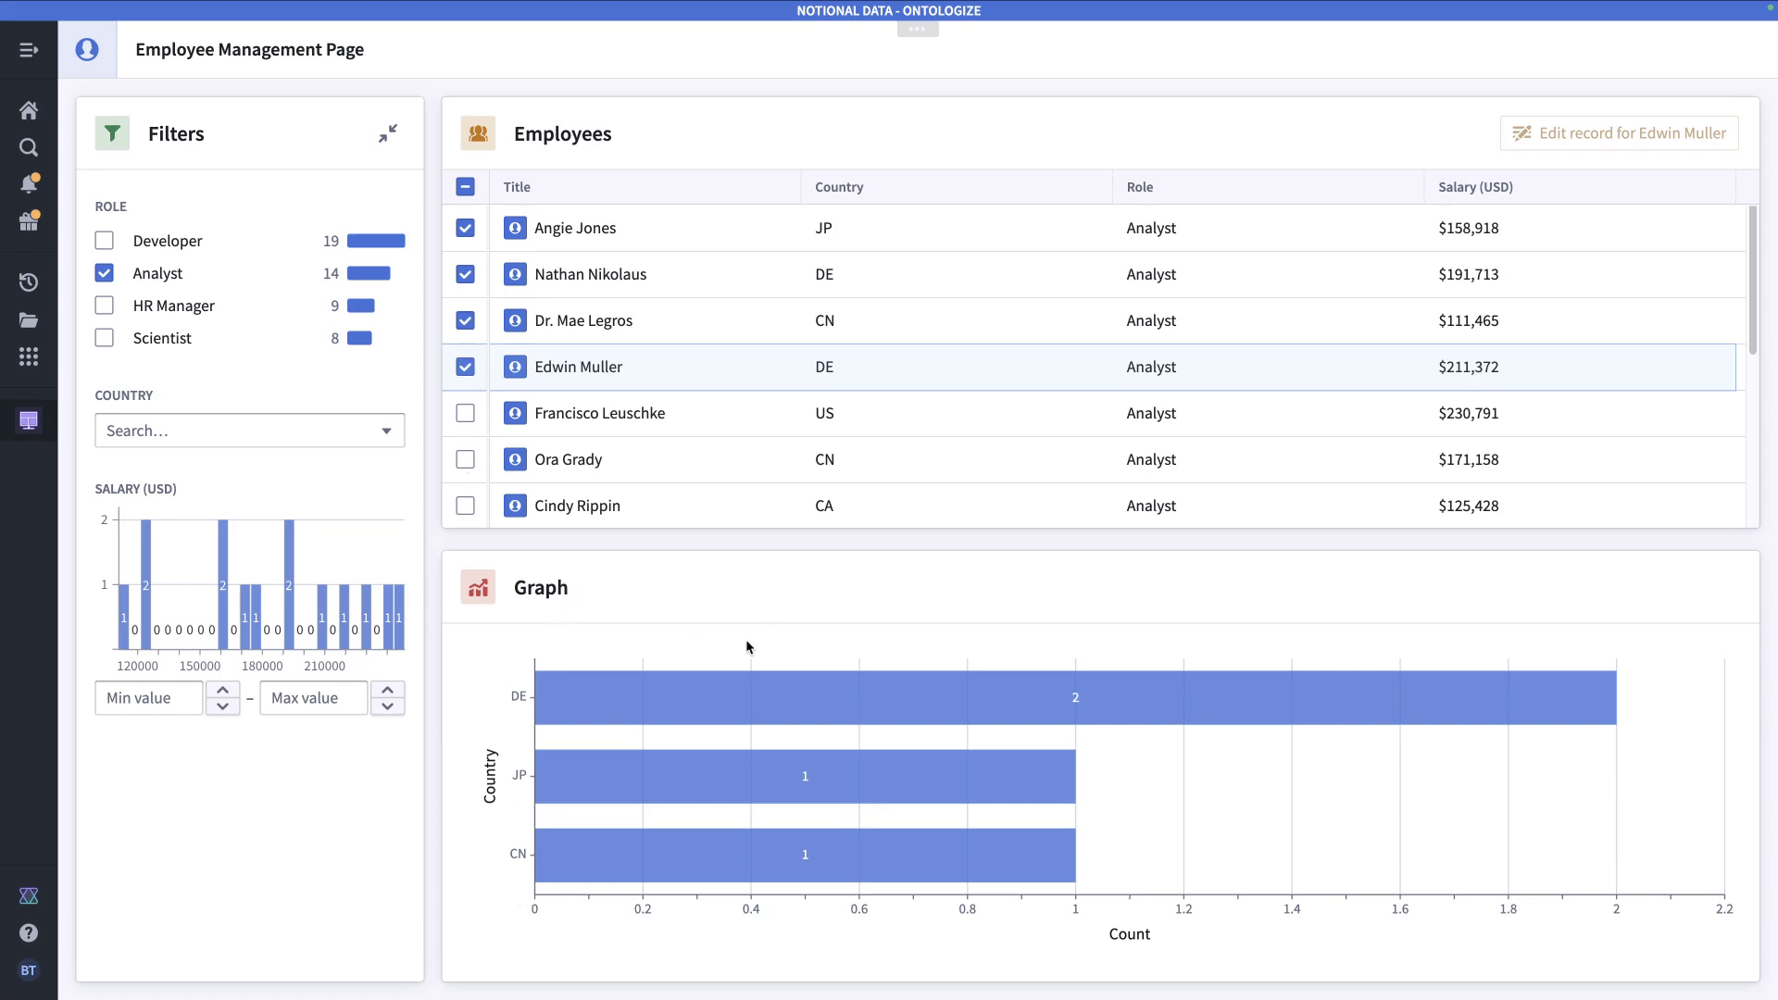
# - Toggle the selection of all employees in the Employees table to check when the country graph is shown
pyautogui.click(464, 186)
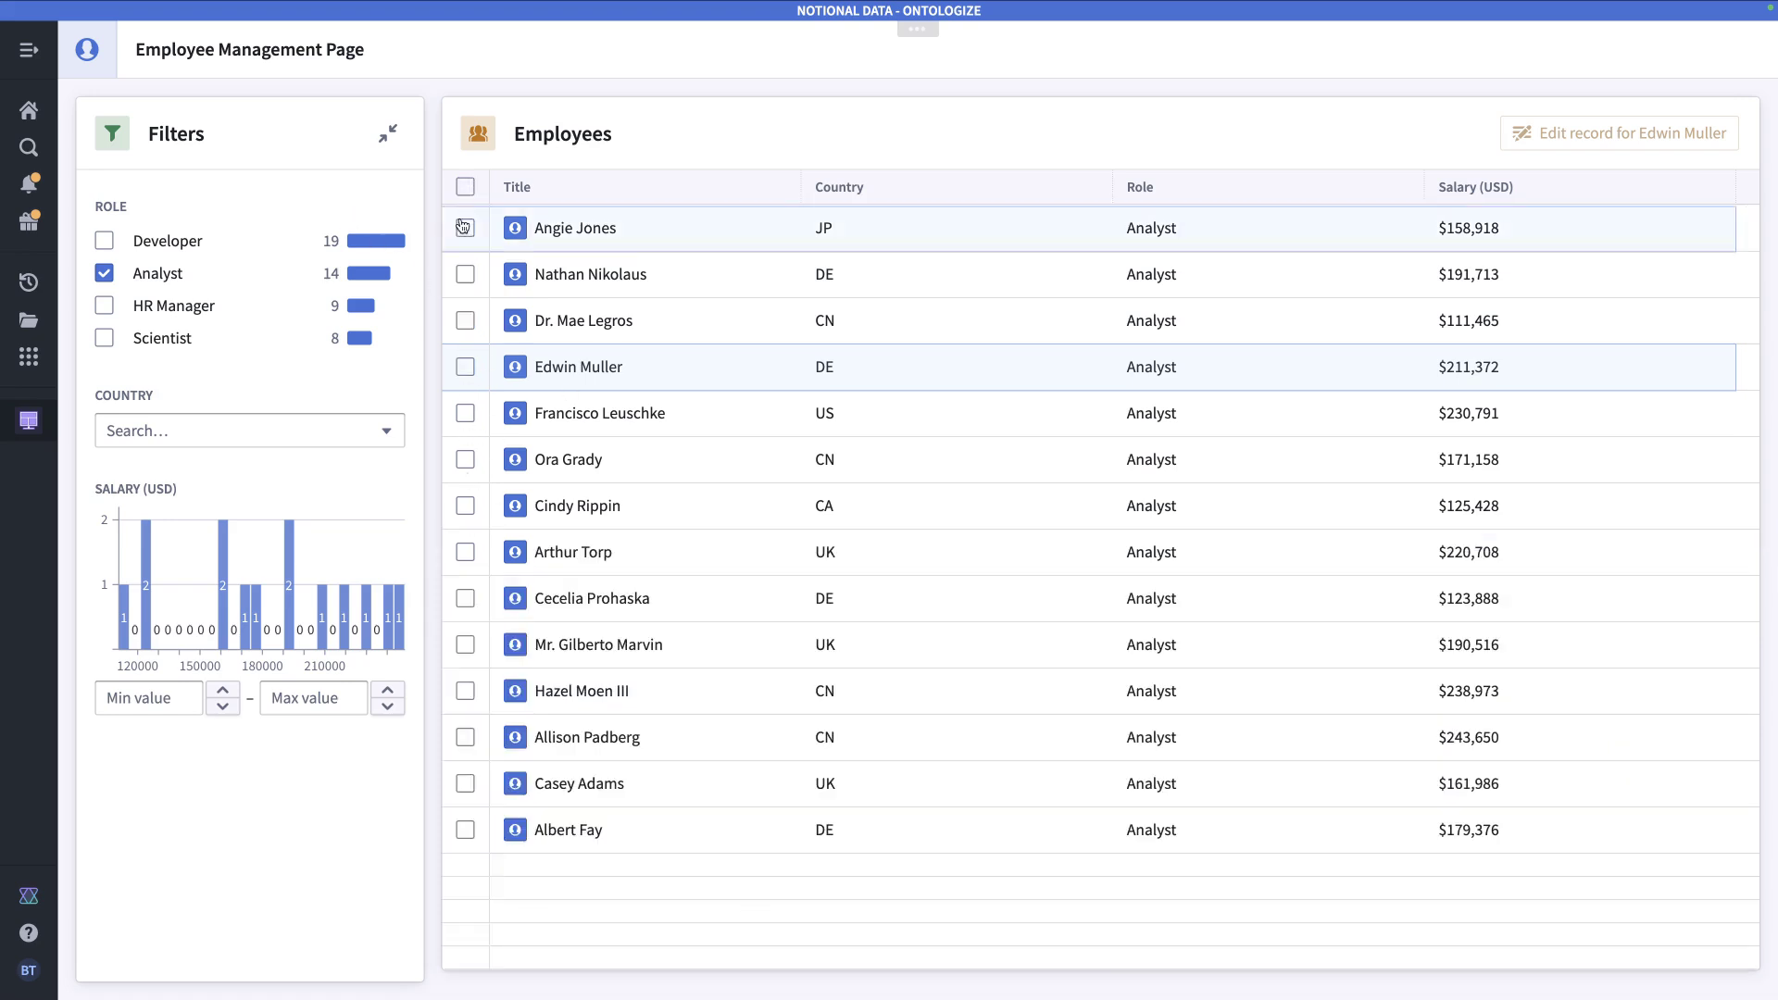
pyautogui.click(465, 188)
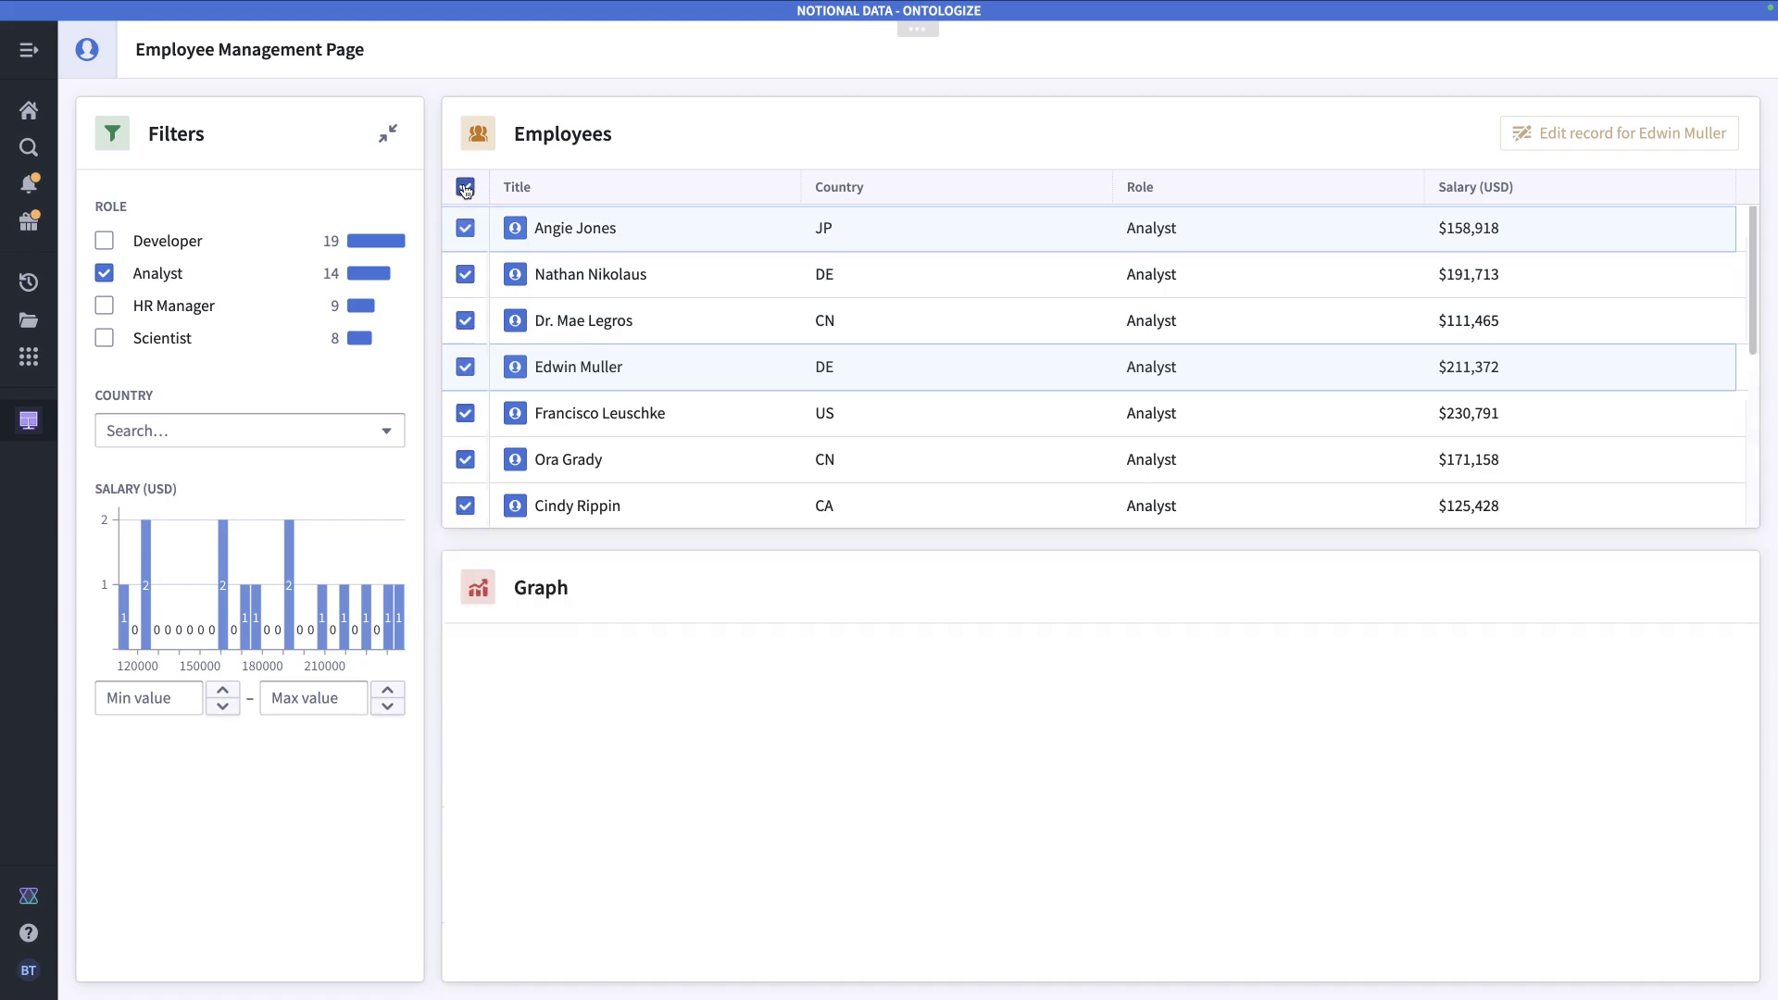
pyautogui.click(465, 188)
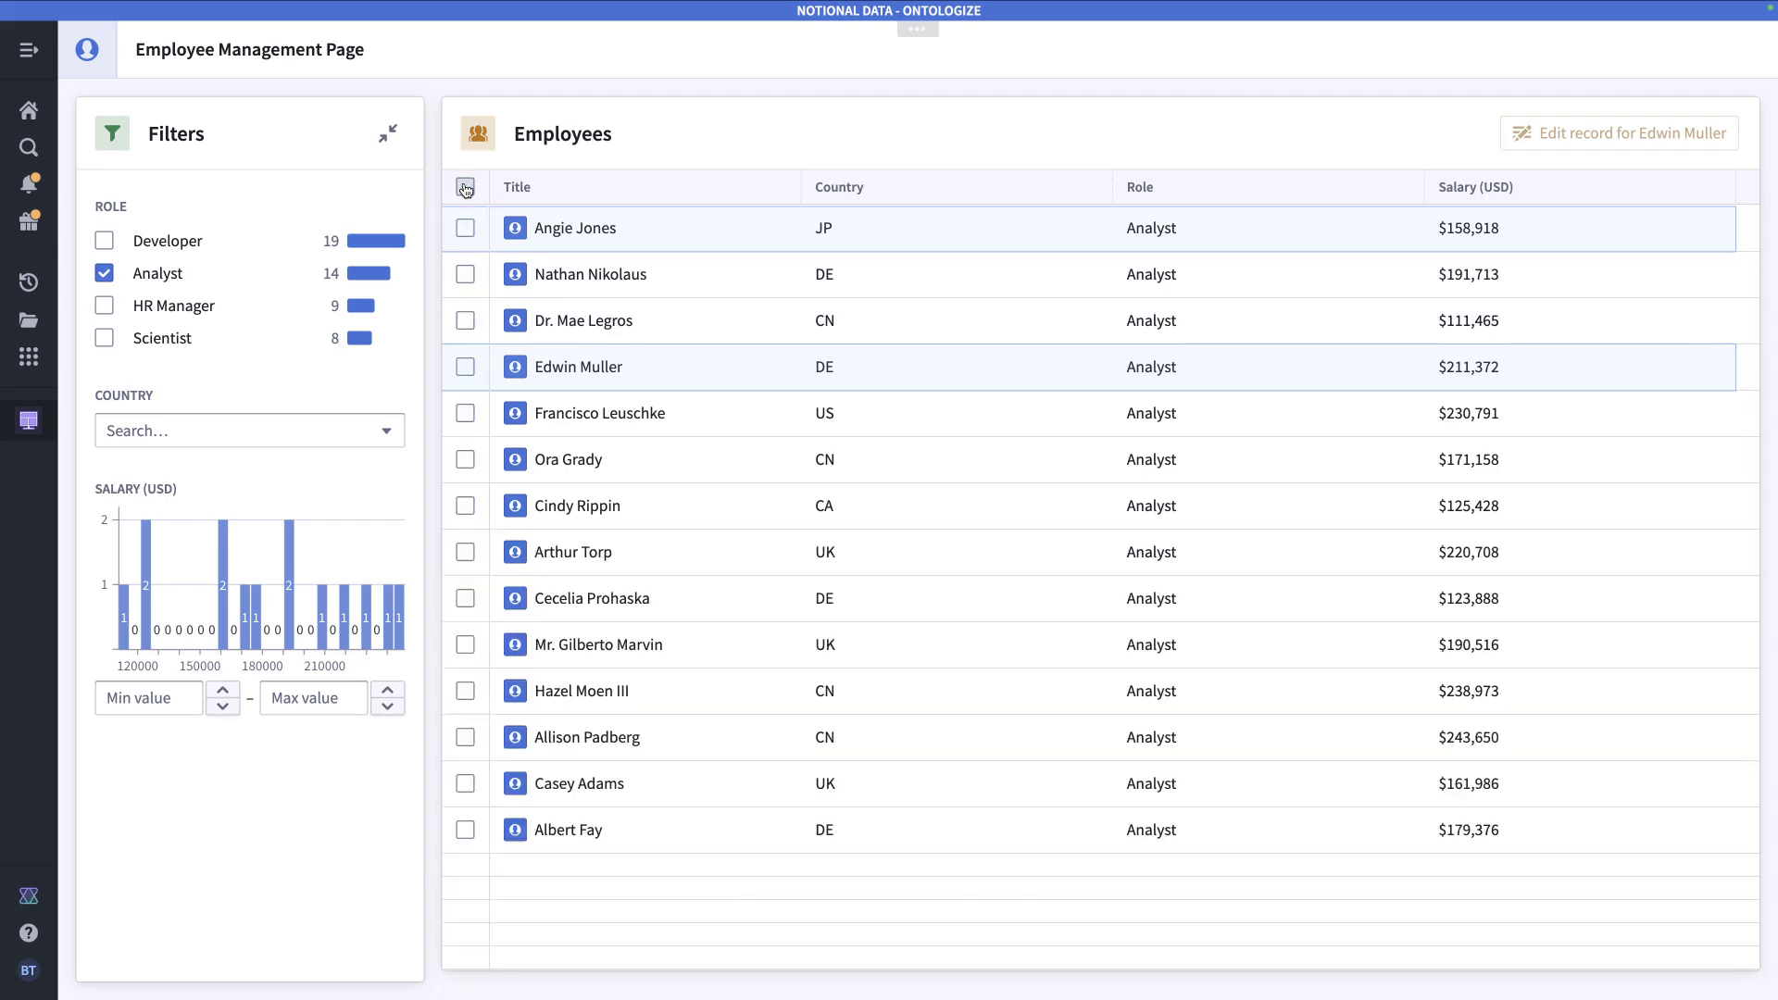
pyautogui.click(465, 188)
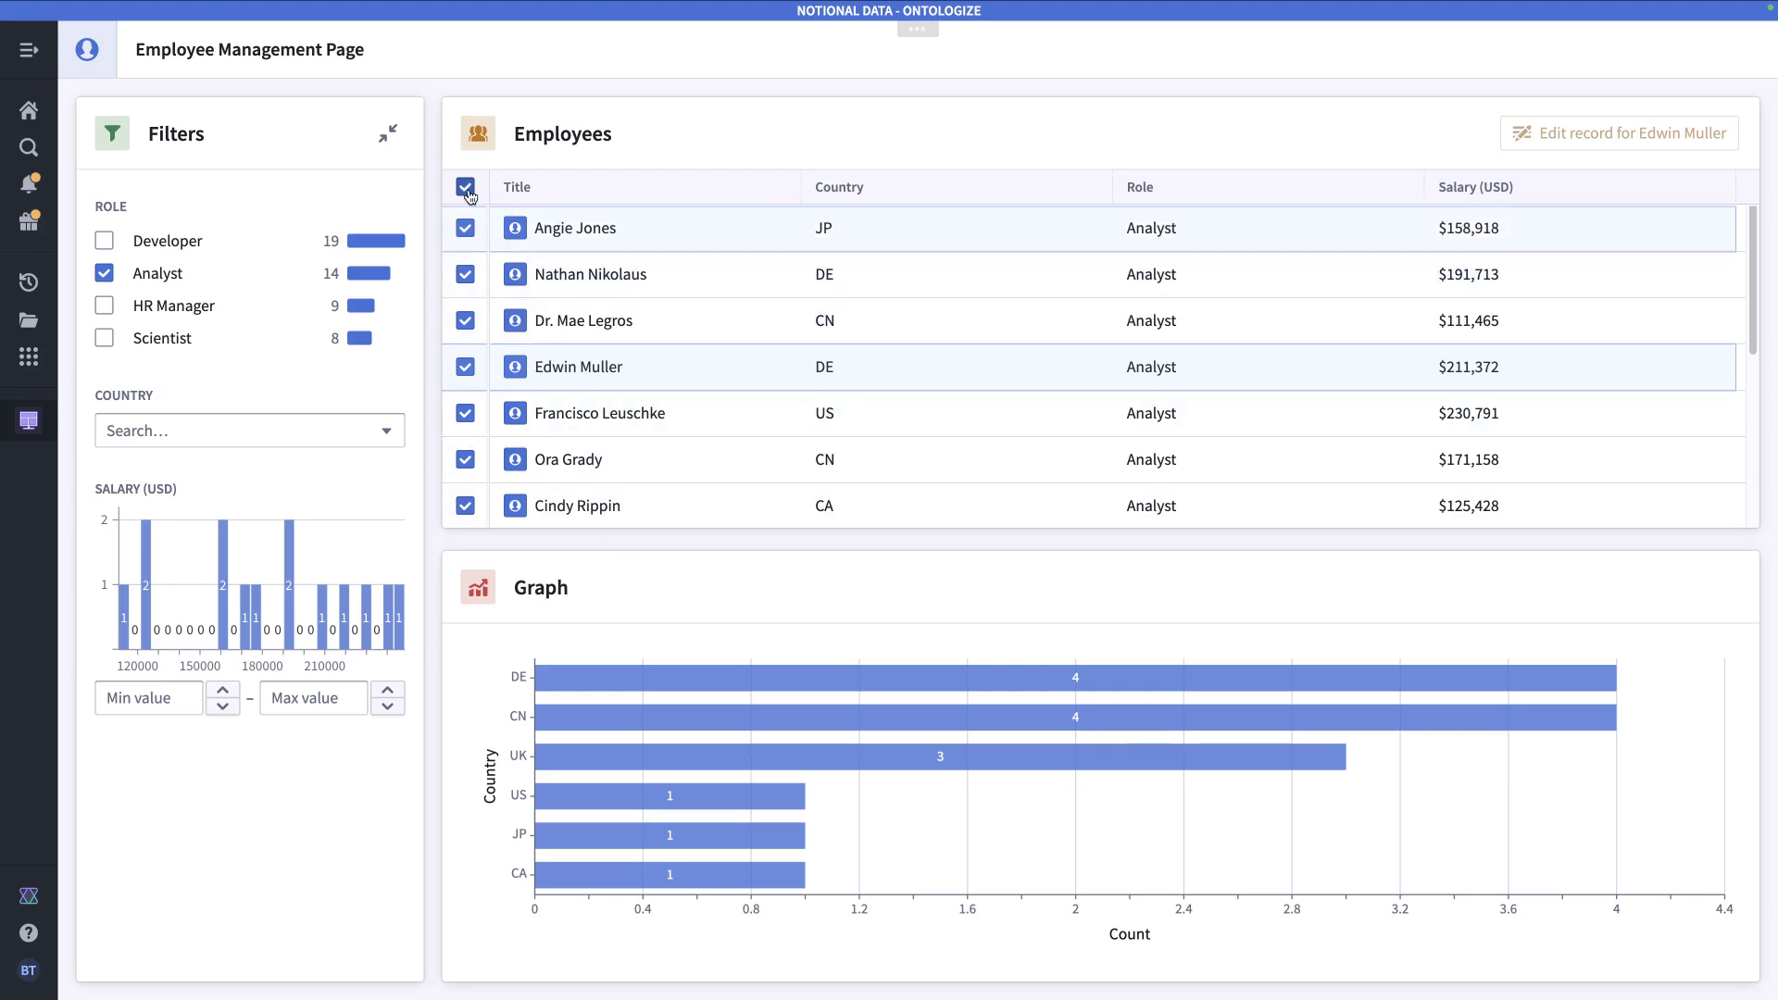
pyautogui.click(465, 188)
pyautogui.click(465, 188)
pyautogui.click(466, 188)
# - Inspect the edit-record restriction tooltip while making different employee rows active
pyautogui.moveTo(1639, 139)
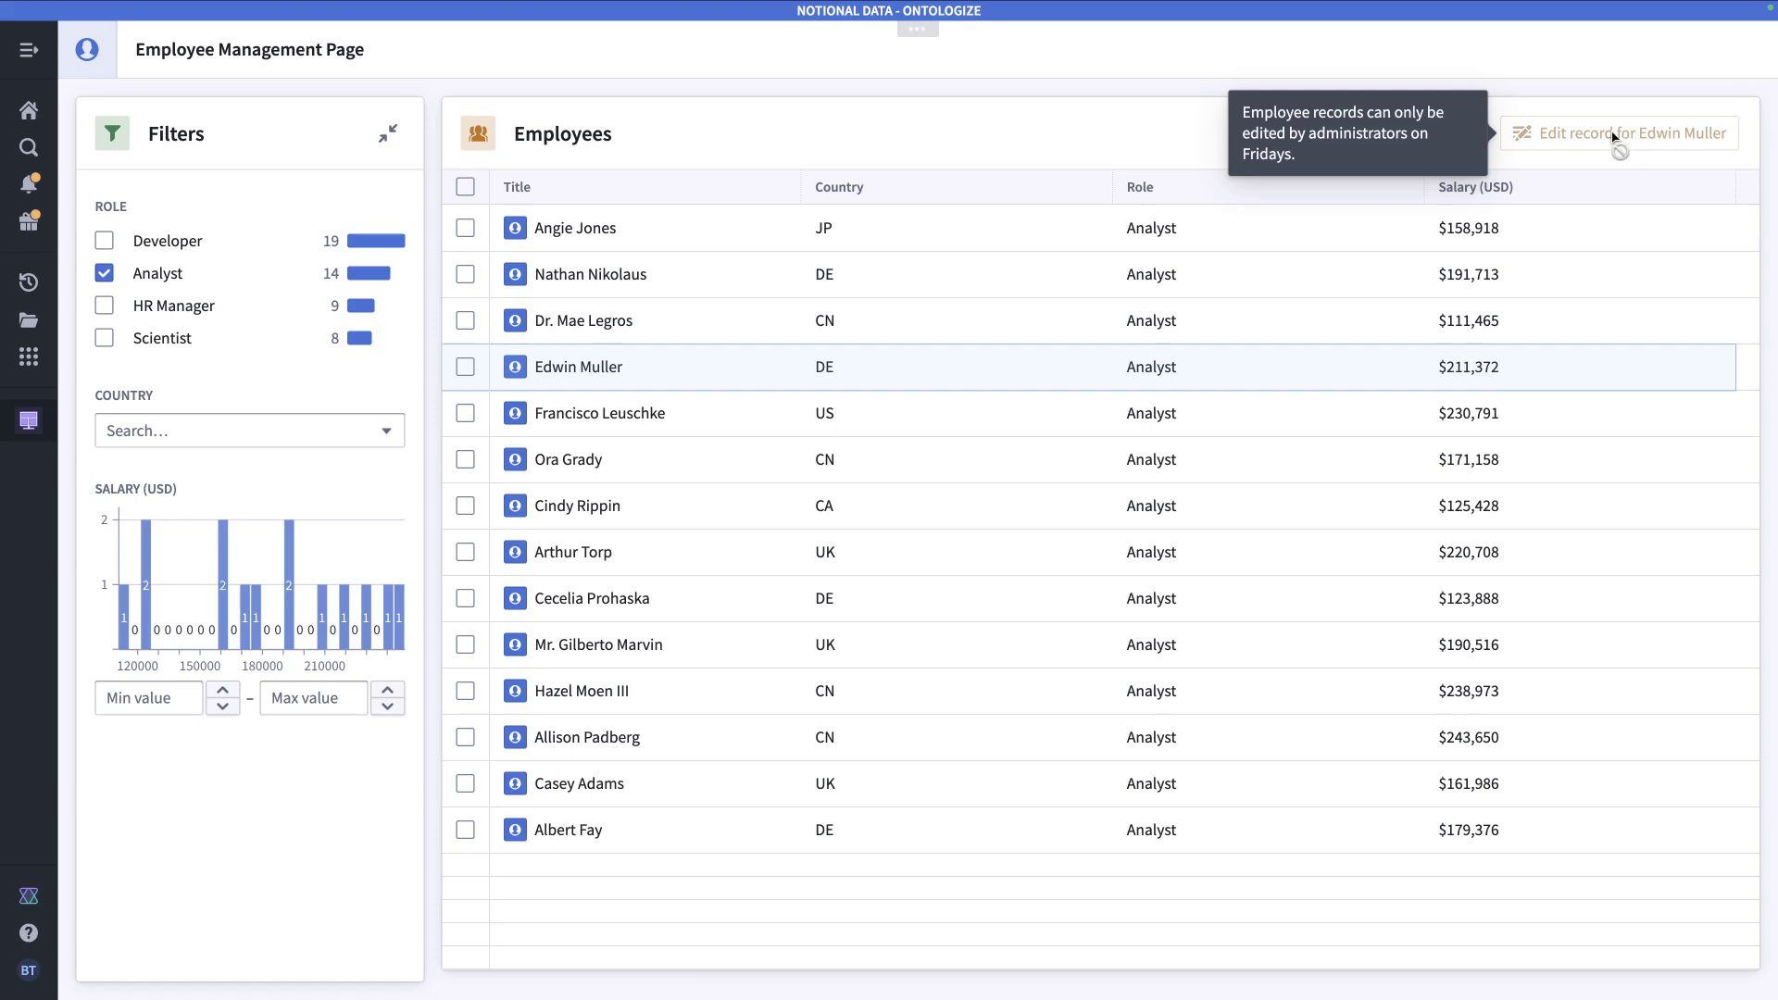
pyautogui.click(1615, 276)
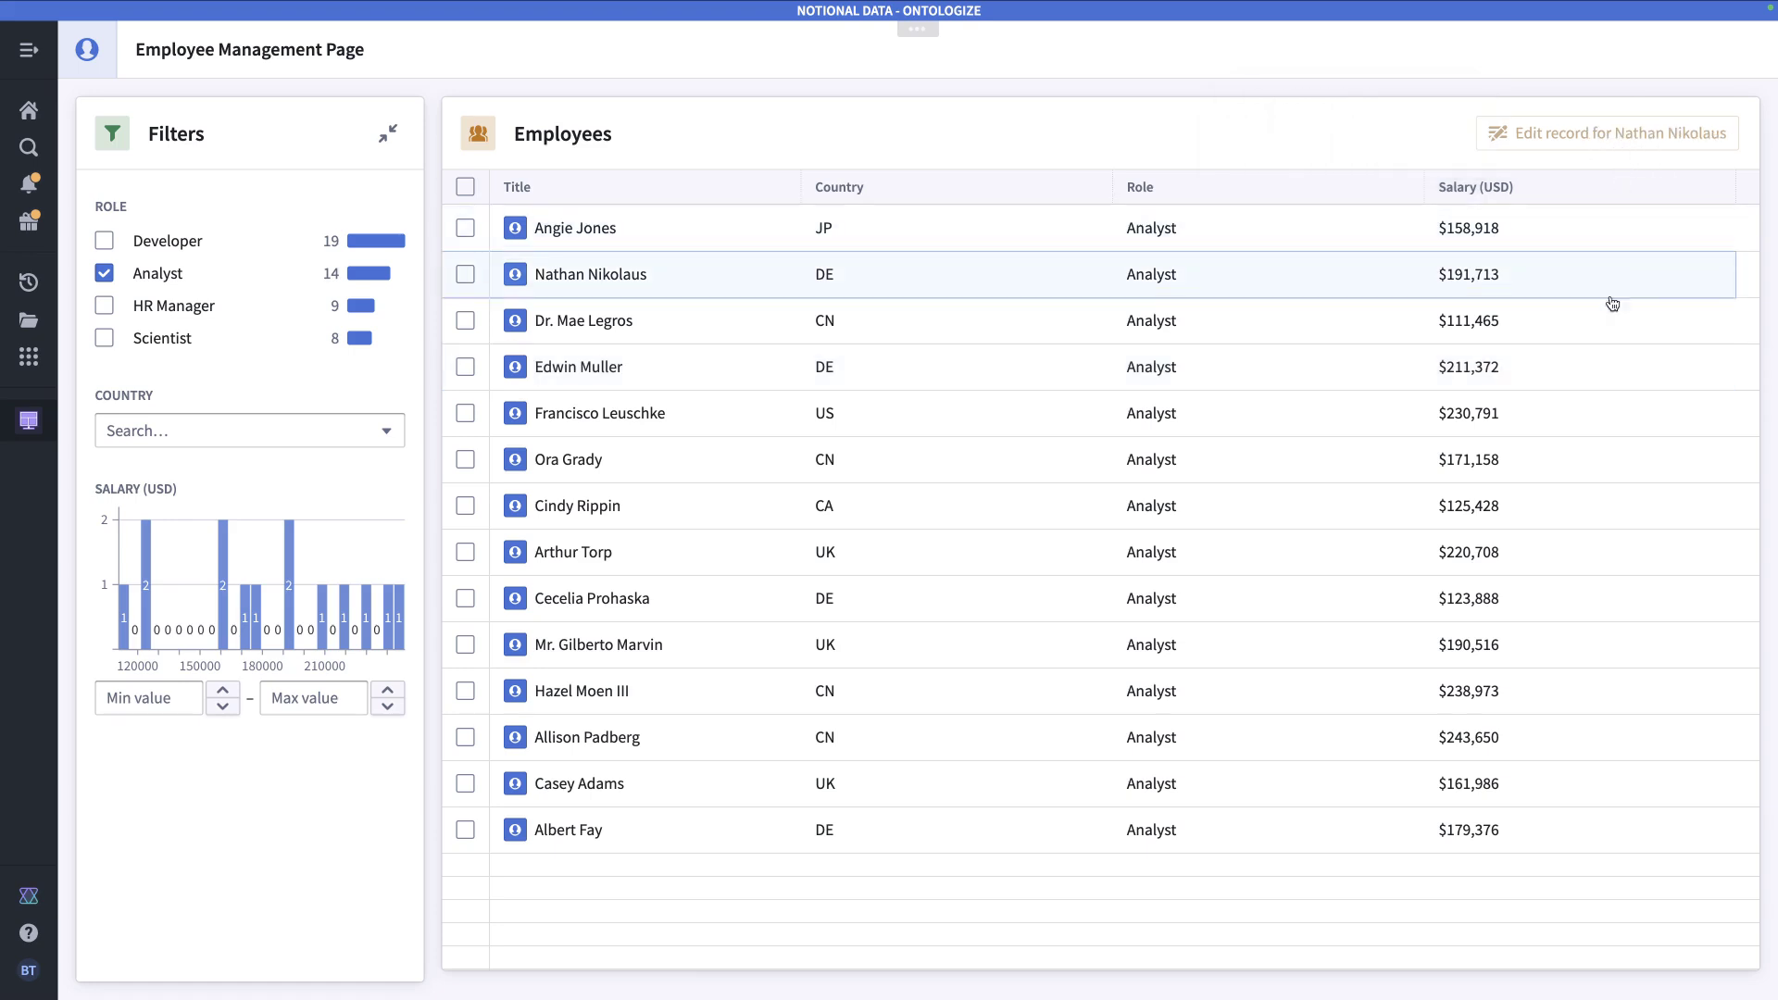
pyautogui.click(1611, 368)
pyautogui.moveTo(1618, 141)
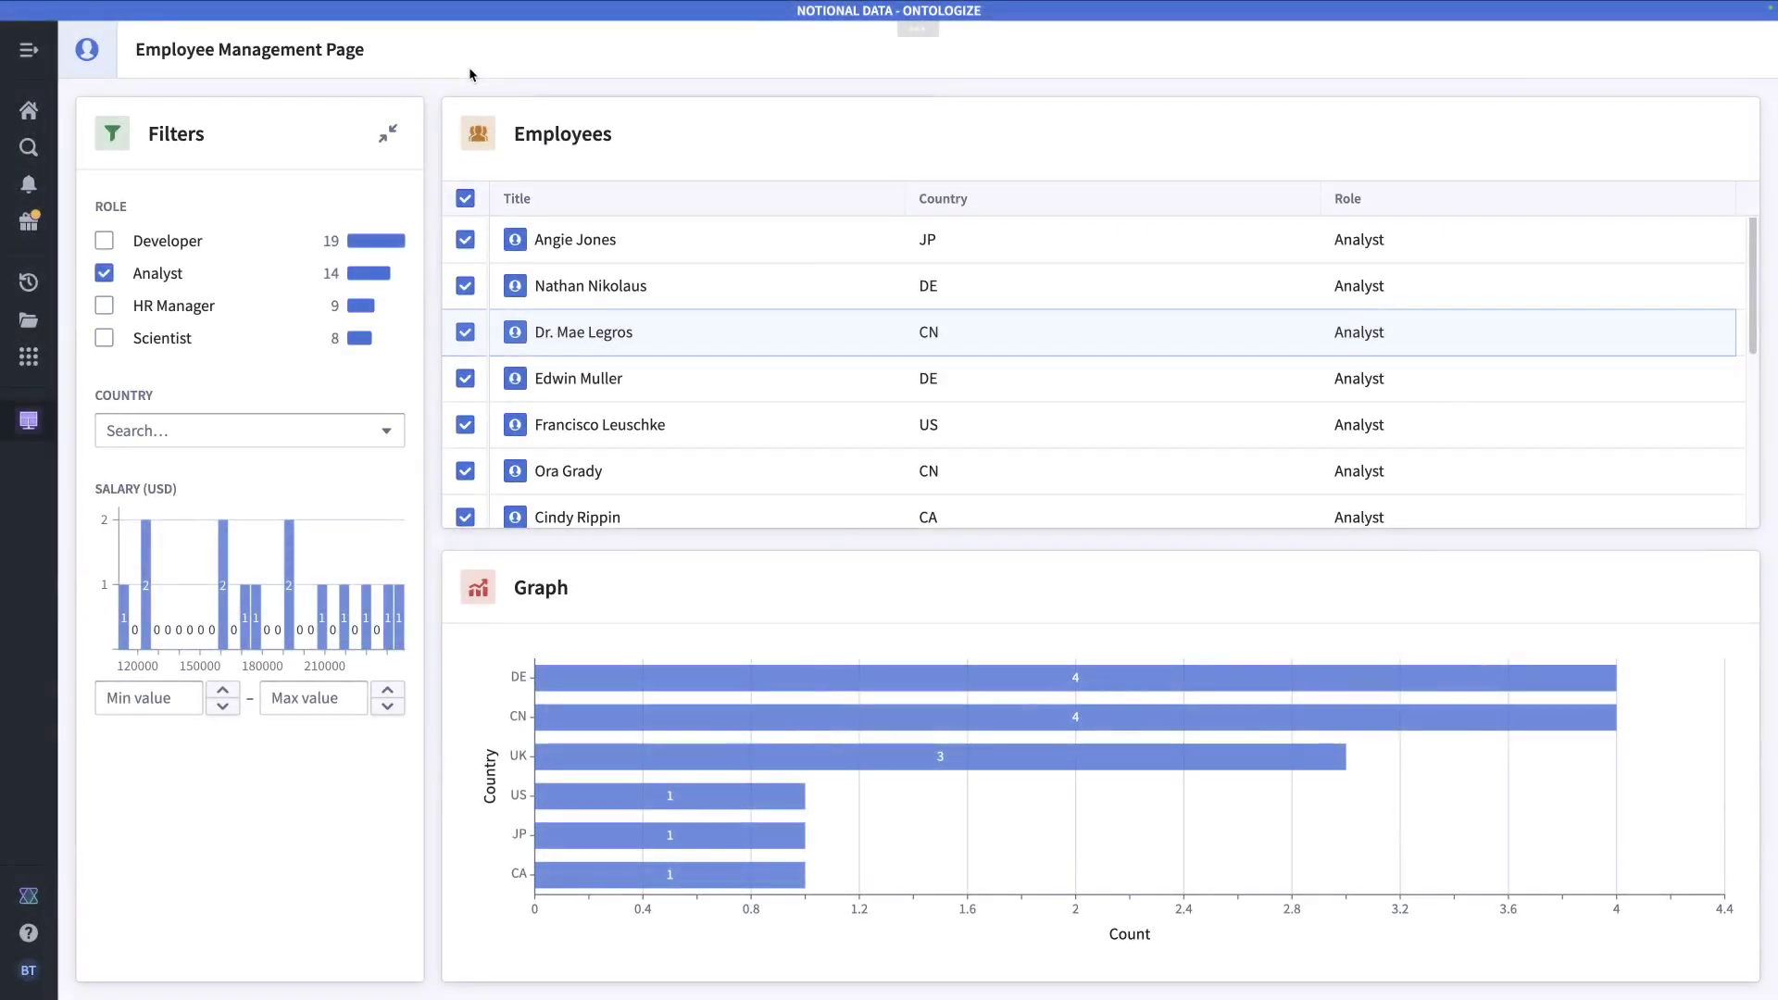
# - Toggle the selection of all employees in the table view that has no salary column
pyautogui.click(466, 198)
pyautogui.click(466, 198)
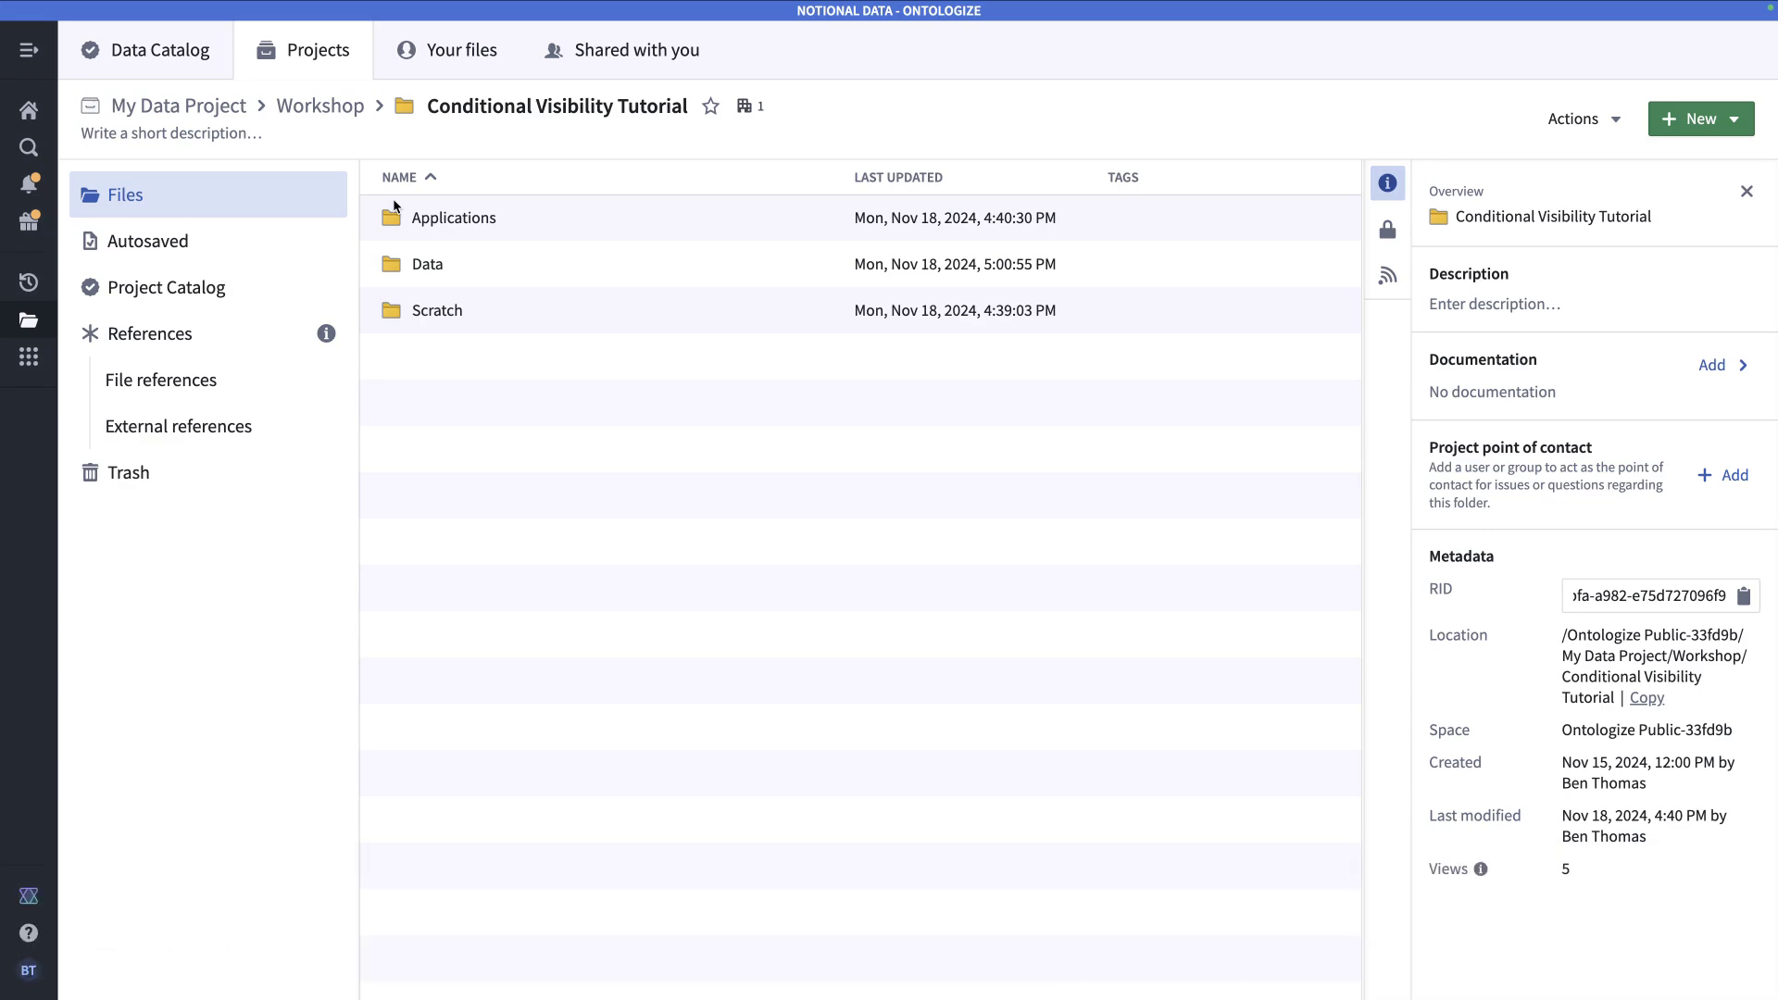
# - Open the Data folder inside the Conditional Visibility Tutorial project folder
pyautogui.click(552, 263)
pyautogui.click(556, 222)
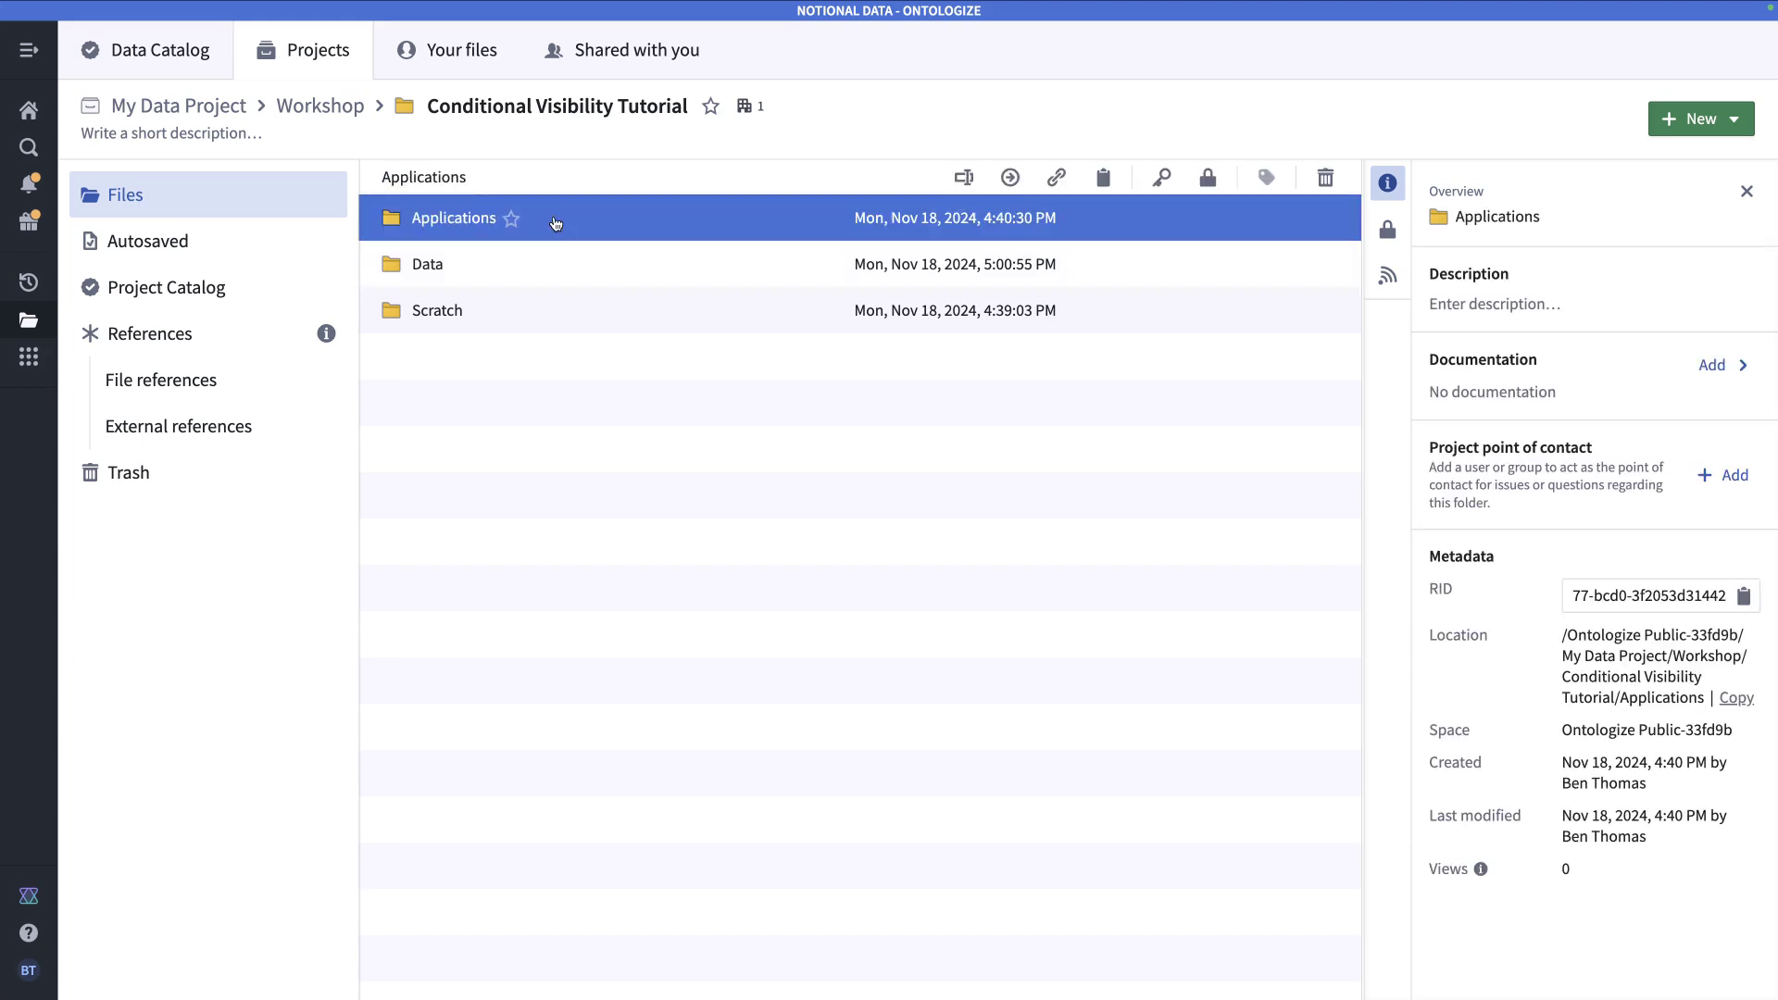
pyautogui.click(562, 264)
pyautogui.click(425, 264)
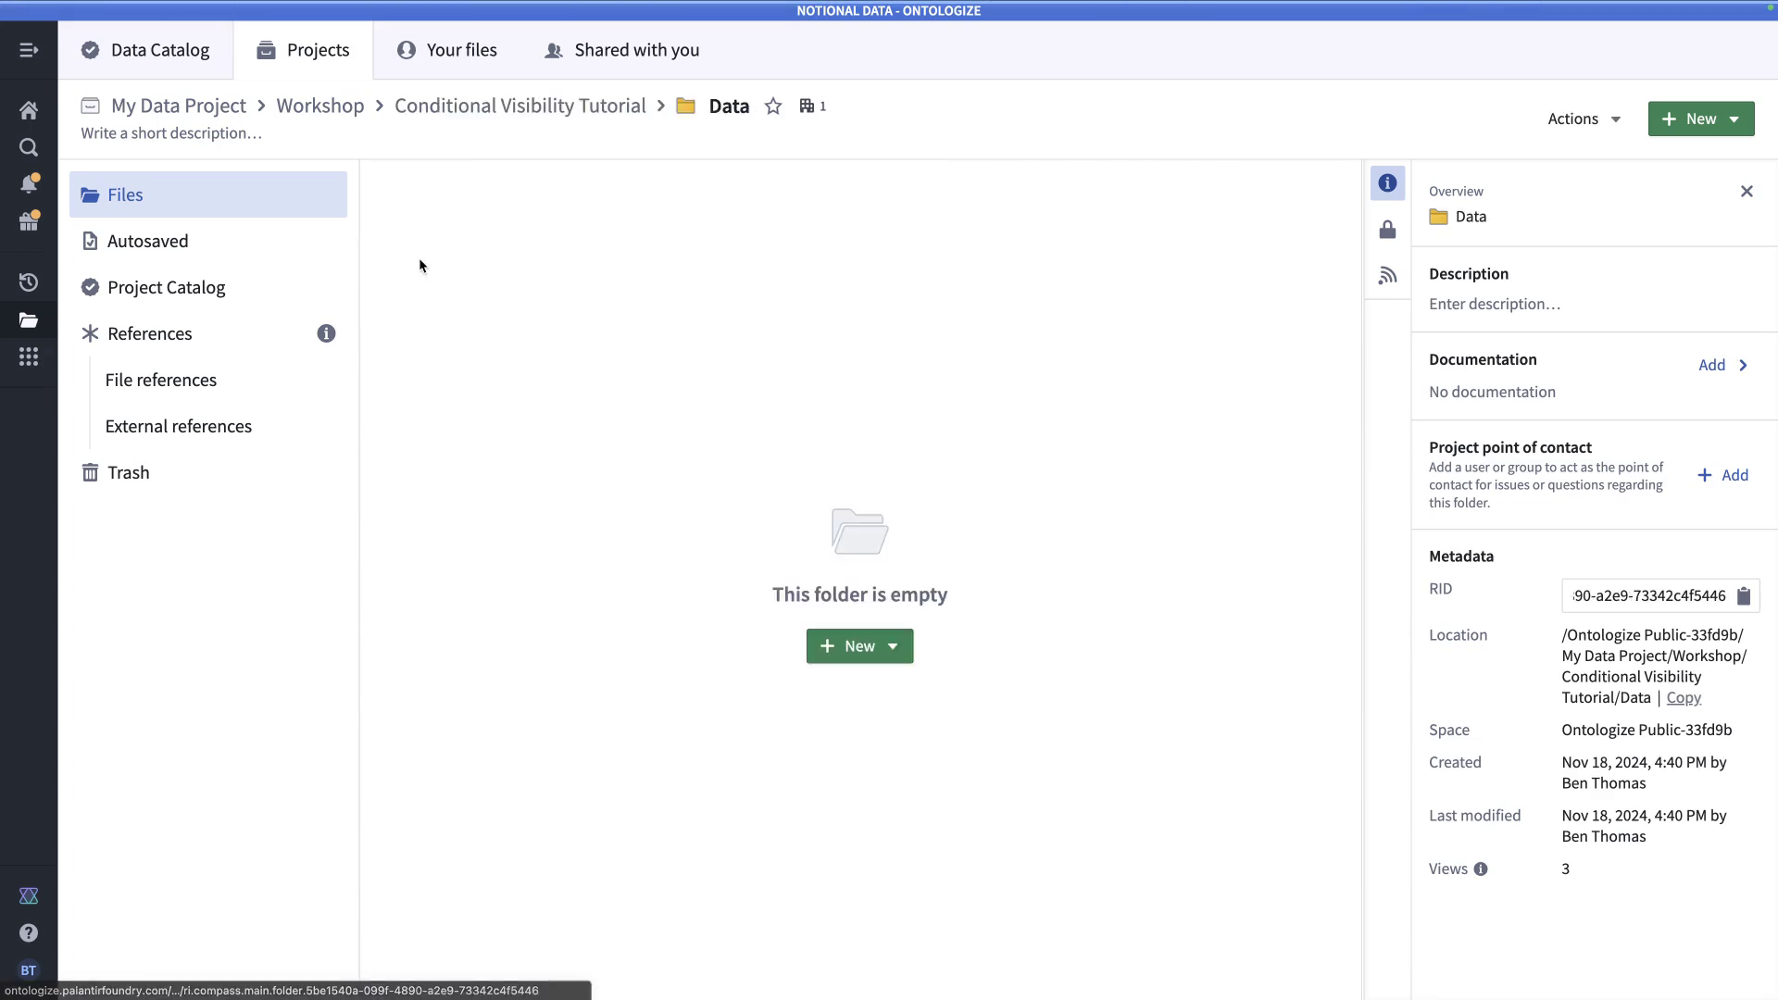
# - Create a new Pipeline Builder batch pipeline named "Employee Generator" in the Data folder
pyautogui.click(859, 647)
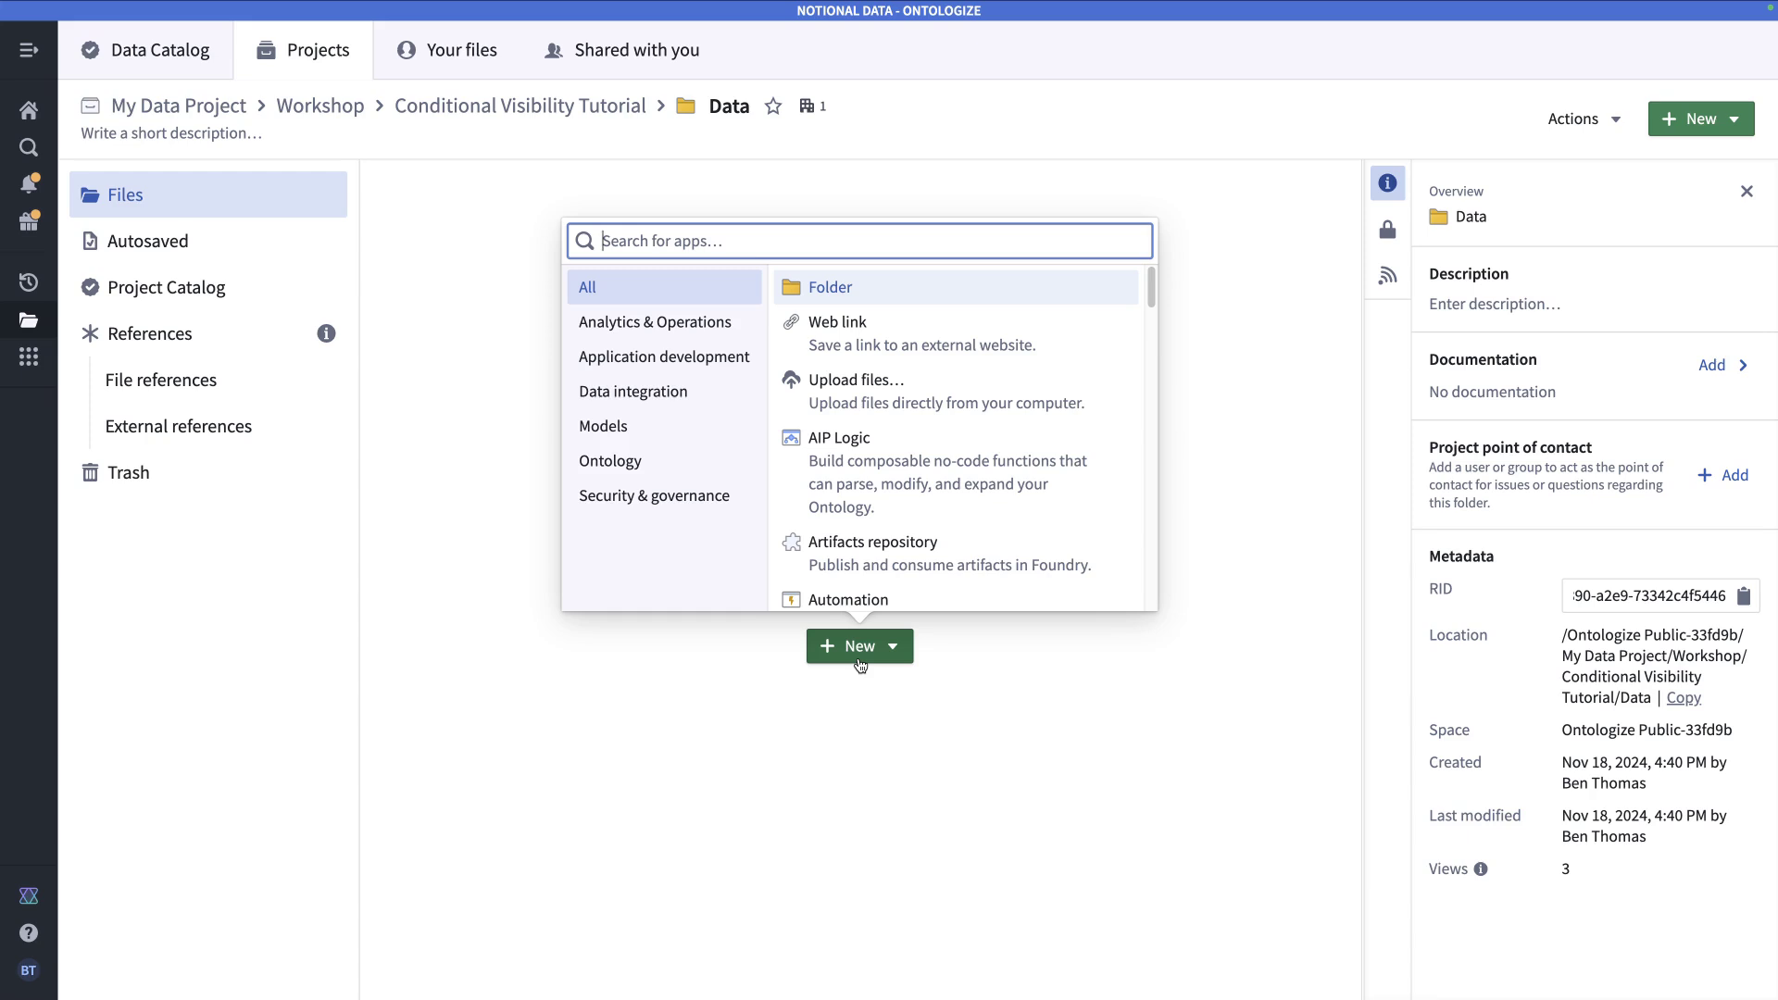
pyautogui.write('pipeline builder')
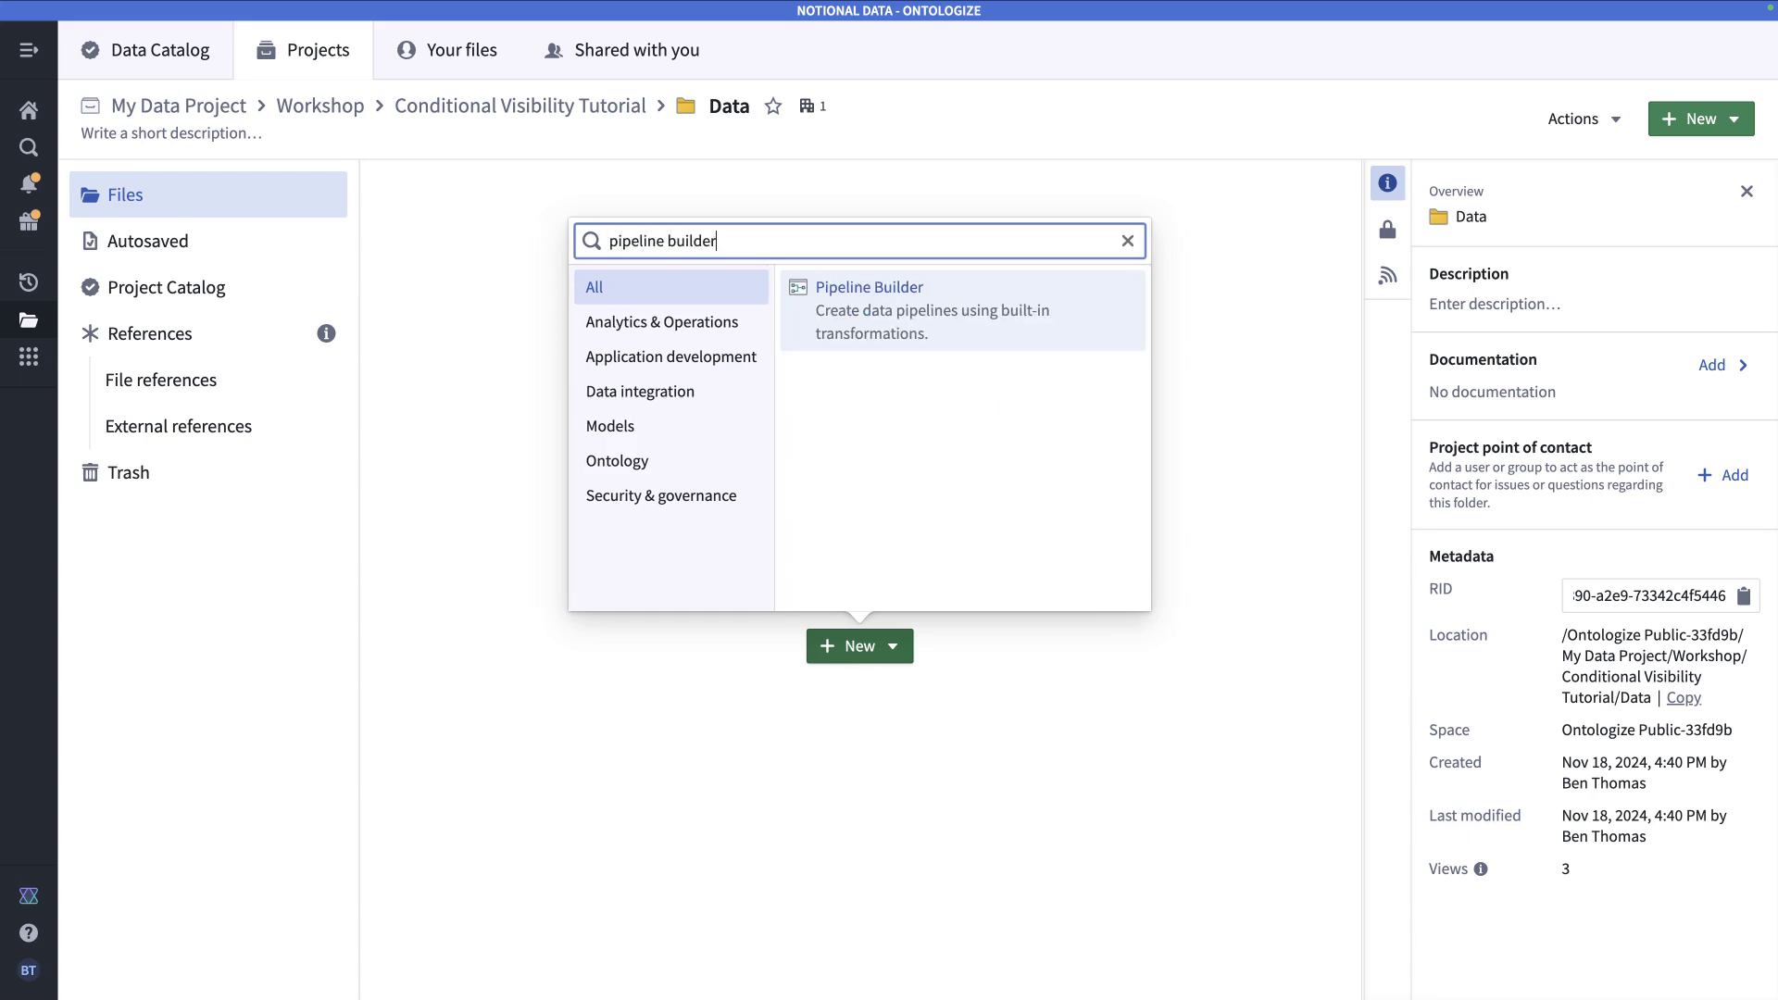
pyautogui.click(879, 298)
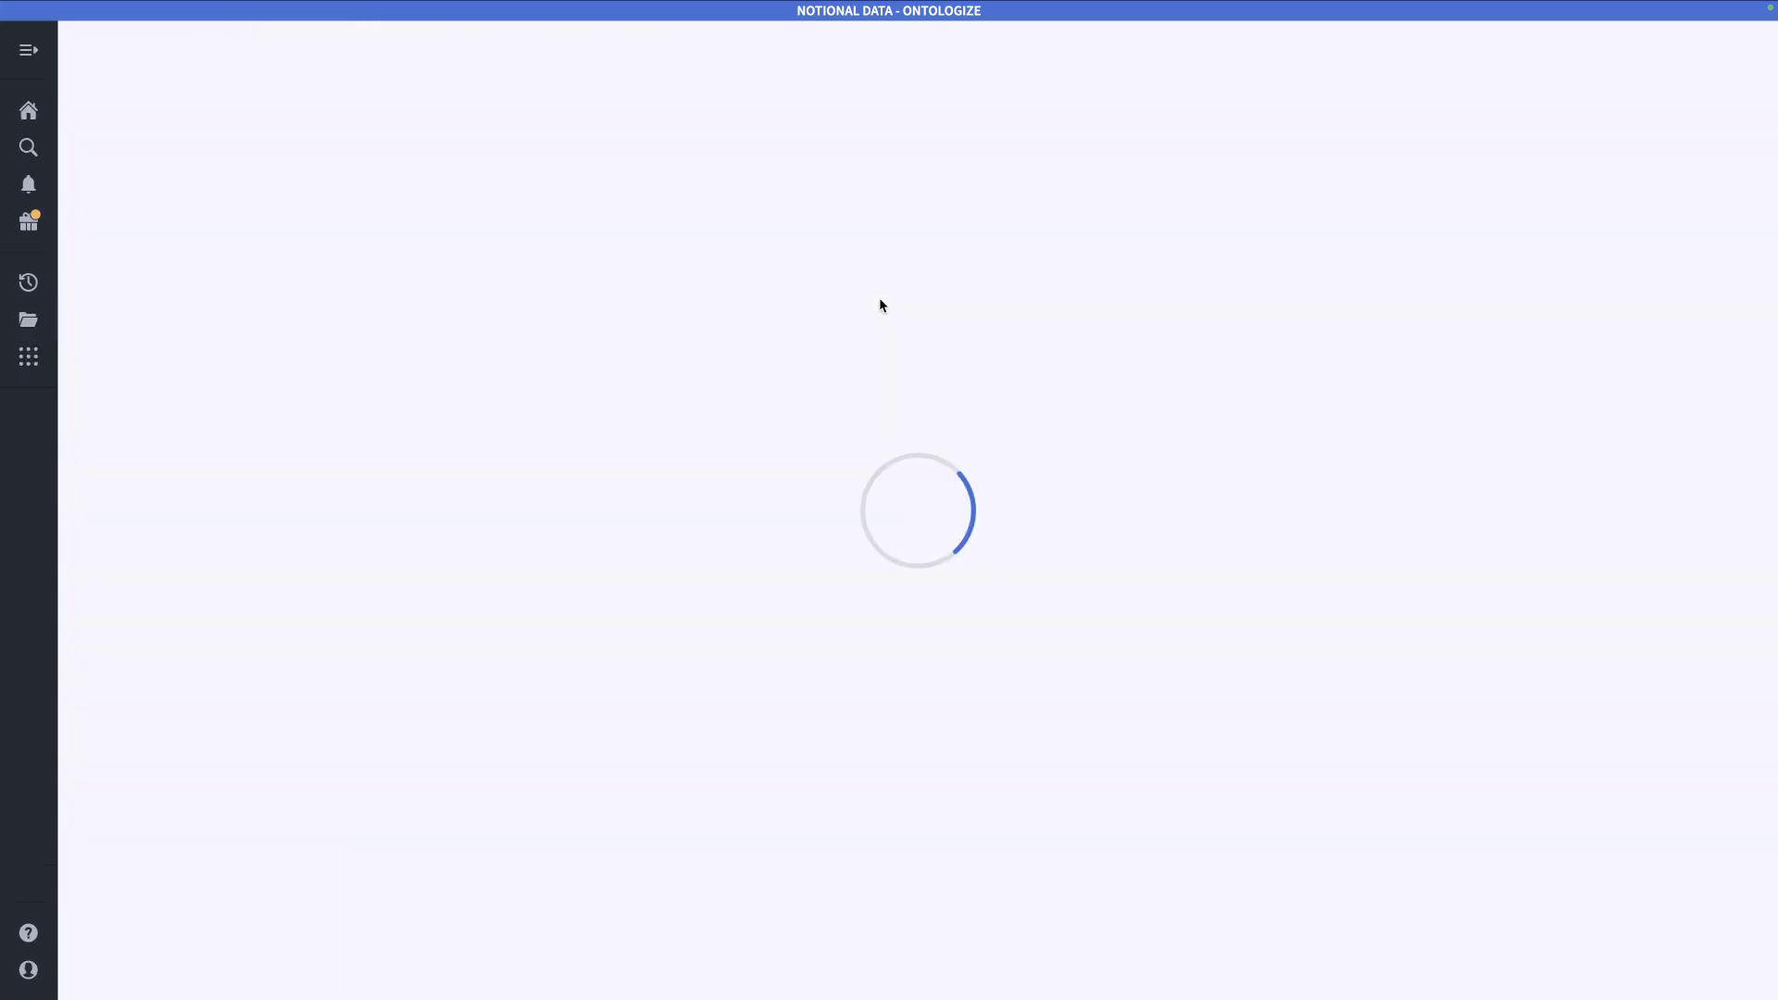
pyautogui.click(808, 415)
pyautogui.hotkey('ctrl', 'a')
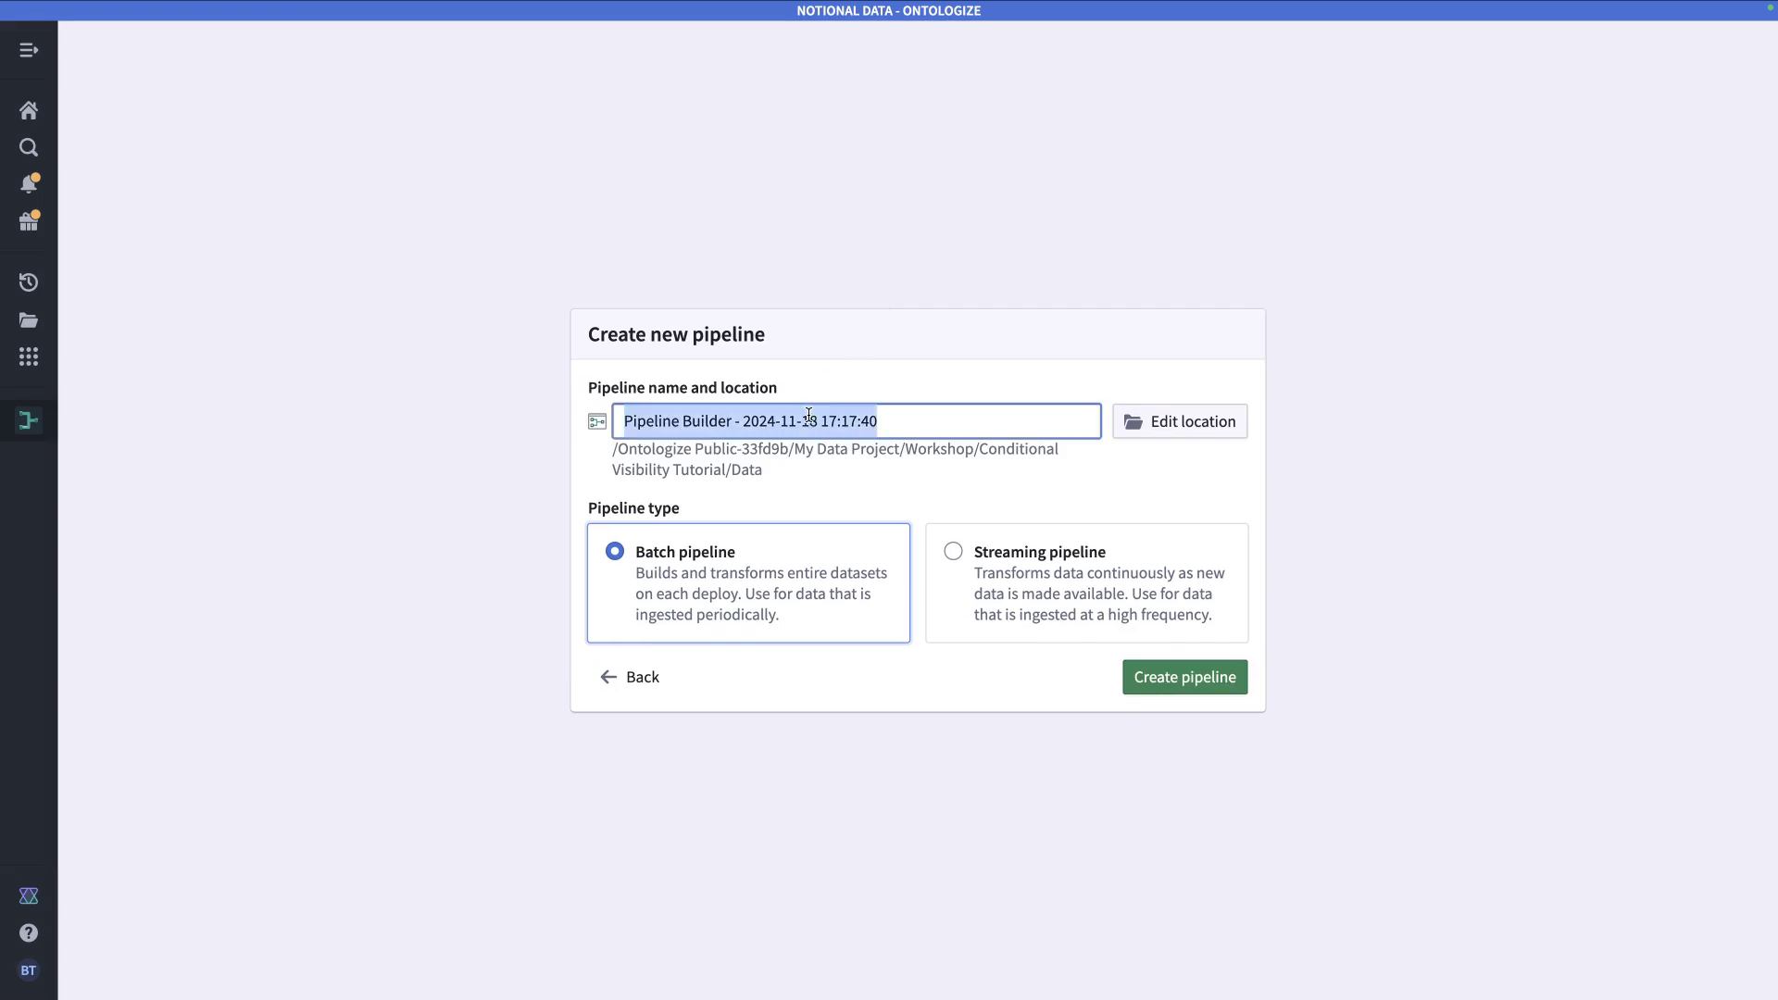
pyautogui.write('Employee ')
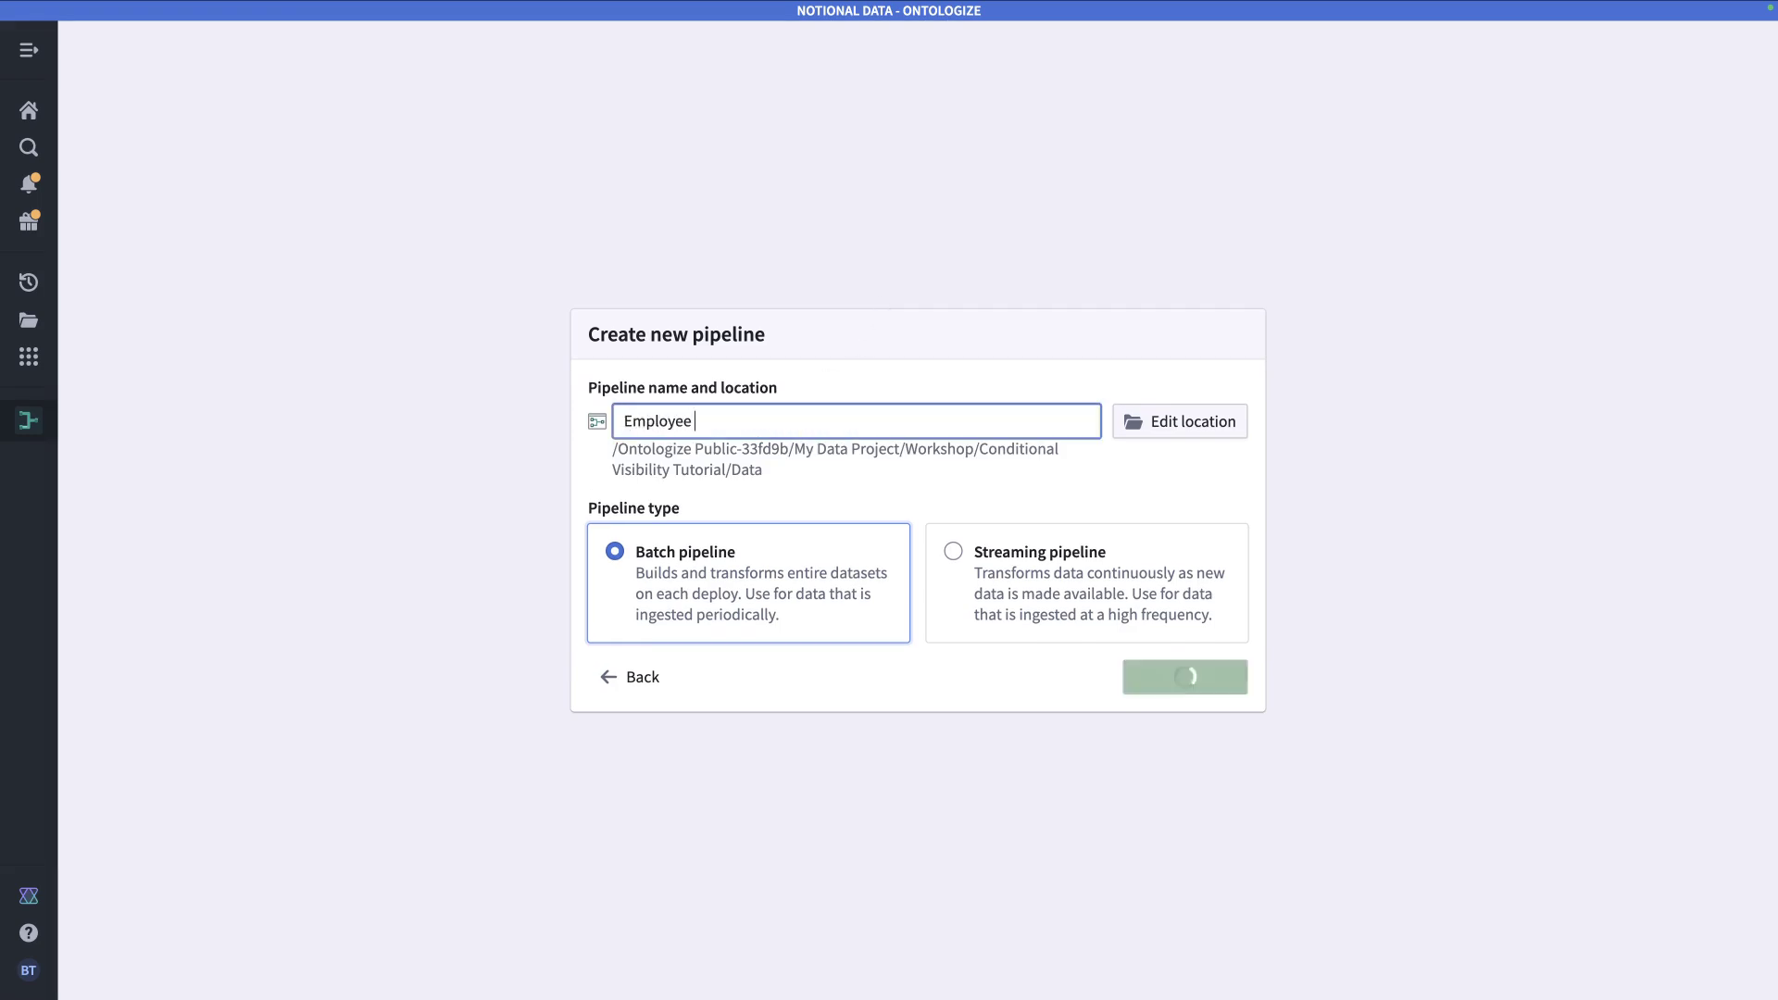
pyautogui.write('Generator')
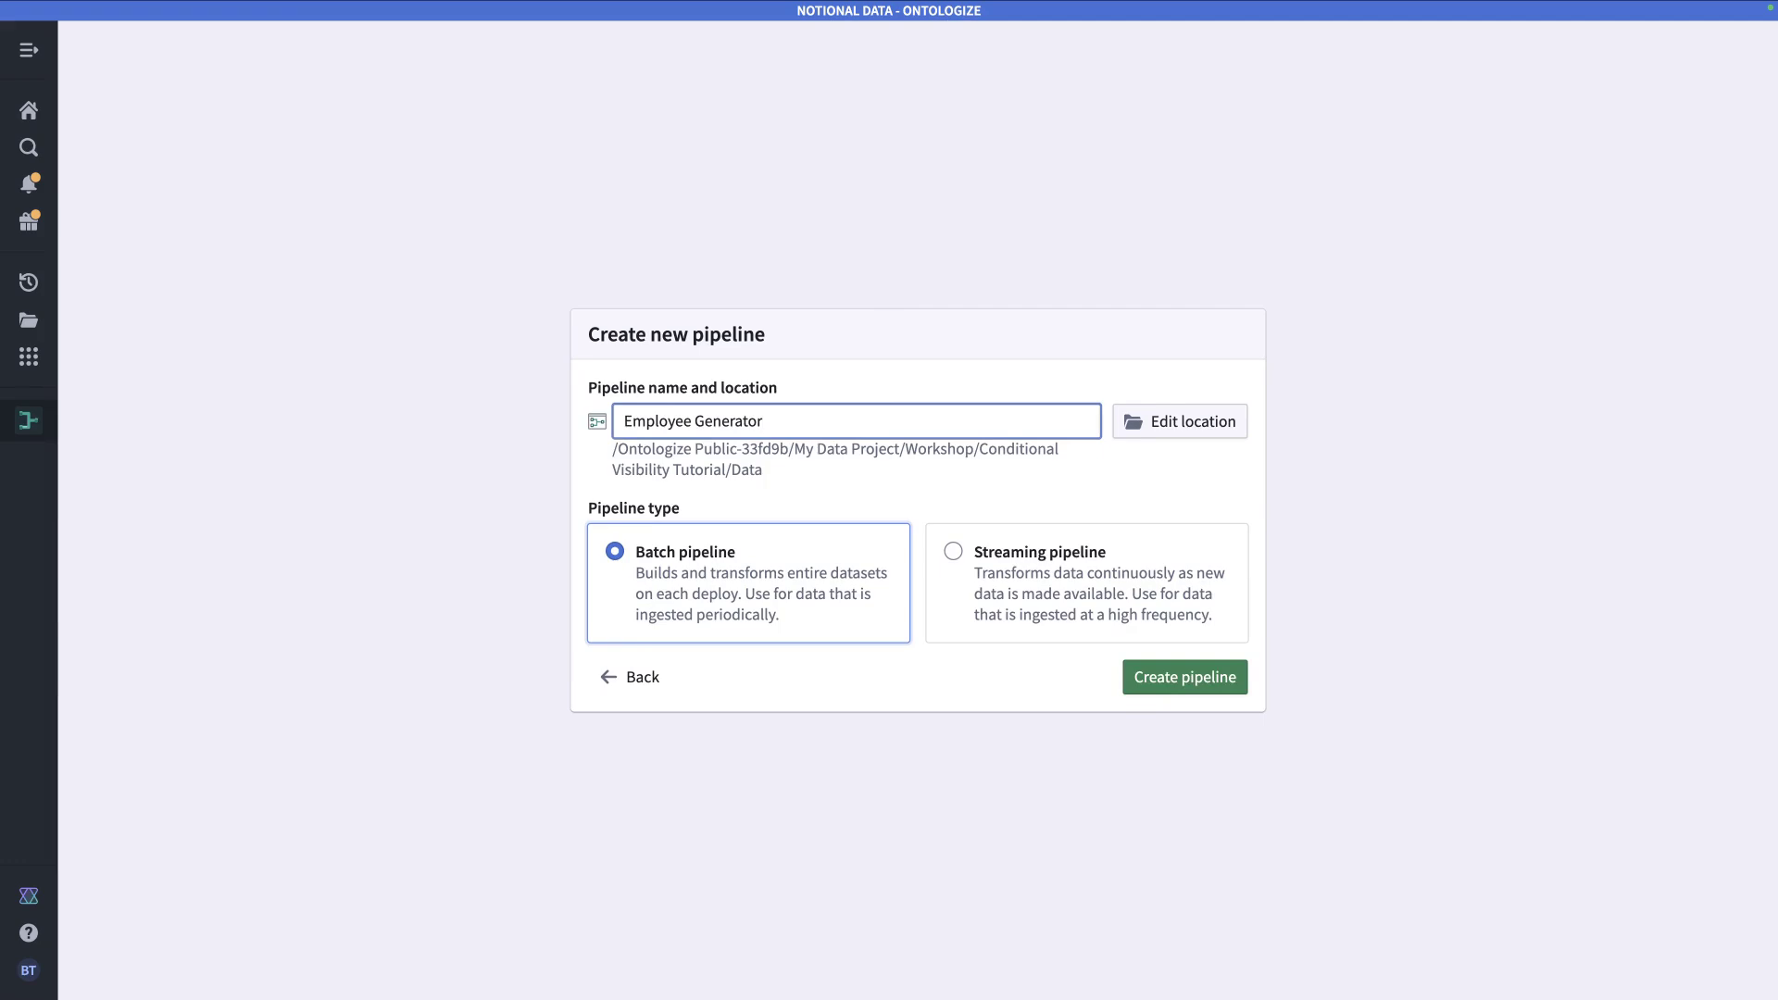
pyautogui.click(1215, 679)
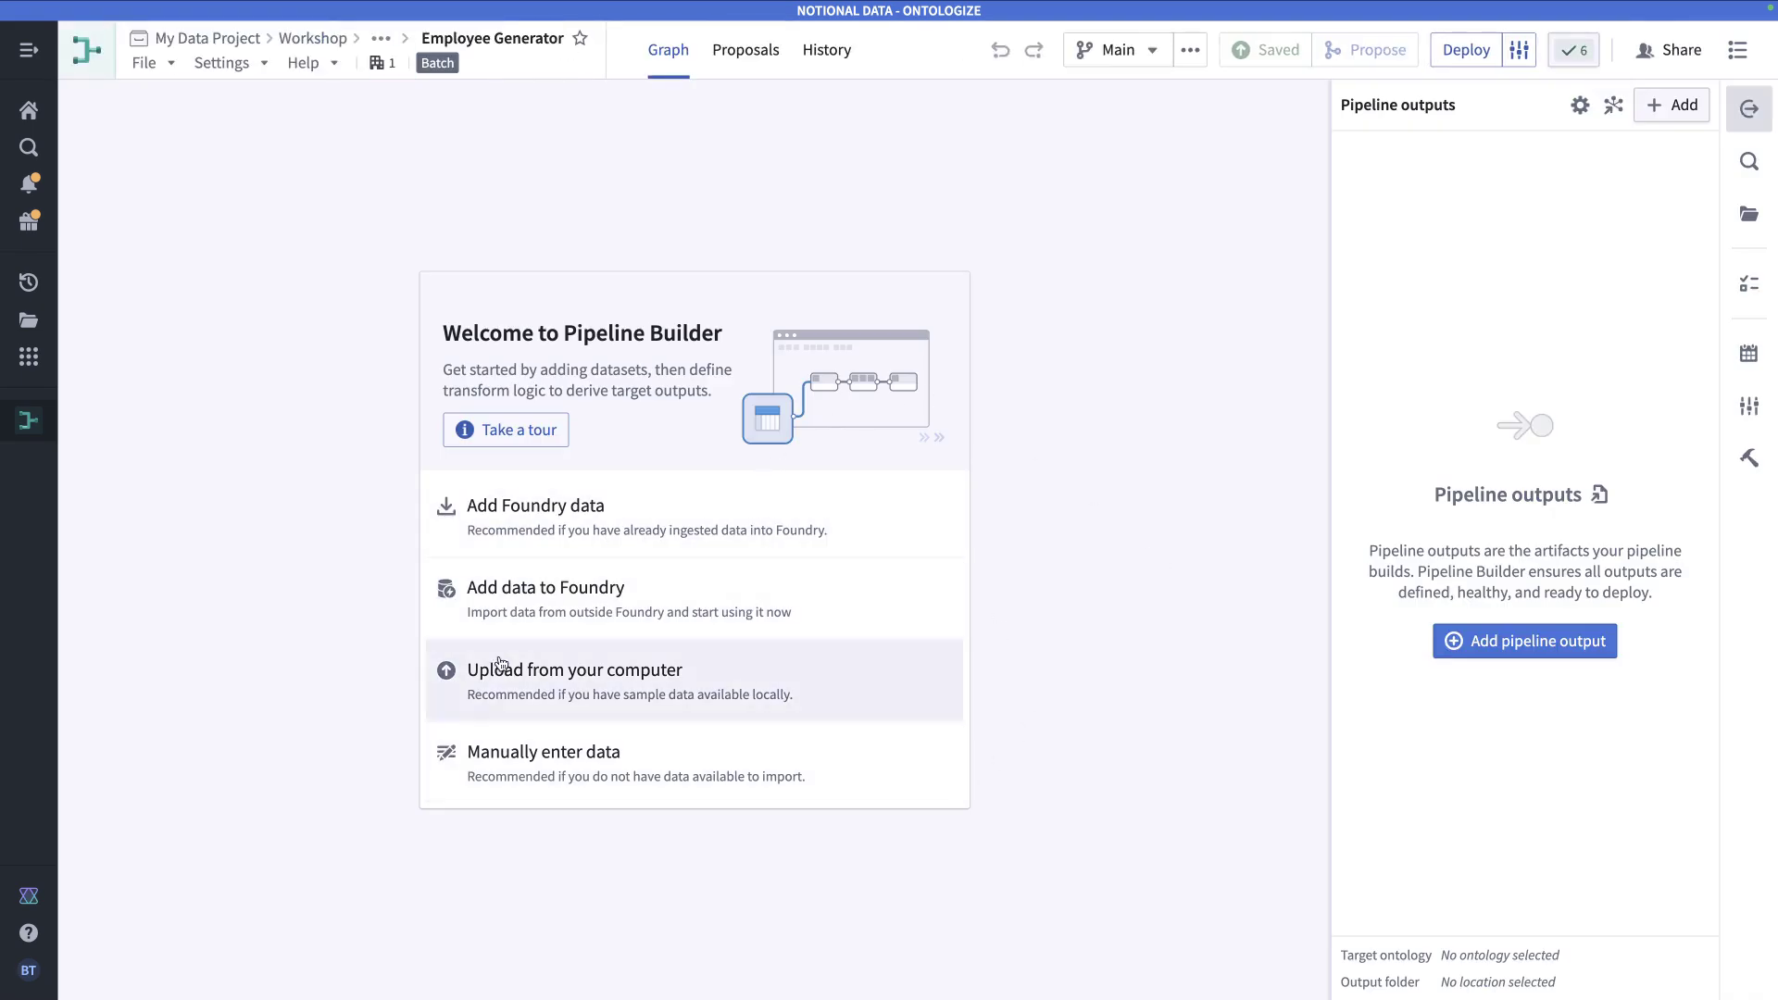
# - Start a manually entered table and add five columns to its schema
pyautogui.click(582, 770)
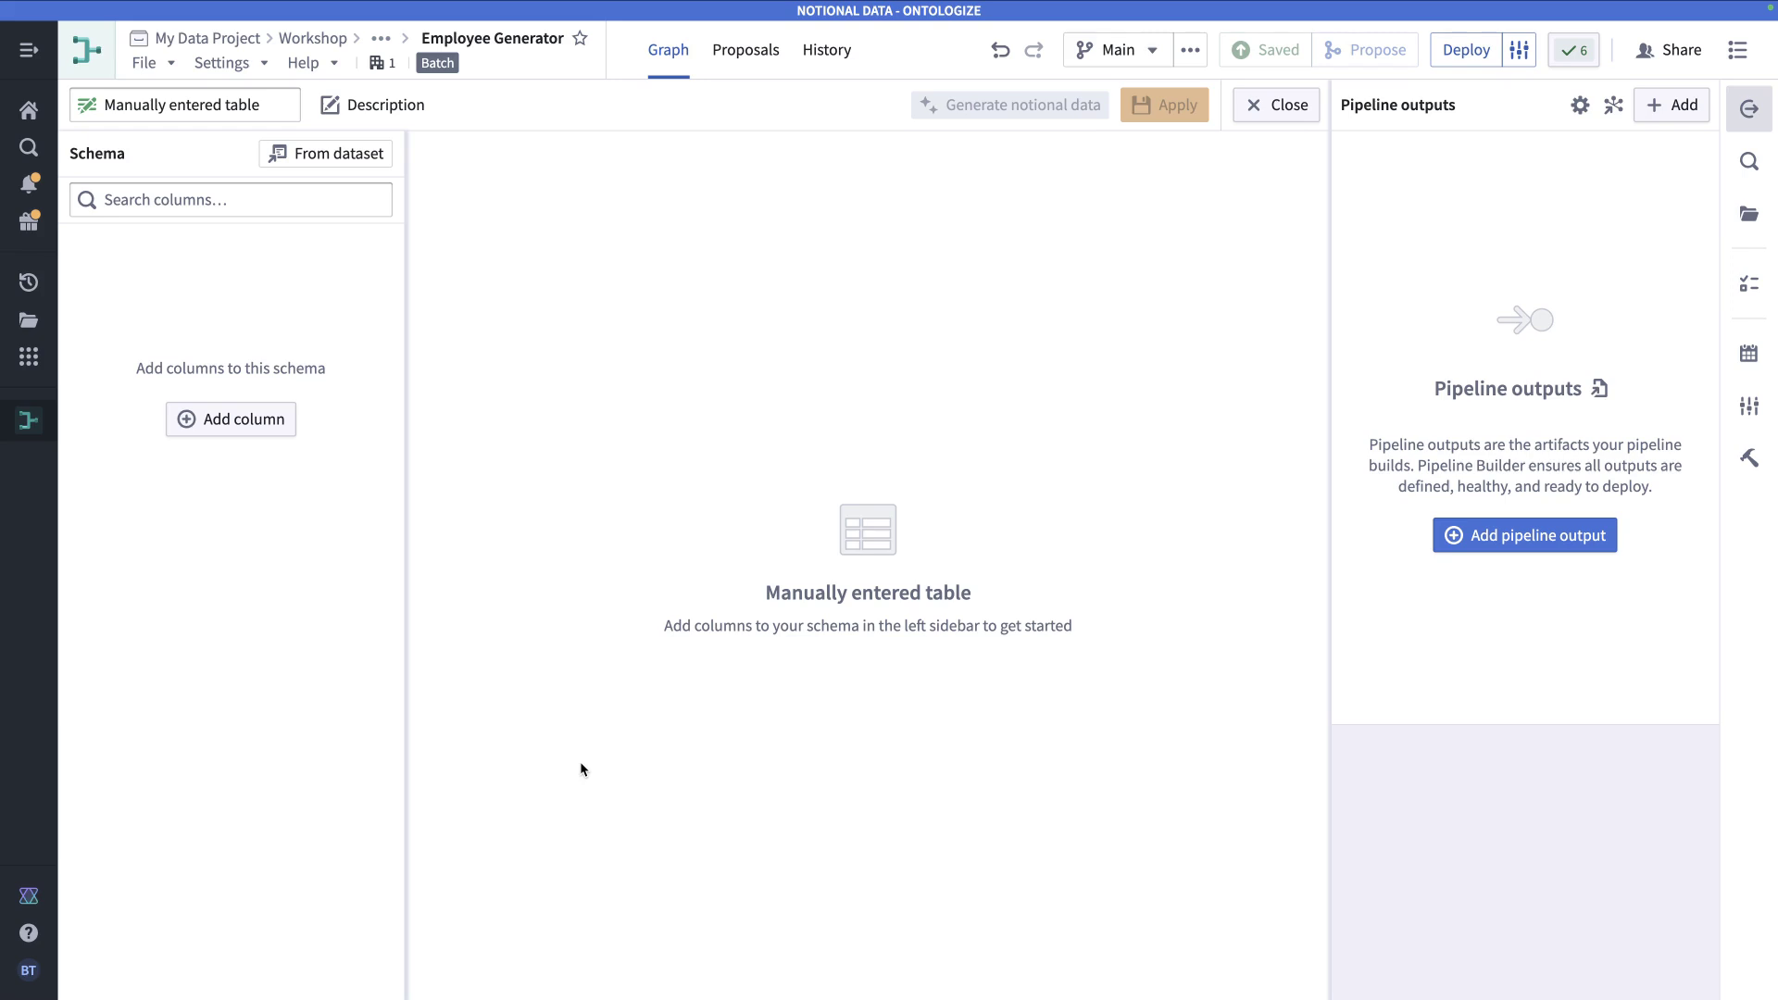
pyautogui.click(235, 419)
pyautogui.click(230, 306)
pyautogui.click(246, 356)
pyautogui.click(247, 382)
pyautogui.click(250, 430)
# - Rename the five schema columns, in order, as id, name, role, country and salary
pyautogui.doubleClick(212, 247)
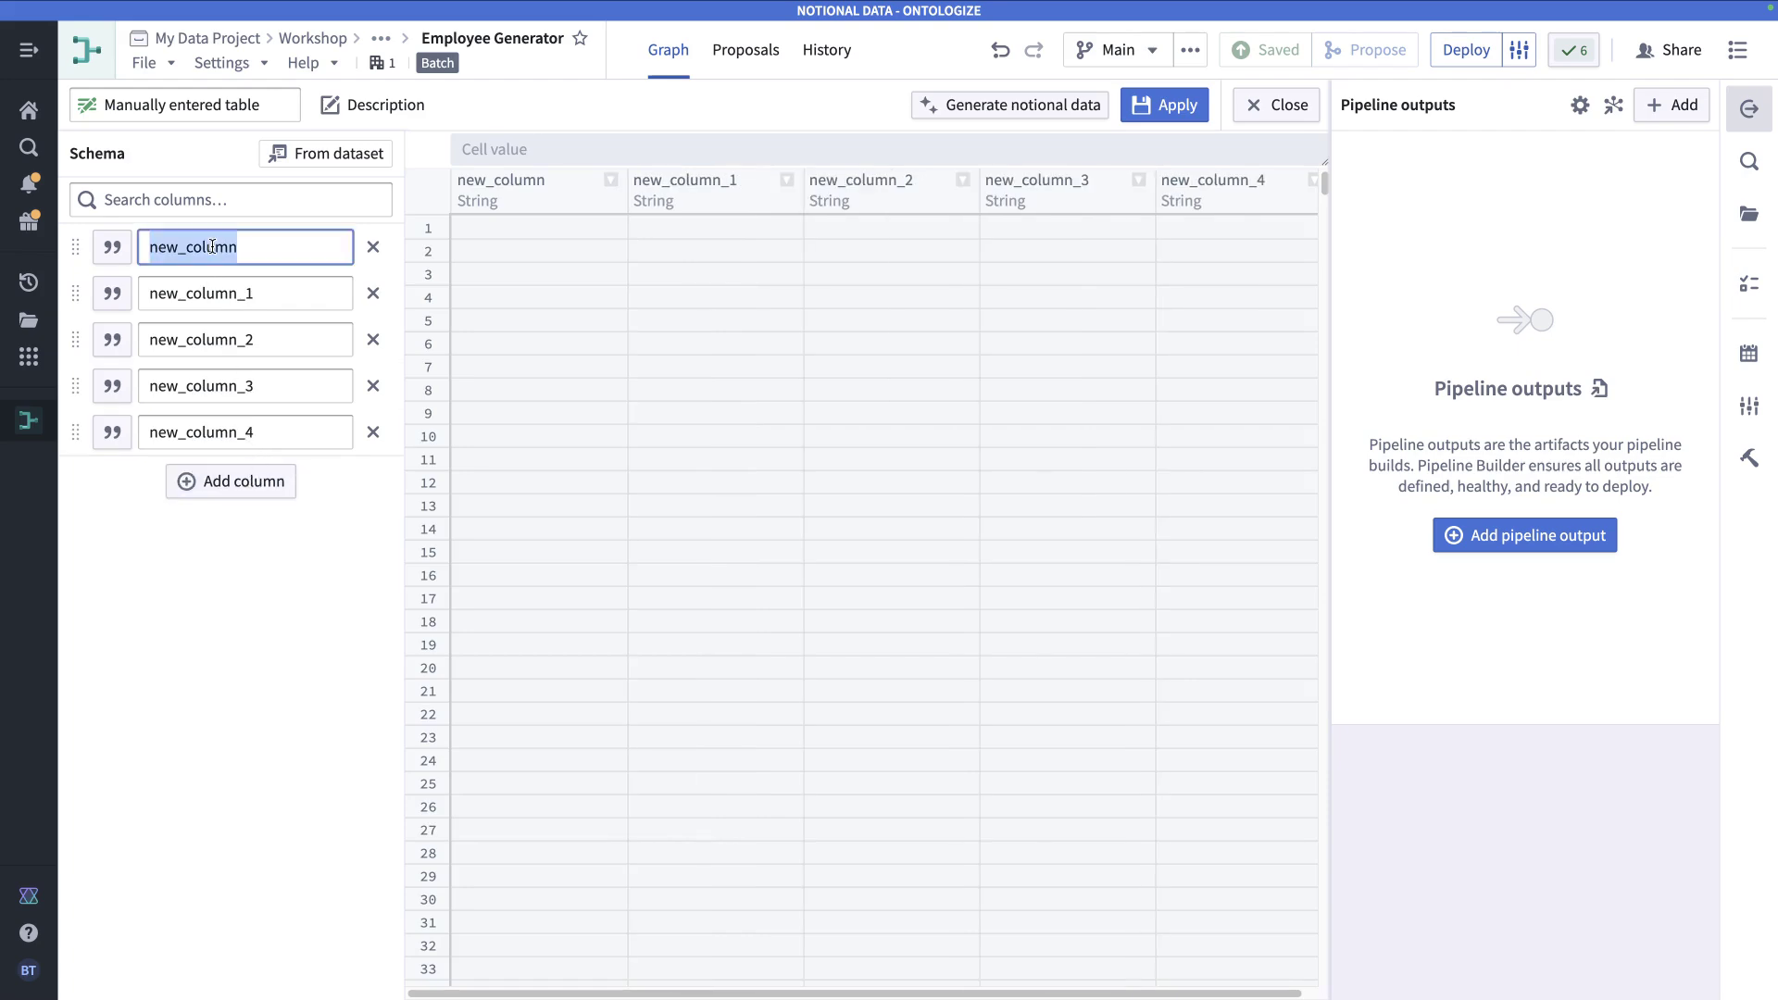
pyautogui.write('id')
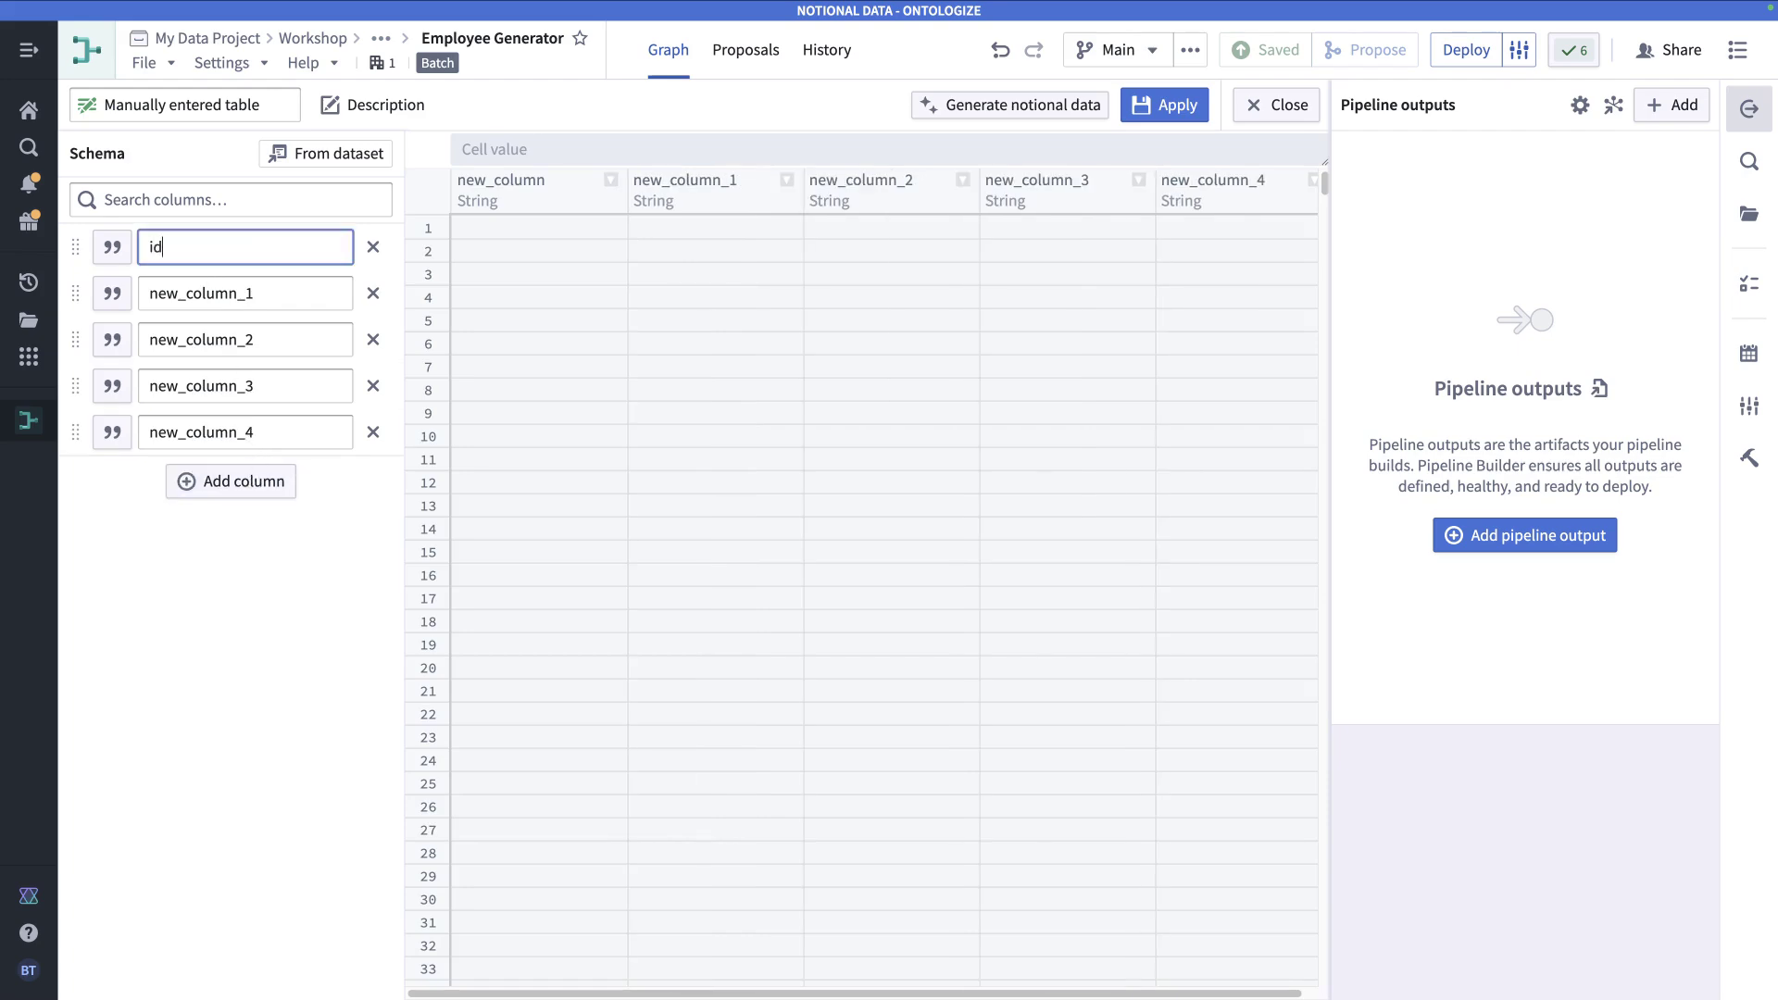
pyautogui.doubleClick(225, 287)
pyautogui.write('name')
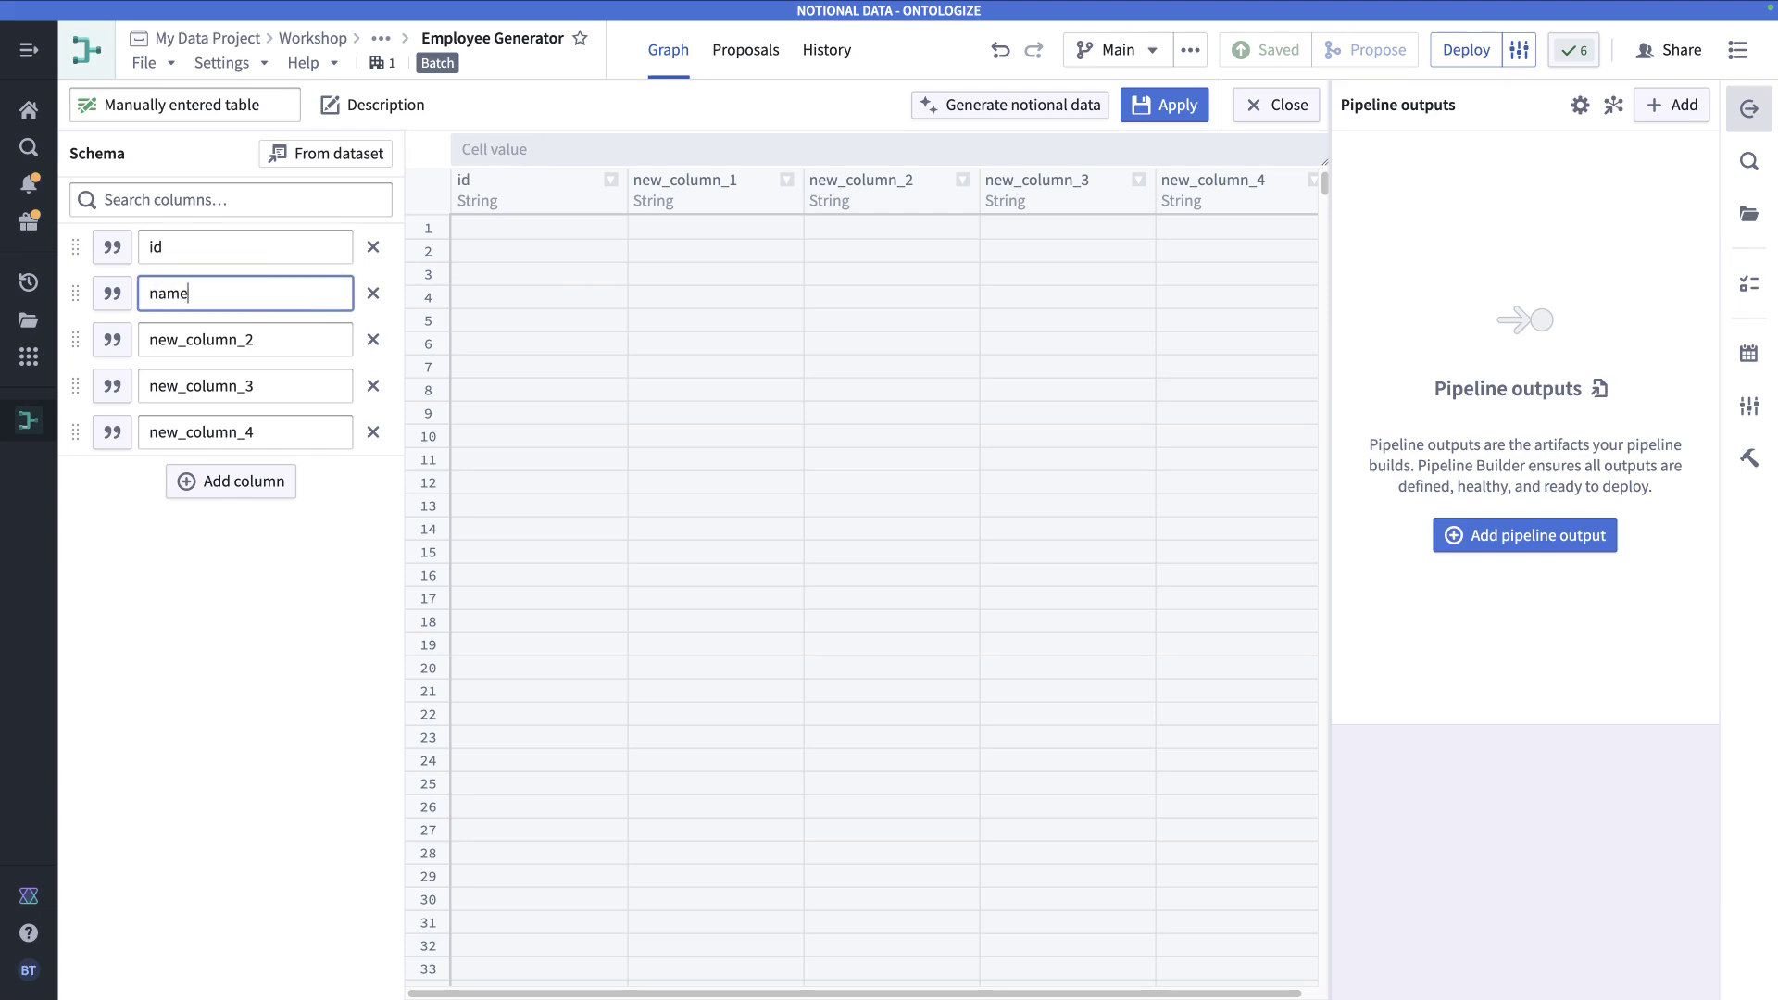
pyautogui.doubleClick(207, 340)
pyautogui.write('role')
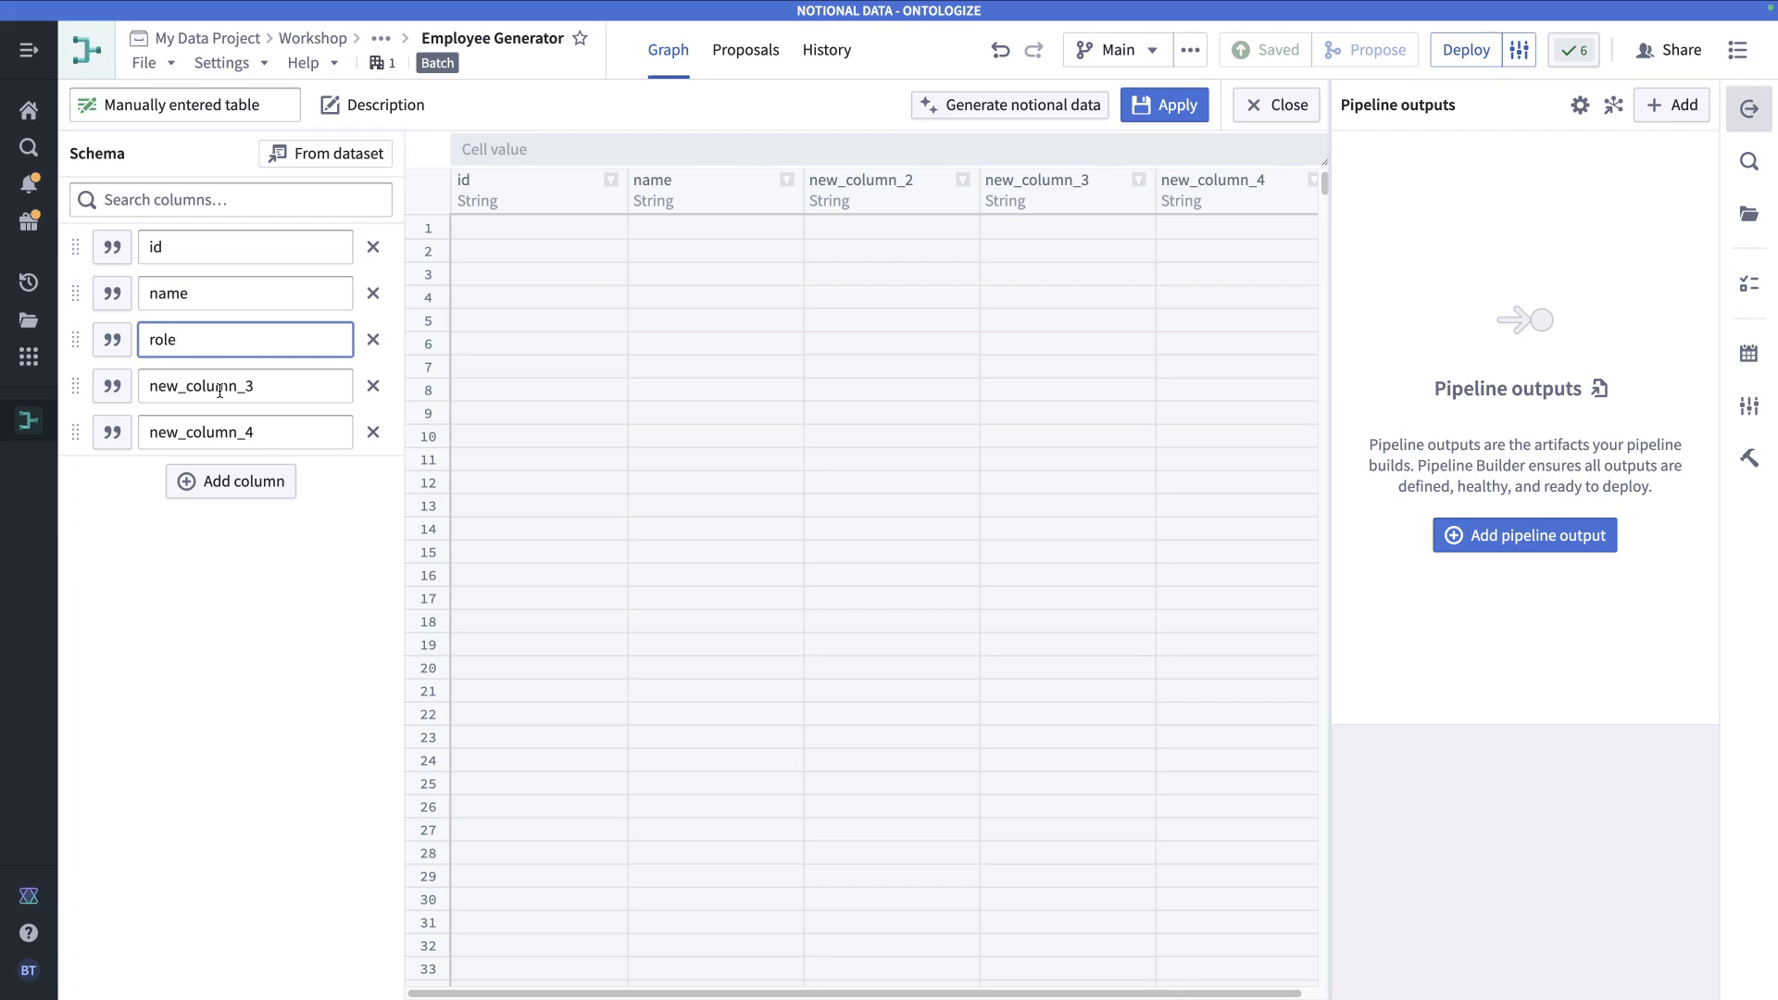
pyautogui.doubleClick(220, 390)
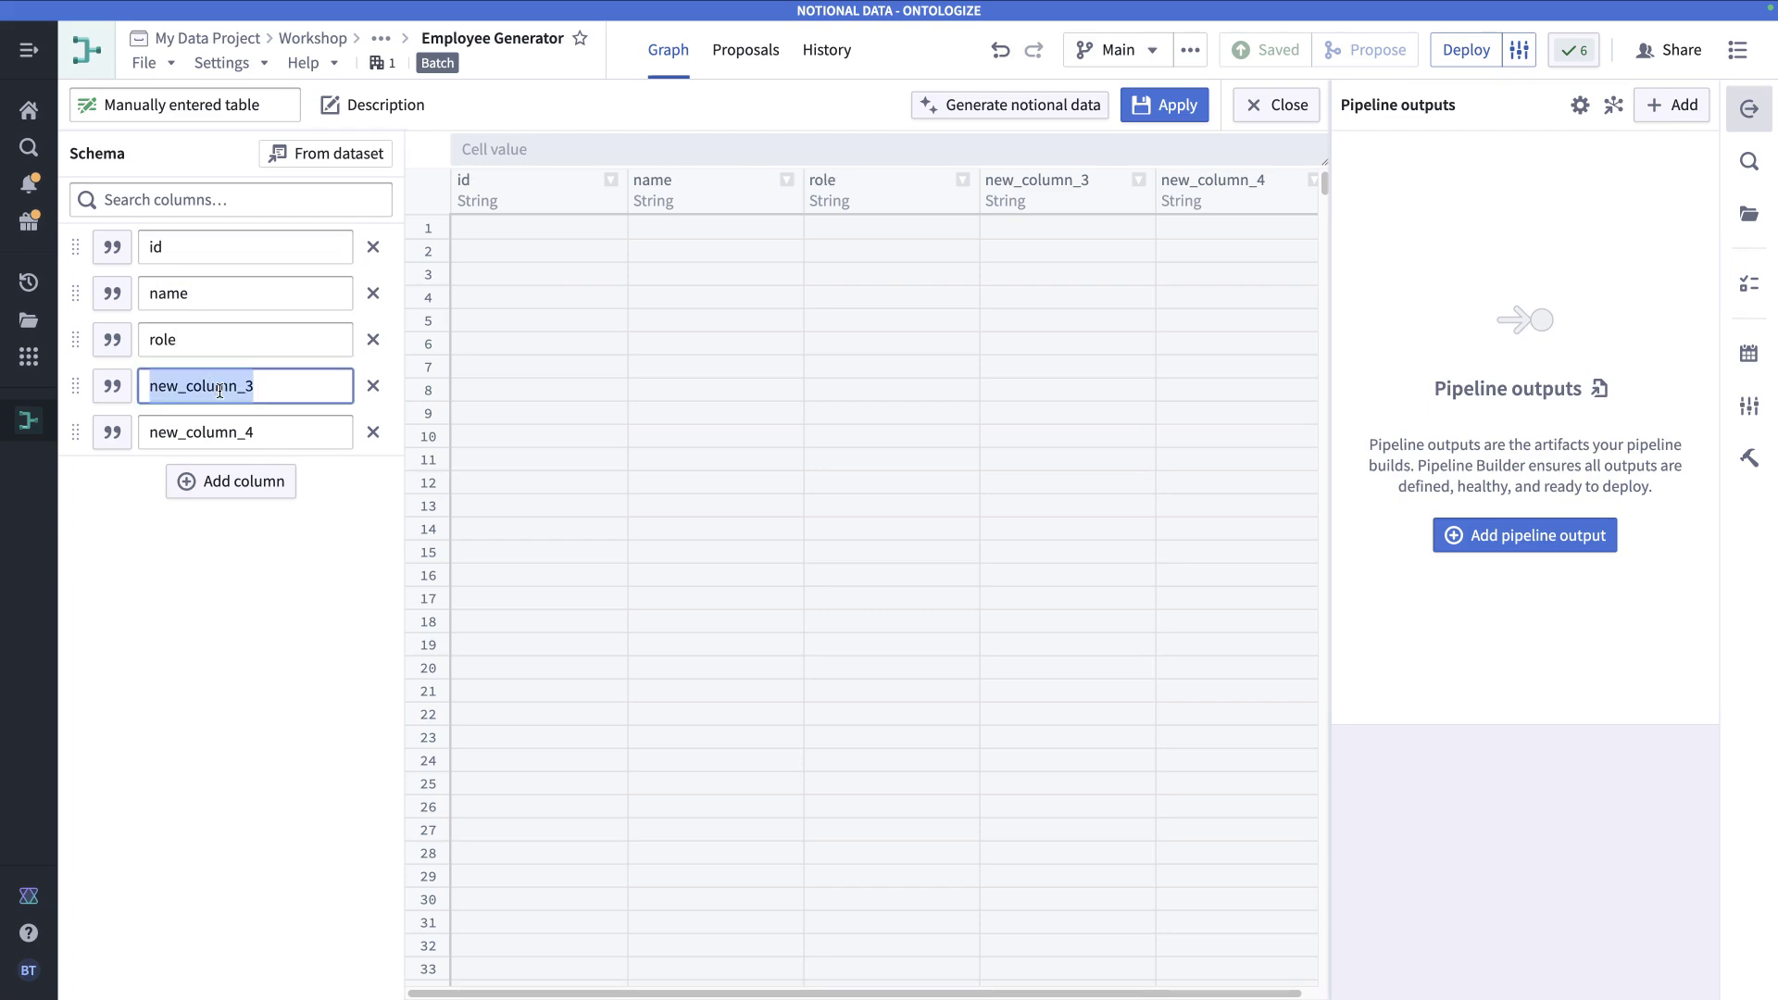
pyautogui.write('country')
pyautogui.doubleClick(206, 433)
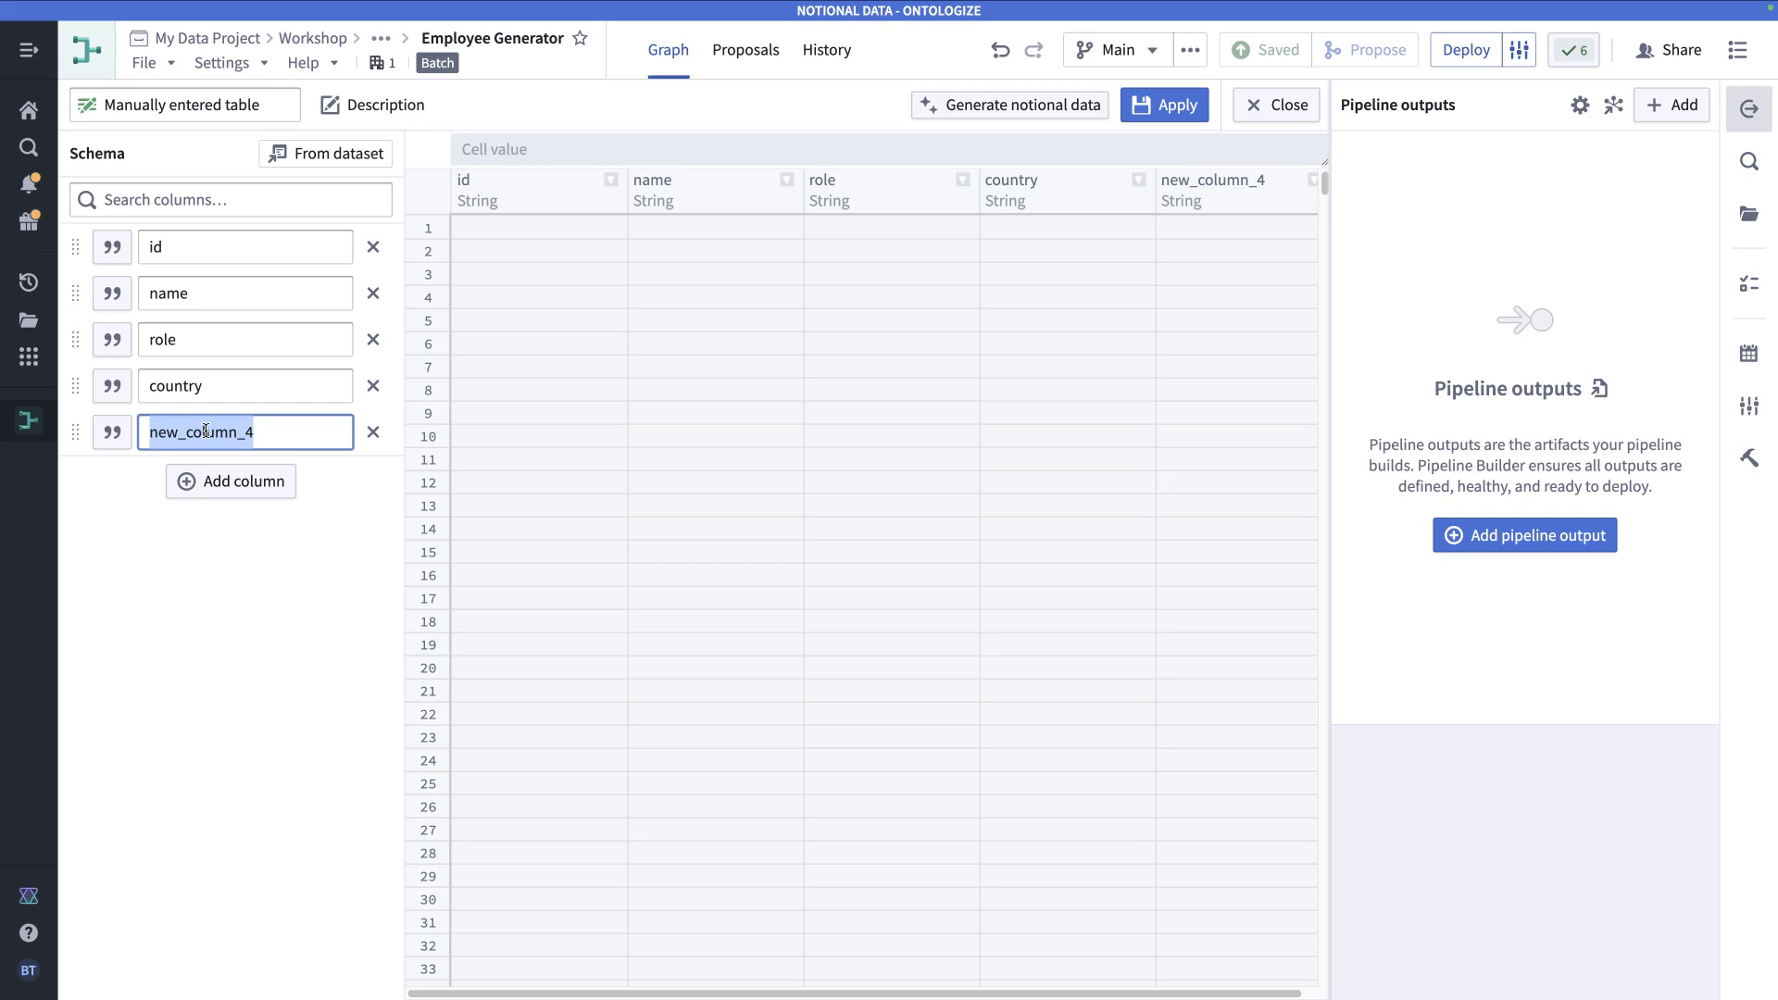
pyautogui.write('salary')
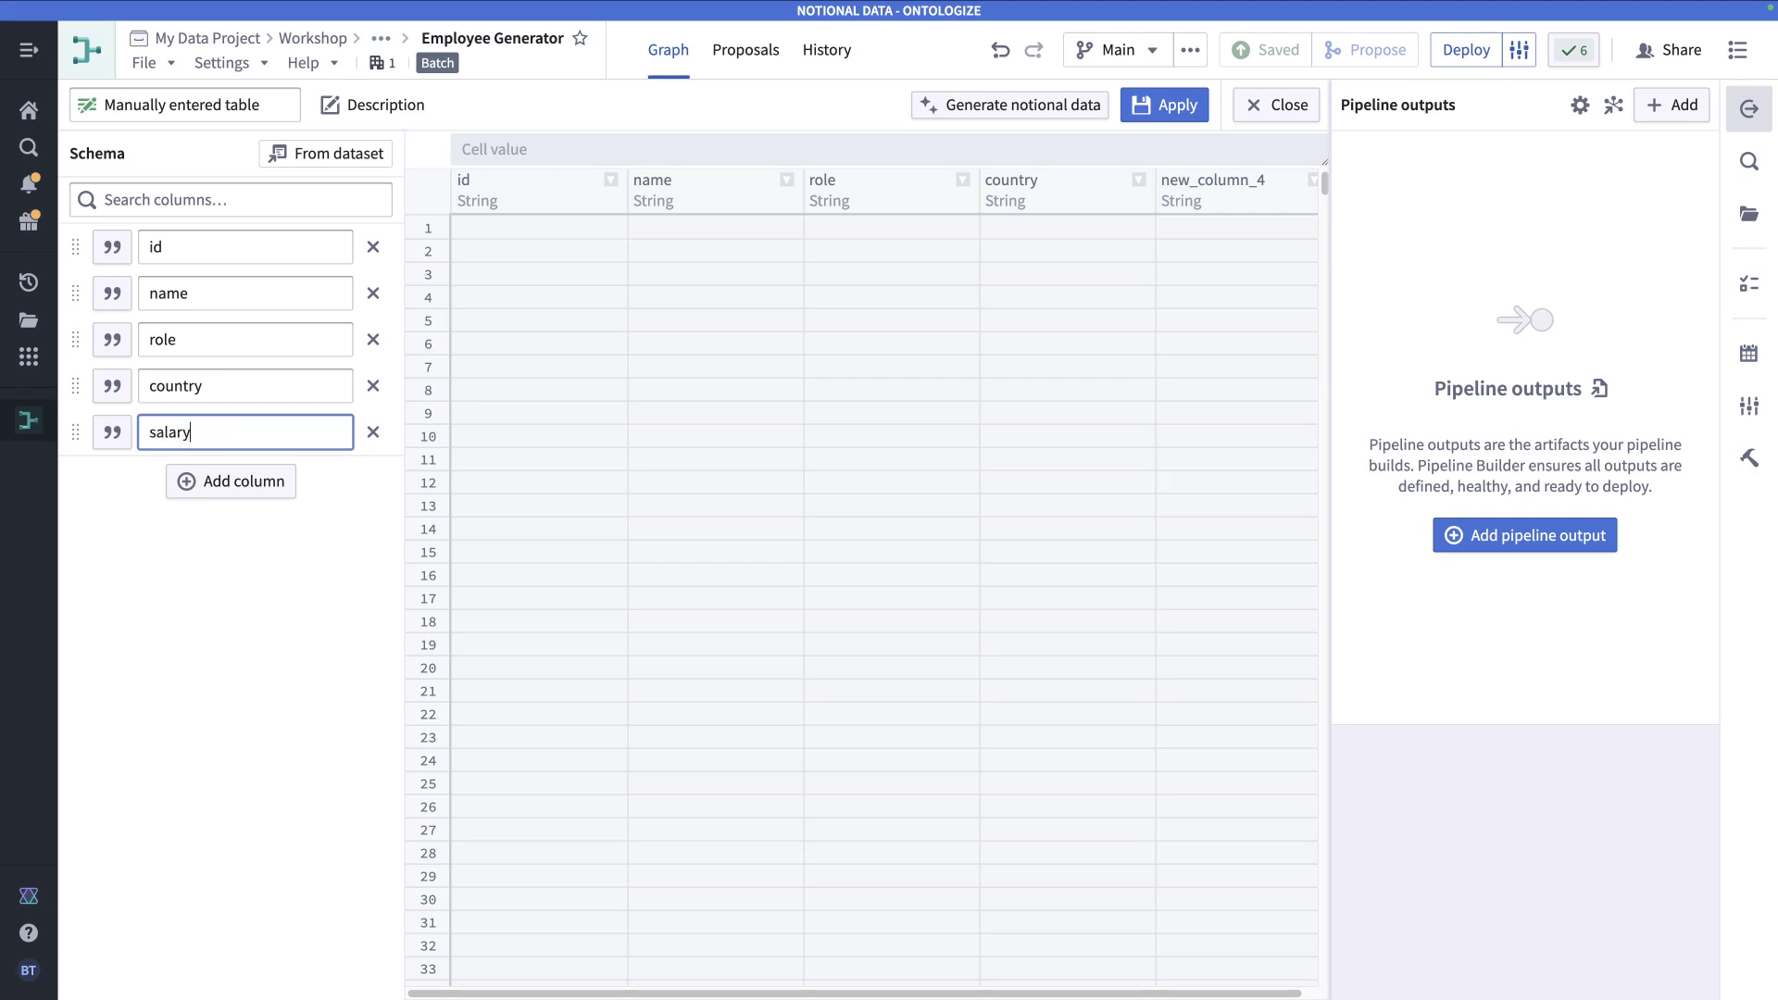
pyautogui.click(150, 479)
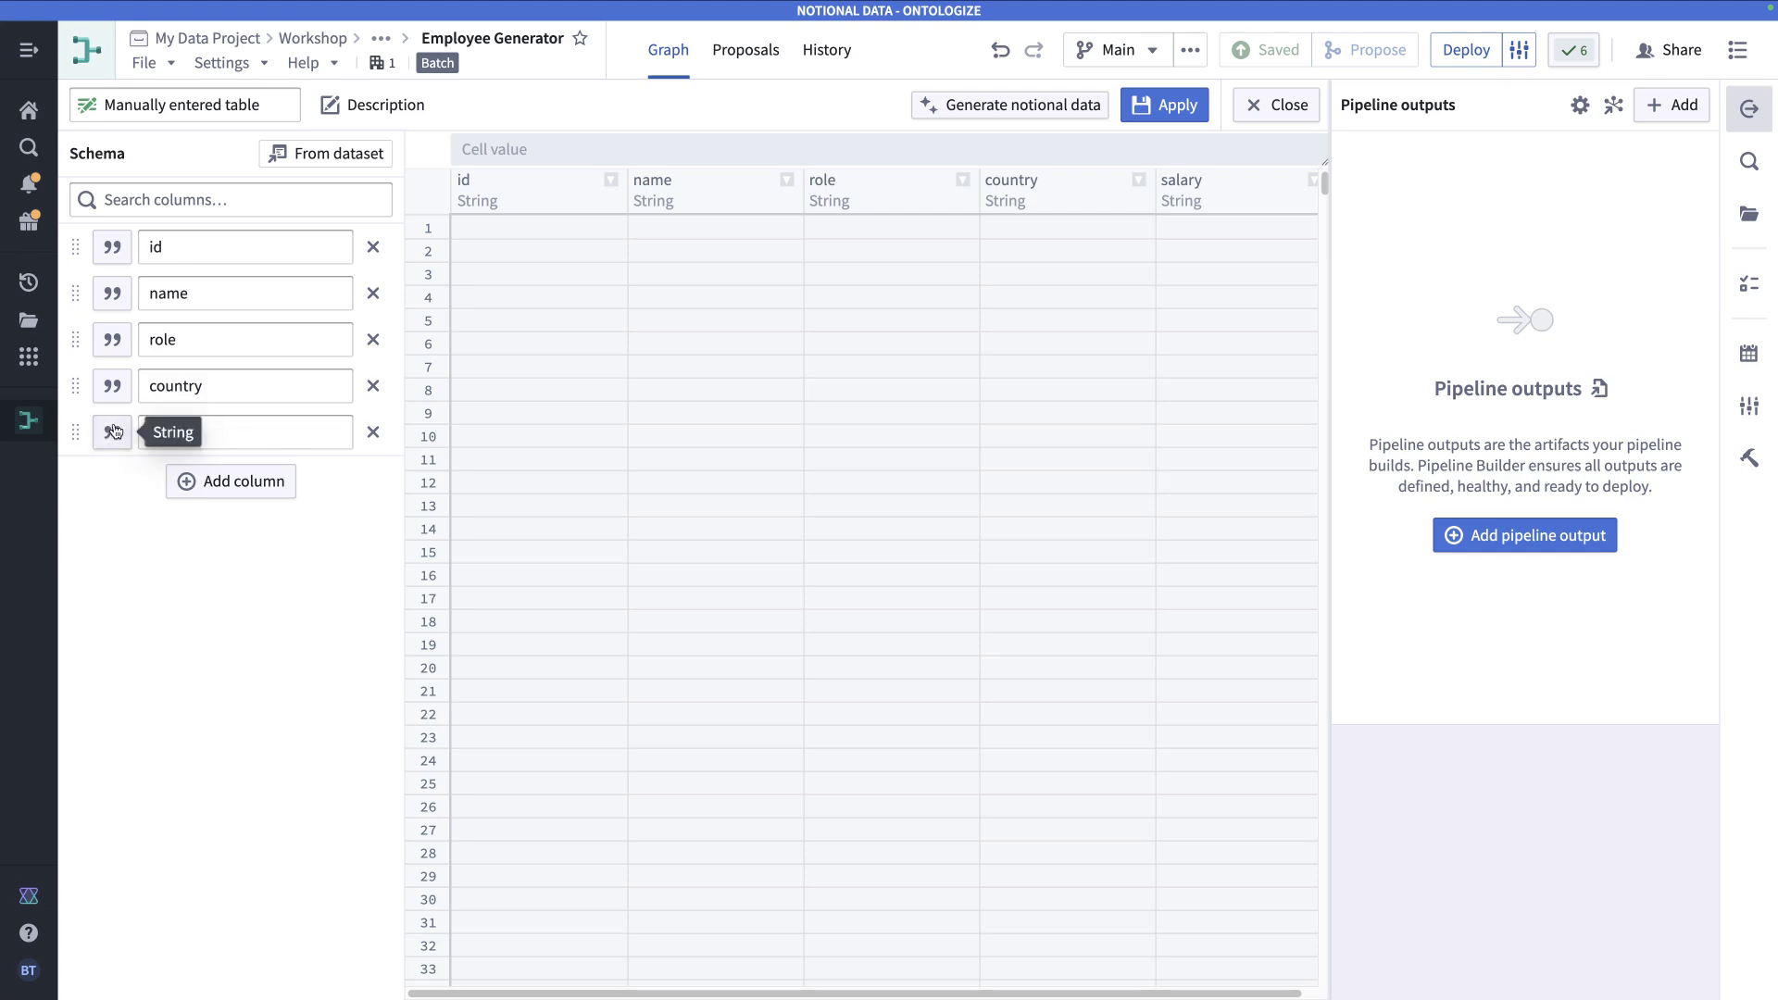
# - Set the salary column's data type to Integer
pyautogui.click(120, 433)
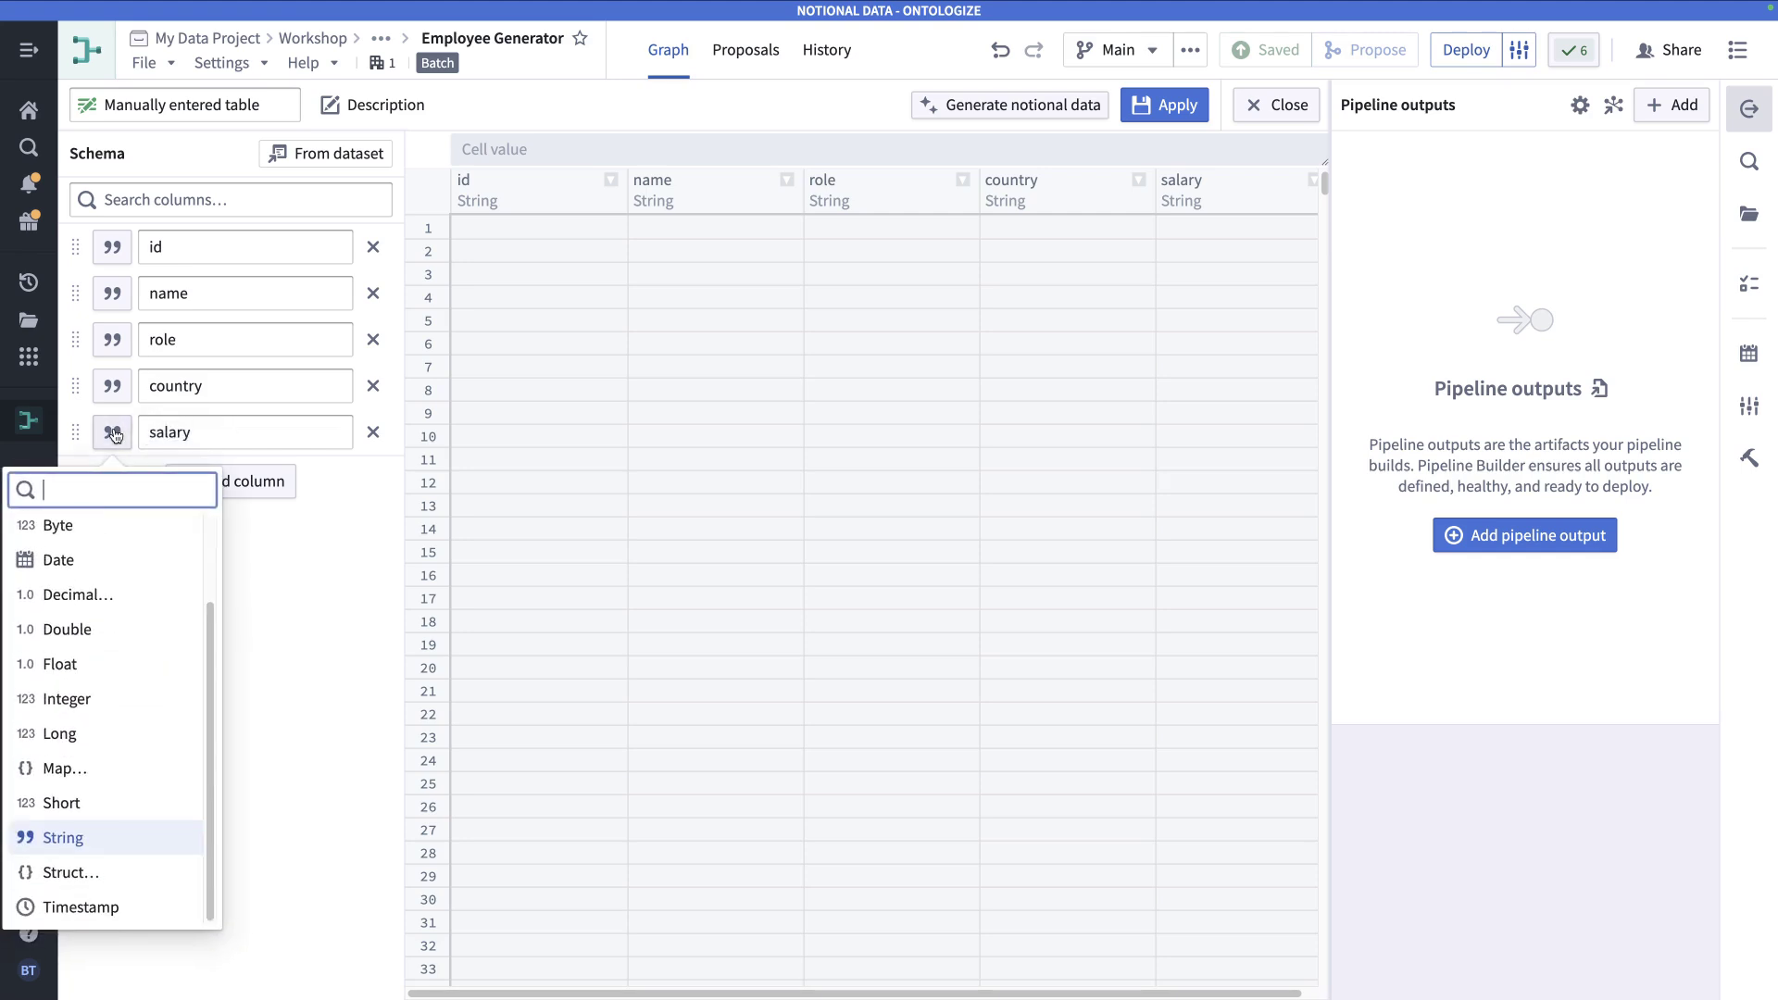
pyautogui.click(109, 709)
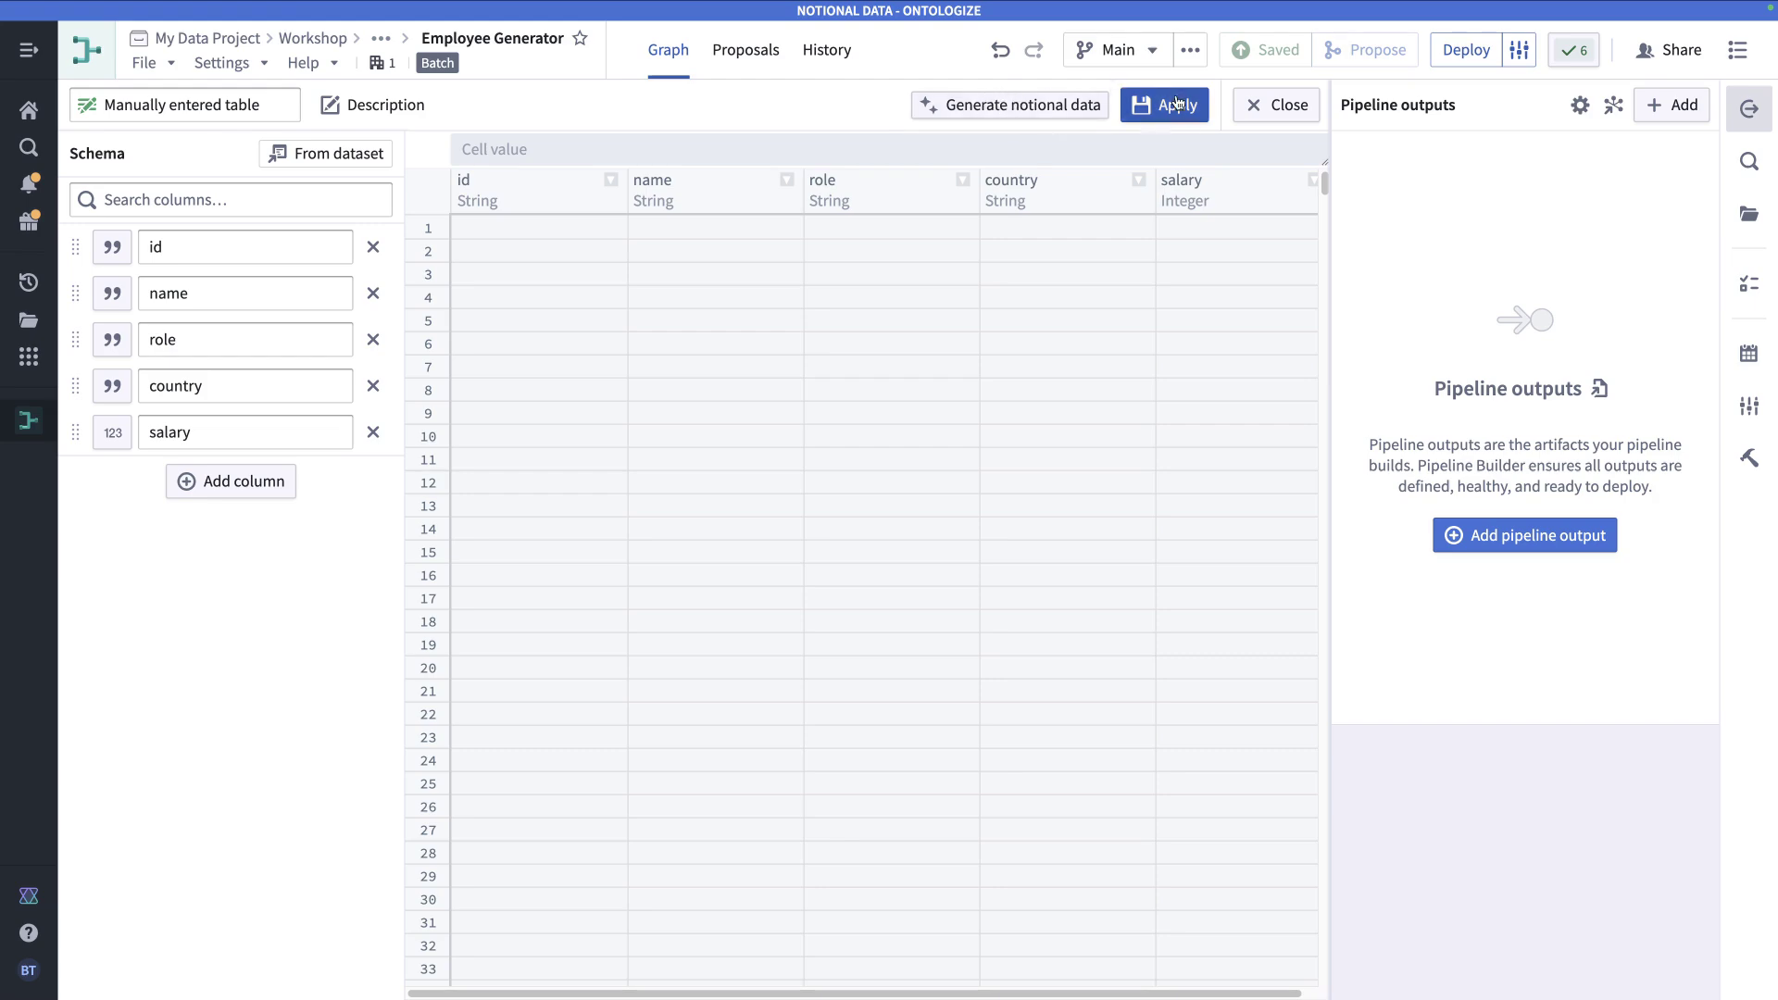
# - Open the notional data generator and review the default generators of the id, name, role, country and salary columns
pyautogui.click(994, 107)
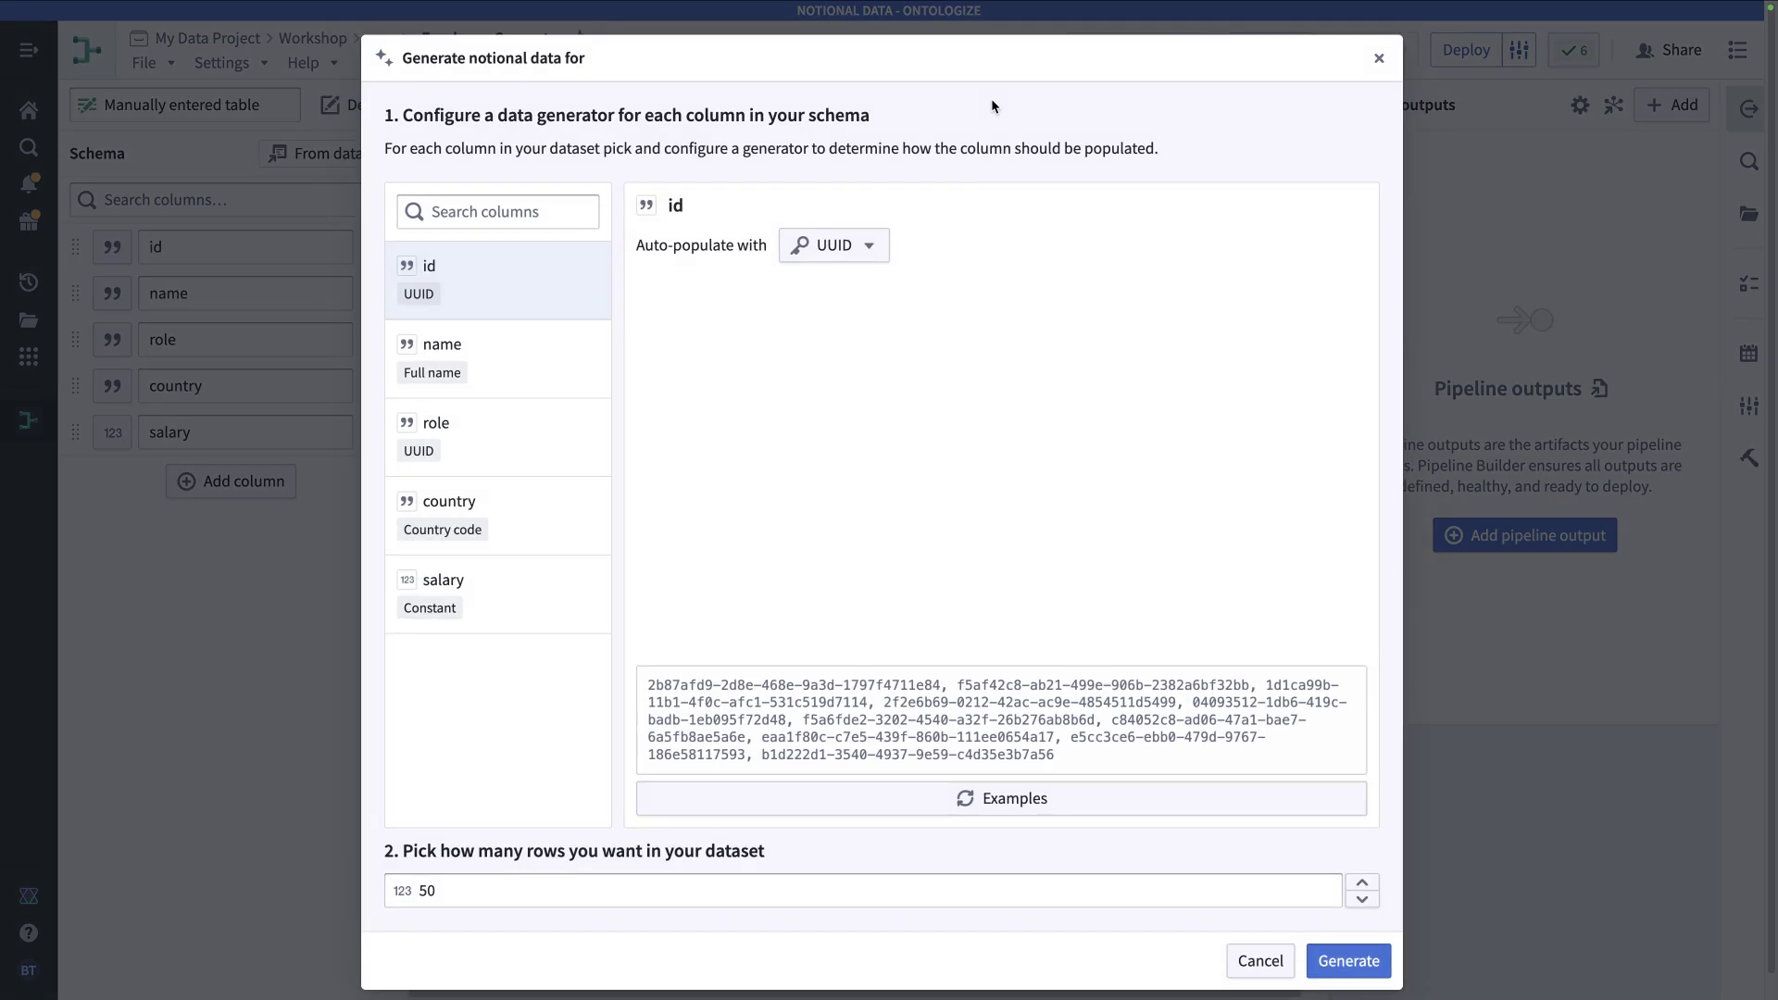
pyautogui.click(531, 368)
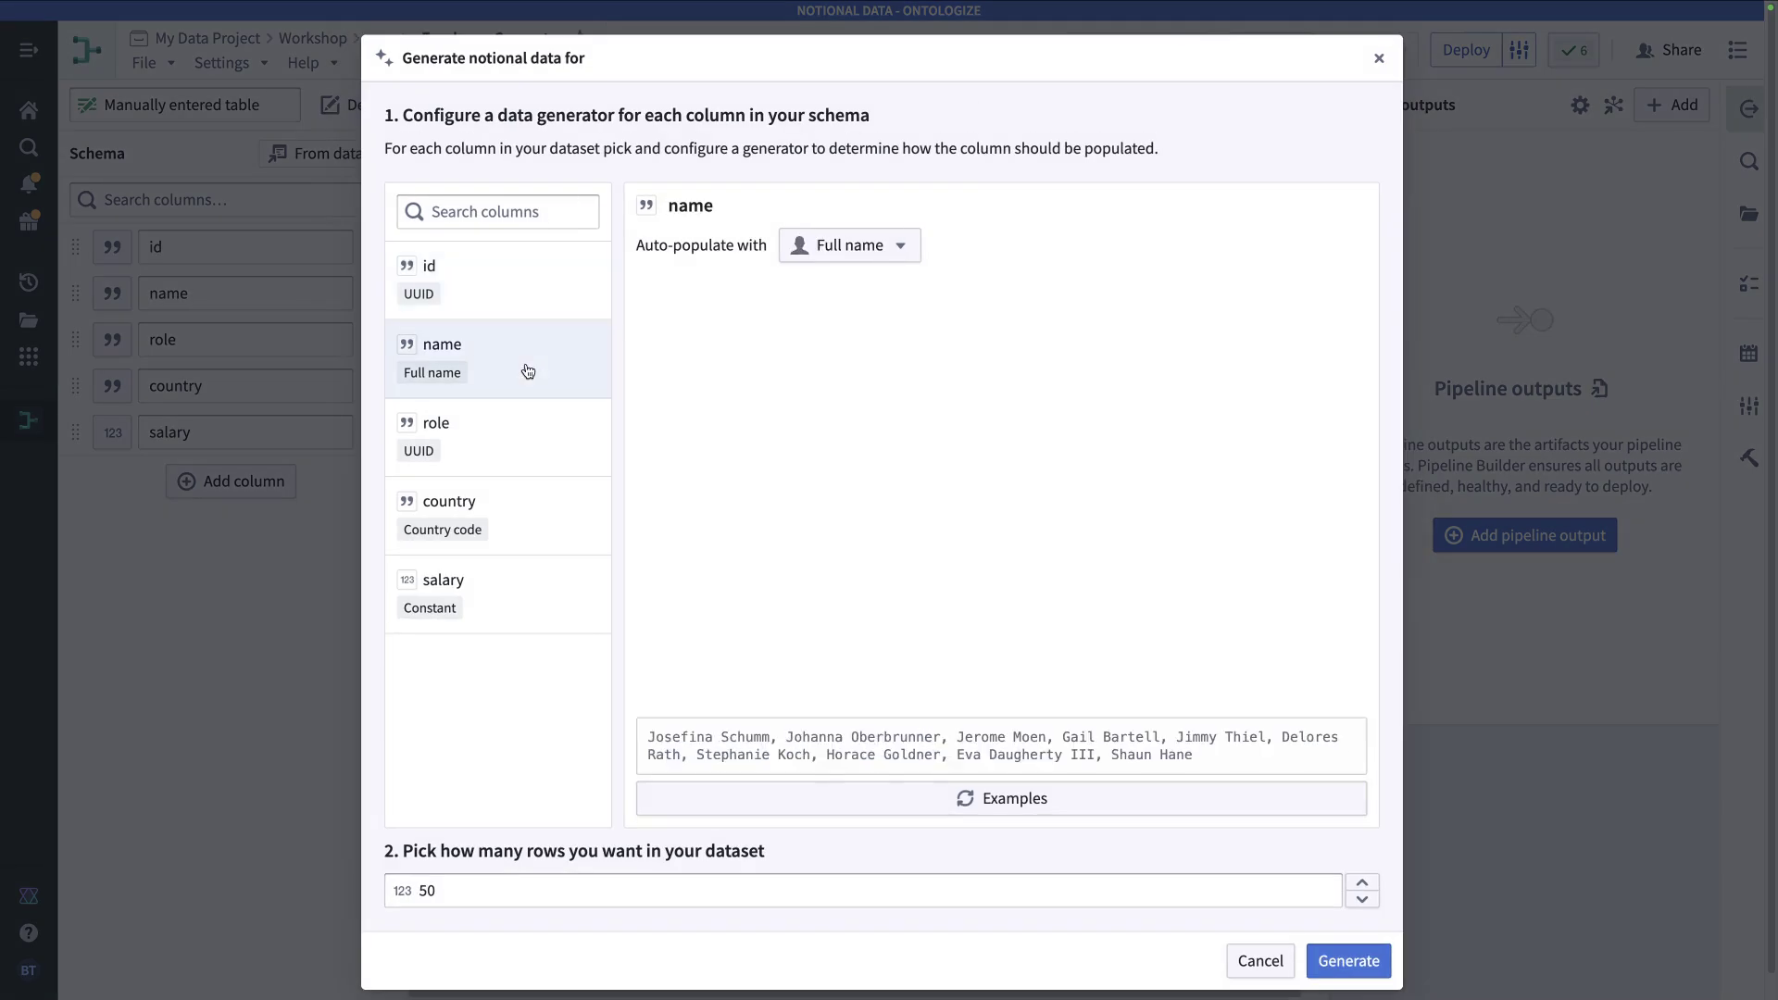
pyautogui.click(543, 448)
pyautogui.click(540, 526)
pyautogui.click(523, 609)
pyautogui.click(534, 525)
pyautogui.click(530, 442)
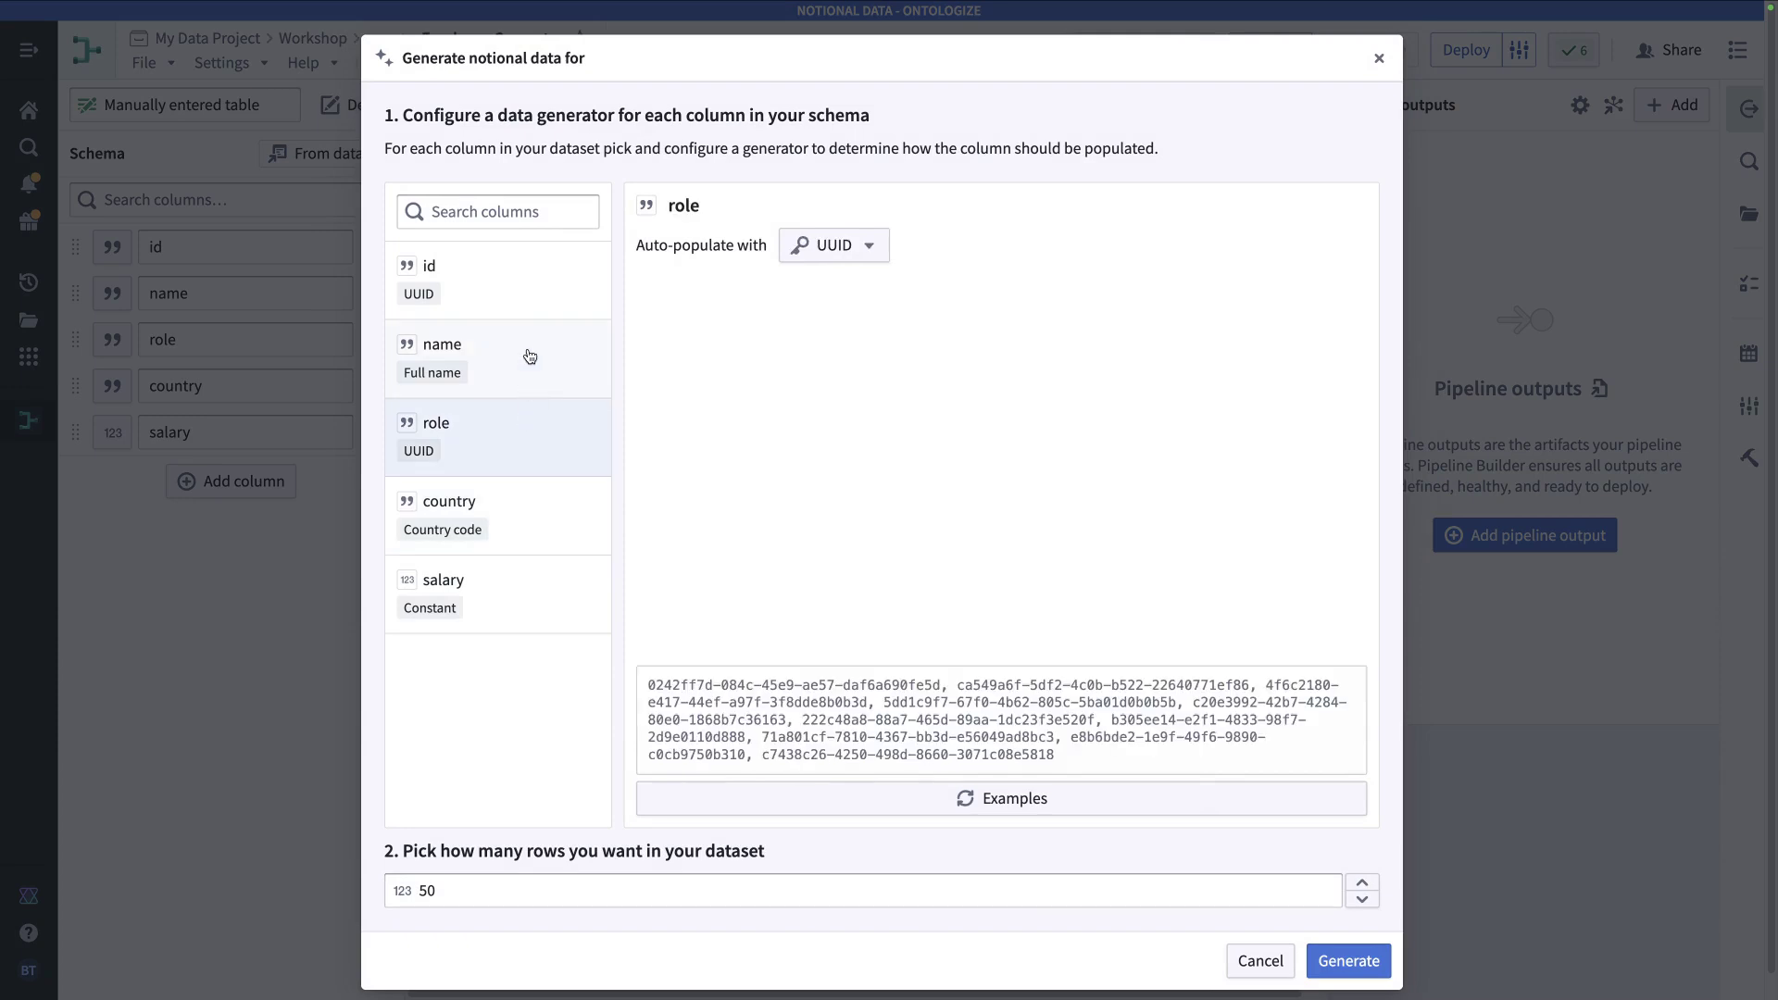
pyautogui.click(528, 358)
pyautogui.click(523, 284)
pyautogui.click(535, 356)
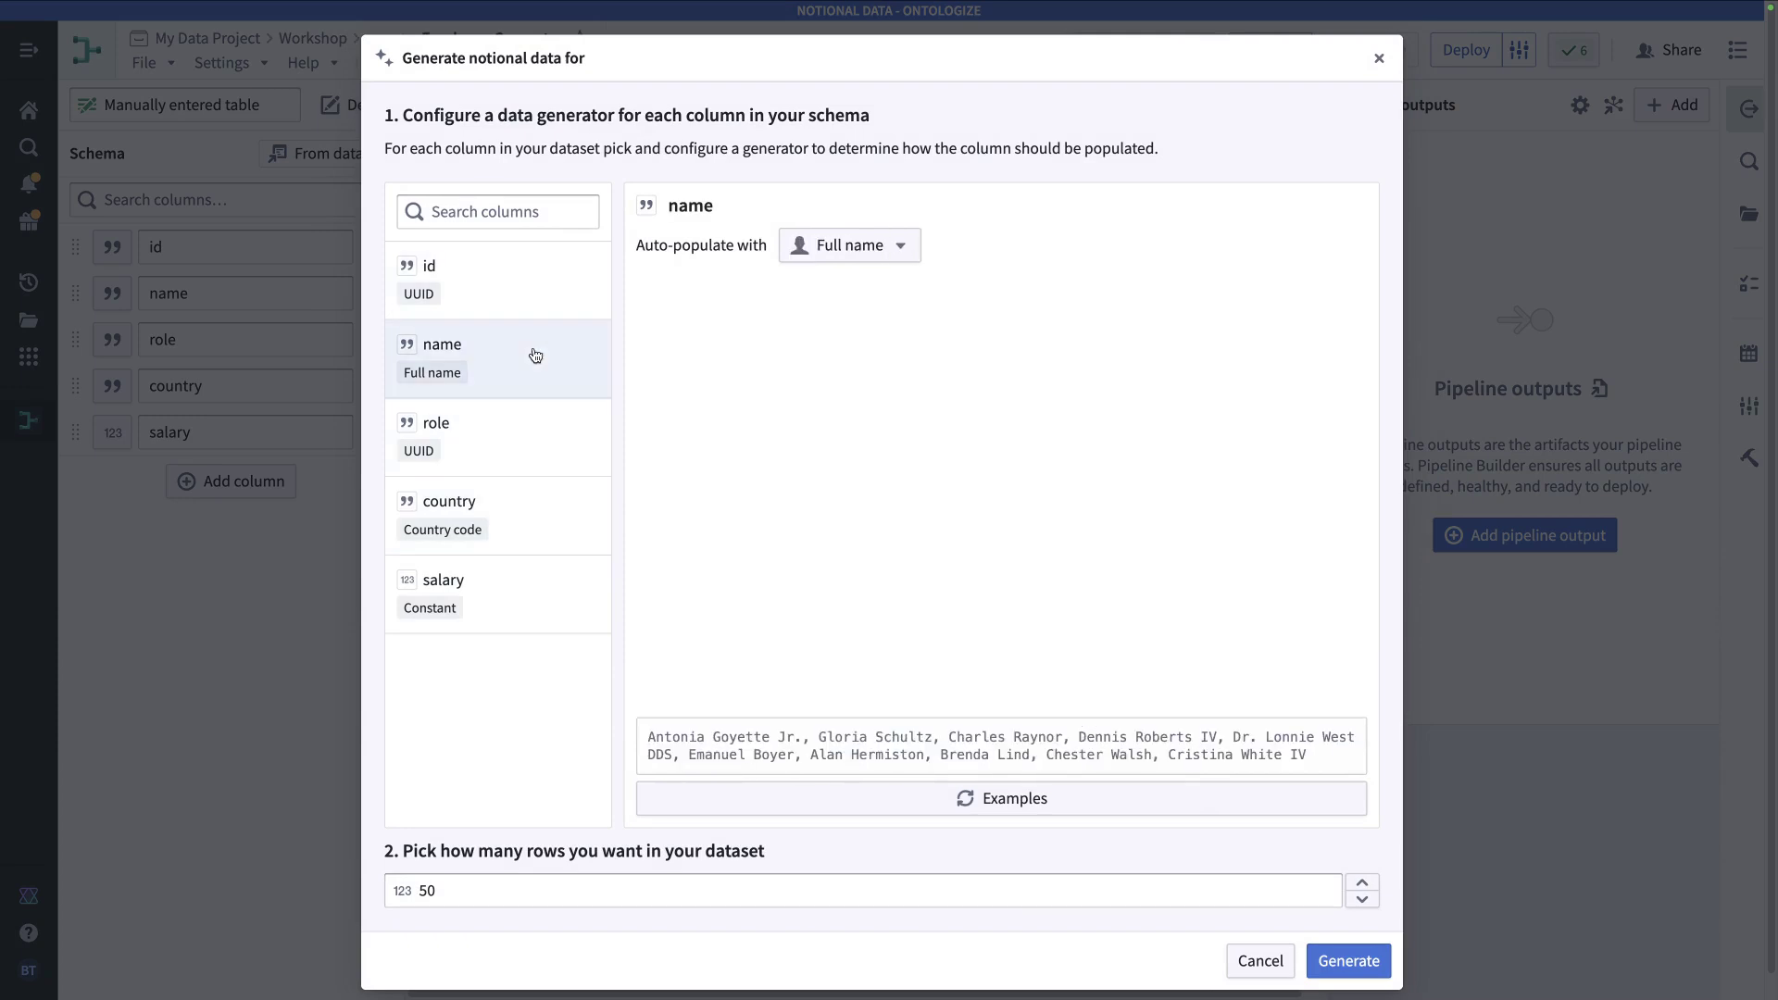
# - Set the role column to auto-populate with the List generator
pyautogui.click(524, 446)
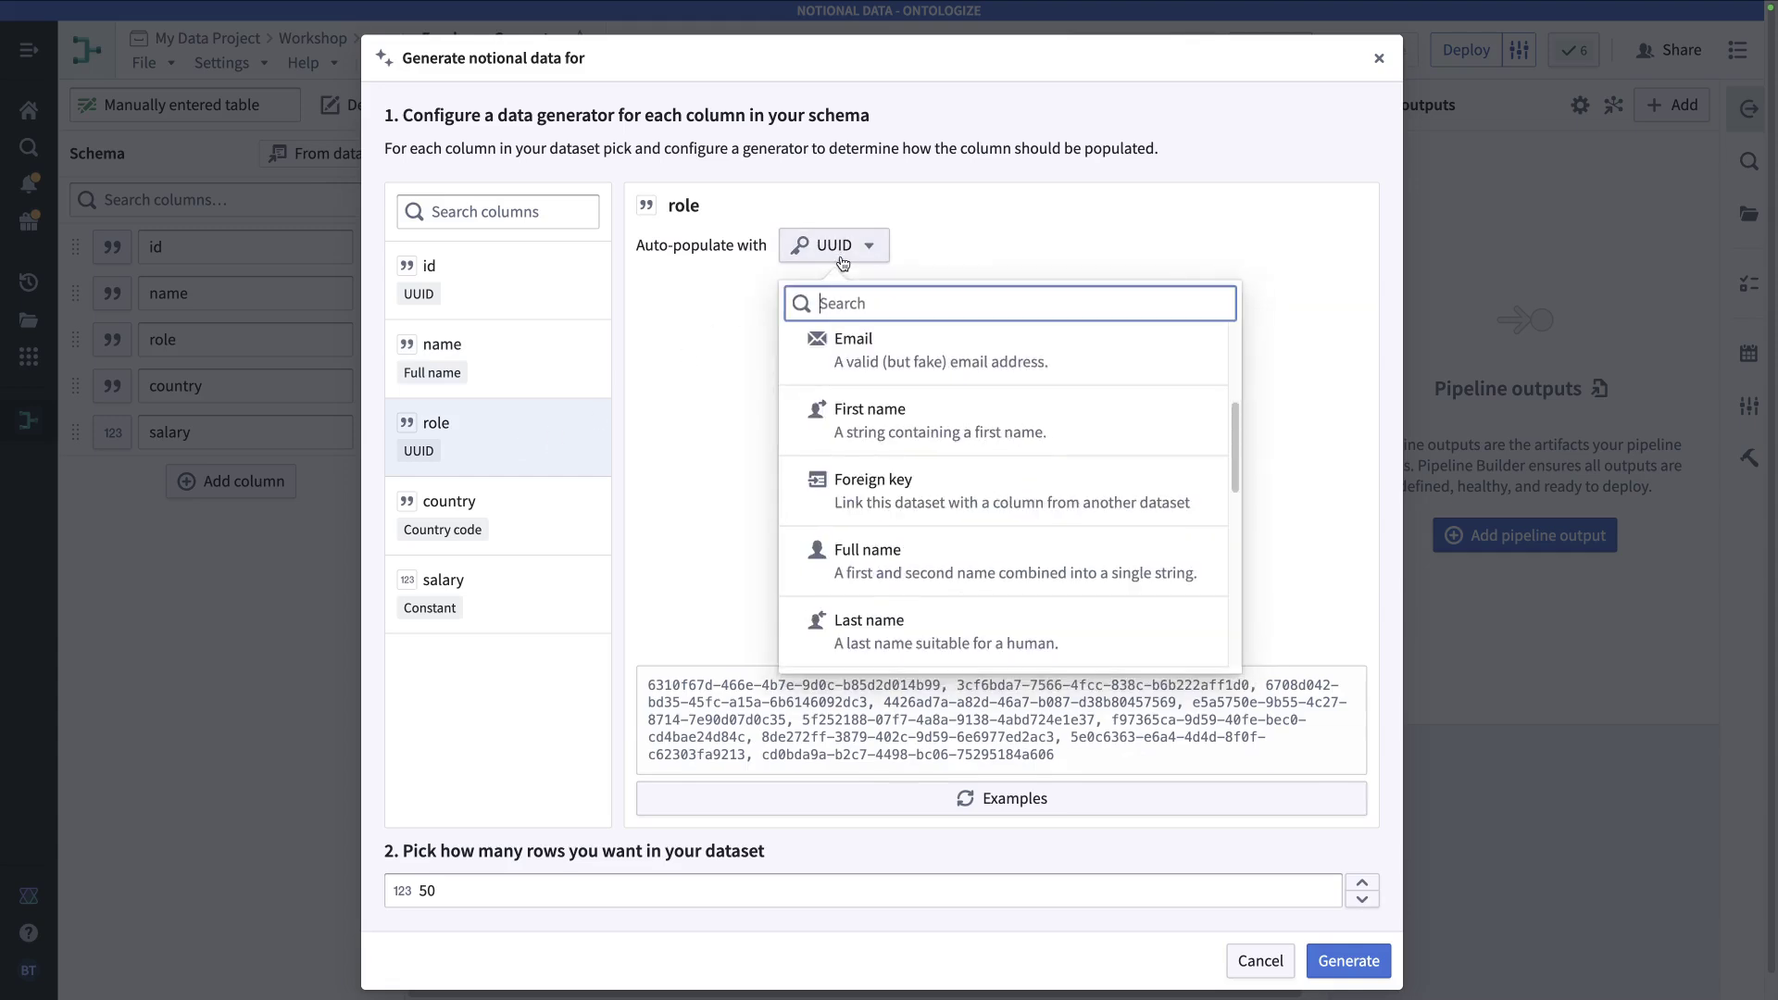
pyautogui.scroll(-1, 974, 524)
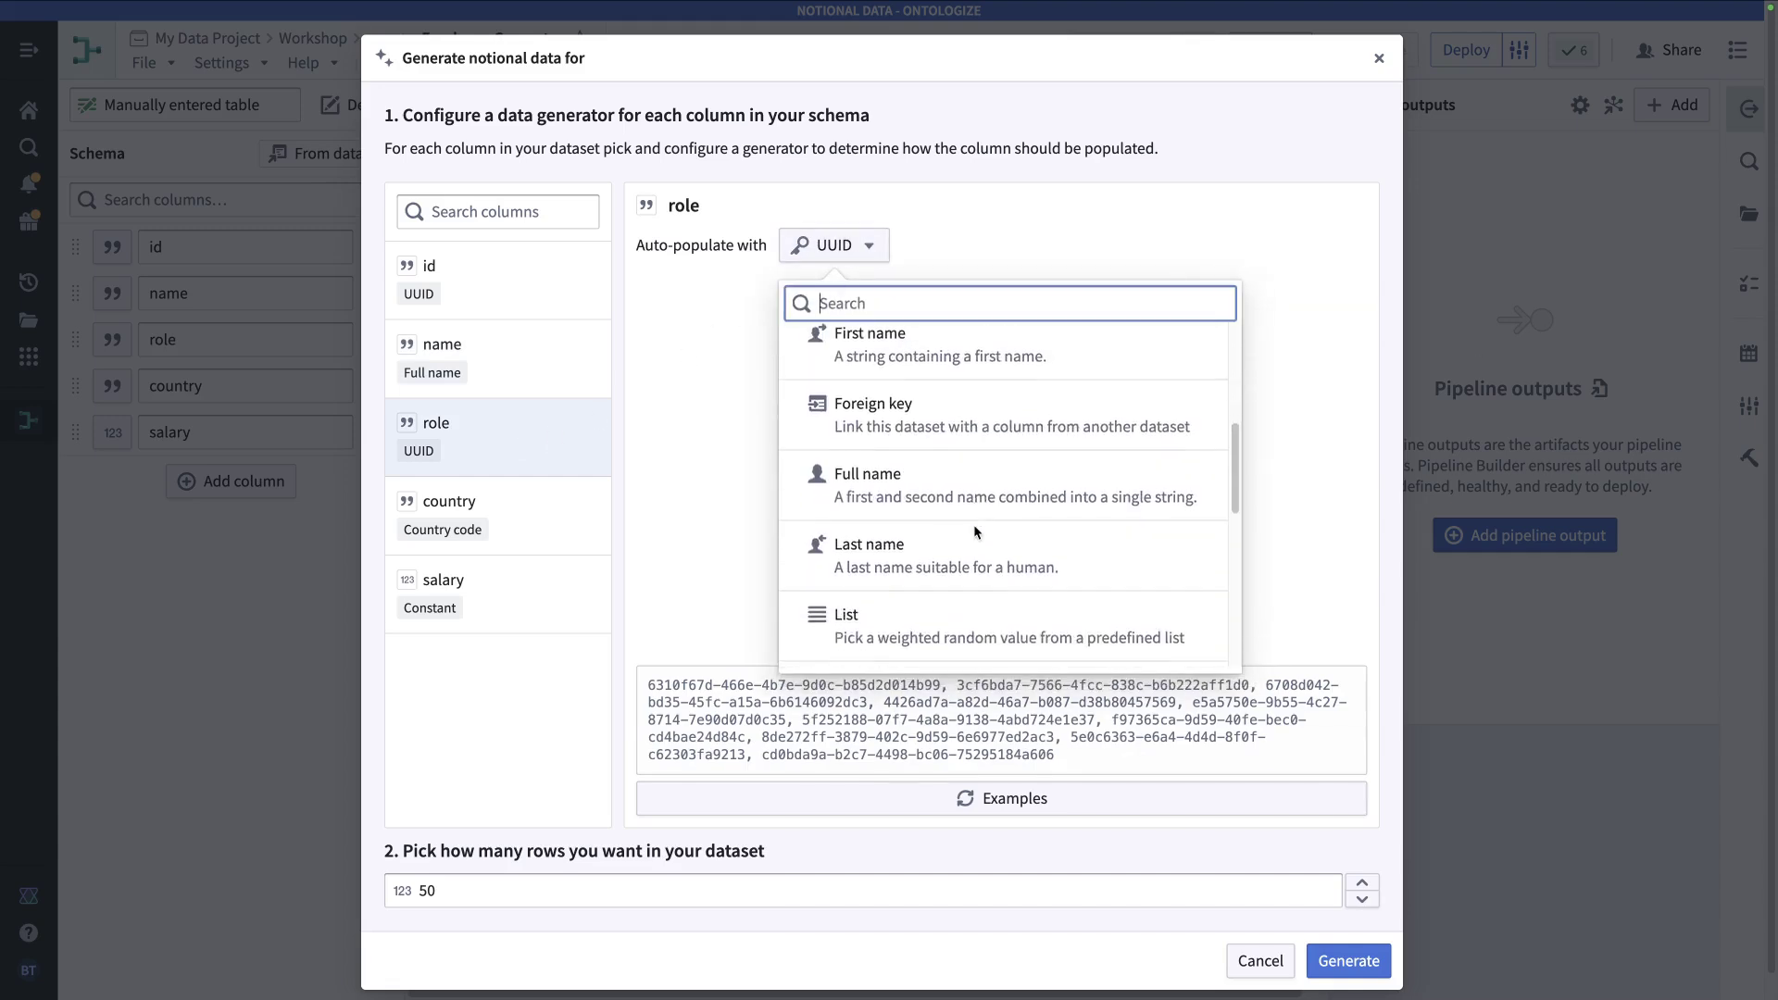
pyautogui.click(905, 629)
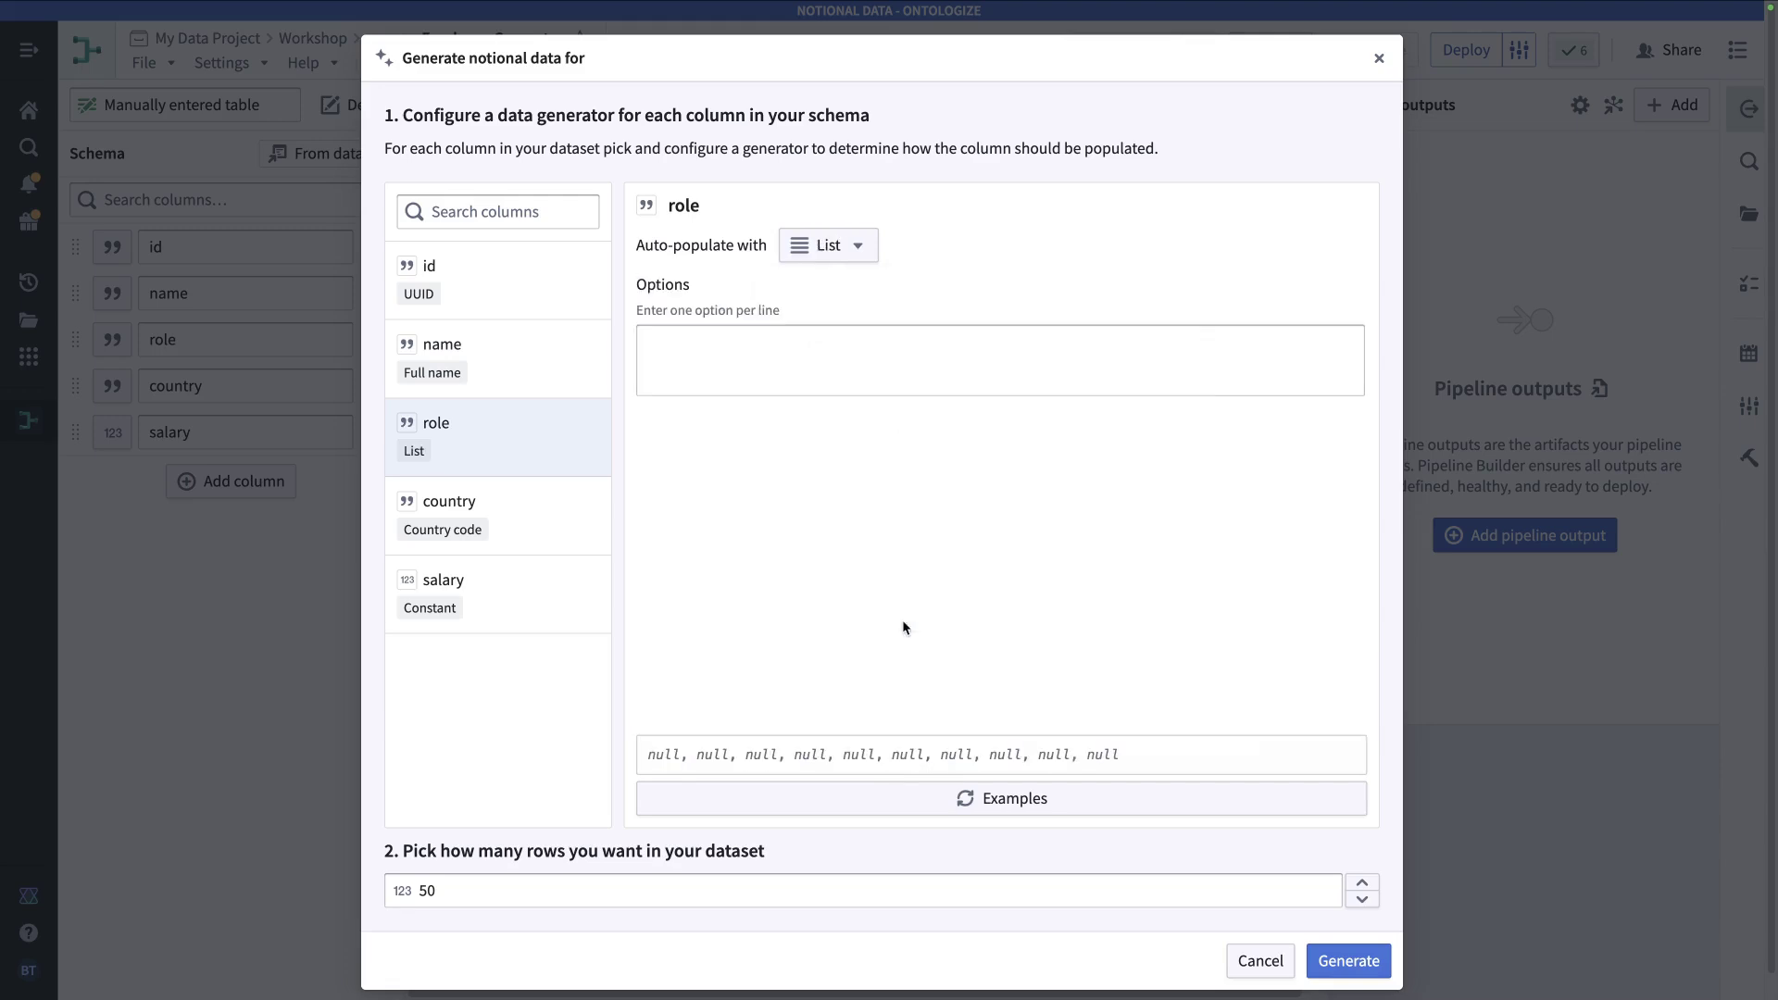
# - Enter Analyst, Developer, Data Scientist and HR Manager as the role column's list options
pyautogui.click(738, 347)
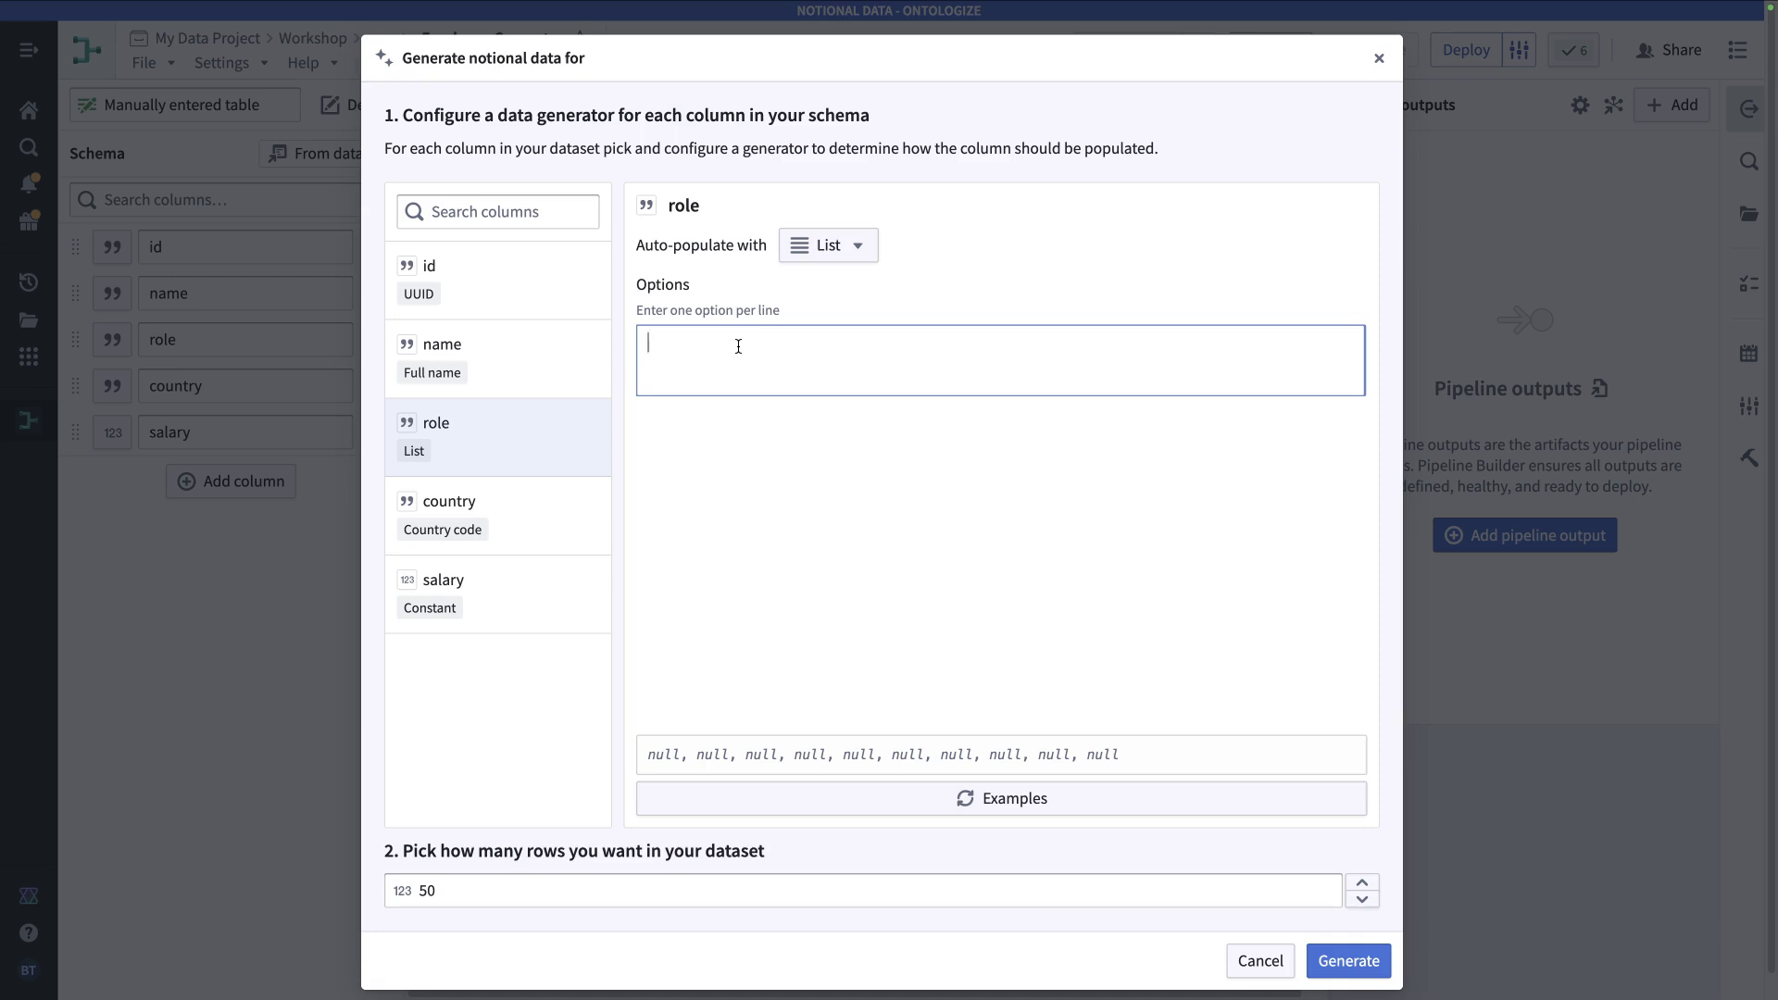
pyautogui.write('Analyst')
pyautogui.press('Return')
pyautogui.write('Developer')
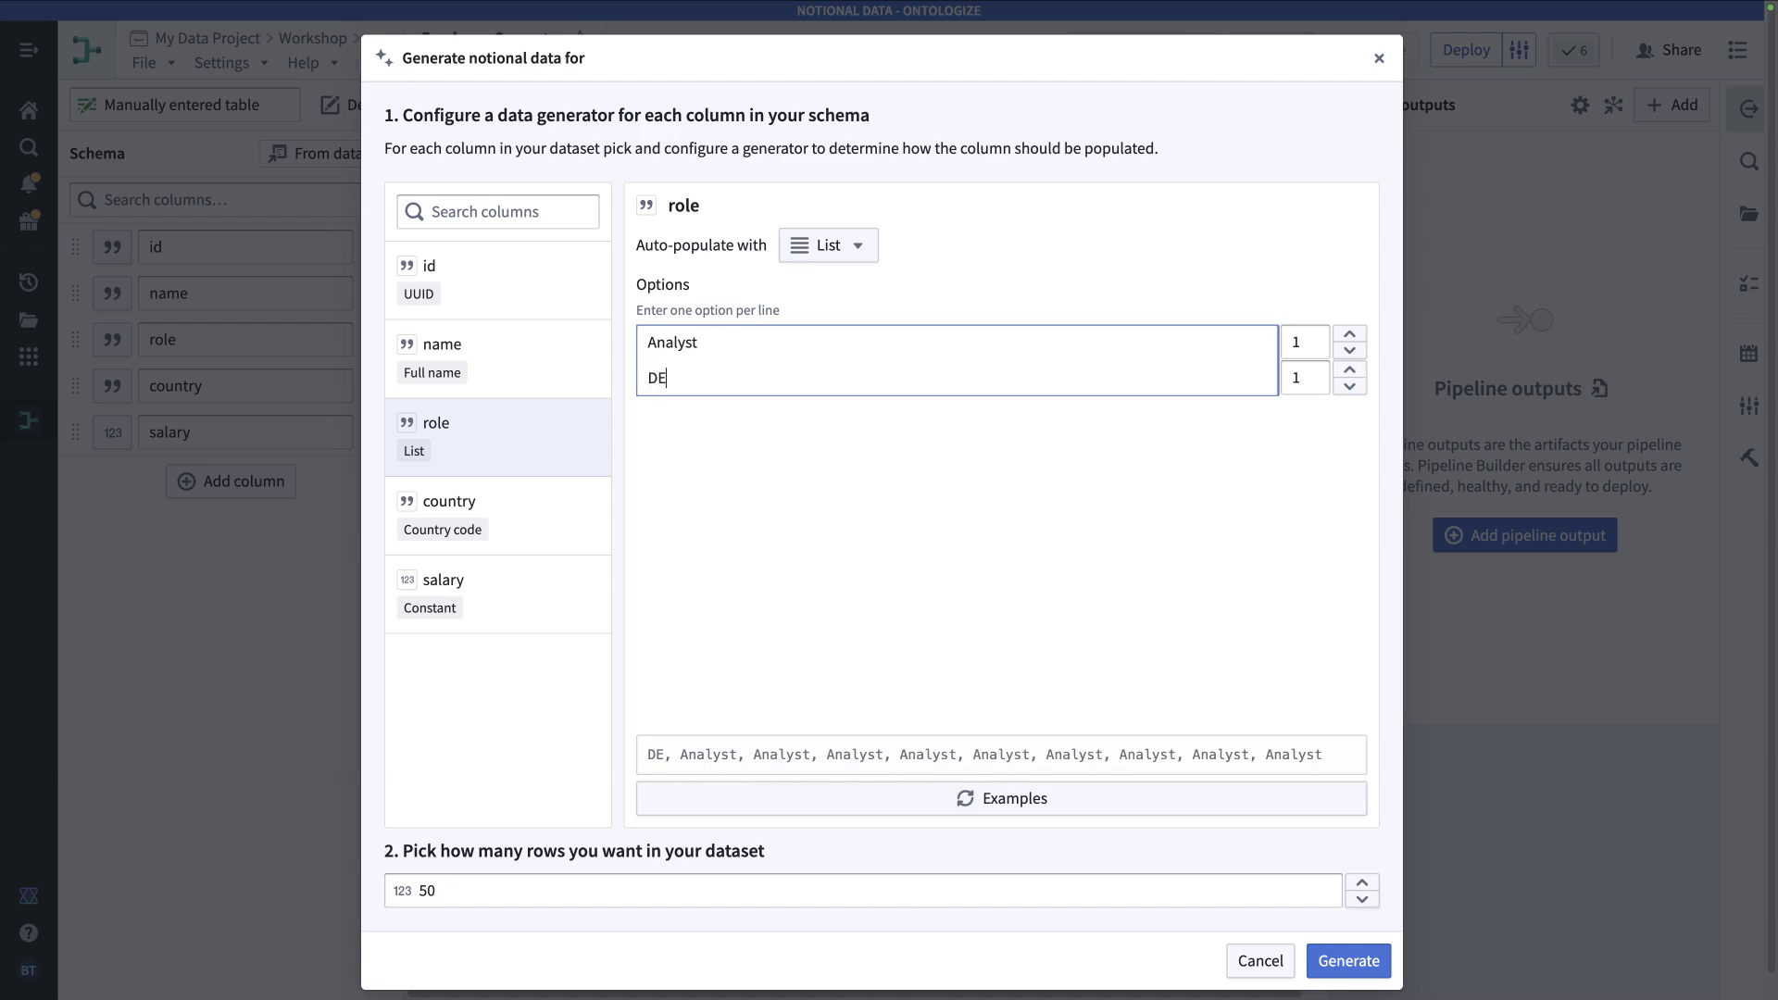
pyautogui.press('Return')
pyautogui.write('Data Scientist')
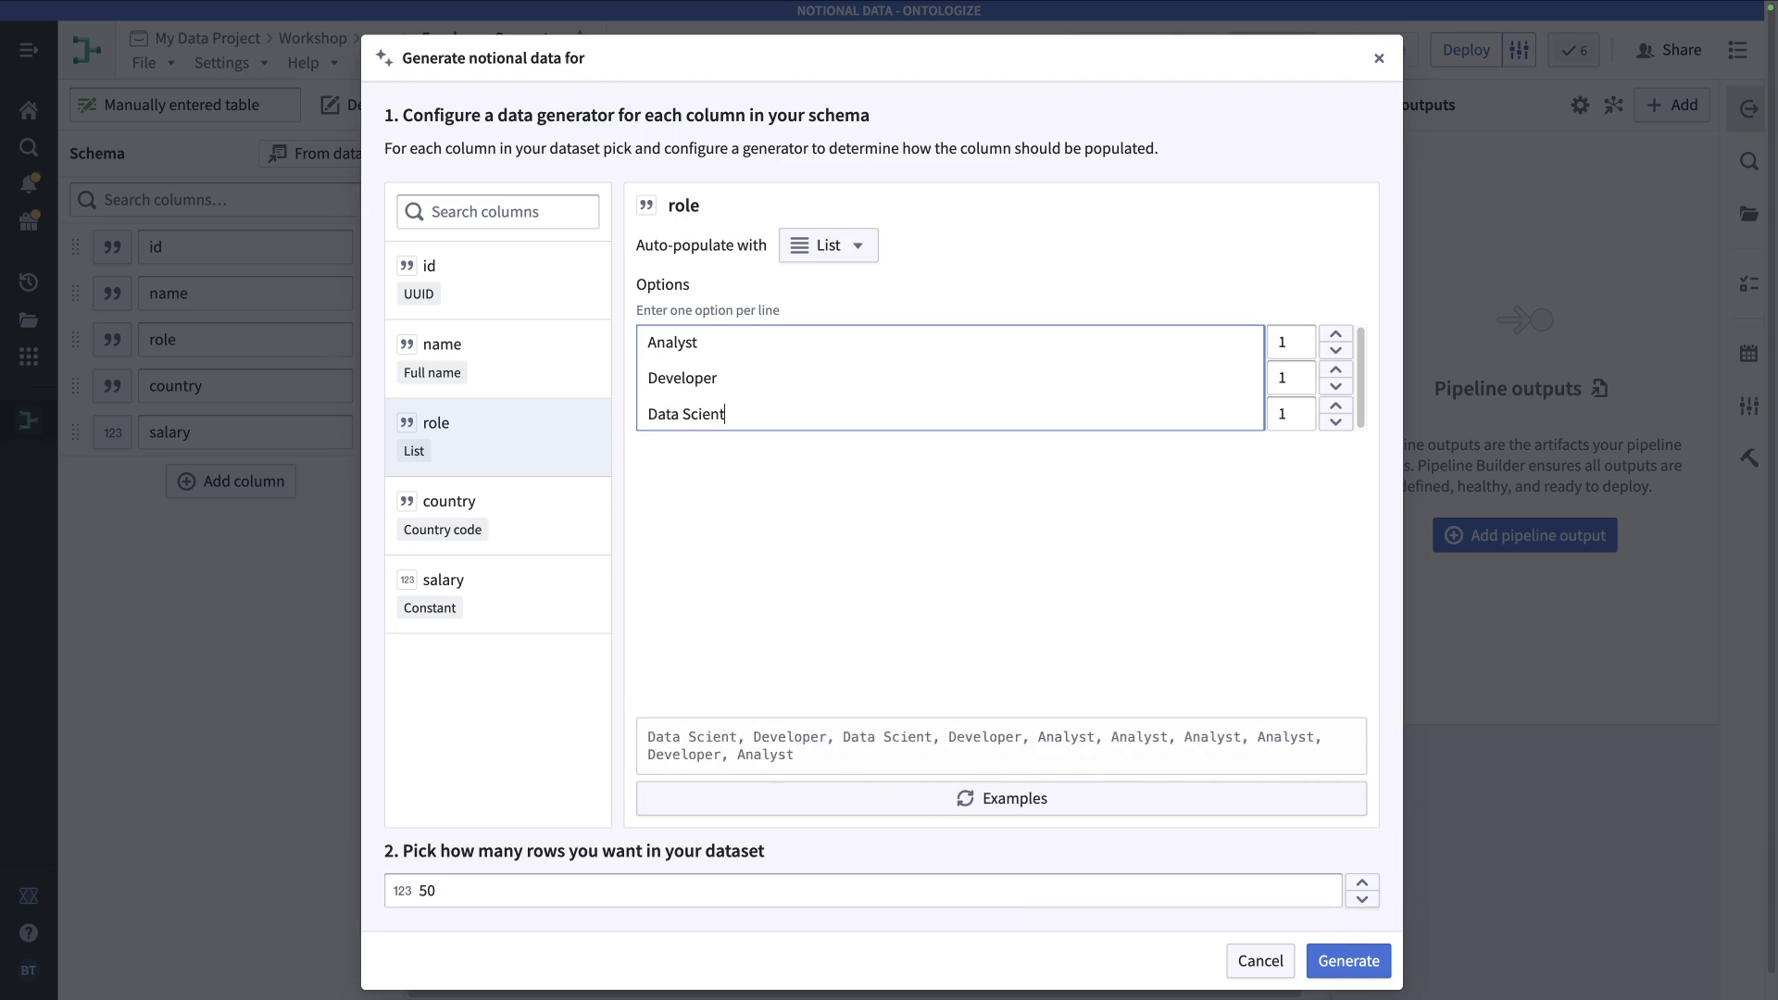
pyautogui.press('Return')
pyautogui.write('HR Manager')
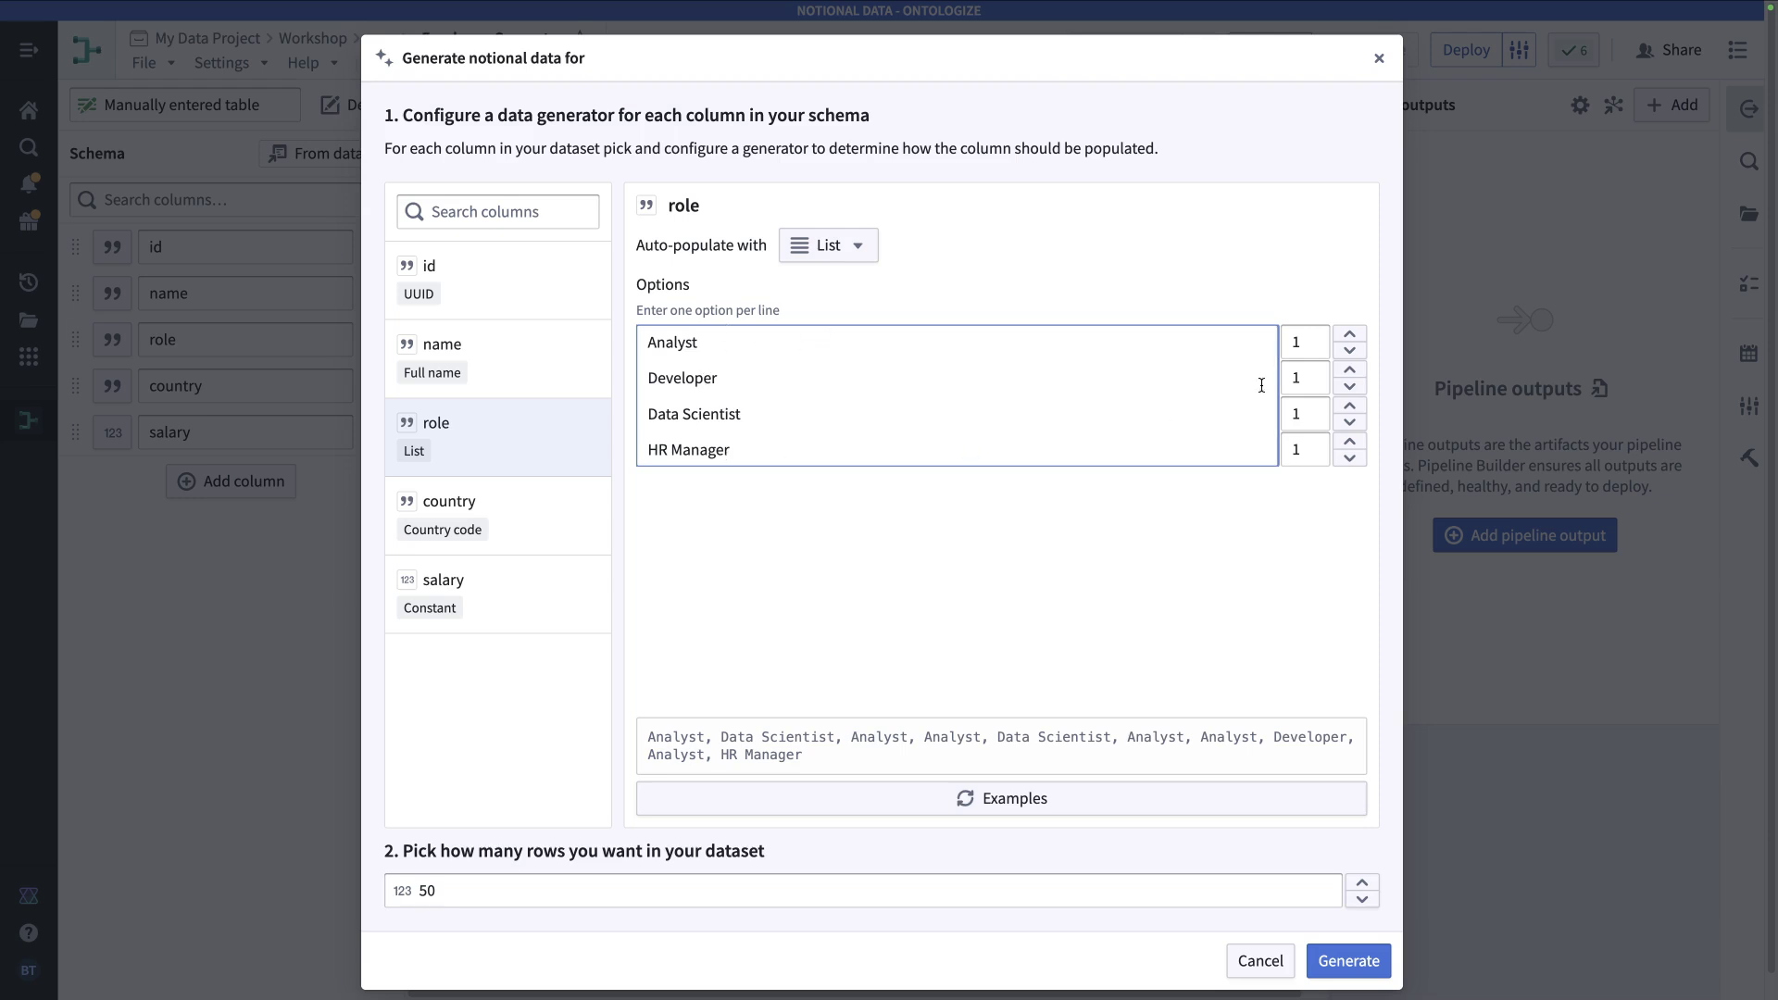
# - Raise the role option weights to 3 for Analyst and 2 for Developer
pyautogui.click(1350, 335)
pyautogui.click(1351, 334)
pyautogui.click(1351, 369)
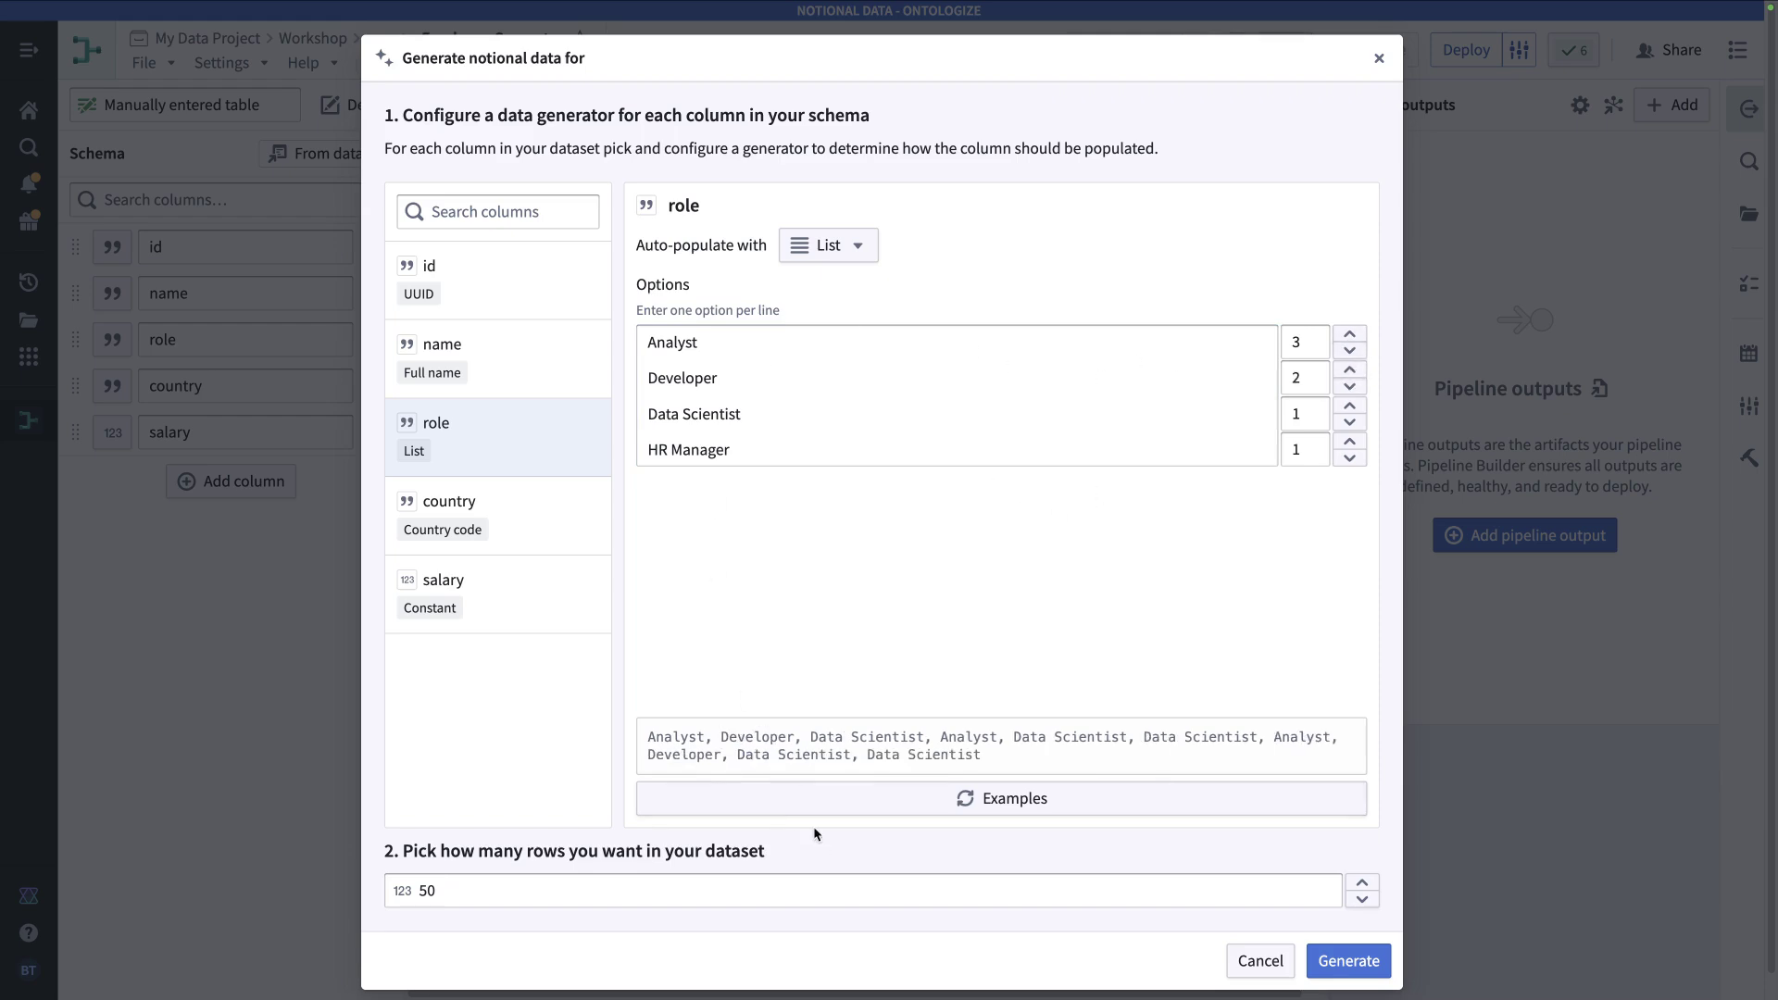
# - Set the country column to auto-populate with the List generator
pyautogui.click(503, 512)
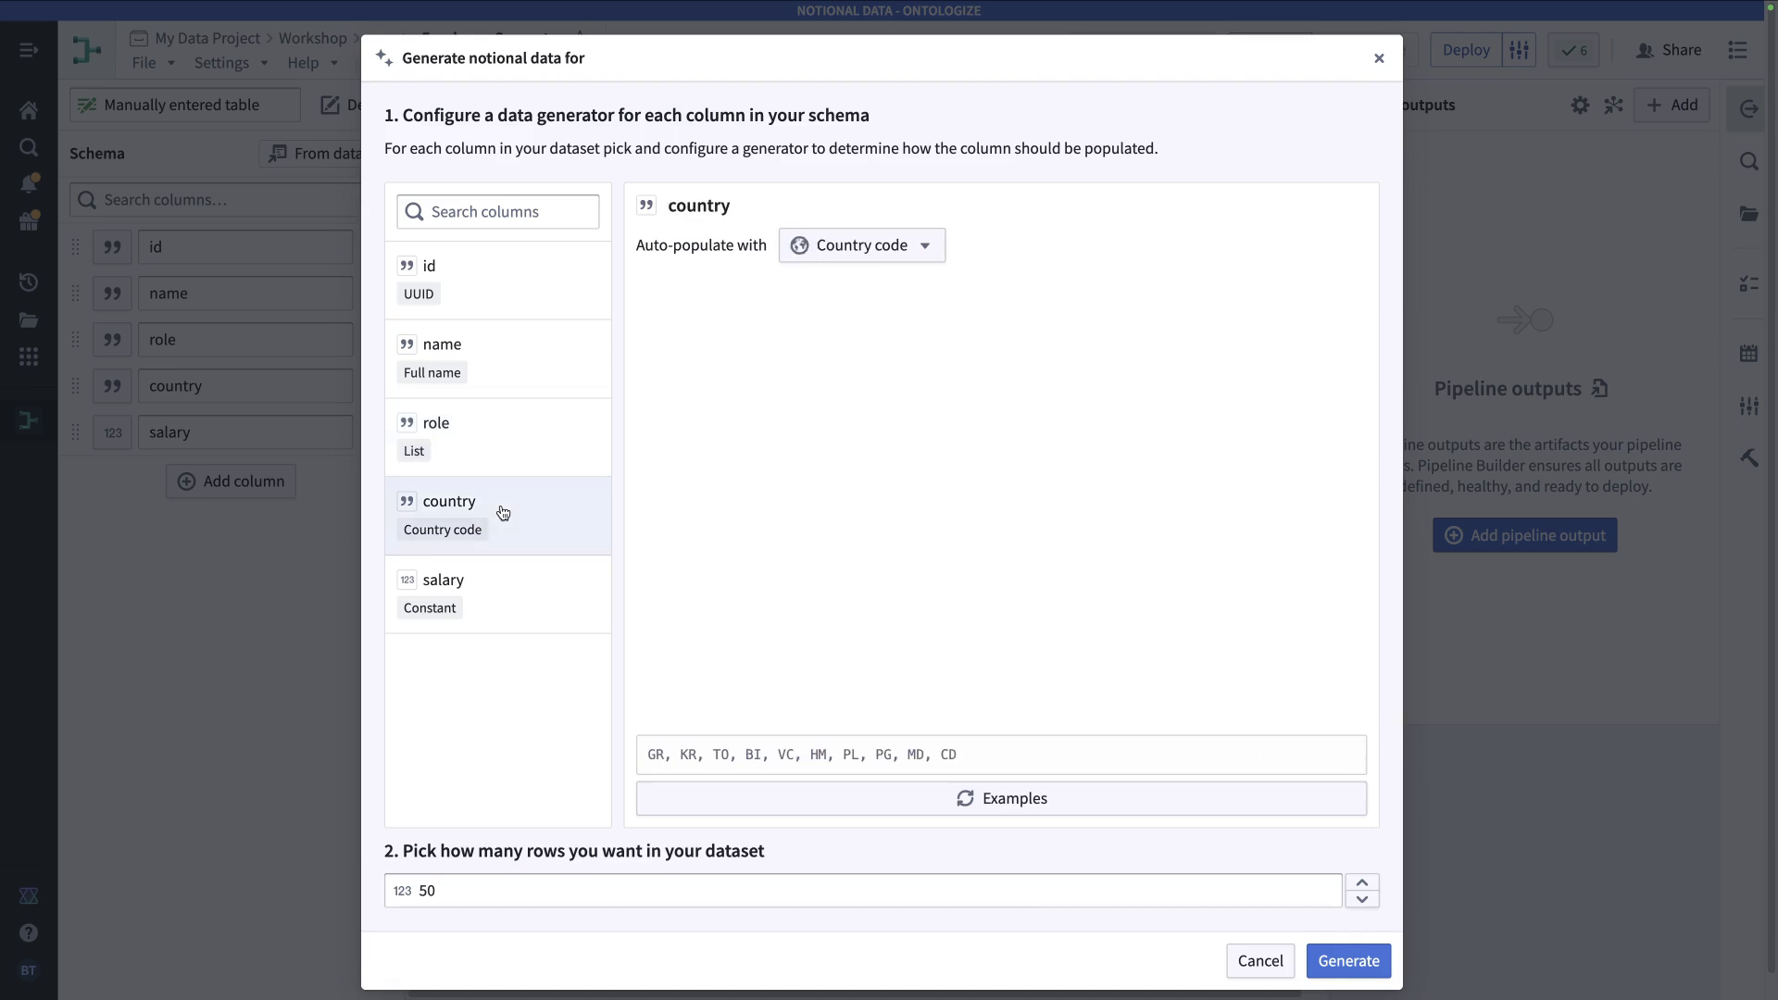
pyautogui.click(914, 244)
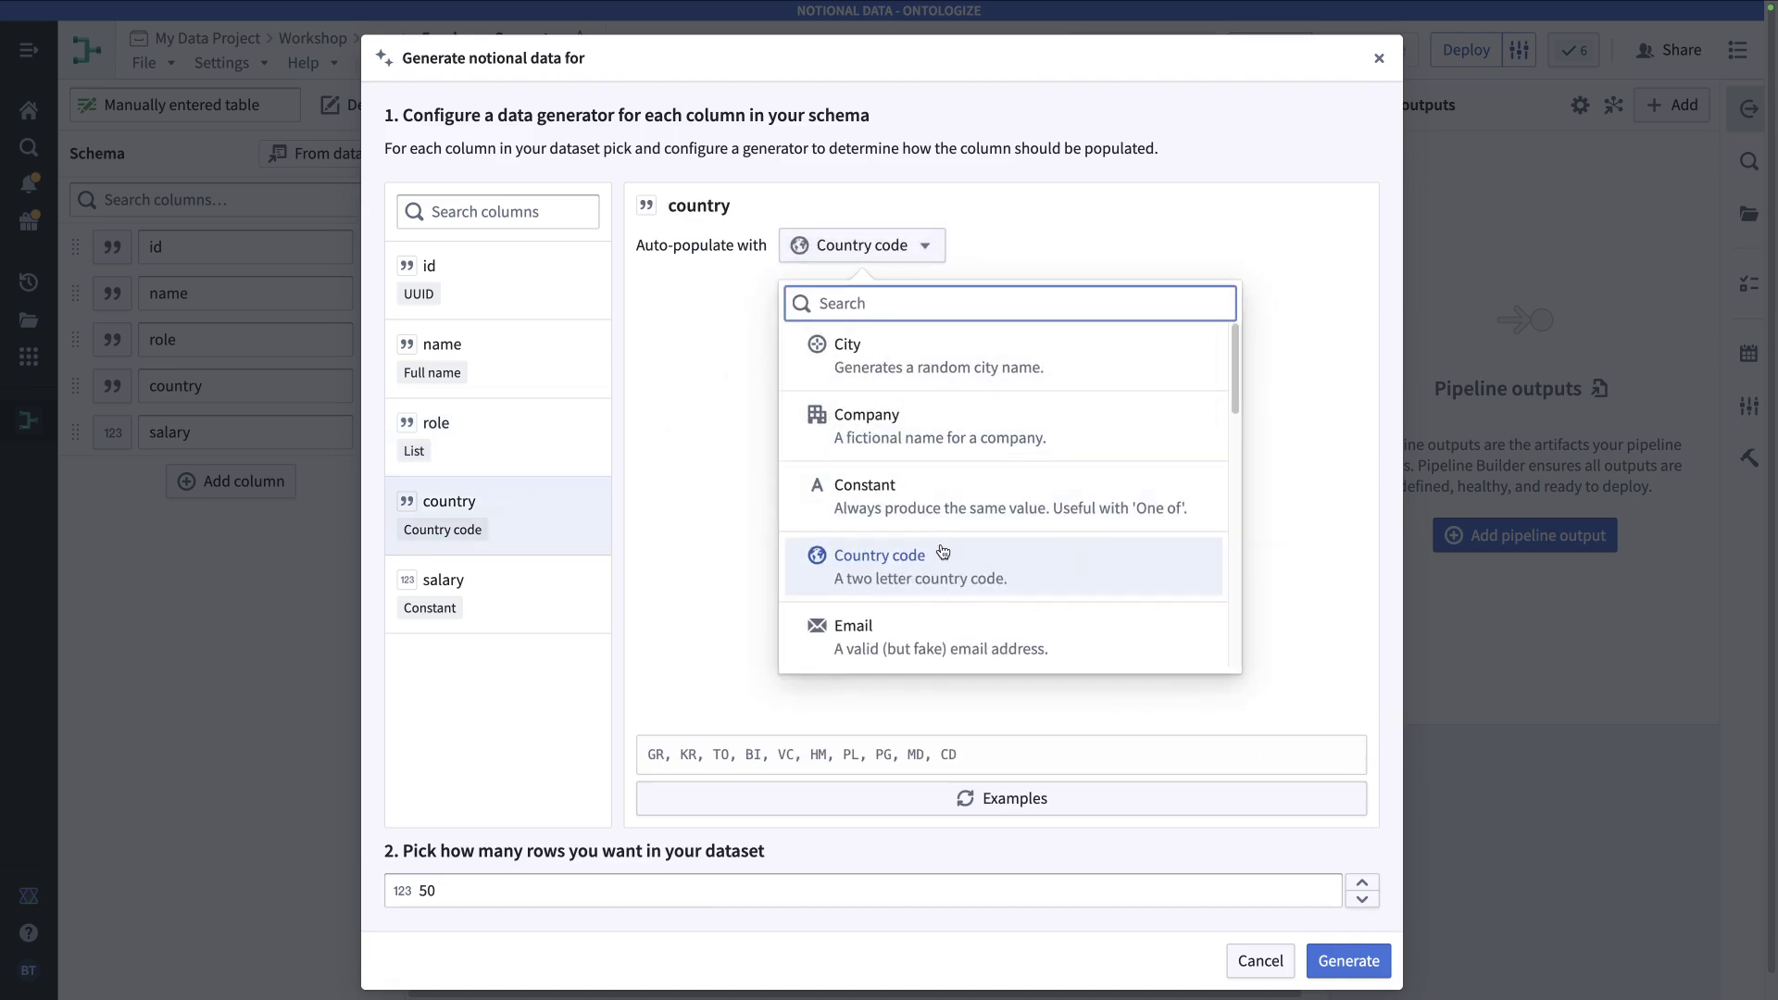
pyautogui.scroll(-3, 938, 574)
pyautogui.scroll(-3, 926, 574)
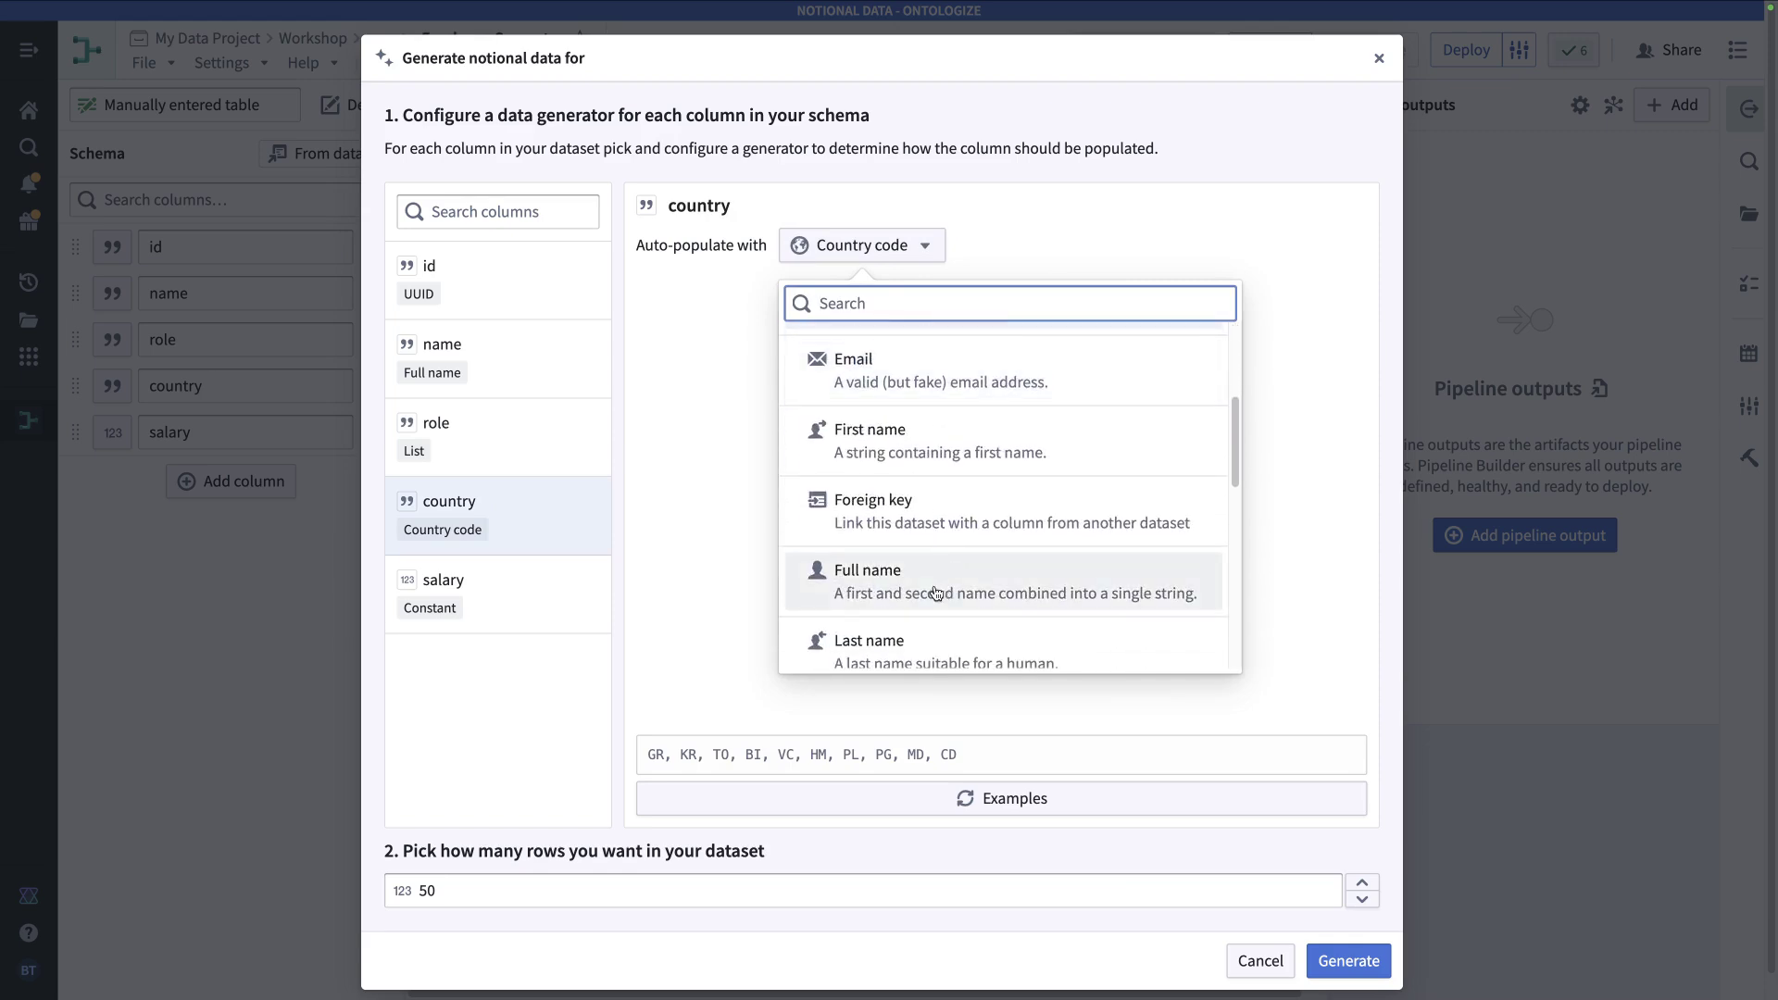
pyautogui.click(921, 552)
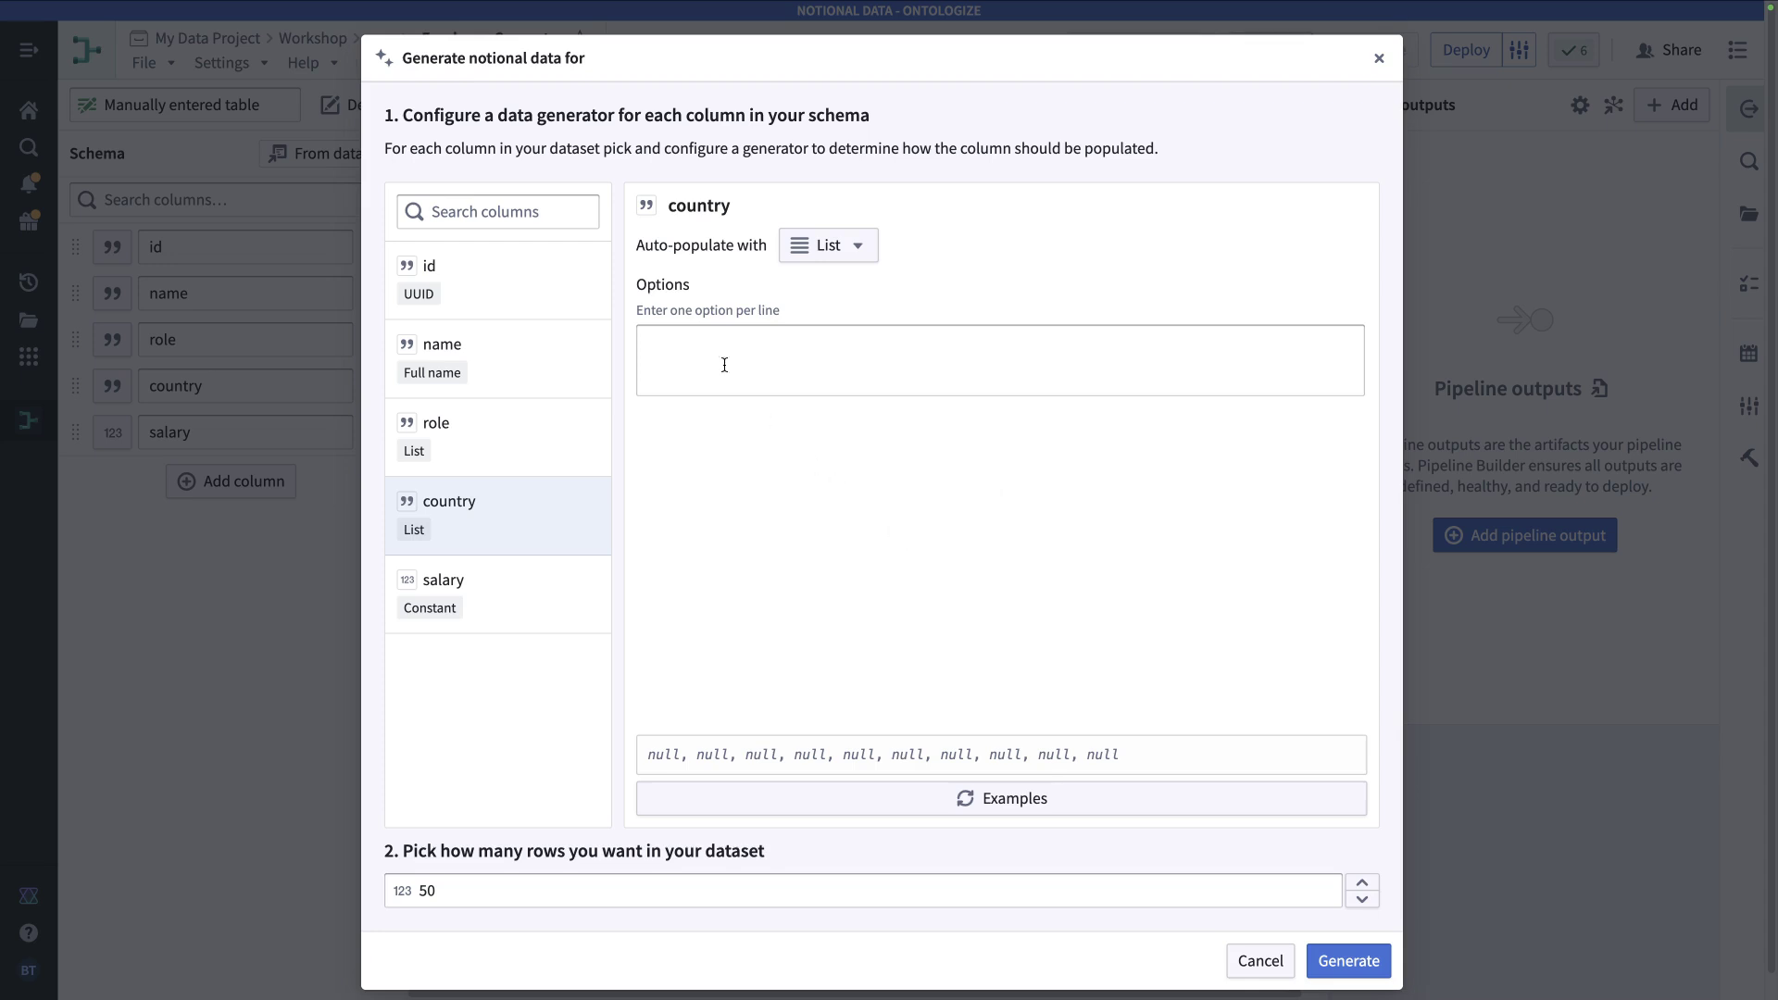
# - Enter CA, CN, FR, DE, US and UK as the country column's list options
pyautogui.click(703, 339)
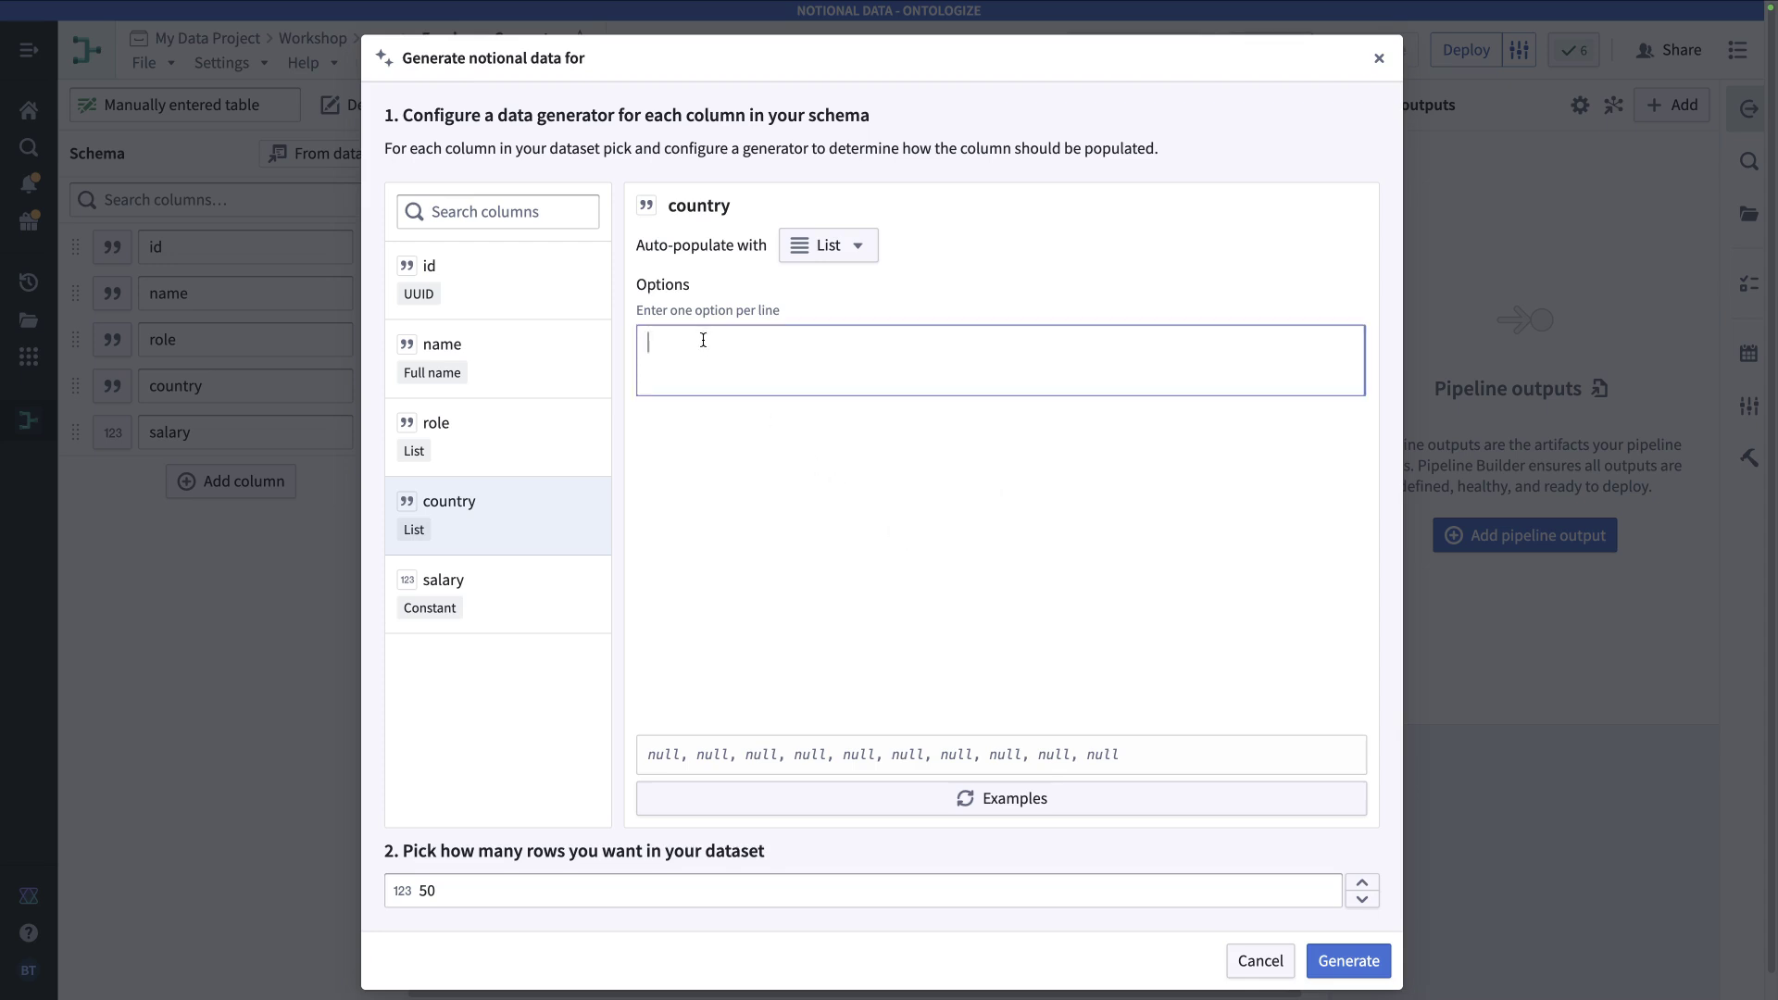
pyautogui.write('CA')
pyautogui.press('Return')
pyautogui.write('C')
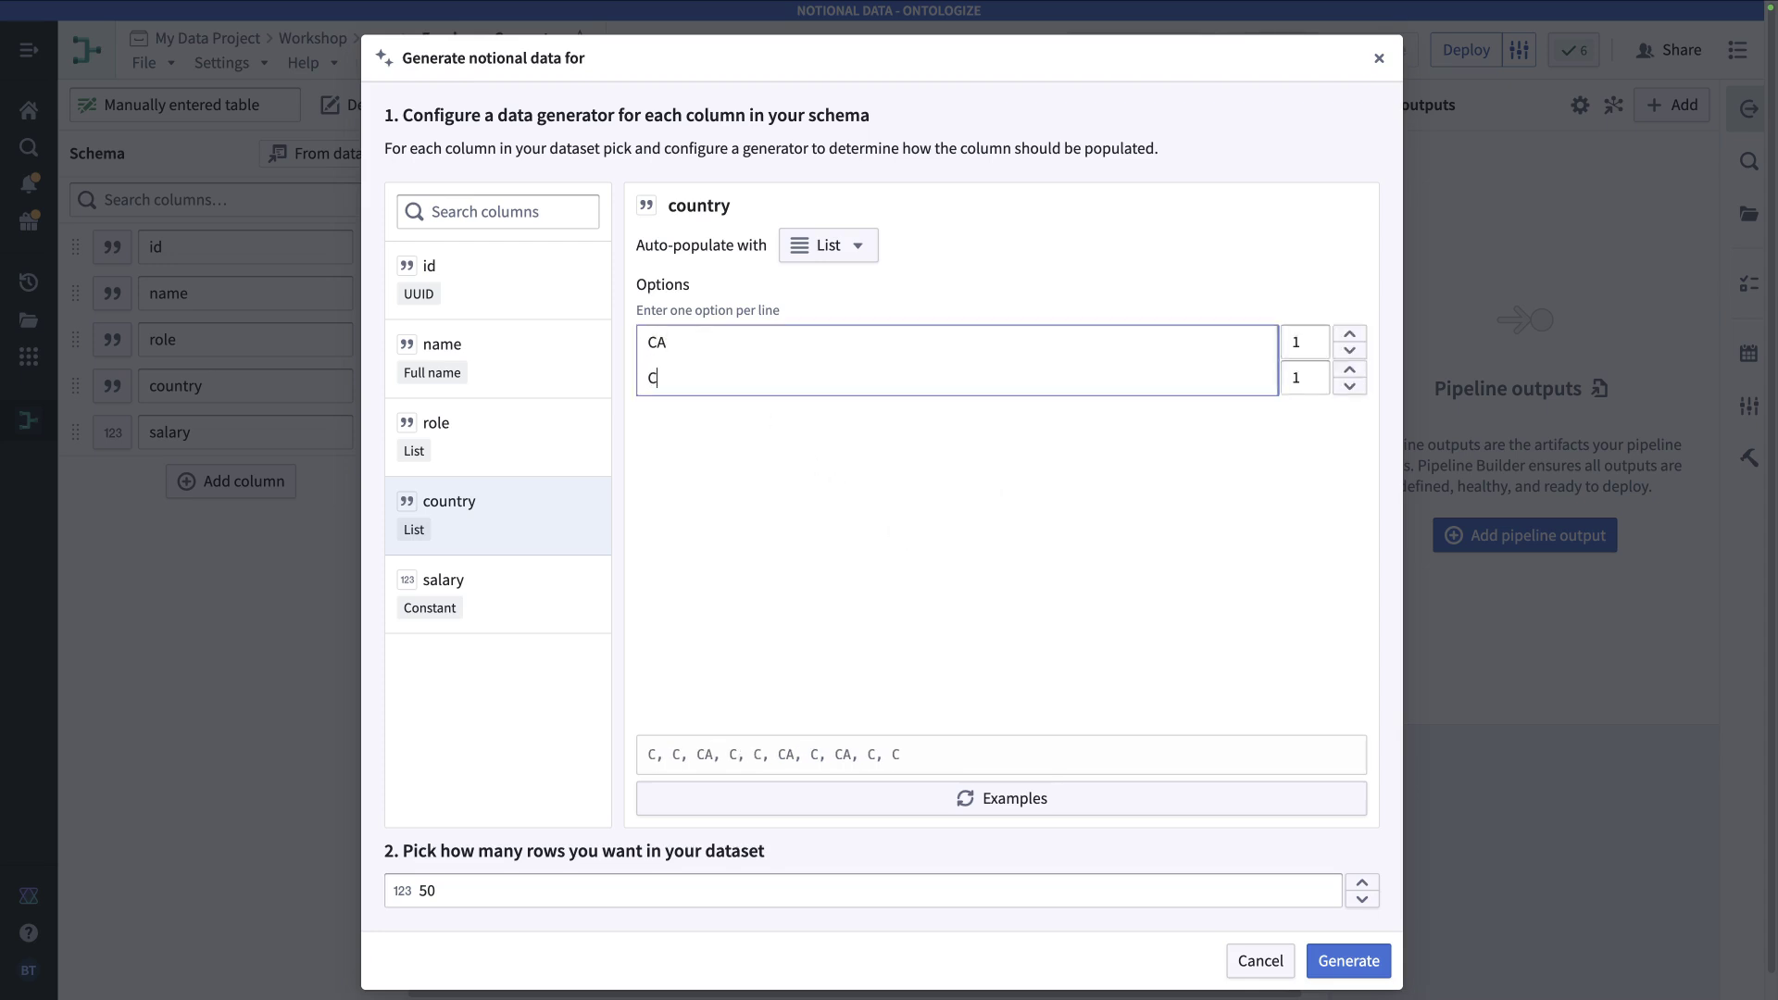
pyautogui.write('N')
pyautogui.press('Return')
pyautogui.write('FR')
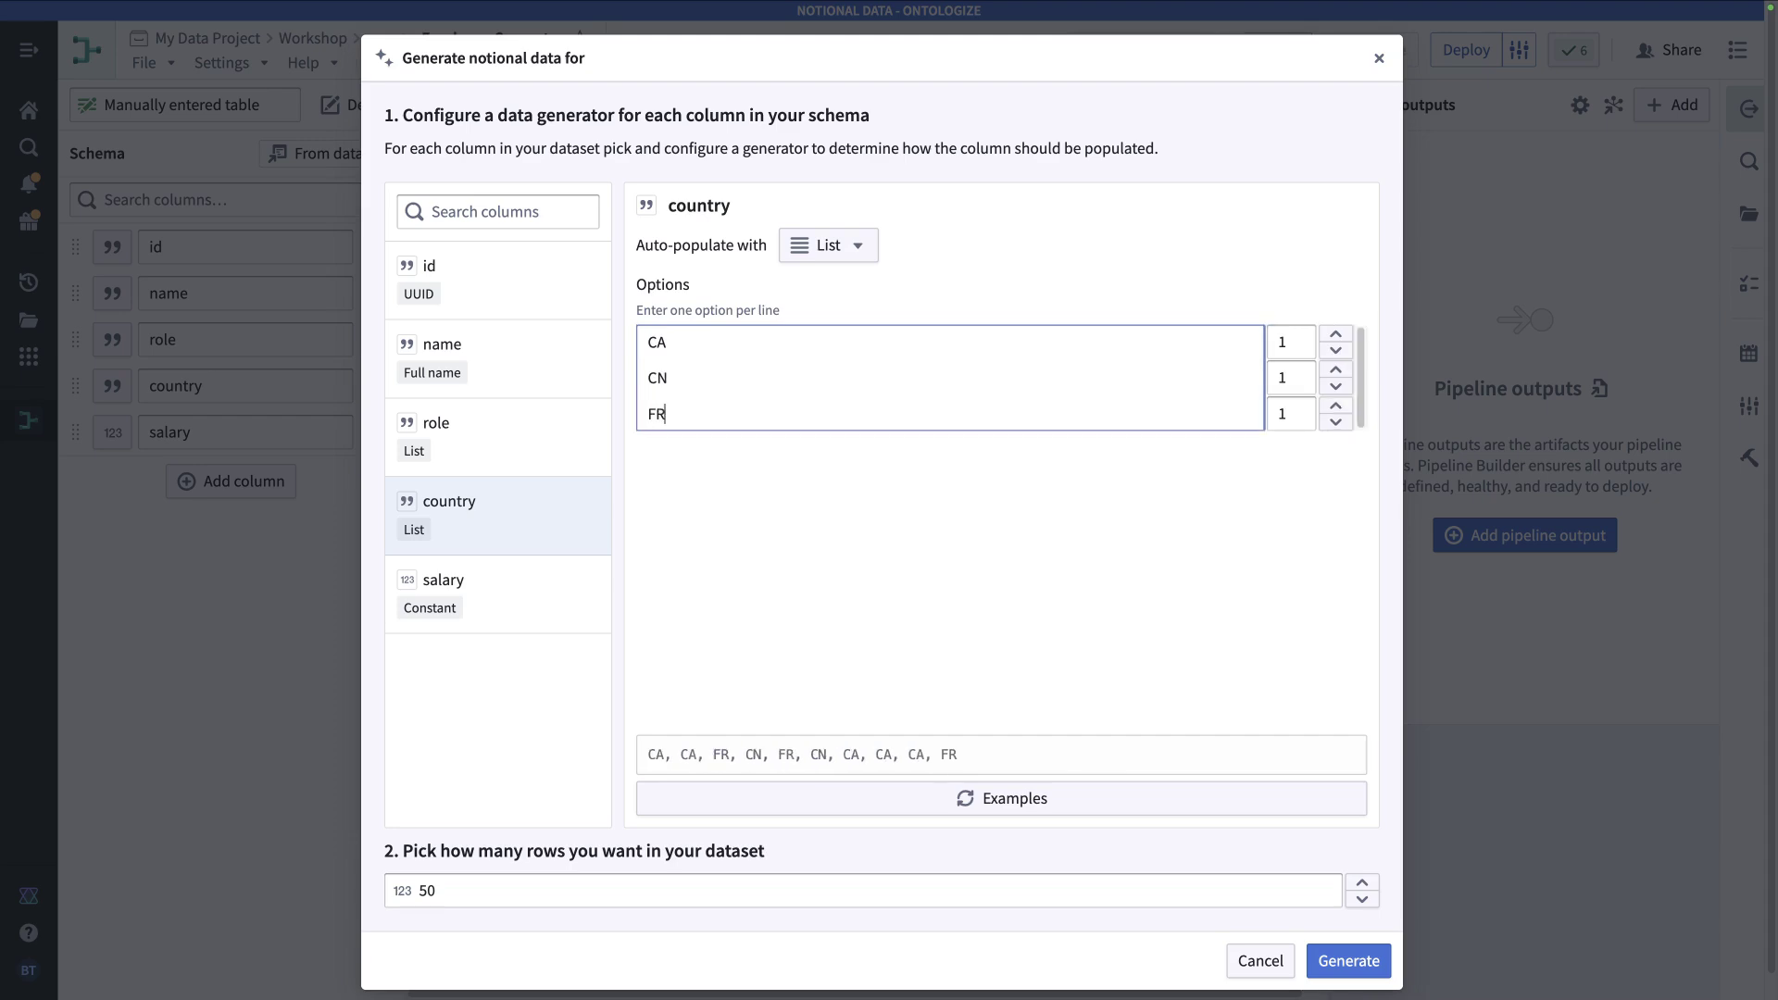
pyautogui.press('Return')
pyautogui.write('DE')
pyautogui.press('Return')
pyautogui.write('US')
pyautogui.press('Return')
pyautogui.write('U')
pyautogui.press('BackSpace')
pyautogui.write('UK')
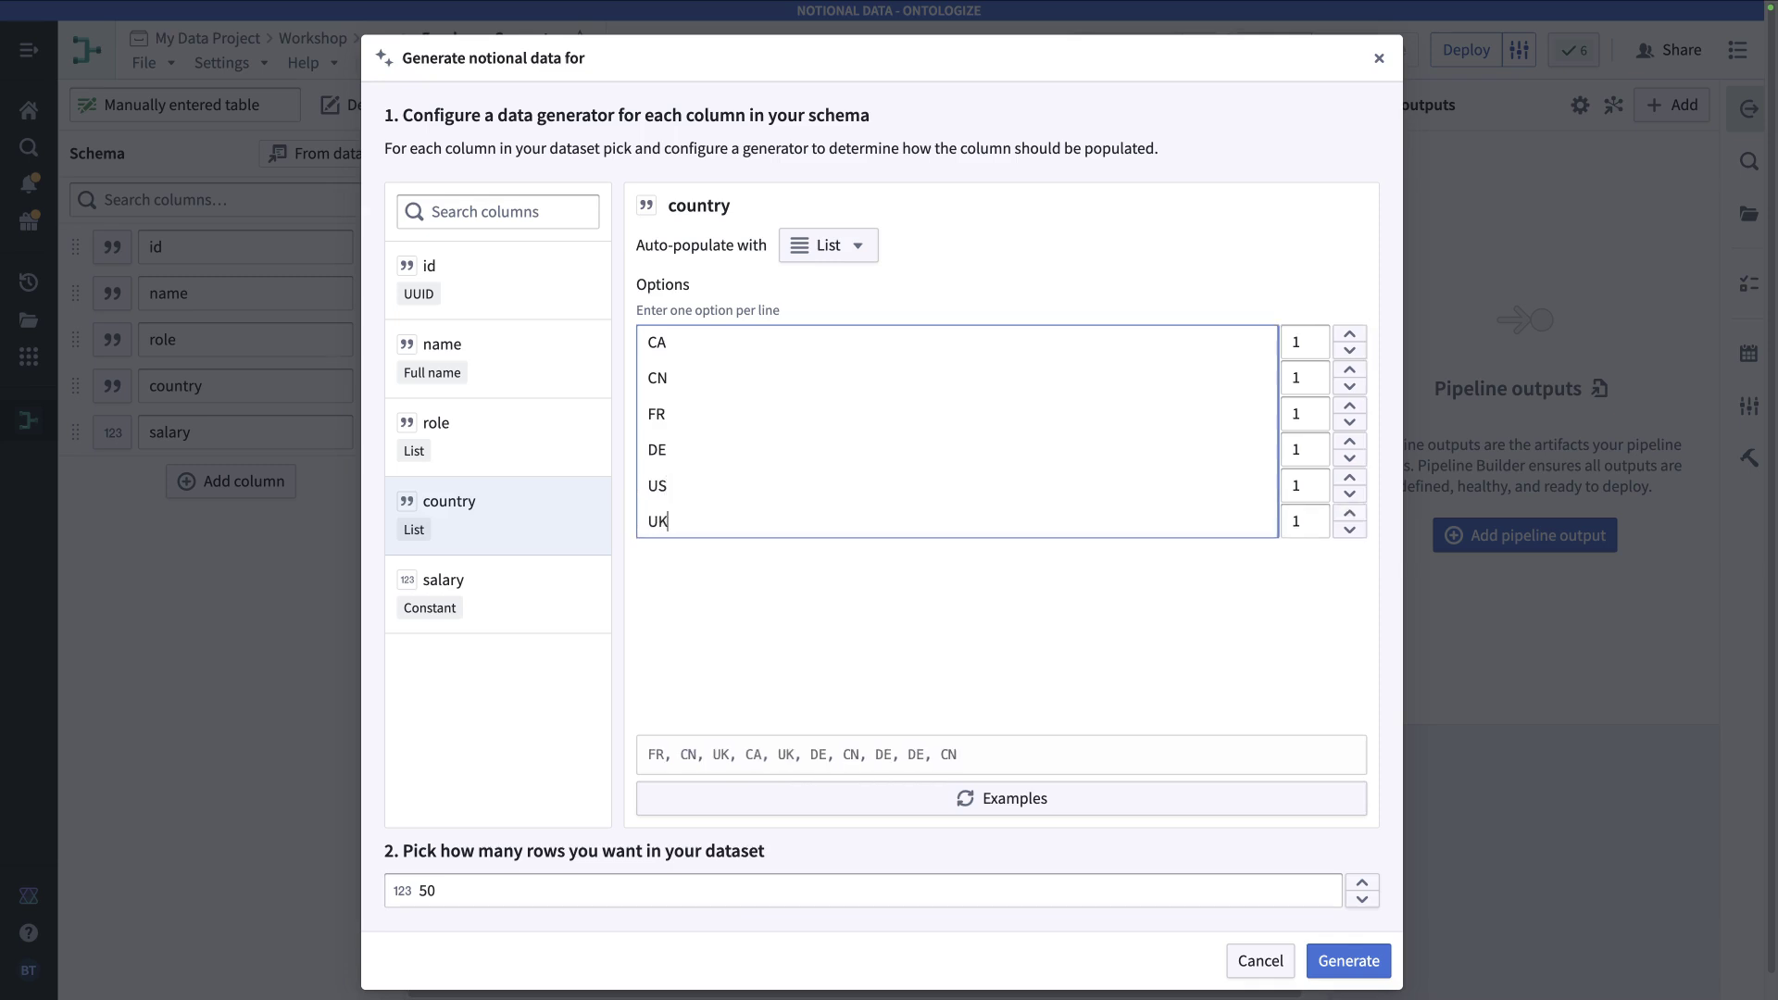
# - Set the country option weights to 6 for CA, 5 for CN, 4 for FR and 3 for DE
pyautogui.doubleClick(1349, 334)
pyautogui.doubleClick(1349, 334)
pyautogui.click(1349, 335)
pyautogui.doubleClick(1349, 369)
pyautogui.doubleClick(1349, 369)
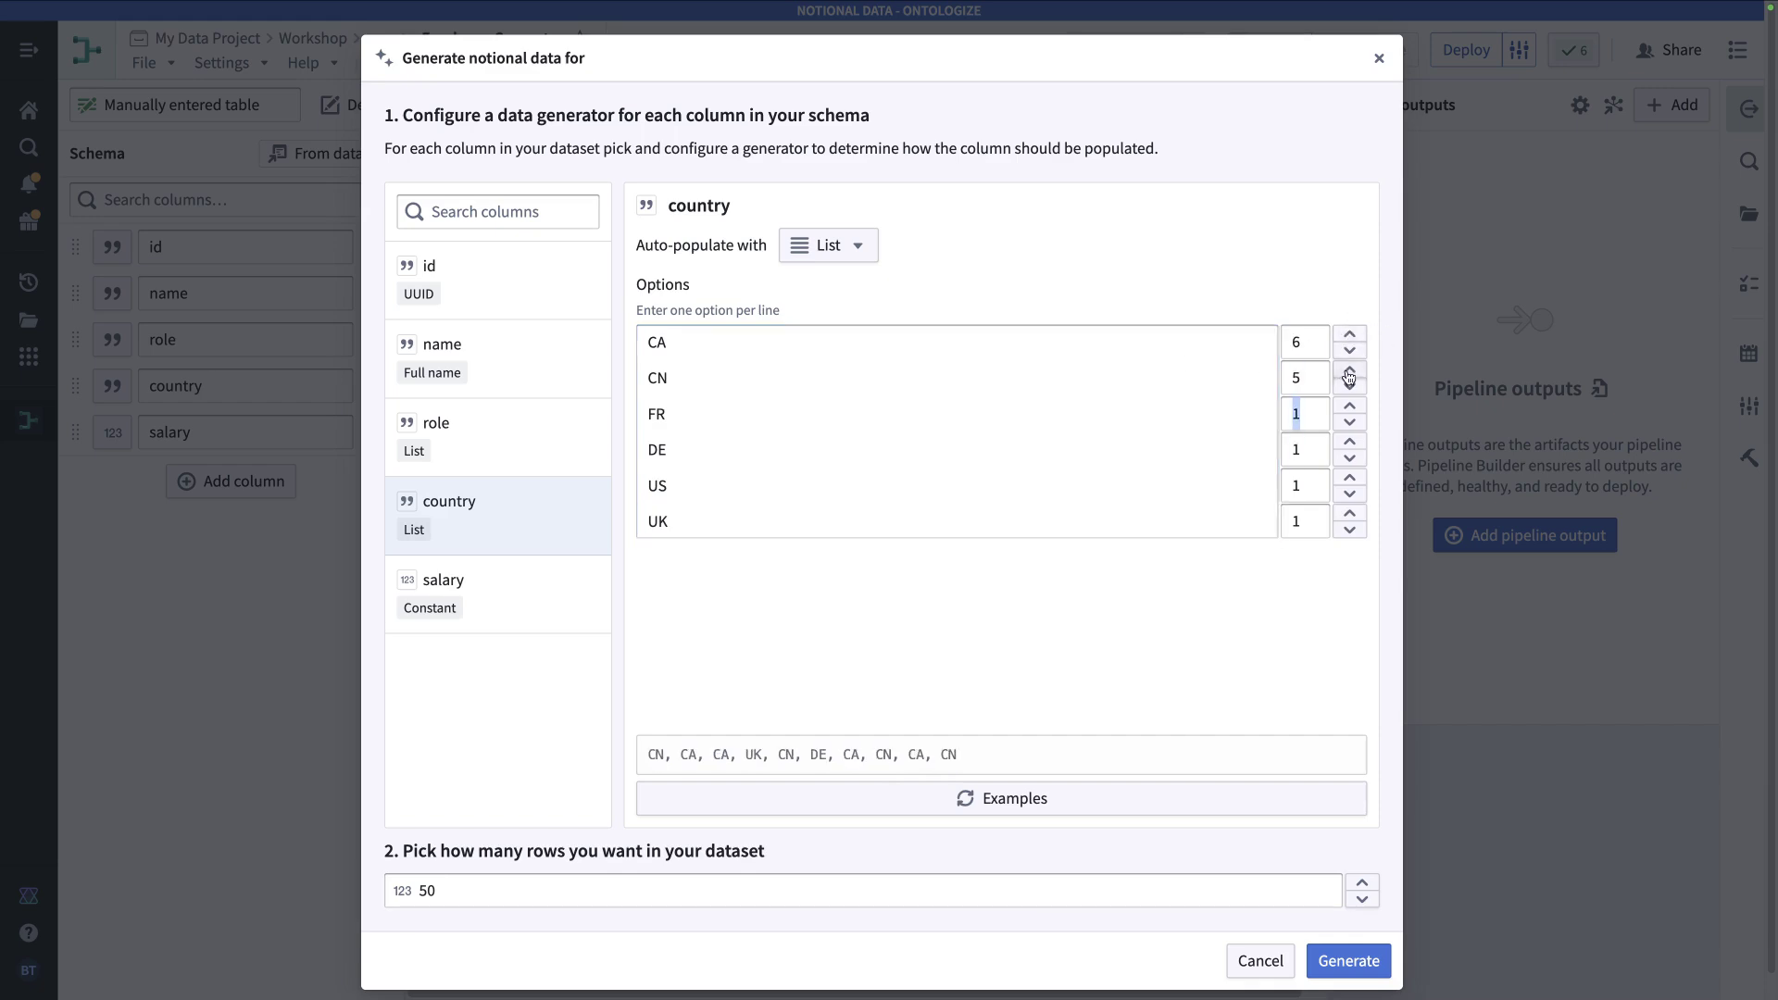
pyautogui.doubleClick(1349, 406)
pyautogui.click(1350, 406)
pyautogui.doubleClick(1354, 439)
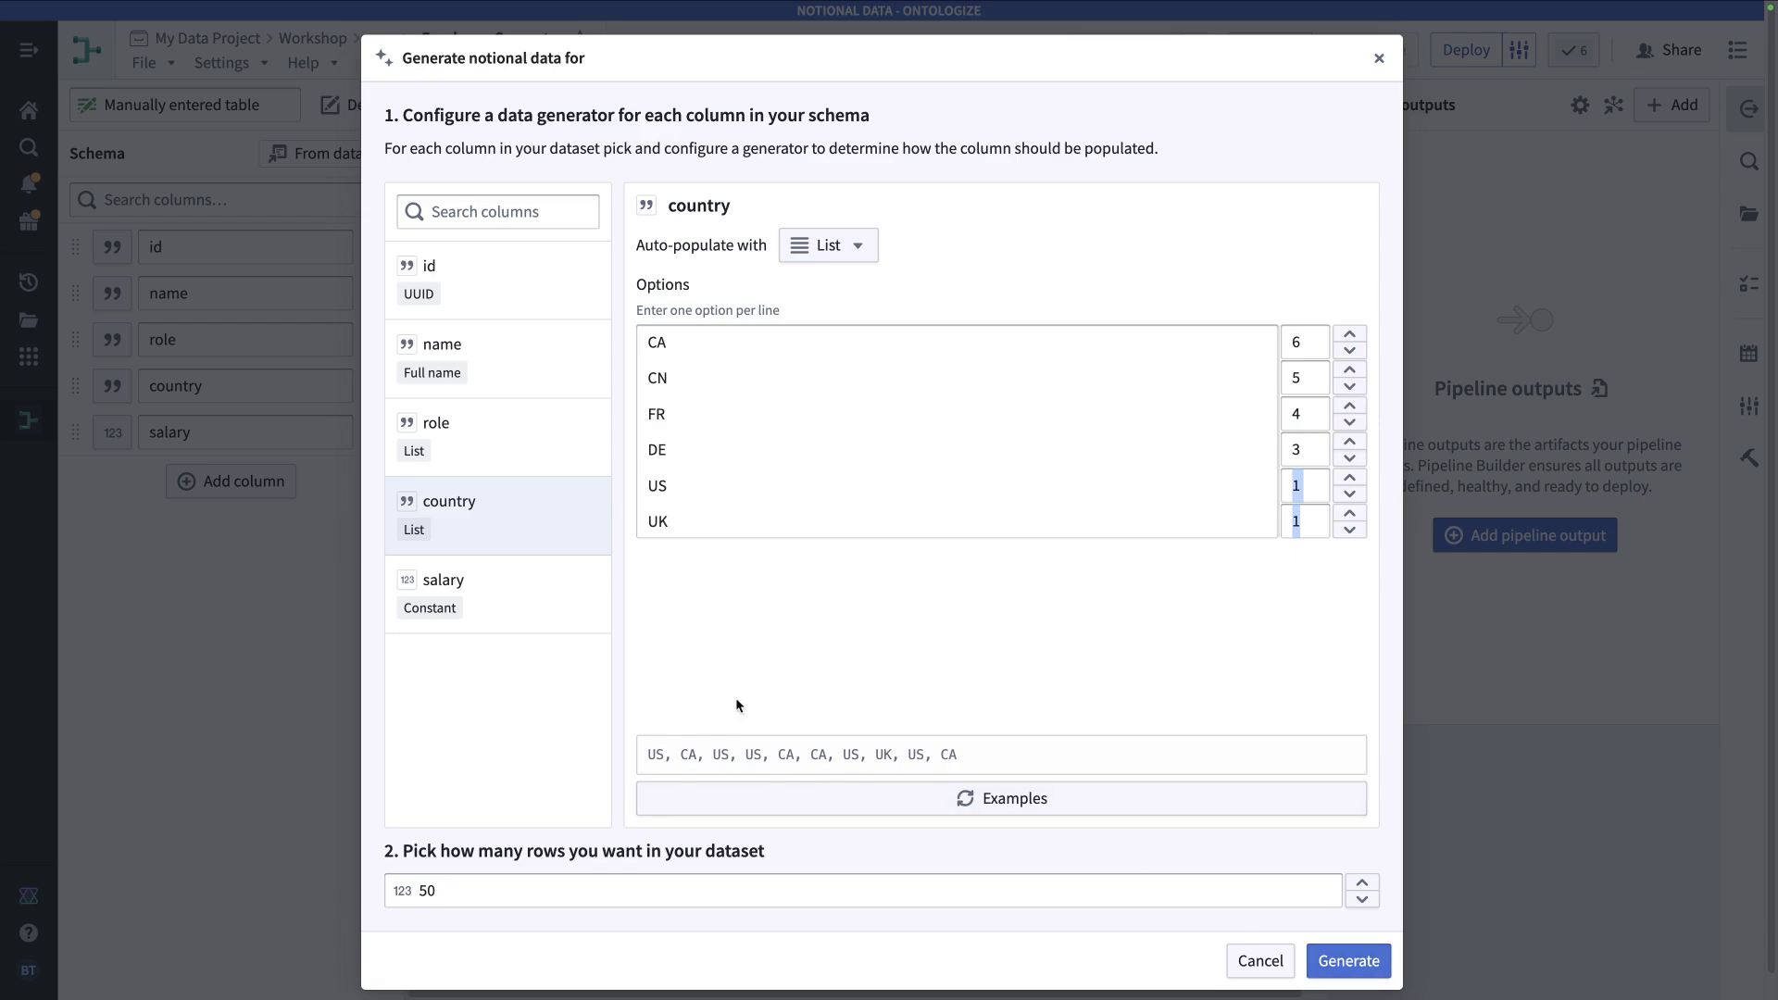
# - Set the salary column to auto-populate with the Range generator, with a minimum of 100000 and a maximum of 300000
pyautogui.click(484, 588)
pyautogui.click(871, 246)
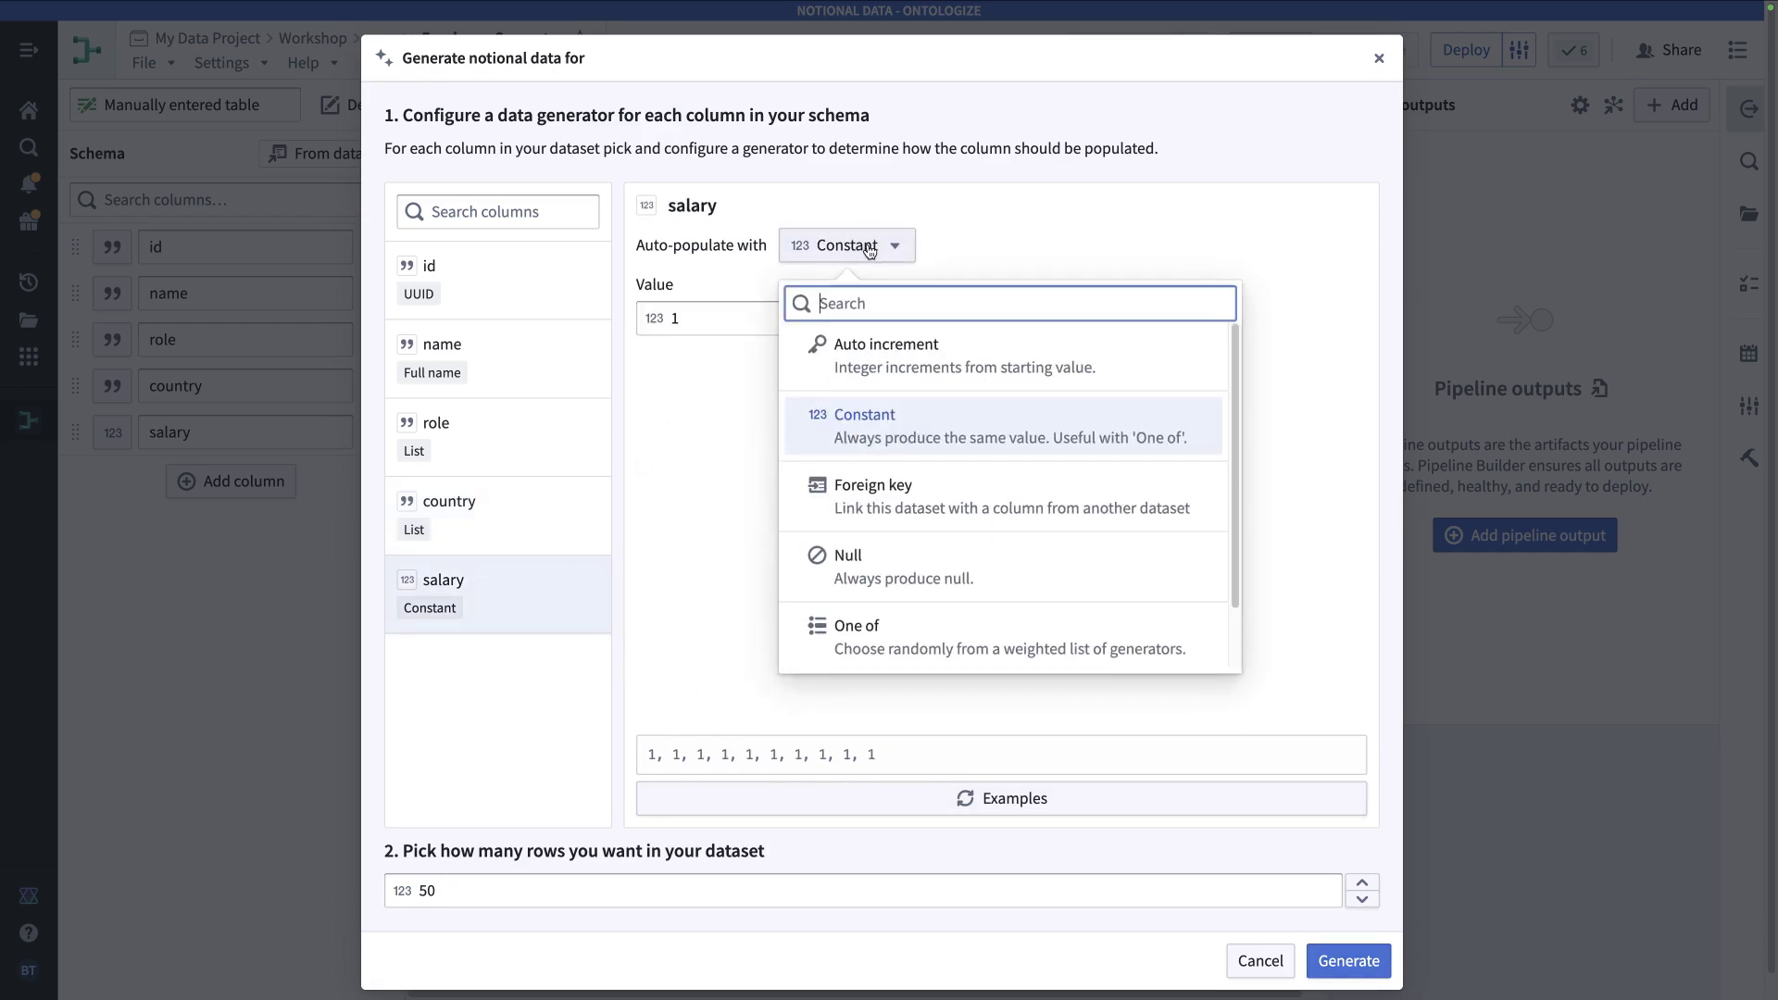
pyautogui.scroll(-2, 907, 537)
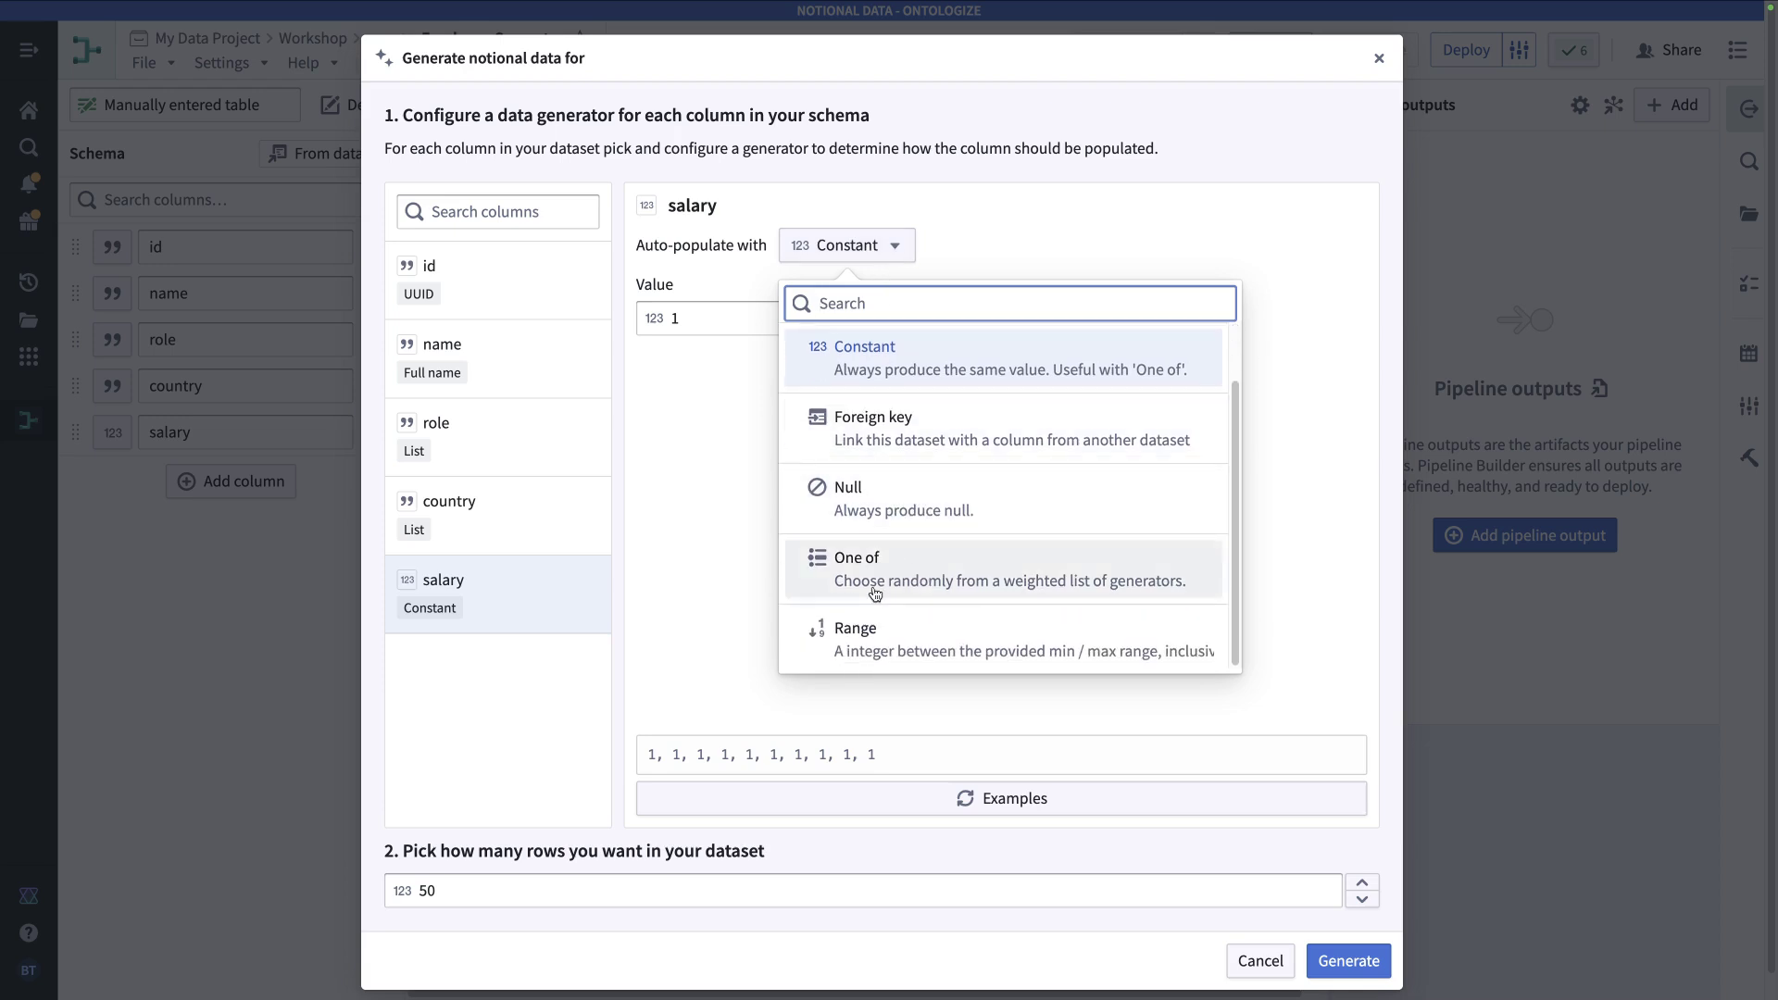
pyautogui.click(864, 636)
pyautogui.click(732, 401)
pyautogui.press('BackSpace')
pyautogui.write('100000')
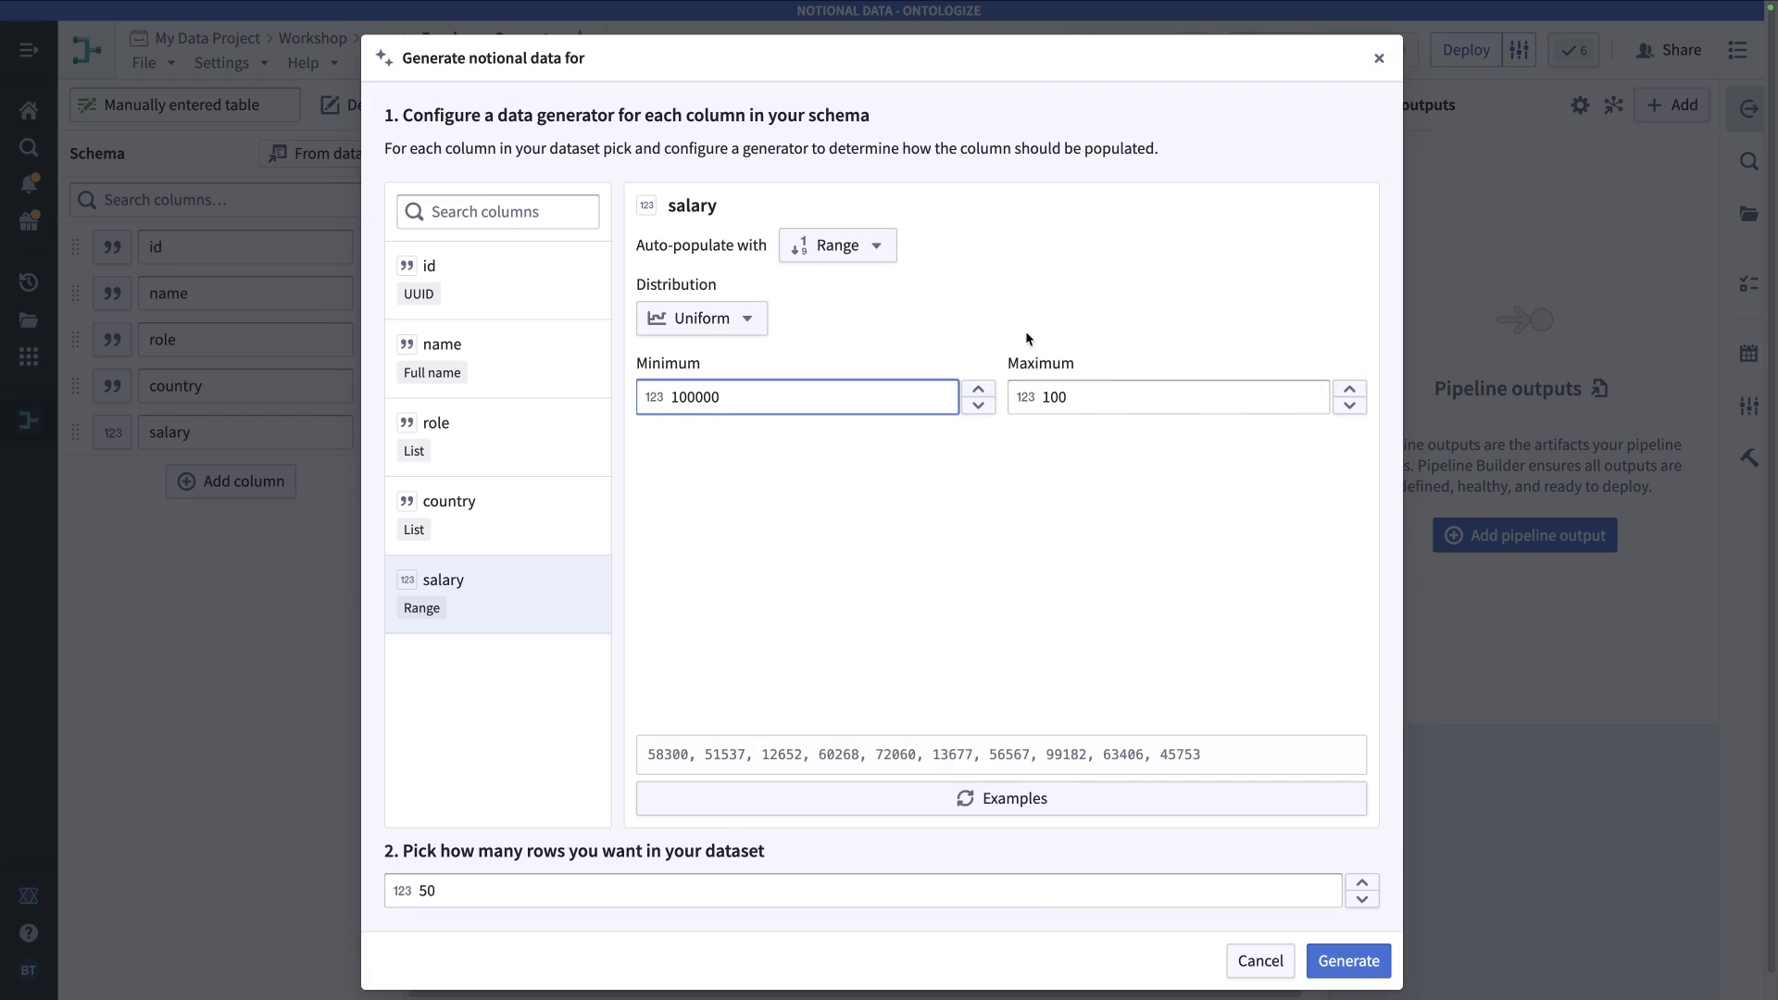
pyautogui.click(1114, 403)
pyautogui.write('300000')
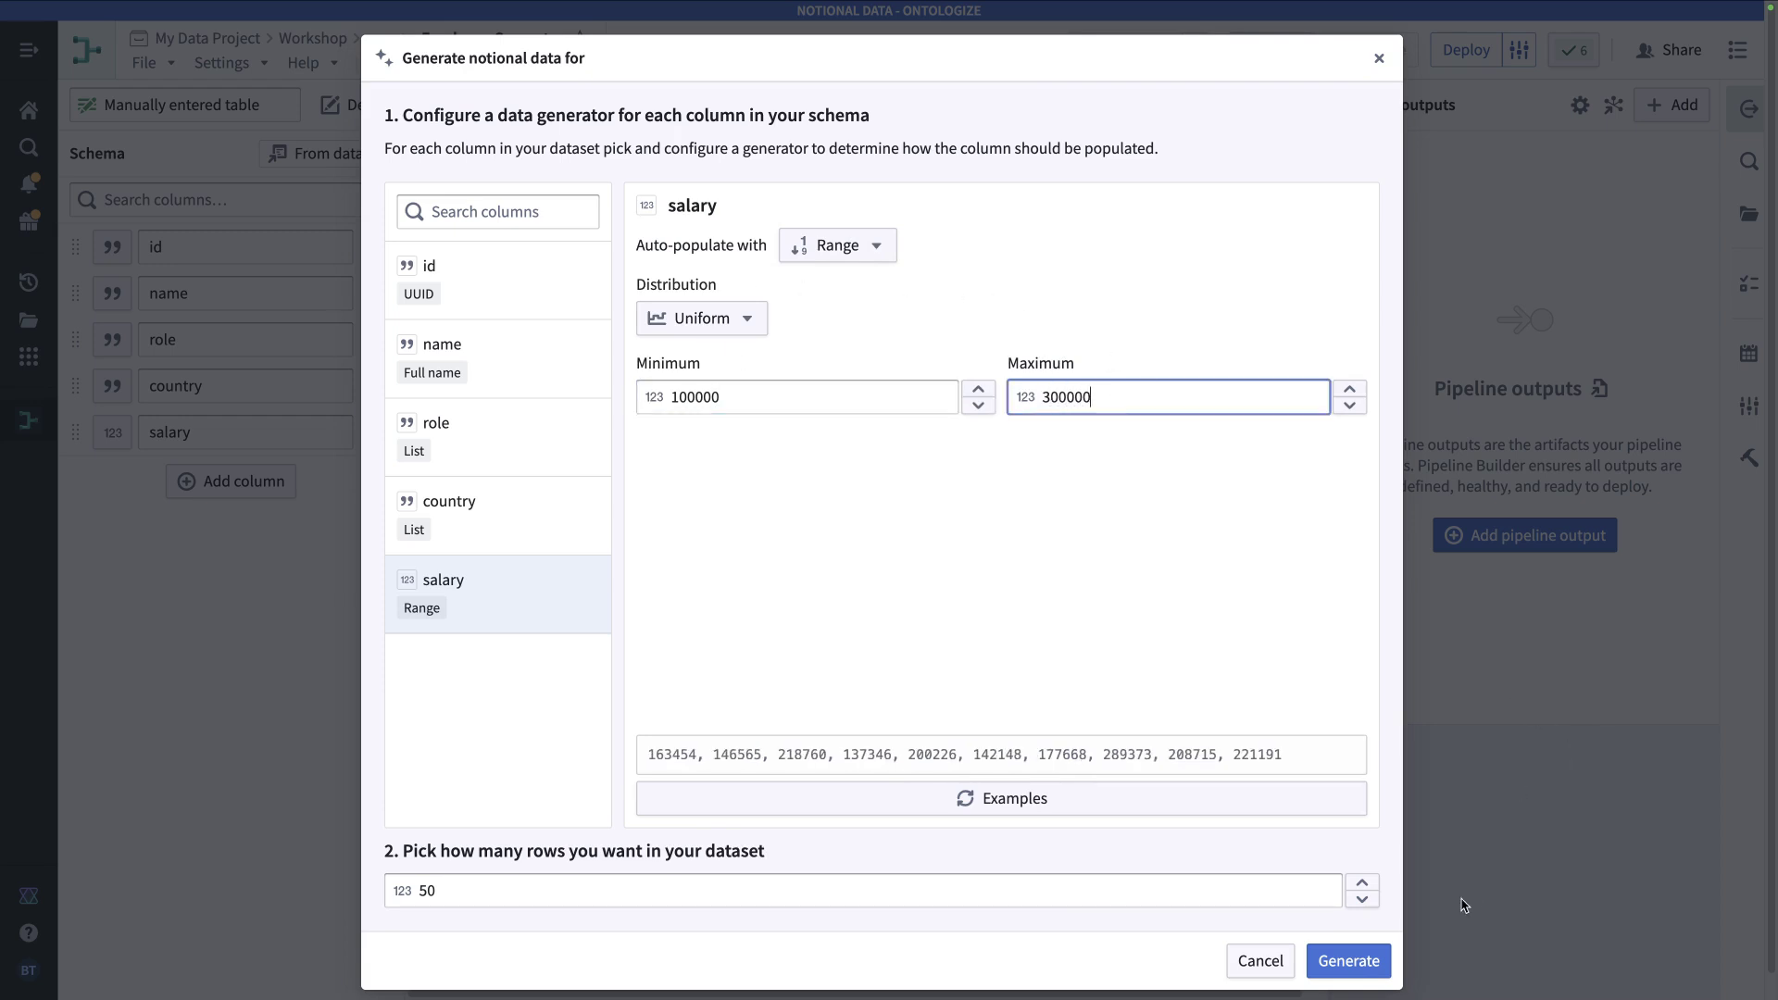
# - Generate the notional data, apply it to the manually entered table and return to the pipeline graph
pyautogui.click(1349, 961)
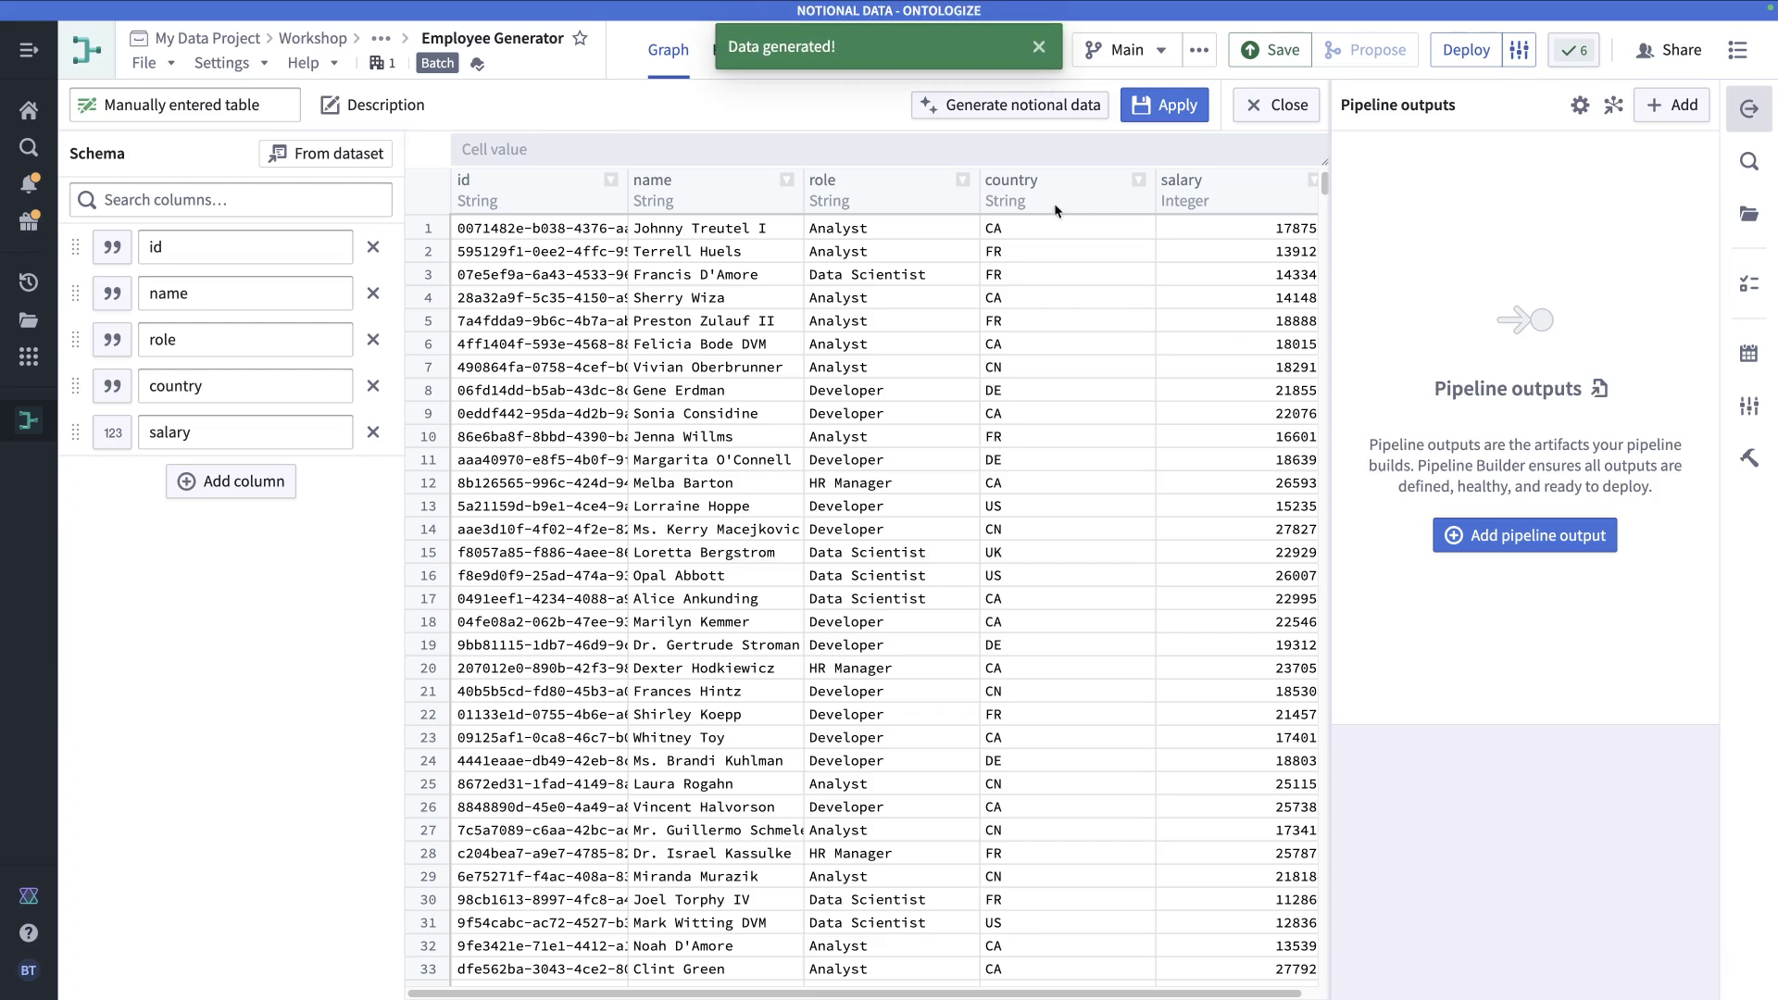
pyautogui.click(1159, 106)
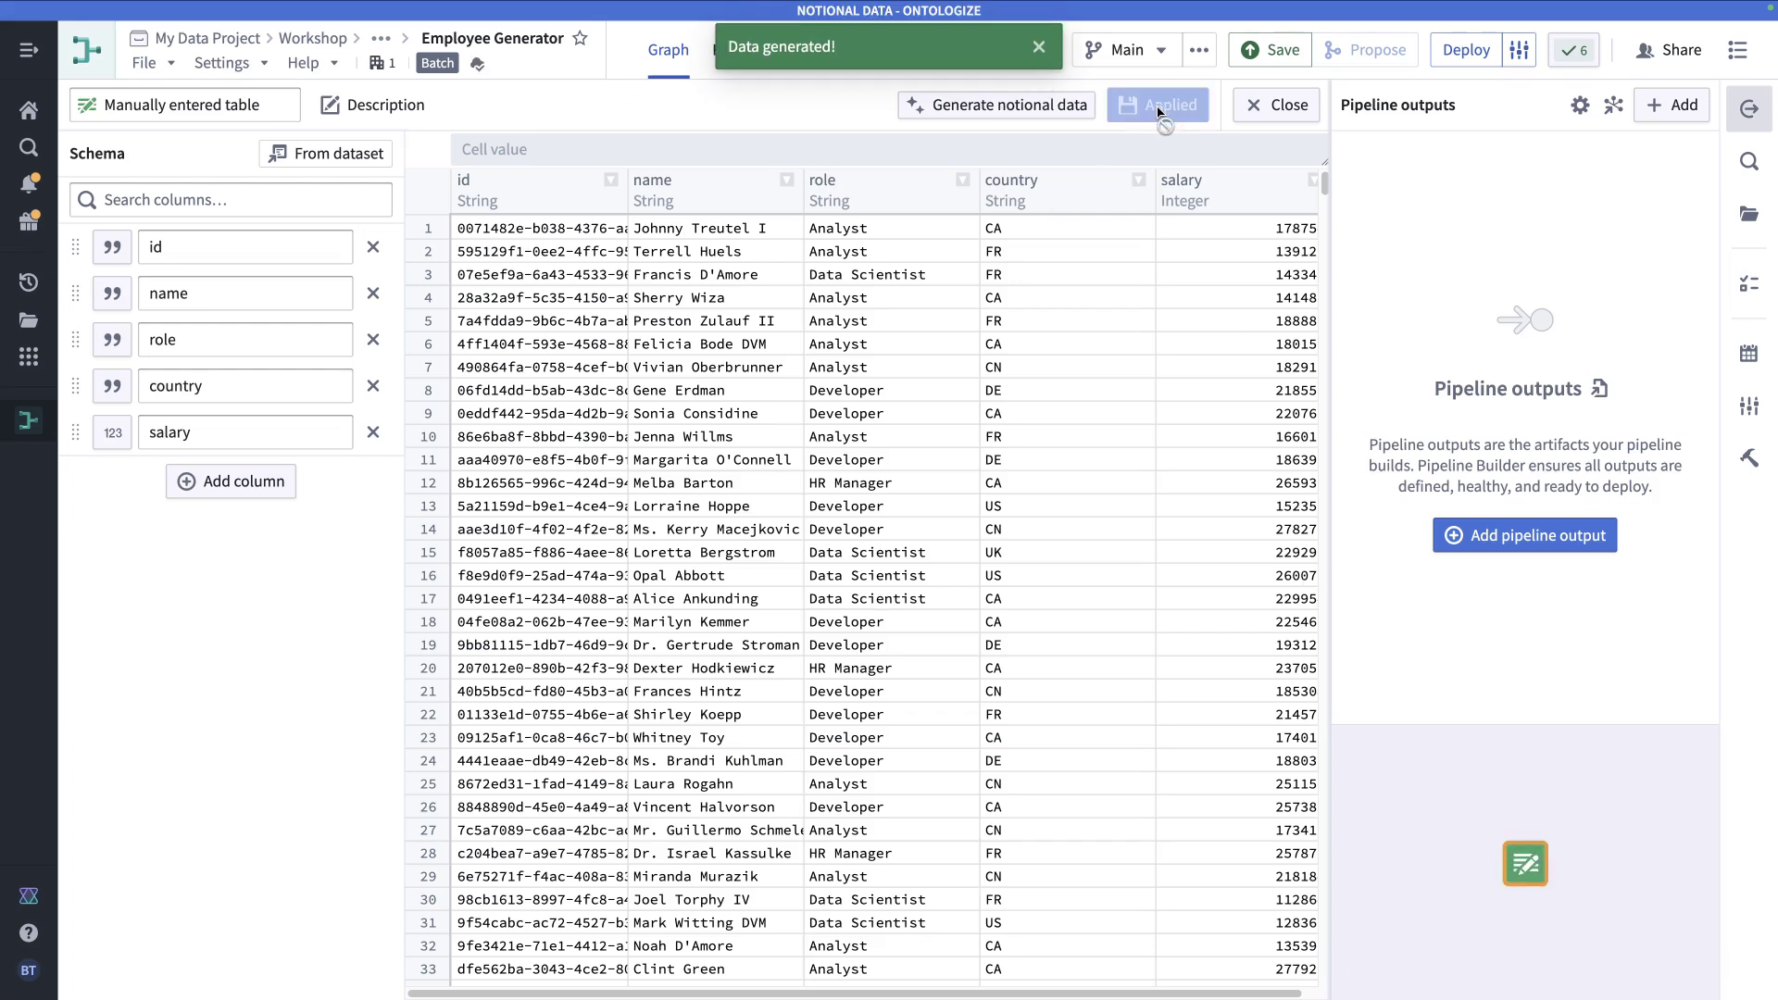
pyautogui.click(1276, 106)
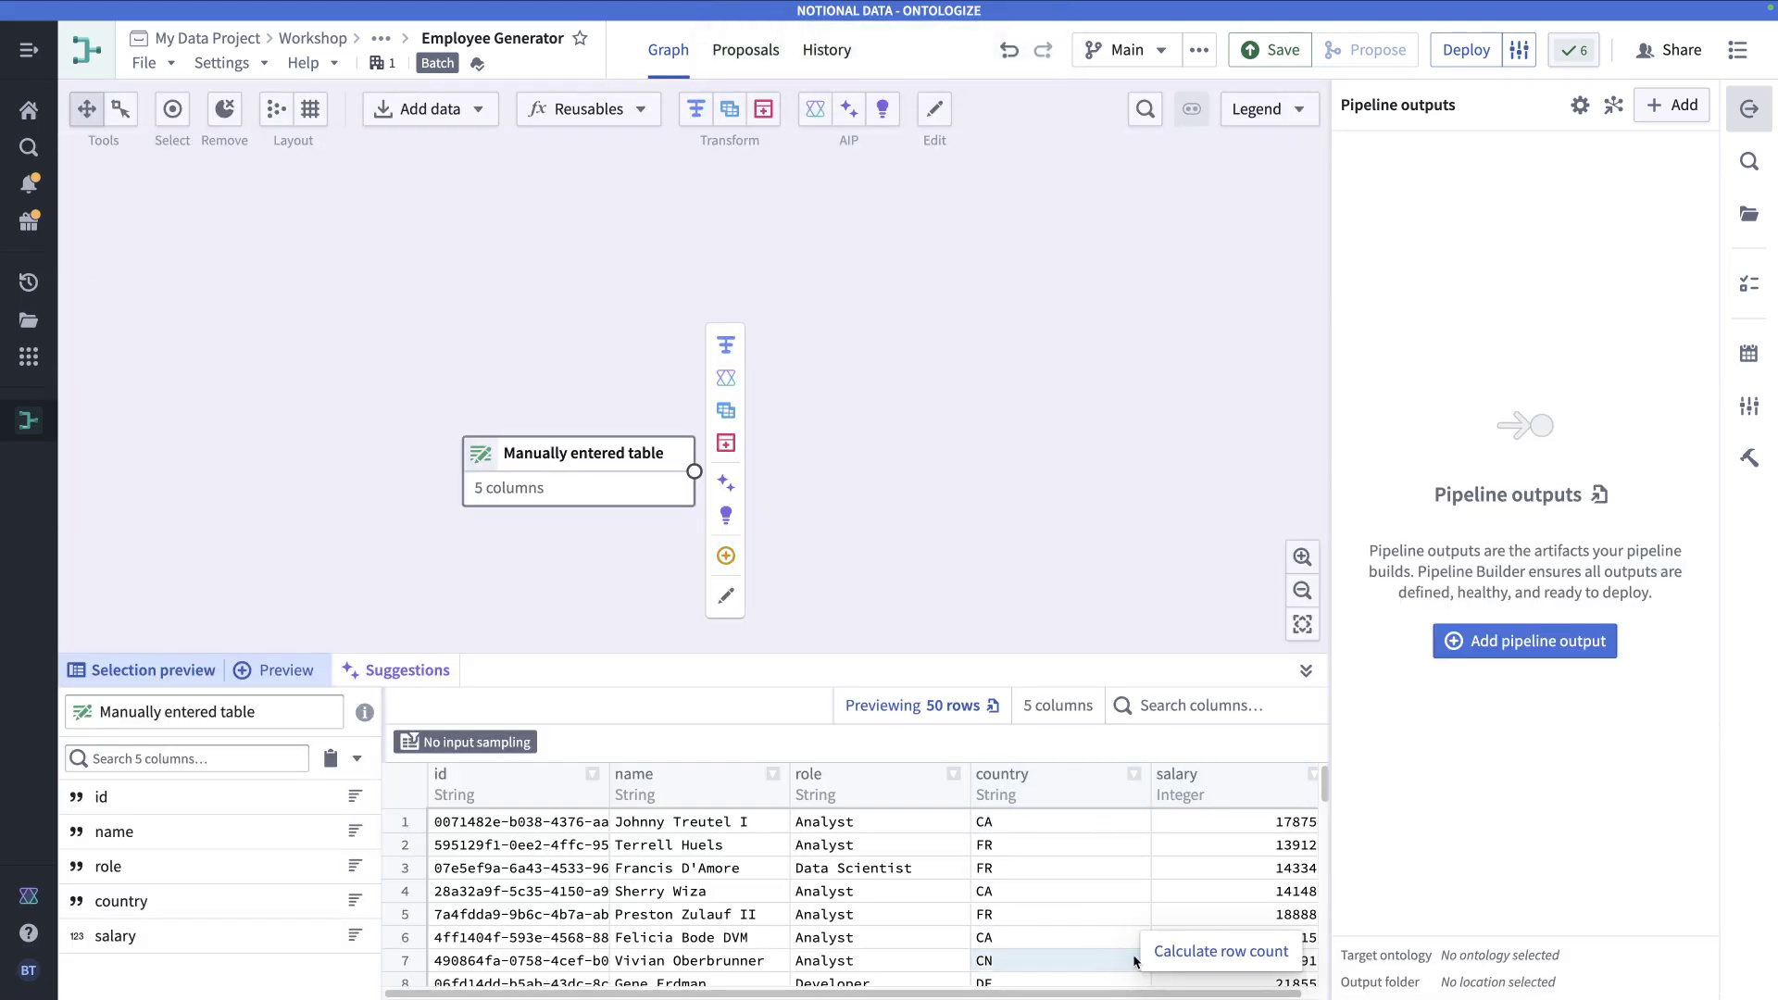
# - View the value distribution statistics of the role column in the table preview
pyautogui.click(851, 788)
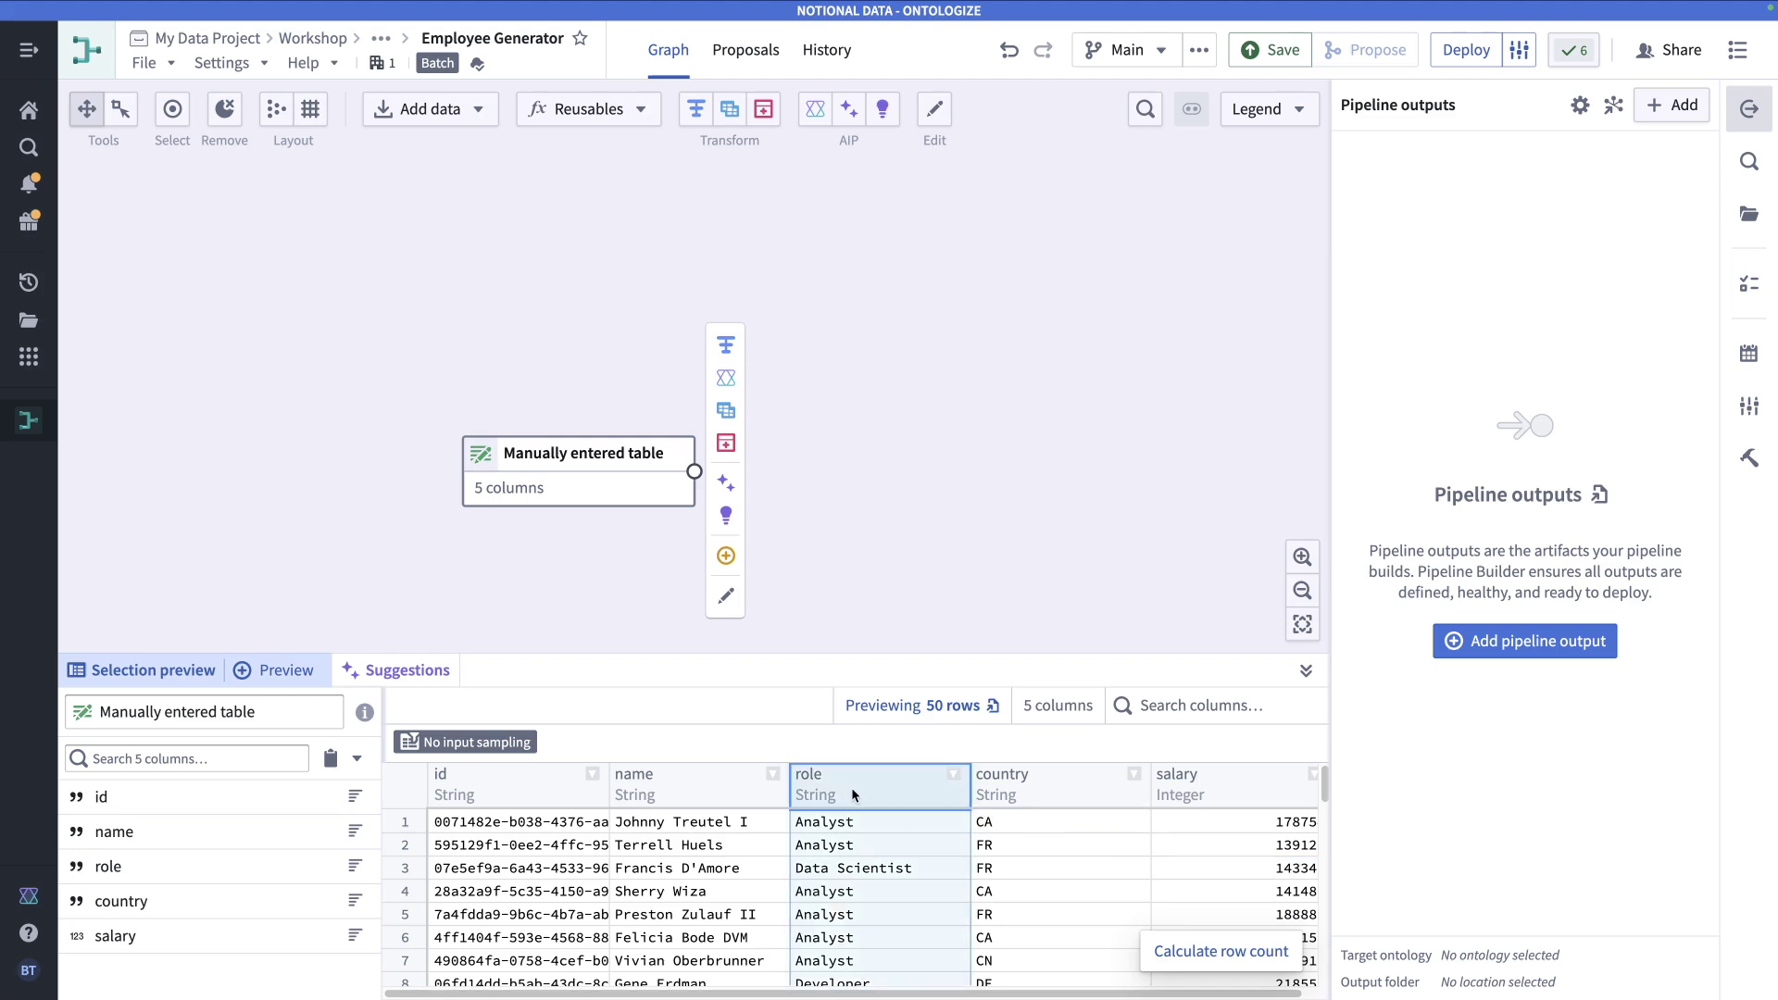
pyautogui.click(950, 780)
pyautogui.click(1019, 637)
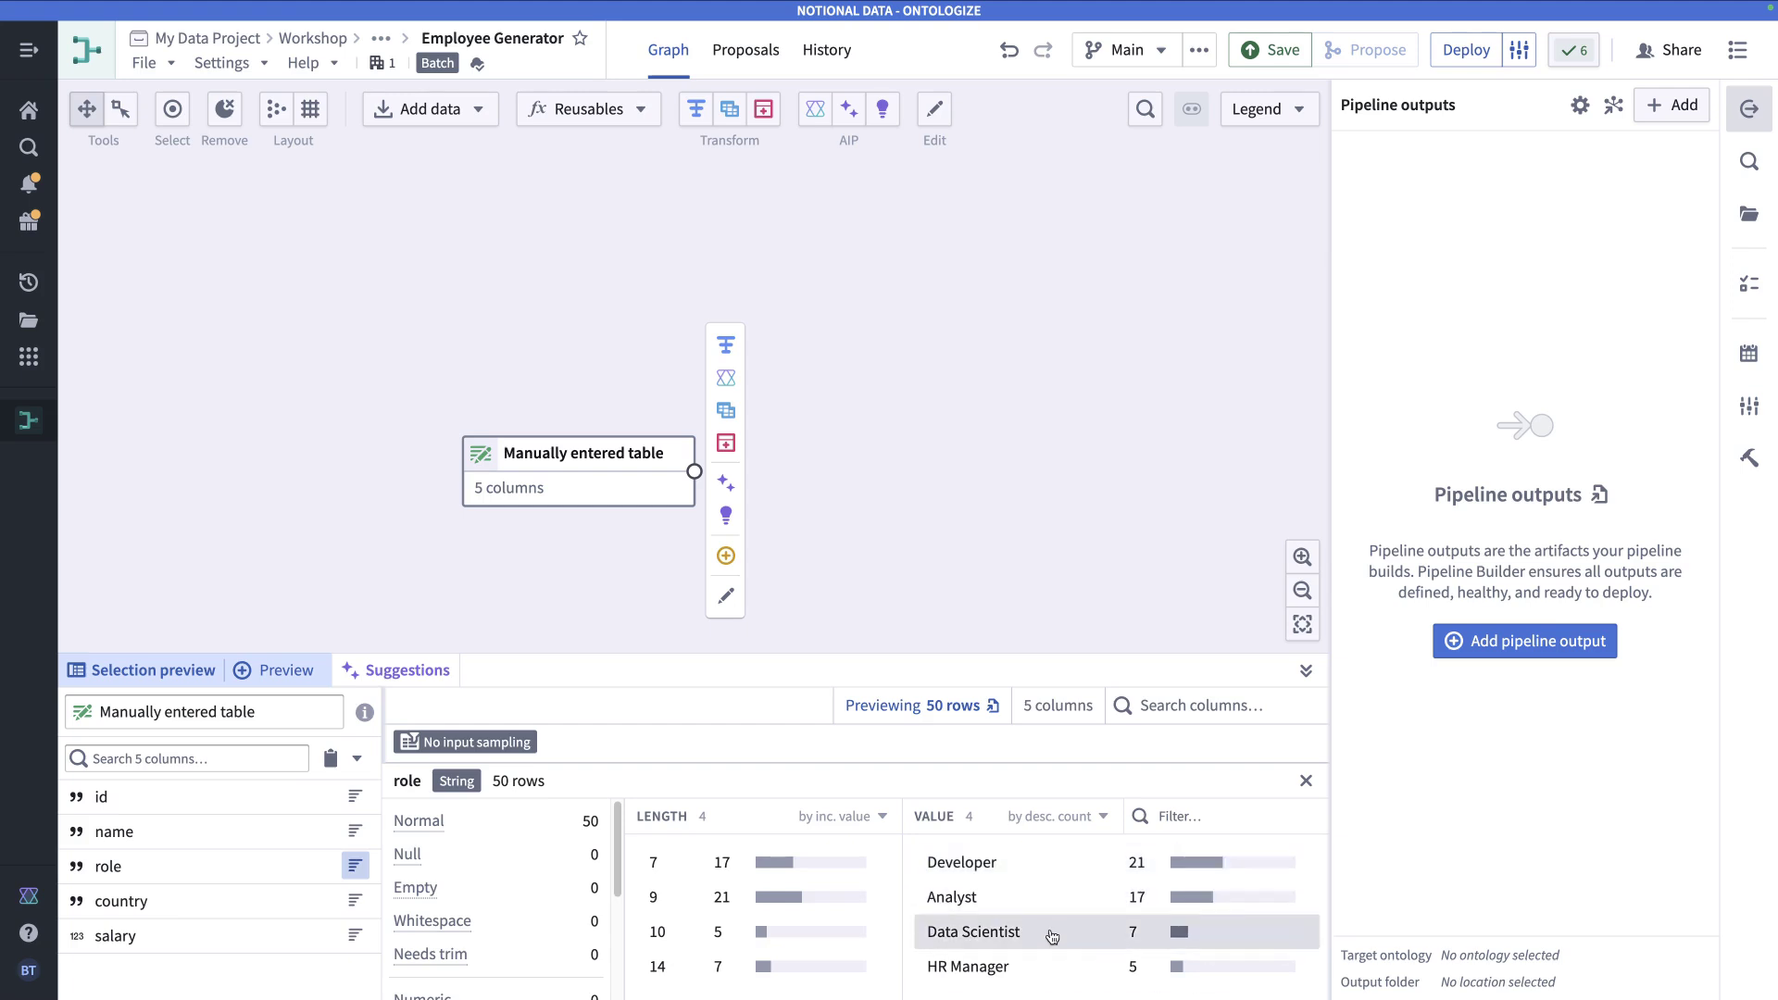
# - Reposition the manually entered table on the graph and add a new object type as its output
pyautogui.moveTo(601, 480); pyautogui.dragTo(451, 382)
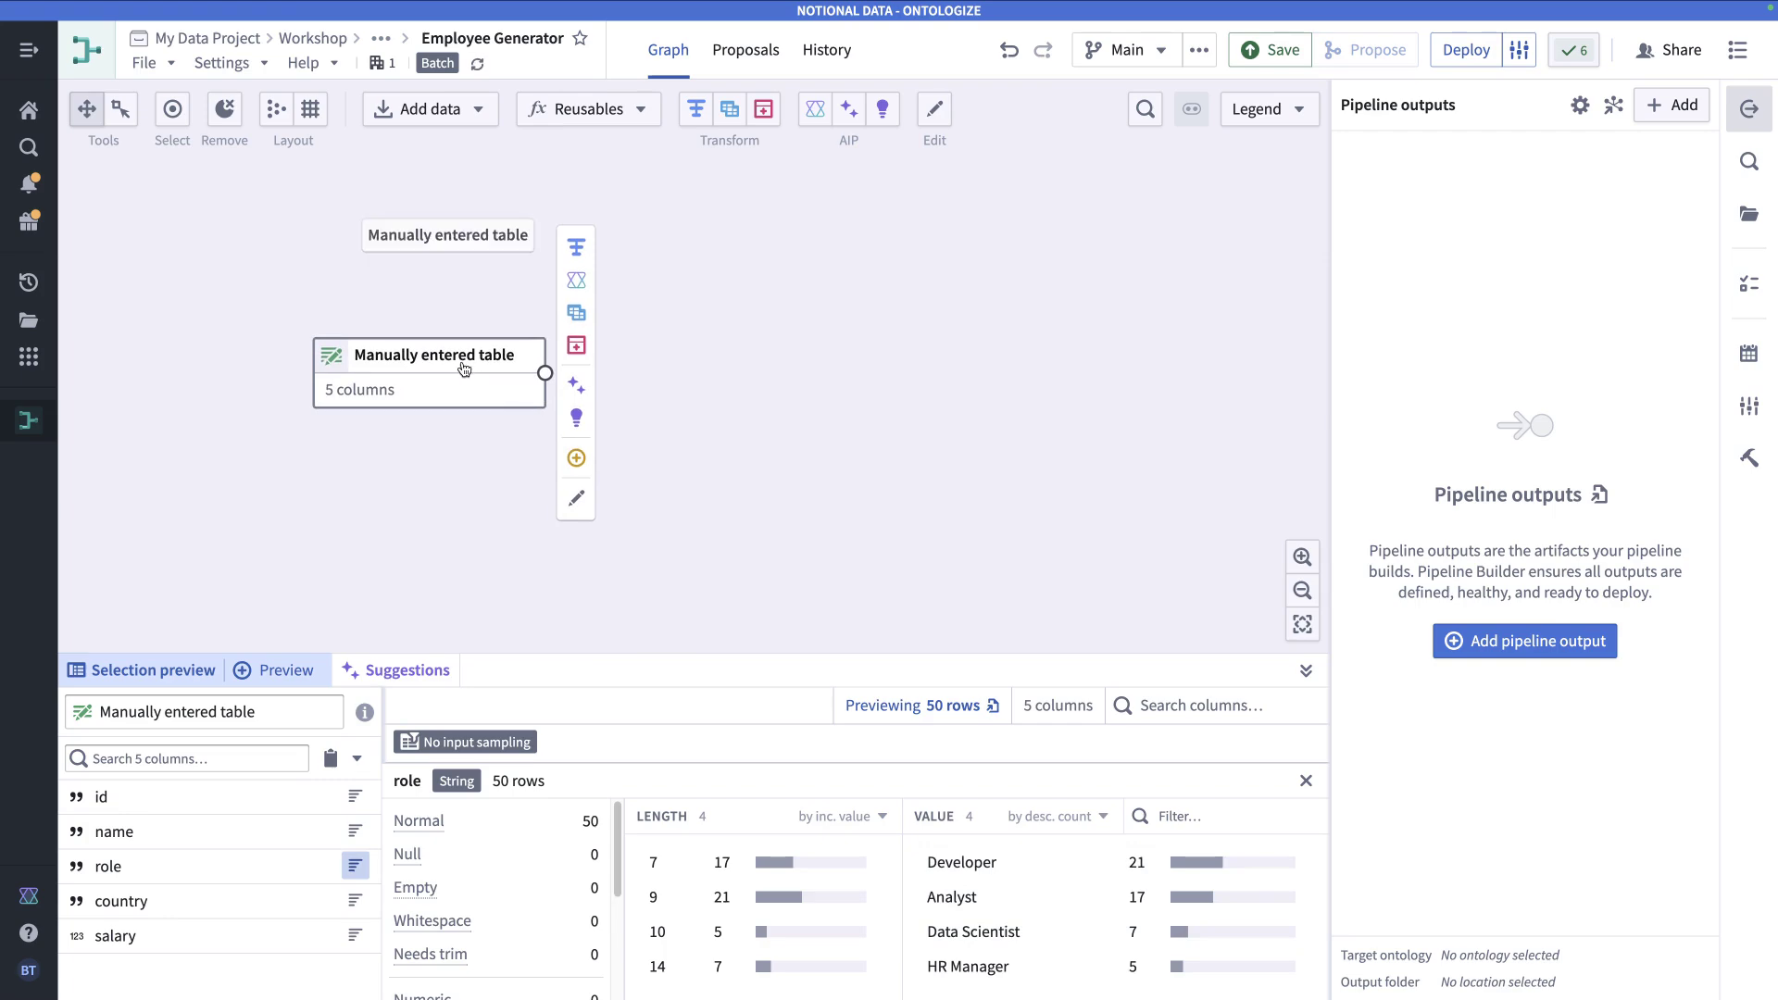
pyautogui.moveTo(619, 480)
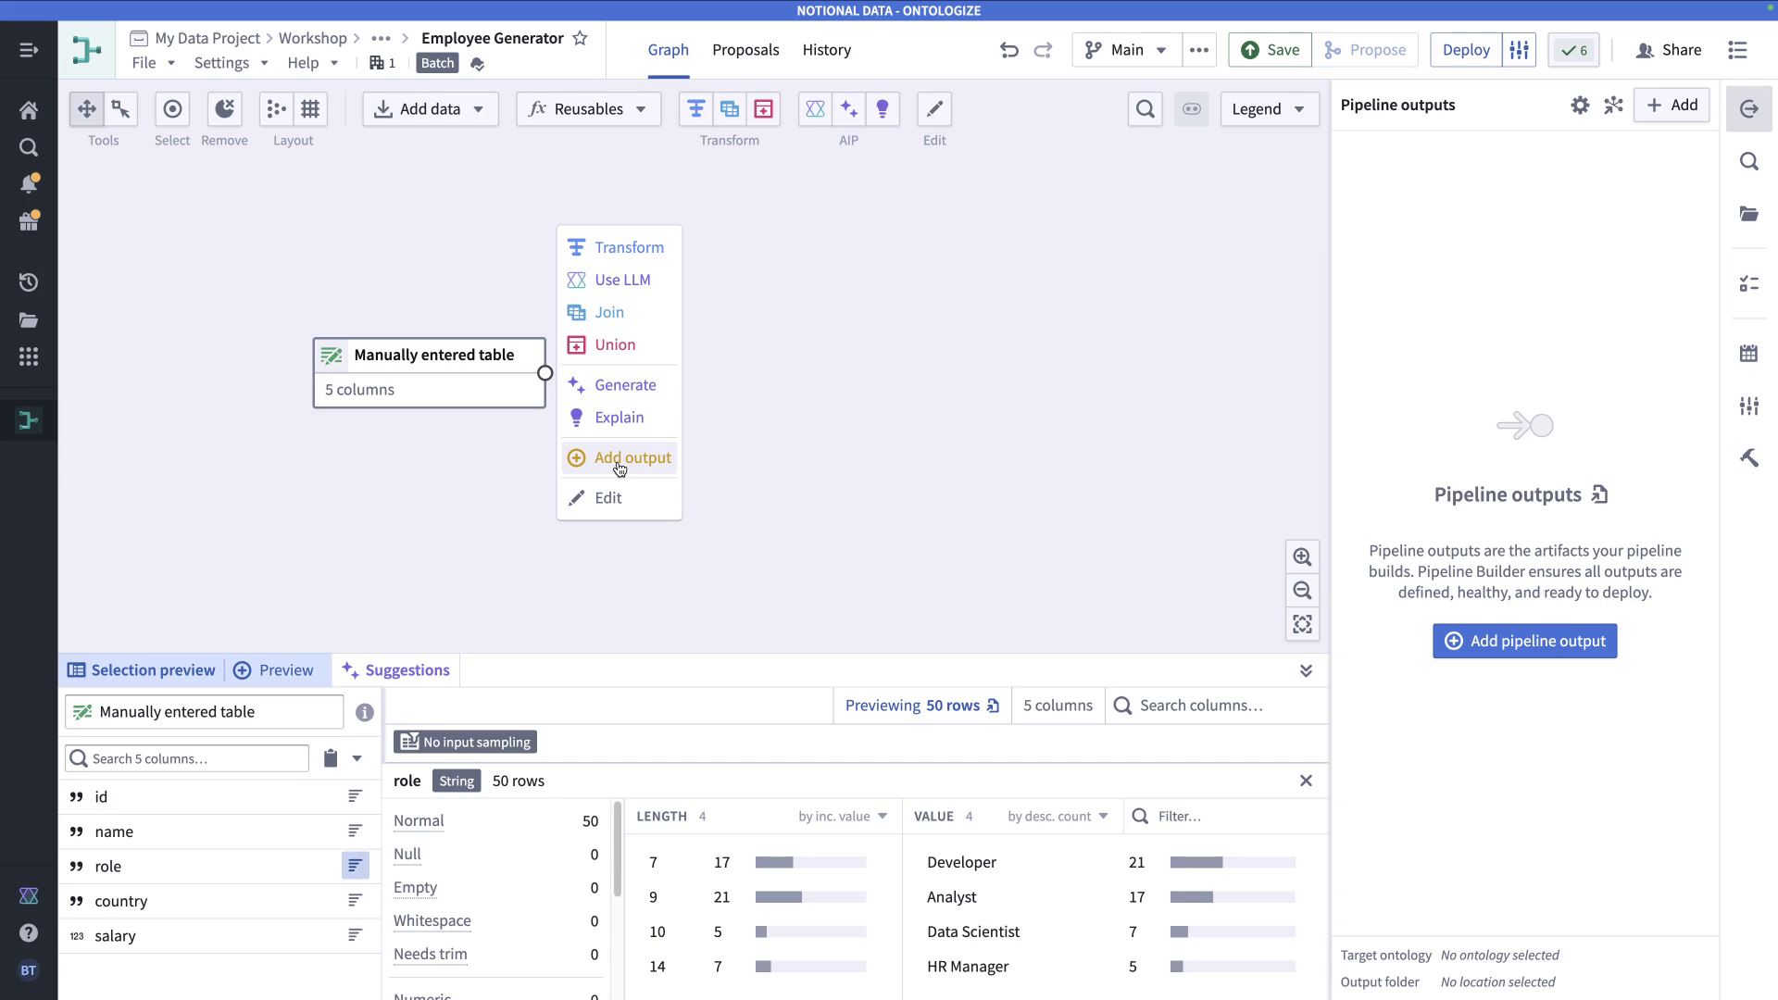
pyautogui.click(619, 469)
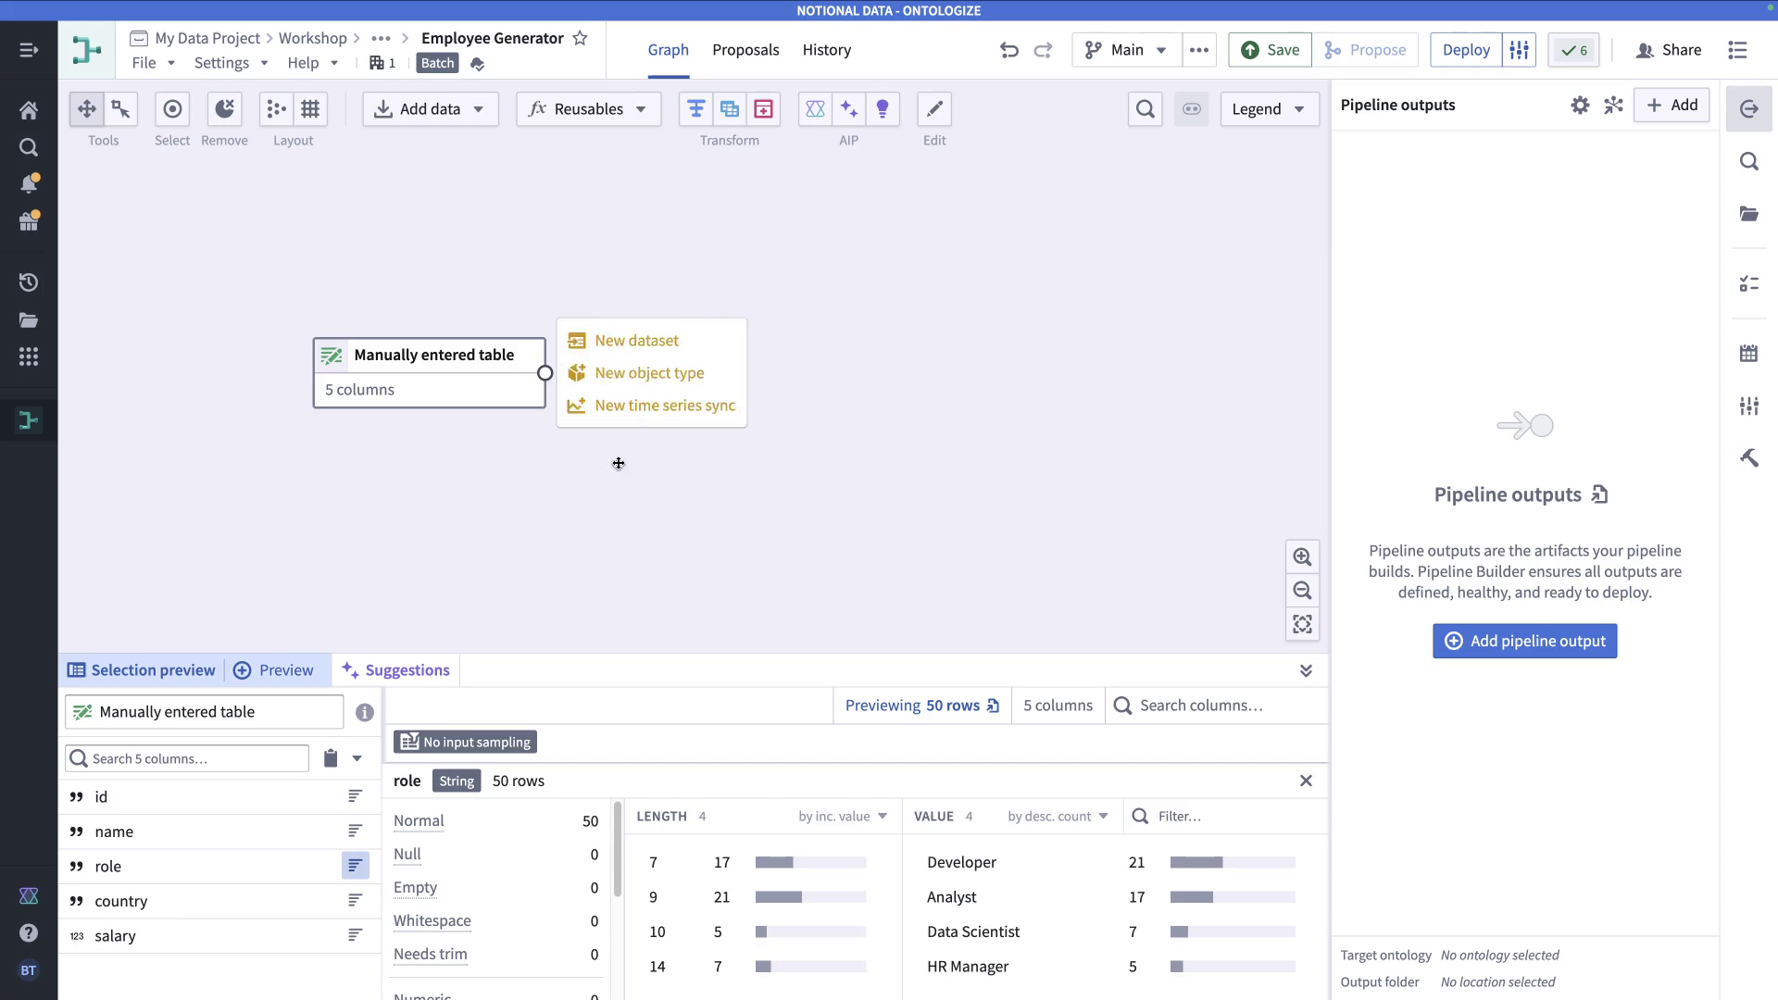
pyautogui.click(639, 380)
# - Rename the object type as Employee, prefixed by the username and "tutorial" in square brackets
pyautogui.doubleClick(1391, 181)
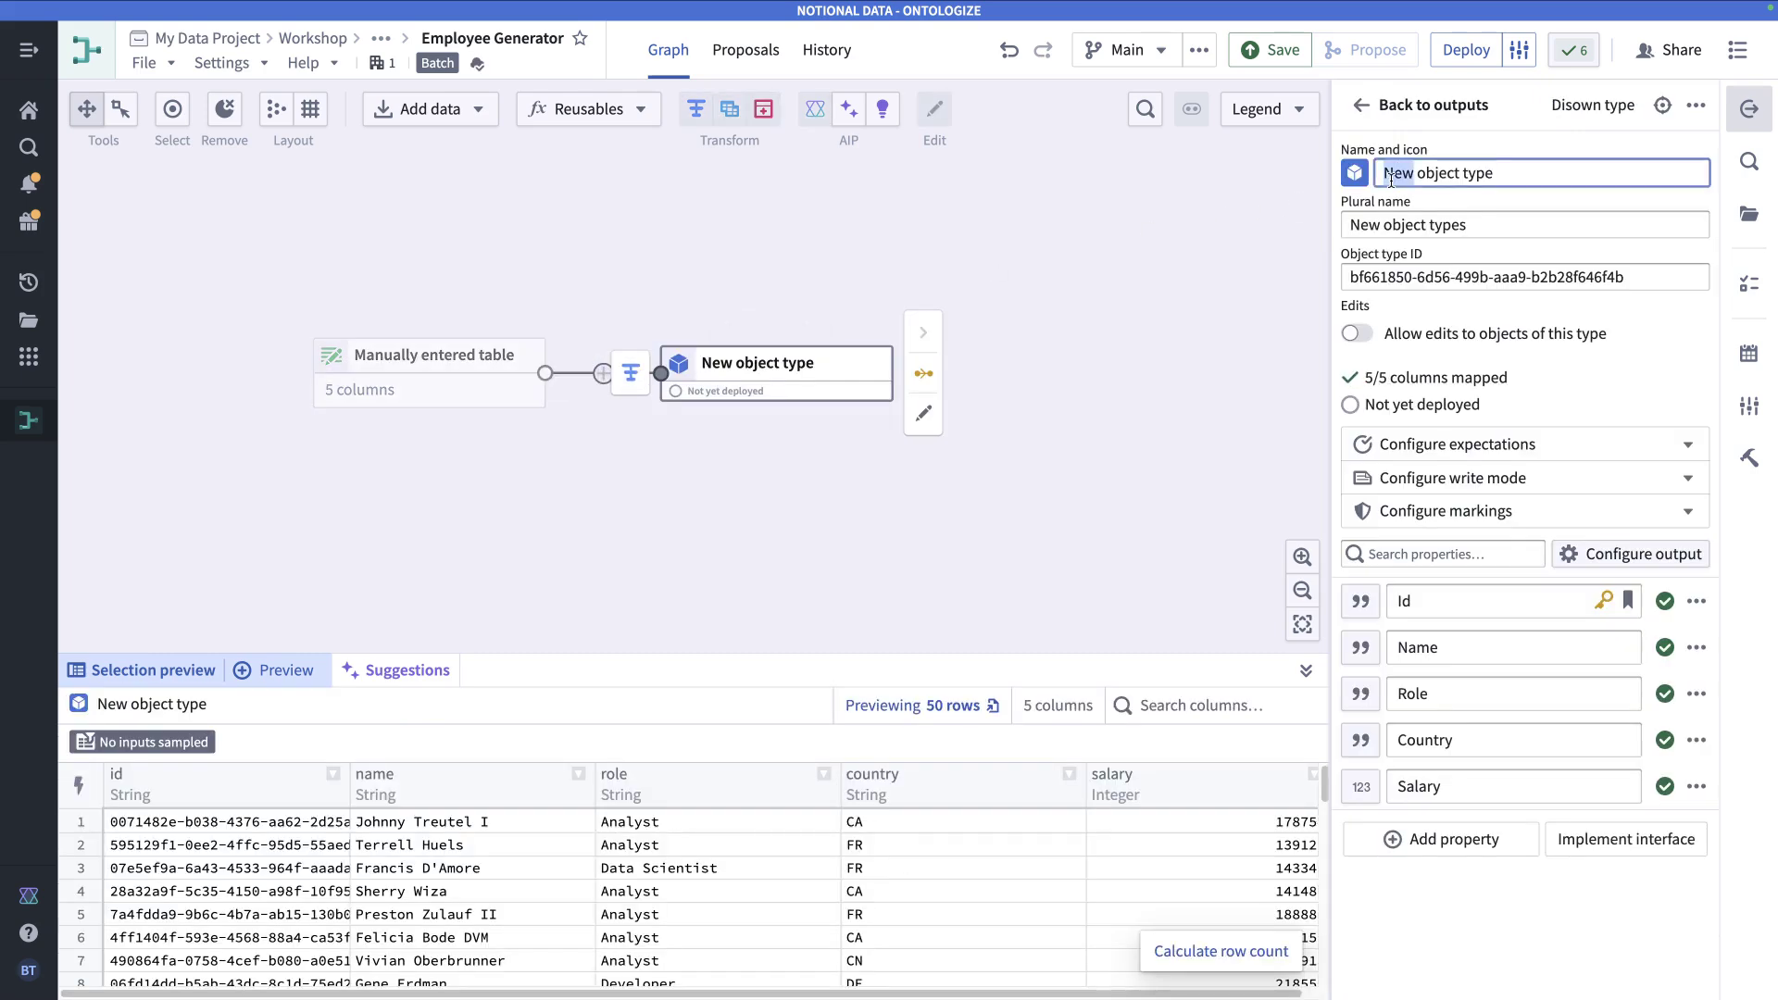
pyautogui.tripleClick(1391, 181)
pyautogui.press('BackSpace')
pyautogui.write('[bthomas - tutorial')
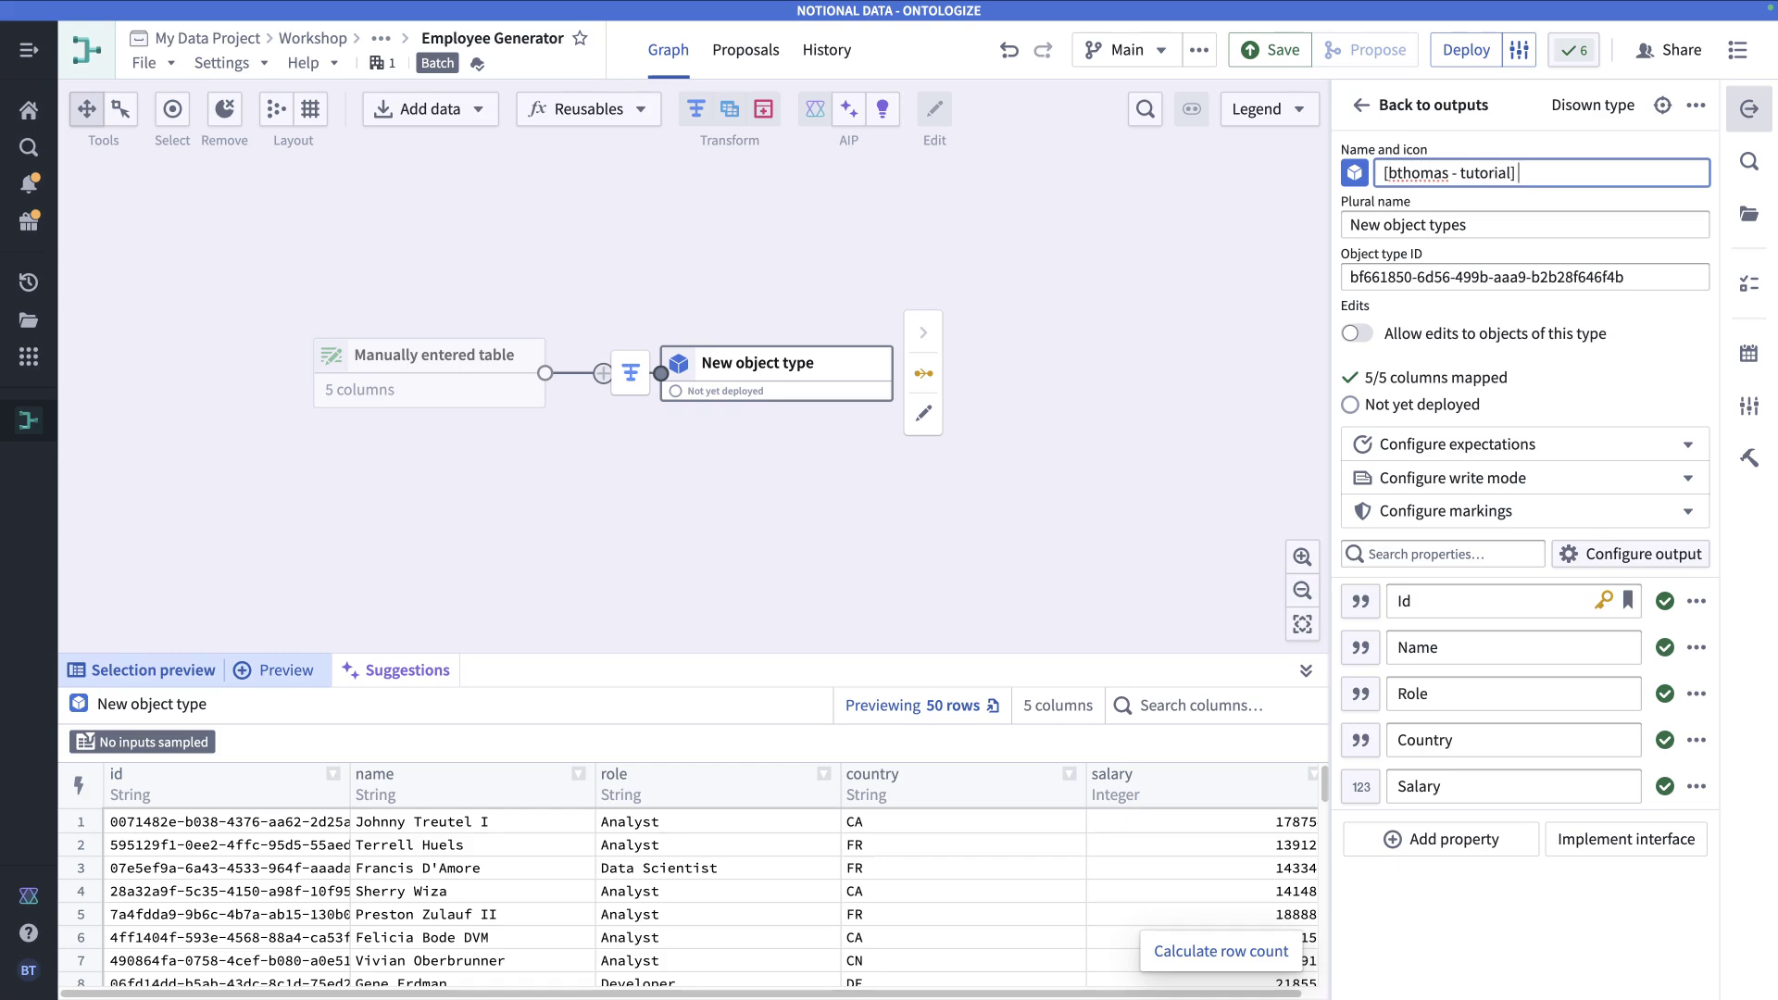
pyautogui.write('] Emkployee')
pyautogui.press('BackSpace')
pyautogui.press('BackSpace')
pyautogui.press('BackSpace')
pyautogui.press('BackSpace')
pyautogui.press('BackSpace')
pyautogui.press('BackSpace')
pyautogui.press('BackSpace')
pyautogui.write('ployee')
# - Search the object type's icons for "person" and choose the User icon
pyautogui.click(1354, 172)
pyautogui.click(1409, 263)
pyautogui.click(1412, 306)
pyautogui.write('person')
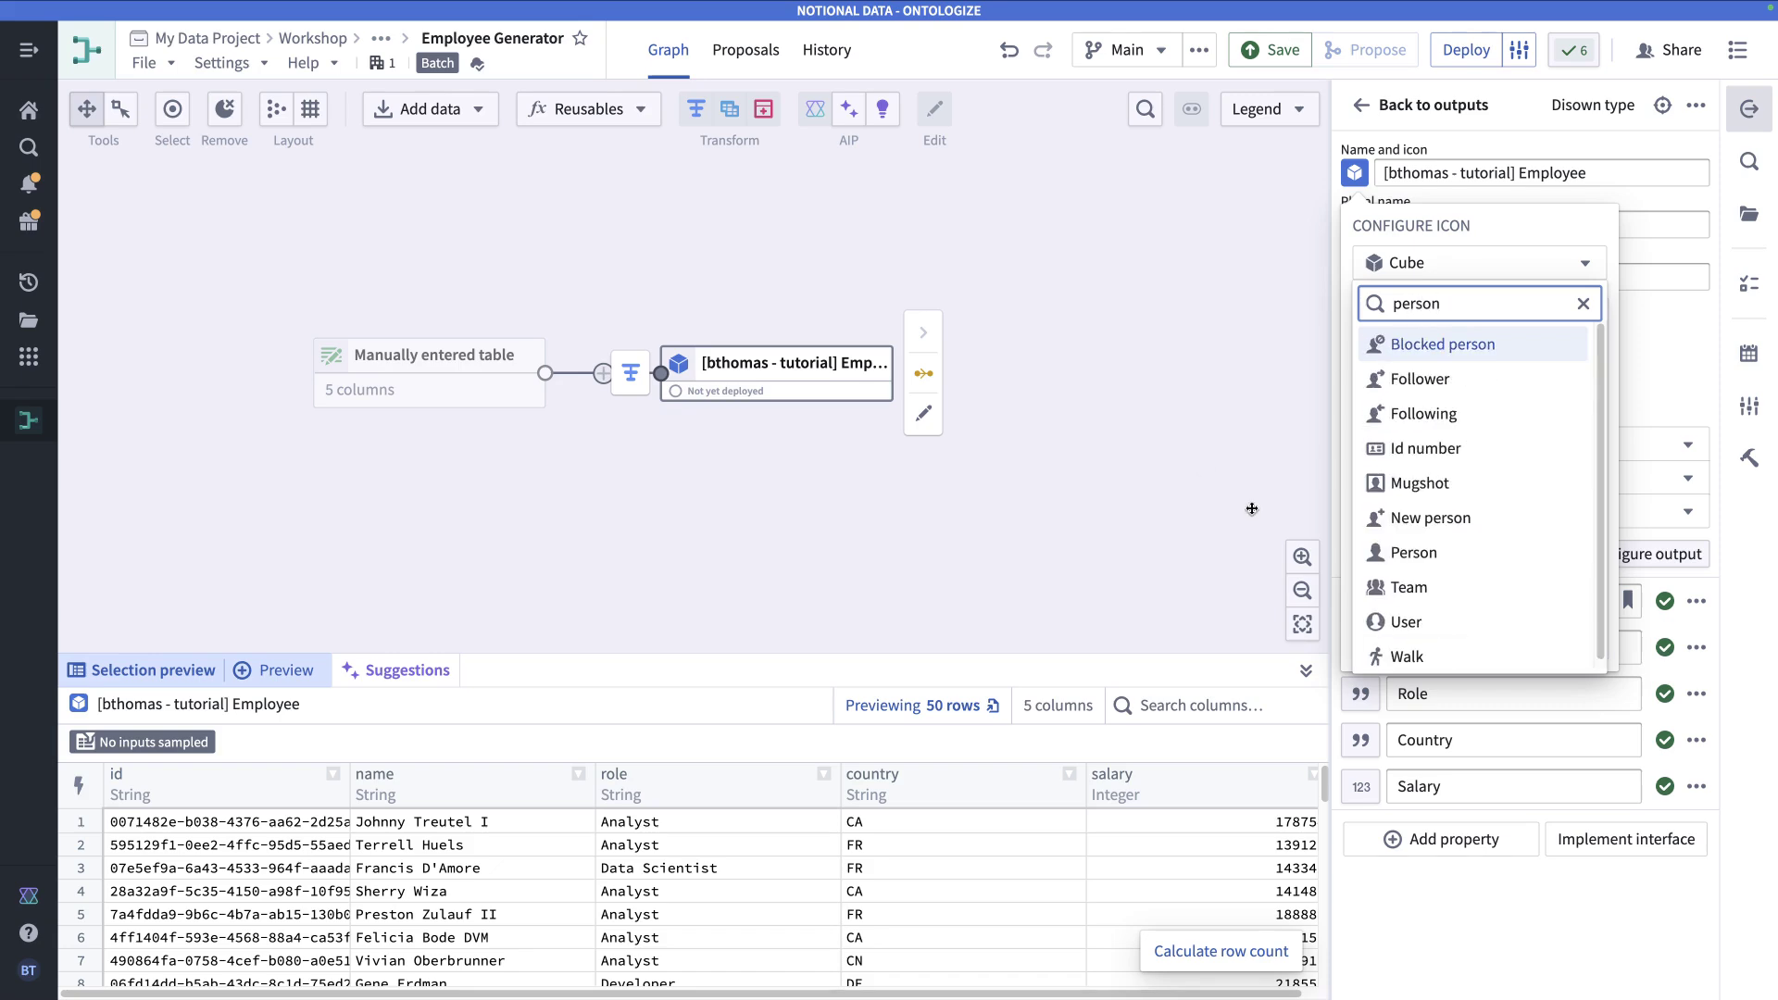
pyautogui.click(1405, 624)
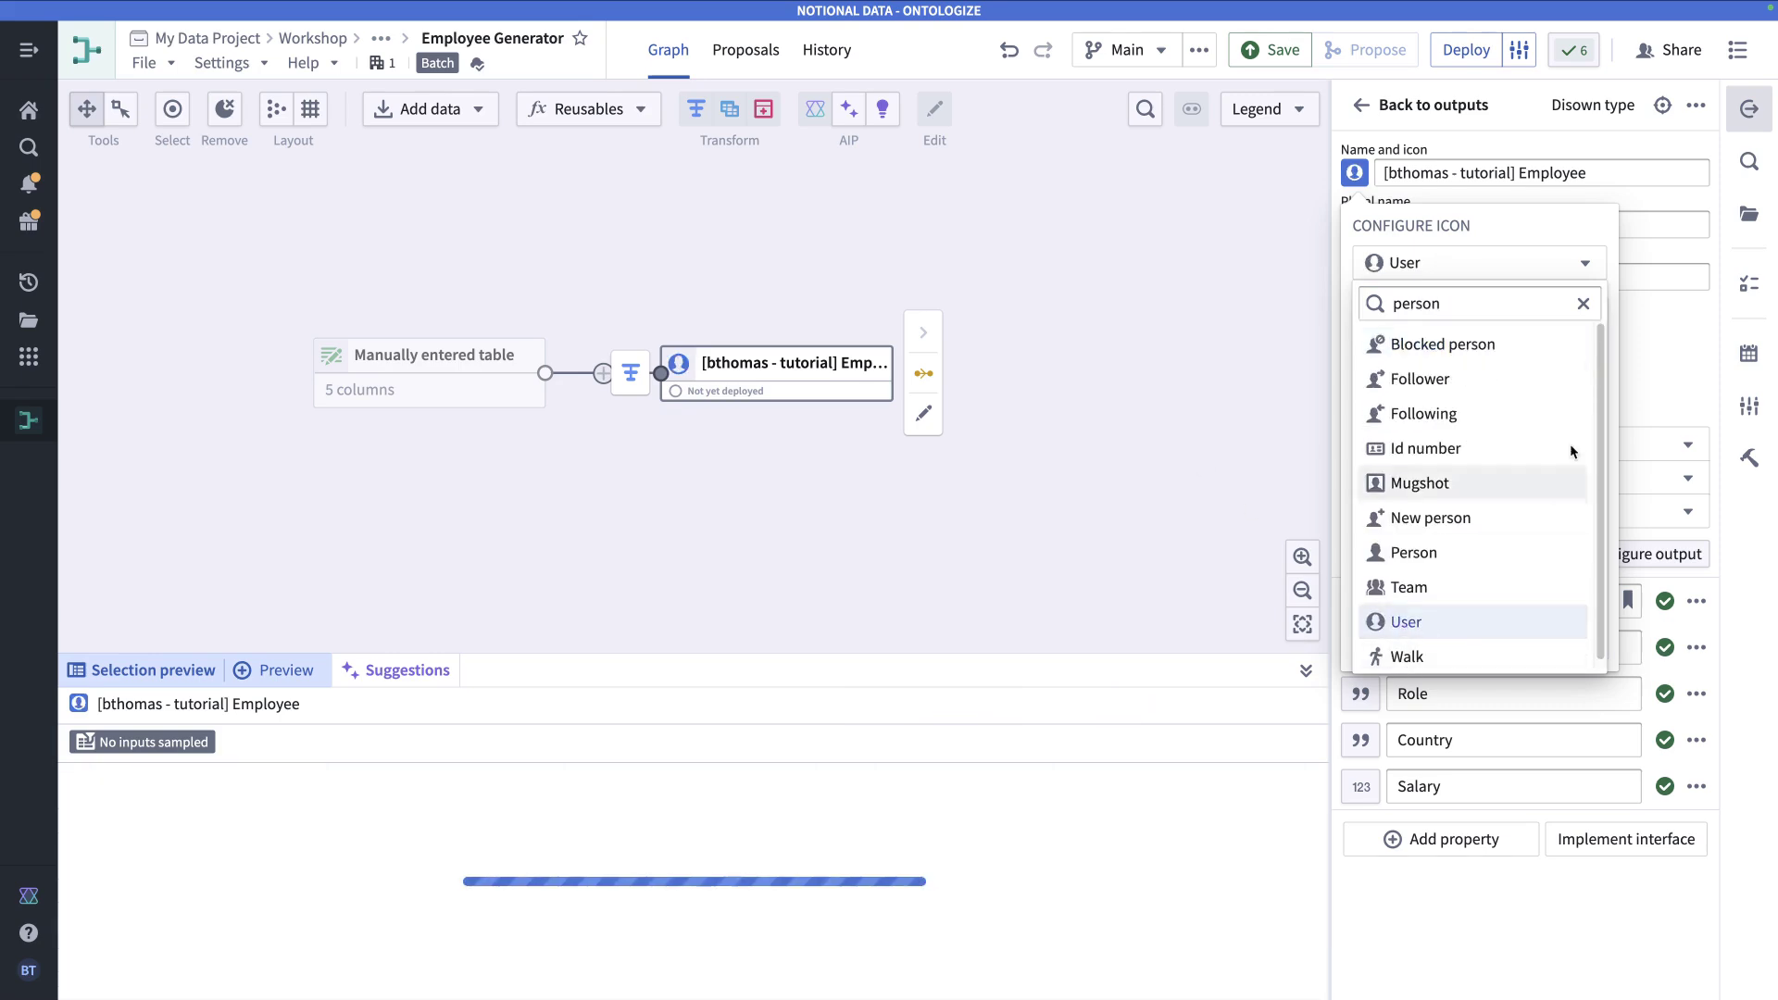
# - Allow edits to objects of the Employee type and set Name as its title property
pyautogui.click(1704, 338)
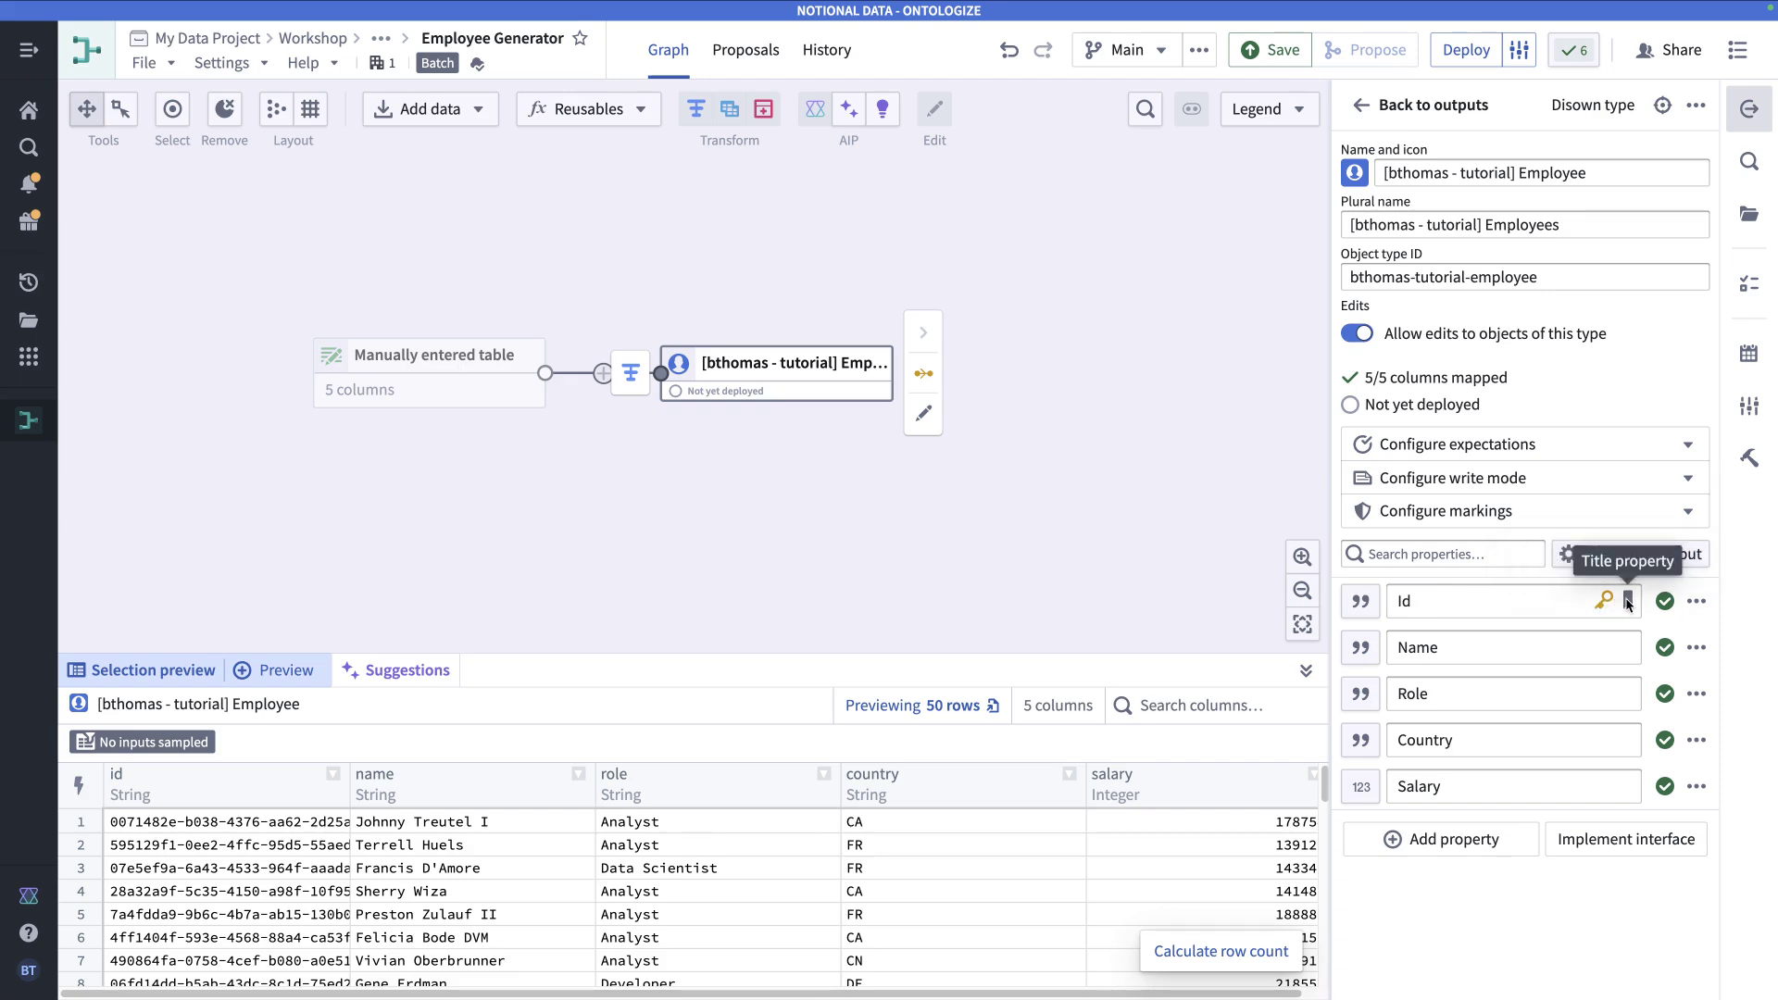
pyautogui.click(1515, 649)
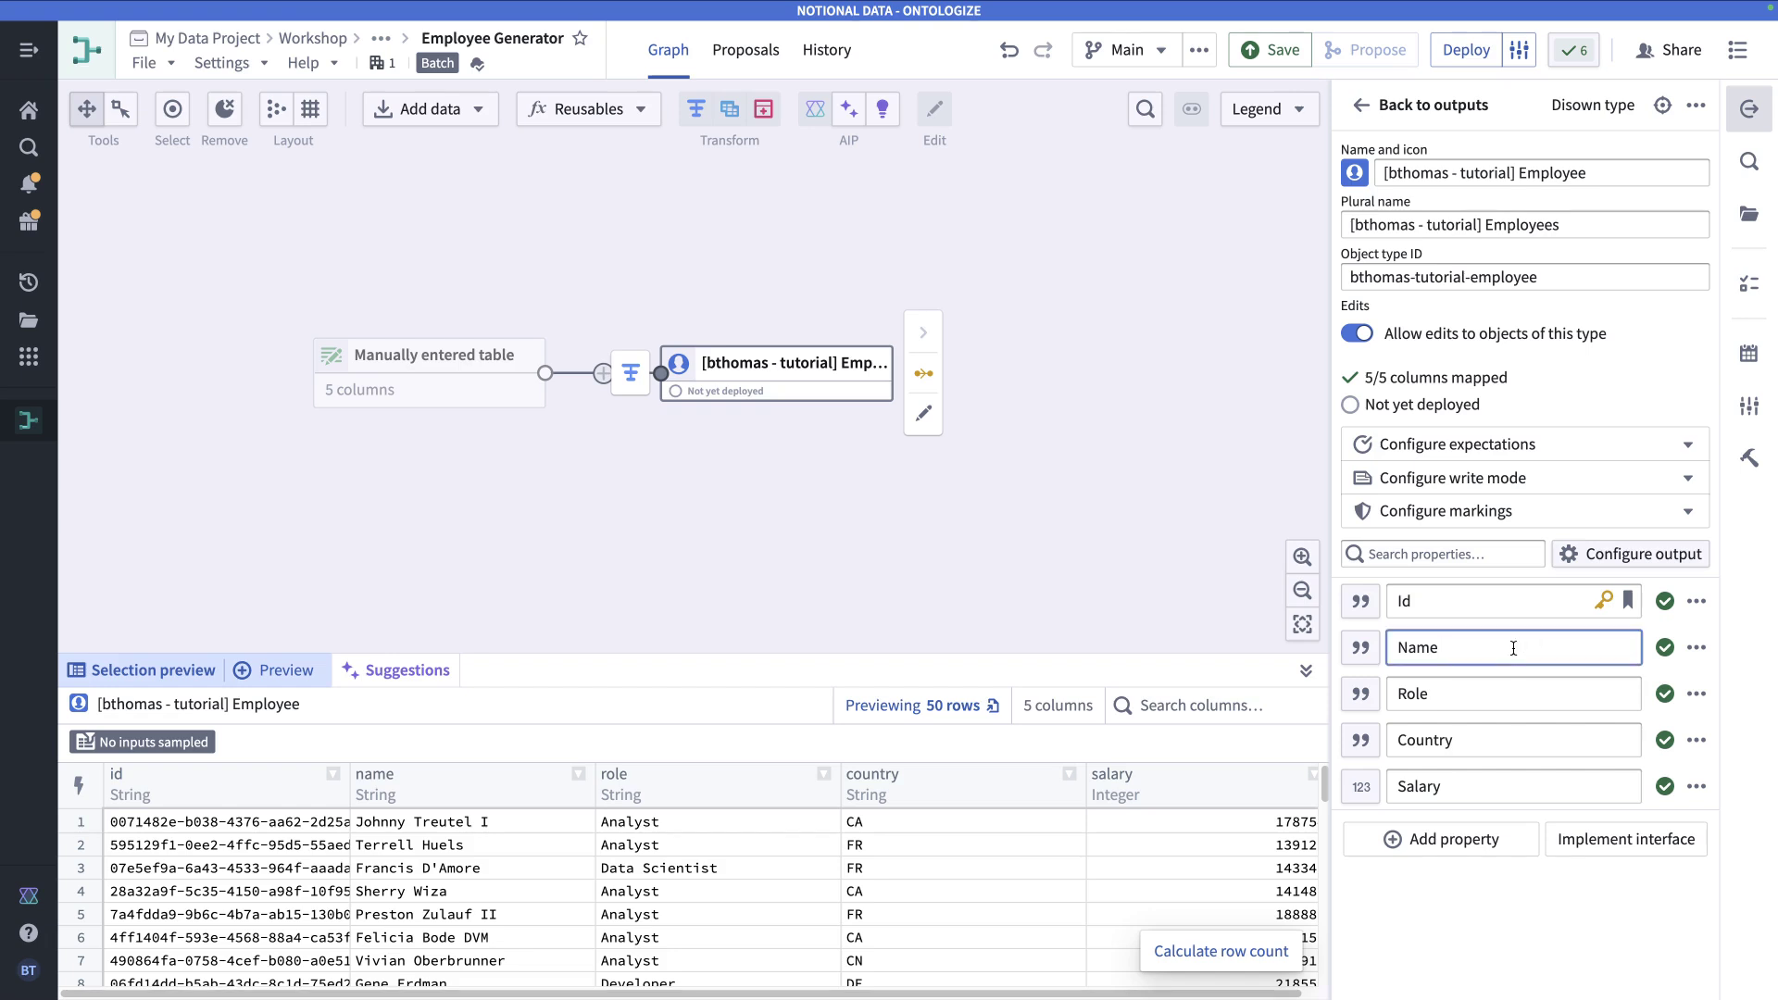
pyautogui.click(1698, 650)
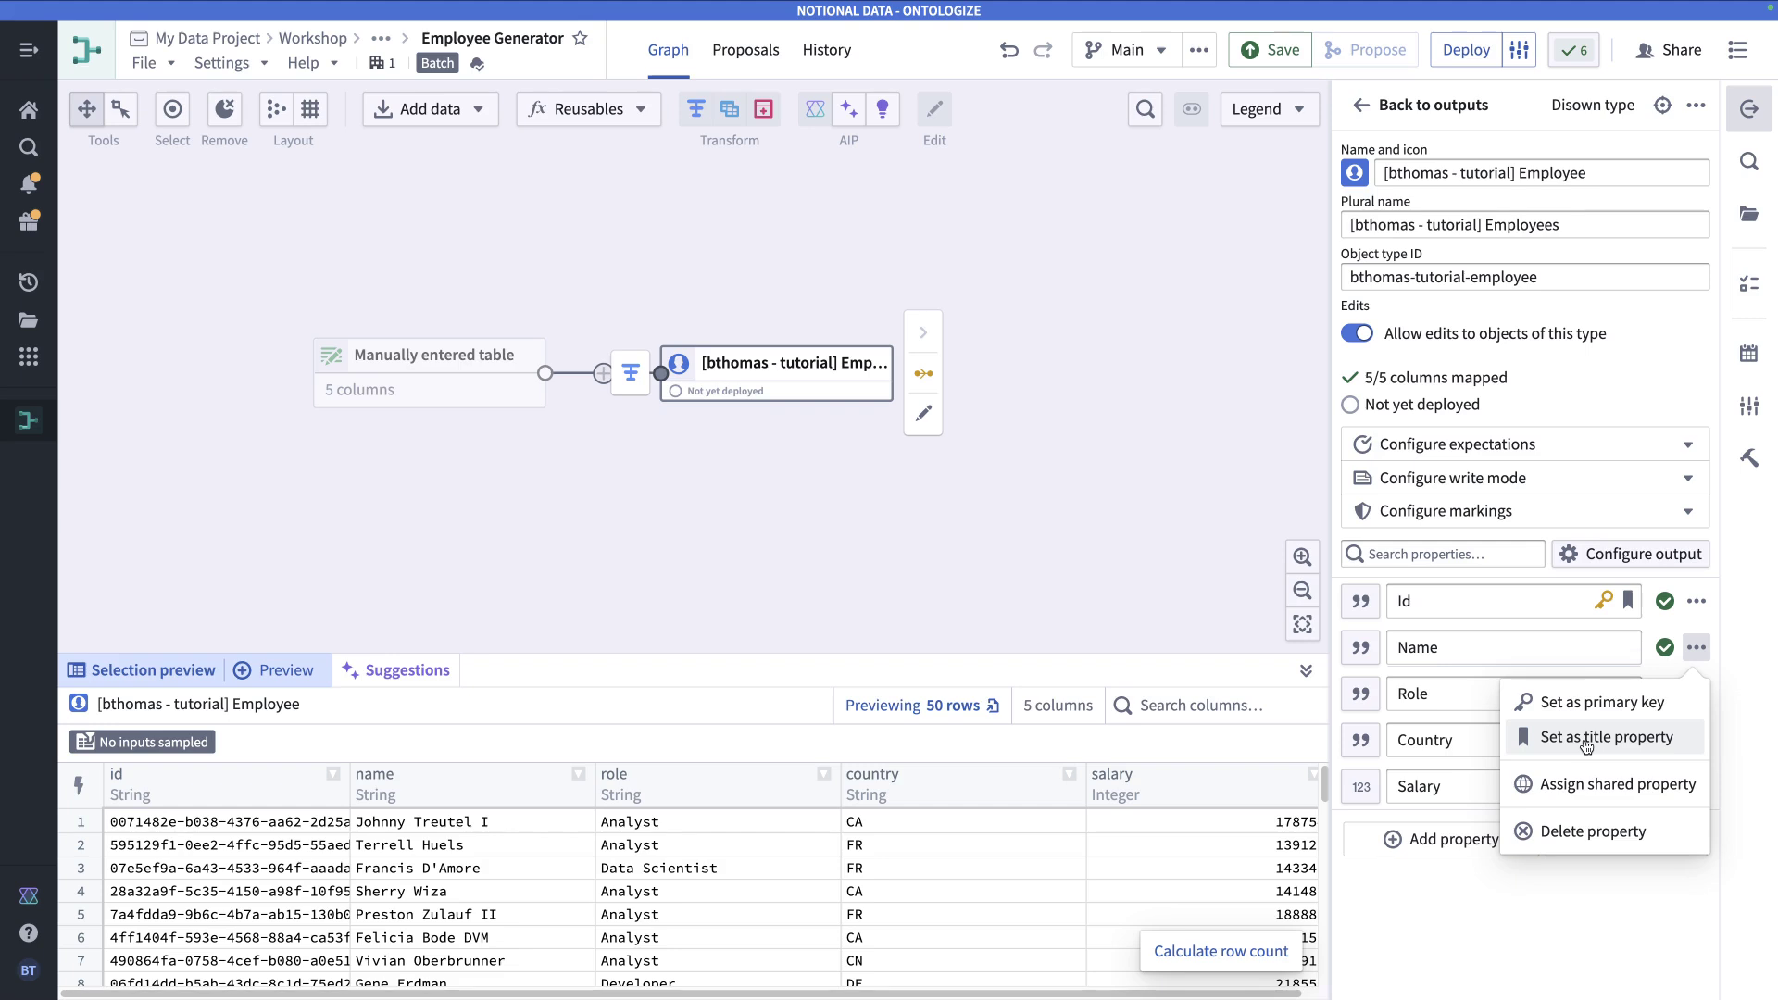
pyautogui.click(1586, 738)
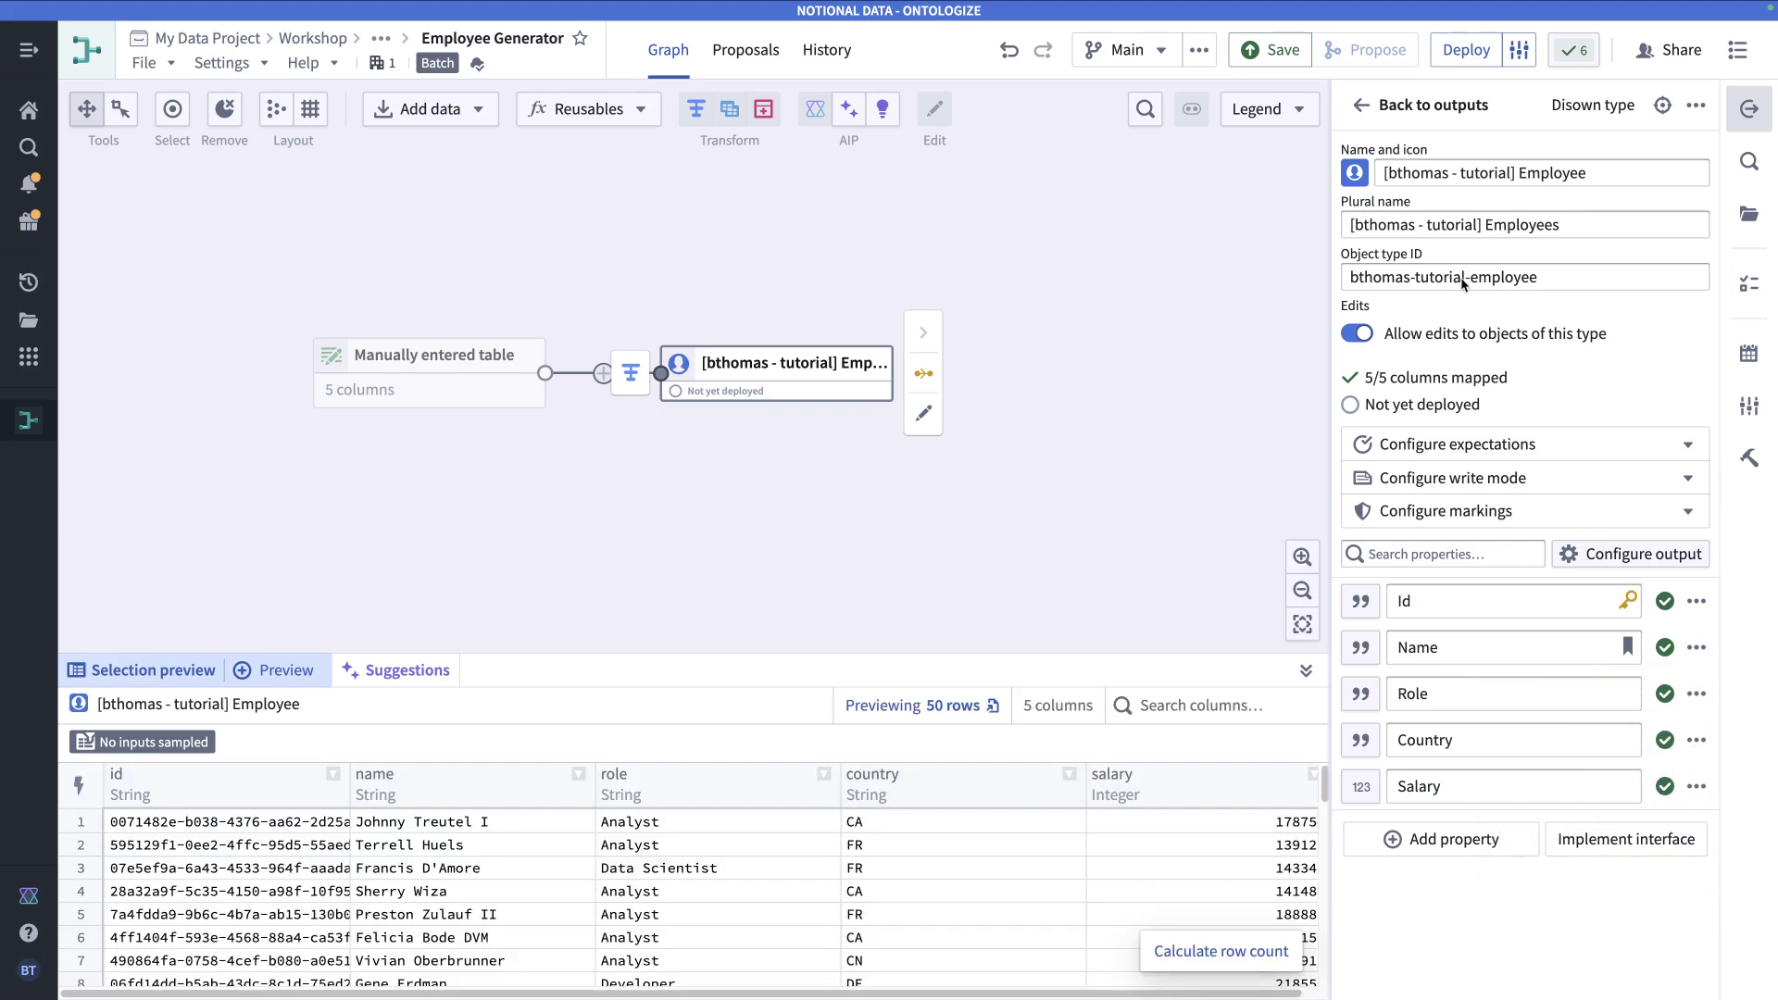
# - Save the Employee Generator pipeline and deploy it with the Employee object type selected as the output to build
pyautogui.click(1256, 48)
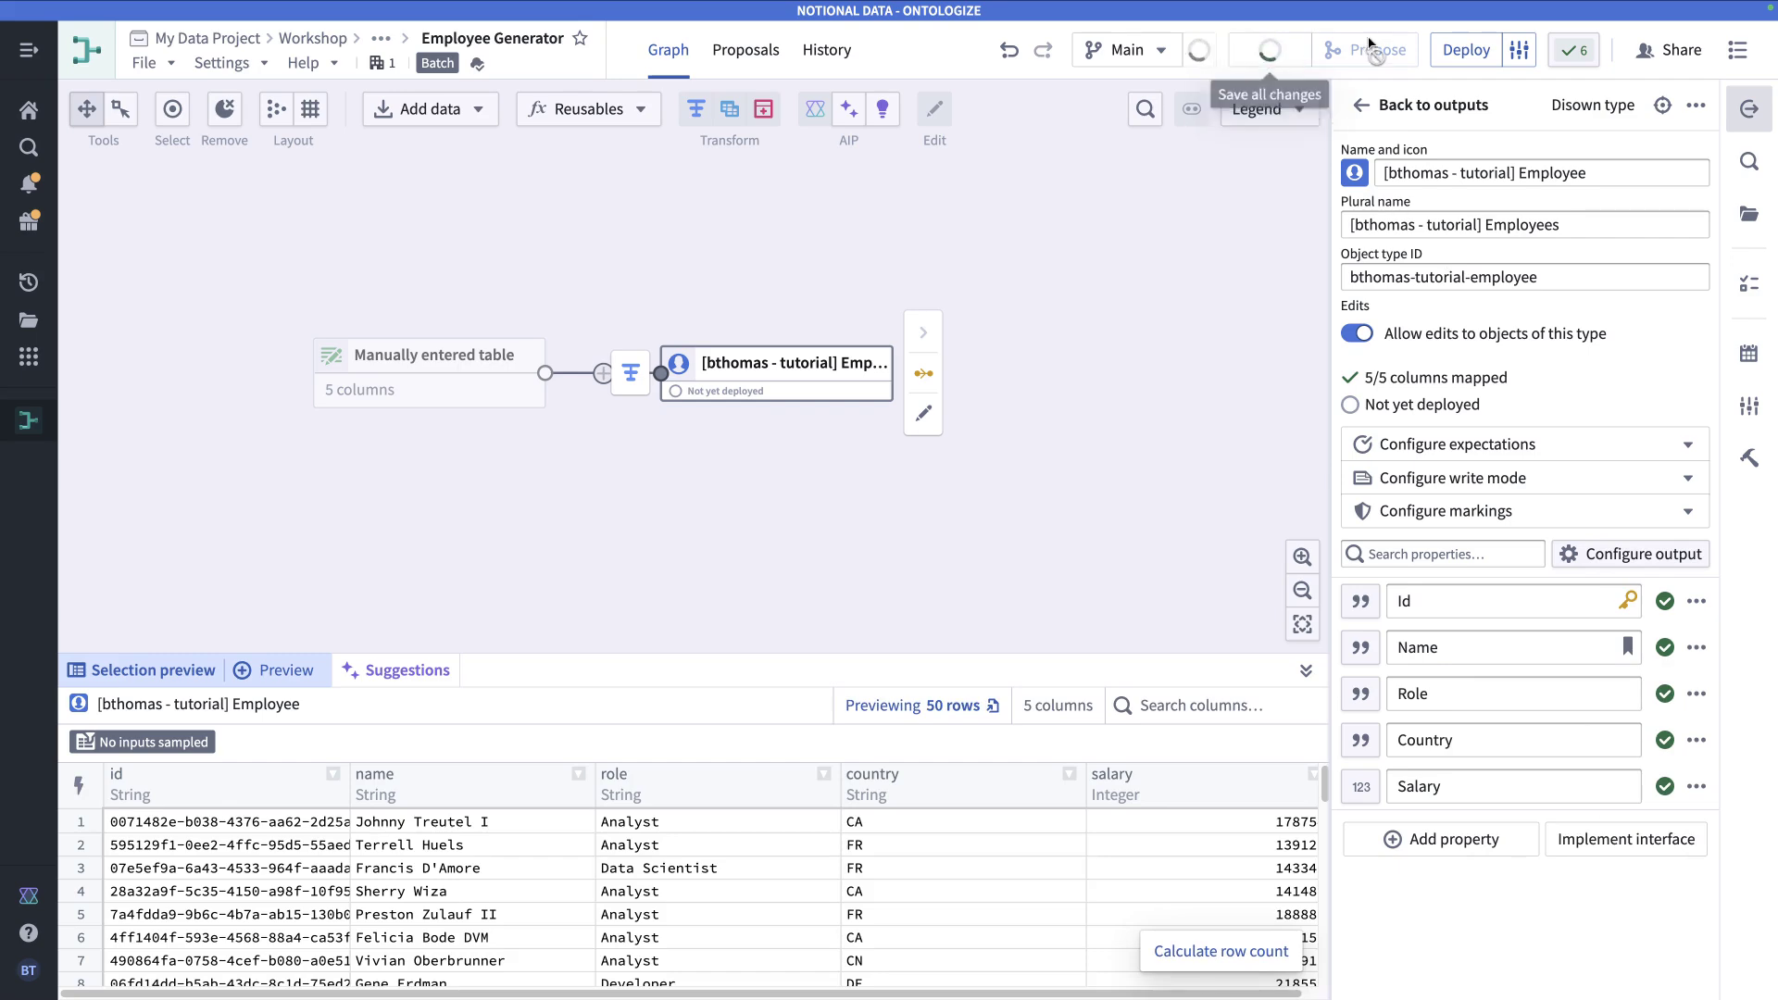
pyautogui.click(1463, 58)
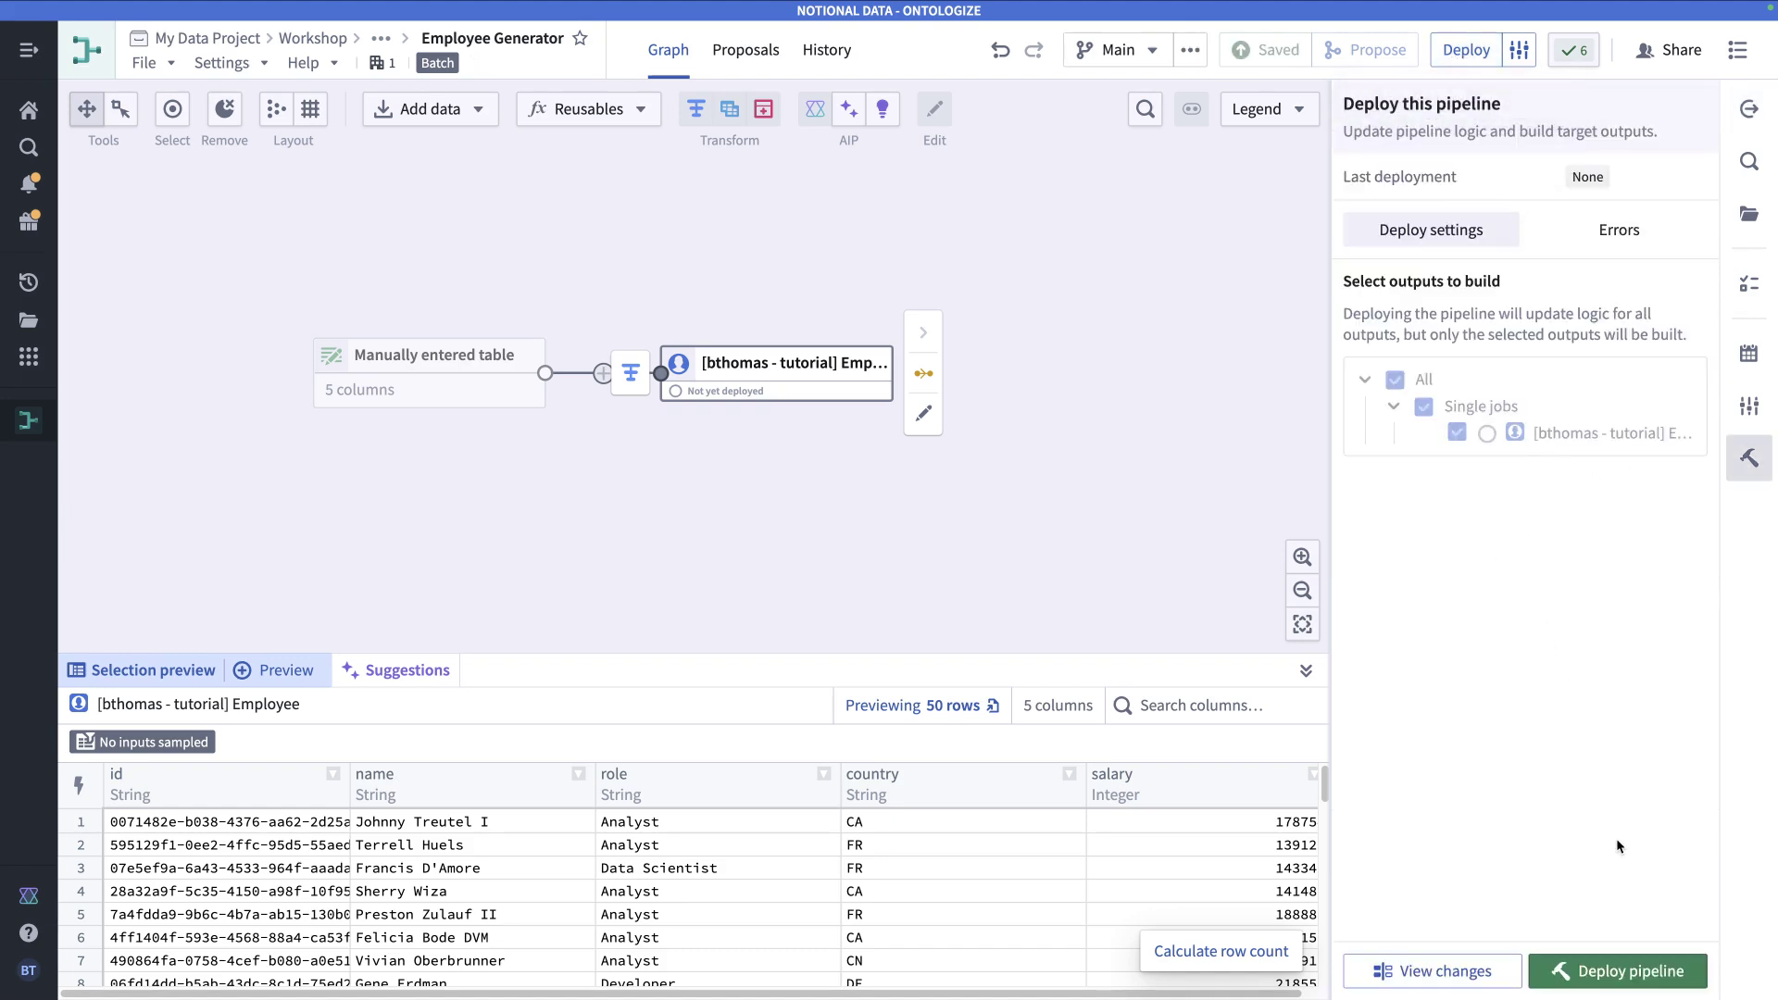
pyautogui.click(1627, 972)
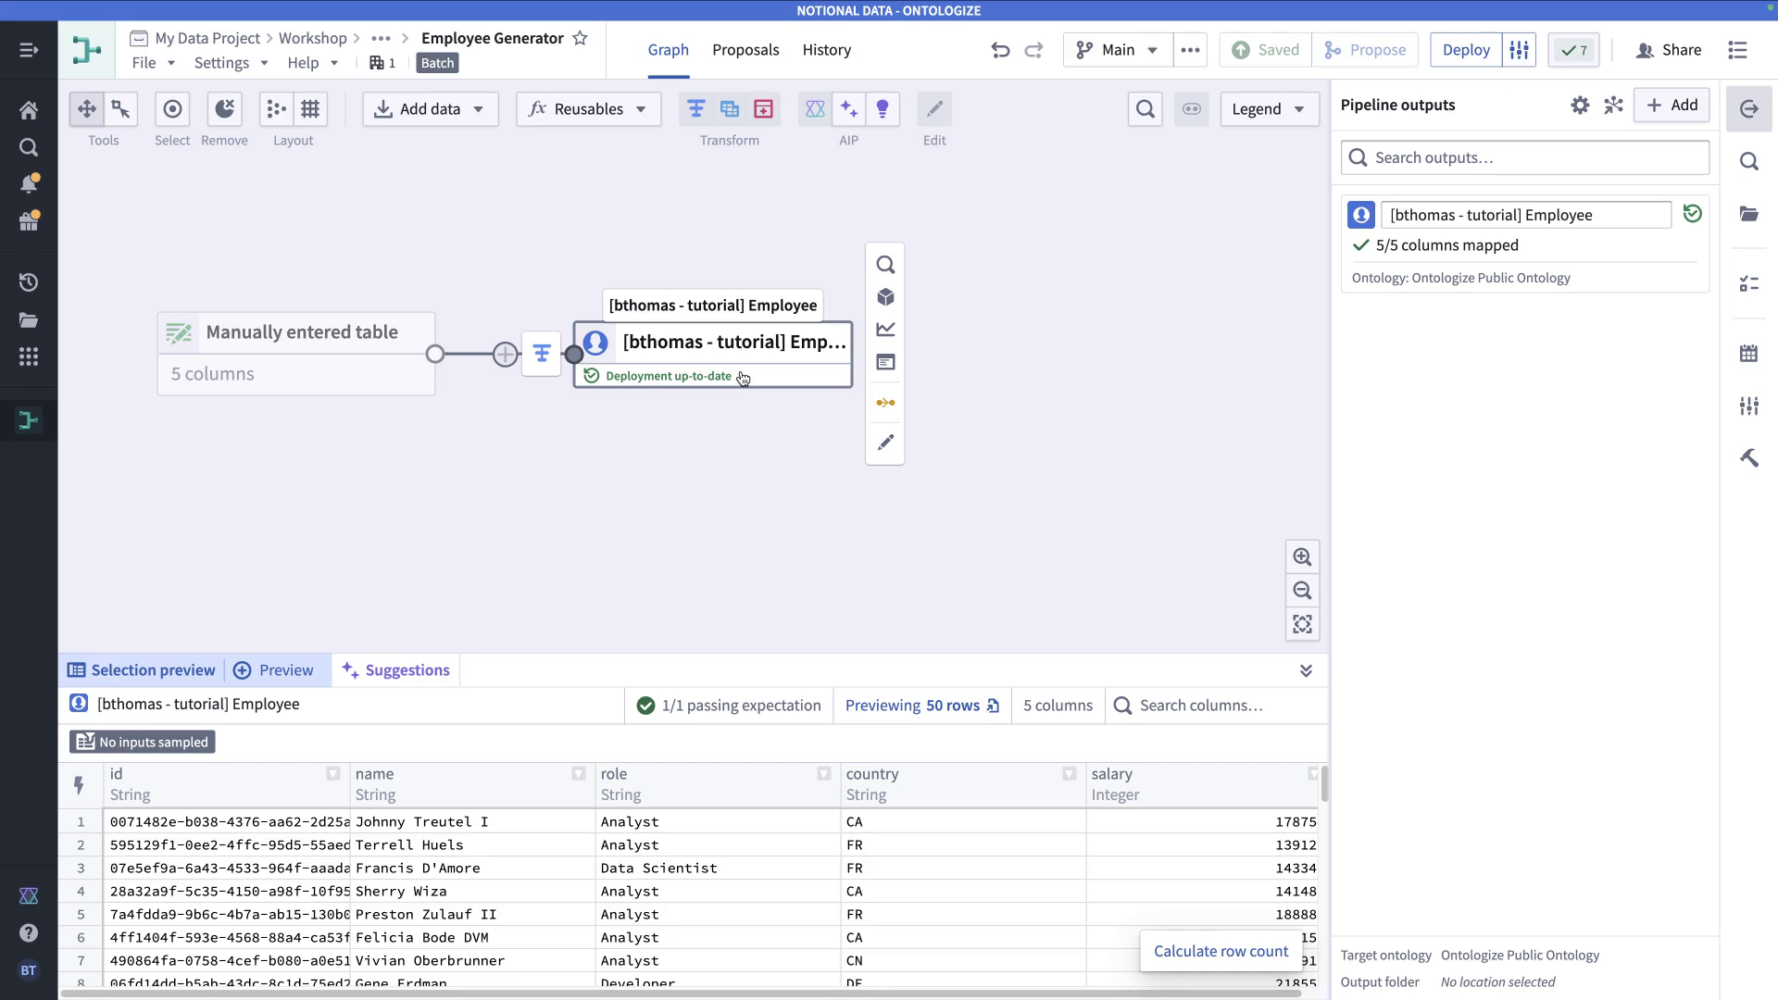
# - Open the deployed Employee object type from the pipeline graph in Ontology Manager
pyautogui.rightClick(799, 356)
pyautogui.press('Escape')
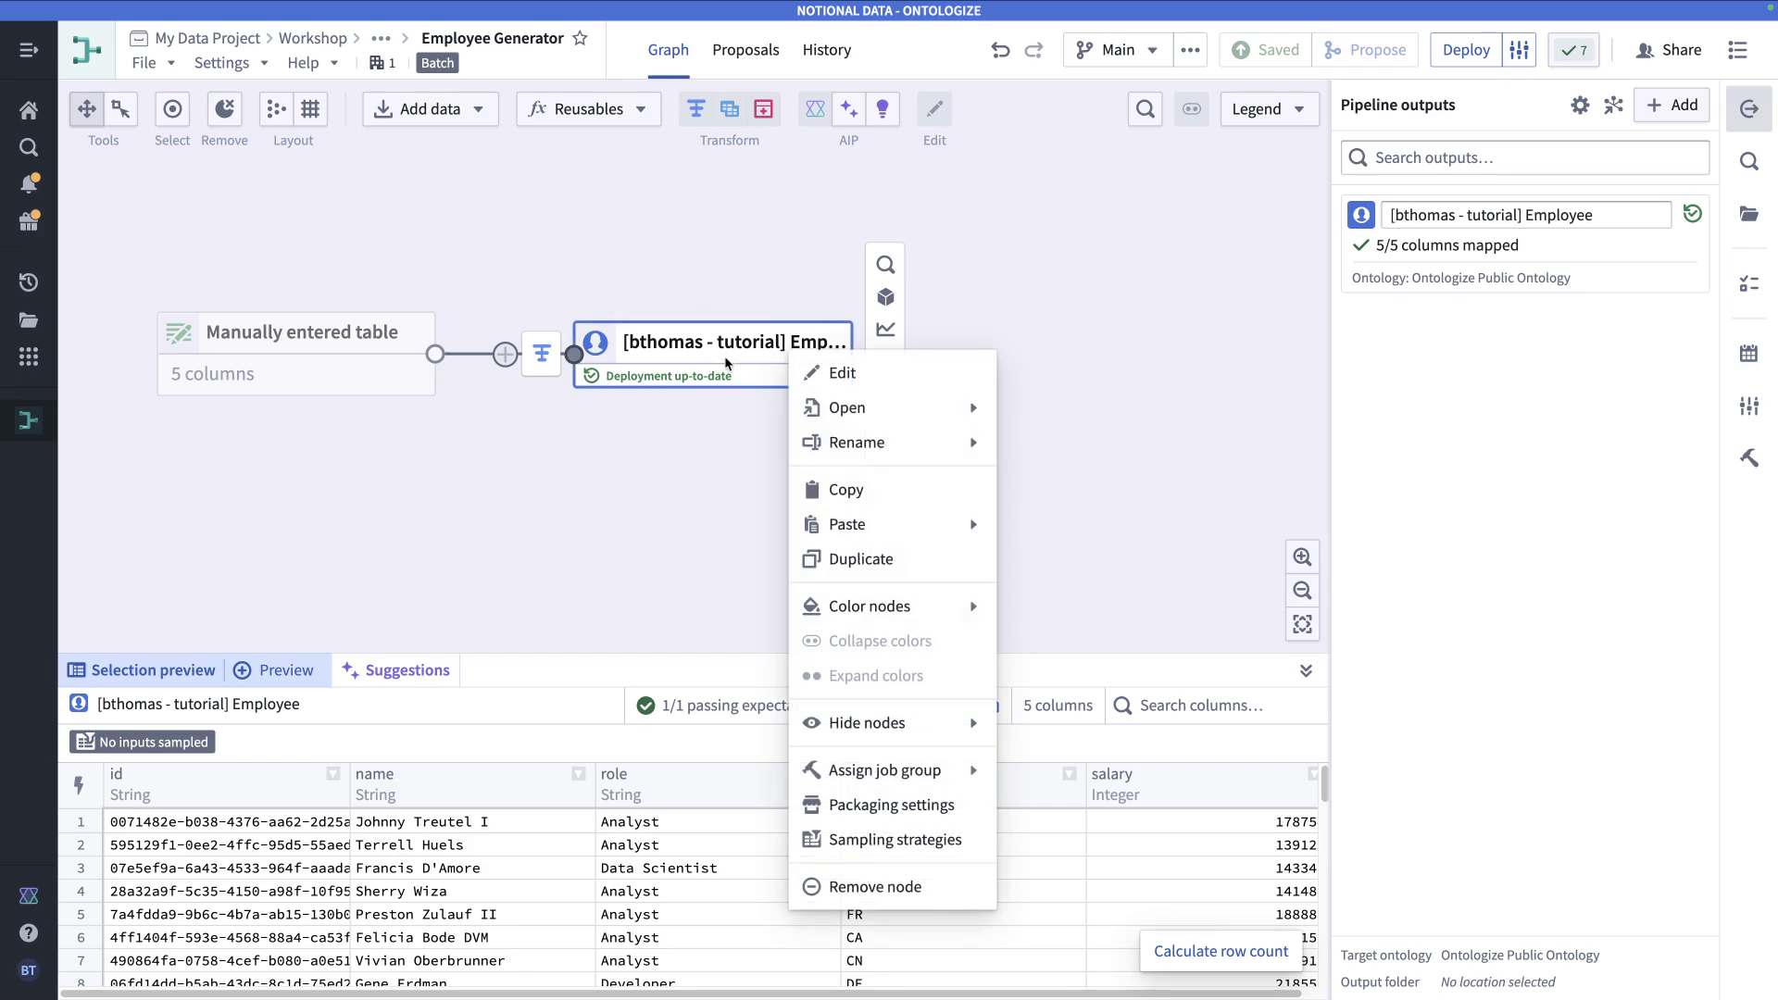
pyautogui.moveTo(889, 407)
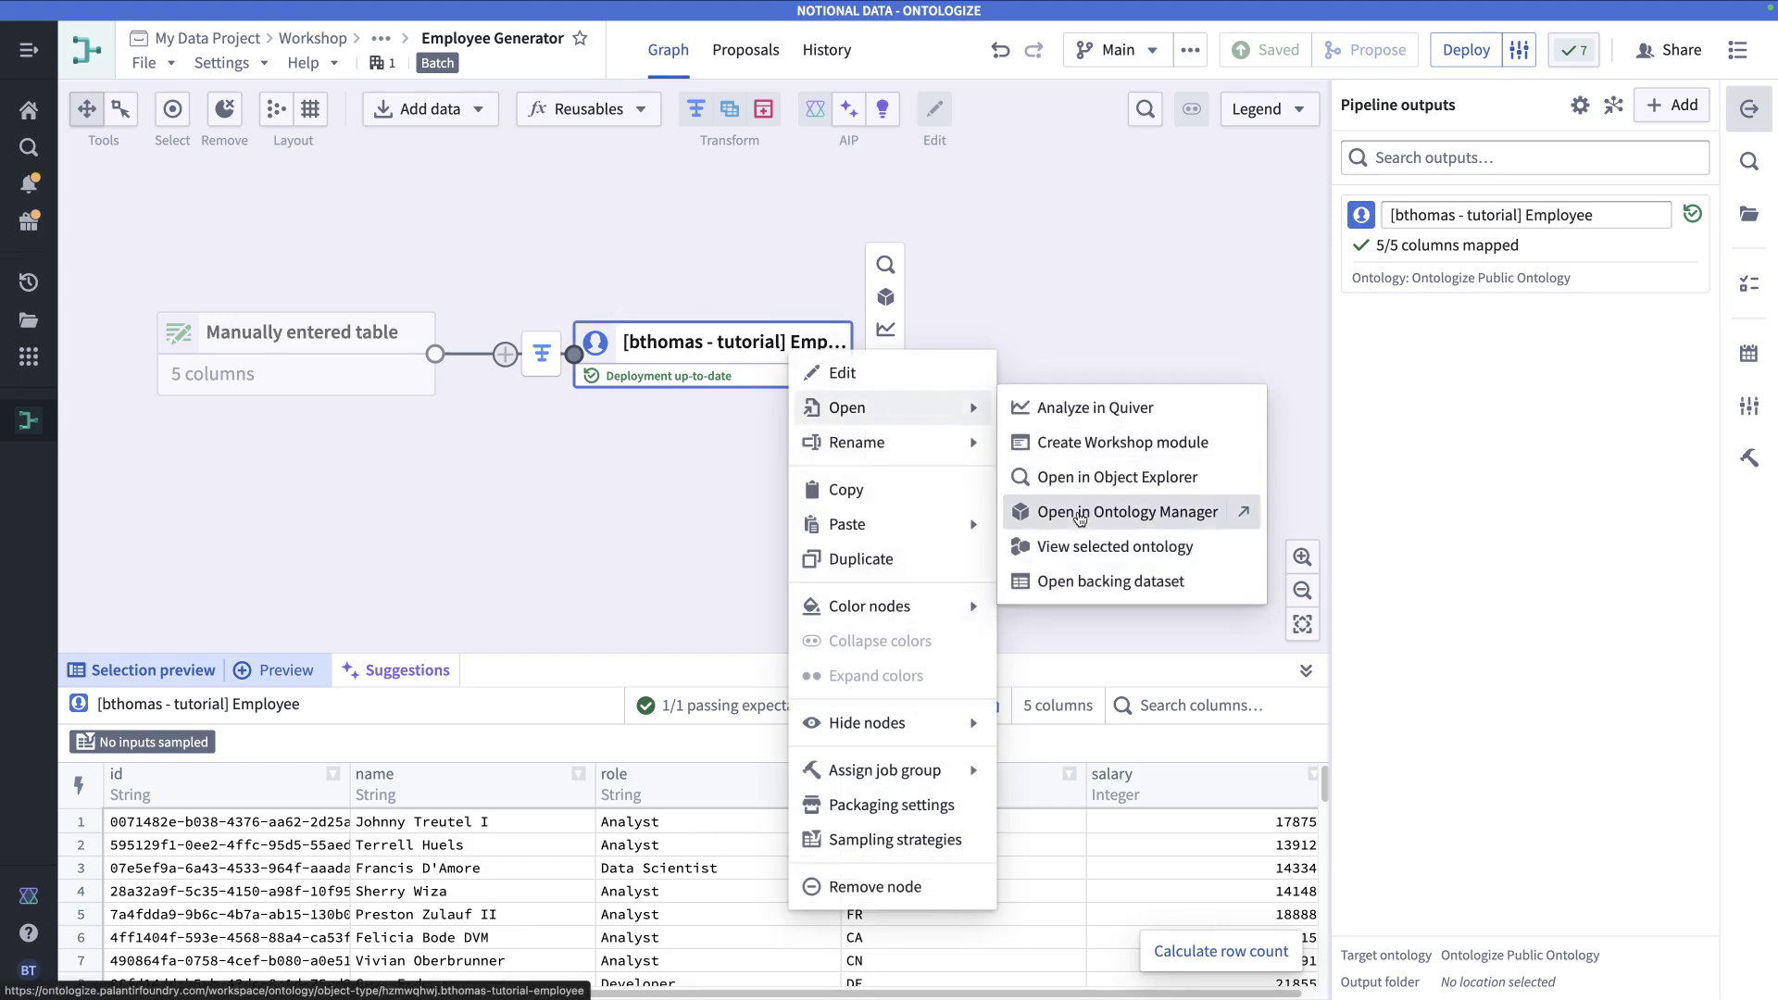
pyautogui.click(1079, 512)
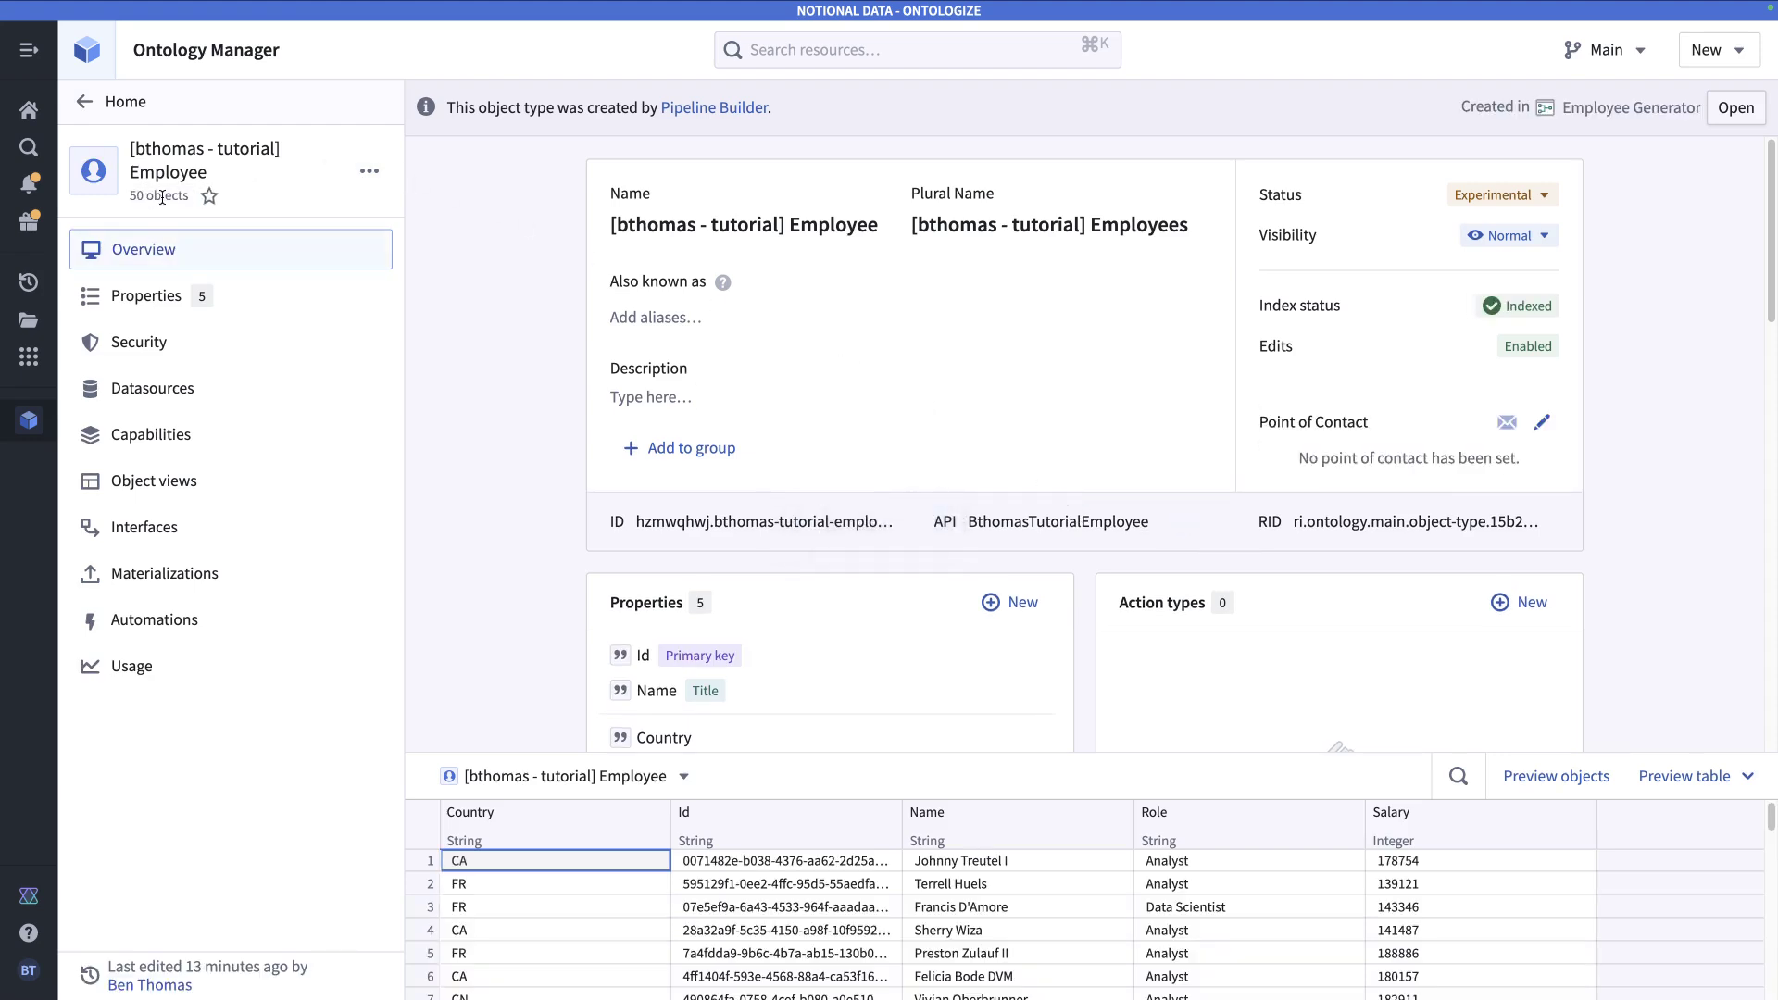
# - Review the Employee object type's object count and its datasource settings, including the backing datasource, edits and live pipeline
pyautogui.tripleClick(148, 197)
pyautogui.click(131, 199)
pyautogui.tripleClick(130, 196)
pyautogui.click(168, 196)
pyautogui.scroll(-10, 481, 253)
pyautogui.click(232, 389)
pyautogui.scroll(-5, 487, 366)
pyautogui.scroll(-10, 487, 366)
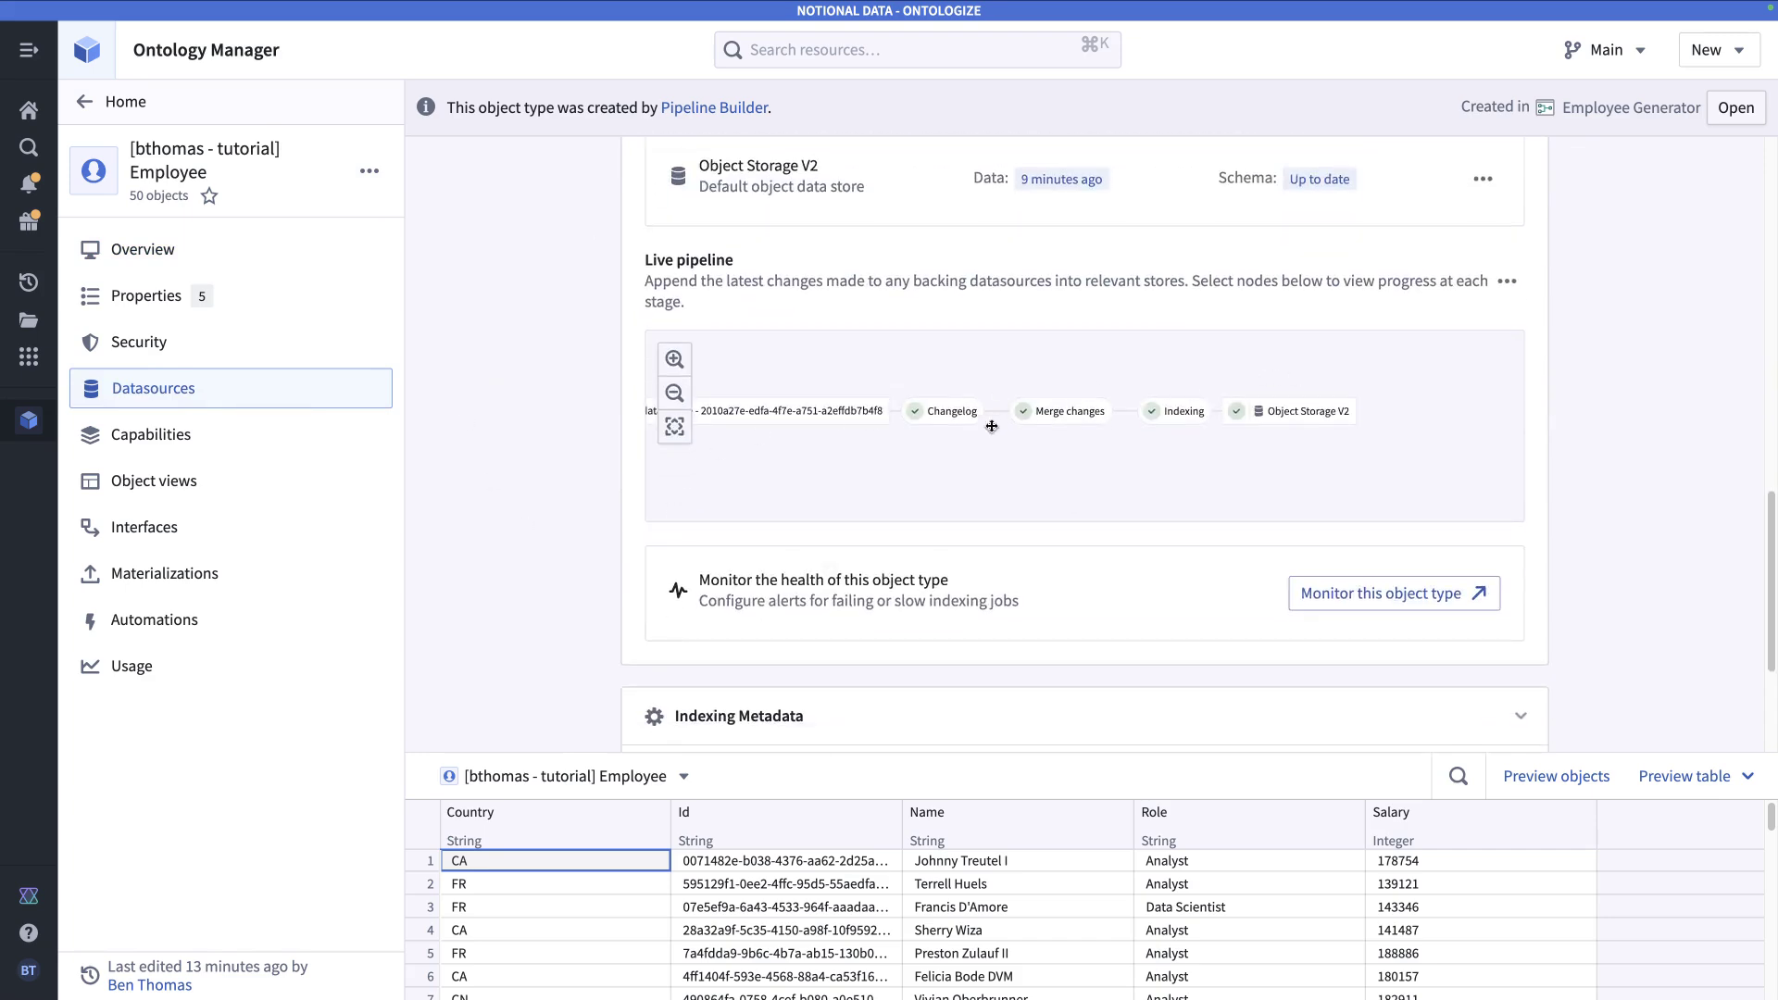
pyautogui.scroll(5, 1050, 431)
pyautogui.scroll(5, 523, 375)
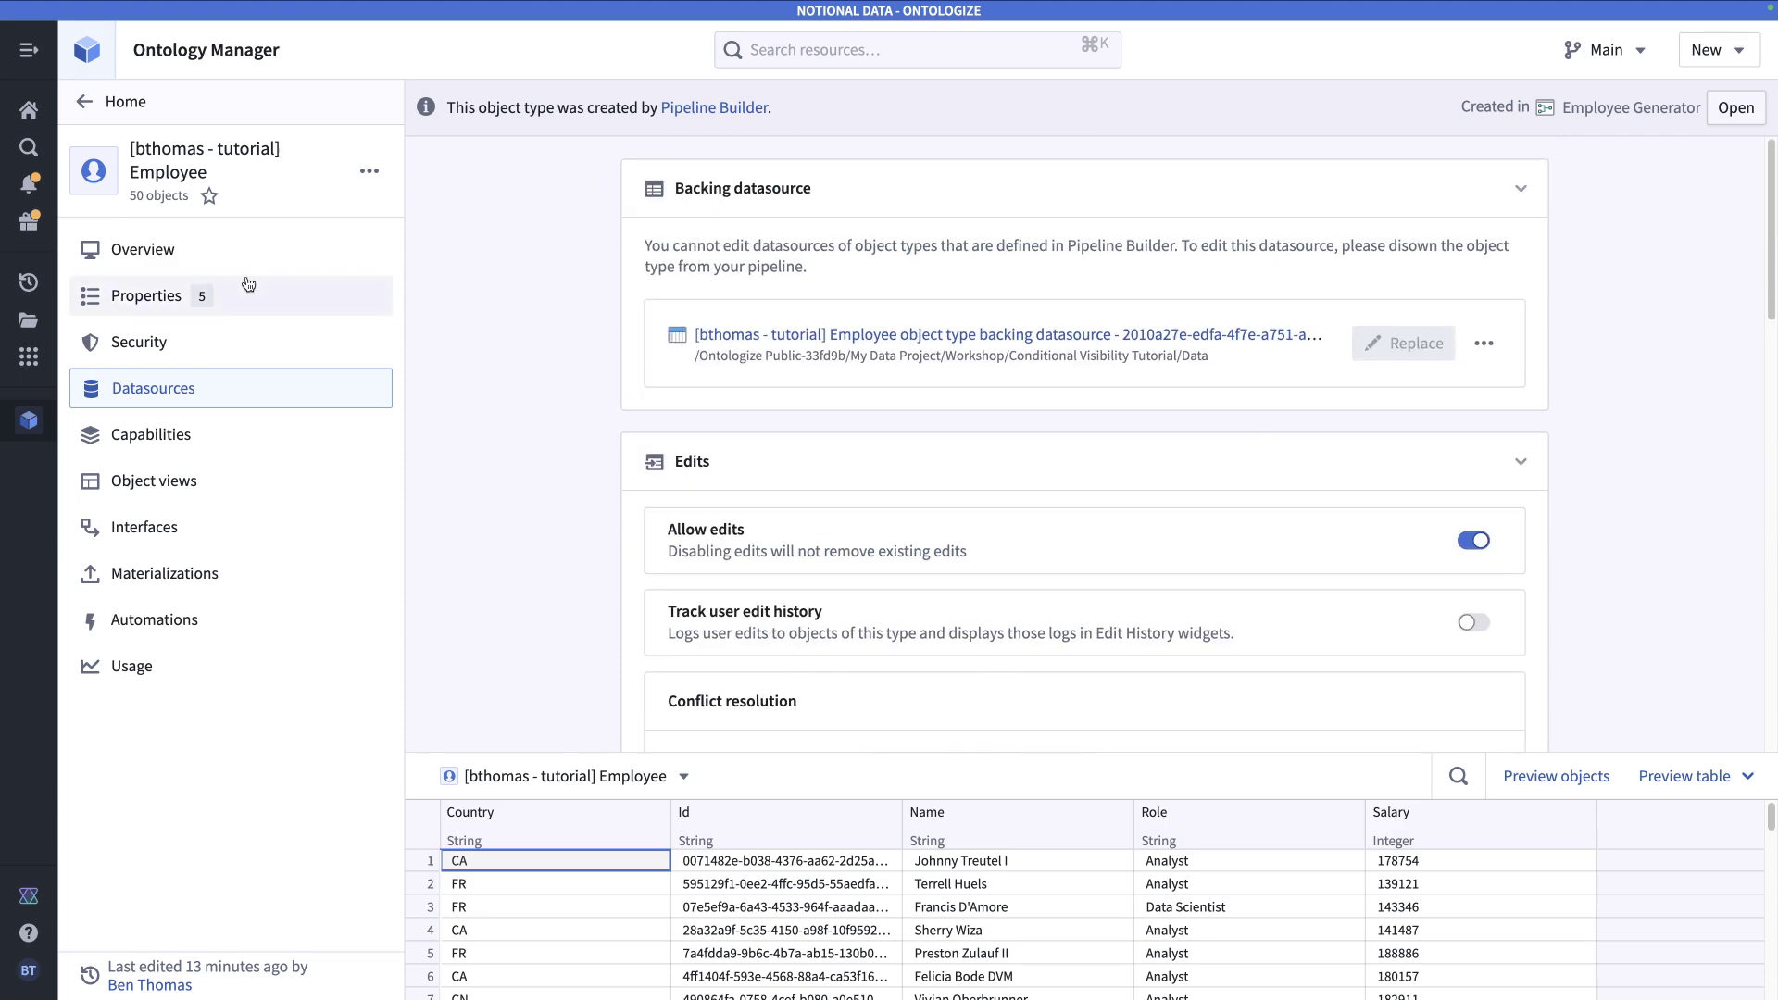
# - Review the Employee object type's properties and the action types section of its overview
pyautogui.click(223, 253)
pyautogui.click(217, 297)
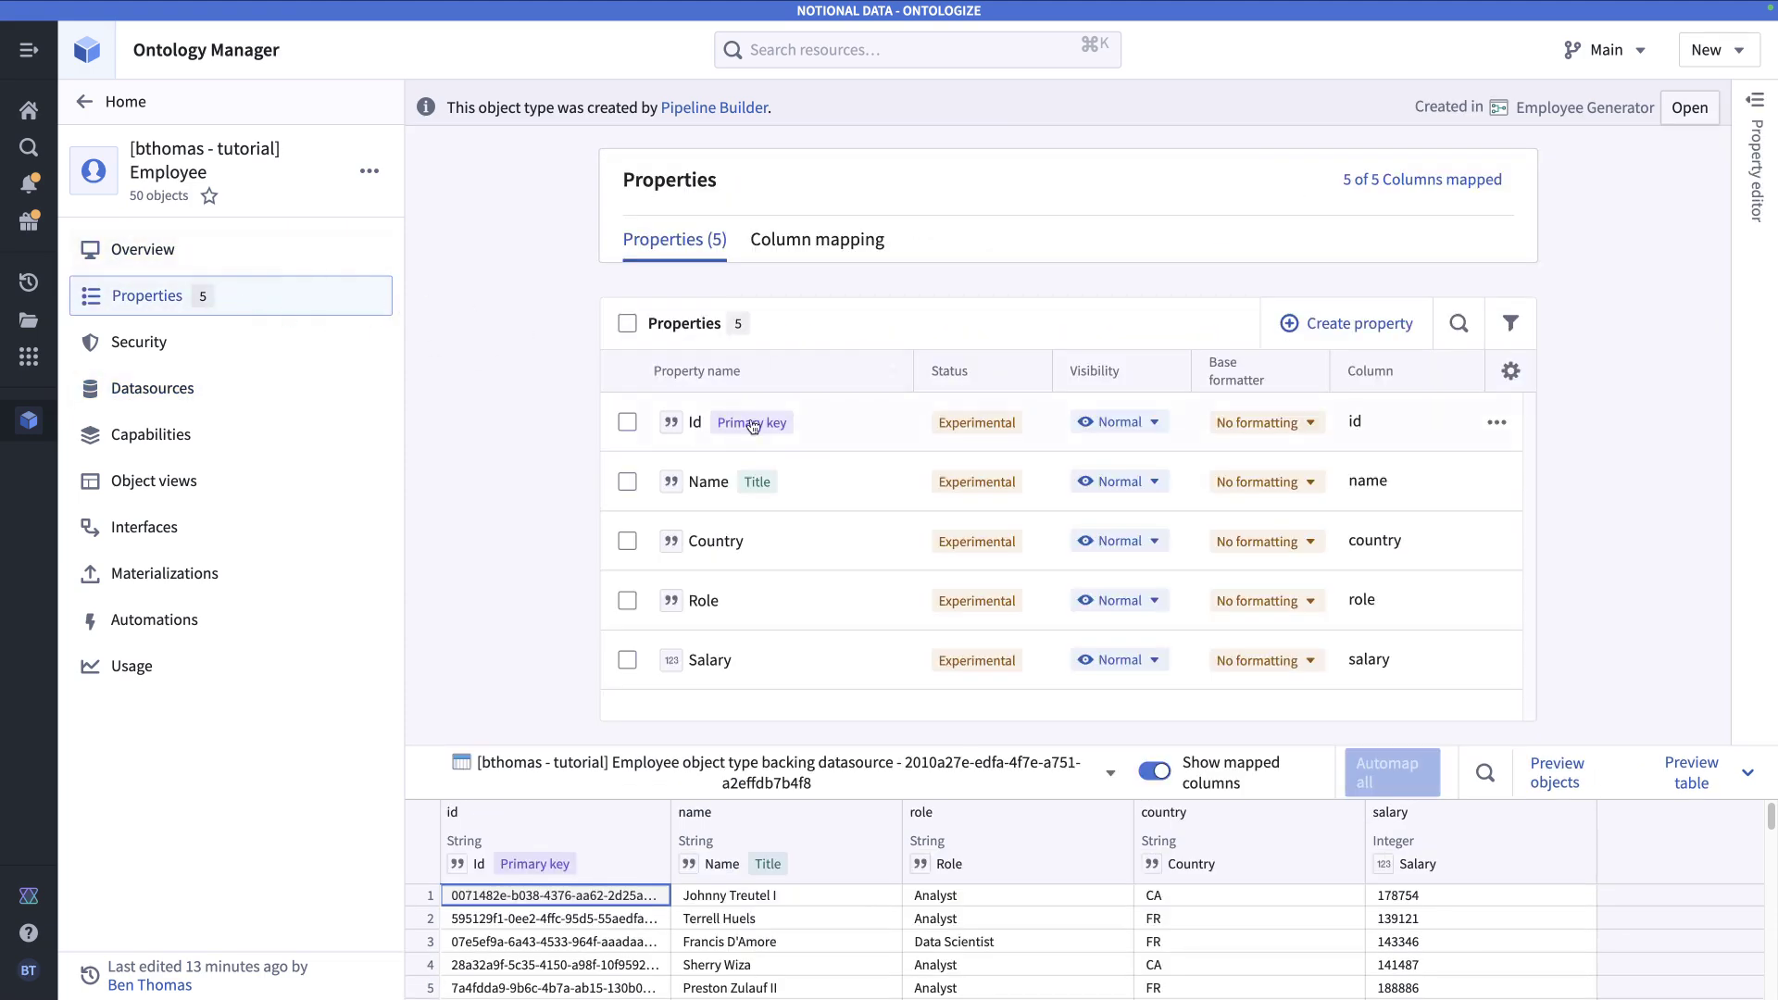
pyautogui.click(179, 252)
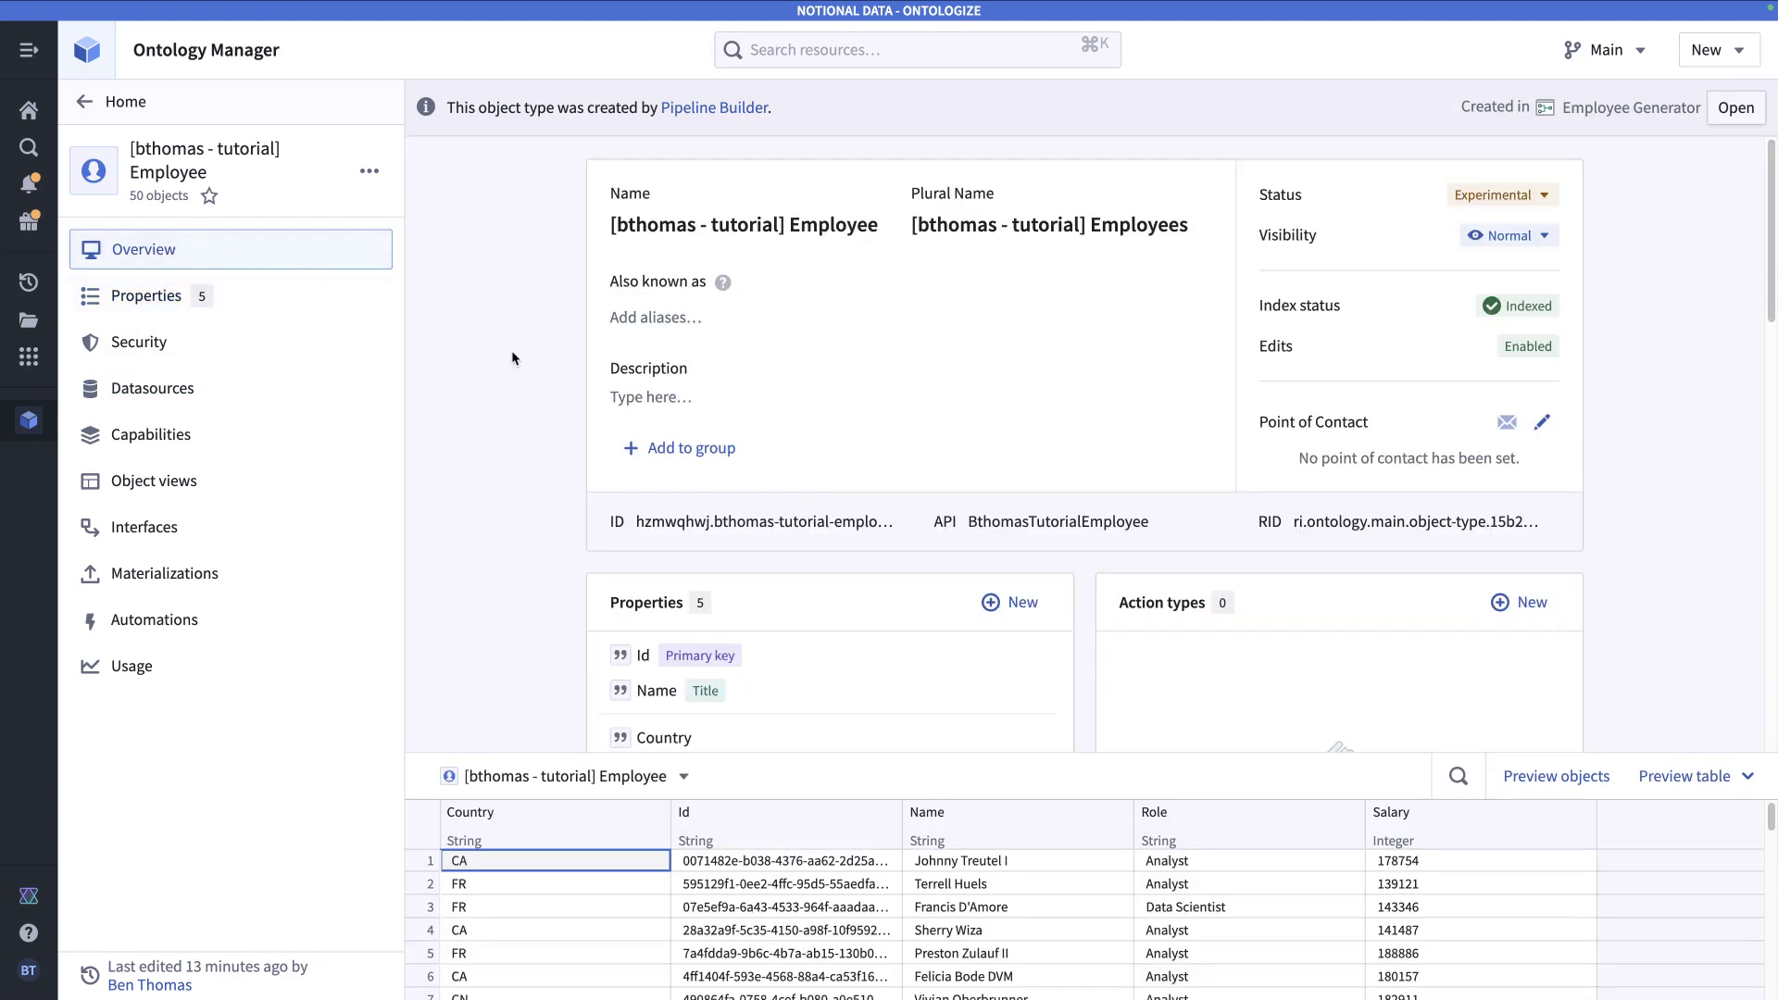
pyautogui.scroll(-3, 511, 349)
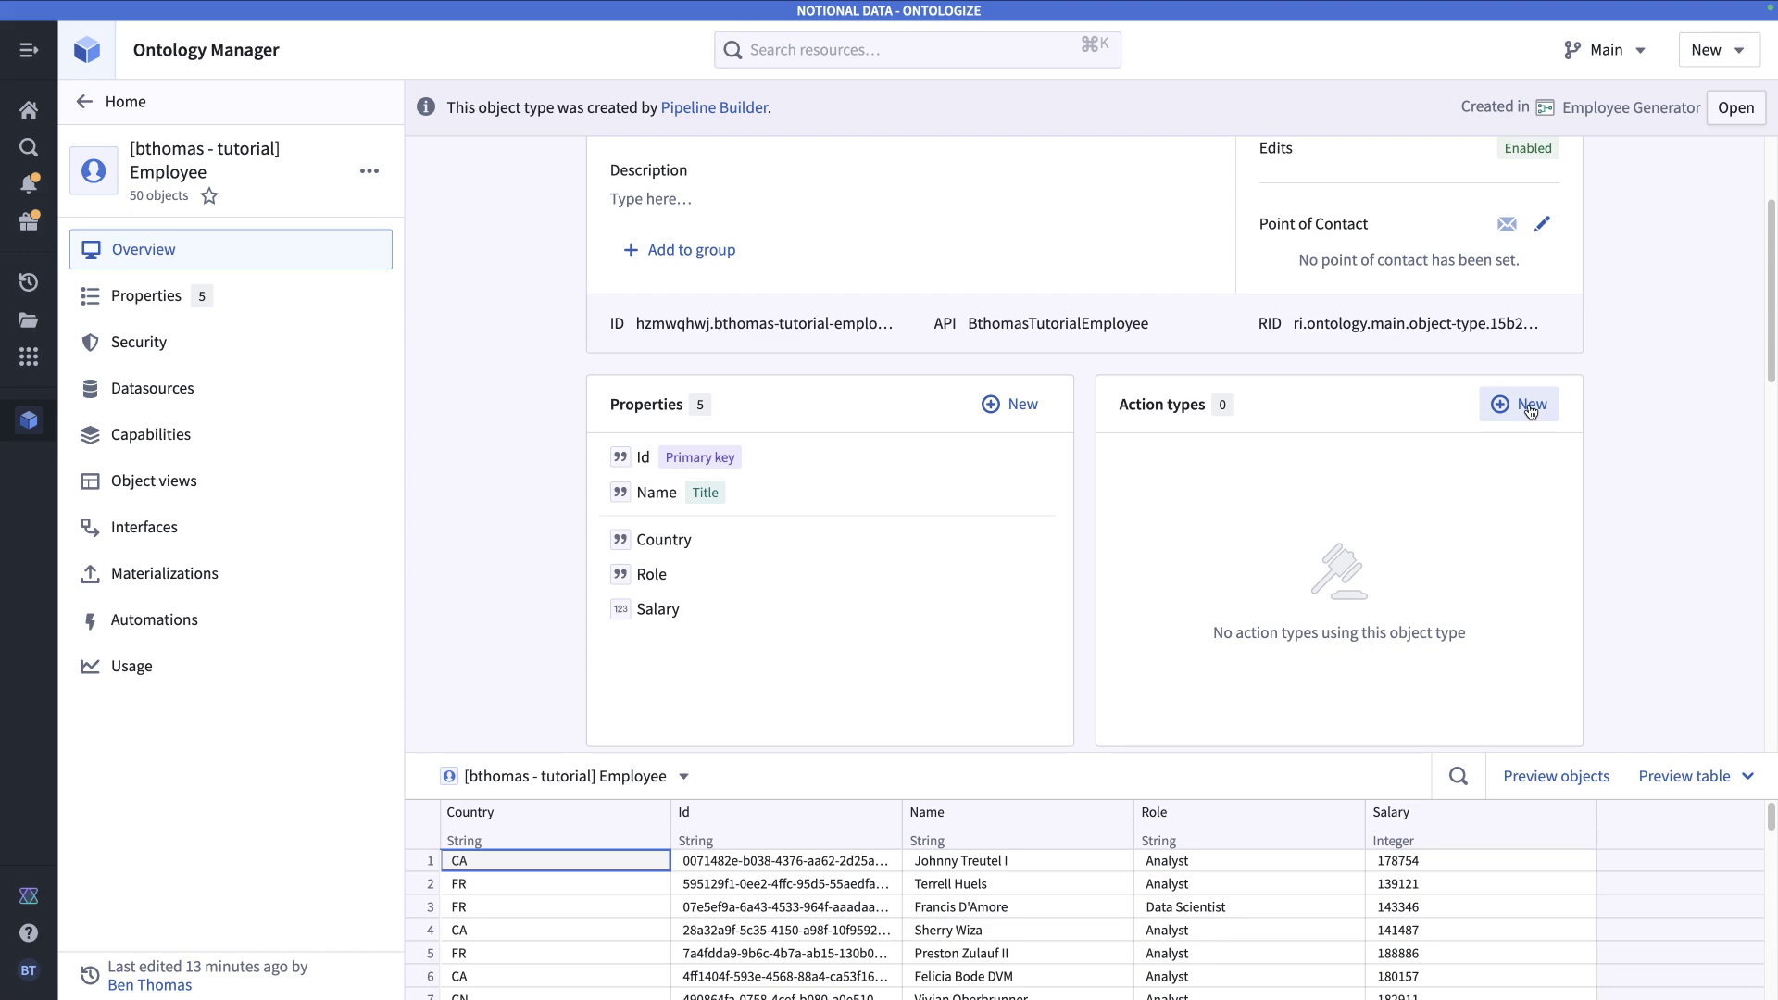
# - Open the platform settings and examine the list of user groups, including Example Admin Group
pyautogui.click(25, 974)
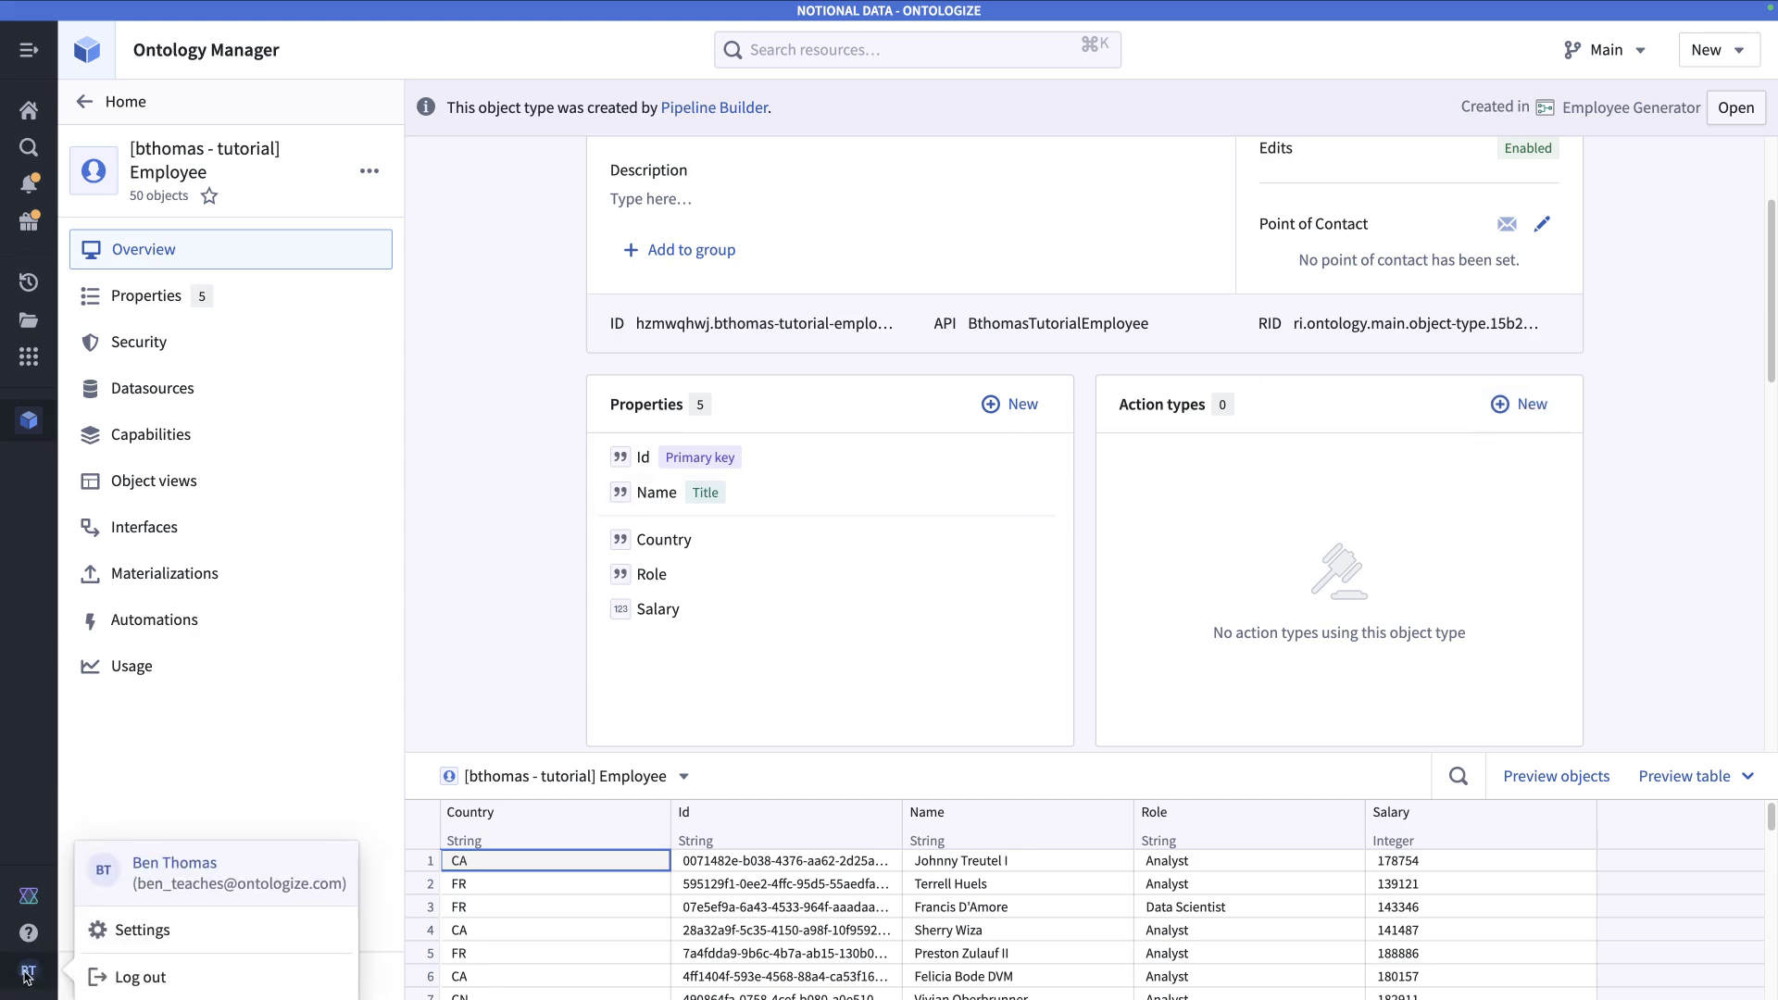
pyautogui.click(143, 930)
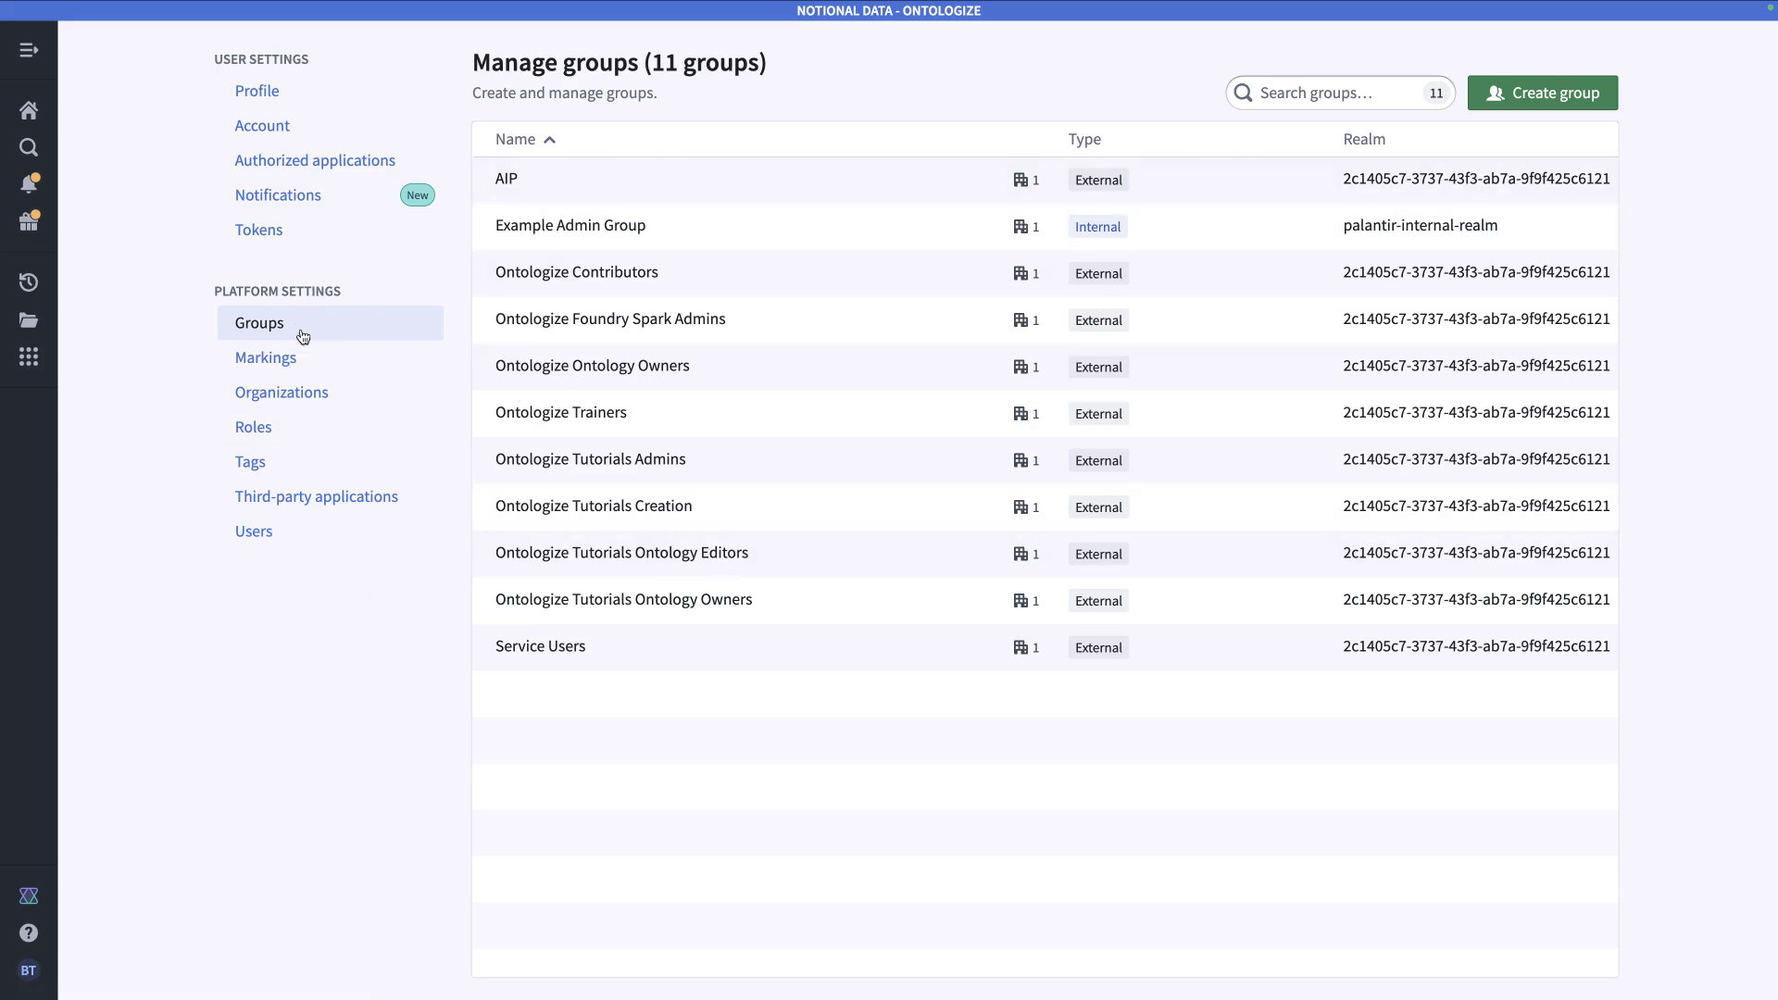
pyautogui.click(514, 235)
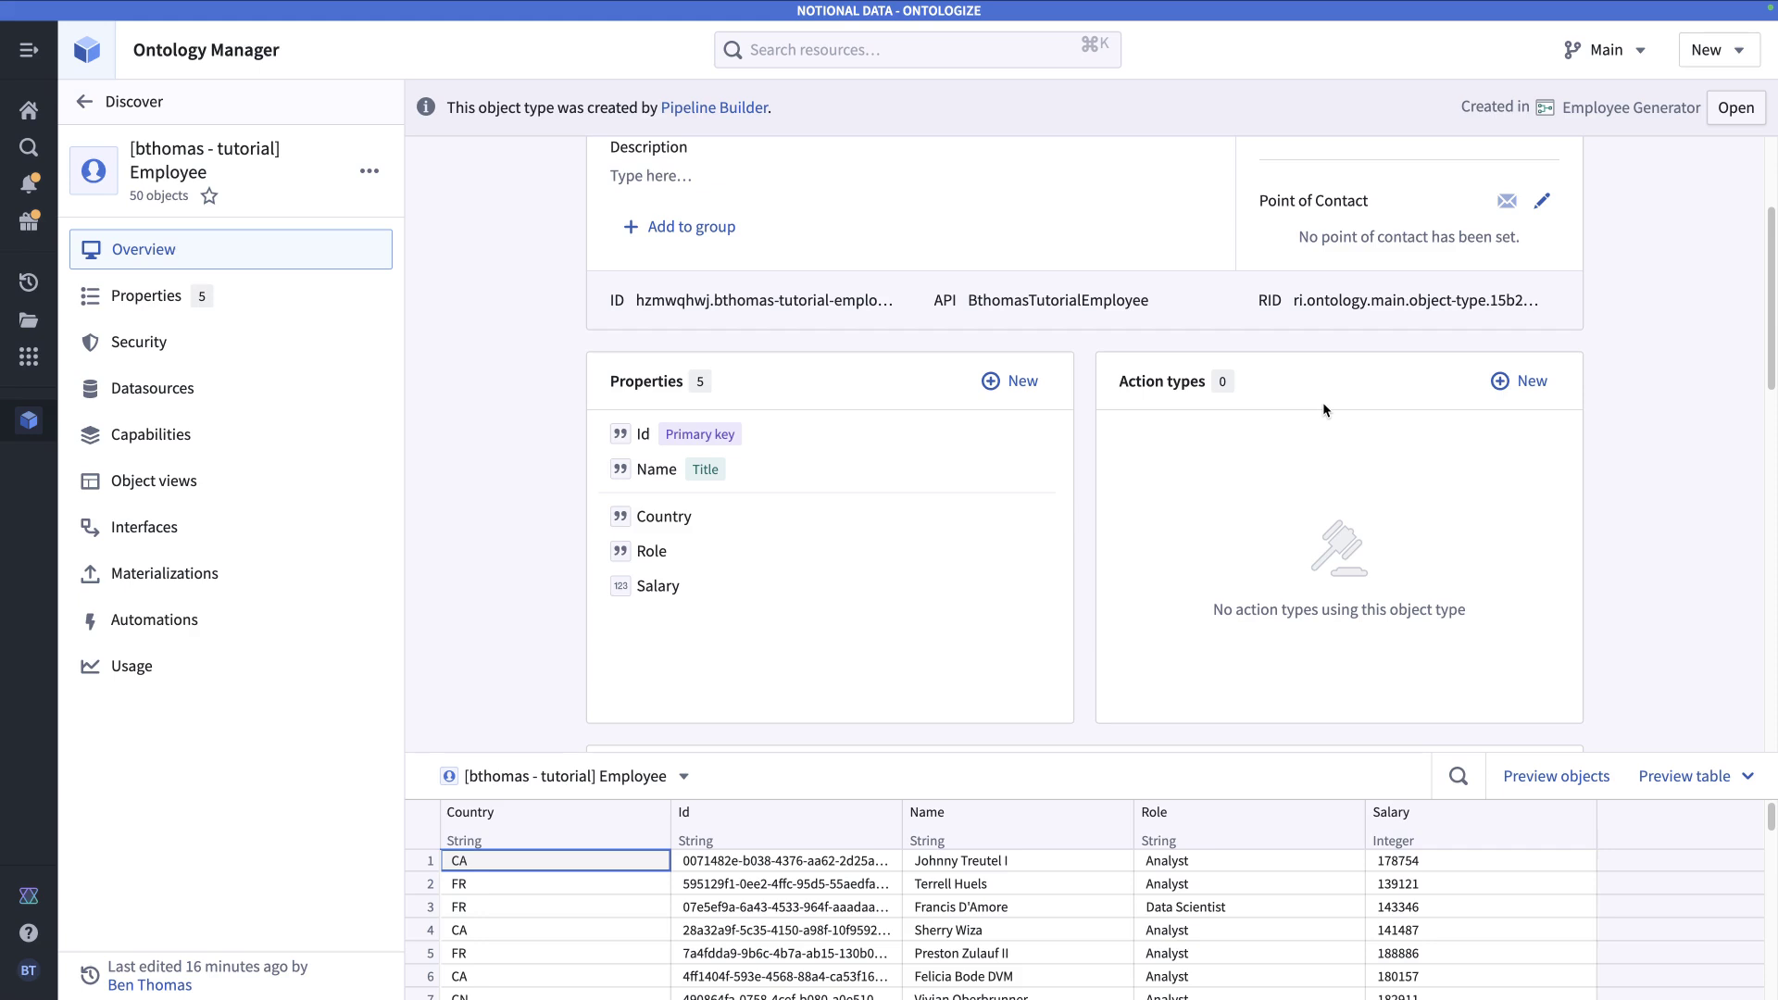
# - Start a new action type that modifies Employee objects and map its Country and Name properties as parameters
pyautogui.click(1526, 384)
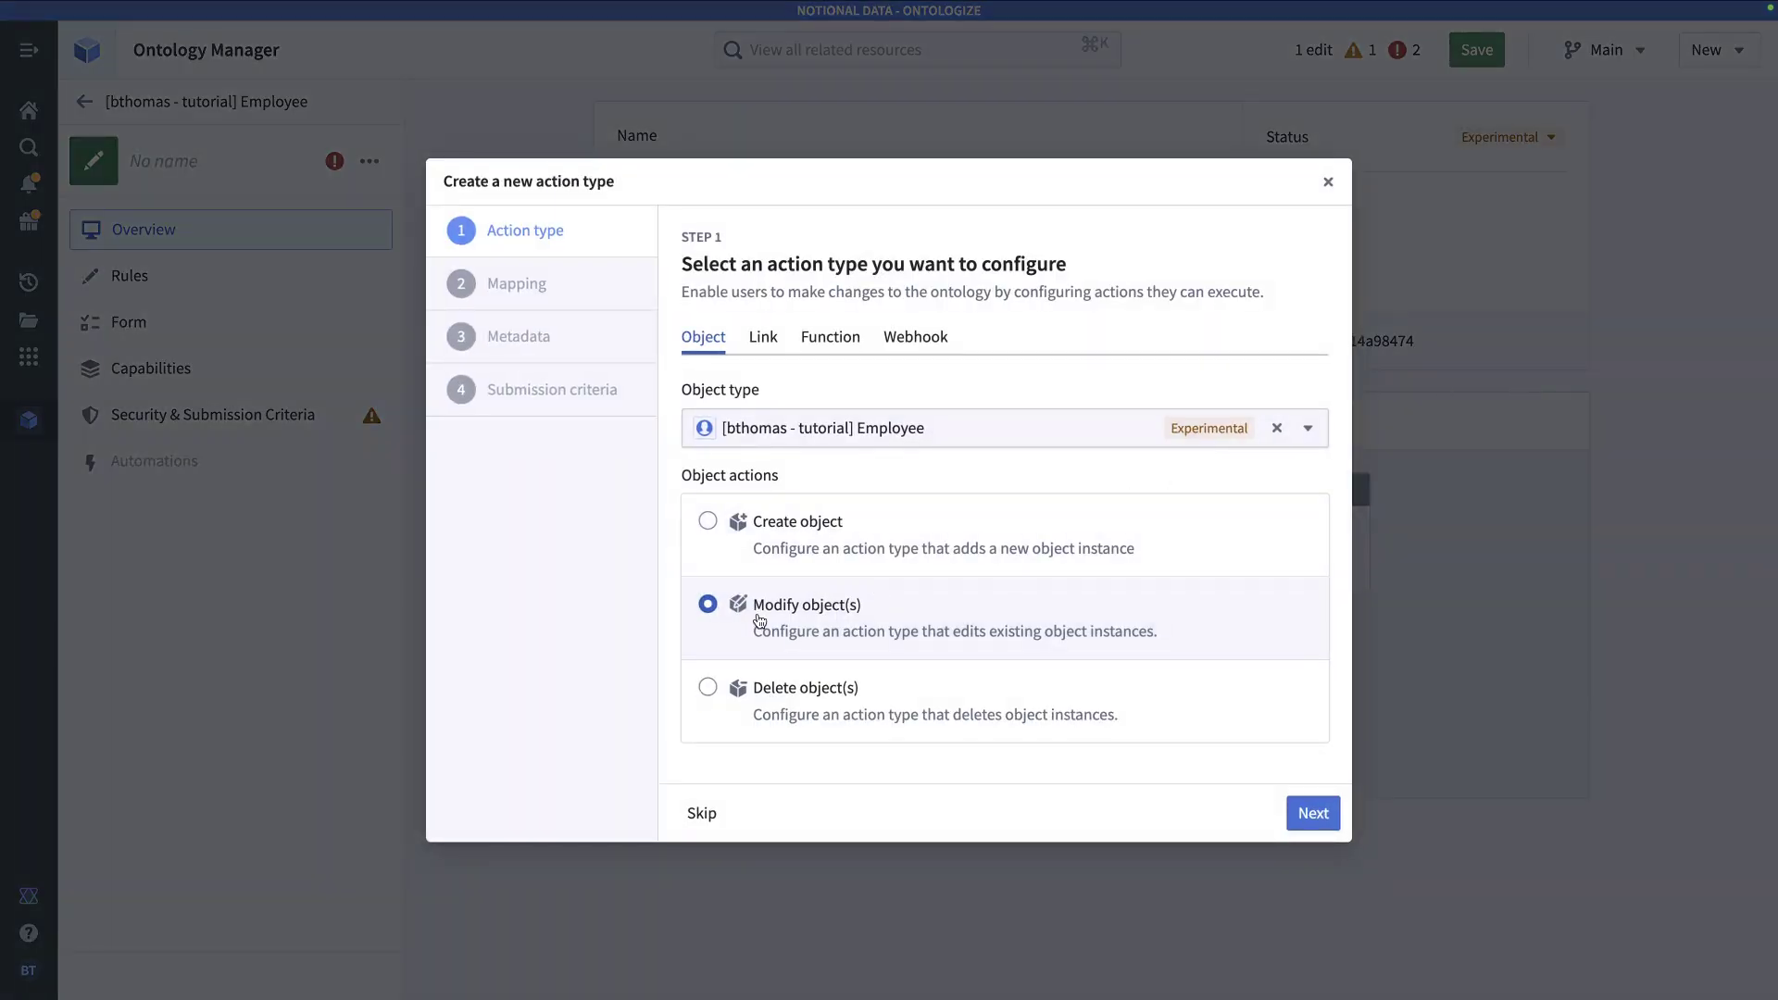
pyautogui.click(1313, 813)
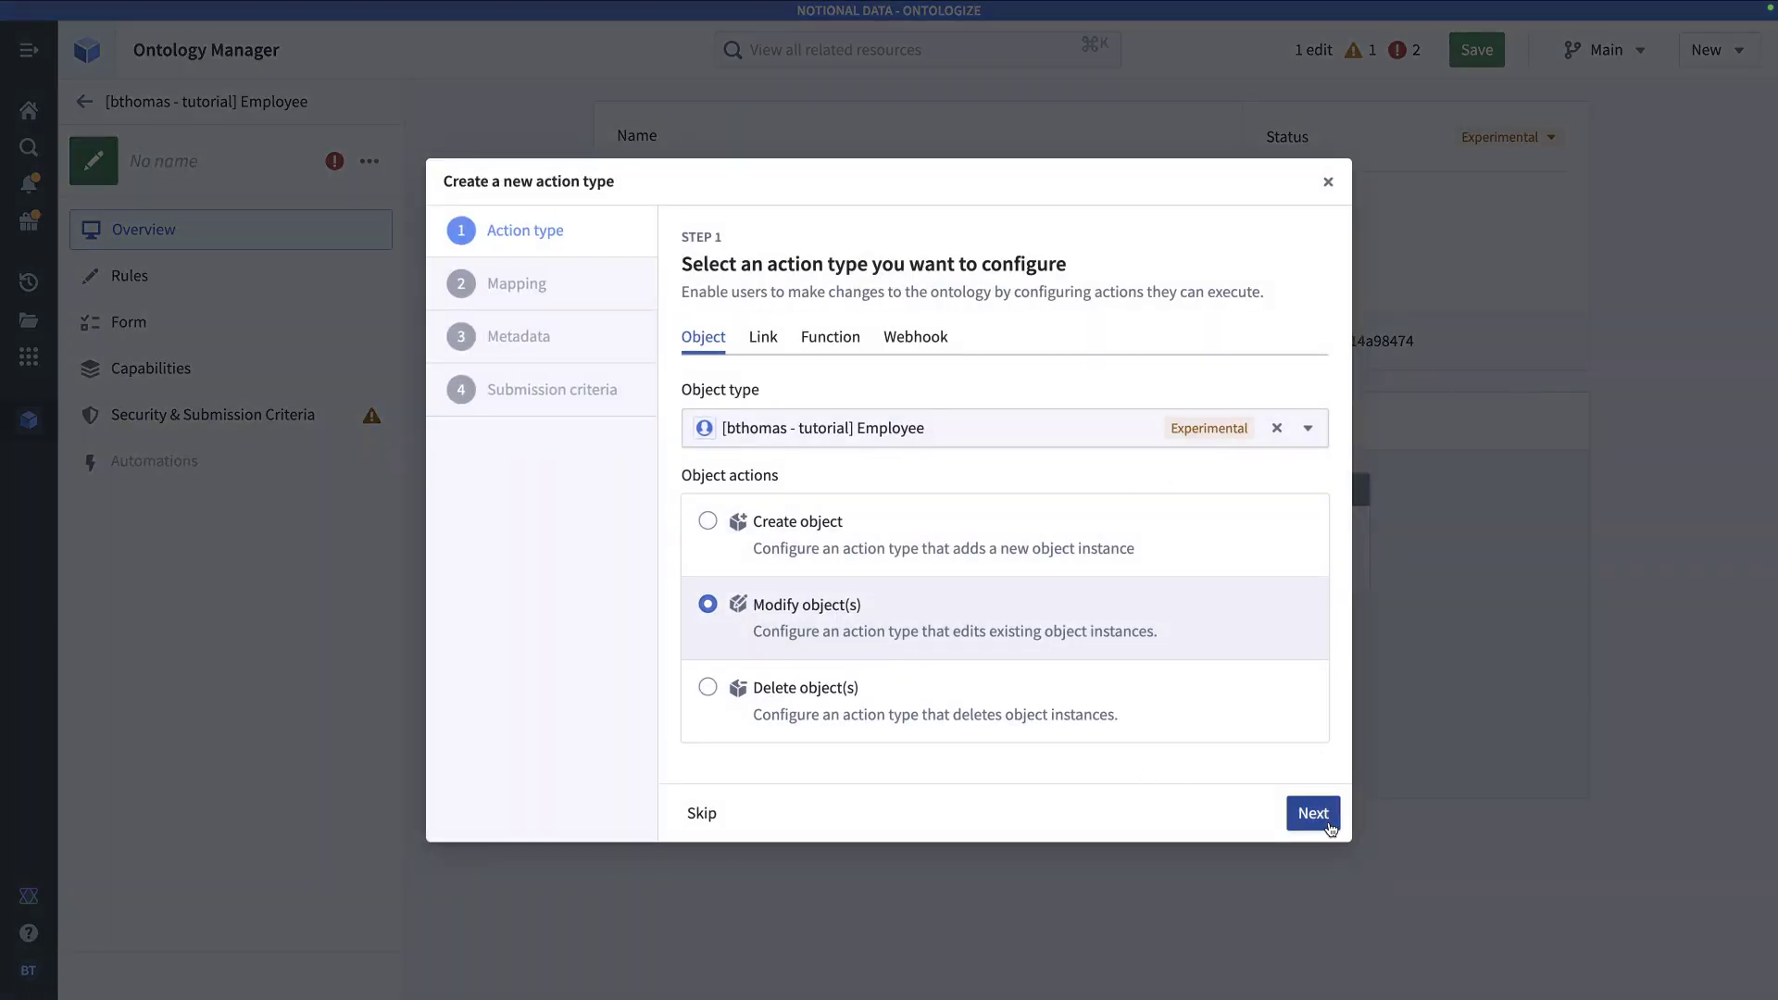
pyautogui.click(765, 441)
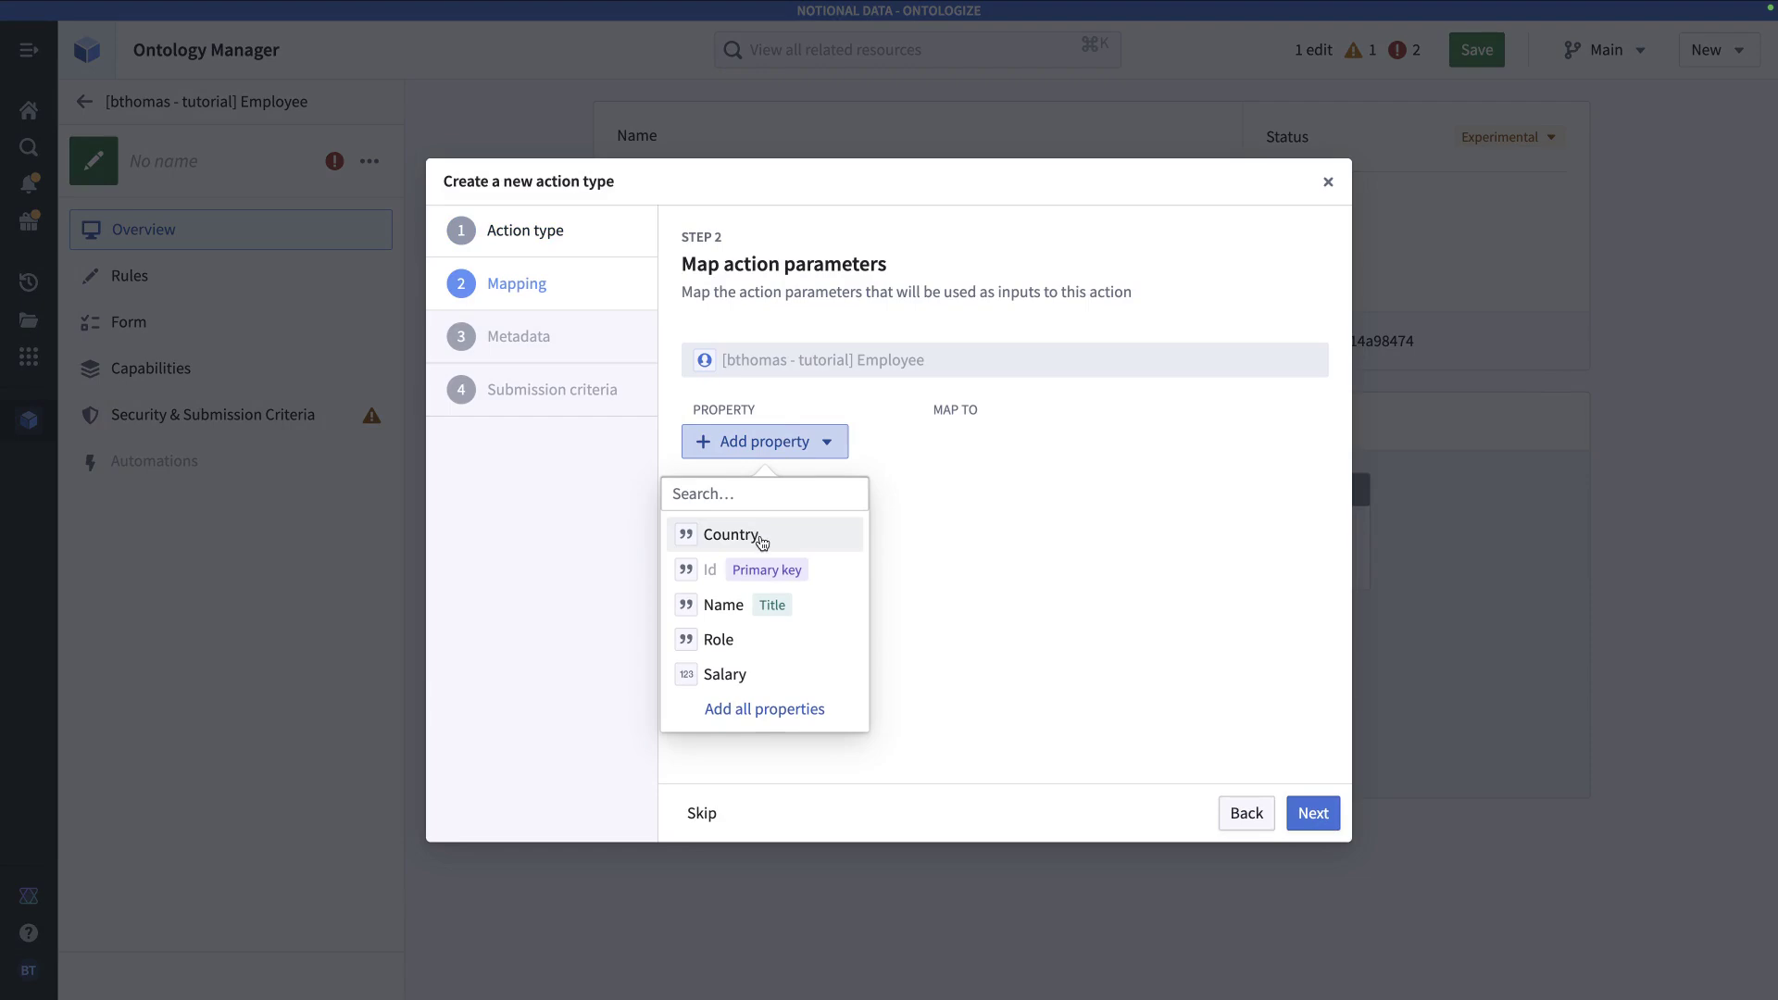
pyautogui.click(760, 535)
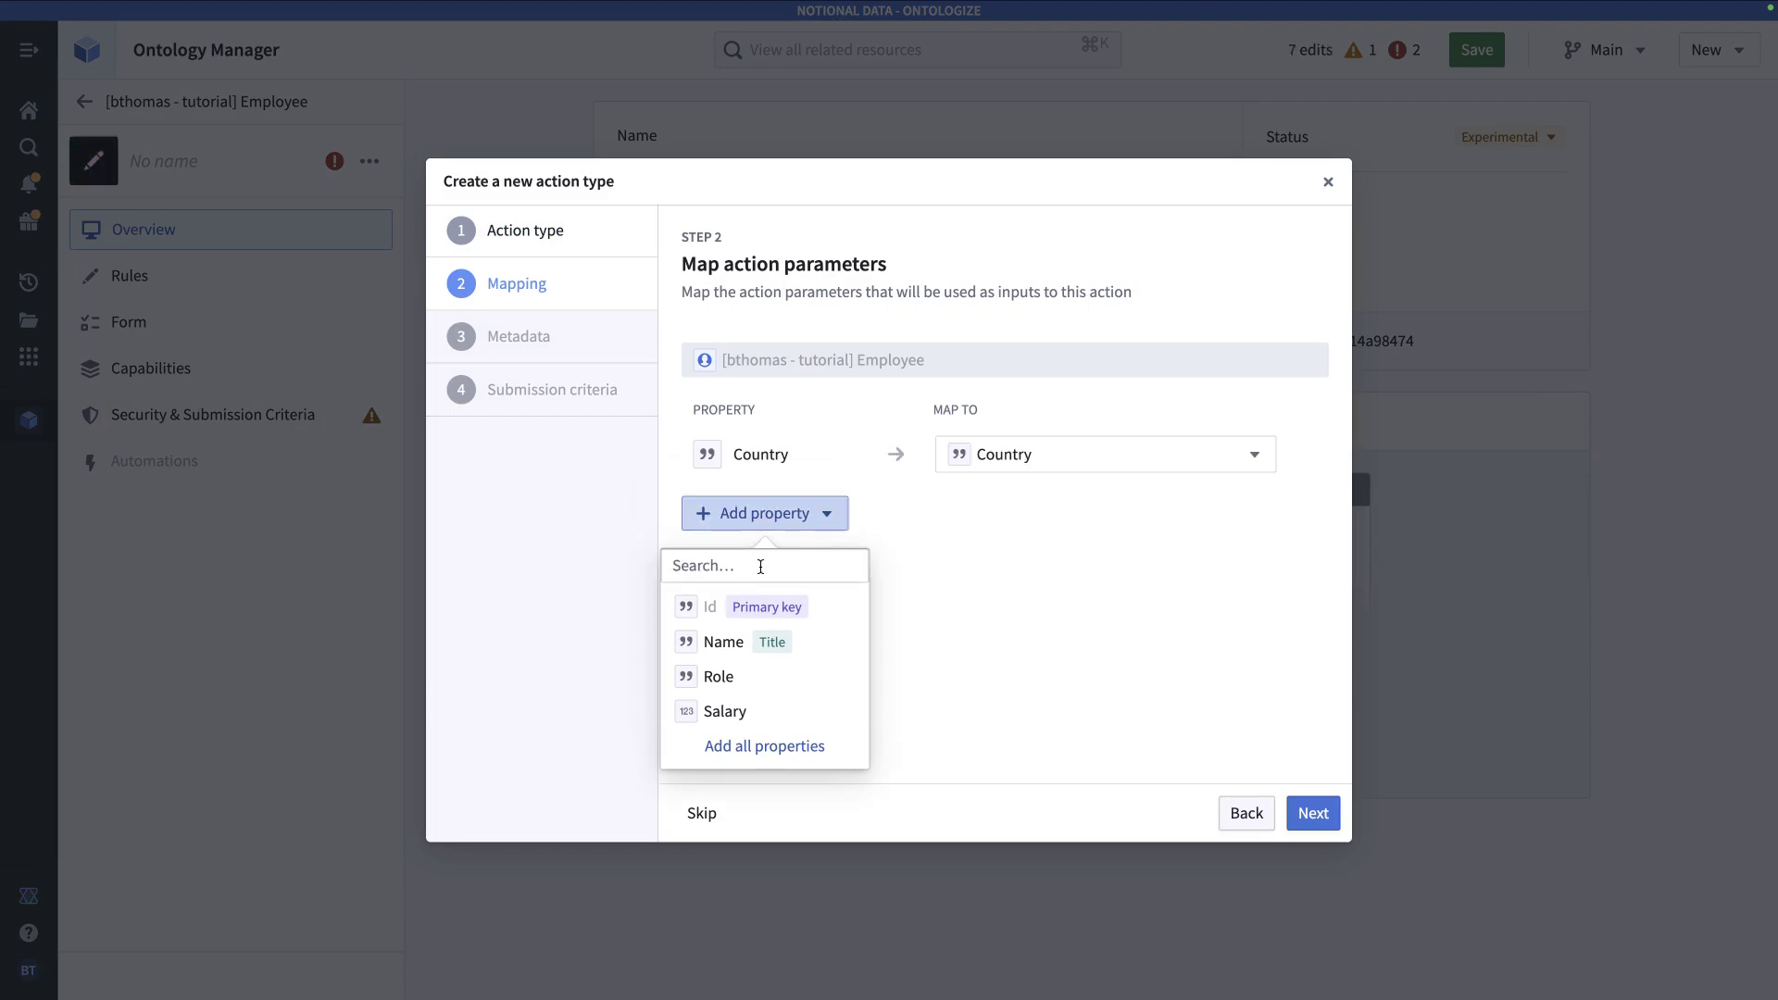
pyautogui.click(752, 657)
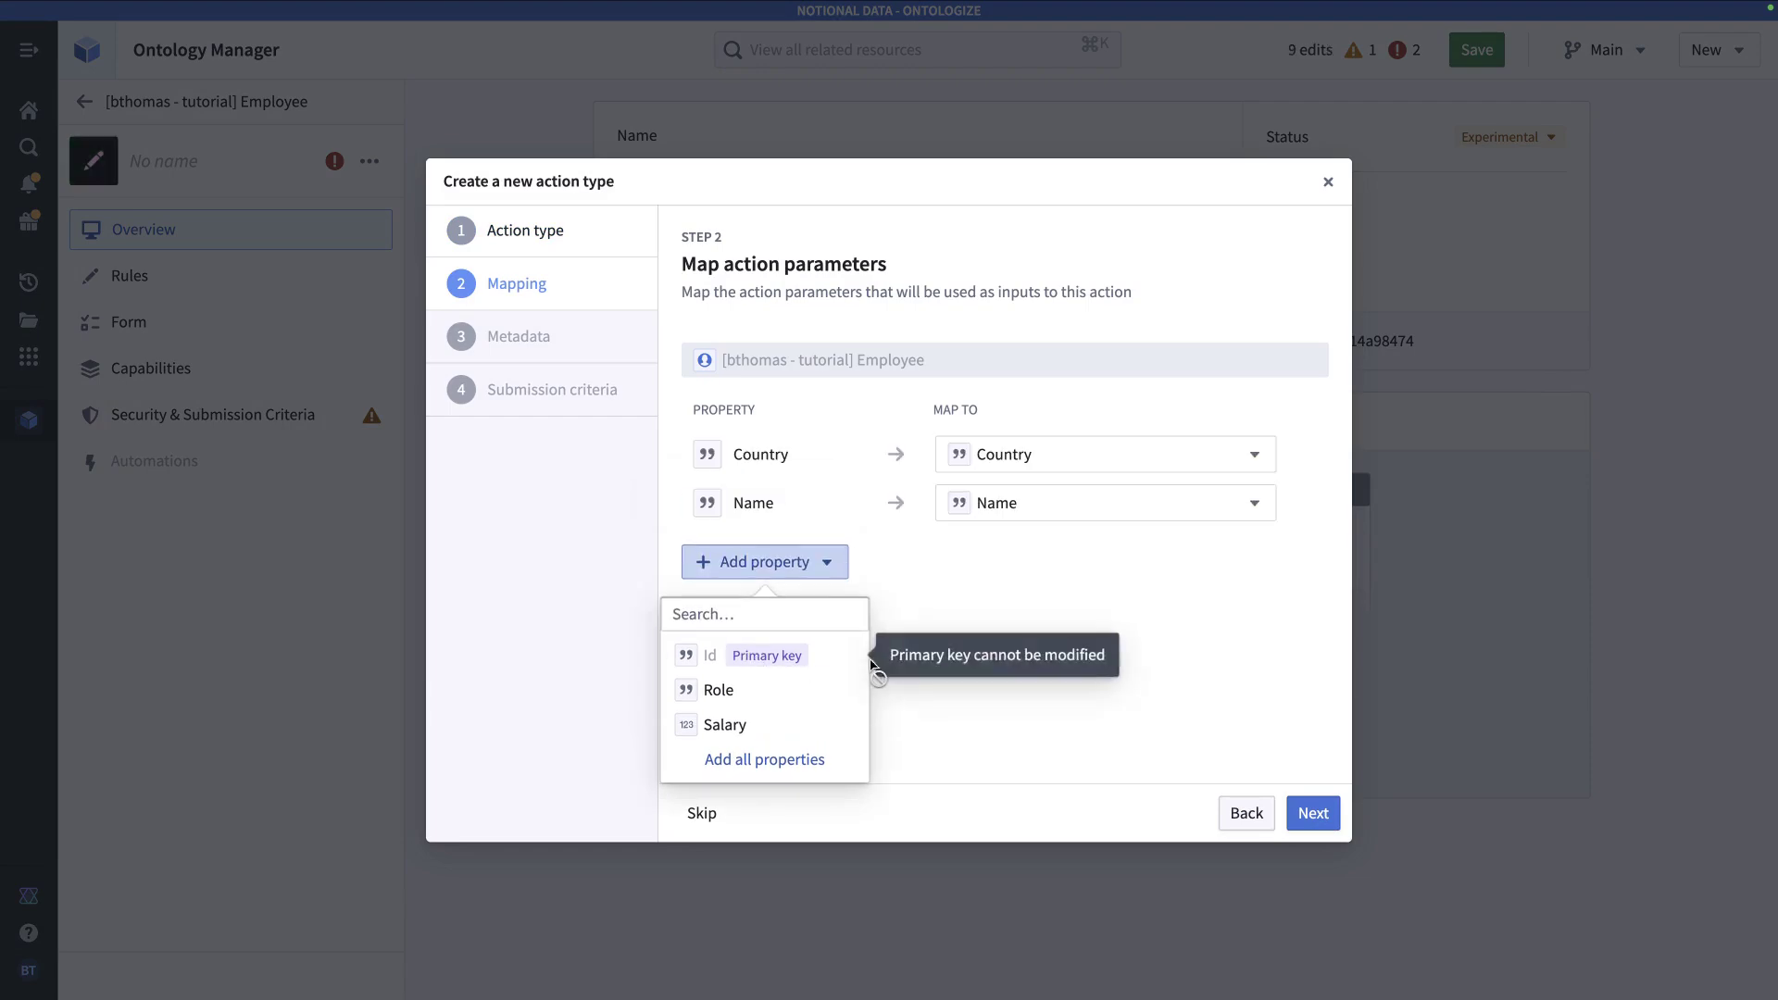
pyautogui.click(1314, 813)
pyautogui.click(1313, 813)
# - Name the action type "Edit employee record", prefixed by the username and "tutorial" in square brackets, with the description "for training purposes"
pyautogui.click(927, 374)
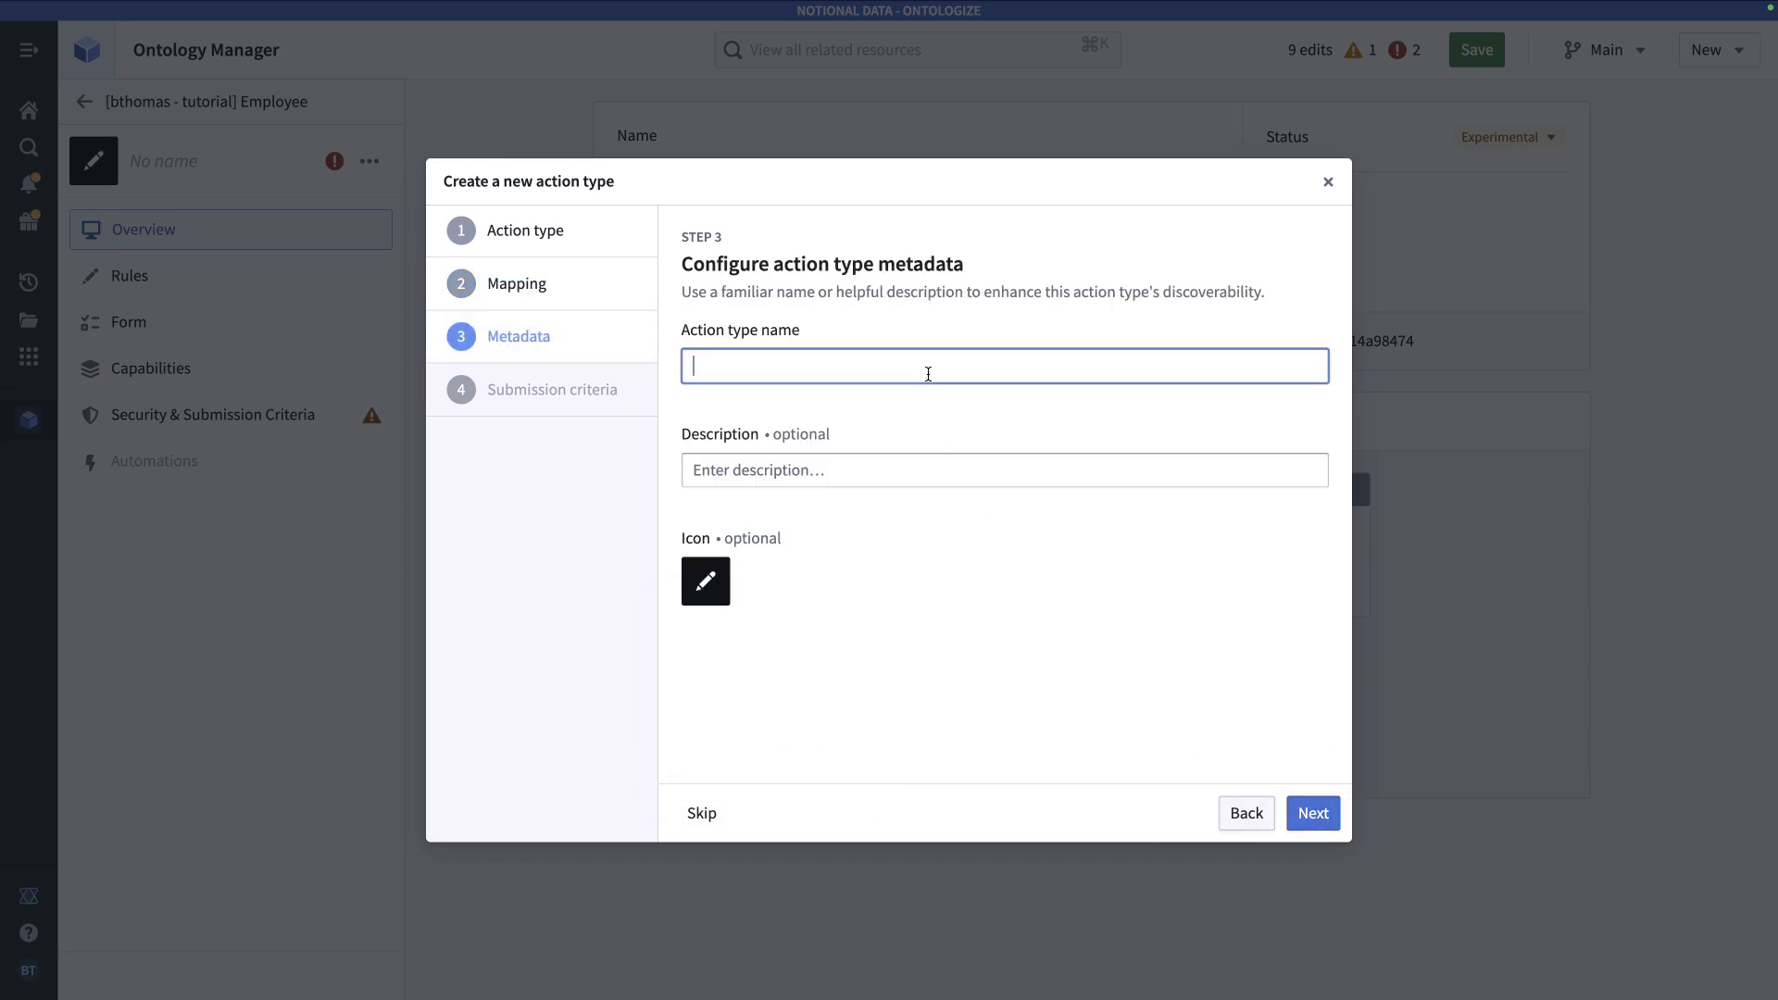
pyautogui.write('[bthomas - tut')
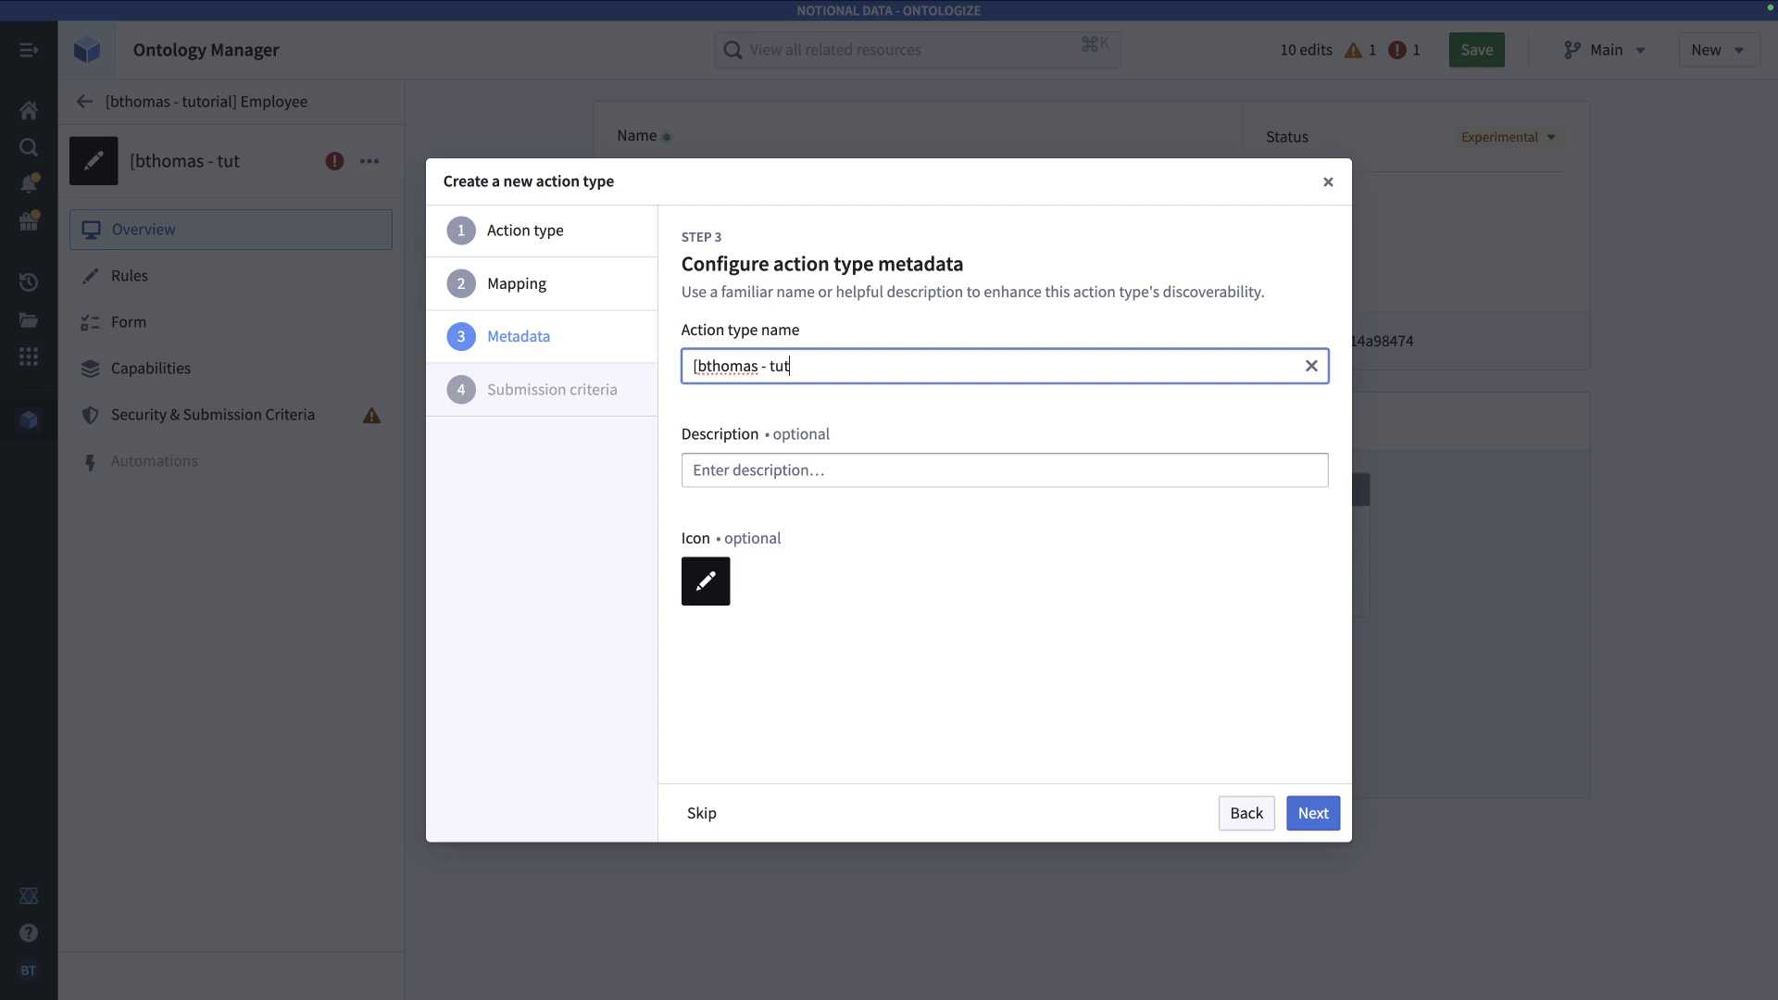
pyautogui.write('orial] Edit emplo')
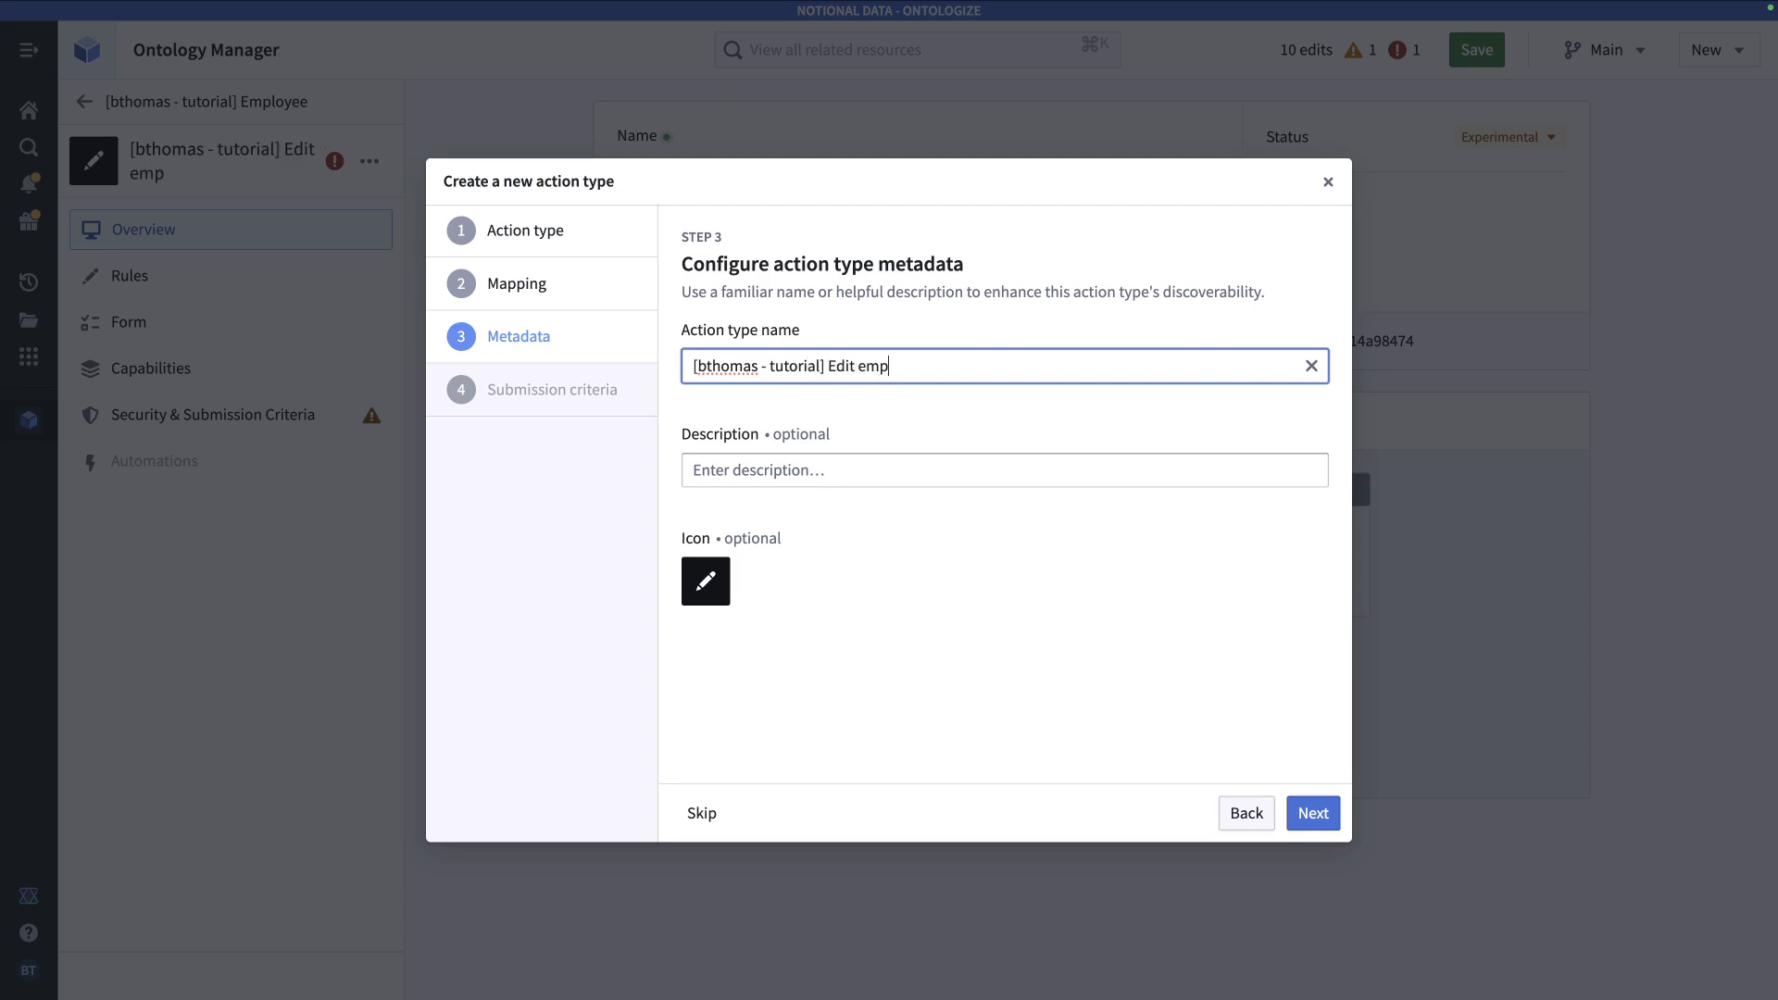
pyautogui.write('yee record')
pyautogui.click(981, 467)
pyautogui.write('for training purposes')
pyautogui.click(1313, 813)
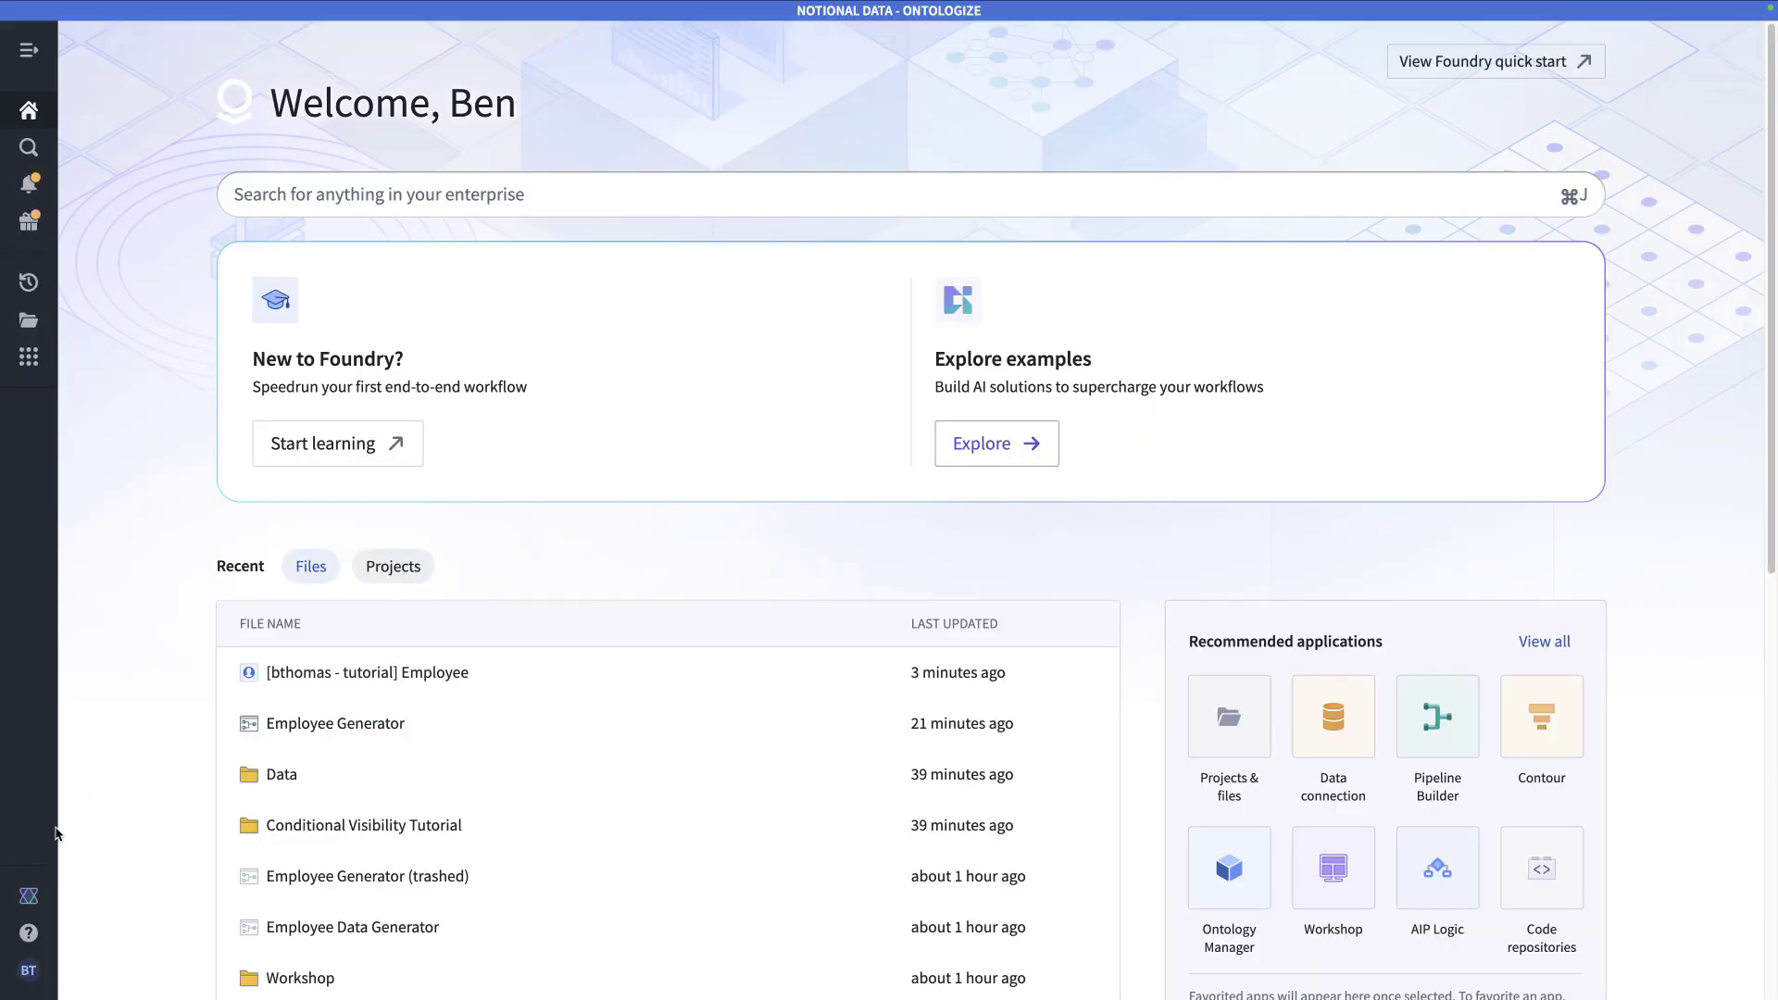
# - Look up the signed-in user's account details and group memberships, and view the user in the access graph
pyautogui.click(27, 972)
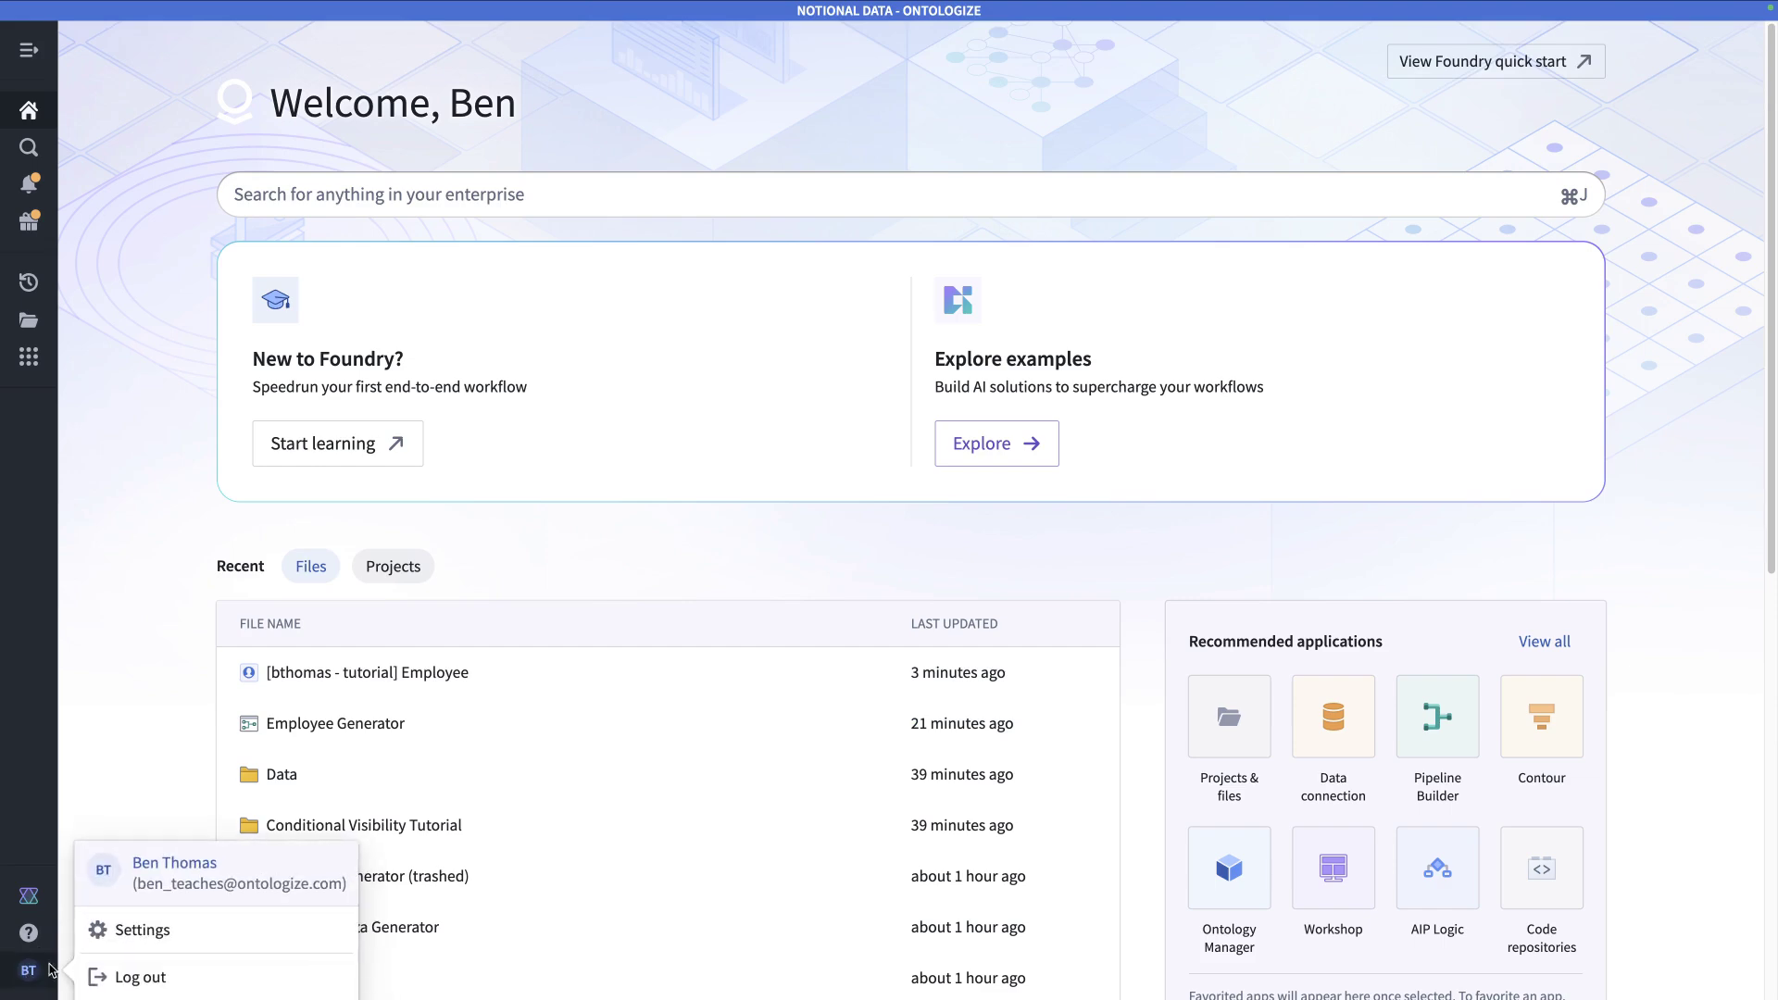
pyautogui.click(190, 866)
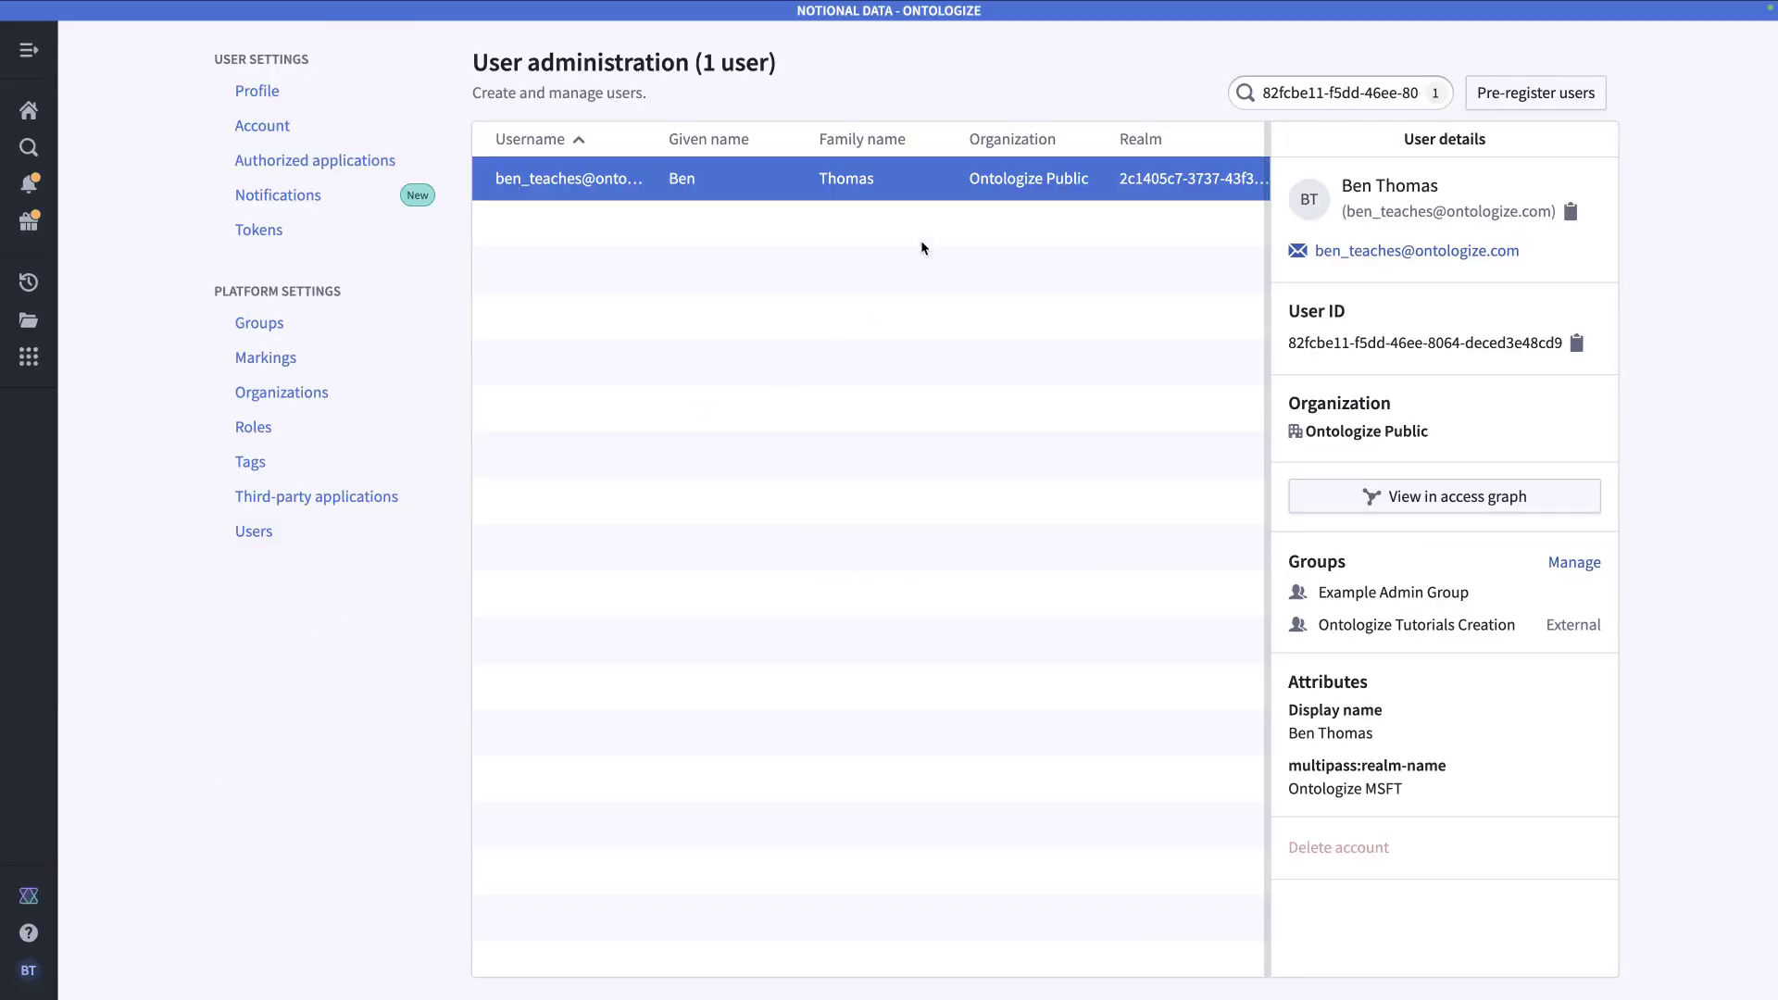
pyautogui.moveTo(1438, 572)
pyautogui.click(1393, 500)
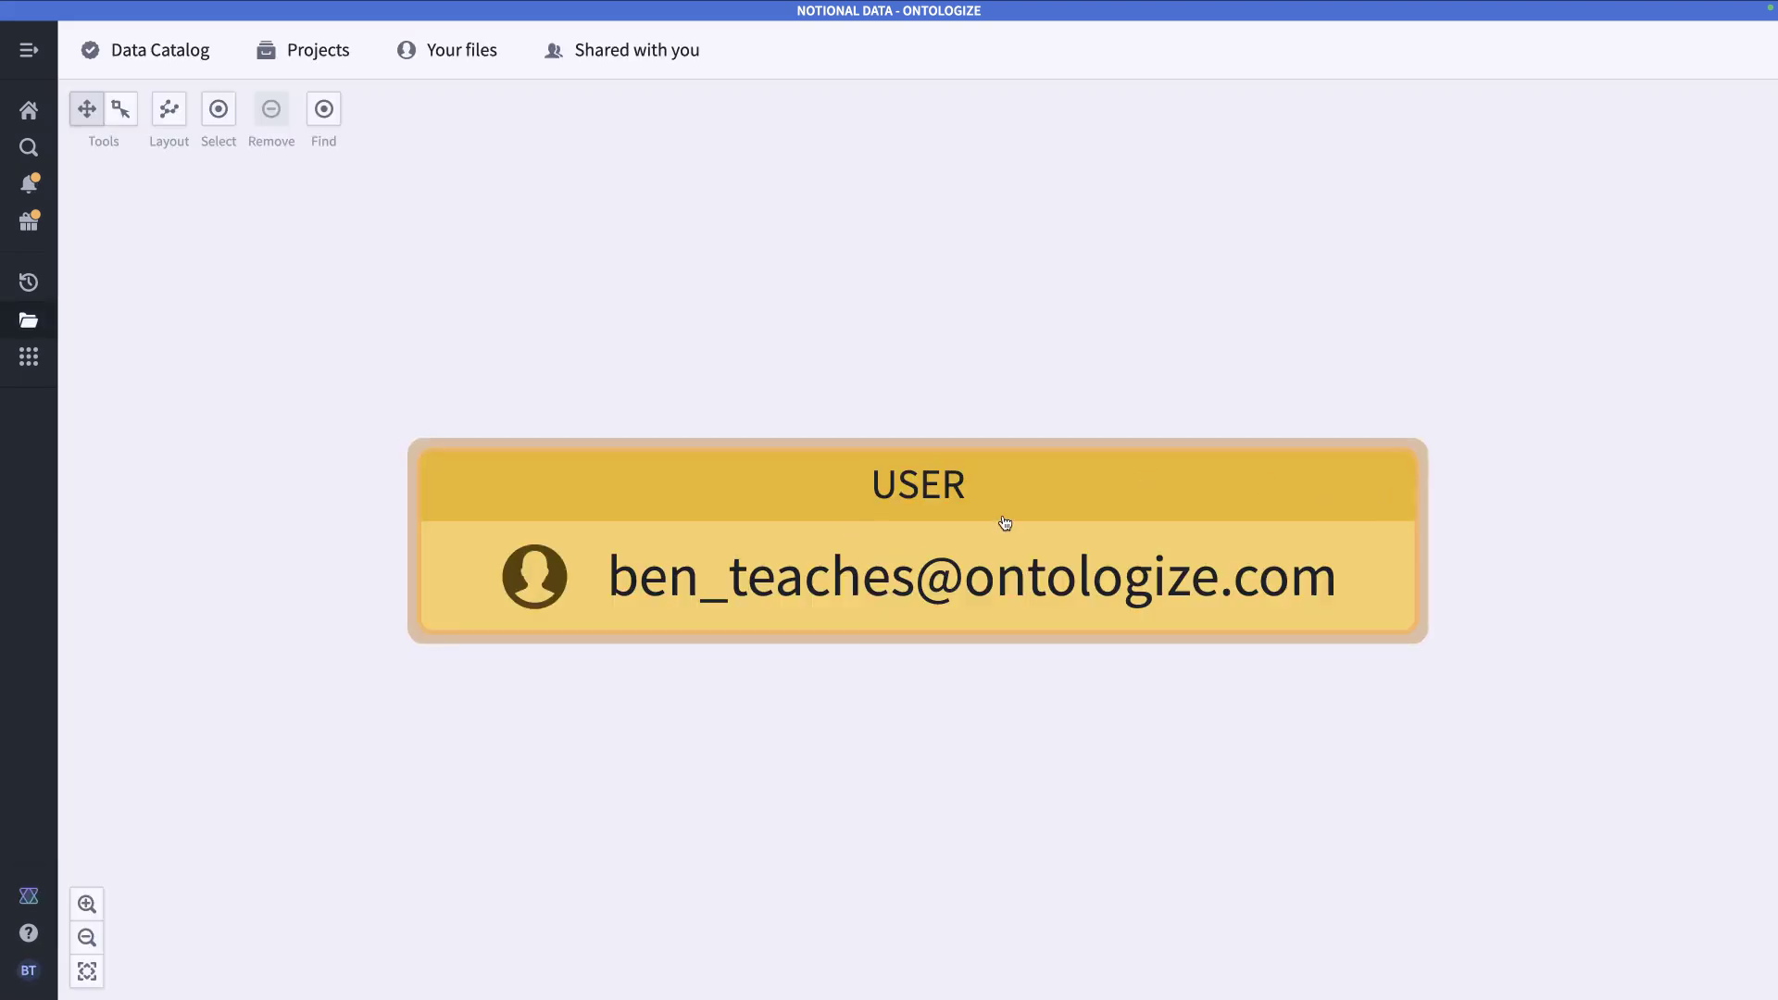
# - Show all groups of the signed-in user on the access graph
pyautogui.scroll(-3, 1041, 375)
pyautogui.scroll(-5, 1041, 375)
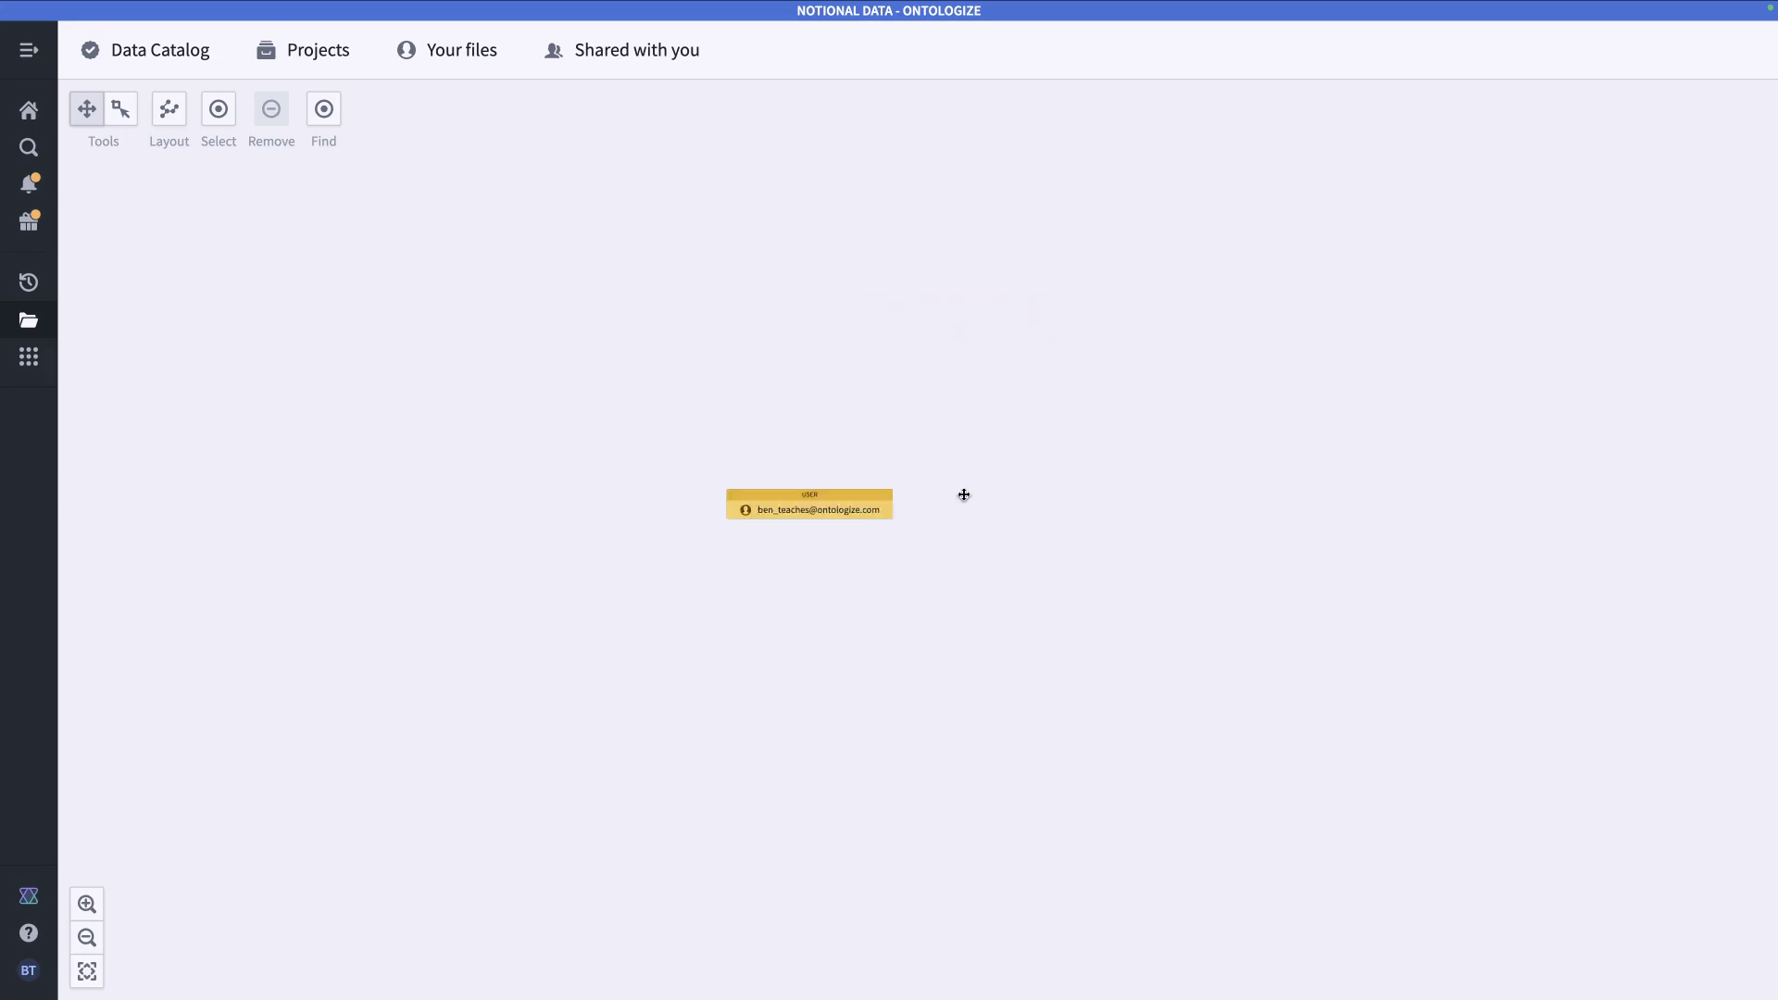
pyautogui.scroll(3, 1027, 495)
pyautogui.rightClick(1014, 546)
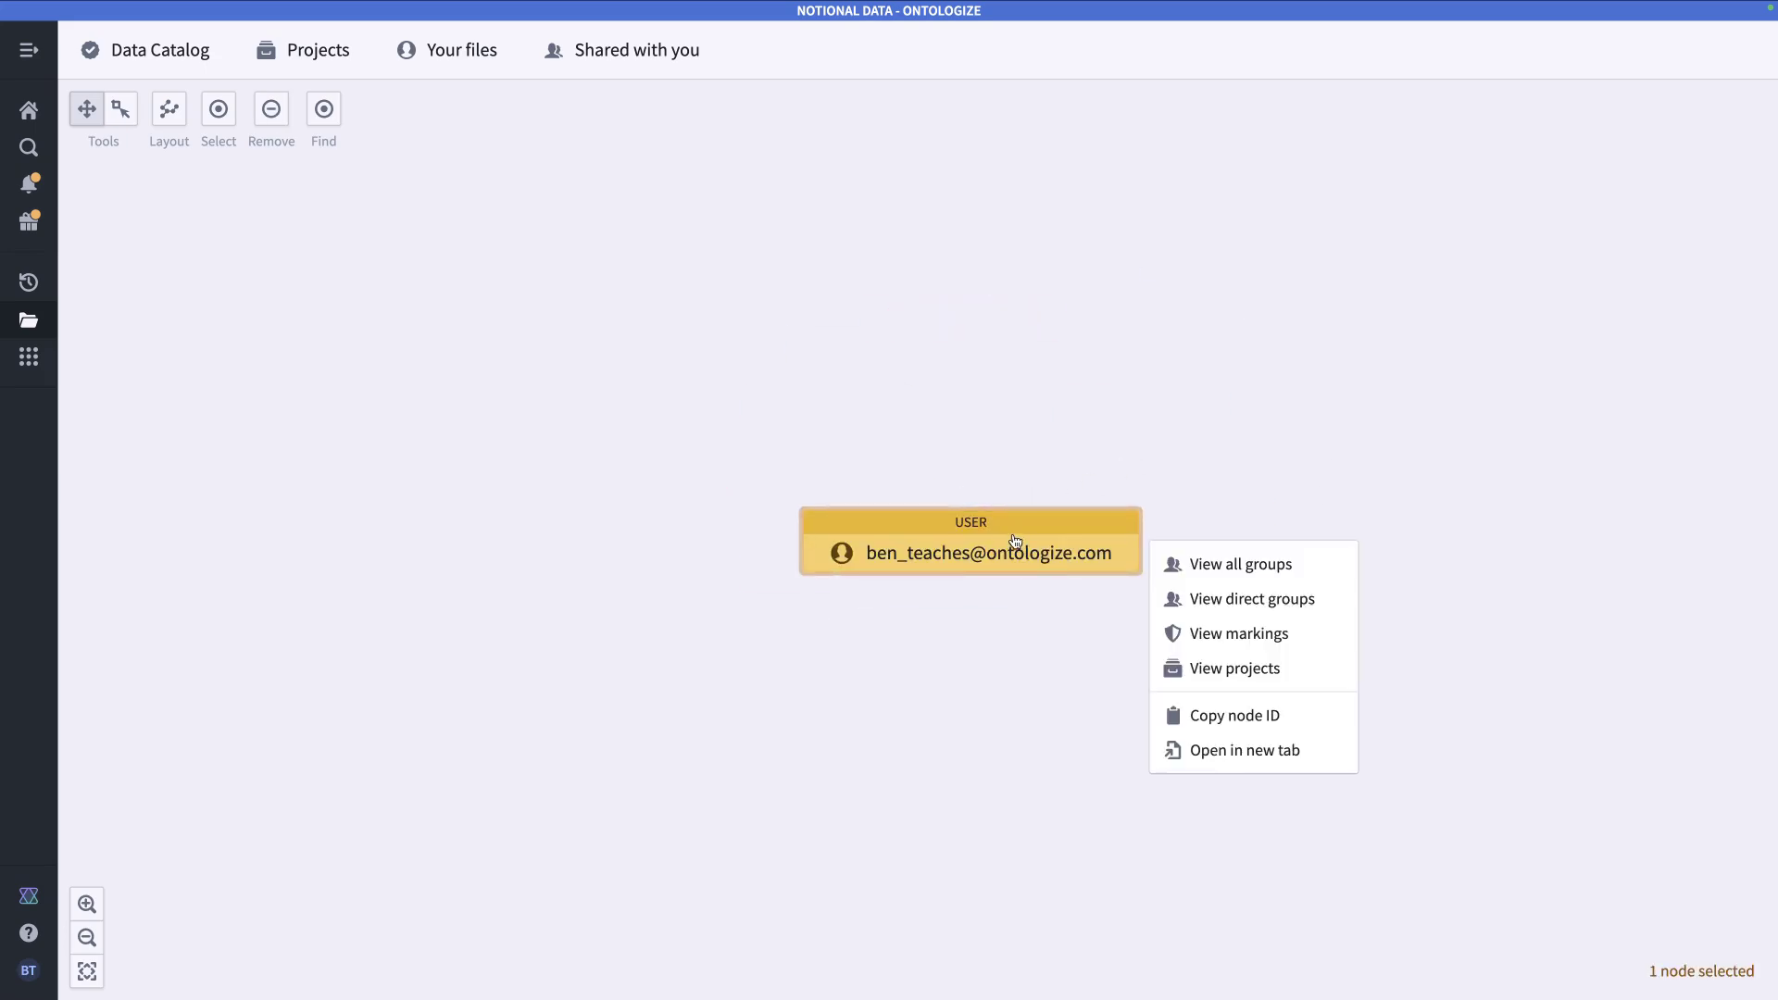
pyautogui.click(1252, 565)
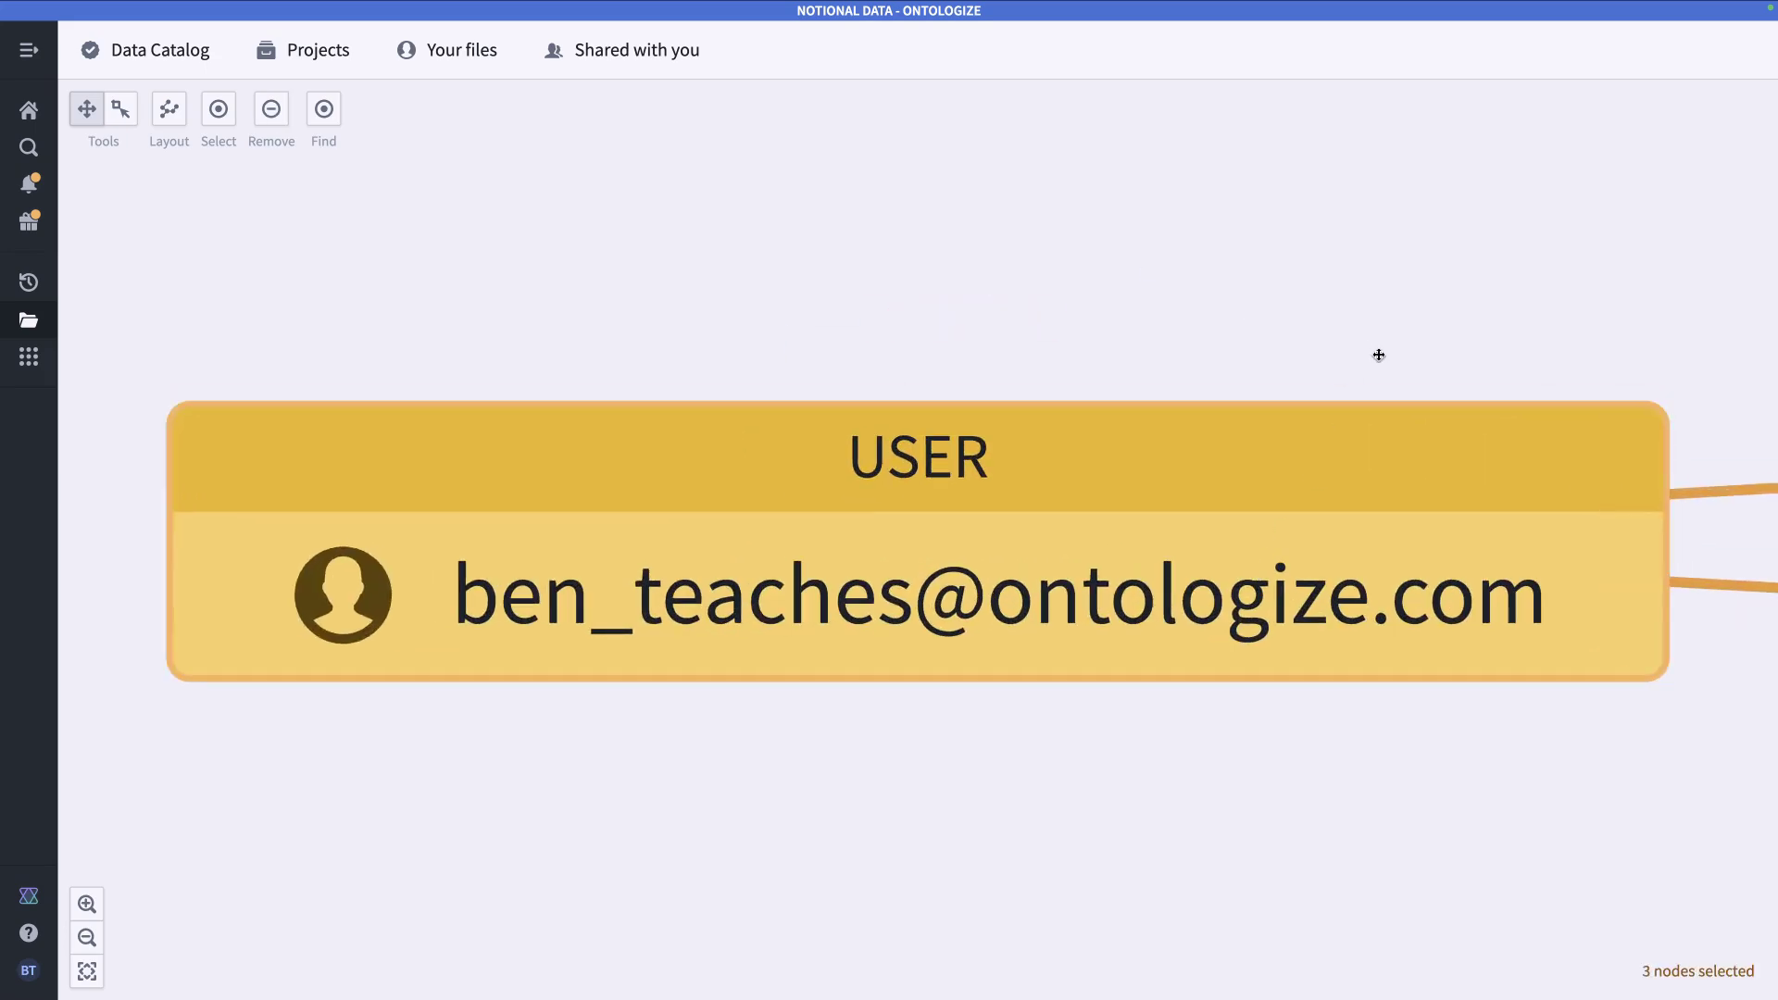
# - Arrange the Example Admin Group and Ontologize Tutorials Creation nodes near the user node and examine the view options for each group
pyautogui.scroll(-5, 1377, 355)
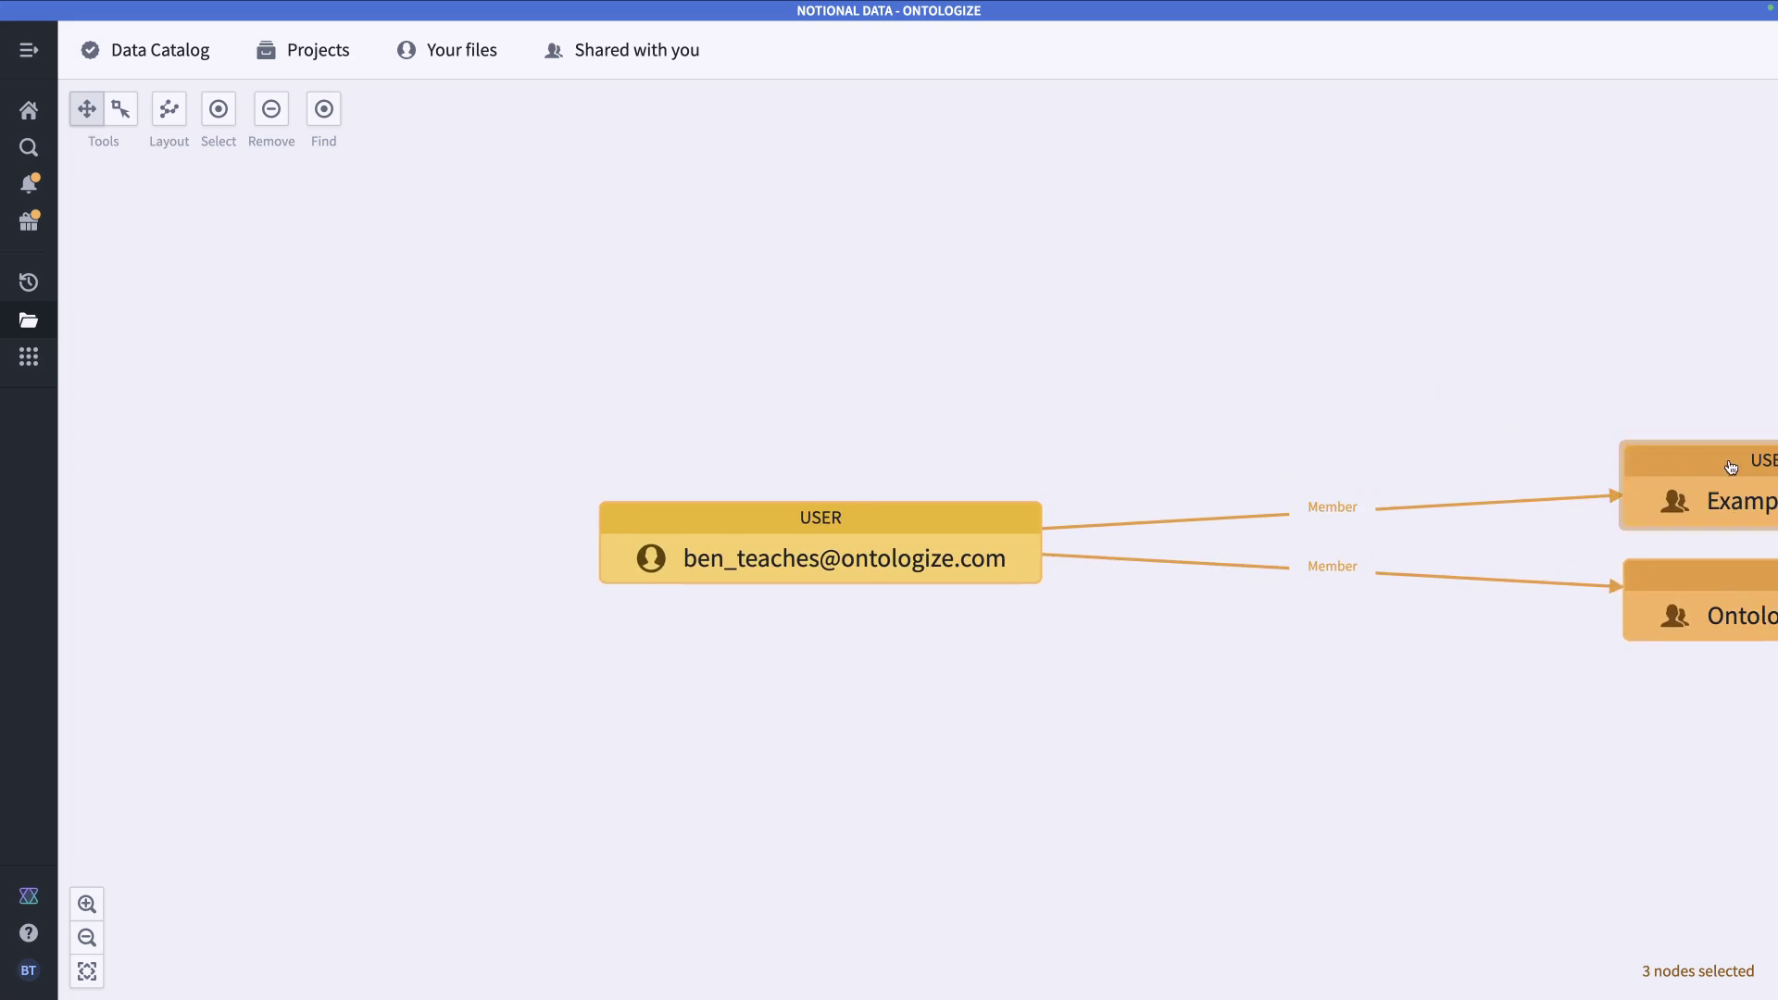
pyautogui.rightClick(1232, 328)
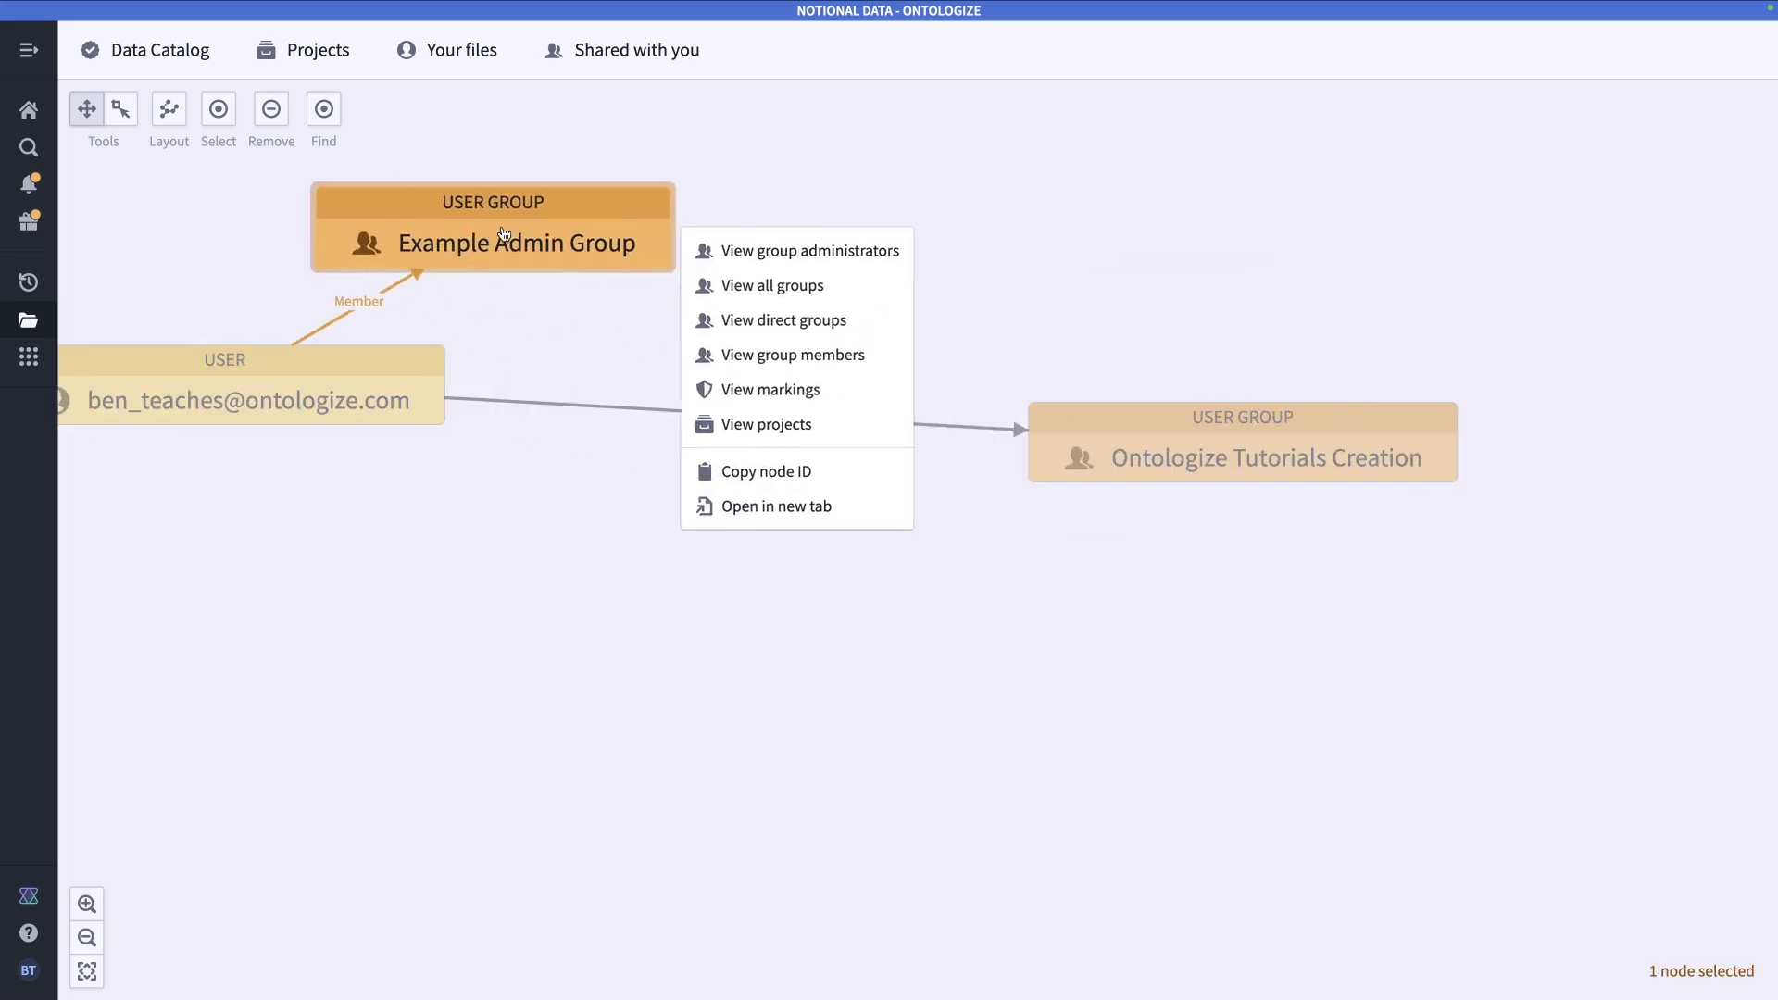
pyautogui.click(924, 199)
pyautogui.rightClick(1445, 449)
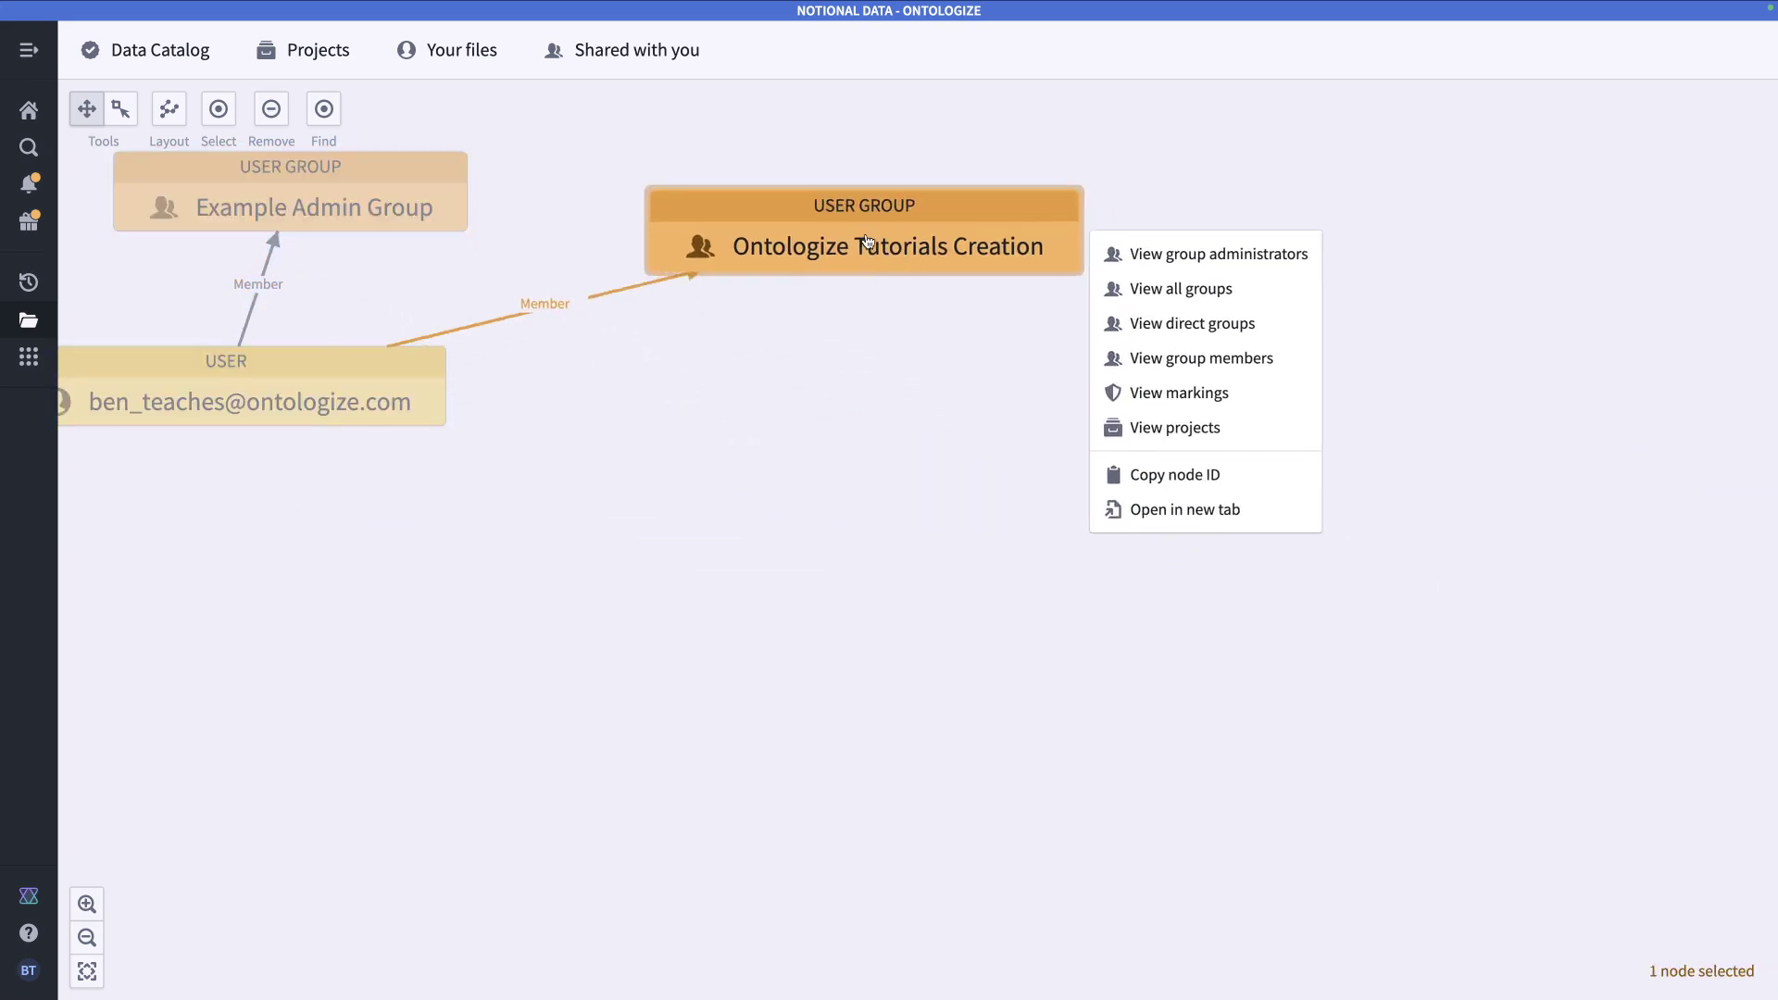
pyautogui.click(754, 306)
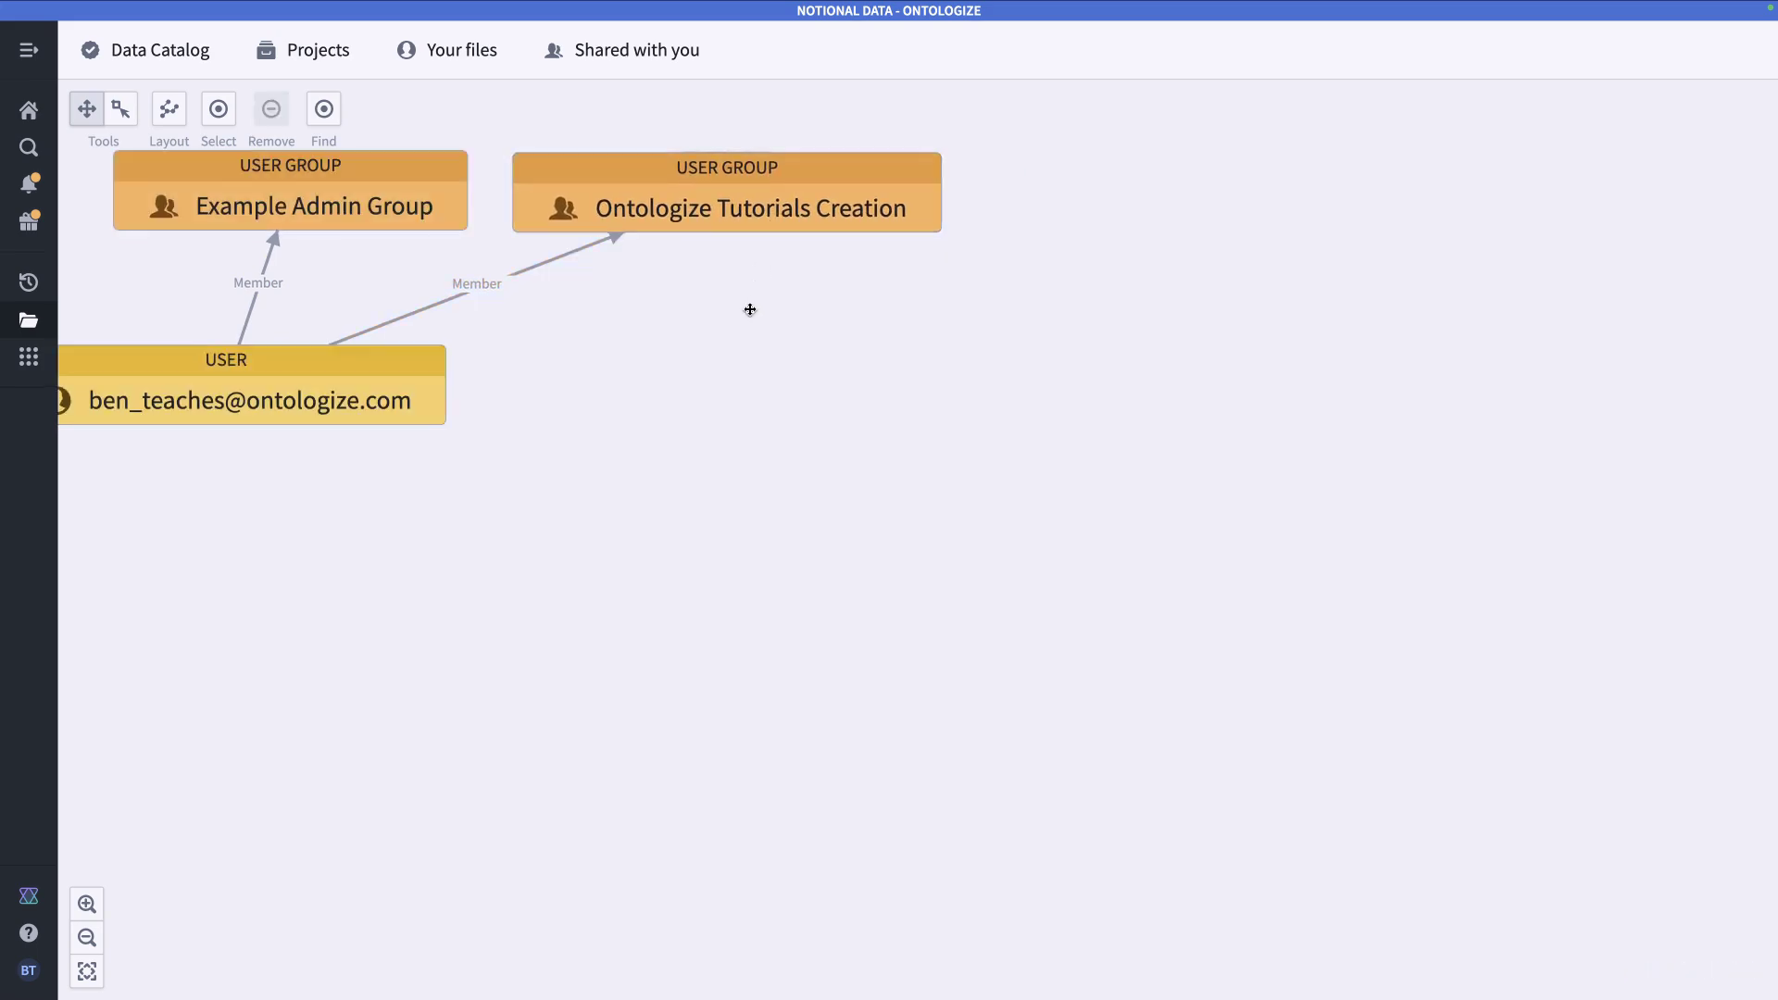
pyautogui.rightClick(516, 287)
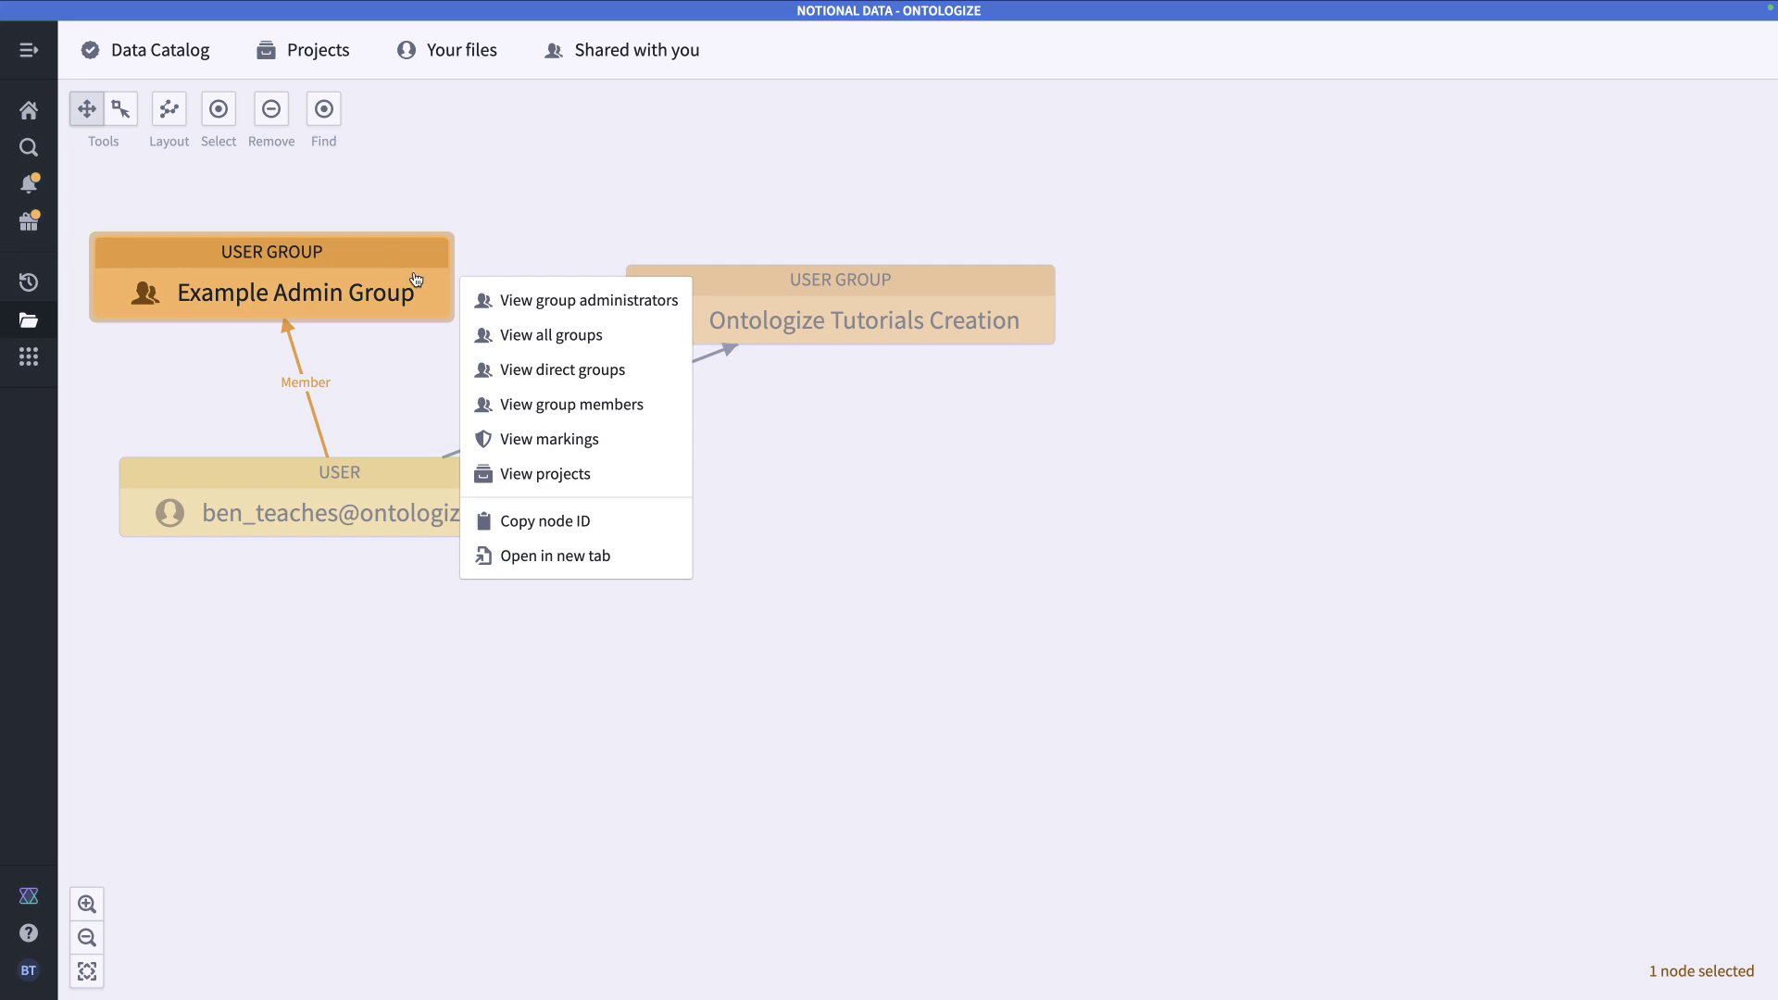
pyautogui.rightClick(878, 299)
pyautogui.moveTo(877, 299); pyautogui.dragTo(822, 278)
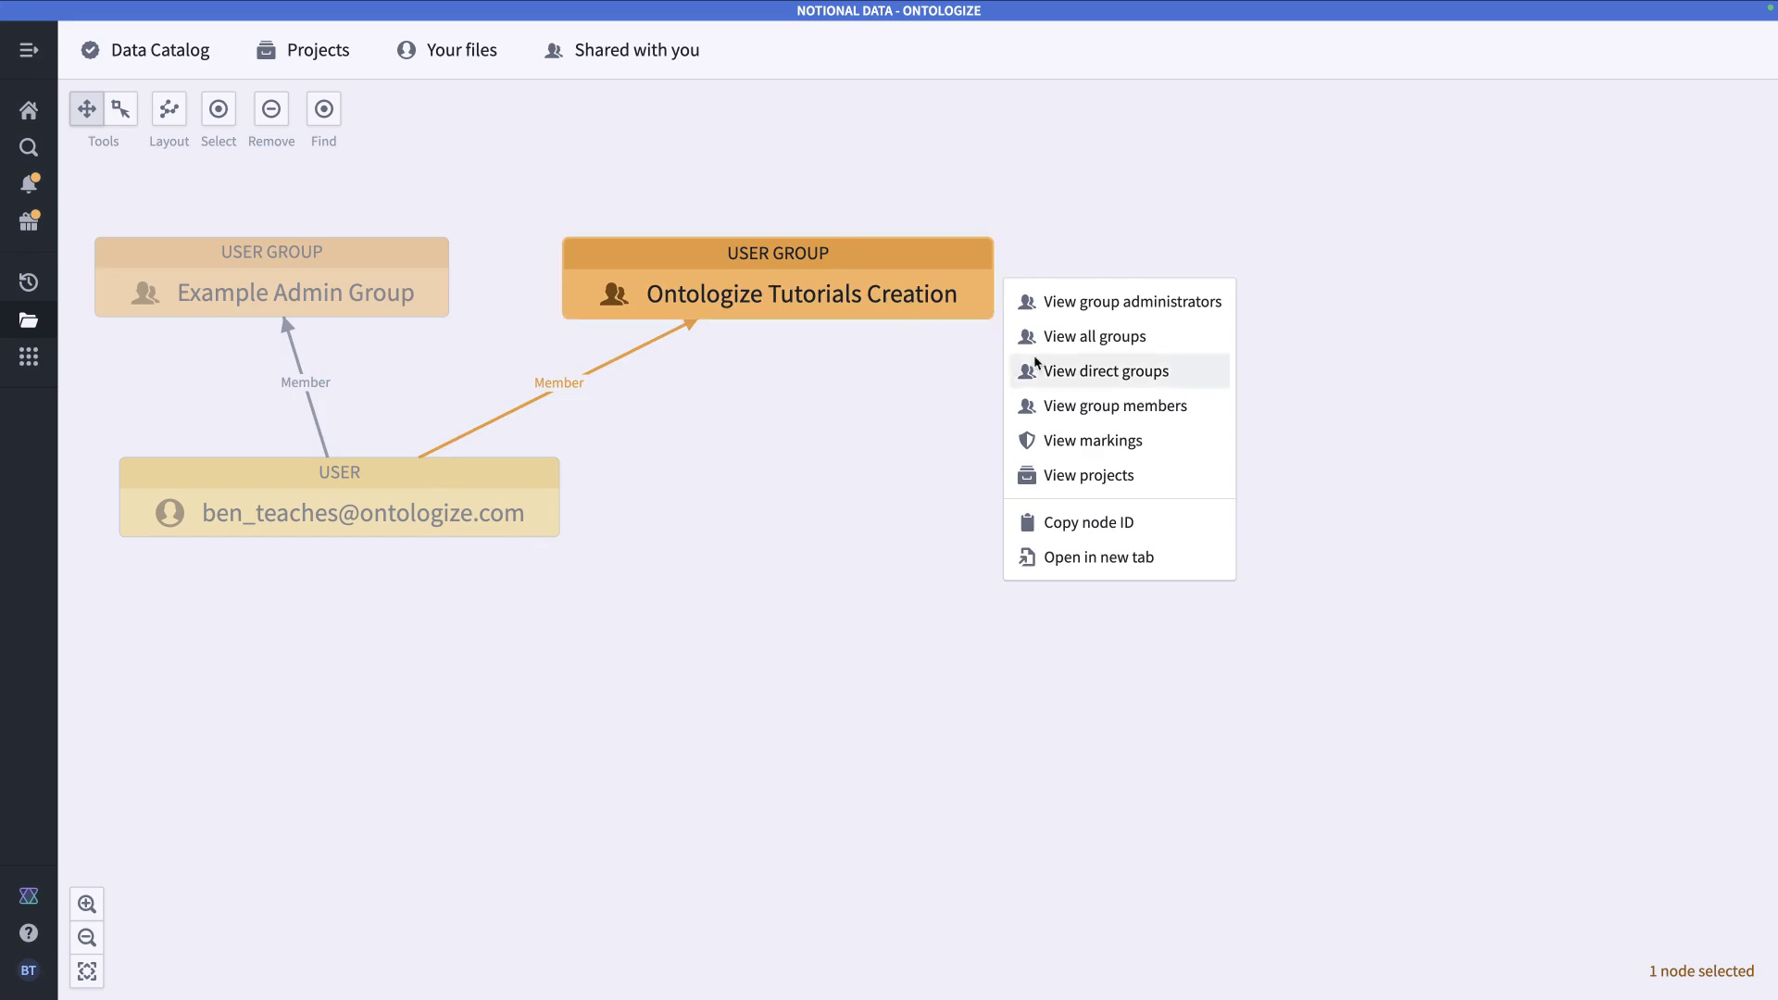
# - Copy the node ID of the Ontologize Tutorials Creation group and search for it among the groups allowed to execute the action type
pyautogui.click(1090, 525)
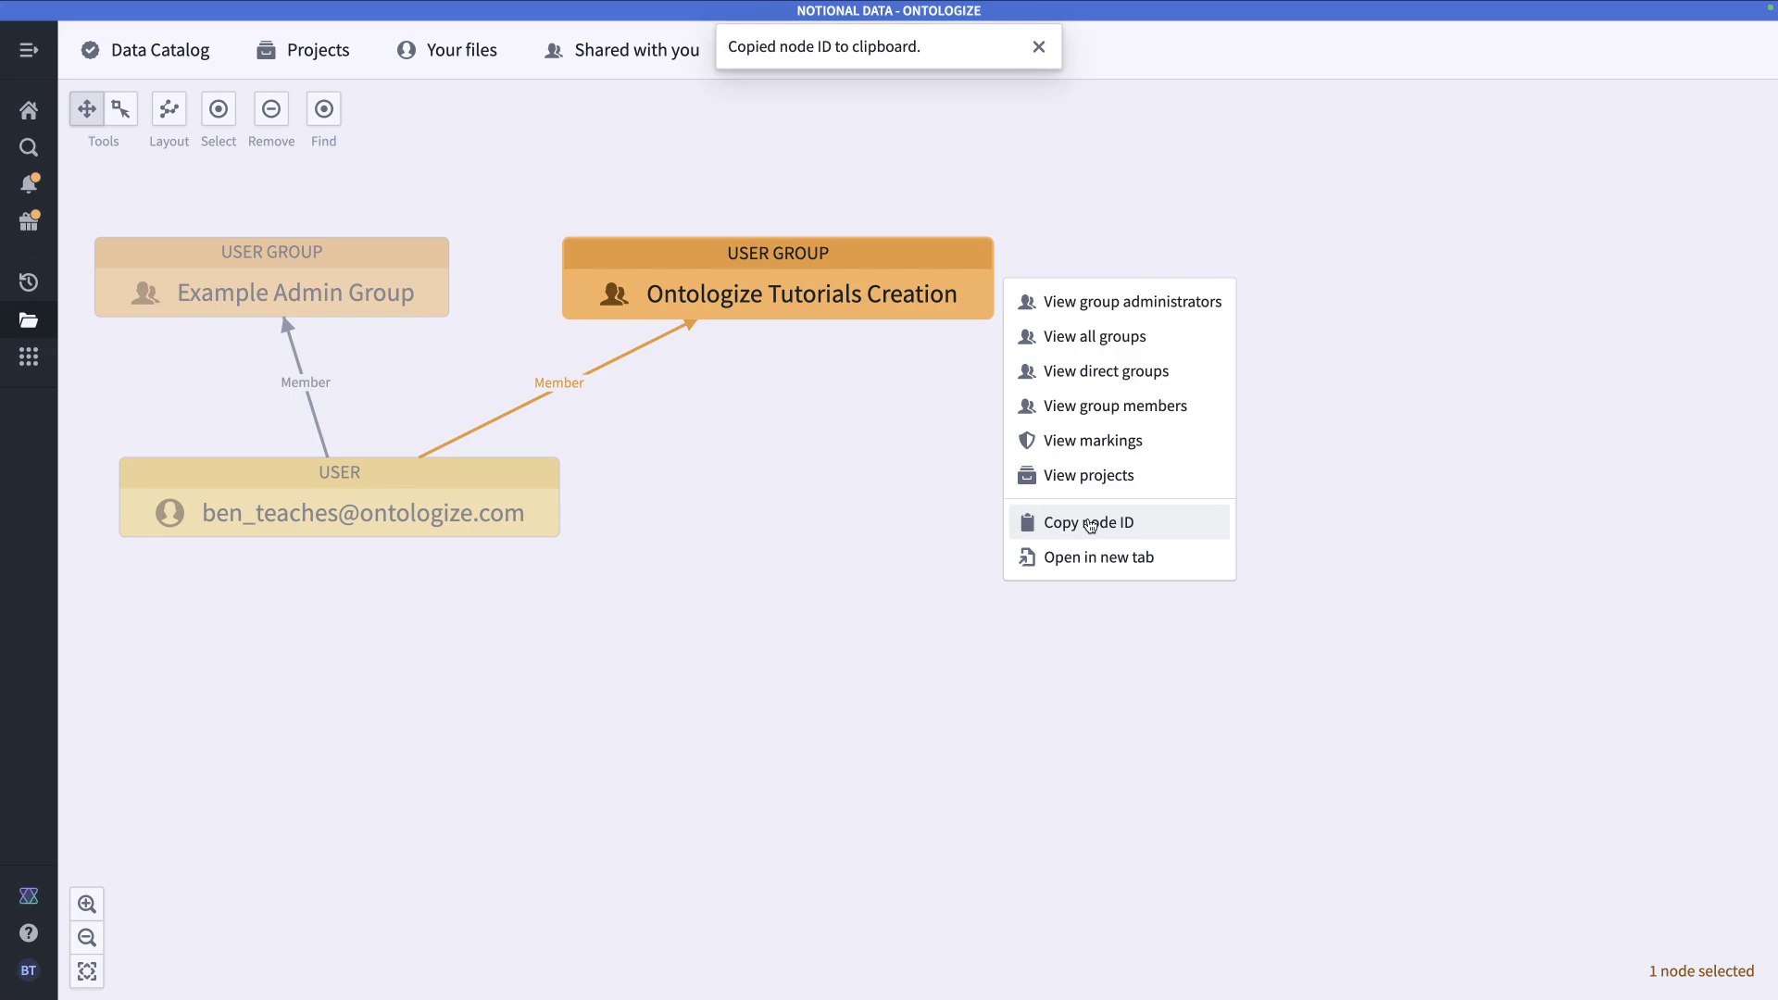
pyautogui.hotkey('ctrl', 'shift', 'Tab')
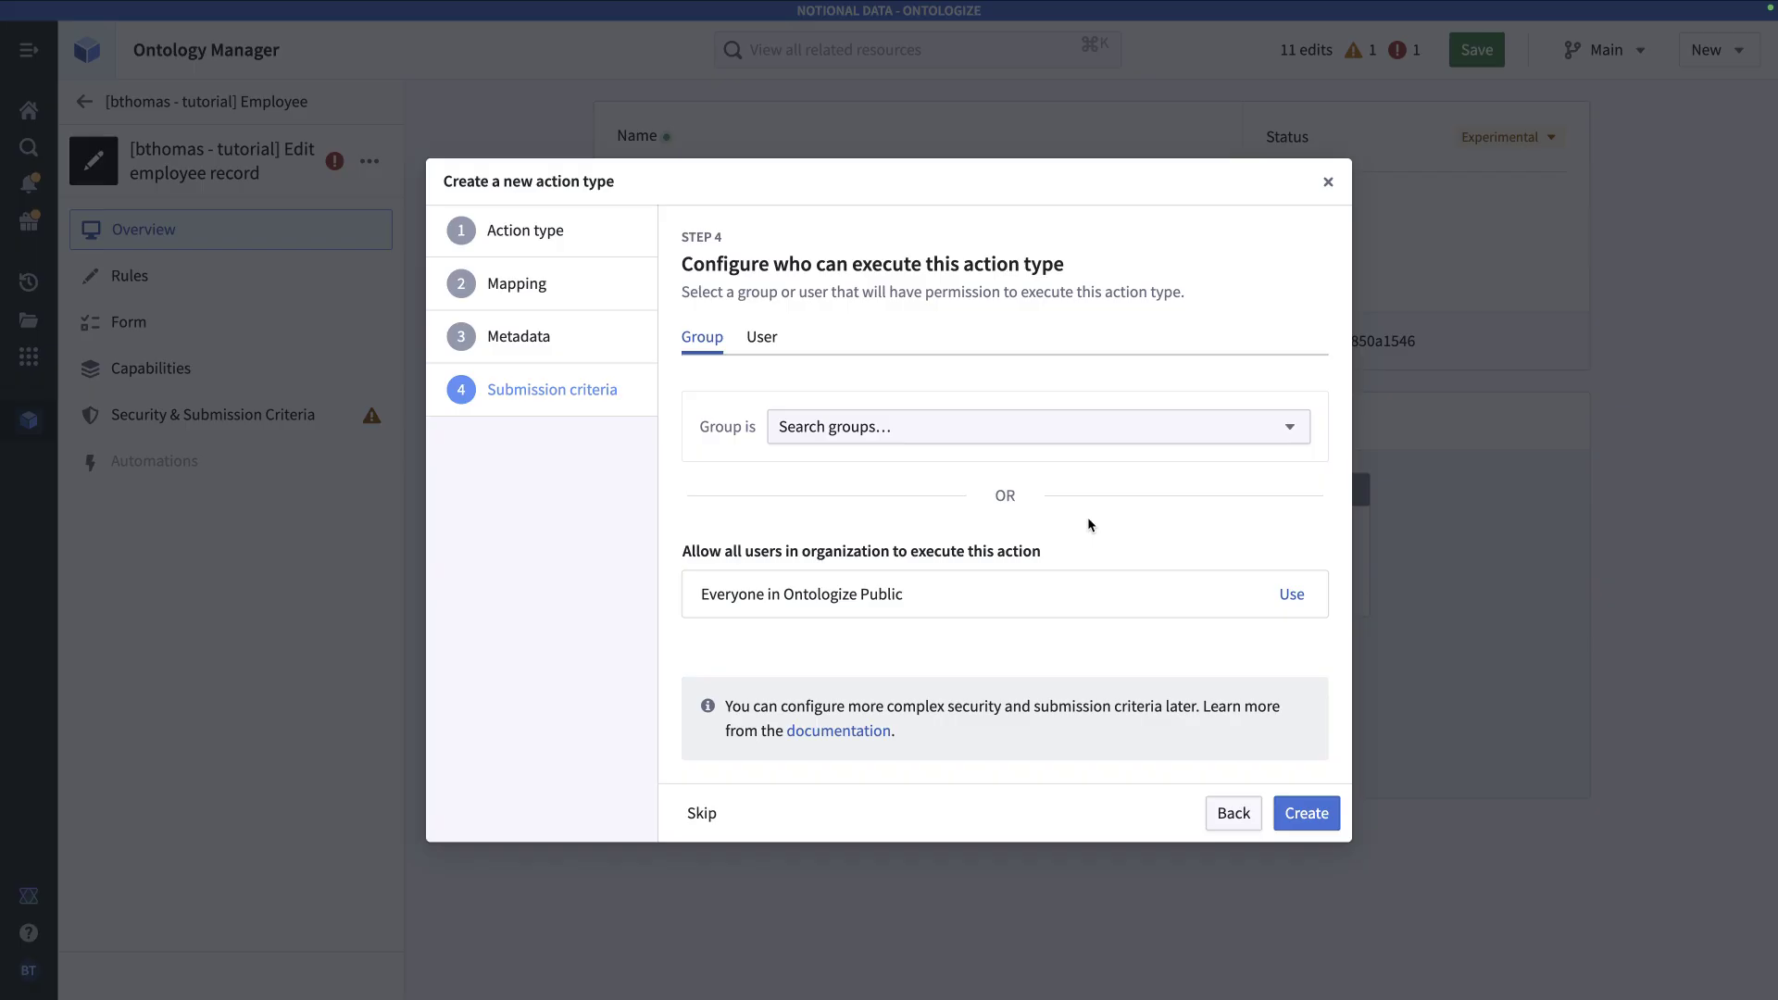
pyautogui.click(1072, 434)
pyautogui.hotkey('ctrl', 'v')
pyautogui.doubleClick(1013, 465)
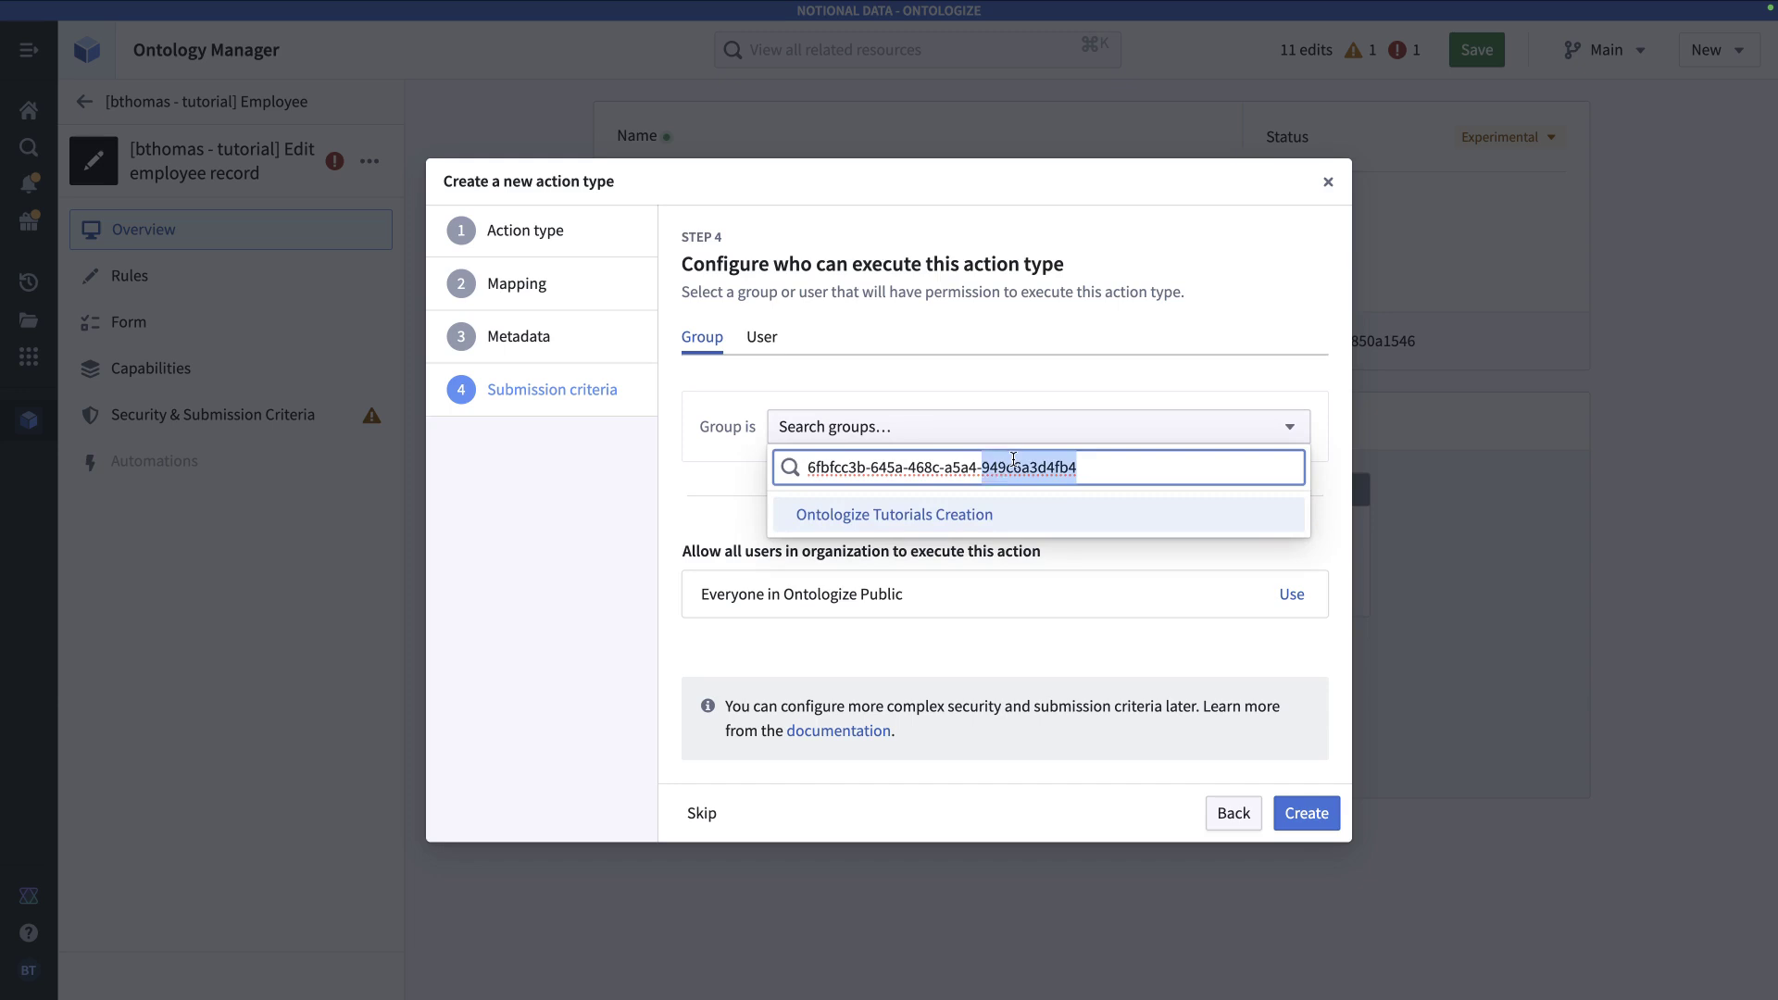
pyautogui.tripleClick(1012, 465)
pyautogui.press('super+v')
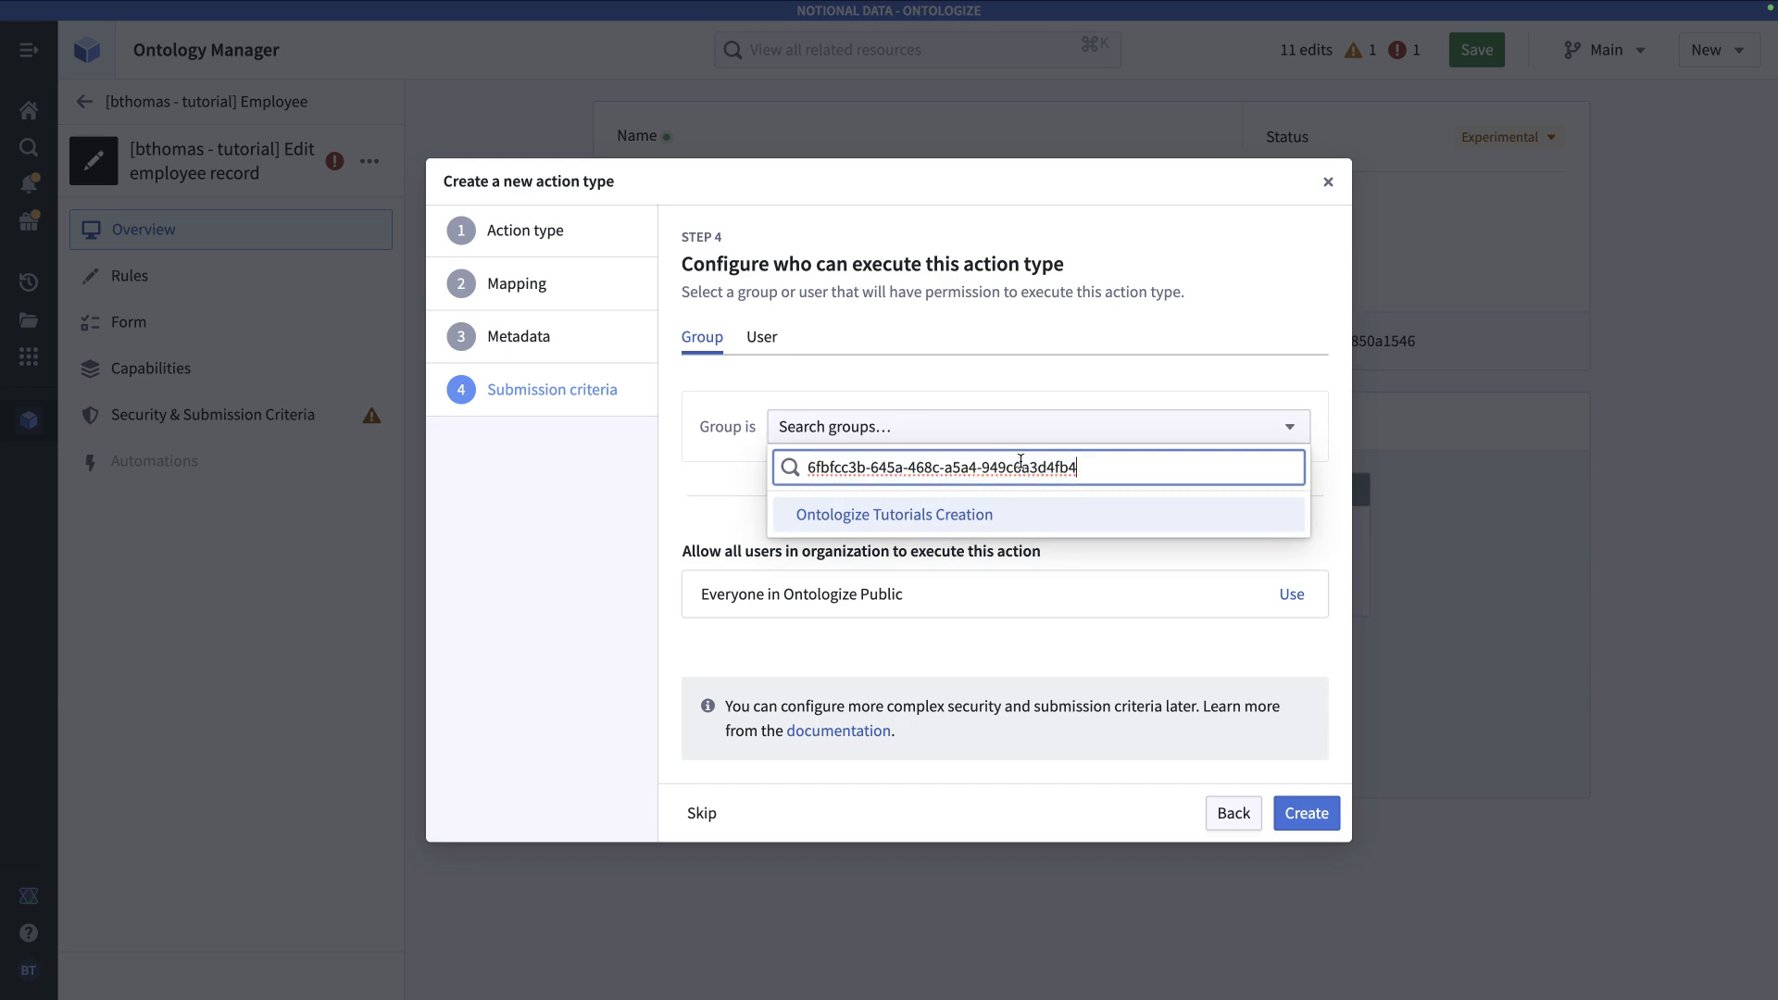
# - Search the groups for "admin", restrict execution to Example Admin Group and create the action type
pyautogui.tripleClick(926, 463)
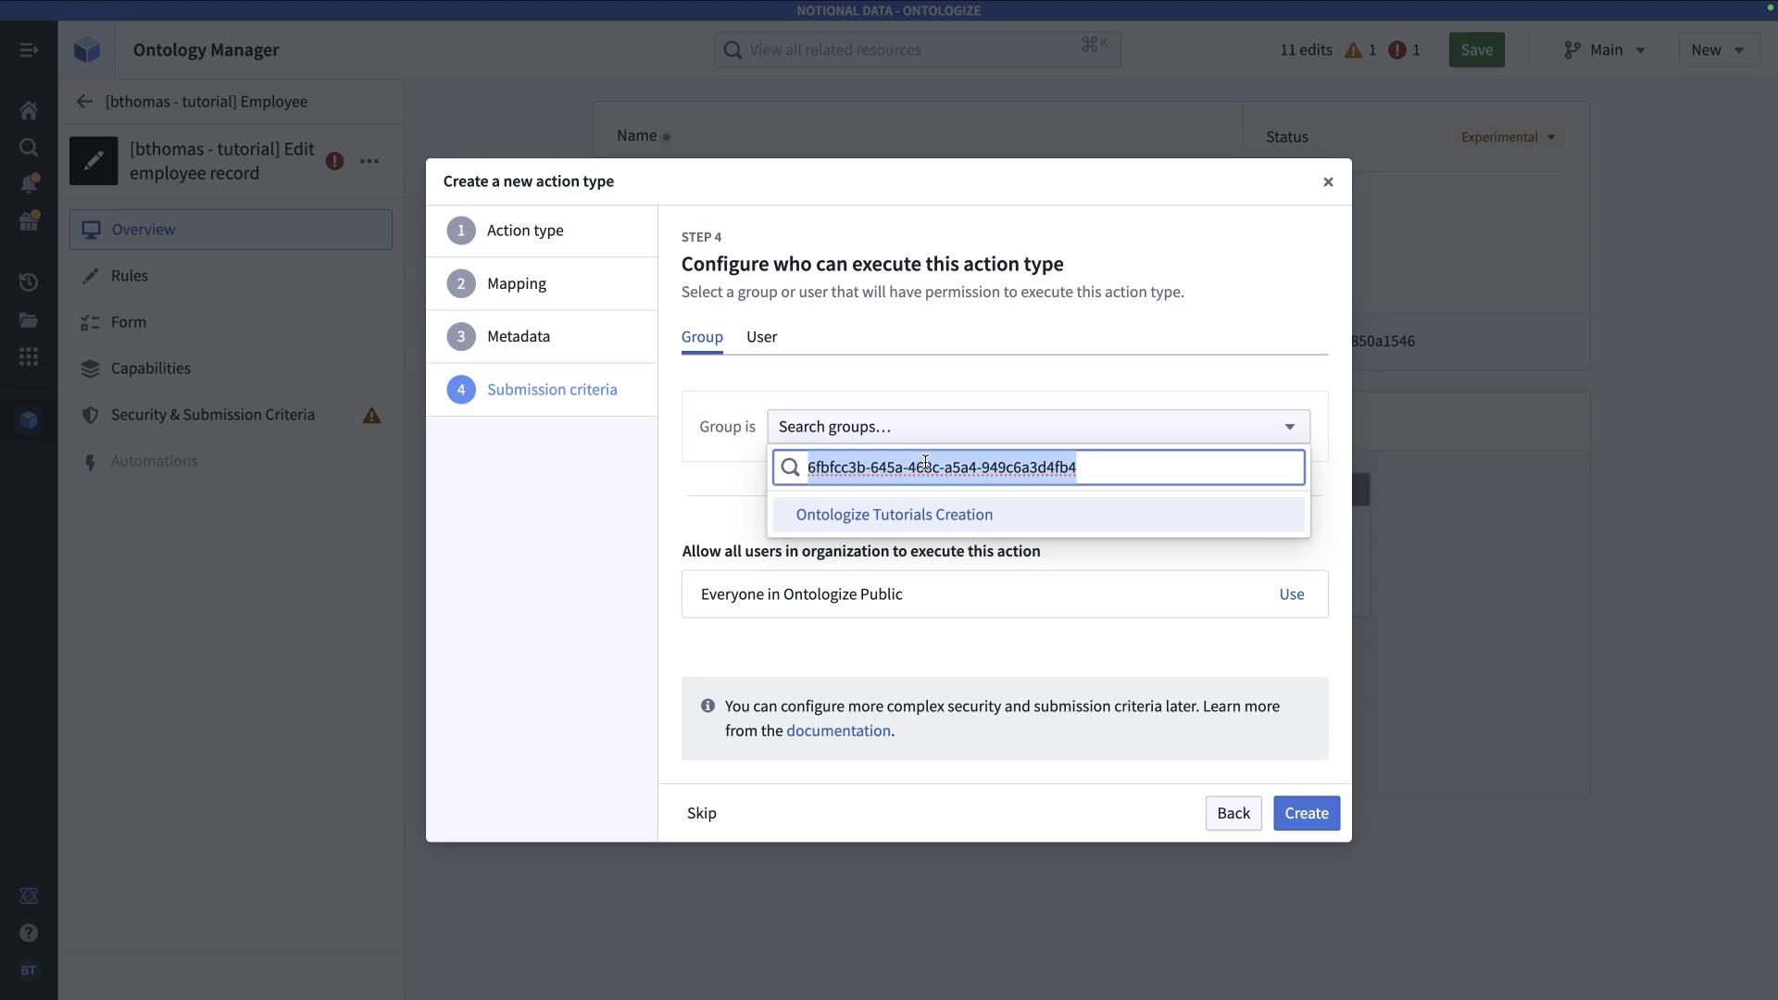
pyautogui.write('admin')
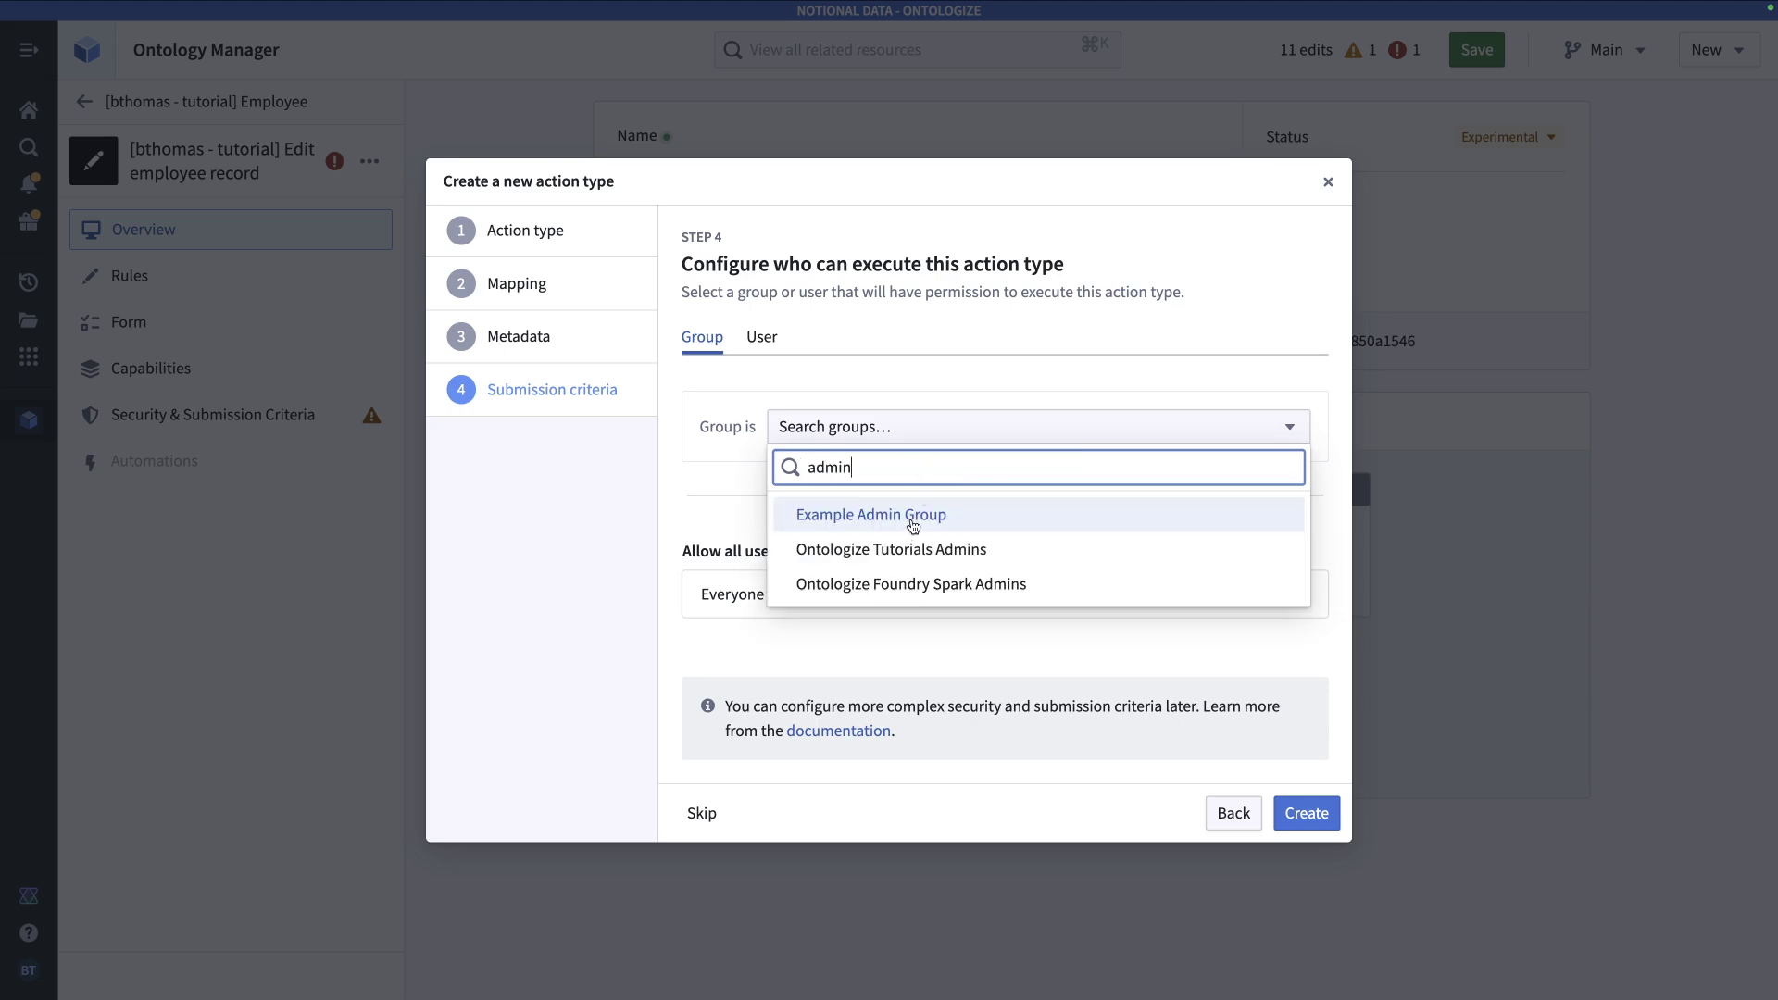
pyautogui.click(828, 517)
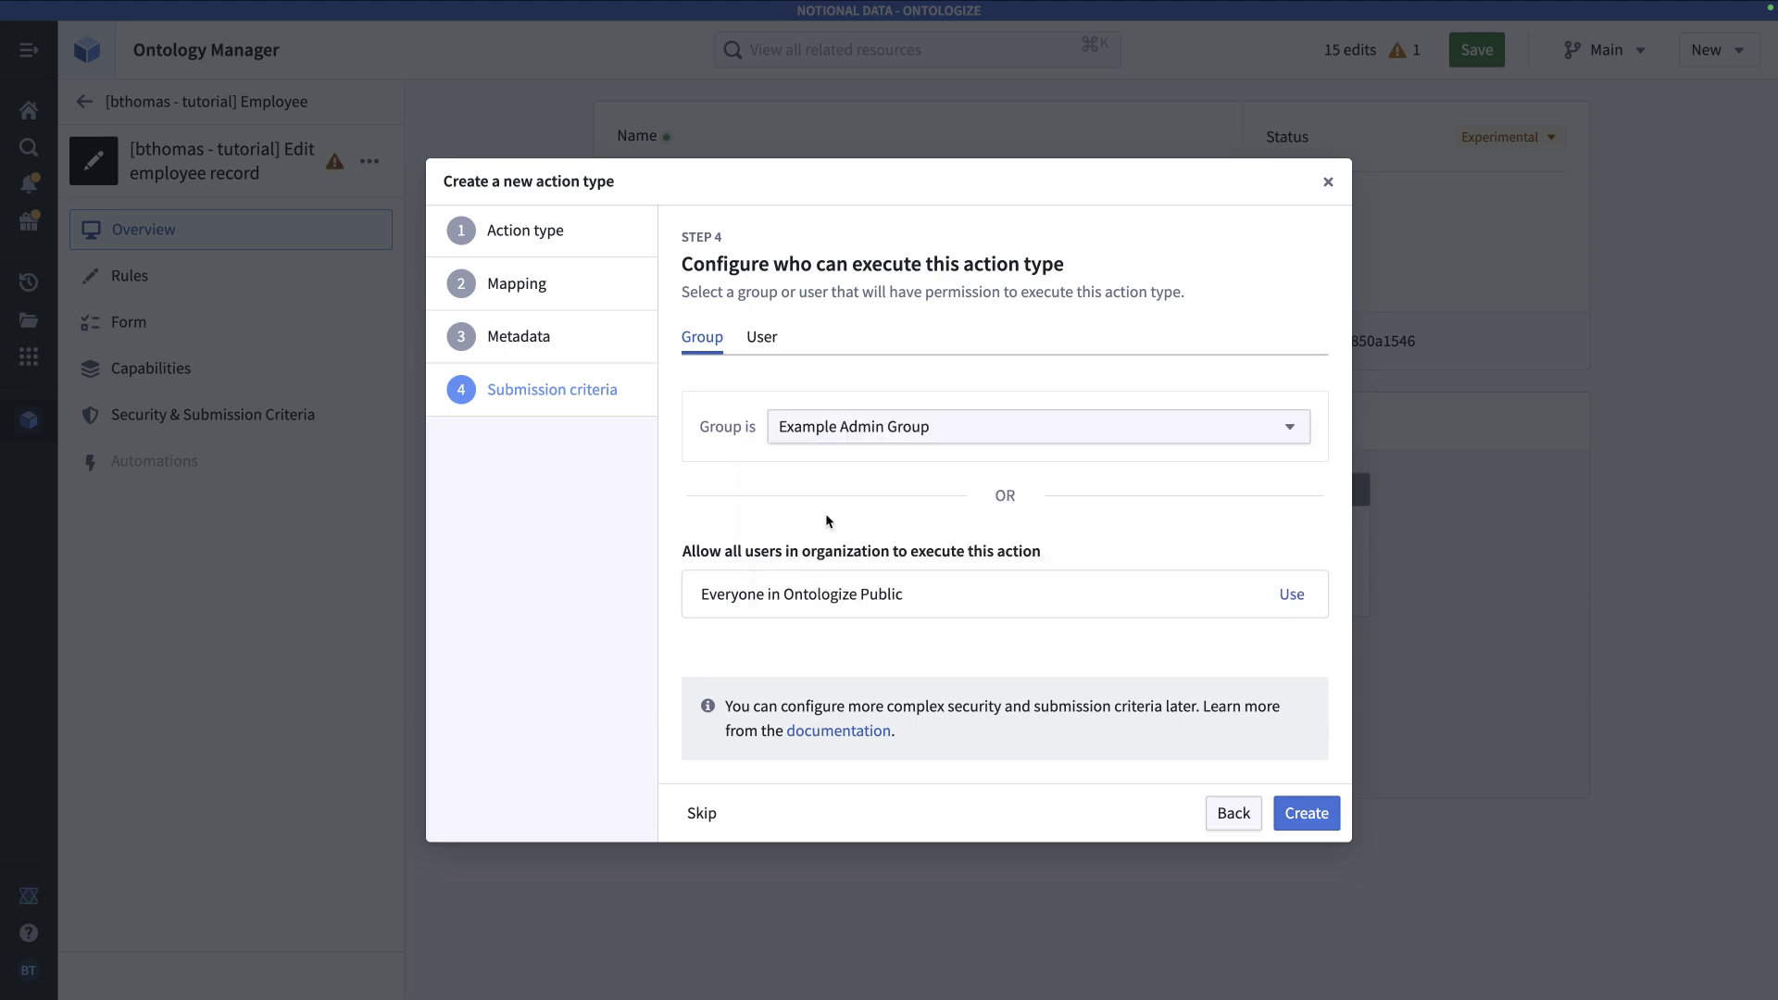
pyautogui.click(1307, 814)
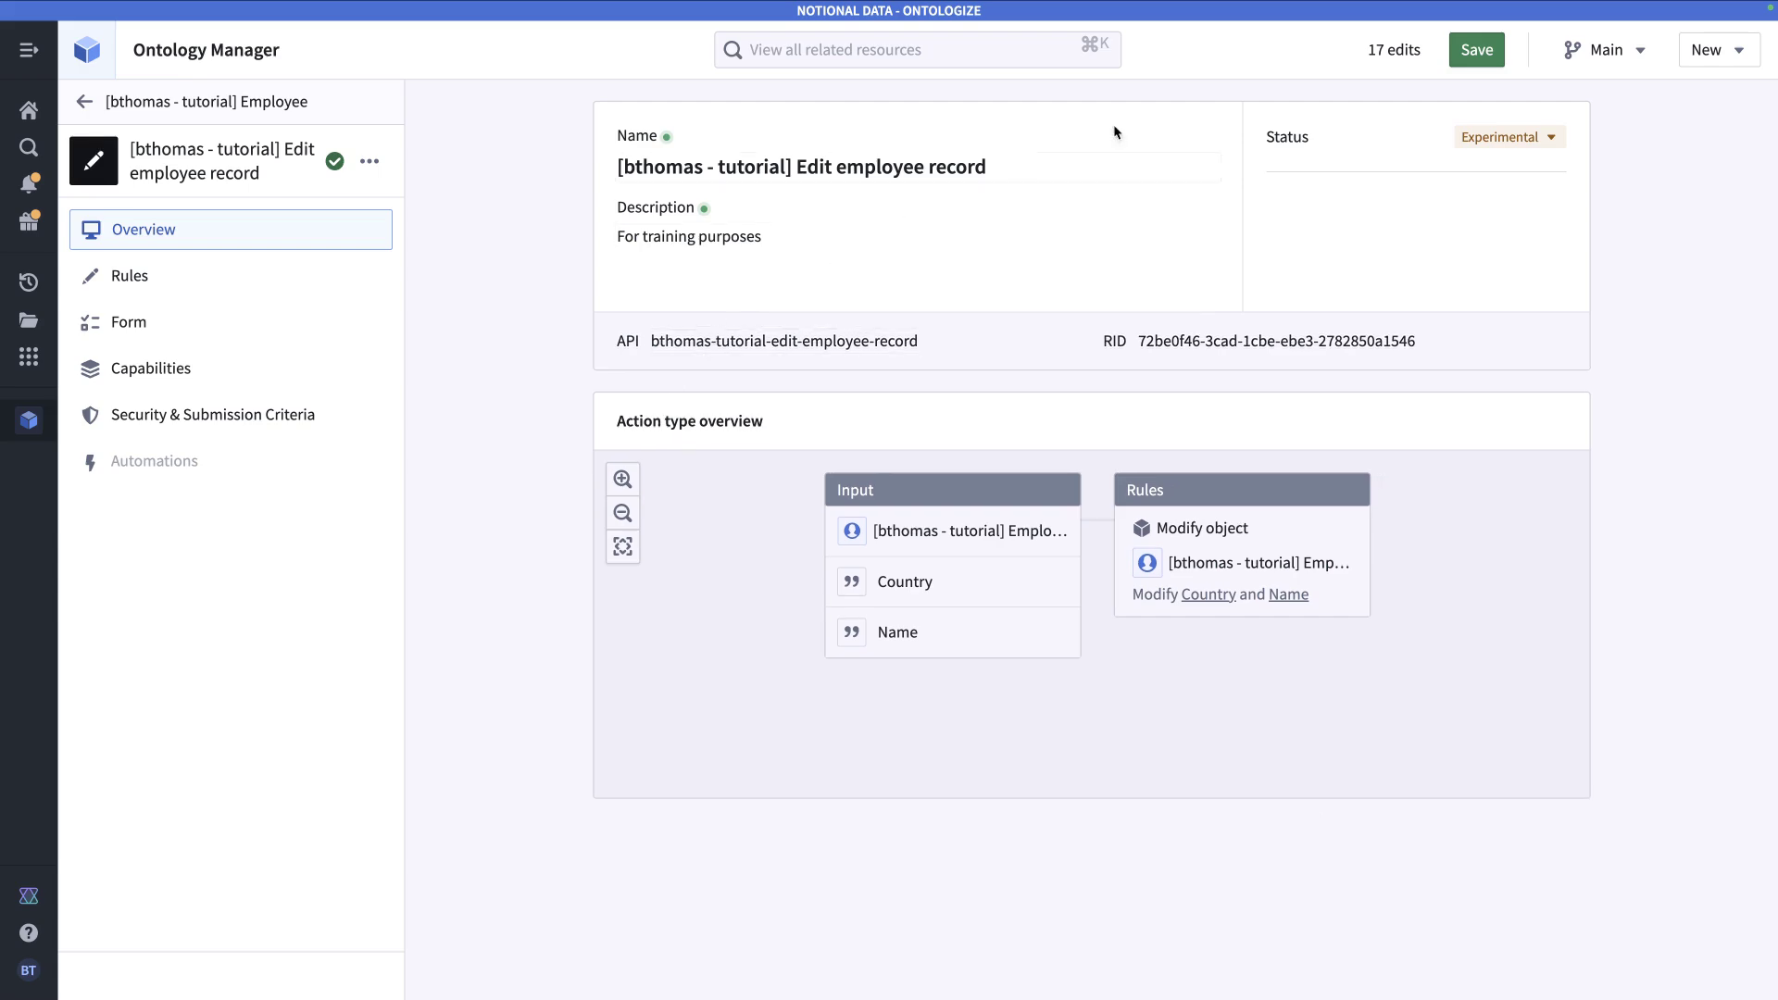
# - Save all pending edits for the new action type to the ontology
pyautogui.click(1490, 57)
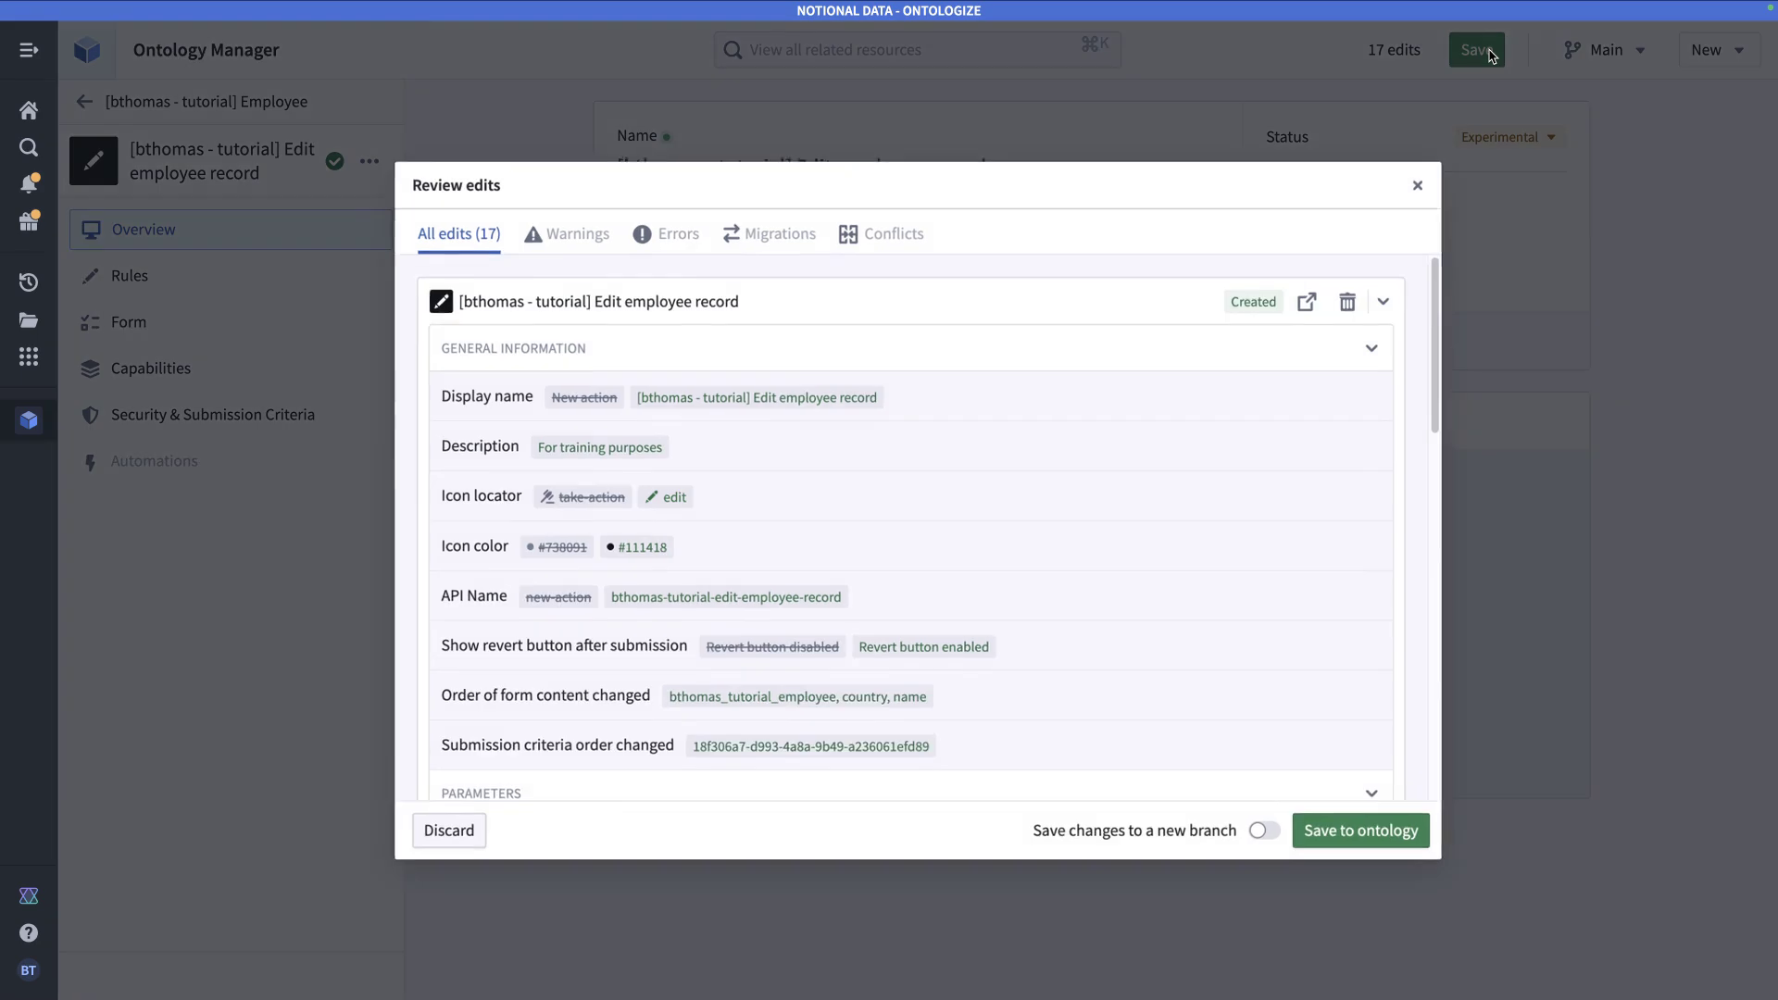
pyautogui.click(1347, 830)
pyautogui.click(1146, 567)
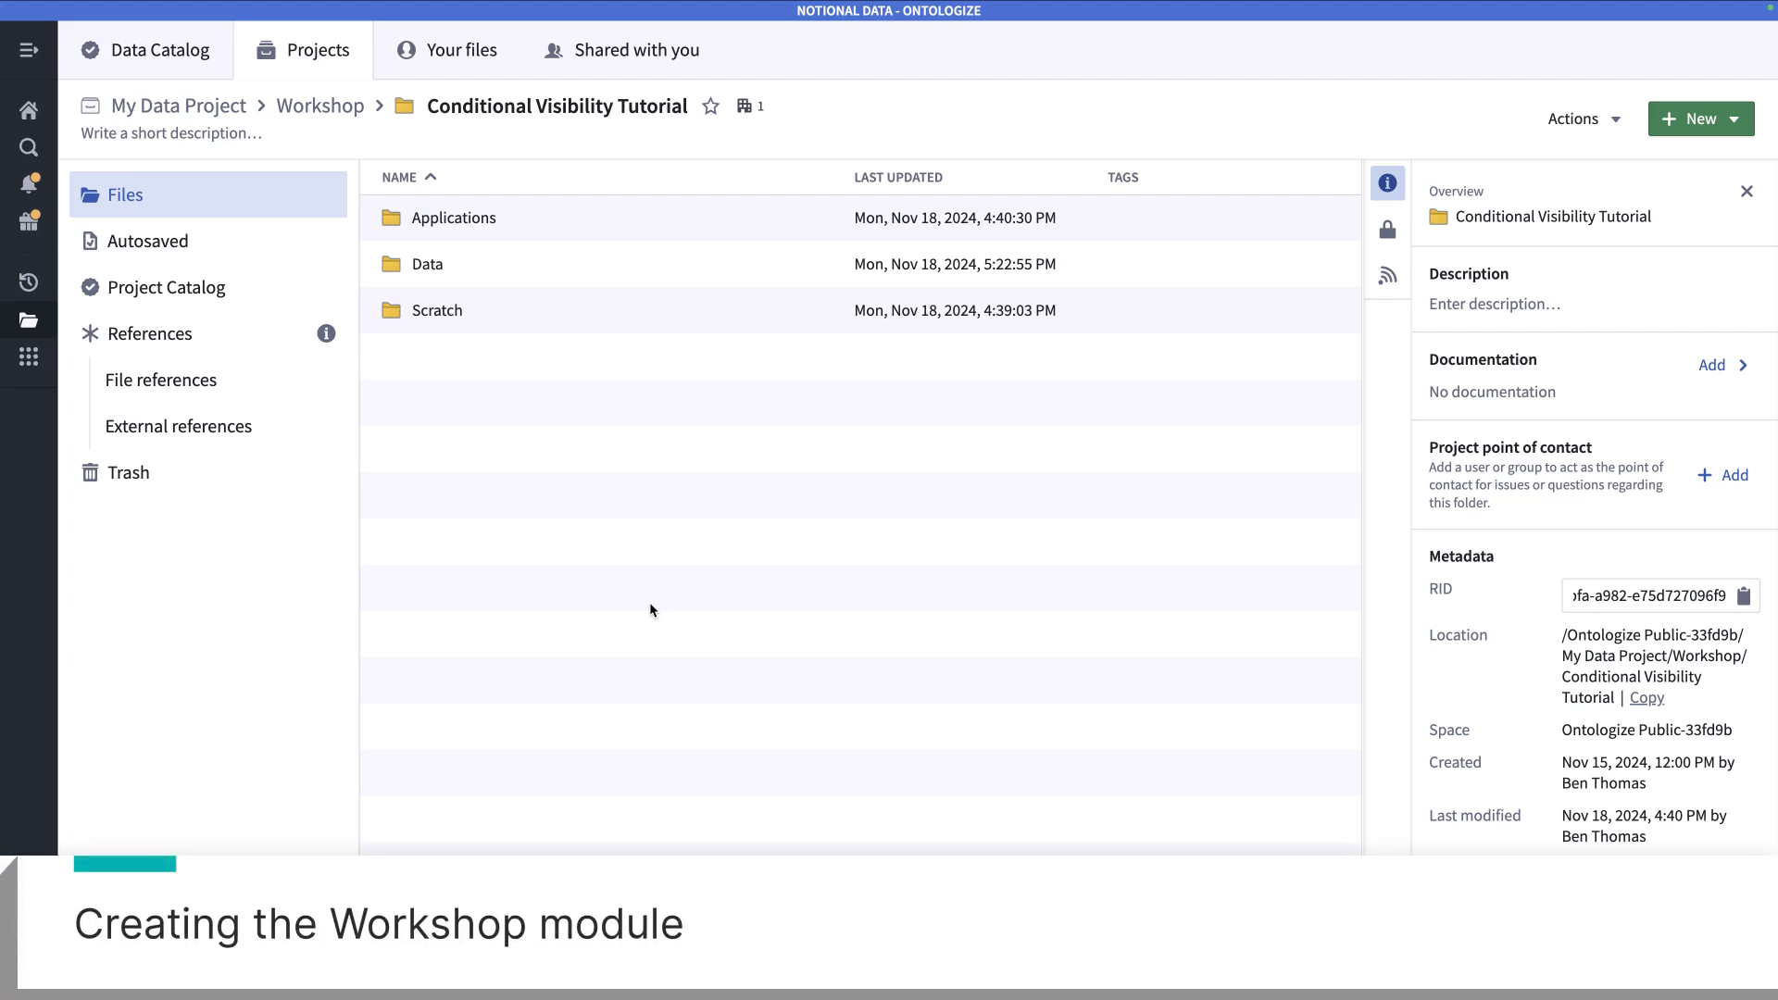
# - Create a new Workshop module inside the Applications folder of the Conditional Visibility Tutorial
pyautogui.click(439, 220)
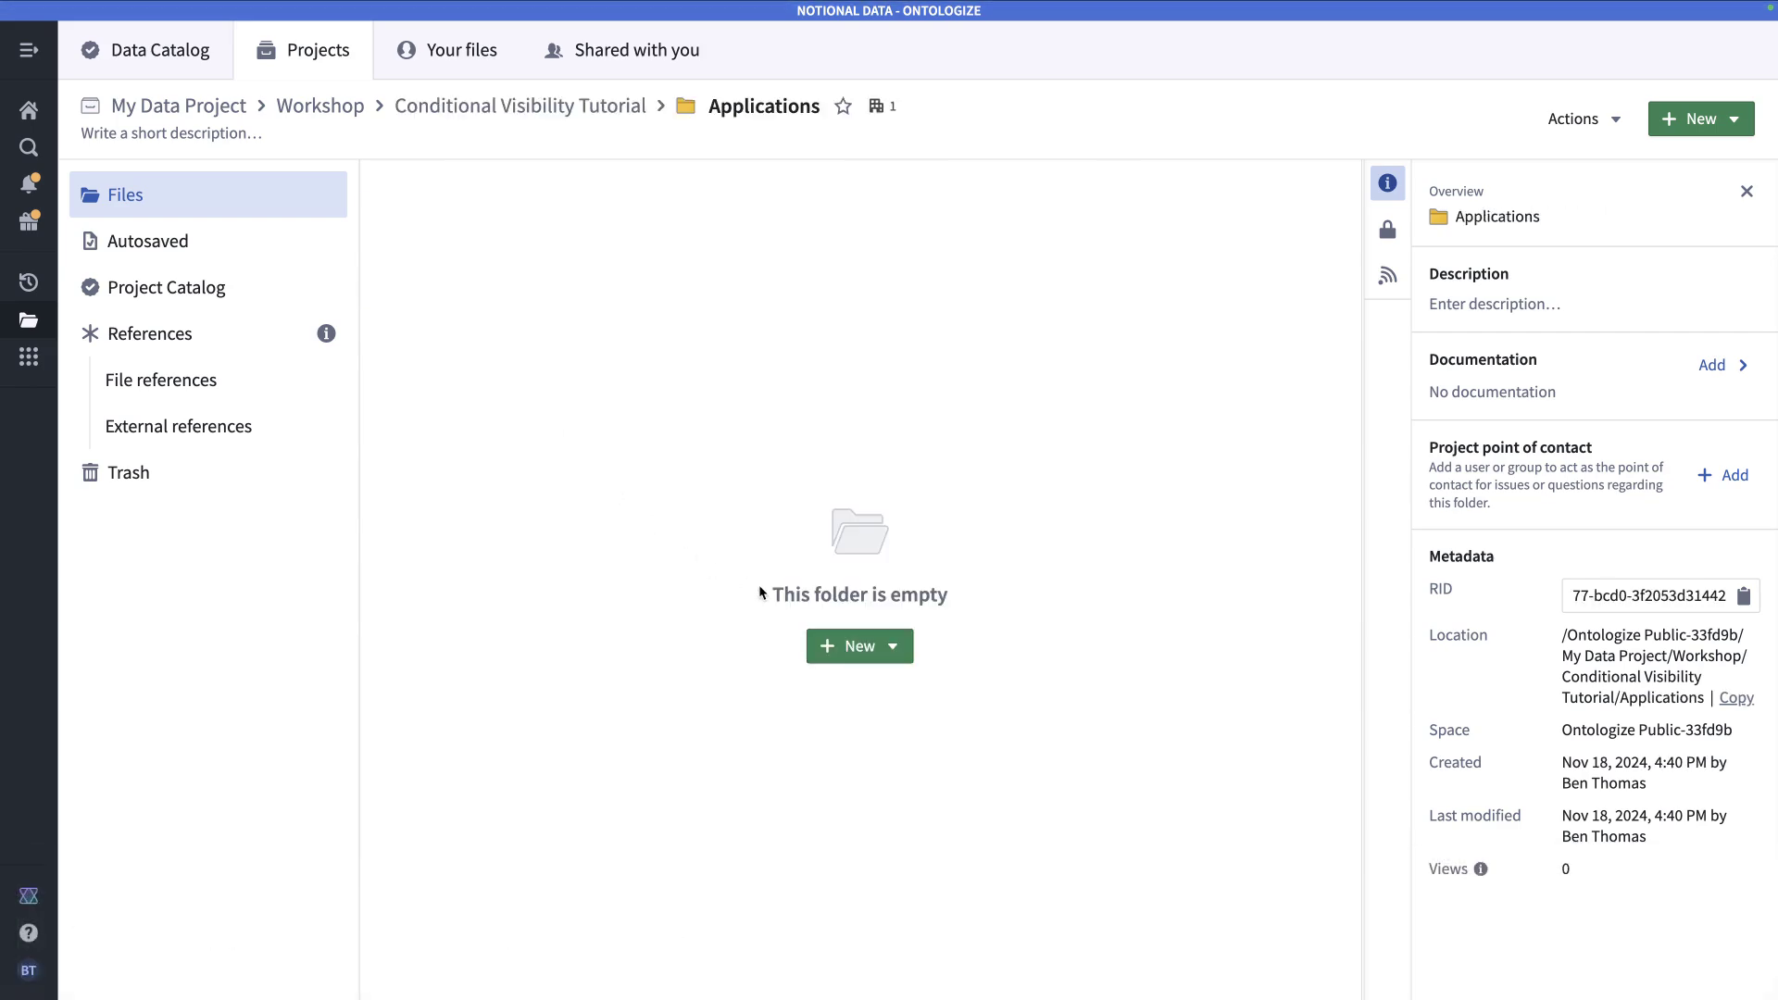
pyautogui.click(860, 646)
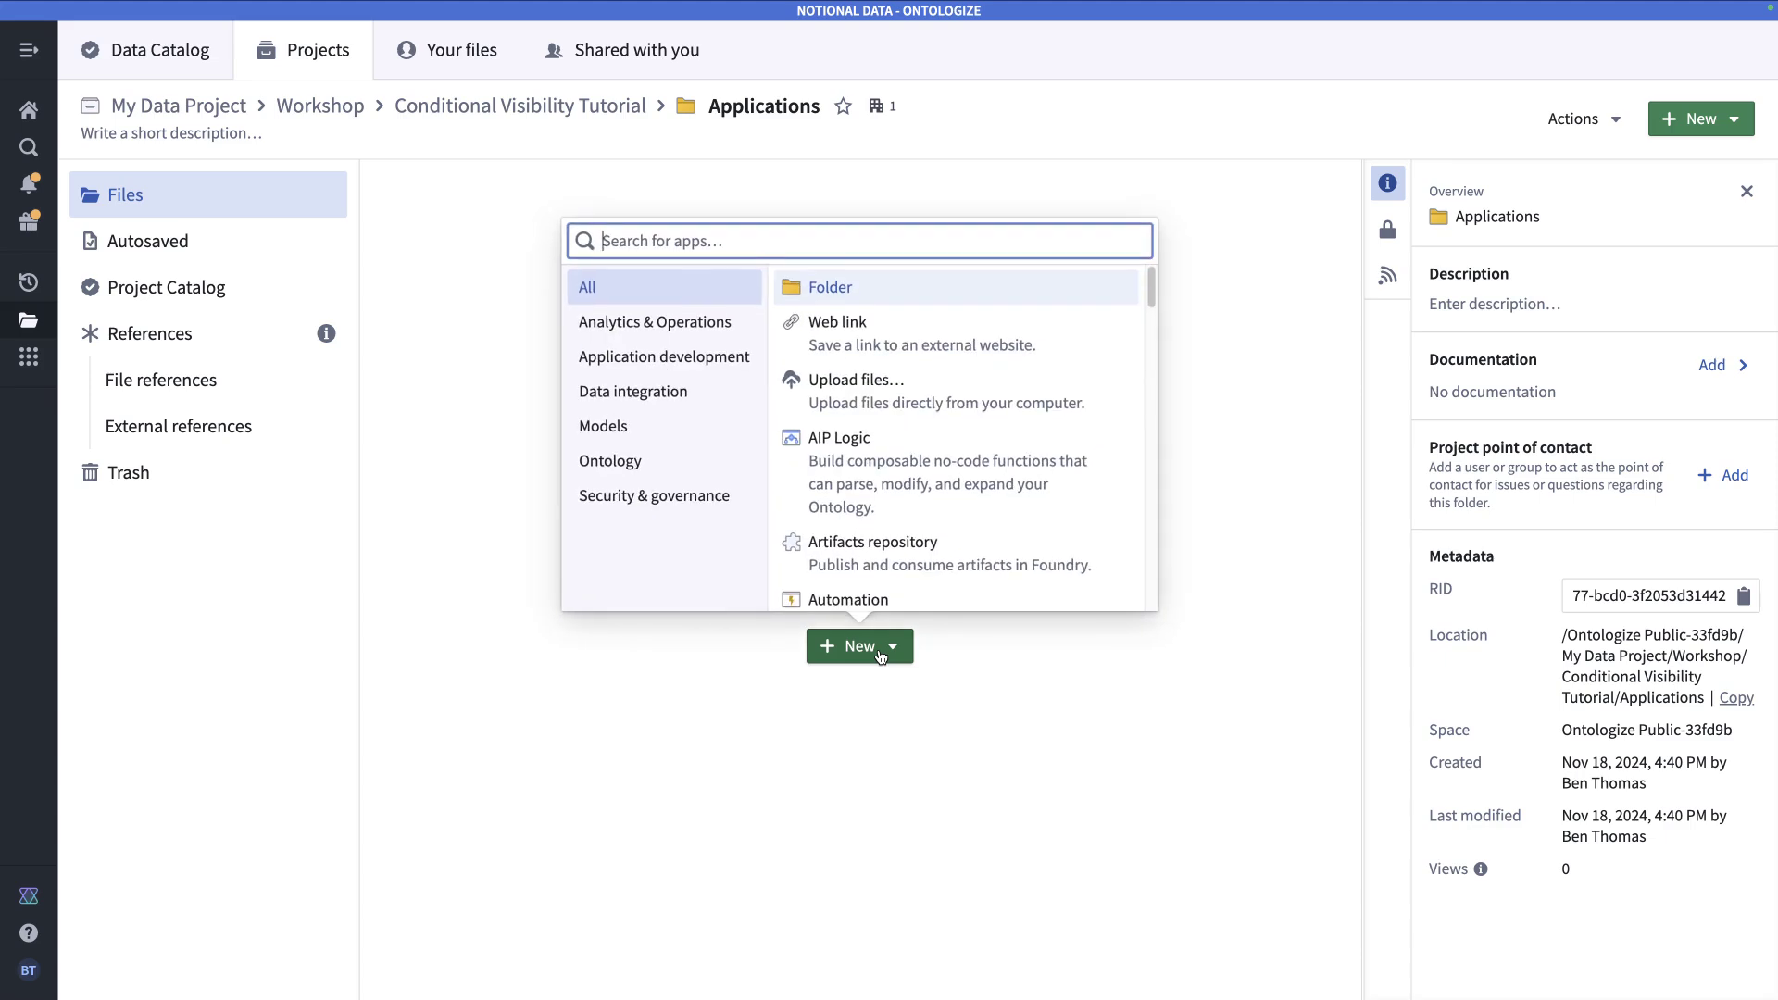
pyautogui.write('workshop')
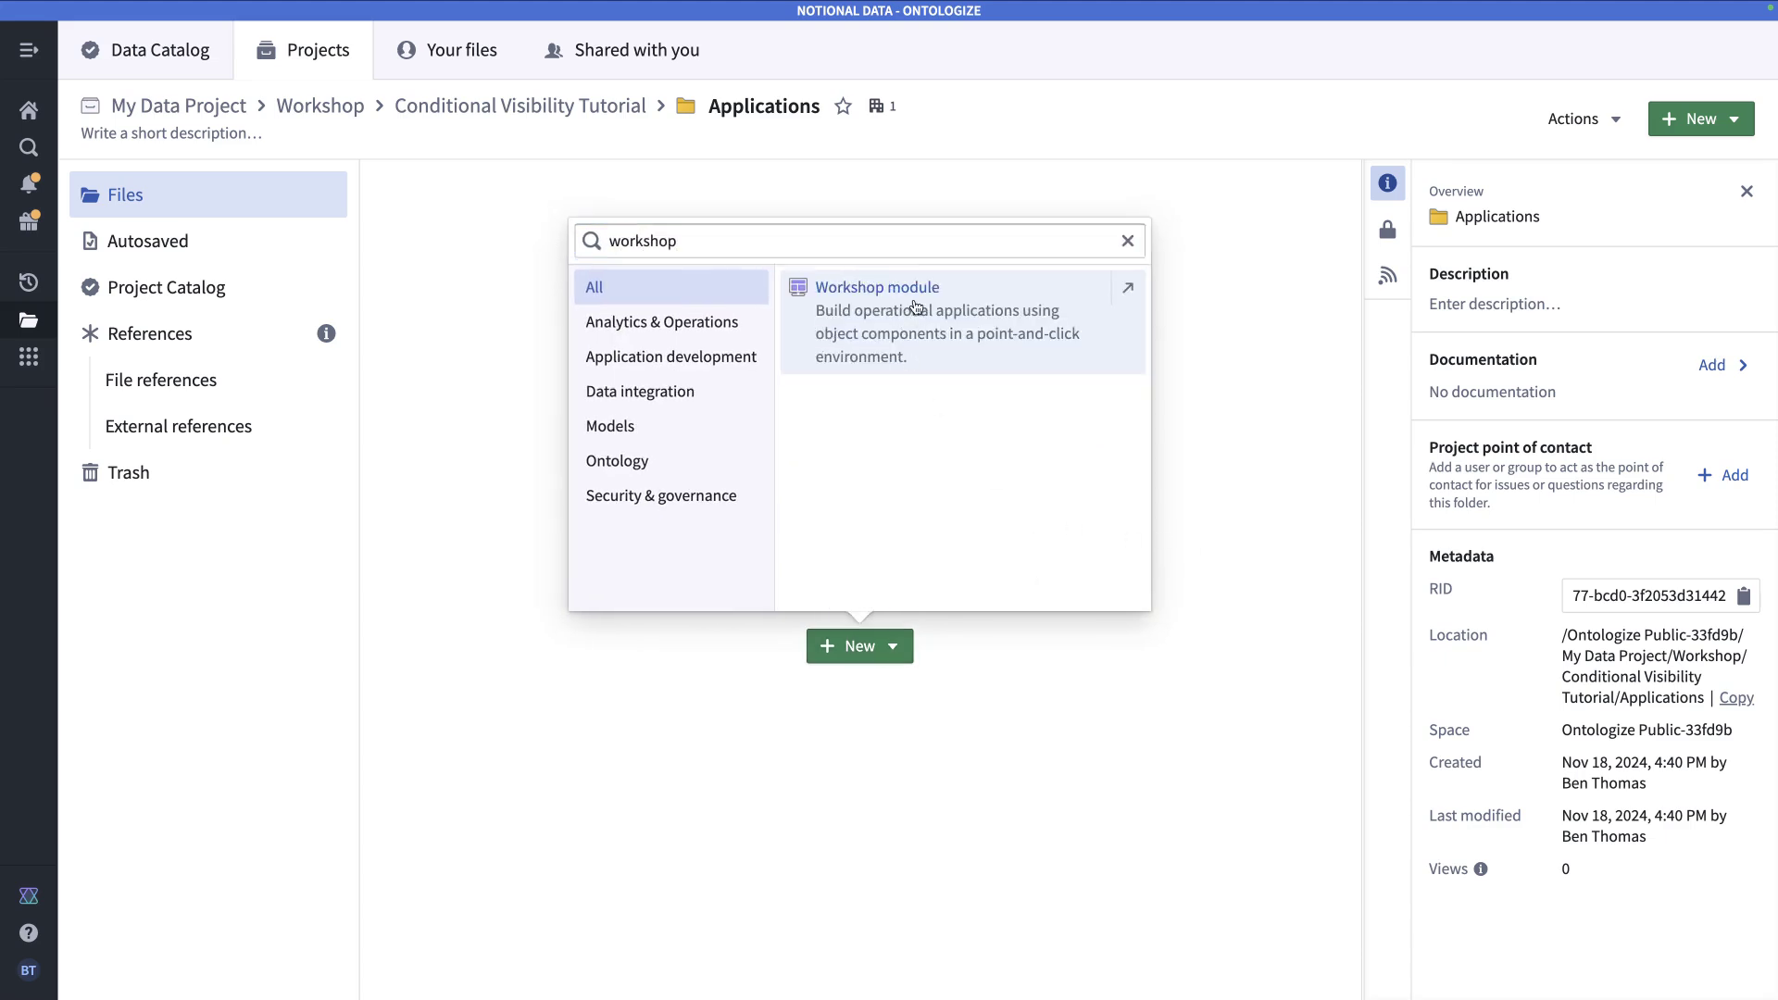
pyautogui.click(915, 307)
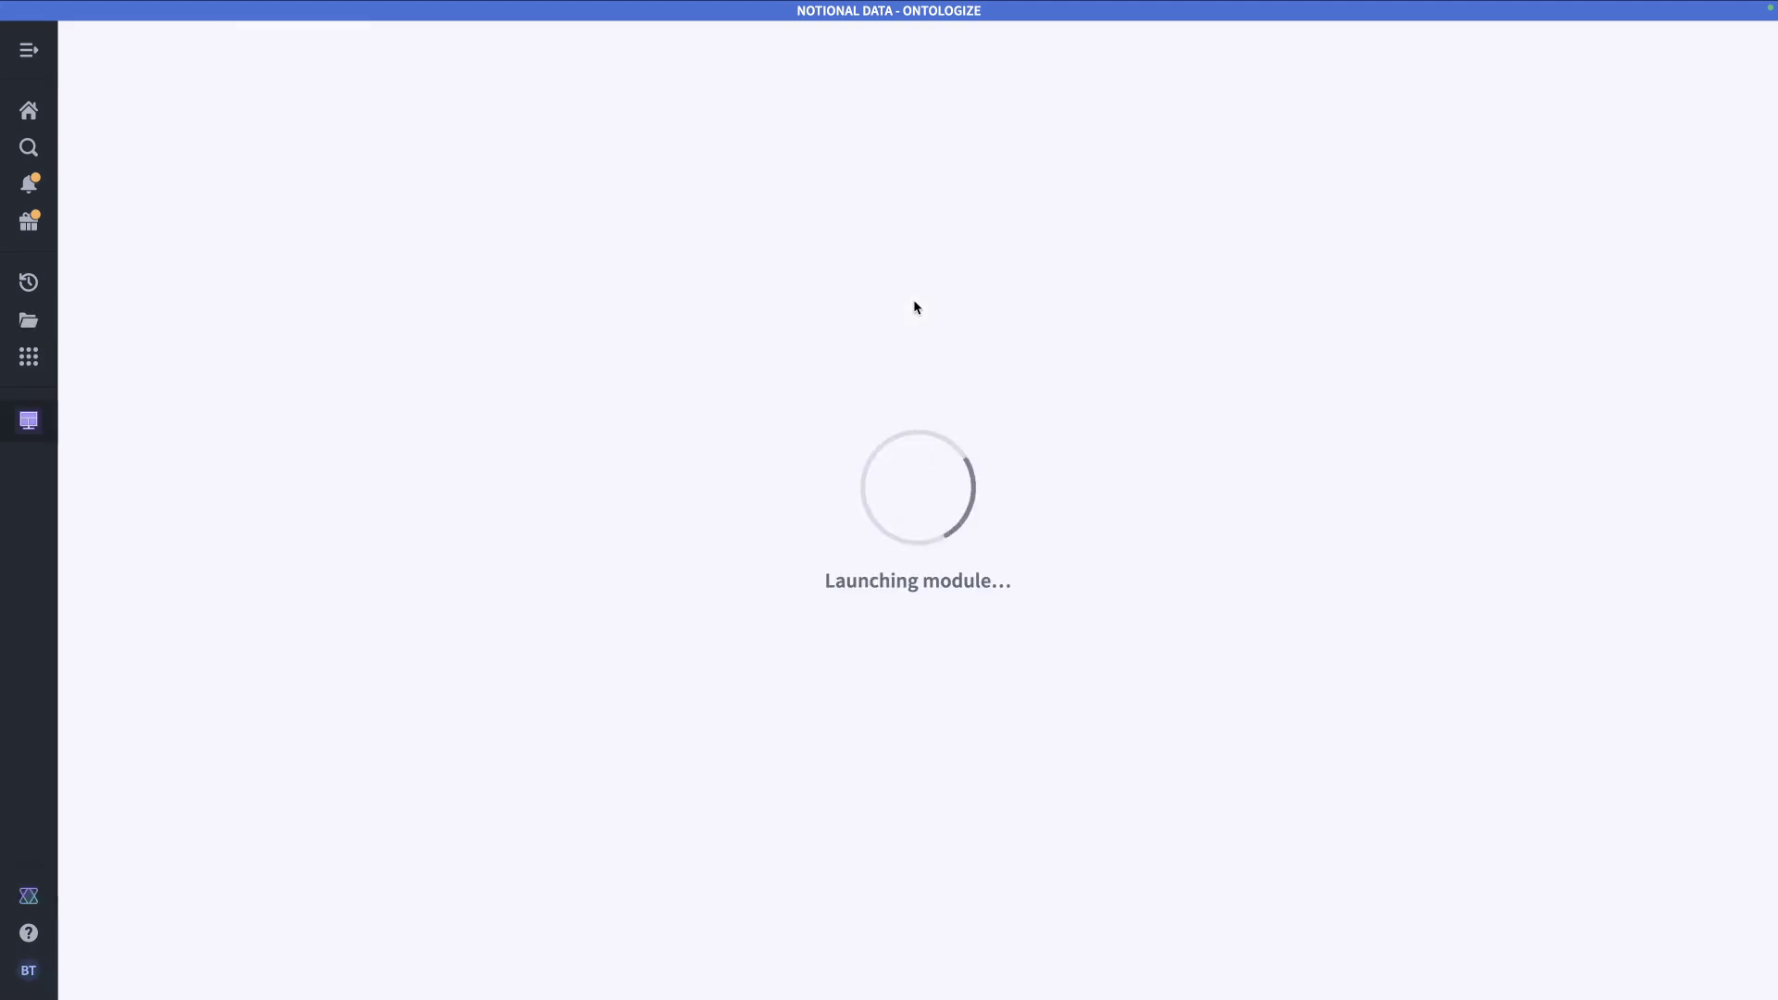
# - Rename the new Workshop module "Employee Record Hub"
pyautogui.click(449, 39)
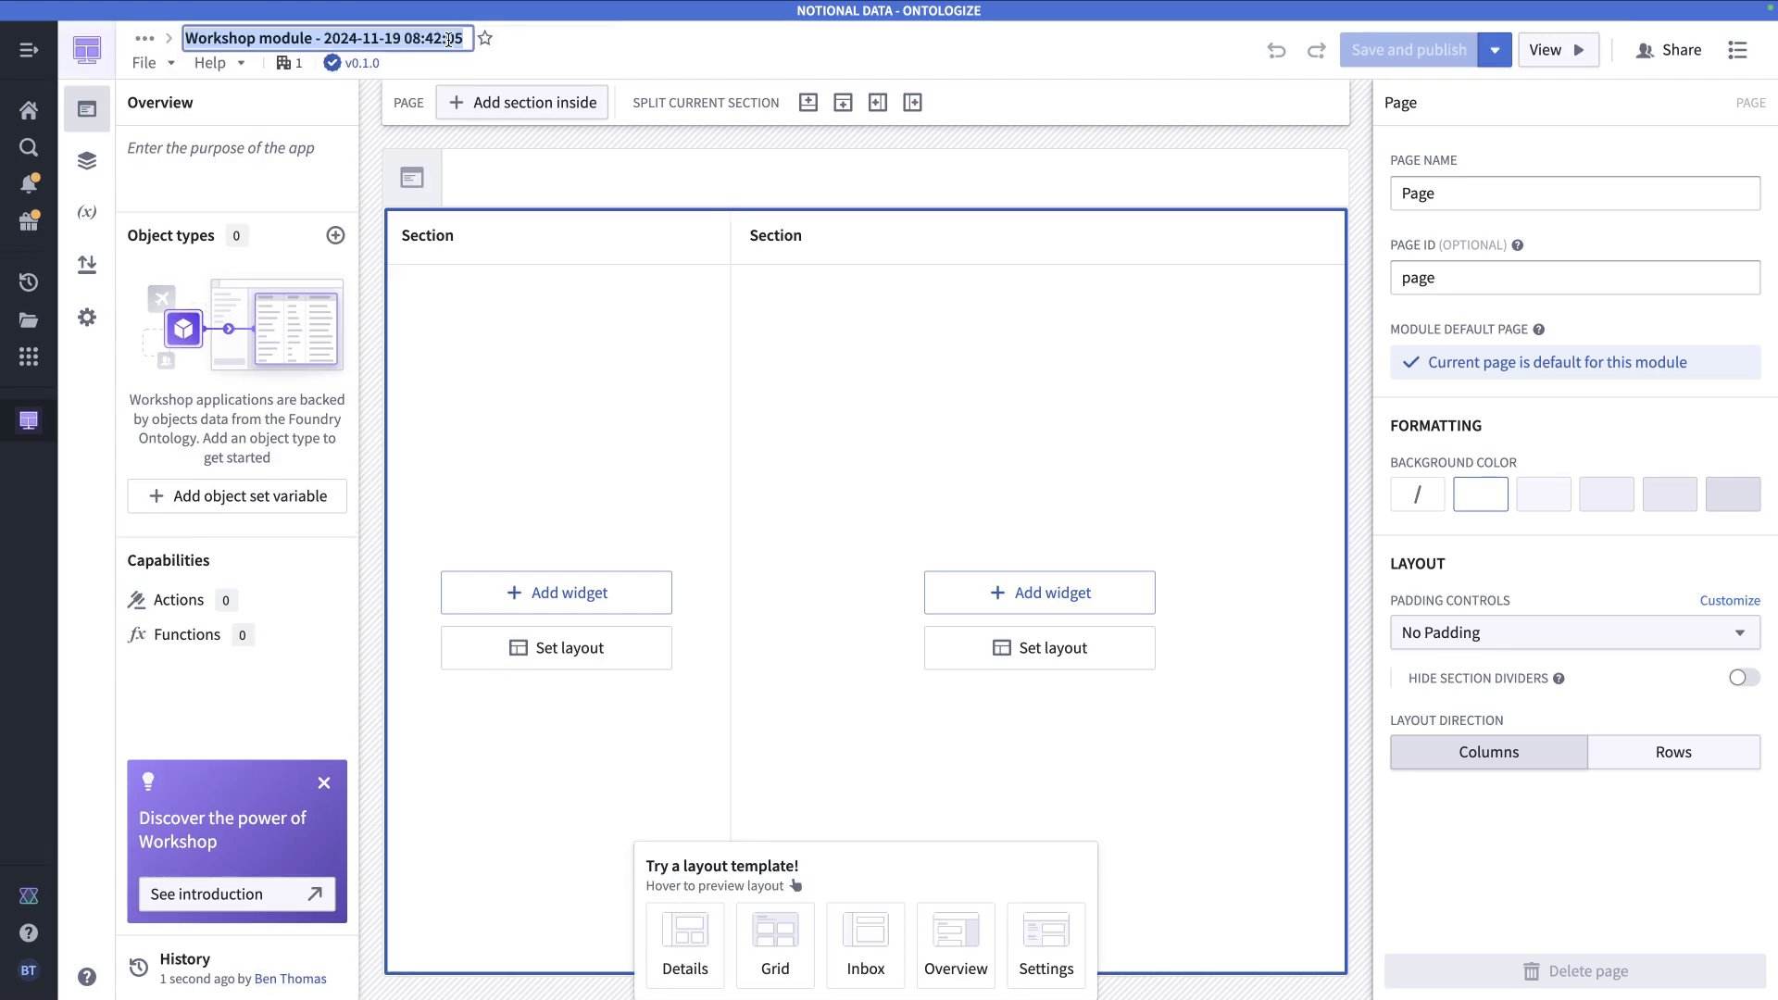
pyautogui.write('Employee Record Hub')
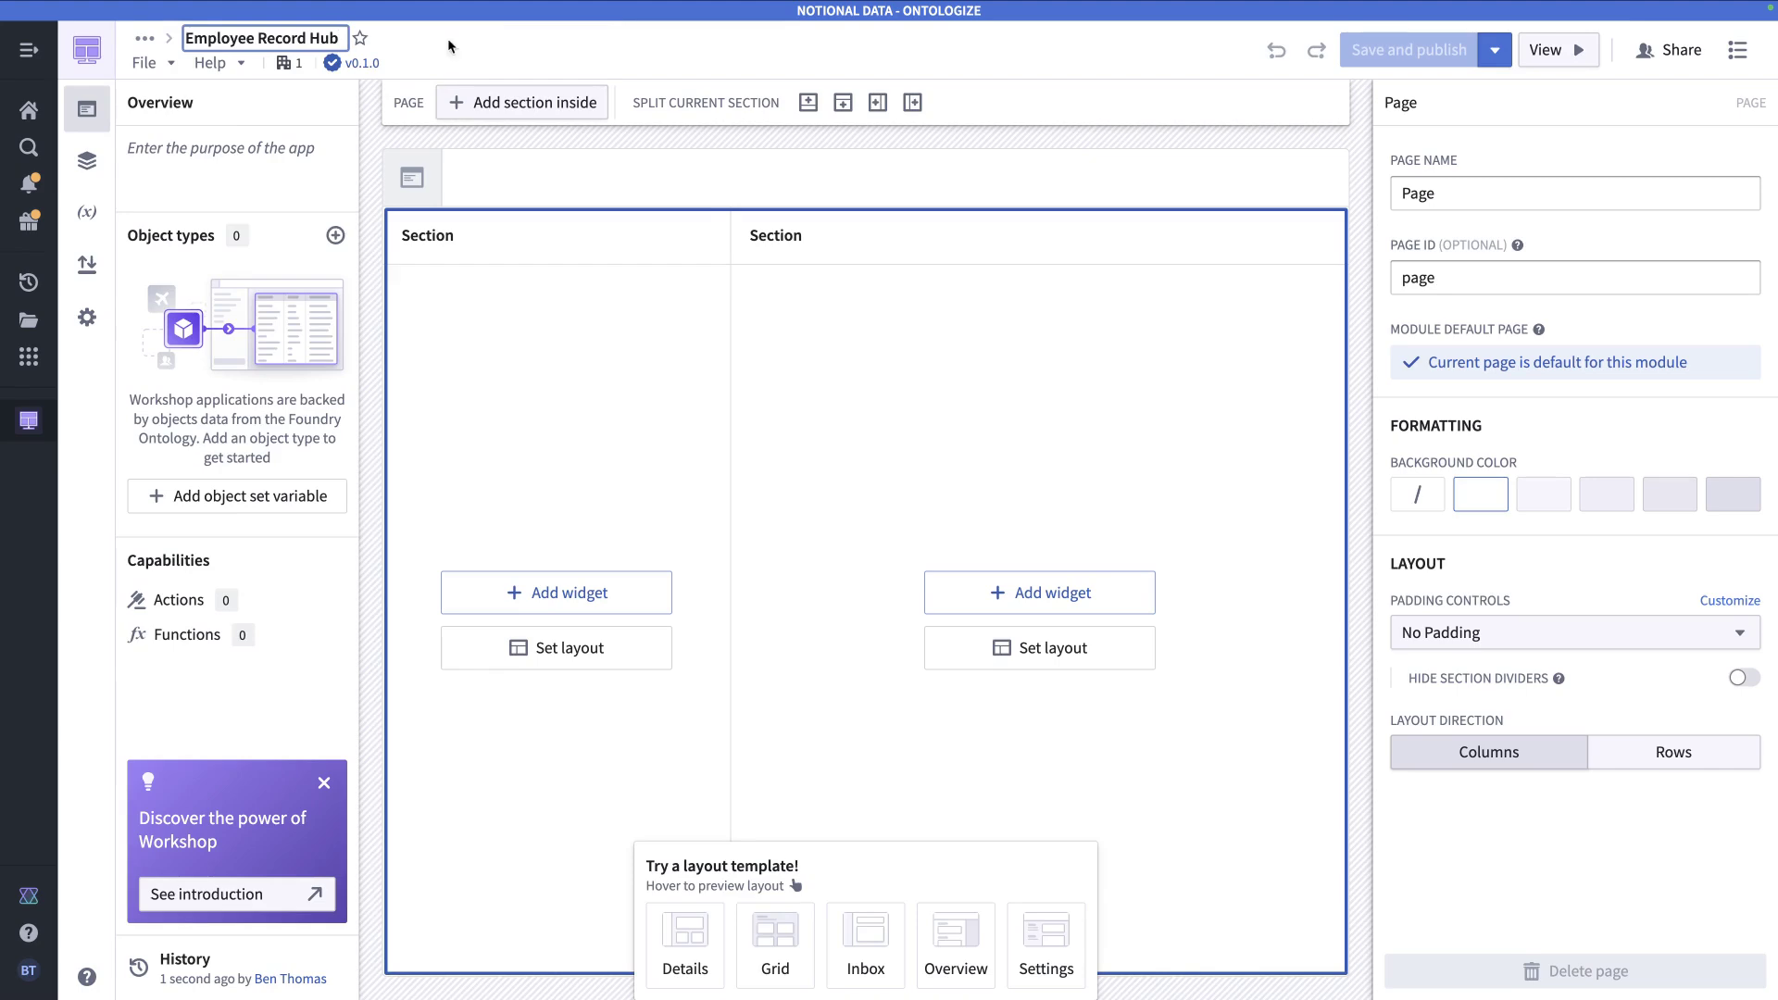
pyautogui.click(576, 190)
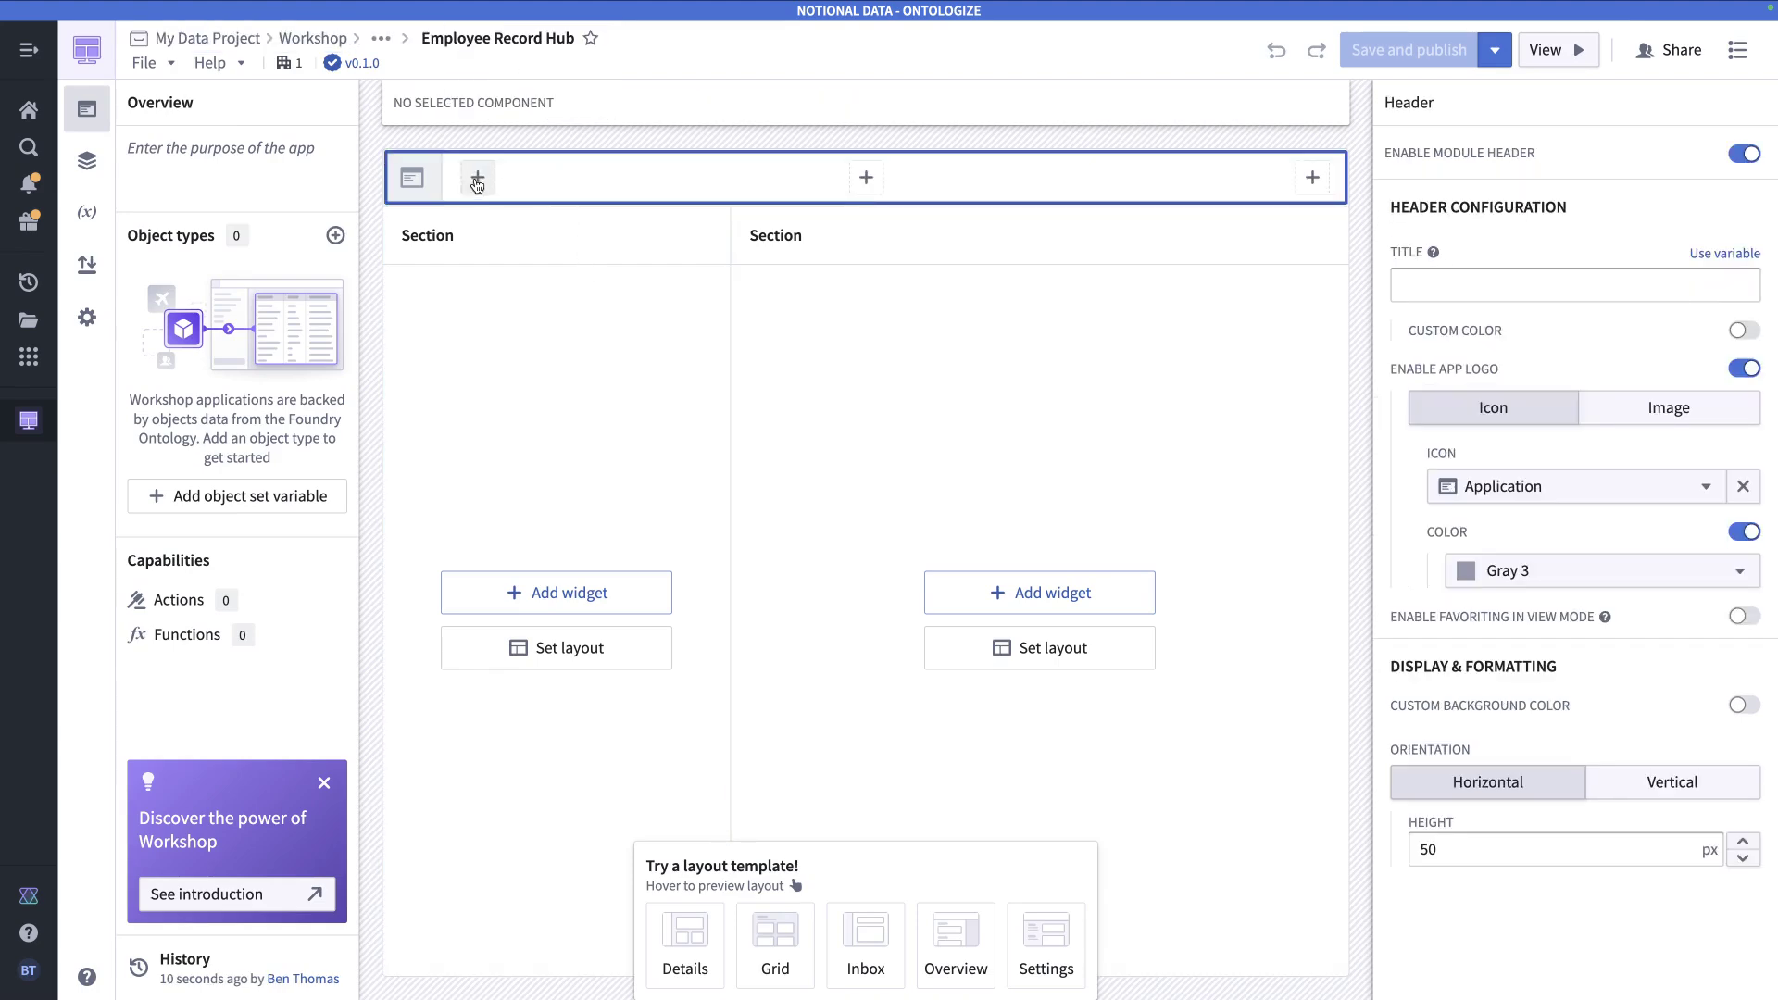
# - Copy the module's name and use it as the module header's title, "Employee Record Hub"
pyautogui.click(512, 37)
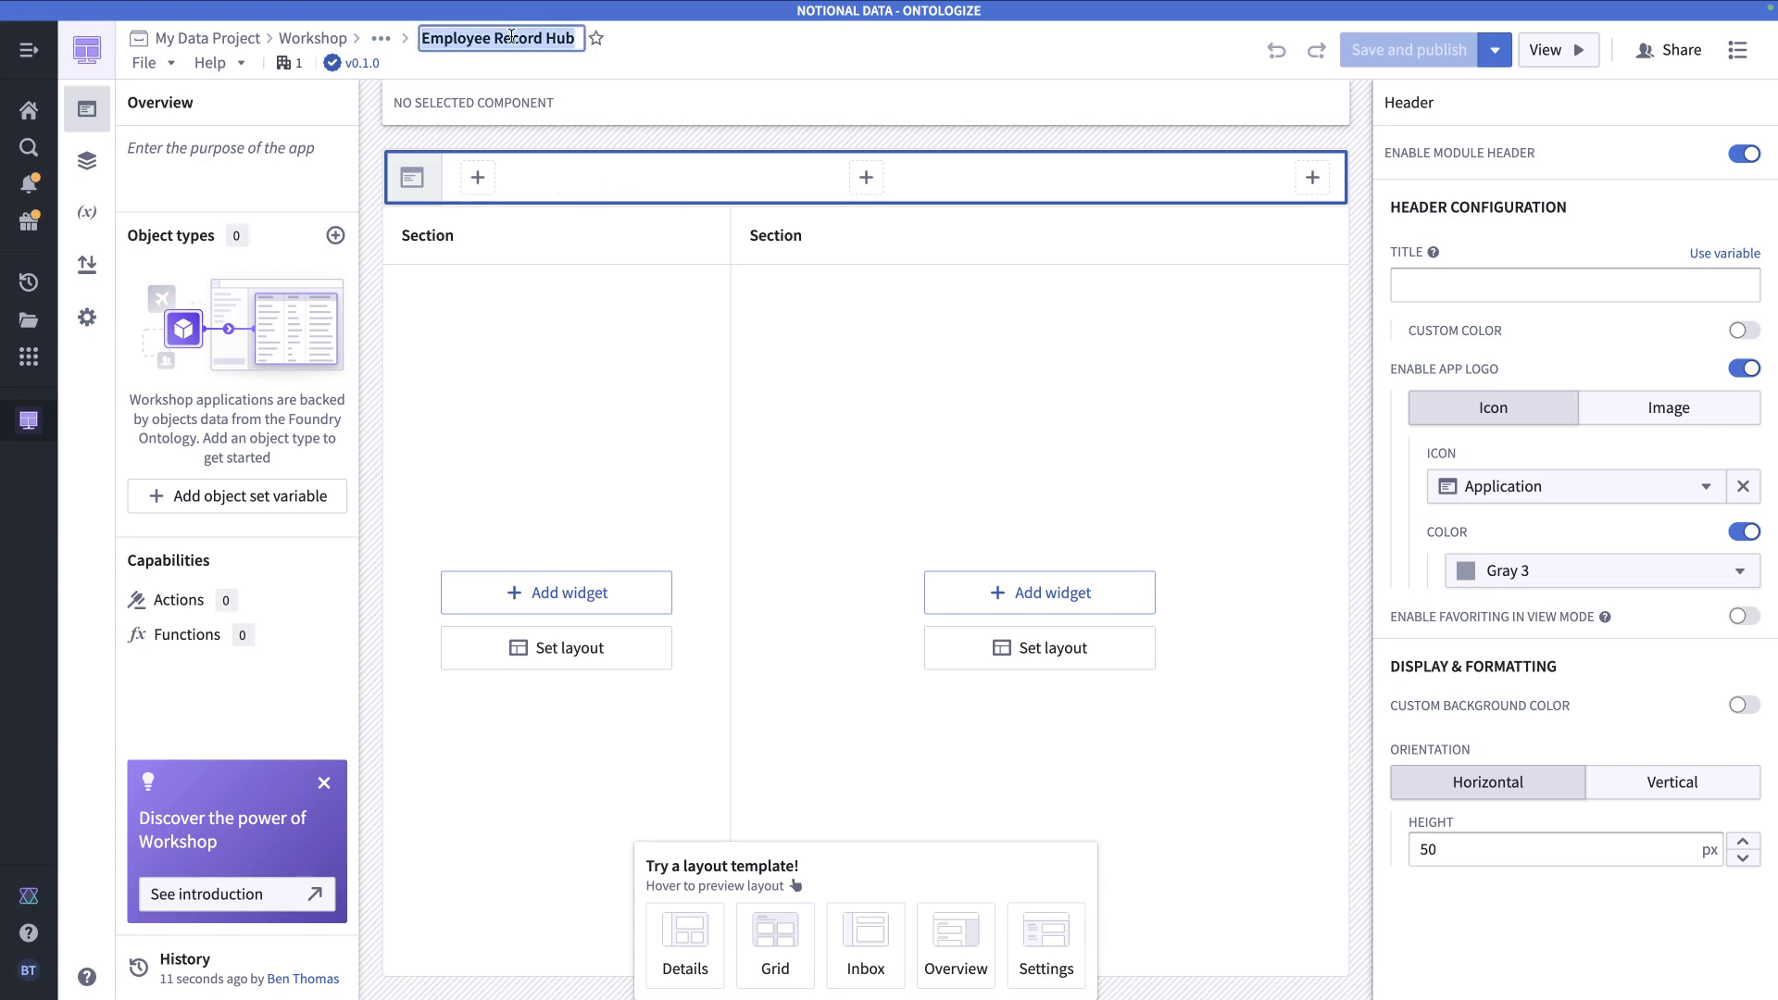
pyautogui.click(592, 178)
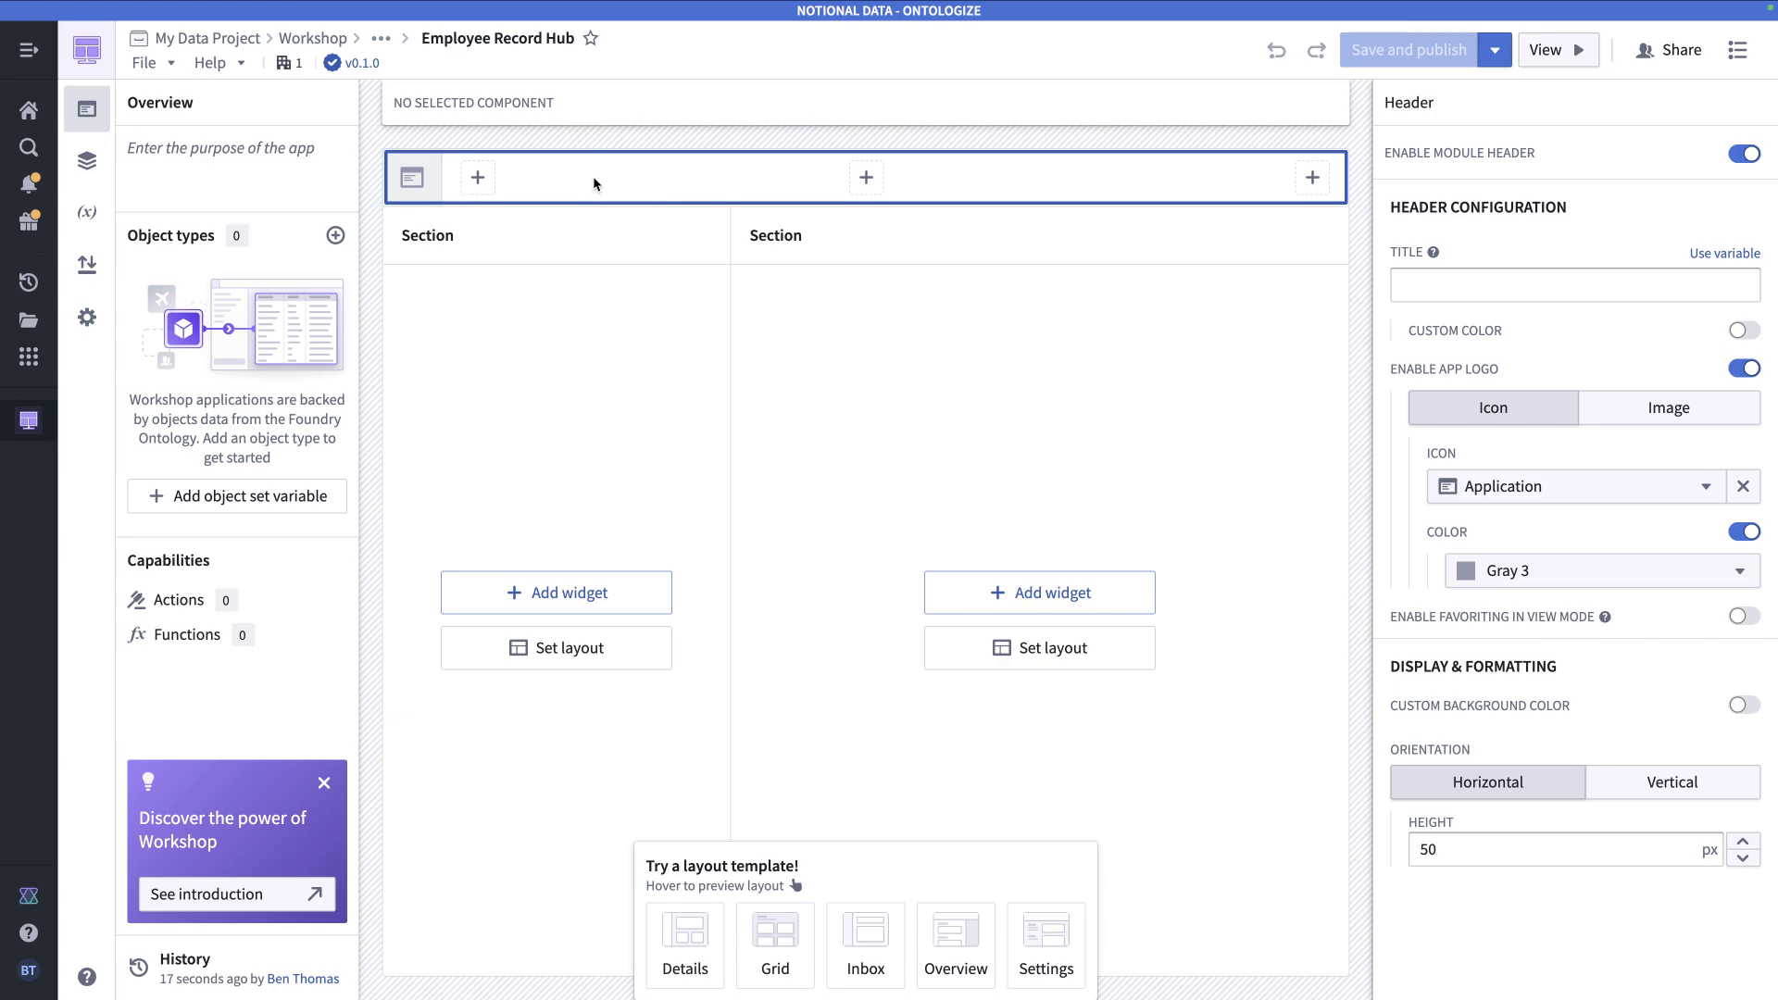
pyautogui.click(1452, 278)
pyautogui.hotkey('ctrl', 'v')
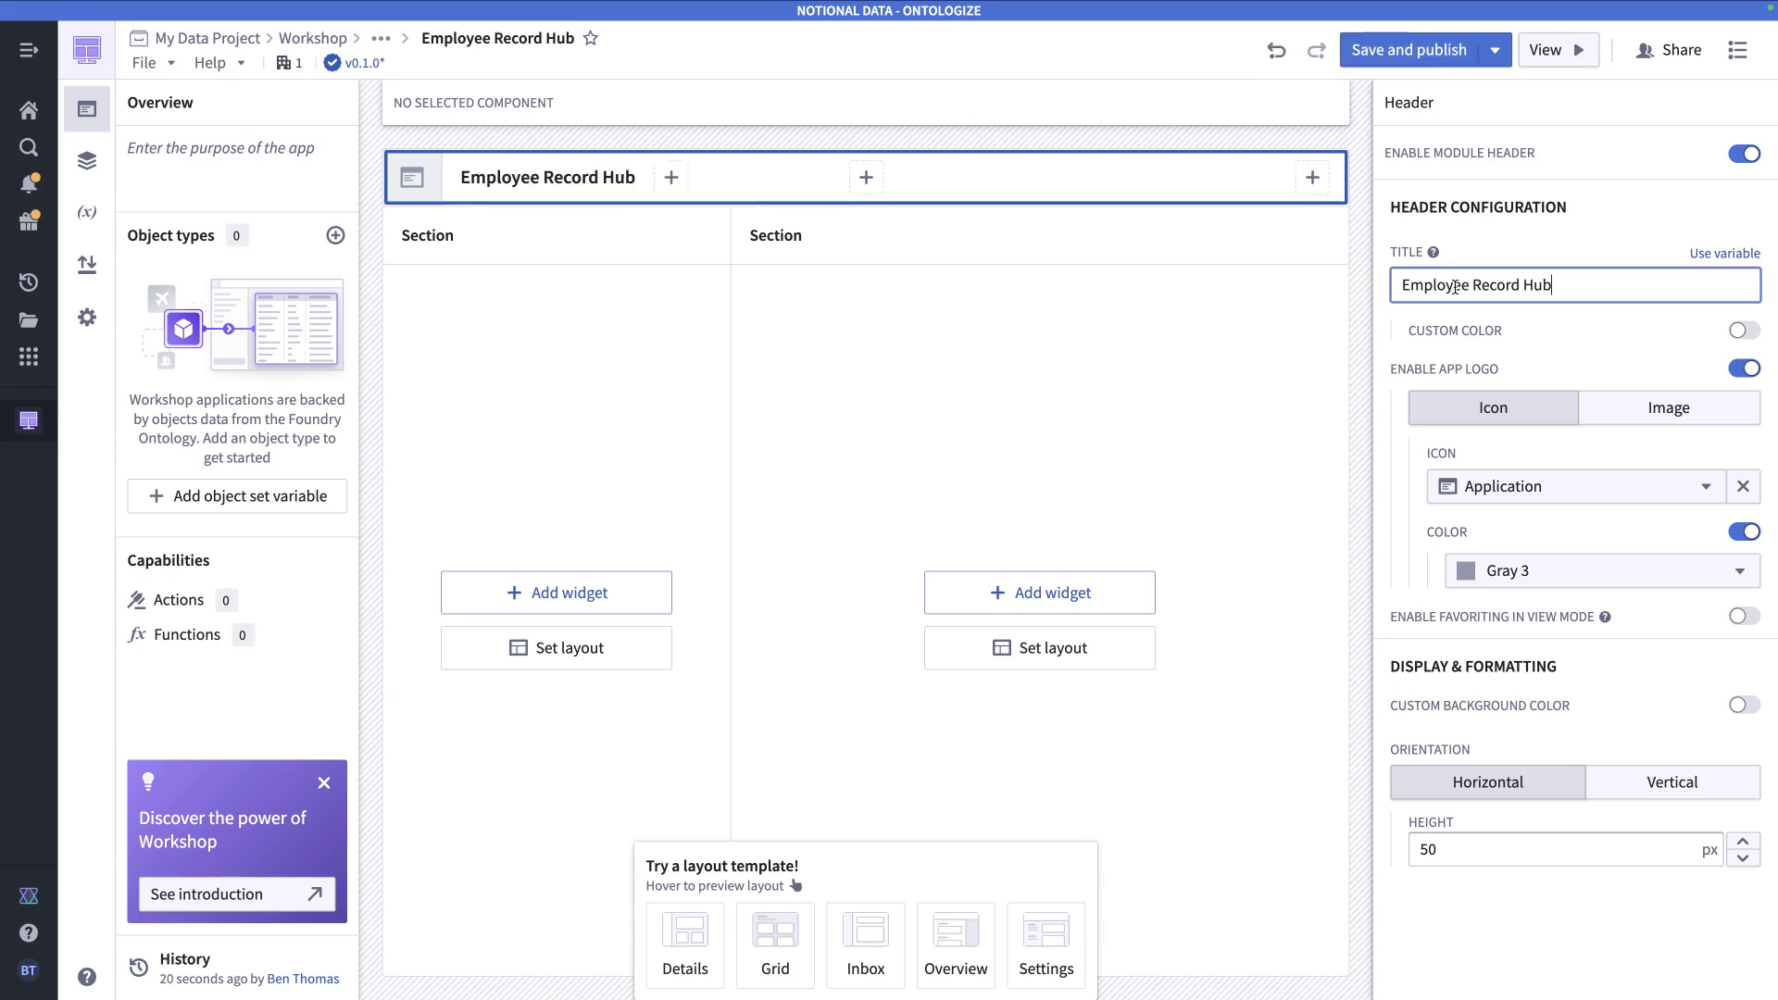
pyautogui.click(1383, 310)
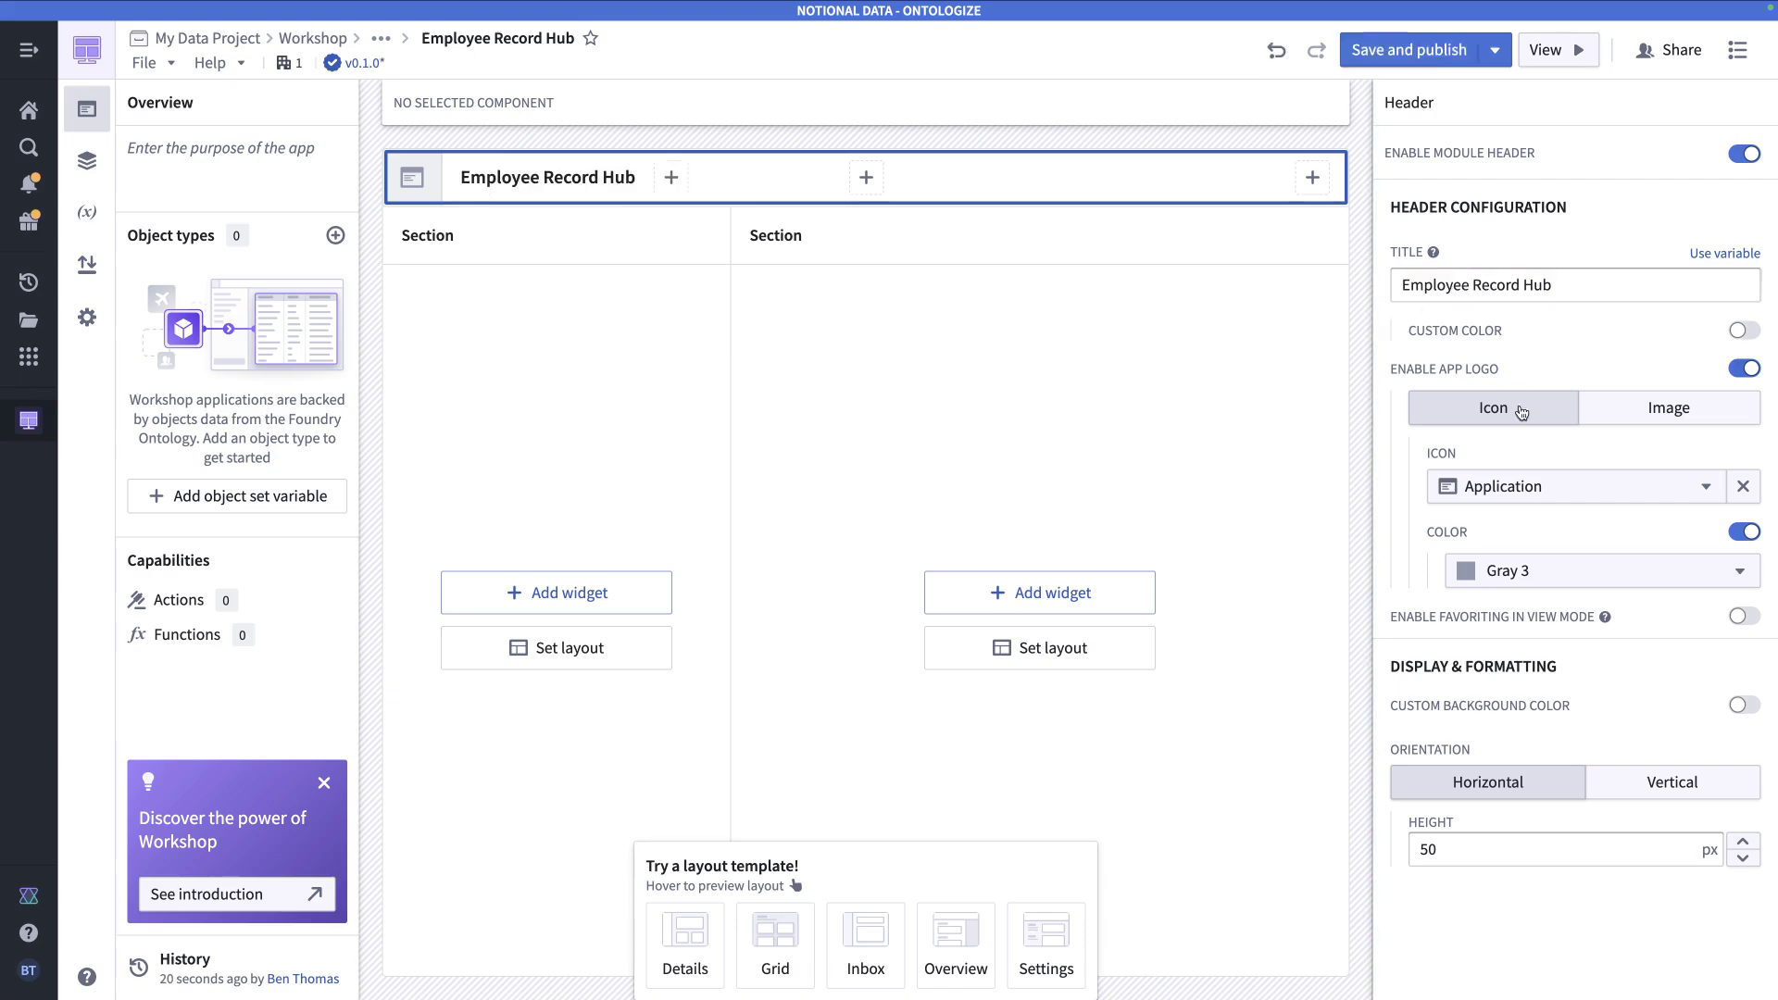
# - Set the header's app logo to the Person icon in the color Blue 3
pyautogui.click(1528, 486)
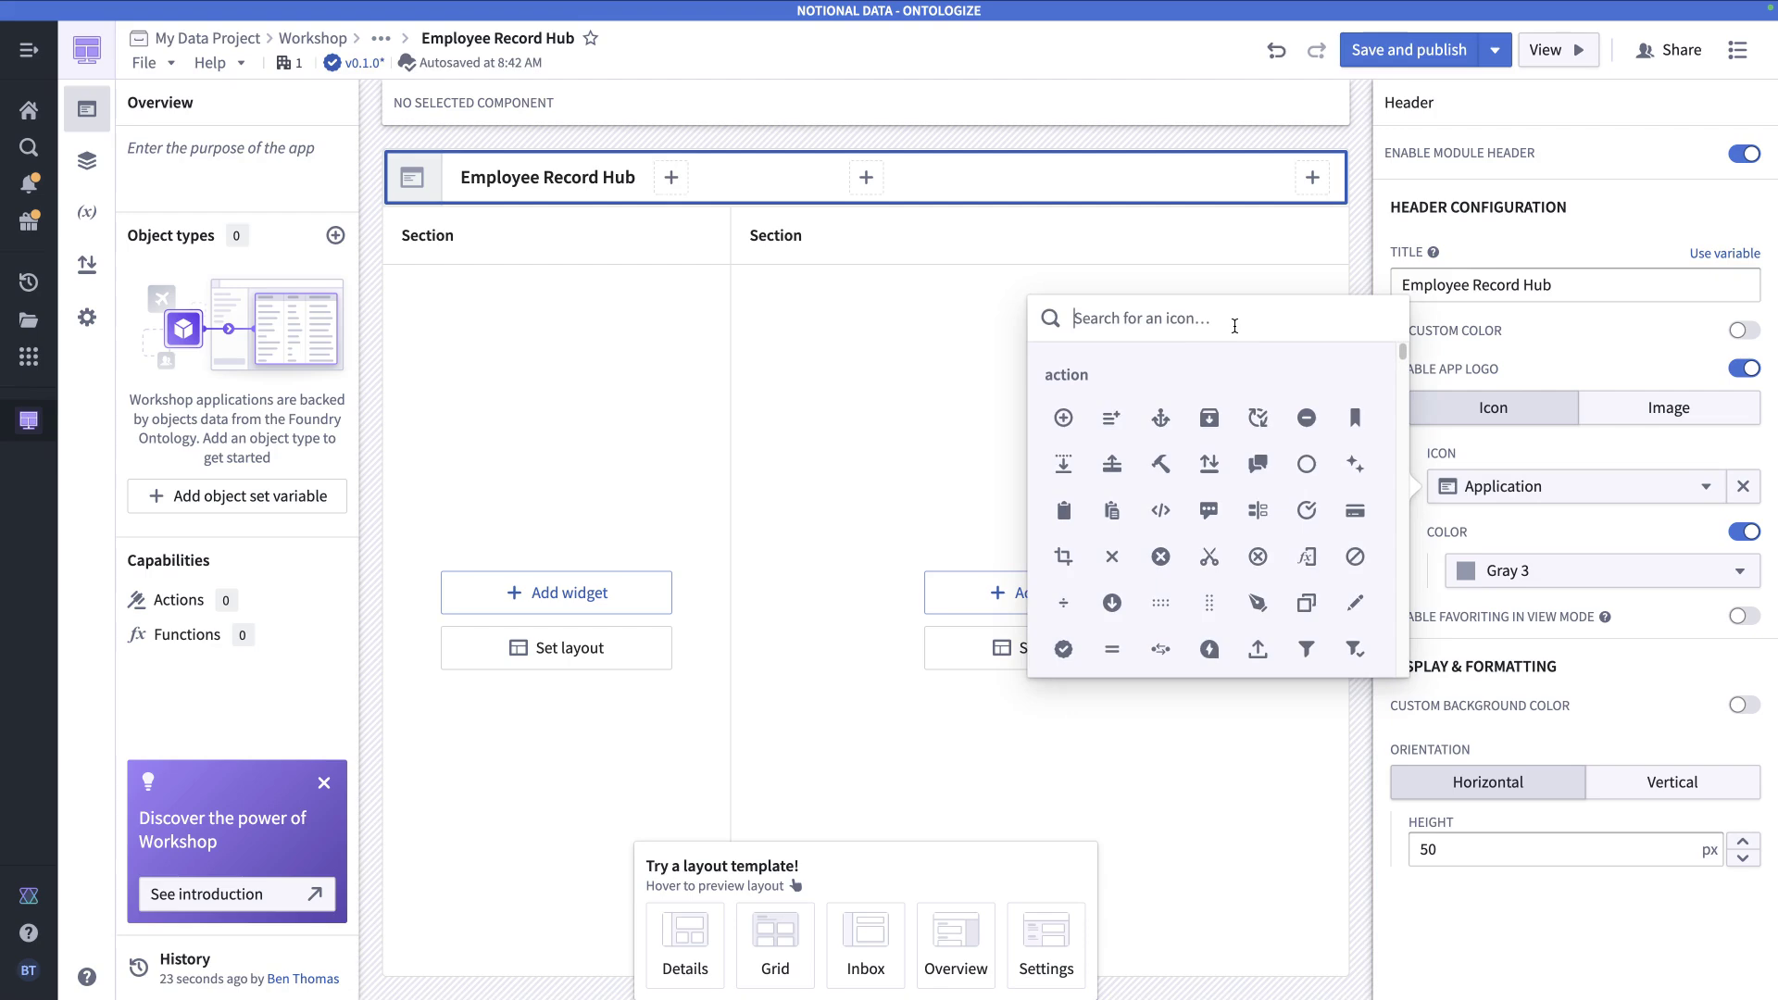
pyautogui.write('person')
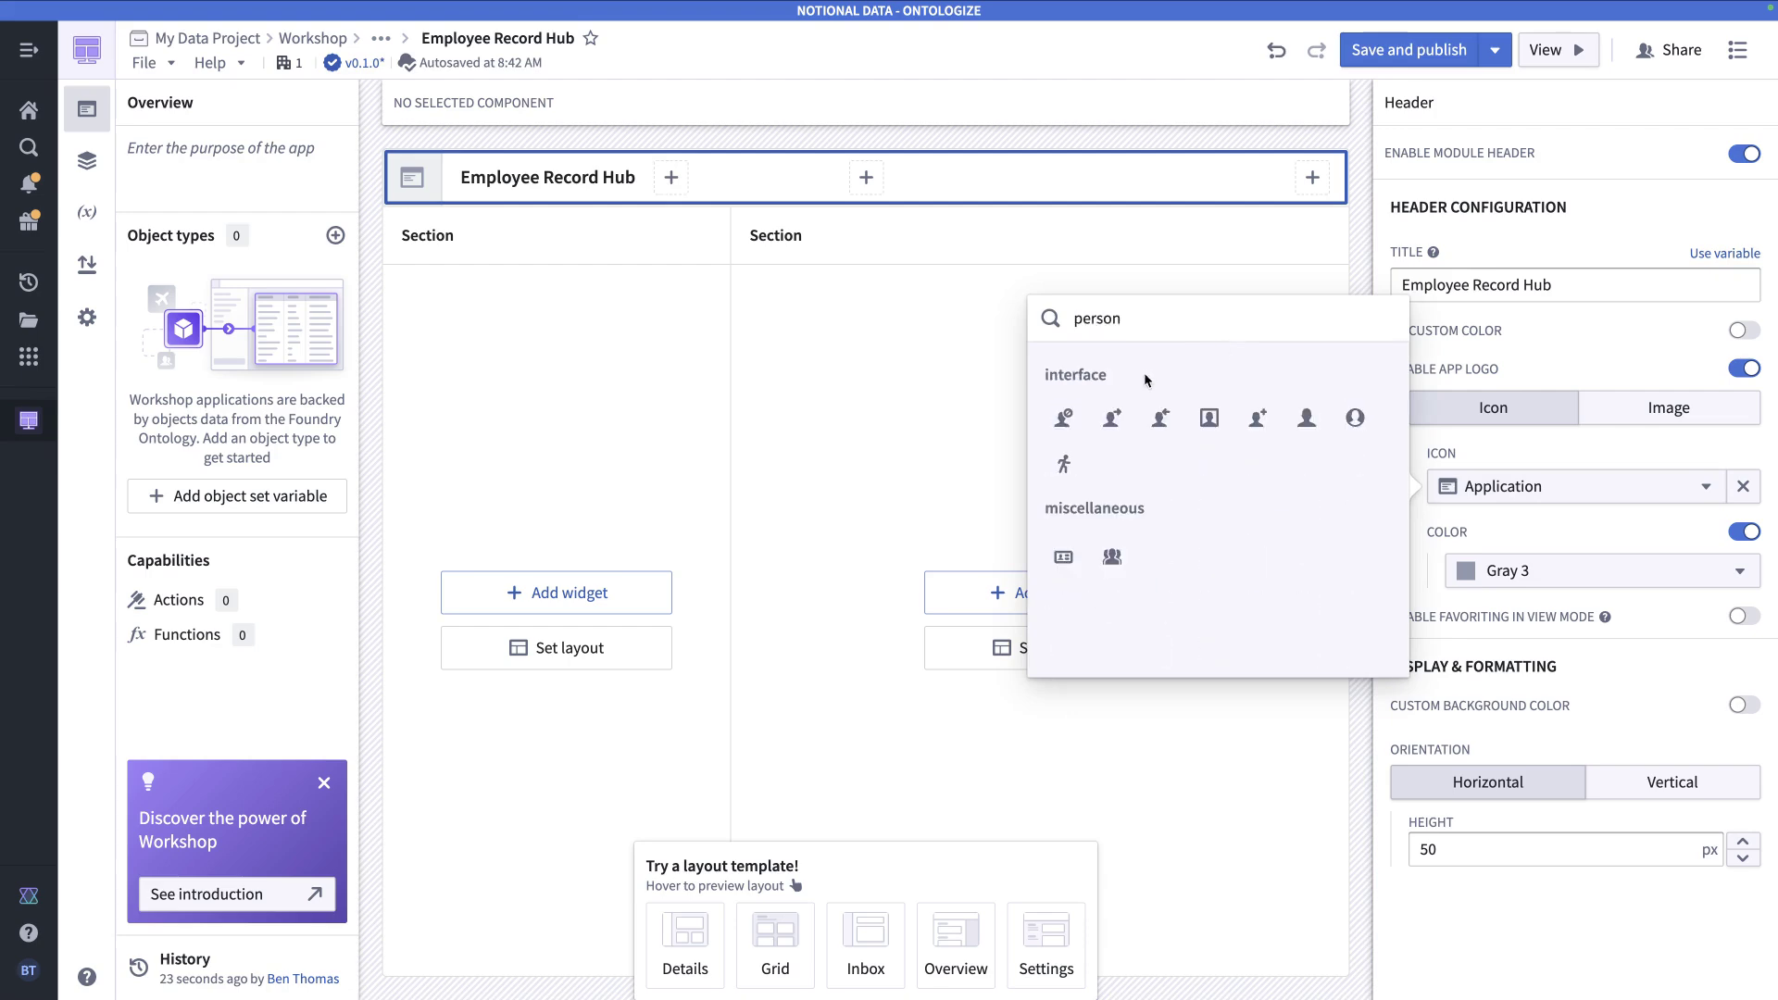
pyautogui.click(1307, 418)
pyautogui.click(1519, 570)
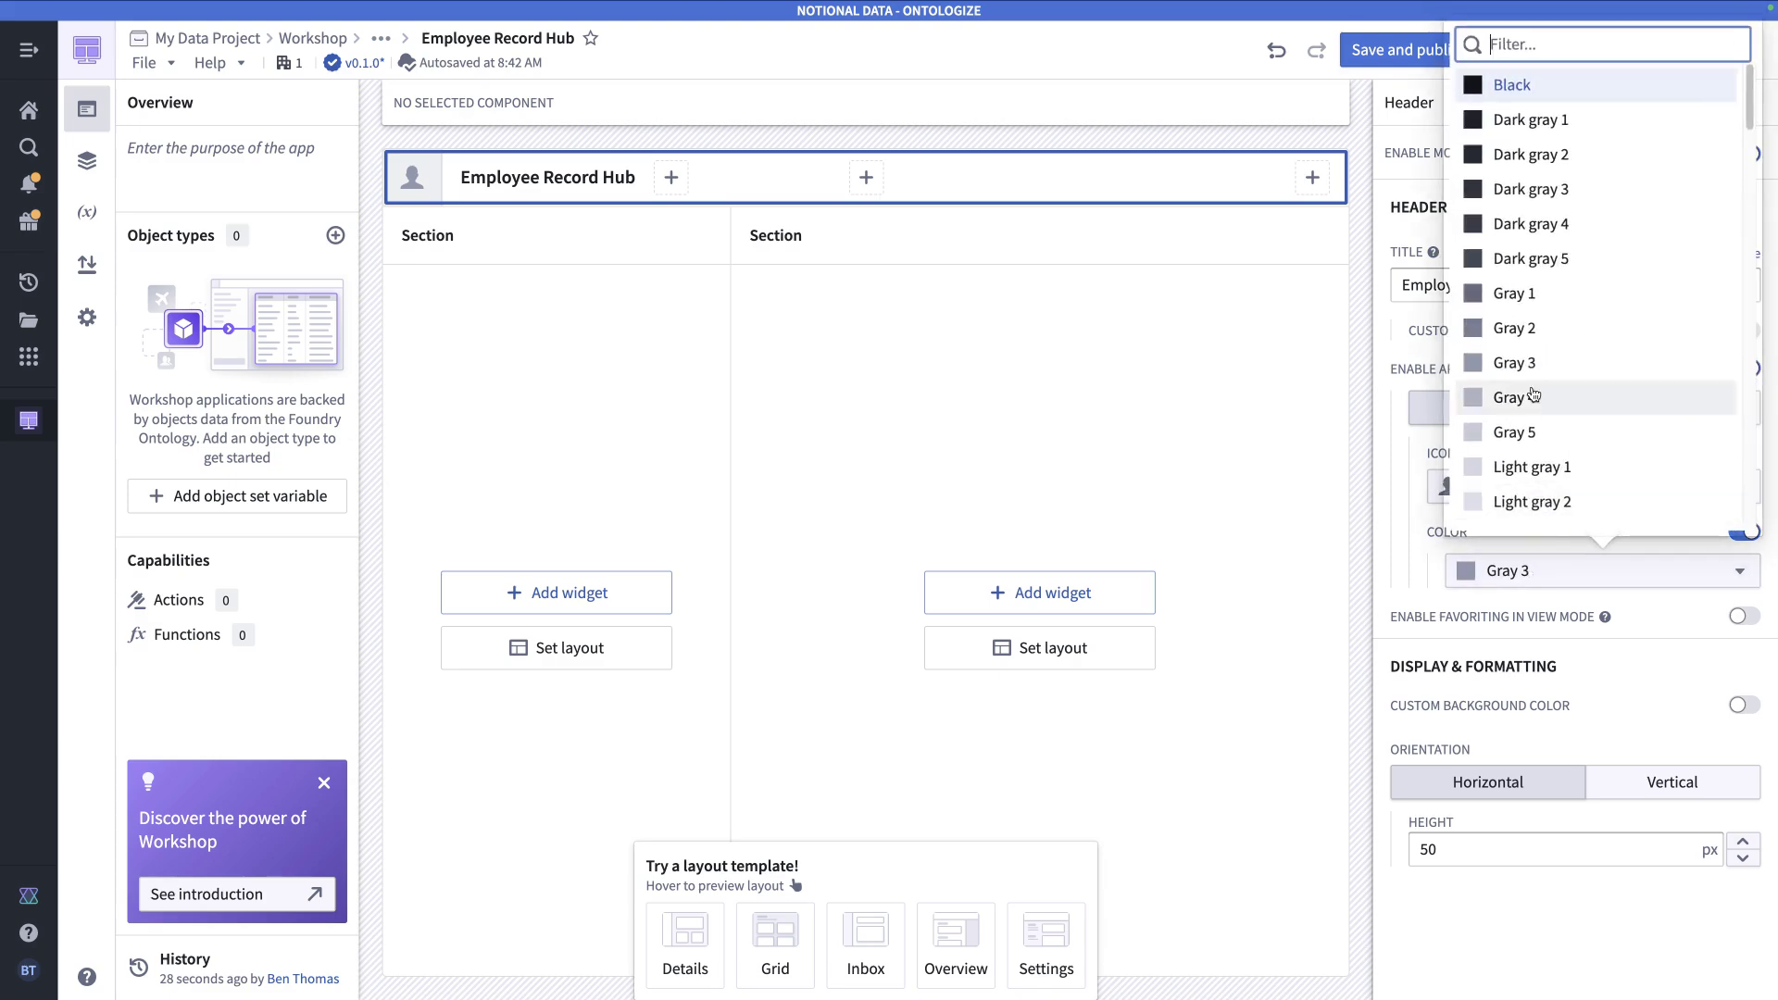
pyautogui.scroll(-5, 1532, 408)
pyautogui.click(1533, 294)
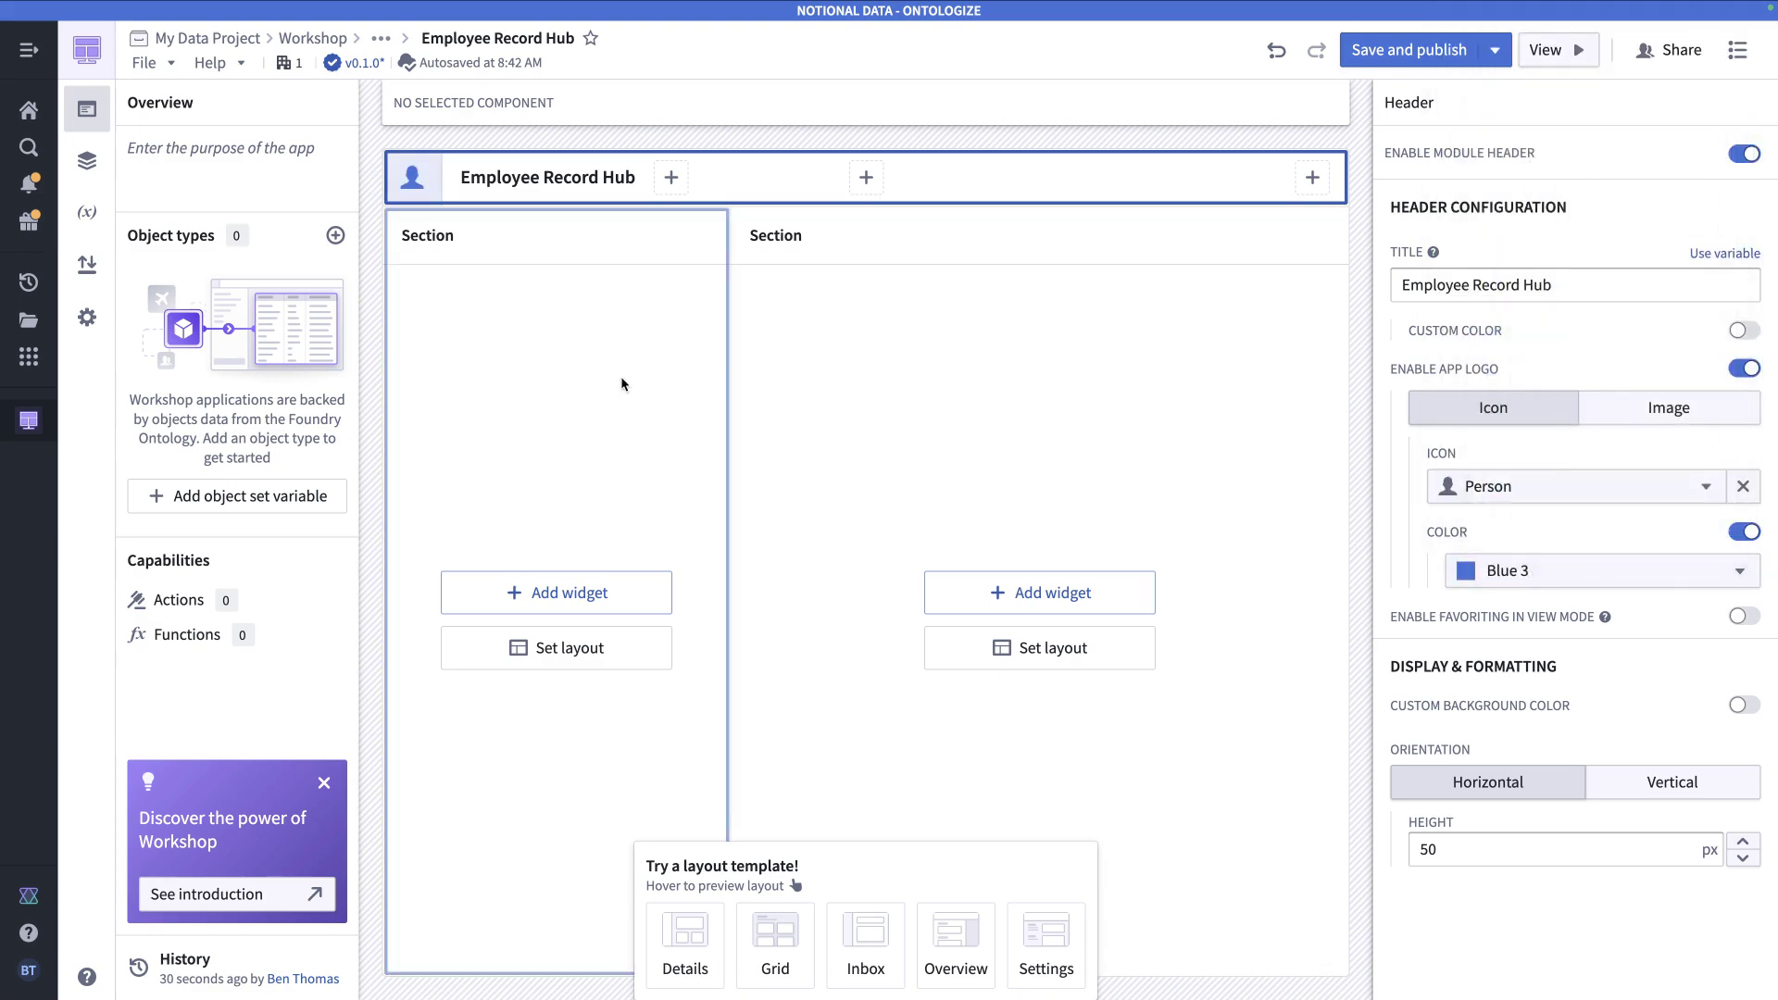
pyautogui.click(595, 383)
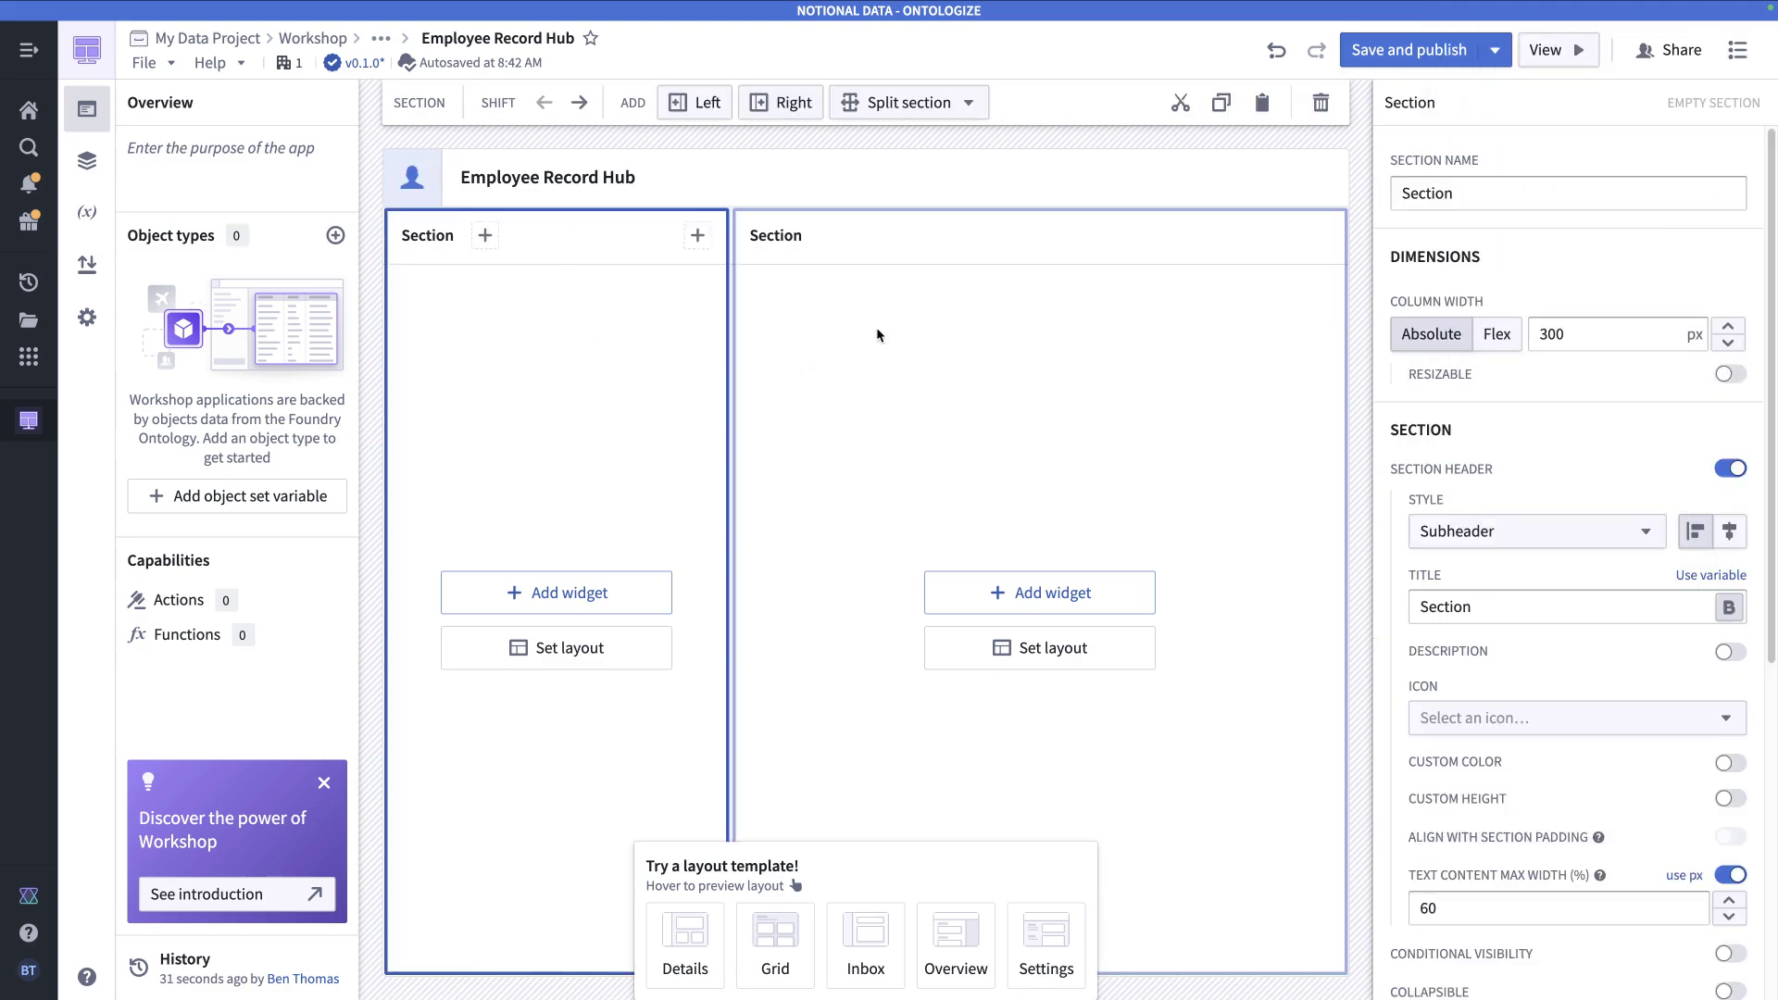
pyautogui.click(987, 322)
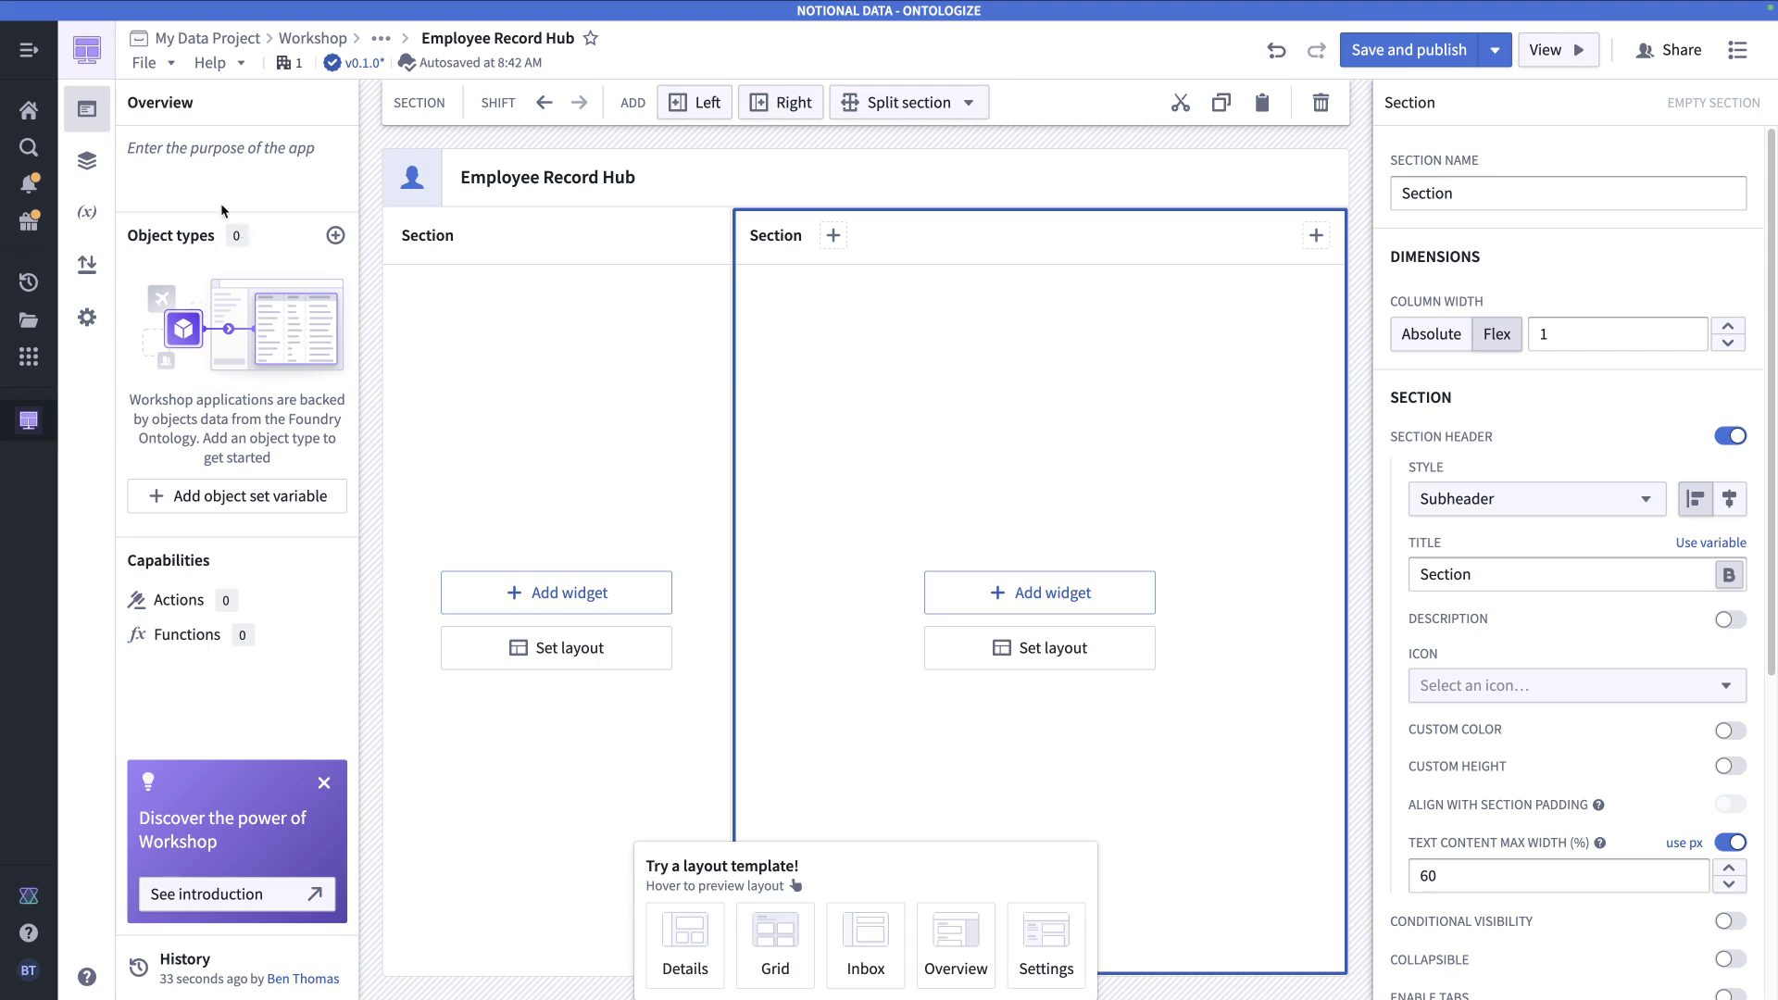
# - Create an object set definition variable in the module and name it "All employees"
pyautogui.click(85, 214)
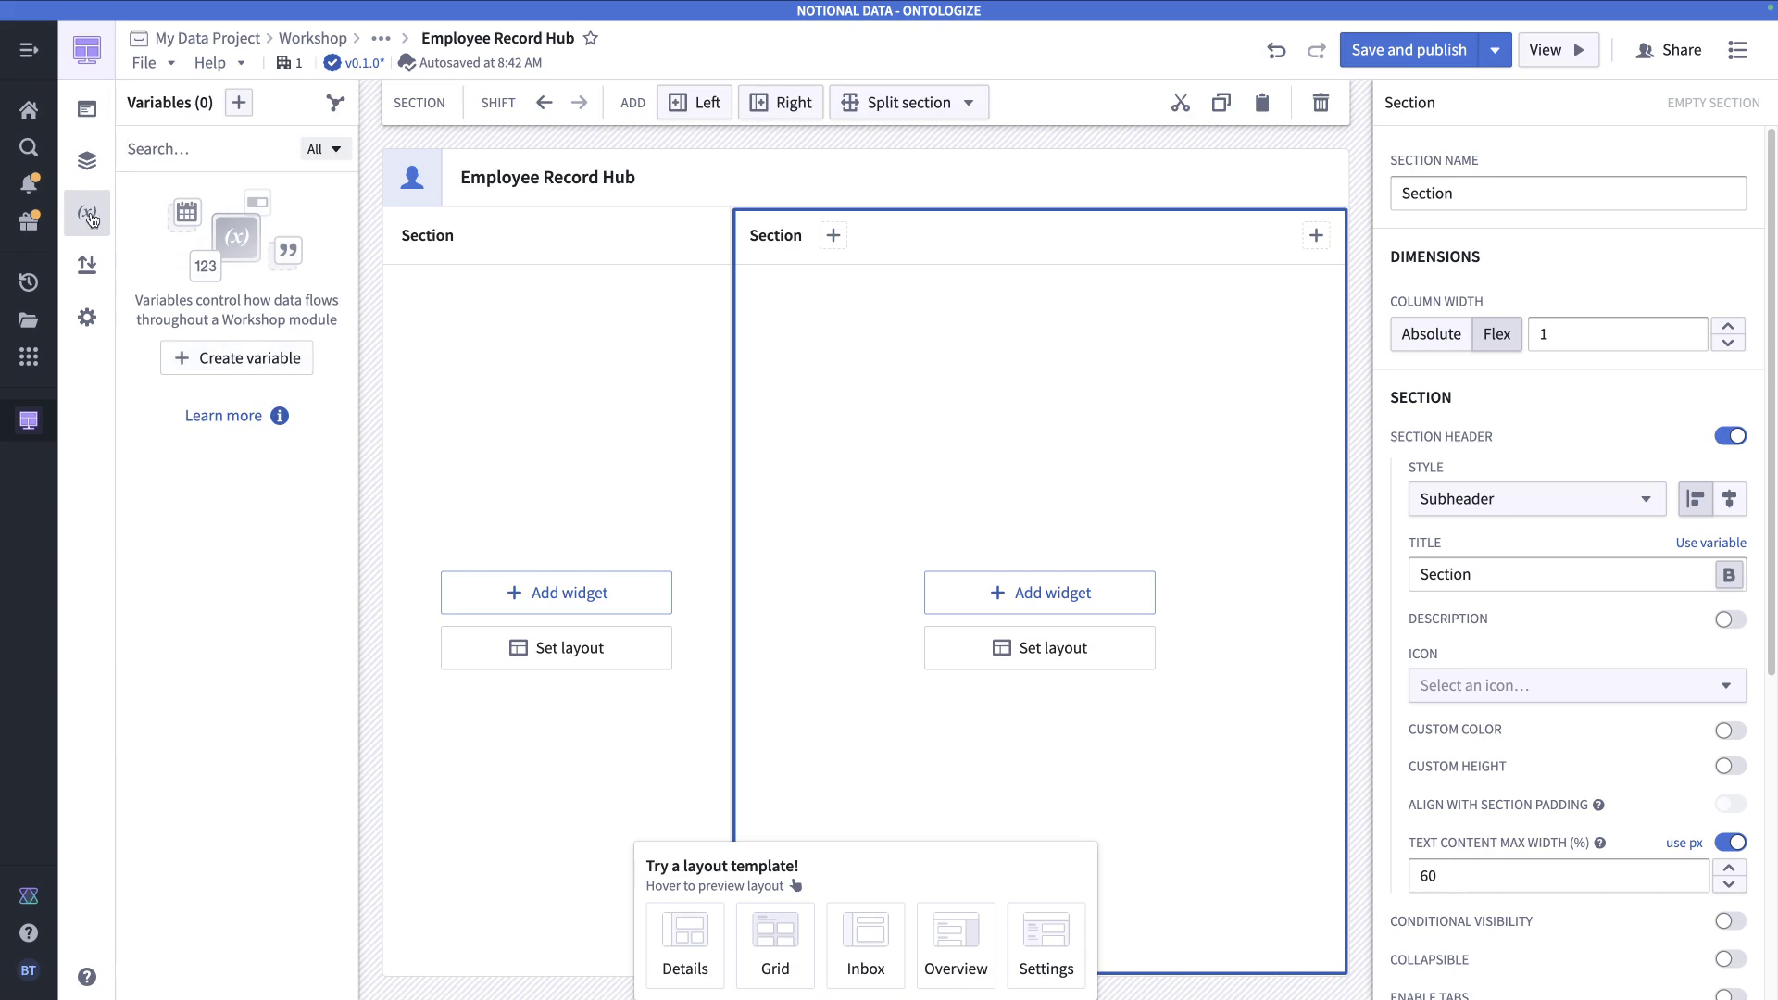
pyautogui.click(247, 366)
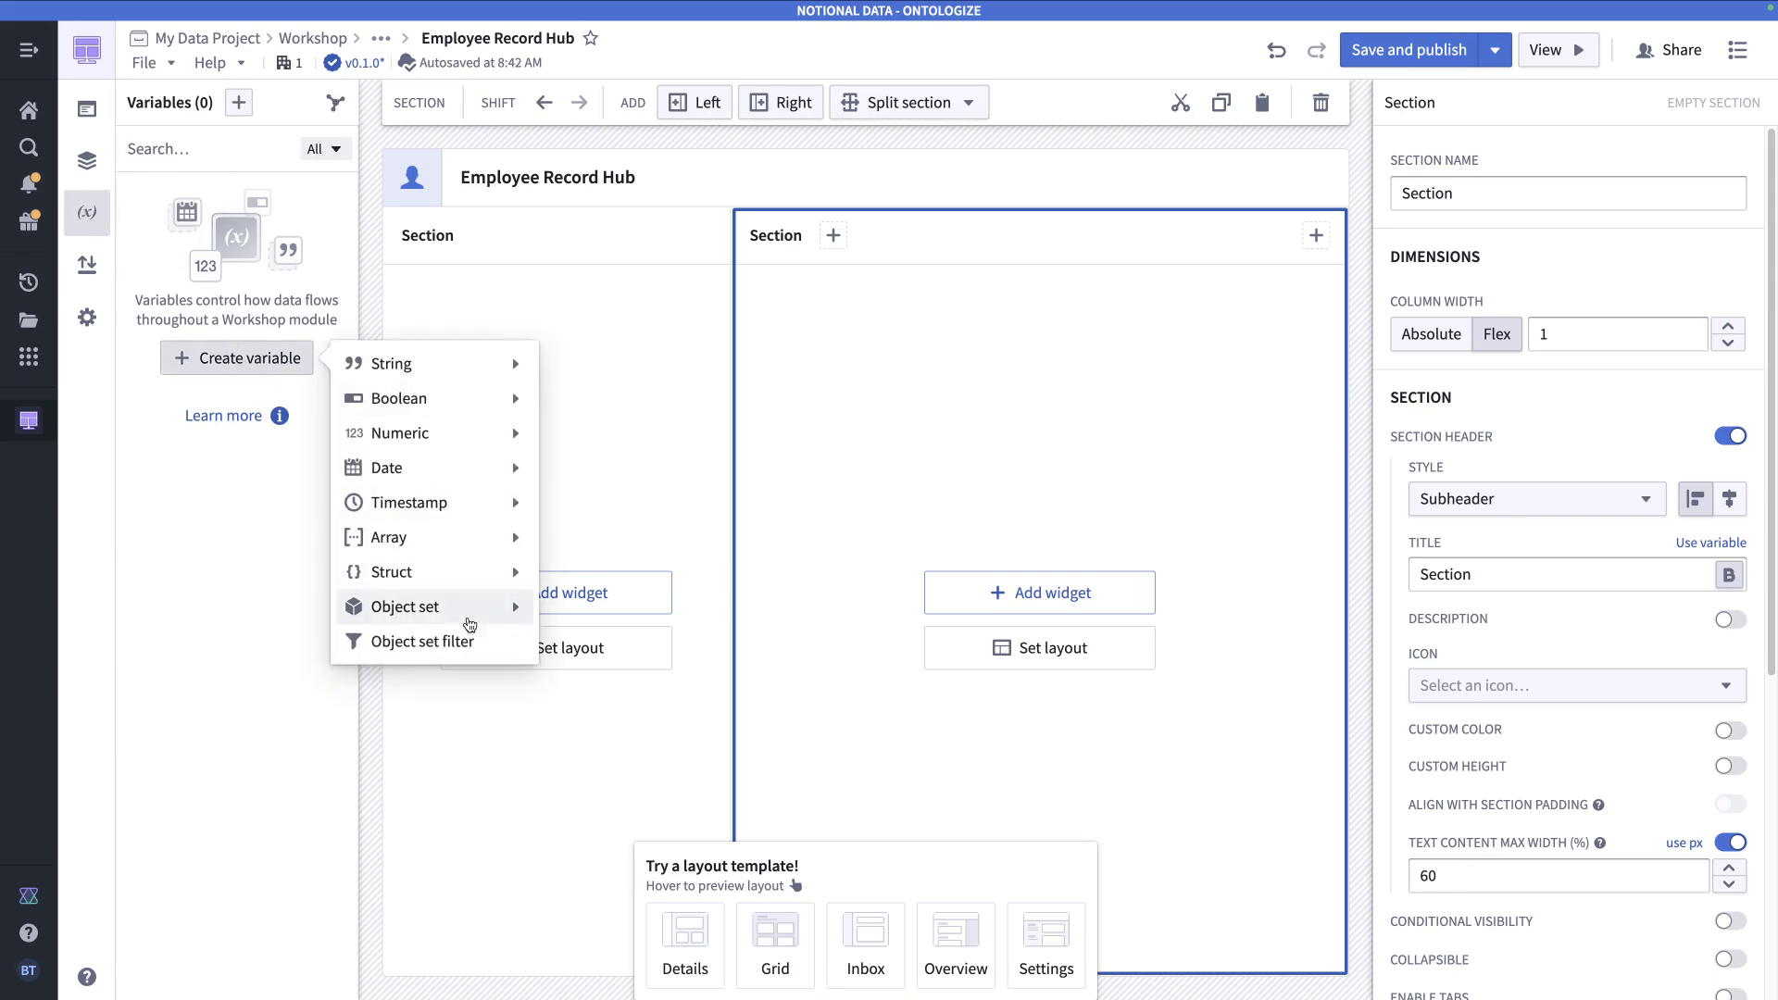
pyautogui.moveTo(505, 613)
pyautogui.click(688, 683)
pyautogui.click(457, 158)
pyautogui.write('All employees')
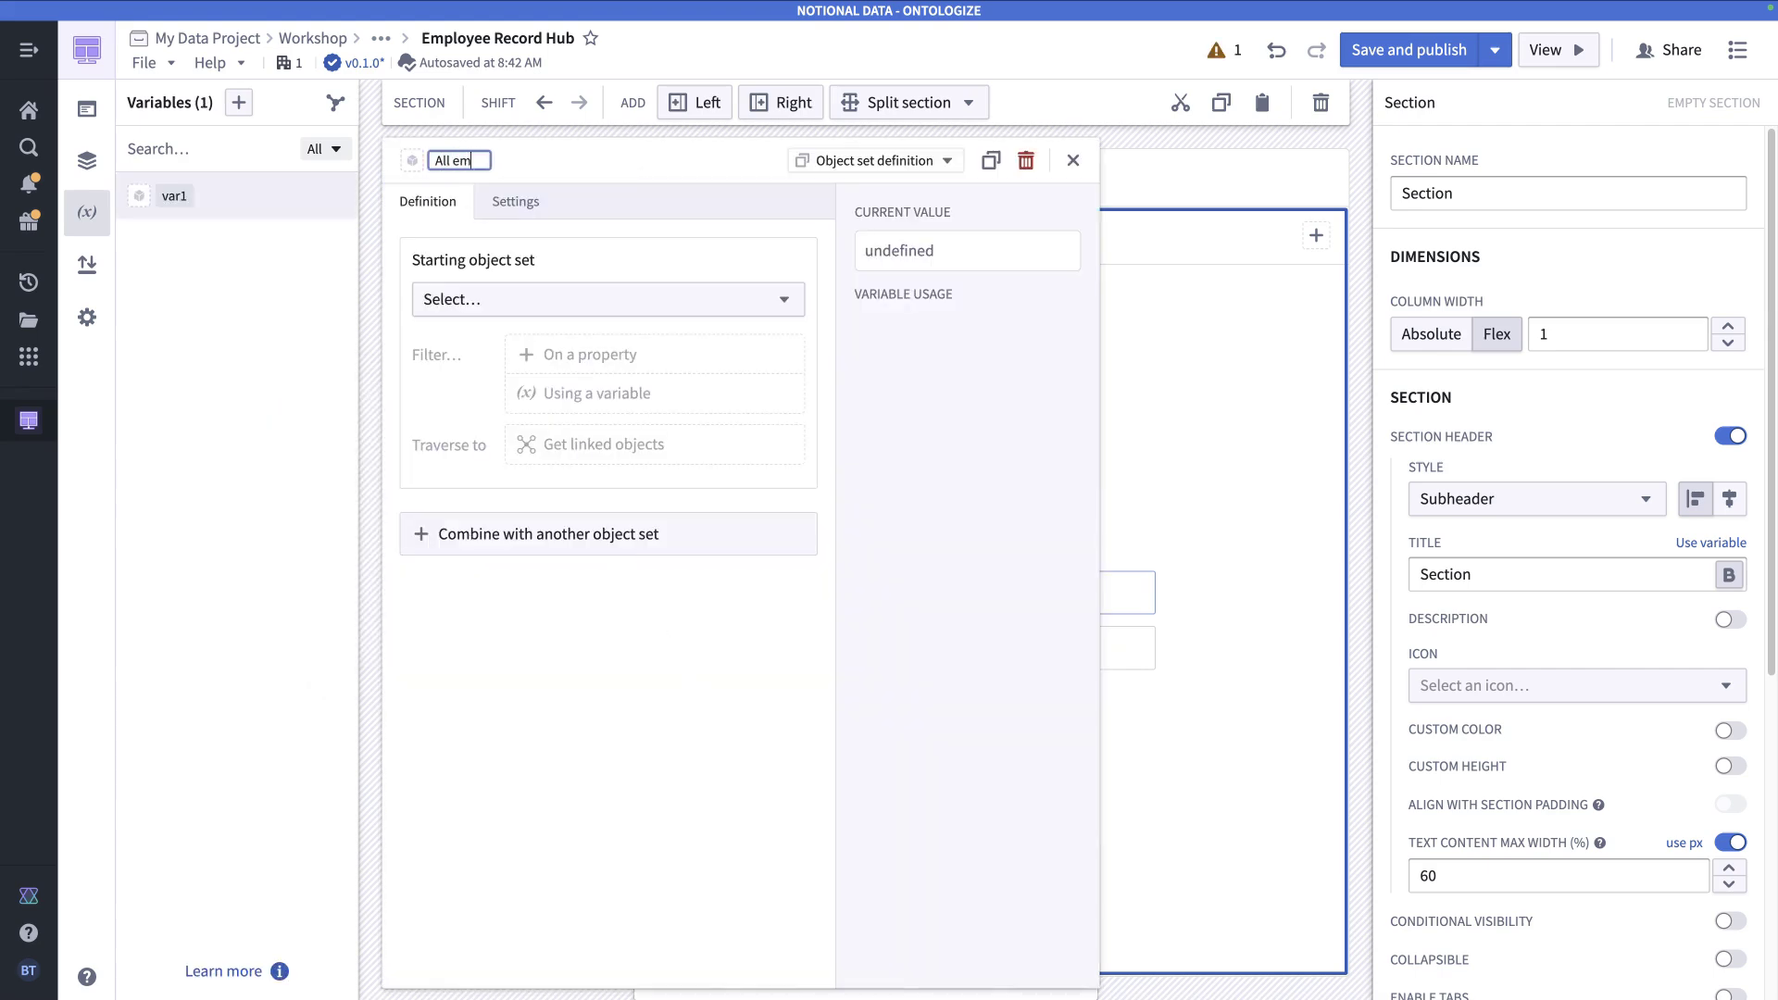
pyautogui.press('Return')
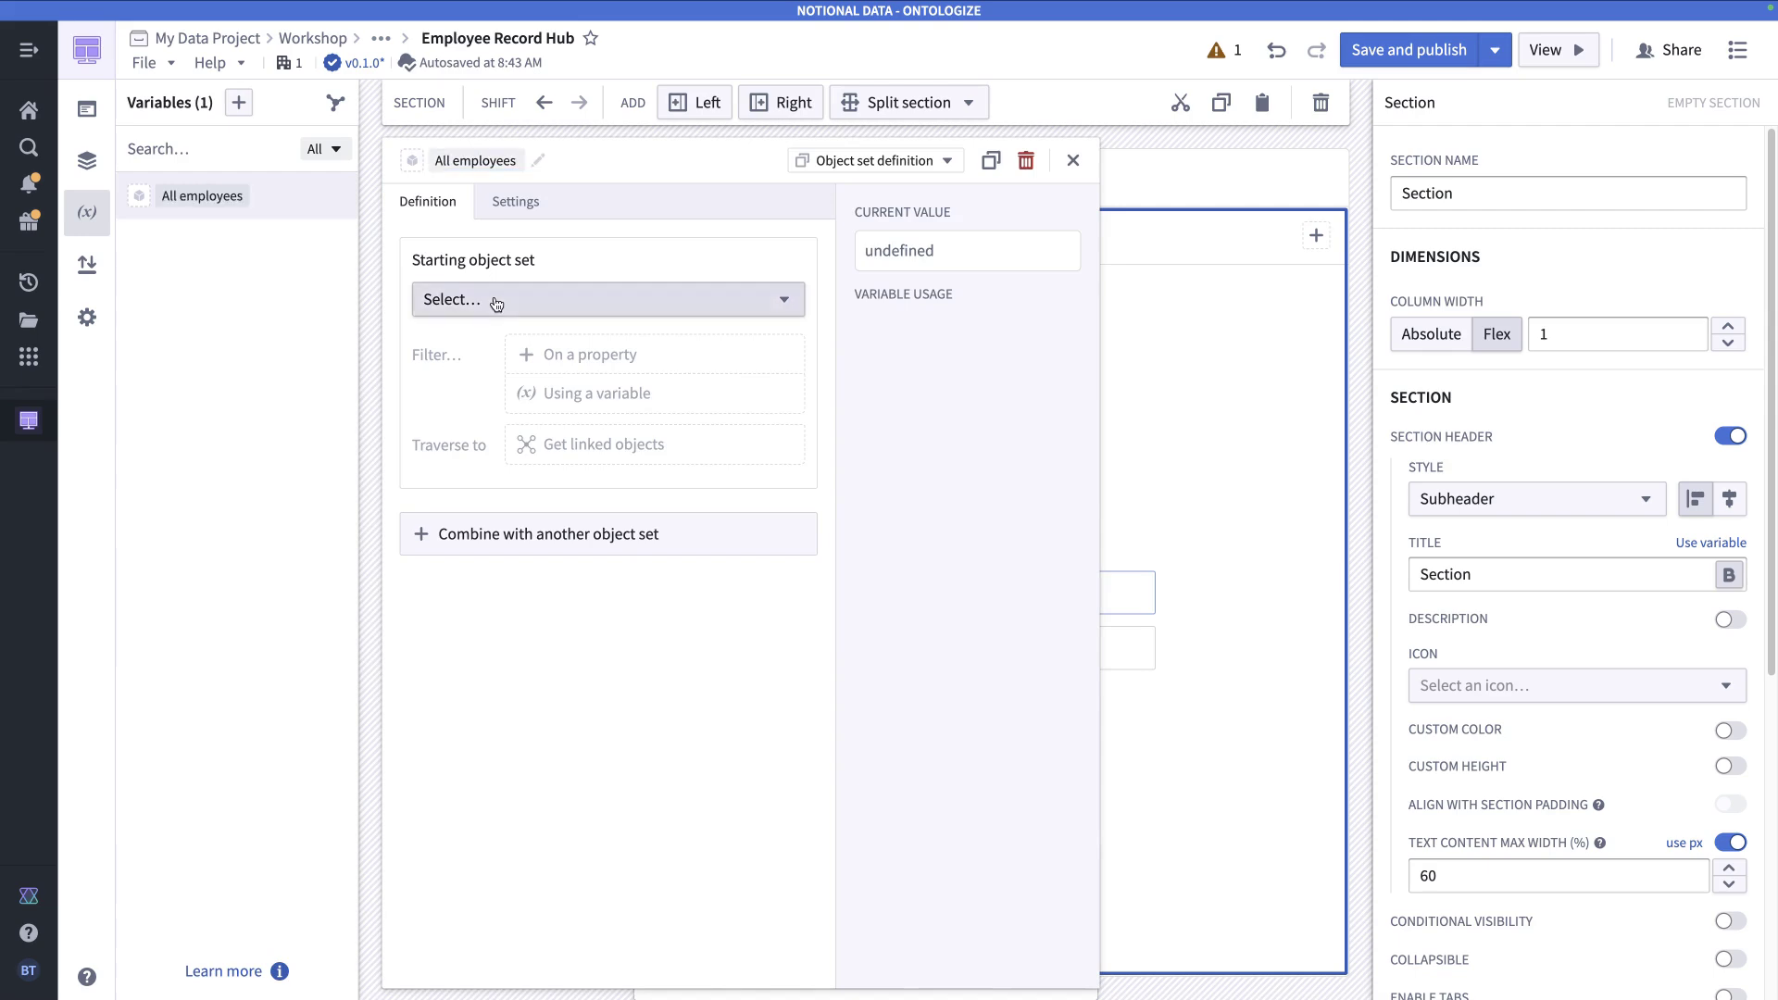
# - Set the starting object set of the All employees variable to the tutorial Employee object type and review its current value
pyautogui.click(492, 298)
pyautogui.write('empl')
pyautogui.press('BackSpace')
pyautogui.press('BackSpace')
pyautogui.press('BackSpace')
pyautogui.press('BackSpace')
pyautogui.write('bthomas -')
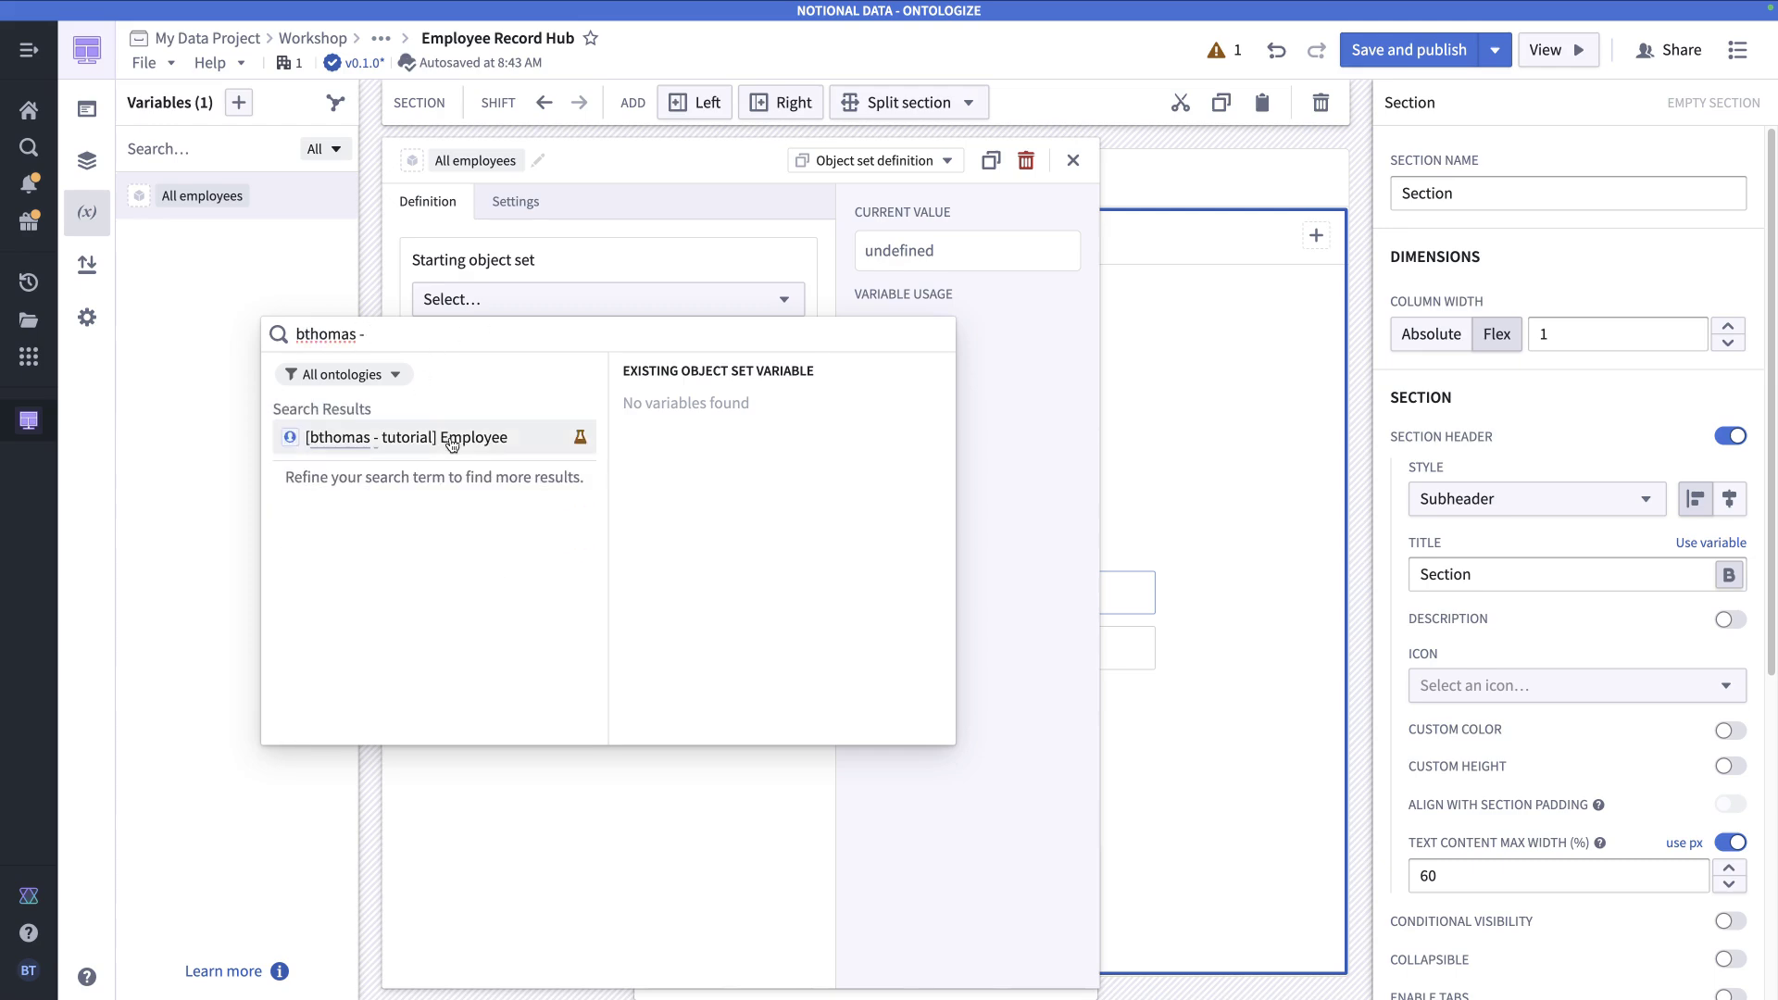
pyautogui.click(412, 442)
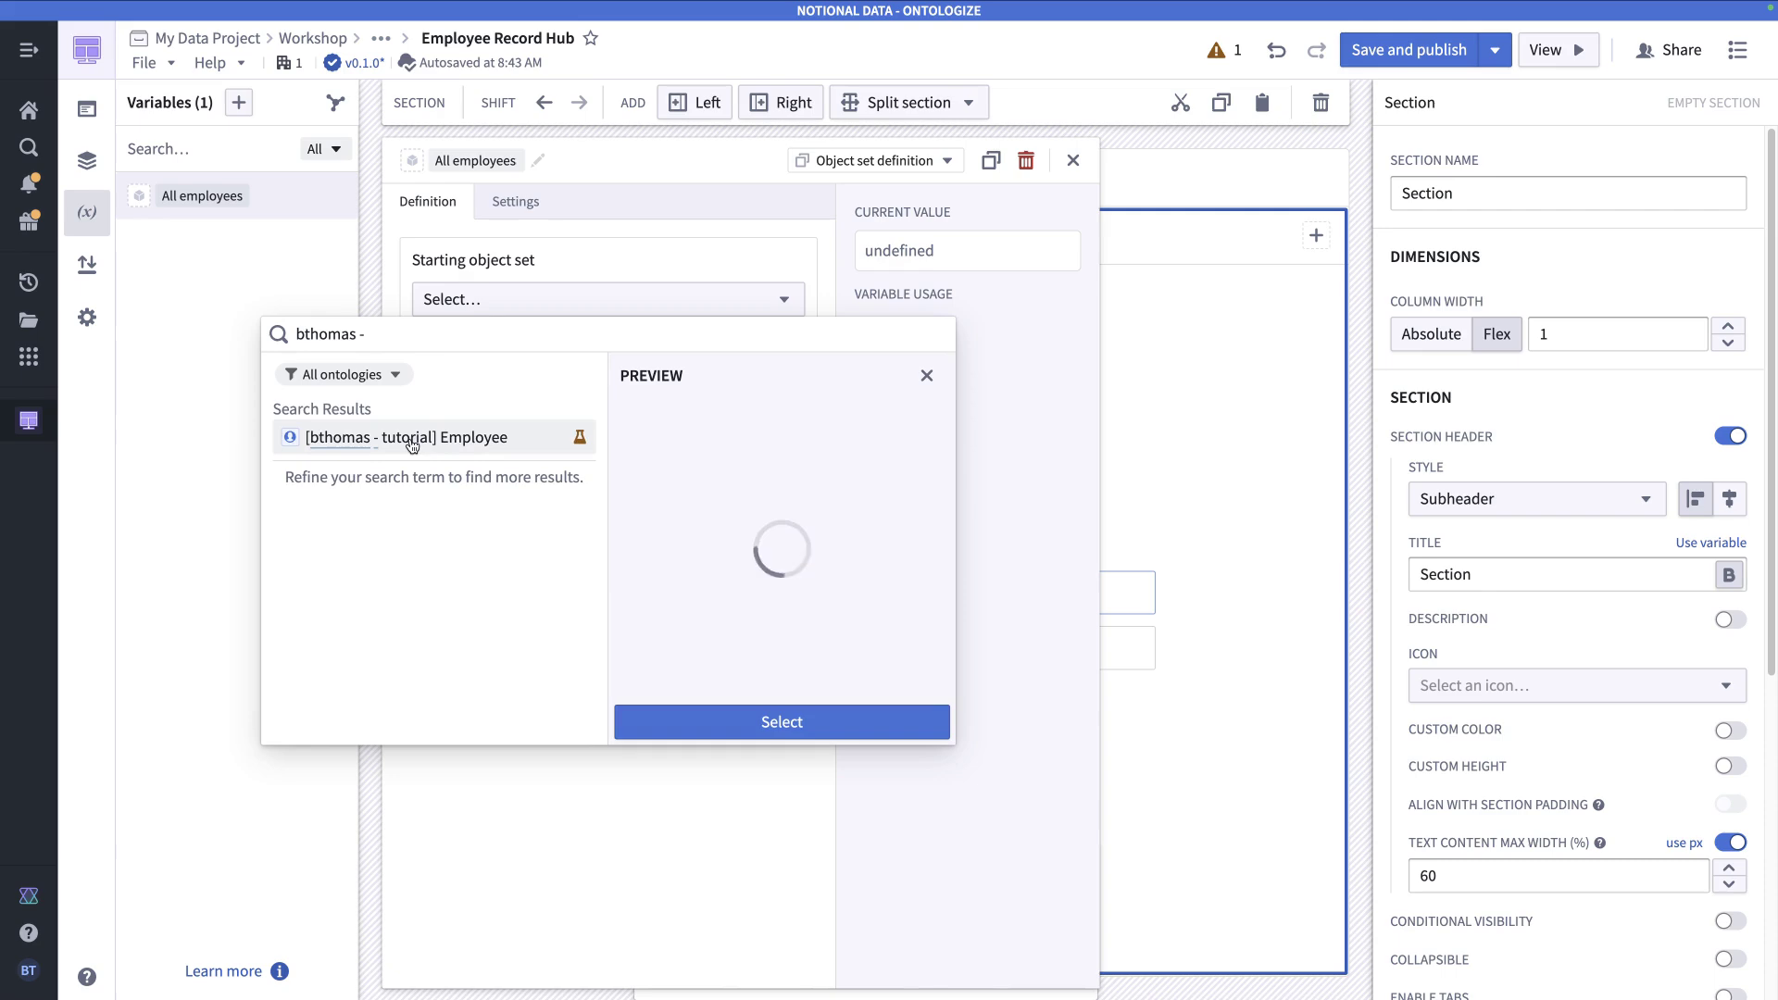
pyautogui.click(782, 722)
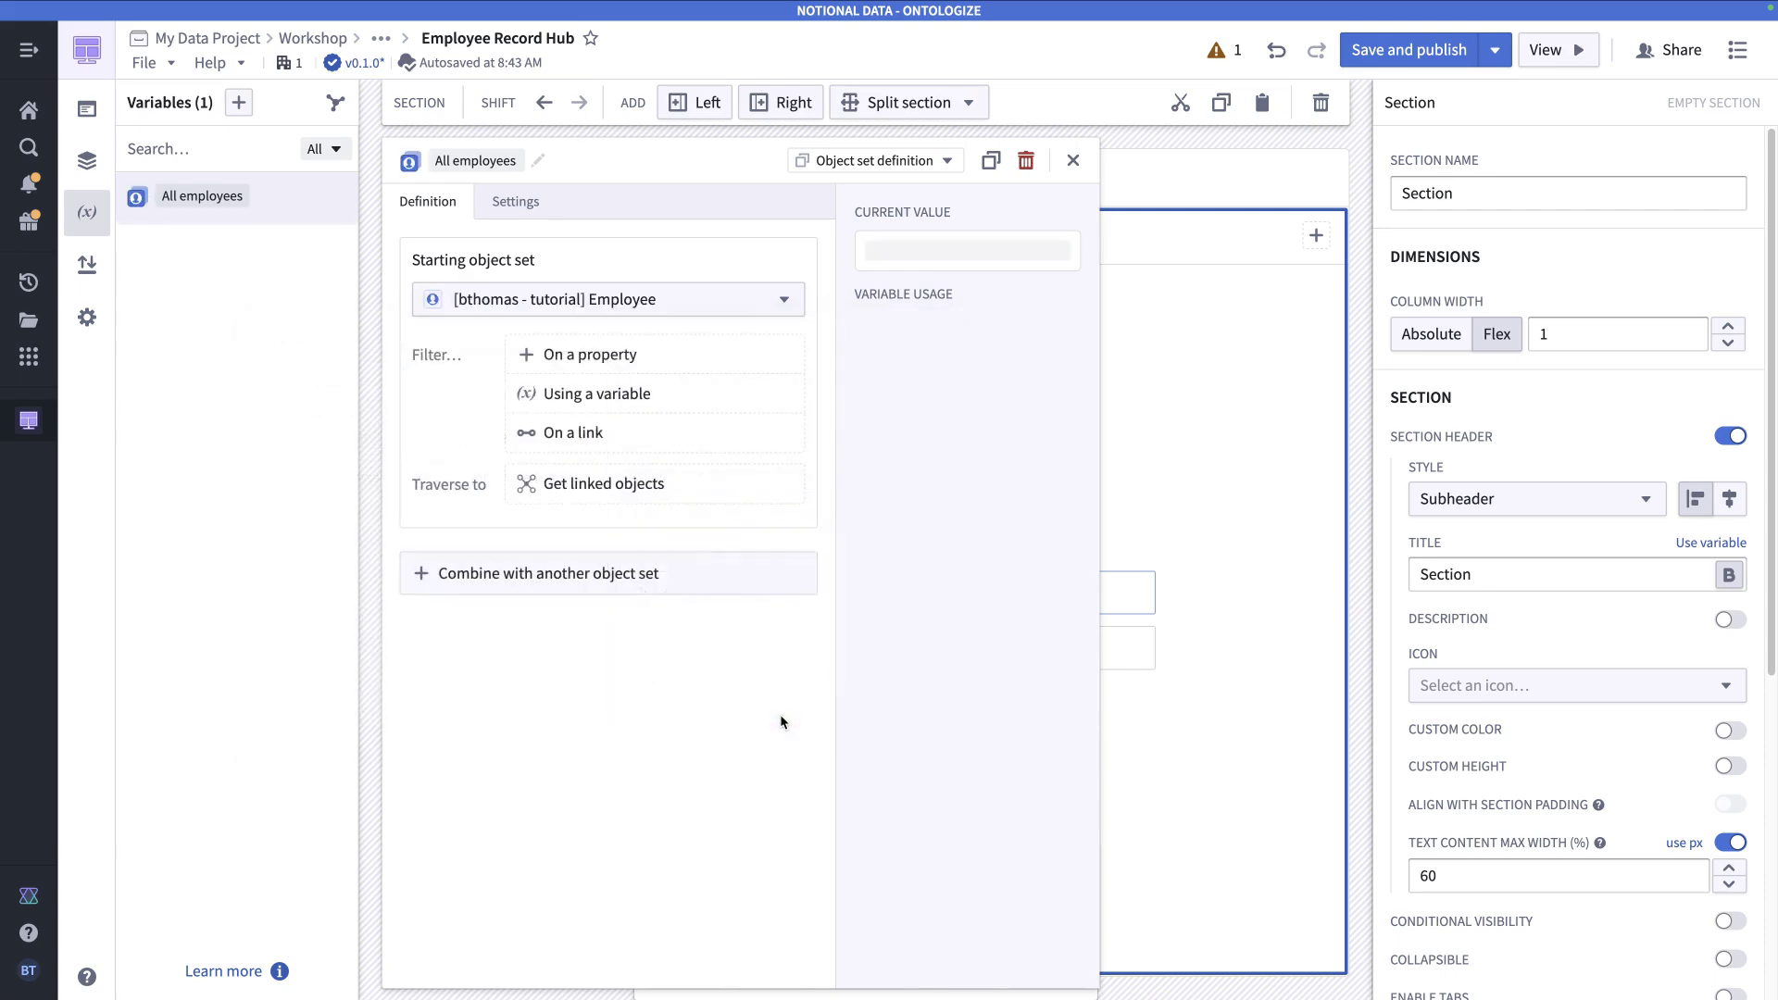
pyautogui.moveTo(904, 290); pyautogui.dragTo(874, 253)
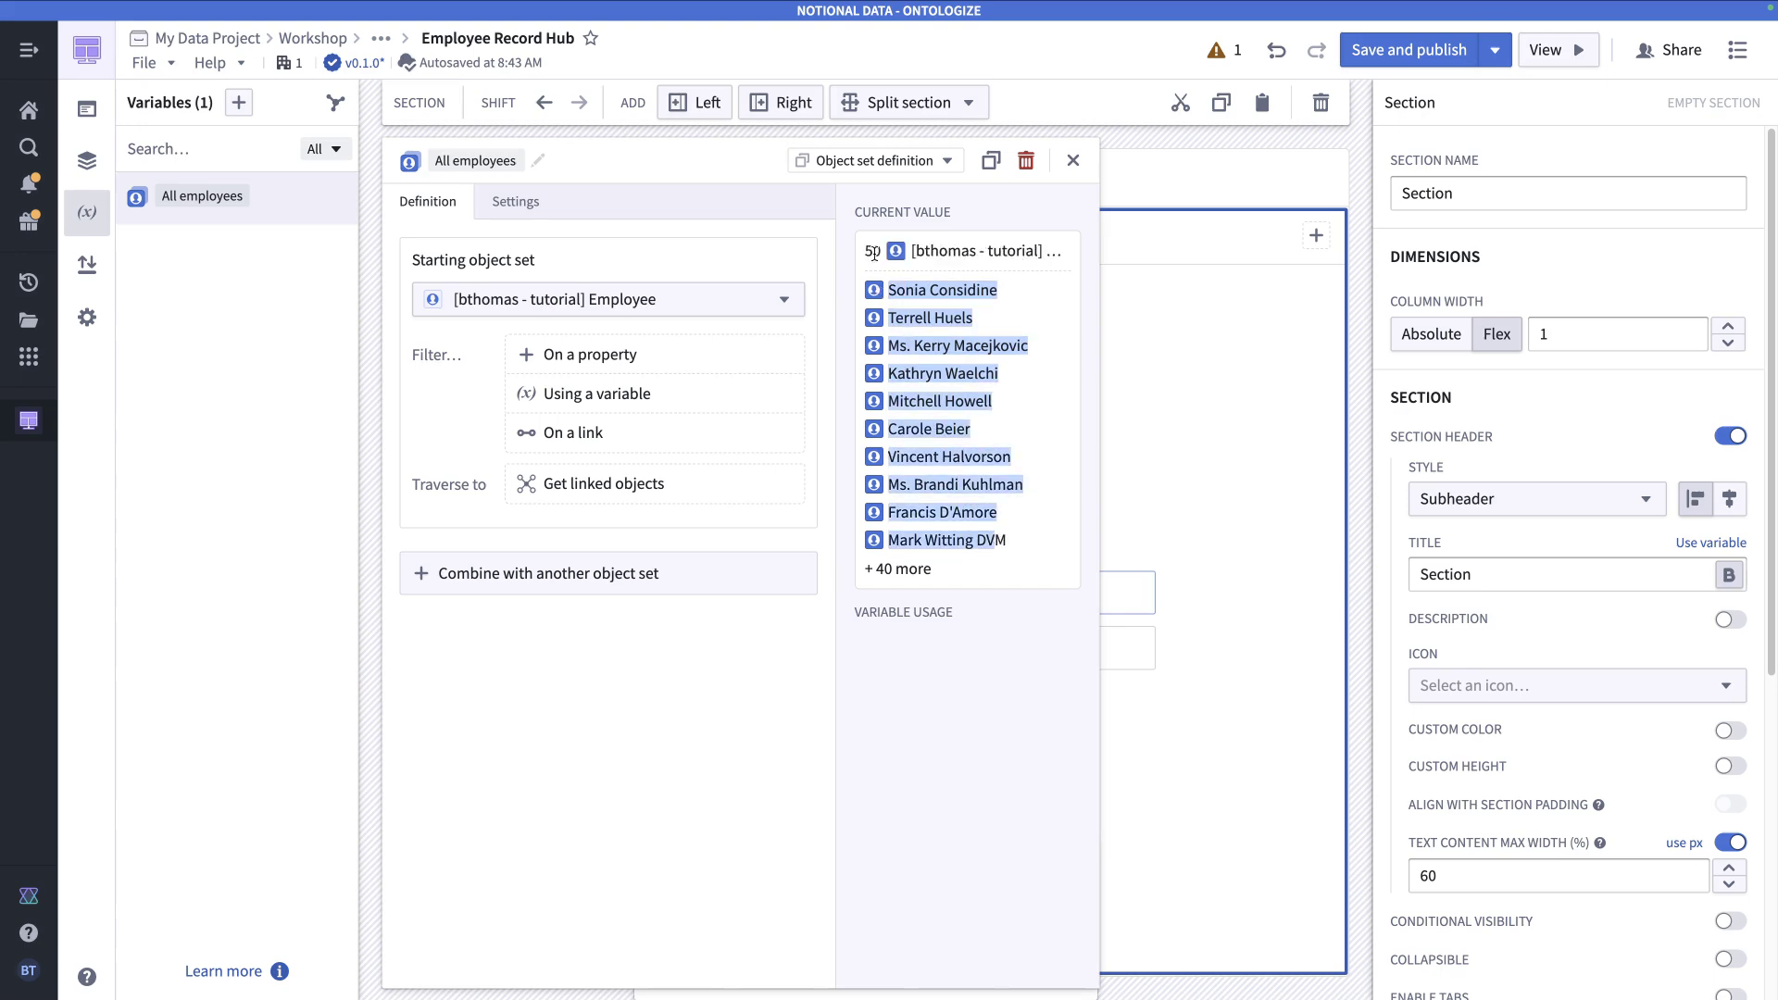
# - Close the All employees variable and name the 300 px wide section "Section: Filters"
pyautogui.click(896, 309)
pyautogui.click(1074, 160)
pyautogui.click(659, 340)
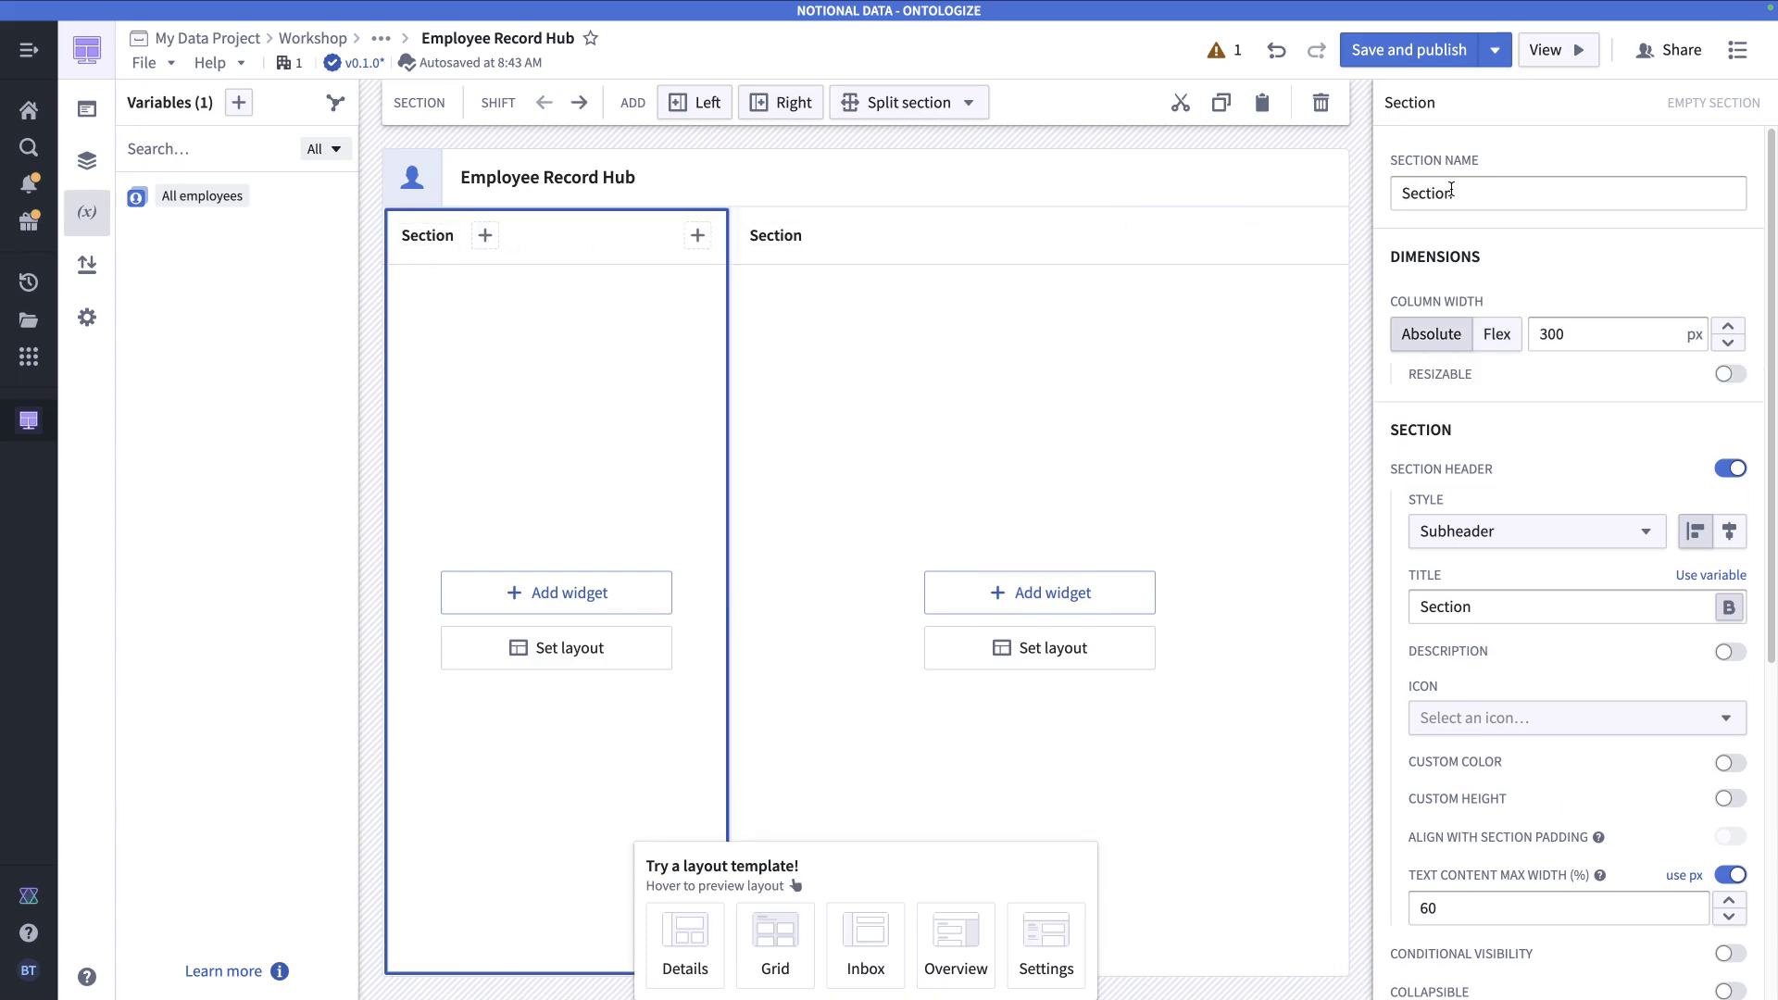
pyautogui.click(1480, 186)
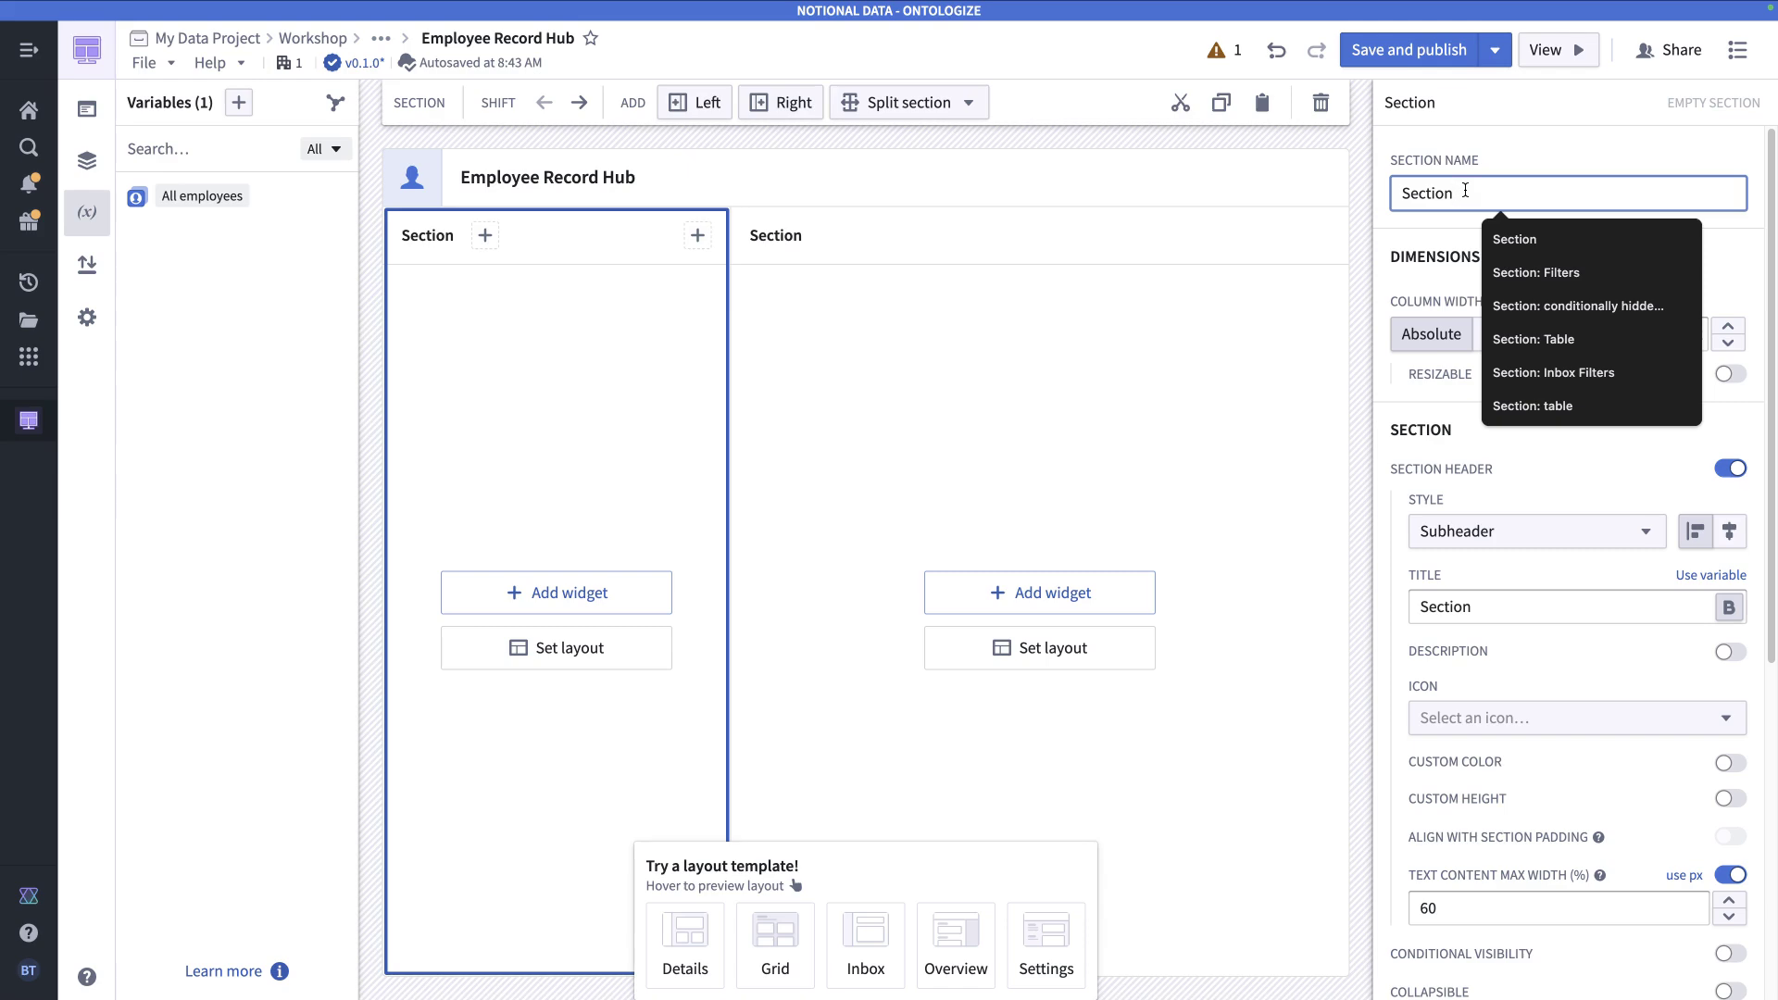
pyautogui.write(':')
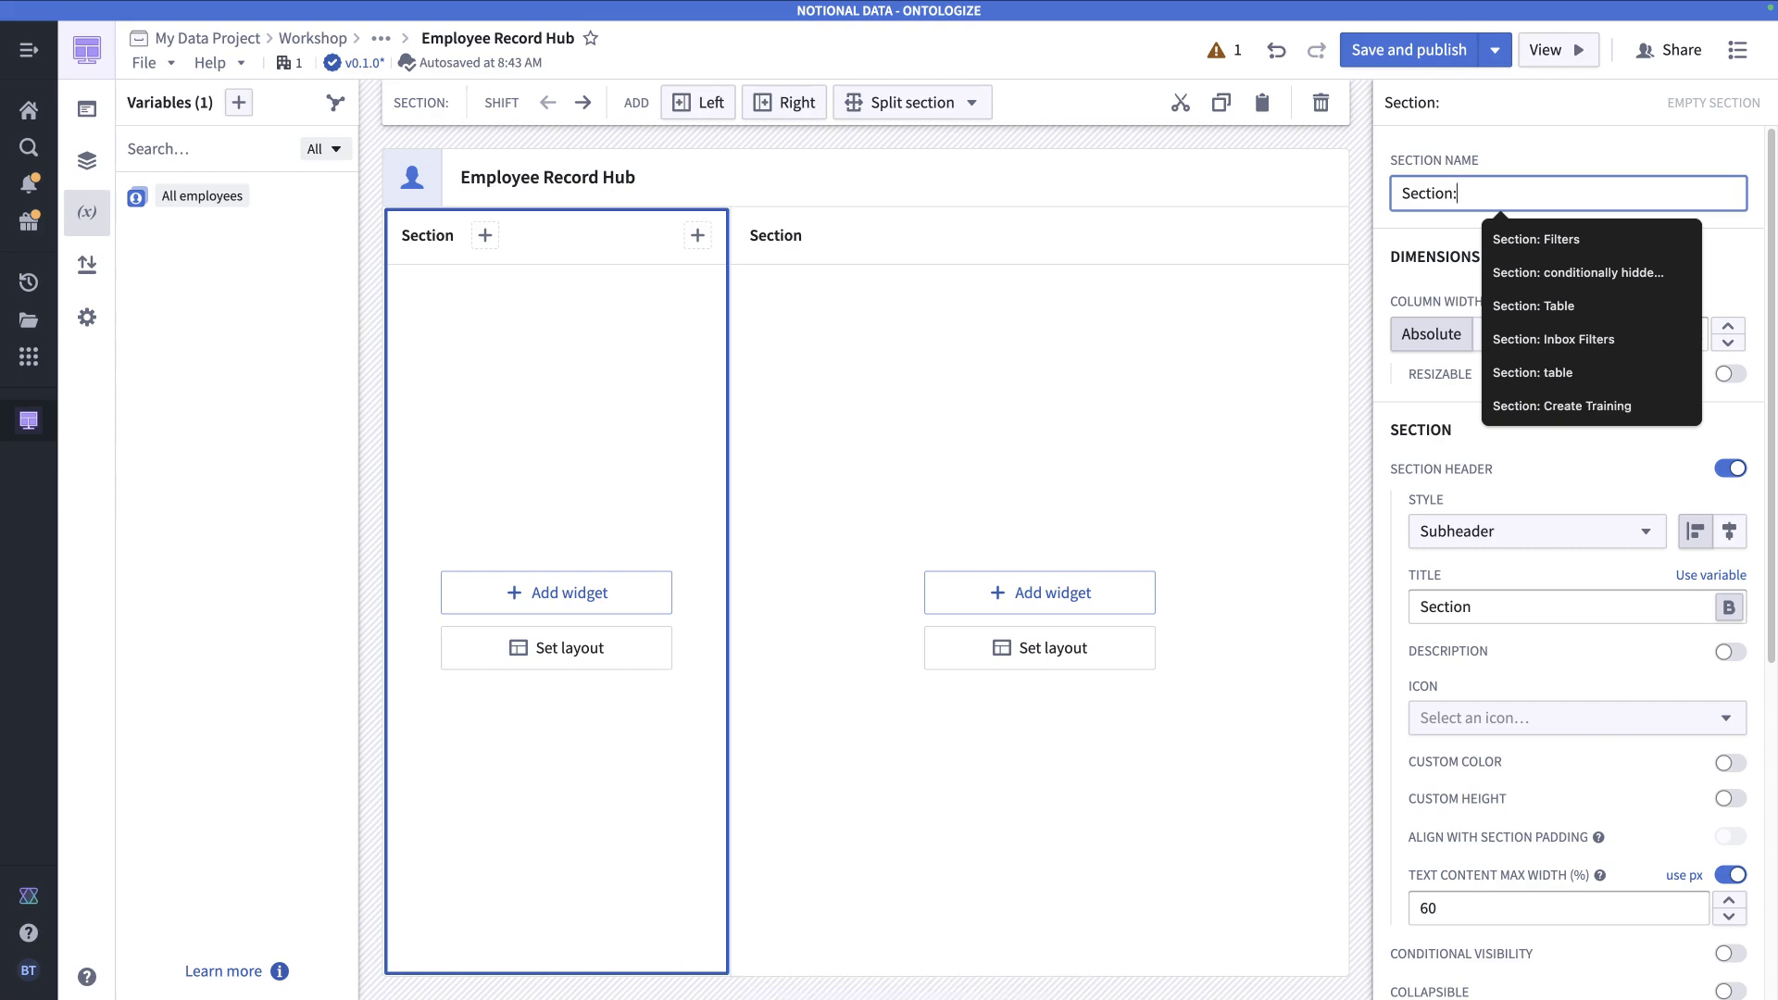
pyautogui.write(' Filters')
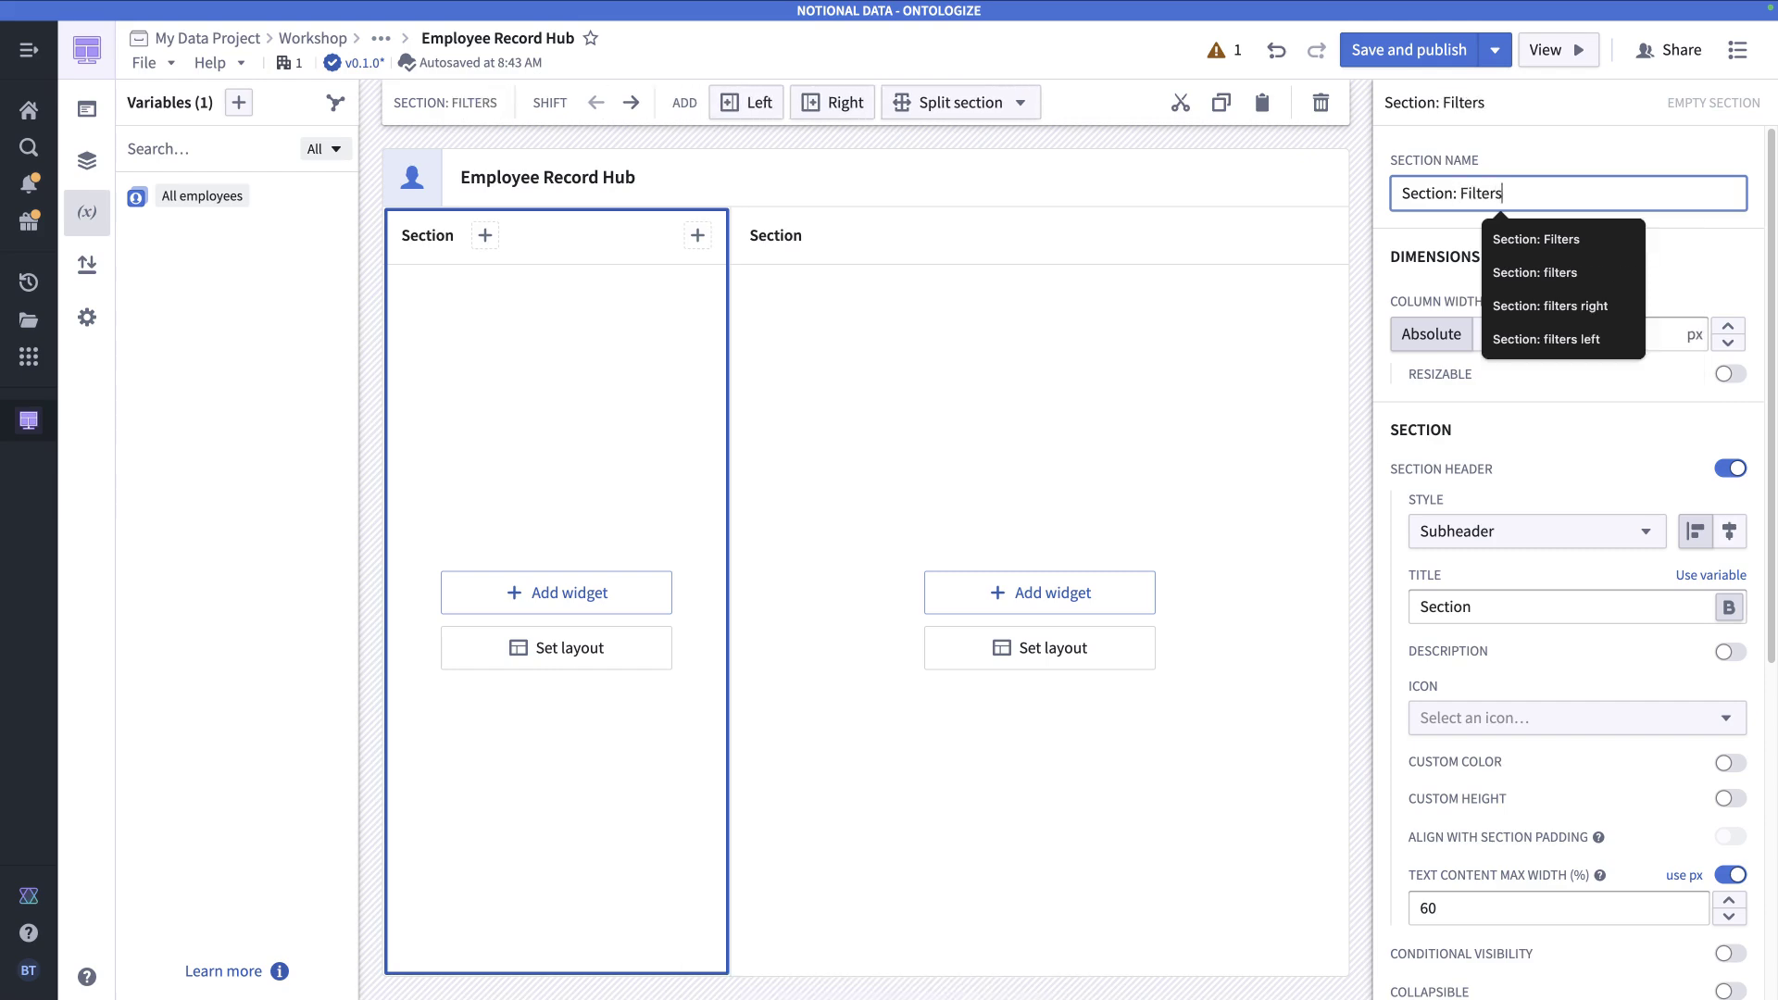
pyautogui.click(557, 247)
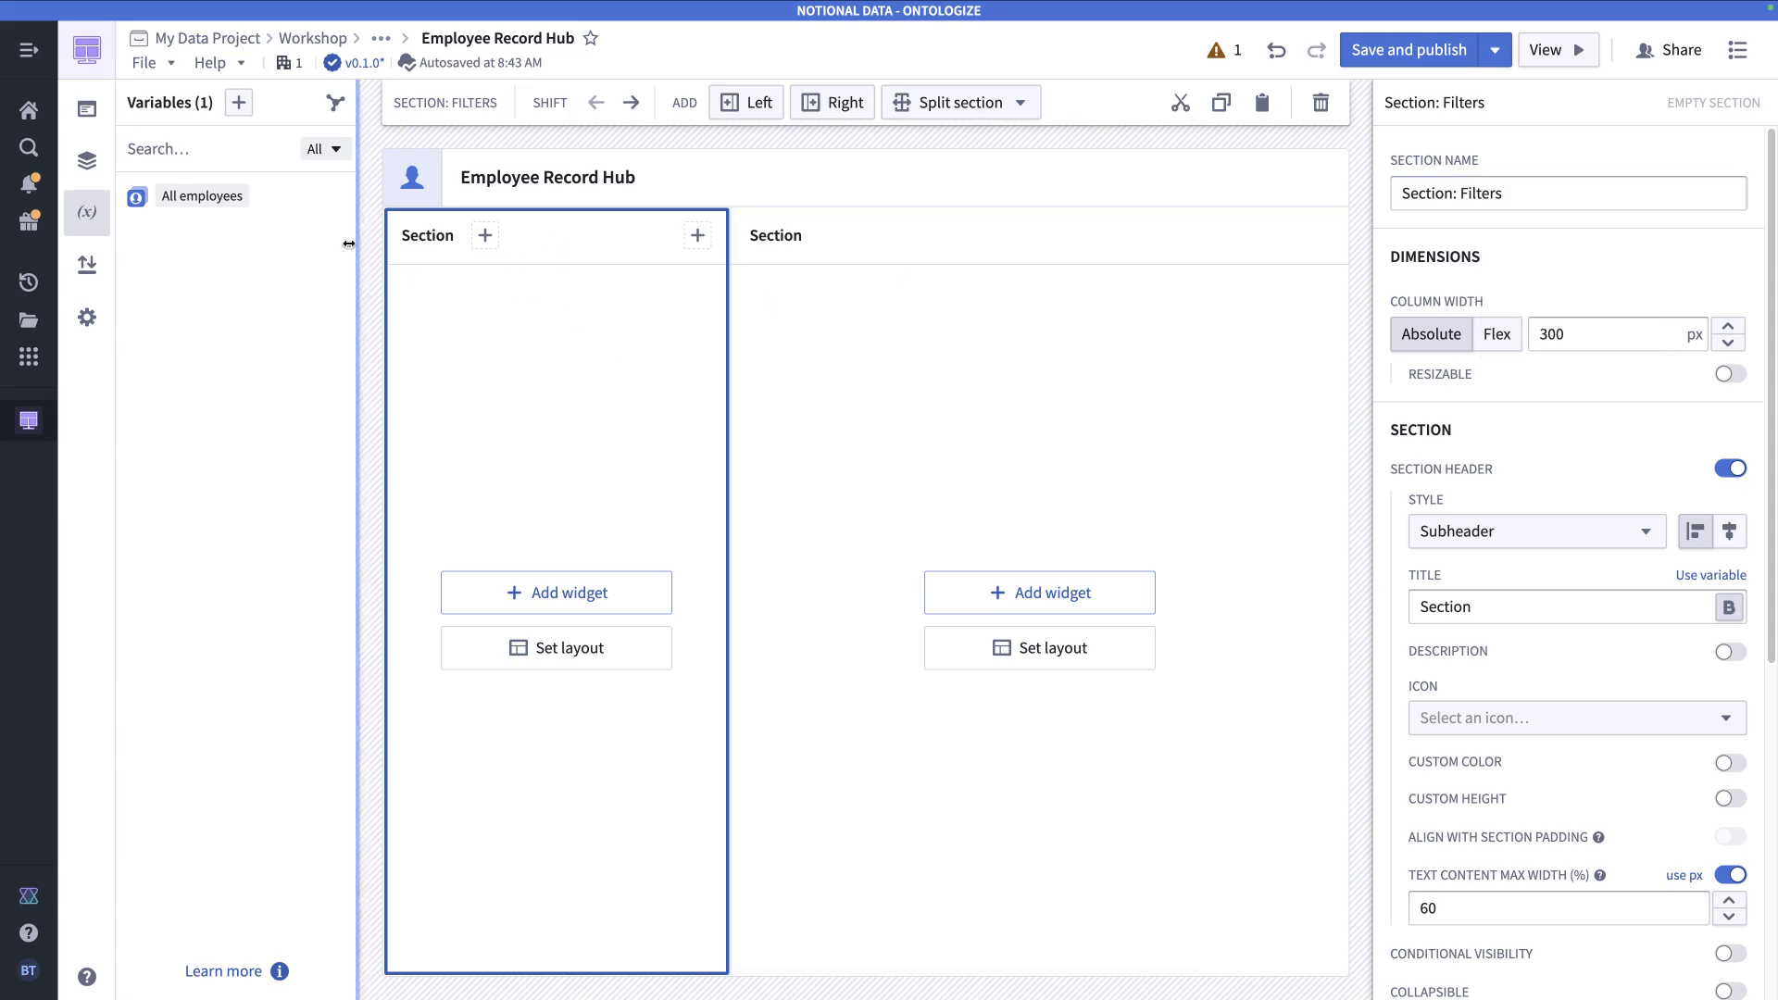
pyautogui.click(104, 168)
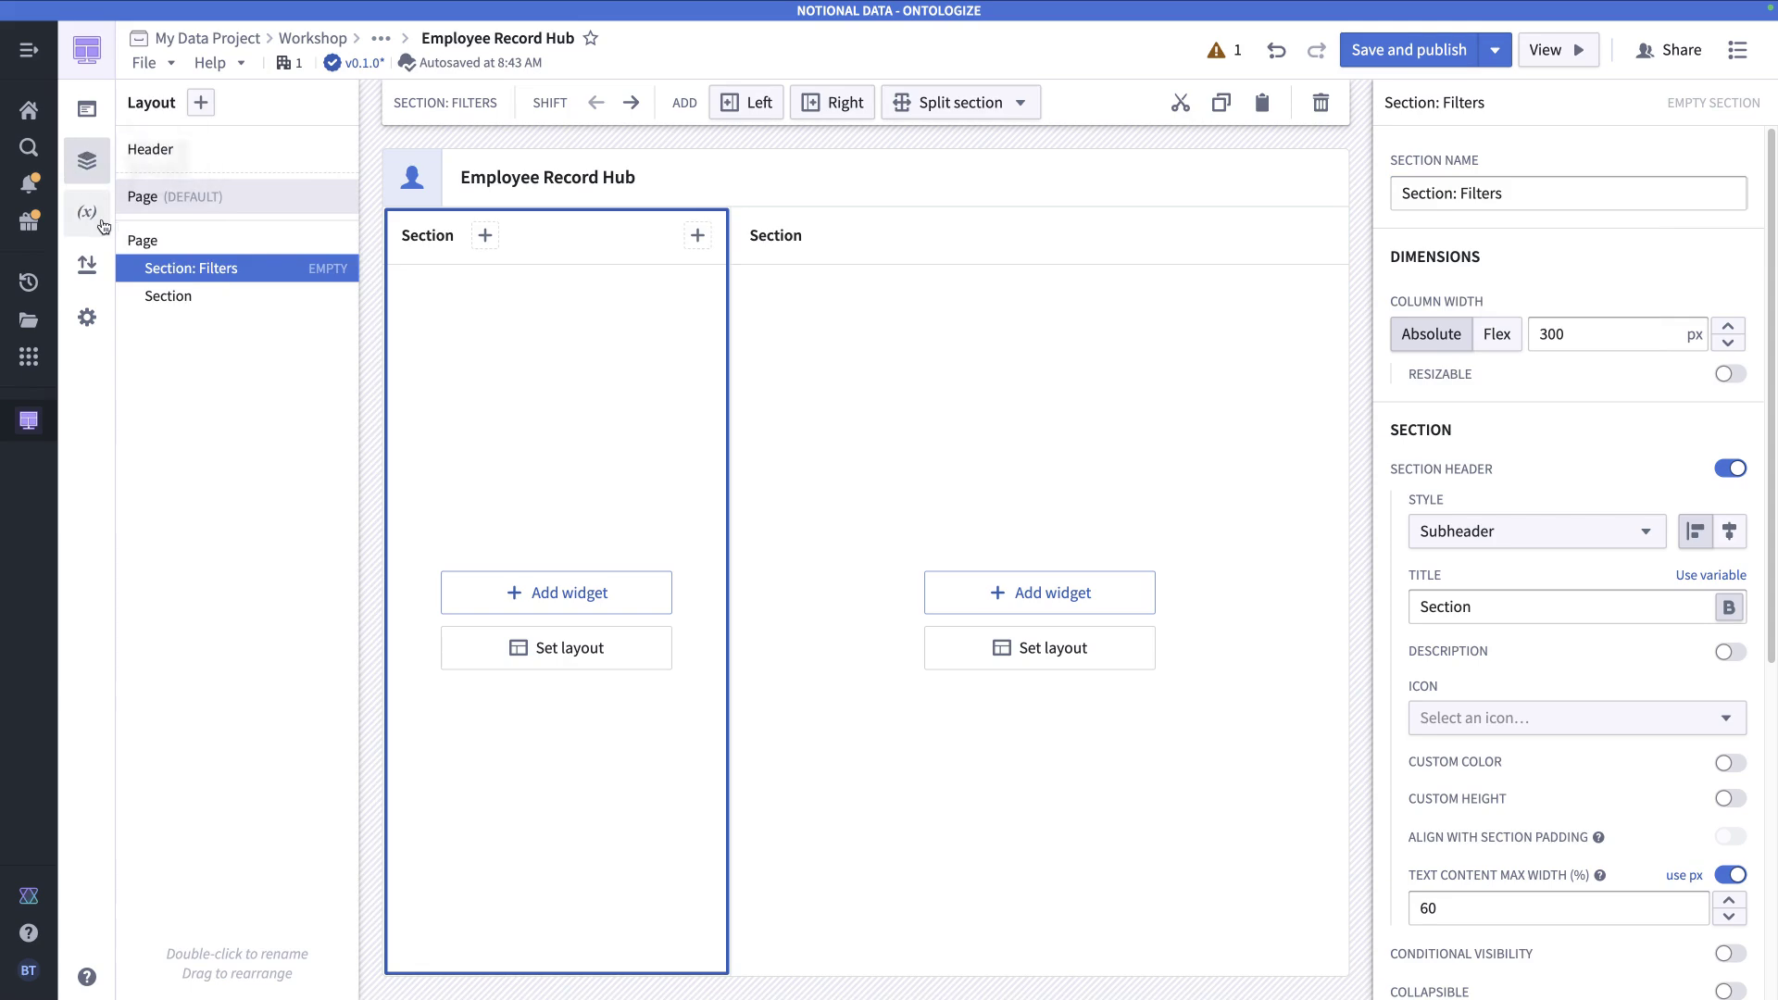
# - Title the filters section's header "Filters" and set its style to Header
pyautogui.click(1463, 605)
pyautogui.doubleClick(1462, 605)
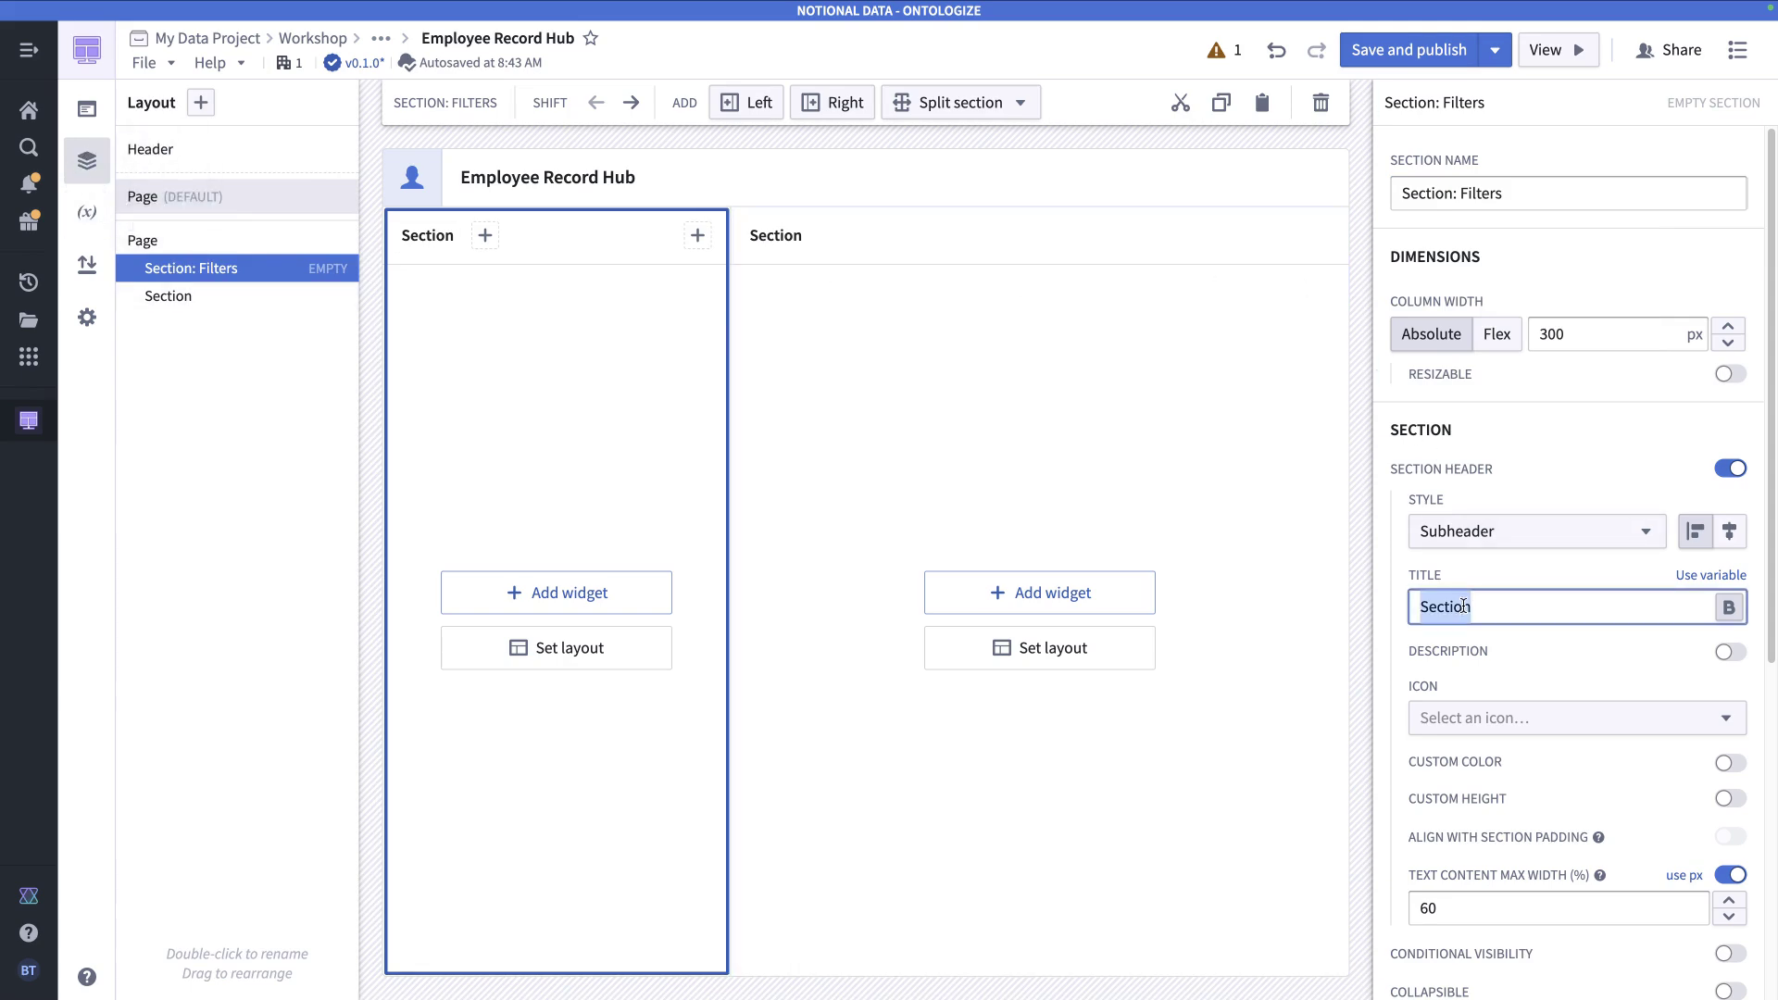
pyautogui.write('Filters')
pyautogui.click(1467, 537)
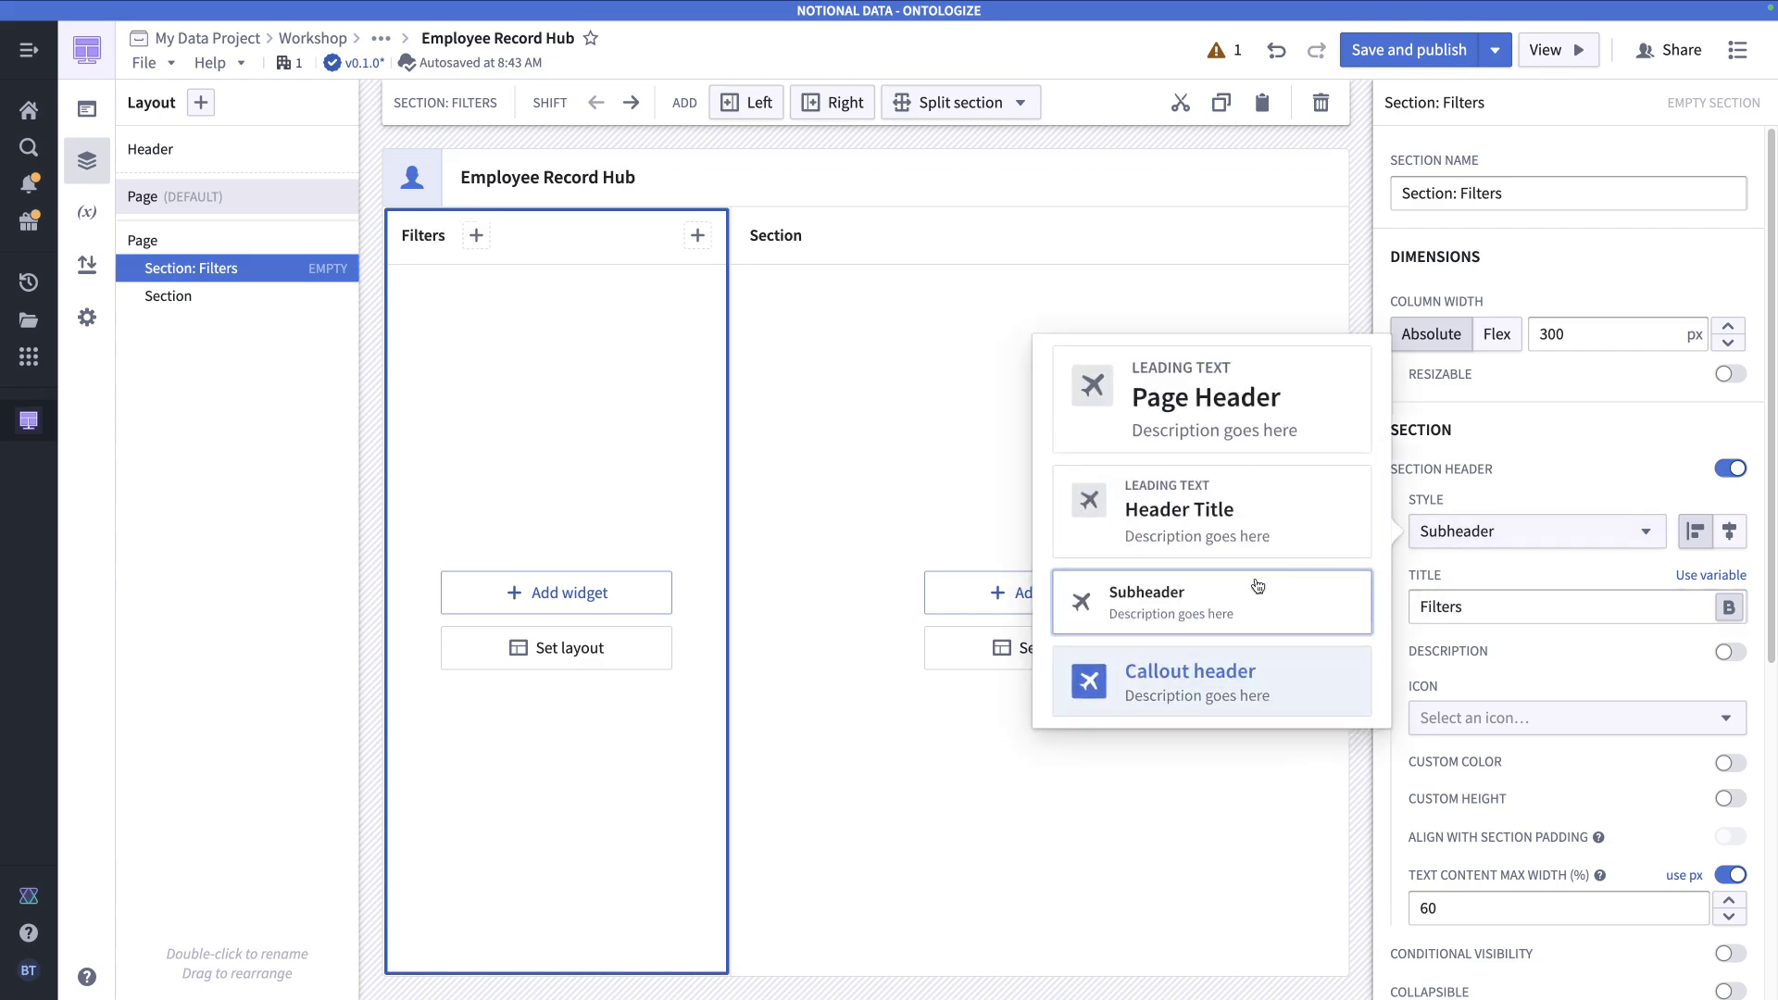
pyautogui.click(1155, 512)
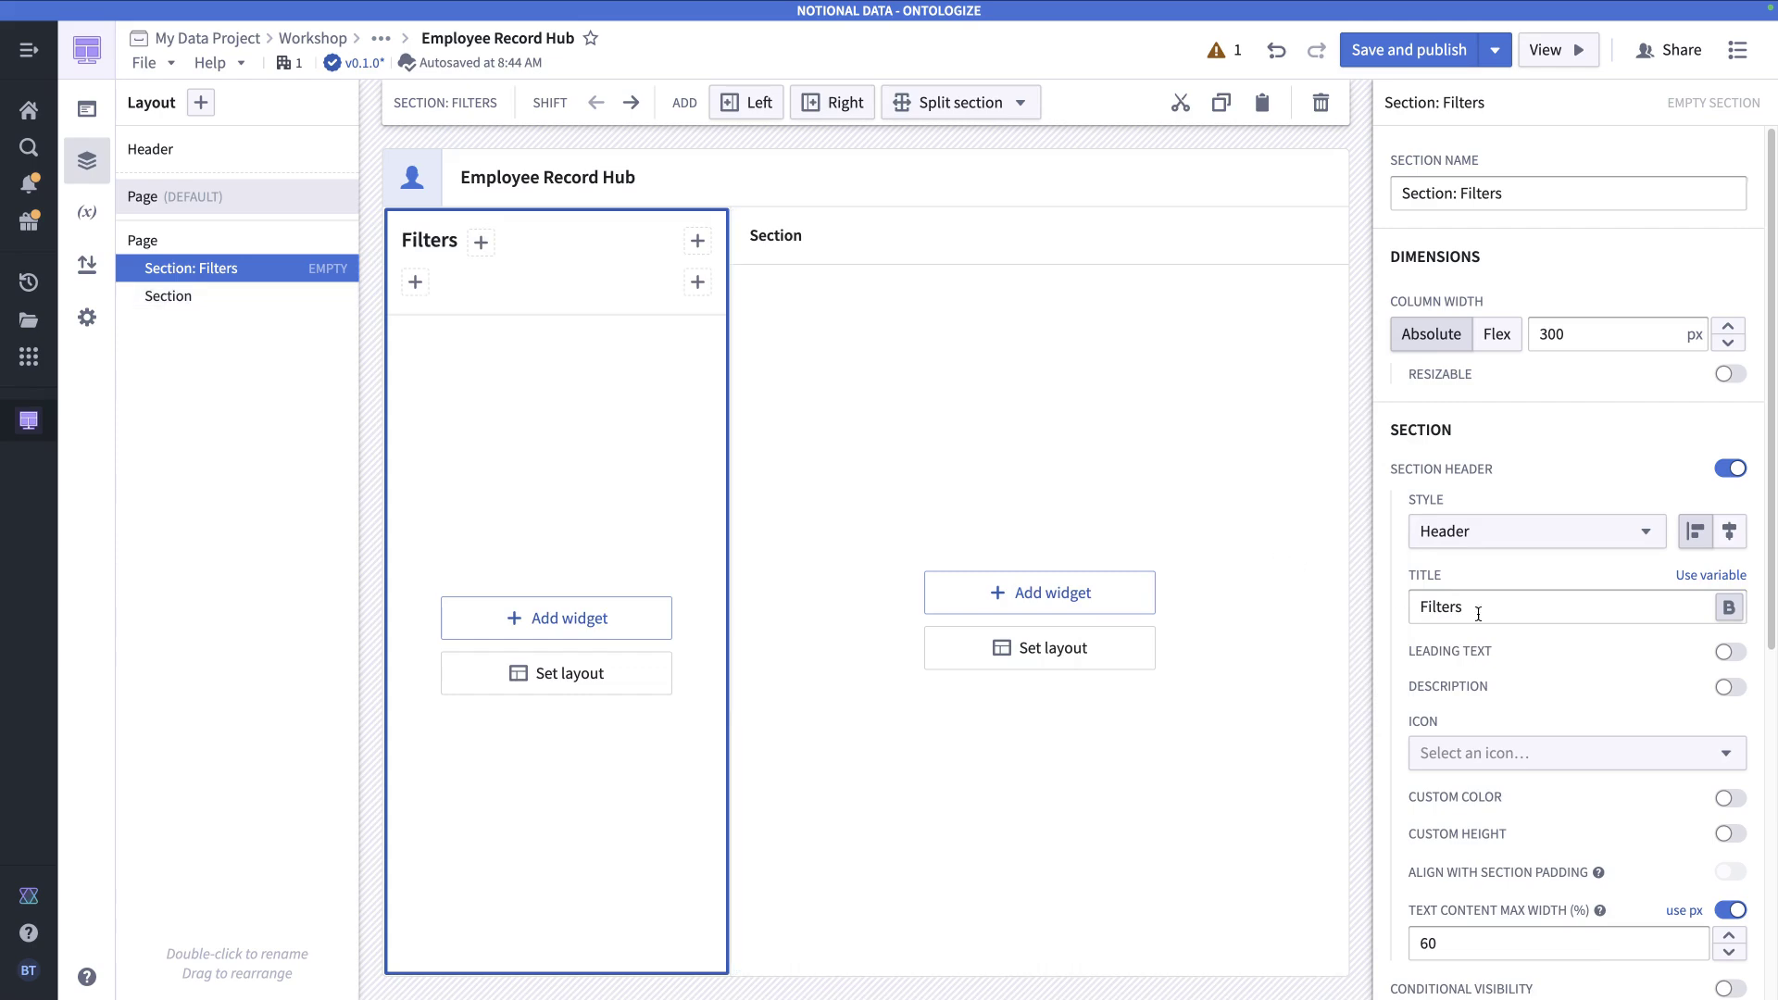
# - Give the Filters section header the Filter icon with the custom color Green 3
pyautogui.scroll(-2, 1536, 630)
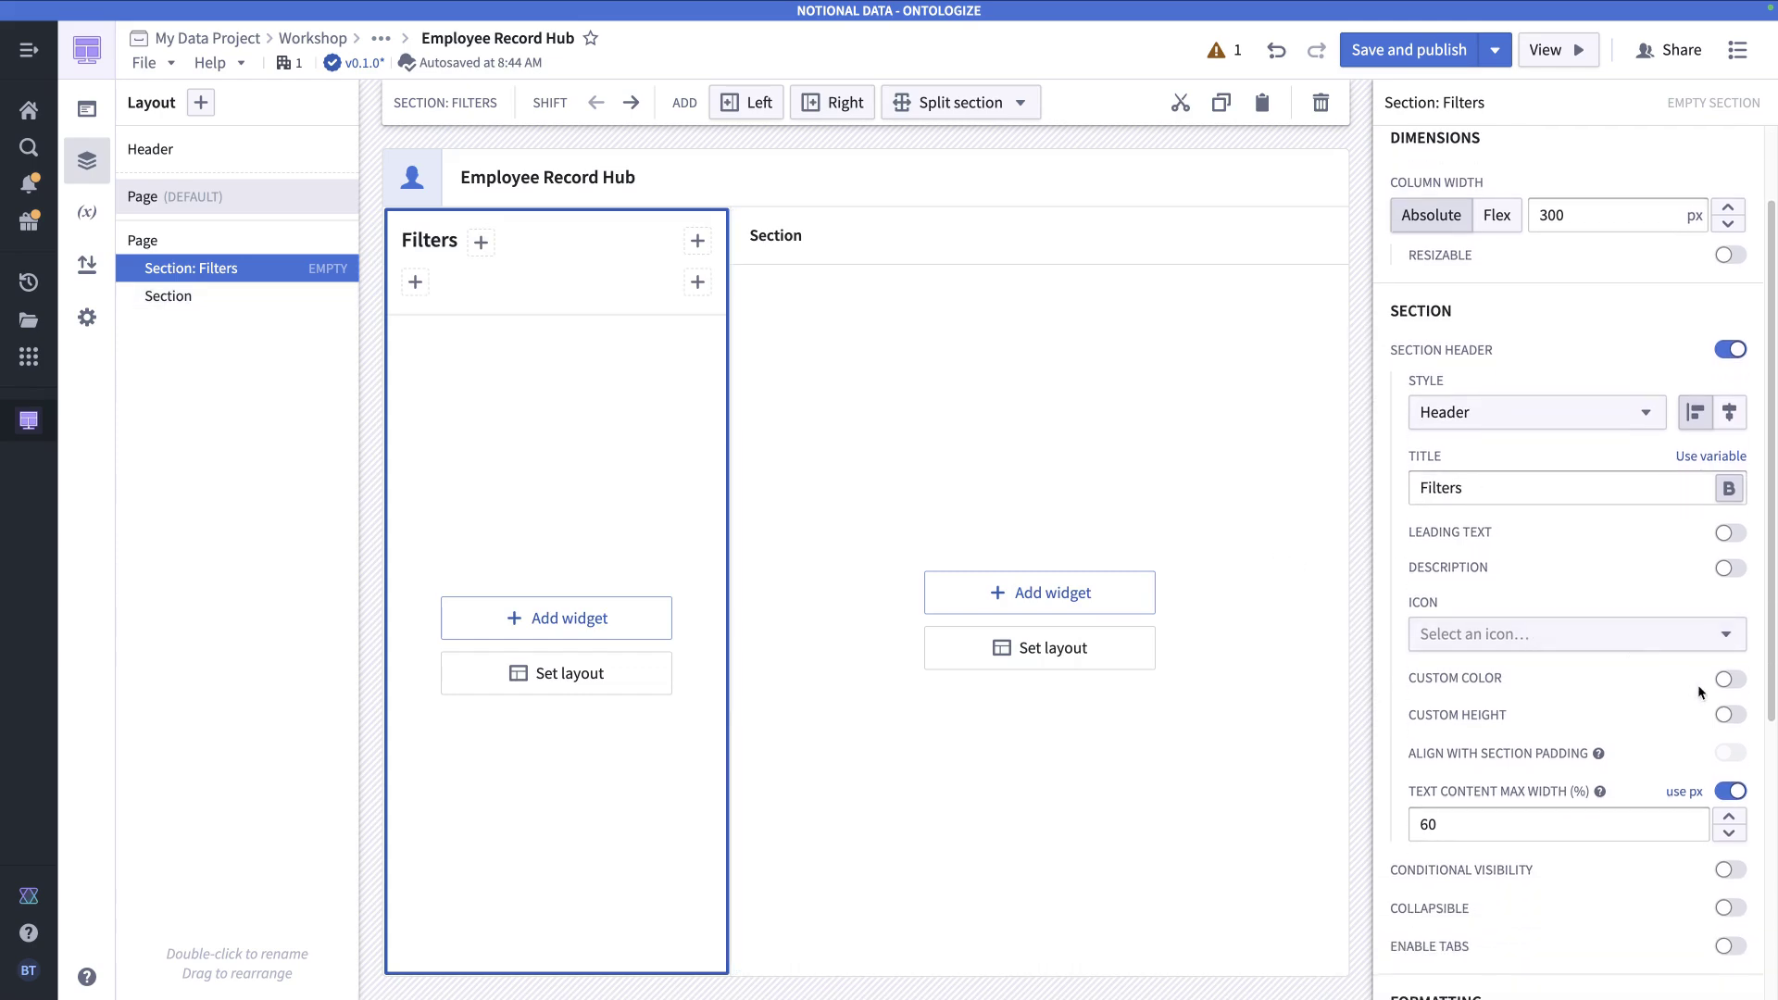
pyautogui.click(1667, 635)
pyautogui.write('filter')
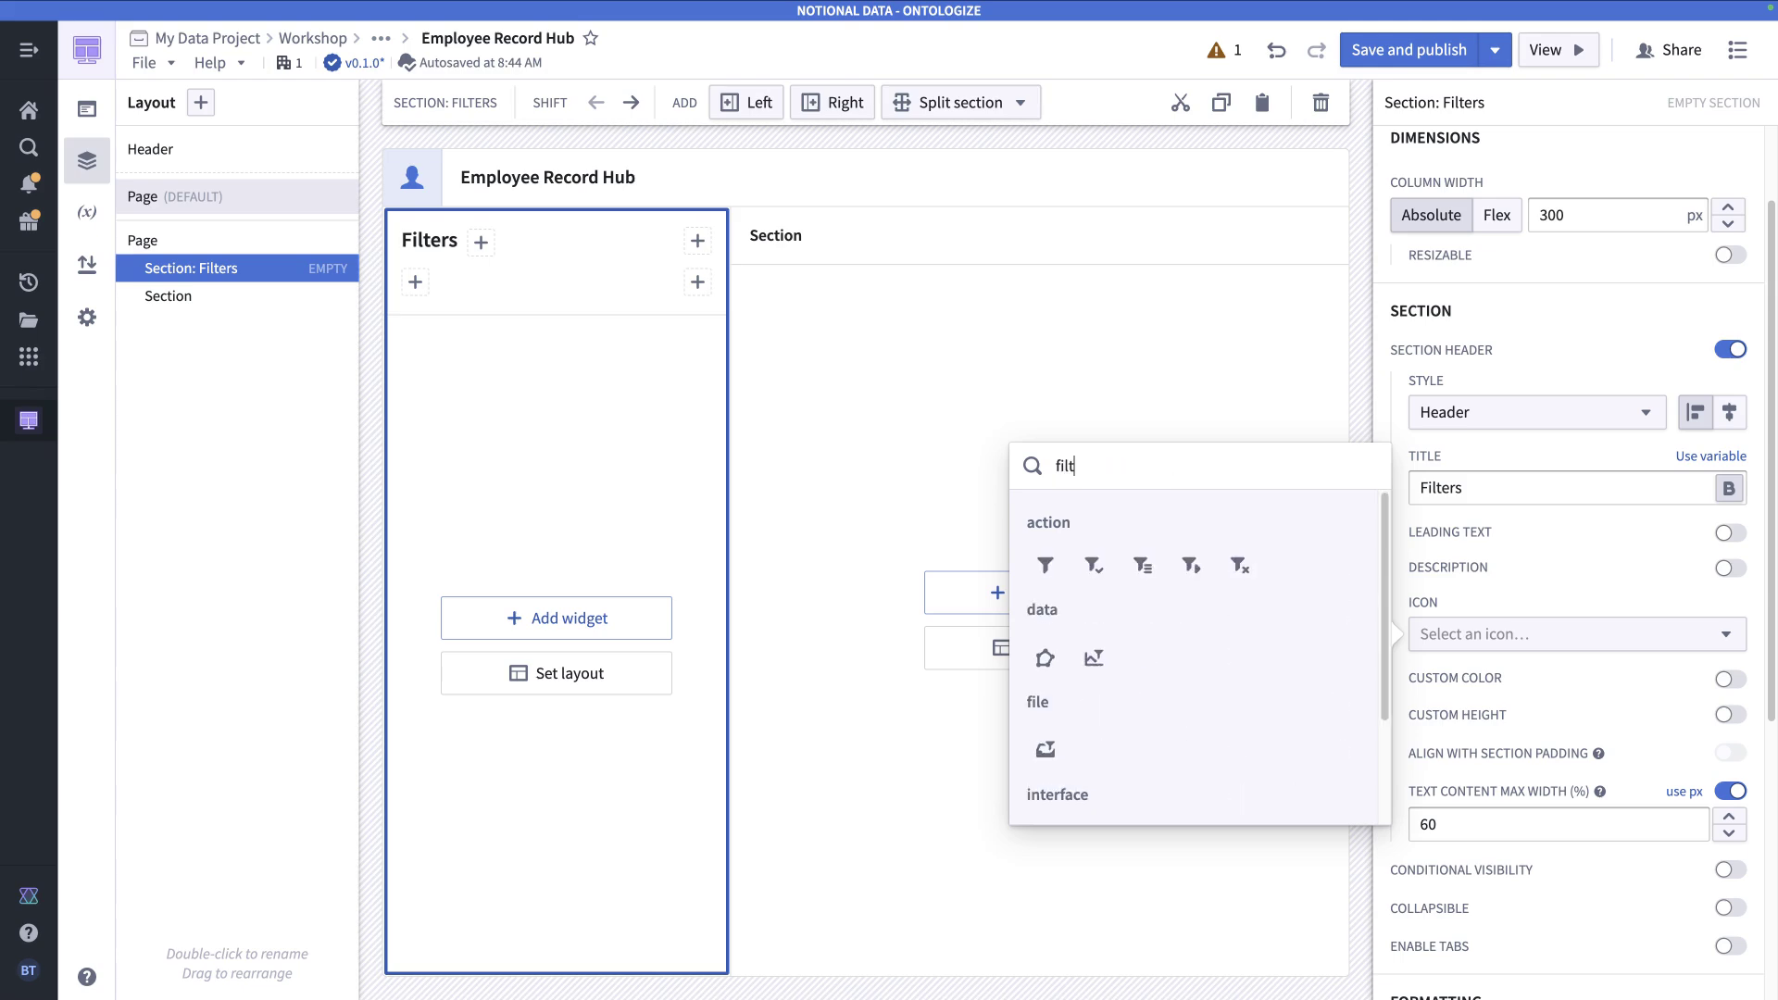
pyautogui.click(1044, 564)
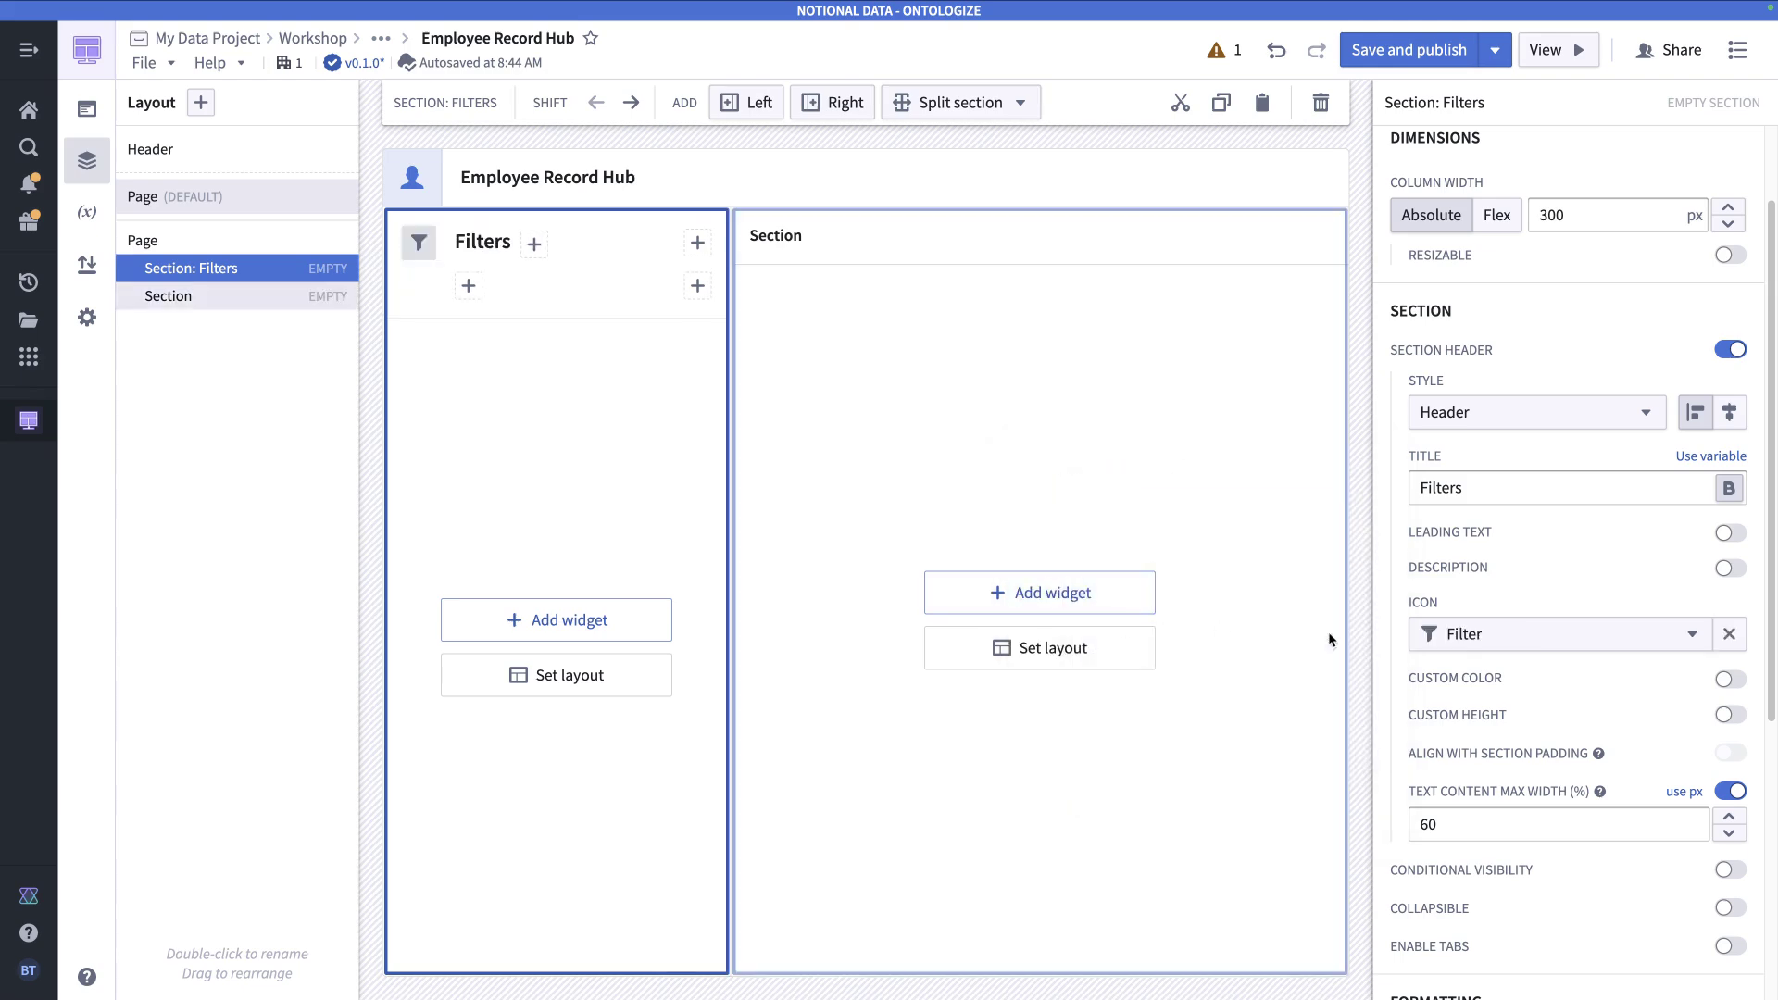
pyautogui.click(1728, 681)
pyautogui.click(1580, 710)
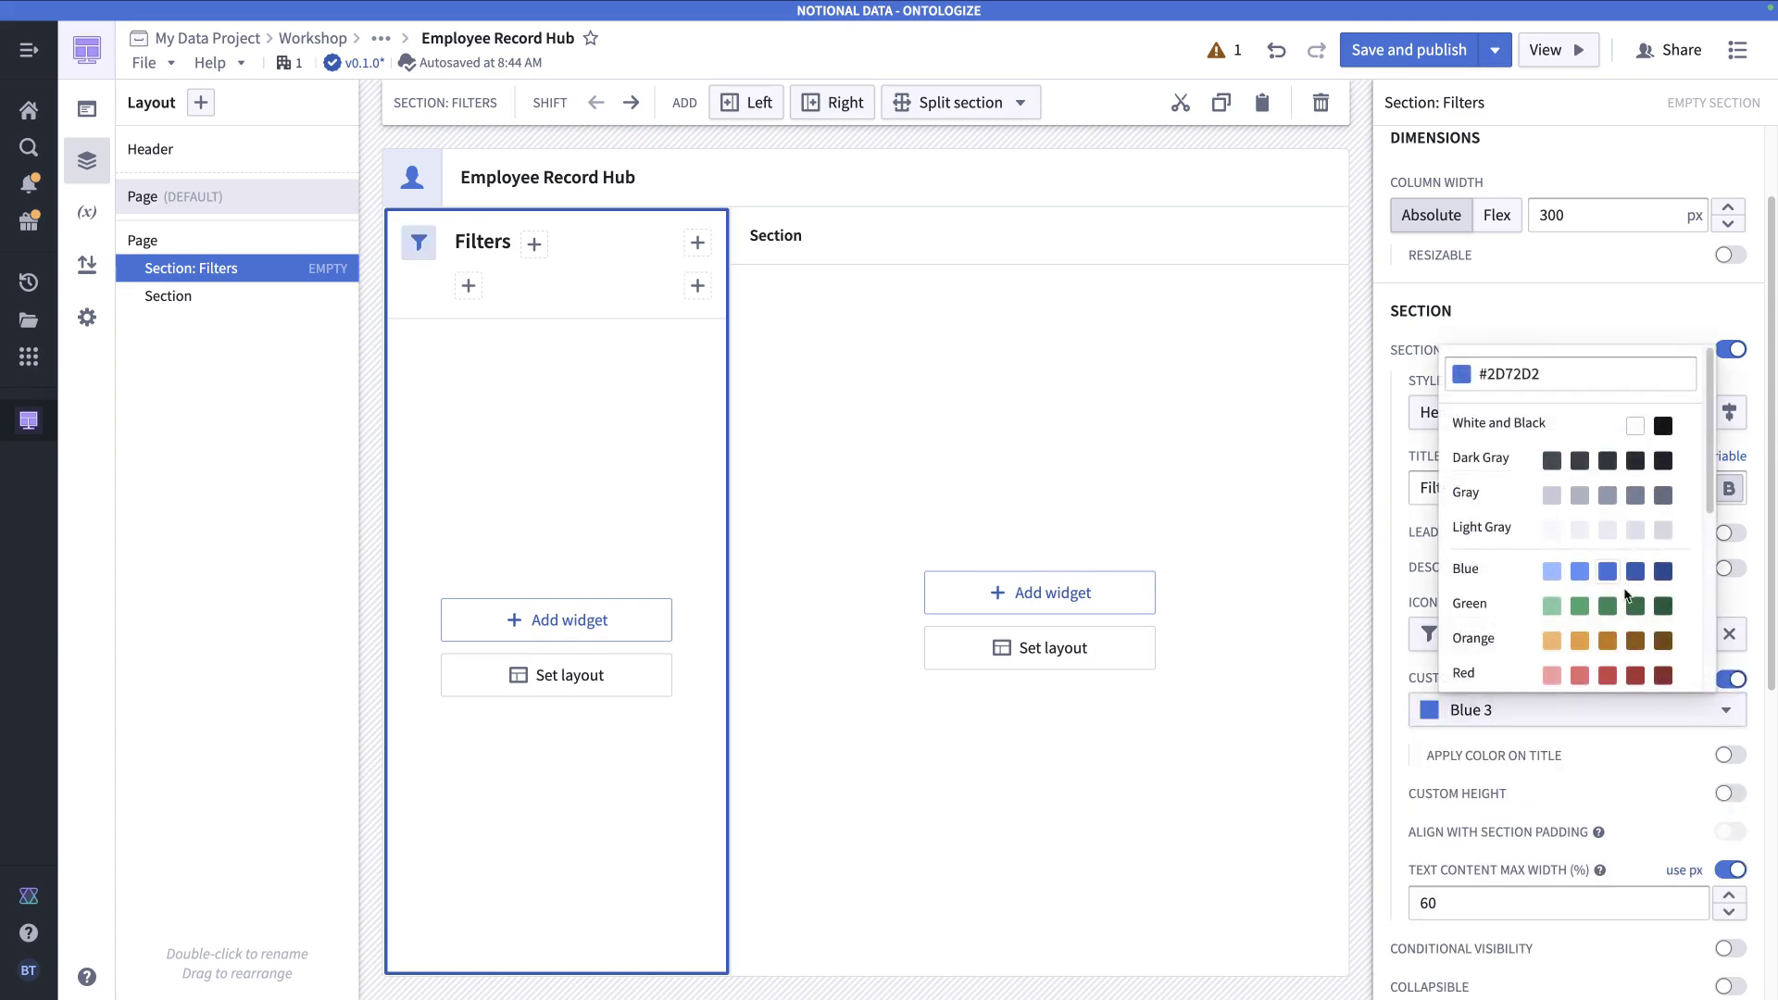
pyautogui.click(1607, 607)
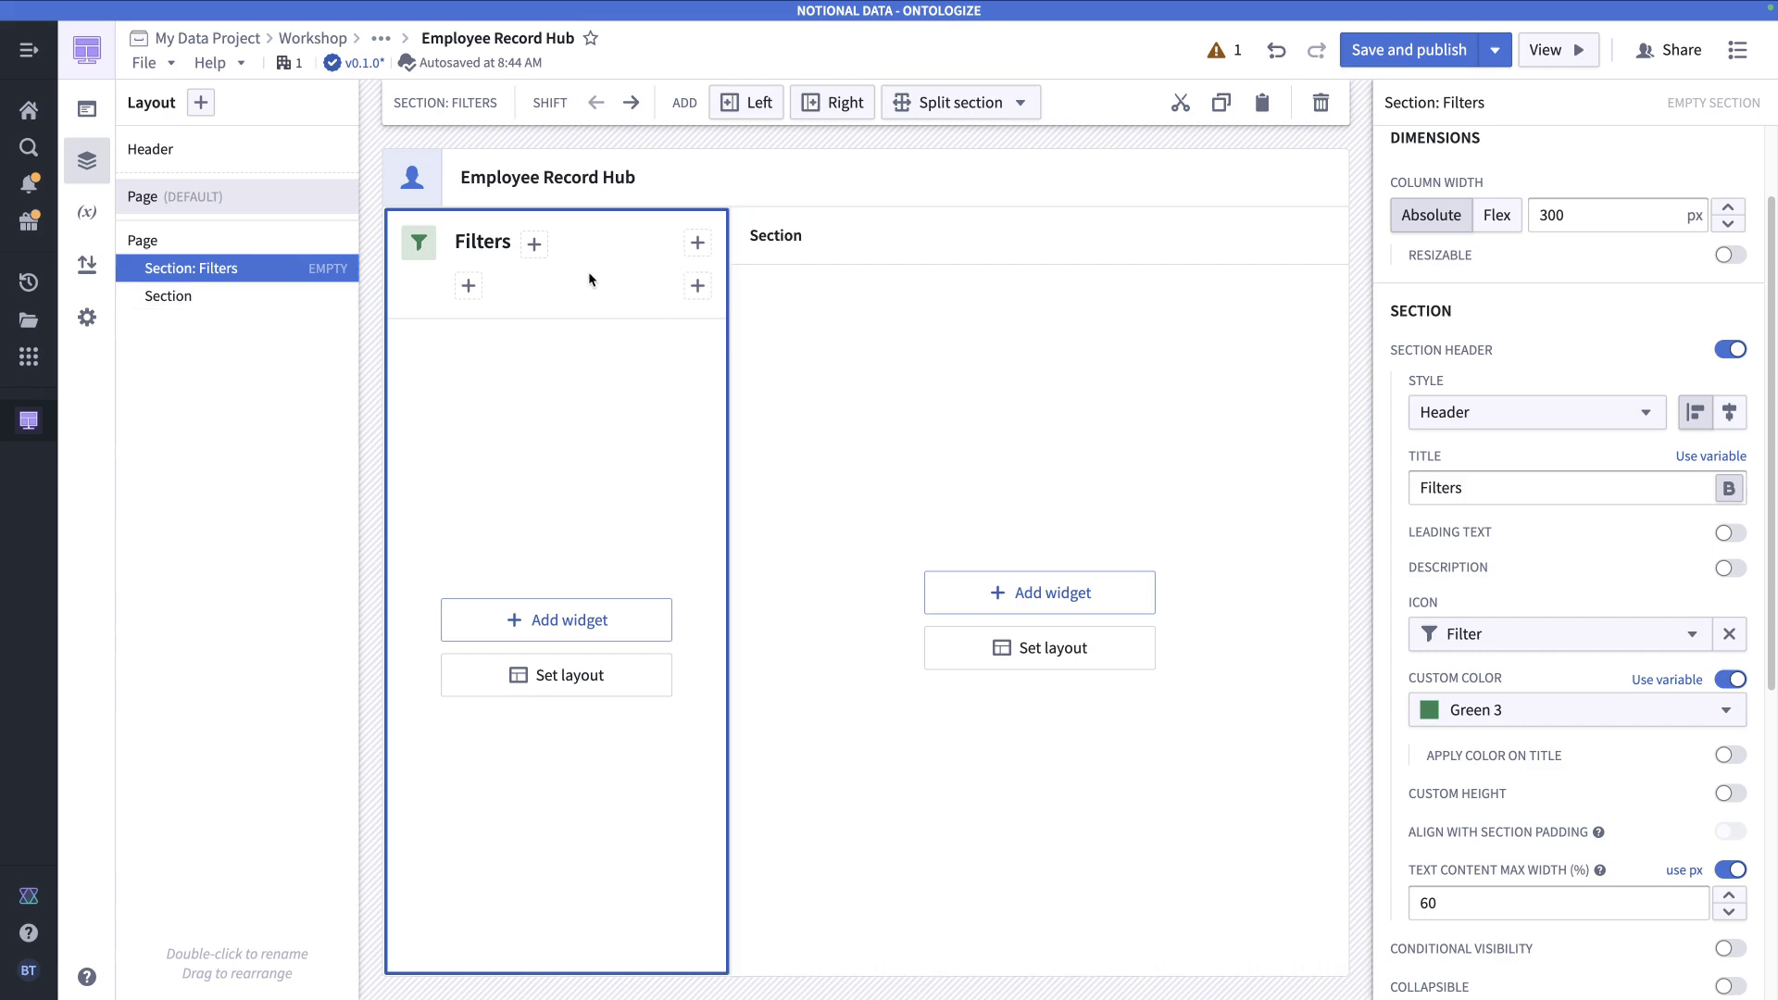
# - Add a Filter list widget to the Filters section and name it "Filter list: employees"
pyautogui.click(589, 620)
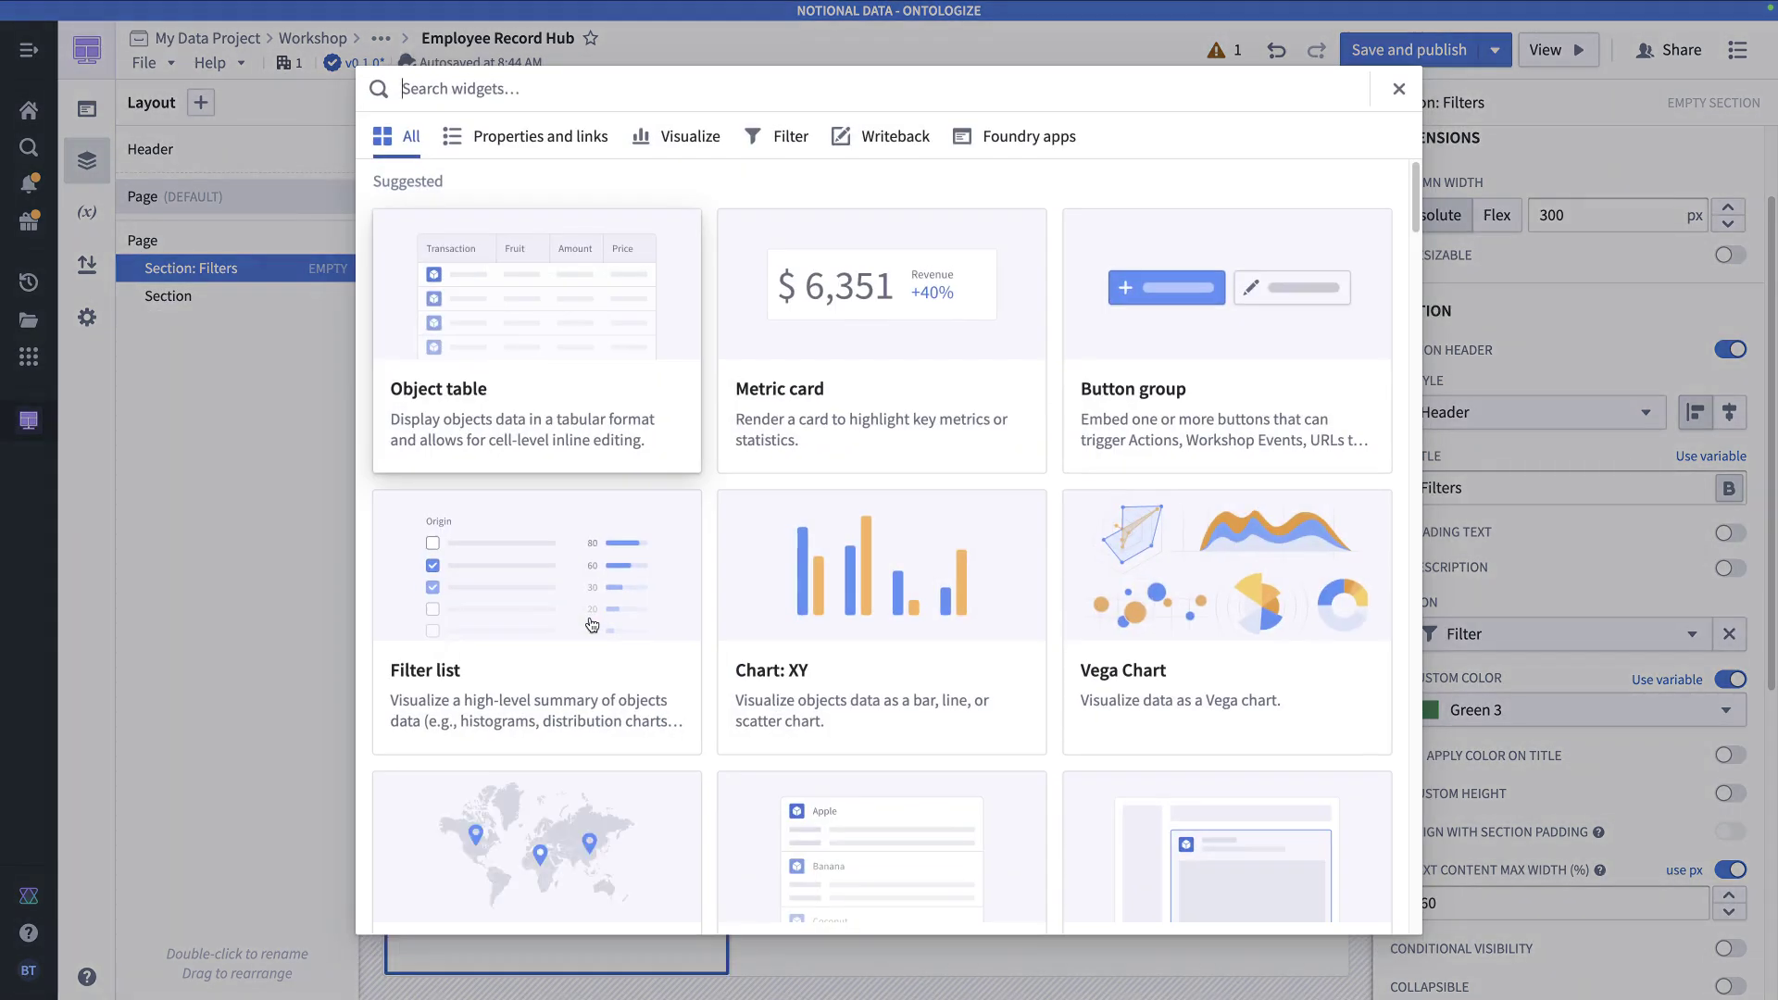
pyautogui.write('filter')
pyautogui.click(561, 358)
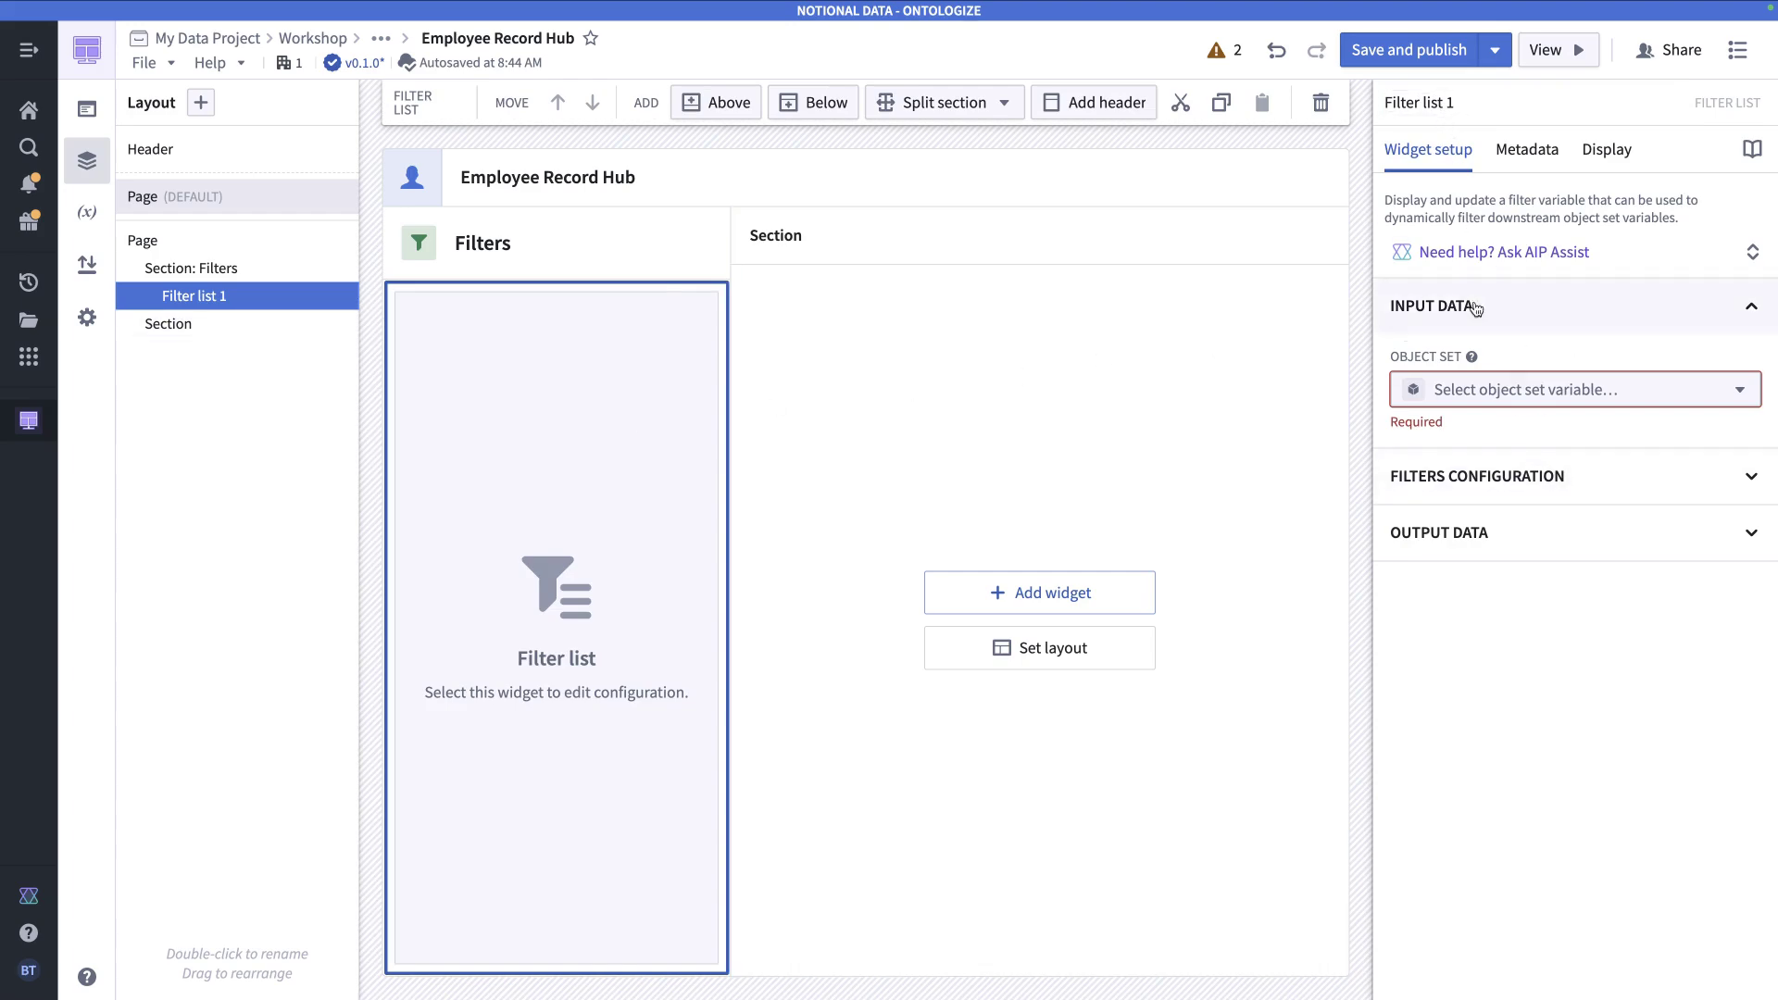
pyautogui.click(1444, 103)
pyautogui.click(1477, 102)
pyautogui.press('BackSpace')
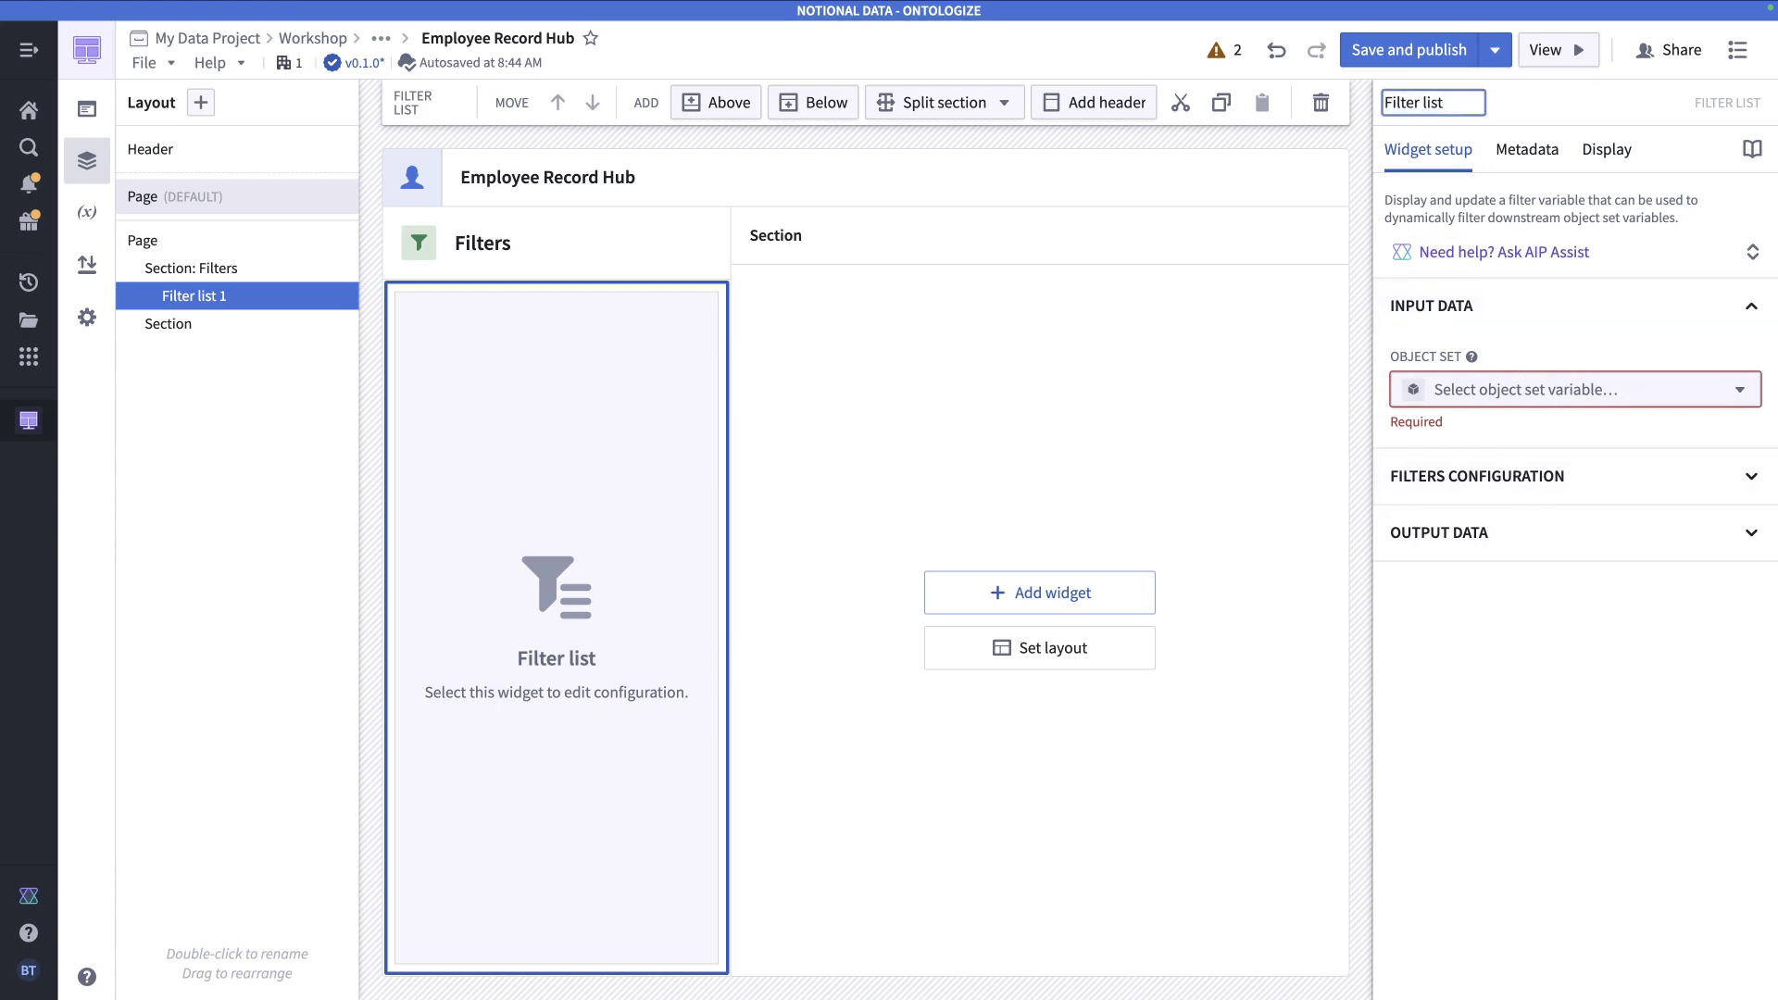
pyautogui.write('employees')
pyautogui.click(1589, 110)
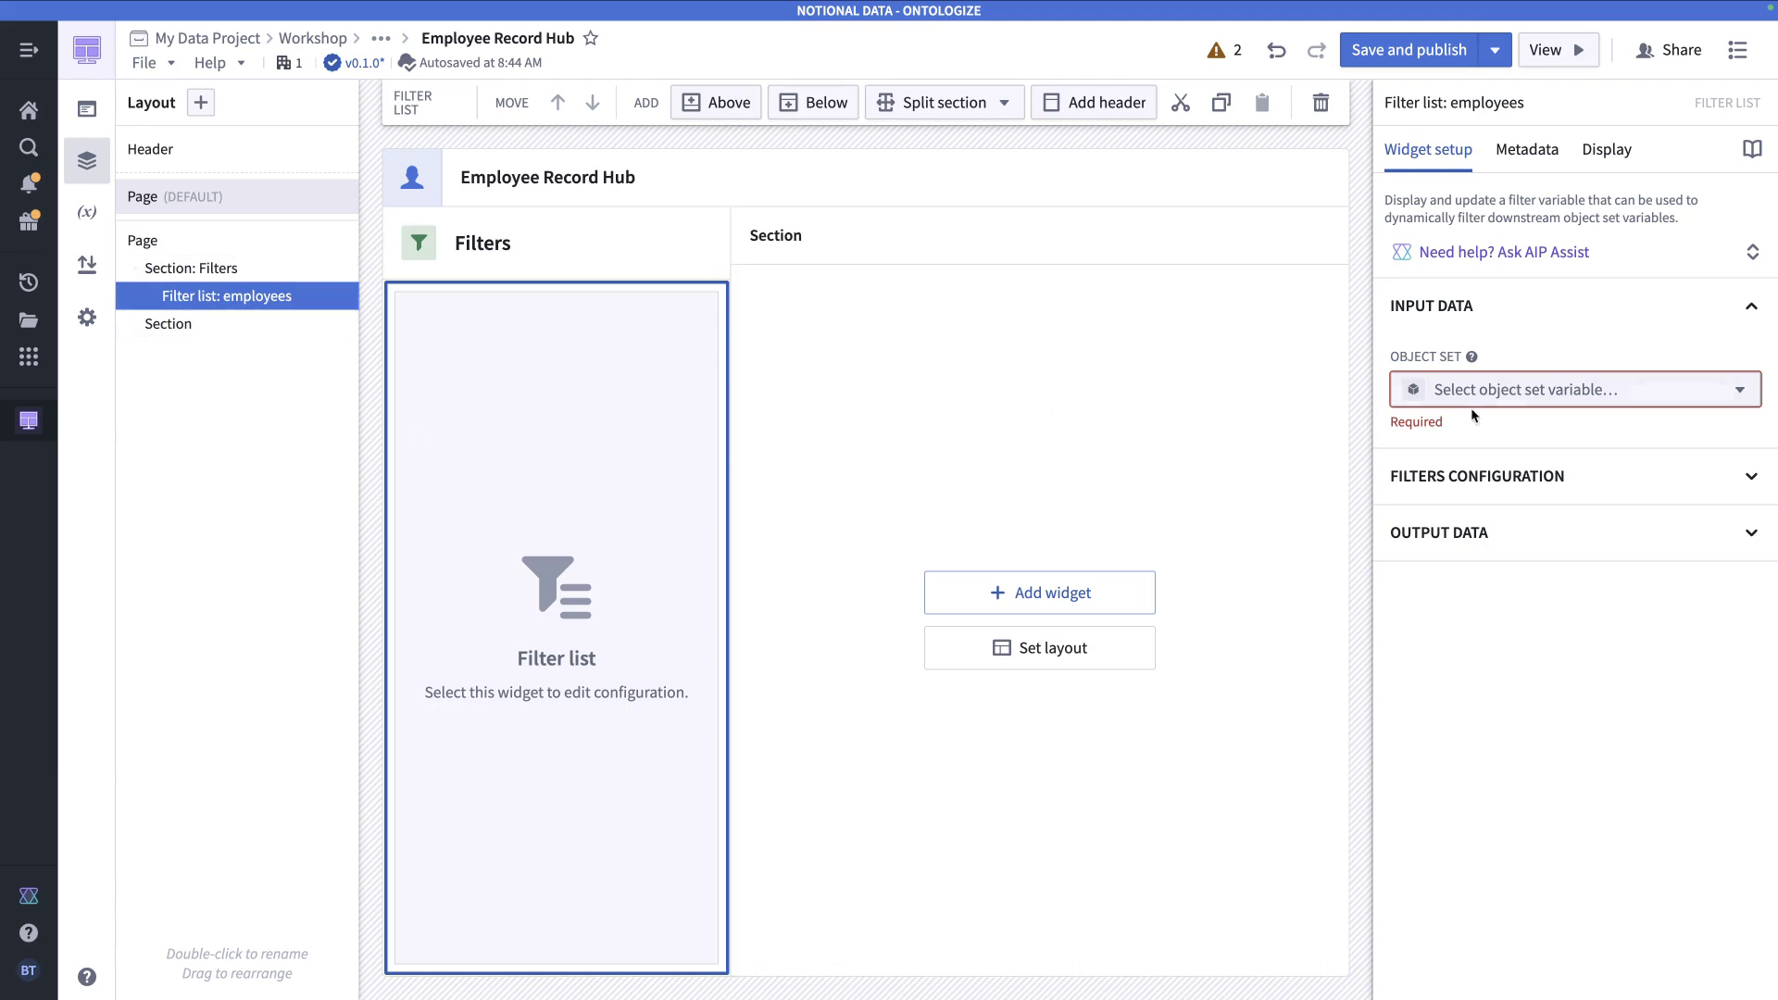
# - Set the filter list's input object set to All employees and add filters on Country, Role and Salary
pyautogui.click(1581, 387)
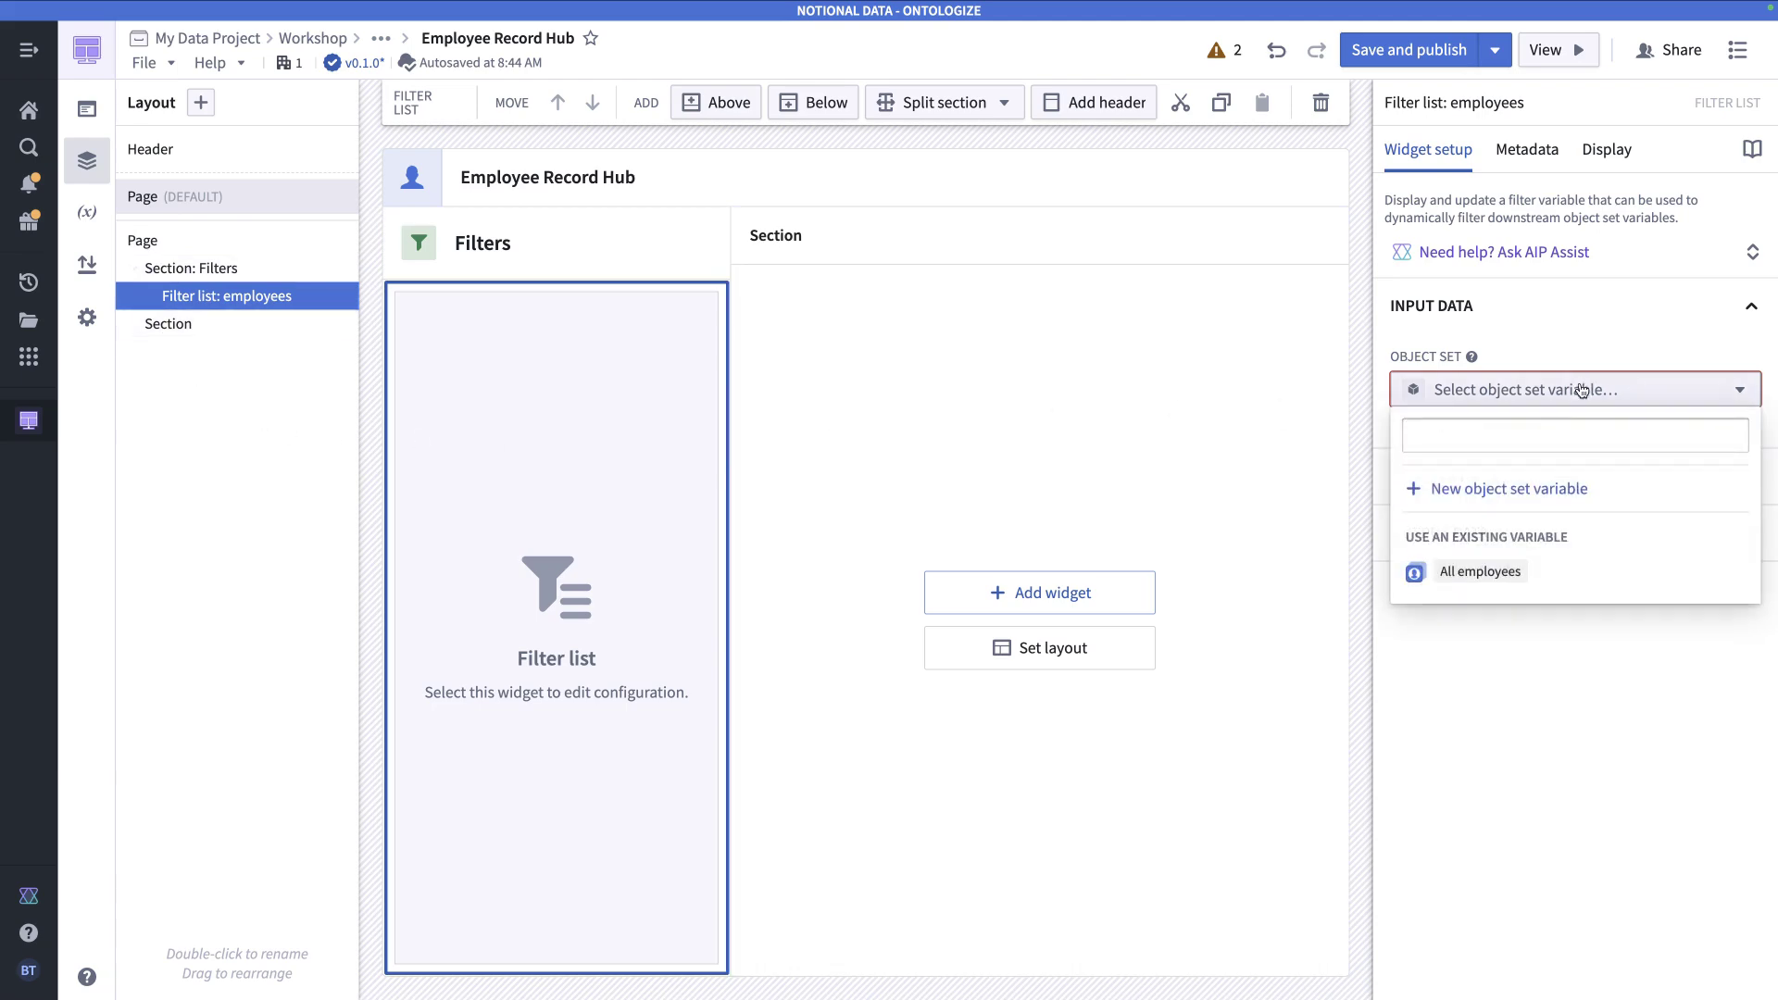
pyautogui.click(1463, 574)
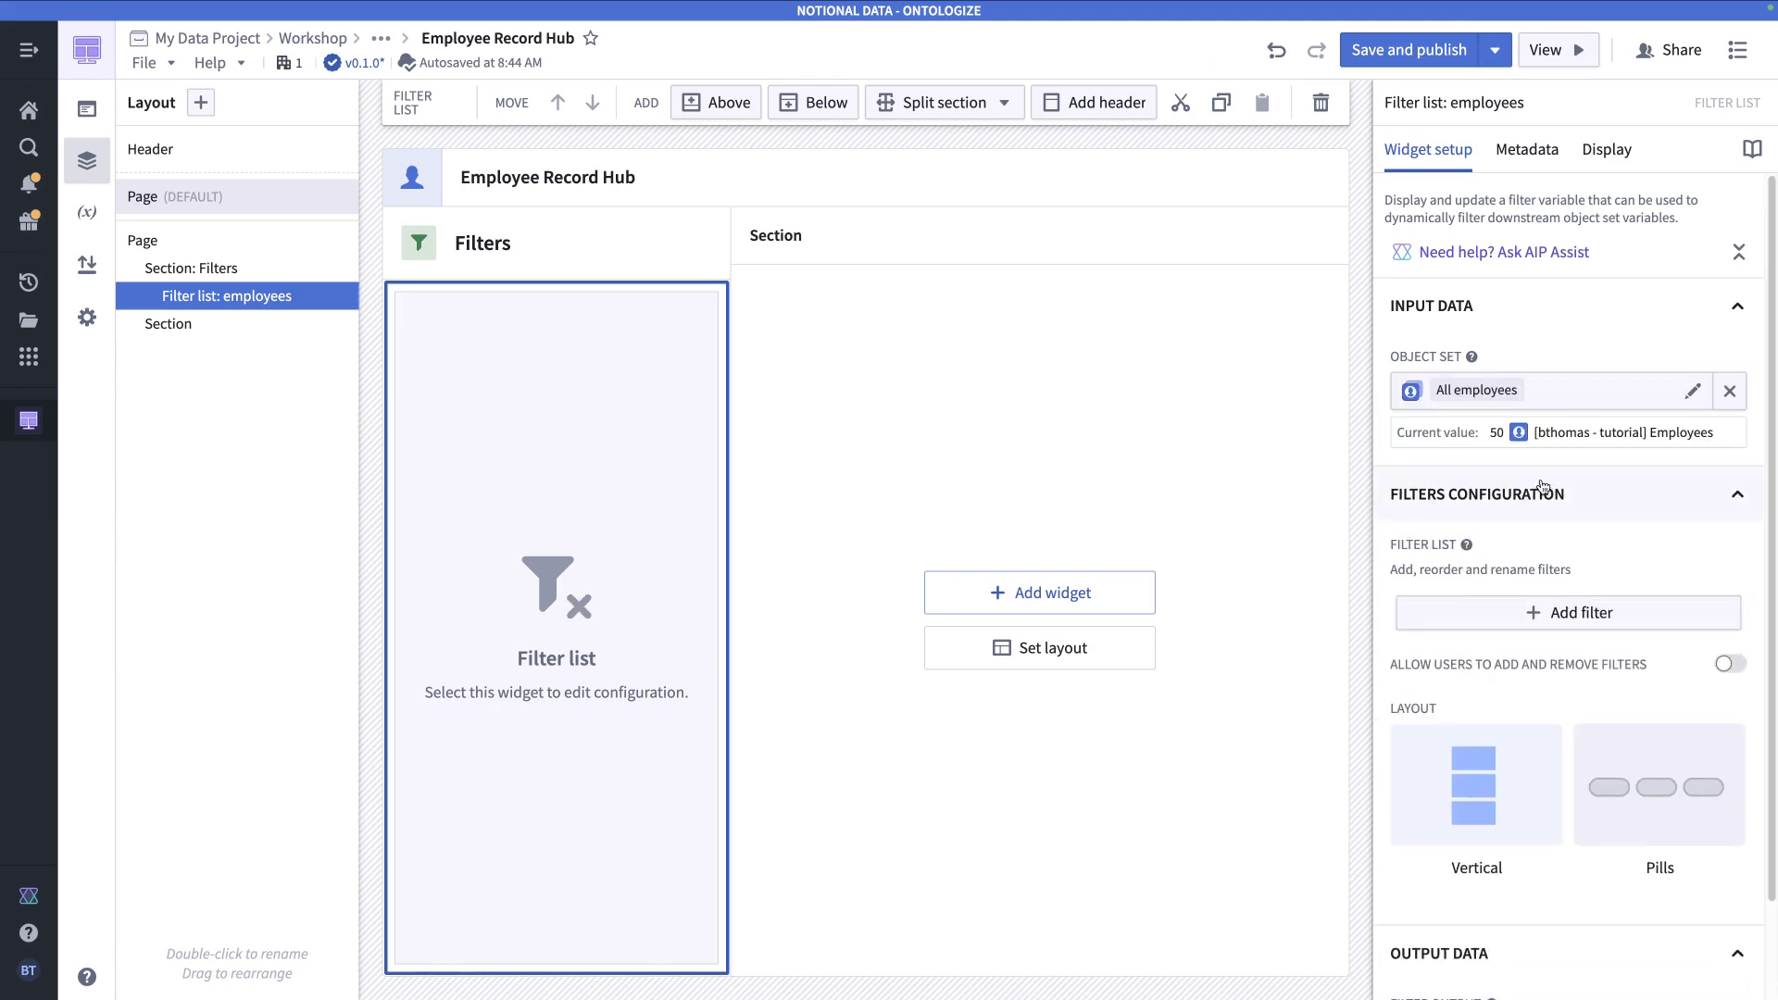
pyautogui.scroll(-1, 1610, 526)
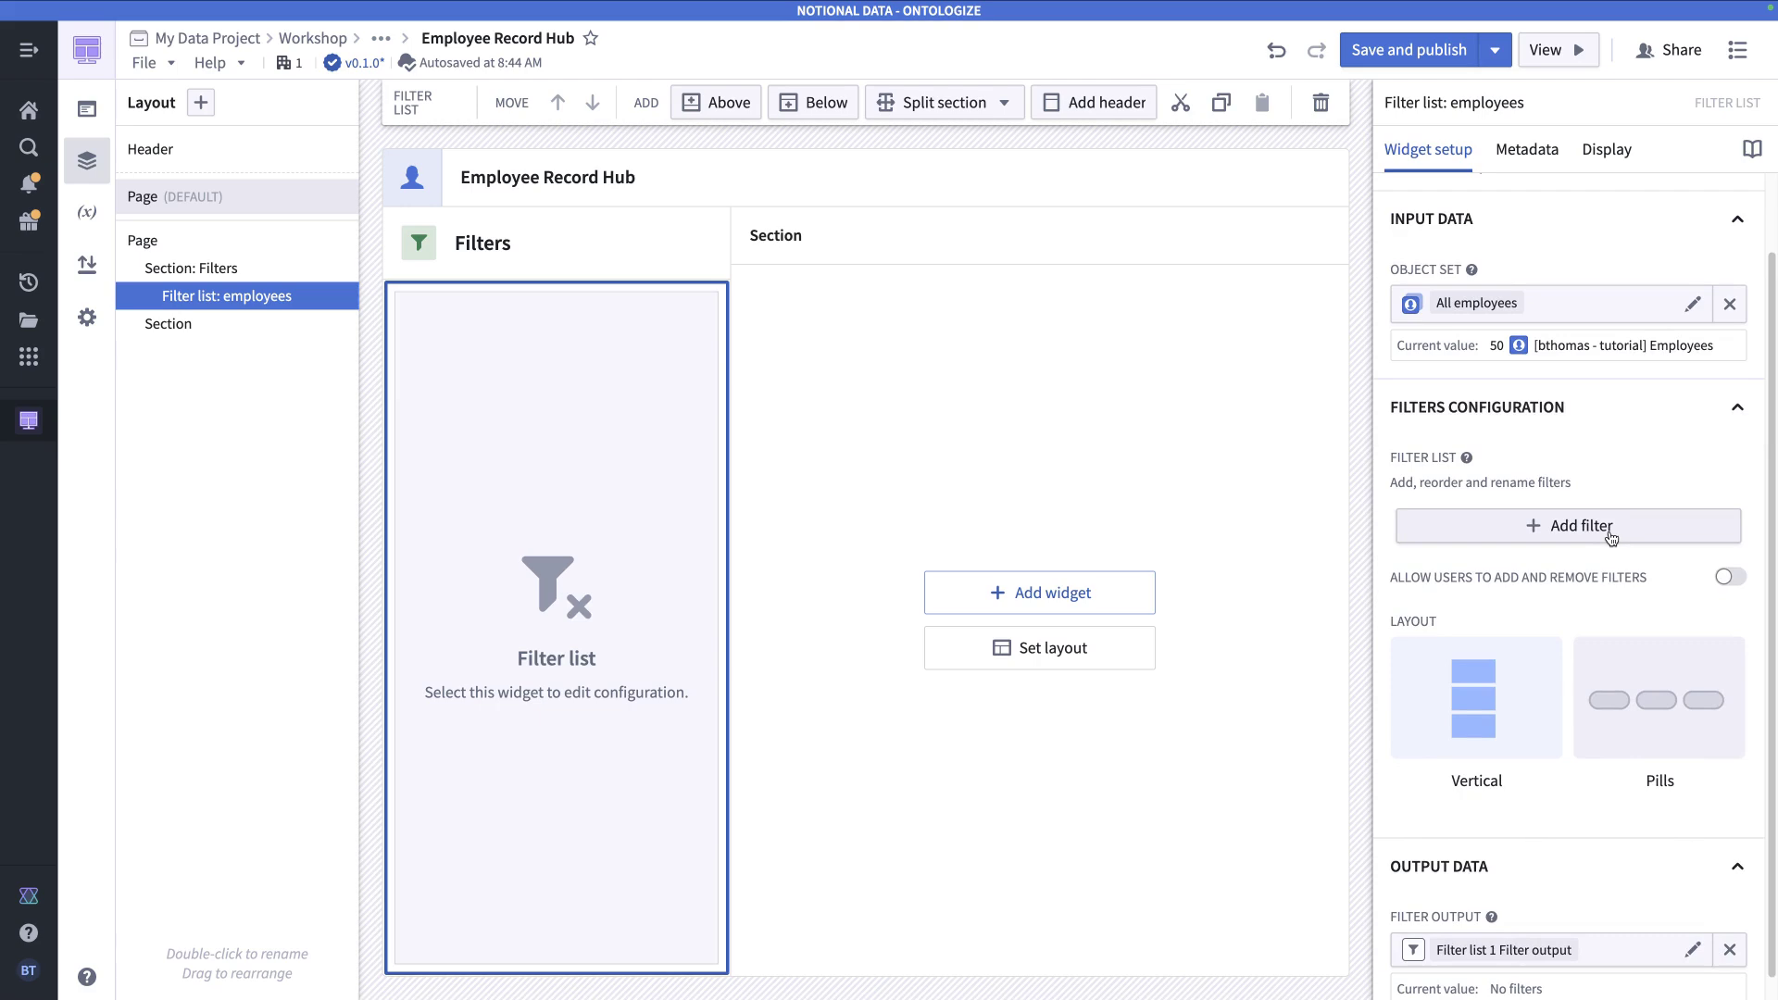
pyautogui.click(1577, 527)
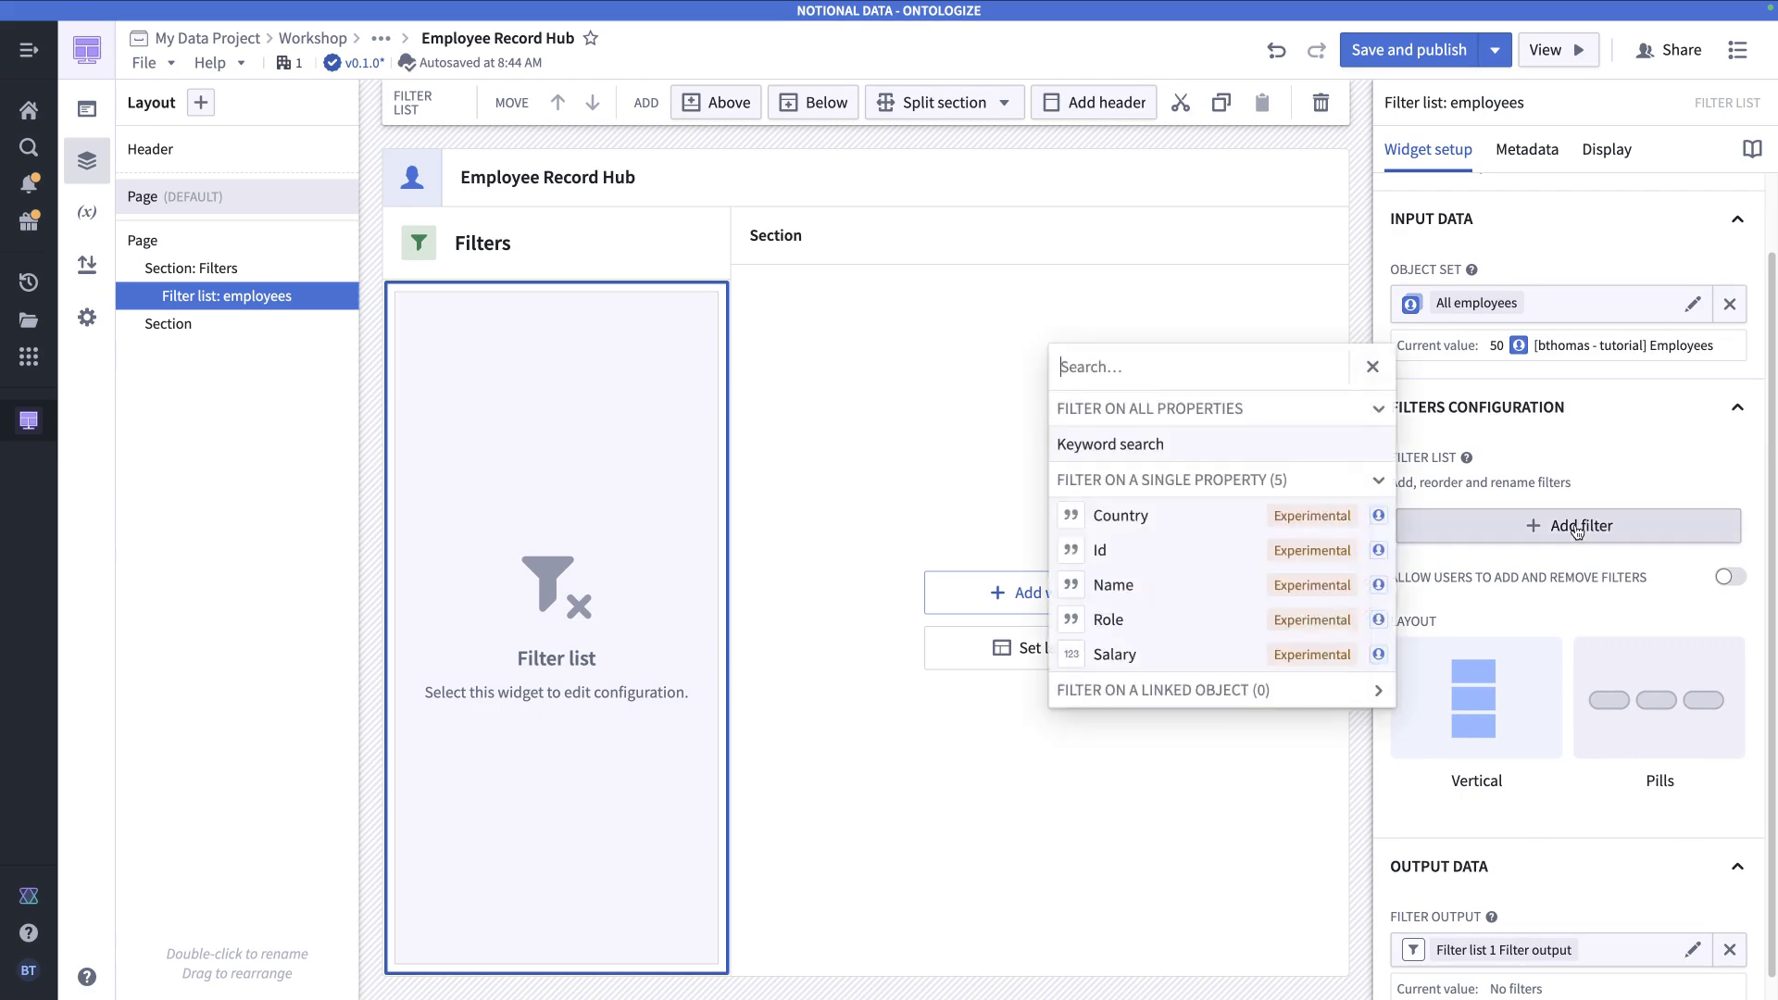
pyautogui.click(1215, 519)
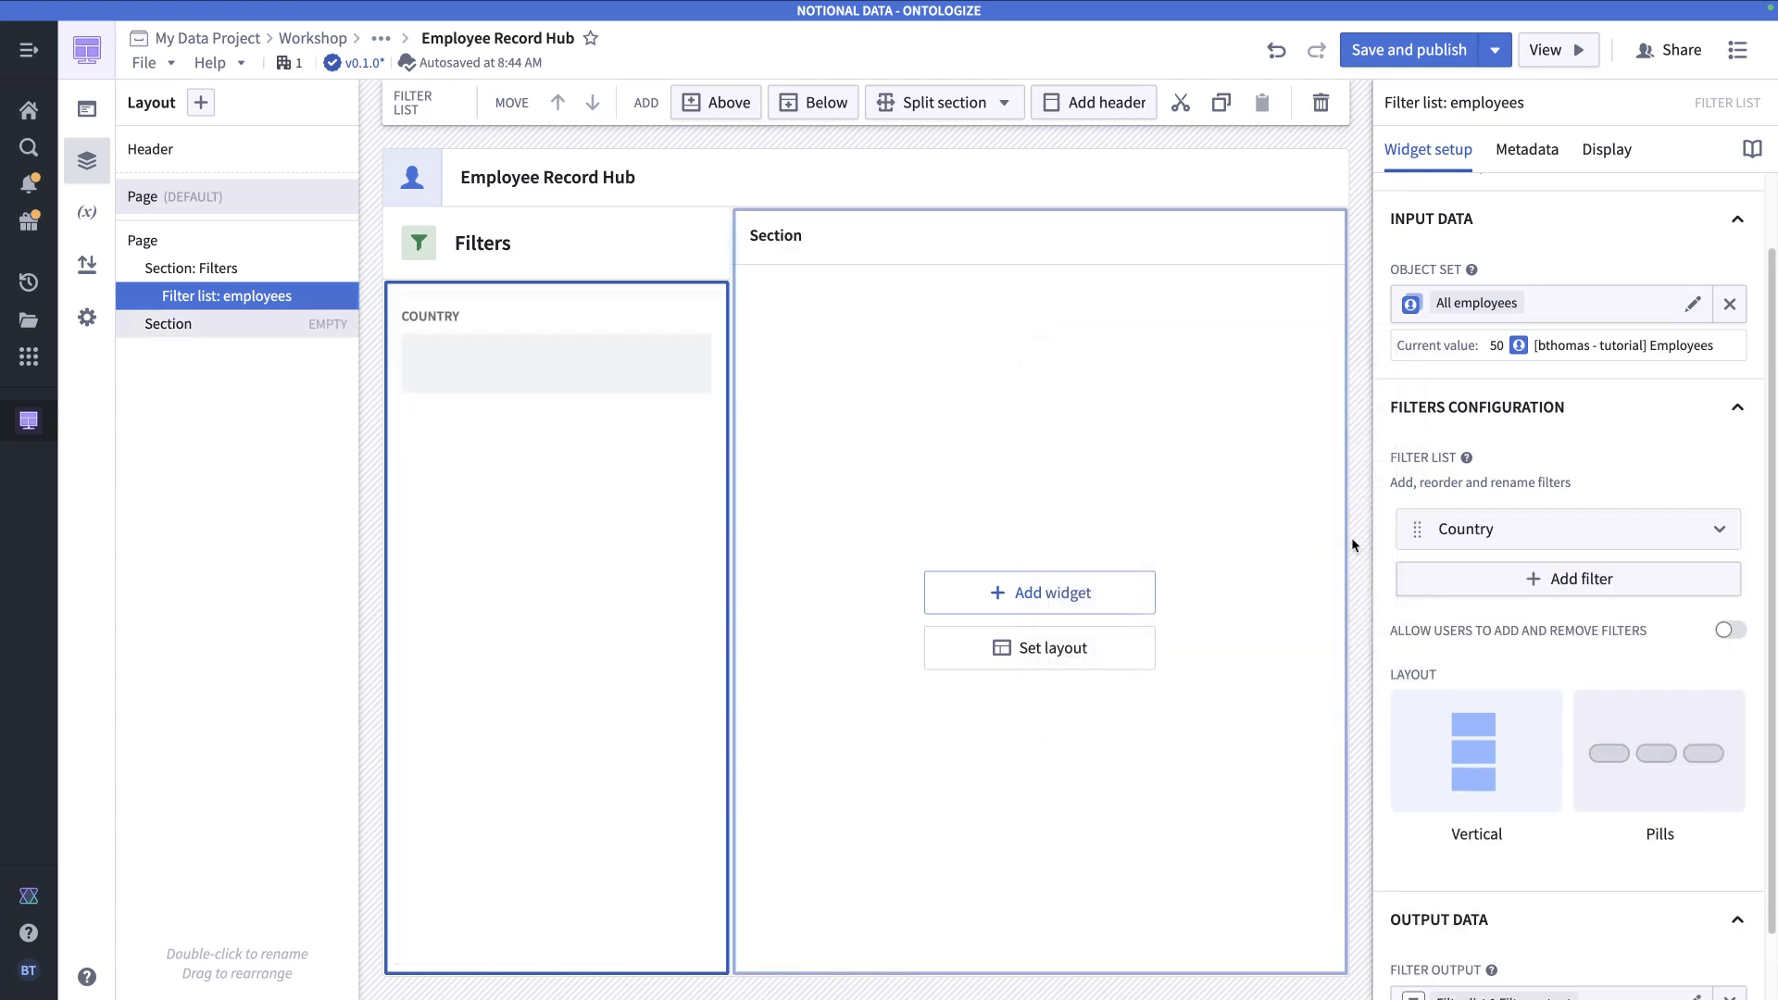
pyautogui.click(1482, 582)
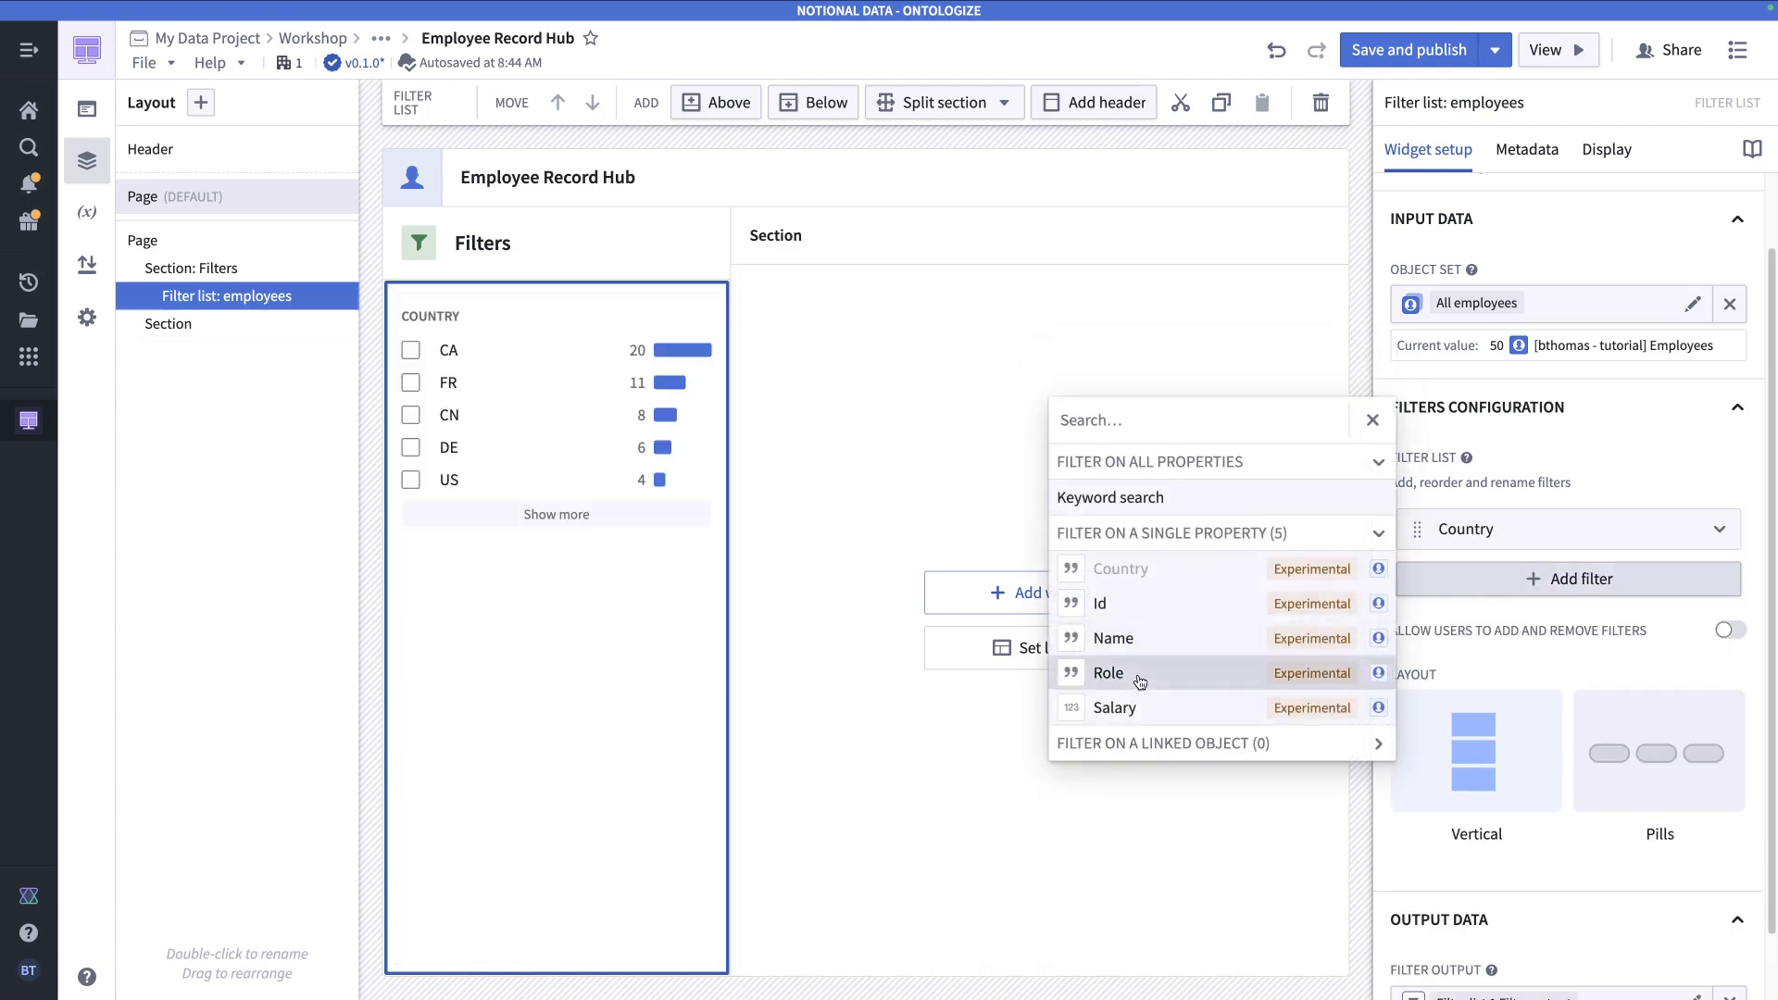
pyautogui.click(1139, 683)
pyautogui.click(1581, 631)
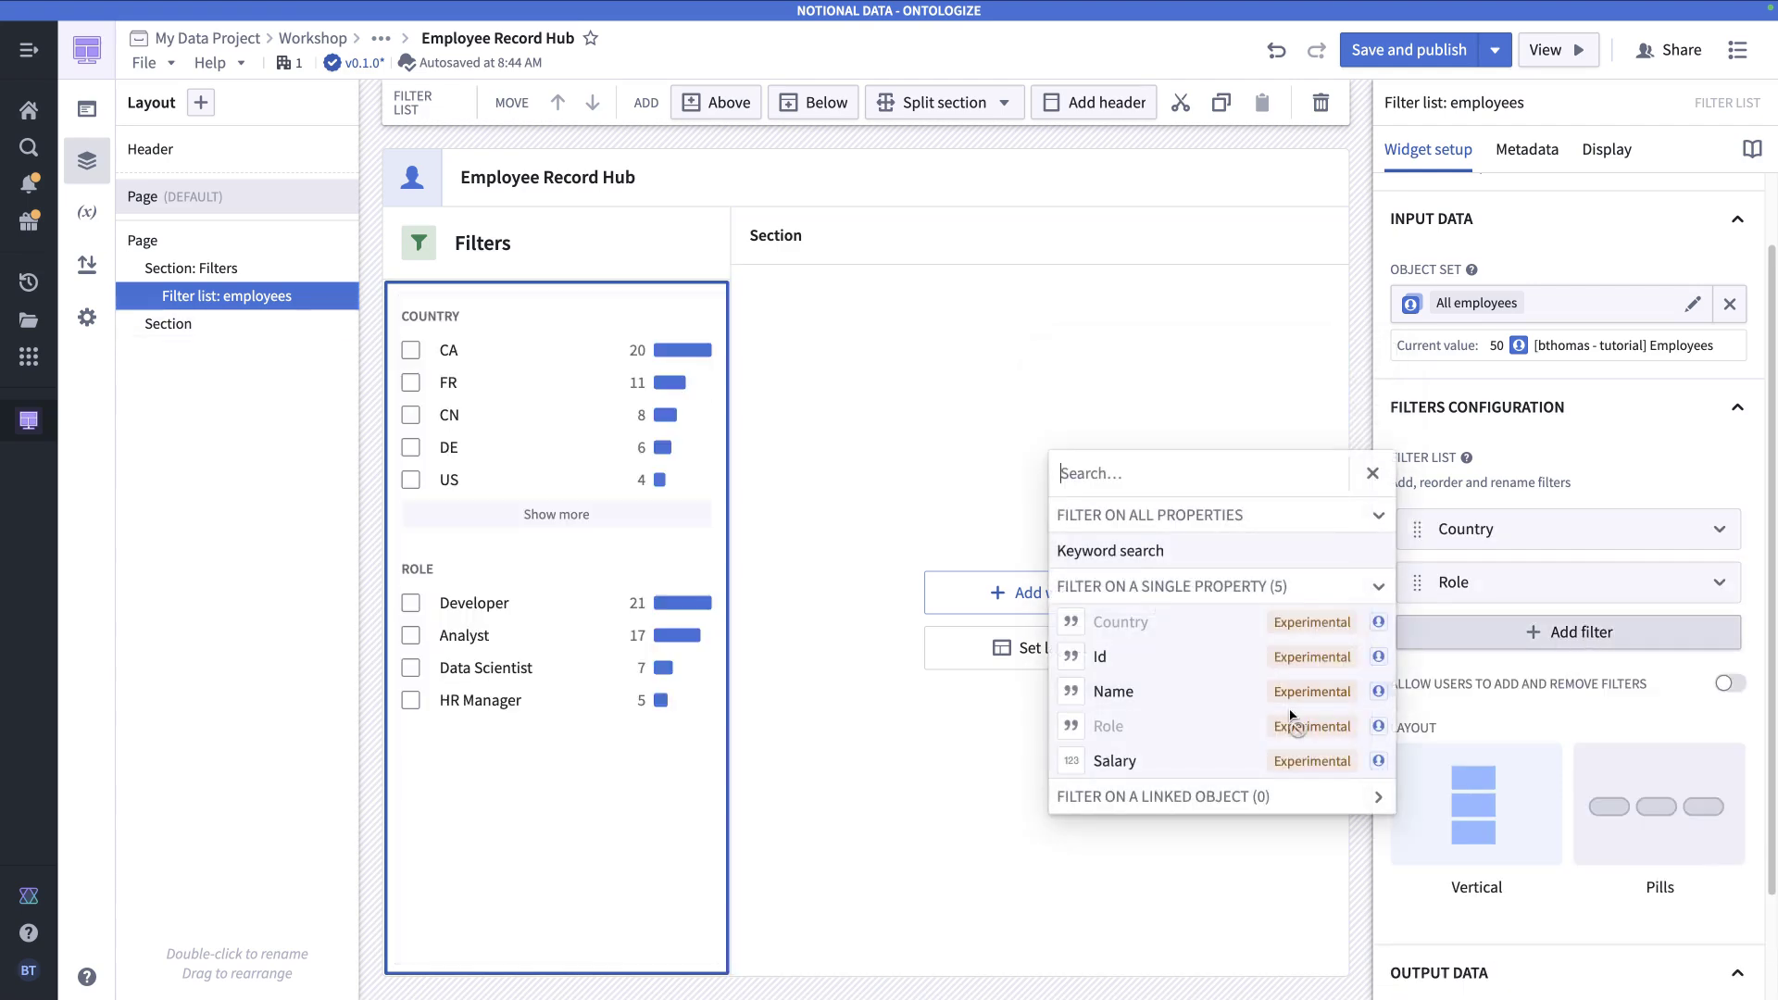
pyautogui.click(1200, 761)
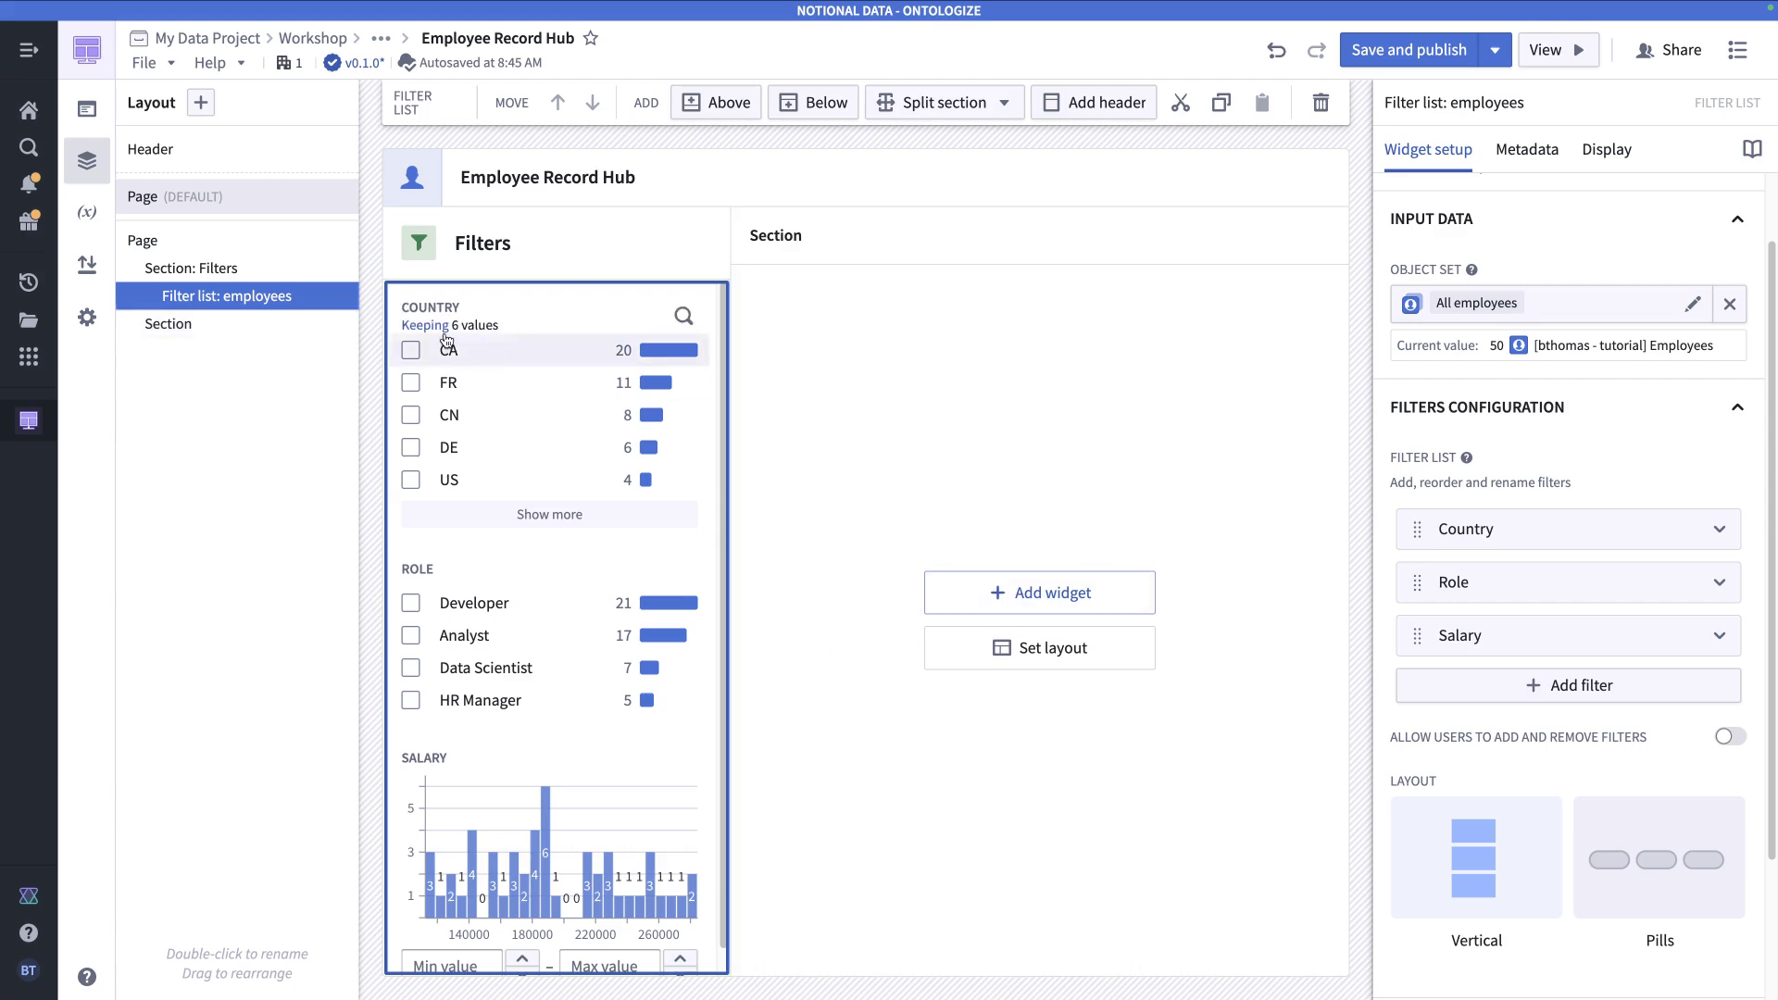
# - Change the Country filter's component to a multi-select dropdown
pyautogui.click(1519, 546)
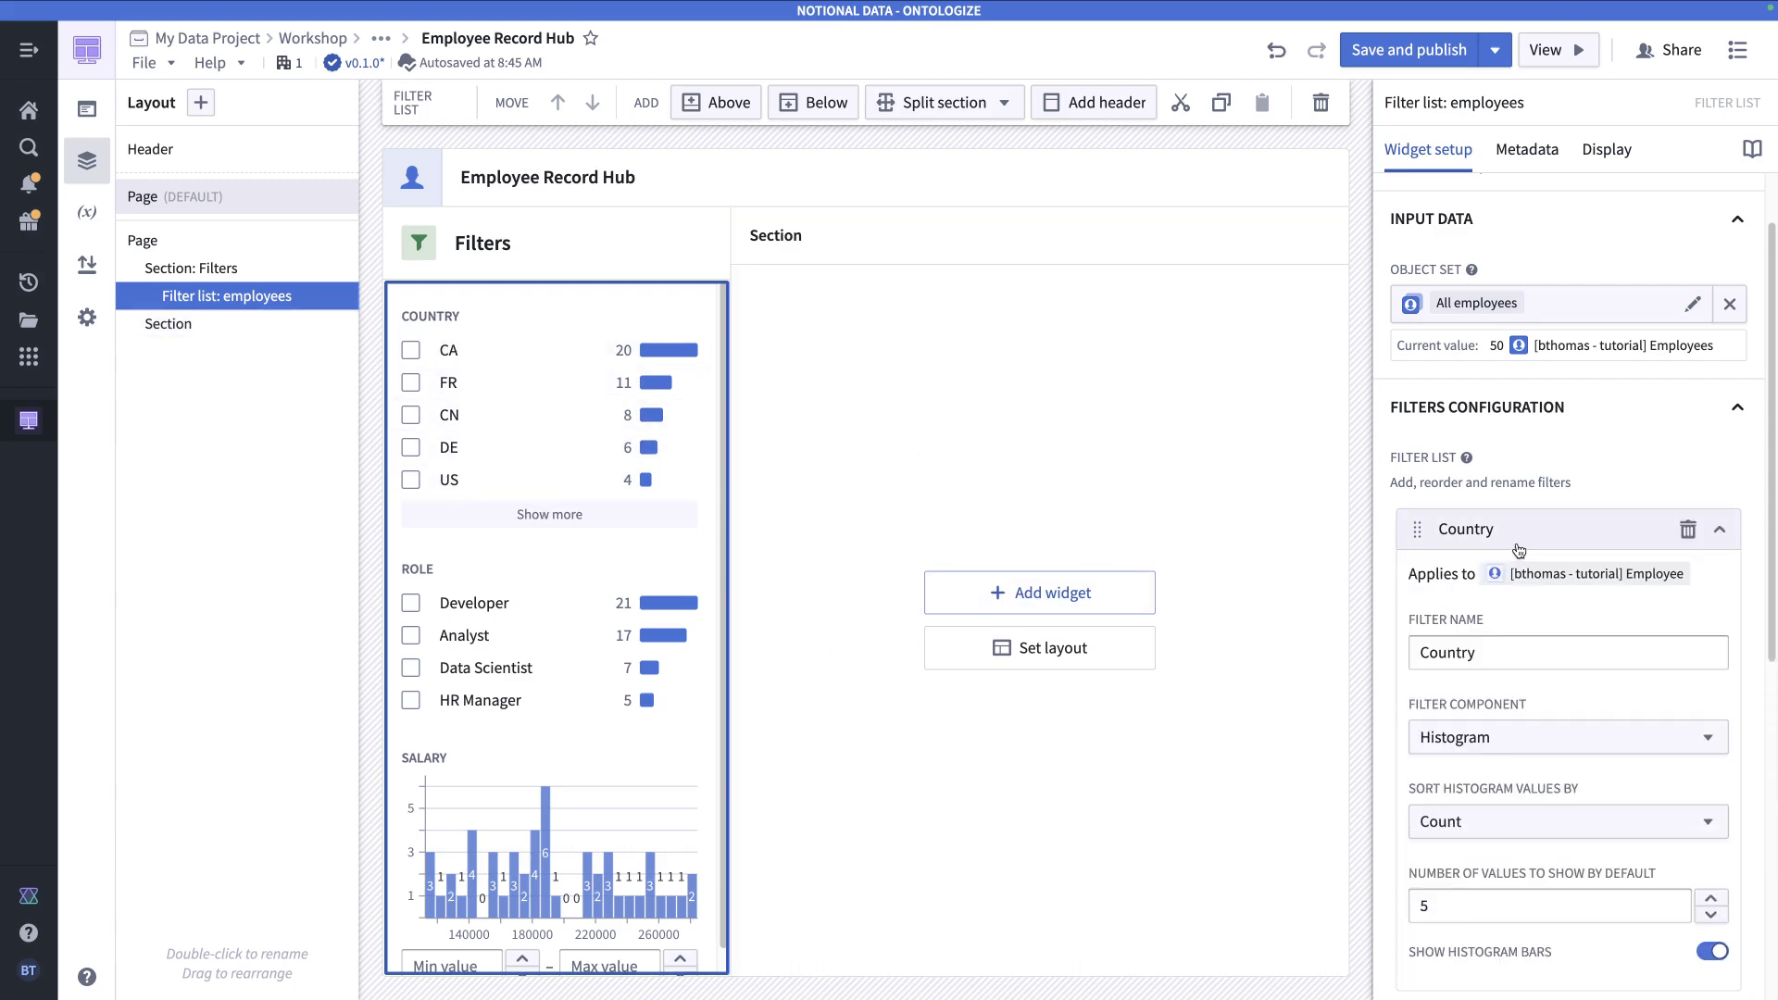
pyautogui.scroll(-2, 1510, 633)
pyautogui.click(1520, 609)
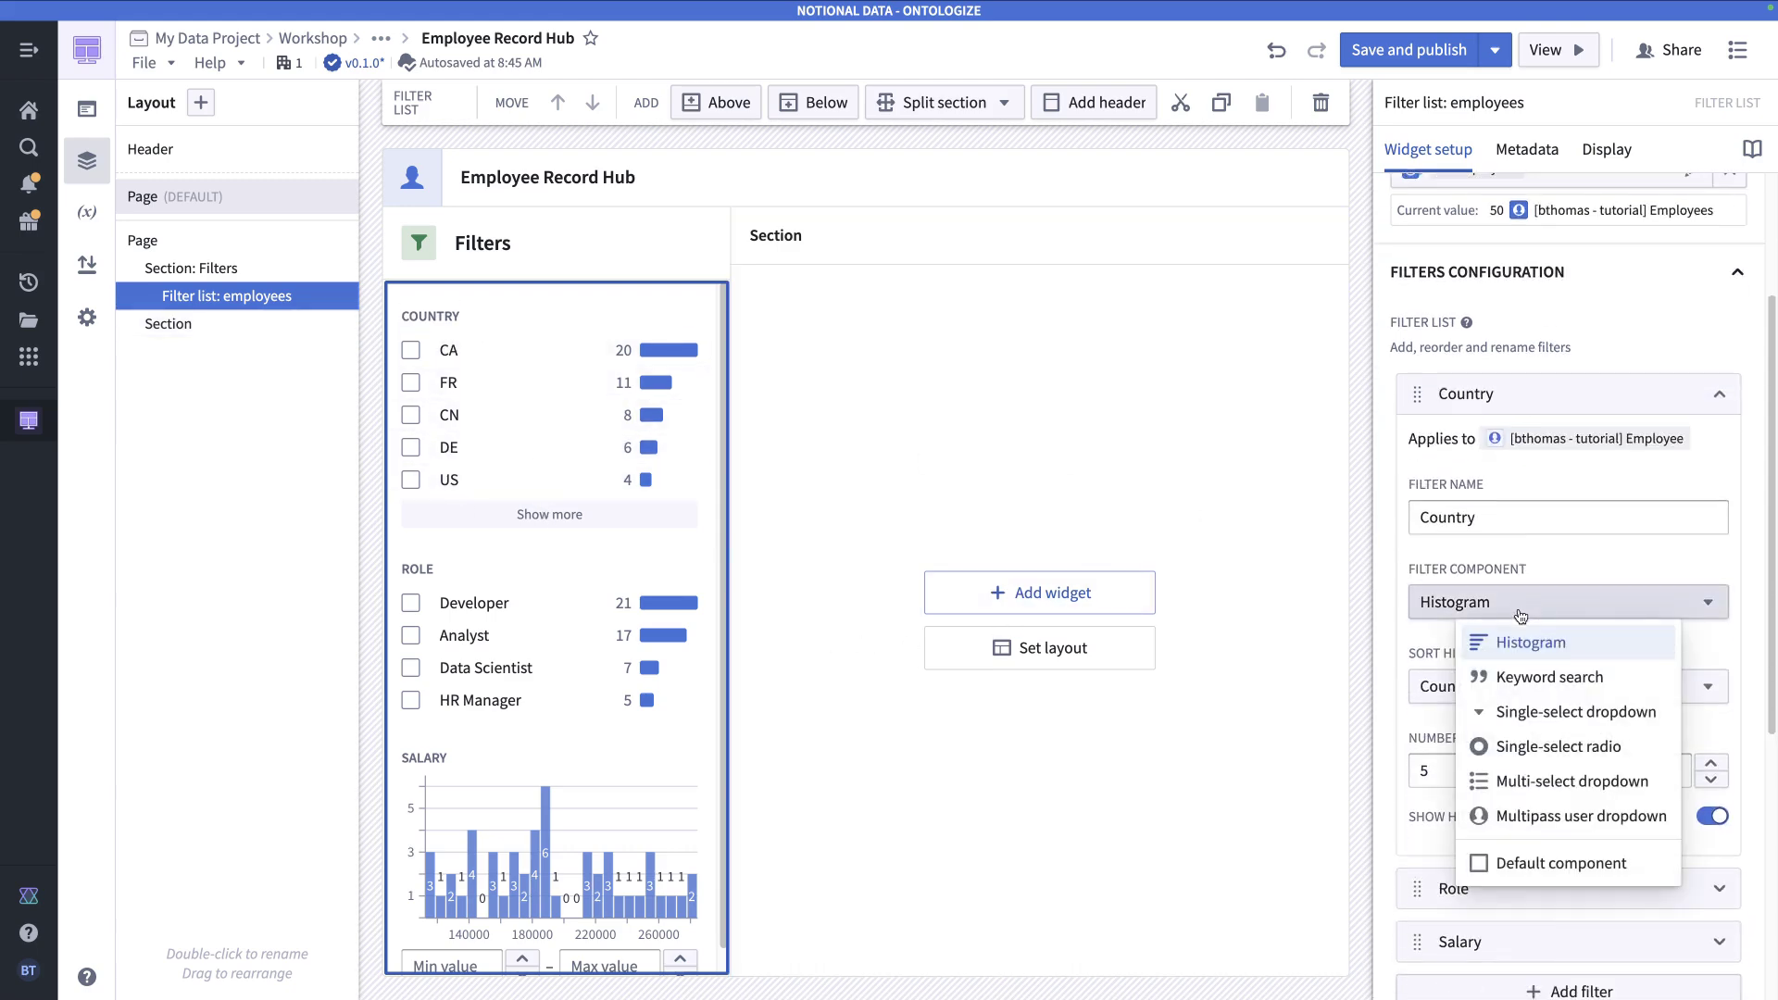
pyautogui.click(1573, 783)
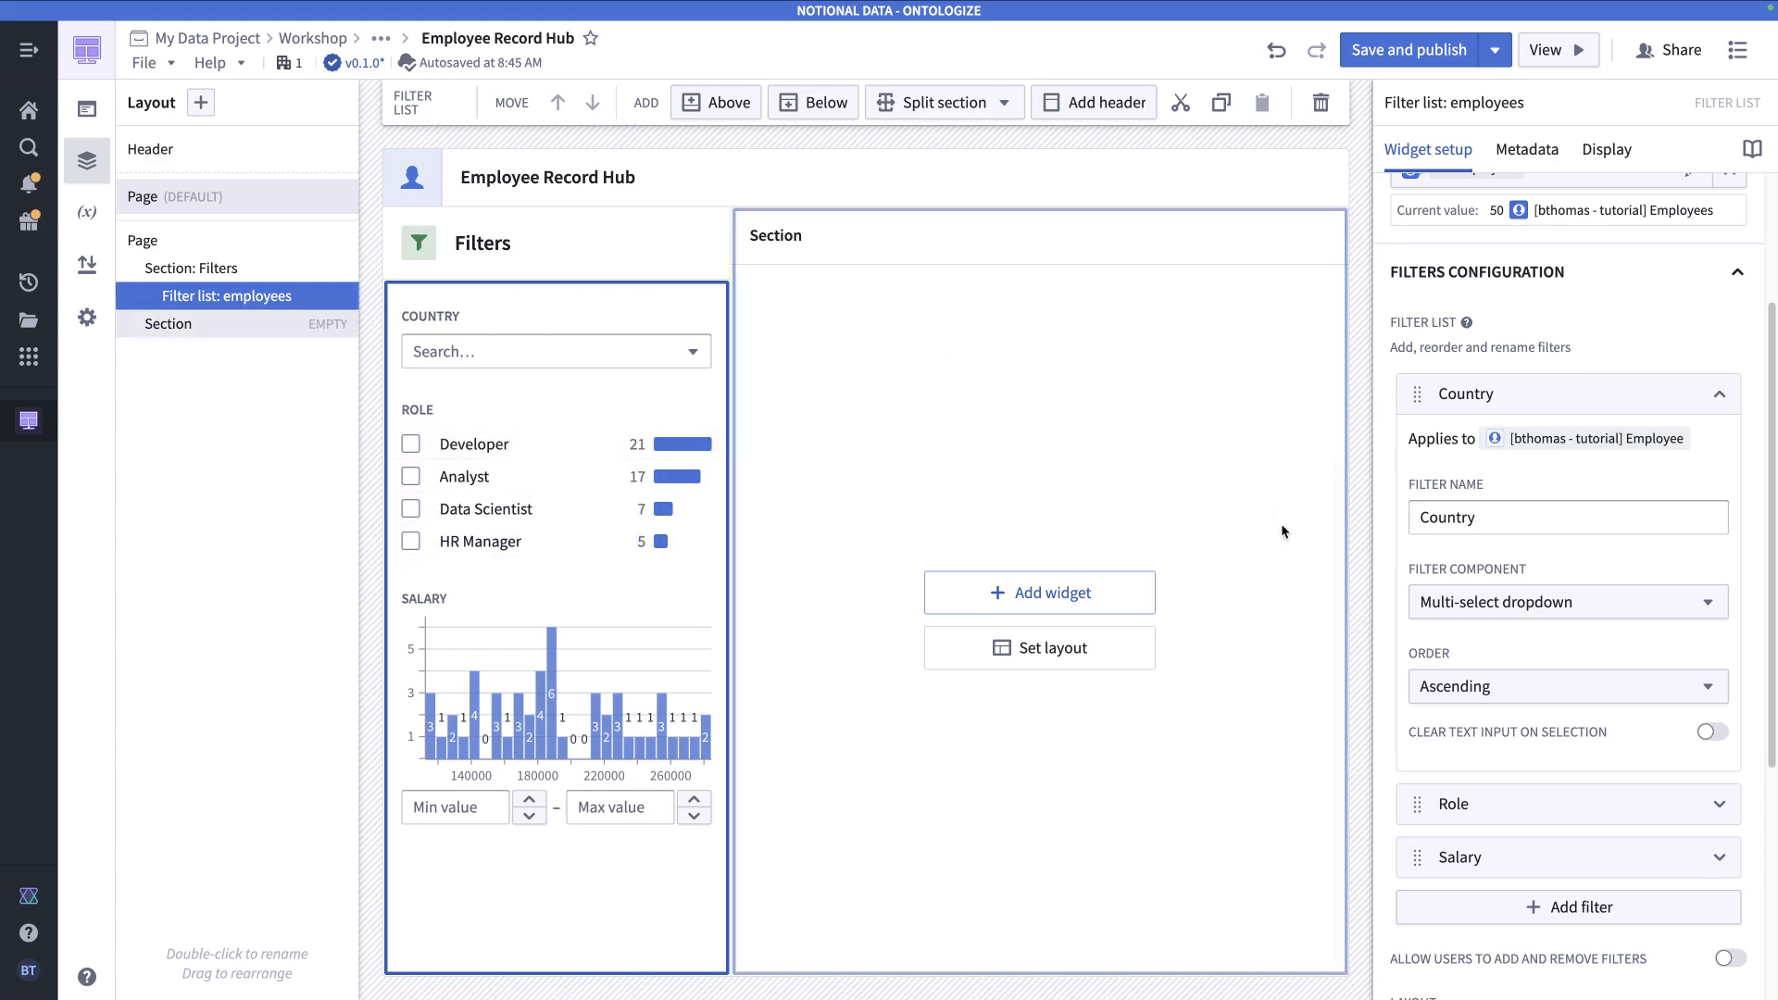
pyautogui.click(580, 230)
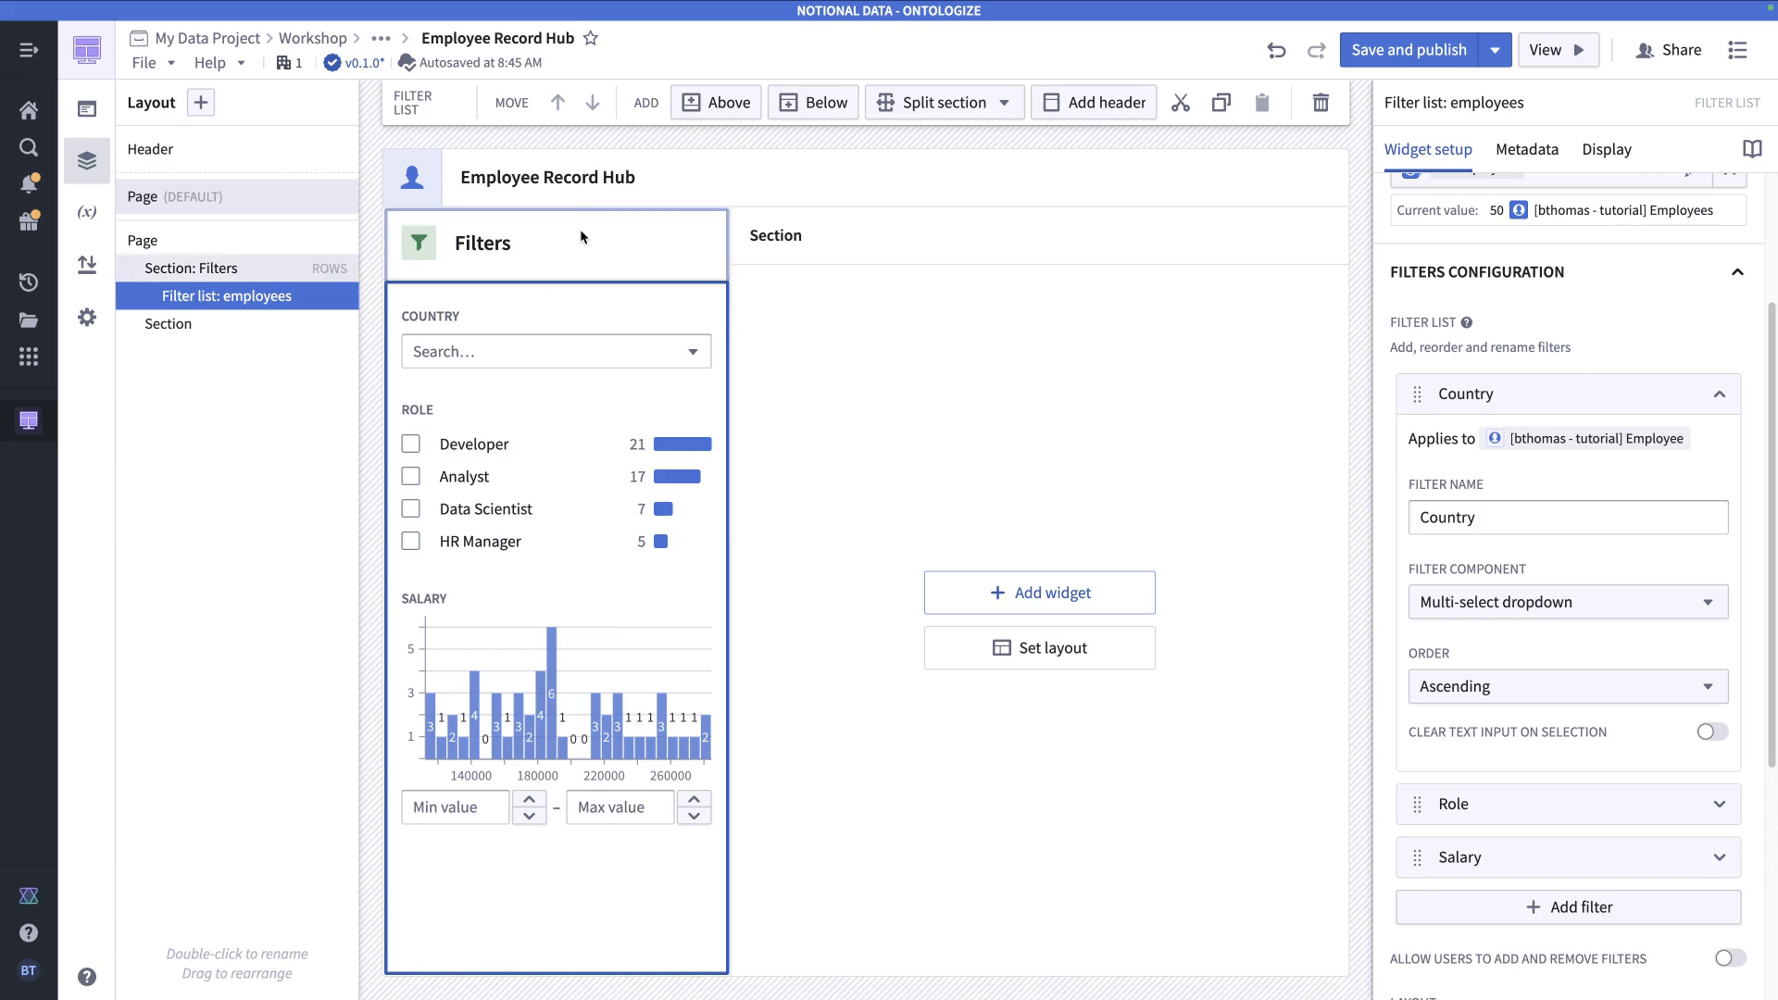
pyautogui.click(585, 314)
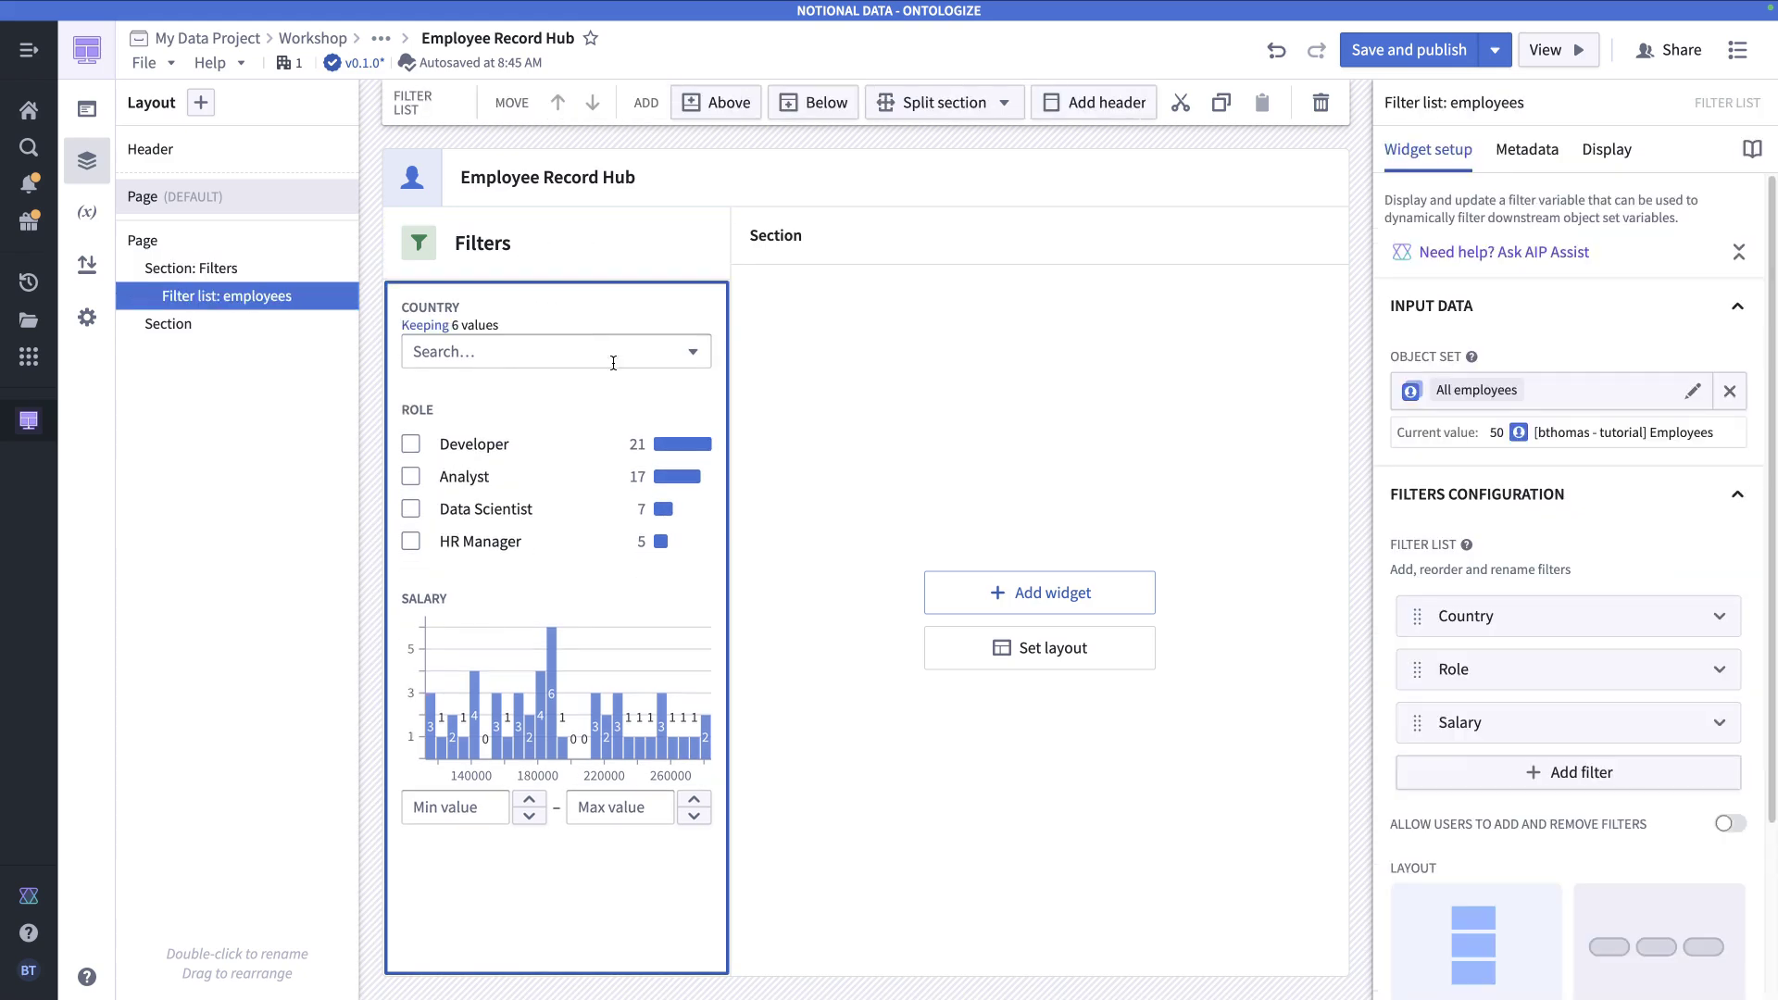
# - Rename the filter list's filter output variable as "Filter: employees"
pyautogui.scroll(-3, 1583, 560)
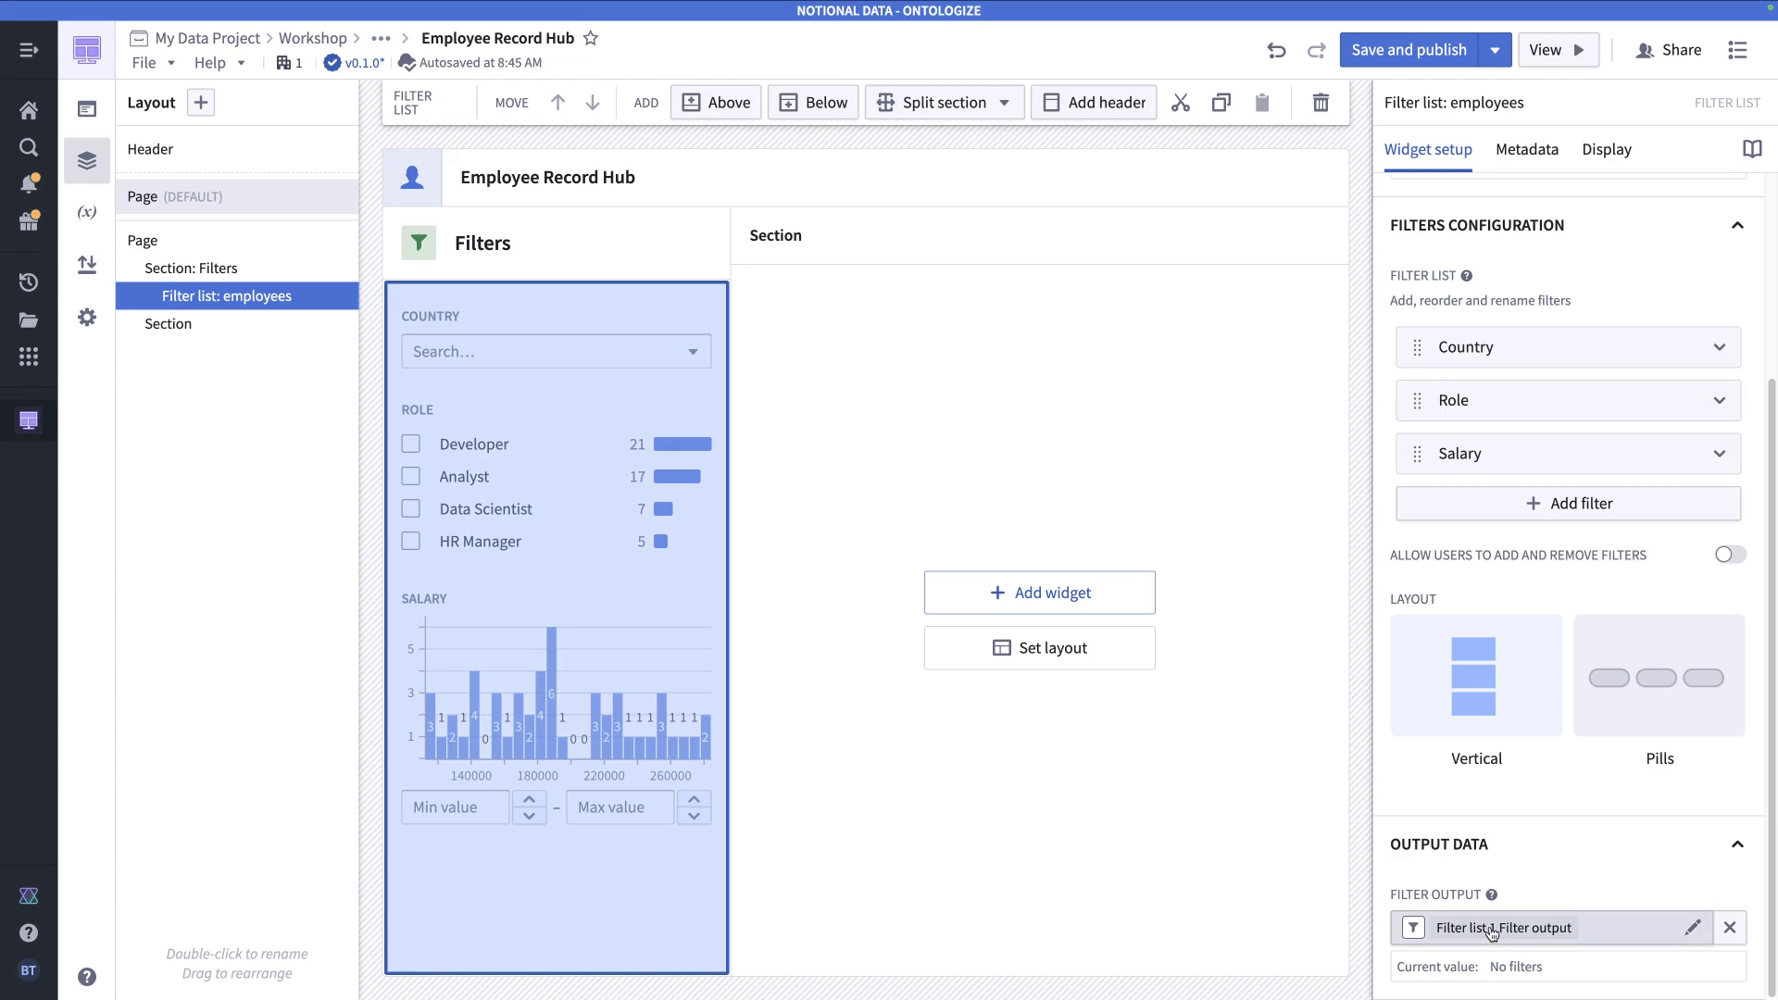
pyautogui.click(1491, 928)
pyautogui.click(773, 381)
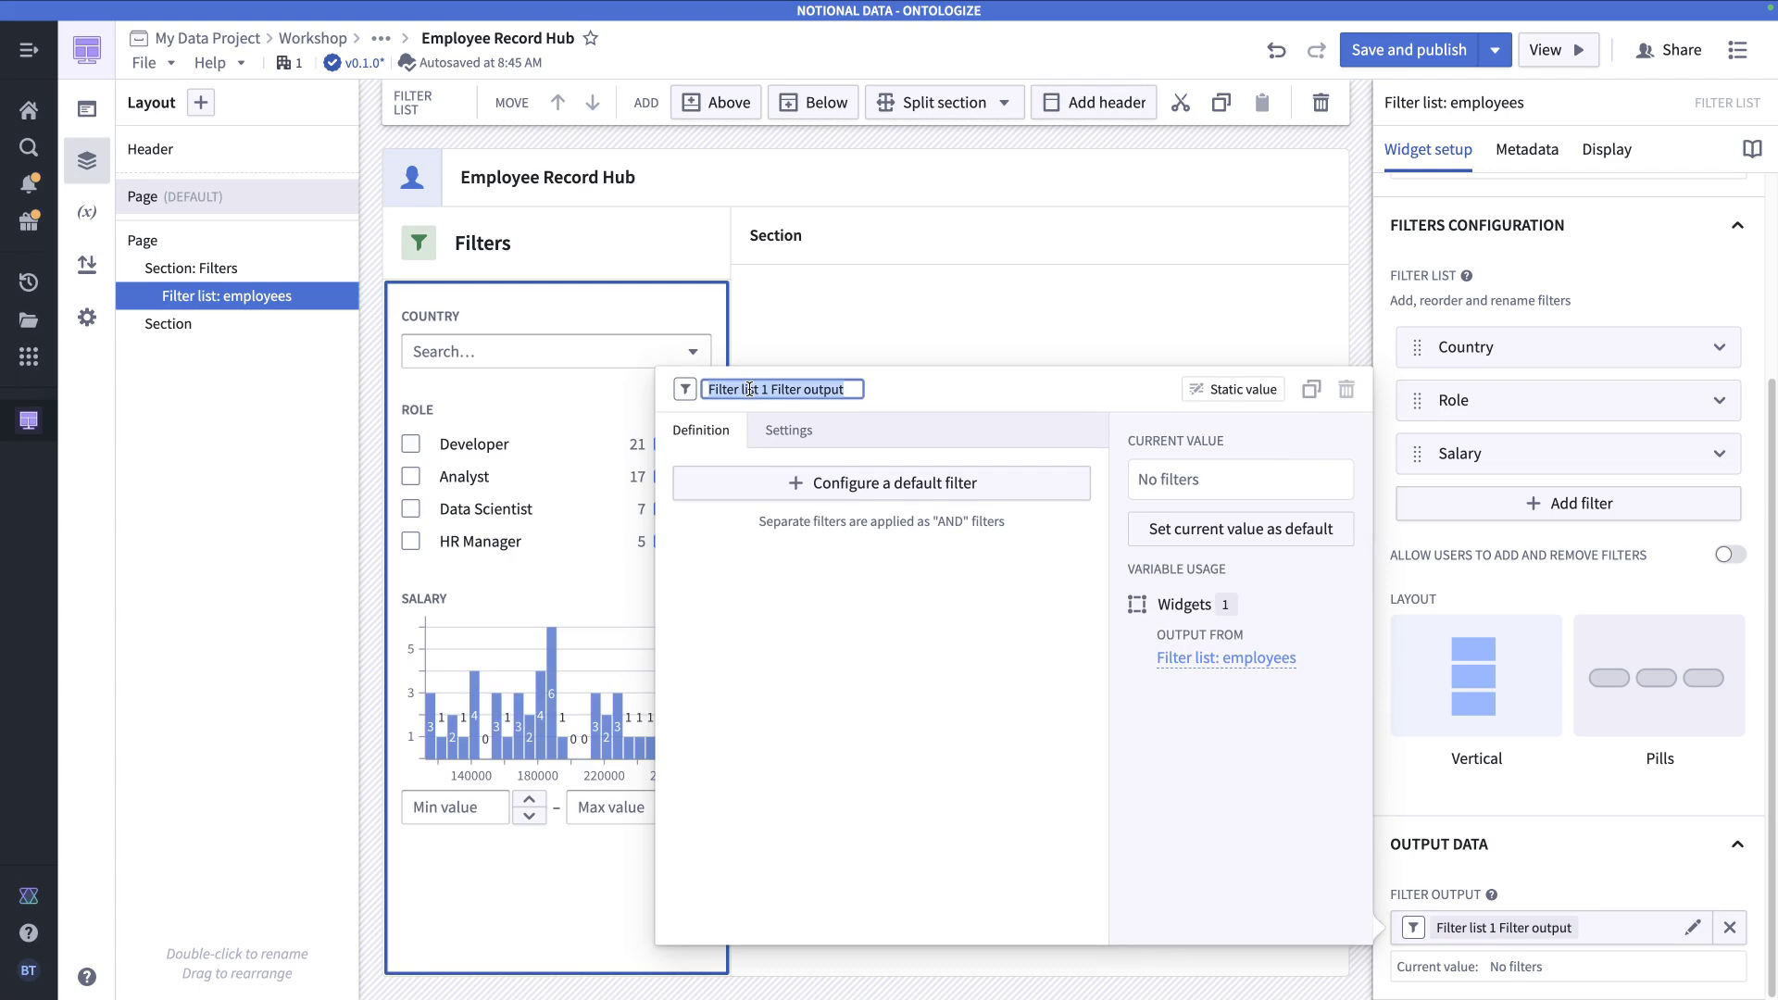
pyautogui.write('Filter: employees')
pyautogui.press('Return')
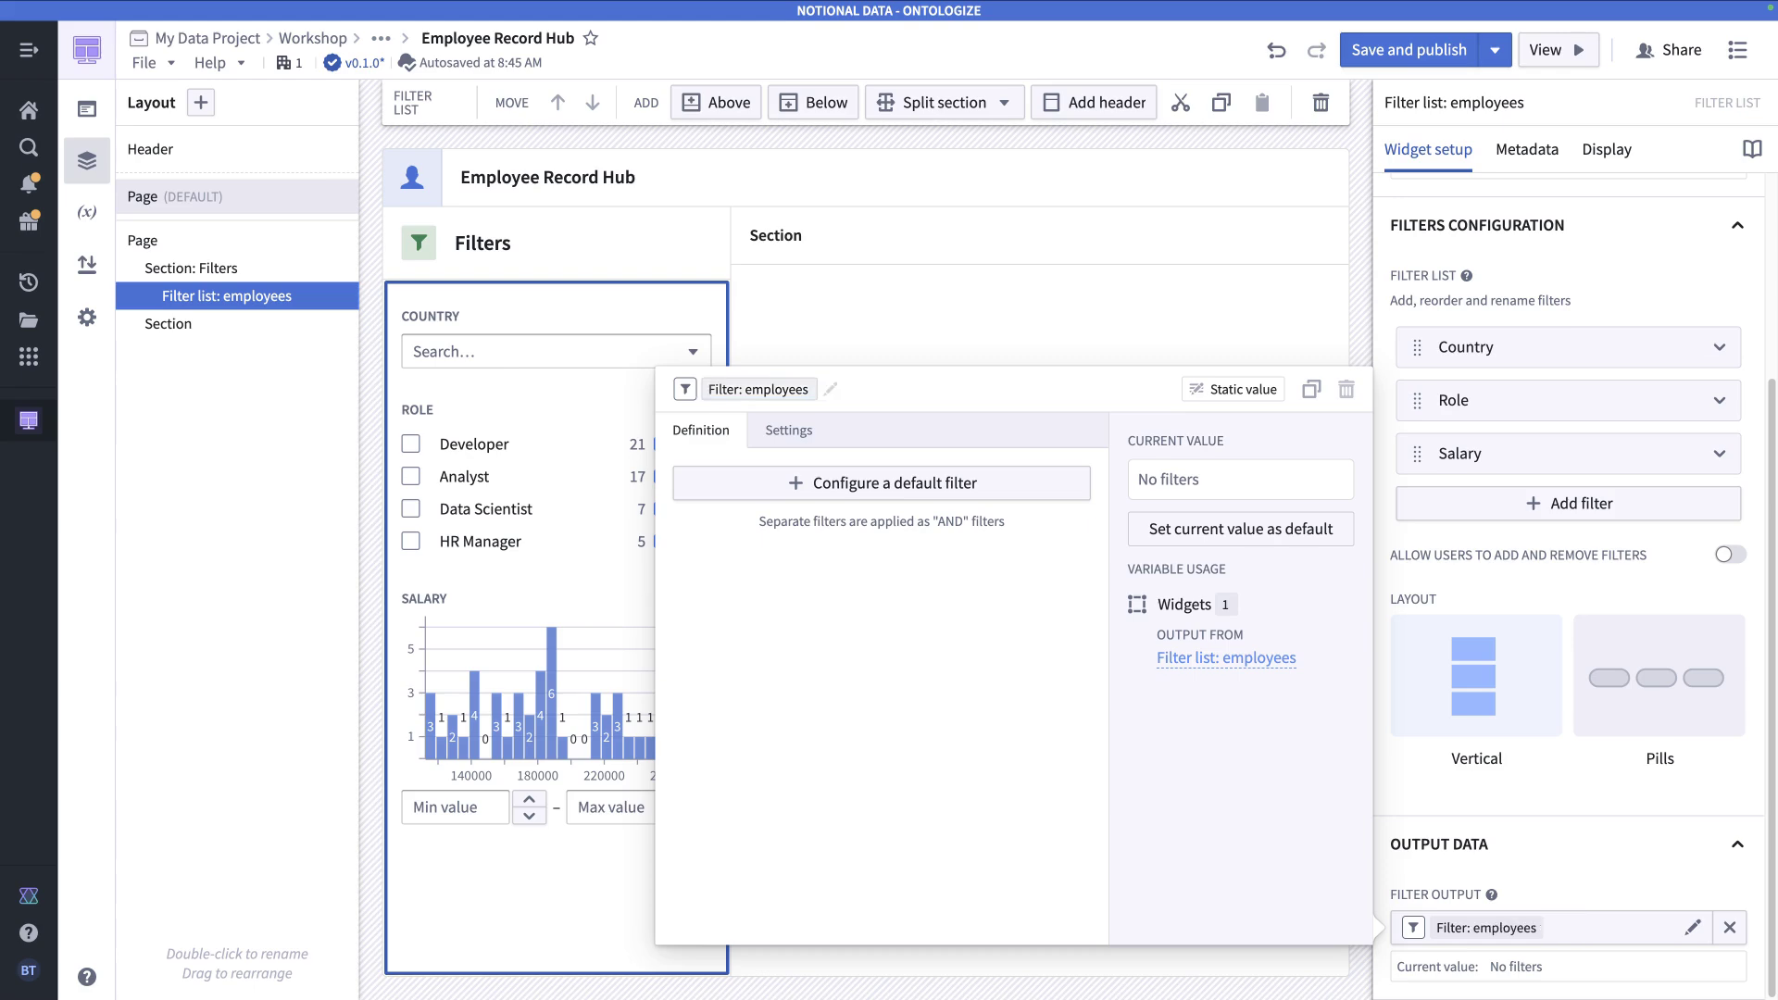
pyautogui.click(1399, 792)
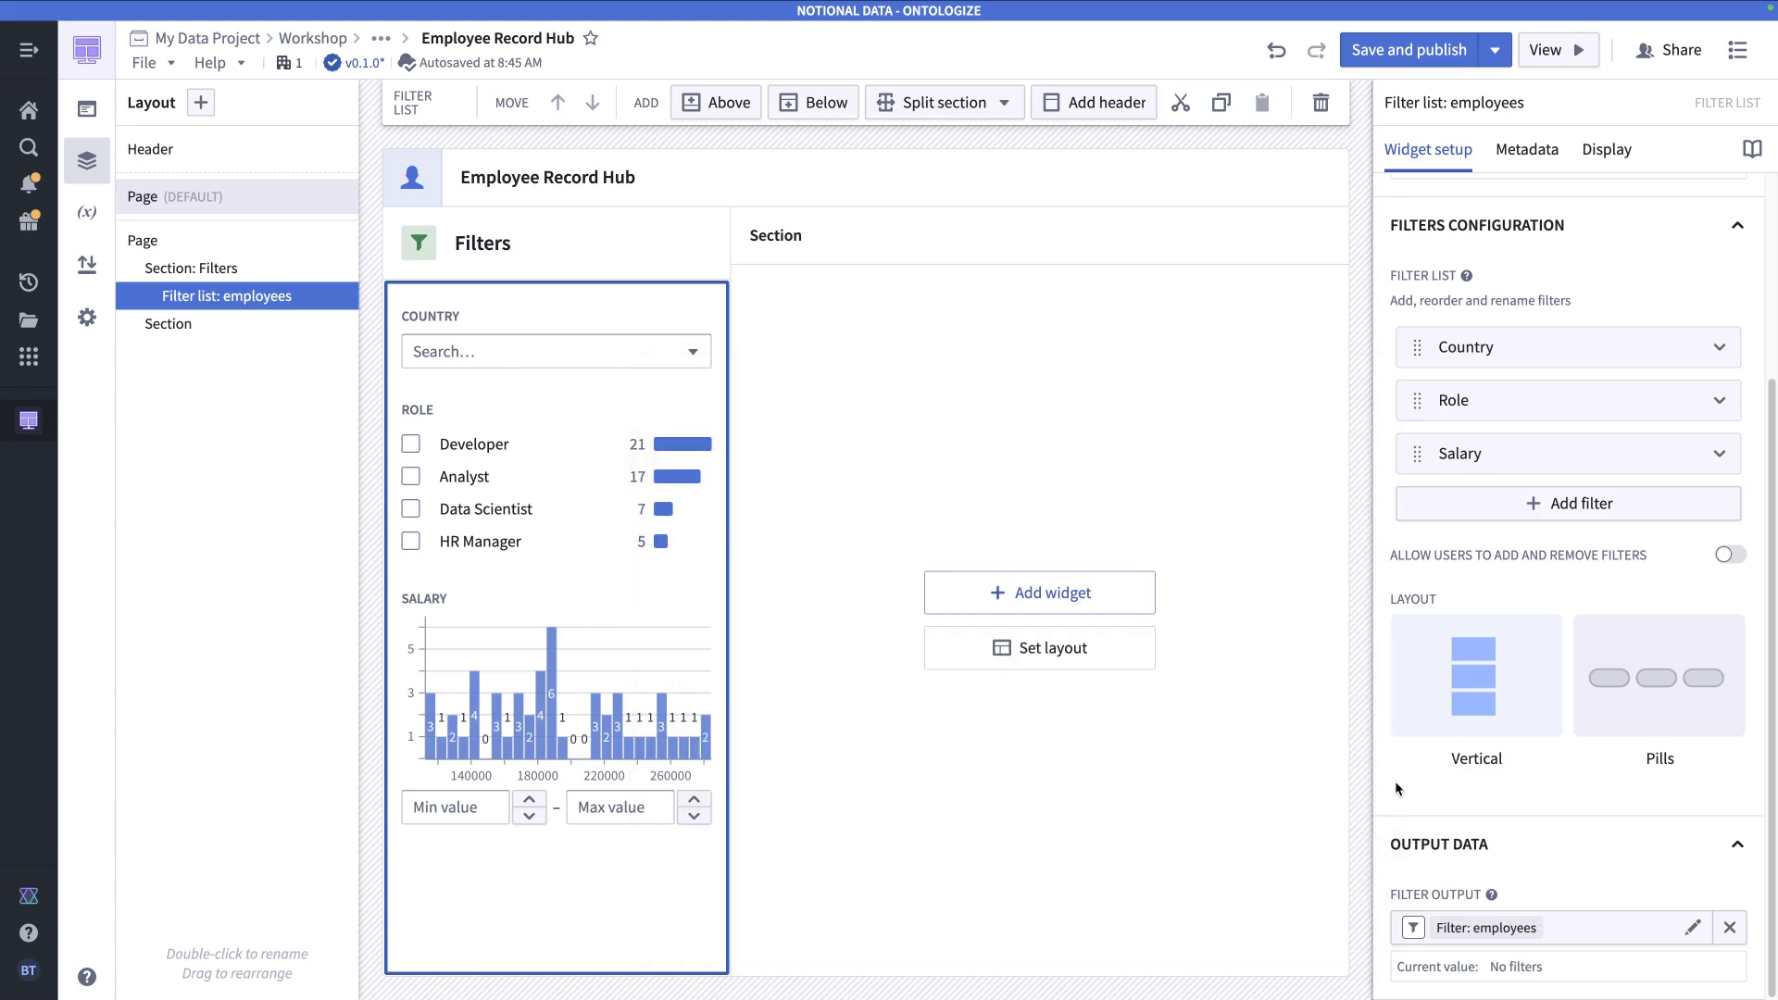
# - Create a new object set definition variable and name it "Filtered employees"
pyautogui.click(1083, 396)
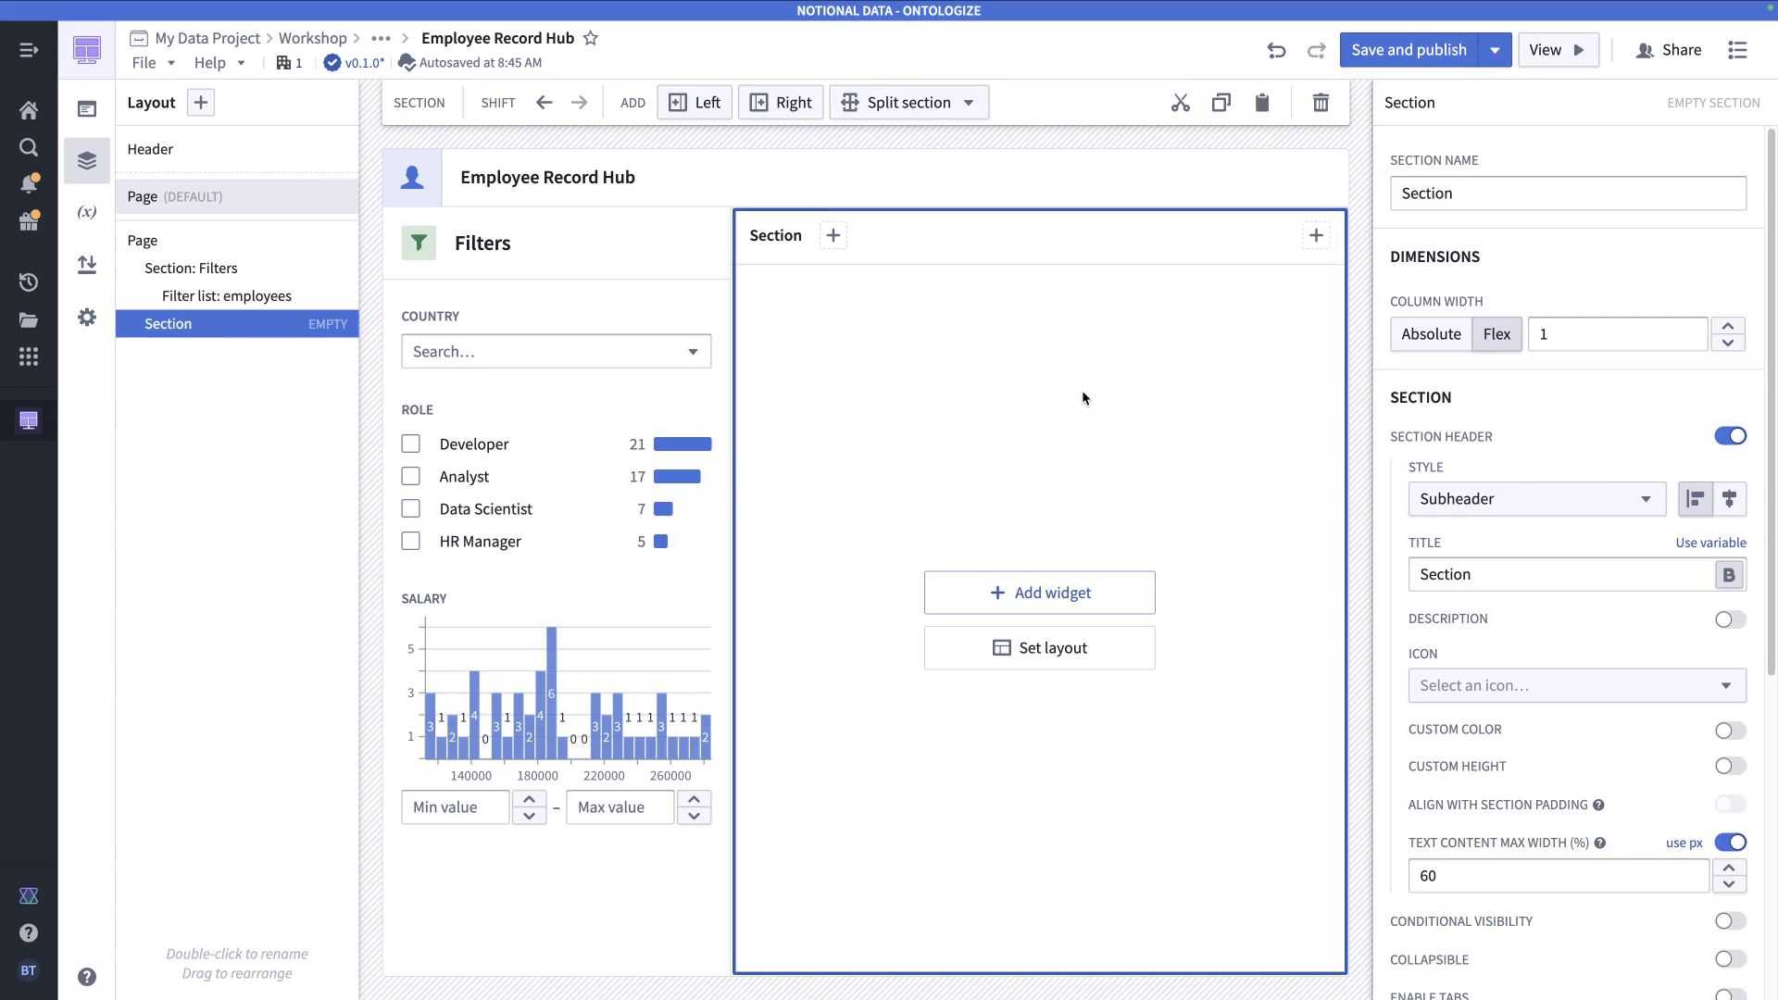
pyautogui.click(103, 209)
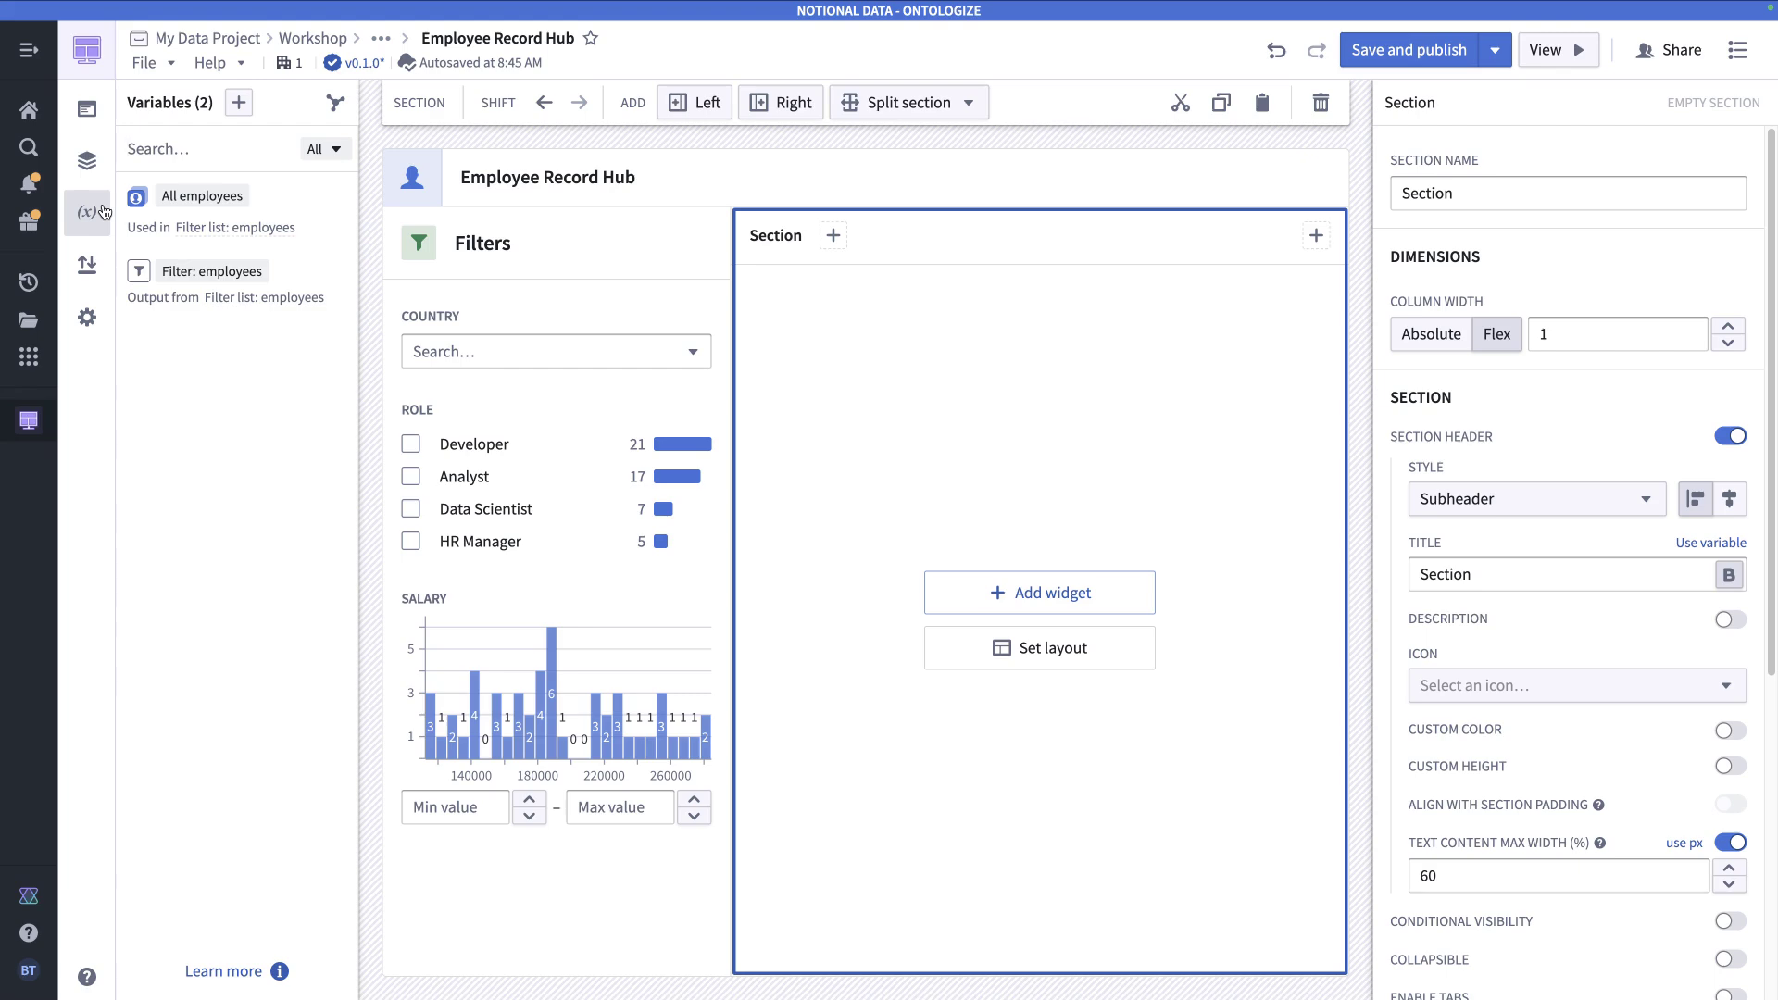
pyautogui.click(238, 102)
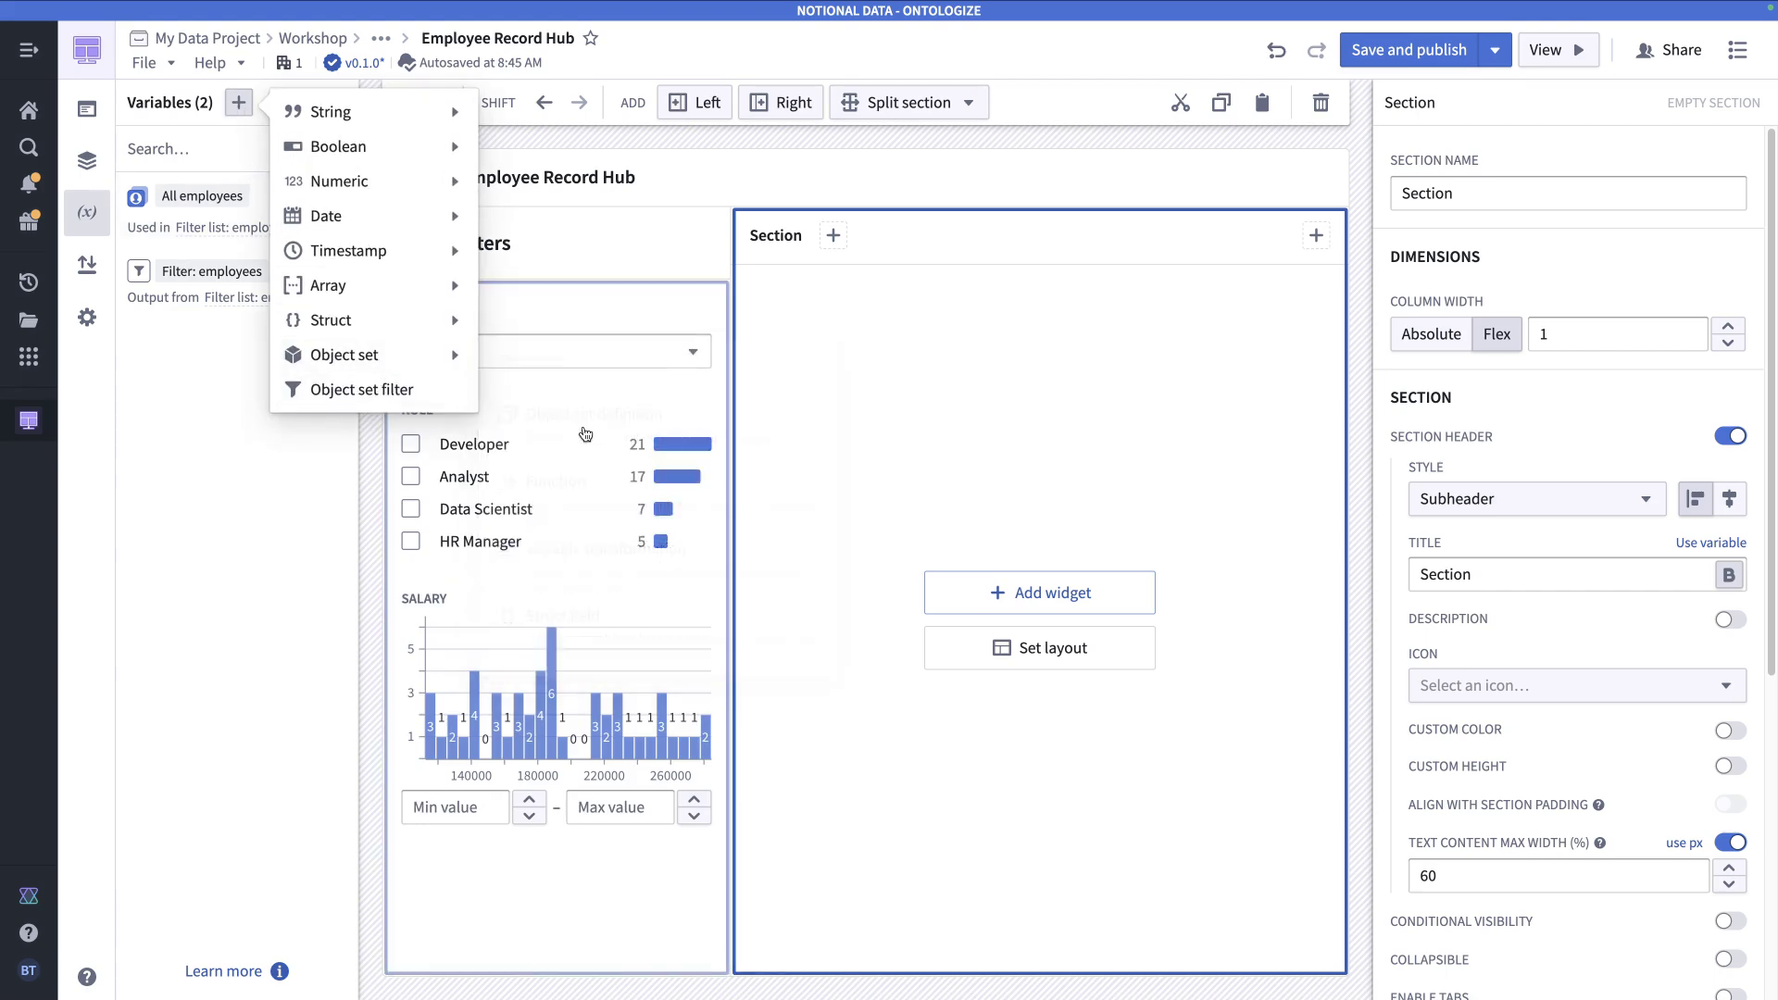
pyautogui.moveTo(460, 354)
pyautogui.click(585, 414)
pyautogui.click(455, 161)
pyautogui.write('Filtered')
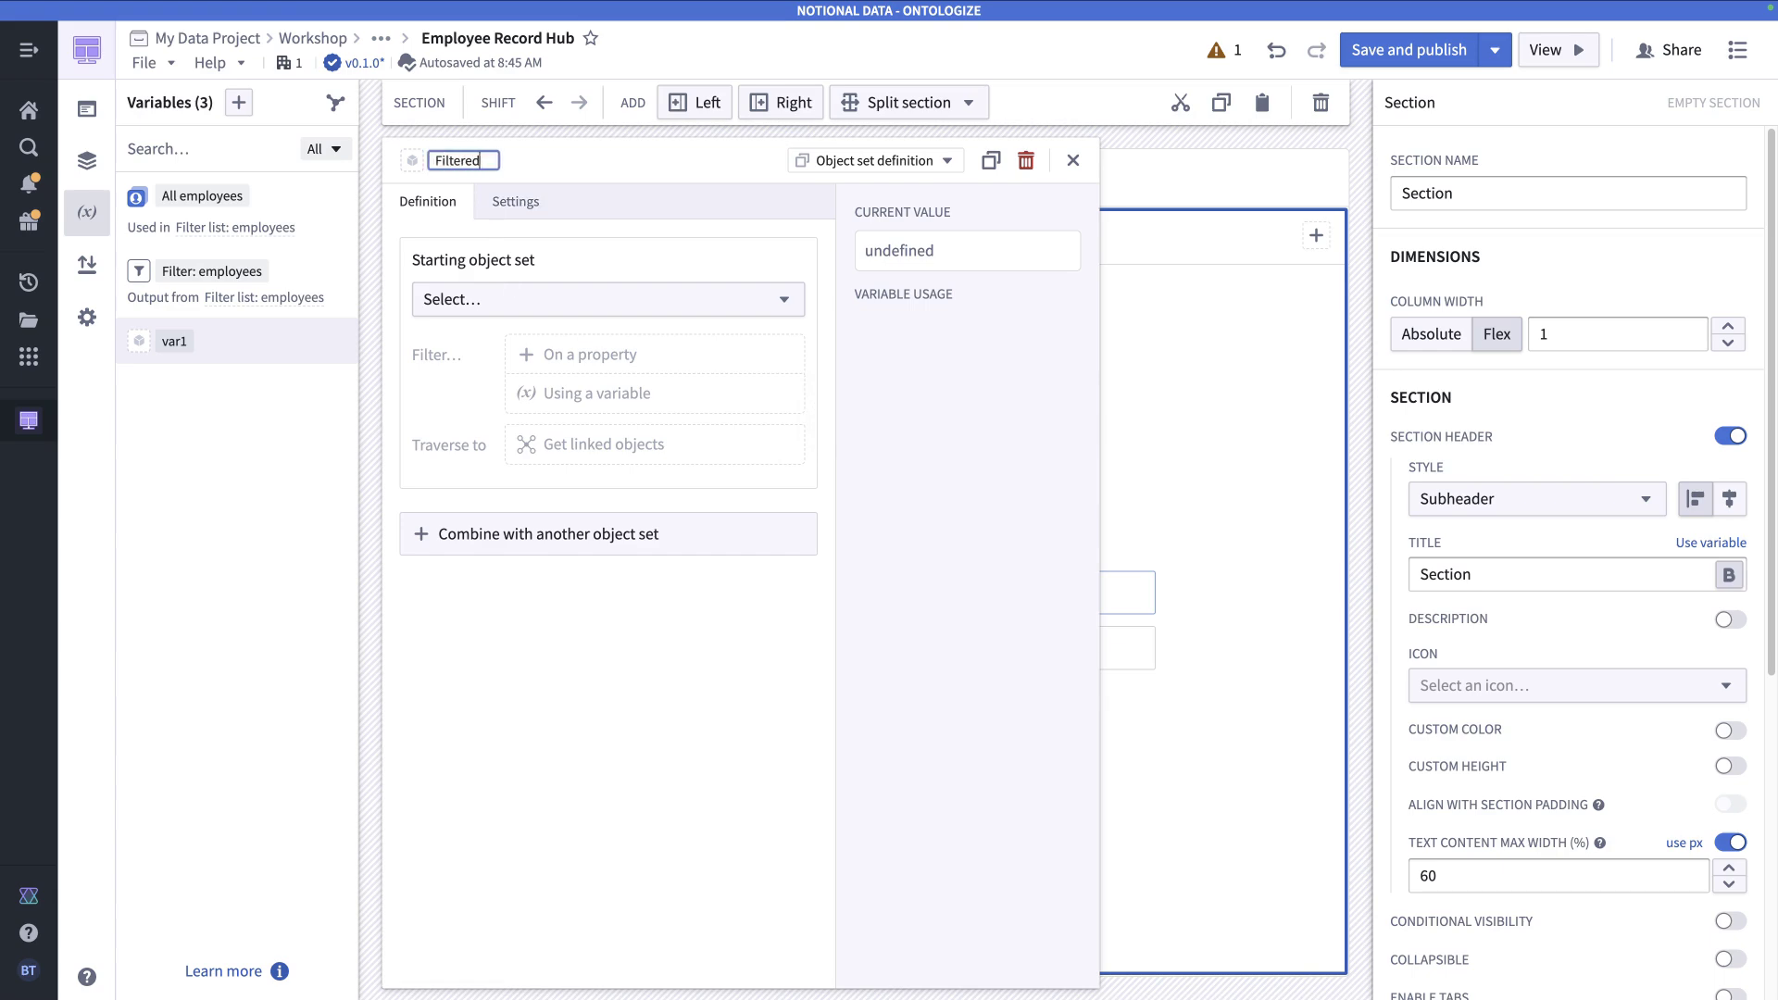
pyautogui.write(' employees')
pyautogui.press('Return')
# - Set the variable's starting object set to All employees and filter it using the "Filter: employees" variable
pyautogui.click(579, 306)
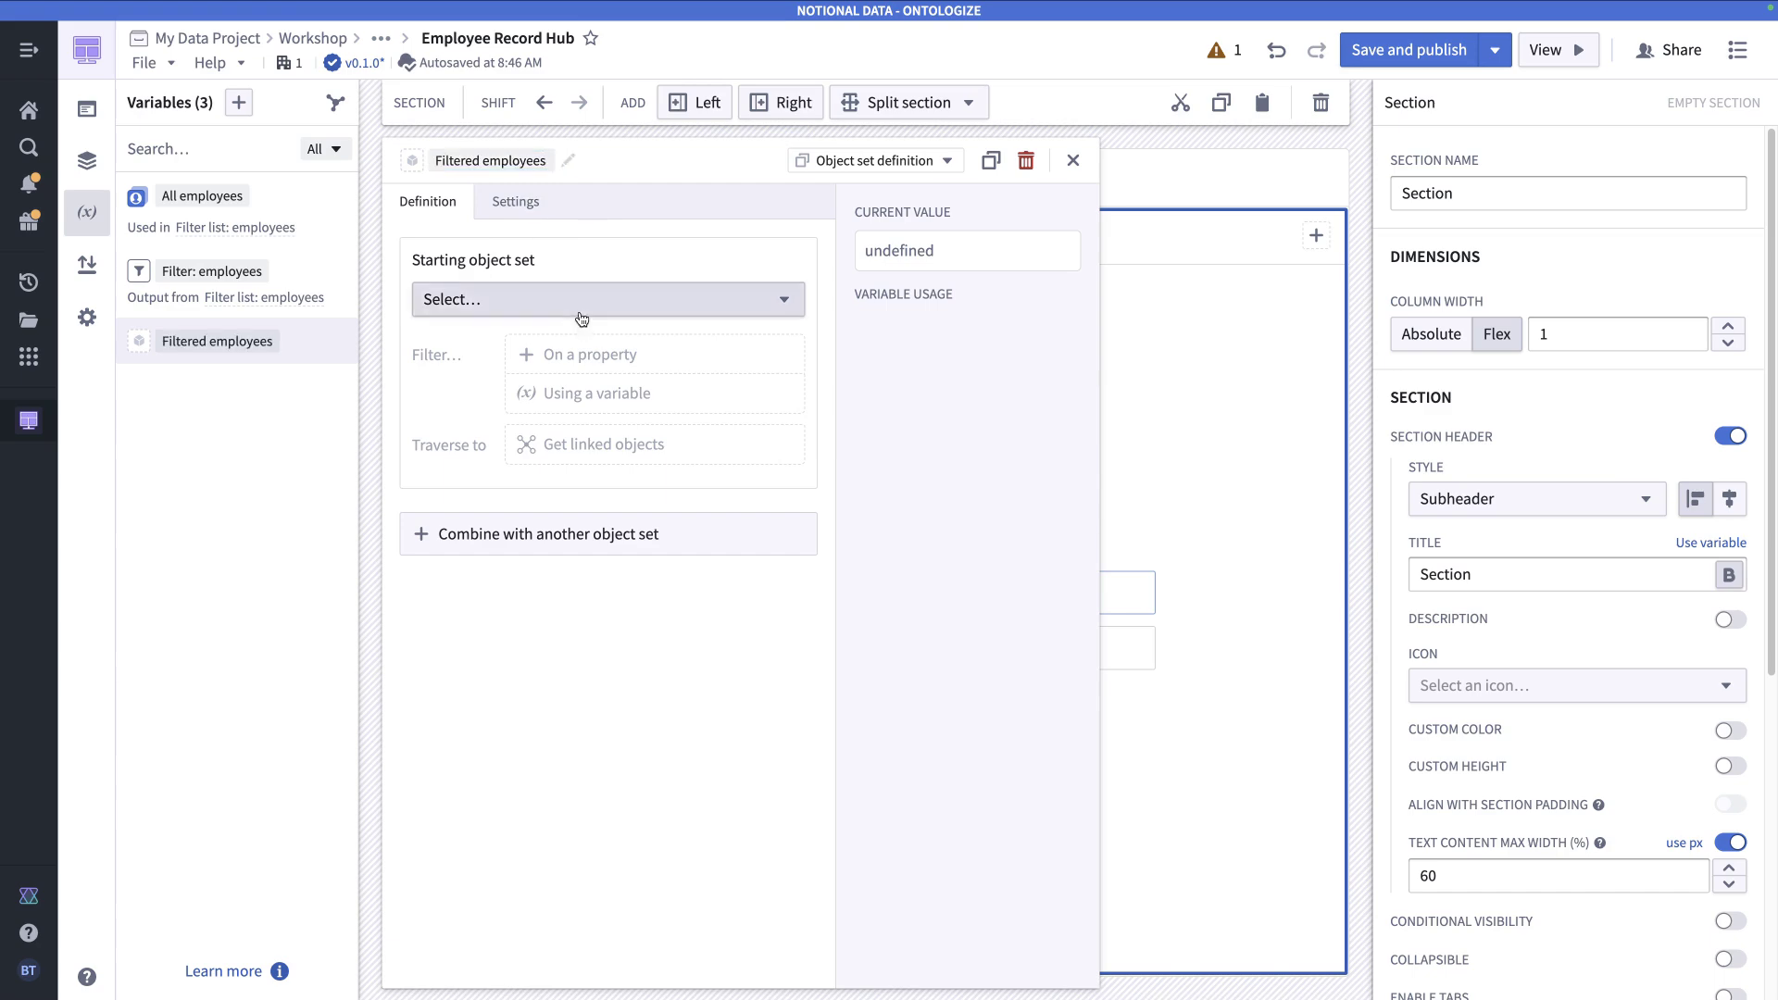
pyautogui.click(662, 402)
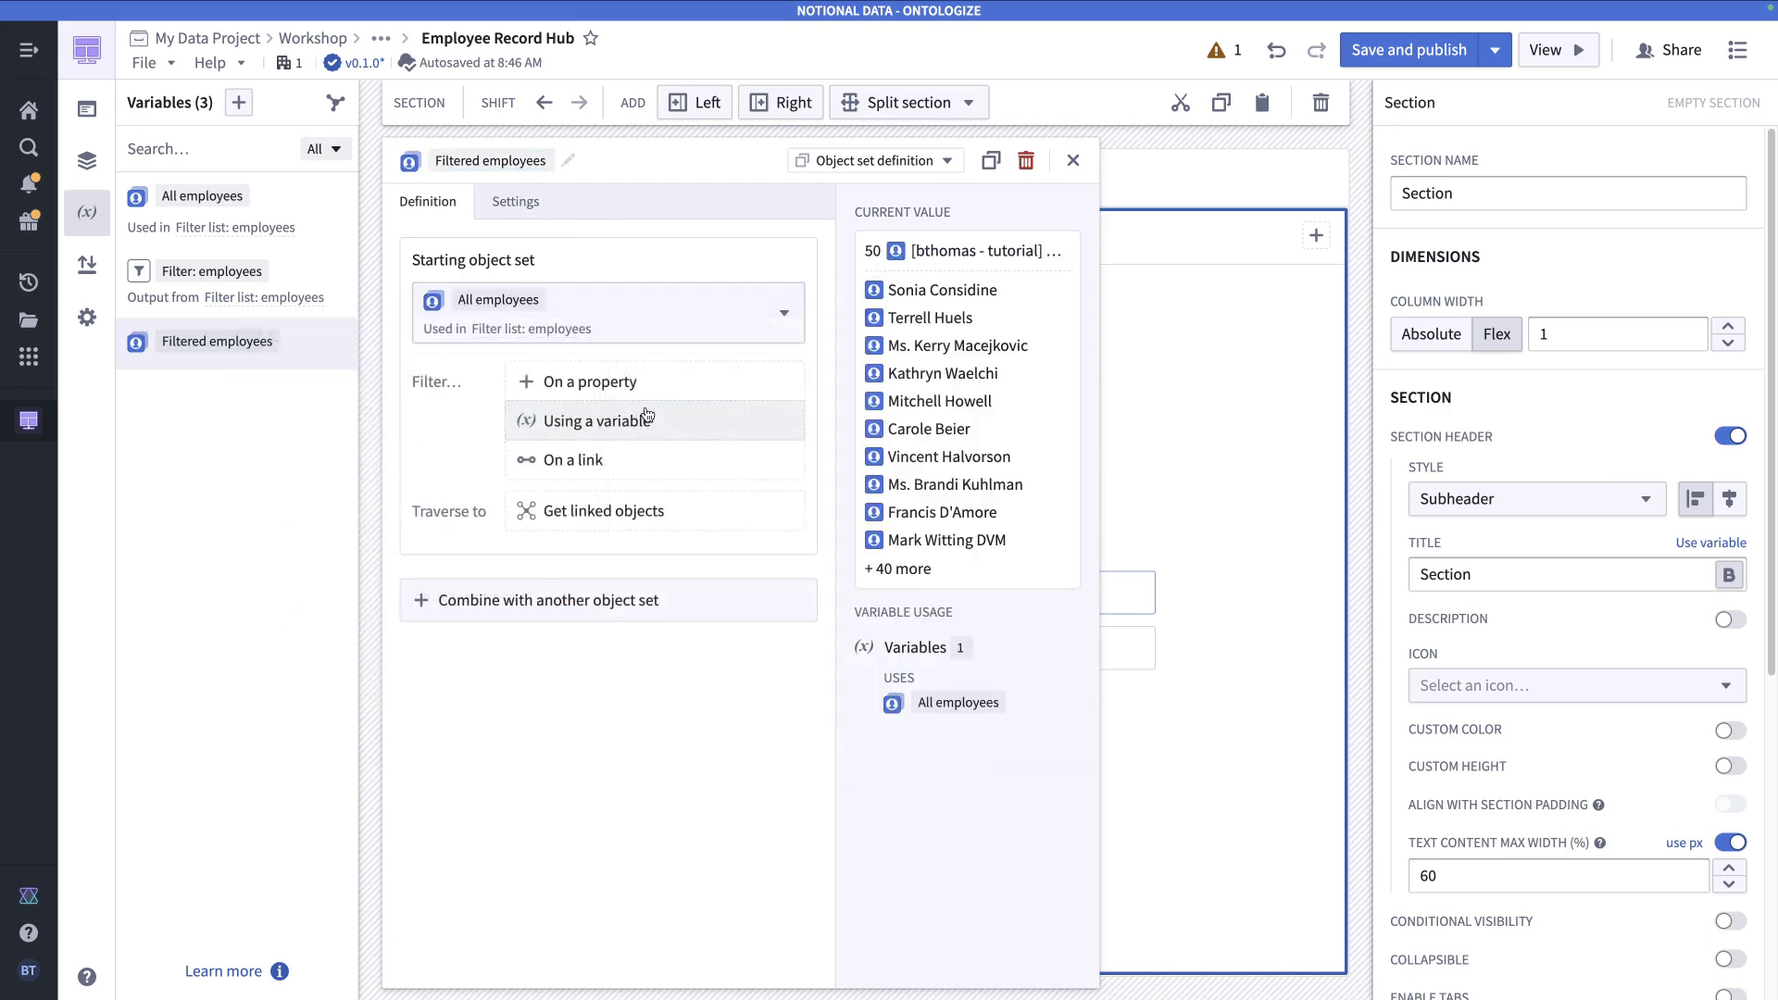
pyautogui.click(629, 422)
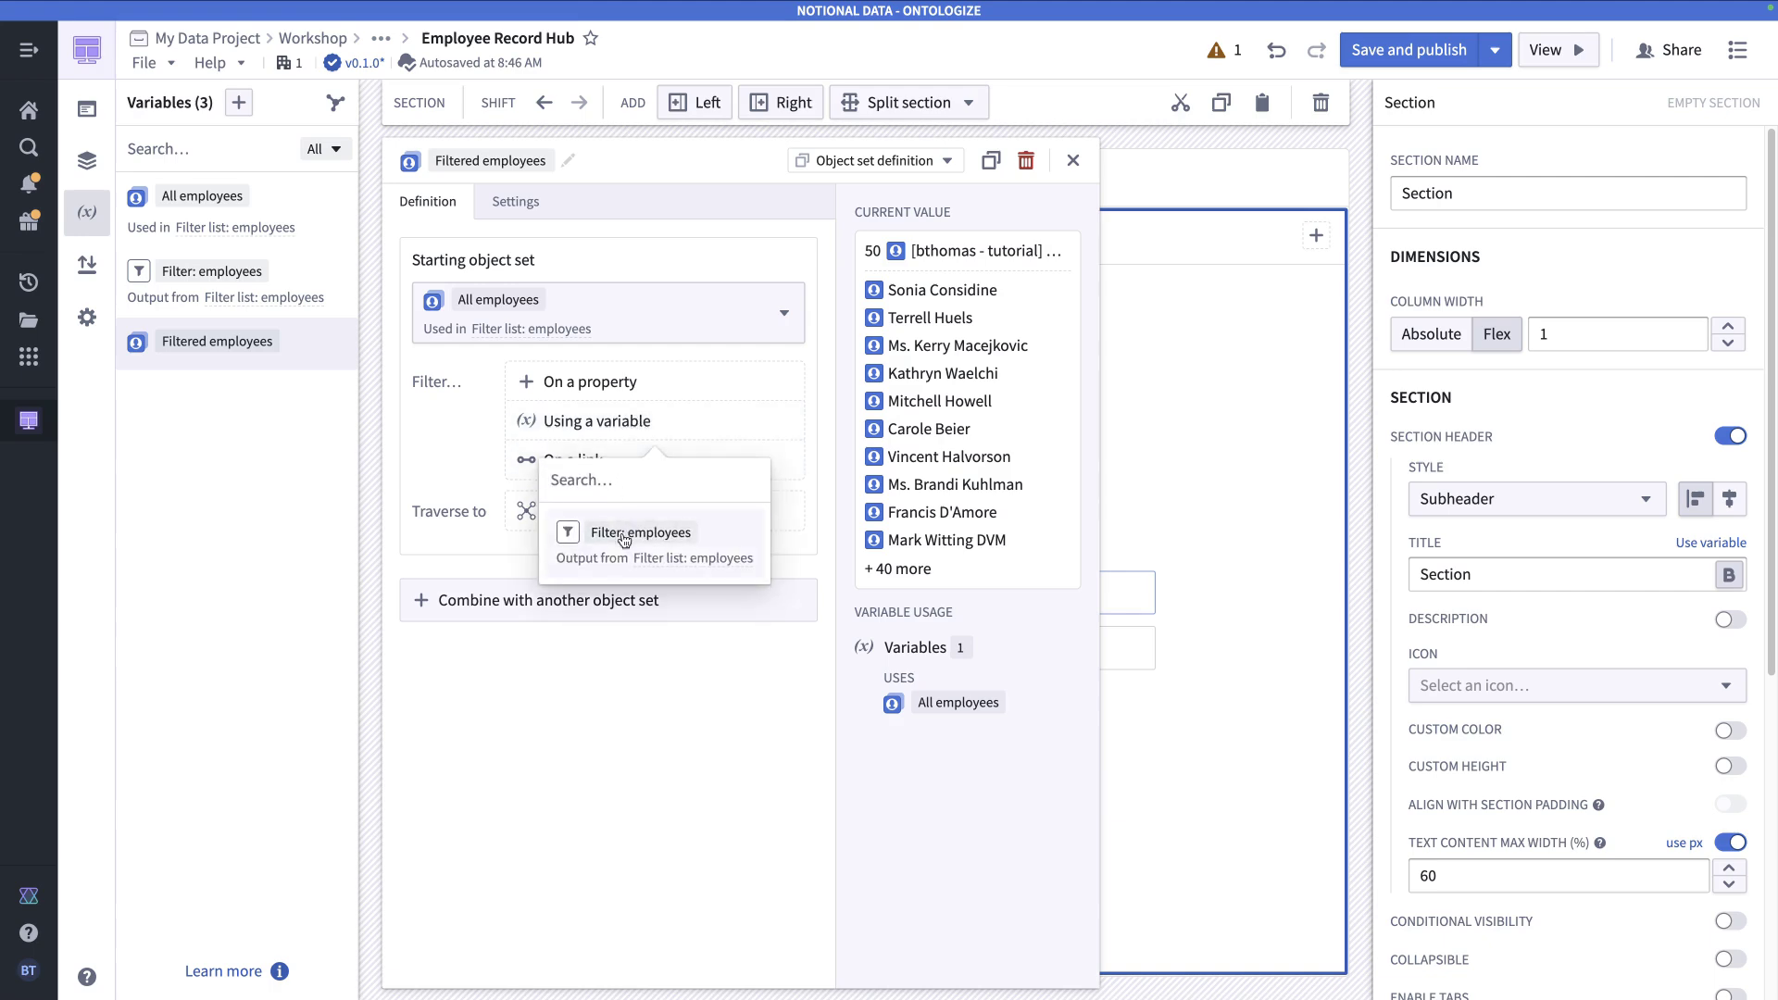
pyautogui.click(625, 543)
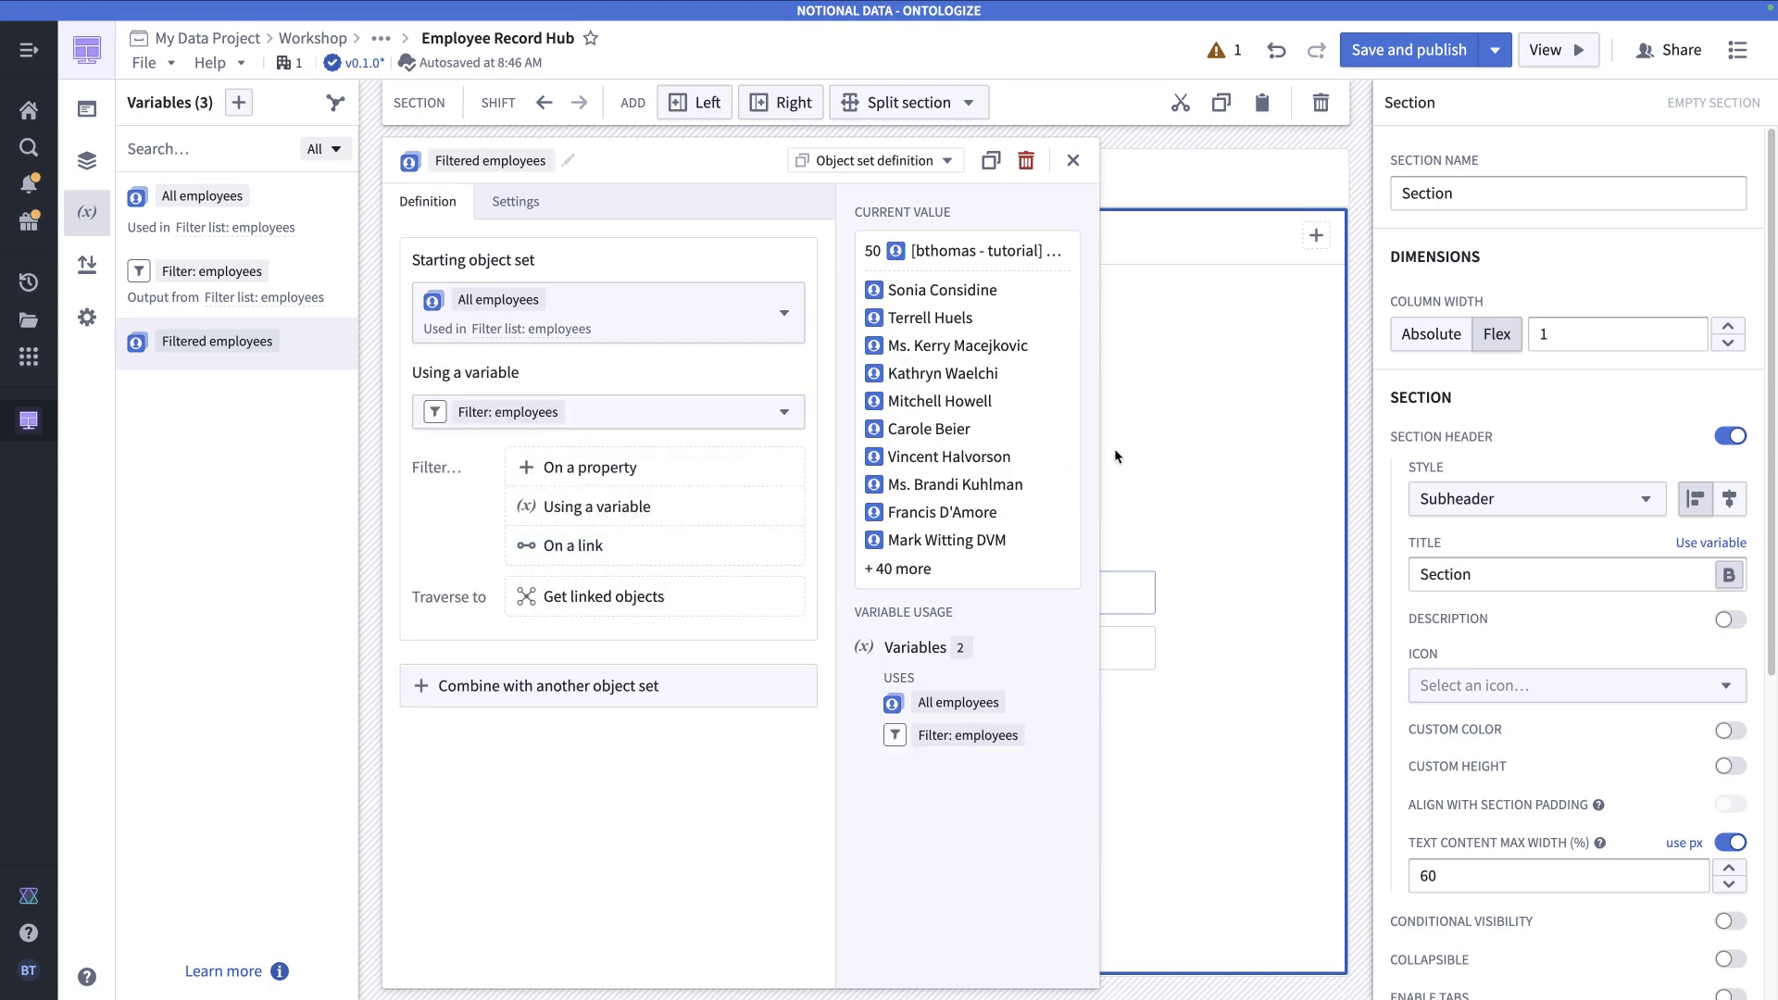
pyautogui.click(1074, 161)
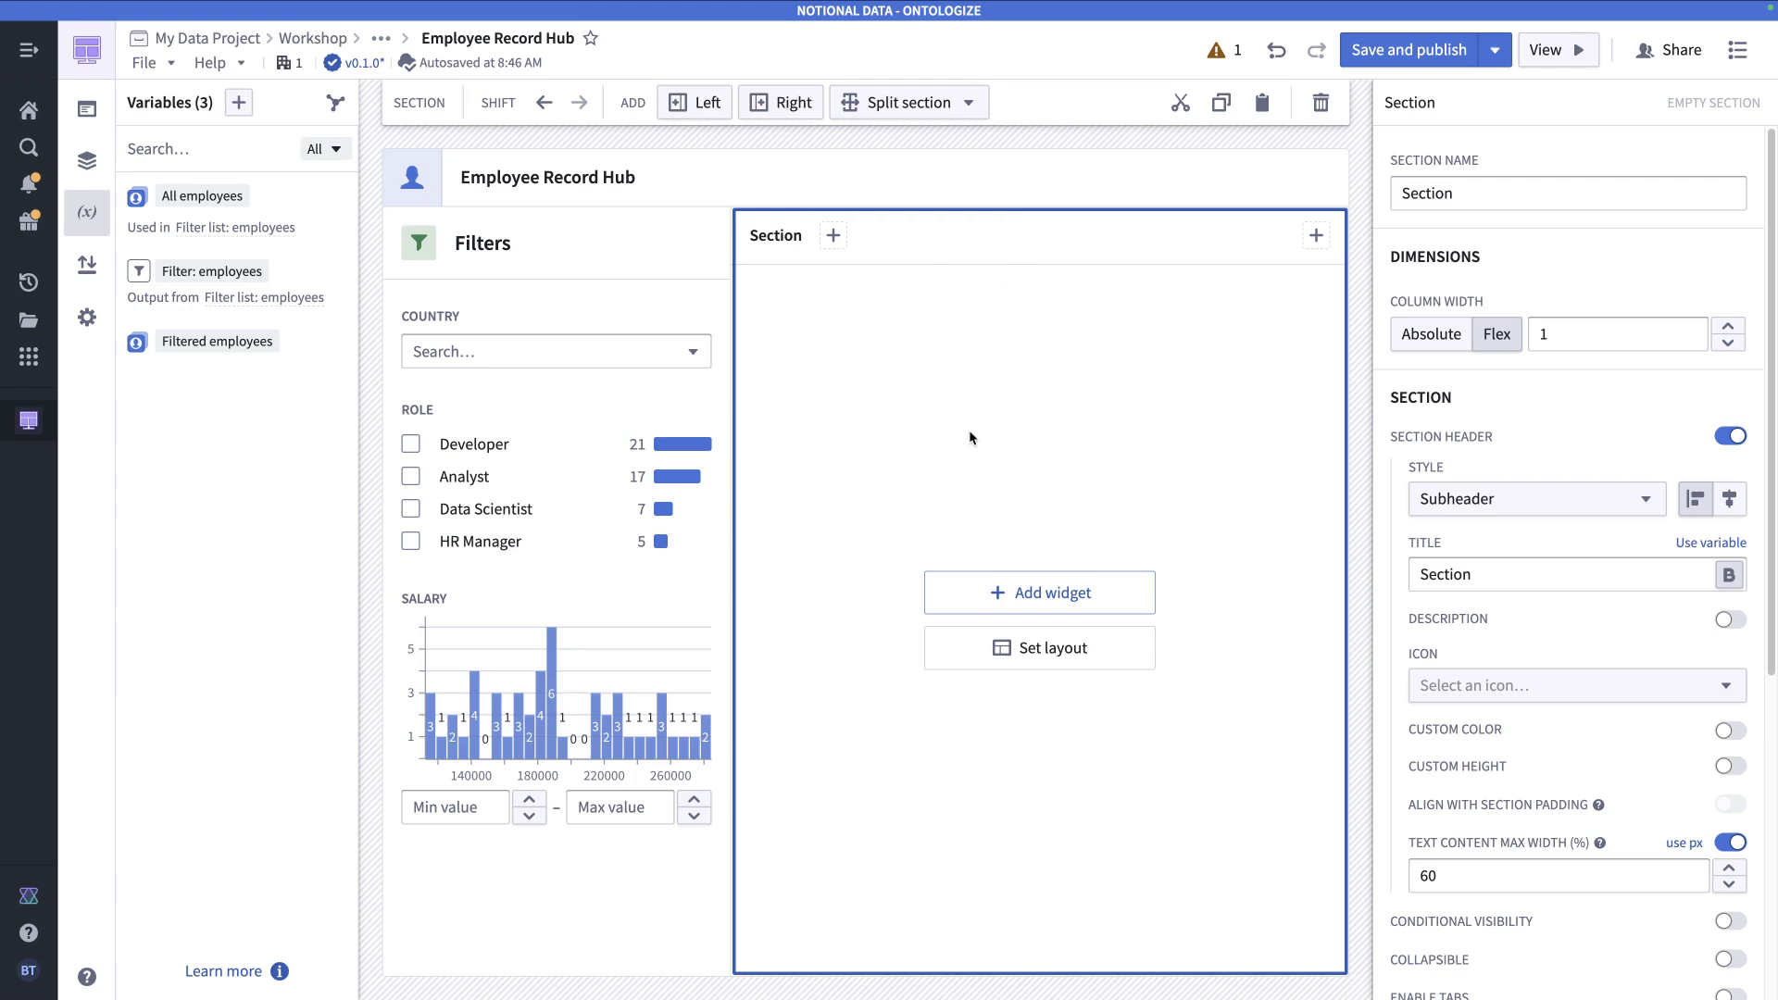
# - Apply a Rows layout to the empty section beside Filters
pyautogui.click(87, 160)
pyautogui.click(204, 240)
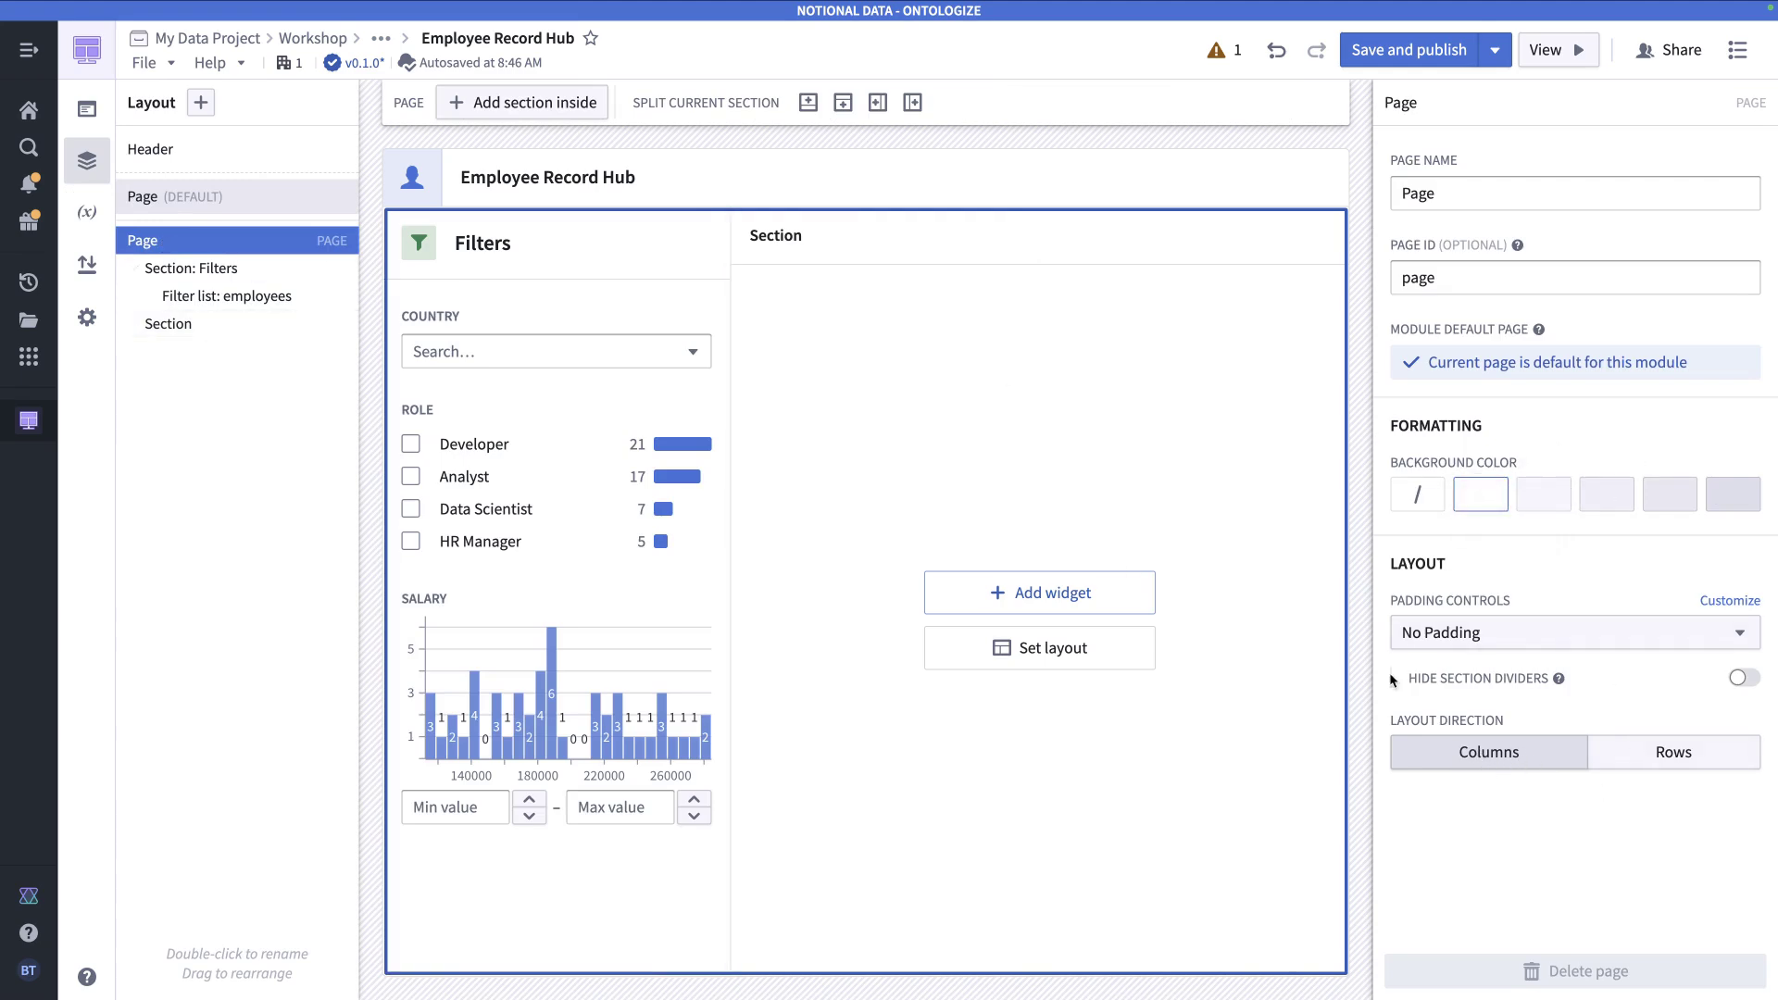
pyautogui.click(218, 332)
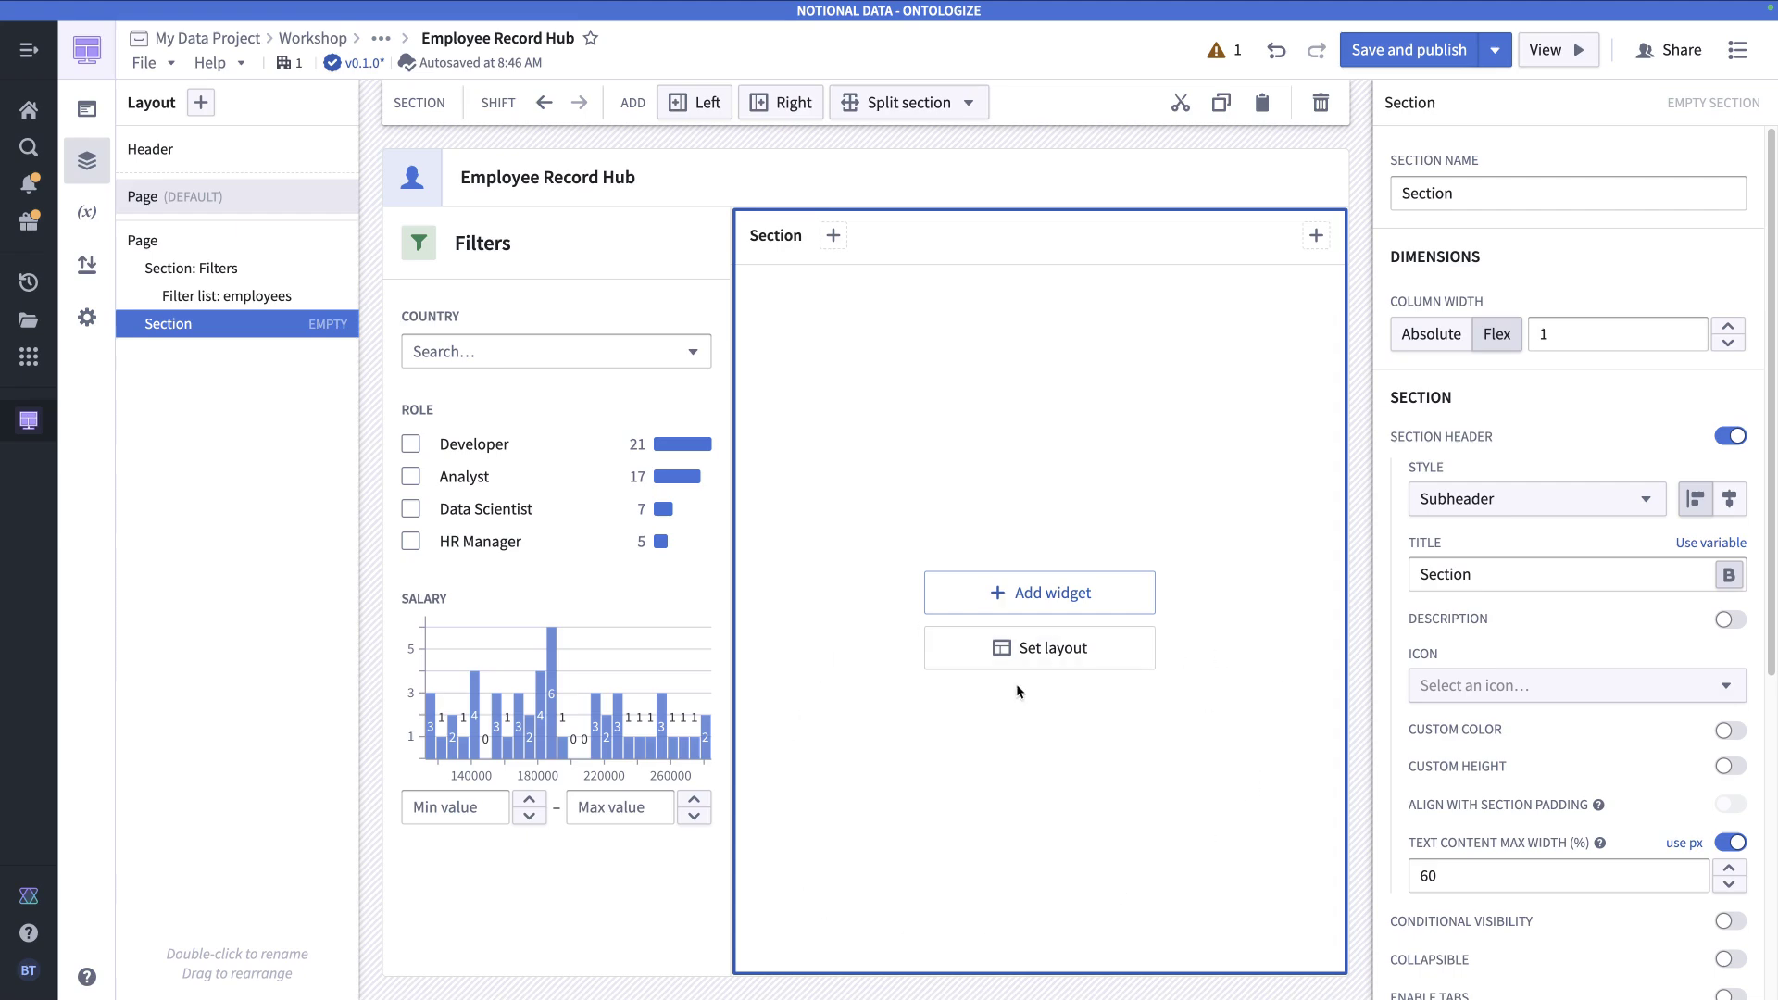
pyautogui.scroll(-5, 1598, 778)
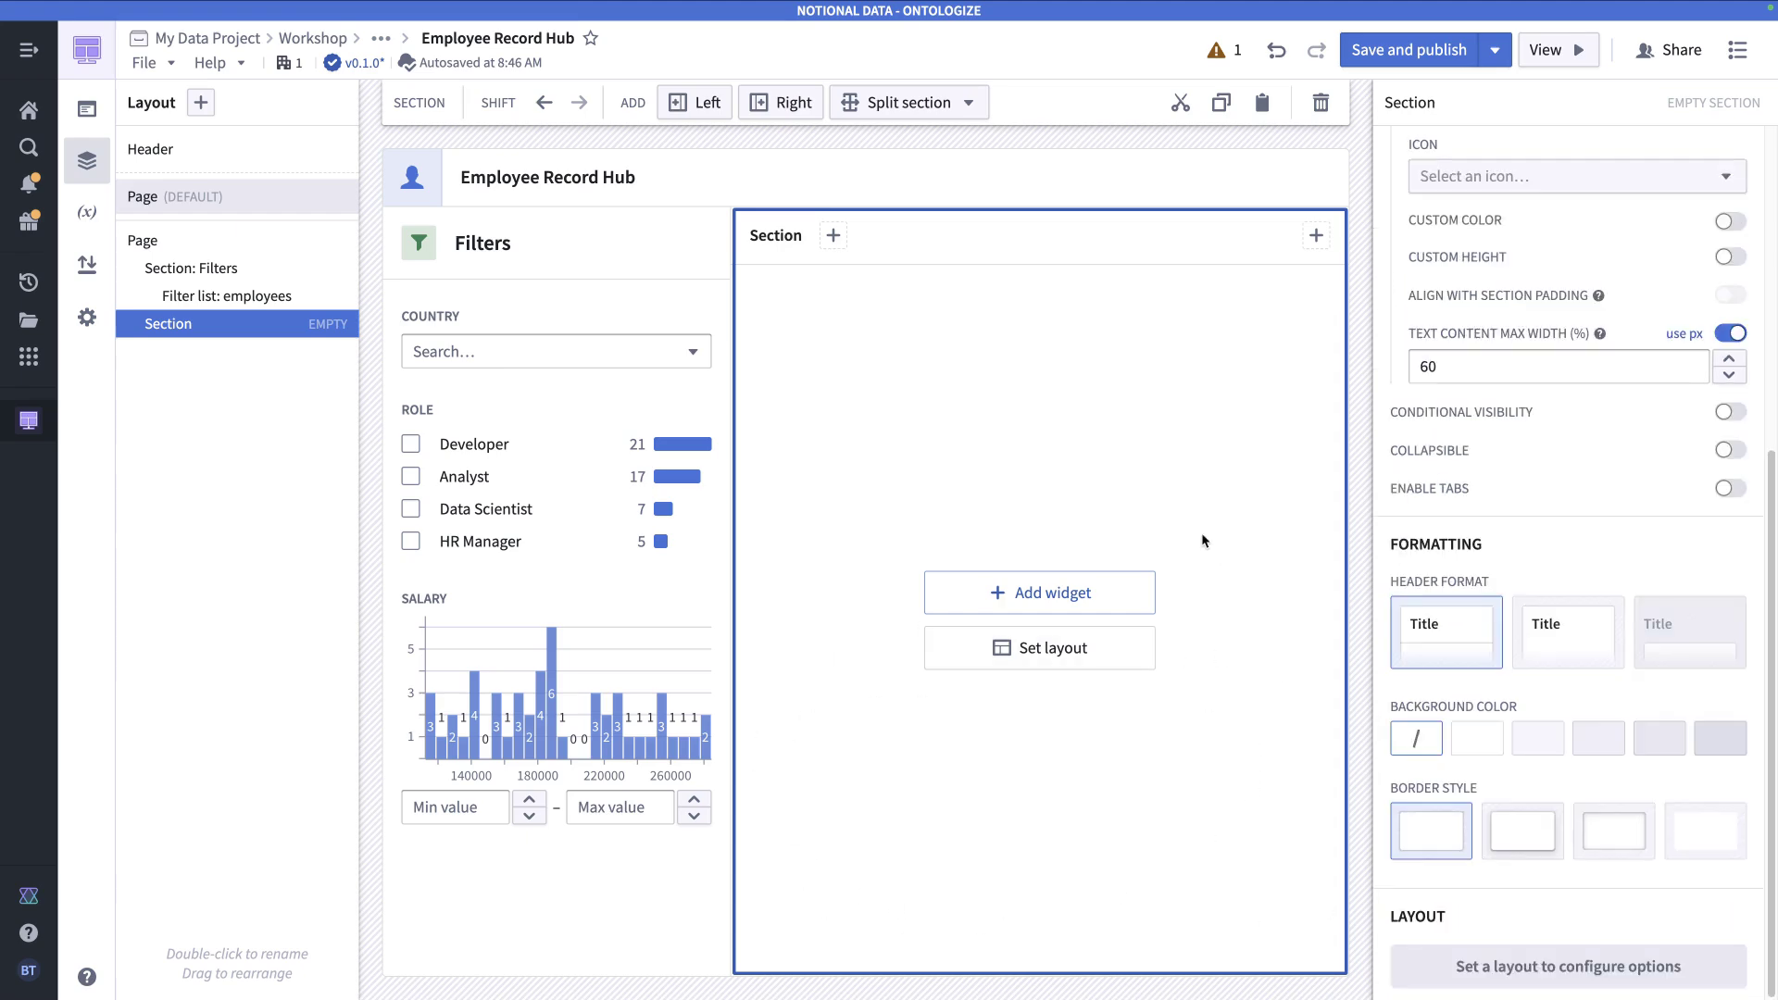
pyautogui.click(1050, 648)
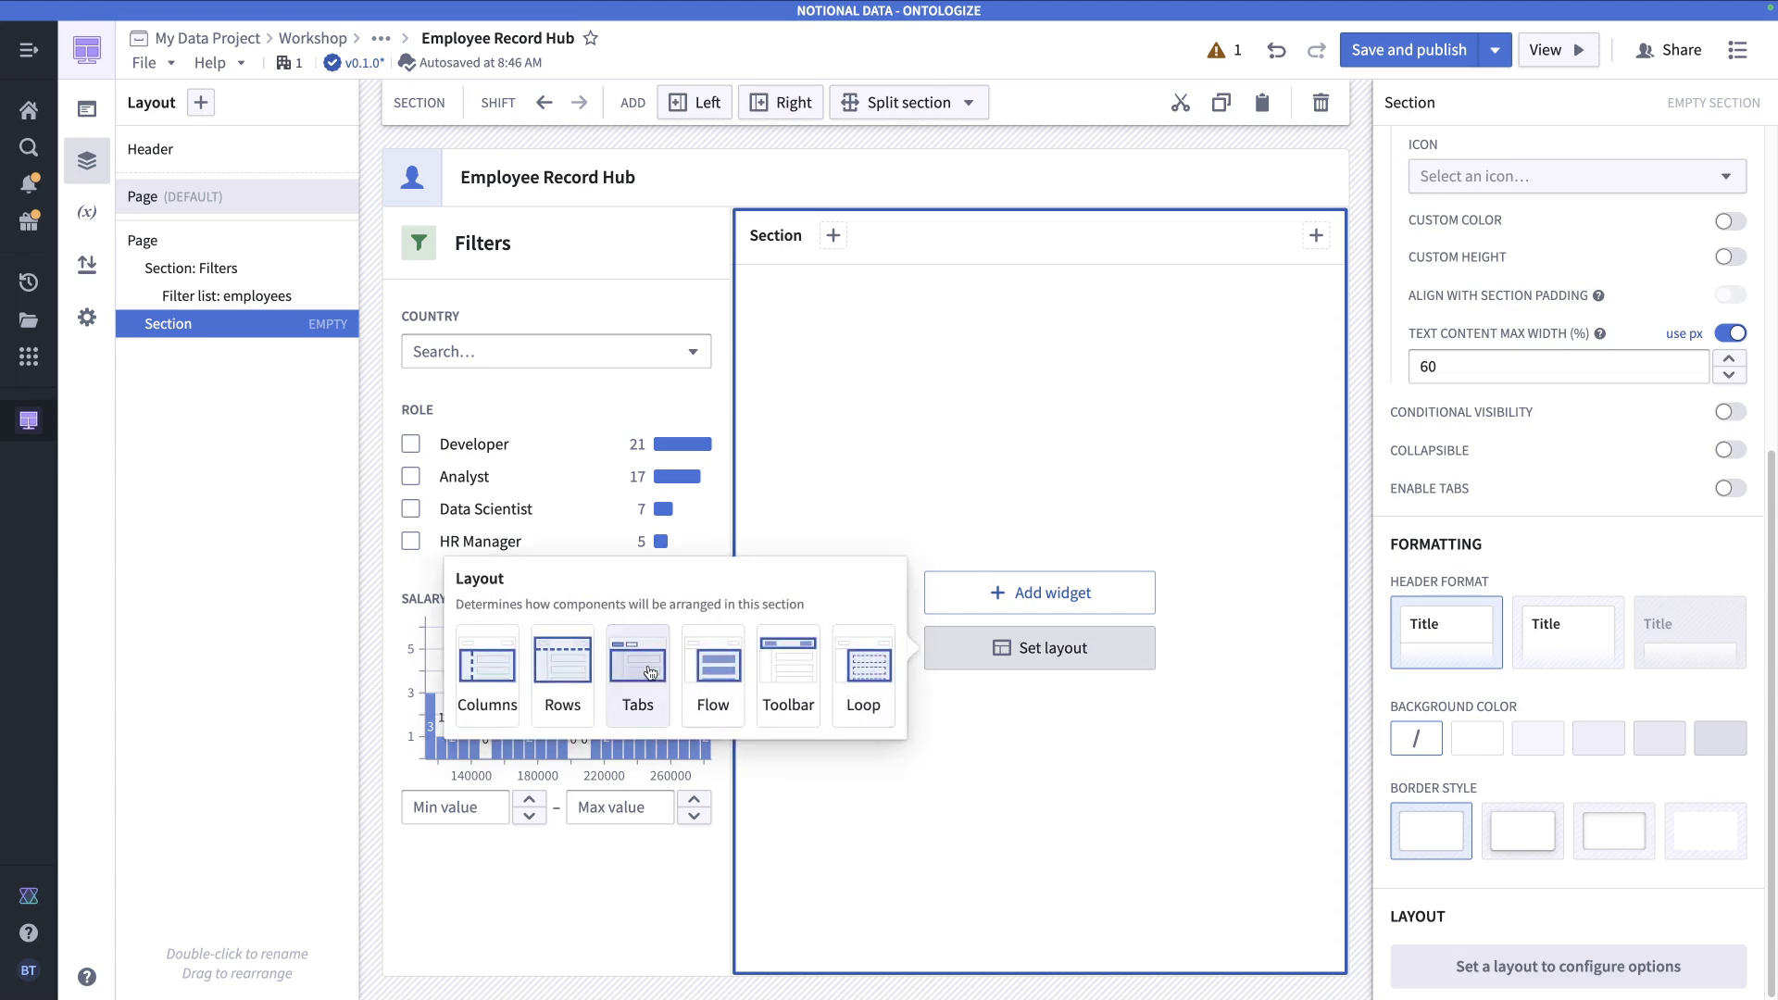
pyautogui.click(559, 677)
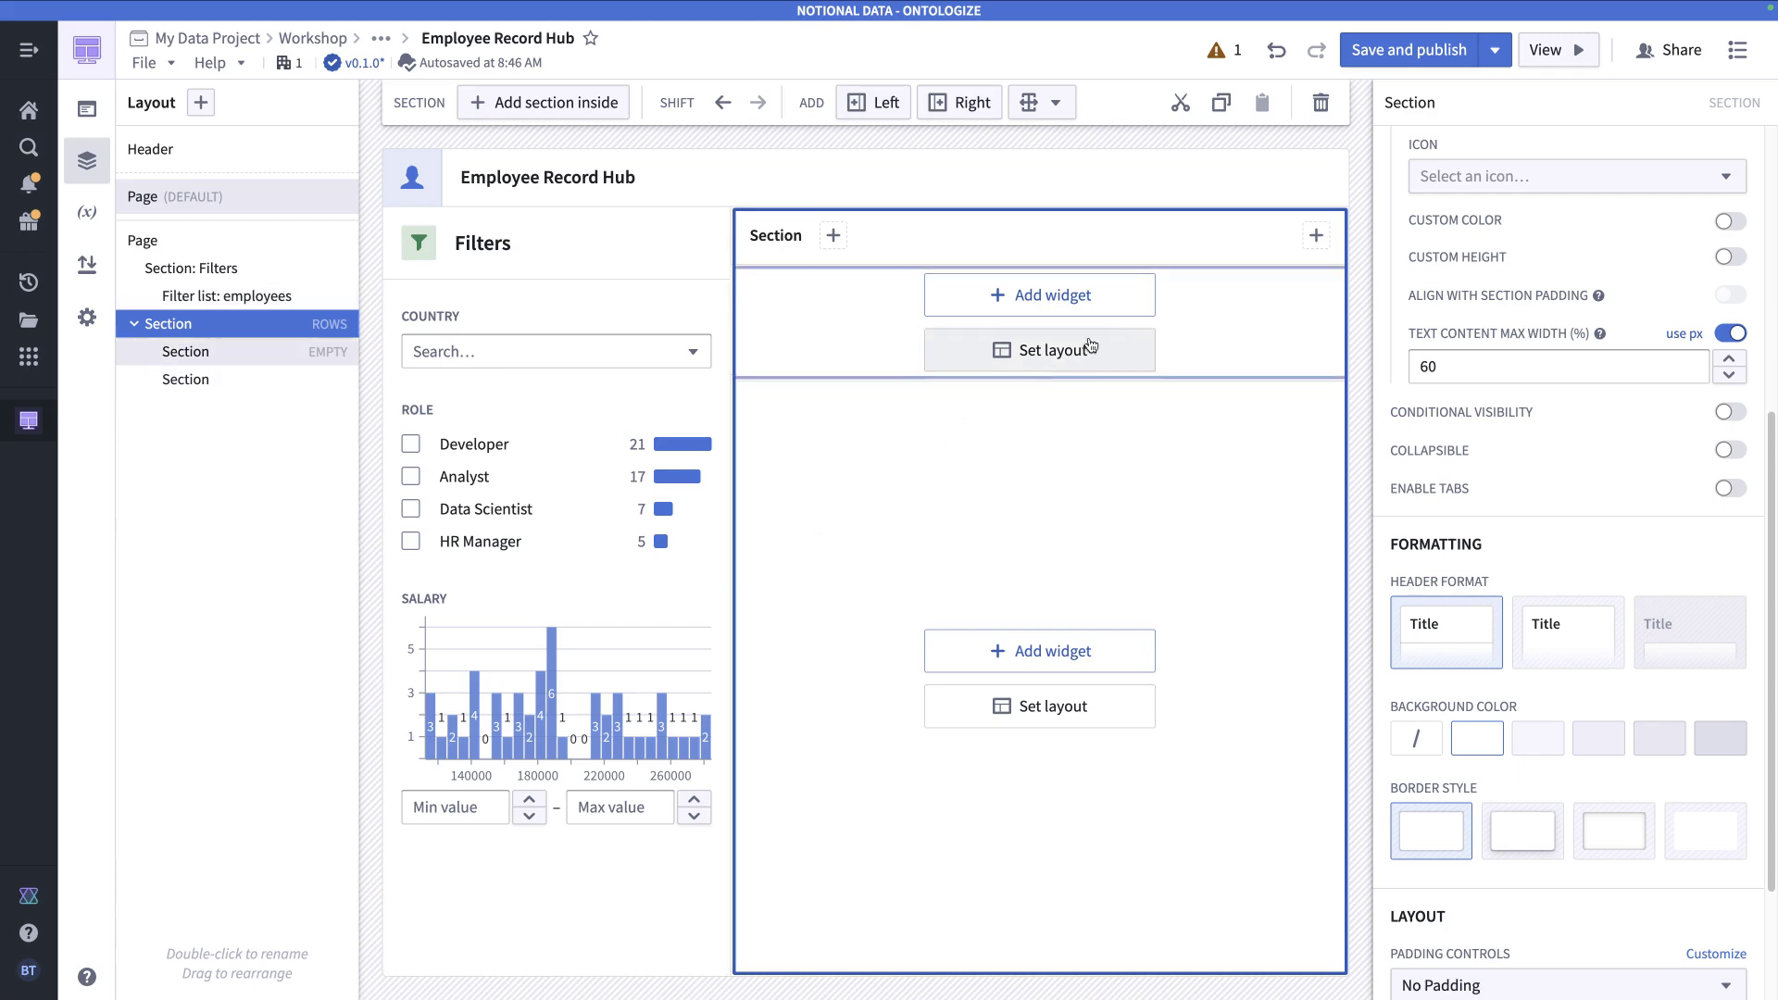
# - Change the upper row section's height mode to Flex
pyautogui.click(1272, 482)
pyautogui.click(1224, 324)
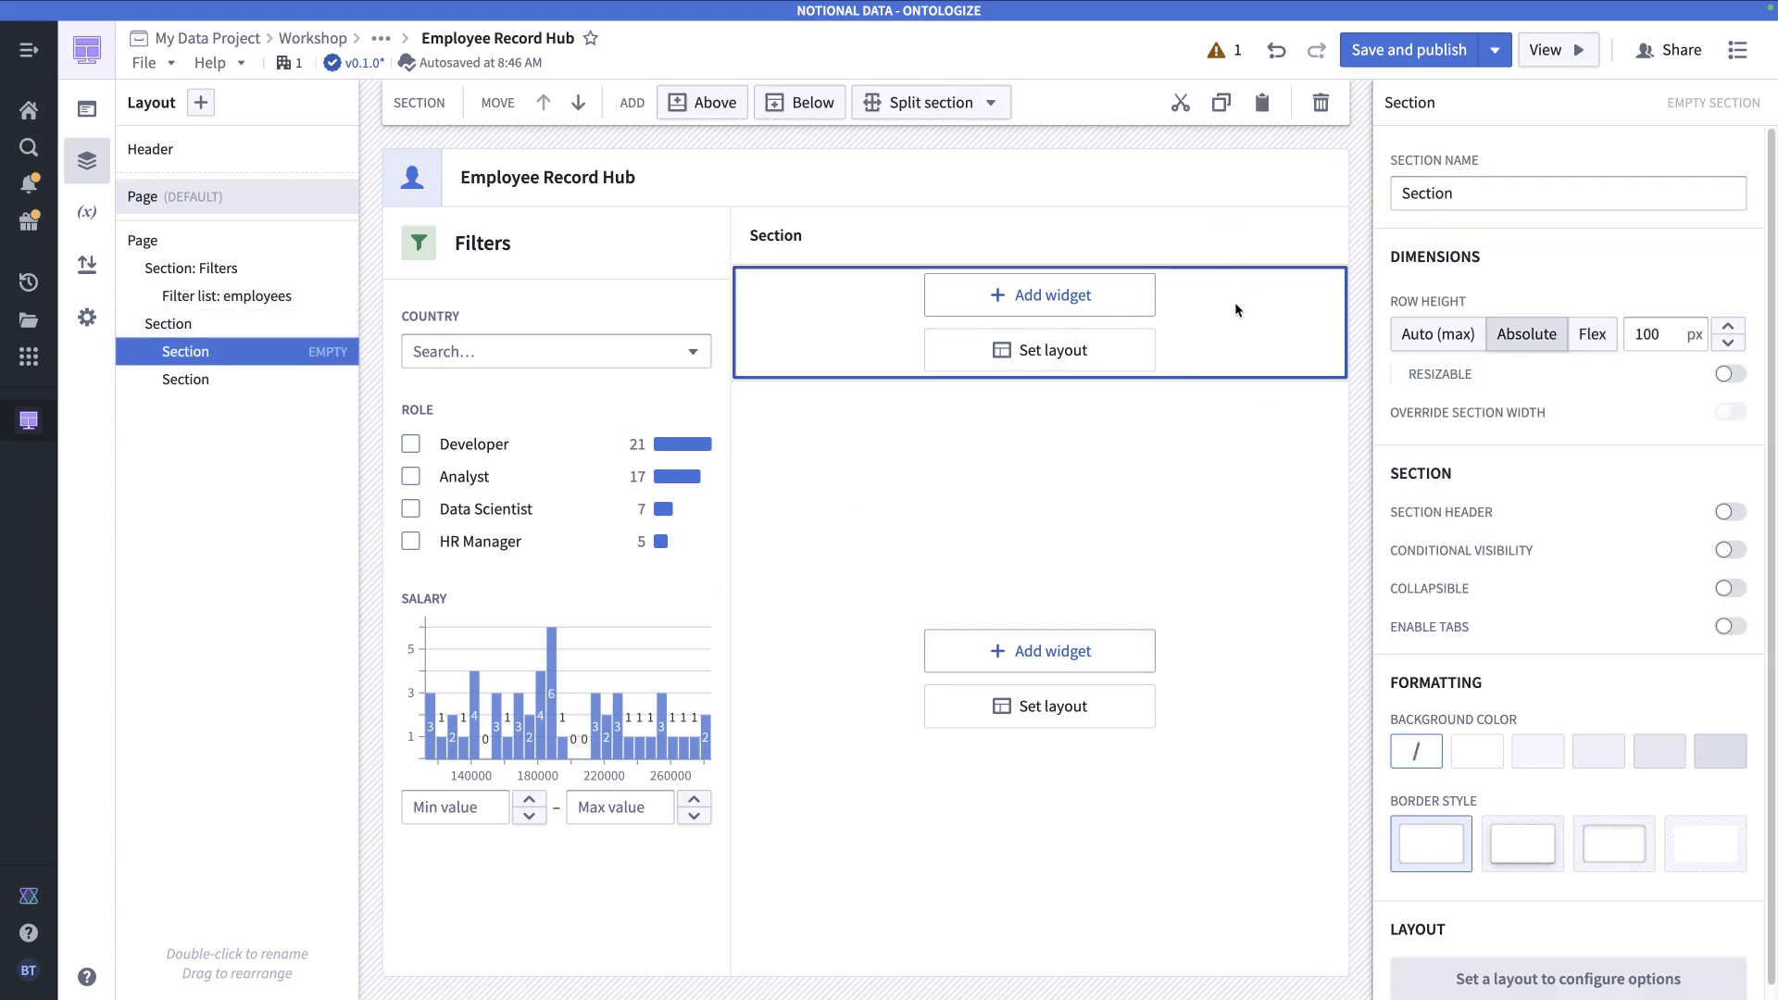
pyautogui.click(1599, 339)
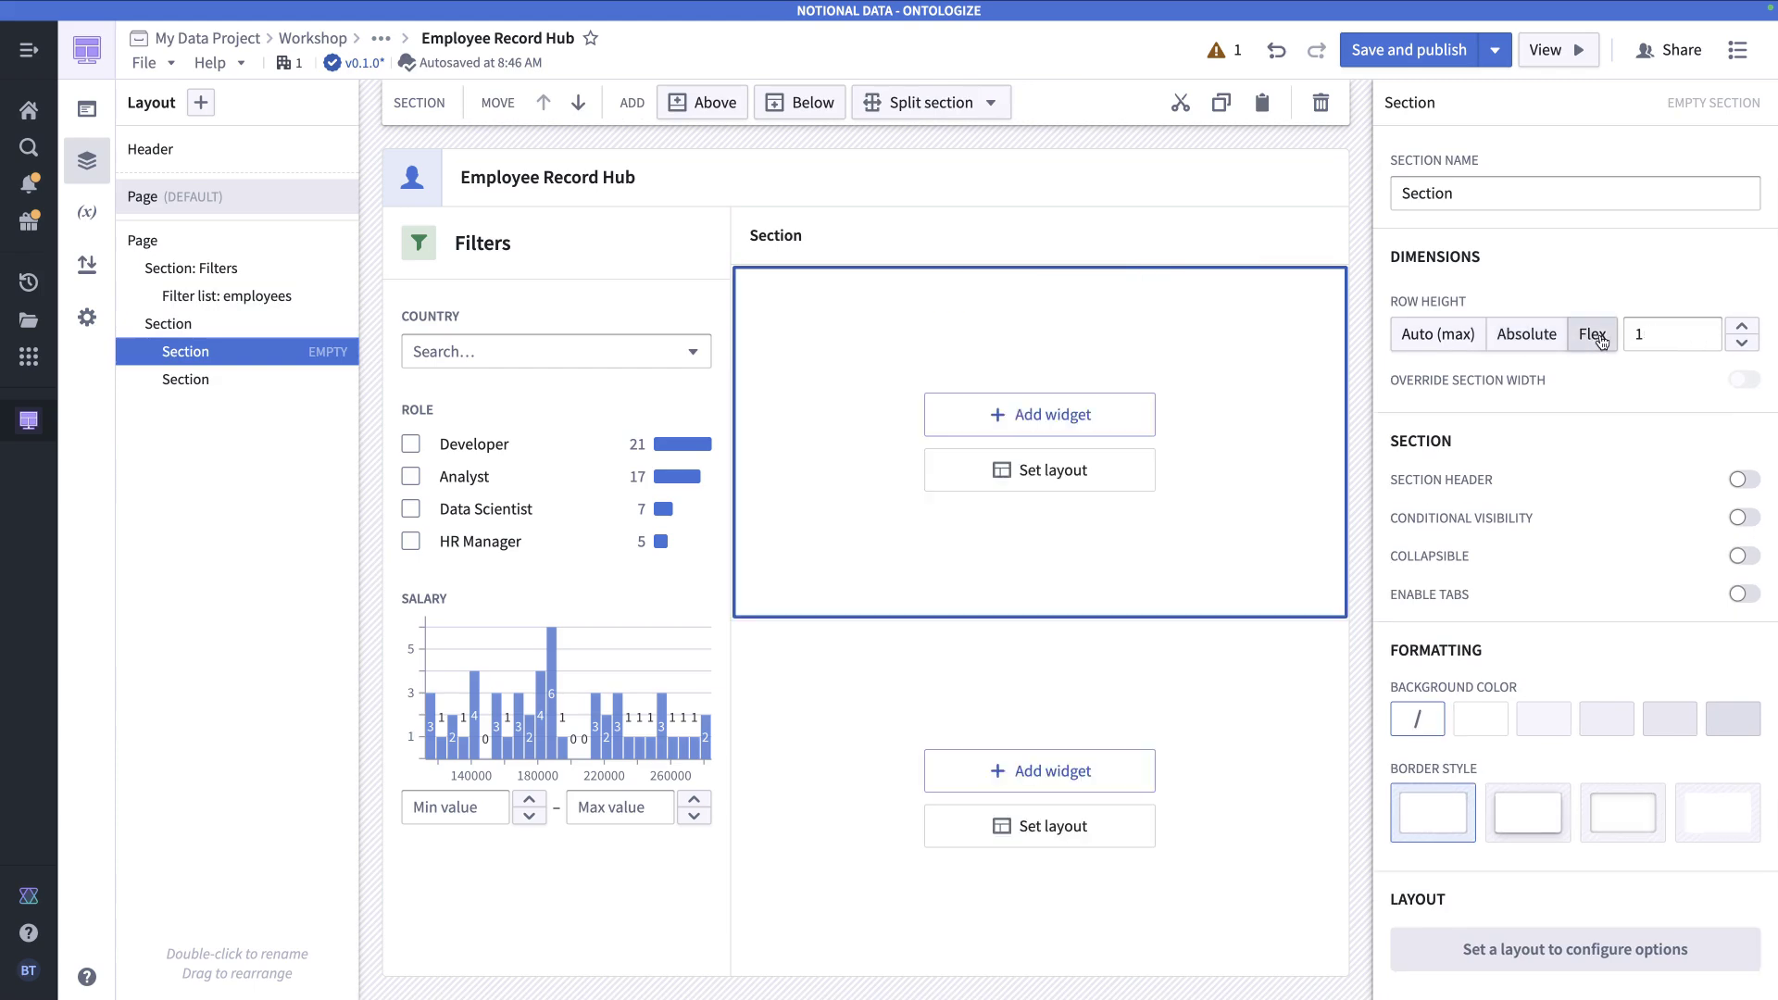
pyautogui.click(1328, 724)
pyautogui.click(1291, 553)
pyautogui.click(1303, 692)
pyautogui.click(1287, 560)
pyautogui.click(1286, 649)
# - Enable section headers on the upper and lower row sections and disable the header of their parent section
pyautogui.click(1249, 492)
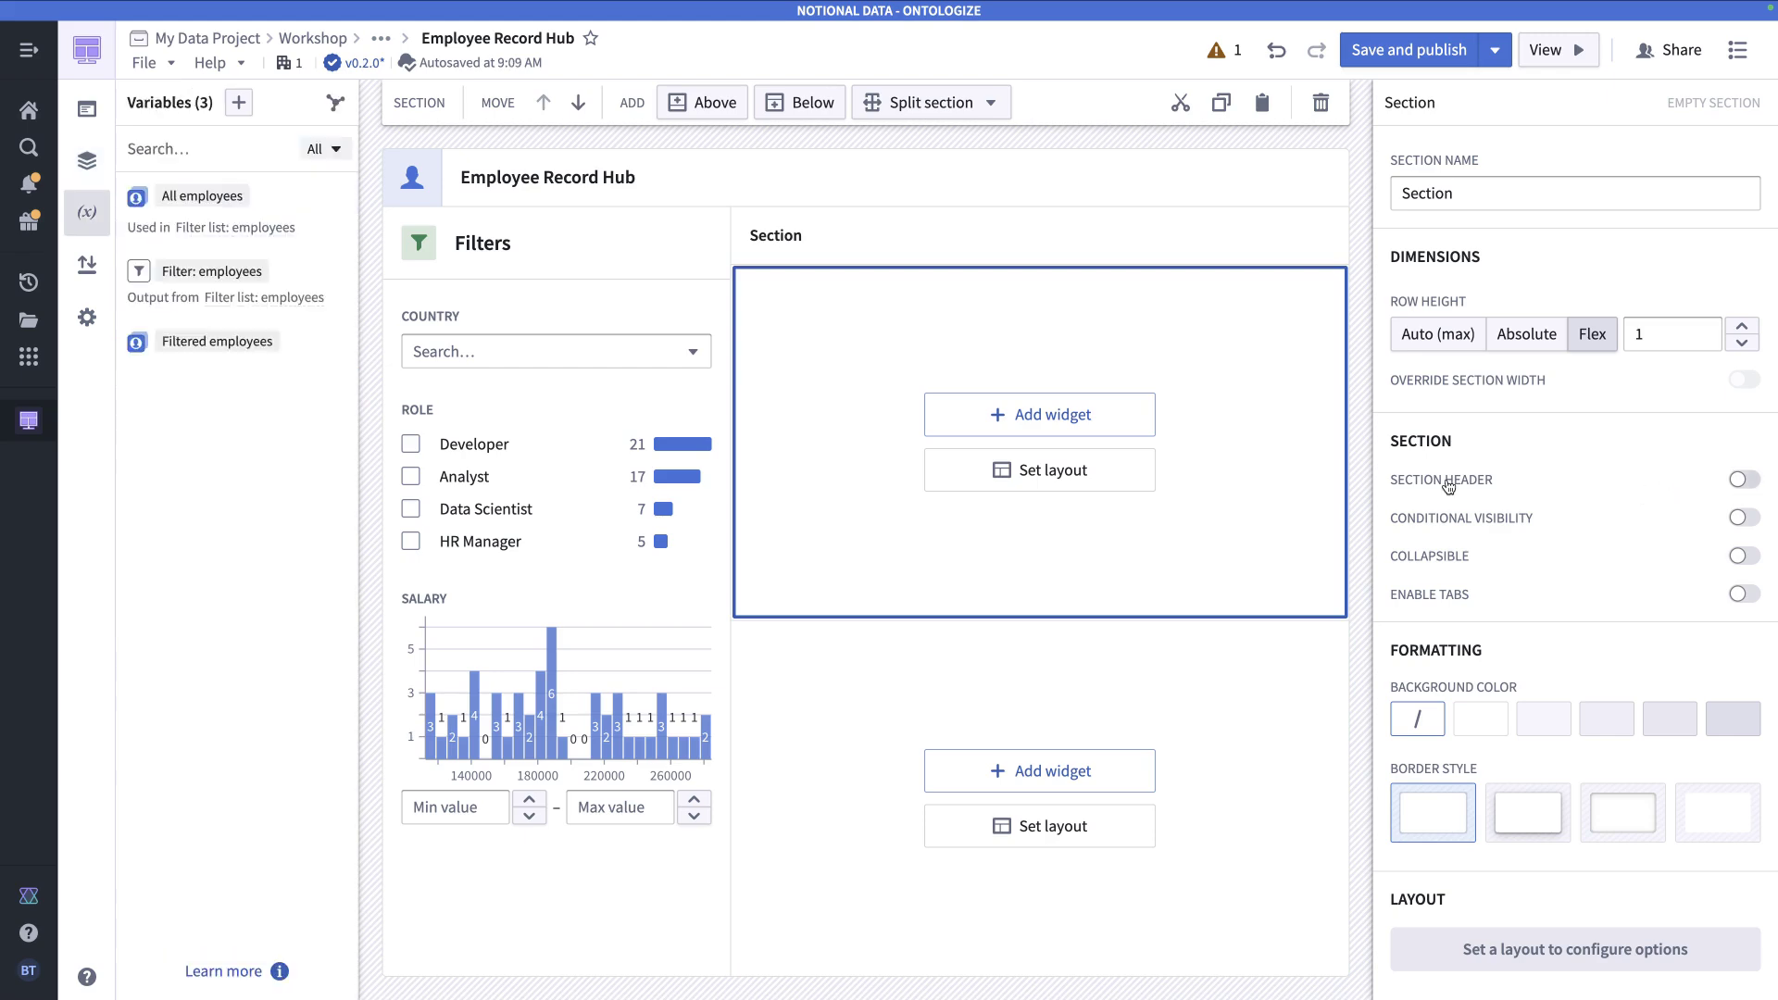
pyautogui.click(1739, 479)
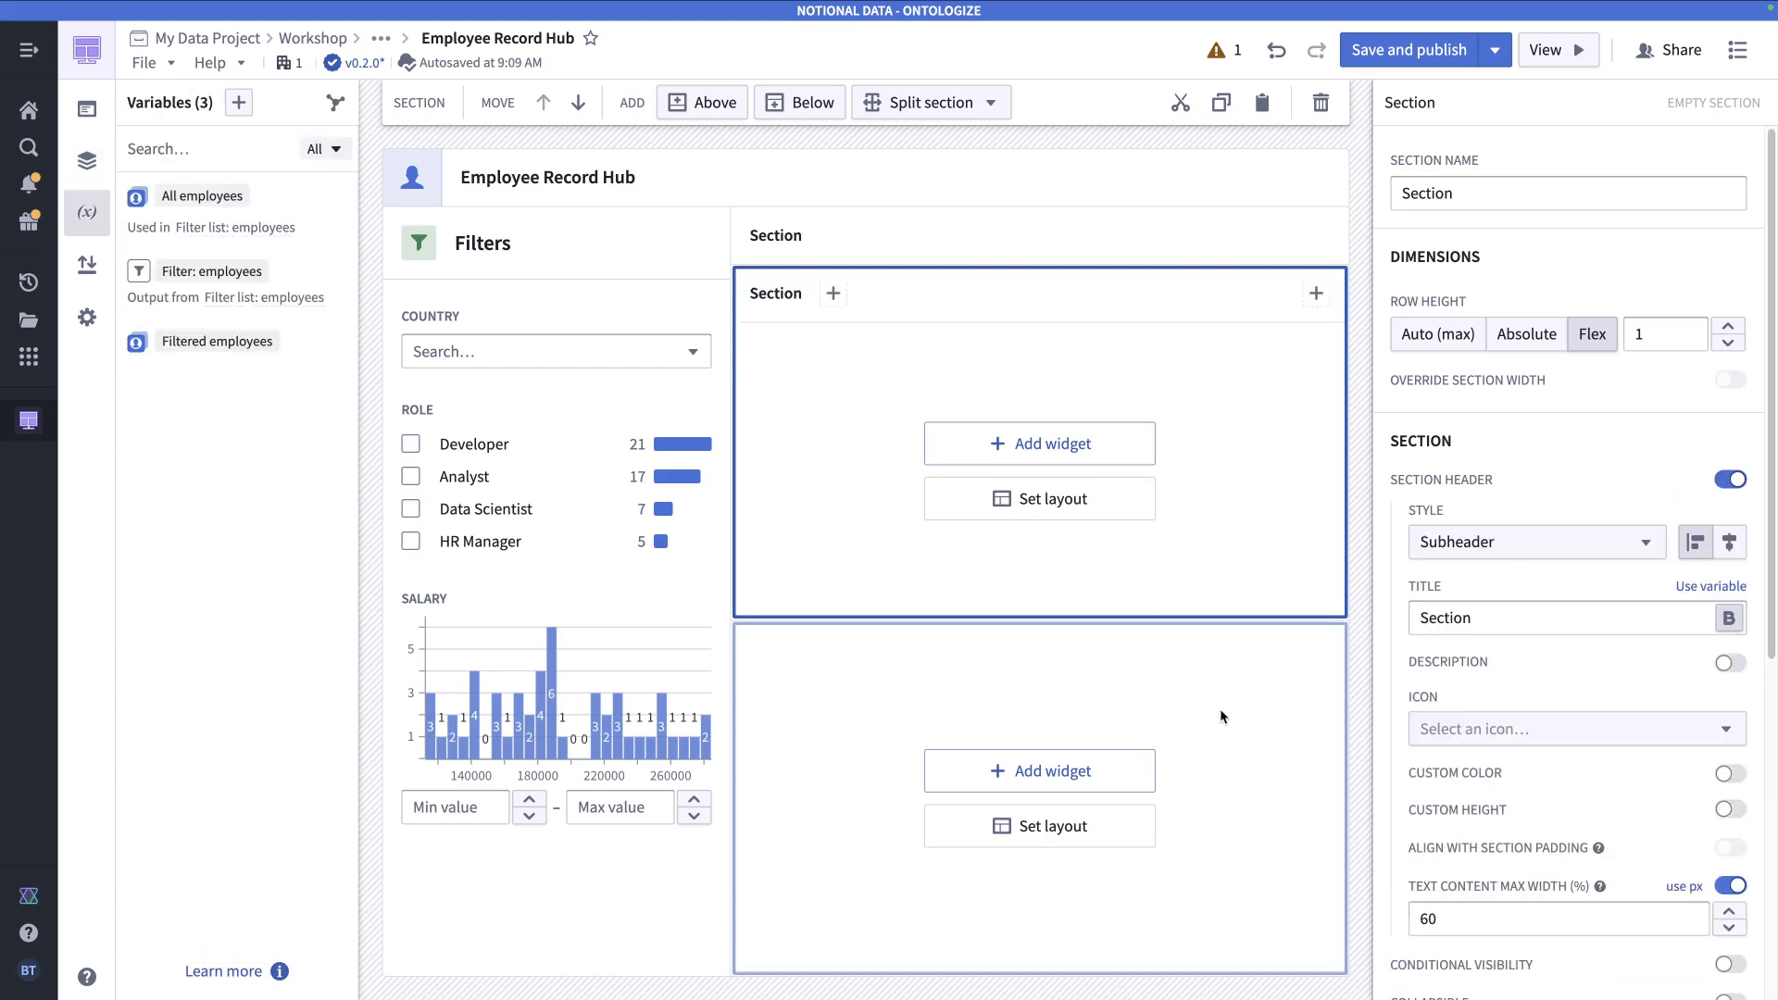
pyautogui.click(1242, 698)
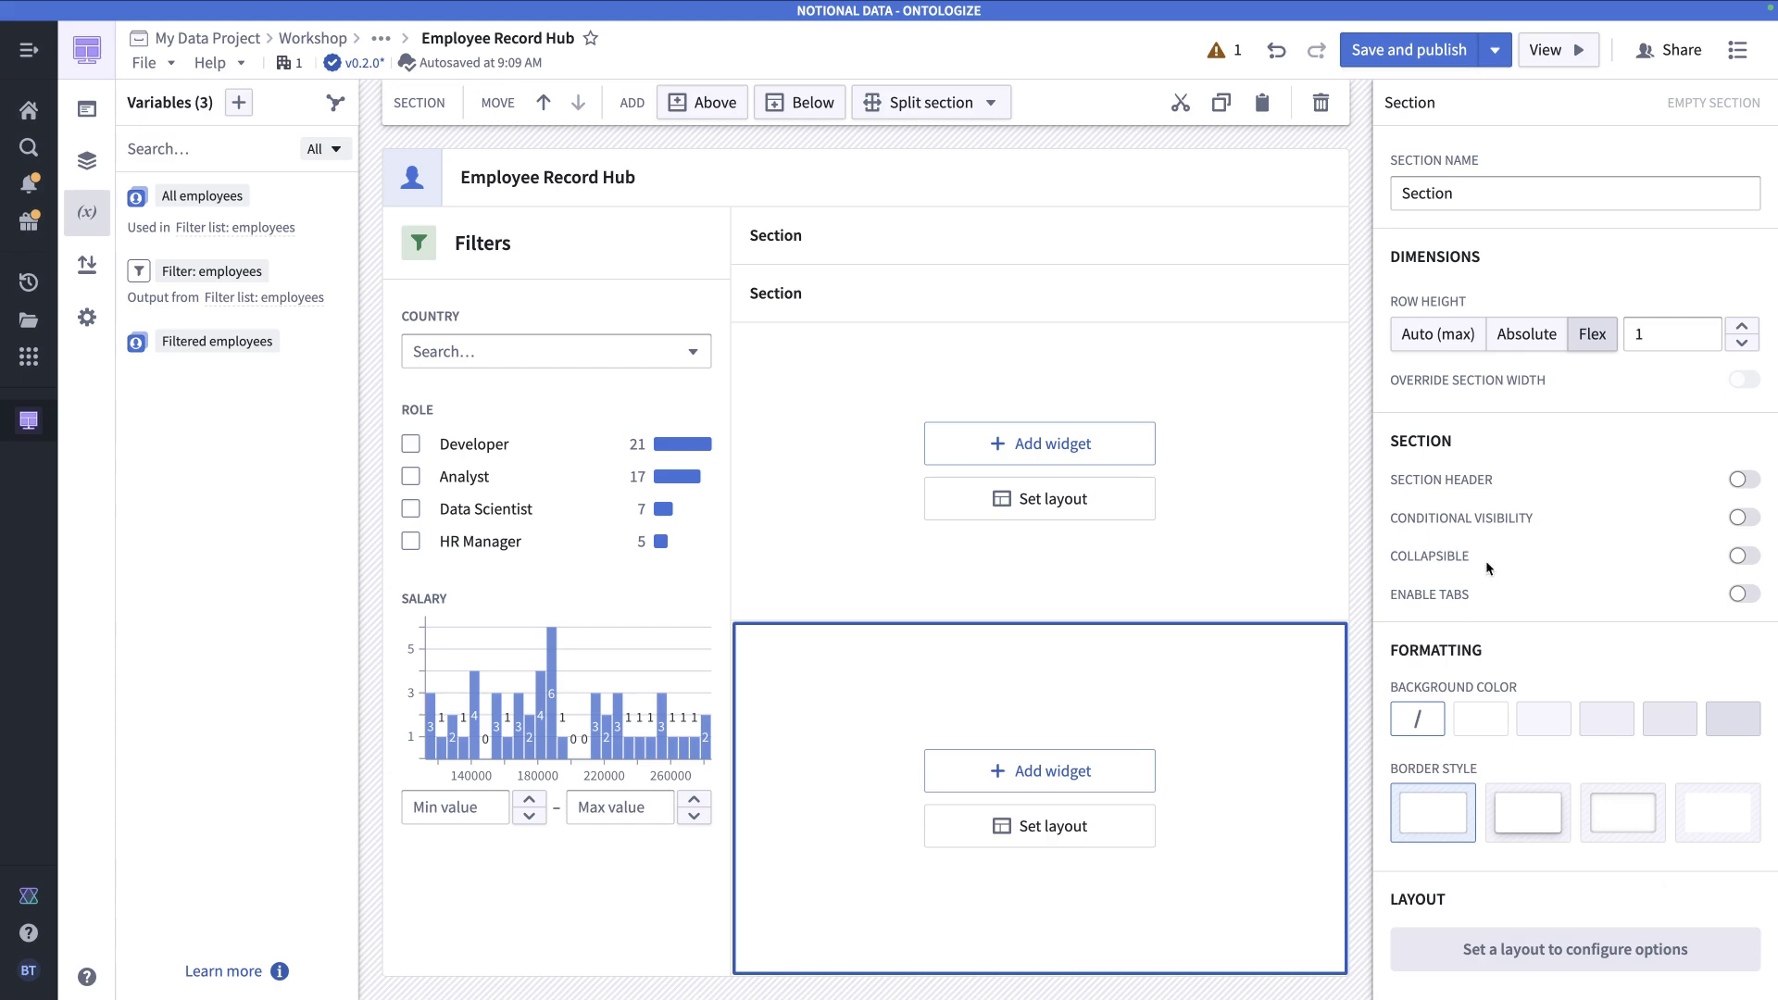
pyautogui.click(1494, 481)
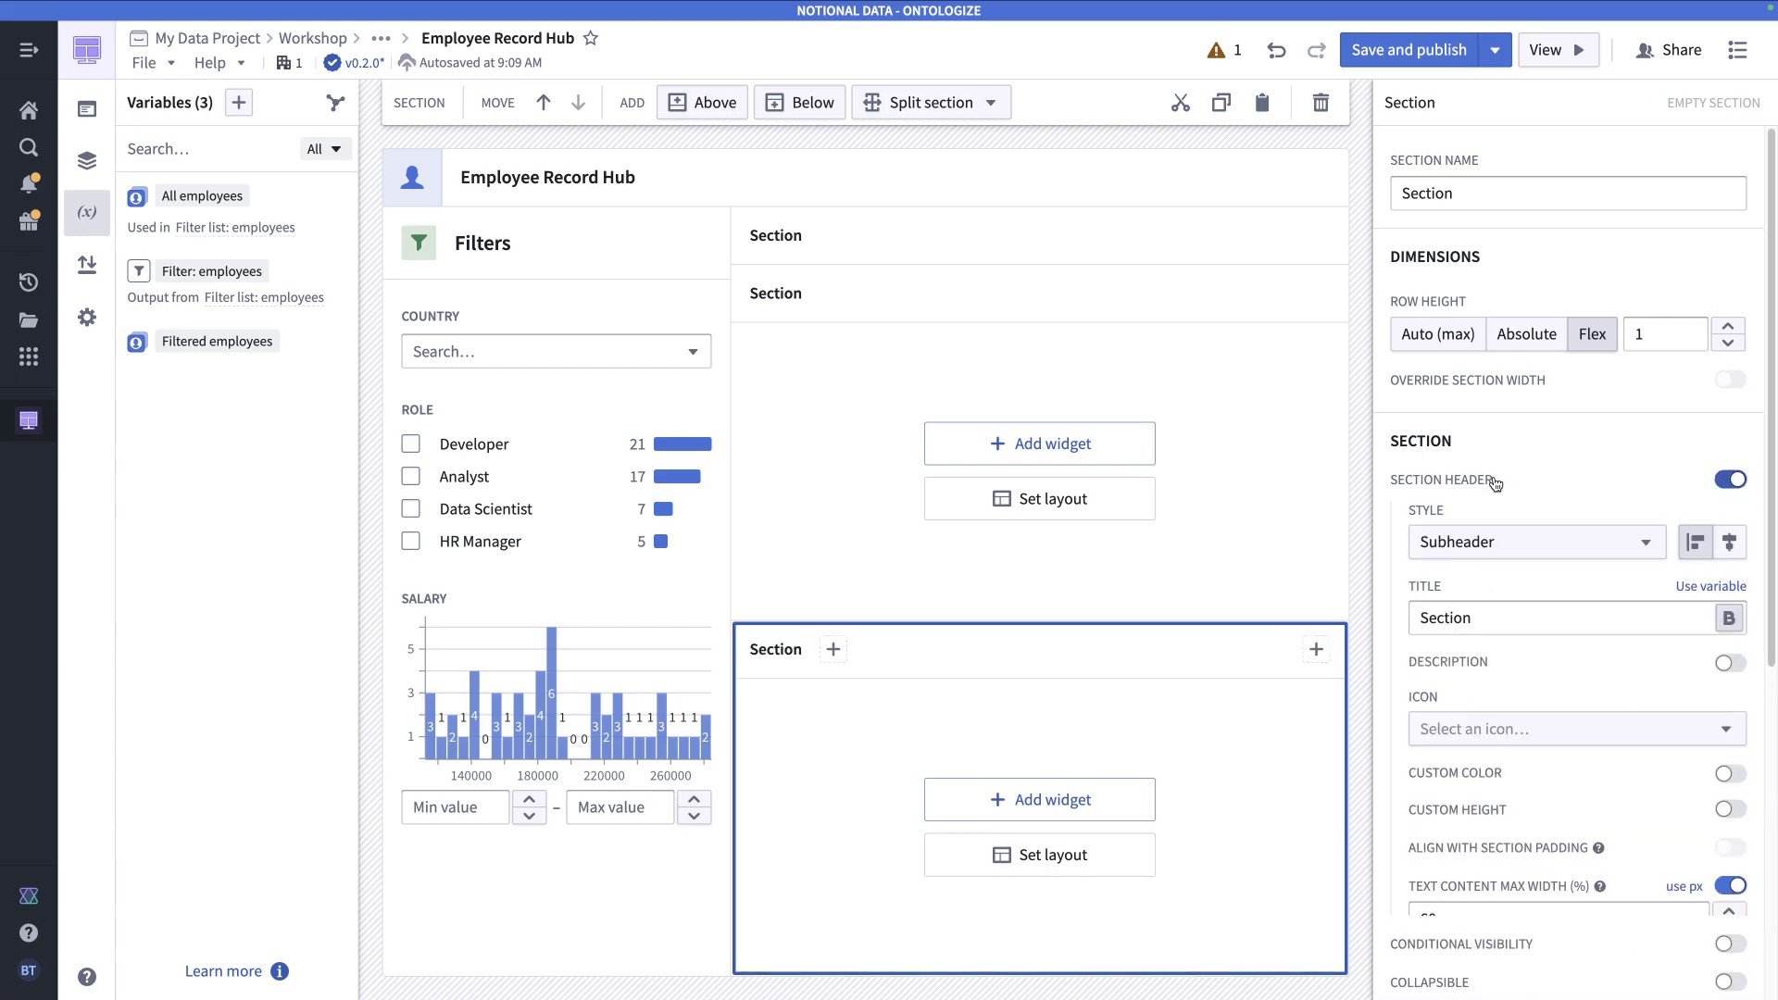
pyautogui.click(1031, 235)
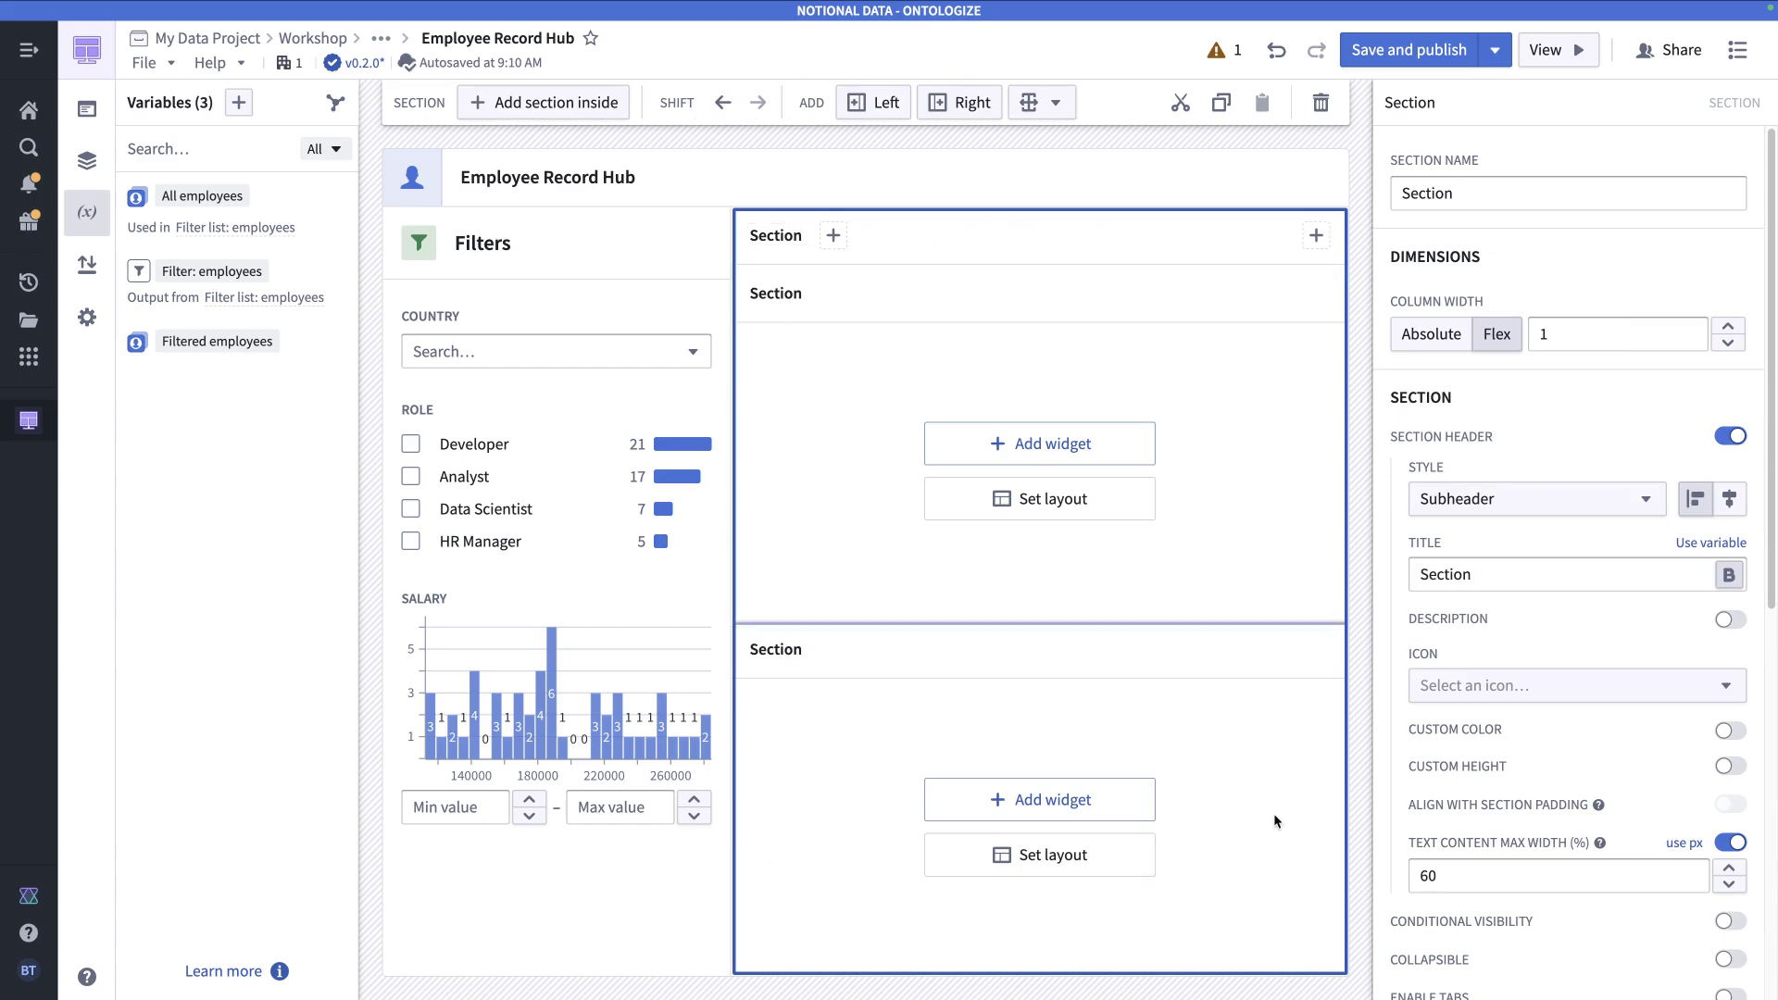
pyautogui.click(1728, 436)
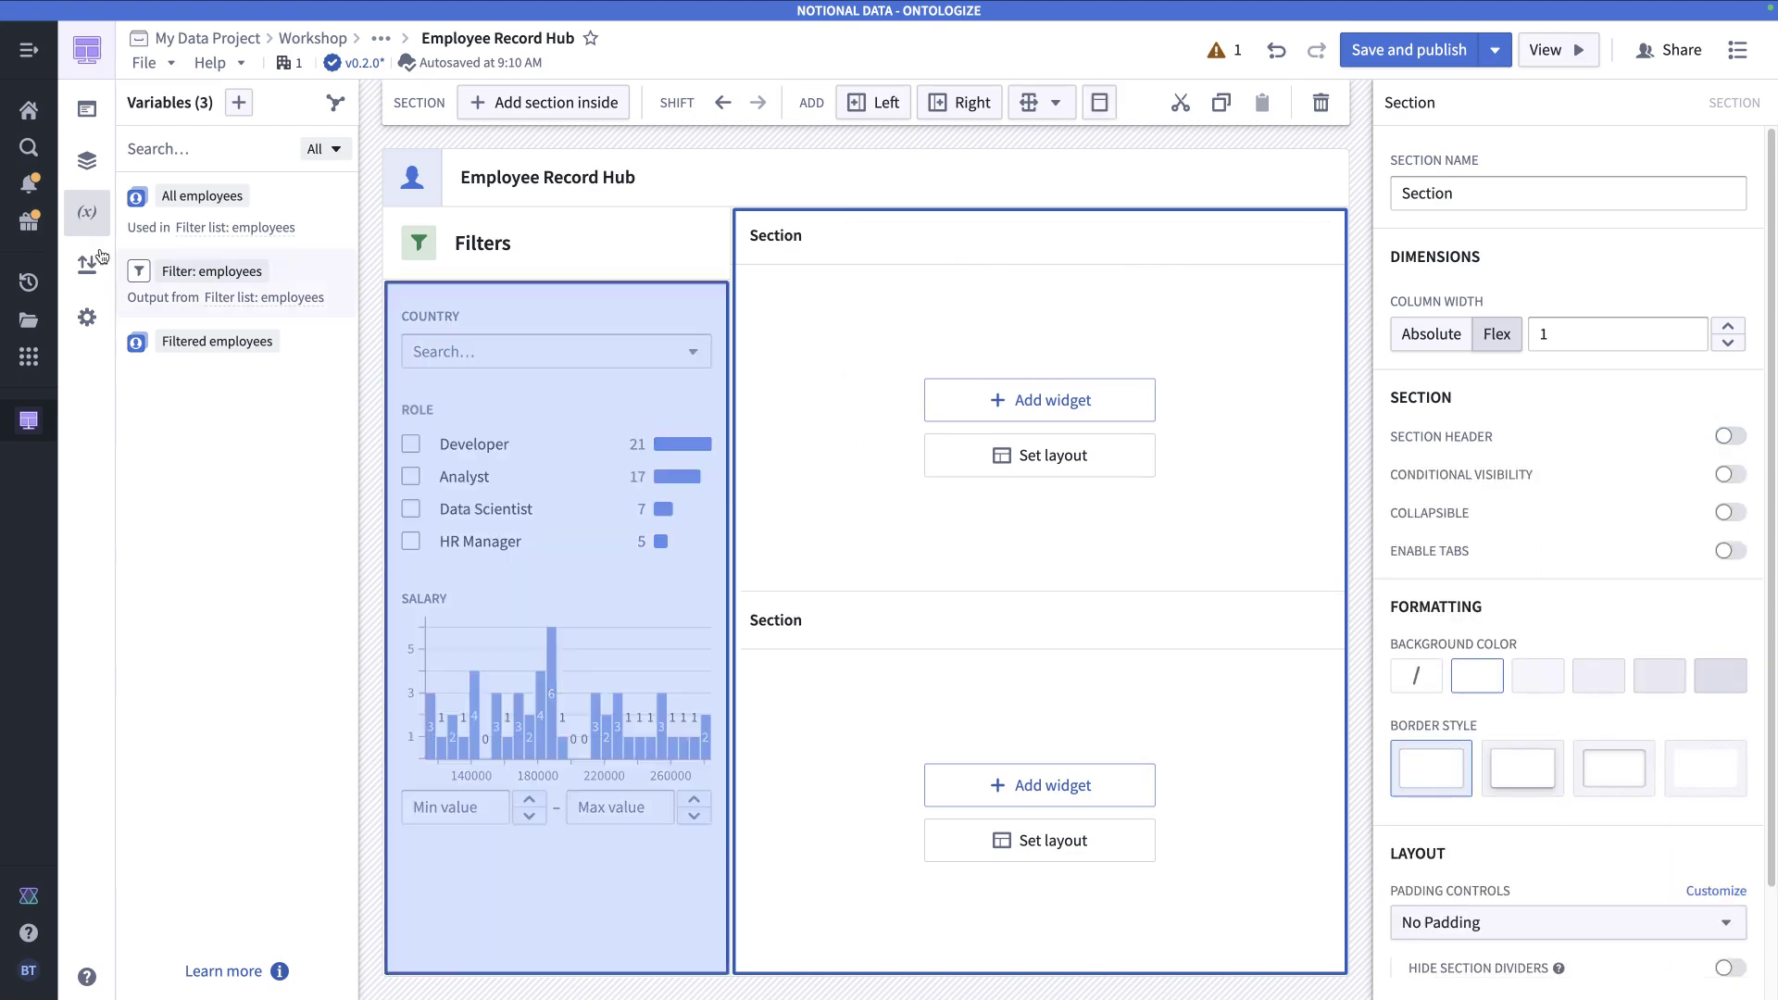
pyautogui.click(87, 160)
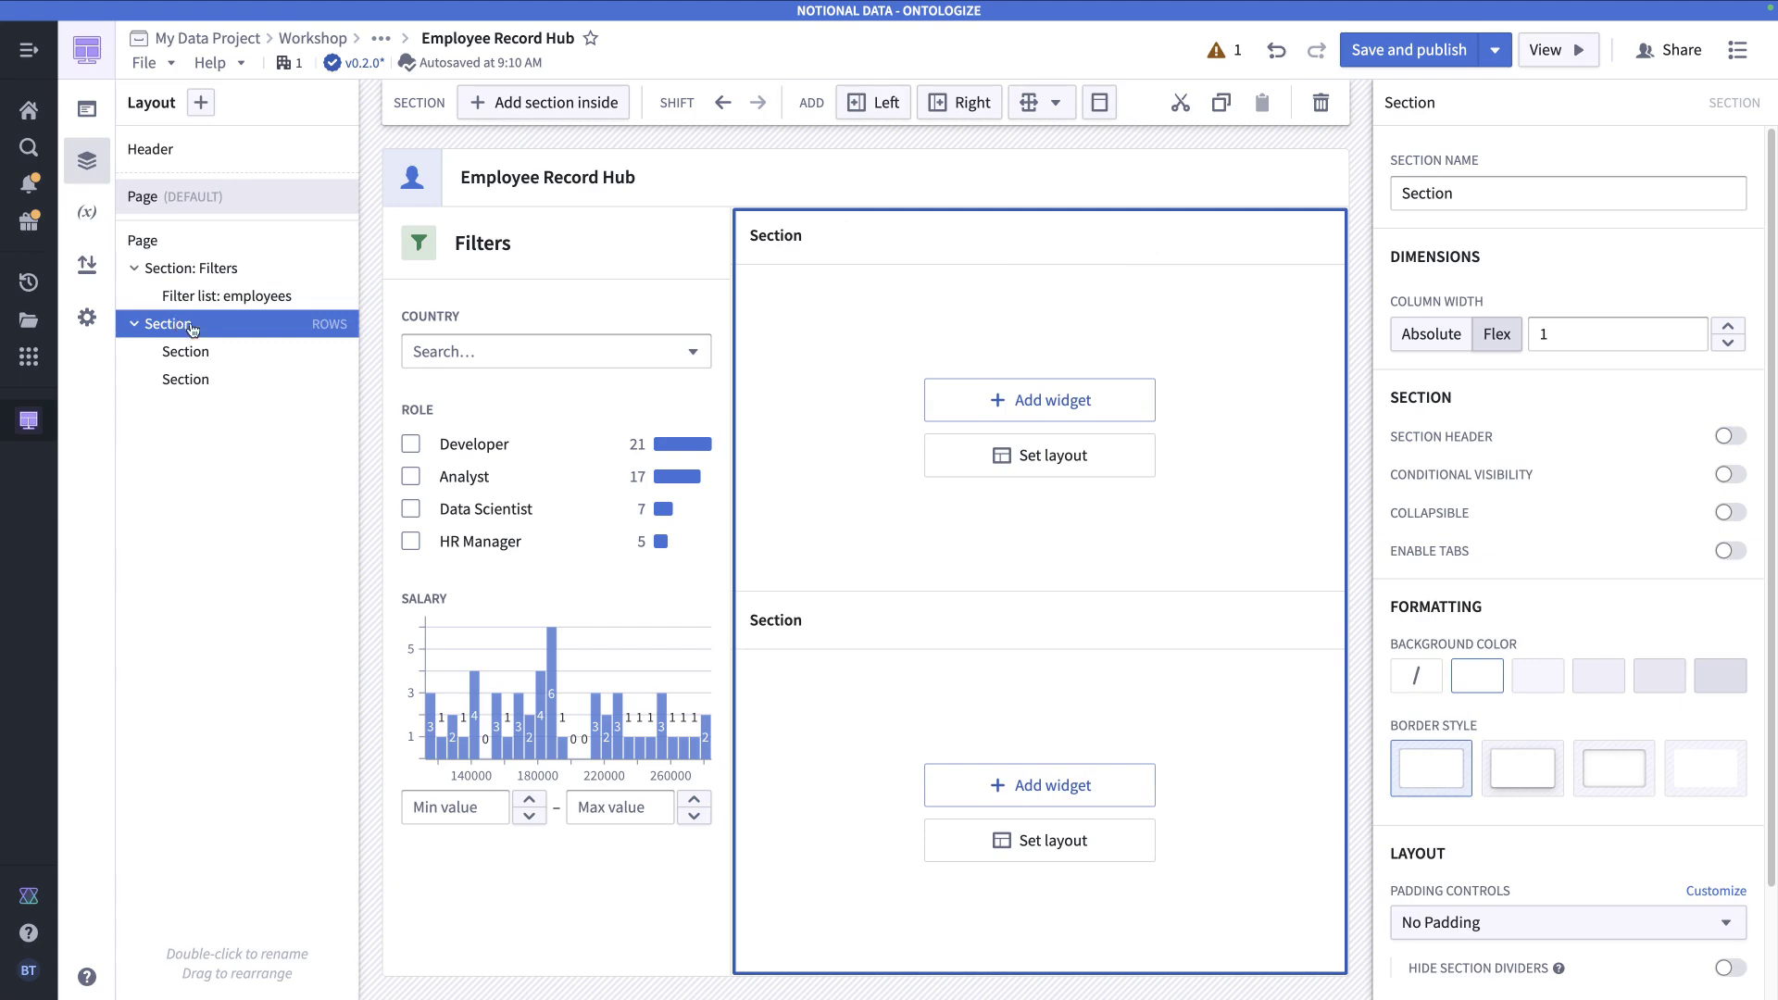
pyautogui.click(196, 352)
pyautogui.click(226, 380)
pyautogui.click(225, 353)
pyautogui.click(219, 324)
# - Rename the upper row section as "Section: employee table"
pyautogui.click(1000, 230)
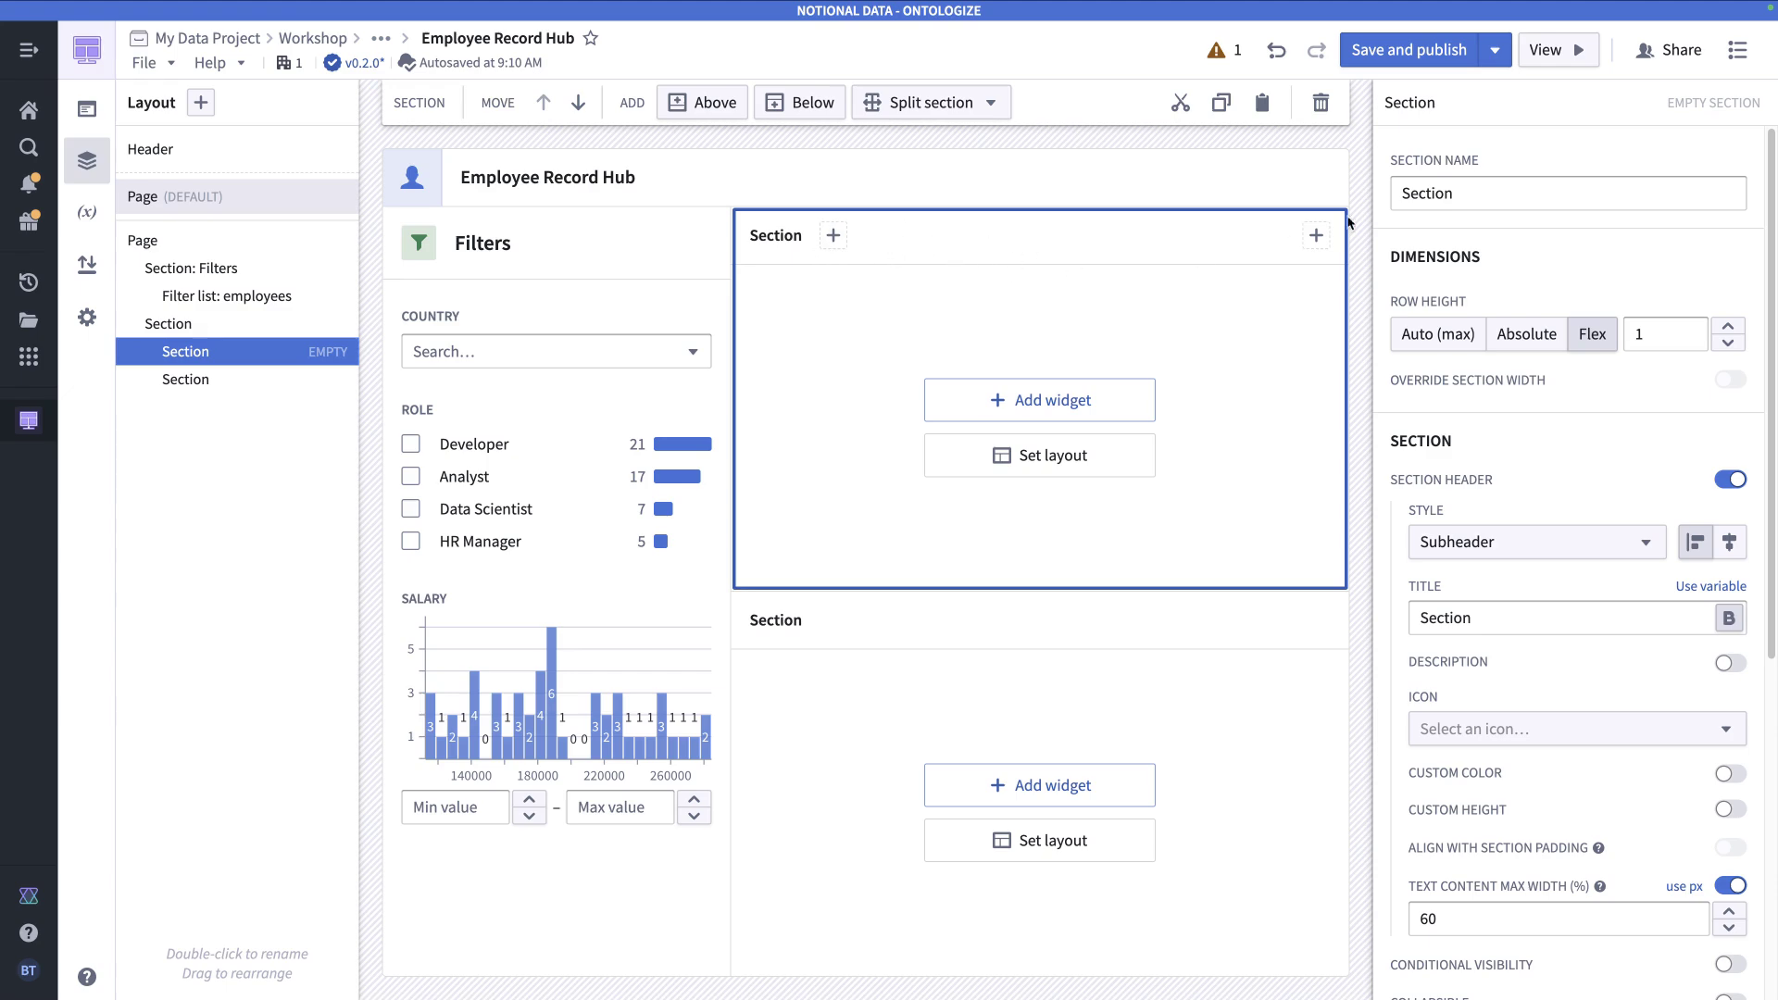
pyautogui.click(1476, 191)
pyautogui.write(': ')
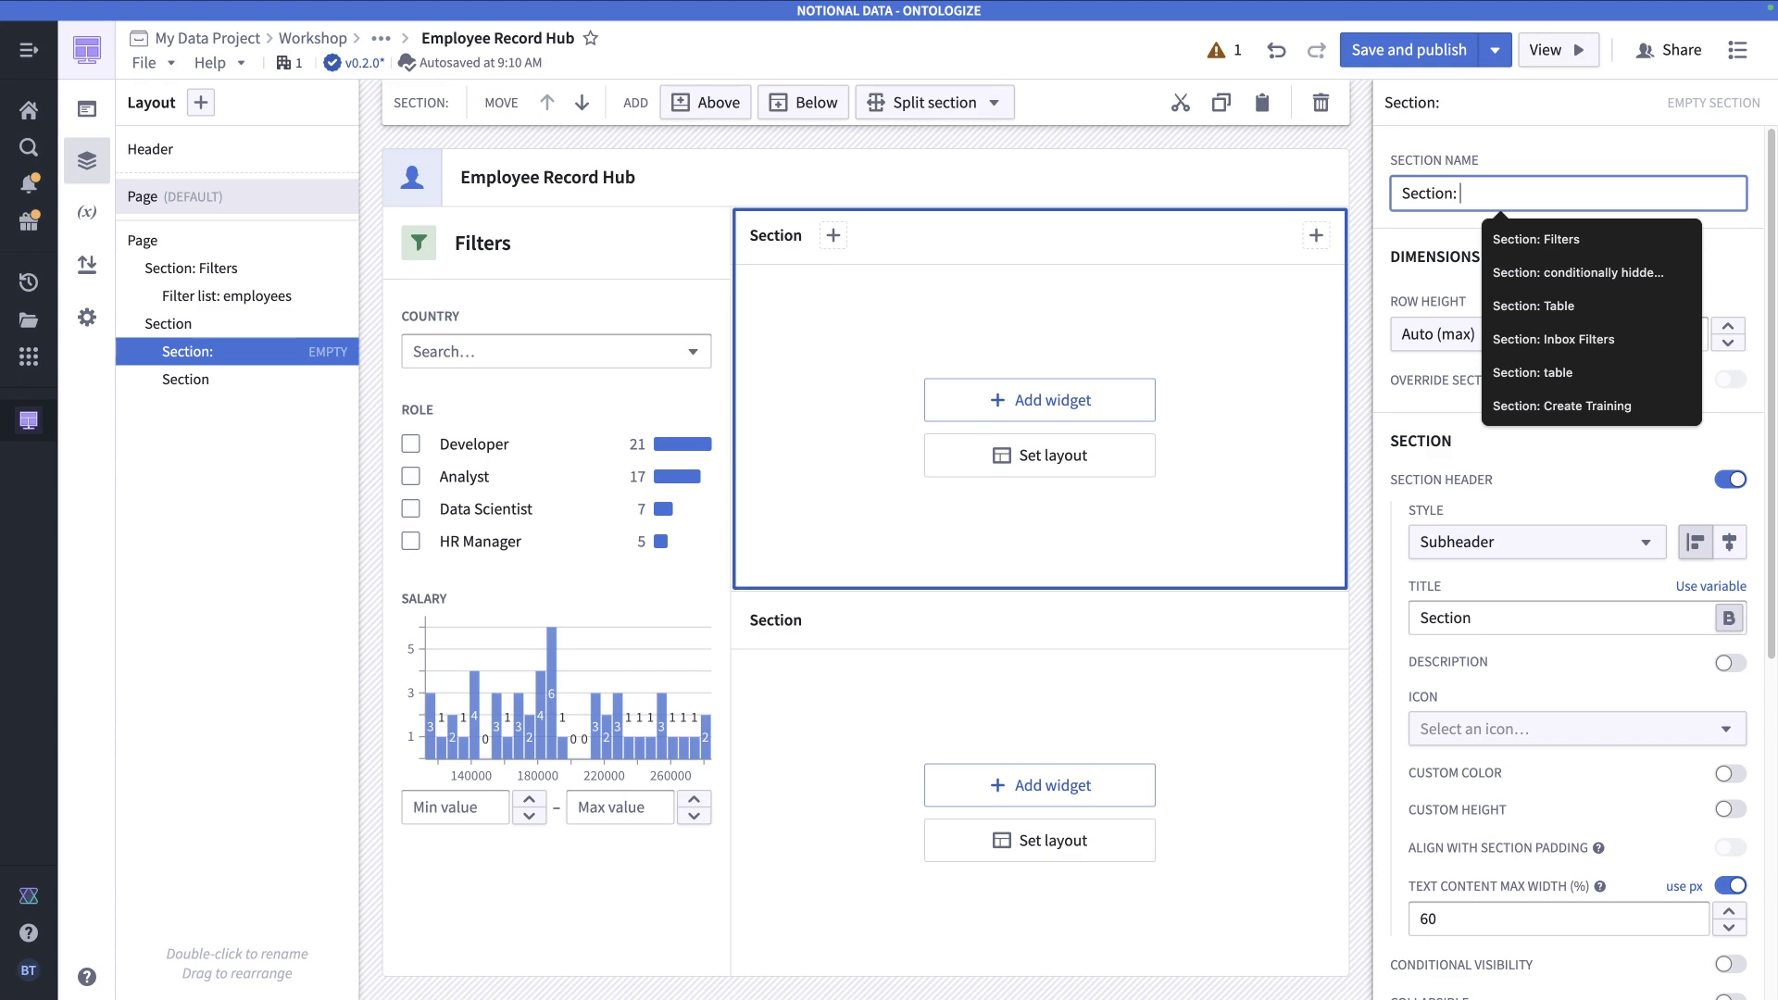
pyautogui.write('employee table')
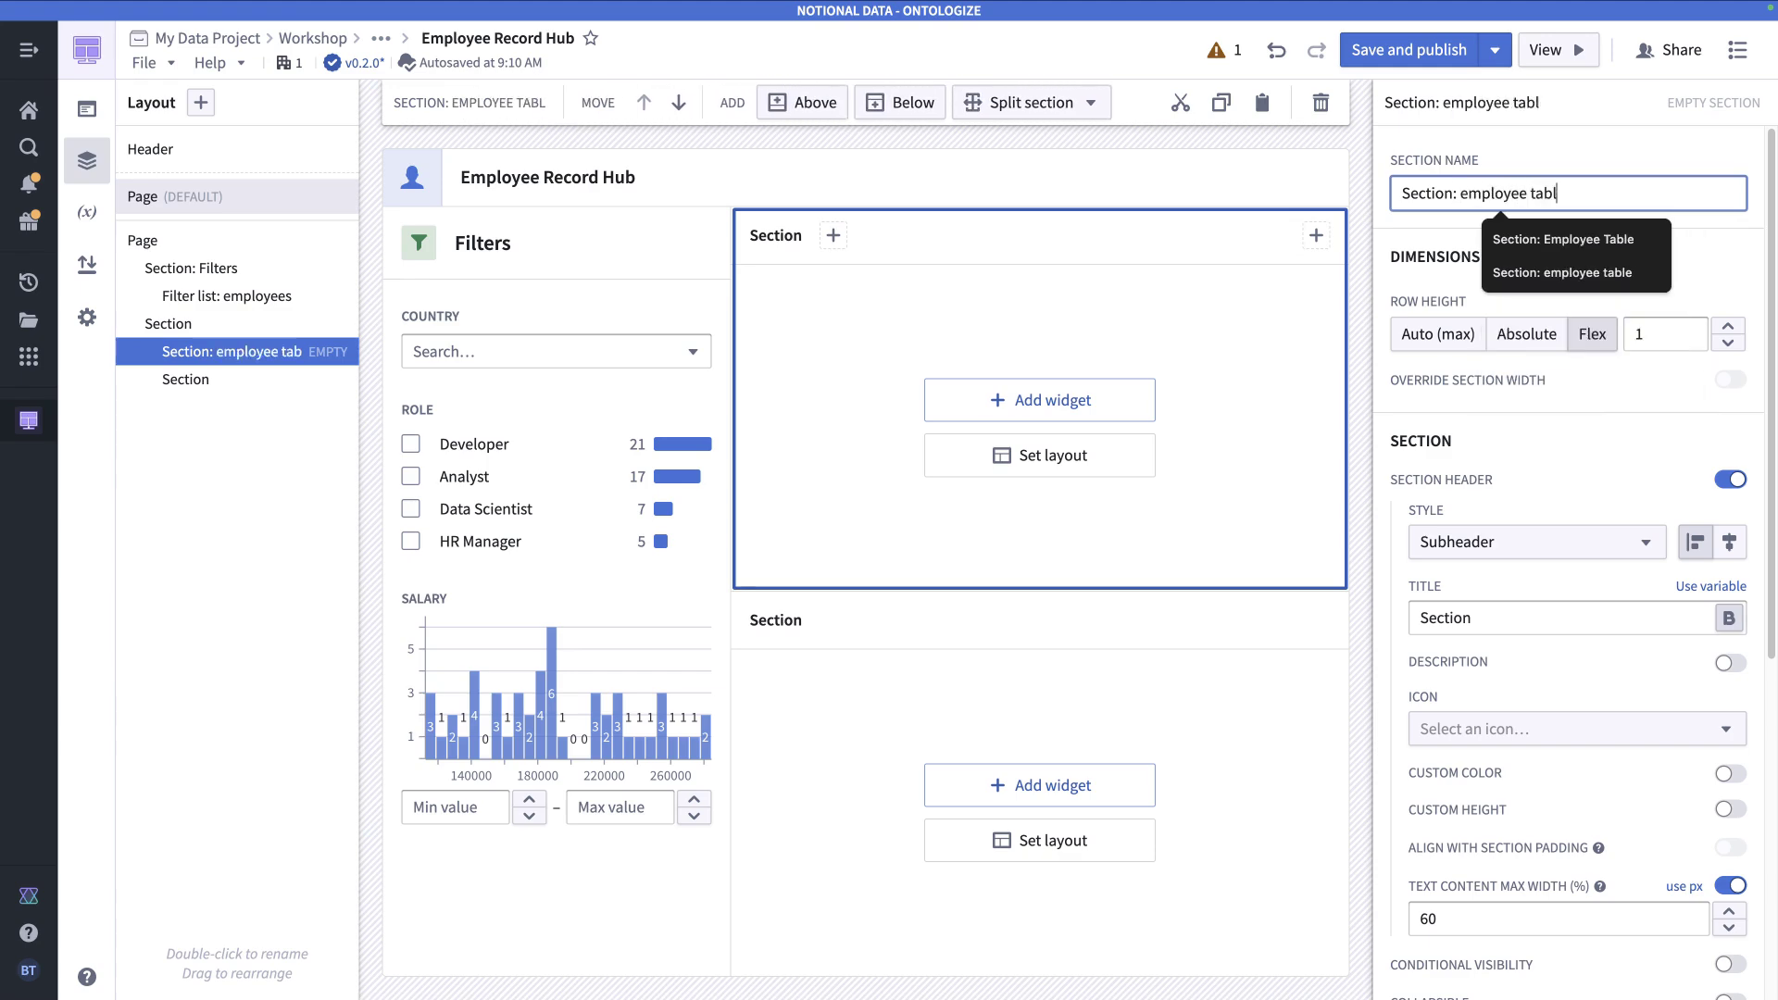
pyautogui.click(1437, 246)
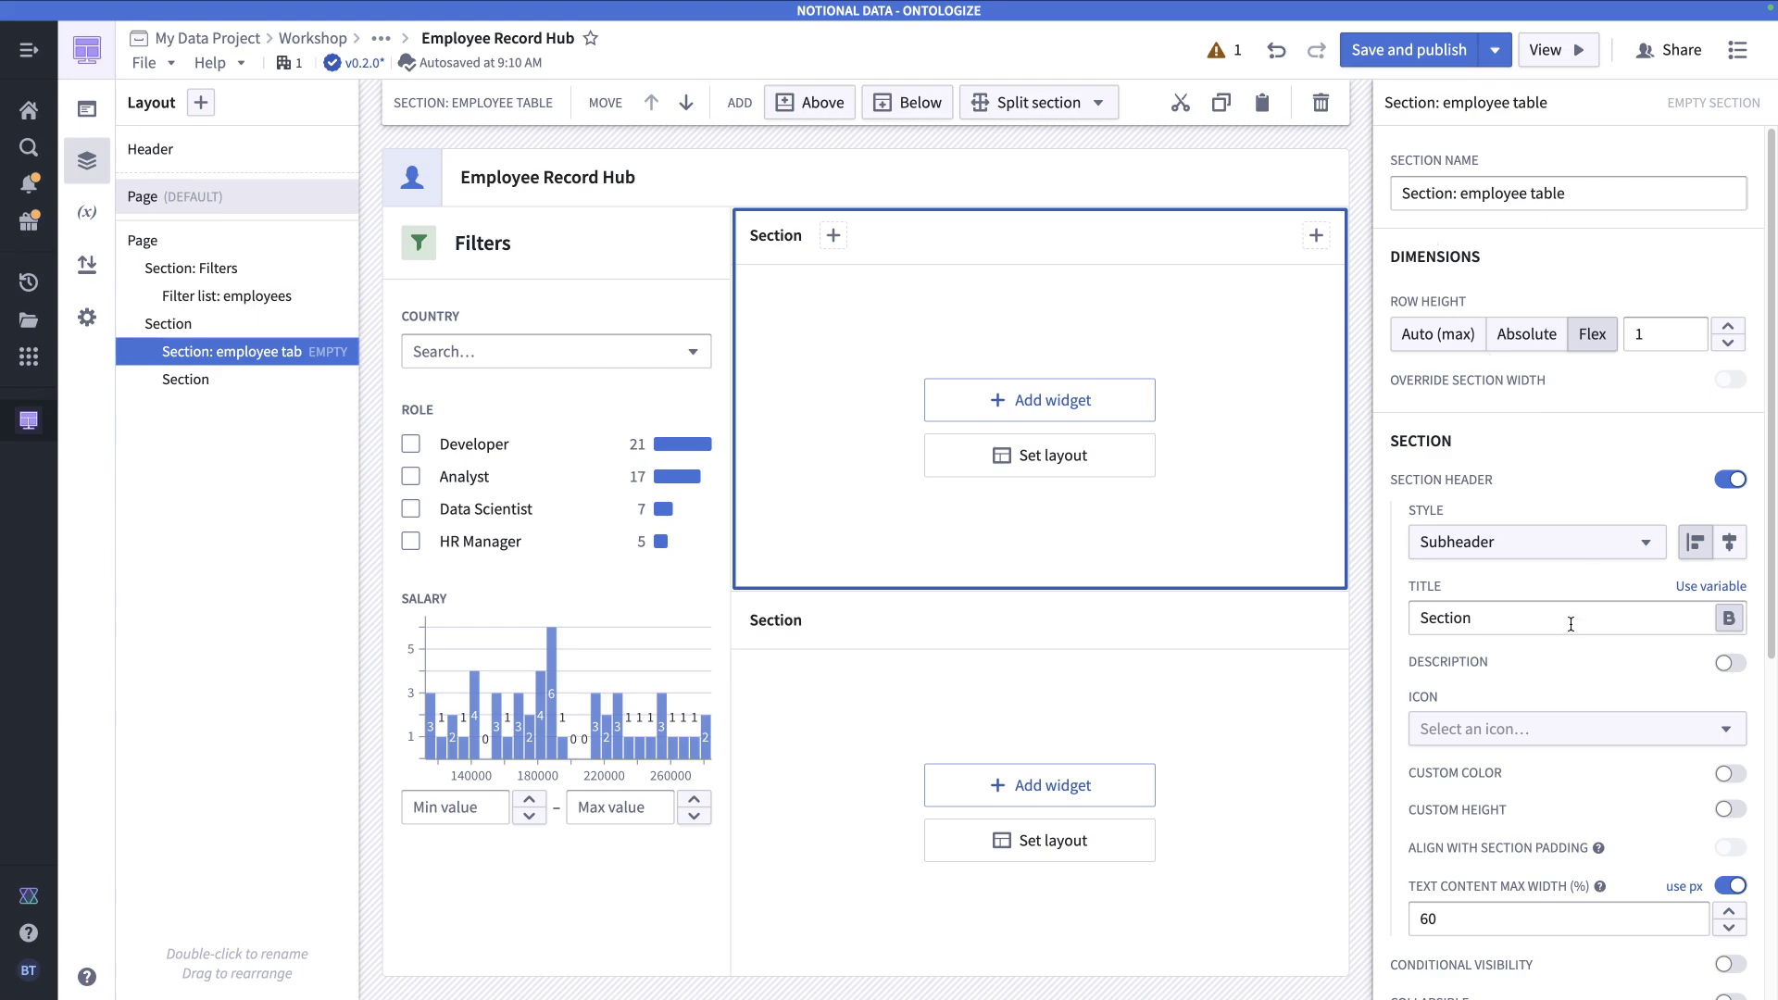
# - Set the employee table section's header style to Header and give it a Team icon in a custom orange color
pyautogui.click(1496, 535)
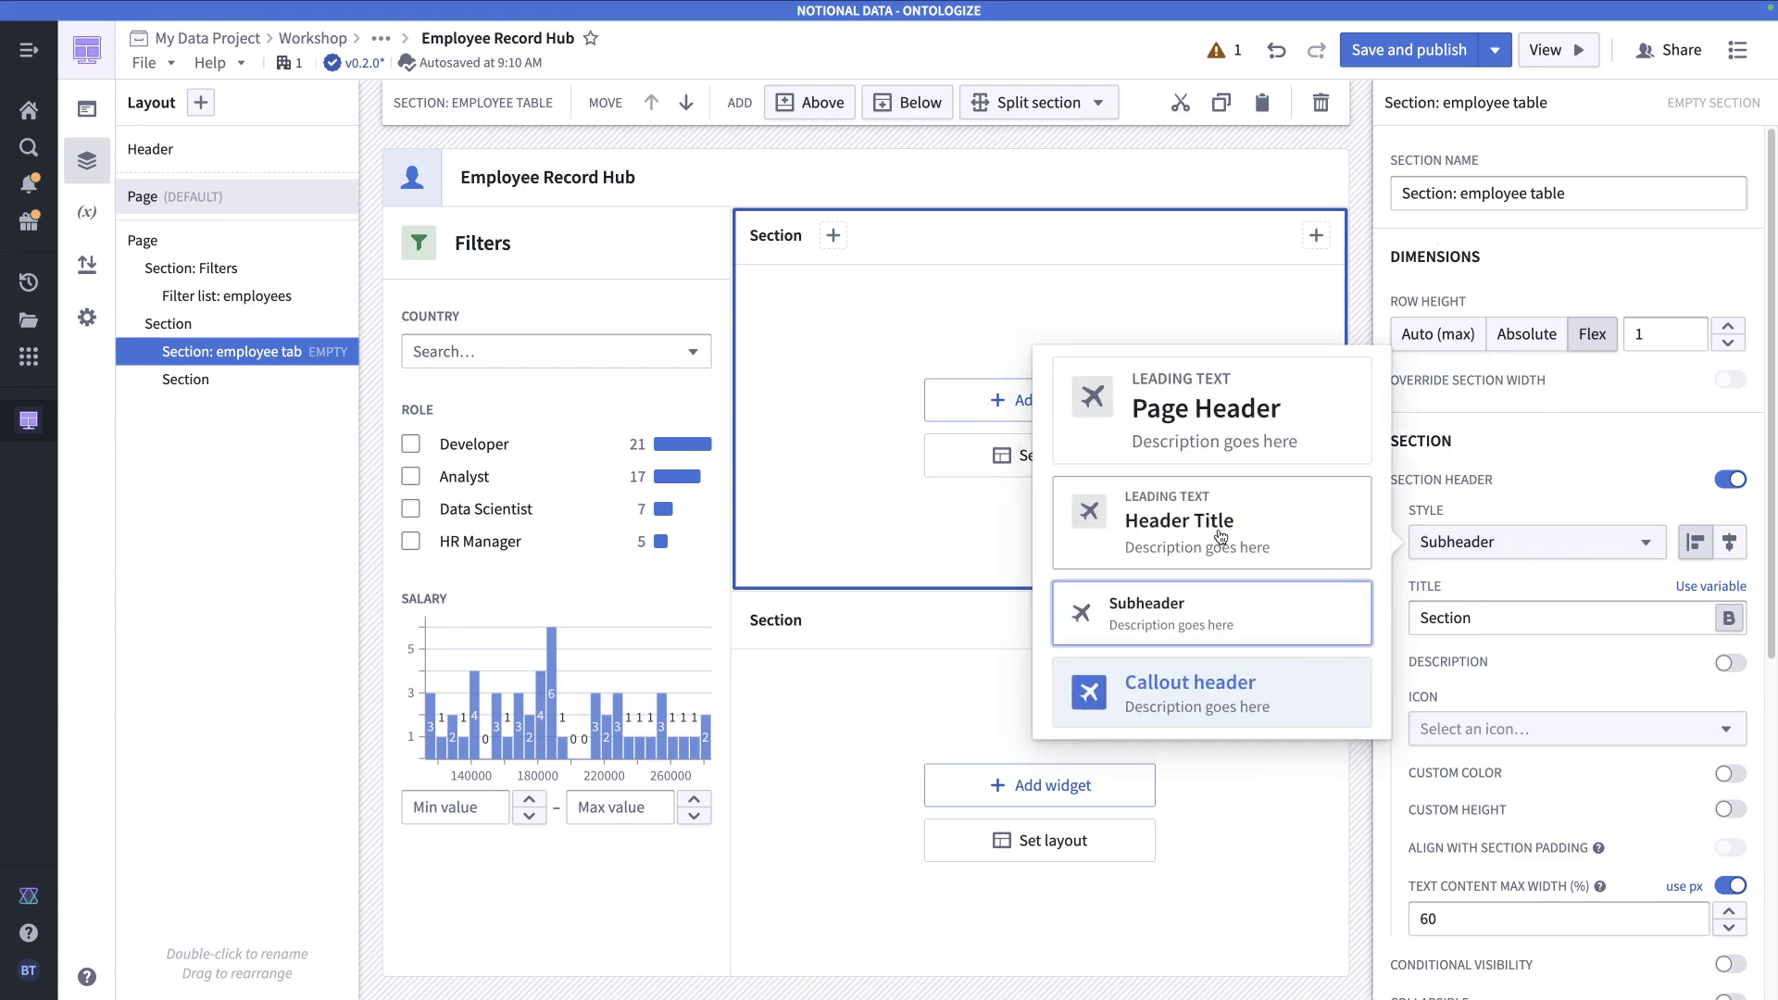
pyautogui.click(1143, 522)
pyautogui.click(1674, 764)
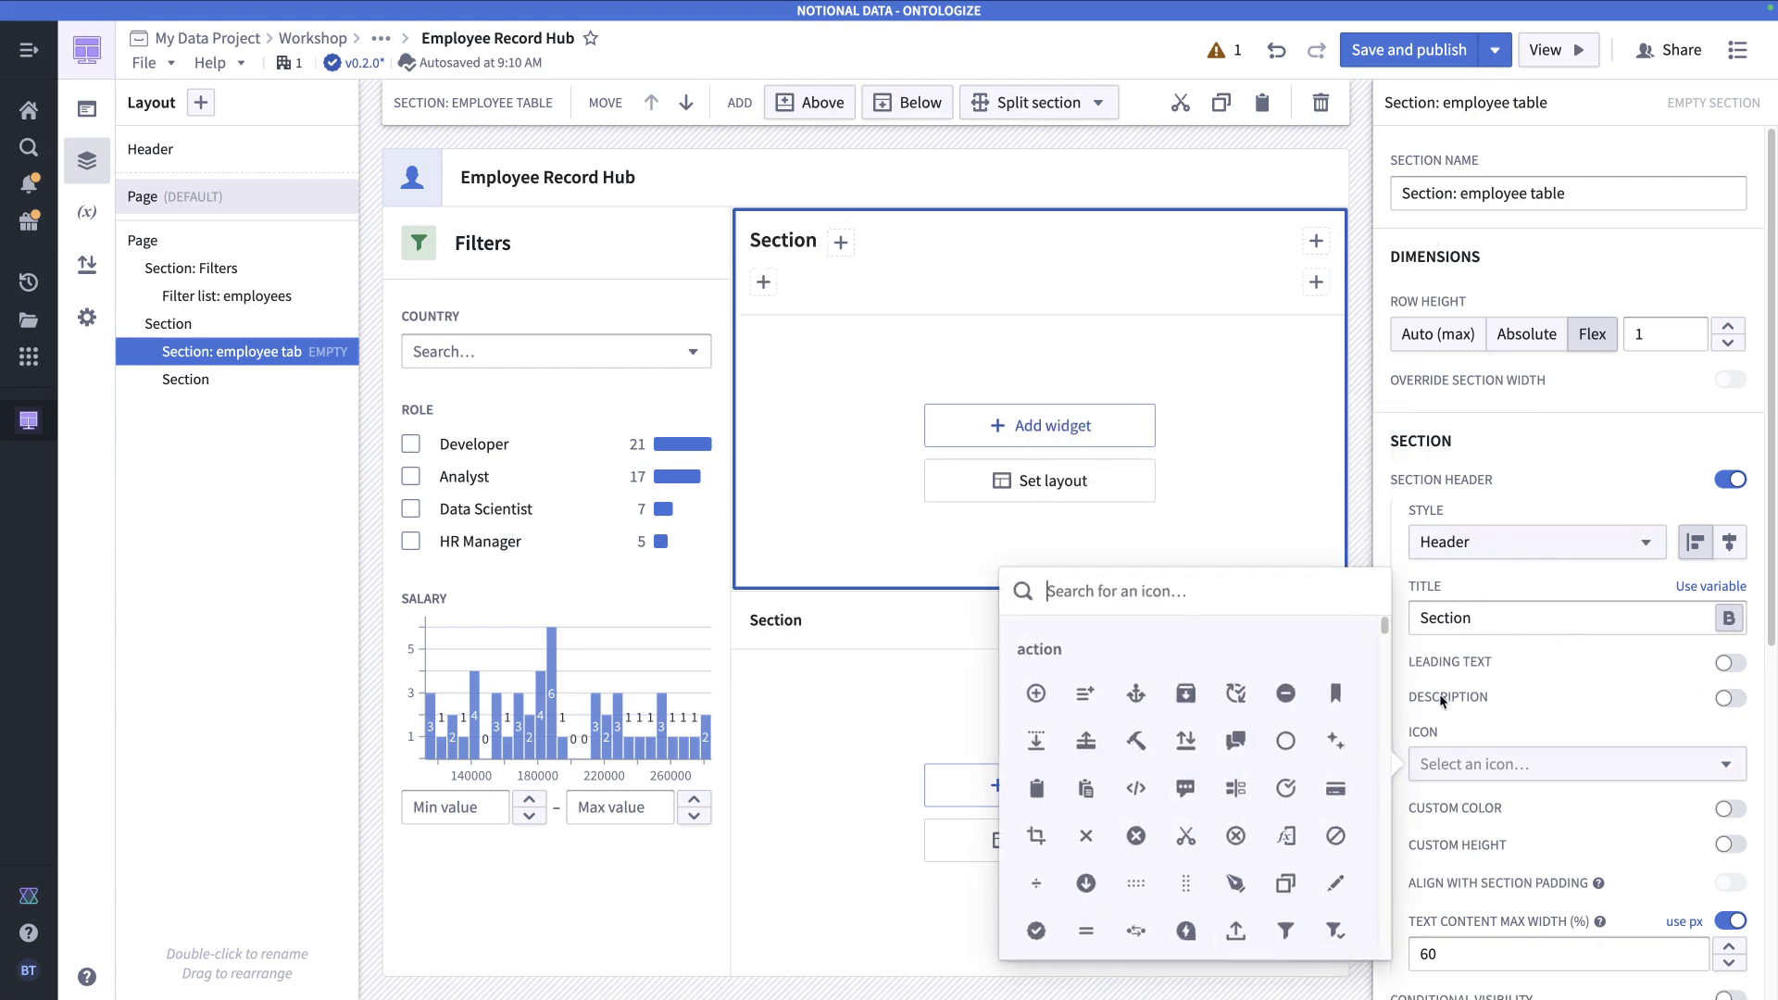
pyautogui.write('person')
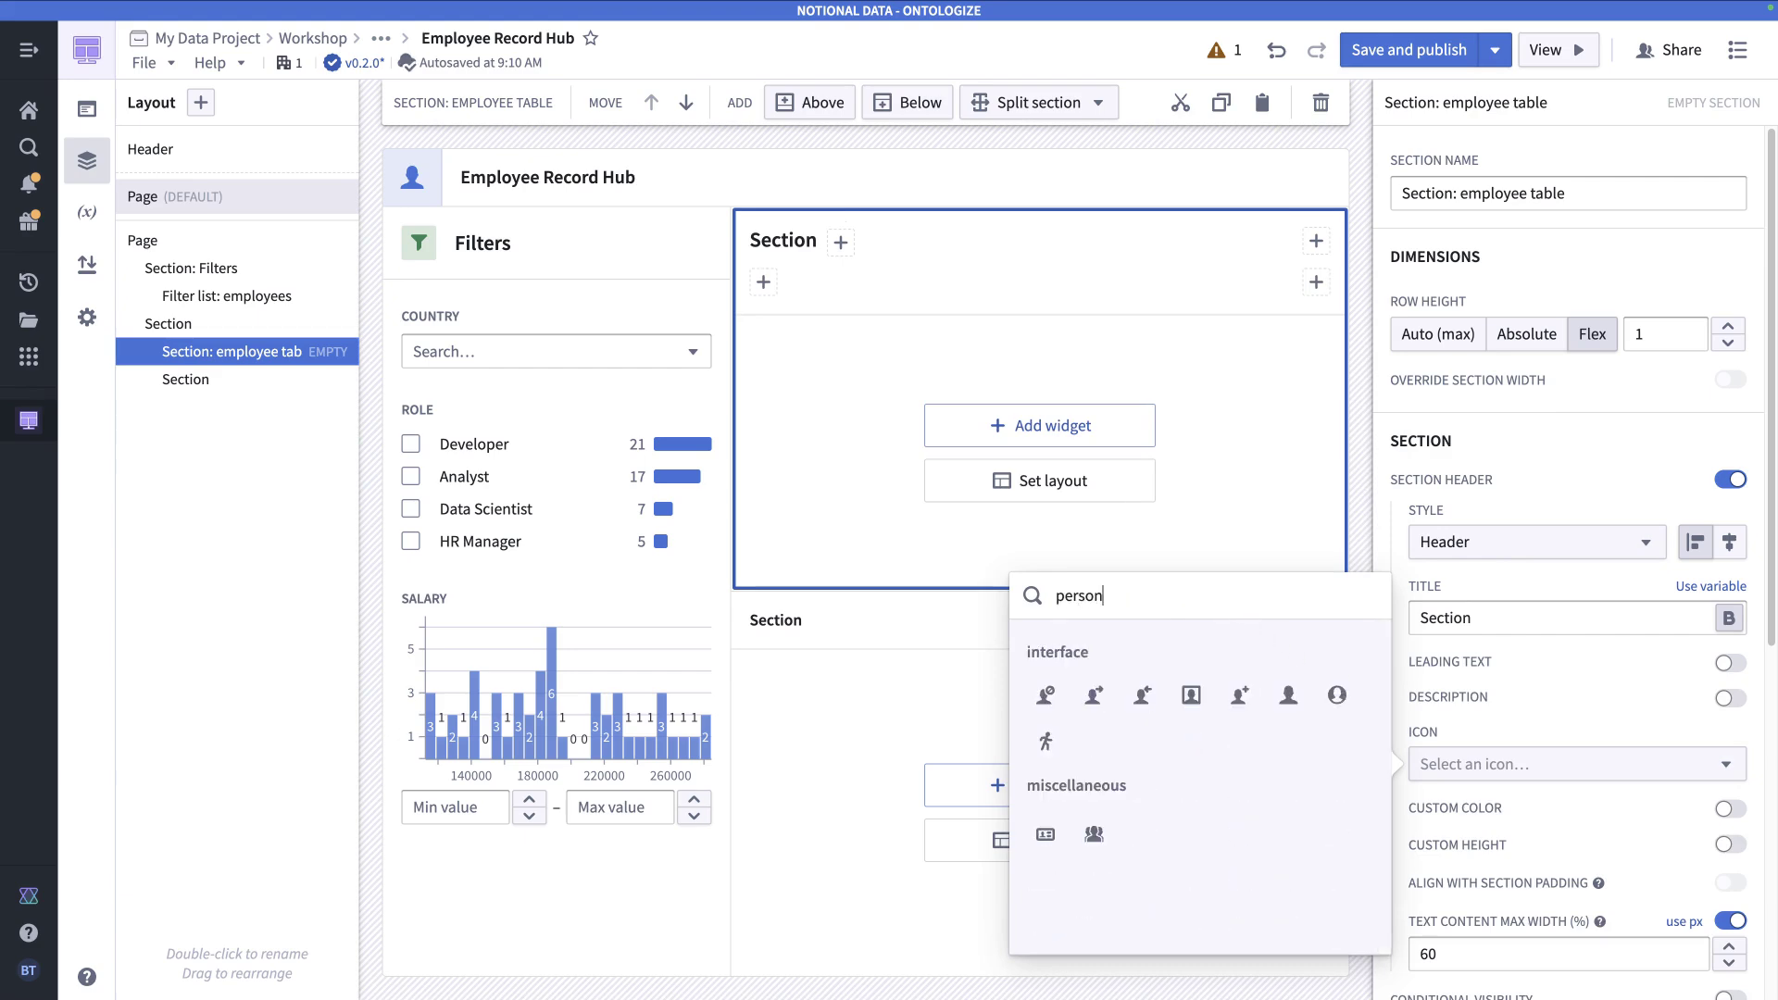
pyautogui.click(1094, 834)
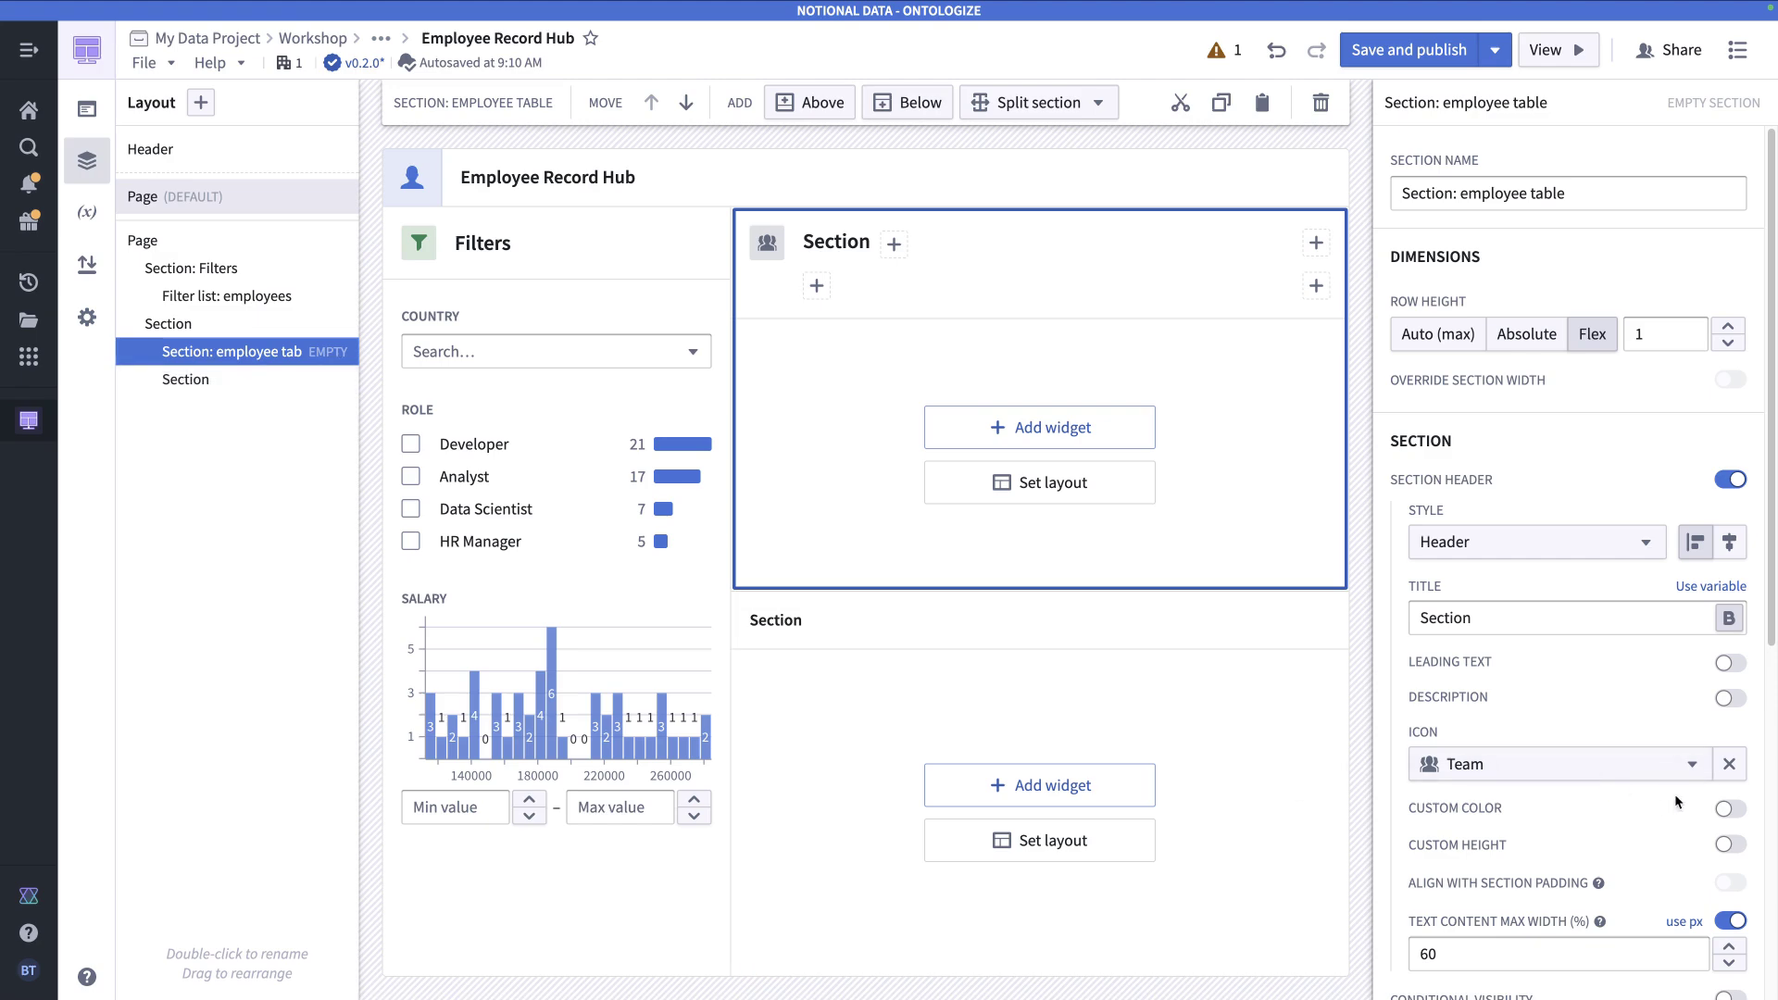
pyautogui.click(1724, 808)
pyautogui.click(1607, 839)
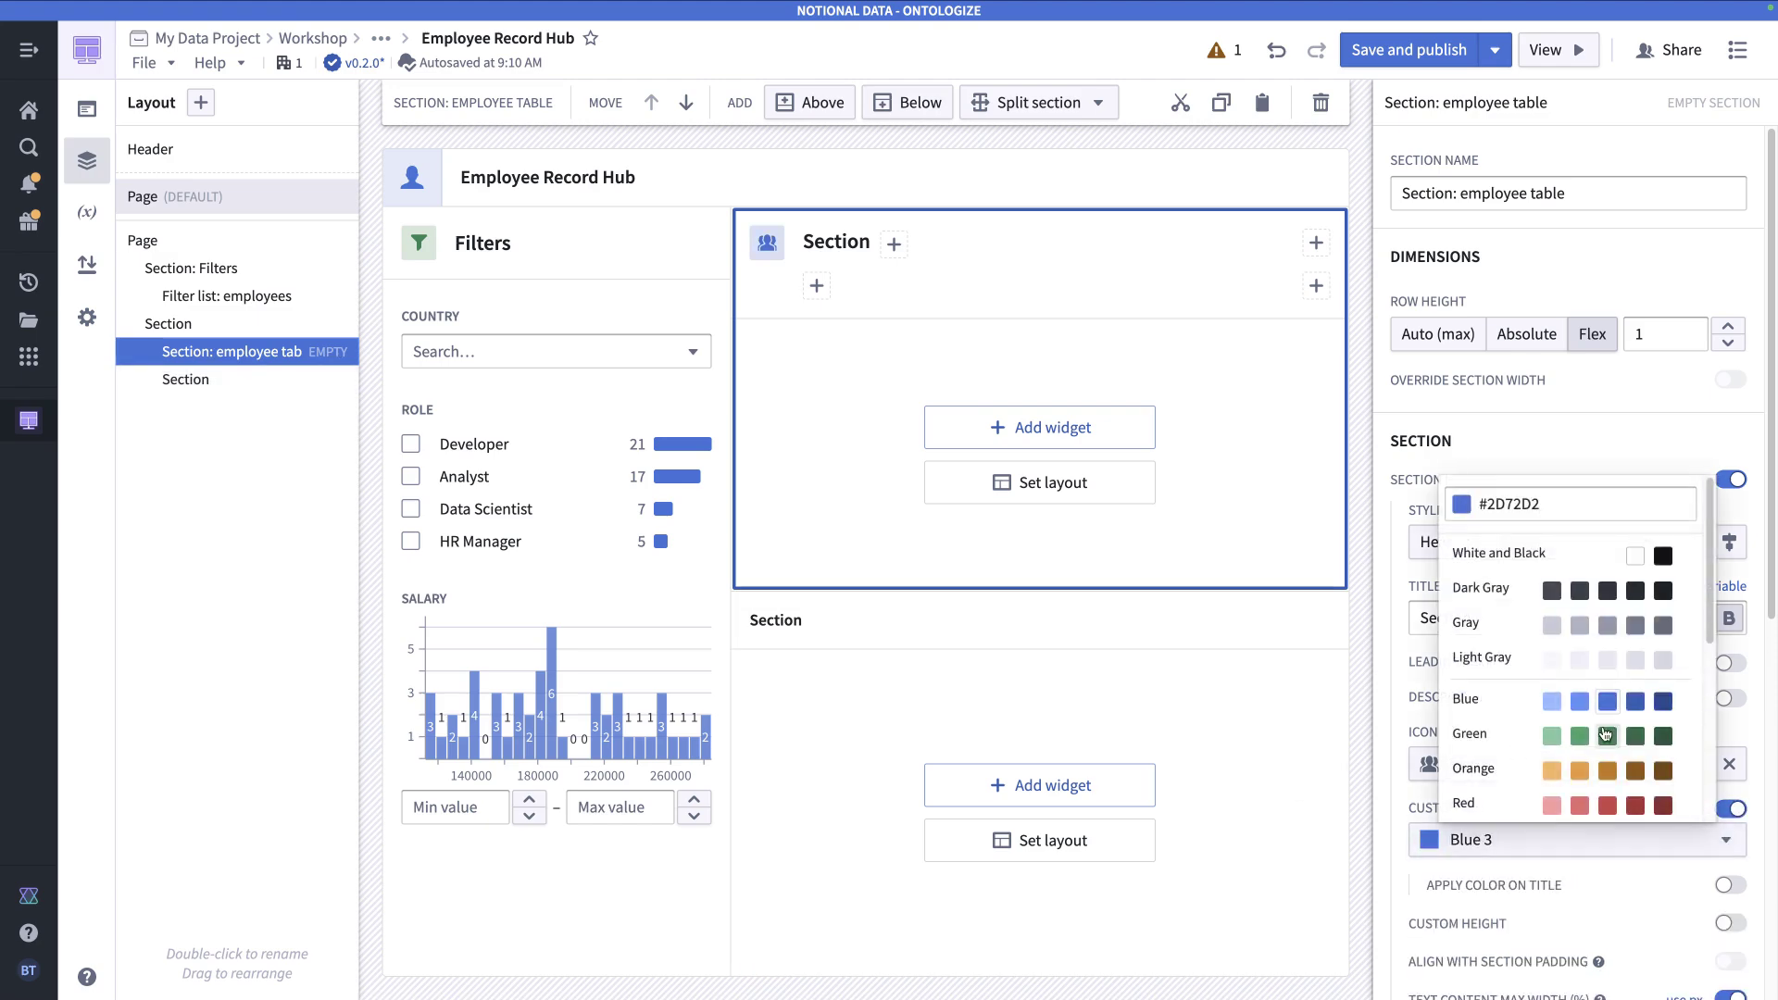
pyautogui.click(1607, 770)
# - Rename the lower row section as "Section: chart" and set its header title to "Chart"
pyautogui.click(1135, 639)
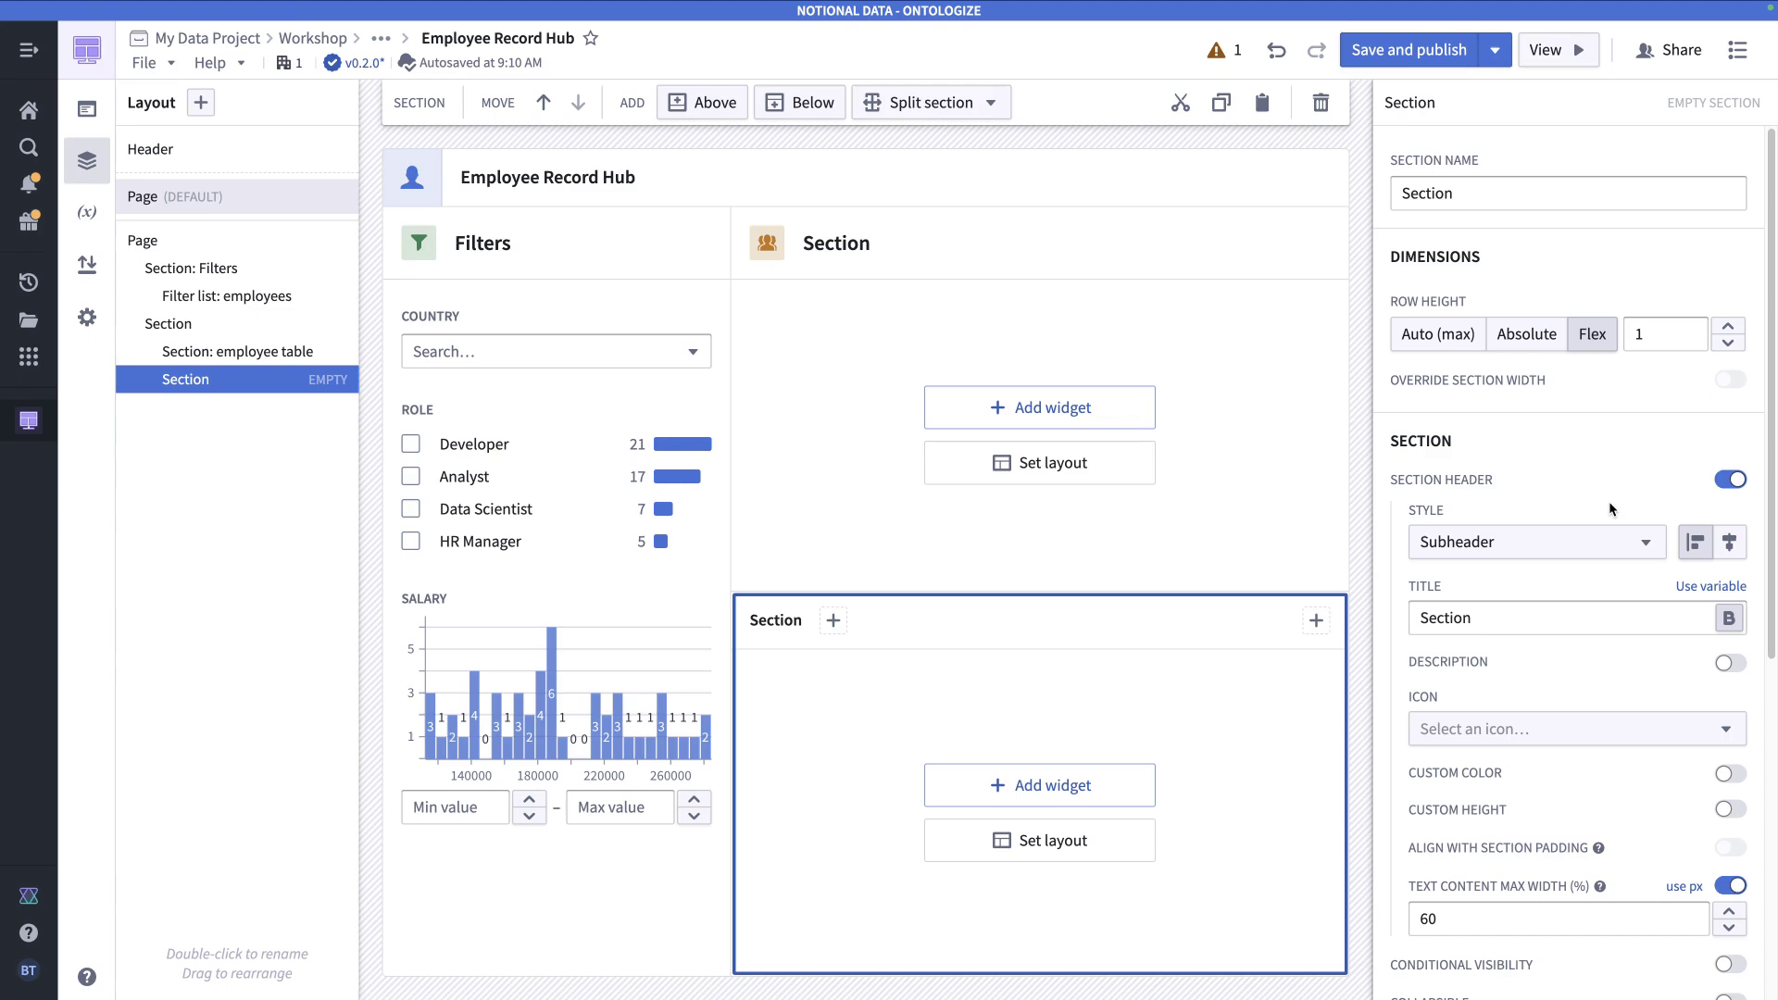
pyautogui.click(1490, 191)
pyautogui.write(': chart')
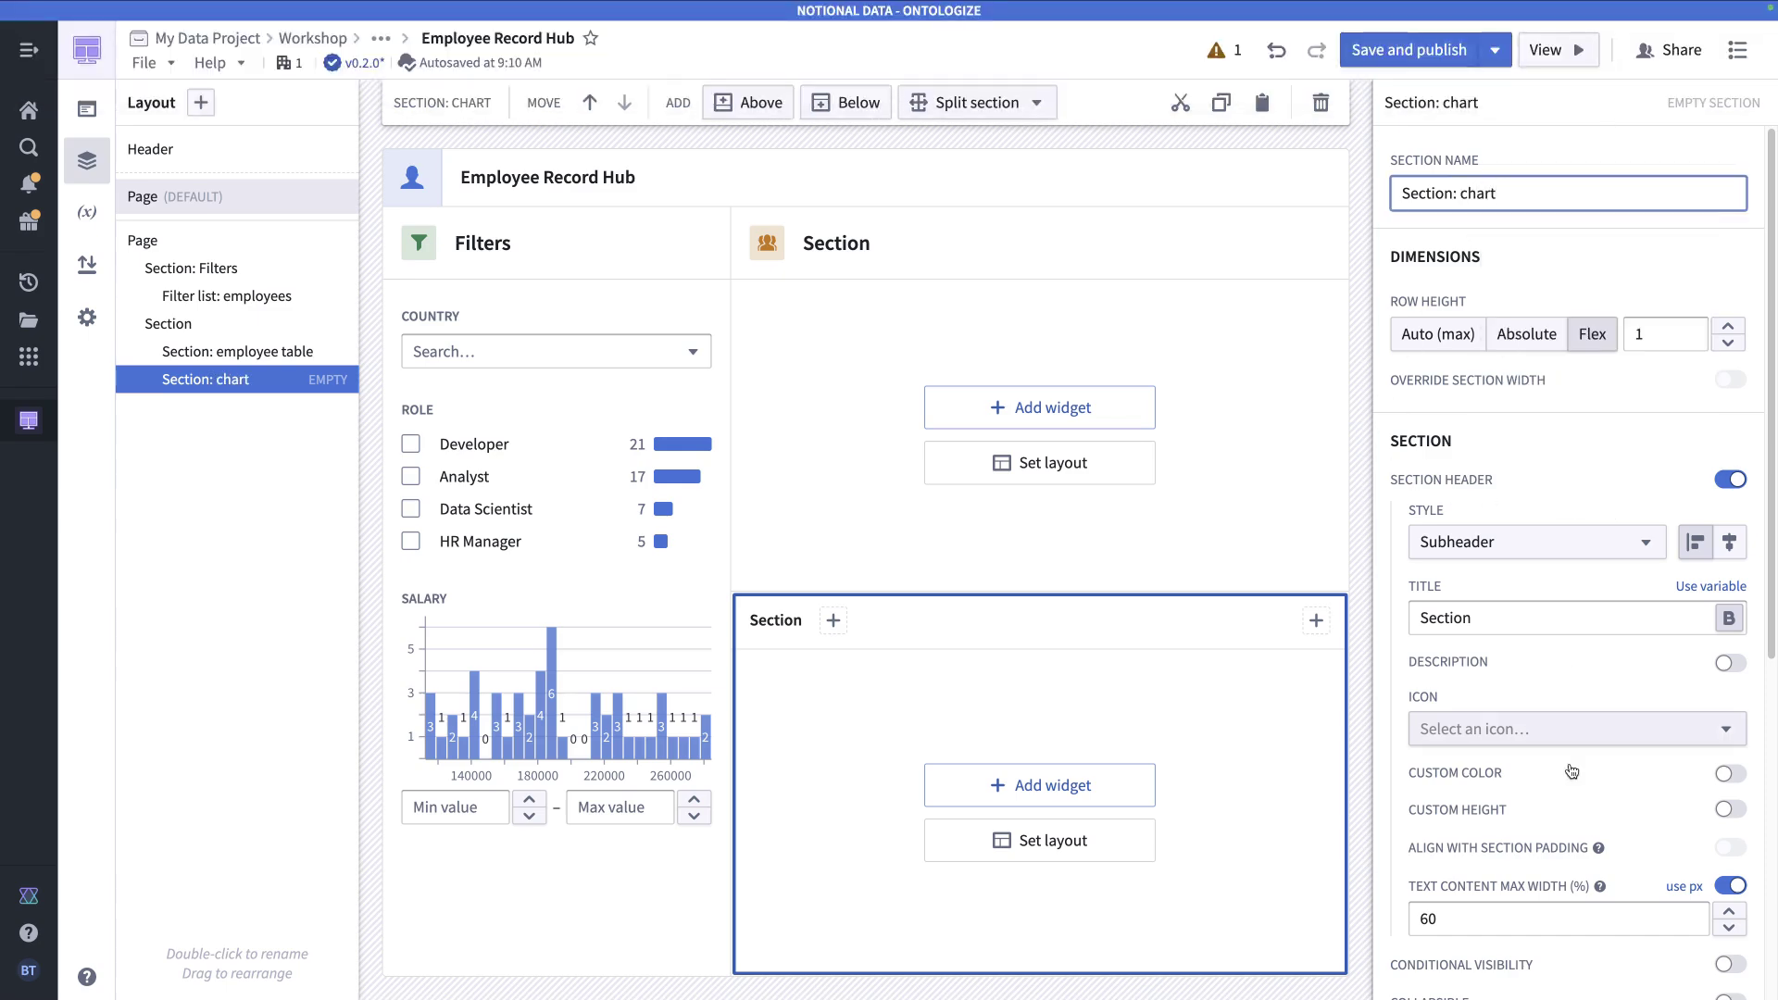
pyautogui.doubleClick(1480, 617)
pyautogui.write('Chart')
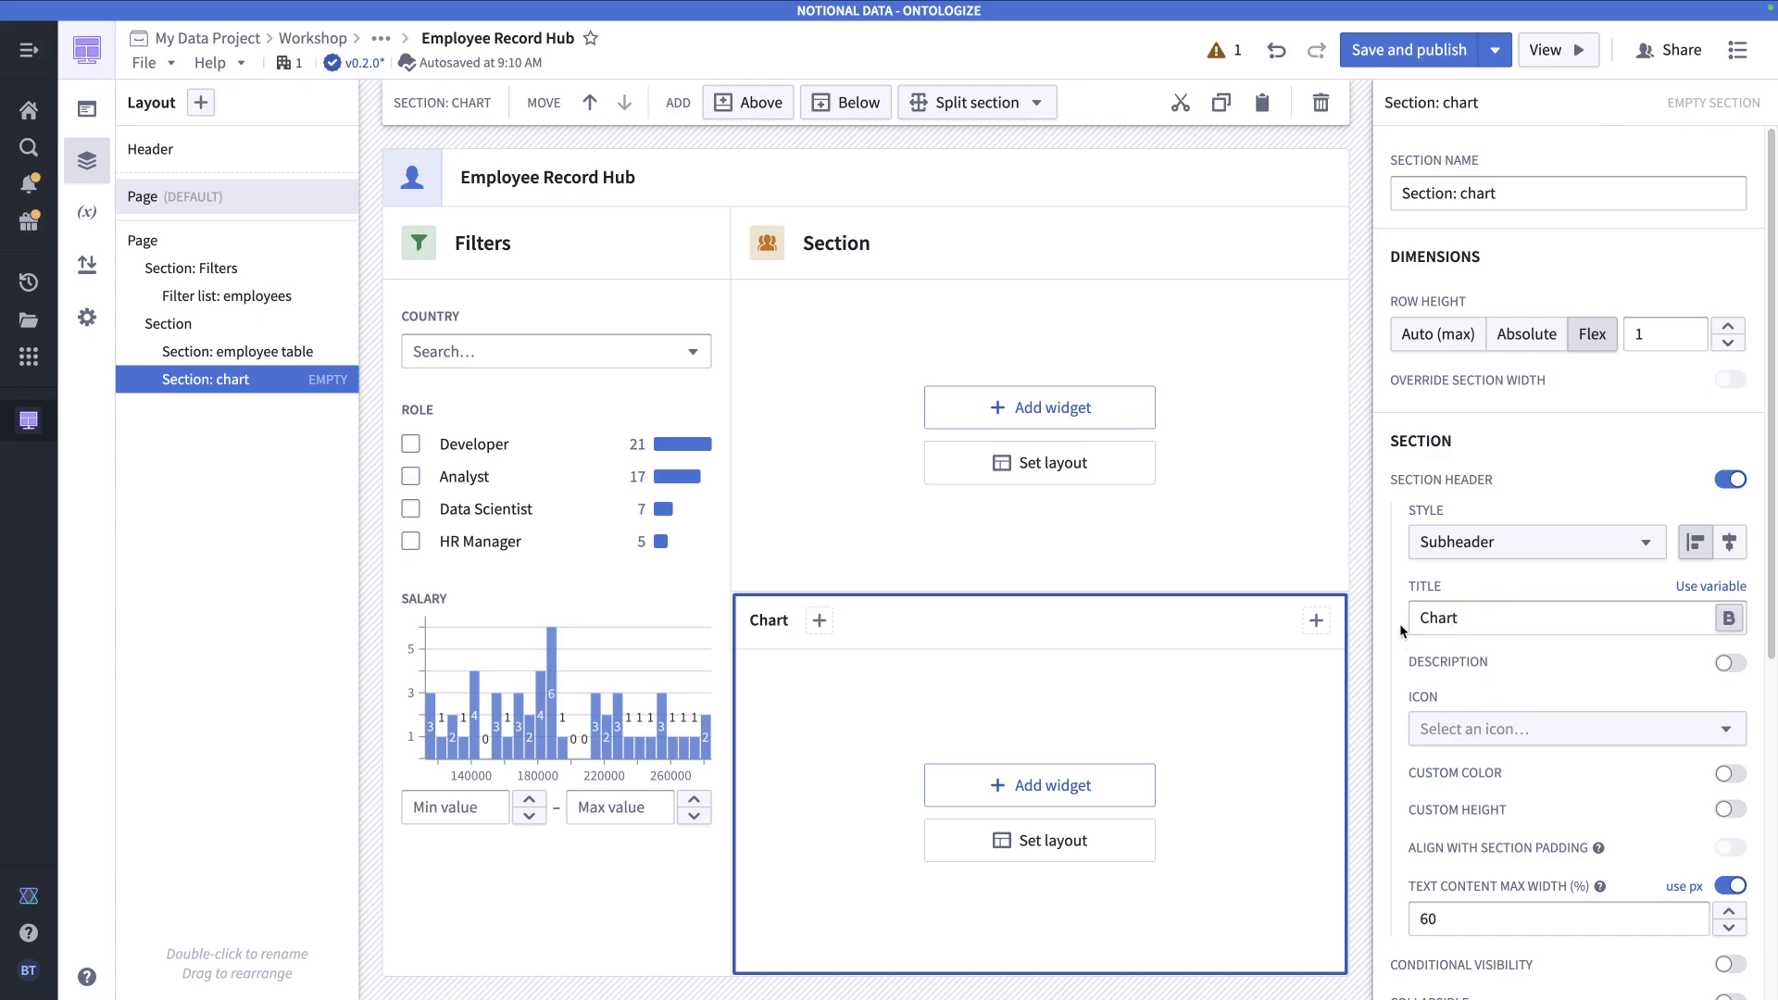
# - Give the chart section's header a Chart icon in custom color Red 3 and set its style to Header
pyautogui.click(1500, 729)
pyautogui.write('chart')
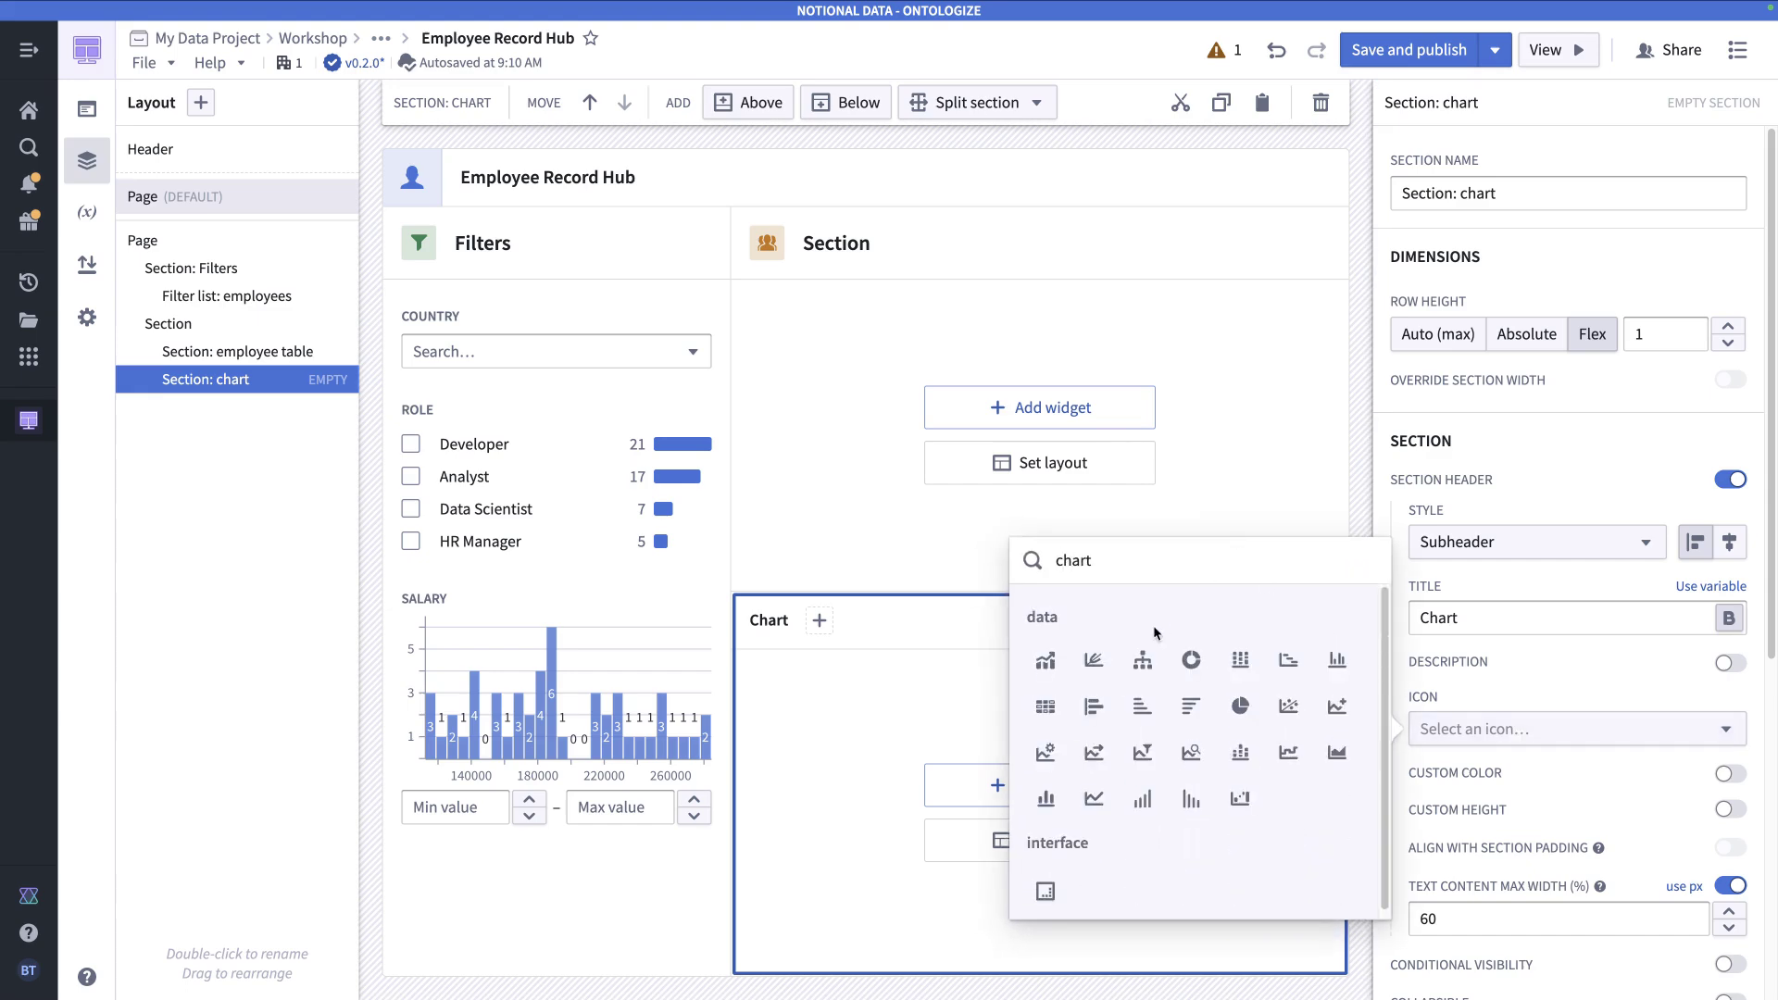
pyautogui.click(1045, 661)
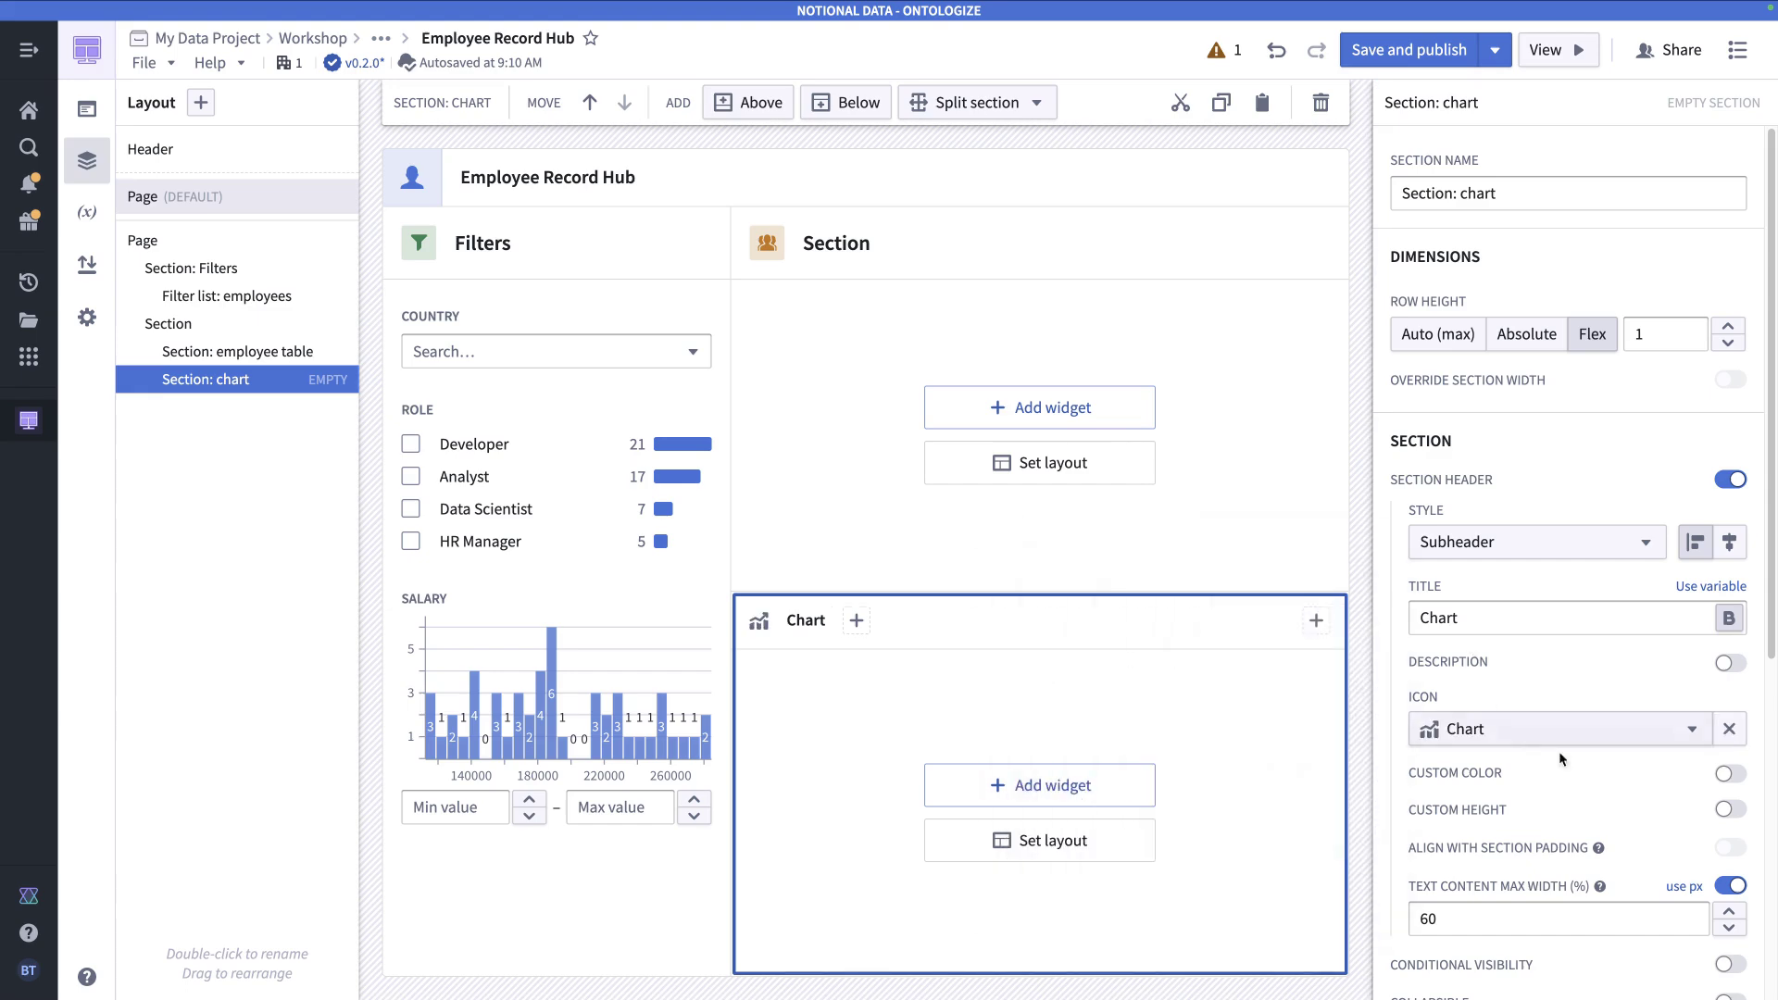
pyautogui.click(1728, 773)
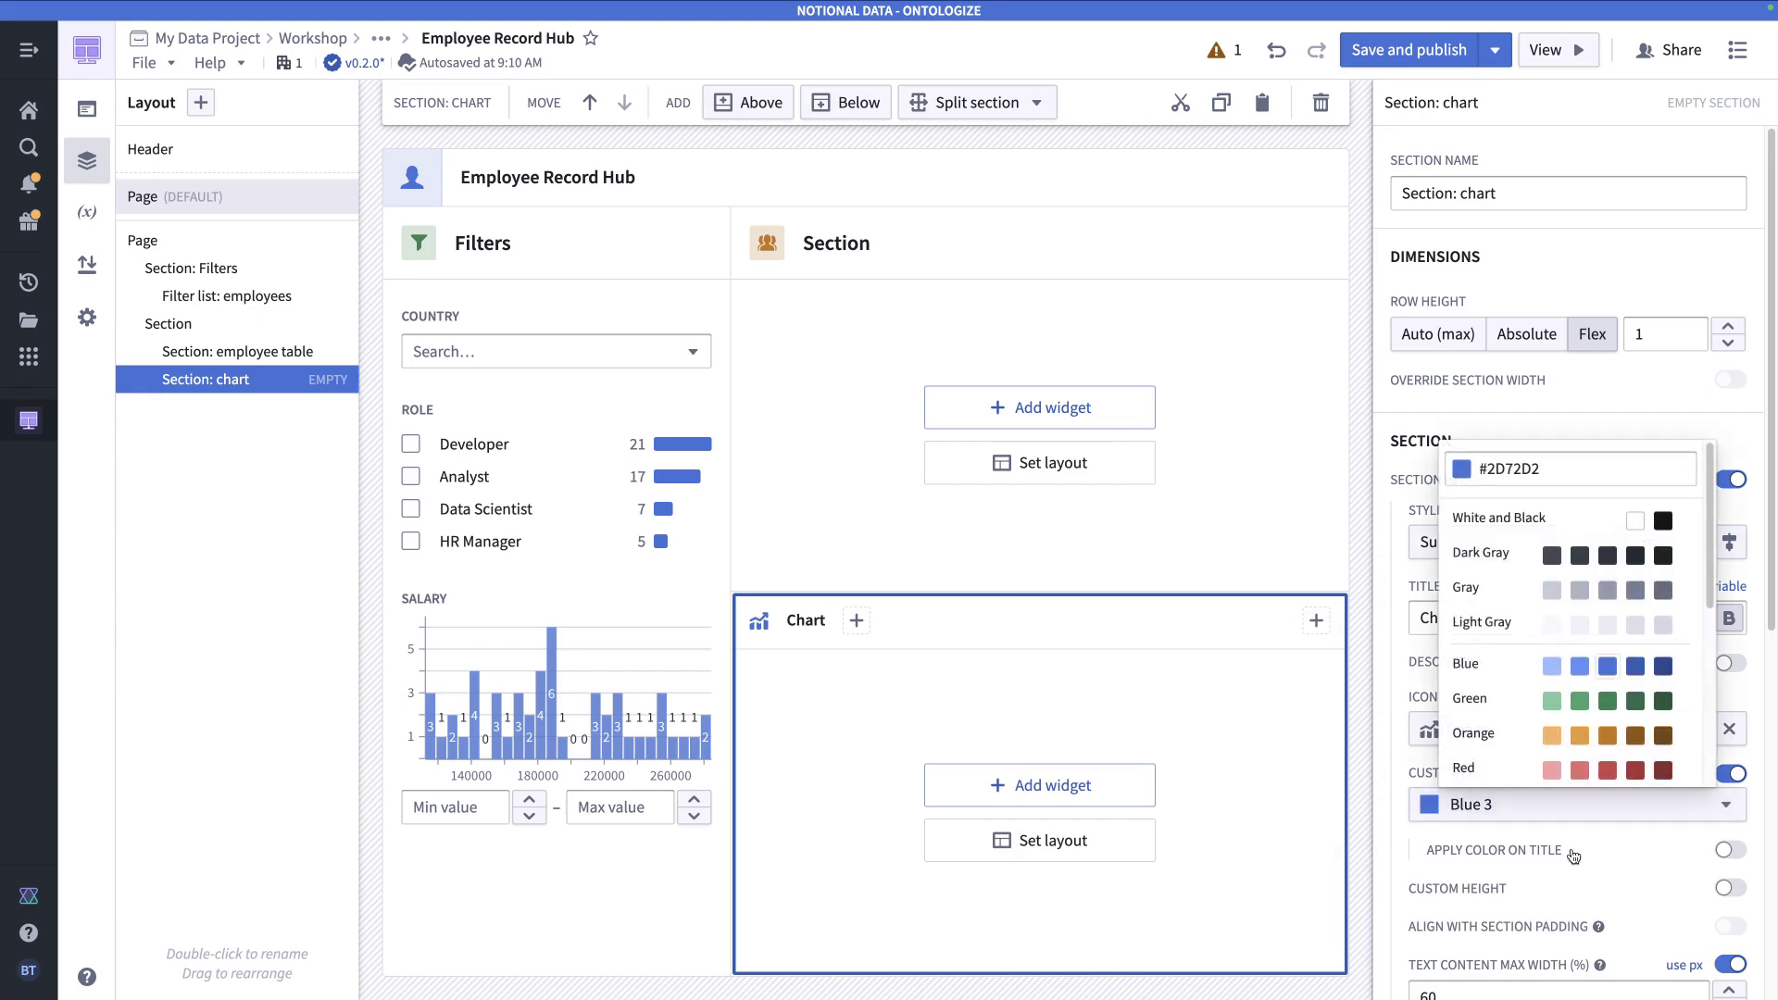
pyautogui.click(1607, 771)
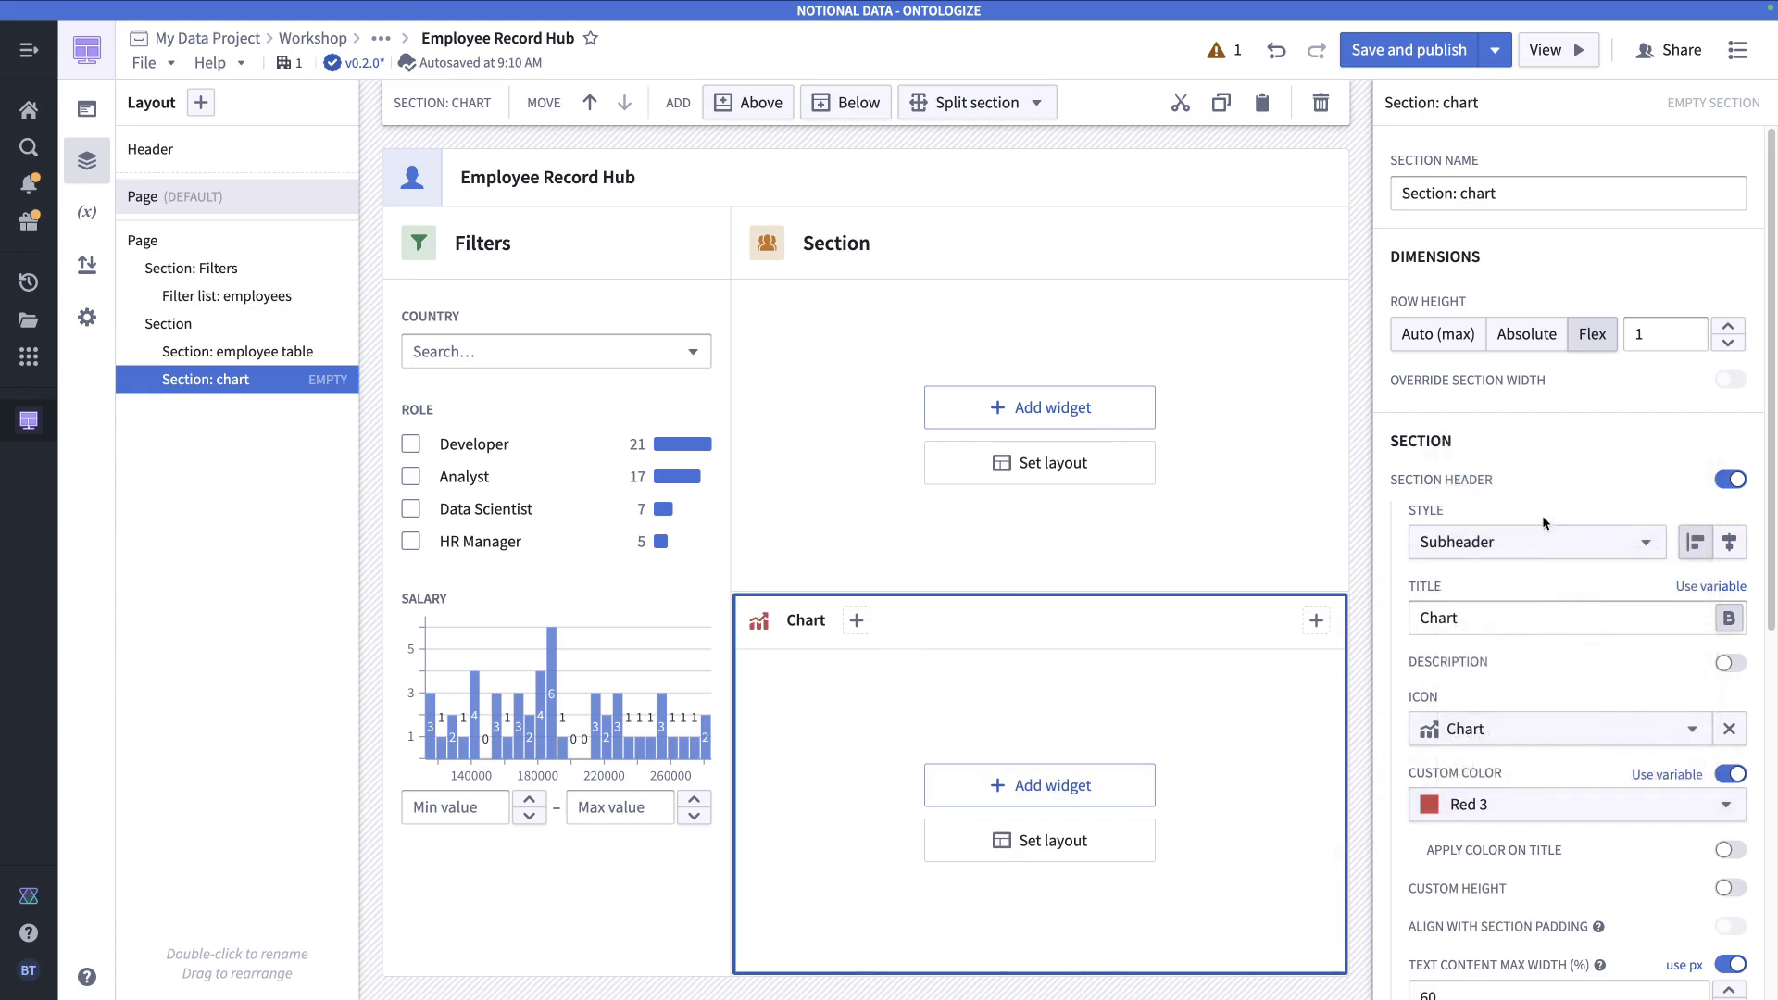
pyautogui.click(1542, 539)
pyautogui.click(1246, 514)
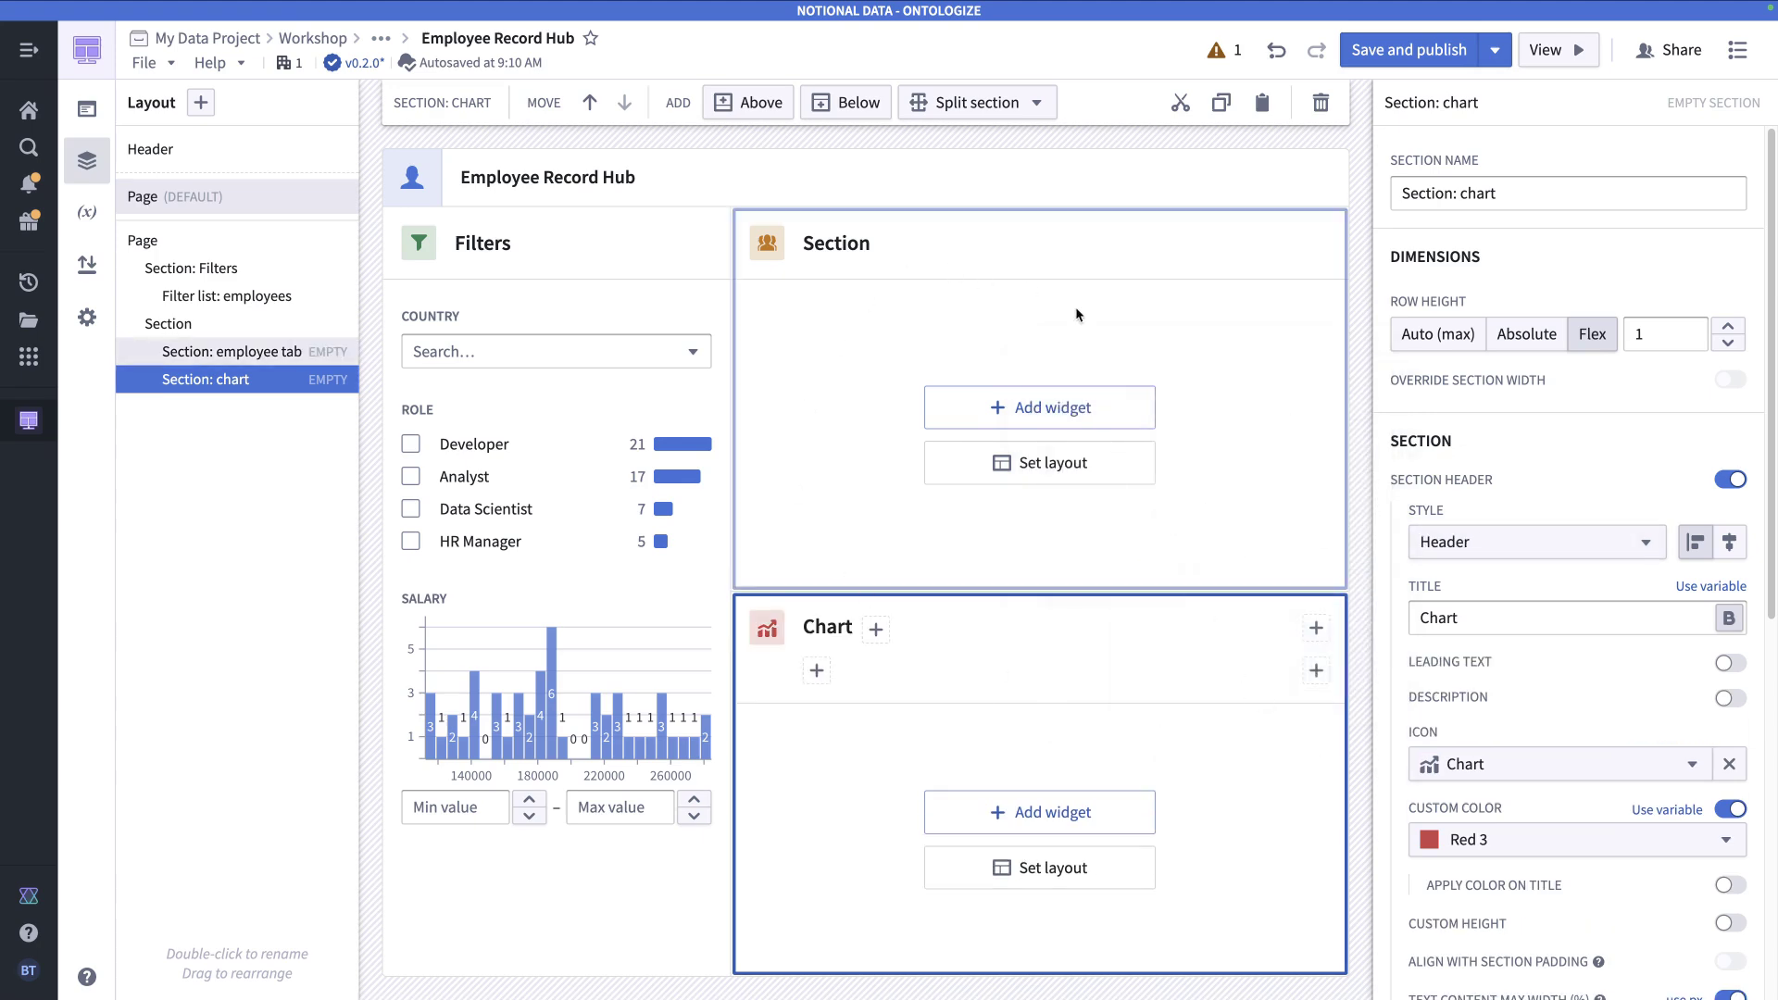
# - Select the employee table section, and save and publish the module
pyautogui.click(1141, 239)
pyautogui.click(1211, 598)
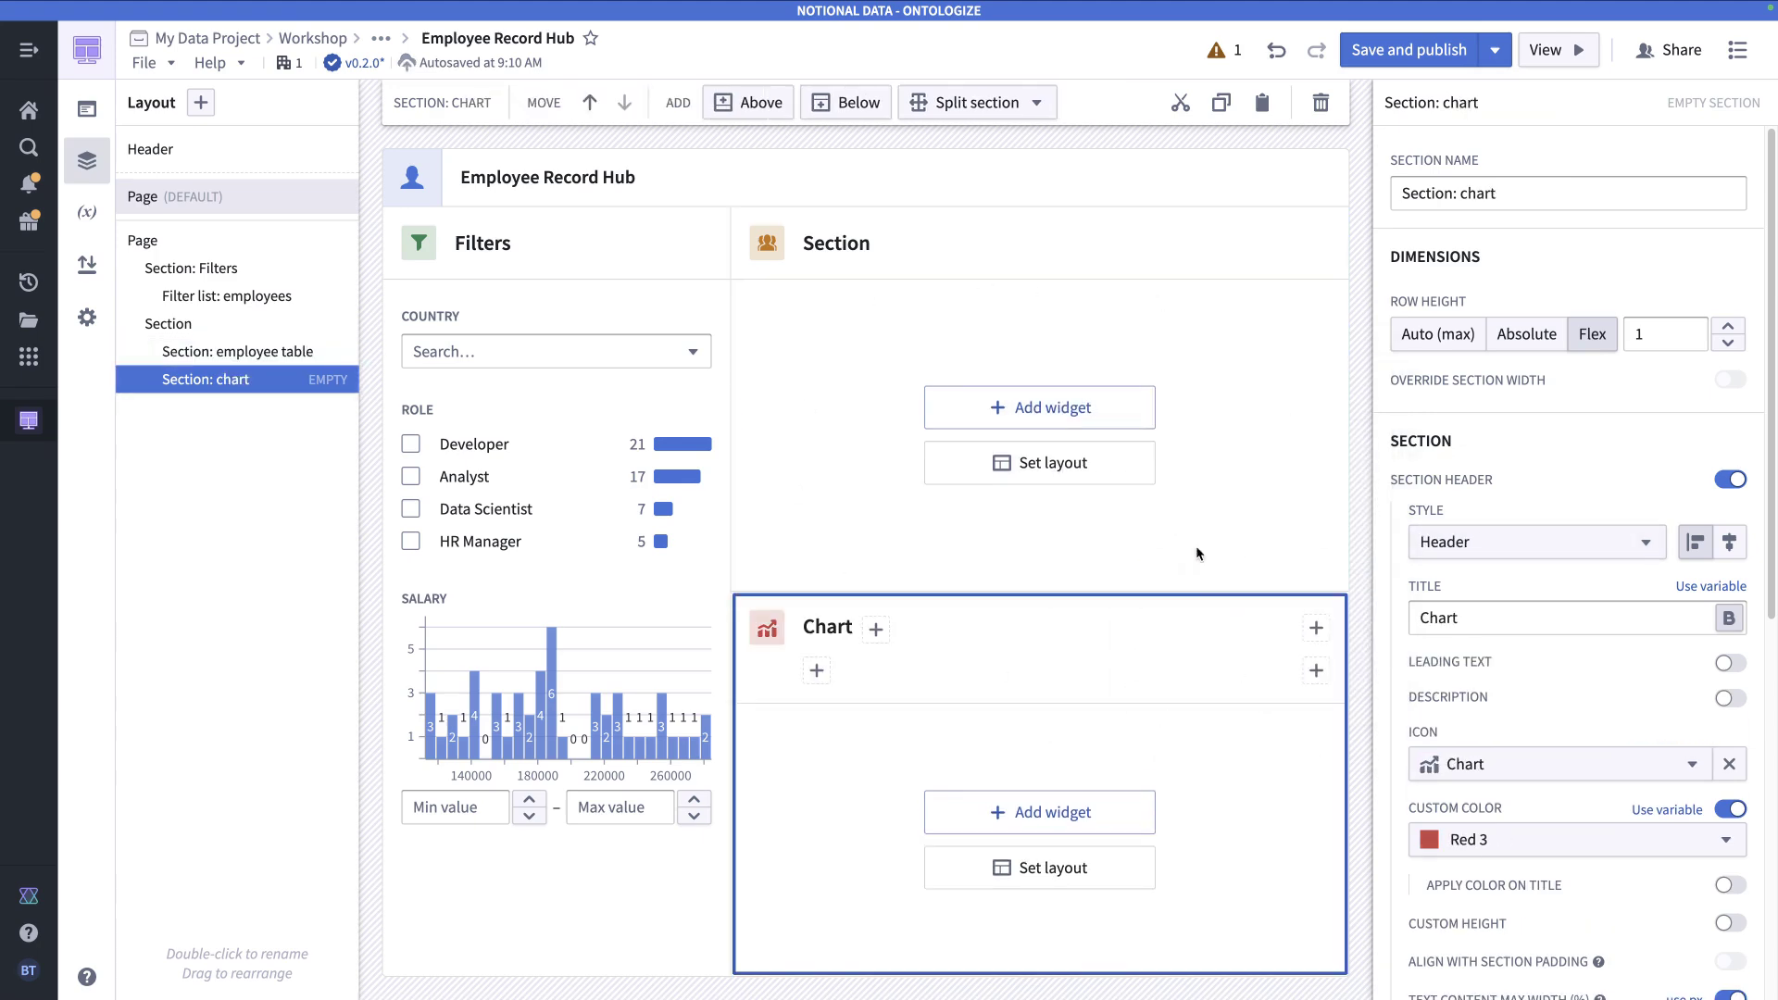
pyautogui.click(1170, 224)
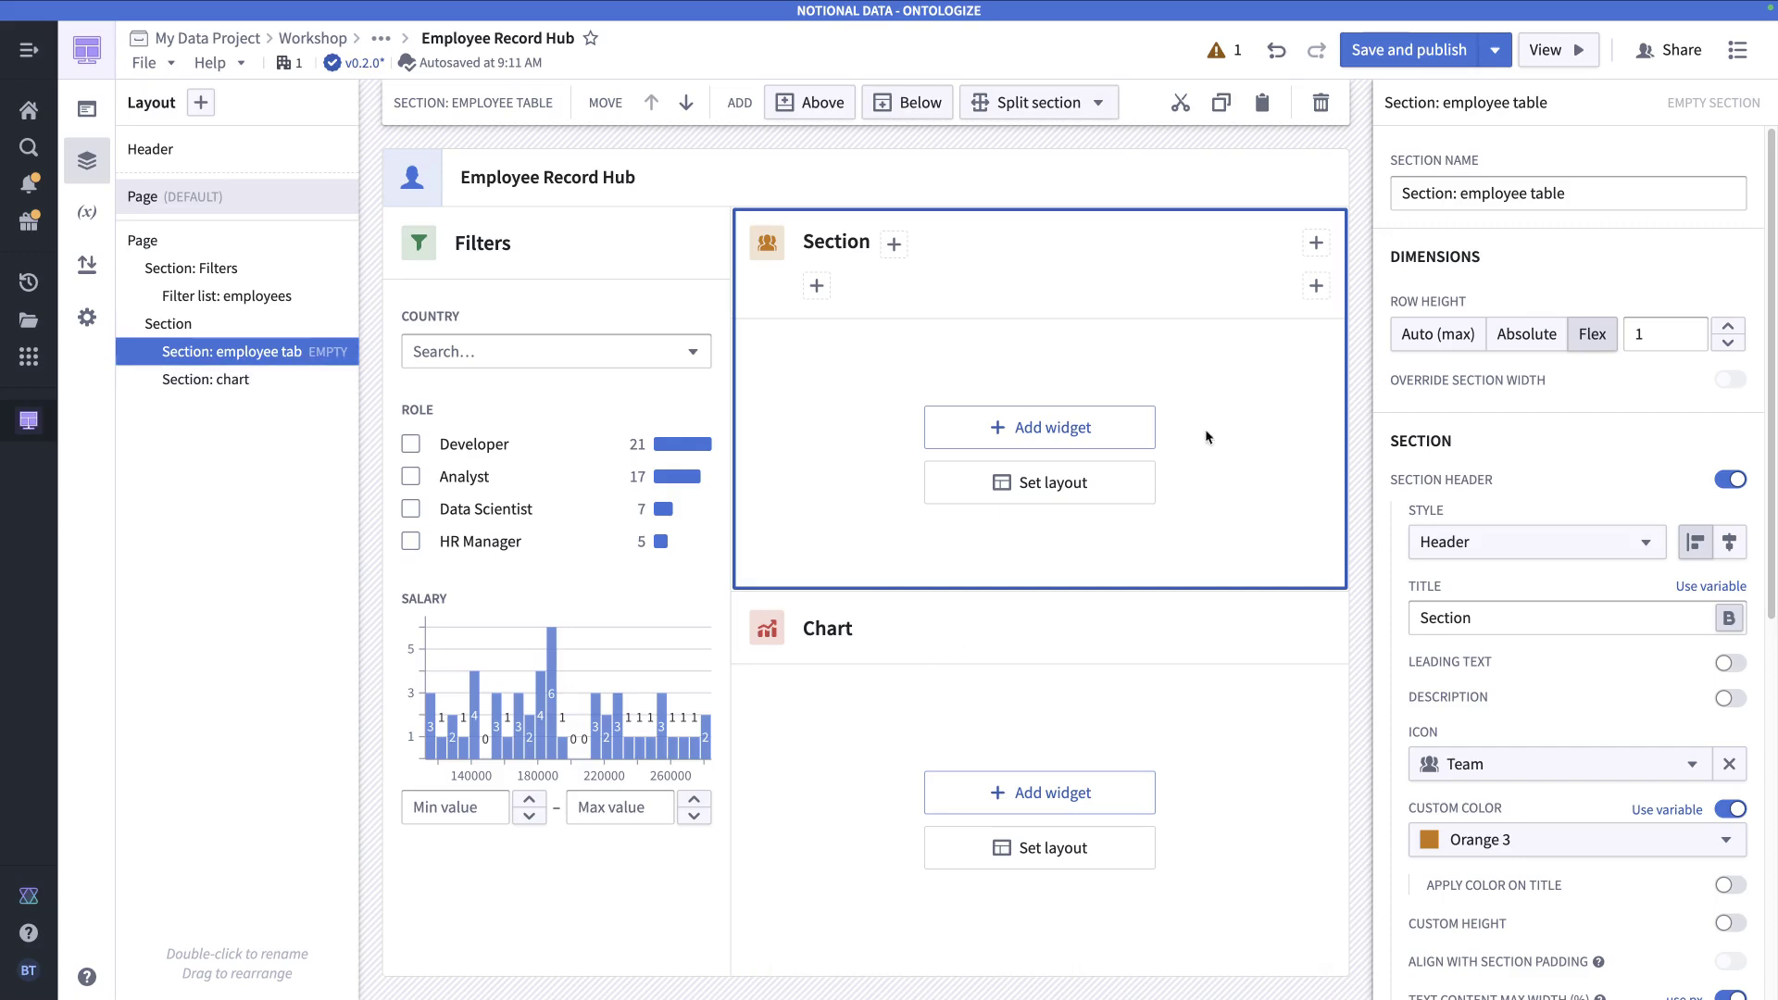
pyautogui.click(1408, 49)
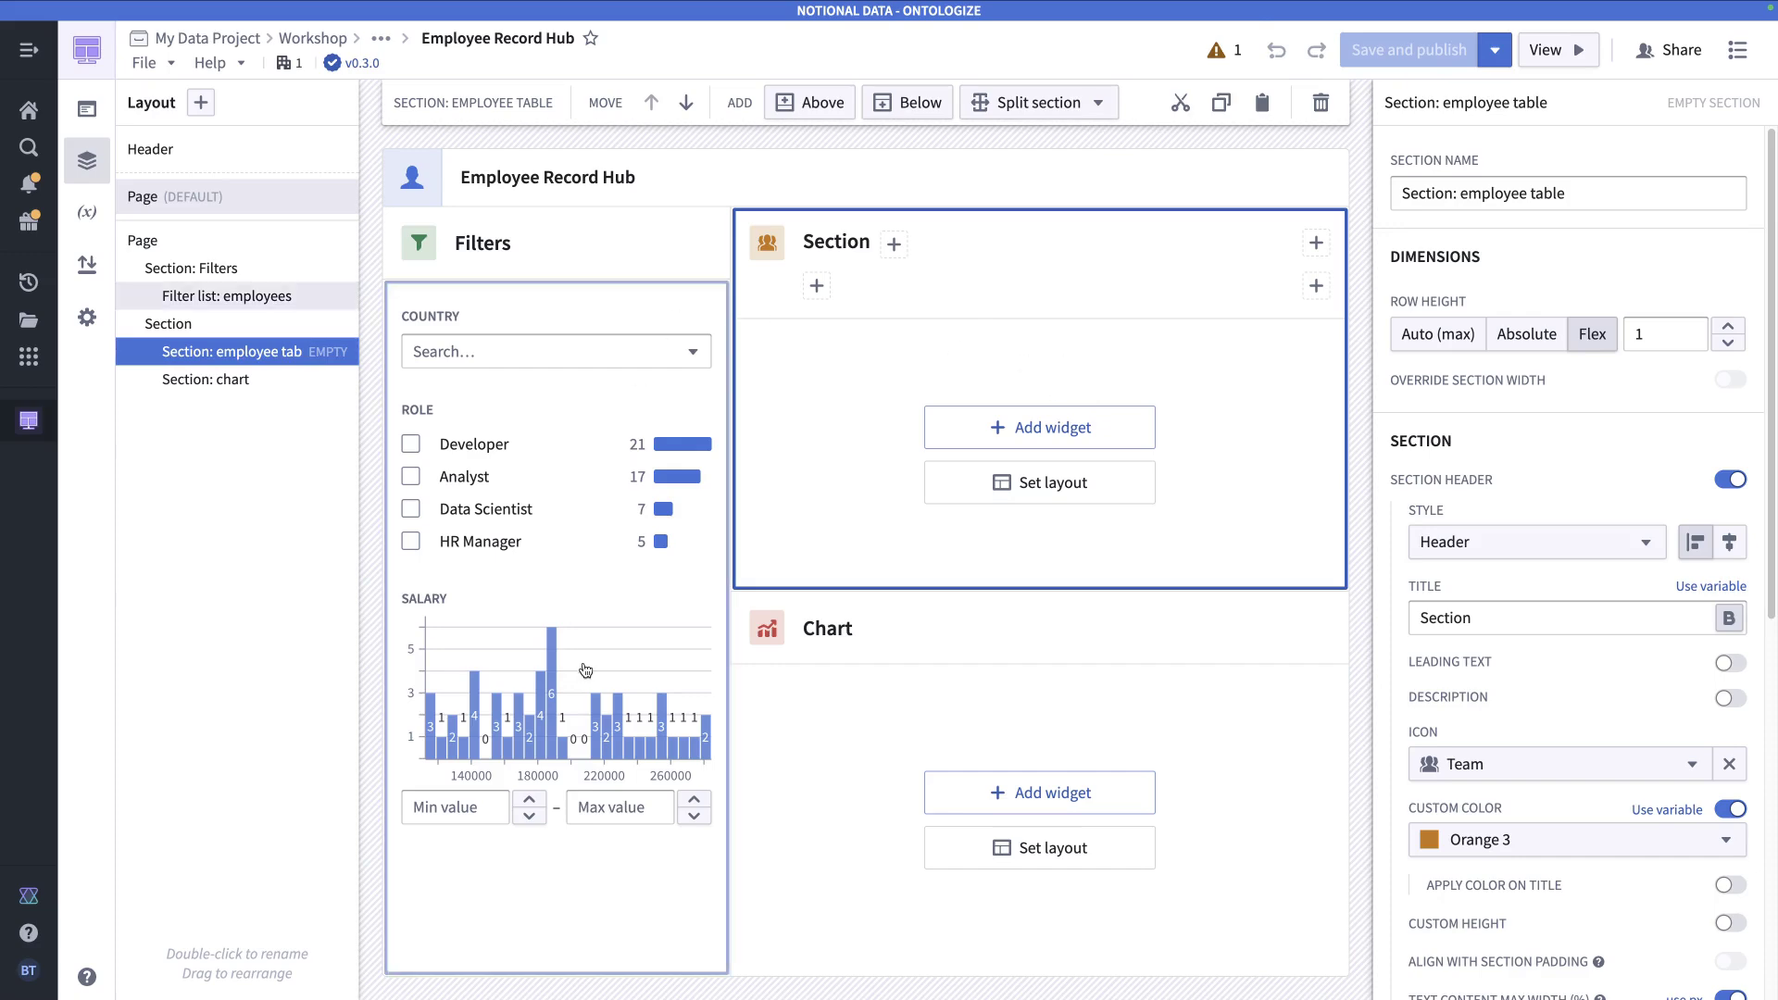
# - Add an Object table widget to the employee table section with Filtered employees as its object set
pyautogui.click(1074, 439)
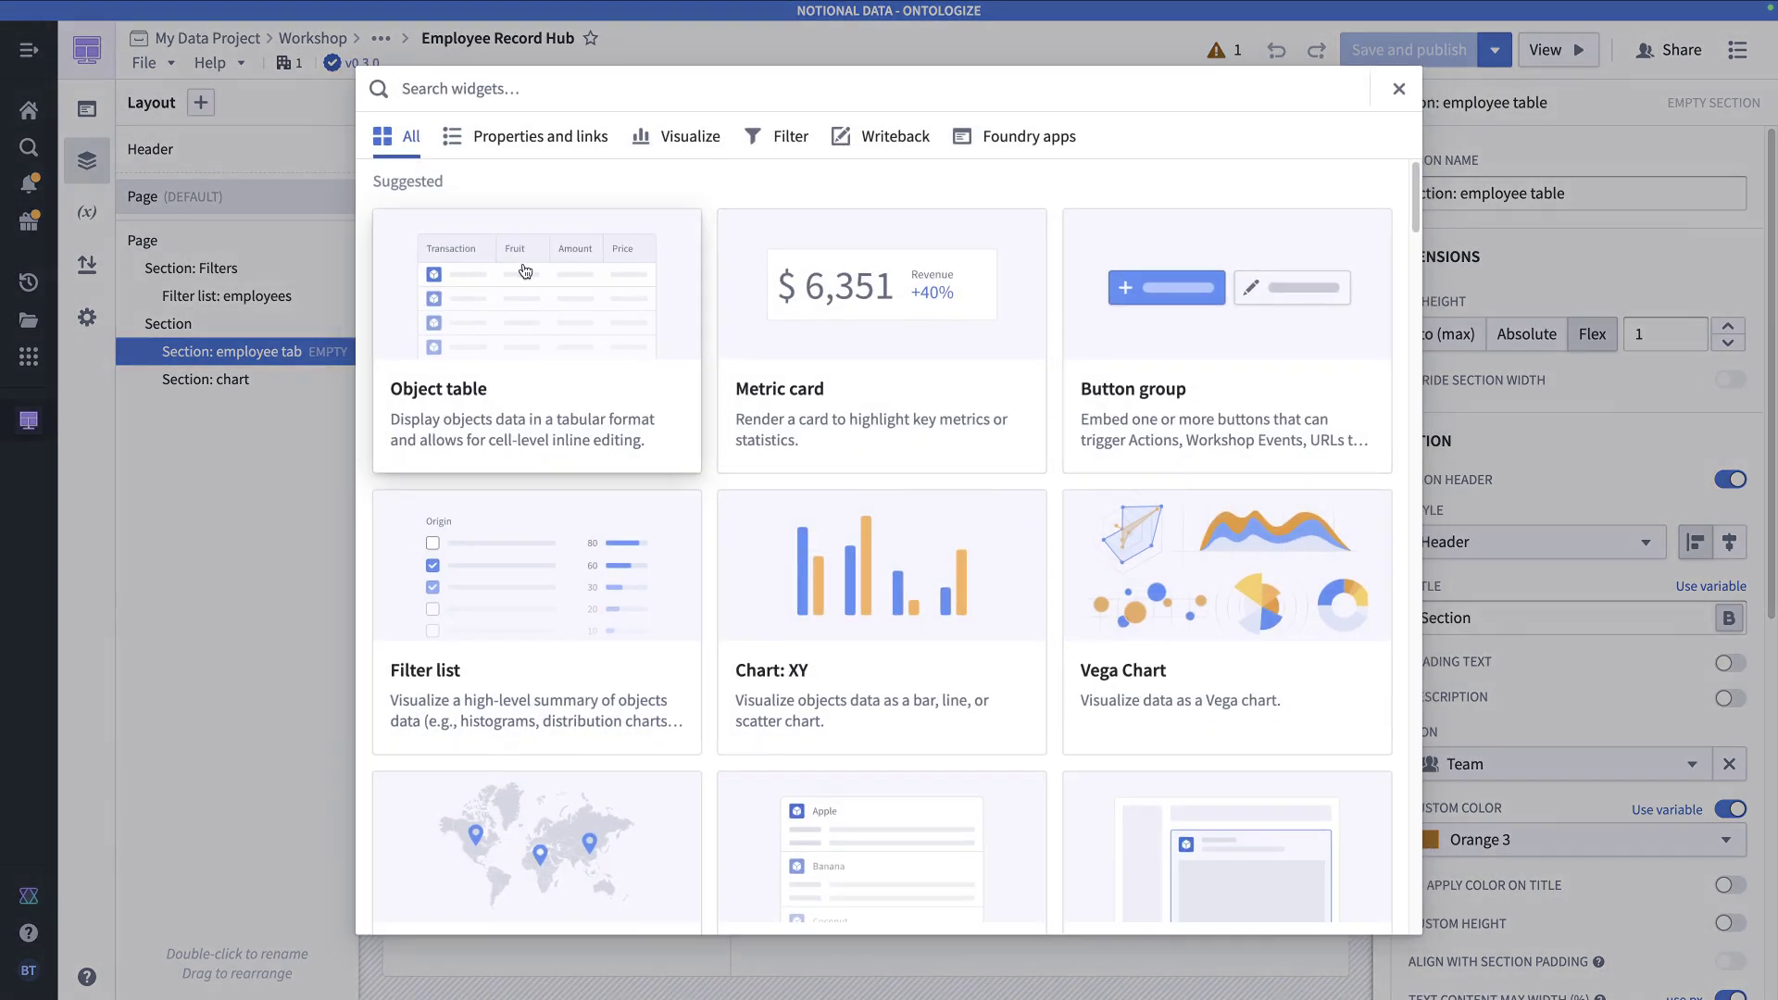
pyautogui.click(525, 270)
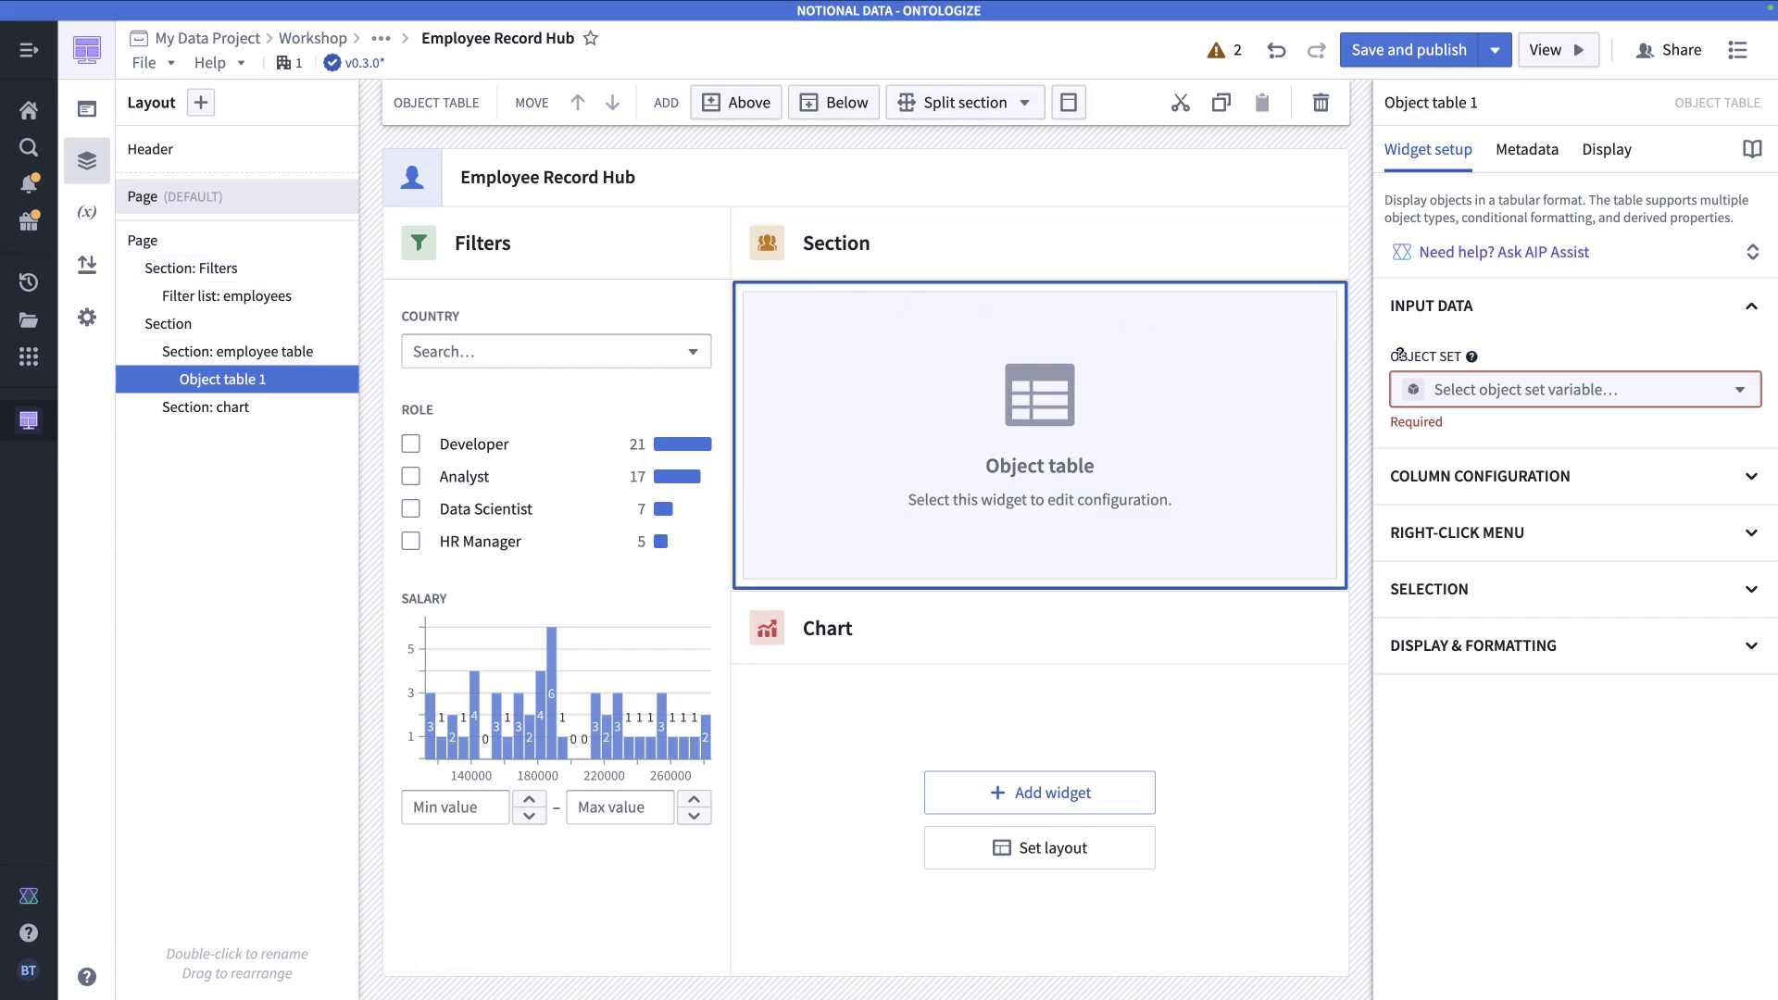
pyautogui.click(1482, 389)
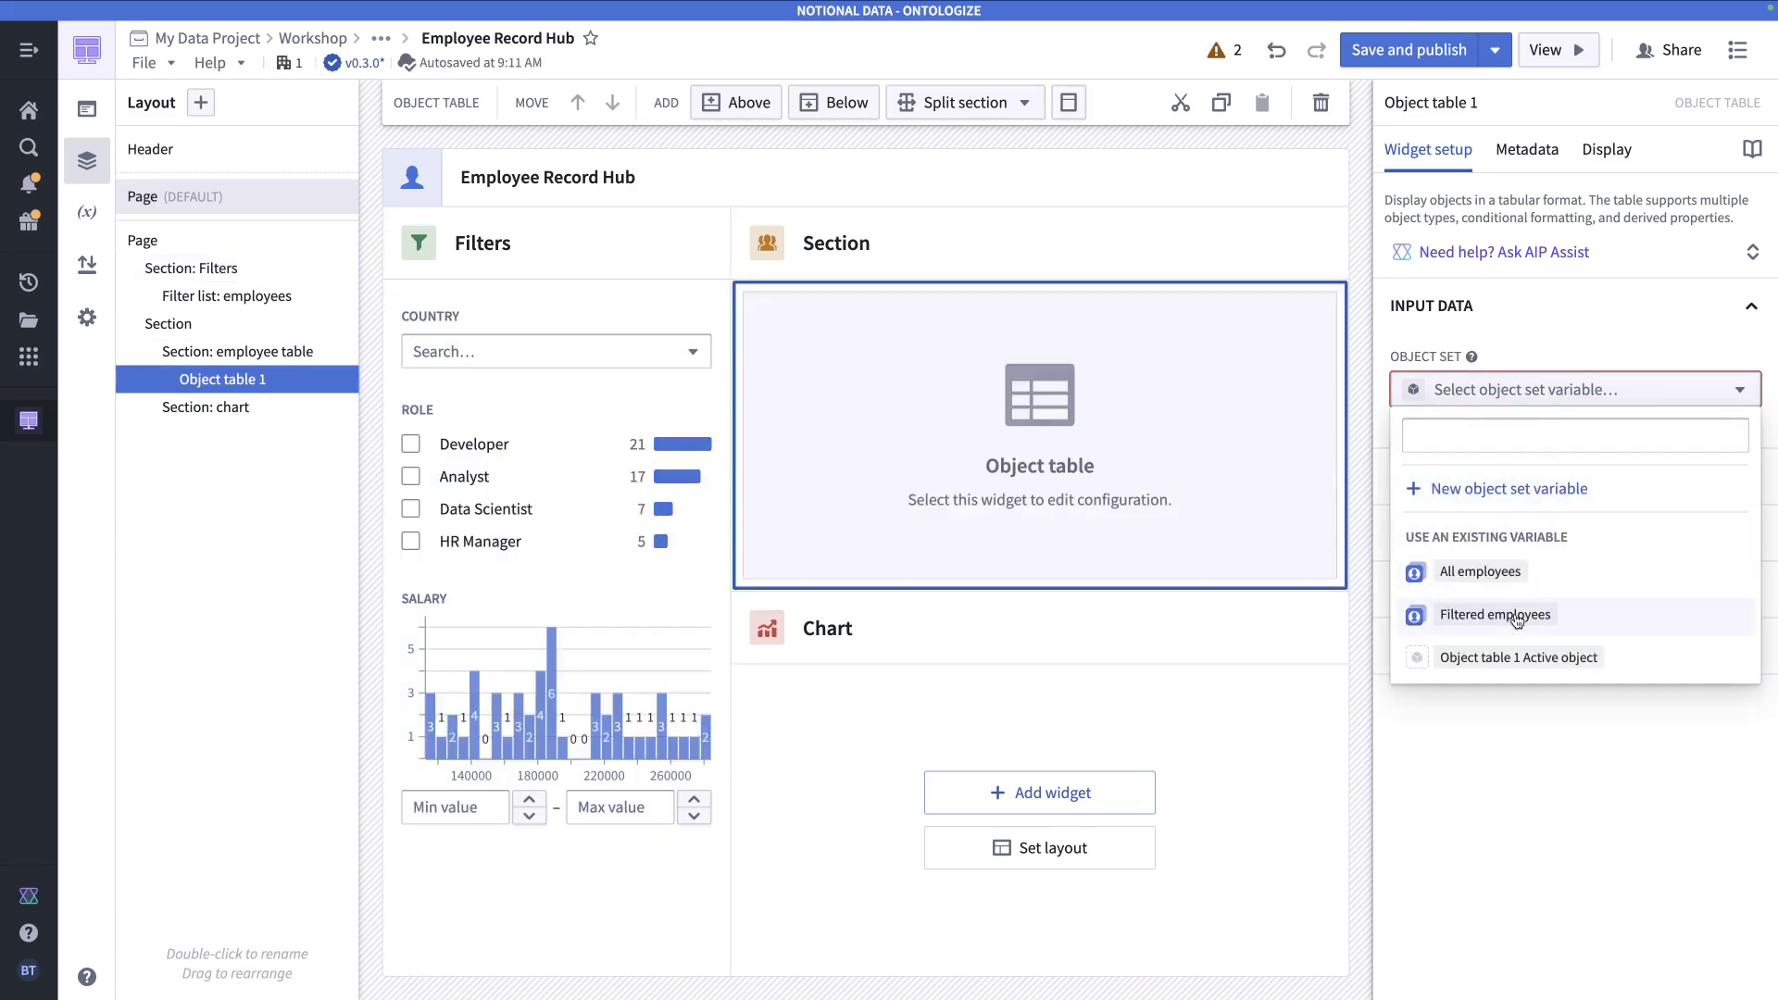
pyautogui.click(1494, 615)
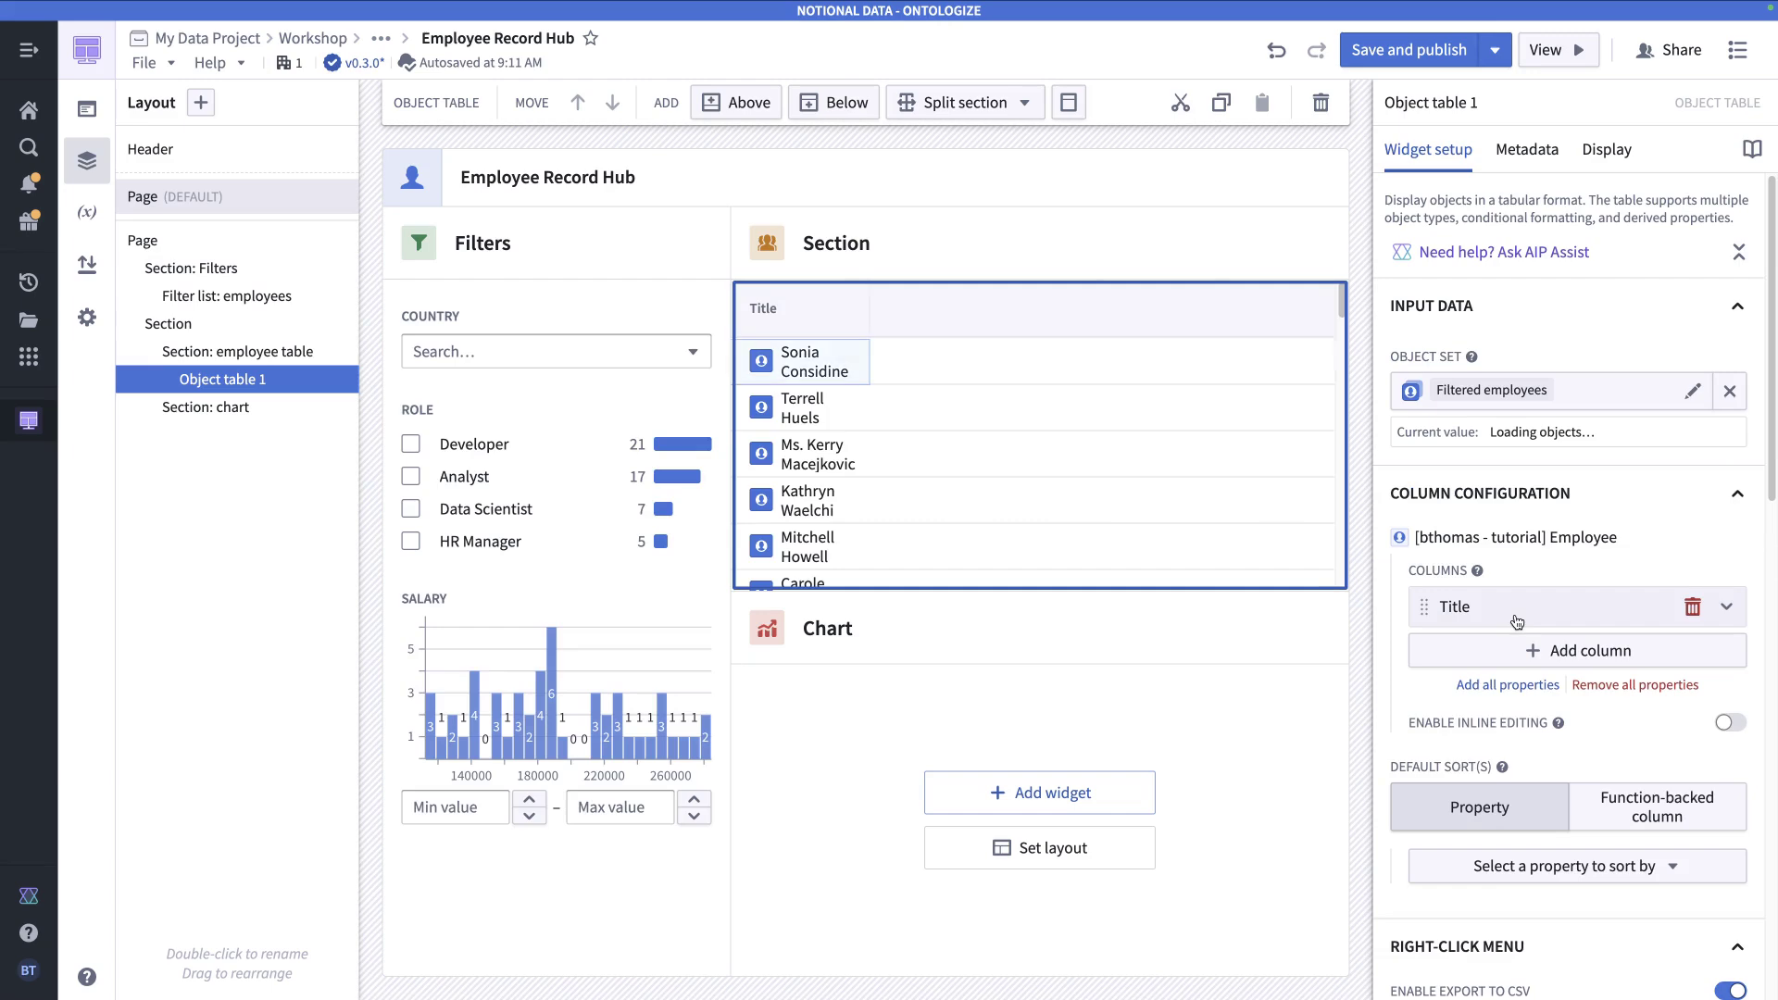
# - Rename the new table widget as "Object table: employees"
pyautogui.click(1468, 102)
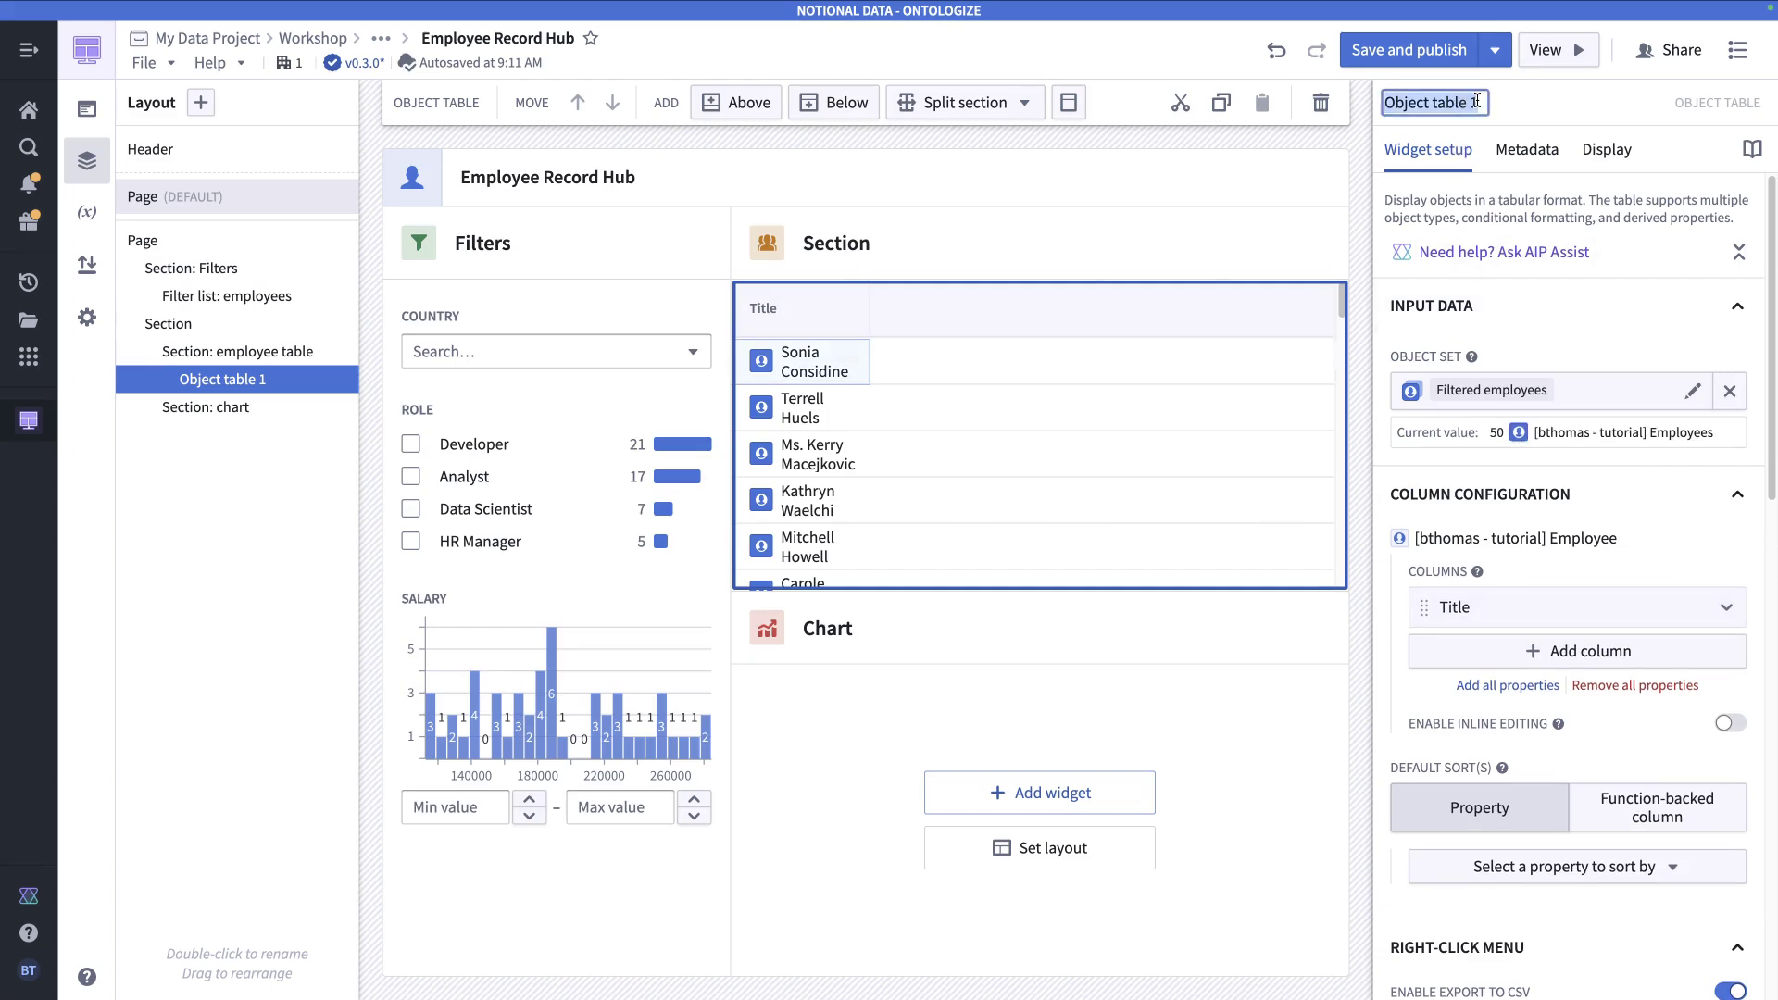
pyautogui.click(1476, 102)
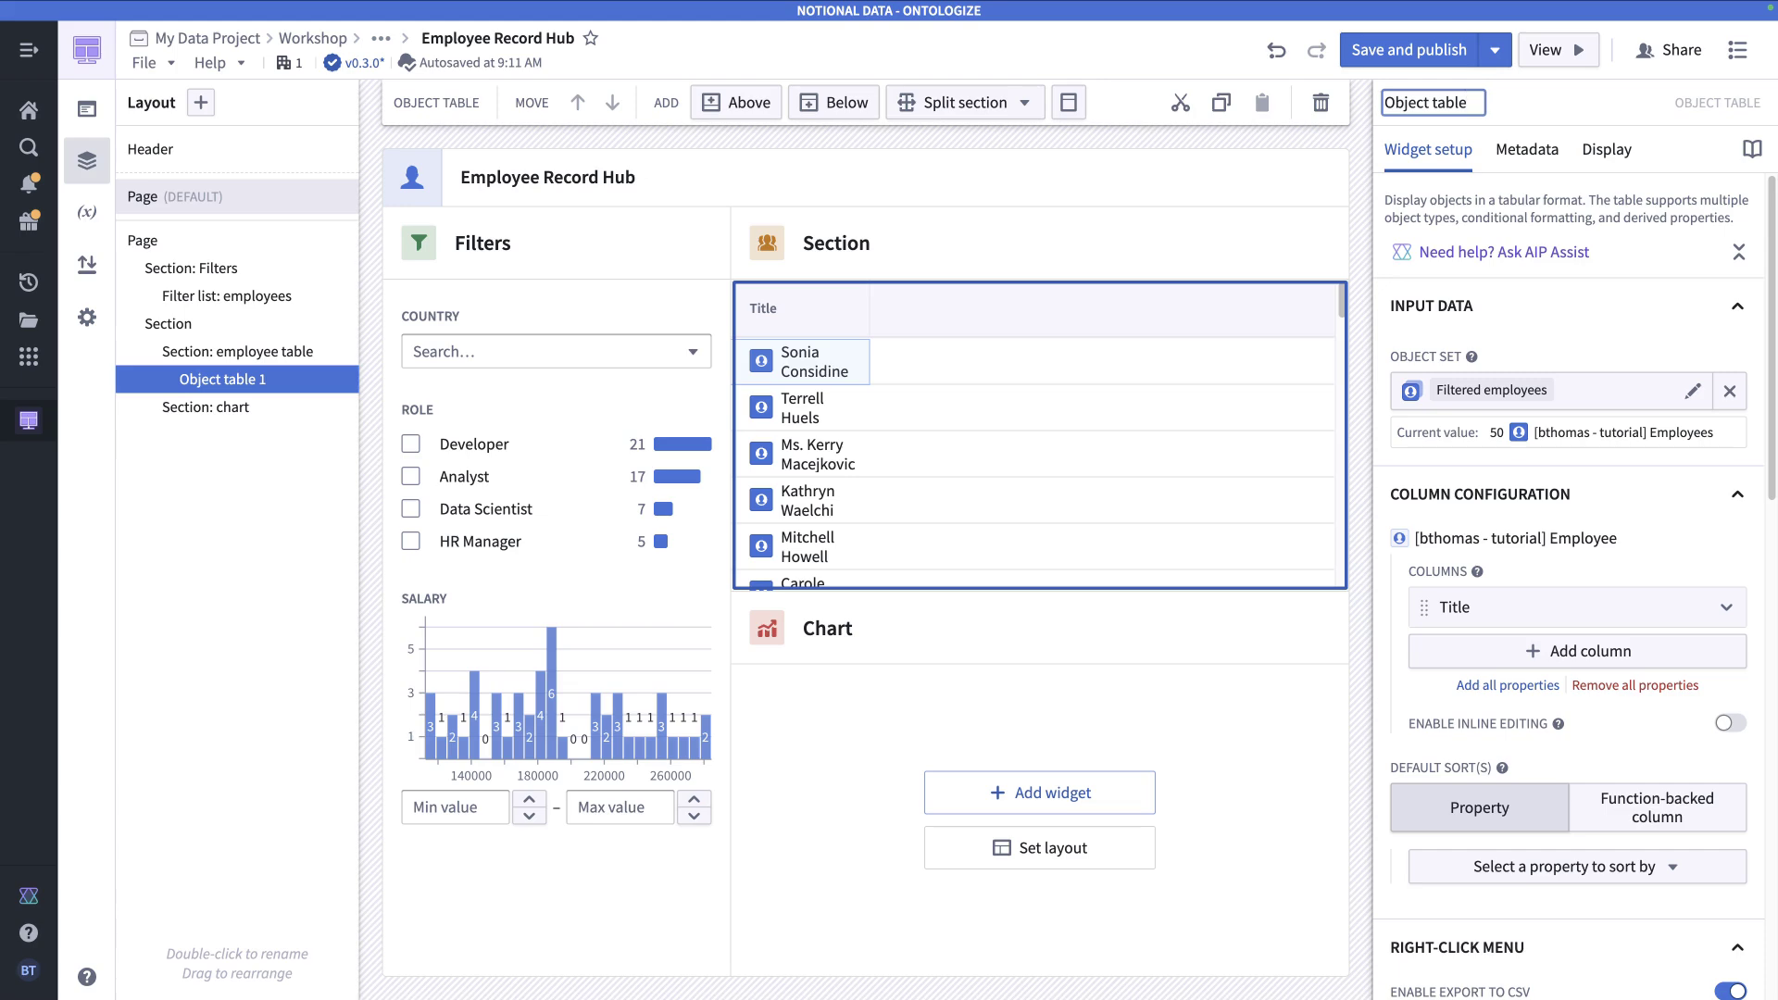
pyautogui.write(': employees')
pyautogui.press('Return')
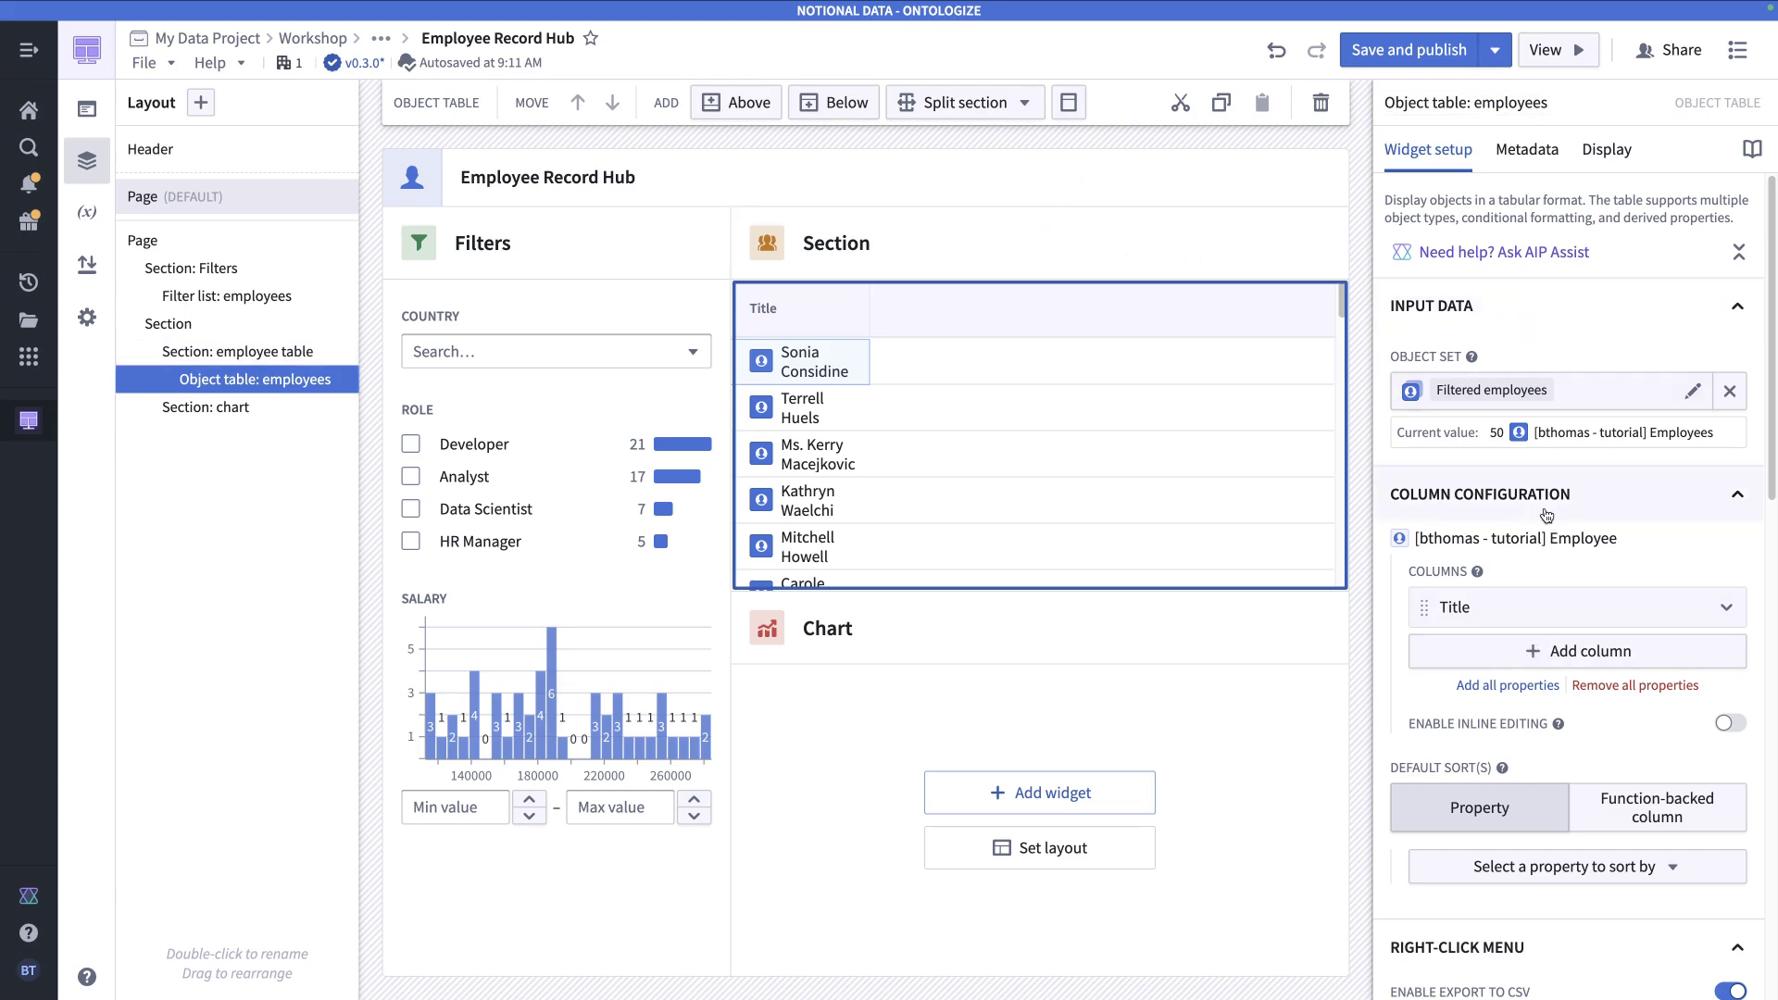
# - Add all employee properties as columns of the object table and remove the Id column
pyautogui.click(1534, 686)
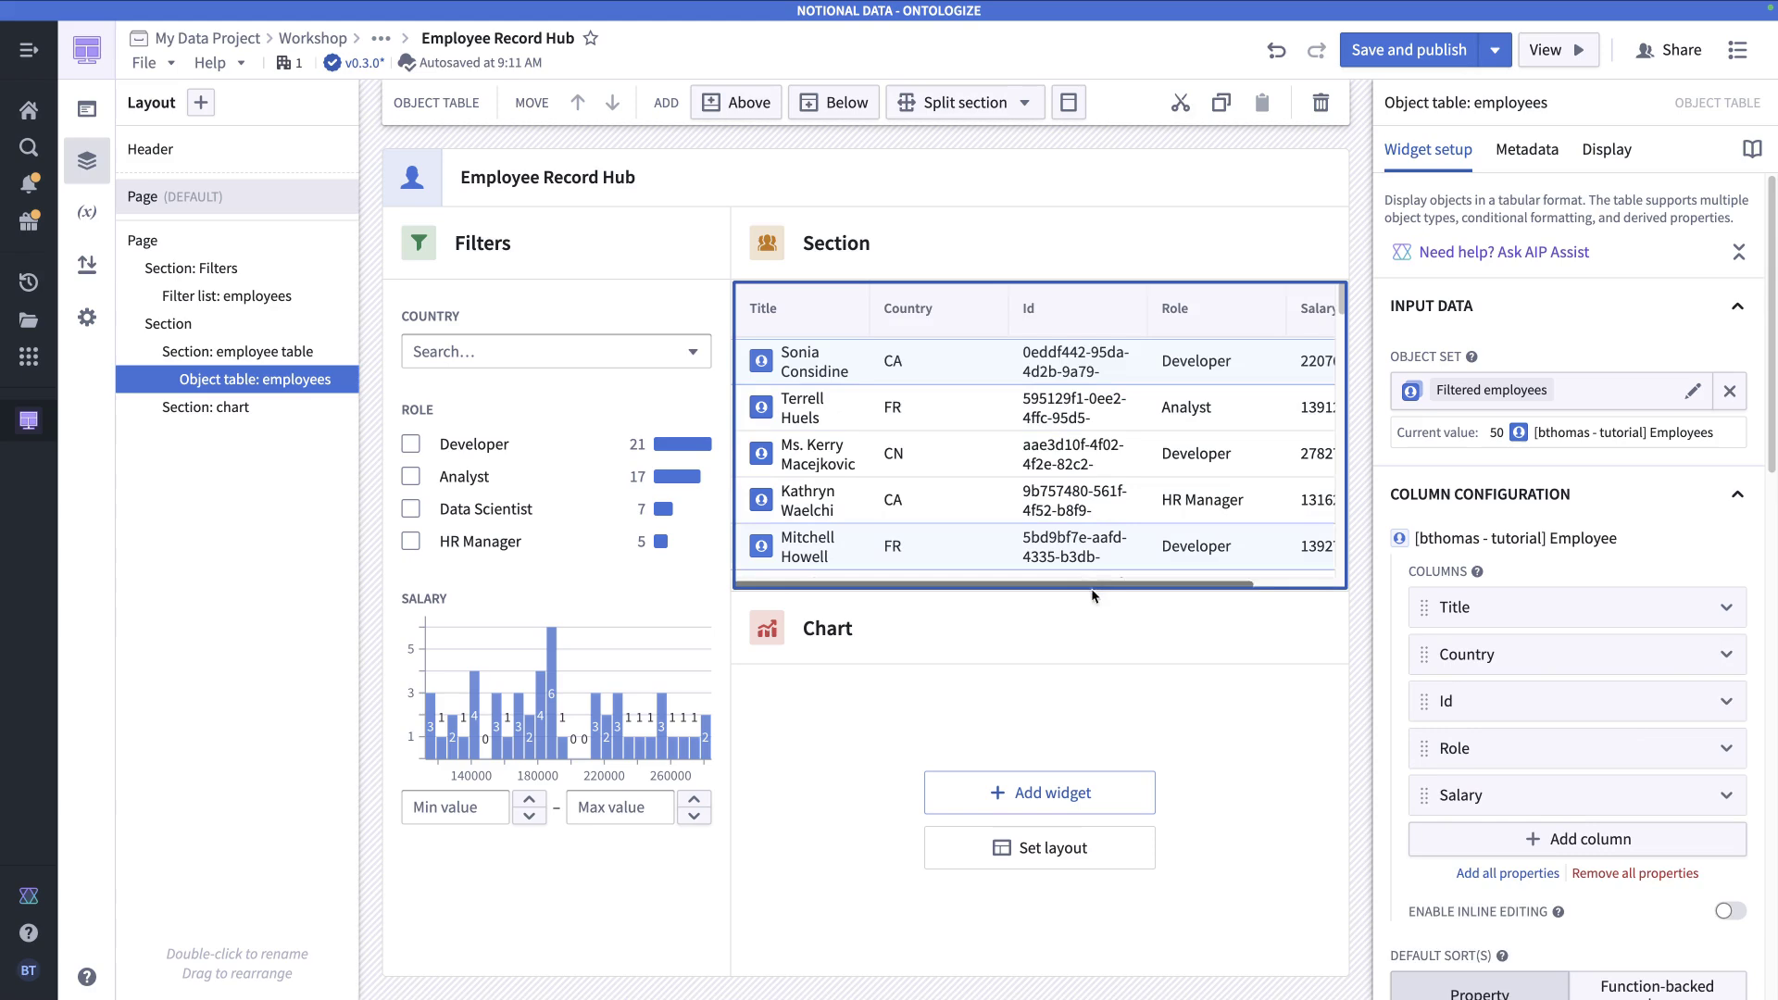
pyautogui.click(1695, 704)
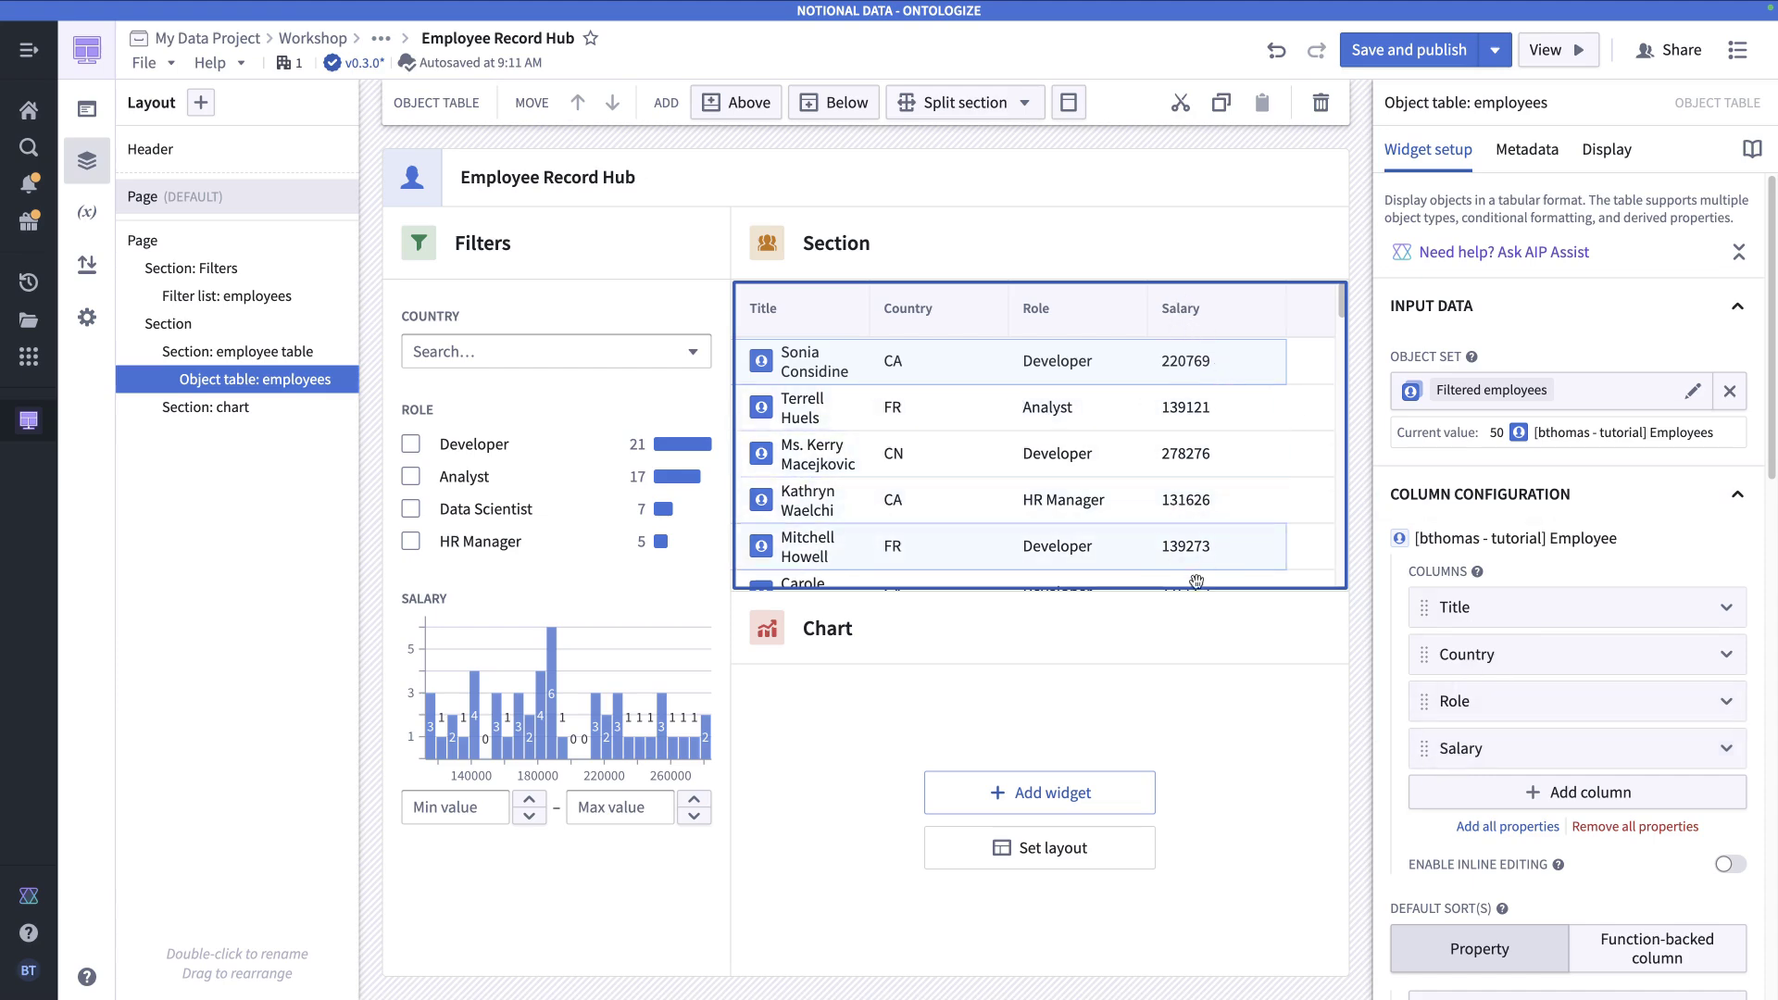
# - Check the table's Salary column settings and switch to Ontology Manager to open the Employee object type's Salary property
pyautogui.click(1481, 750)
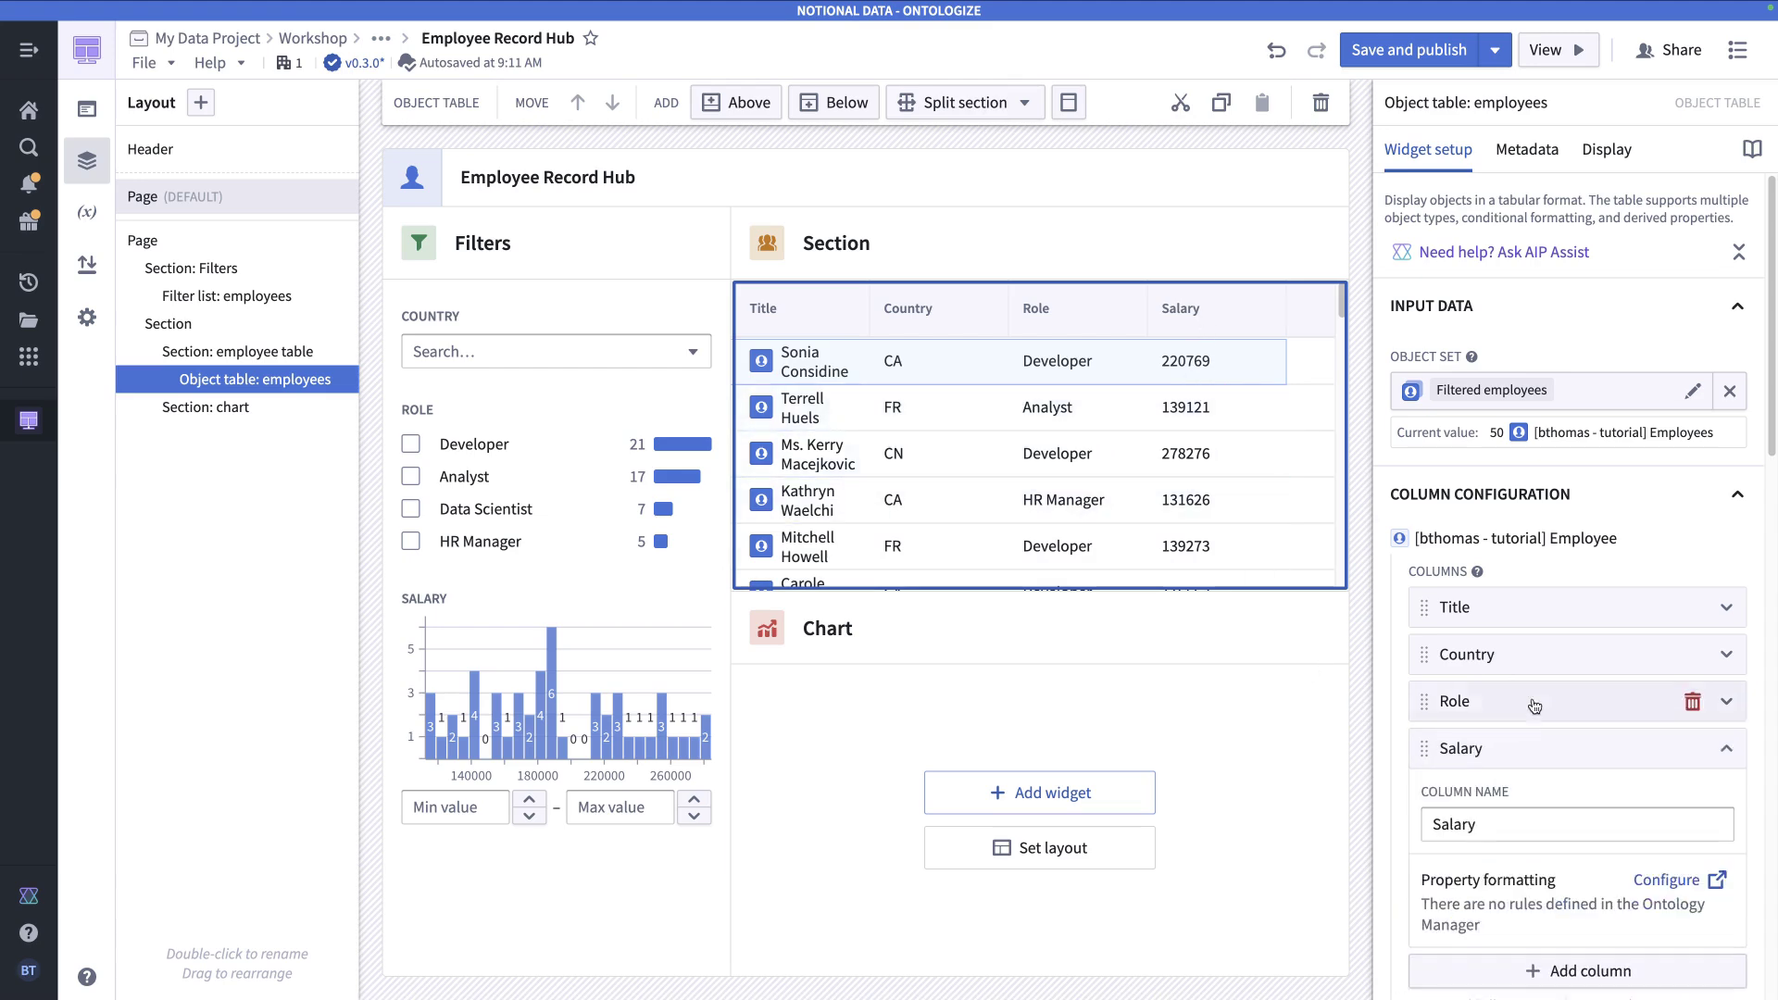
pyautogui.scroll(-2, 1476, 629)
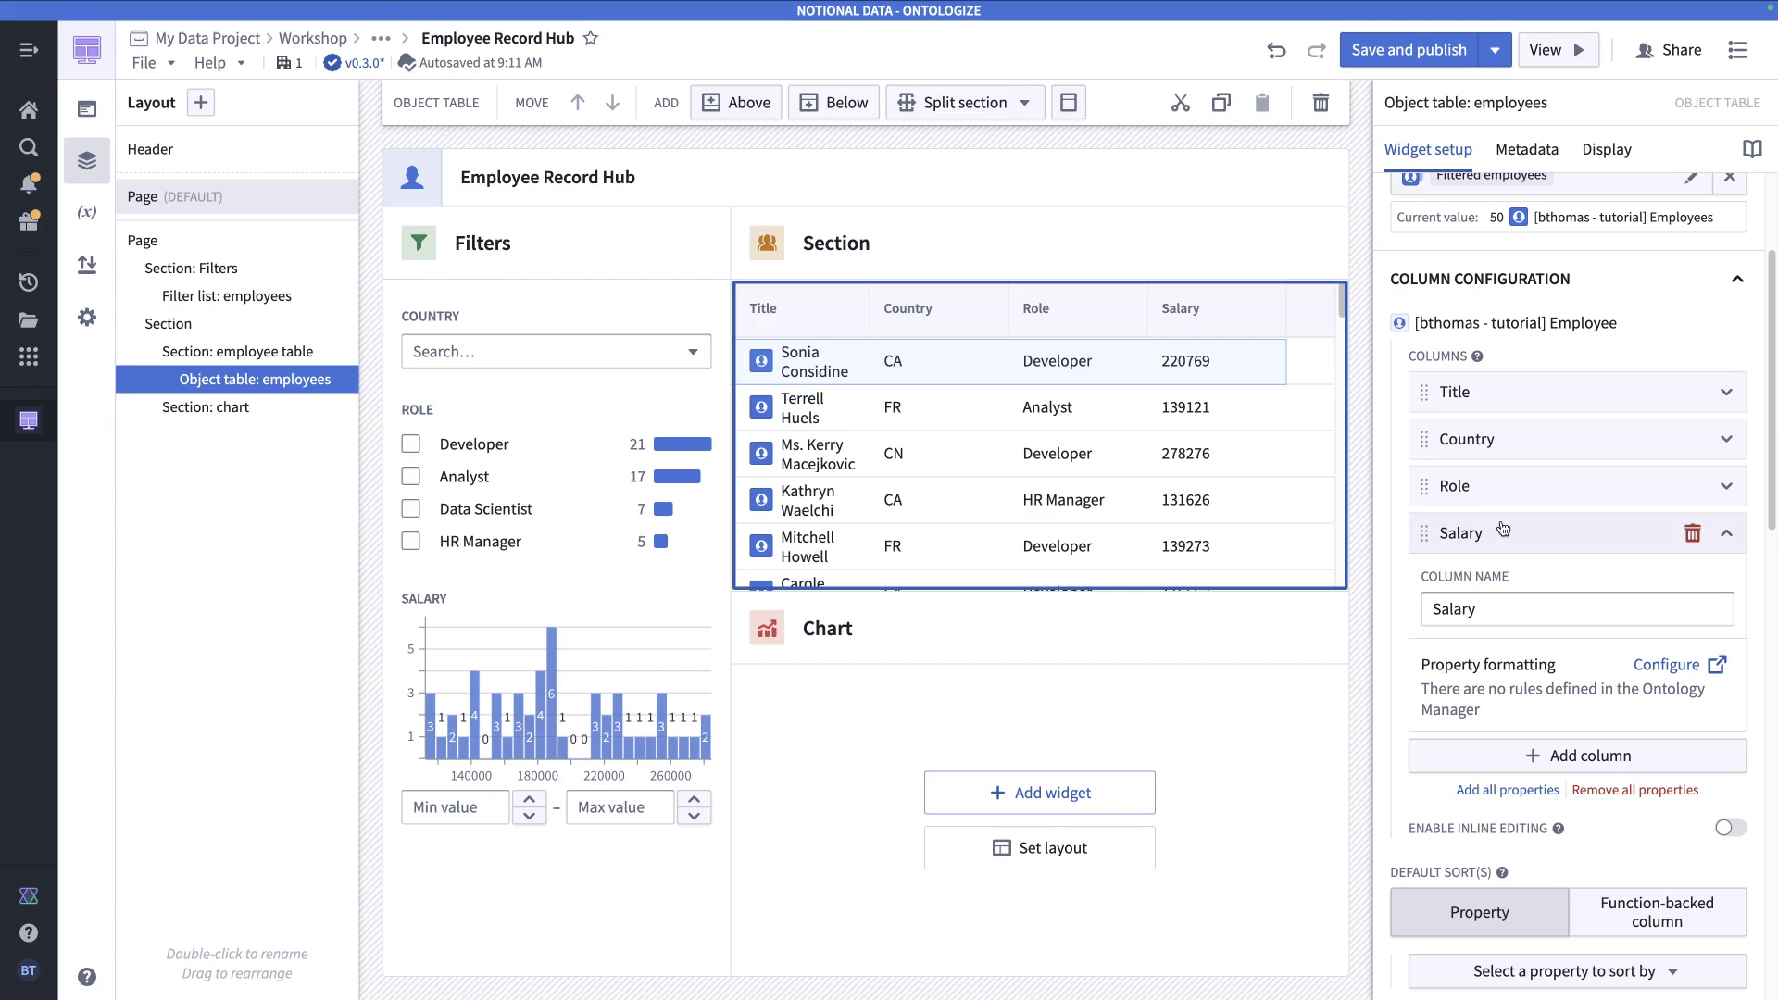
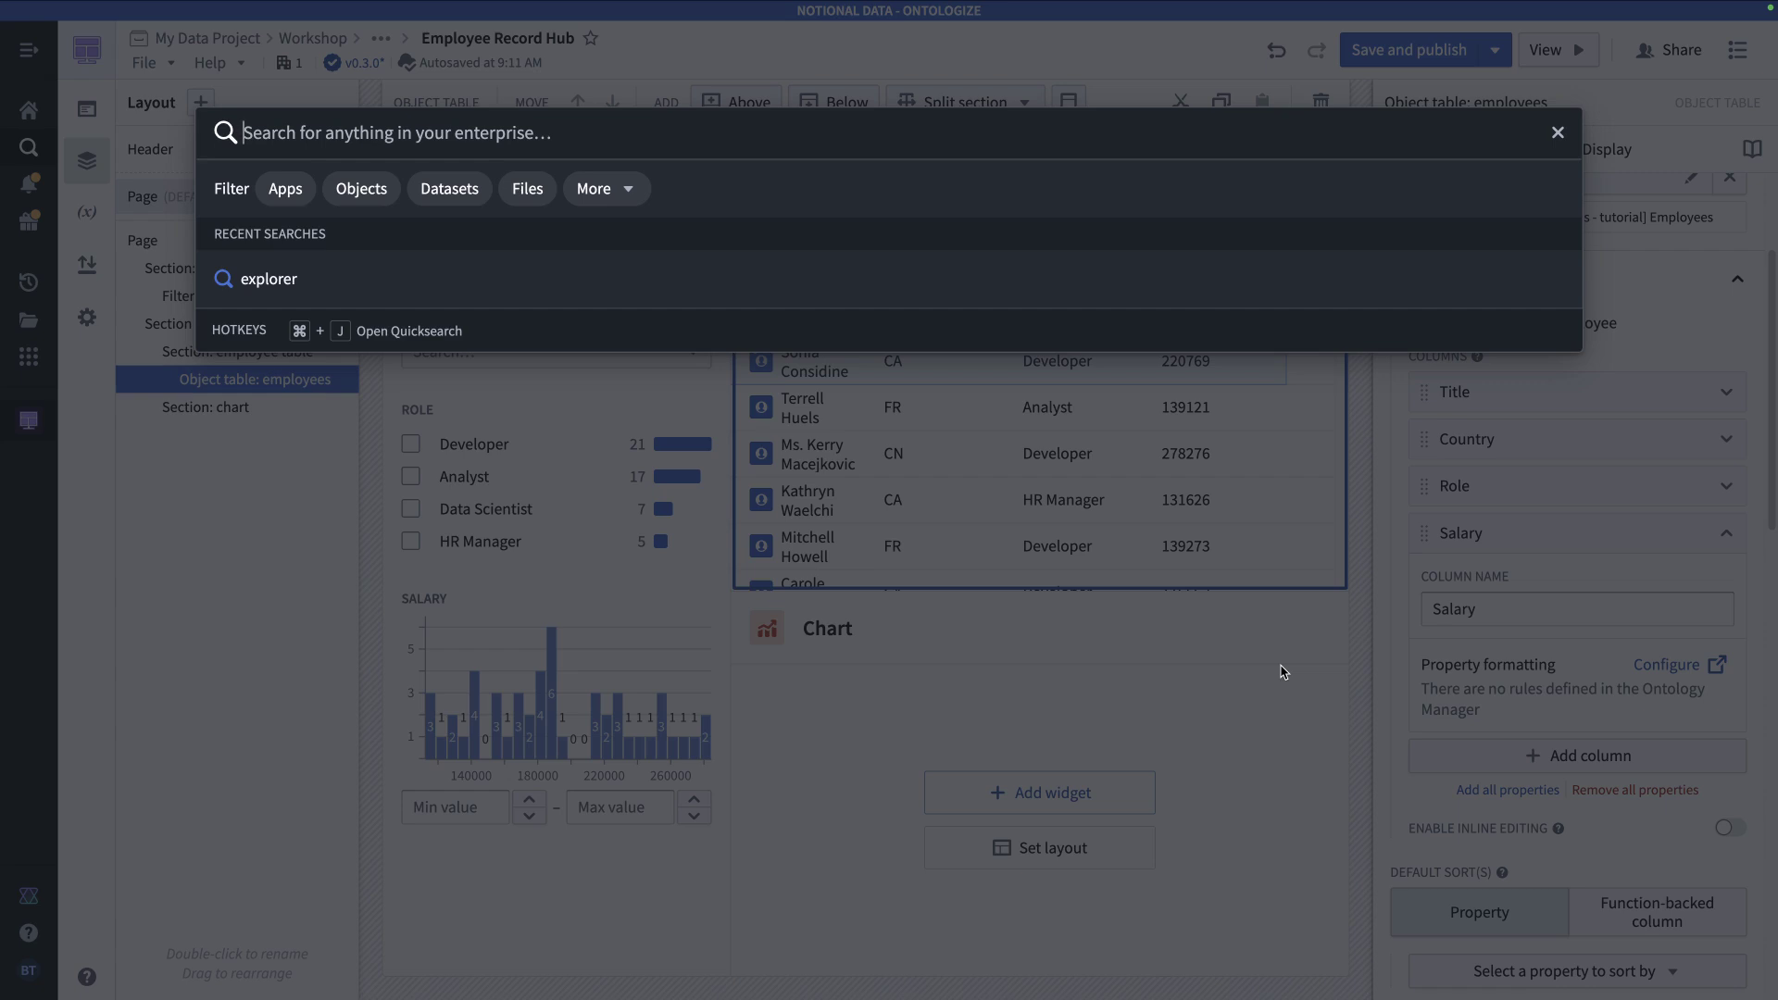
pyautogui.write('manager')
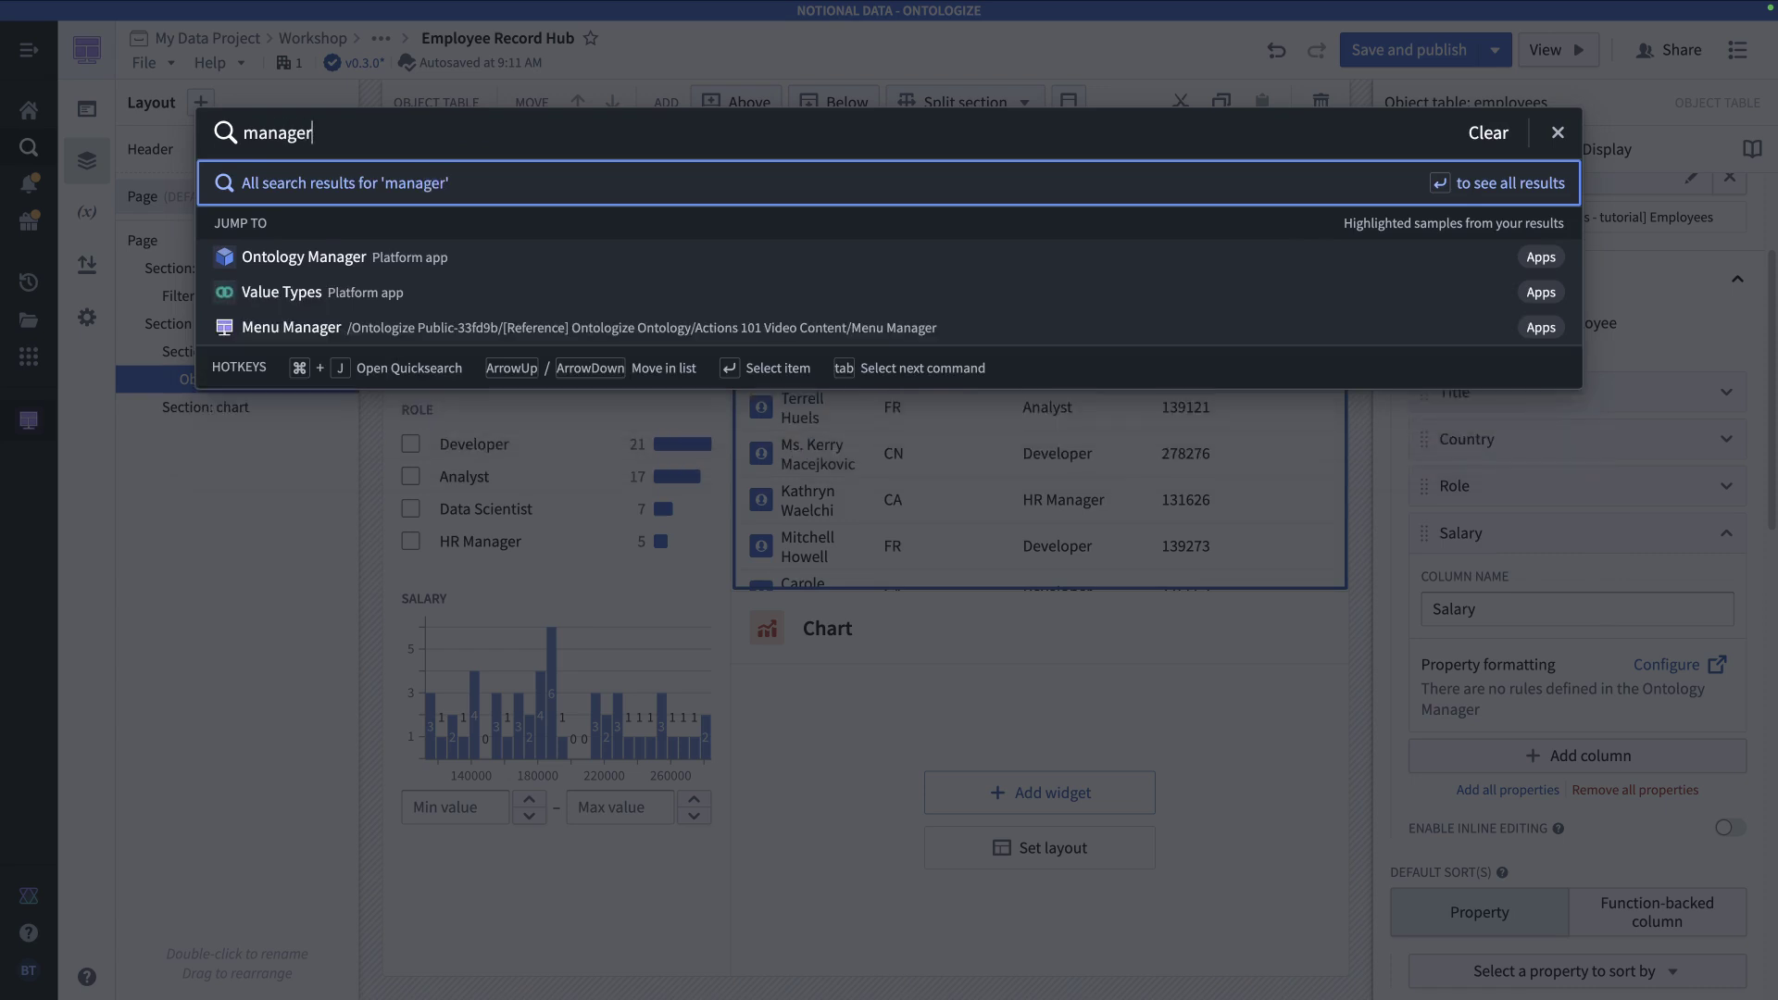
pyautogui.click(361, 259)
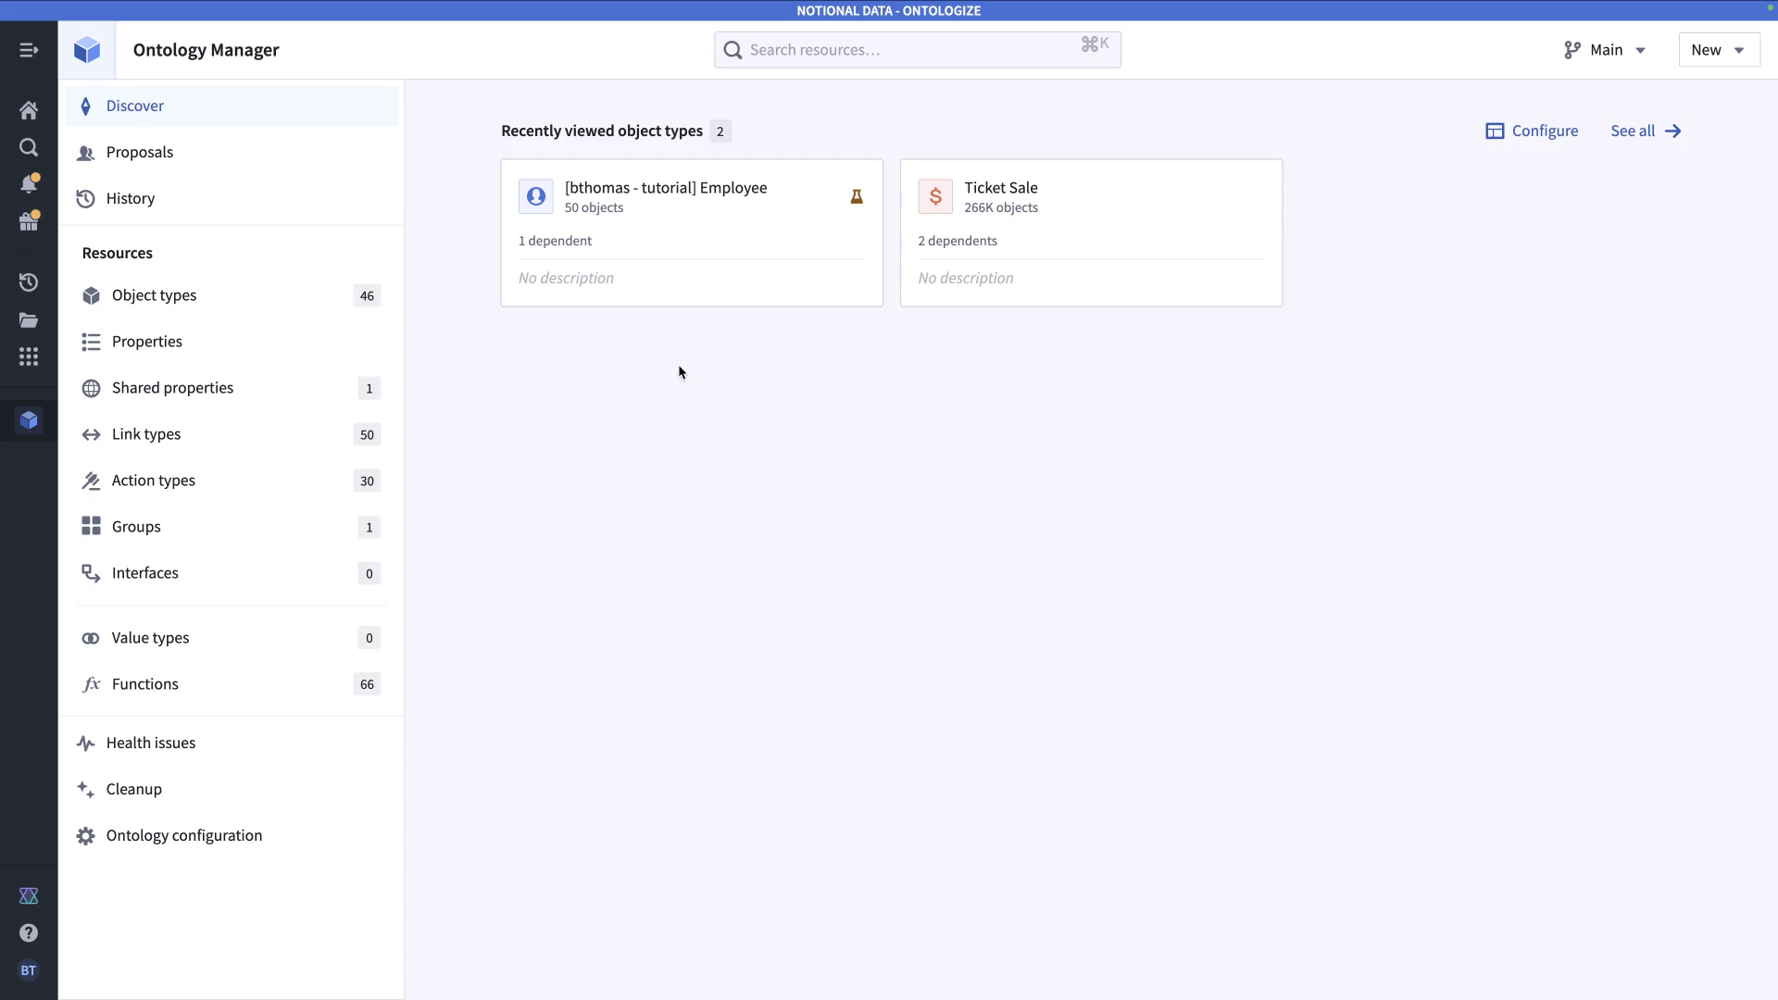
pyautogui.click(690, 222)
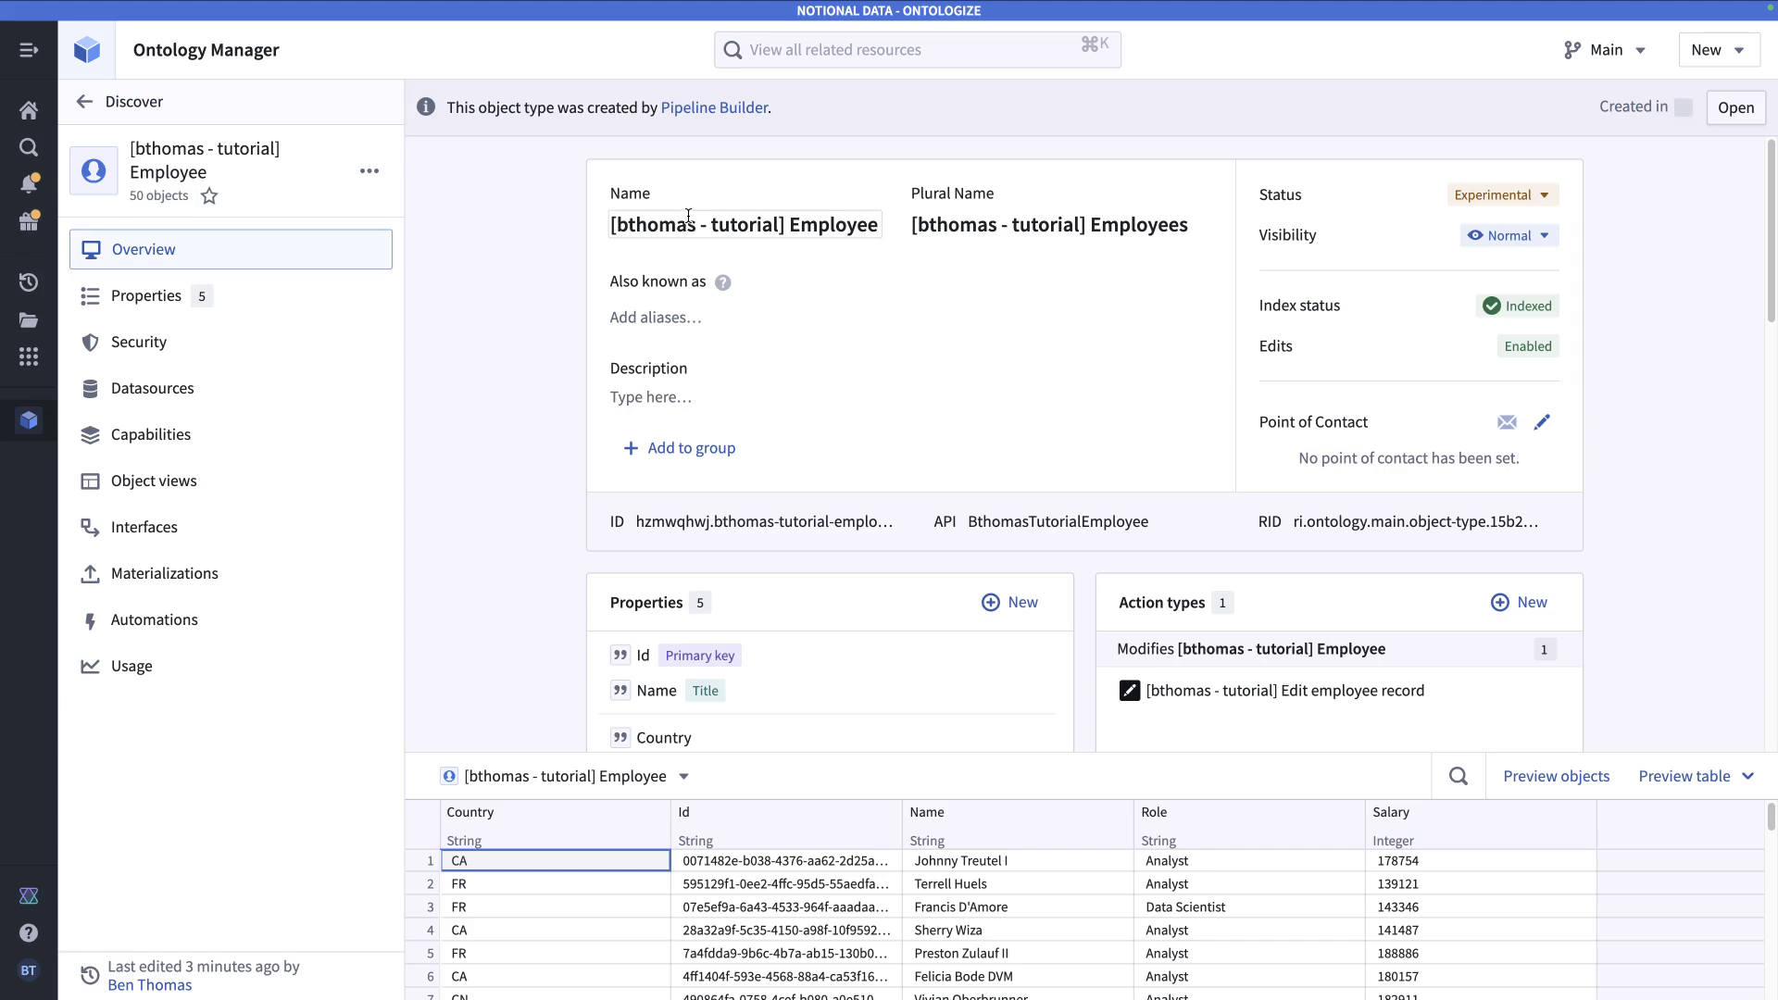
pyautogui.click(278, 301)
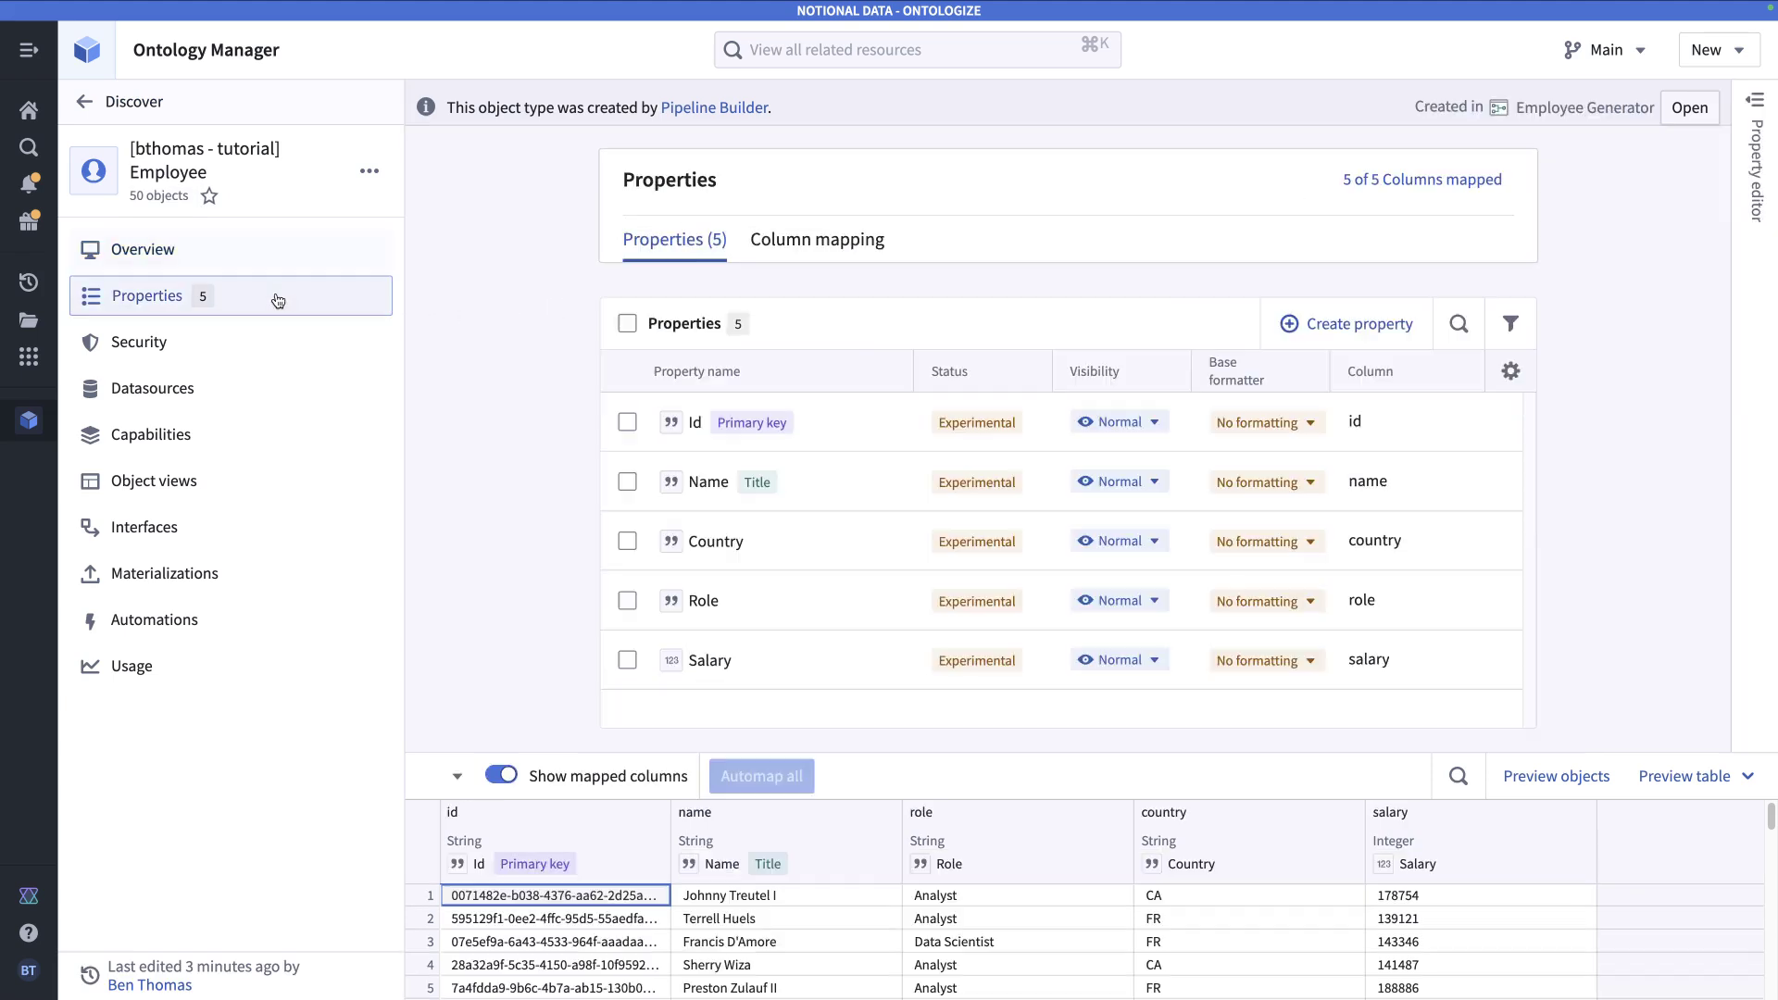
pyautogui.click(852, 674)
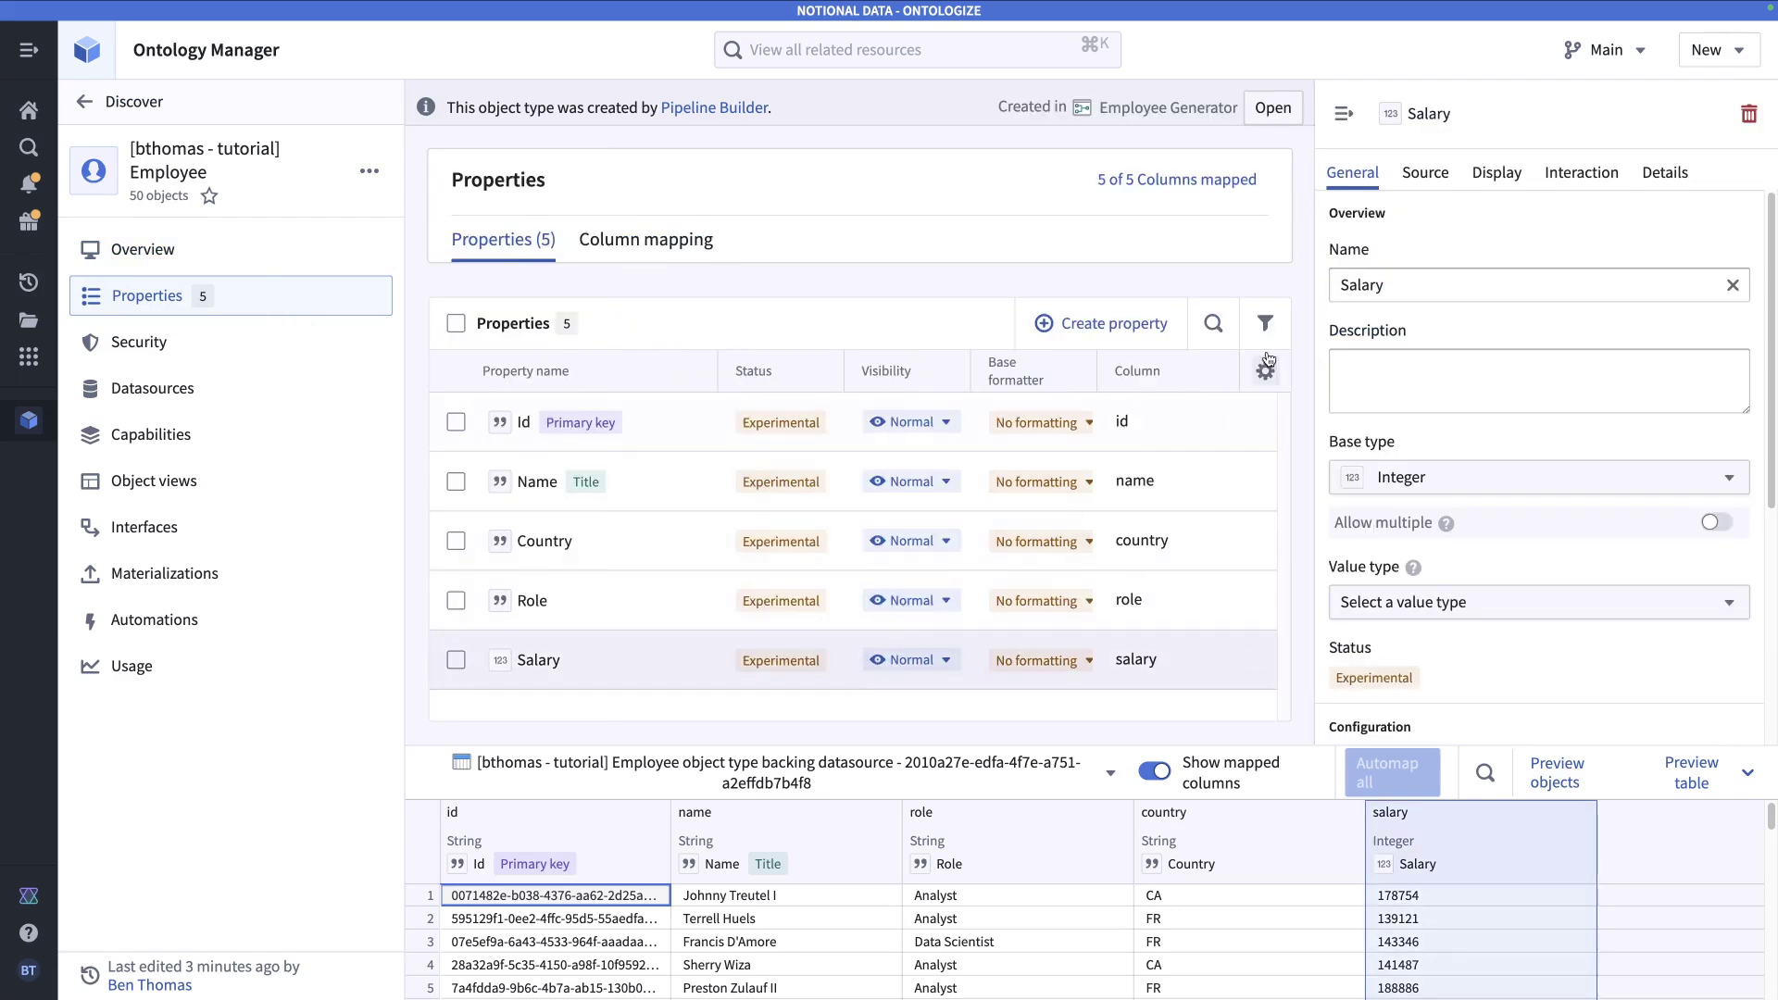
# - Enable numeric formatting on the Salary property with the Currency base type in USD, and turn on Use grouping
pyautogui.click(1488, 177)
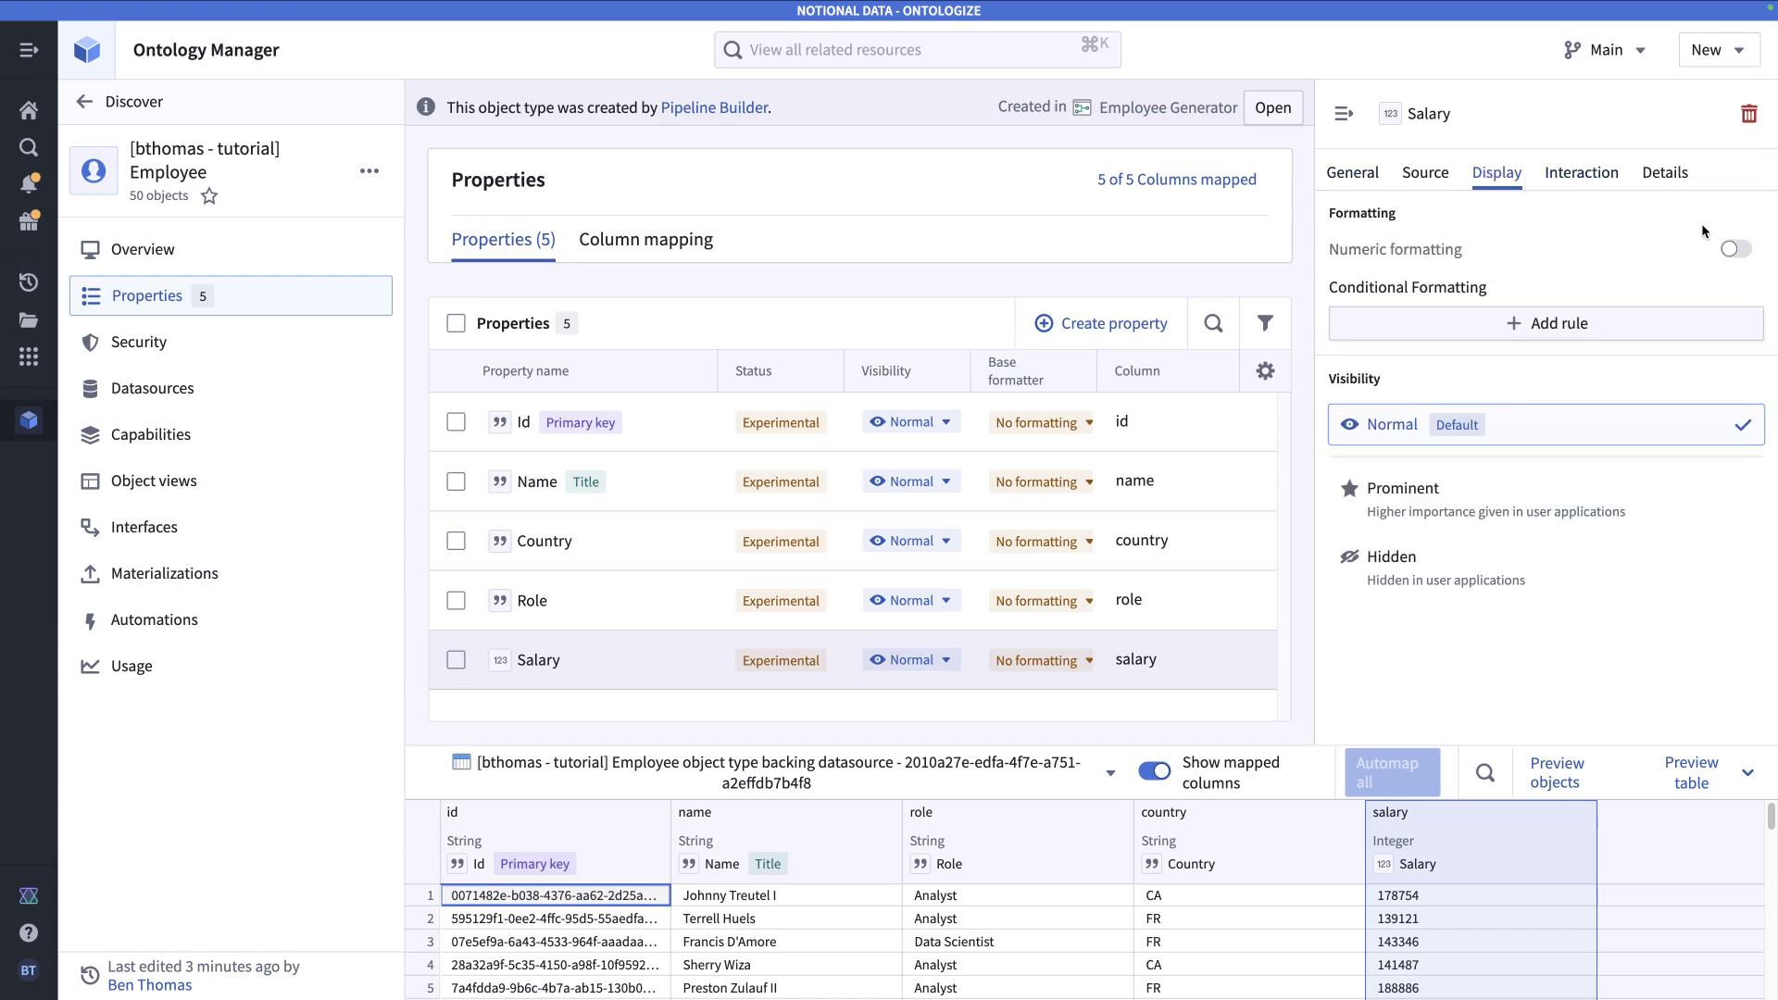
pyautogui.click(1731, 250)
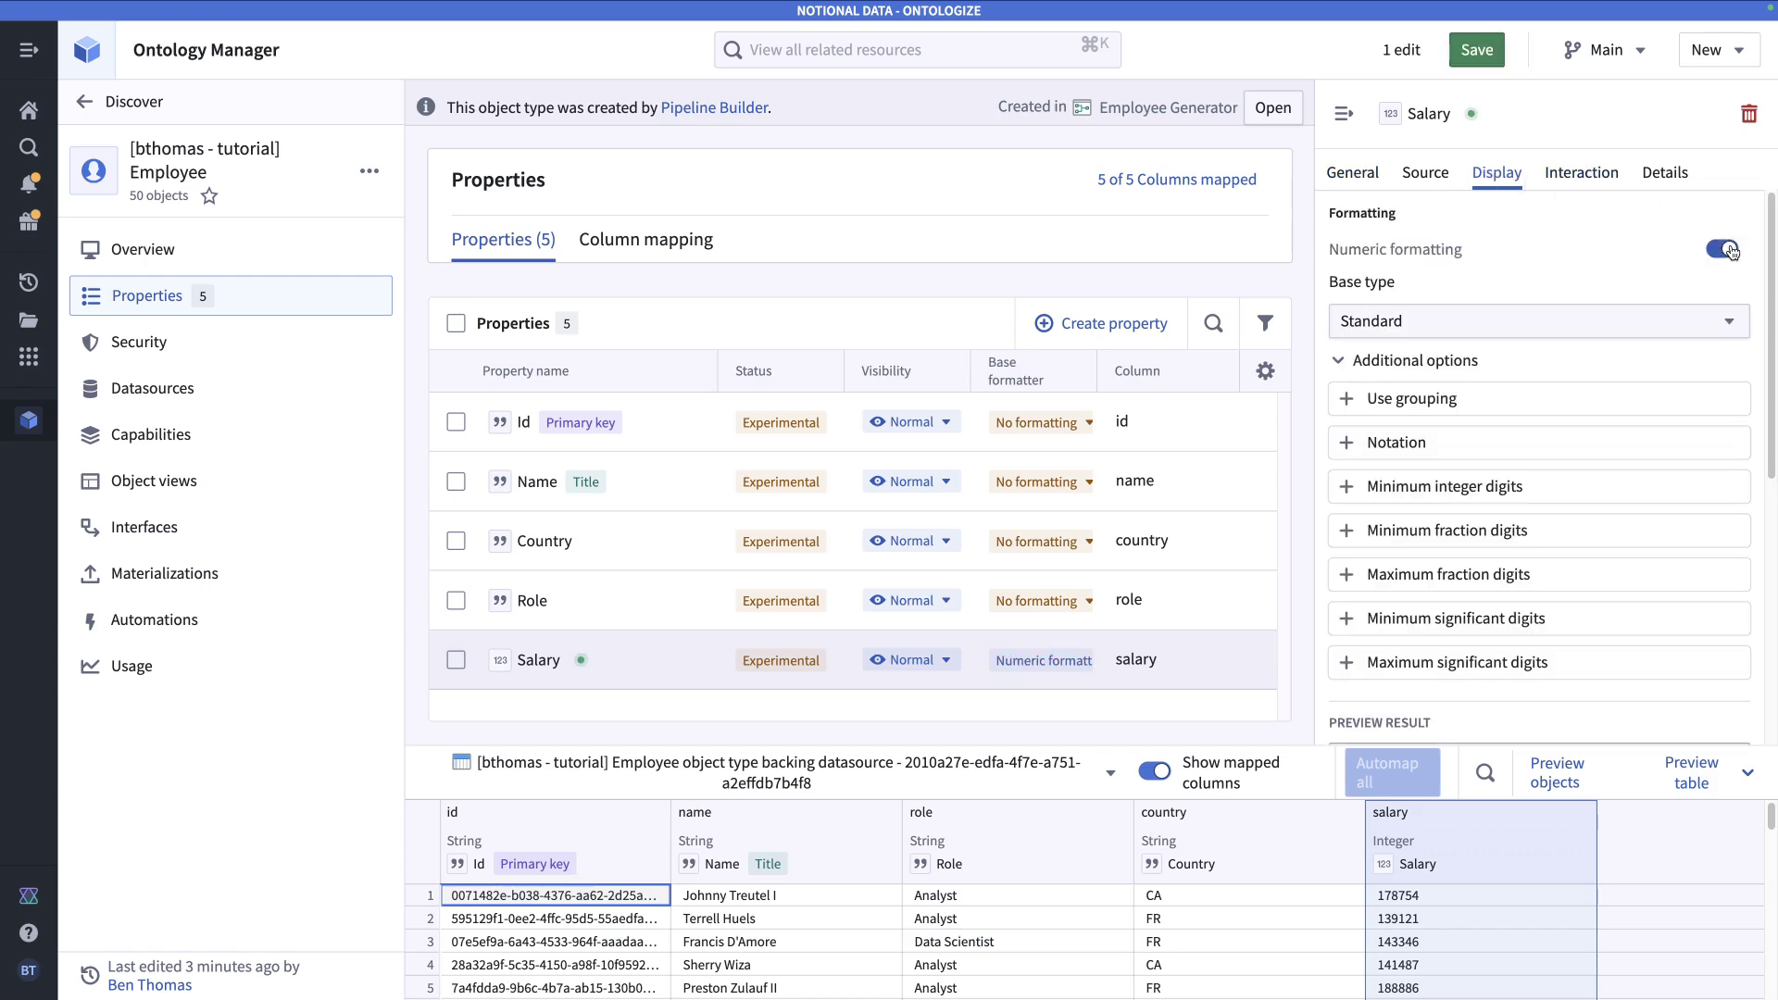
pyautogui.click(1541, 321)
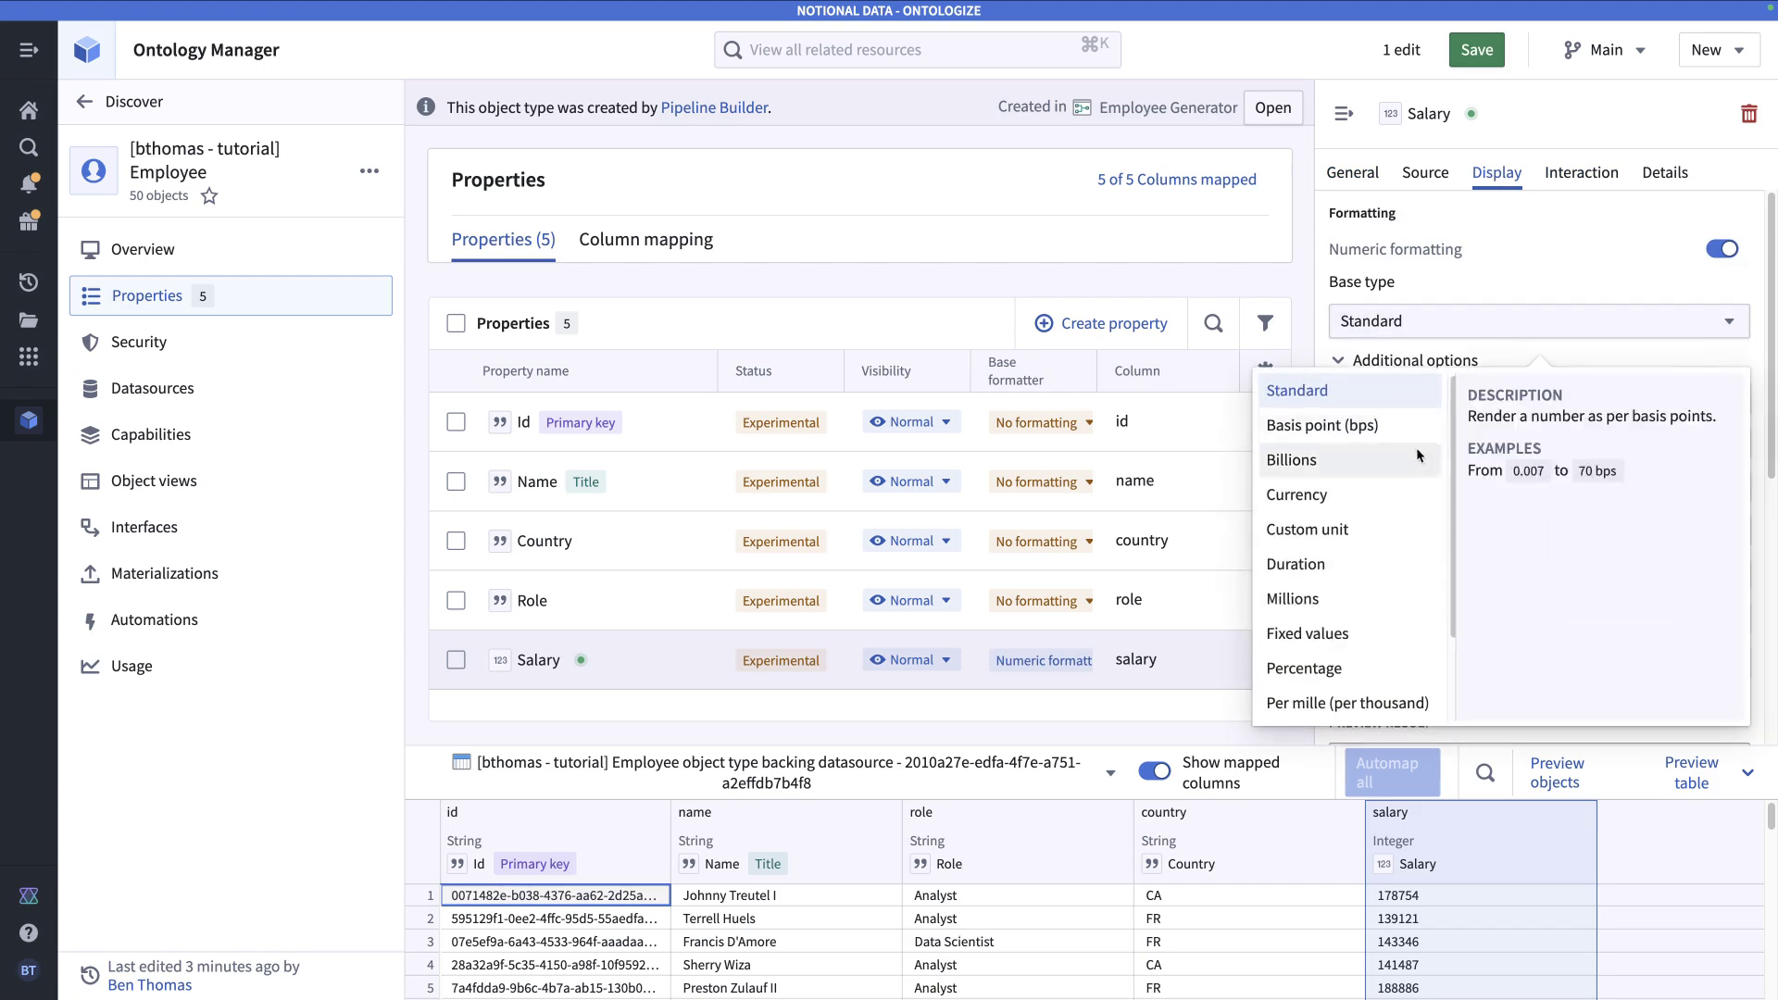
pyautogui.click(1359, 495)
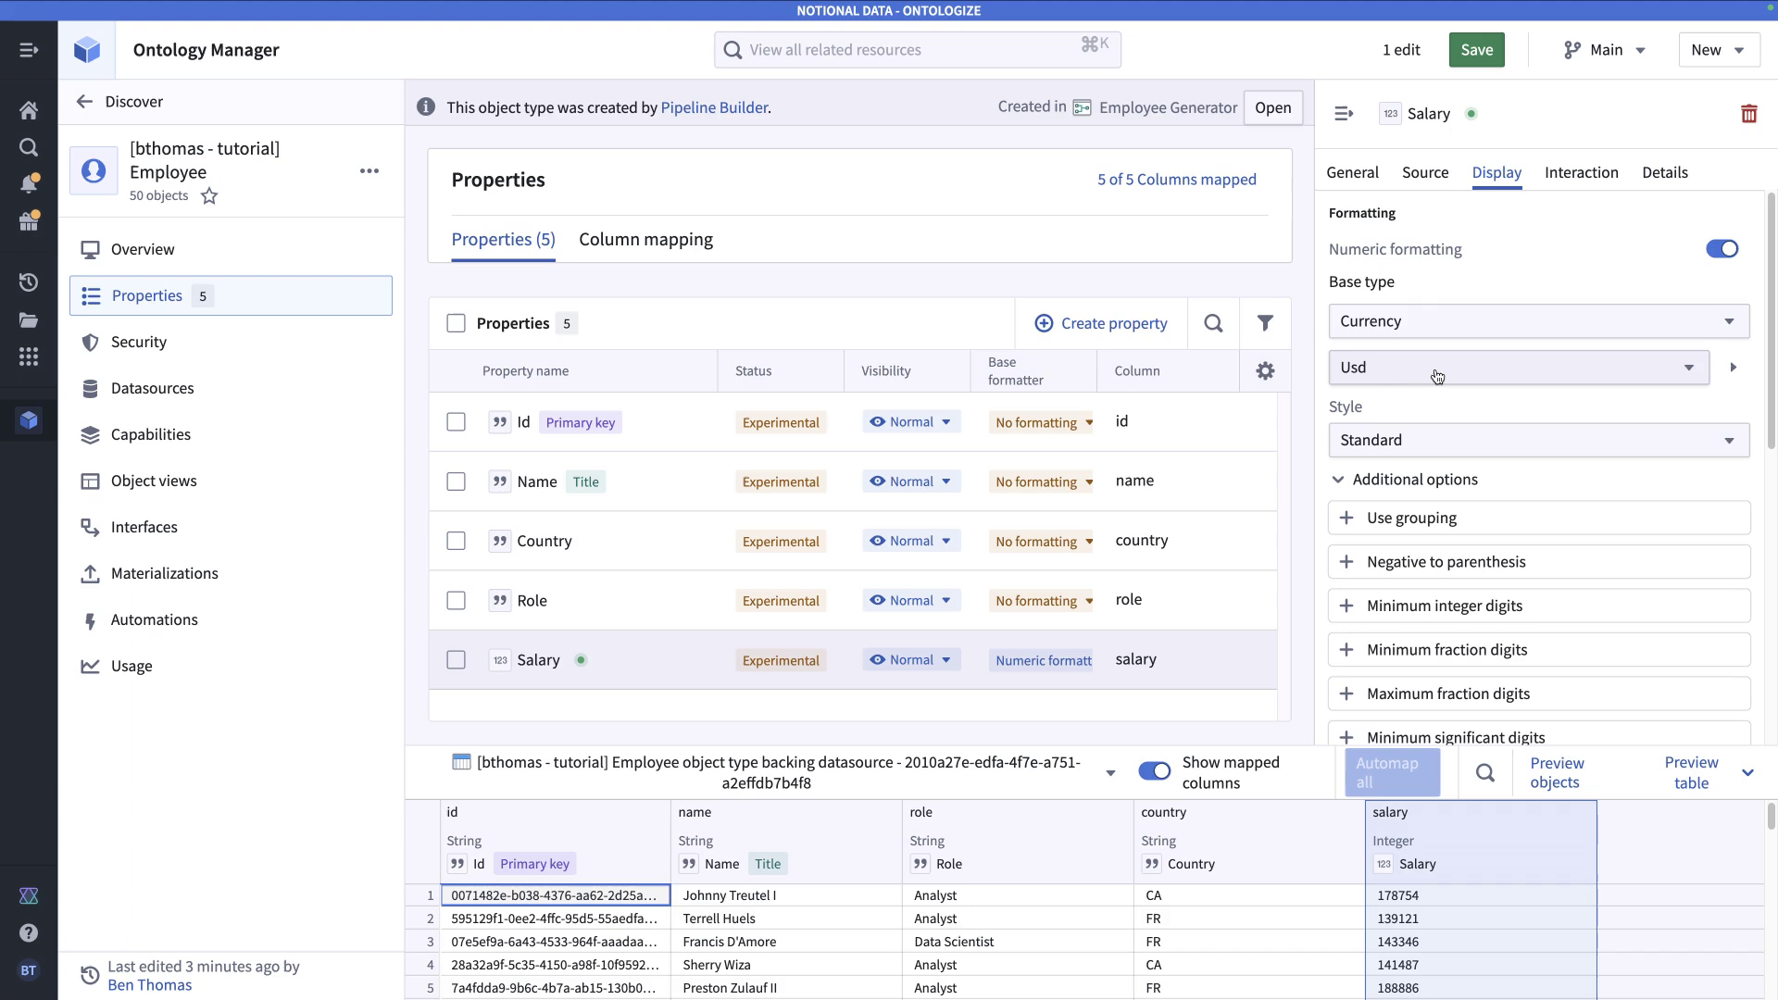
pyautogui.click(1394, 514)
pyautogui.click(1362, 557)
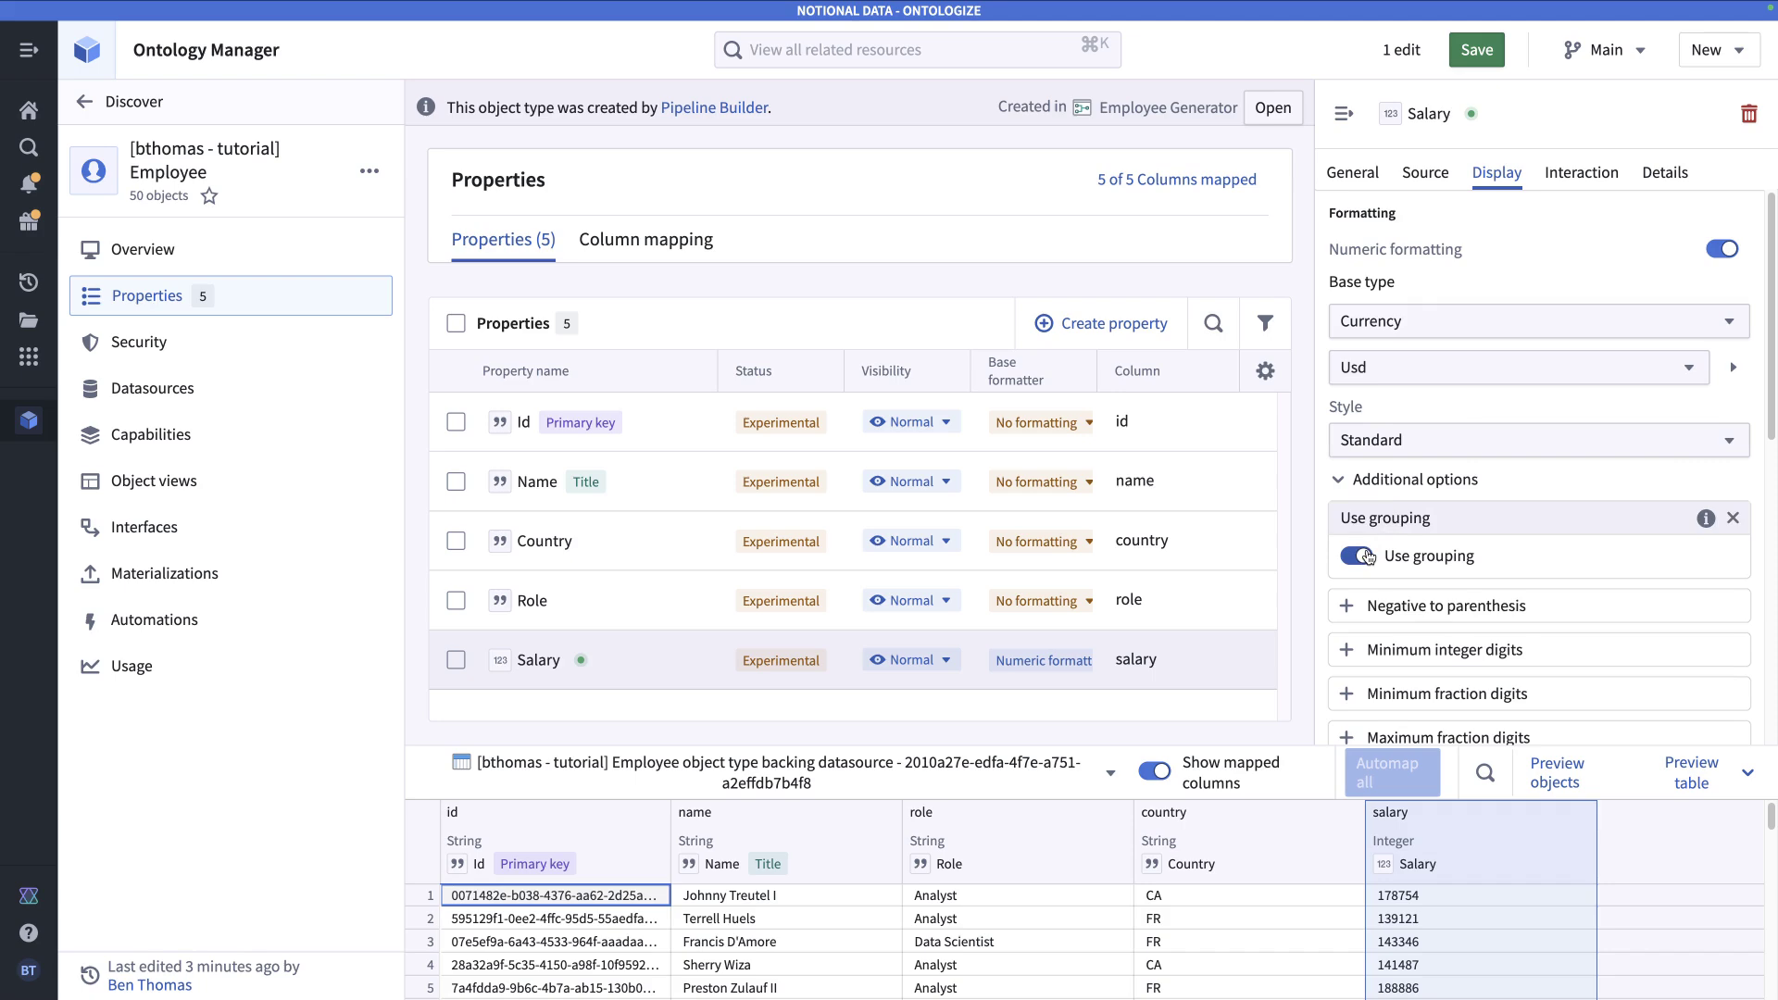
# - Set the Salary format's maximum fraction digits to 0 and check the preview result
pyautogui.scroll(-5, 1367, 556)
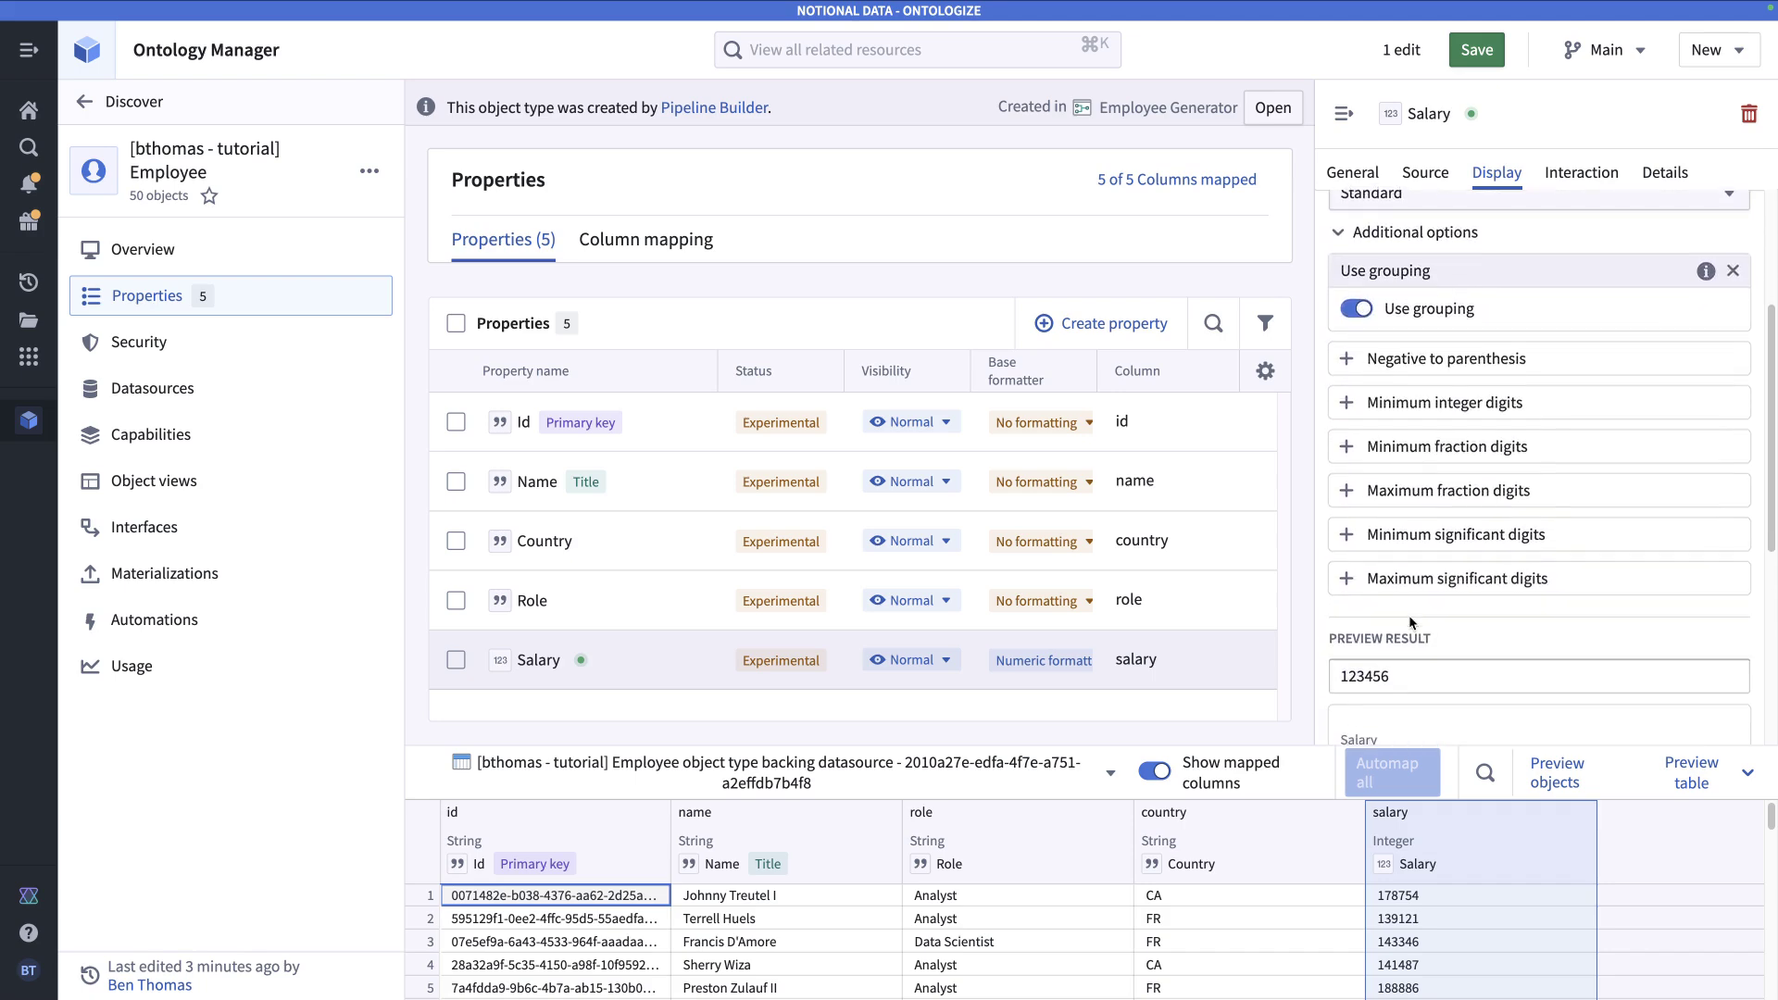
pyautogui.scroll(-1, 1408, 616)
pyautogui.moveTo(1408, 702); pyautogui.dragTo(1465, 706)
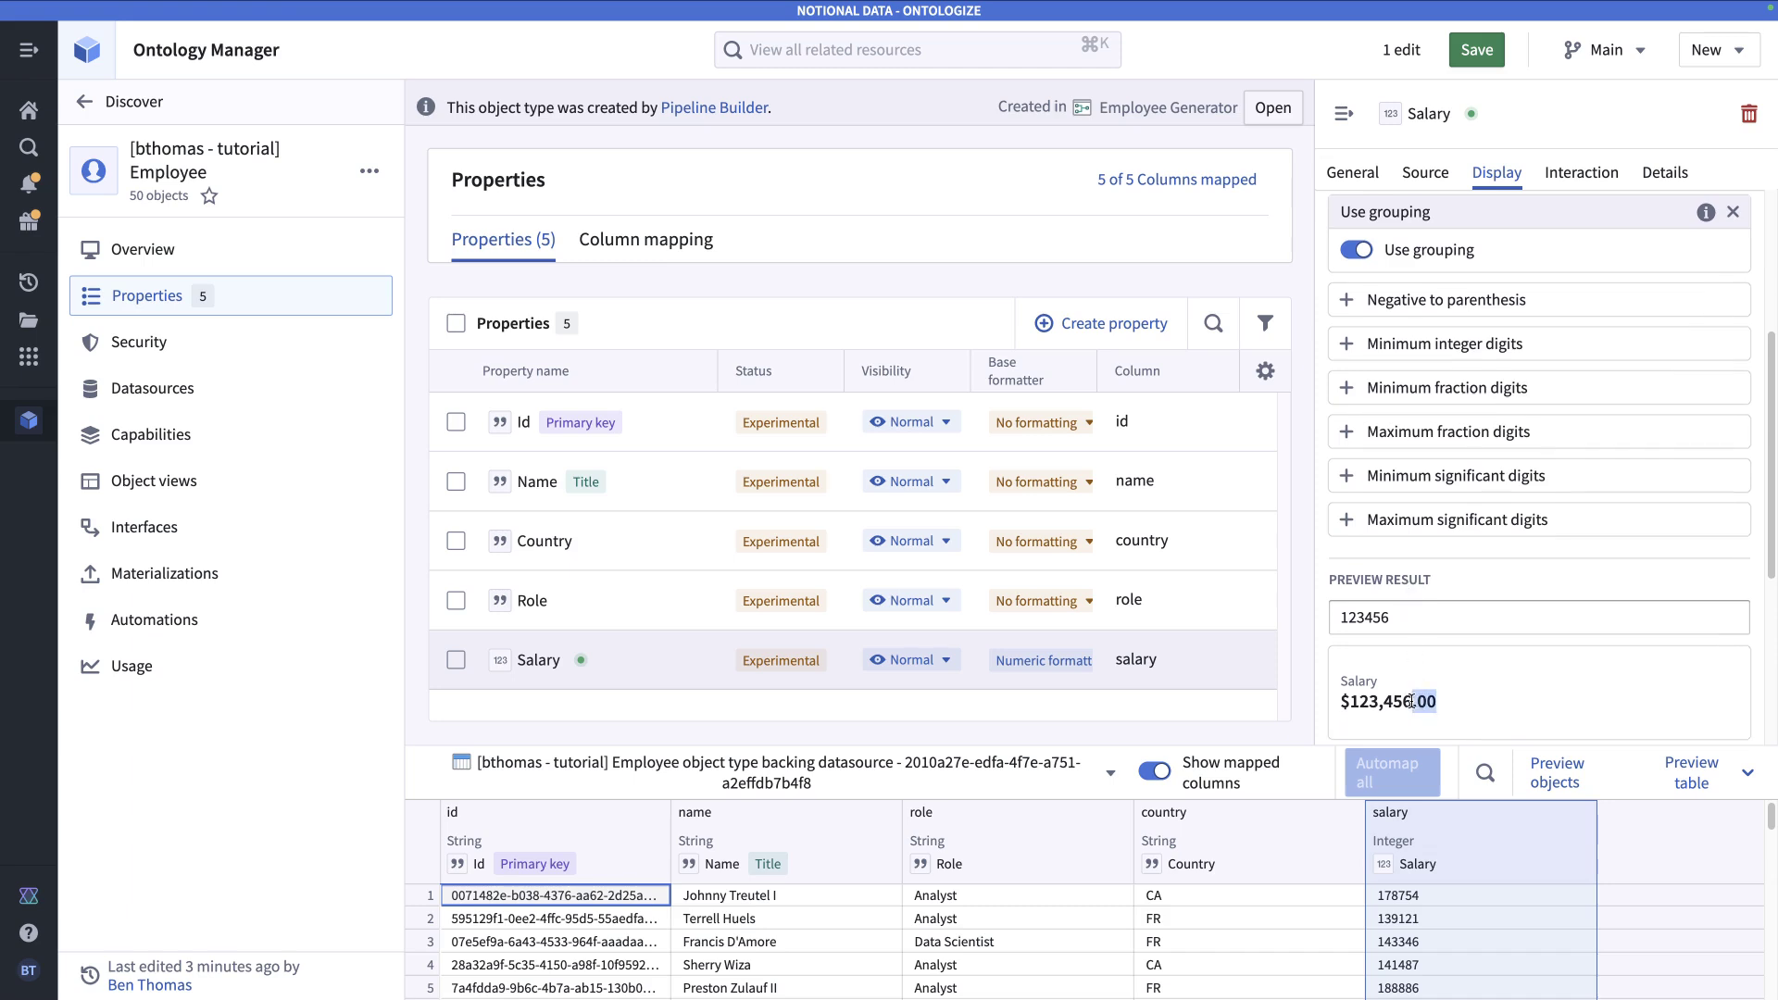
pyautogui.click(1414, 437)
pyautogui.click(1411, 432)
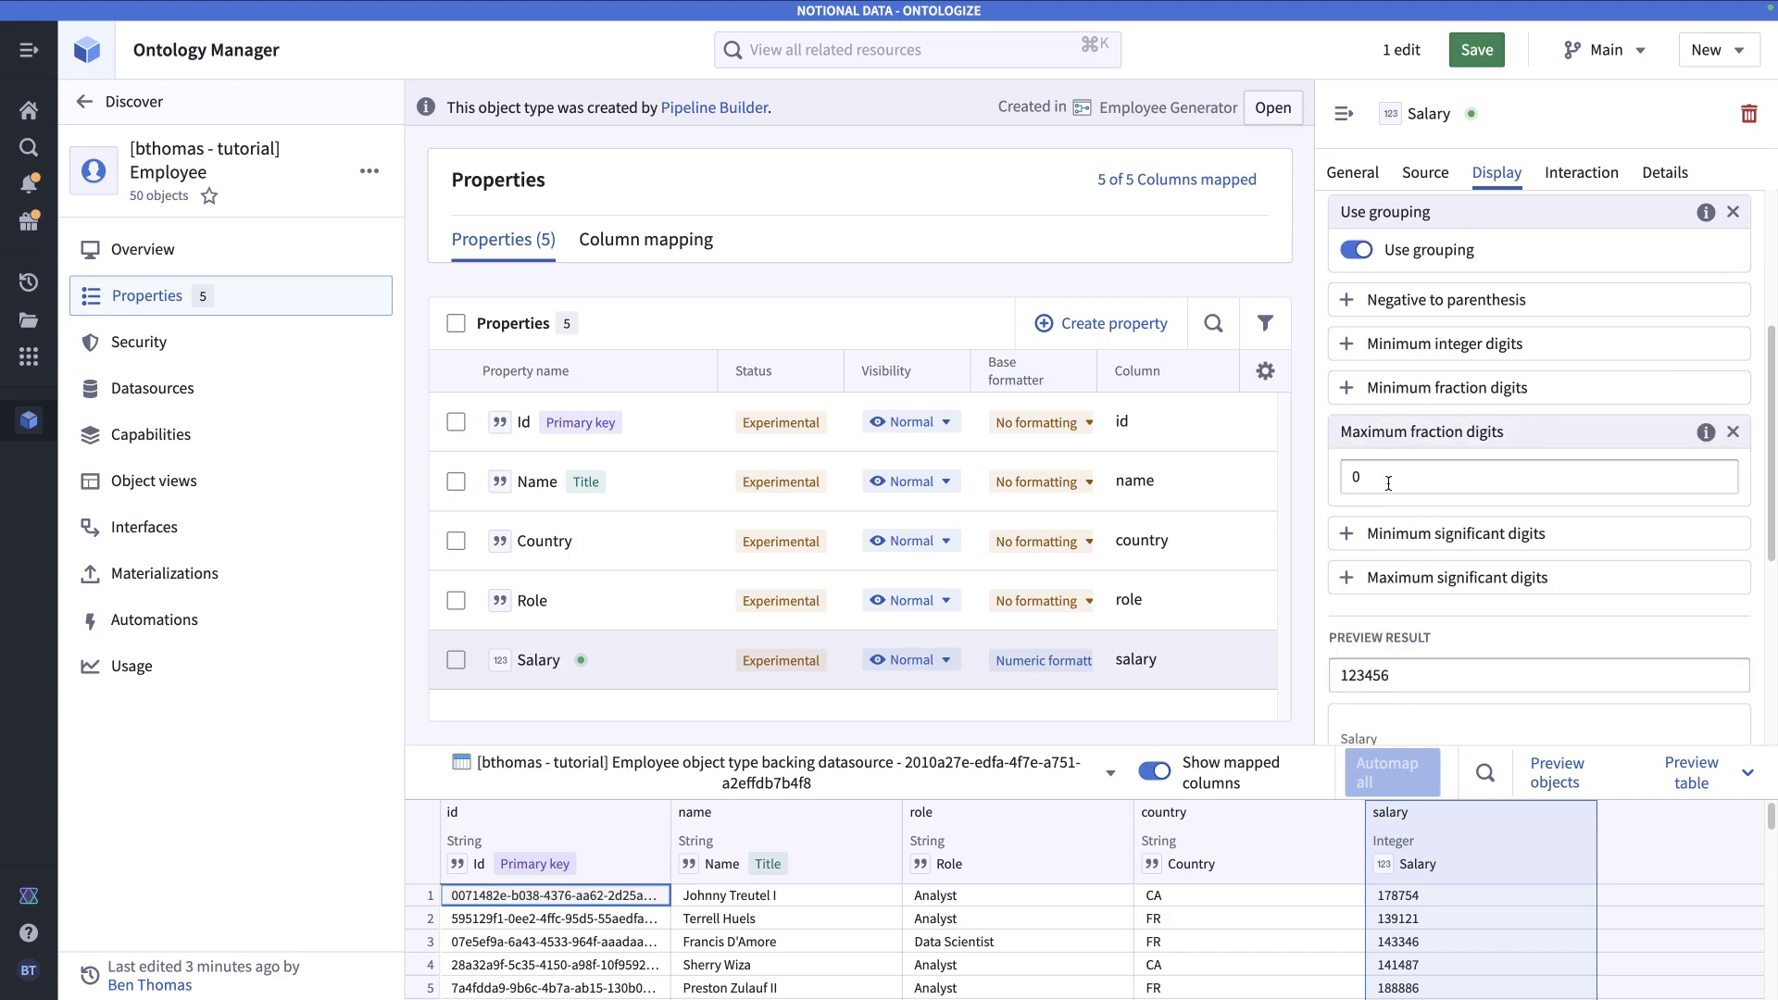
pyautogui.scroll(-3, 1388, 482)
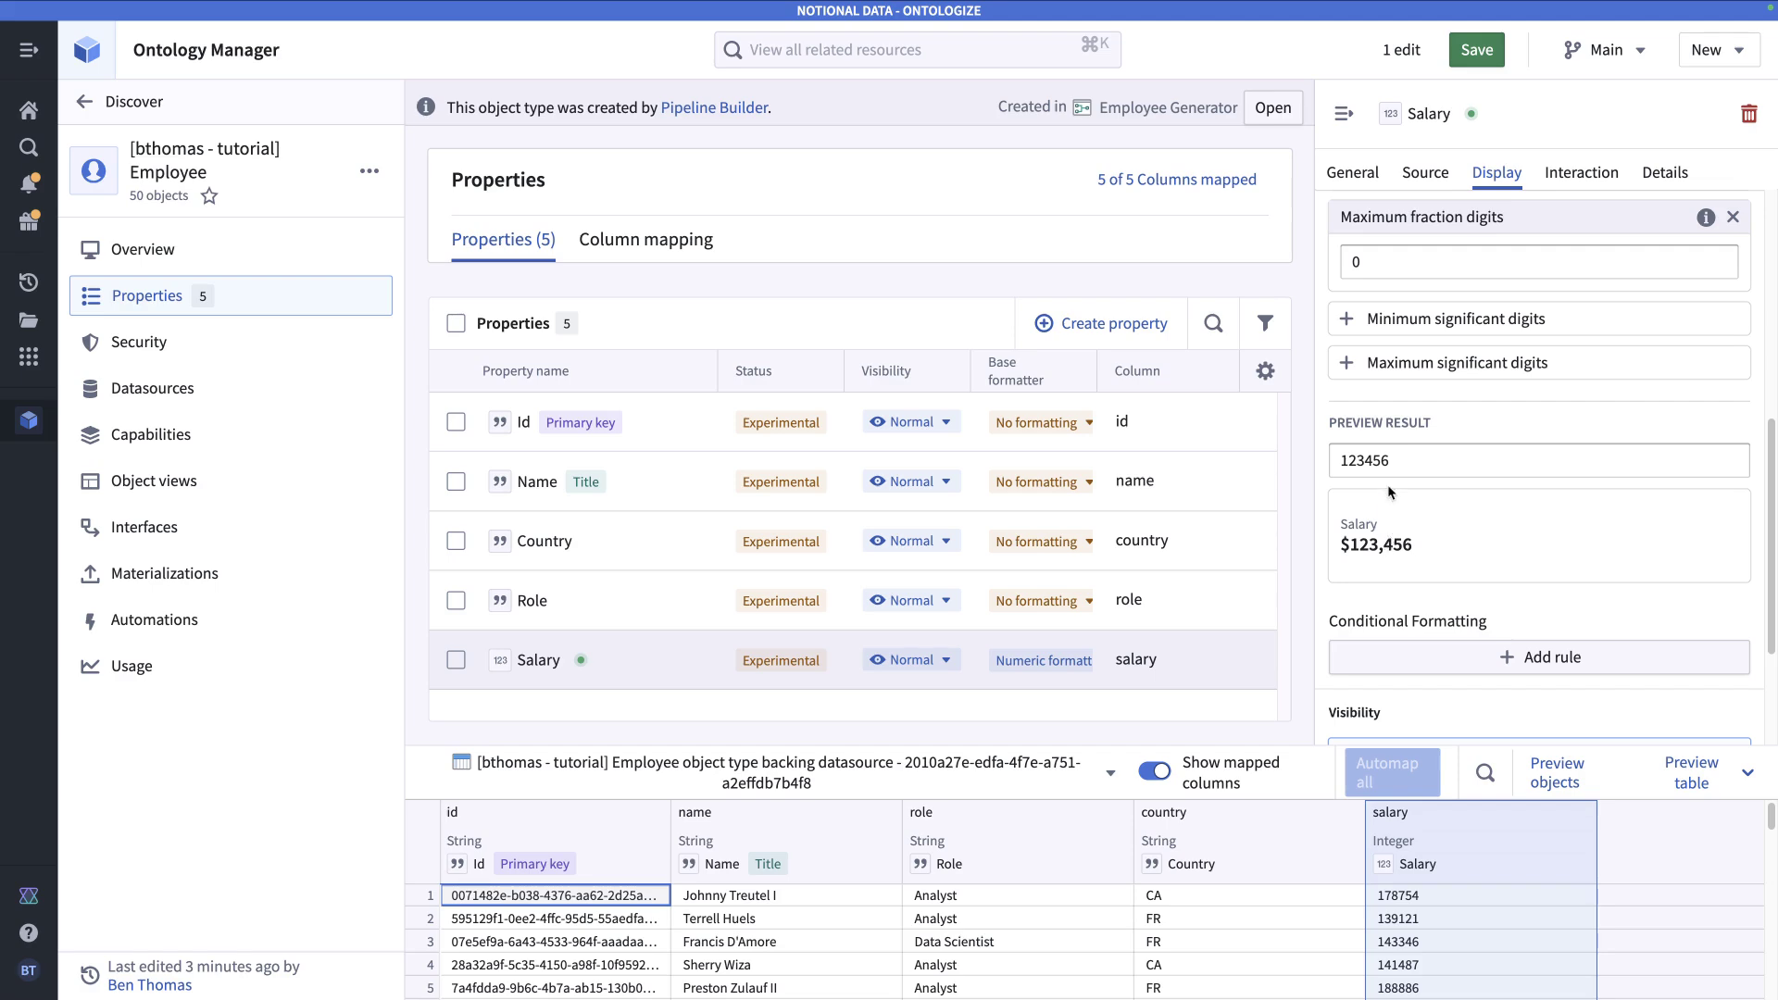
# - Save the Salary property's formatting change to the ontology and confirm it
pyautogui.click(1477, 49)
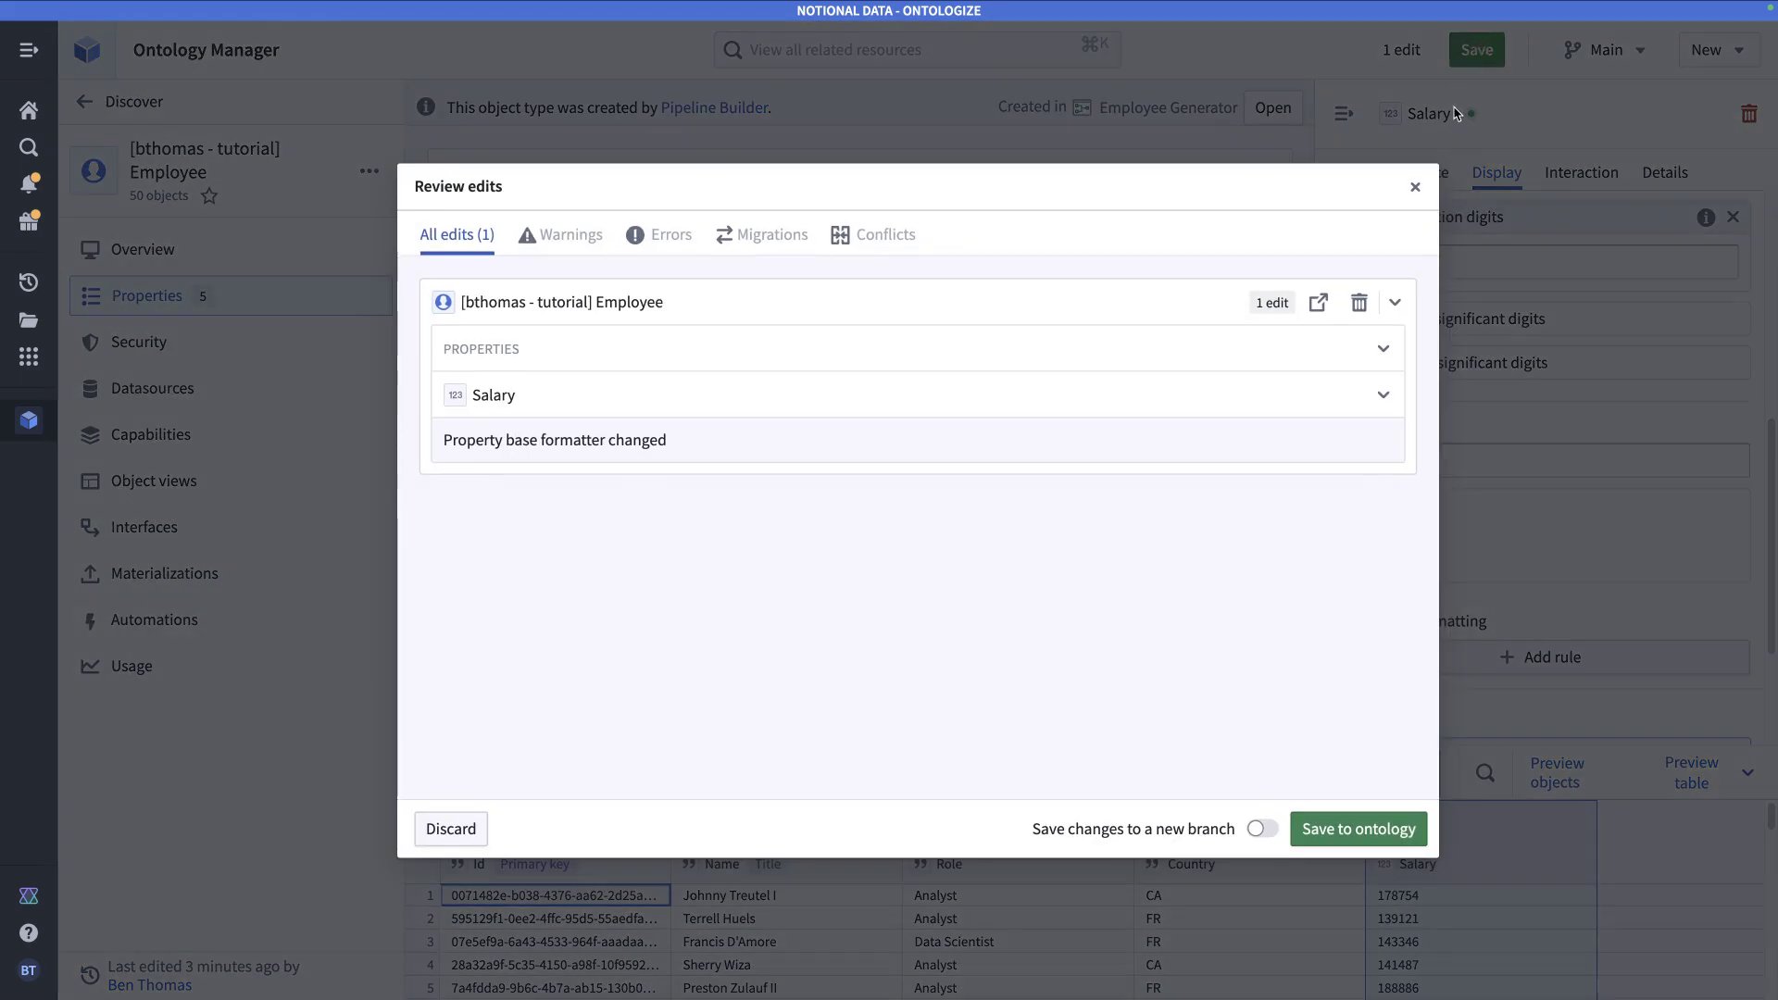
pyautogui.click(1380, 817)
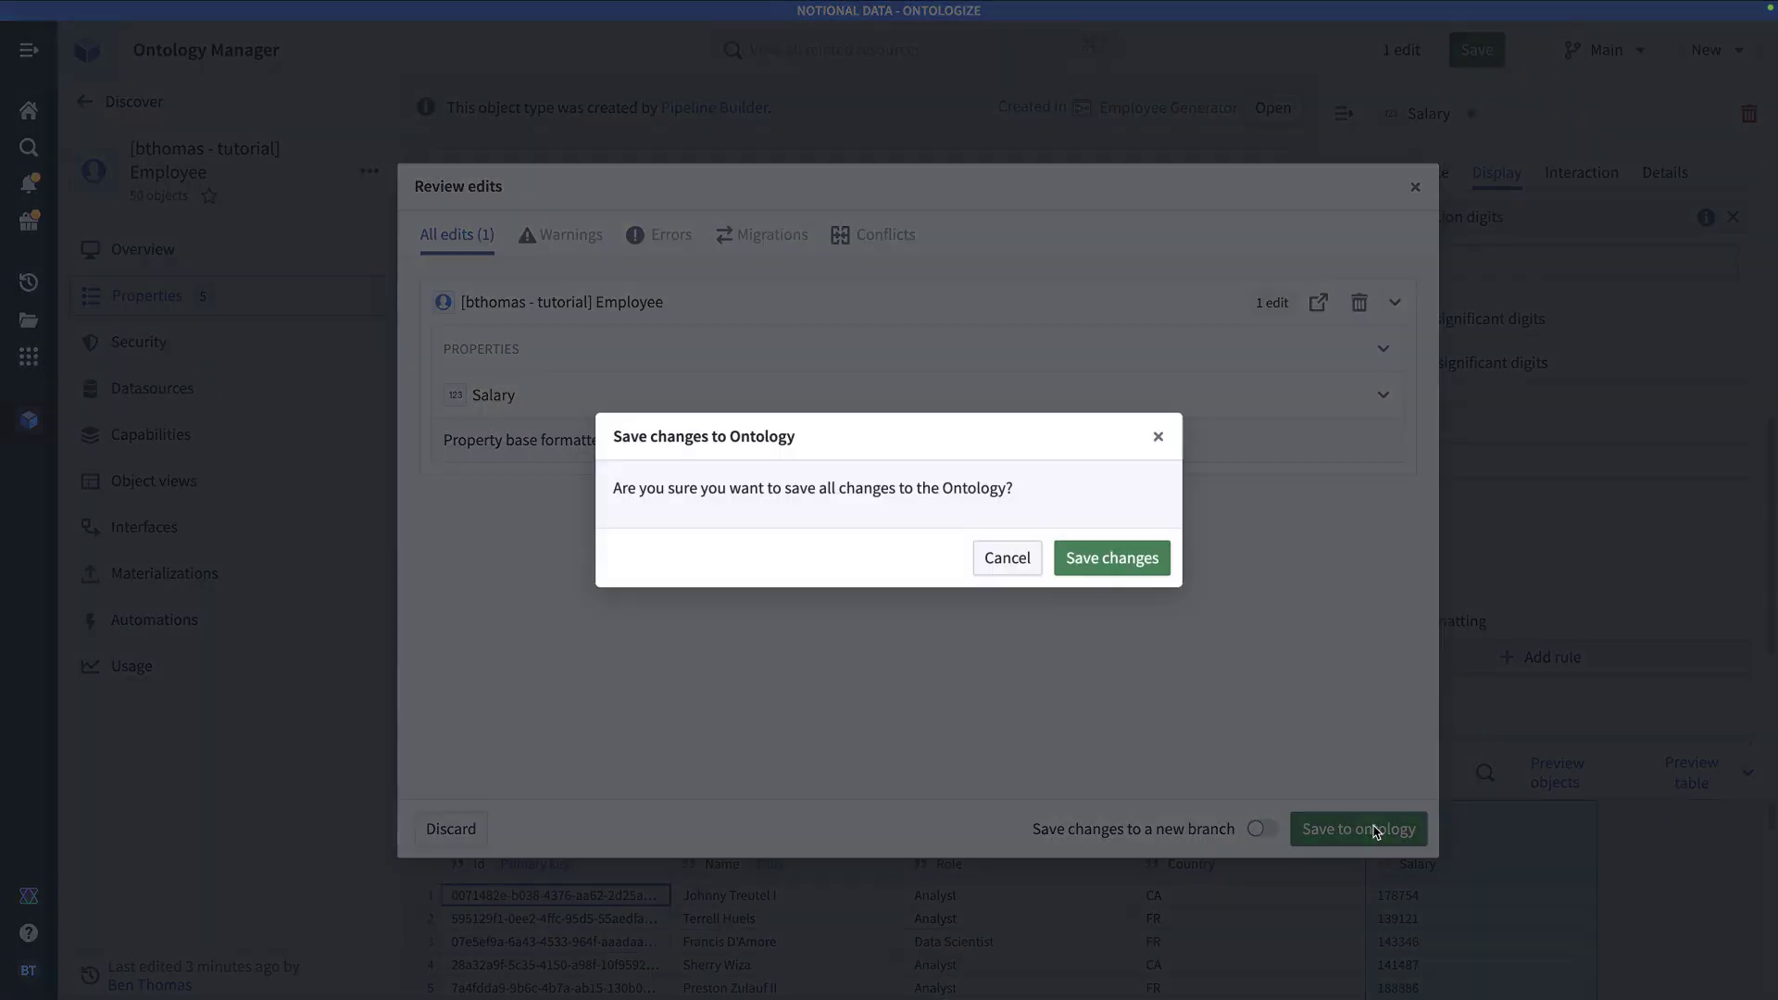
pyautogui.click(1112, 559)
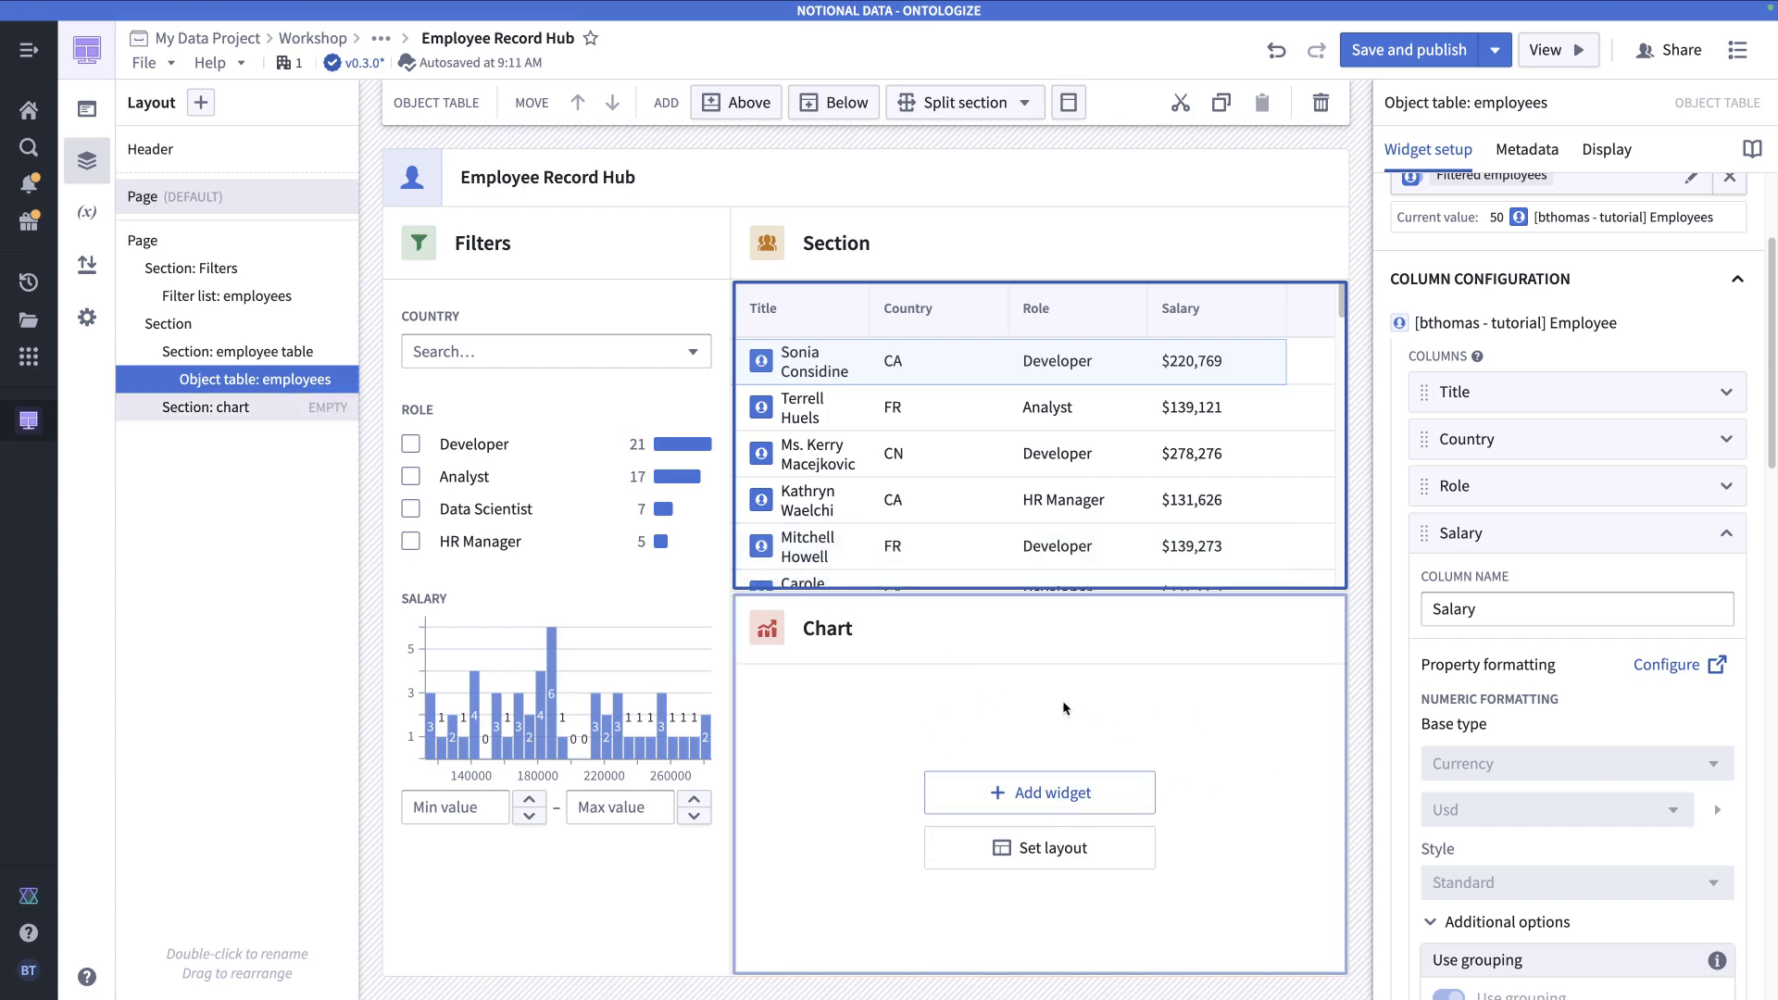
# - In the Workshop module, rename the employee object table's active object variable to "Active employee"
pyautogui.scroll(-6, 1609, 513)
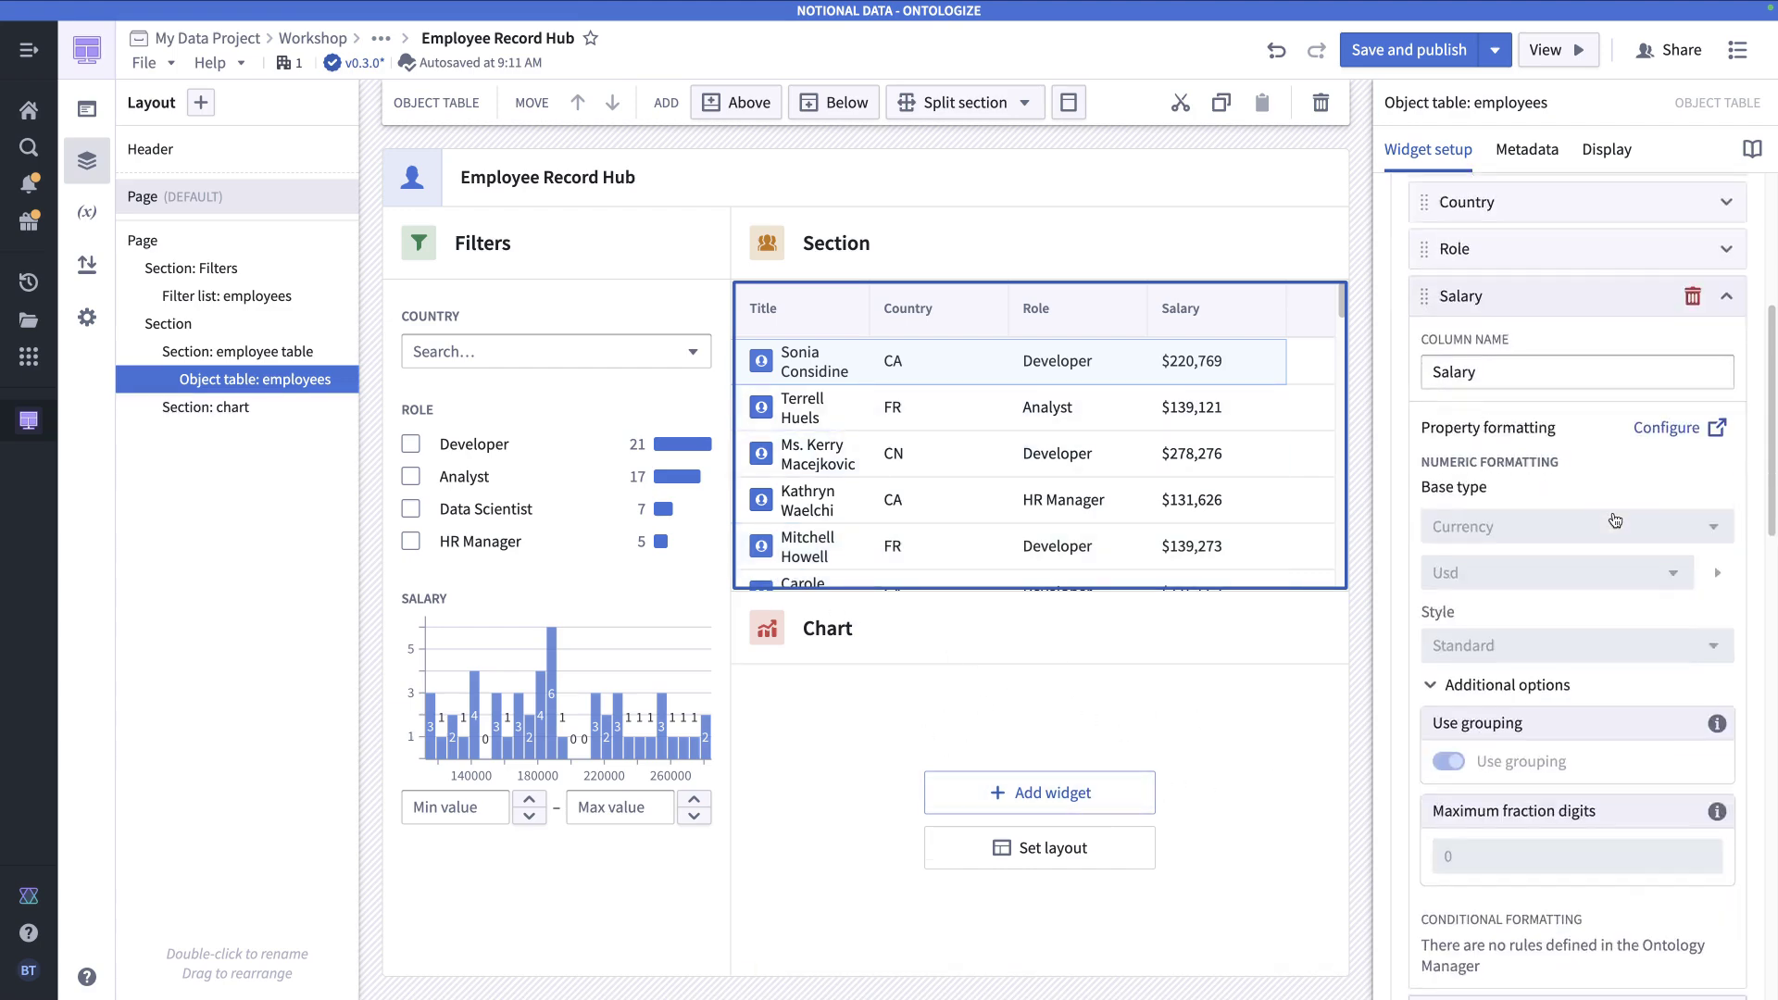
pyautogui.scroll(-5, 1611, 517)
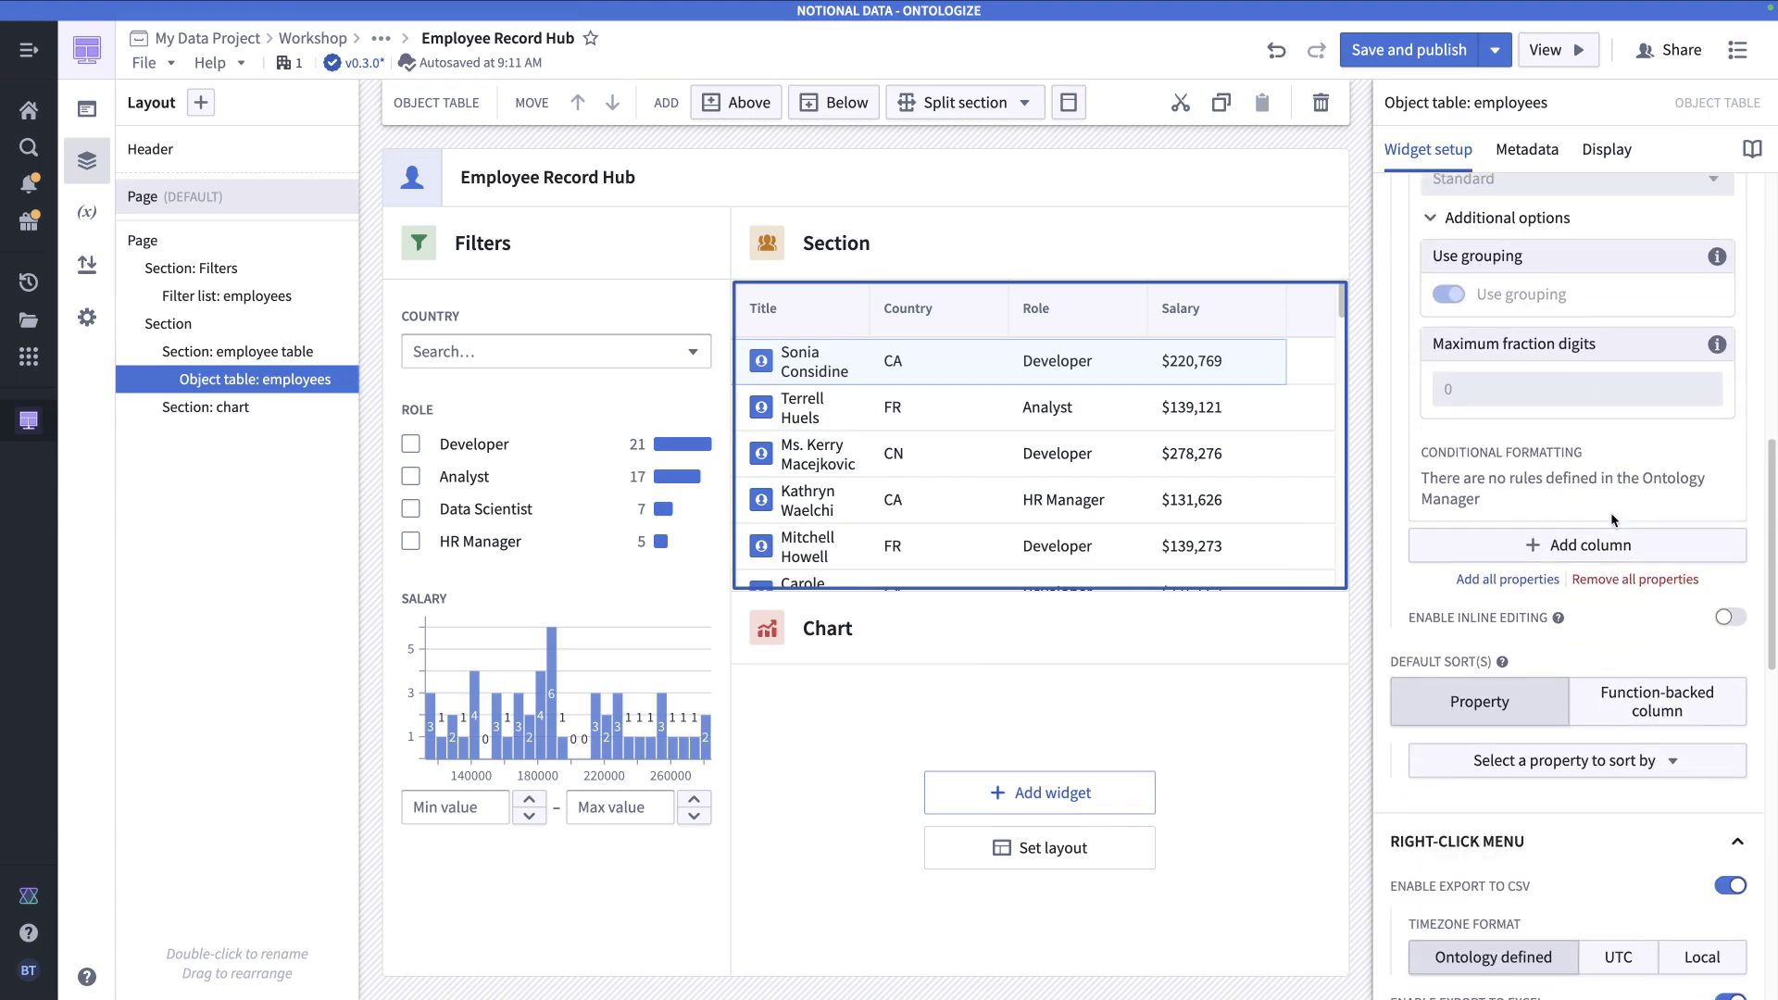
pyautogui.scroll(-5, 1613, 520)
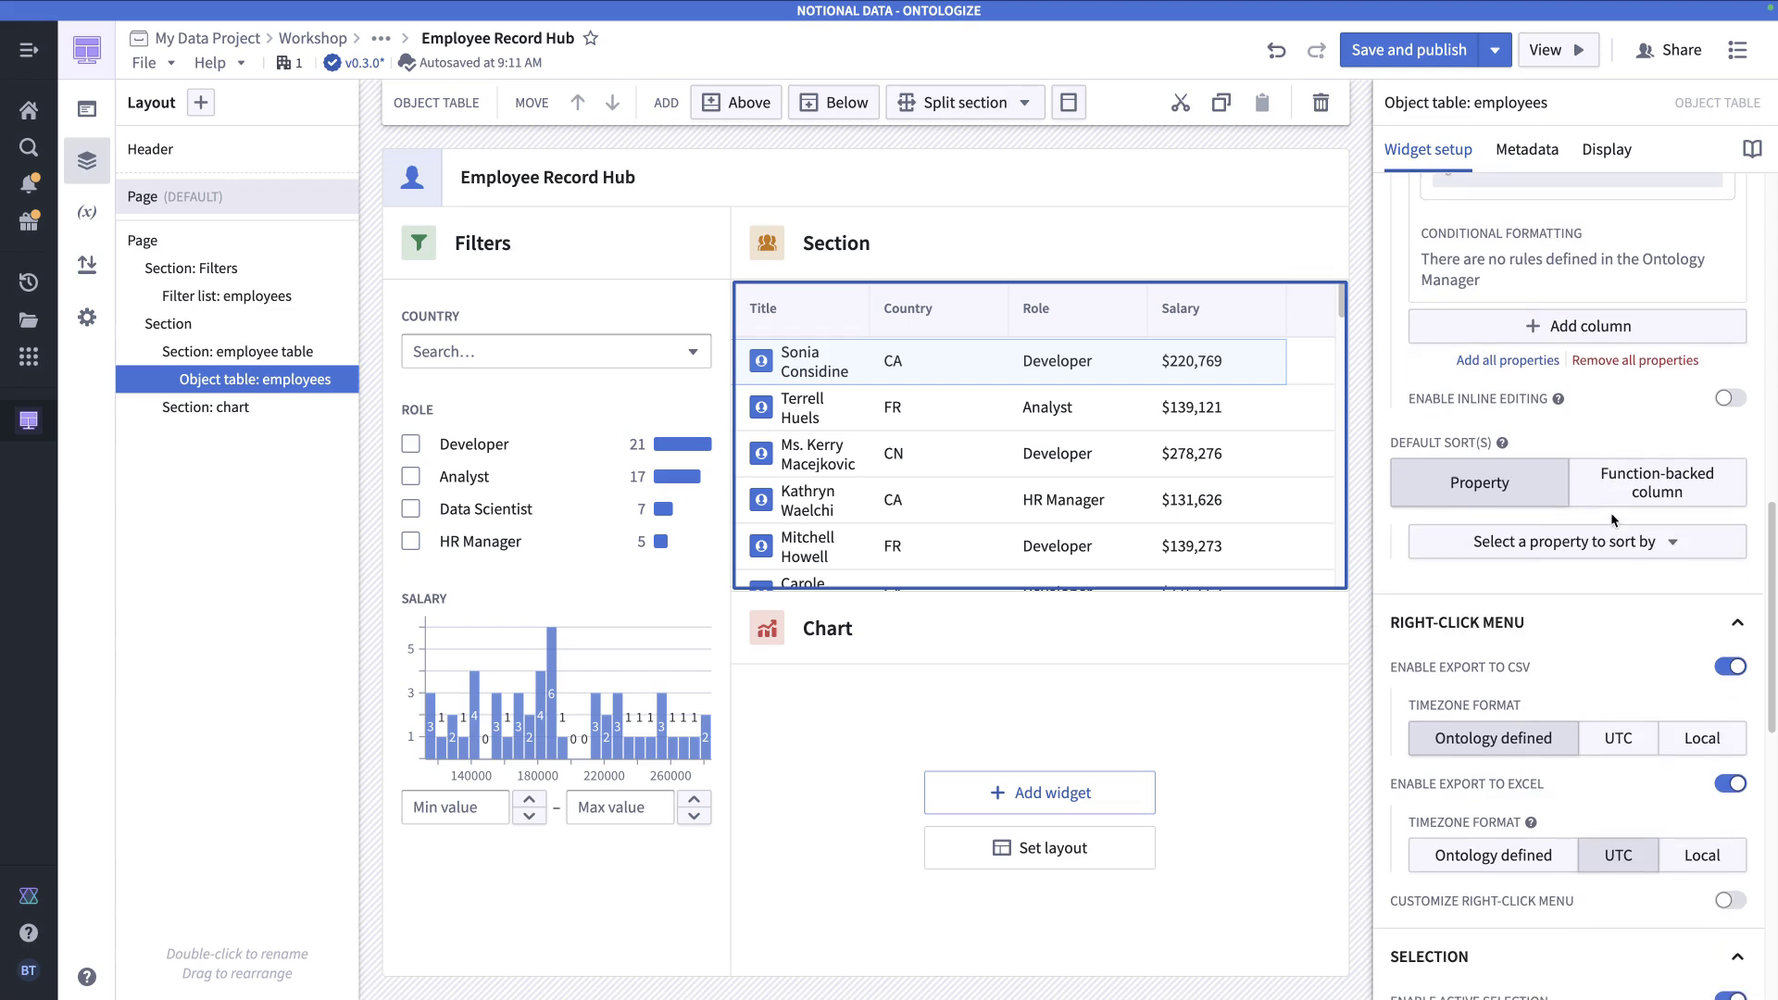
pyautogui.scroll(-3, 1608, 513)
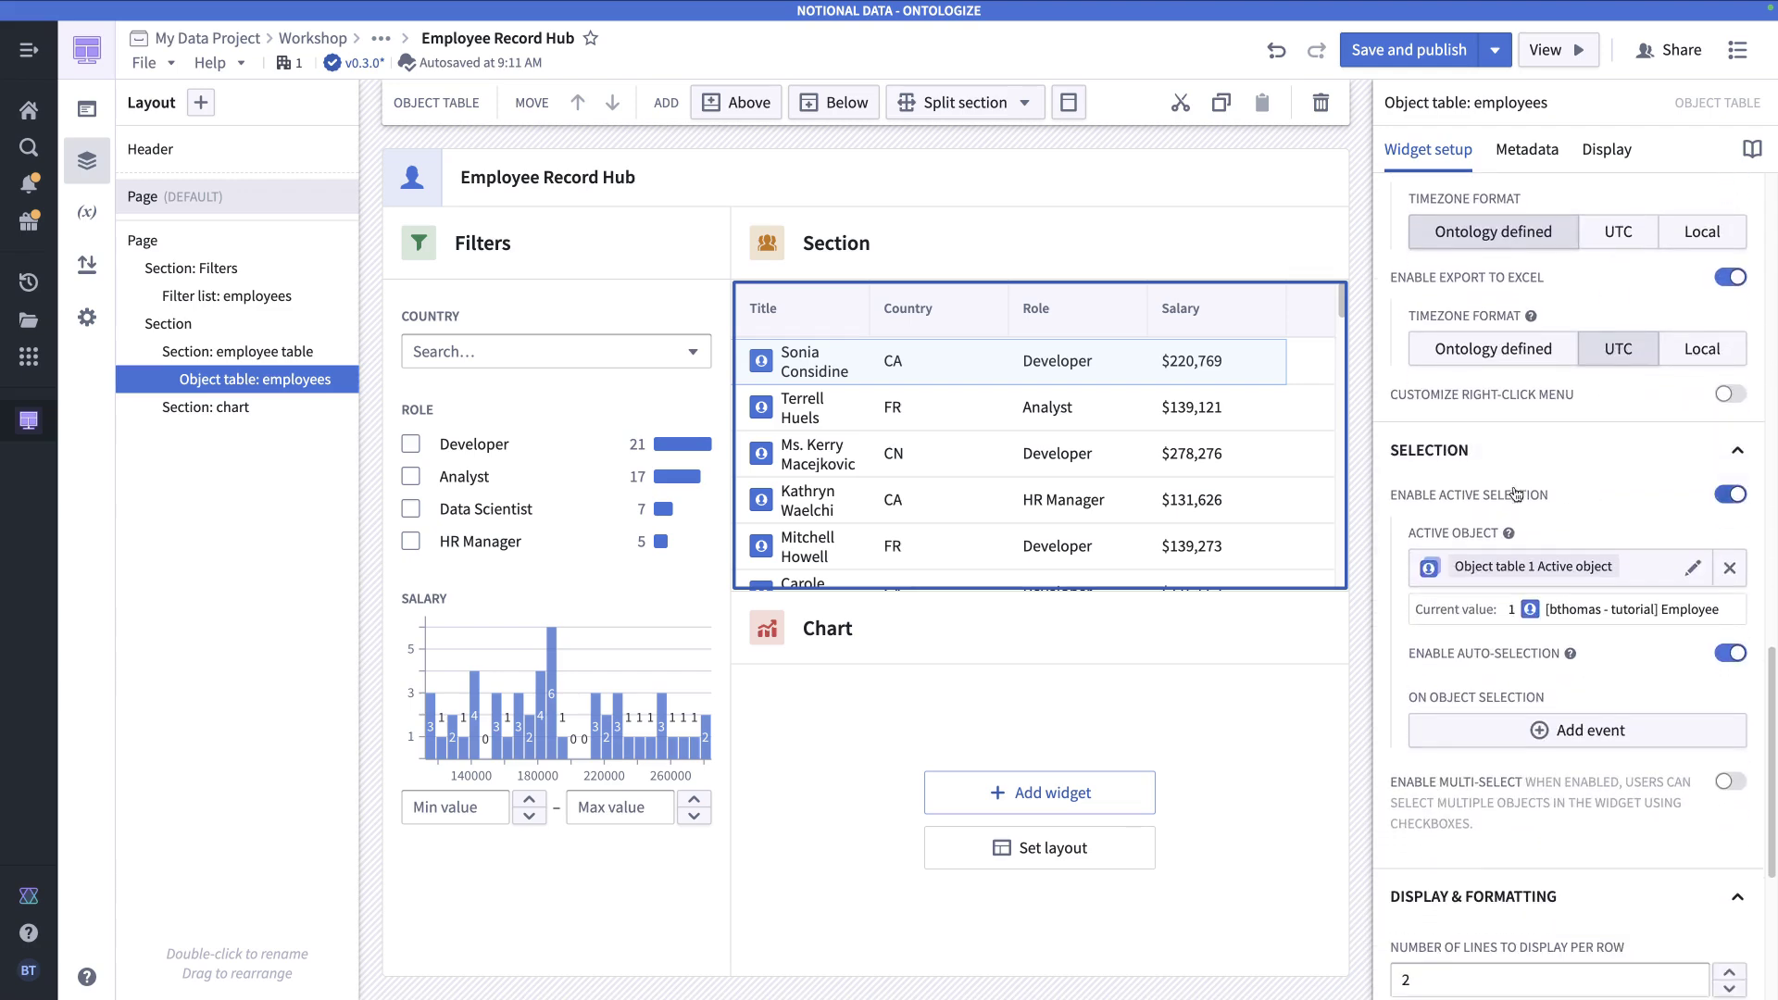
pyautogui.click(1097, 413)
pyautogui.click(1121, 460)
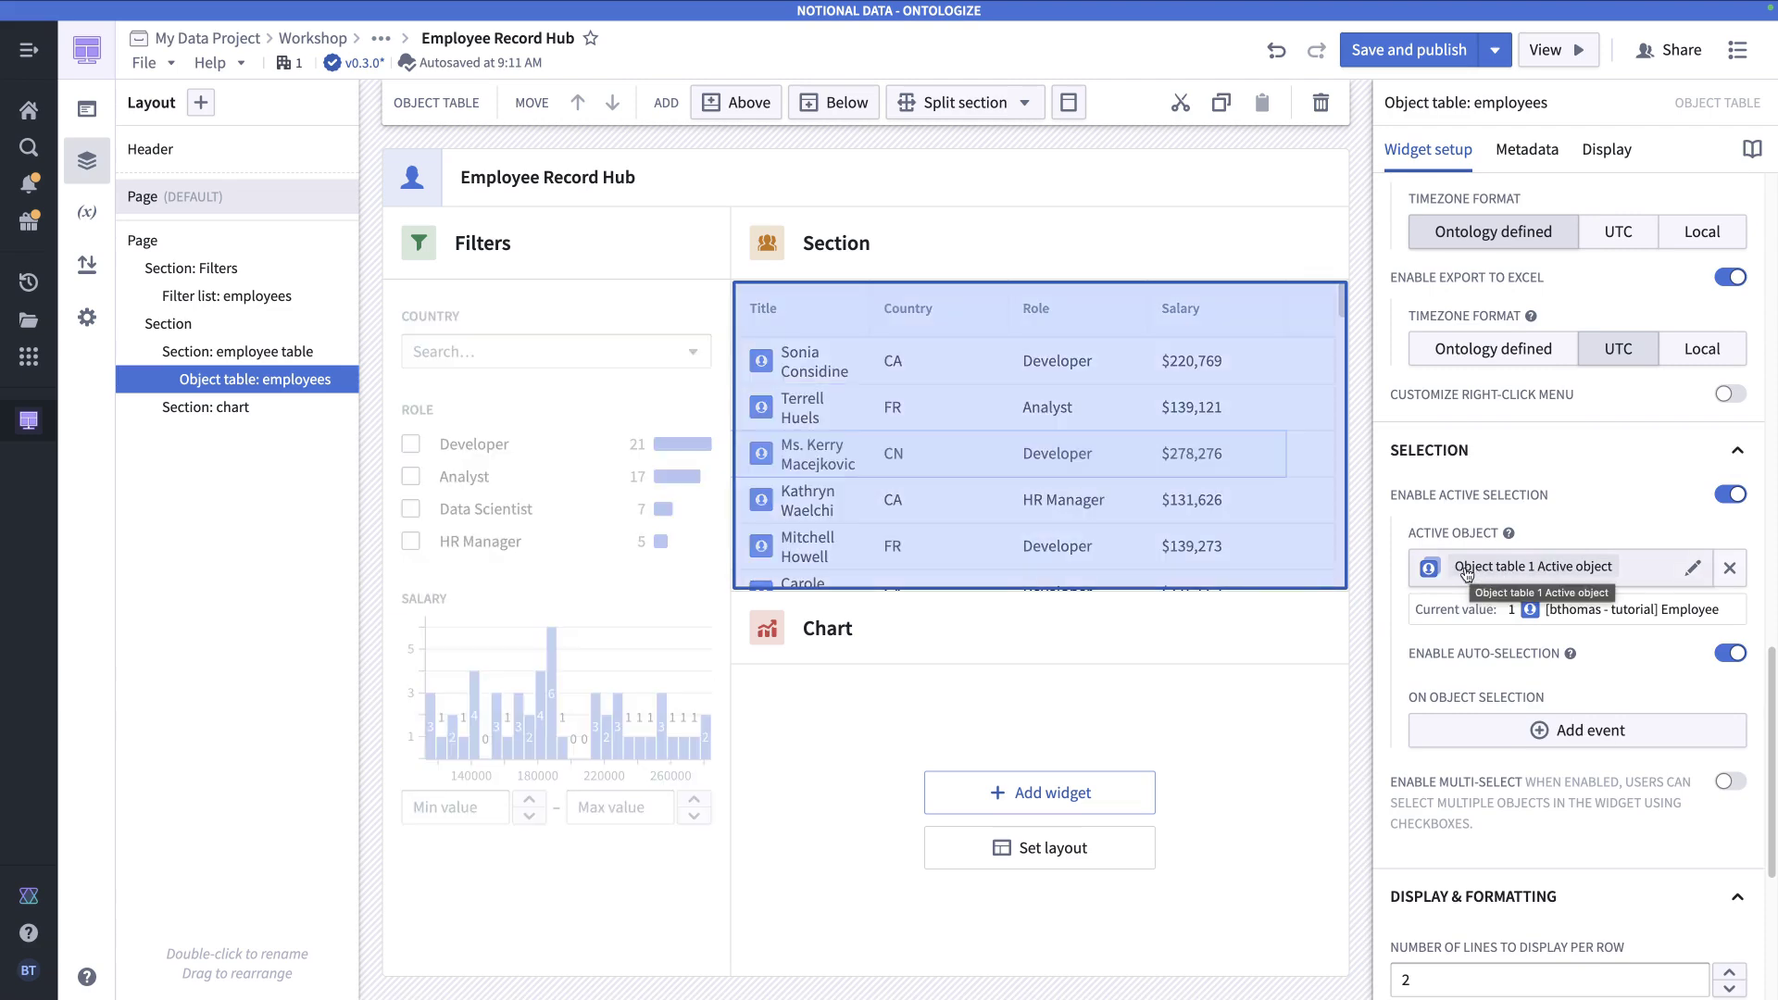
pyautogui.click(1535, 569)
pyautogui.click(802, 31)
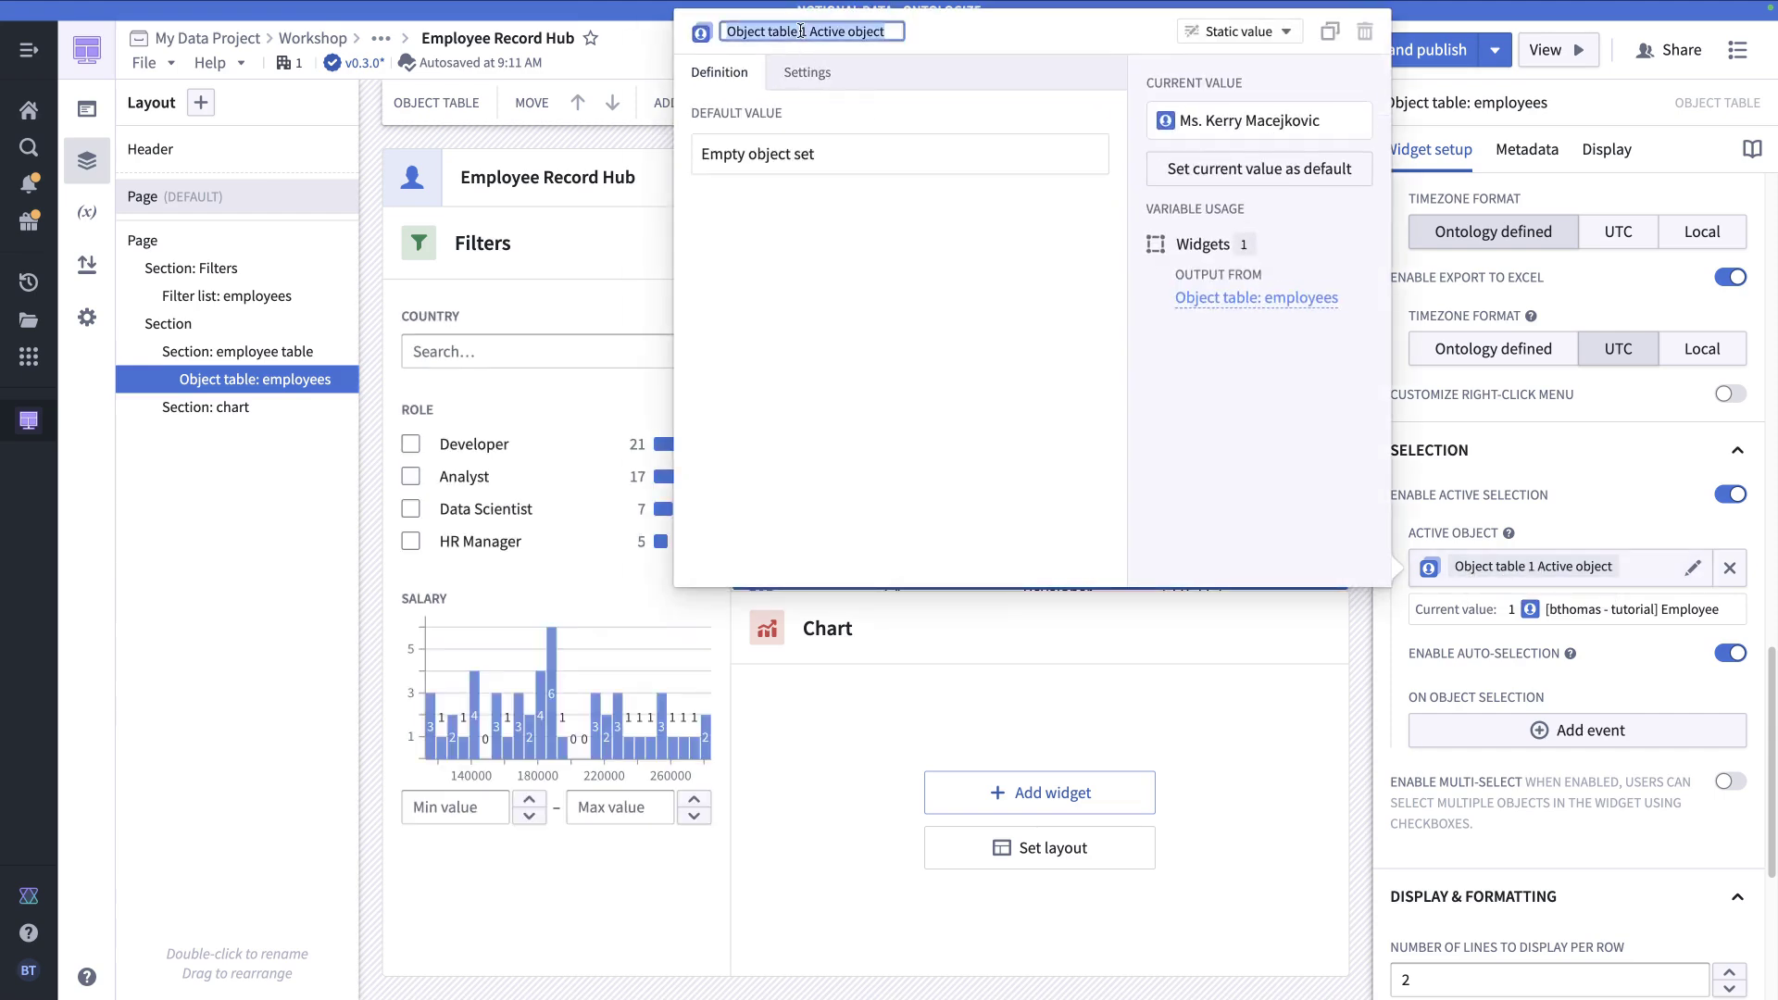
pyautogui.write('Active employee')
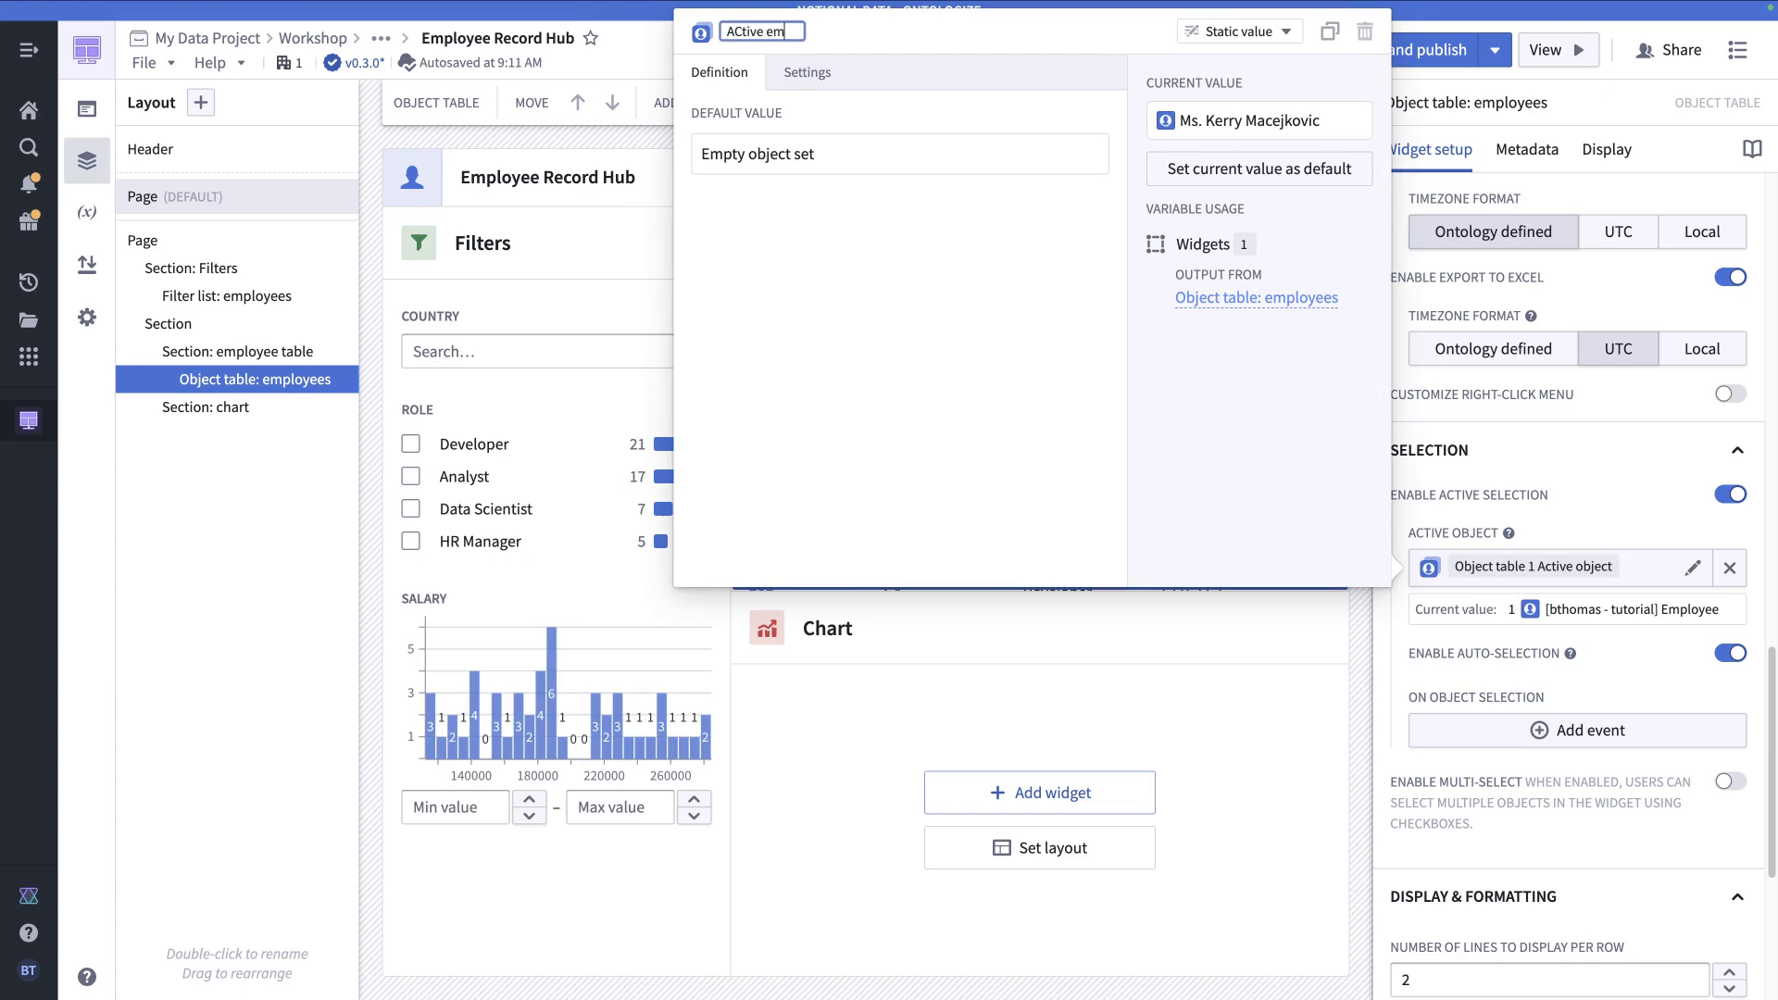
pyautogui.press('Return')
pyautogui.click(1397, 640)
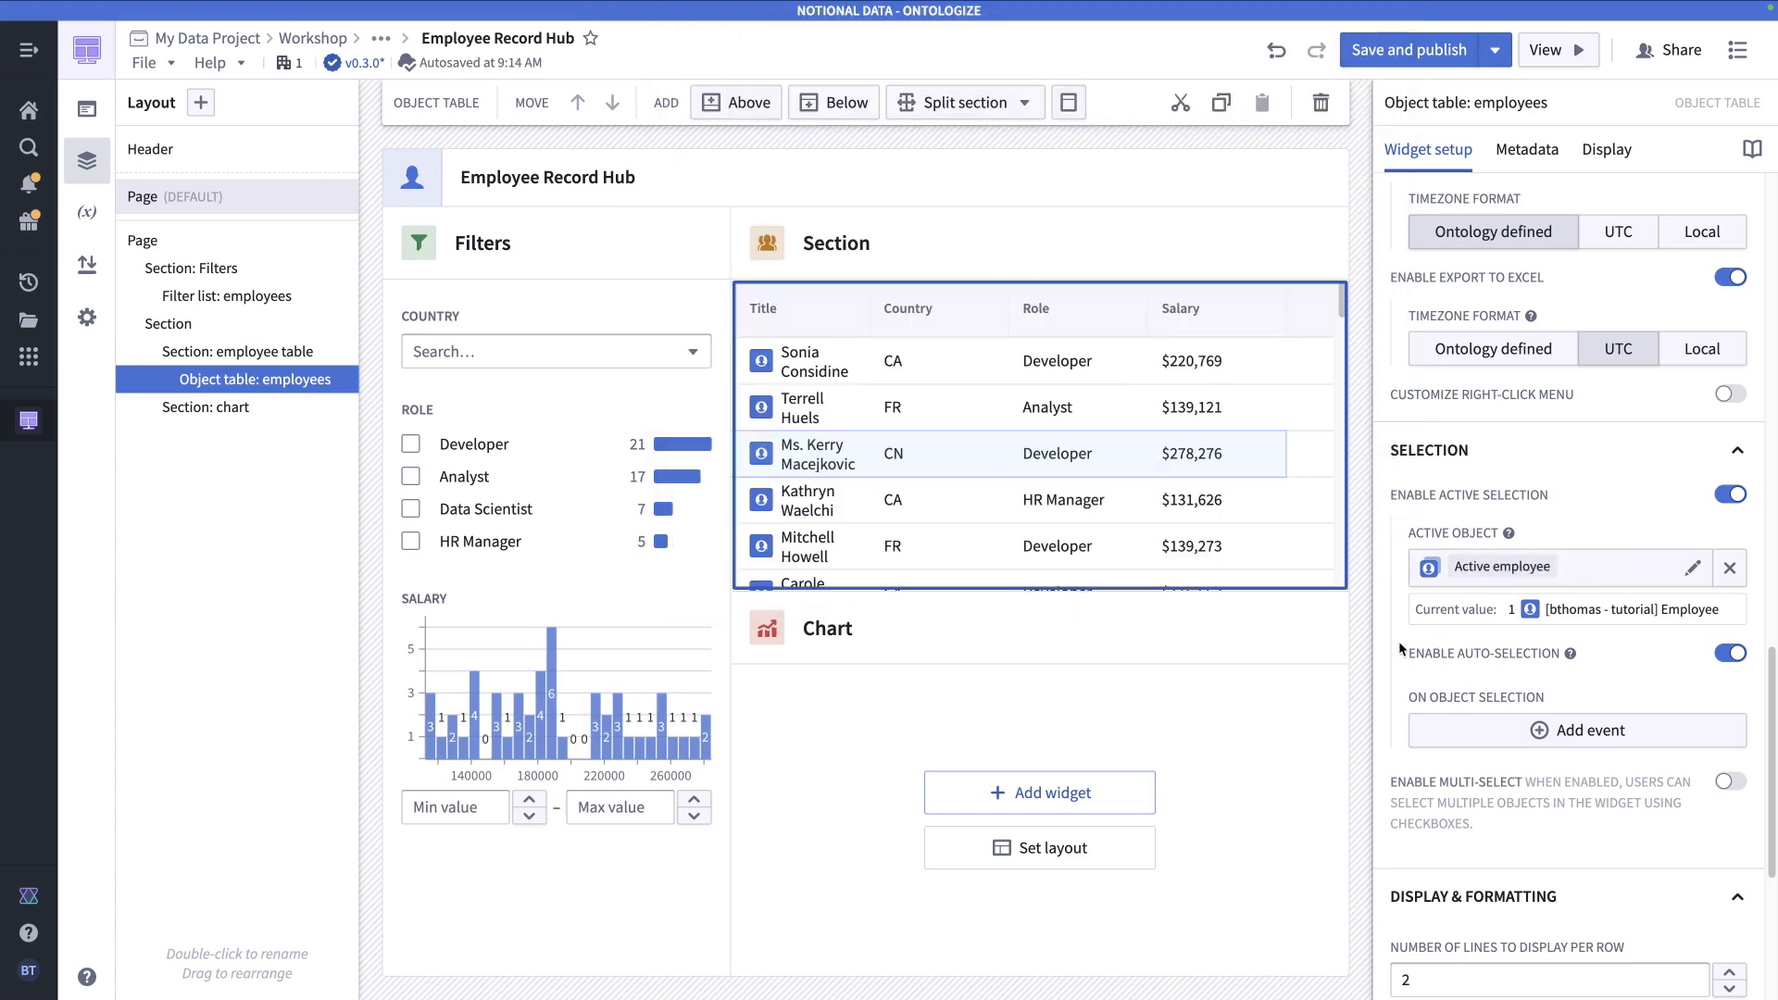
# - Enable multi-select on the object table and create a new object set variable for its selected objects
pyautogui.click(1724, 782)
pyautogui.scroll(-2, 1620, 786)
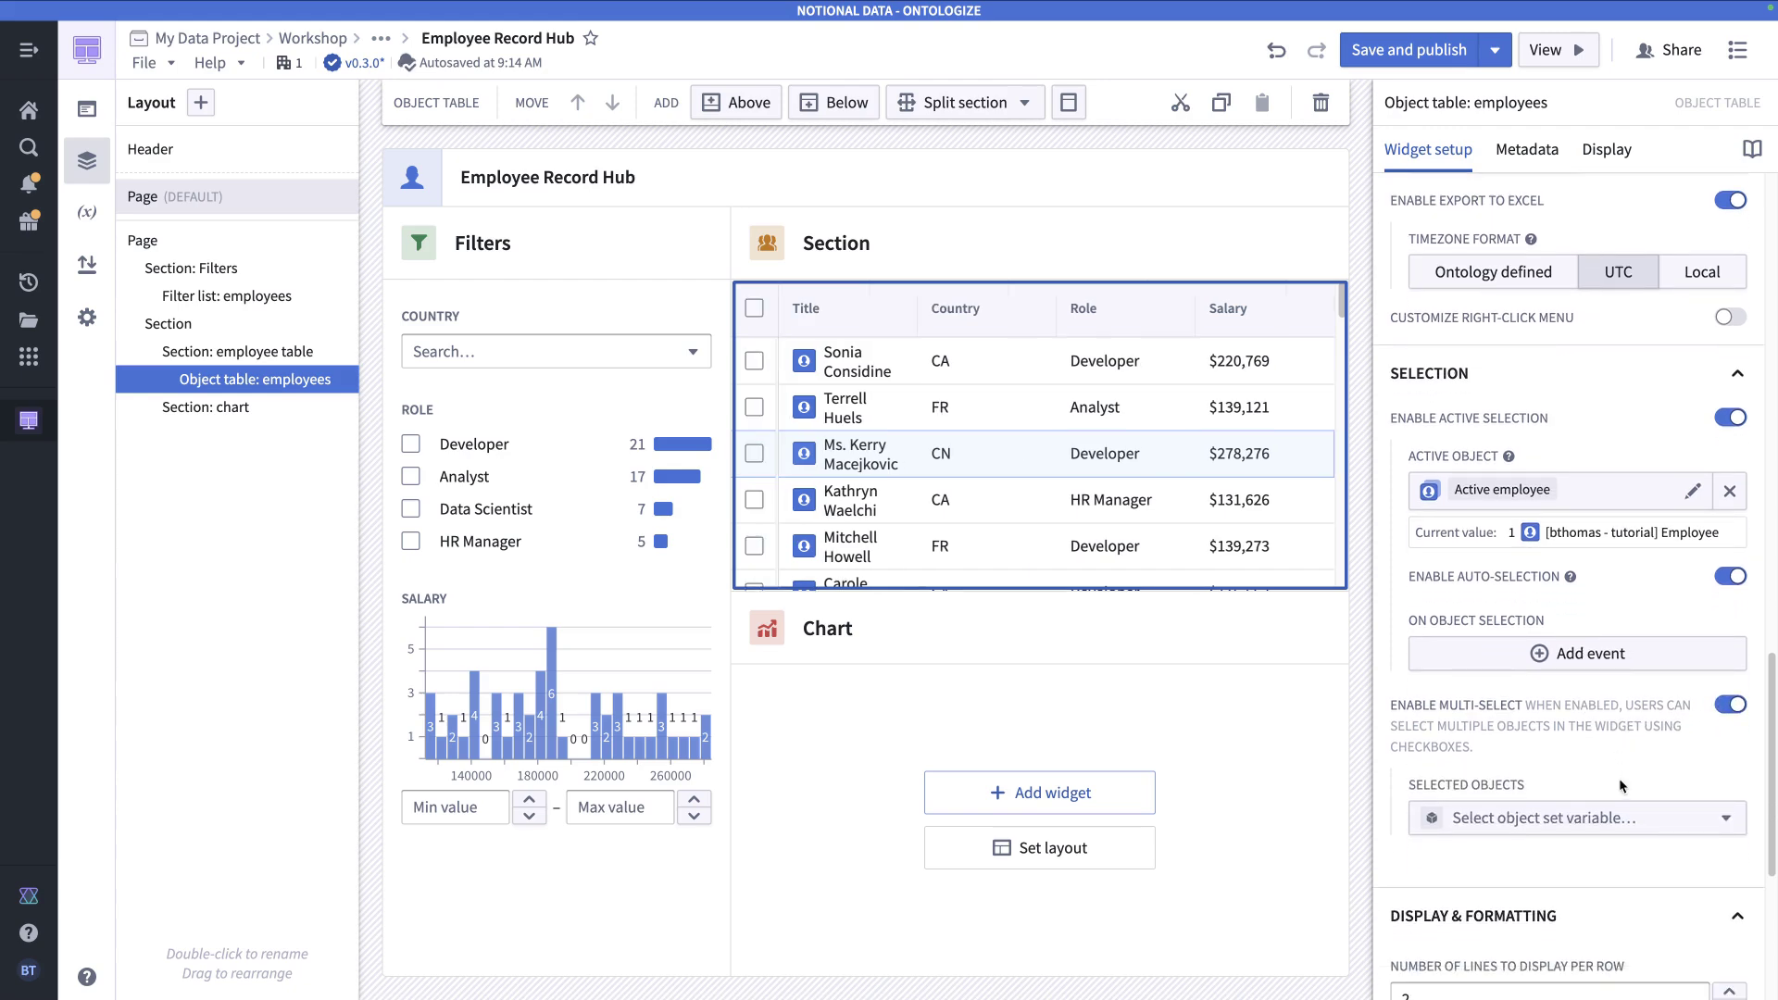
pyautogui.click(1571, 821)
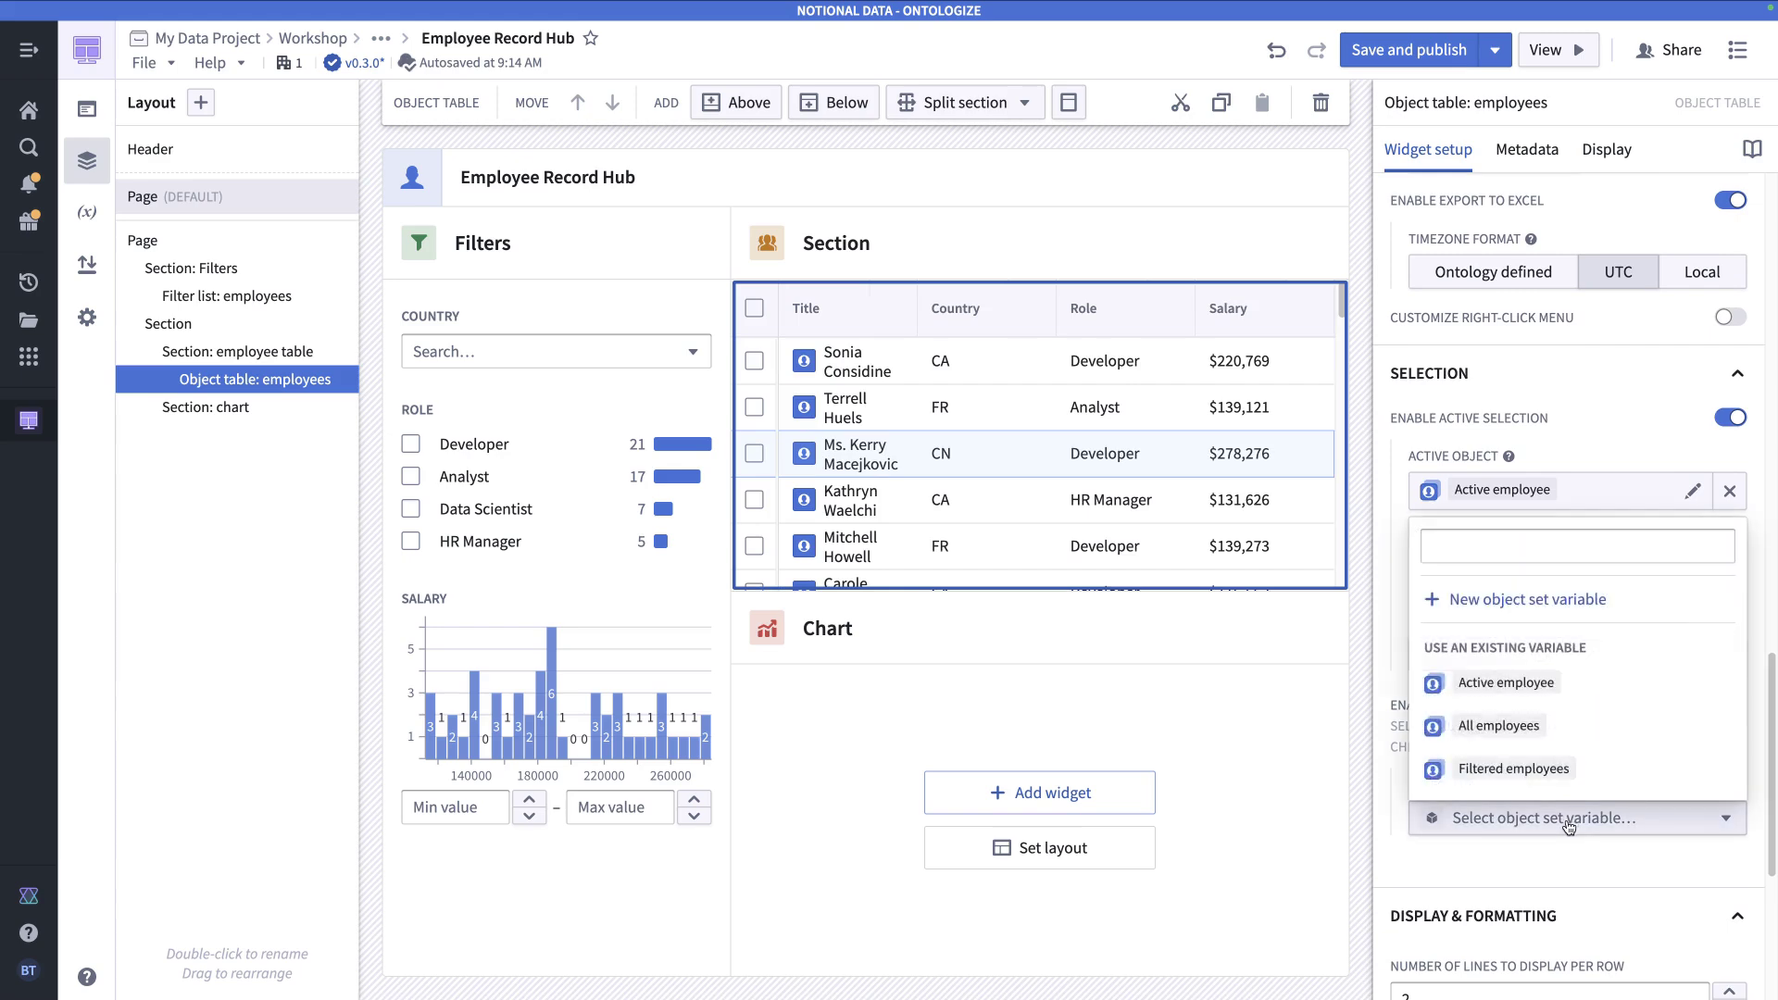
pyautogui.click(1482, 600)
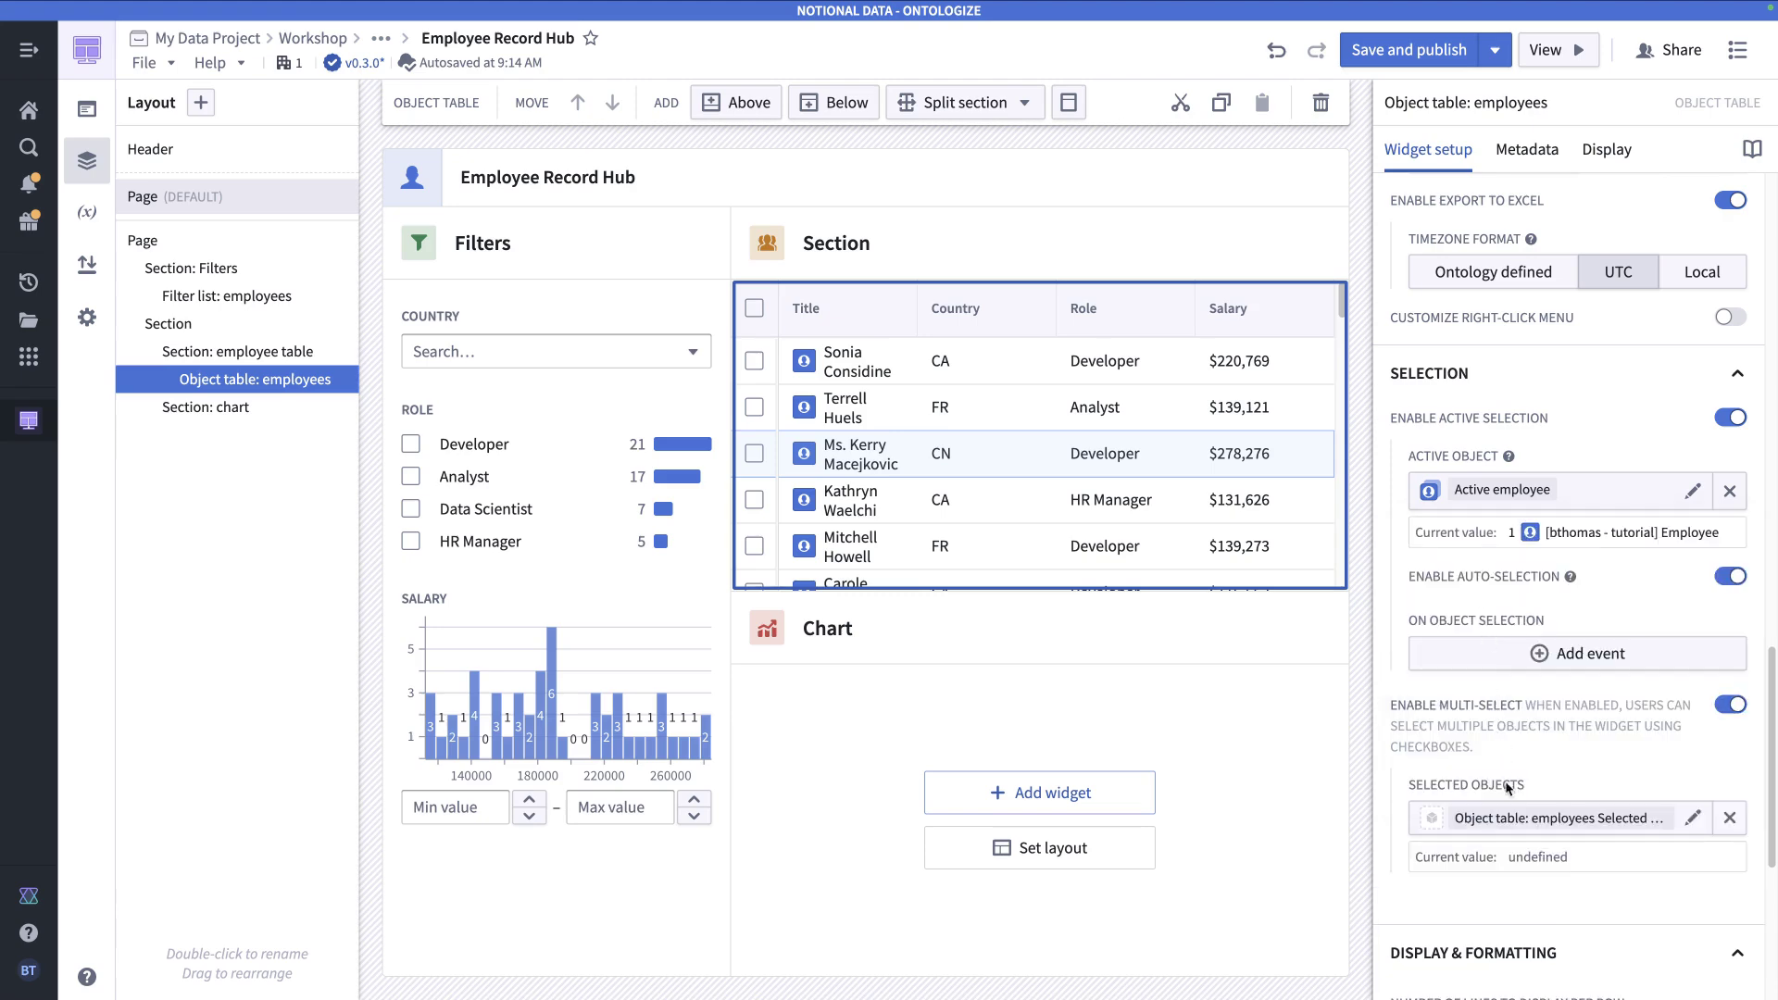
# - Rename the selected objects variable to "Selected employees"
pyautogui.click(1503, 821)
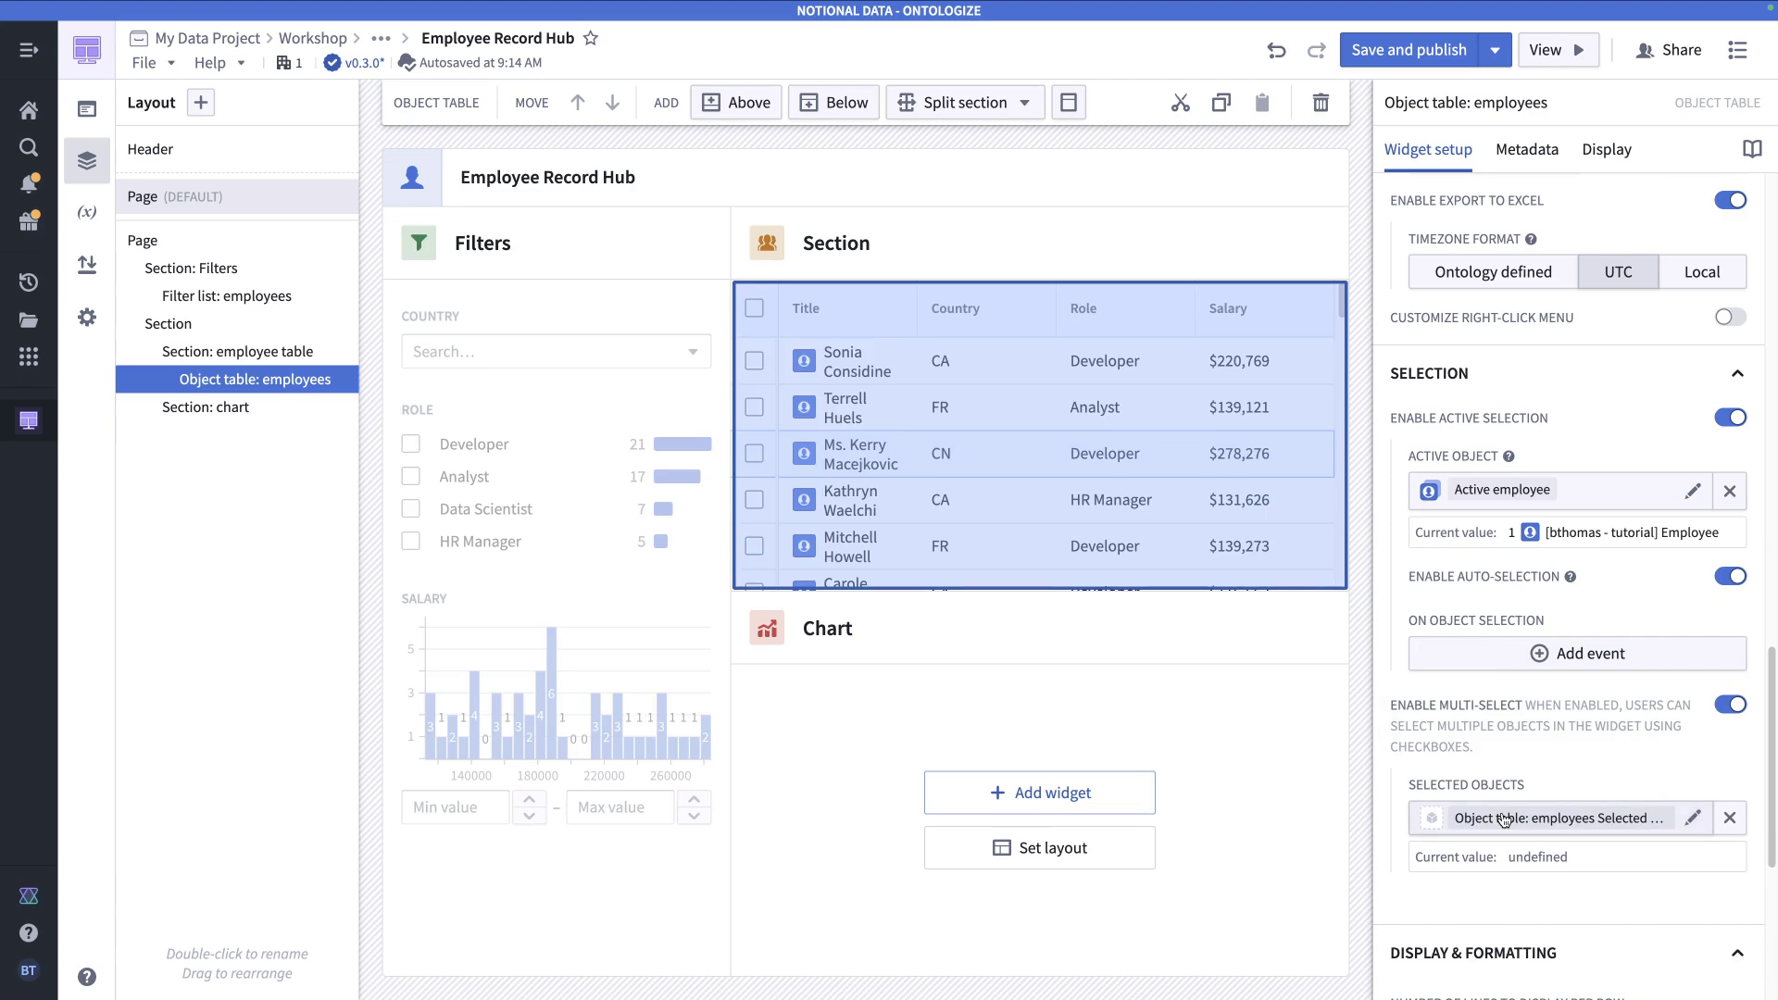
pyautogui.click(854, 278)
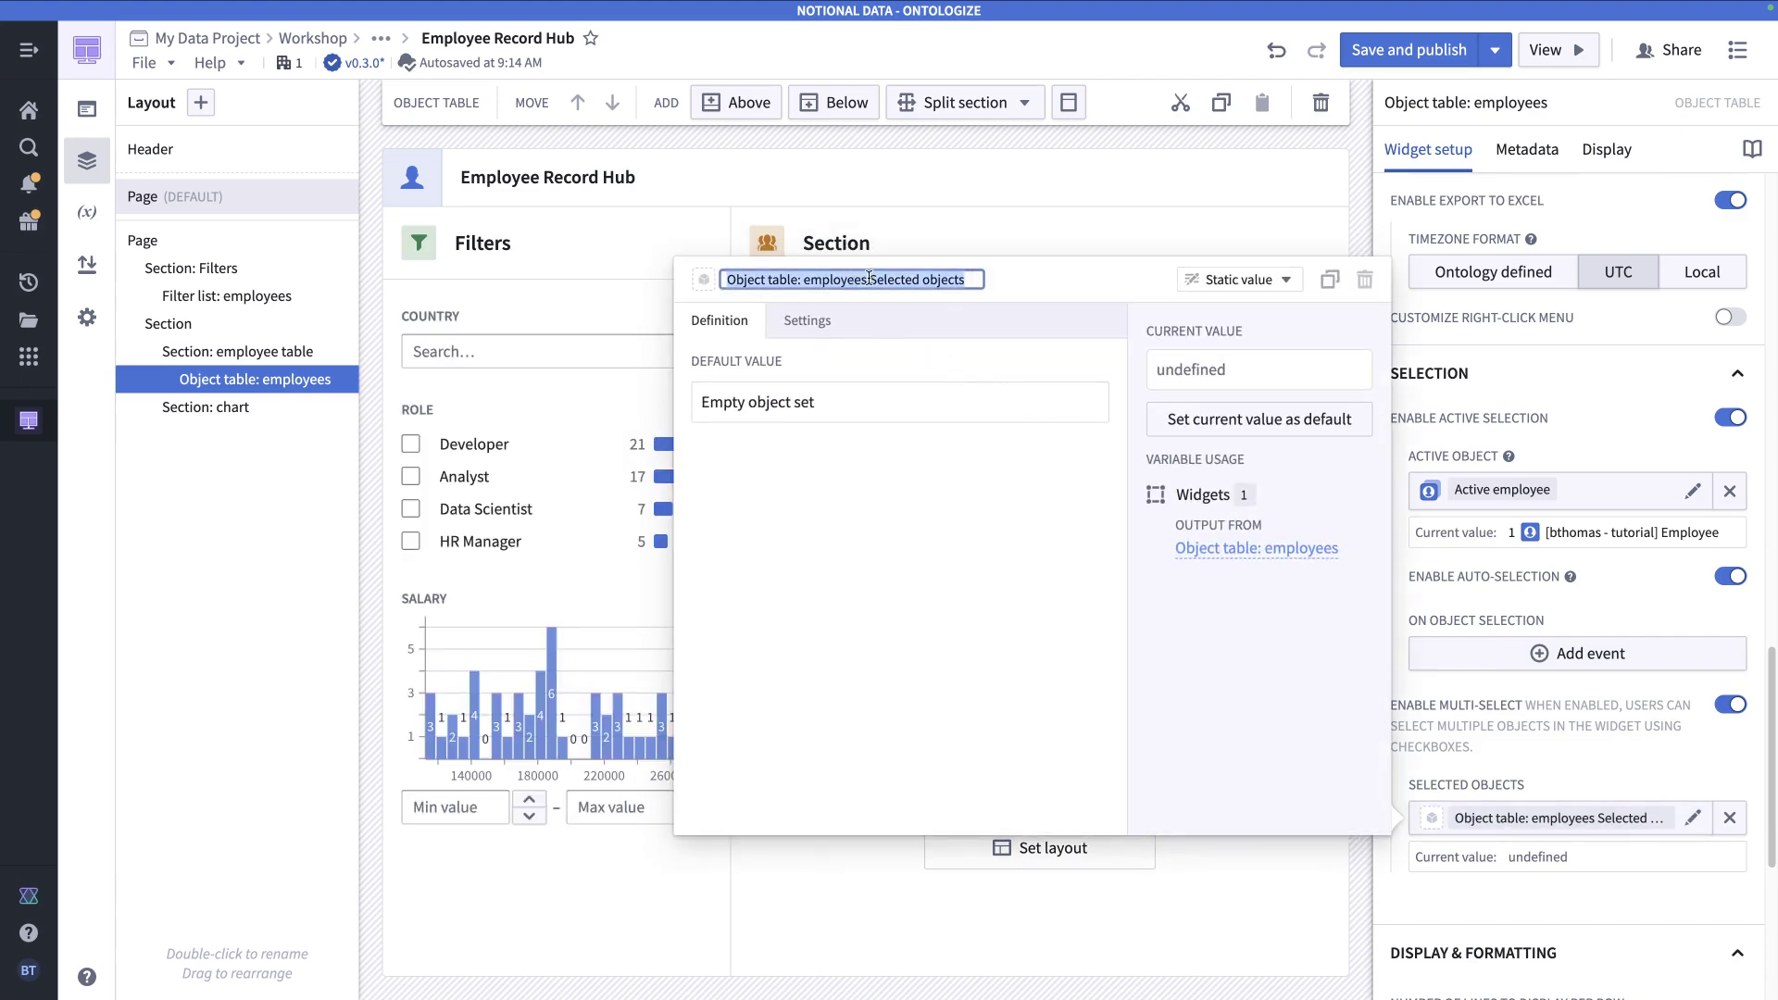
pyautogui.click(868, 278)
pyautogui.hotkey('shift', 'Home')
pyautogui.press('BackSpace')
pyautogui.hotkey('ctrl', 'shift', 'Left')
pyautogui.write('employees')
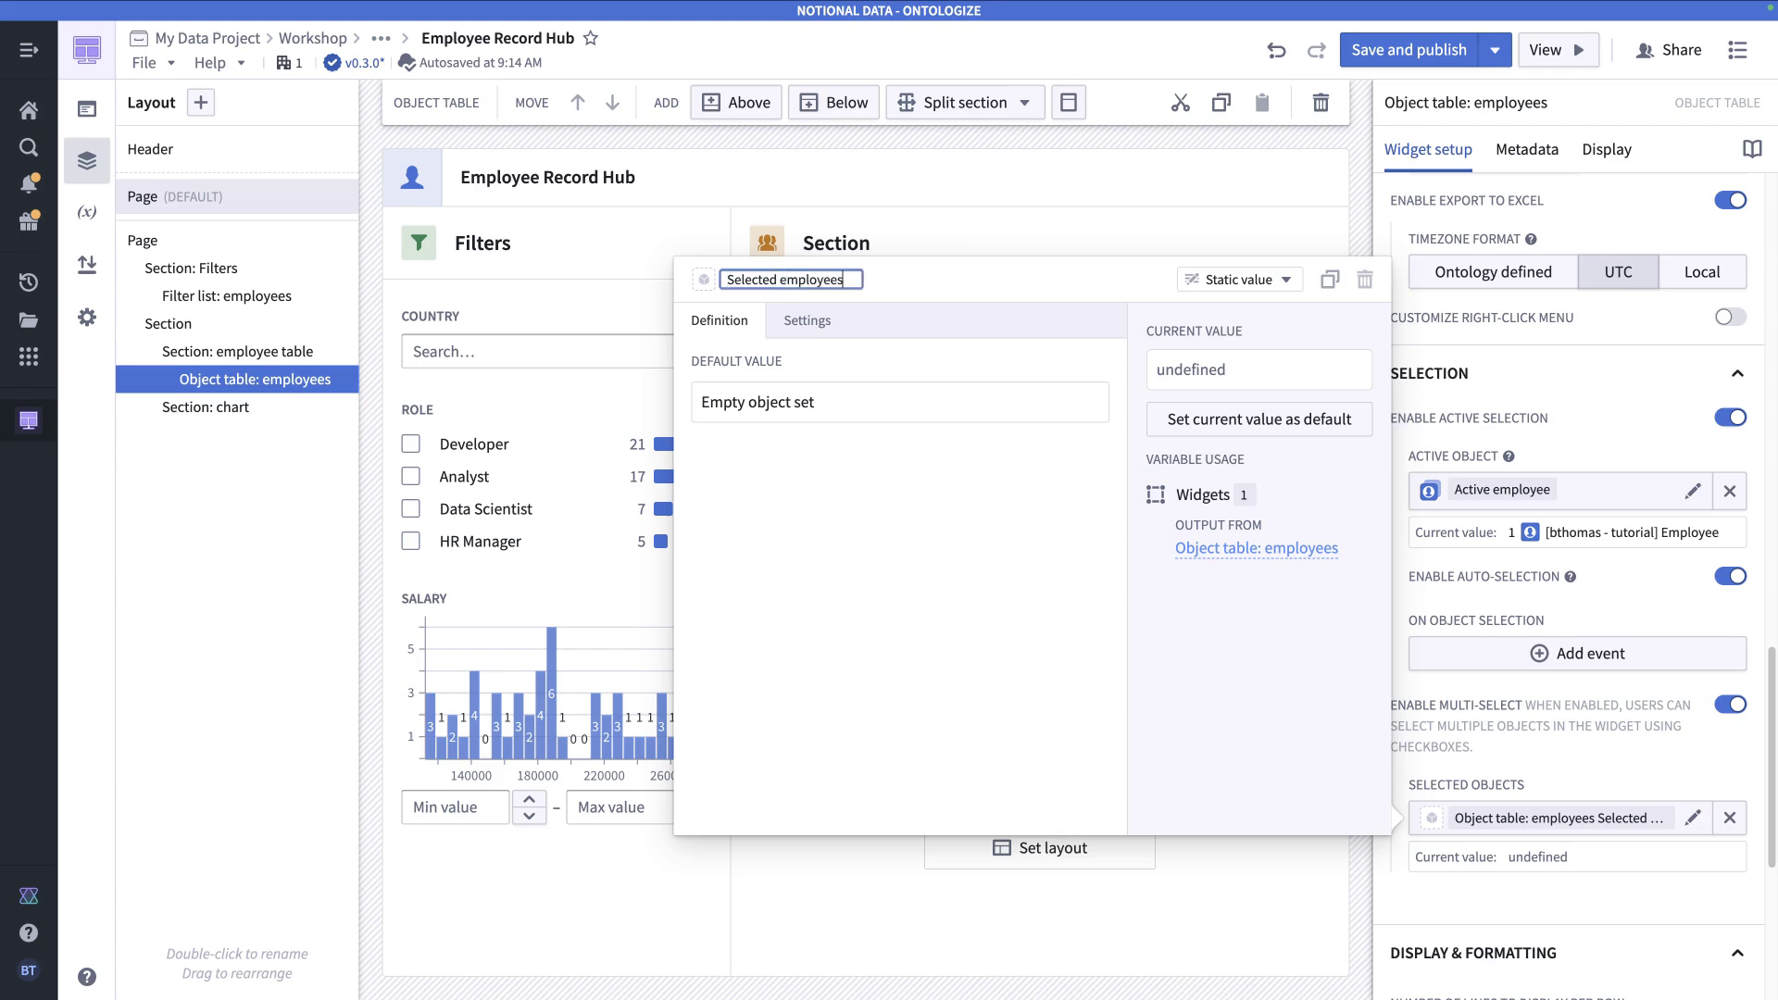
pyautogui.press('Return')
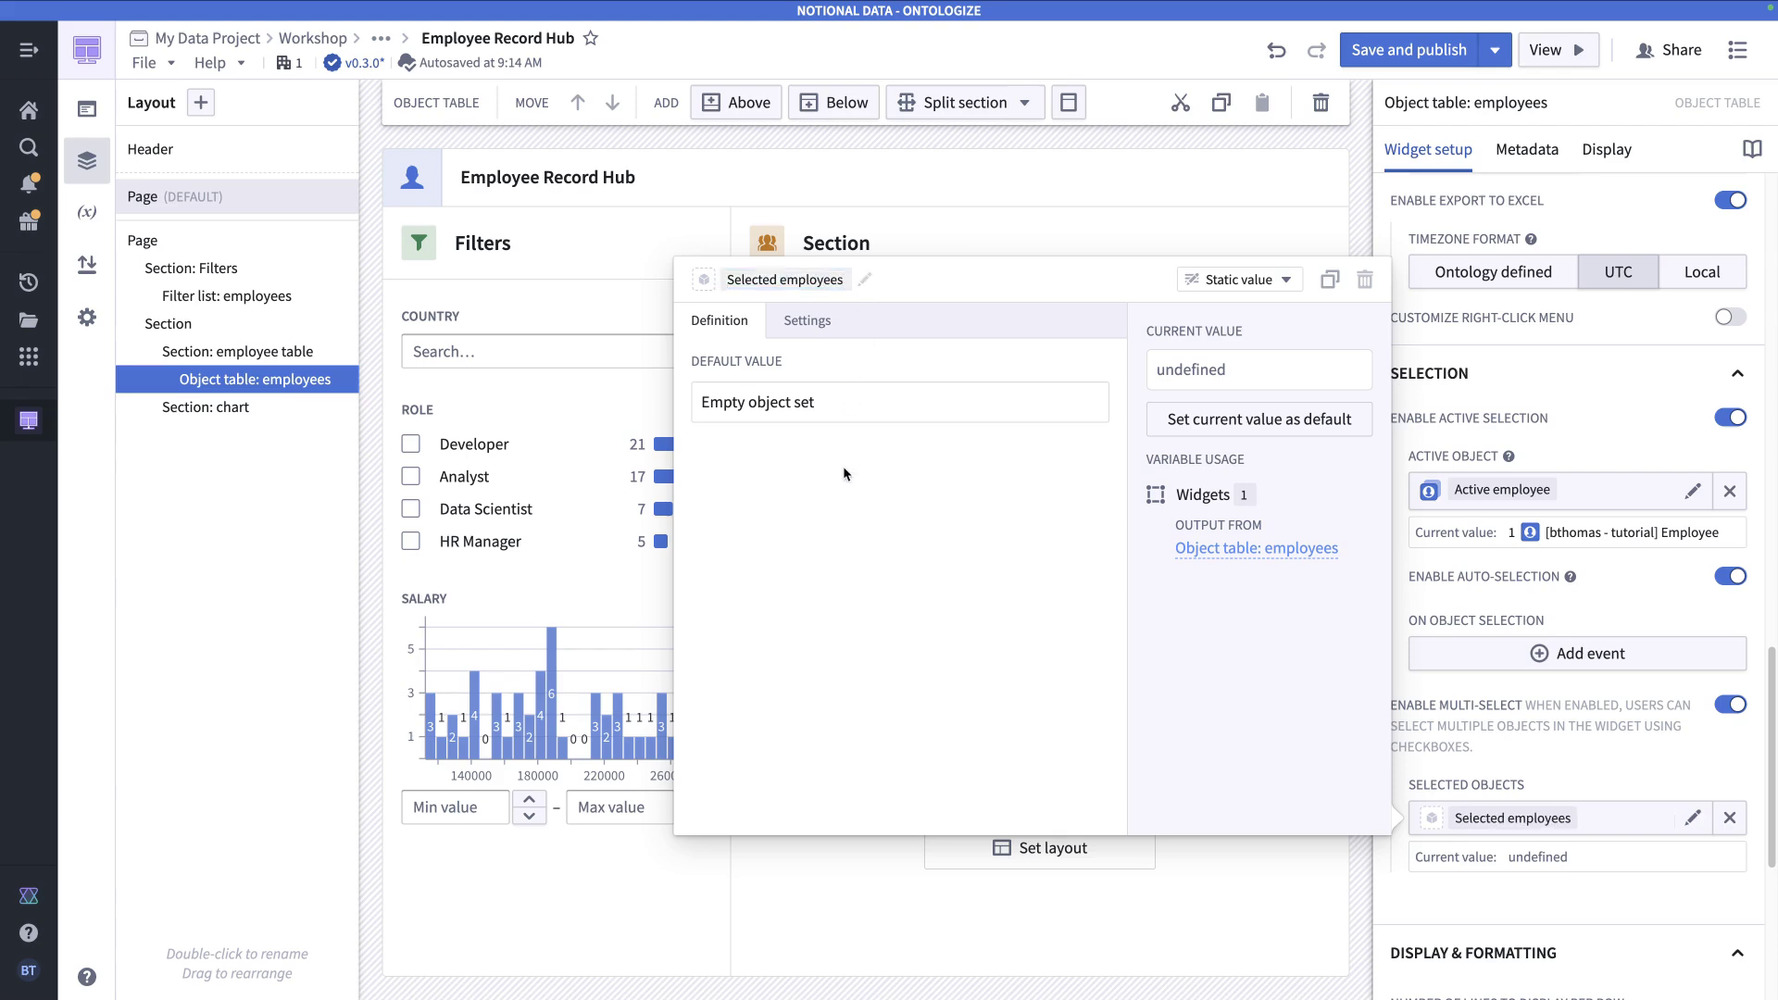
# - Test multi-select by ticking the first three employees, check the selected objects' current value, and clear the selection
pyautogui.doubleClick(1181, 369)
pyautogui.click(1027, 174)
pyautogui.click(754, 360)
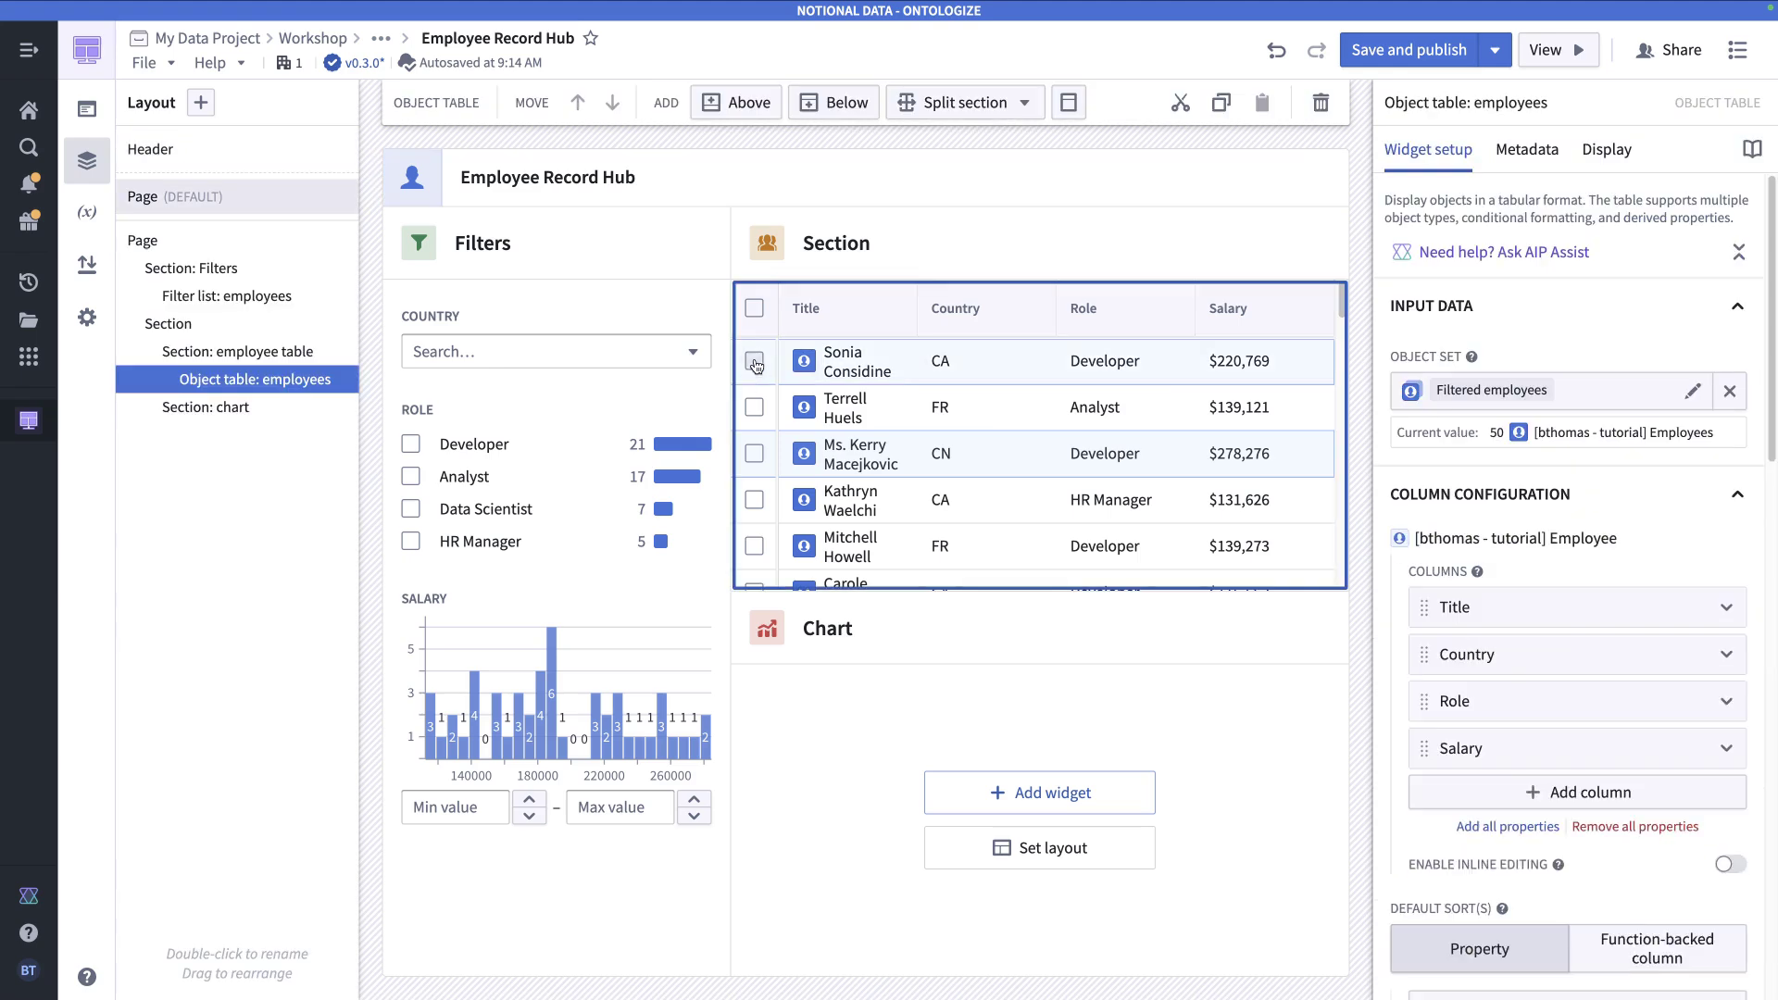
pyautogui.click(754, 406)
pyautogui.click(754, 452)
pyautogui.scroll(-15, 1688, 546)
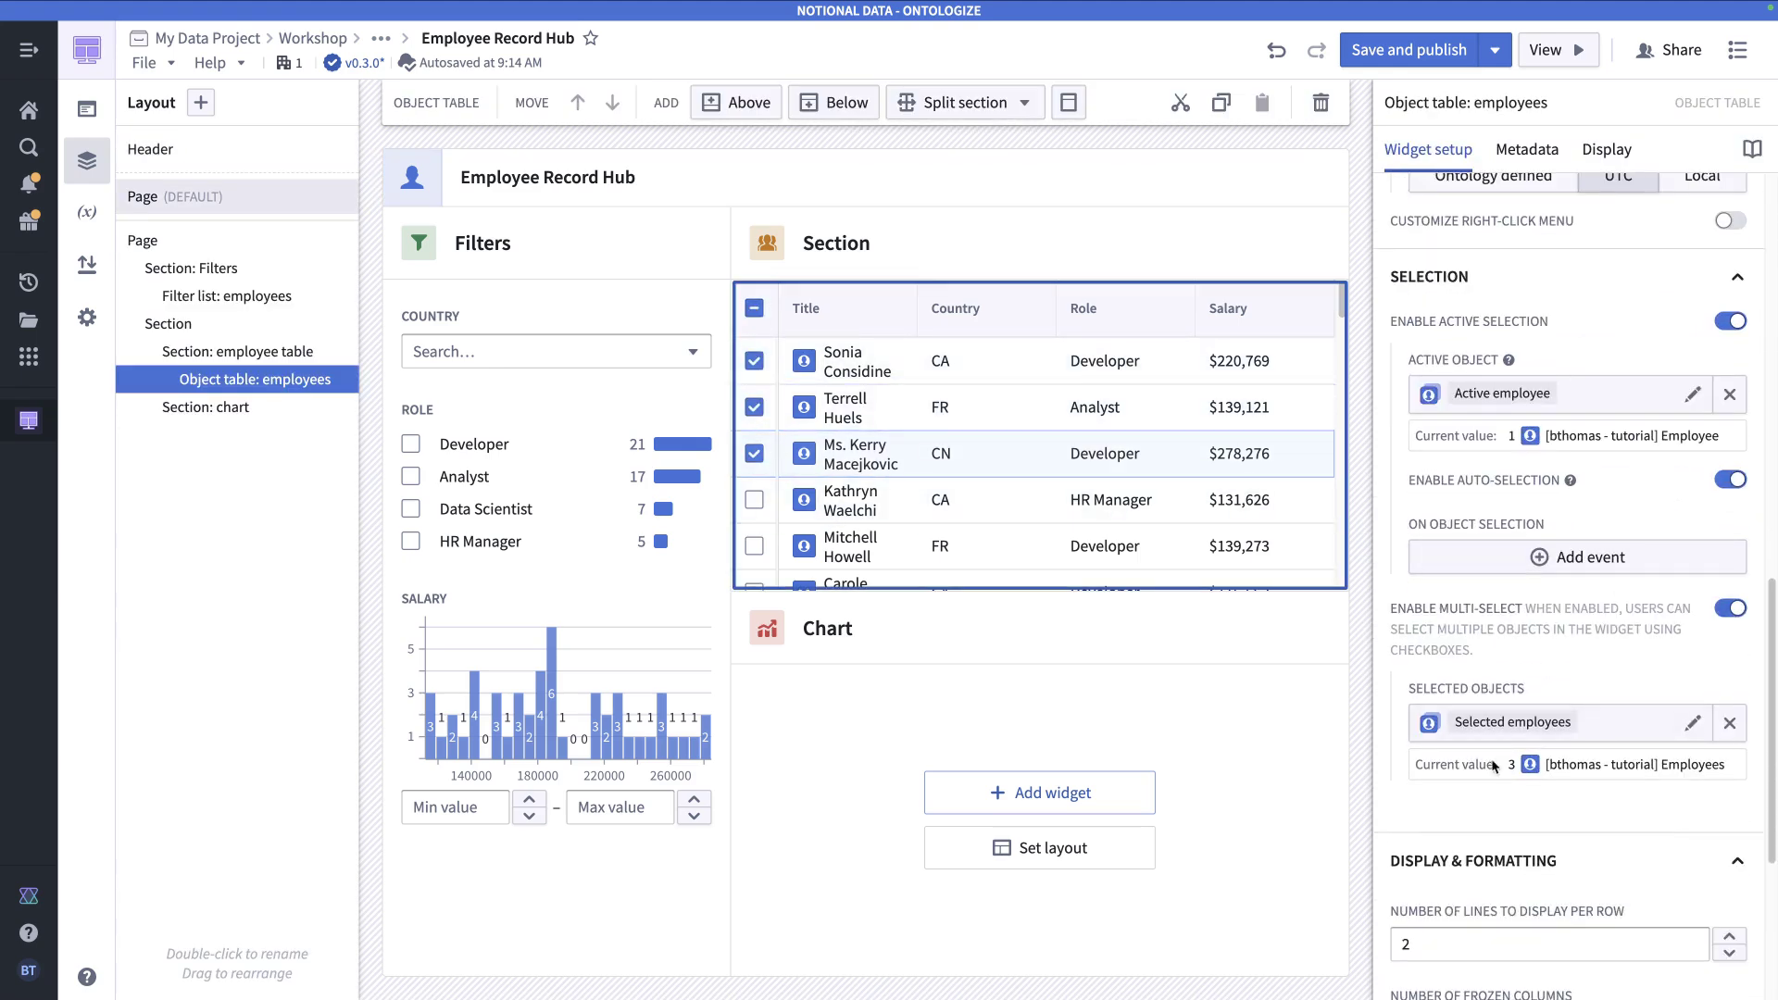
pyautogui.doubleClick(1670, 765)
pyautogui.click(753, 309)
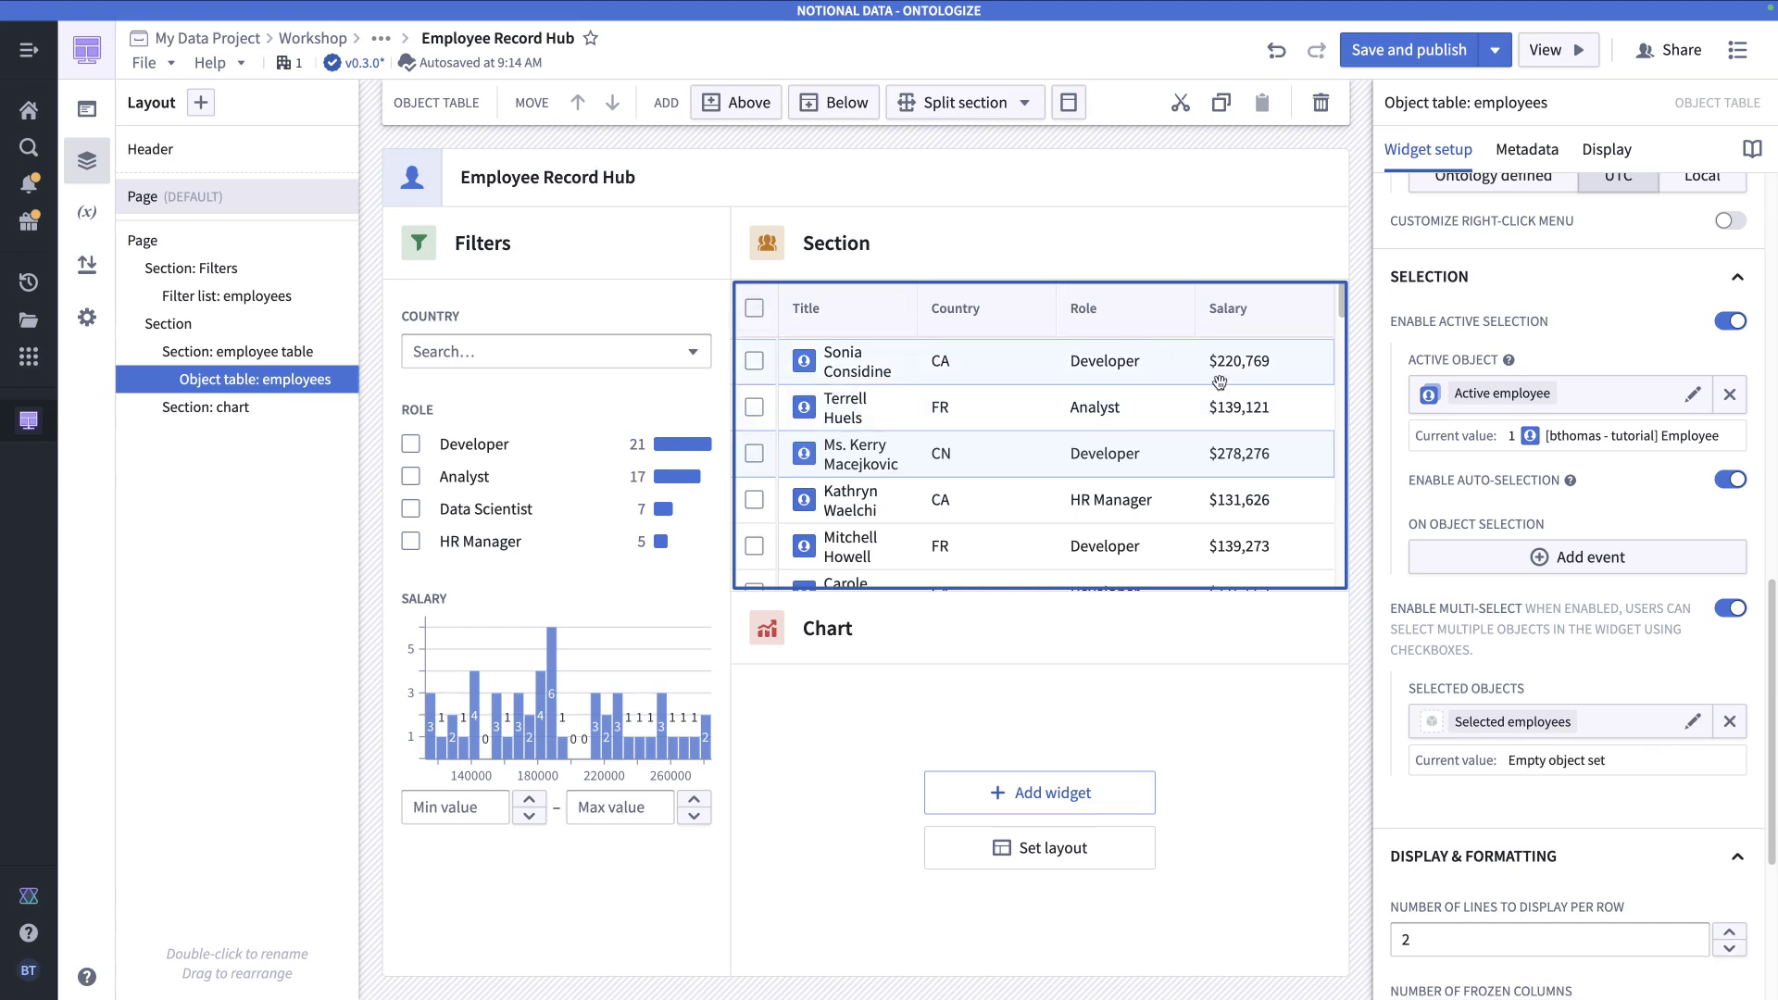
# - Turn on Fit columns horizontally and Enable narrow headers for the object table, and save and publish the module
pyautogui.scroll(-4, 1668, 560)
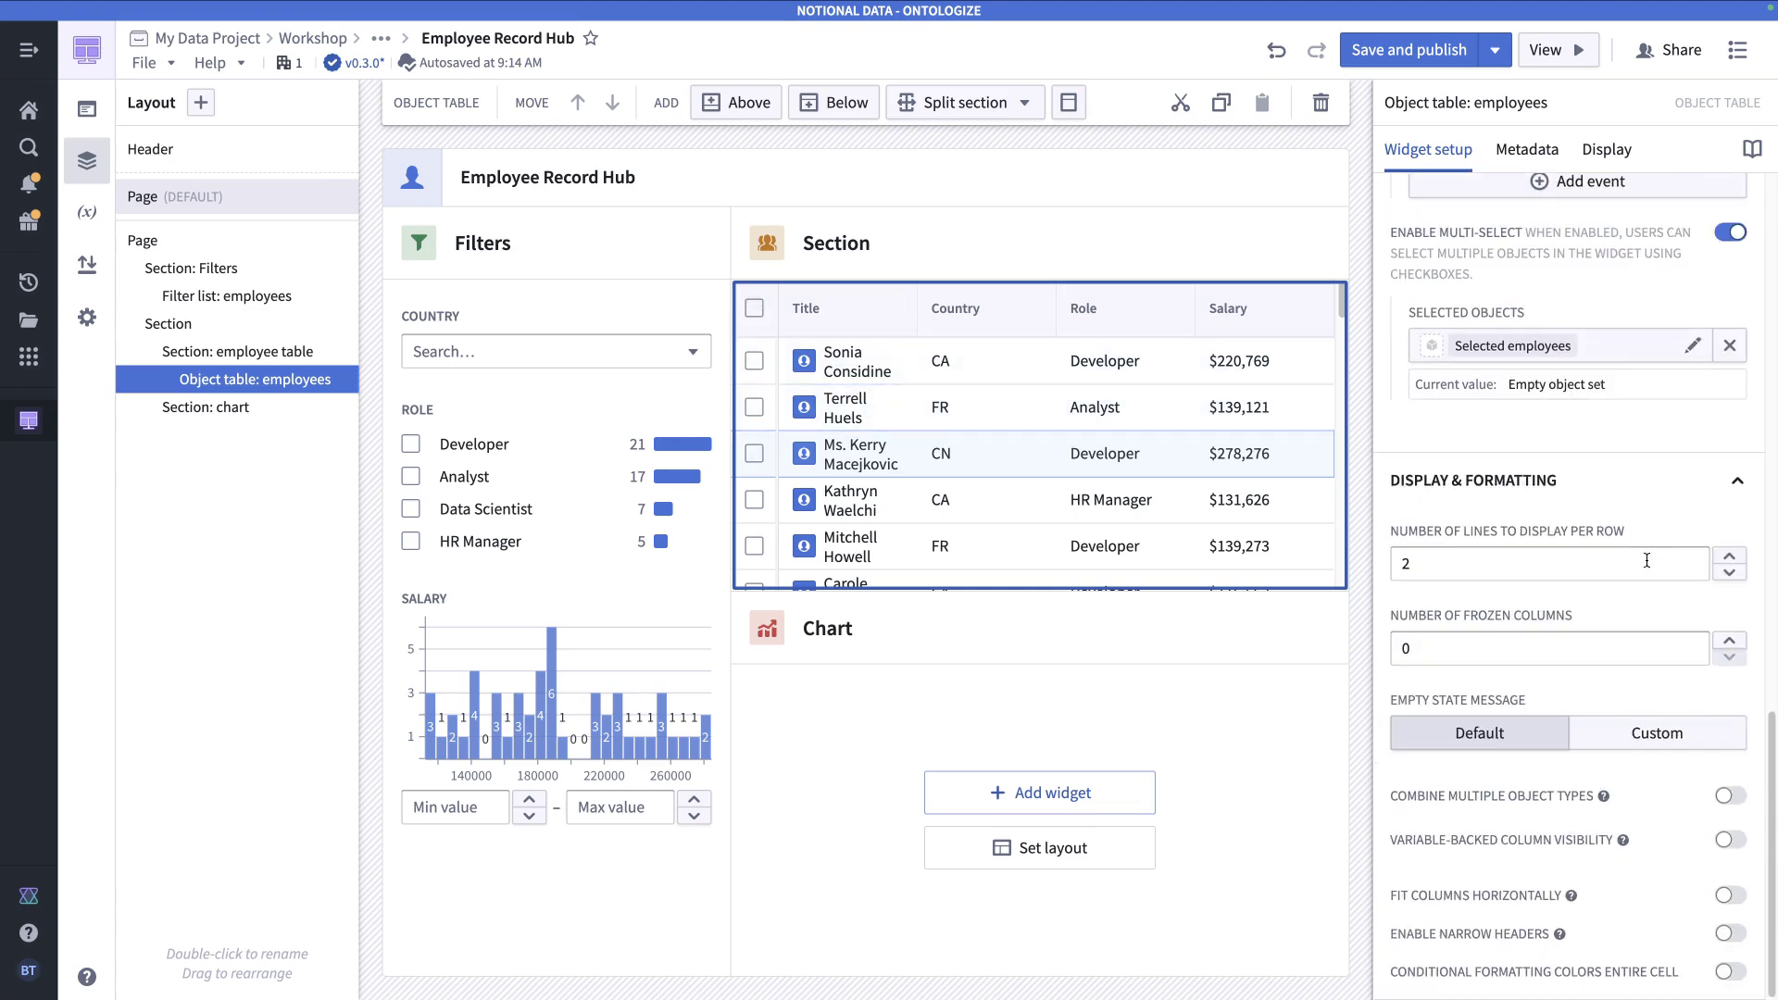
pyautogui.click(1728, 897)
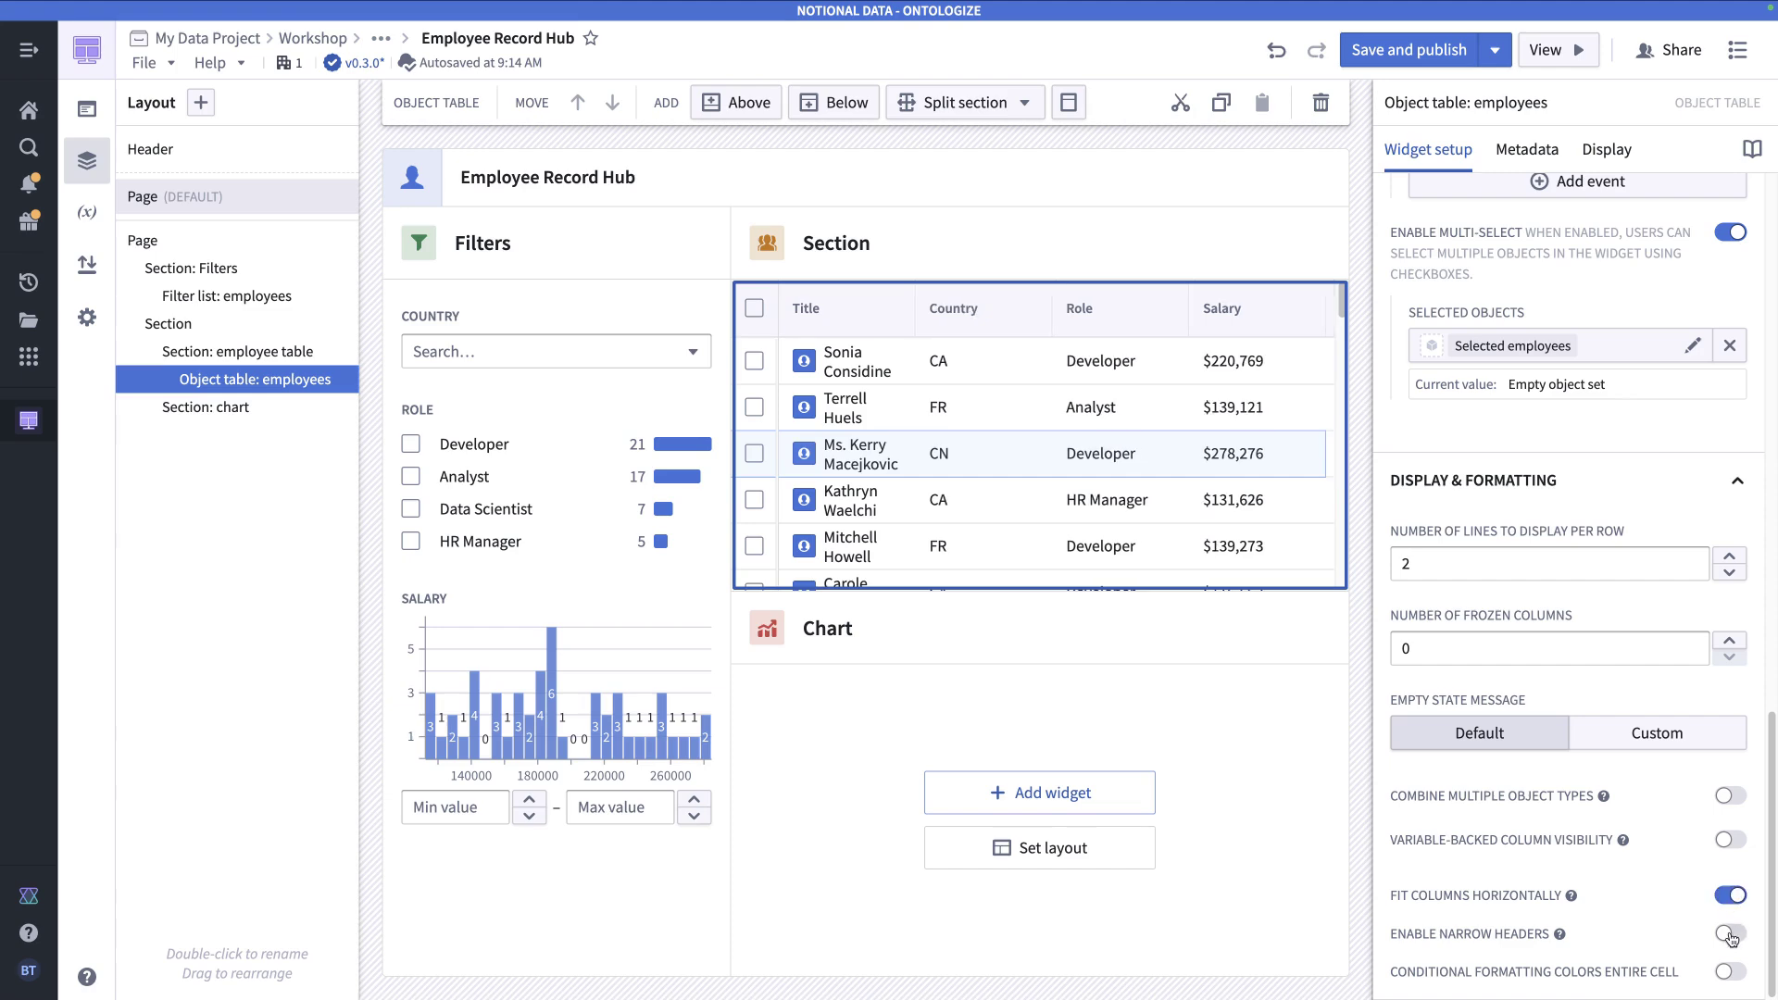
pyautogui.click(1730, 935)
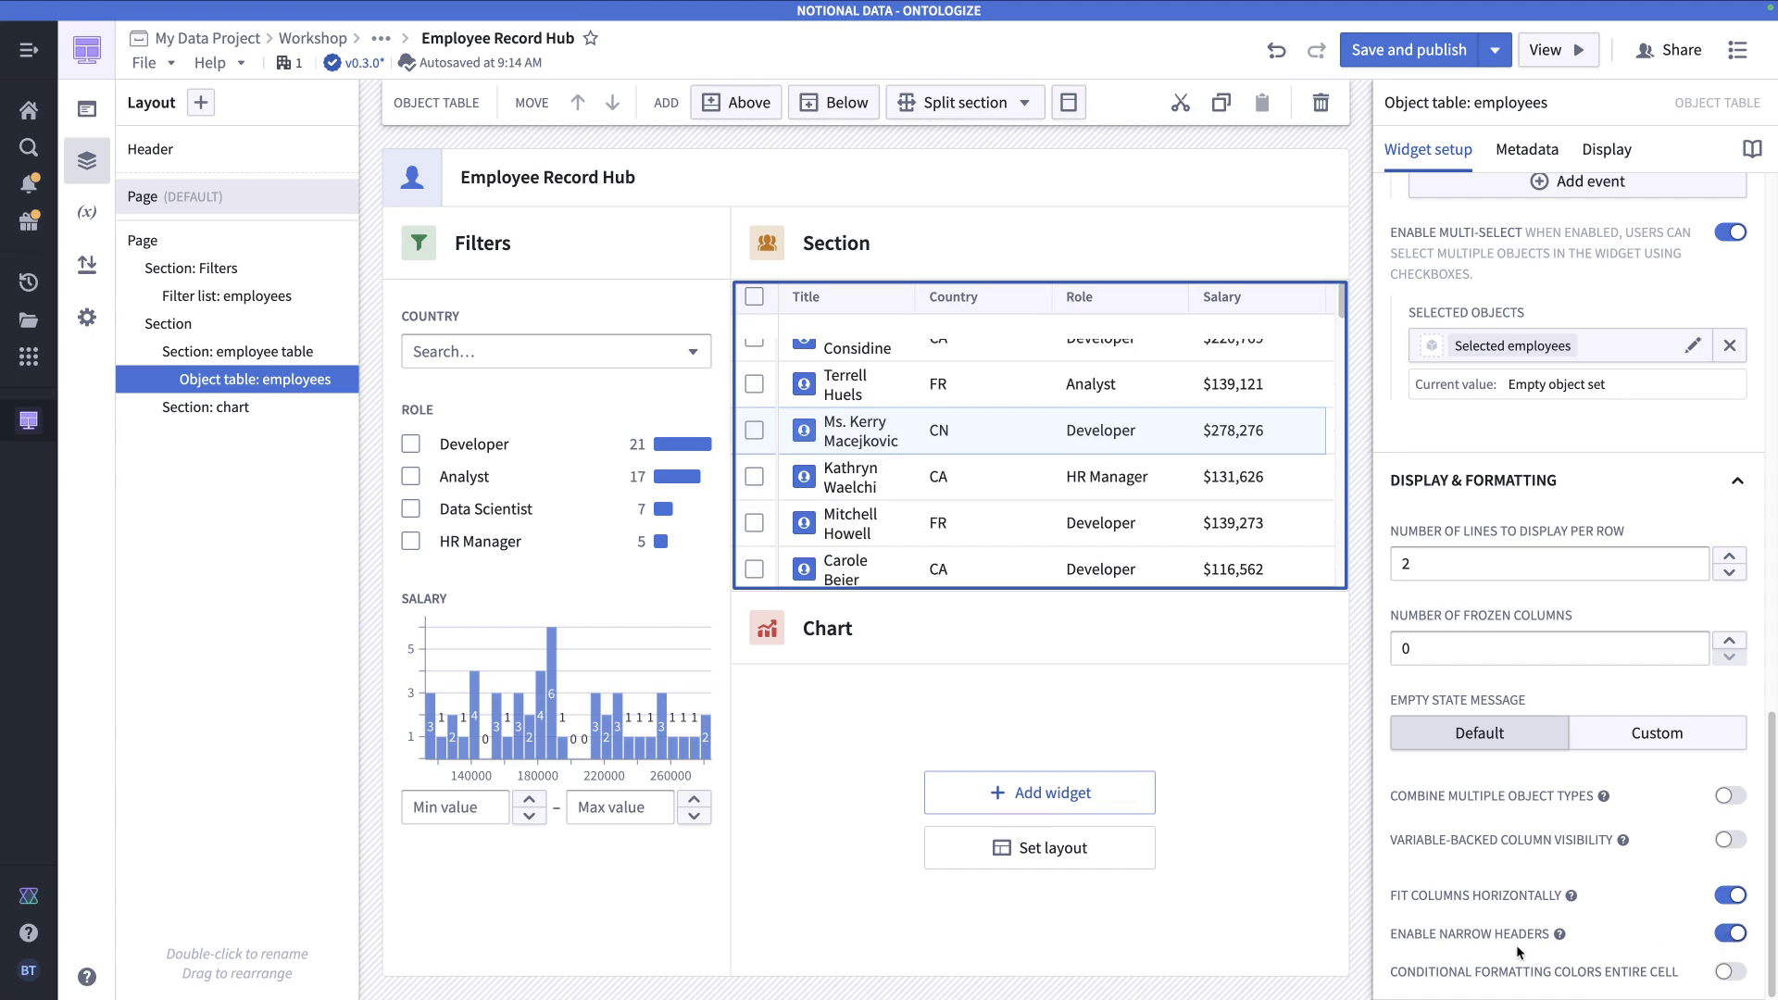
pyautogui.scroll(1, 1014, 407)
pyautogui.click(1387, 54)
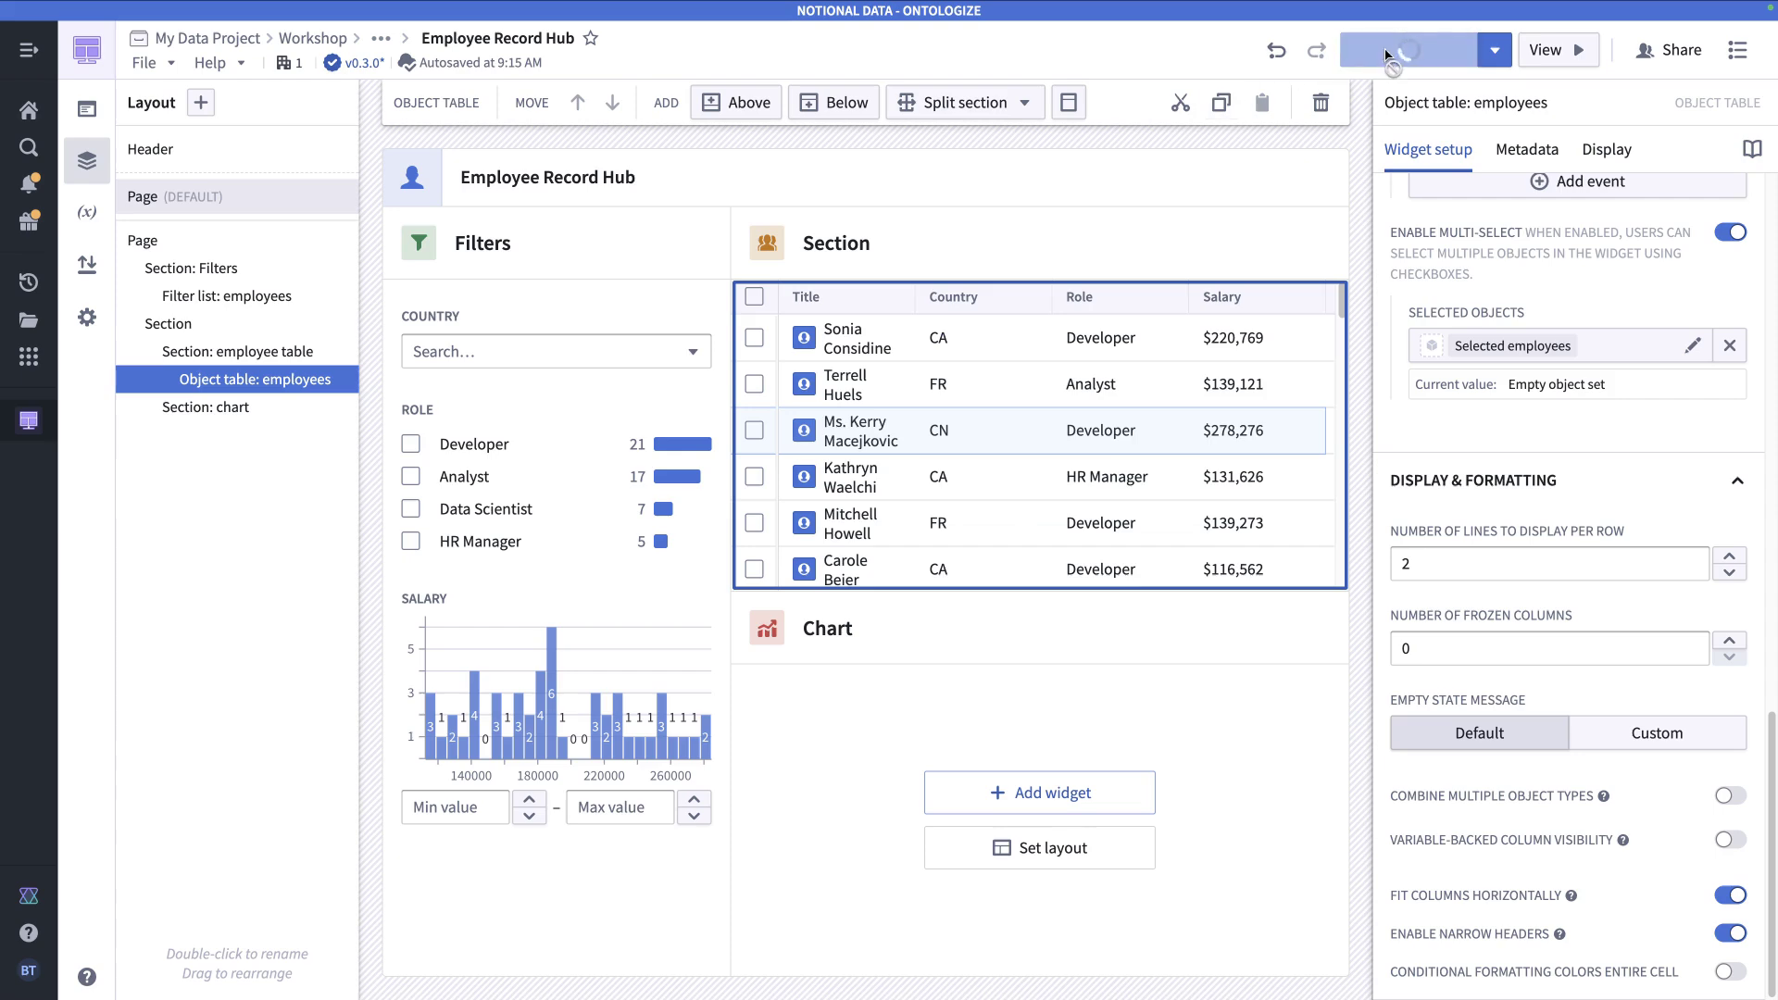
# - View the published module, test the Analyst role filter on the table, clear it, and return to editing
pyautogui.click(1554, 53)
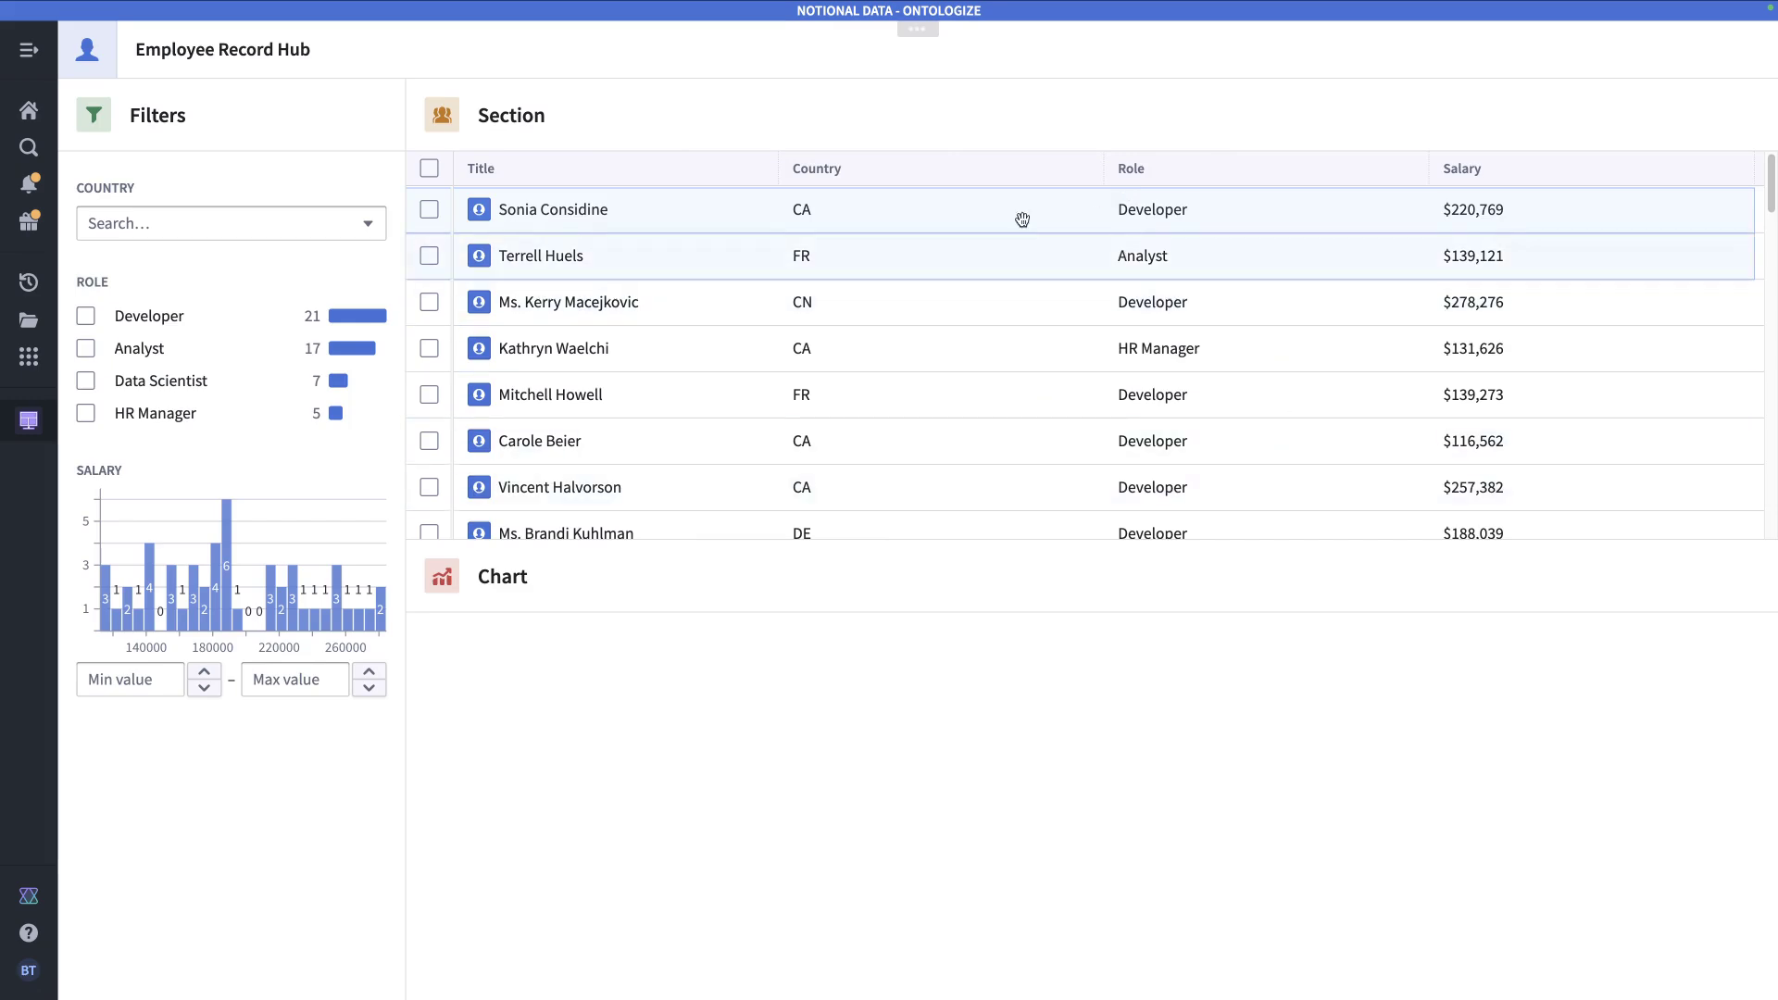
pyautogui.click(87, 351)
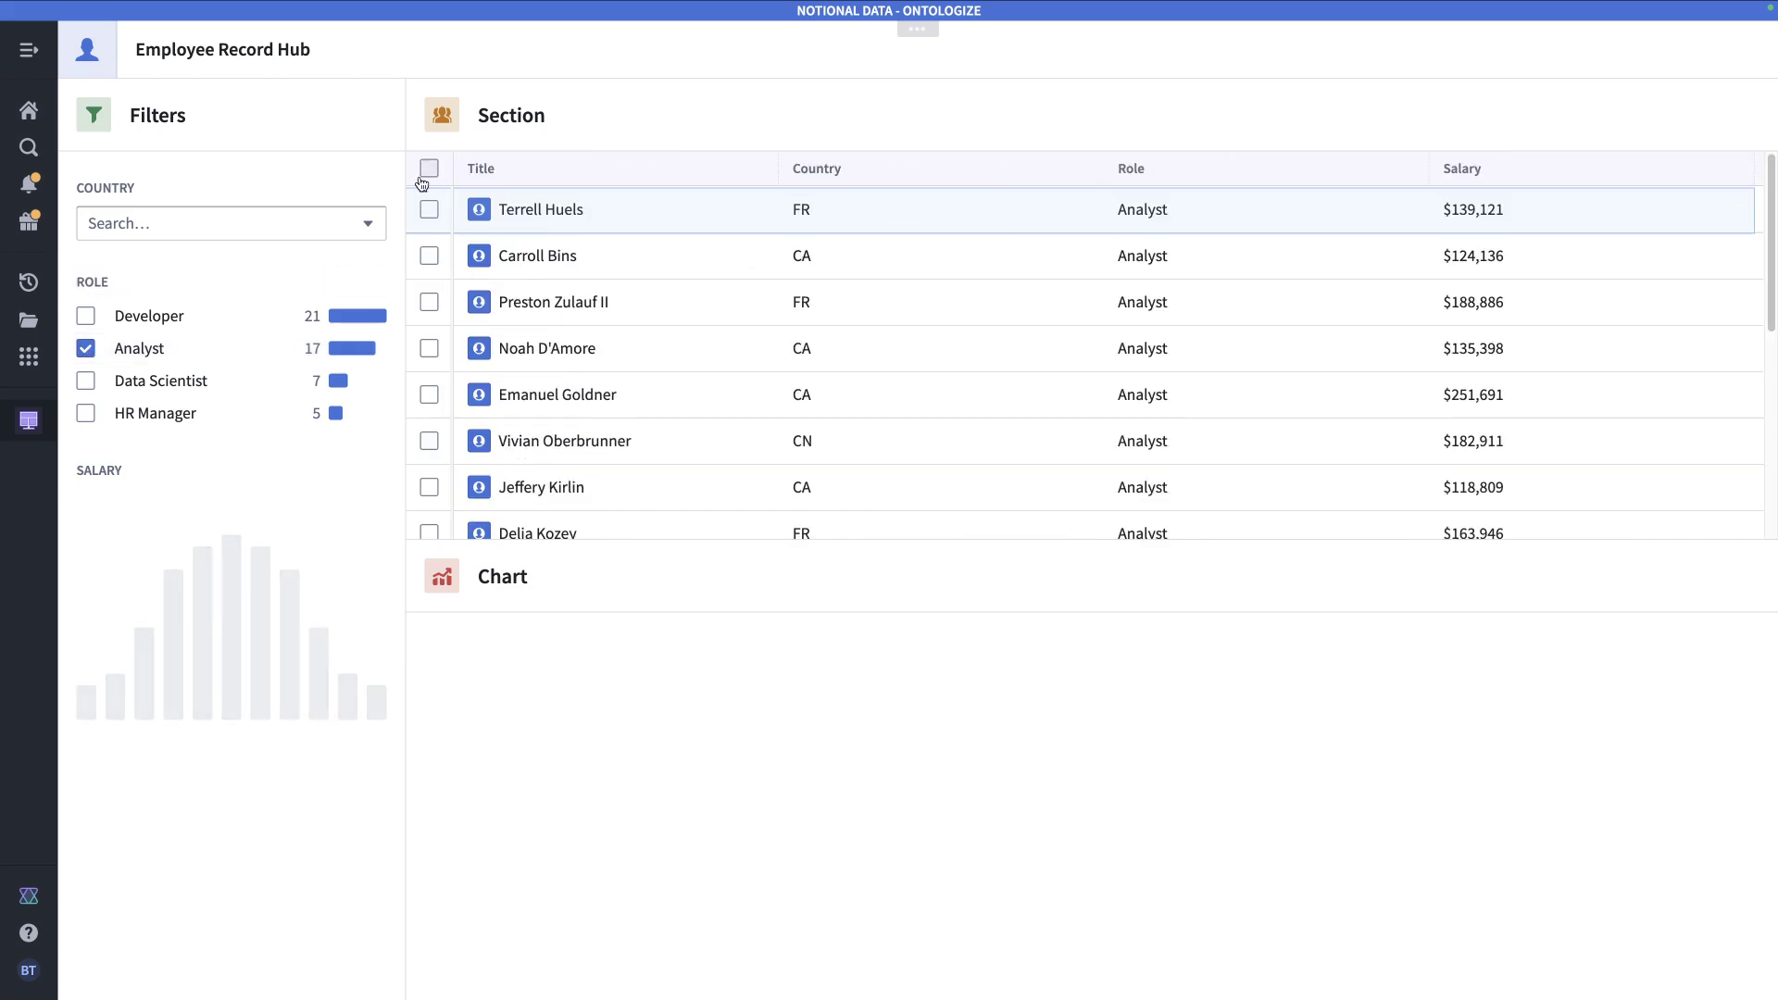
pyautogui.click(87, 349)
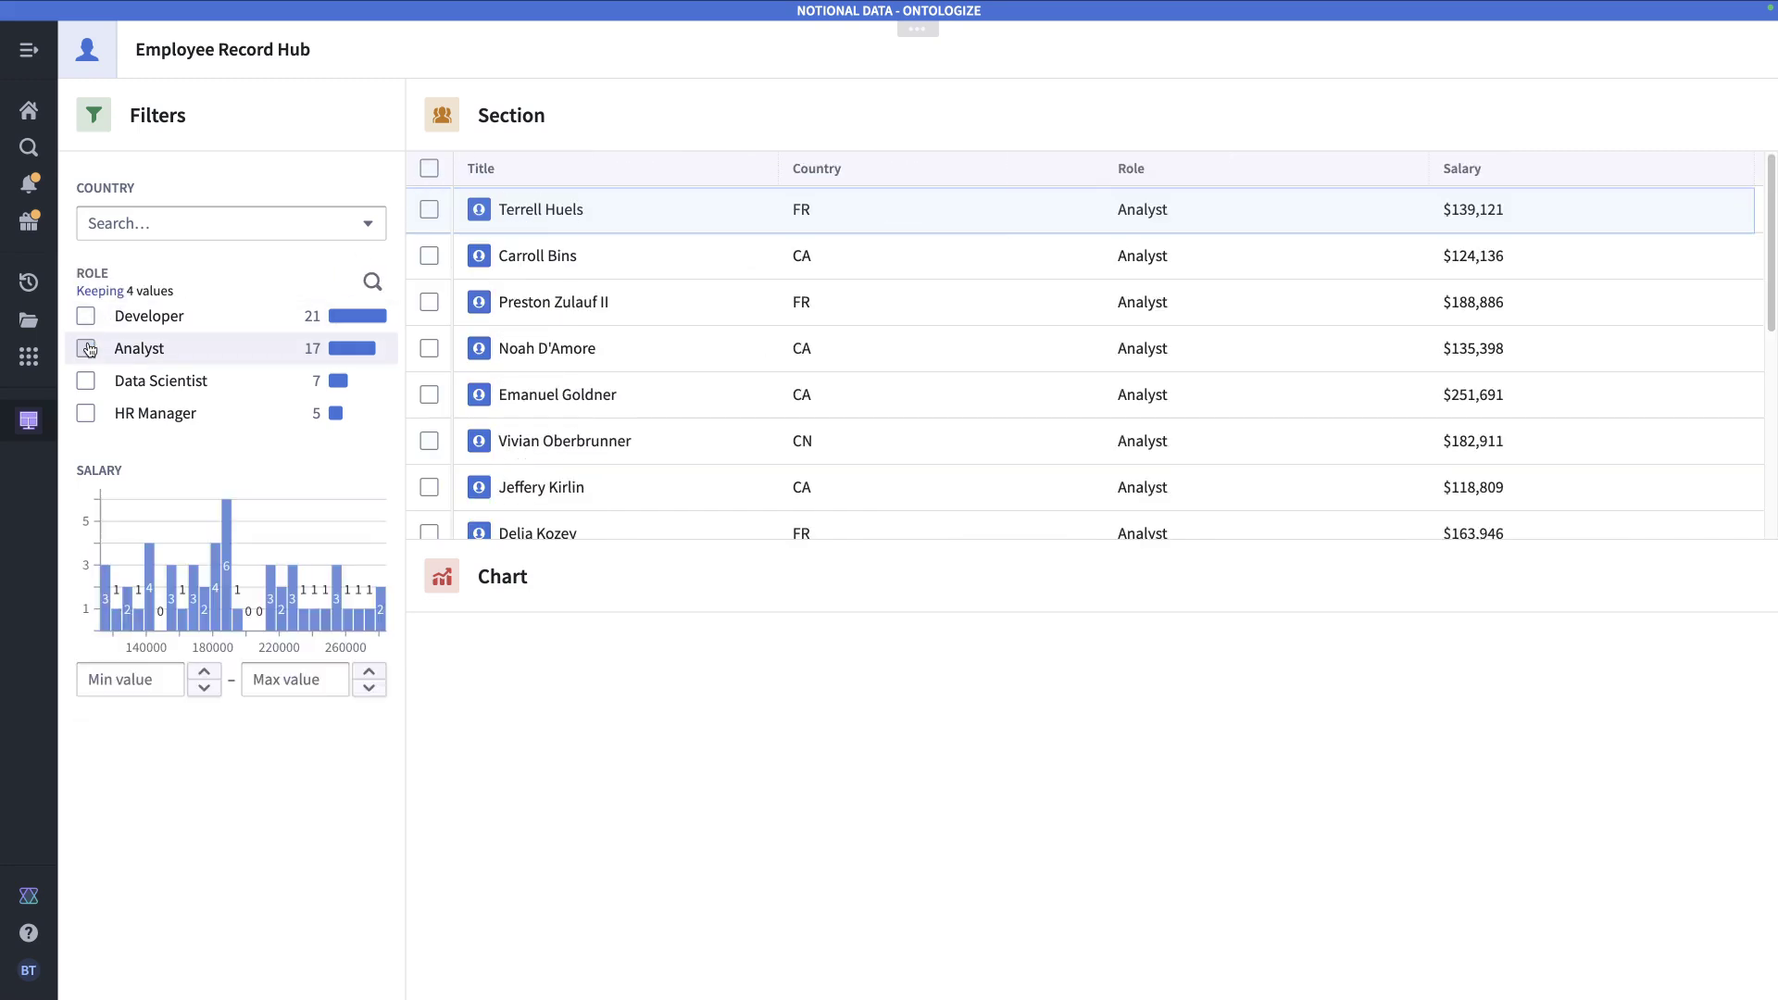
pyautogui.click(919, 35)
pyautogui.click(846, 44)
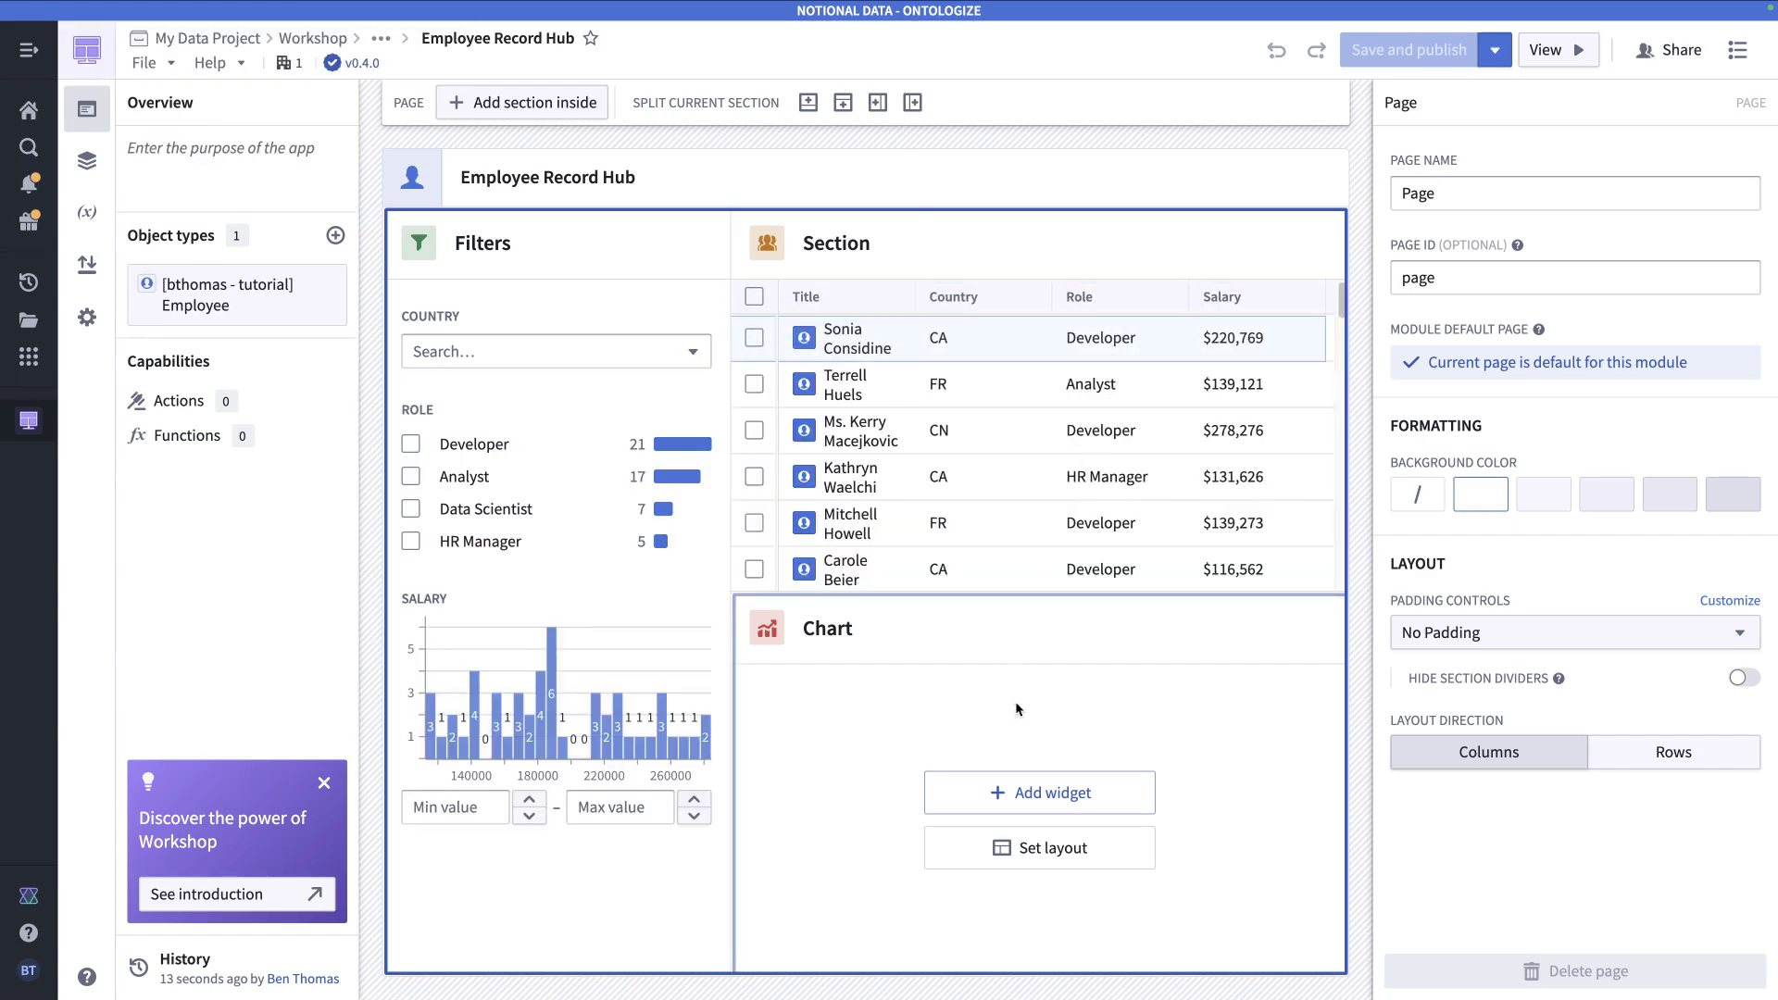
# - Add a Chart: XY widget to the empty Chart section
pyautogui.click(1016, 703)
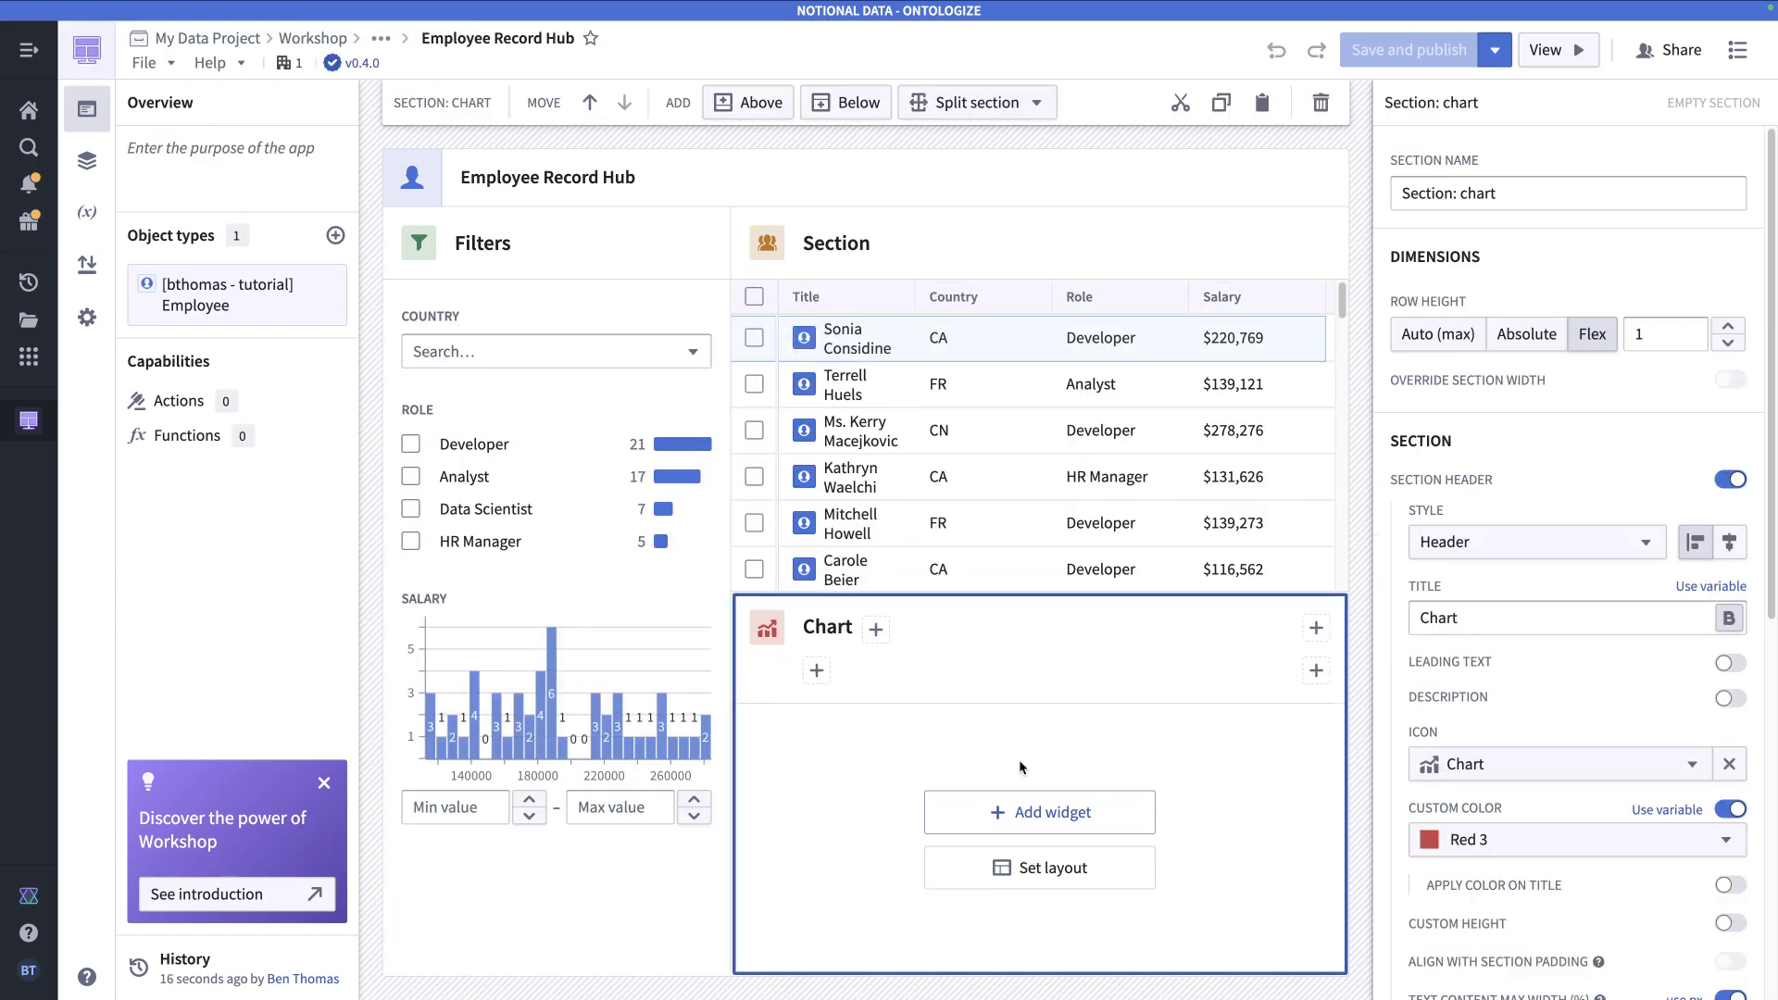
pyautogui.click(1019, 817)
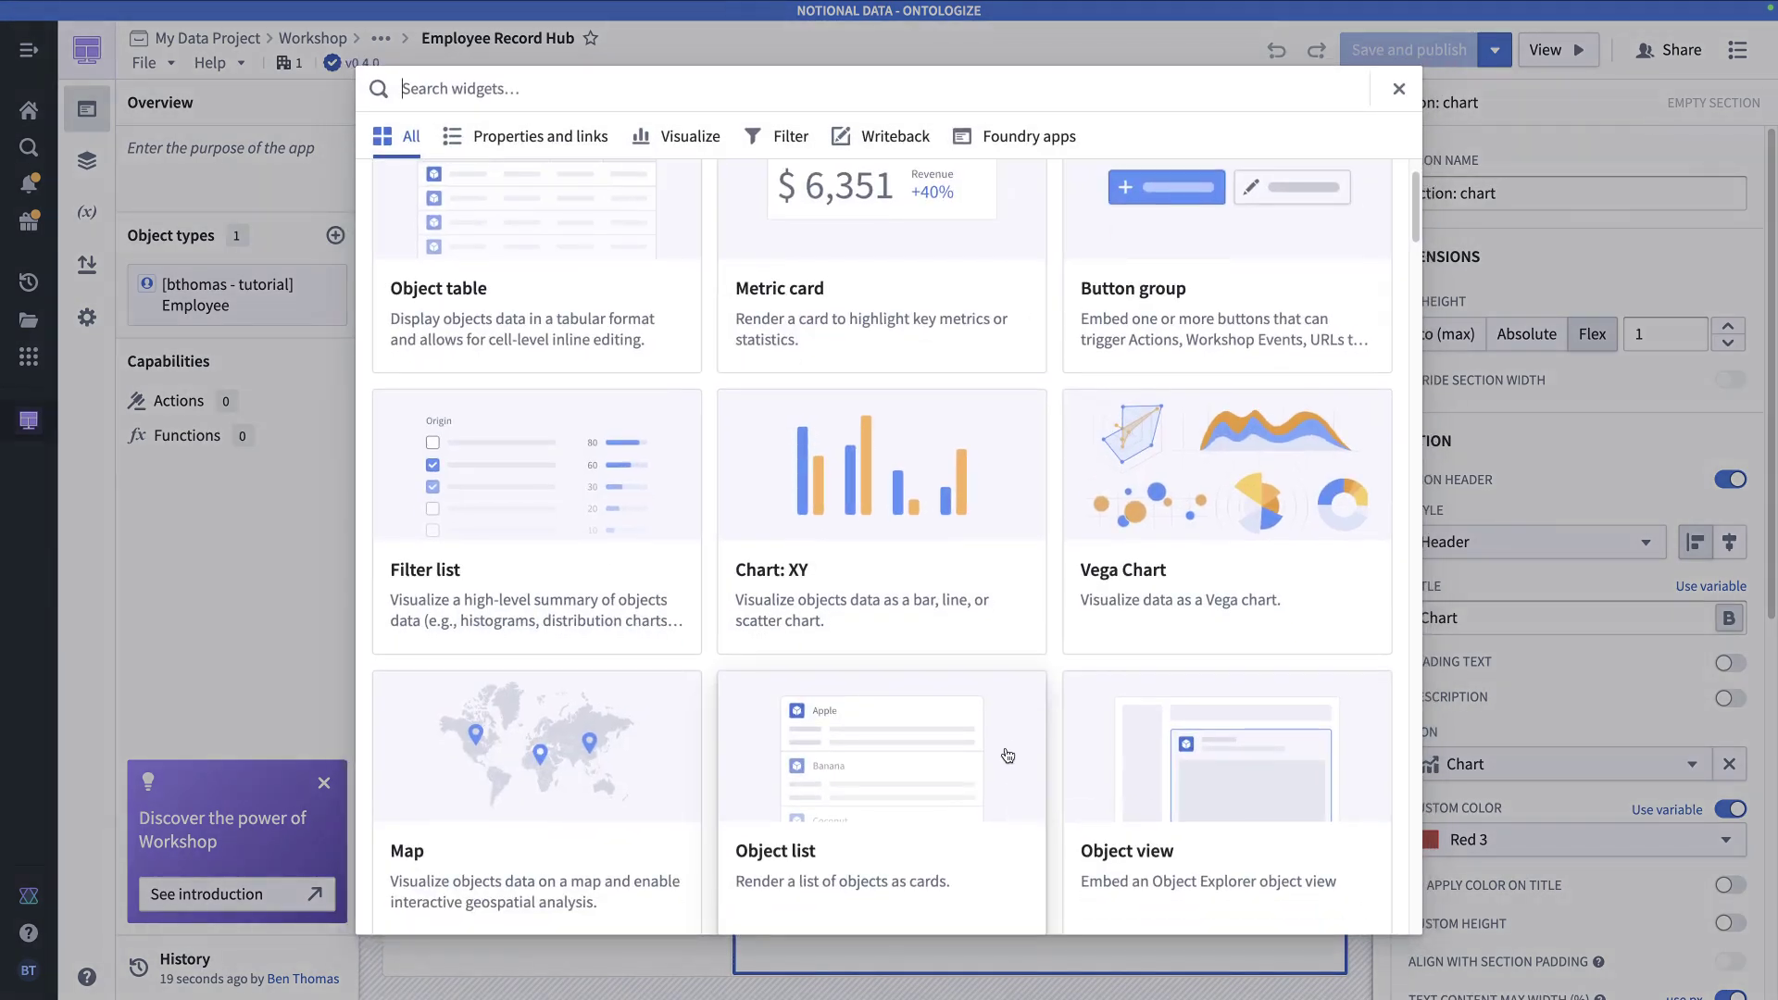
pyautogui.click(903, 495)
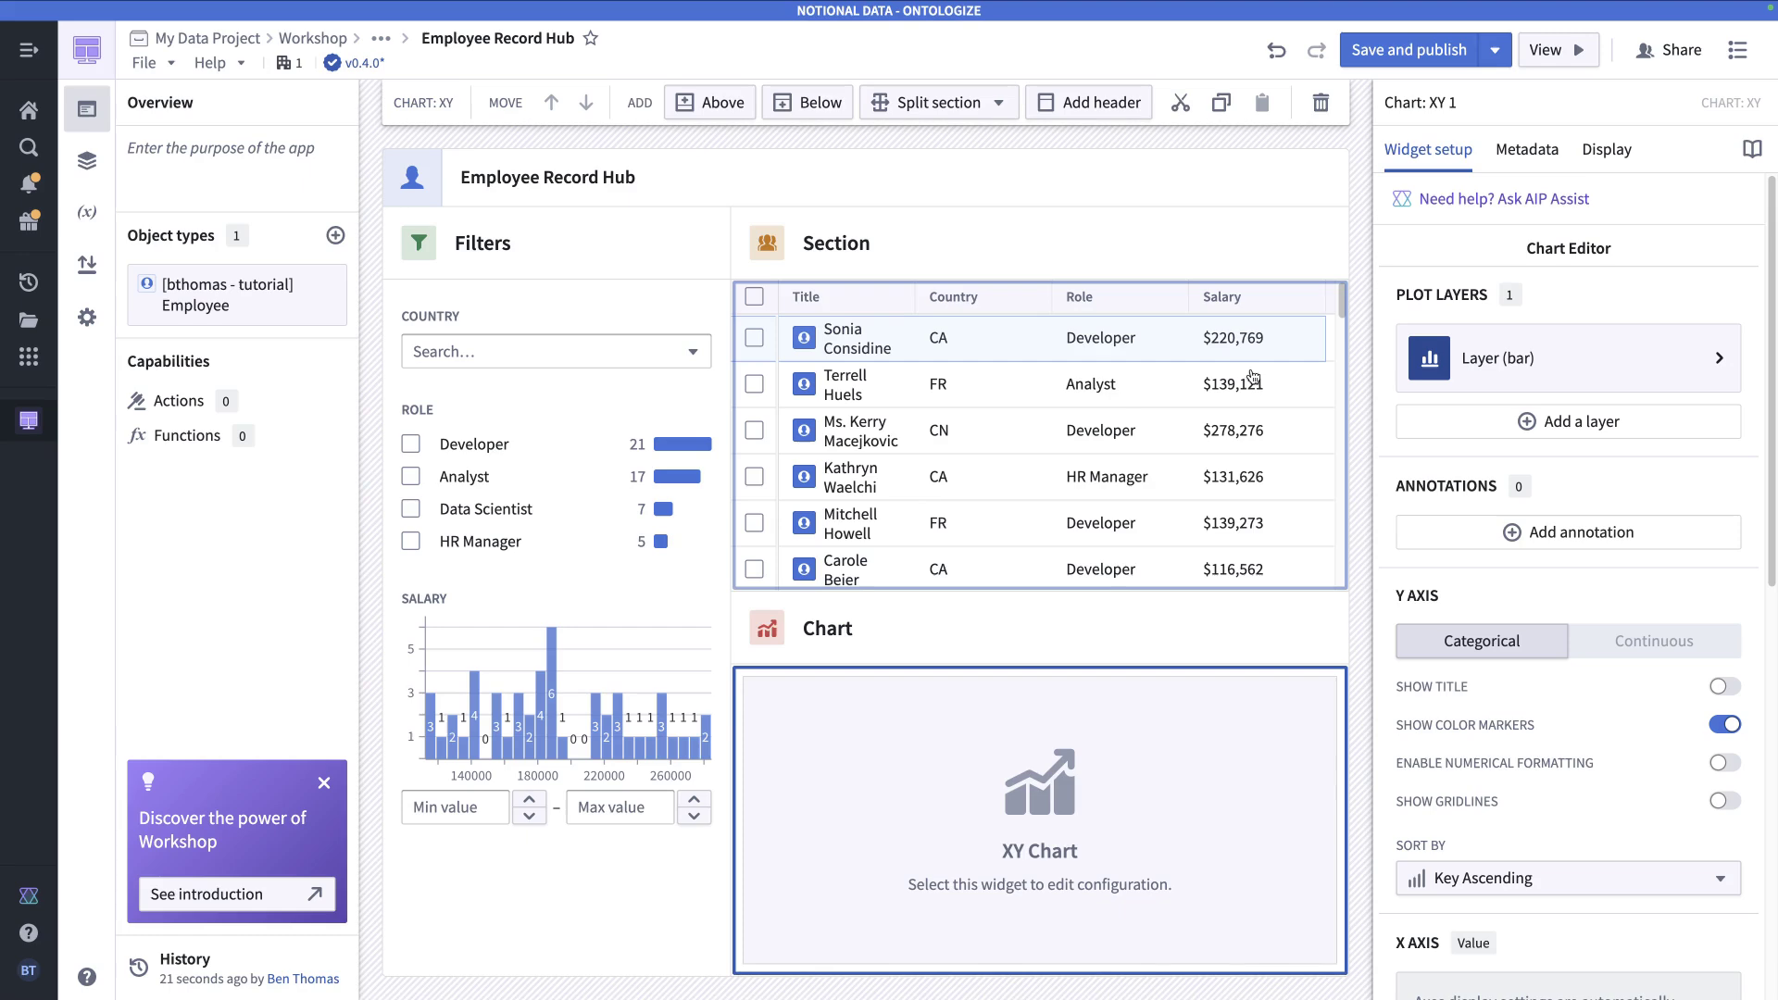
# - Set the chart's bar layer to use the Selected employees object set as its data input
pyautogui.click(1540, 363)
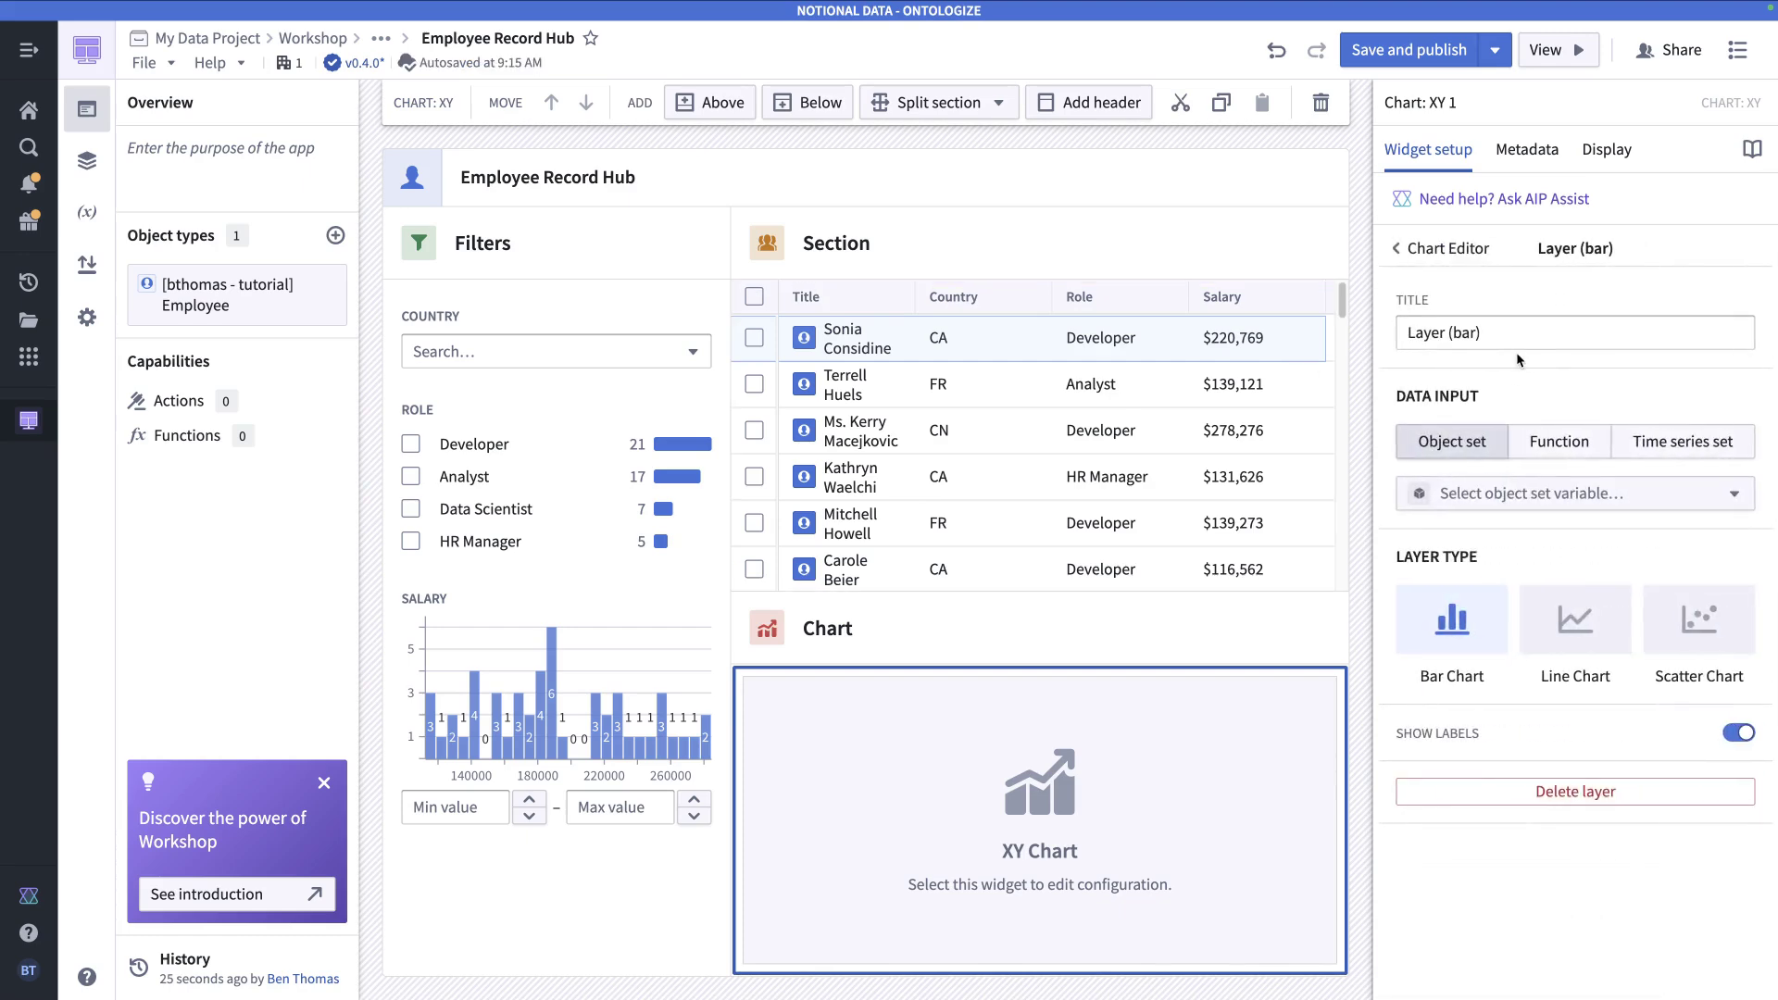
pyautogui.click(1485, 496)
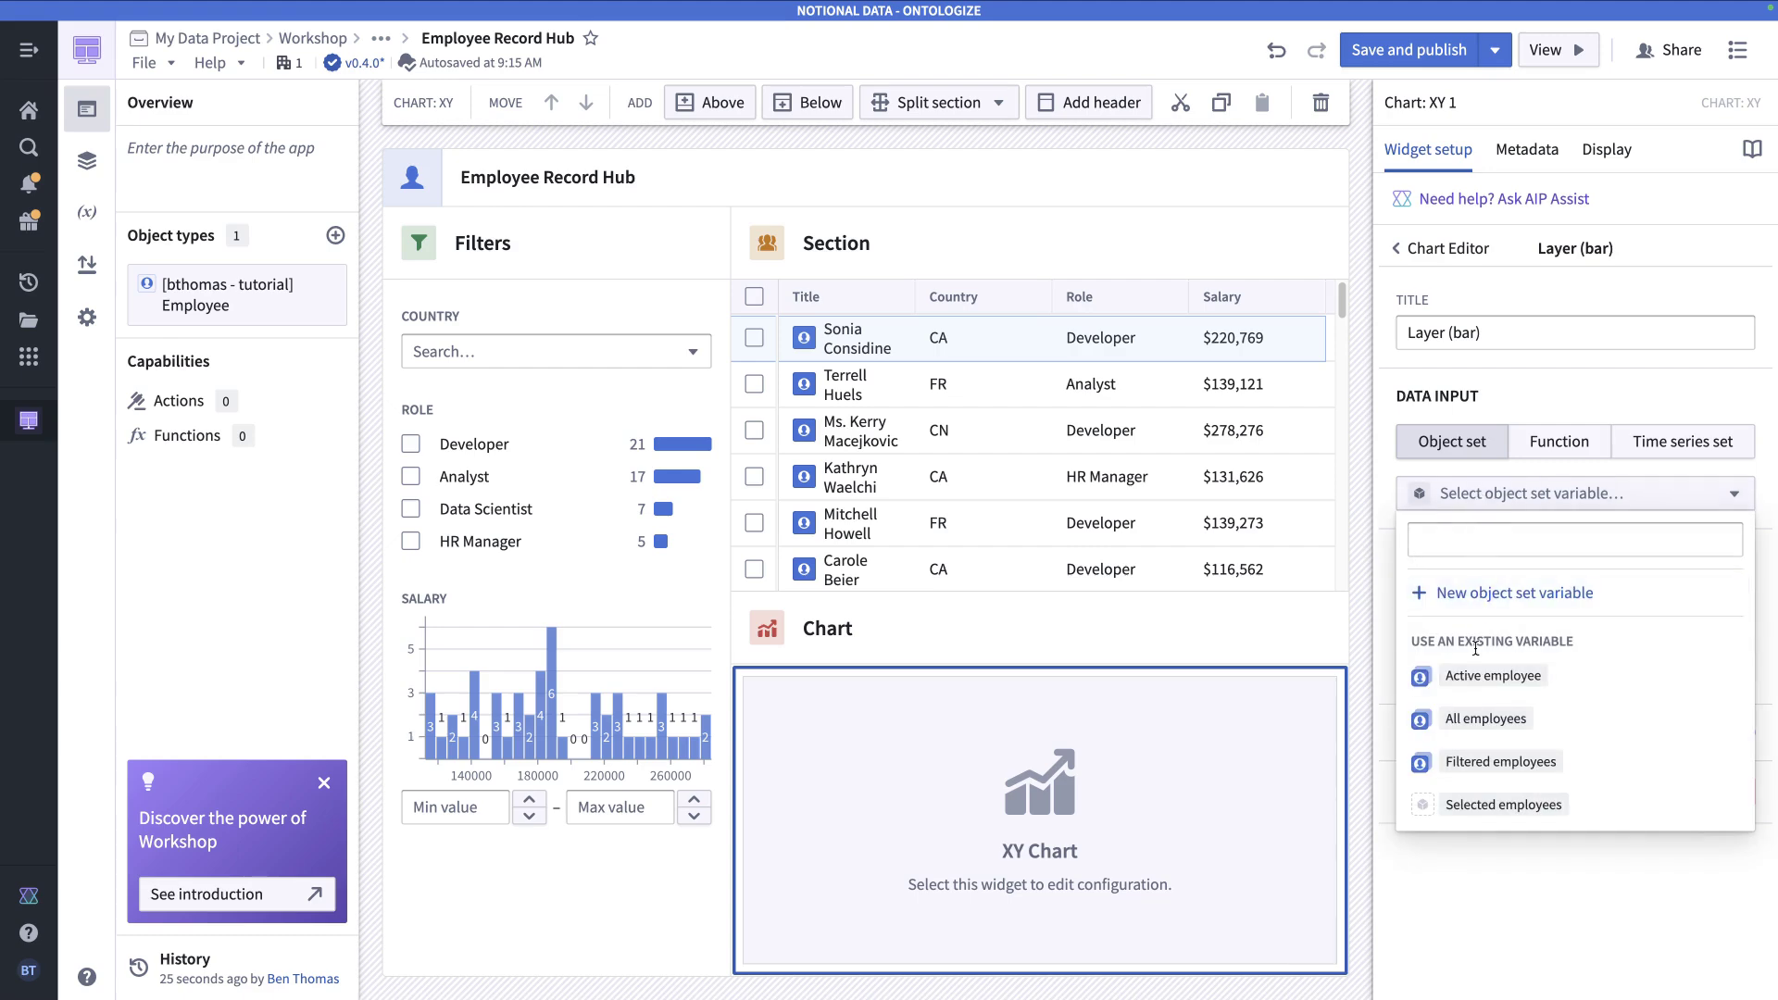
pyautogui.click(1479, 804)
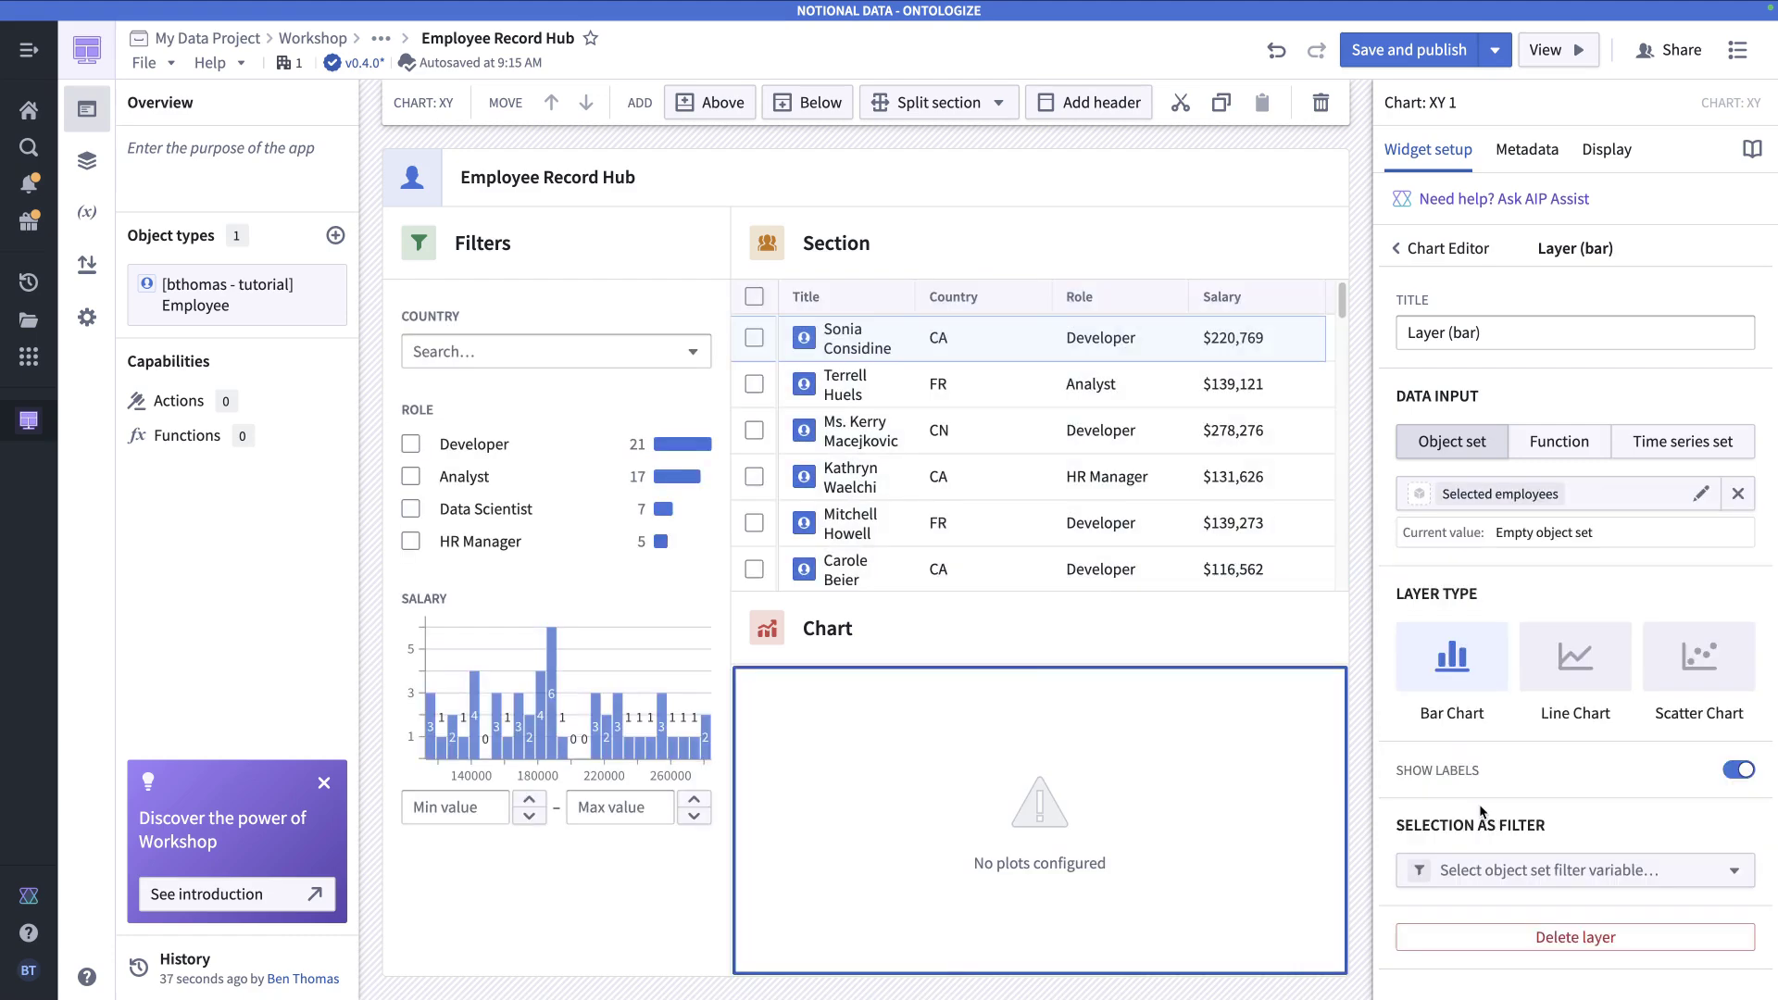
# - Select the first four employees in the object table so the Selected employees object set has data
pyautogui.click(750, 344)
pyautogui.click(753, 384)
pyautogui.click(752, 431)
pyautogui.click(754, 475)
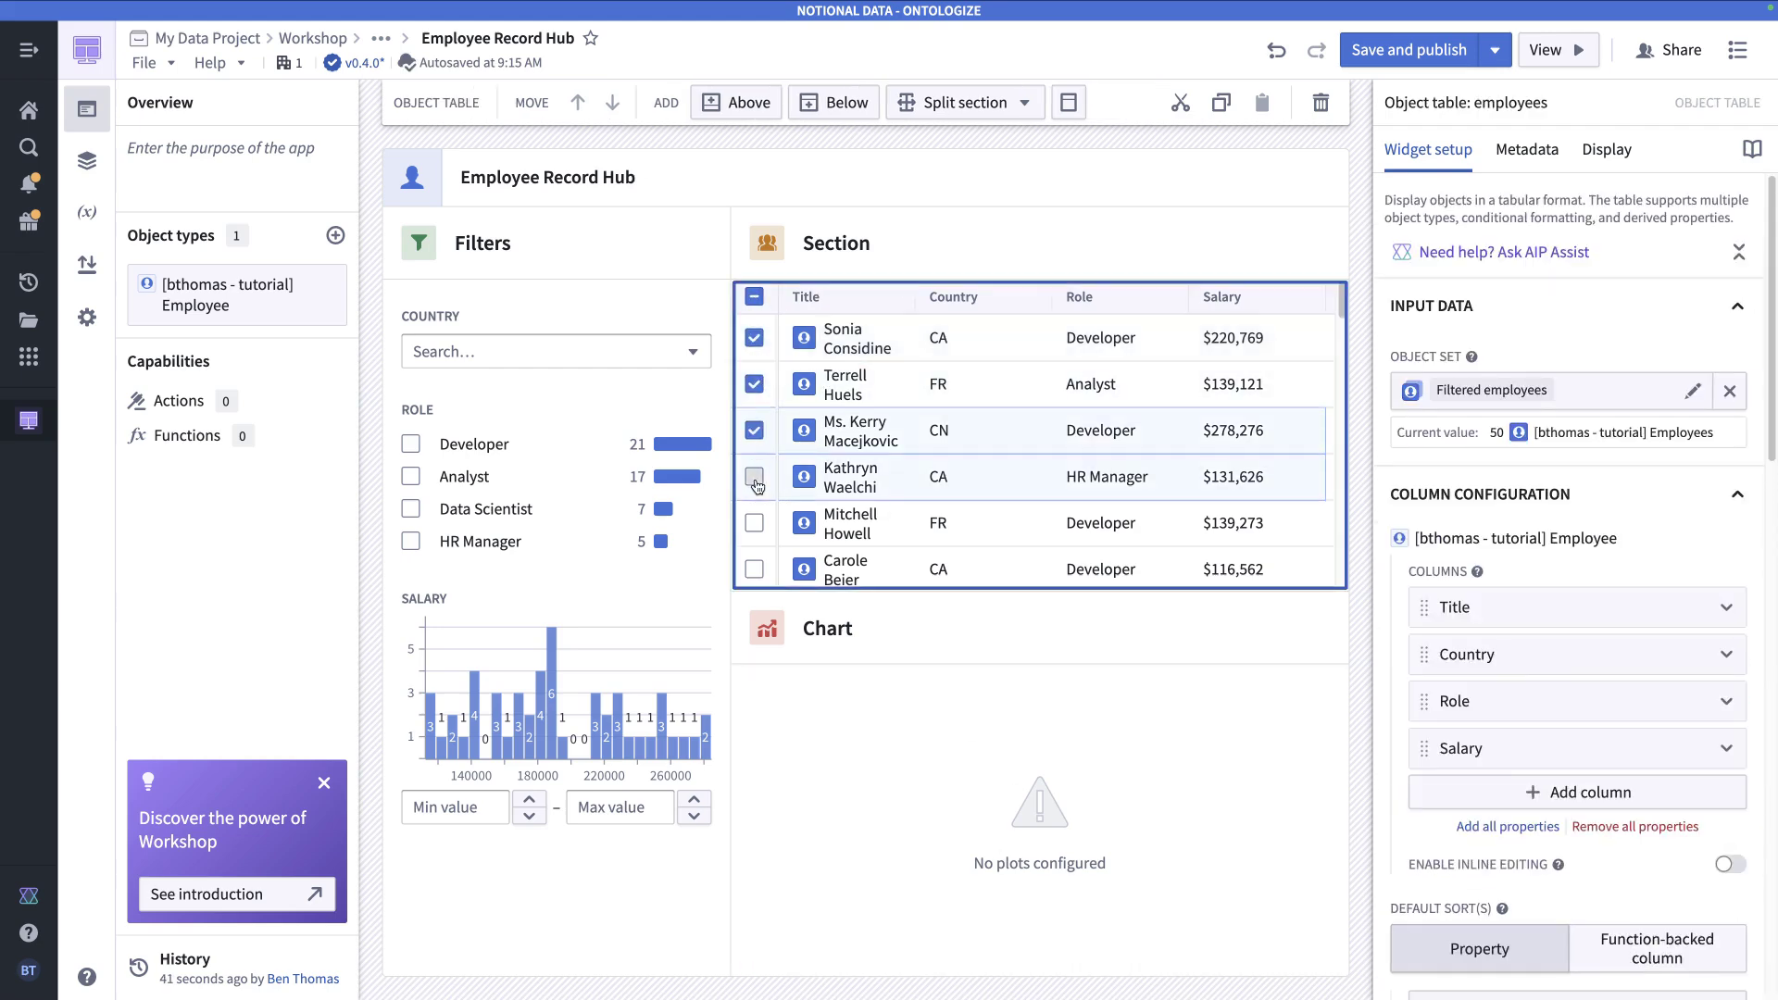
# - Set the X axis property of the chart's bar layer to Country
pyautogui.click(1227, 722)
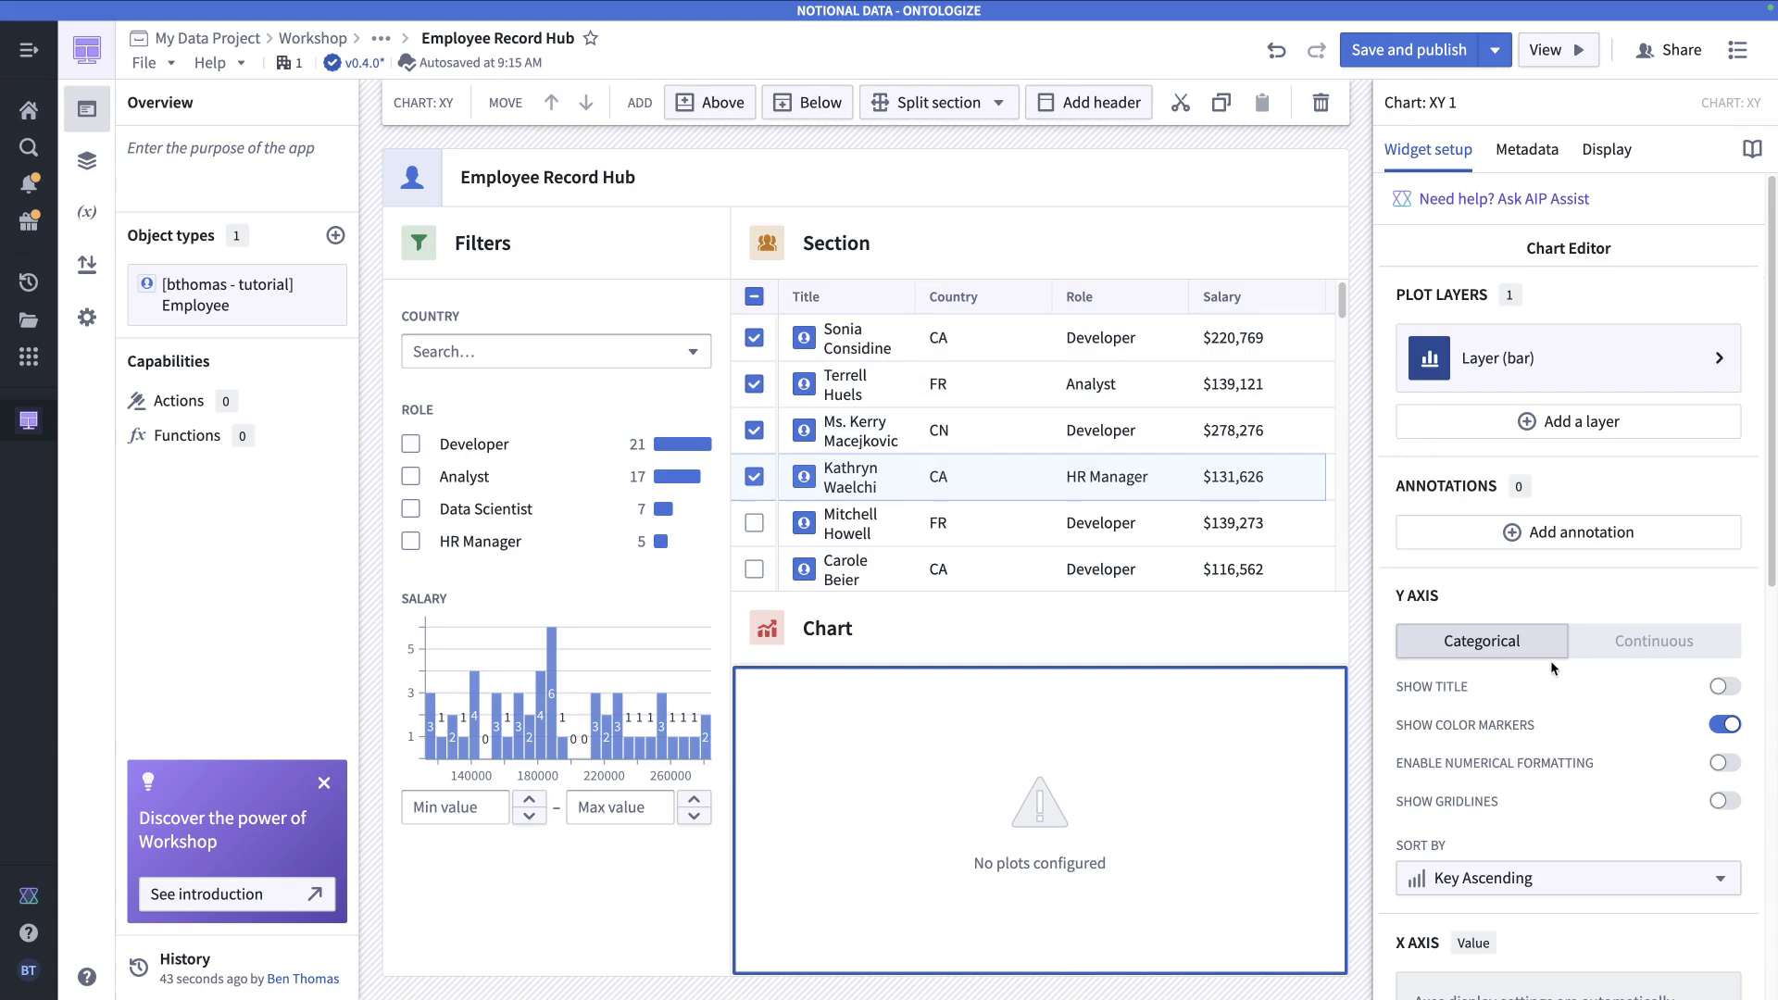
pyautogui.scroll(-5, 1549, 668)
pyautogui.scroll(6, 1548, 668)
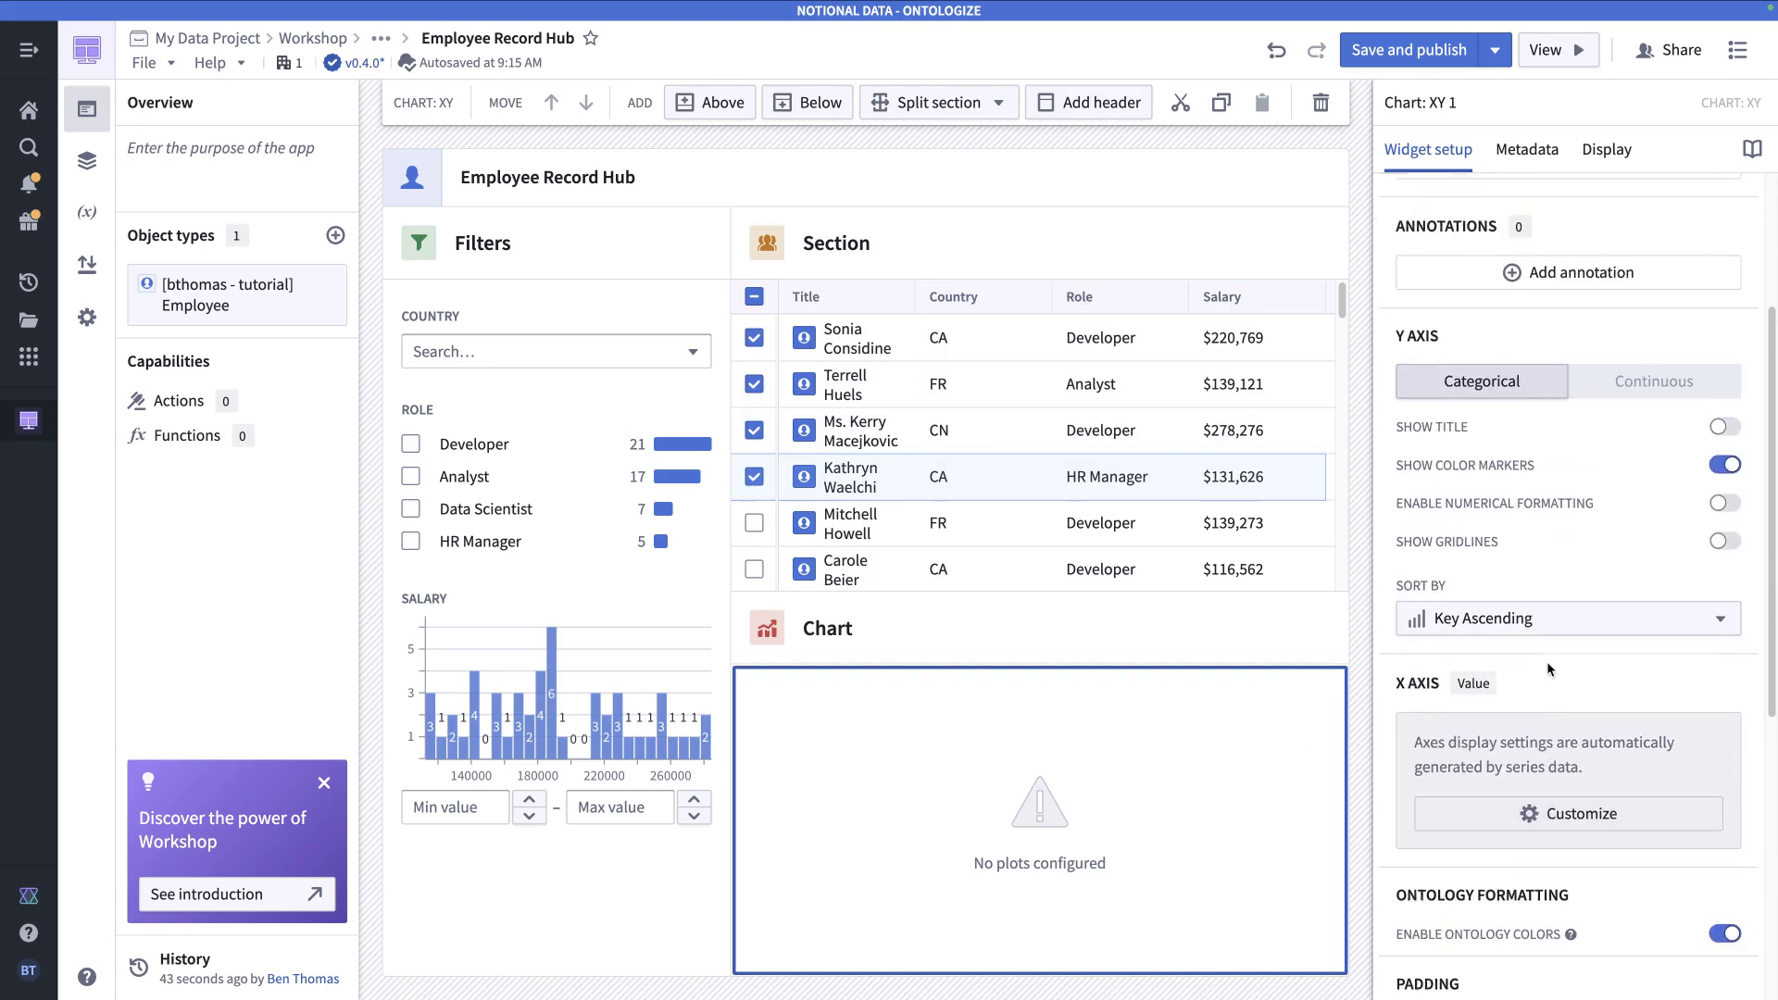
pyautogui.click(1538, 359)
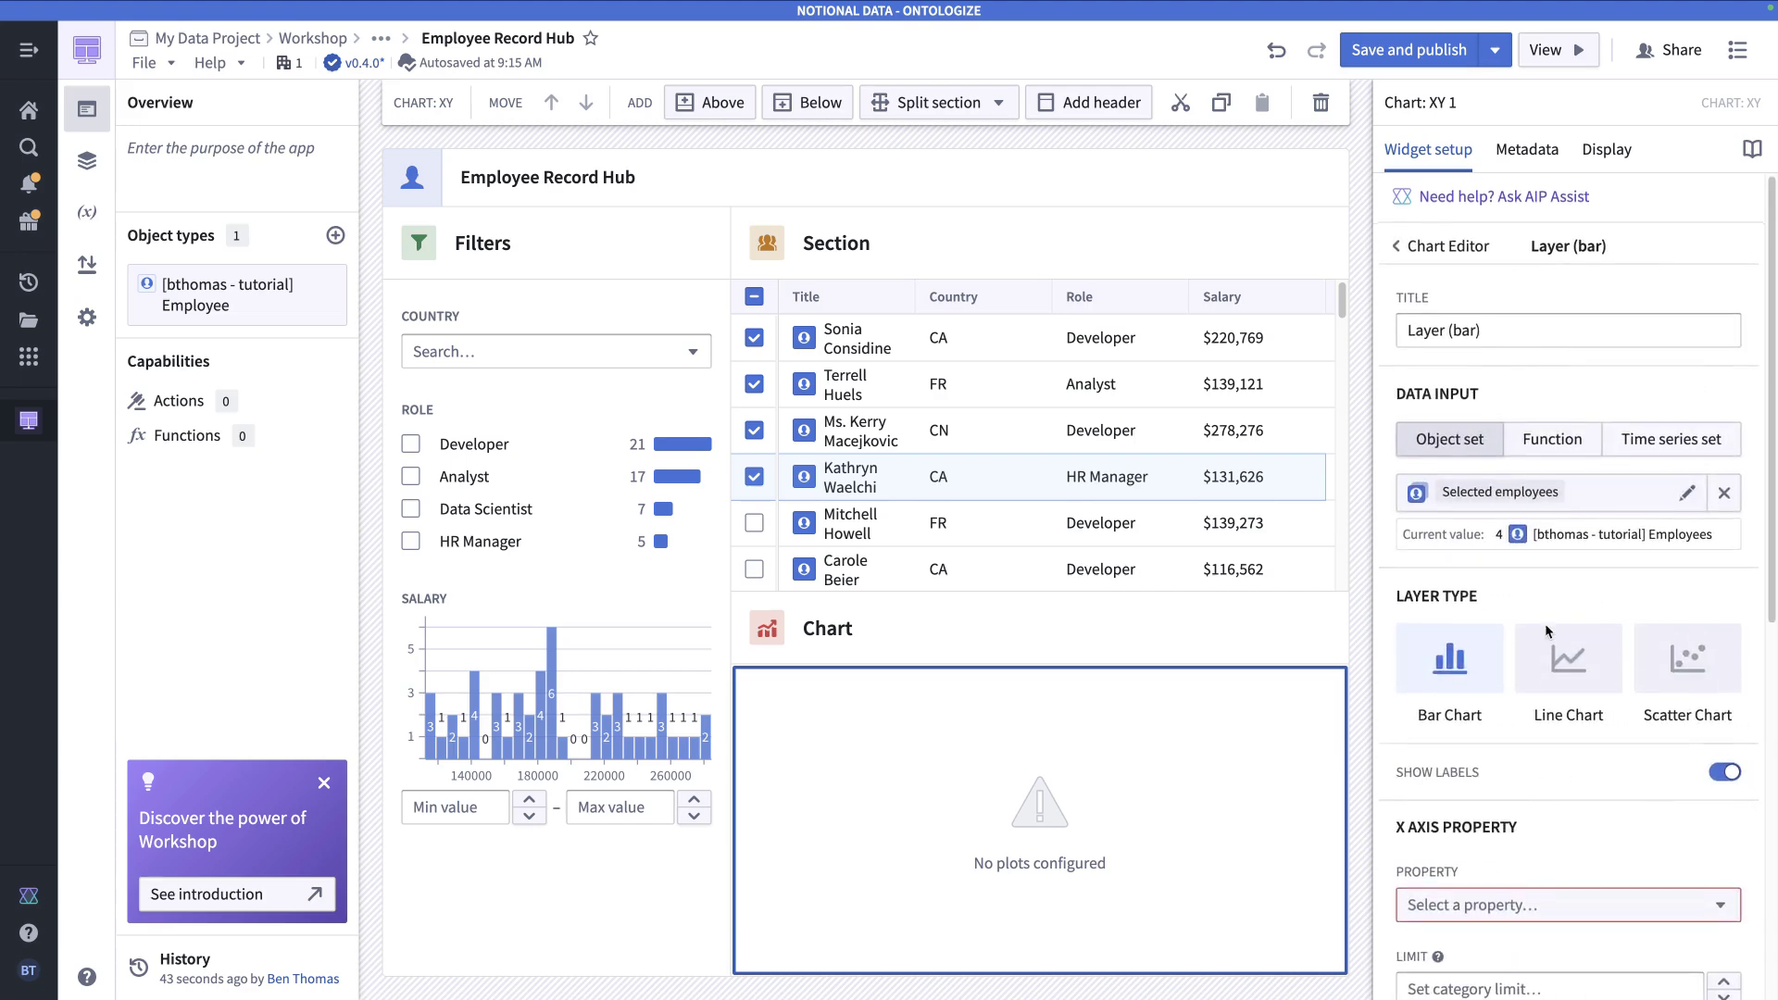
pyautogui.scroll(-3, 1542, 639)
pyautogui.click(1492, 650)
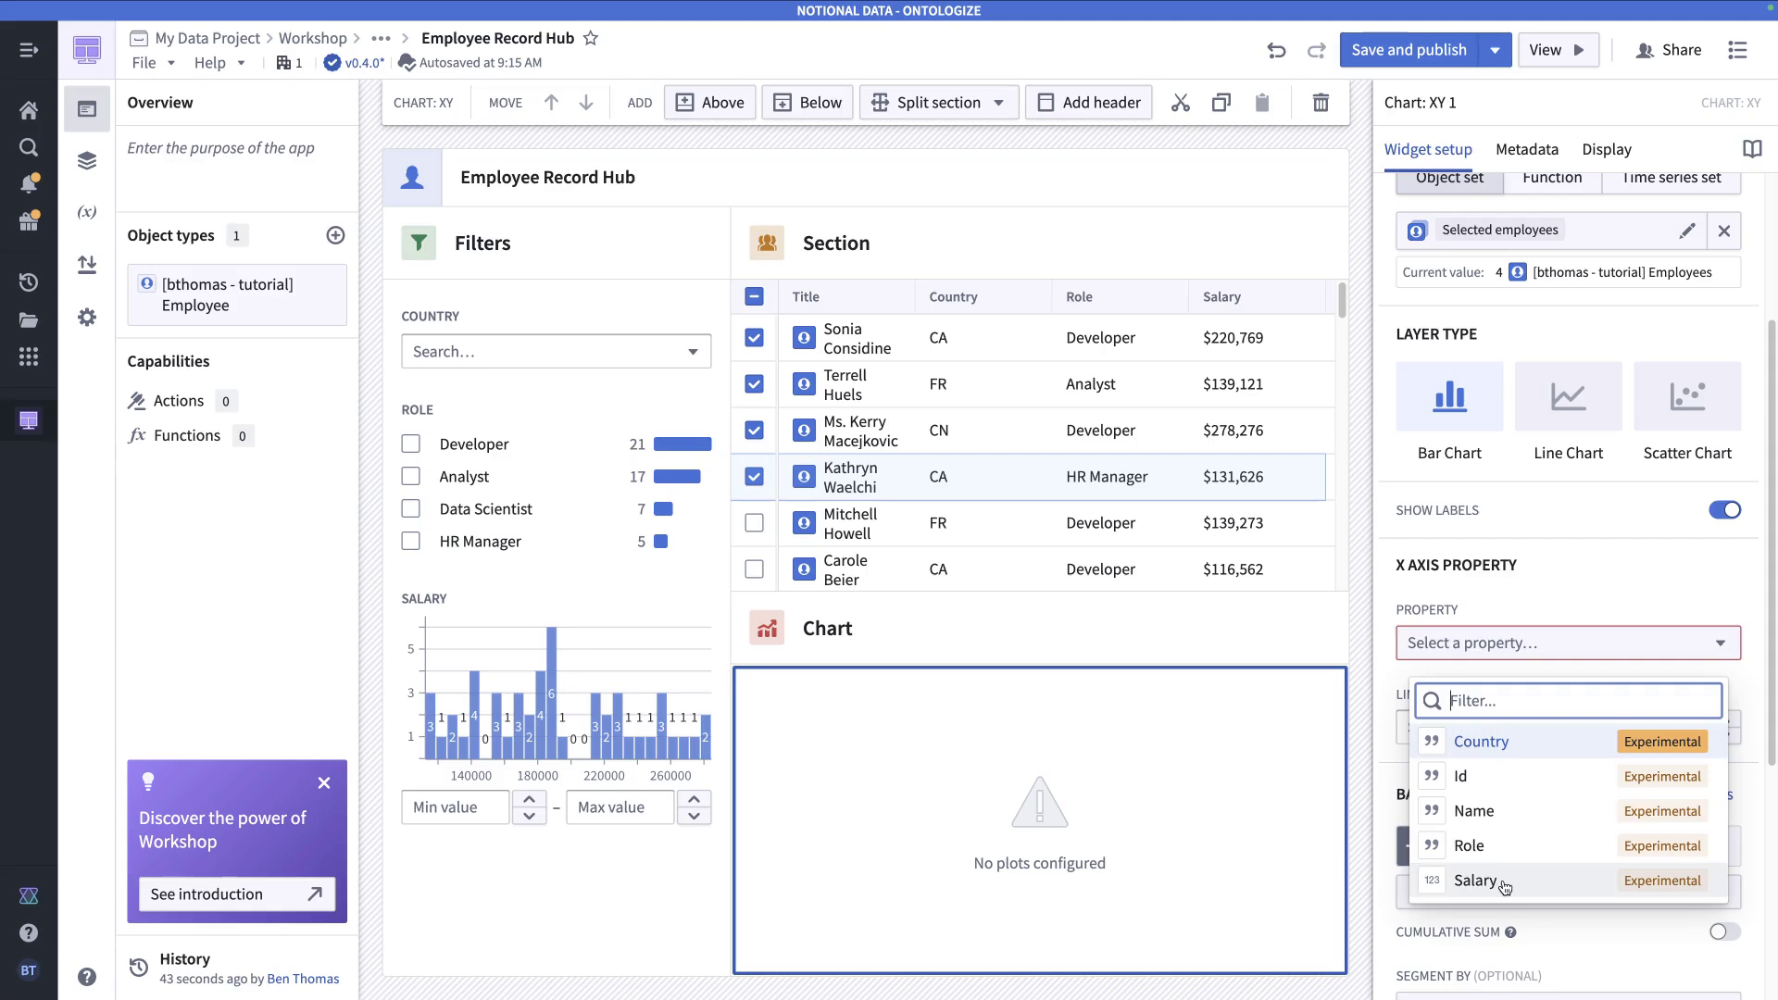
pyautogui.click(1534, 749)
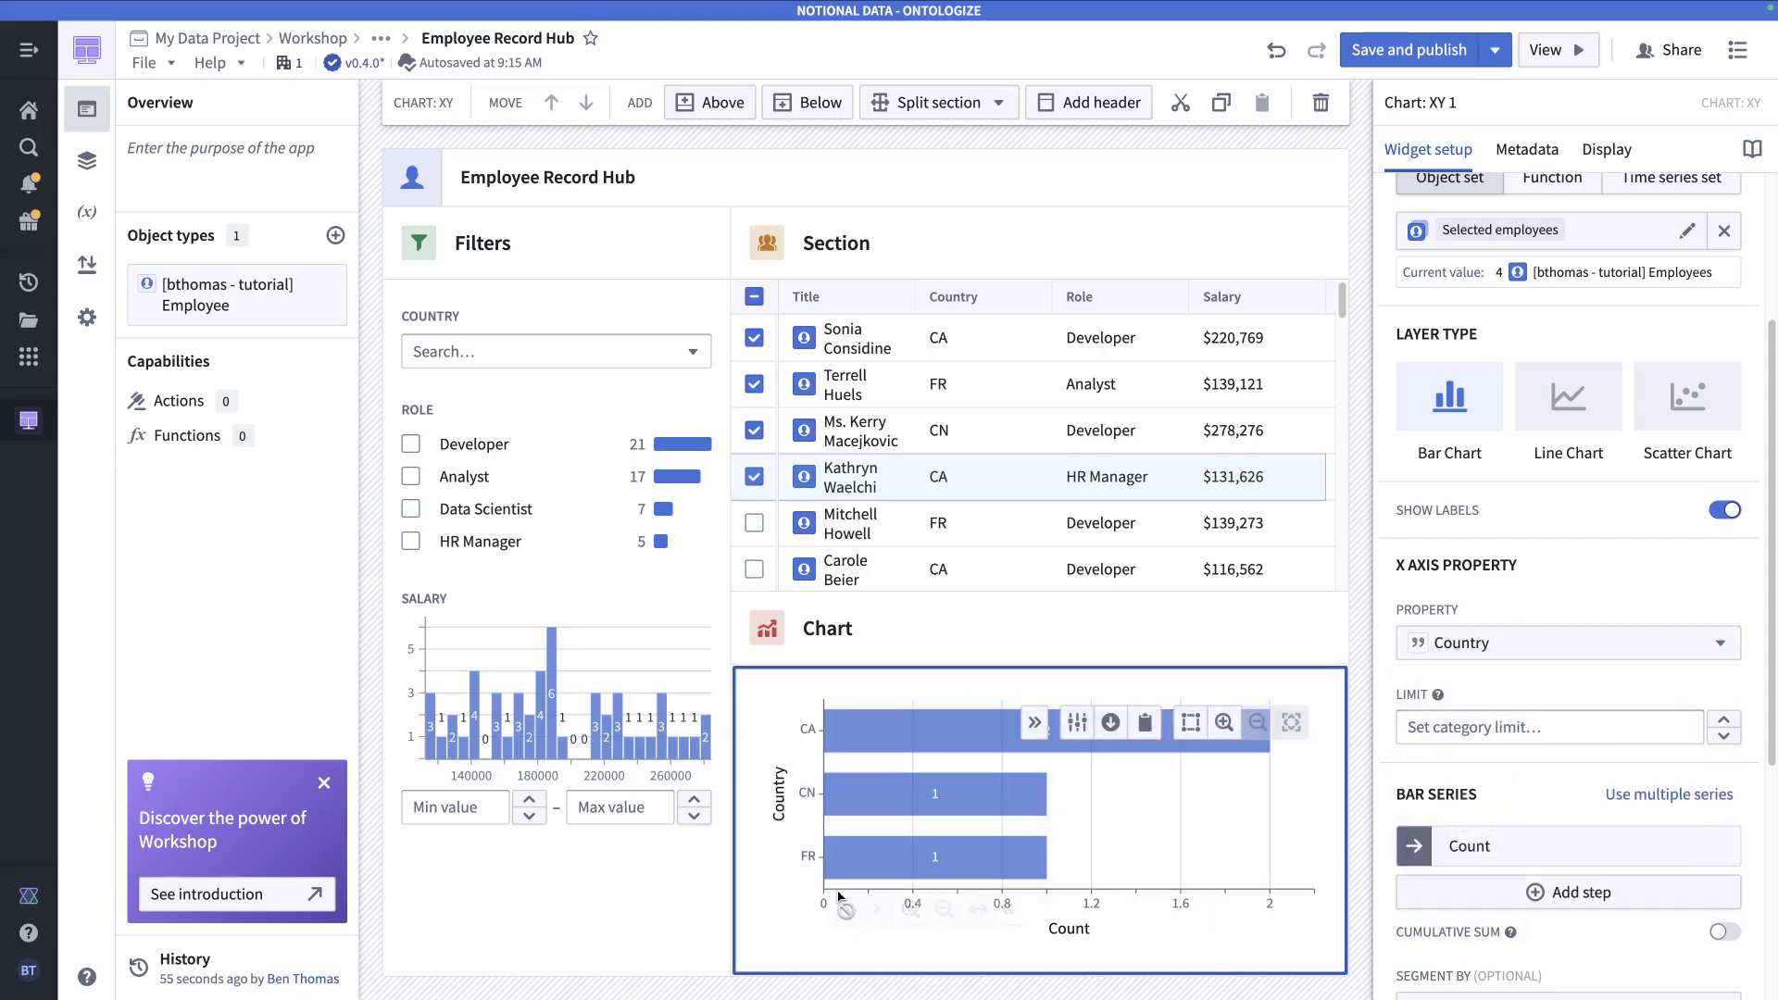
# - Clear the table selection, filter the Role to Analyst, and select all filtered employees to check them against the chart
pyautogui.click(767, 512)
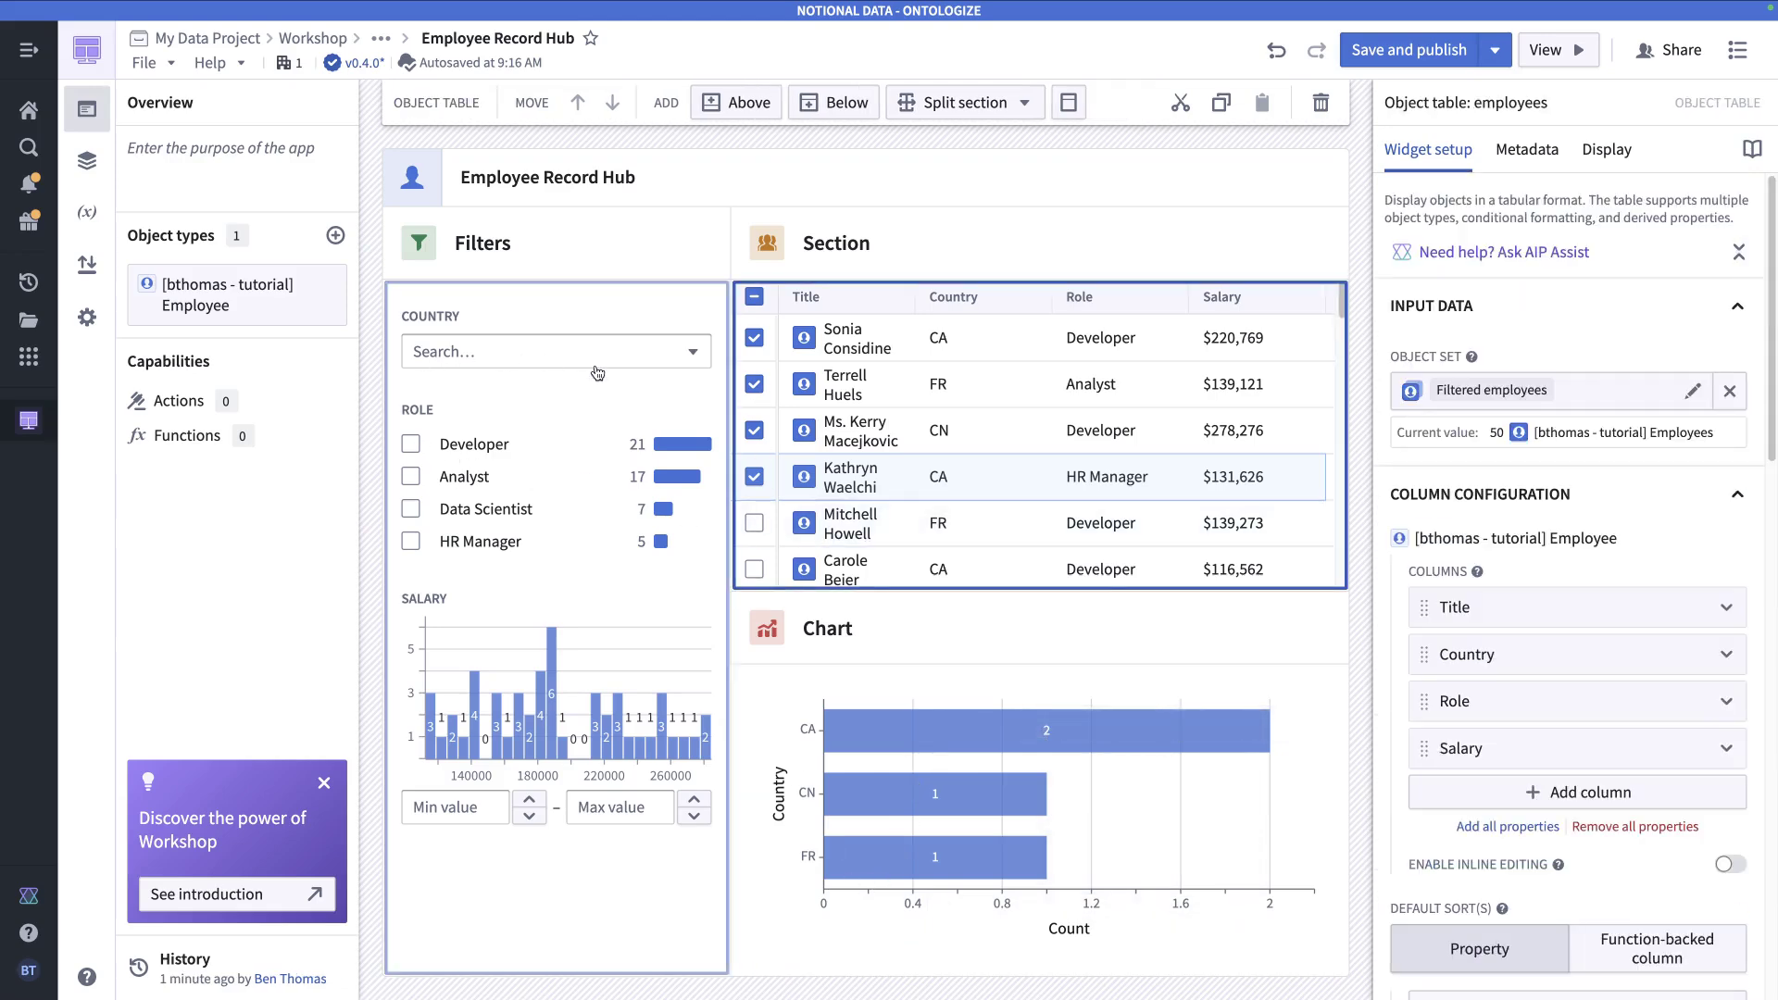
pyautogui.click(755, 297)
pyautogui.click(411, 480)
pyautogui.click(411, 478)
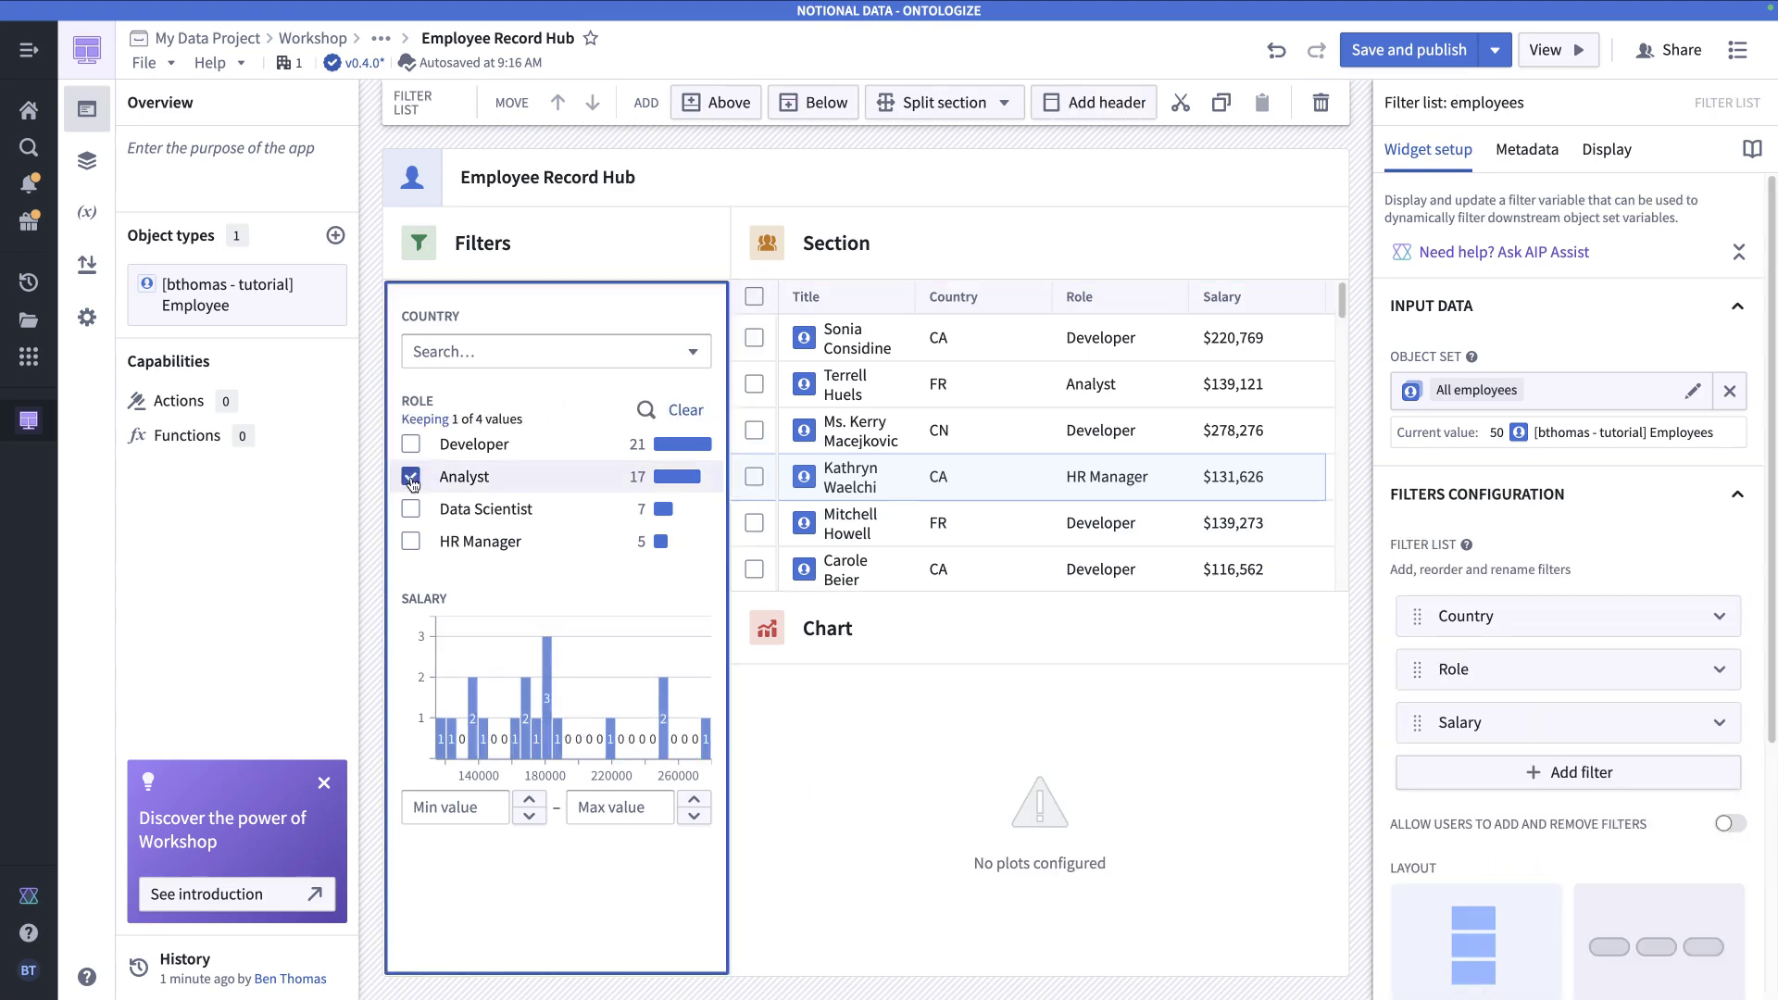
pyautogui.click(754, 297)
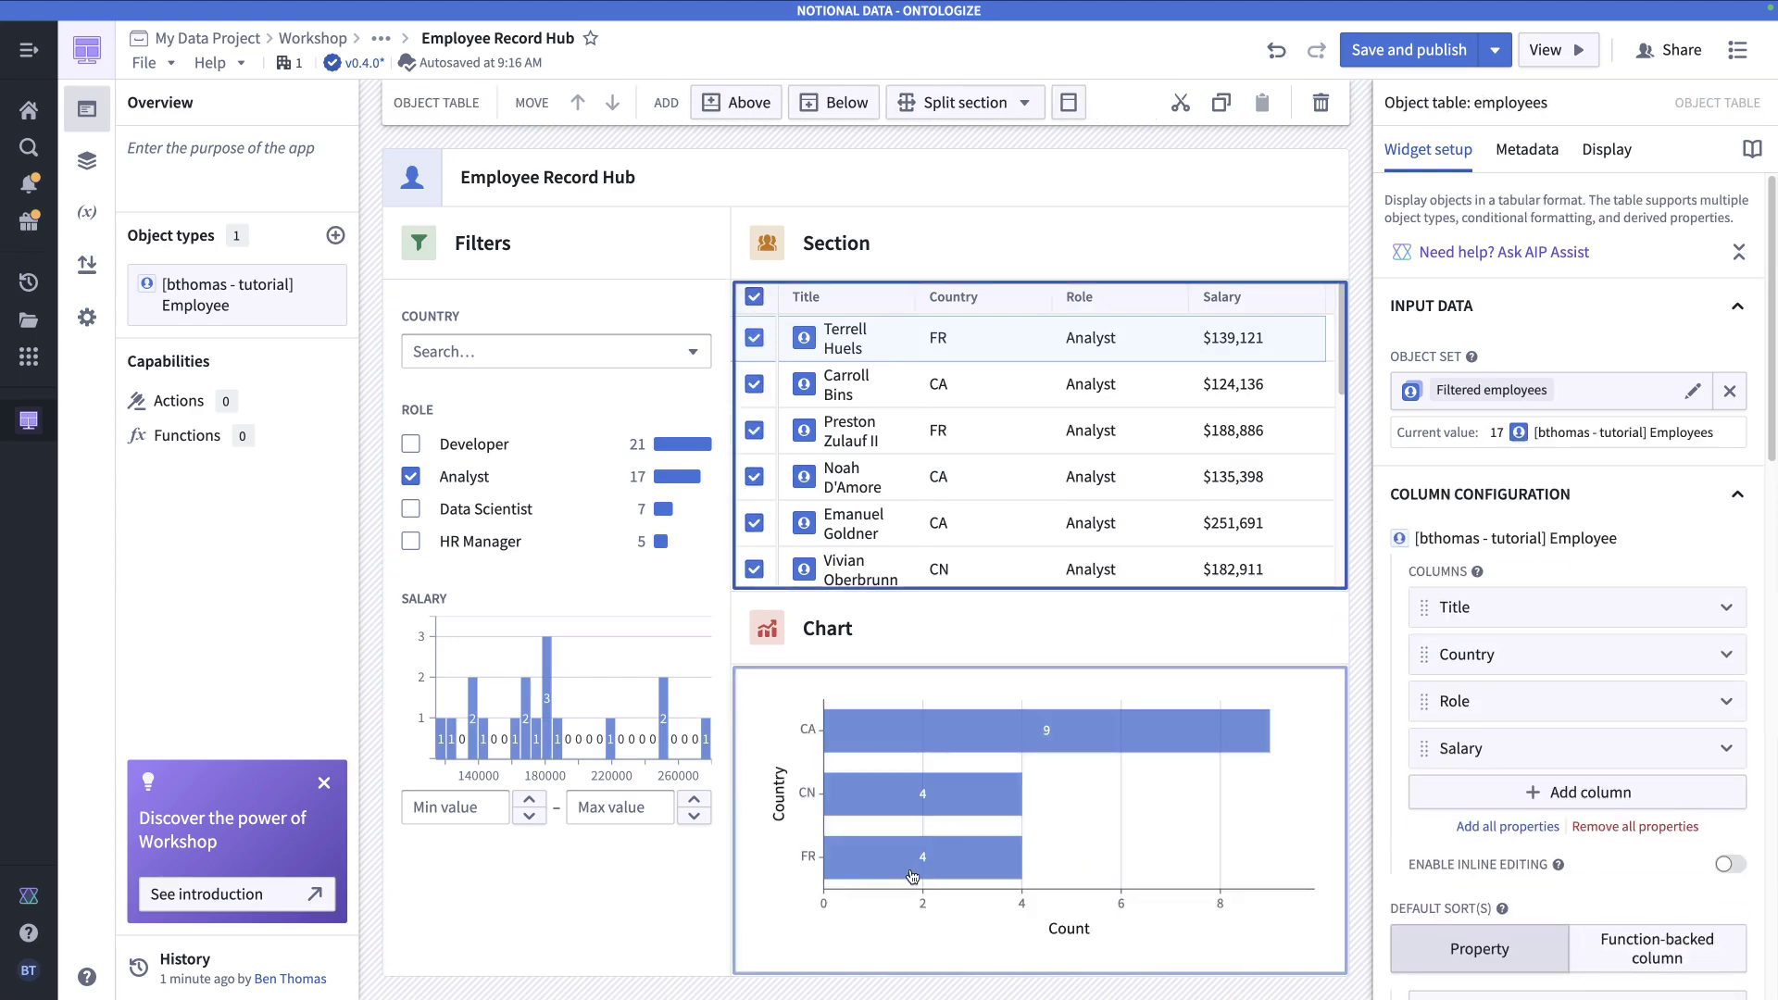
pyautogui.scroll(-5, 1010, 482)
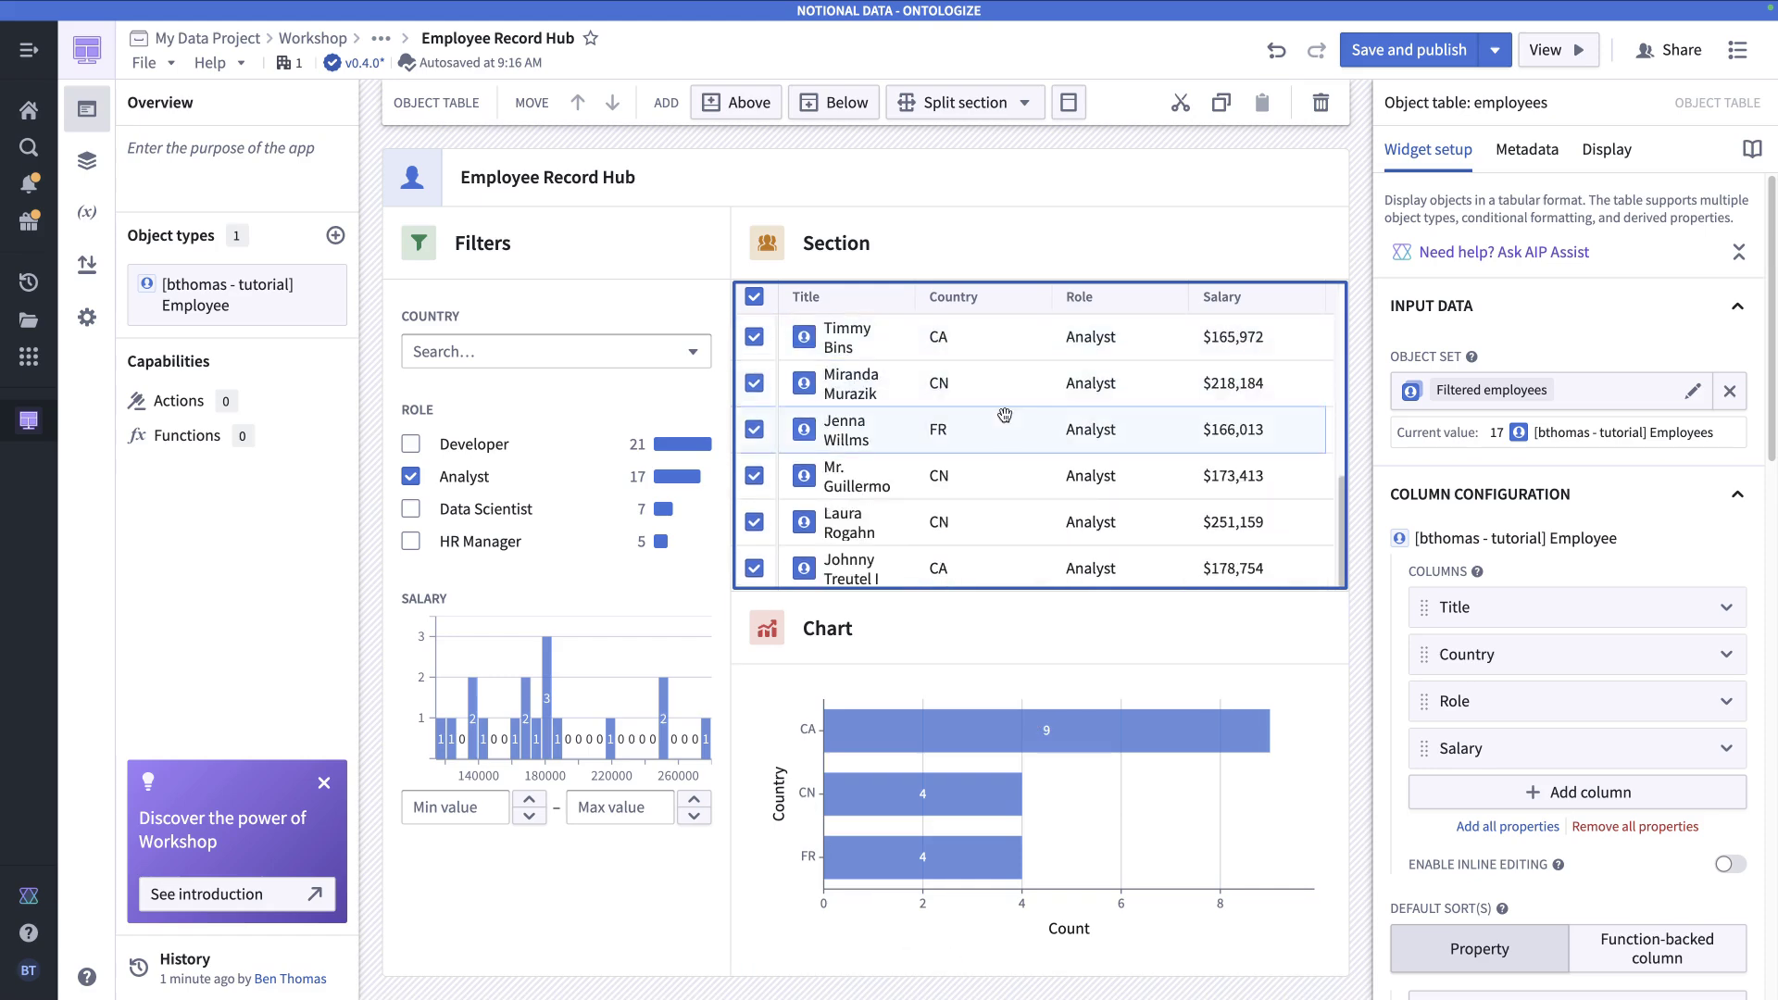
pyautogui.scroll(5, 1004, 519)
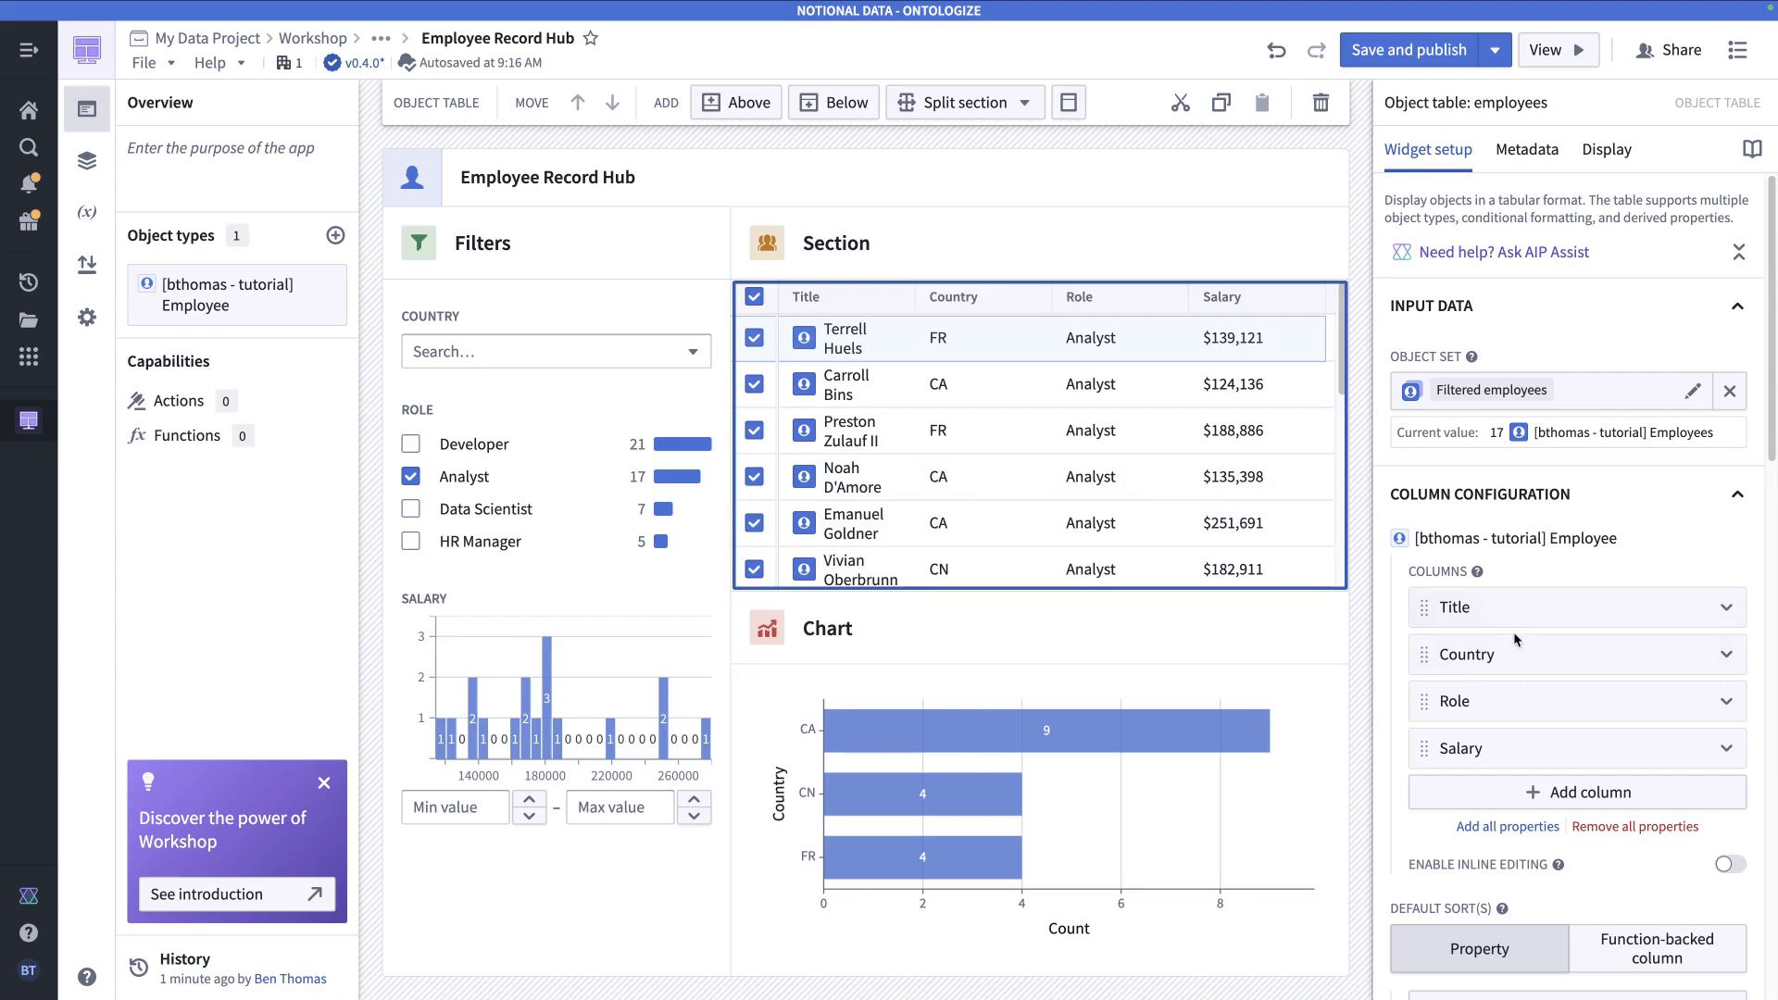
pyautogui.scroll(-10, 1479, 668)
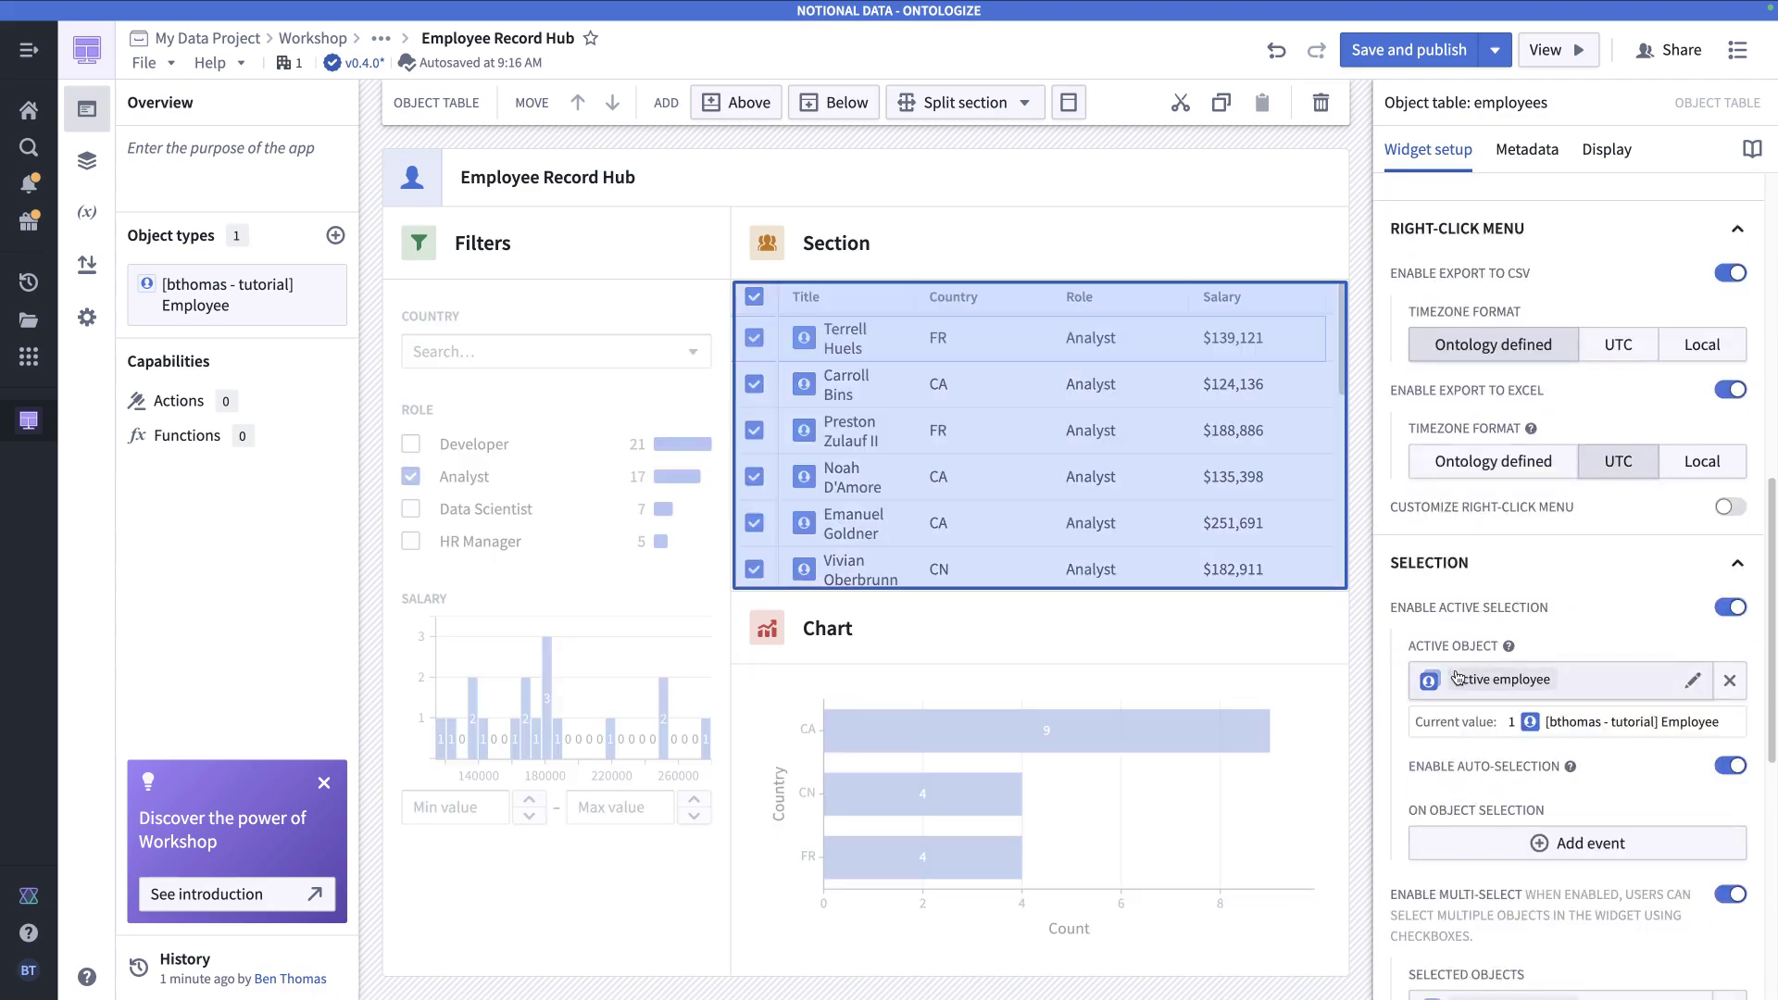
pyautogui.scroll(-6, 1481, 674)
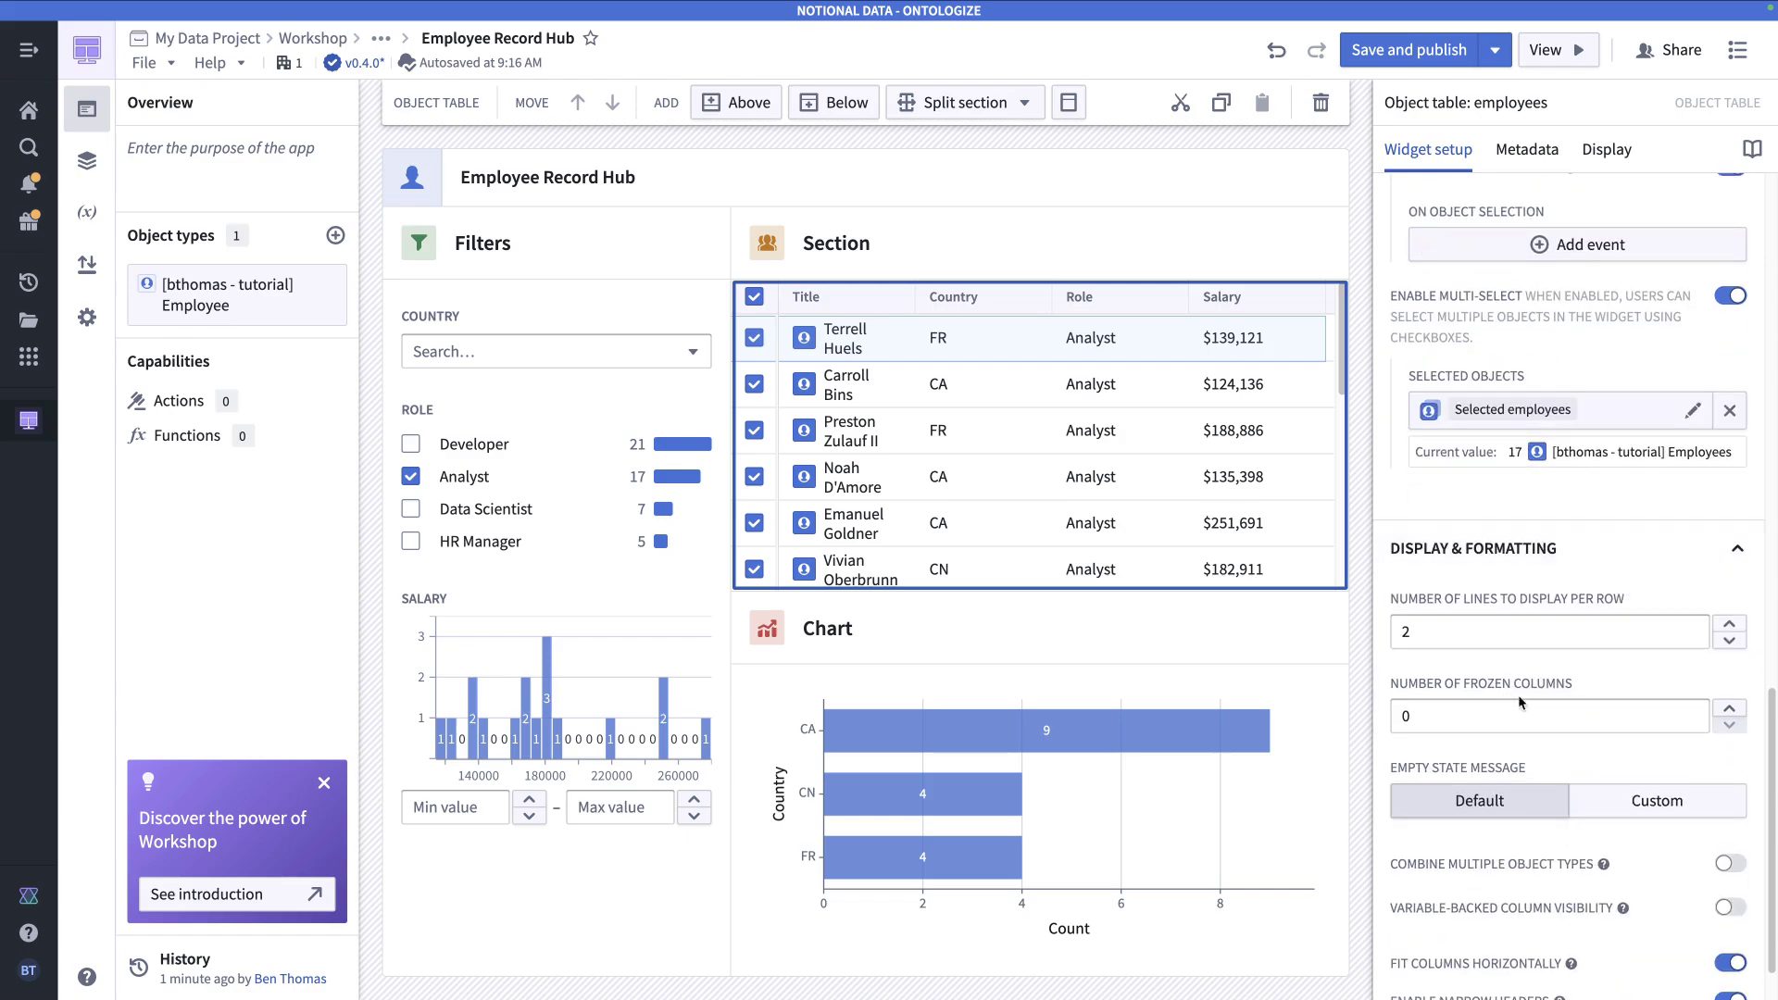
pyautogui.scroll(8, 1537, 731)
pyautogui.scroll(5, 1562, 750)
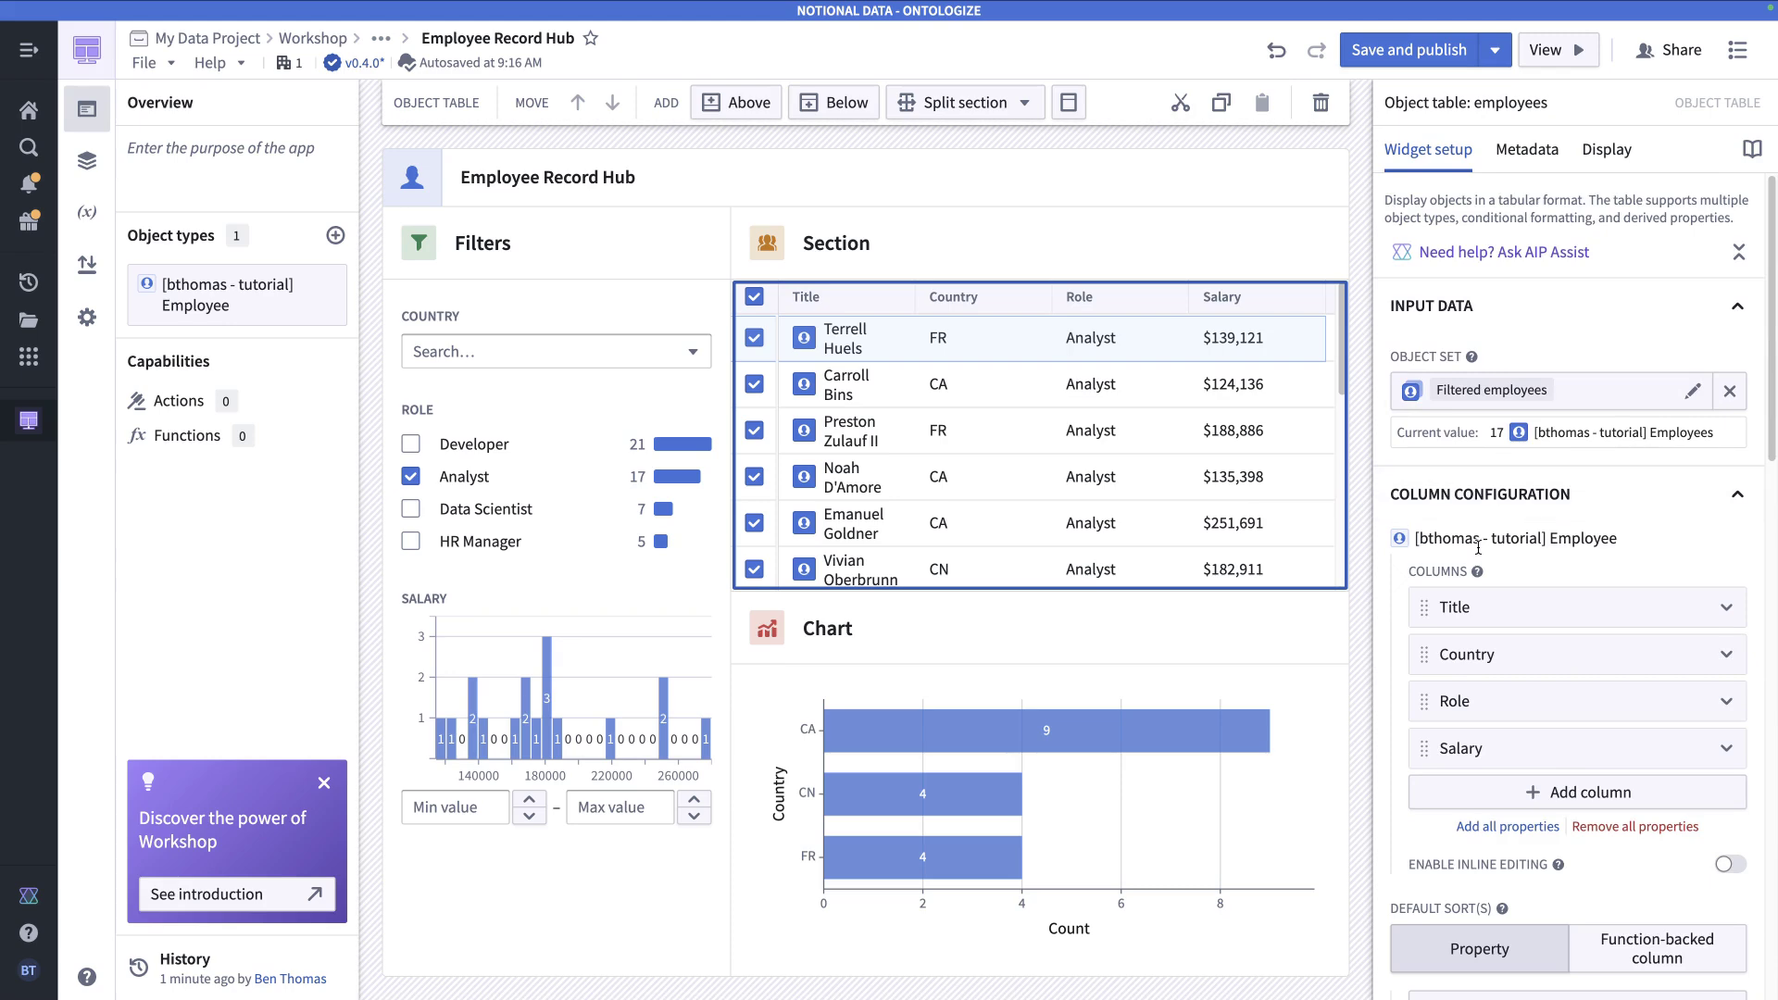
# - Sort the chart's Y axis by Value Descending
pyautogui.click(1070, 741)
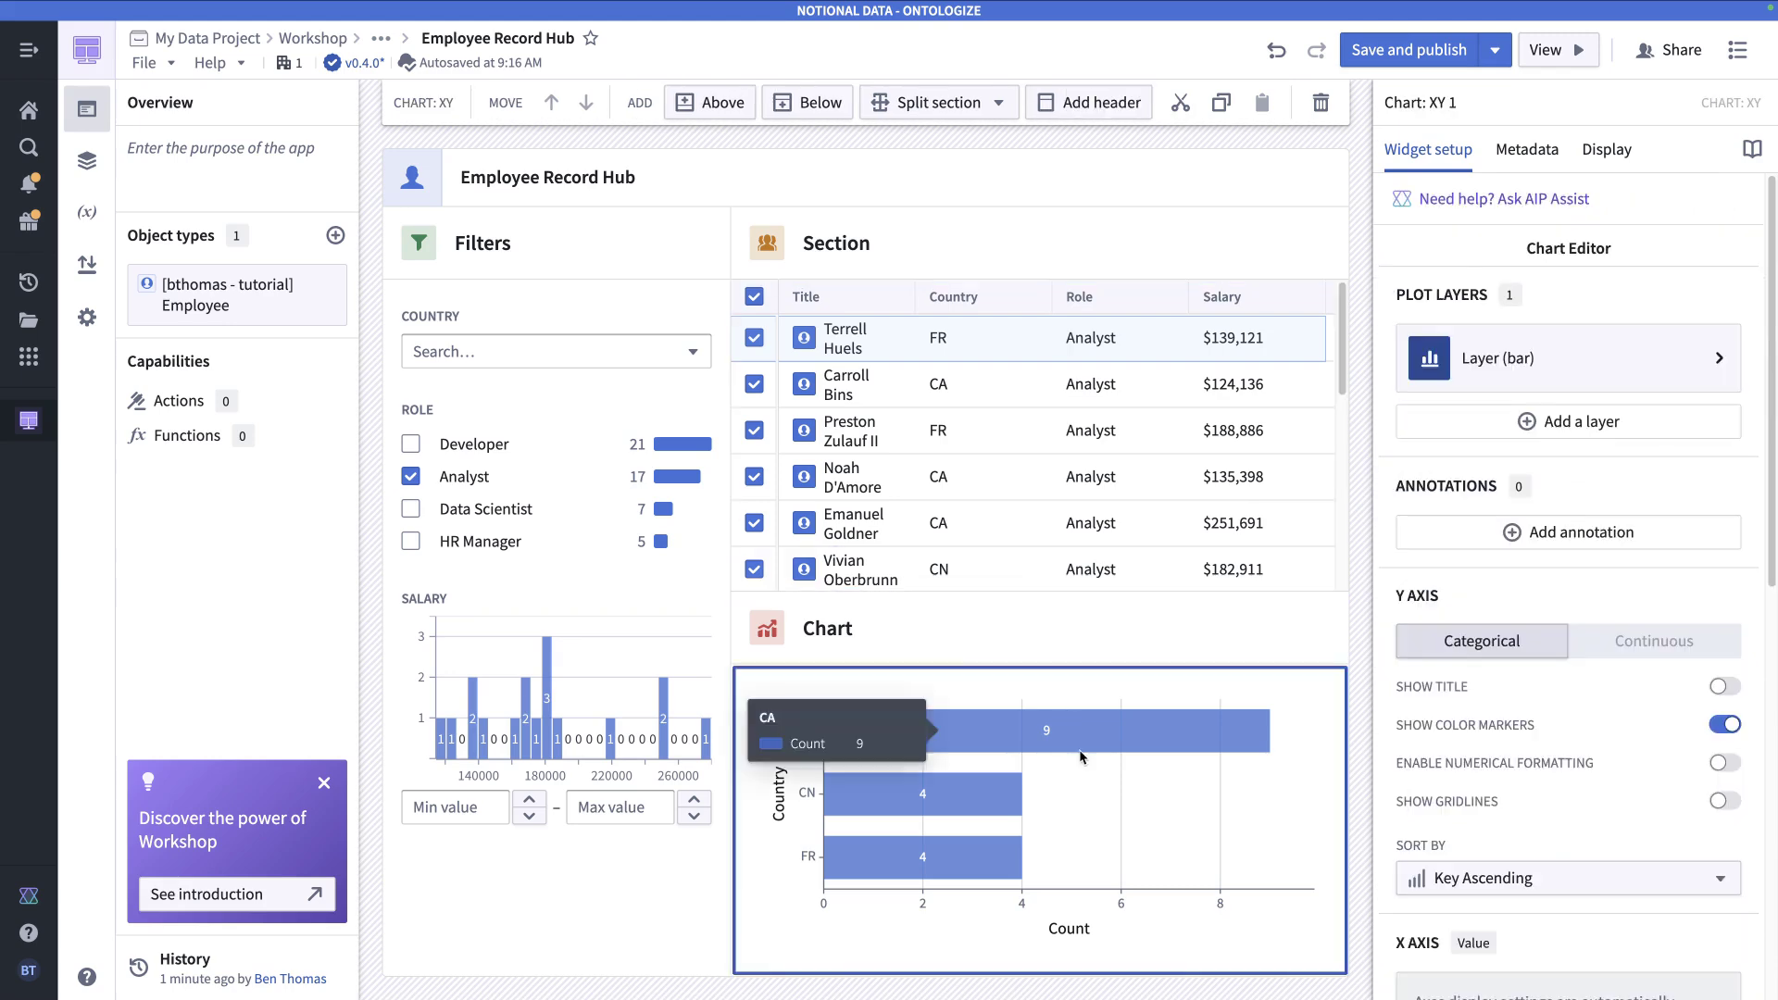
pyautogui.scroll(-3, 1518, 586)
pyautogui.click(1476, 594)
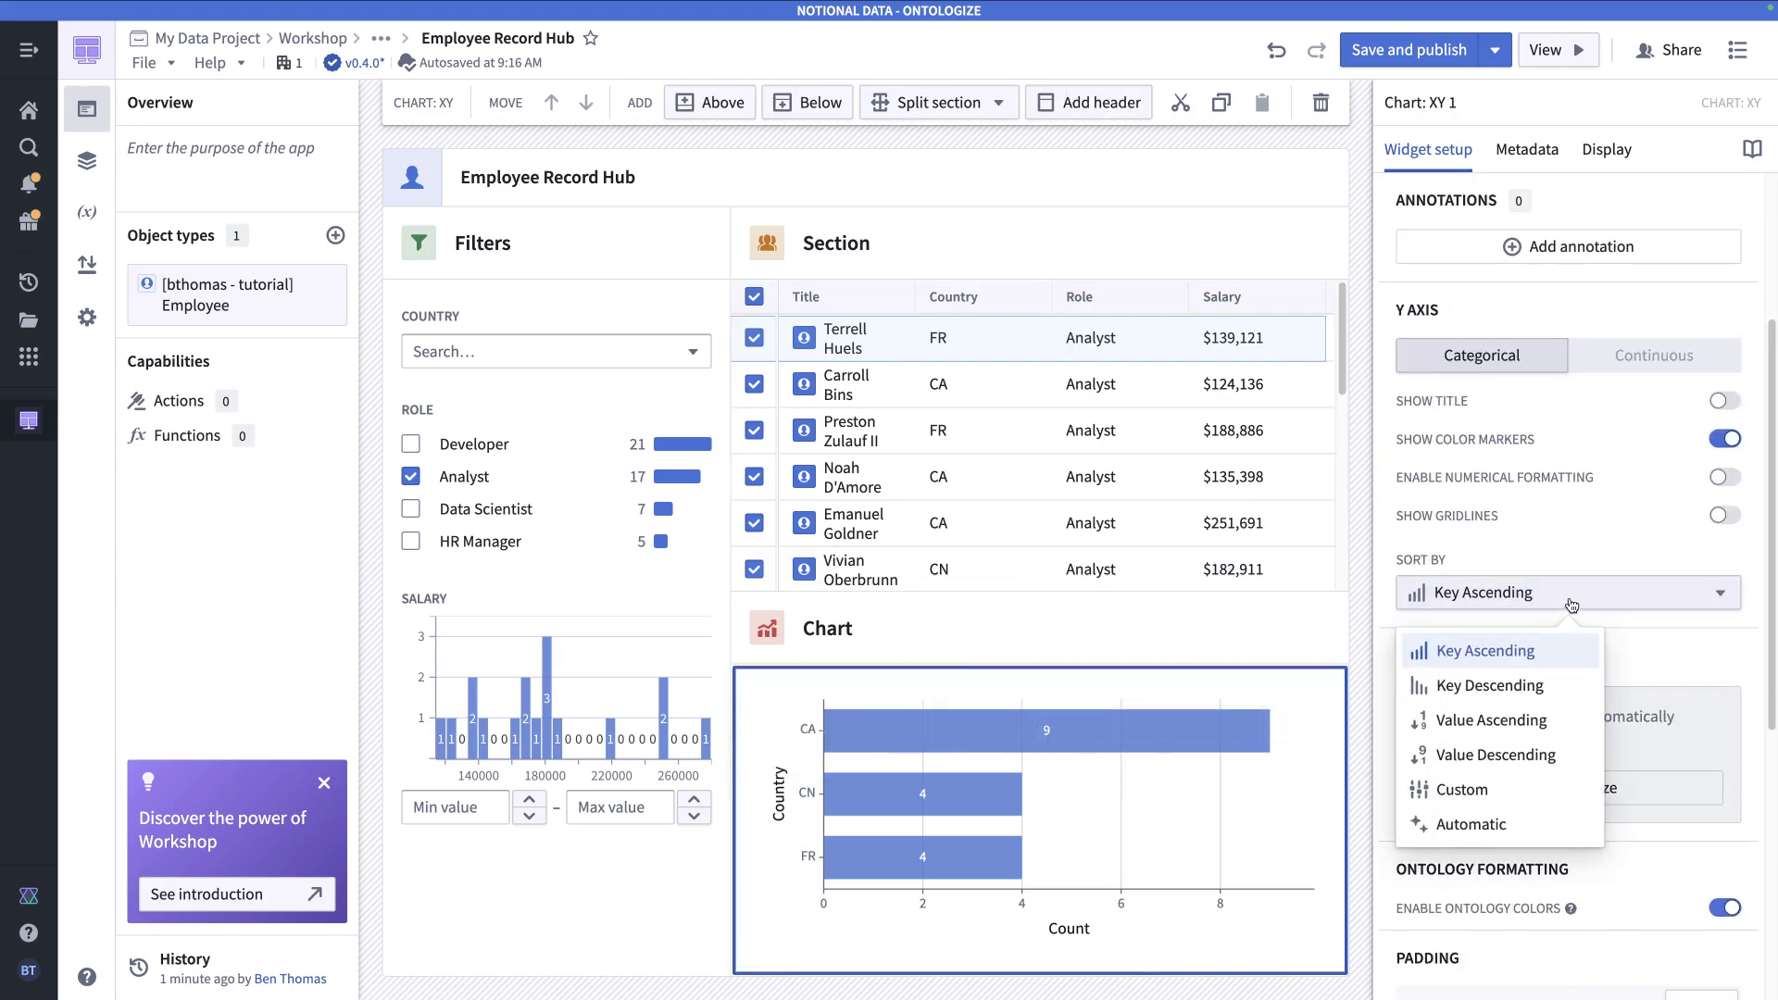
pyautogui.click(1526, 755)
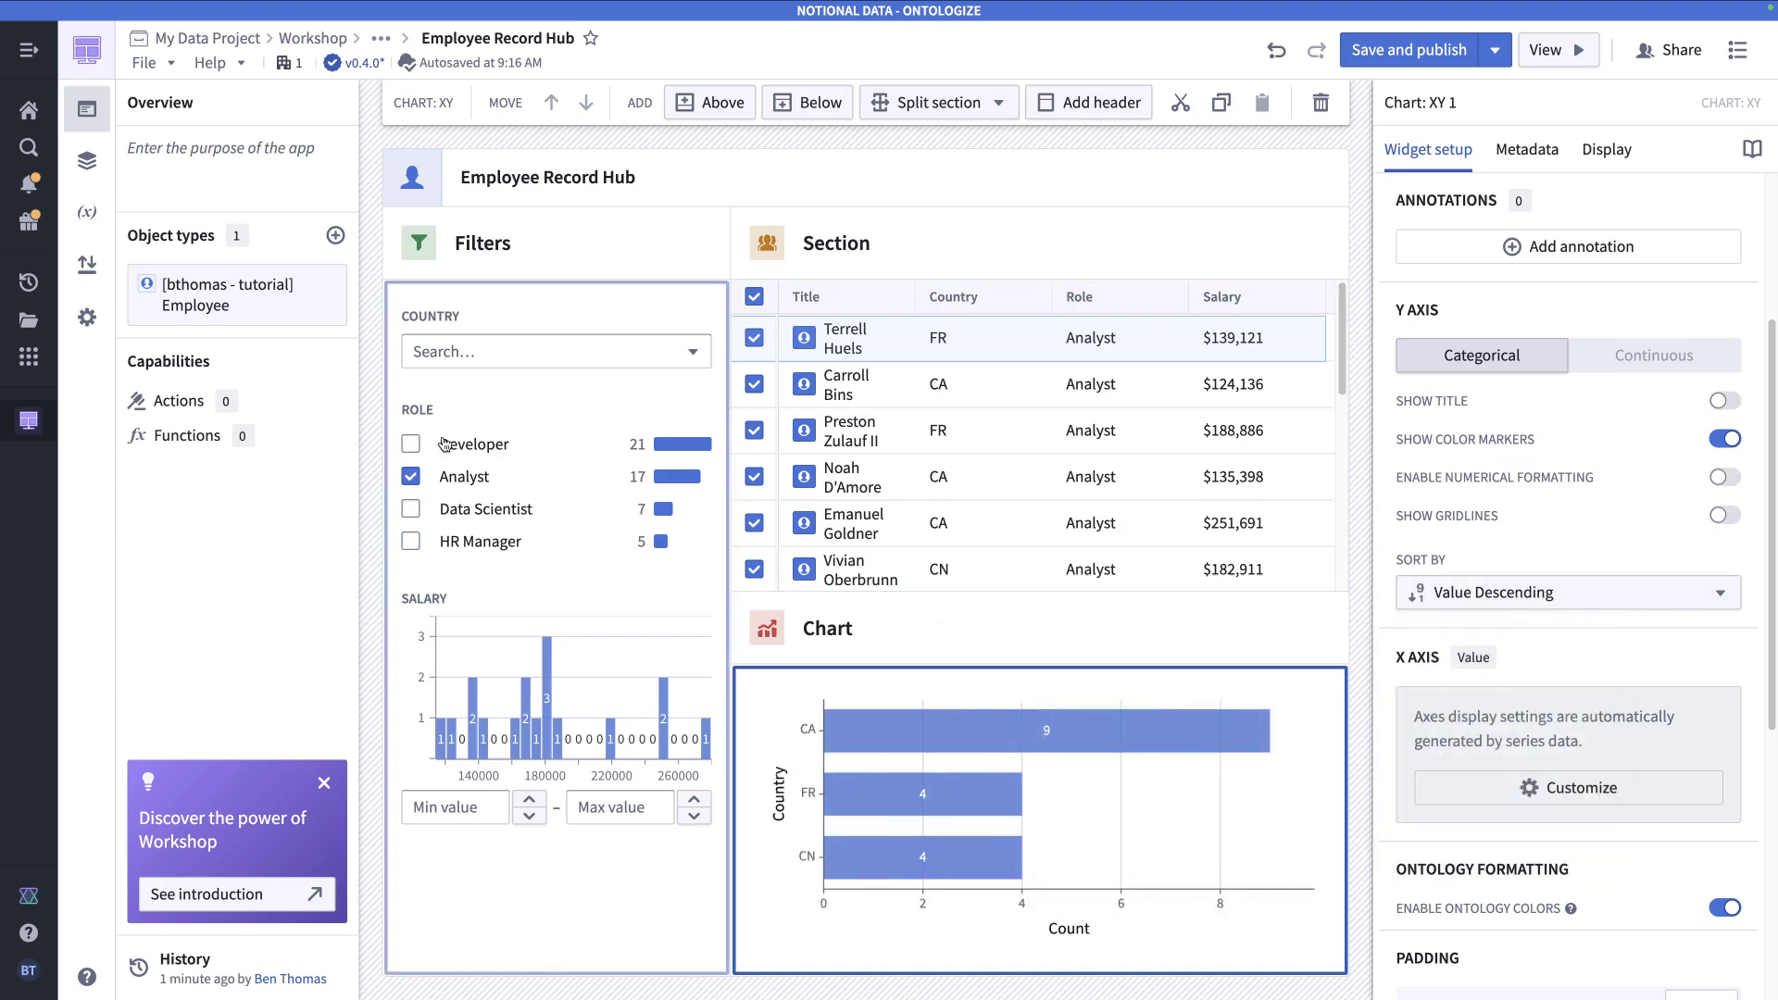
# - Add Developer to the Role filter with no employees selected in the table, and save and publish the module
pyautogui.click(410, 445)
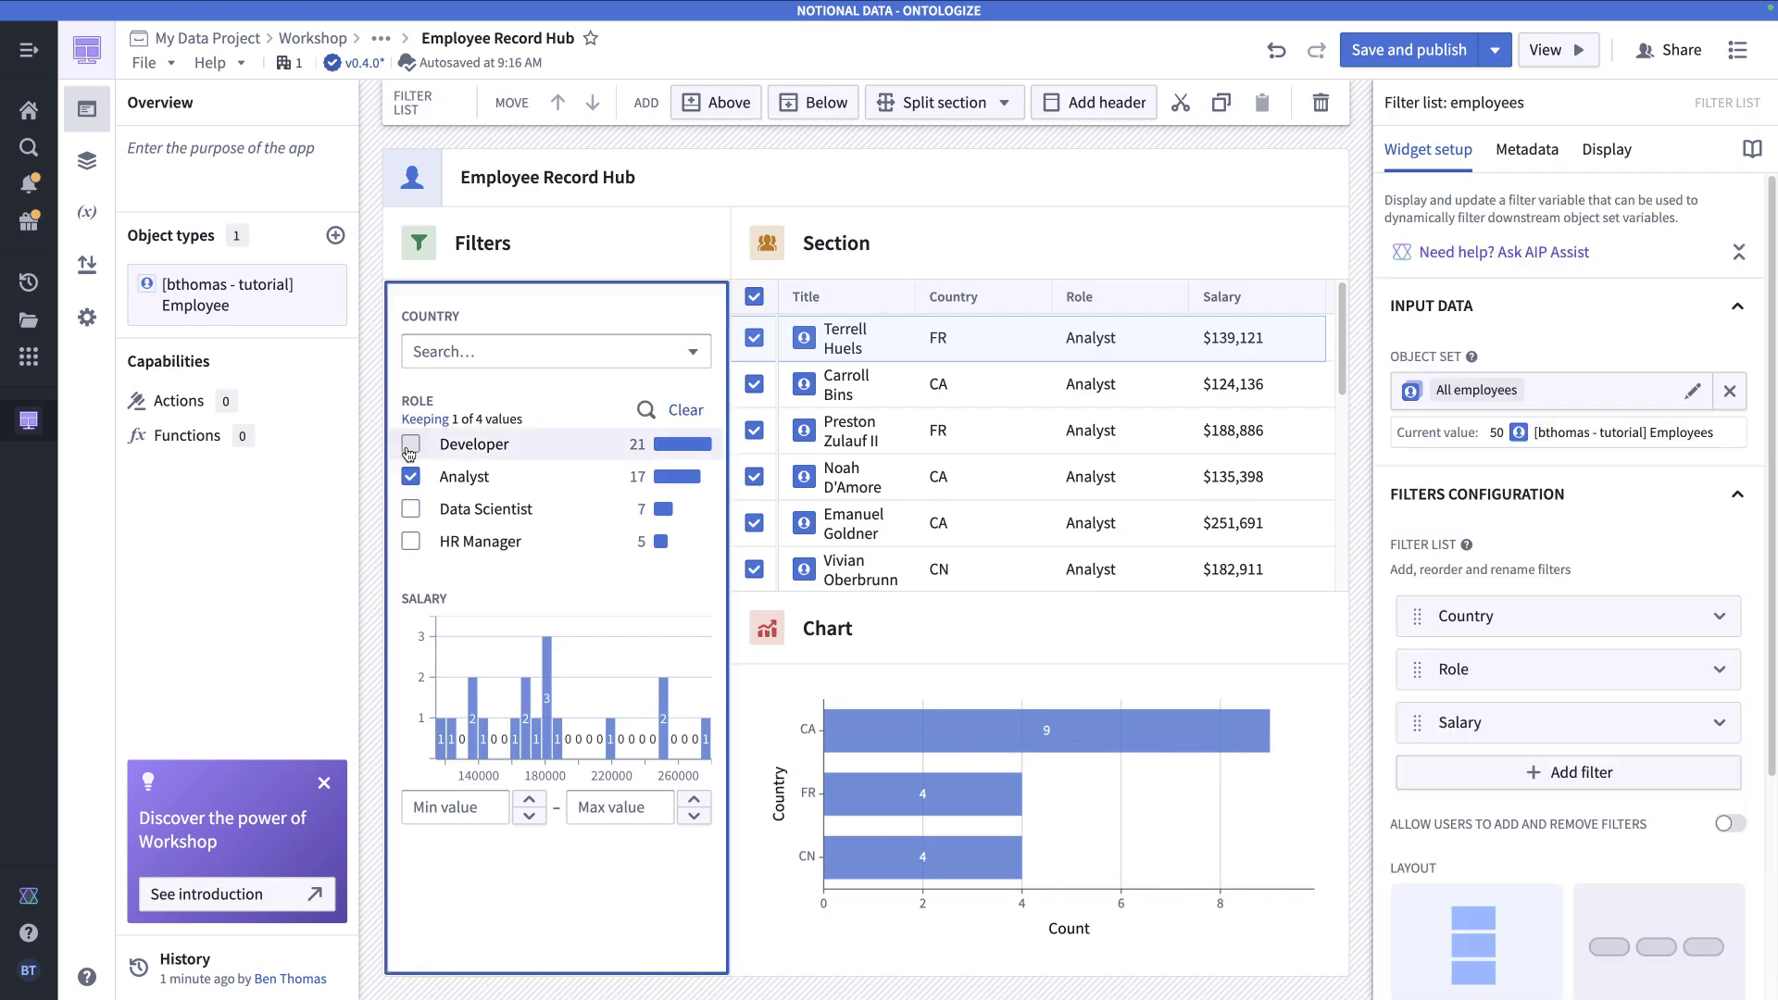
pyautogui.click(755, 297)
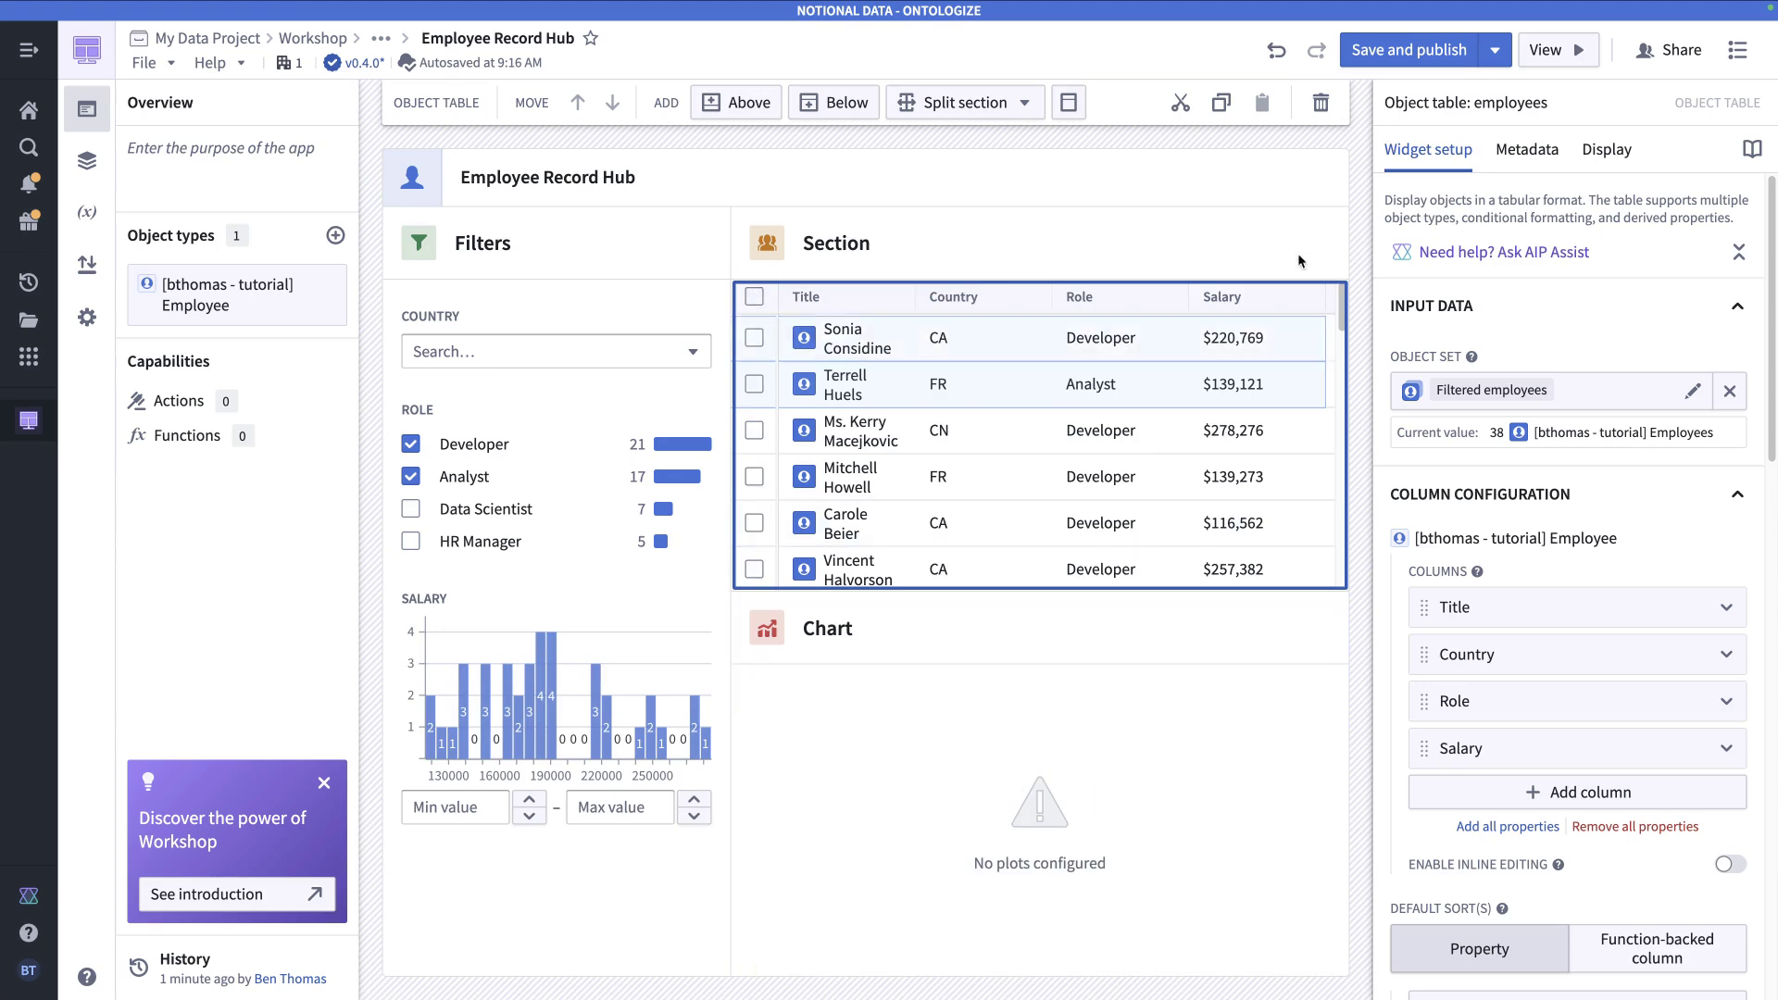
pyautogui.click(1401, 51)
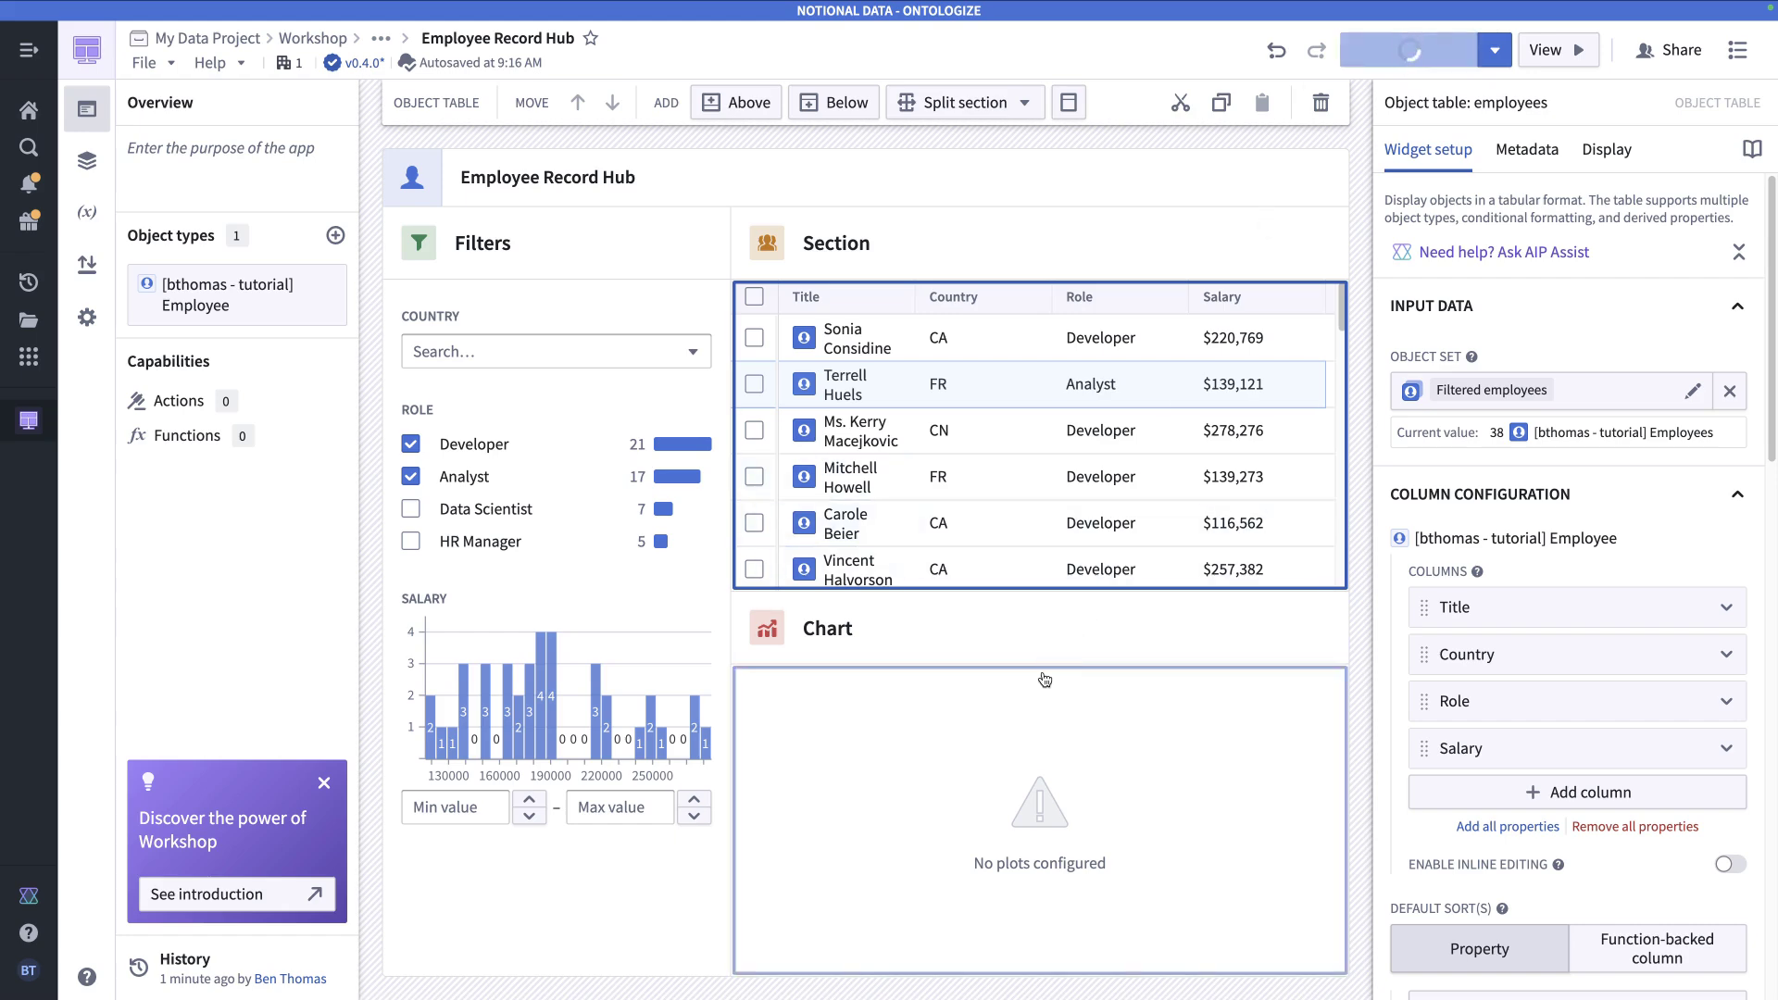
# - Test the chart's response by selecting and deselecting the first two employees in the table
pyautogui.click(1063, 642)
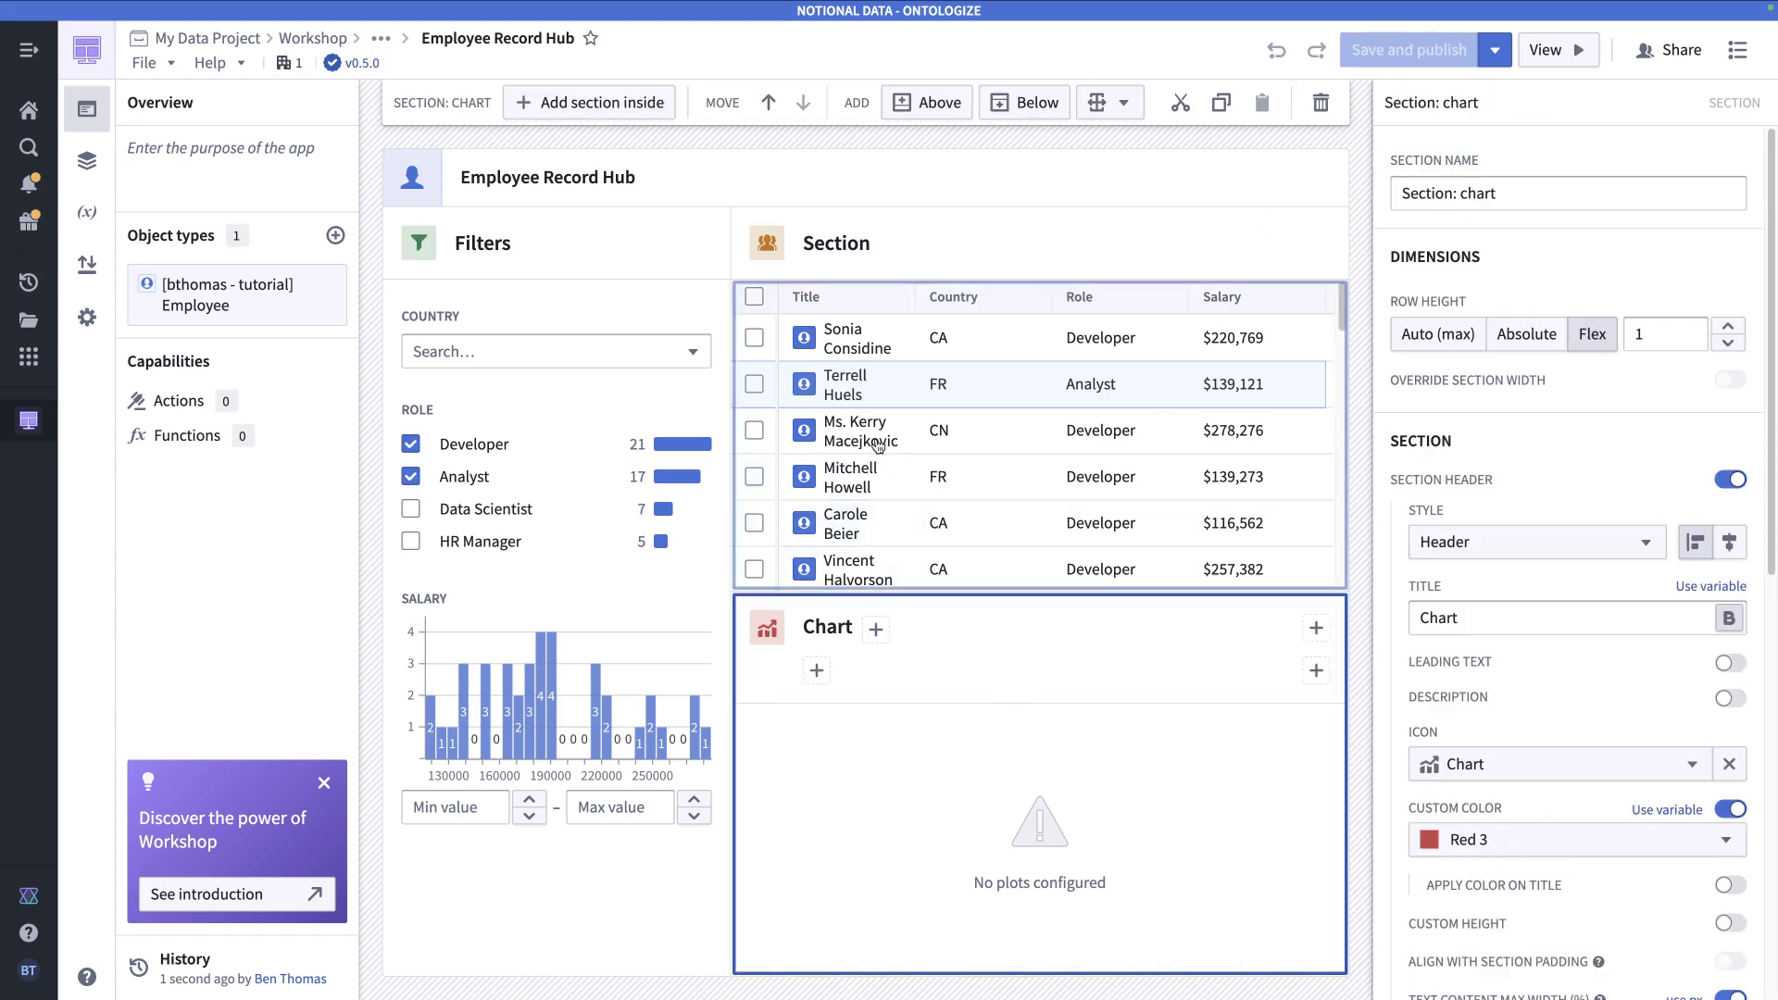
pyautogui.click(761, 341)
pyautogui.click(755, 385)
pyautogui.click(756, 338)
pyautogui.click(753, 338)
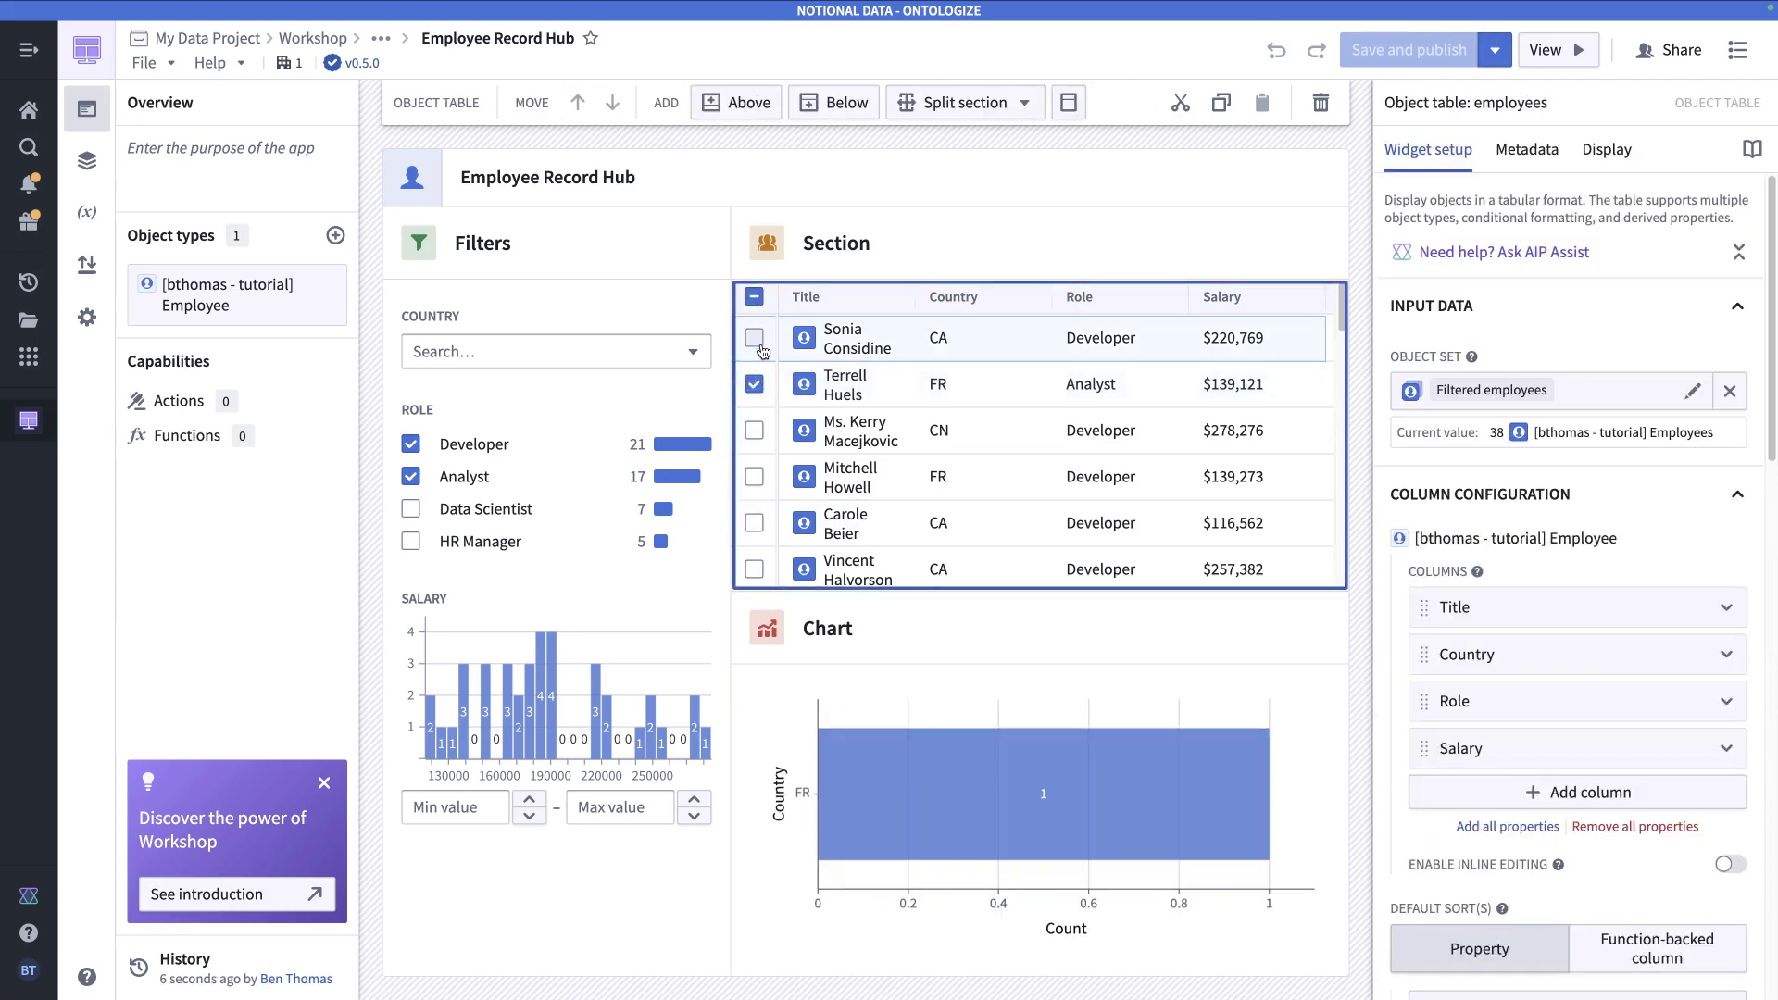
pyautogui.click(755, 383)
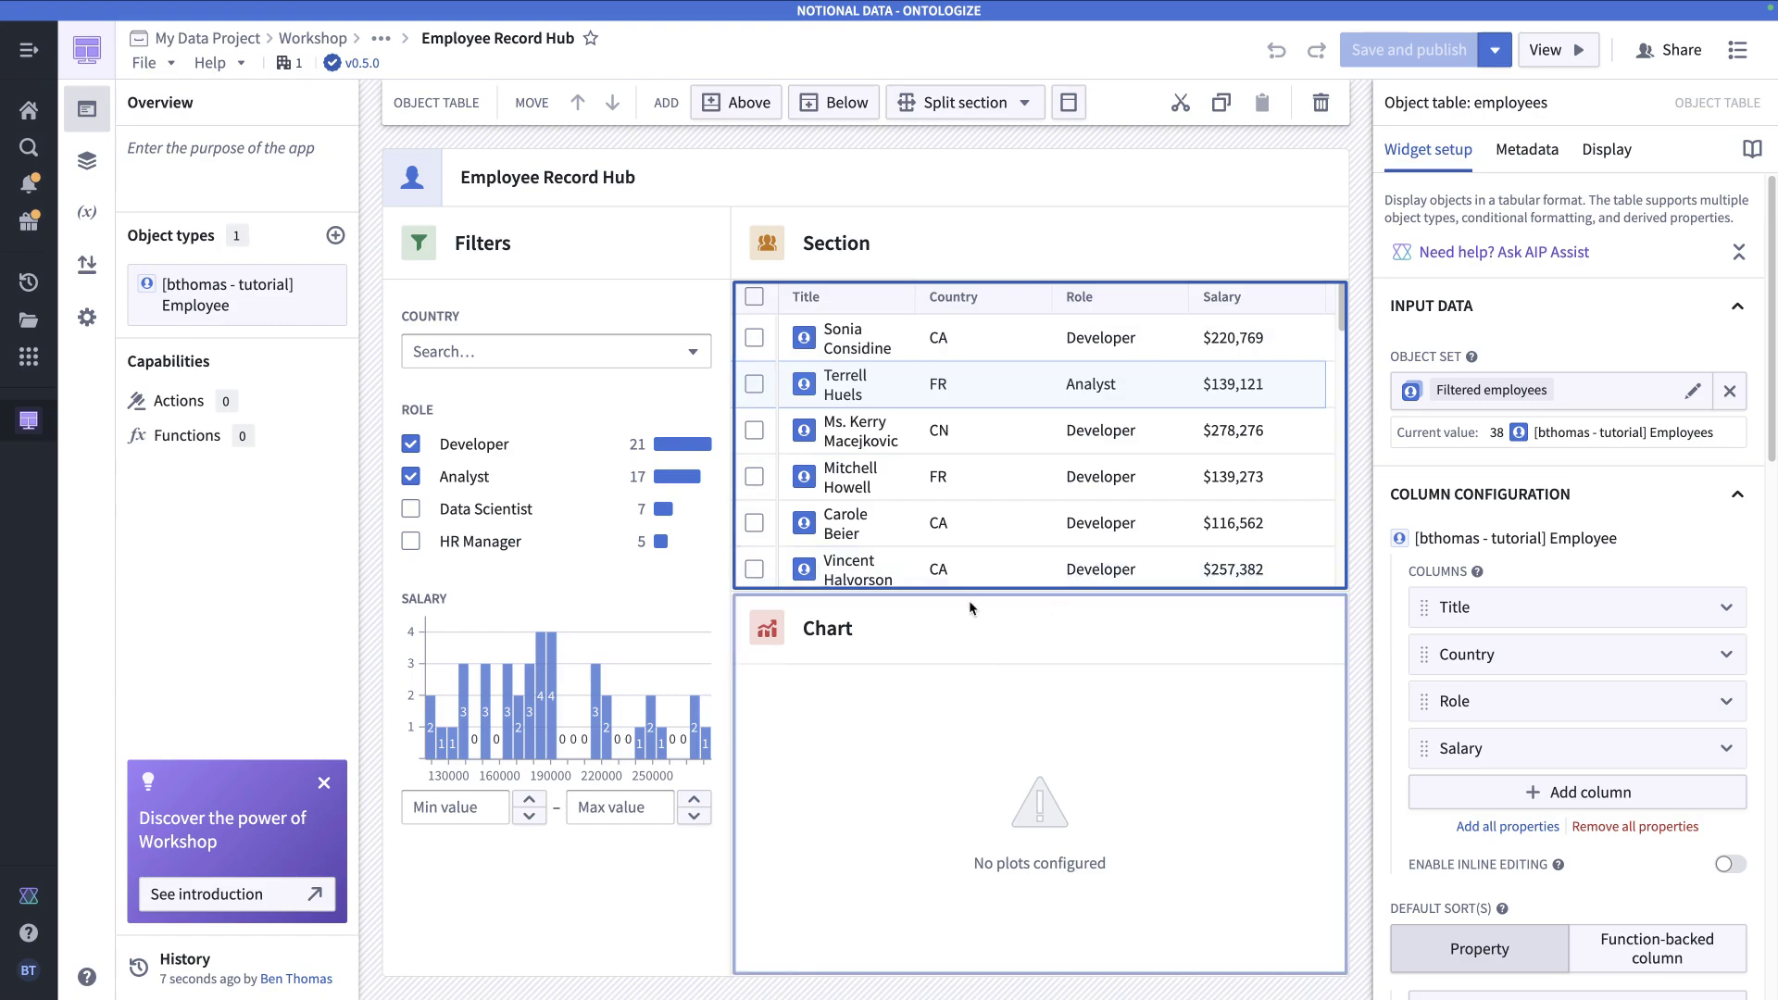
# - Add a Button group widget to the header of the employee table section
pyautogui.click(1194, 252)
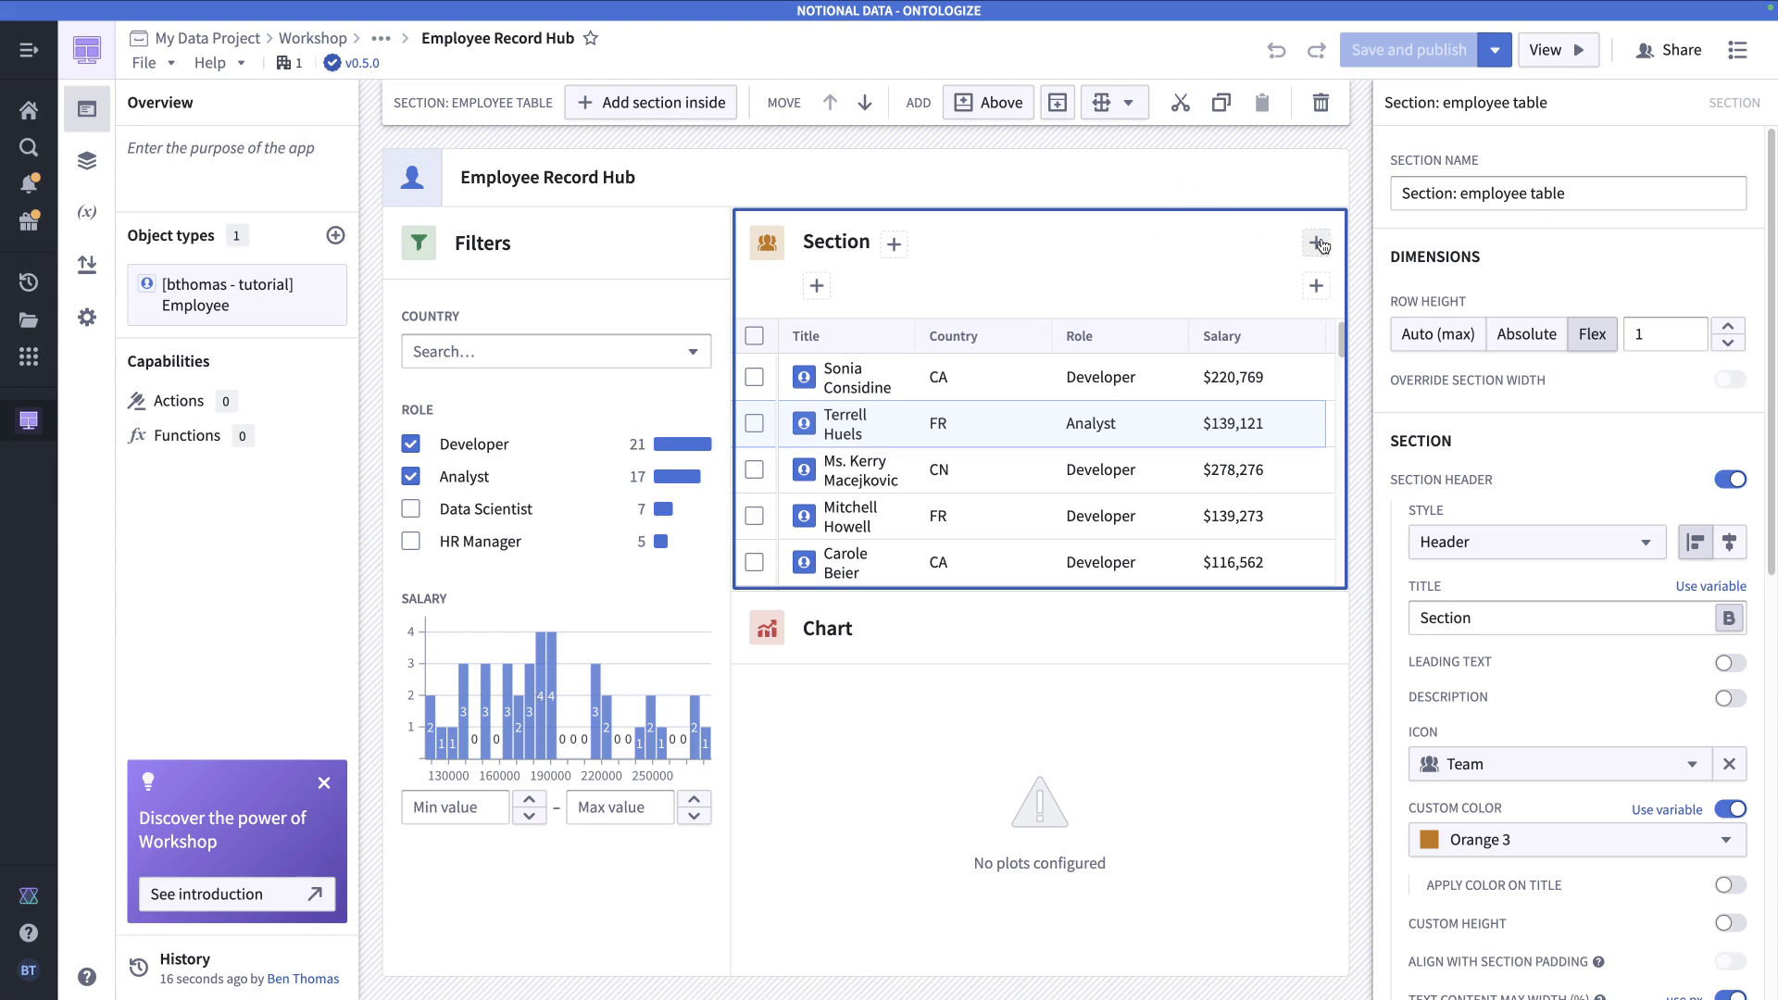
pyautogui.click(1069, 374)
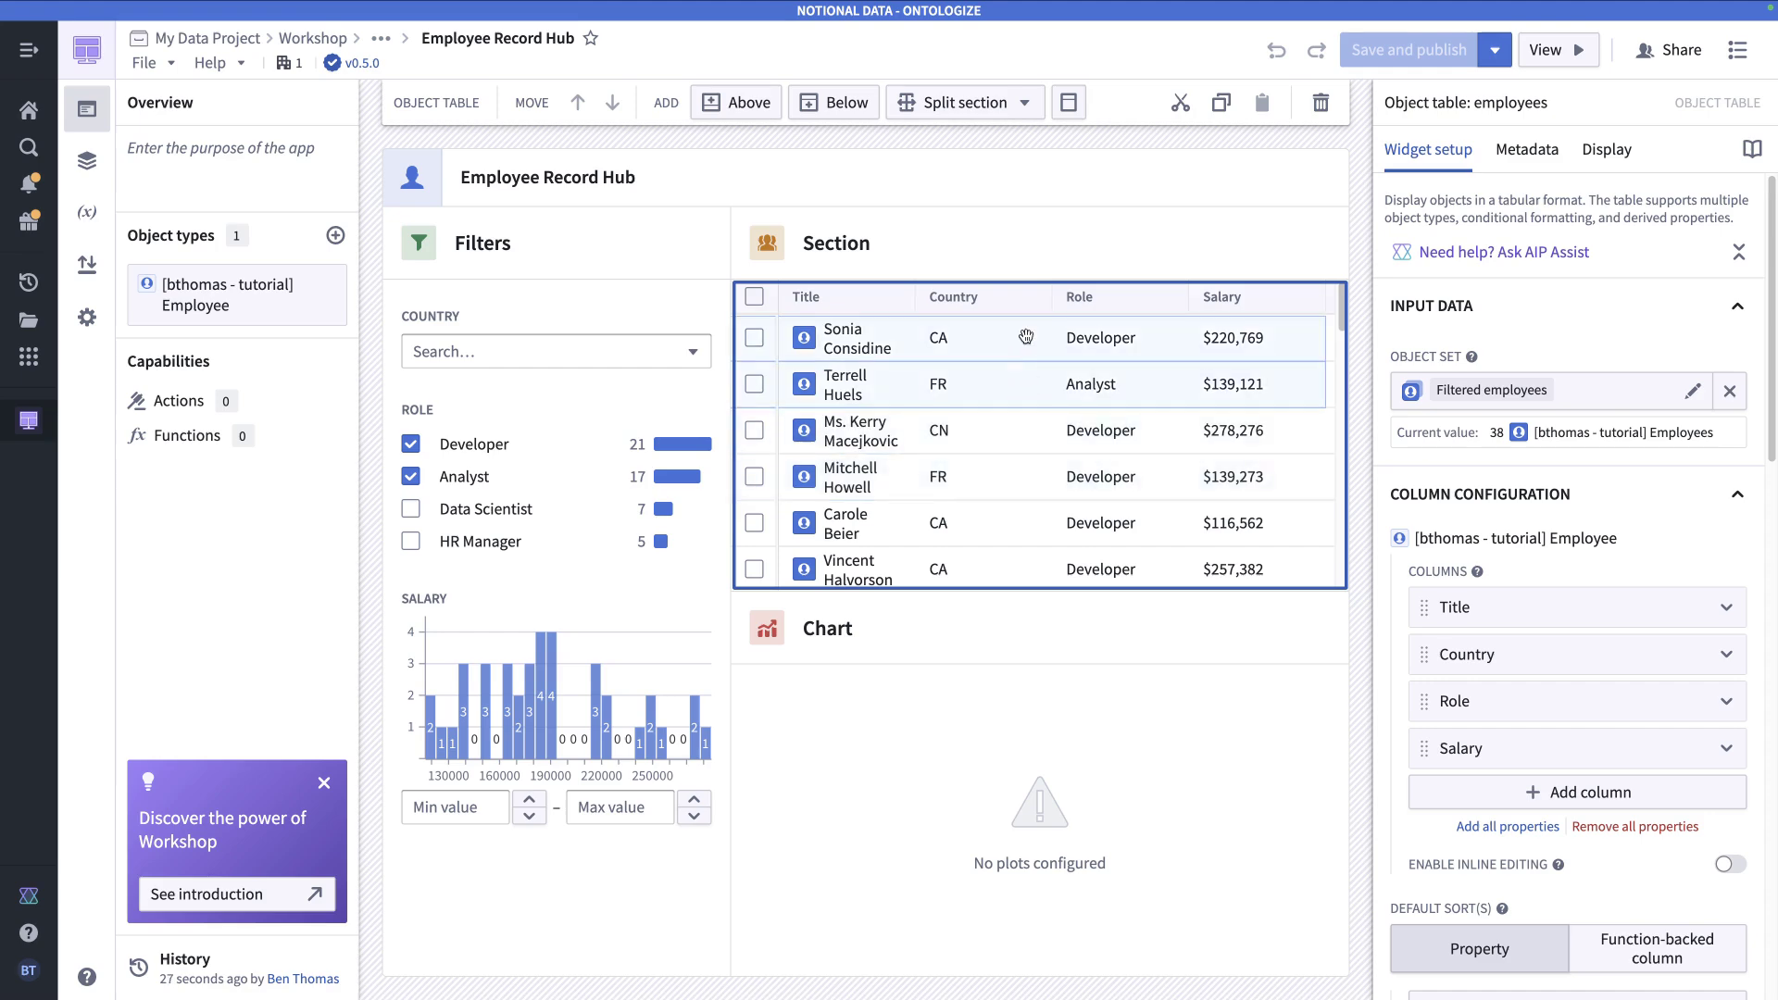
pyautogui.click(1297, 238)
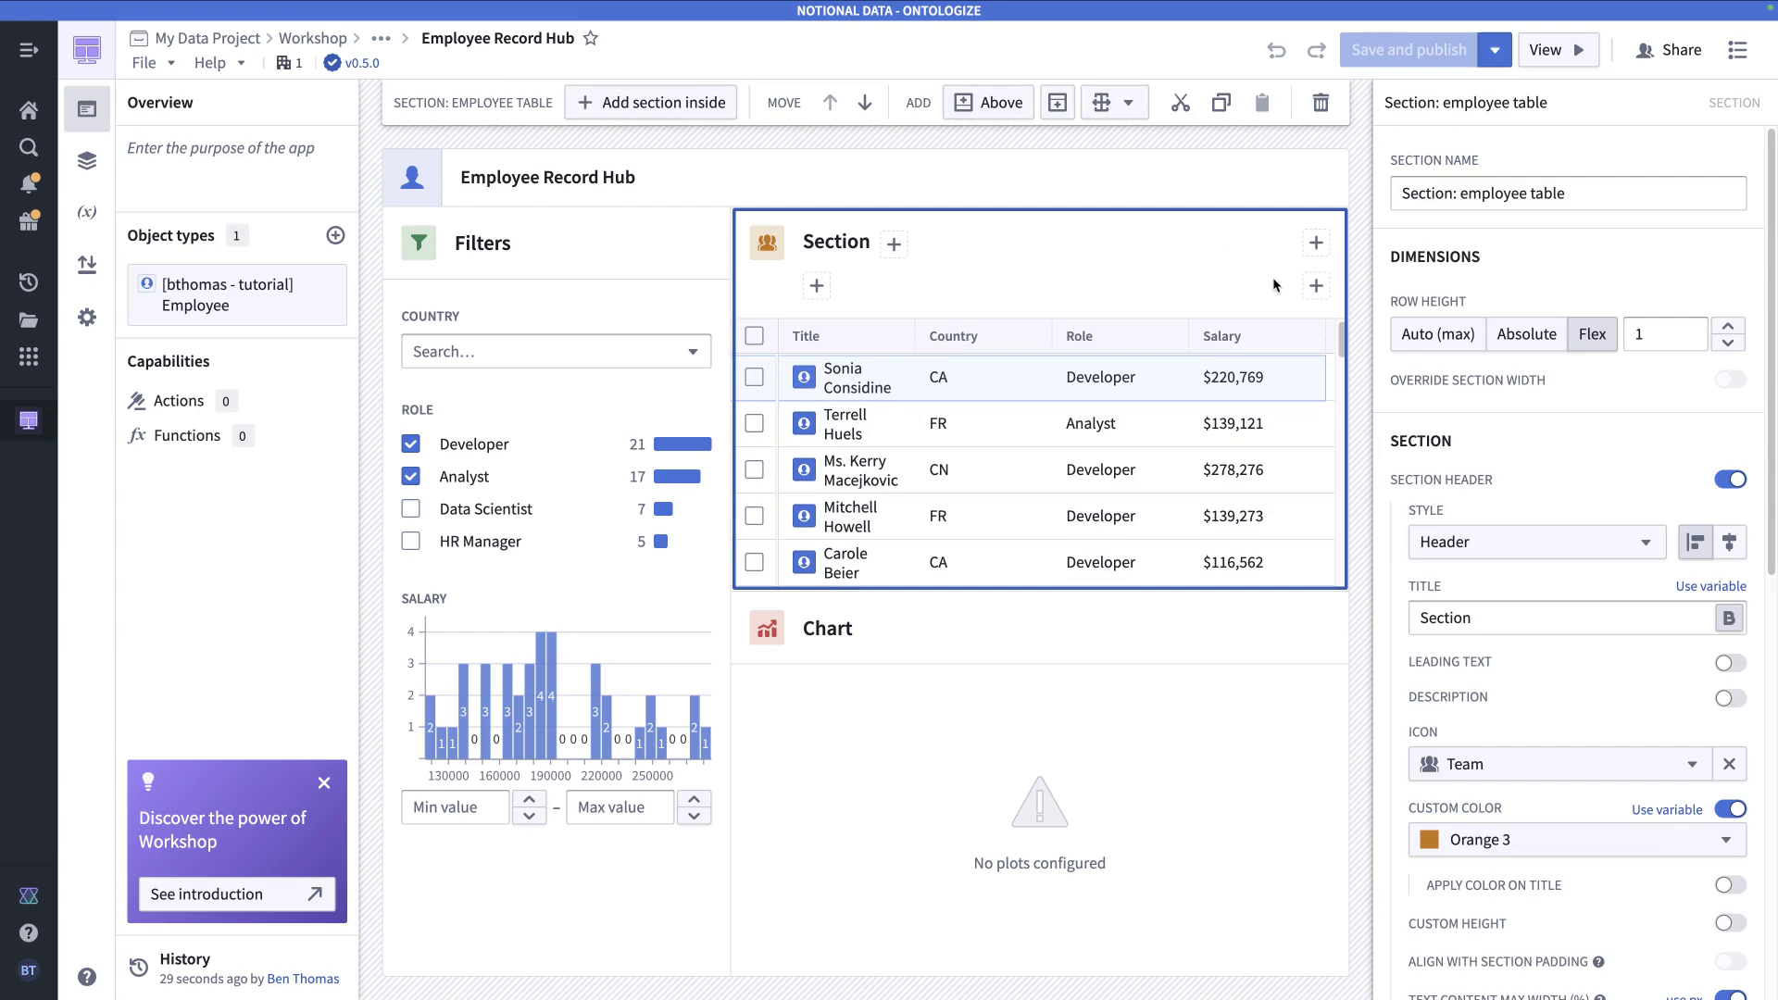
pyautogui.click(1317, 243)
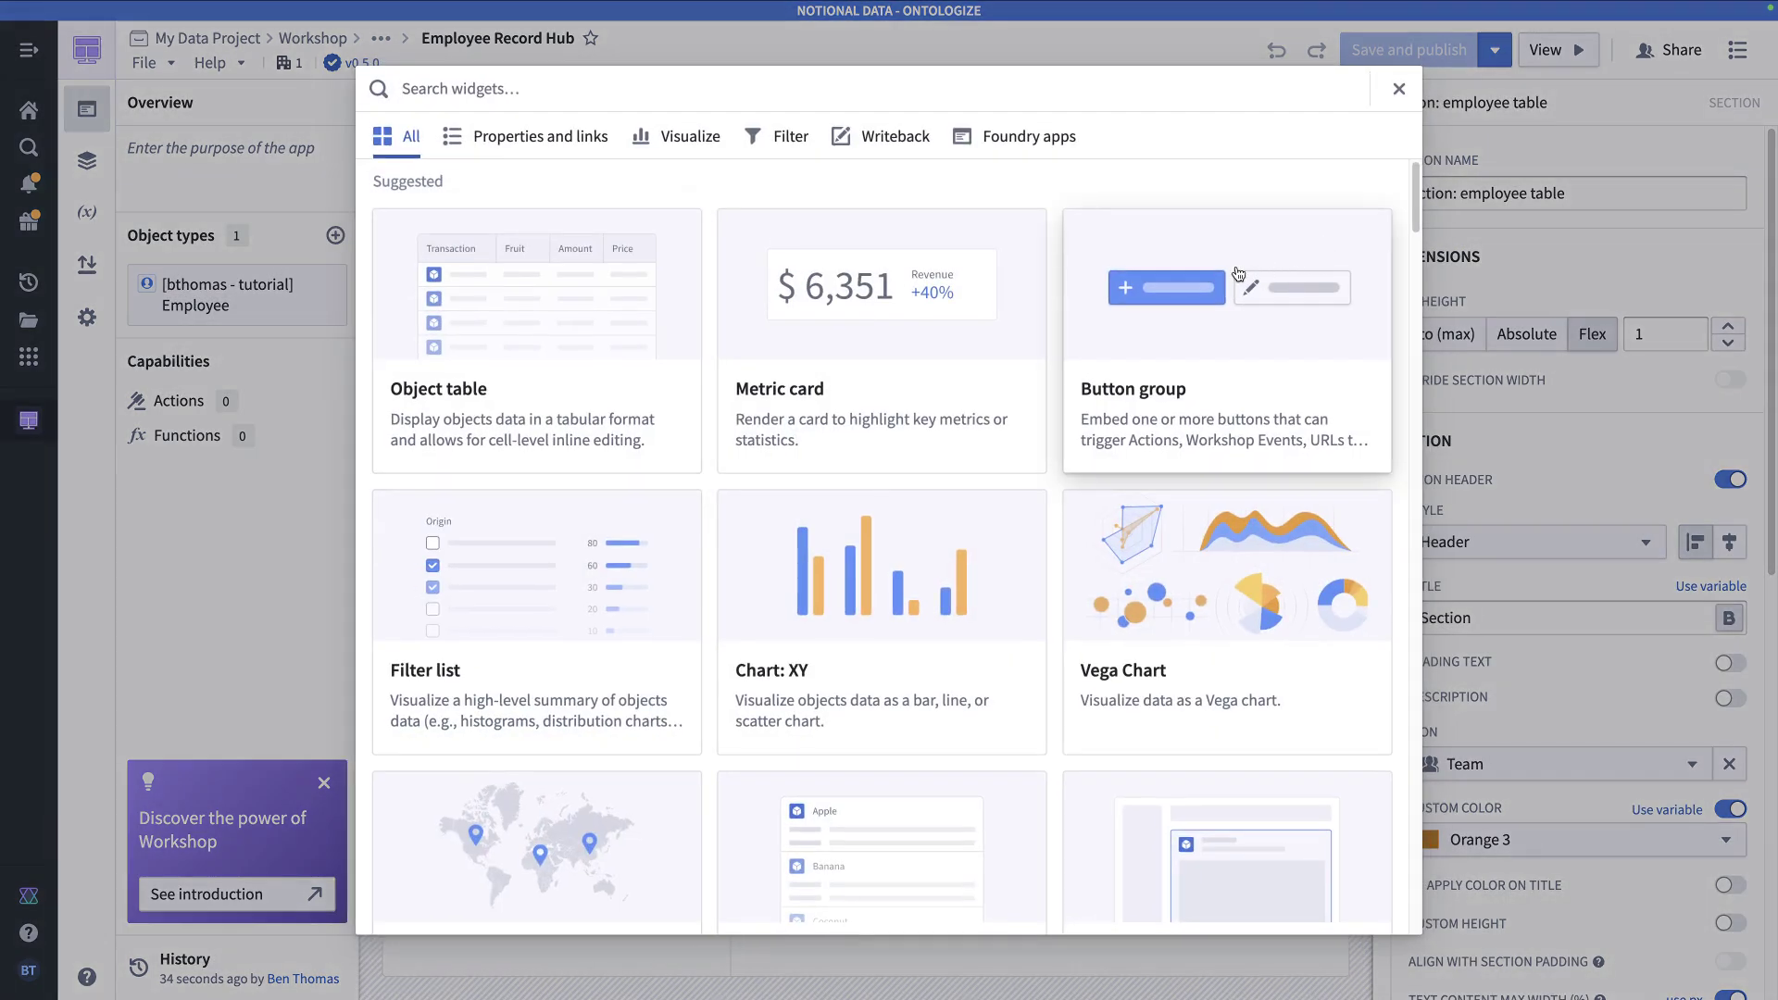
pyautogui.click(1212, 326)
# - Rename the new button group widget as "Button group: actions"
pyautogui.click(1476, 105)
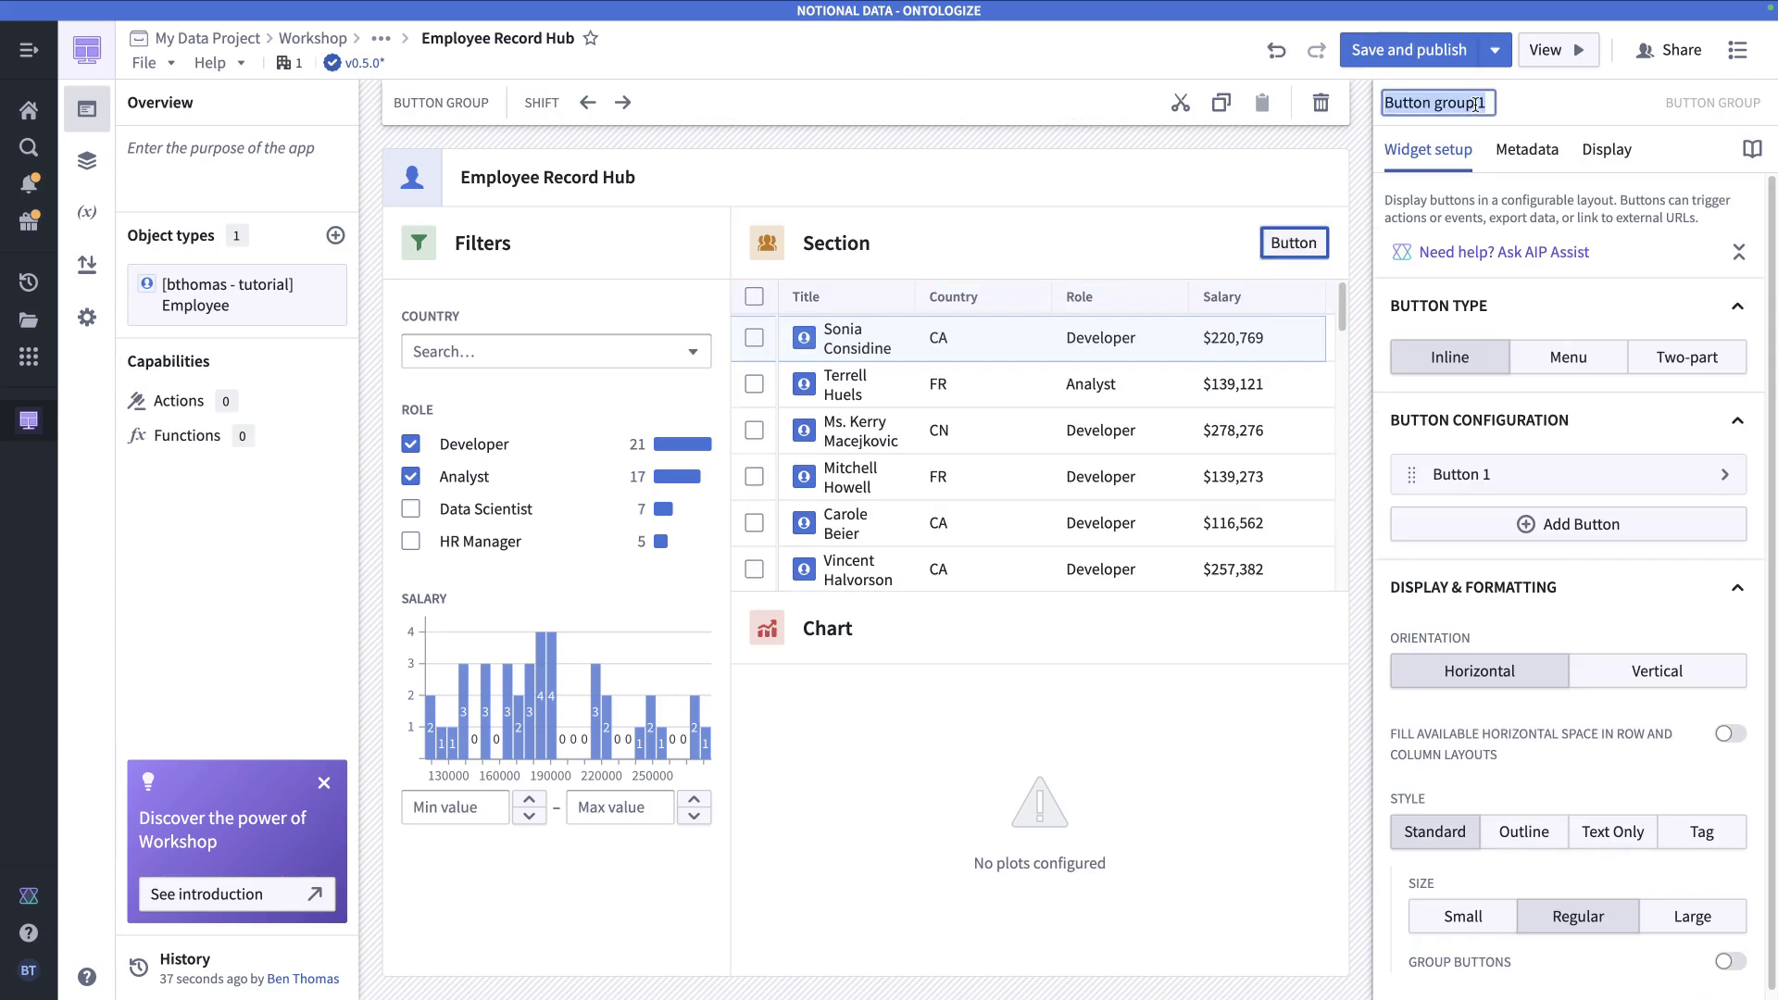
pyautogui.click(1493, 103)
pyautogui.write(':')
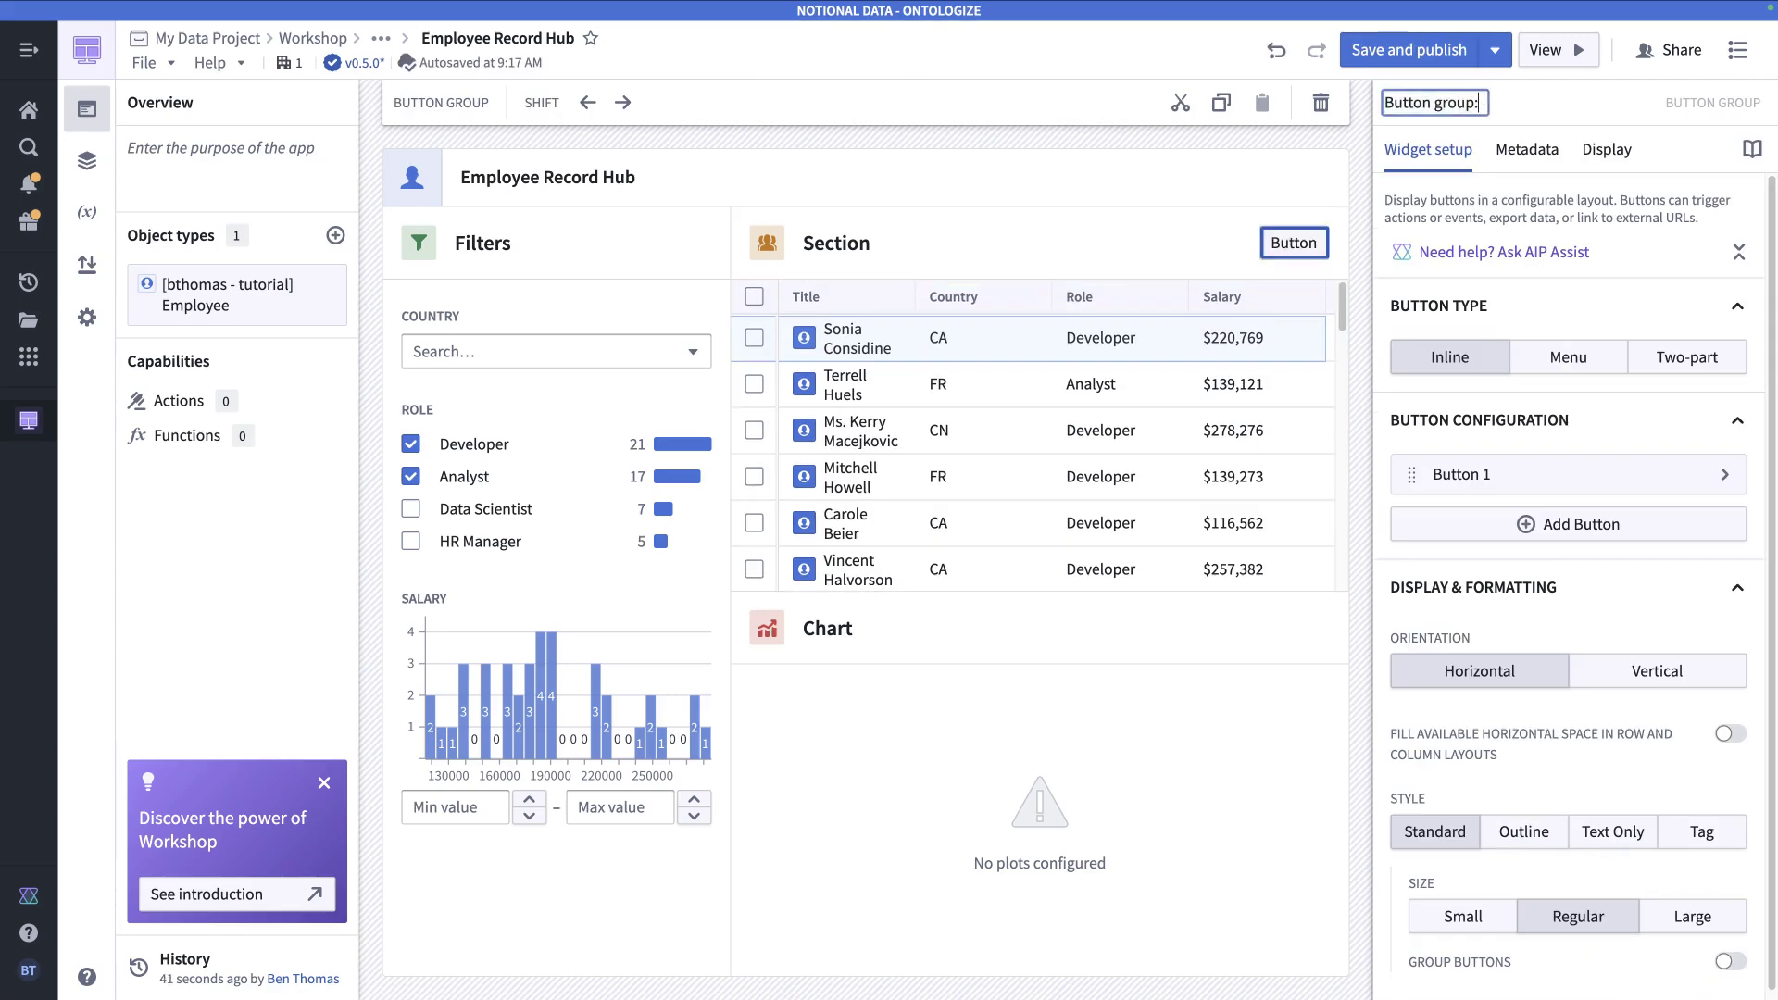
pyautogui.write(' actions')
pyautogui.press('Return')
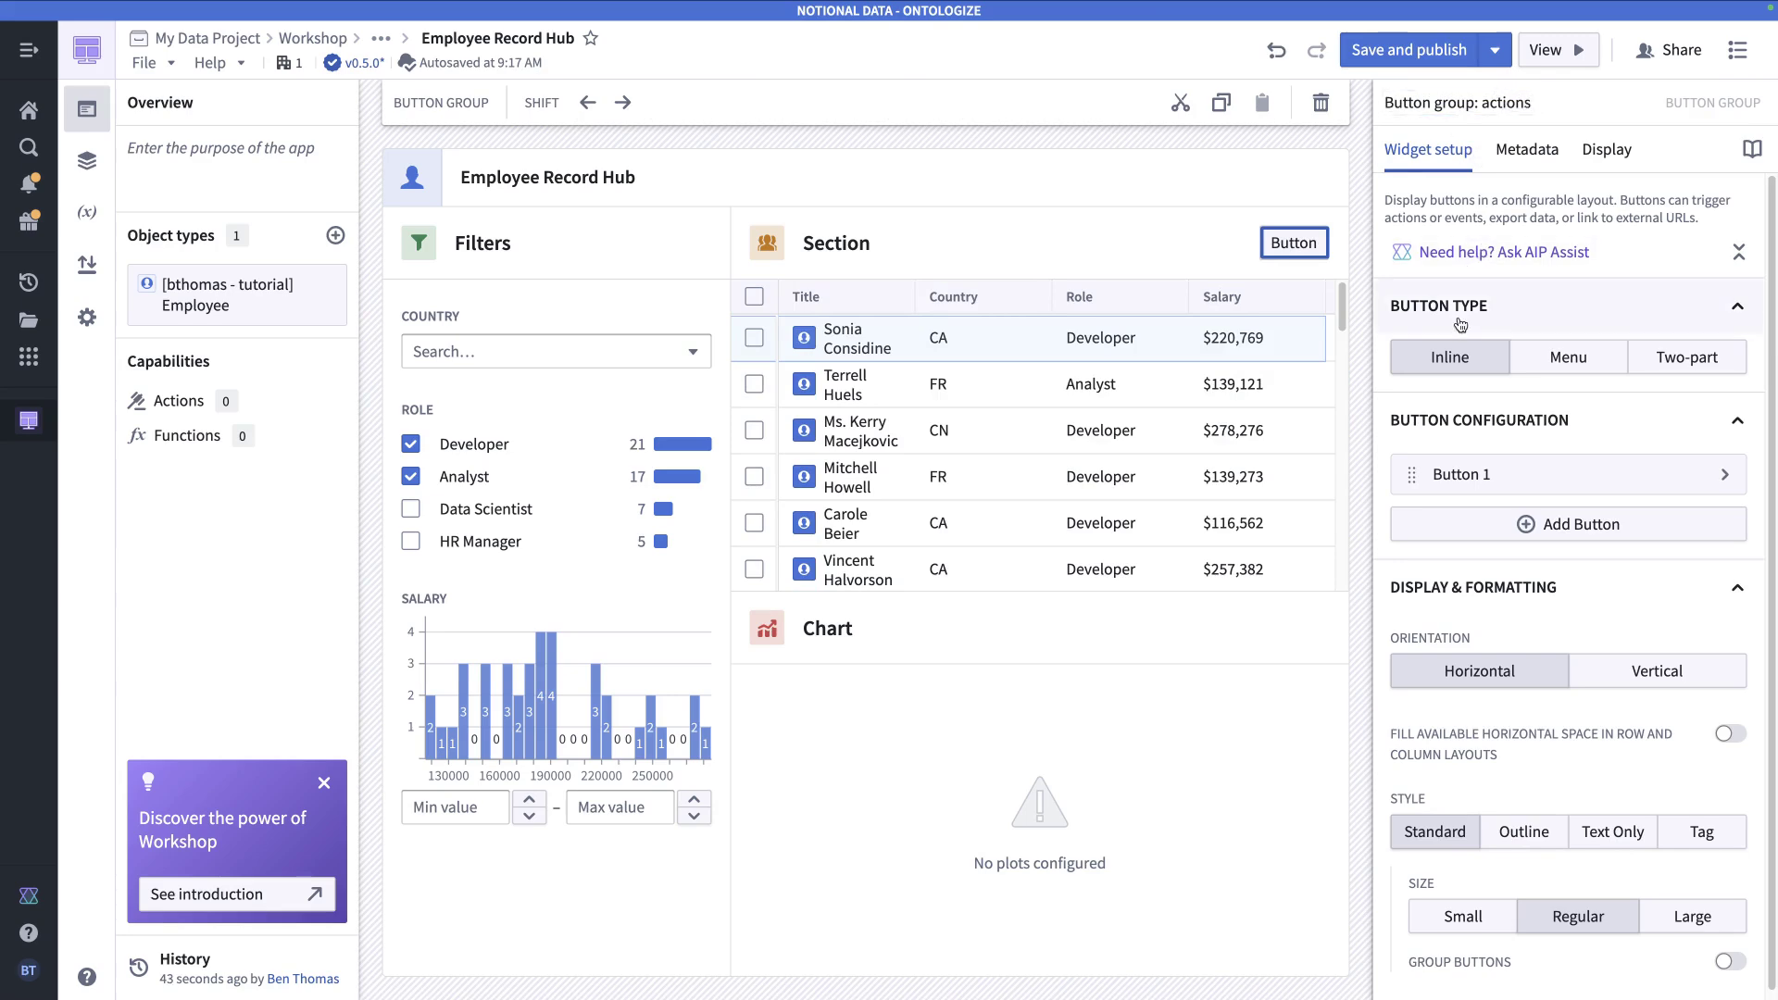
# - Set the text of the group's first button to "Edit employee record"
pyautogui.click(1538, 482)
pyautogui.doubleClick(1520, 269)
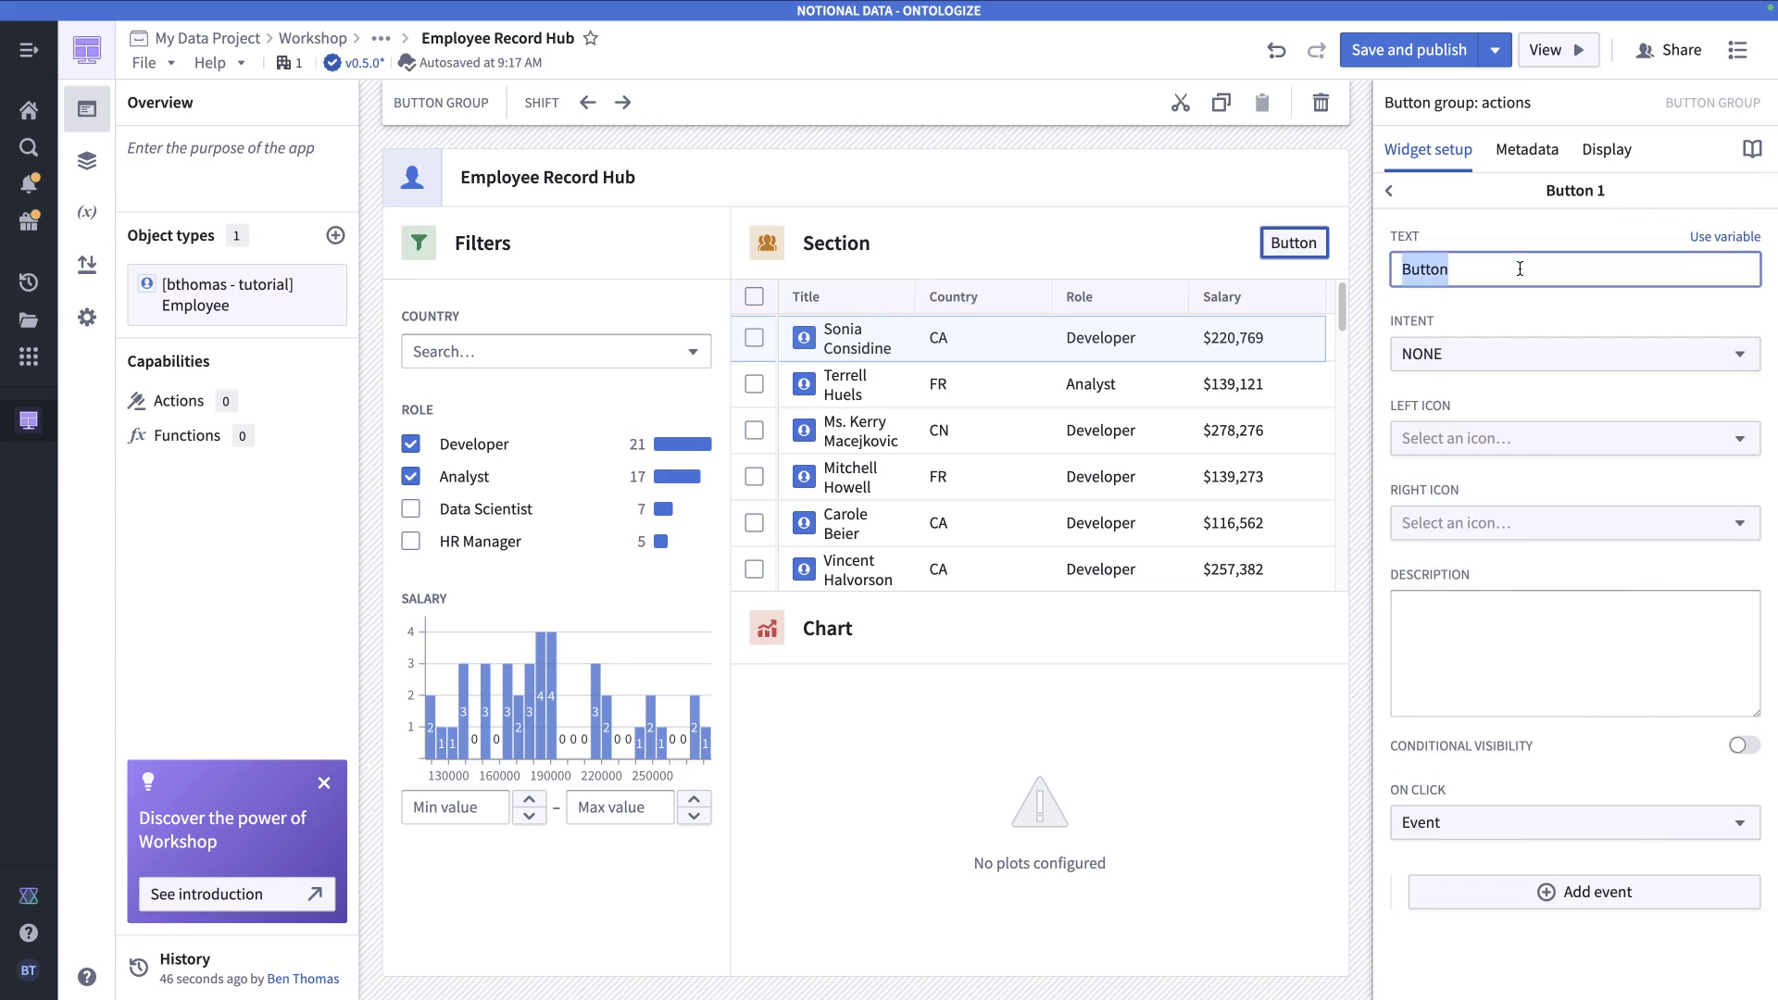
pyautogui.click(1447, 271)
pyautogui.doubleClick(1441, 270)
pyautogui.write('Edit emplpoyee record')
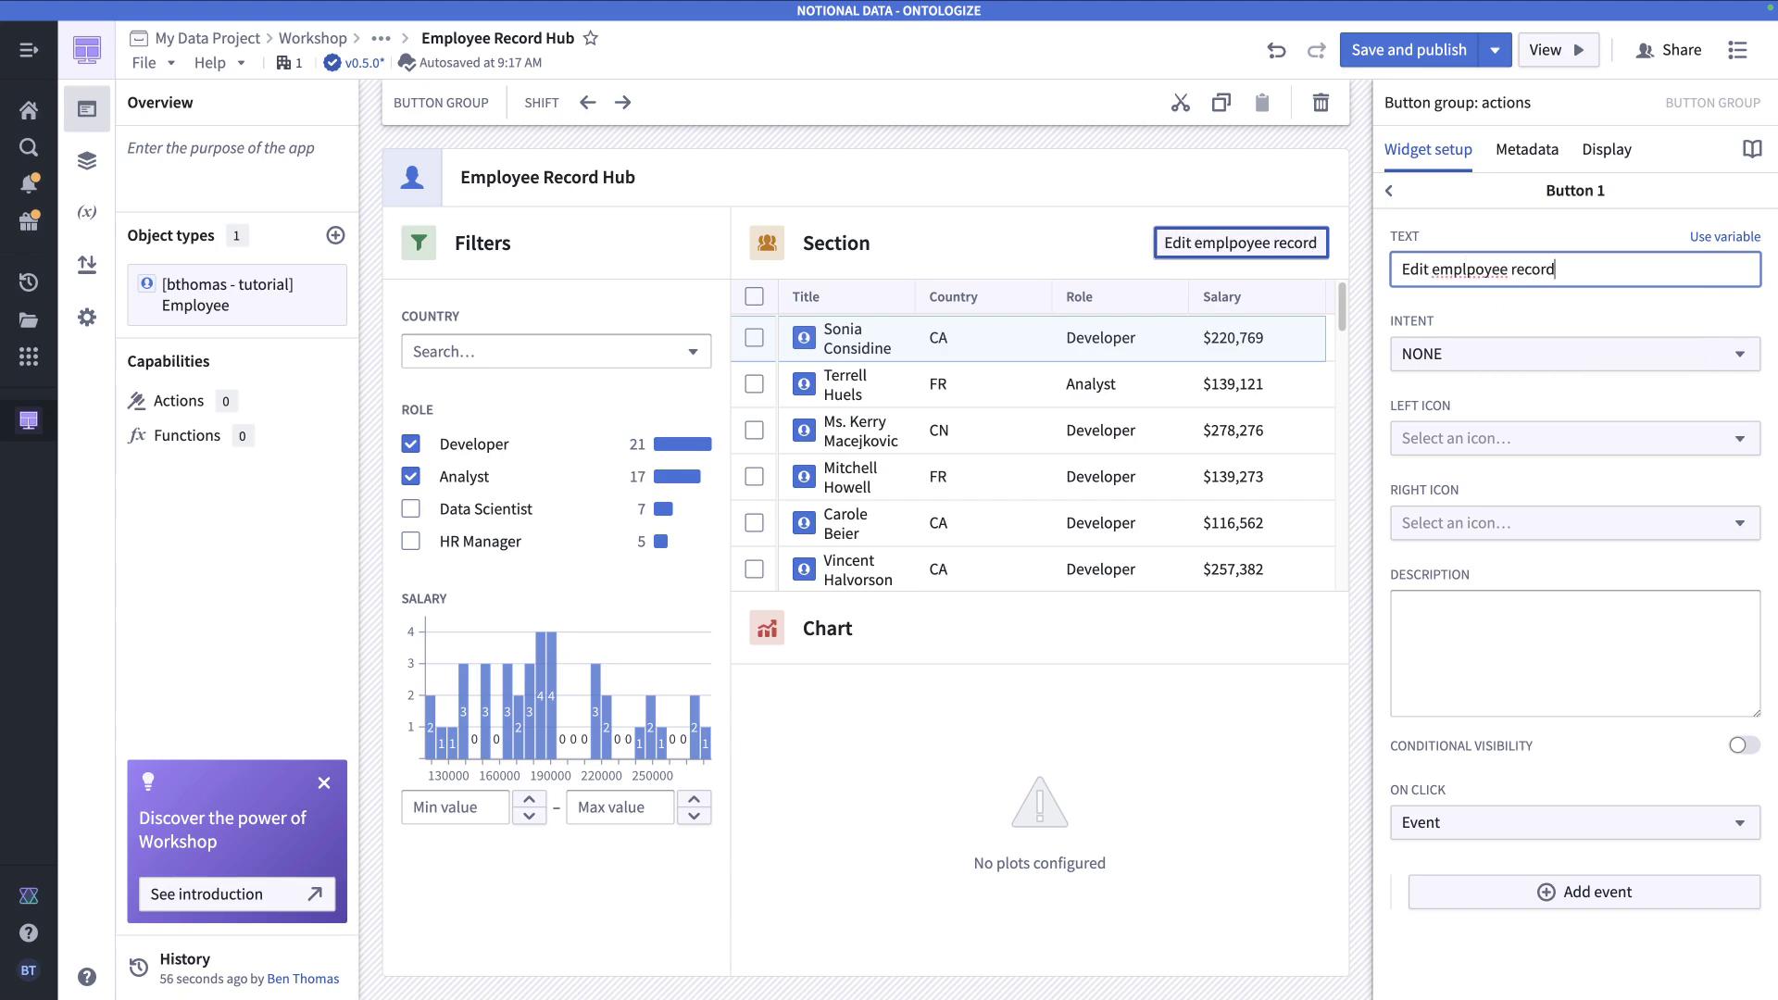
pyautogui.press('BackSpace')
# - Reopen the Edit employee record button's configuration and examine its text setting
pyautogui.click(1104, 396)
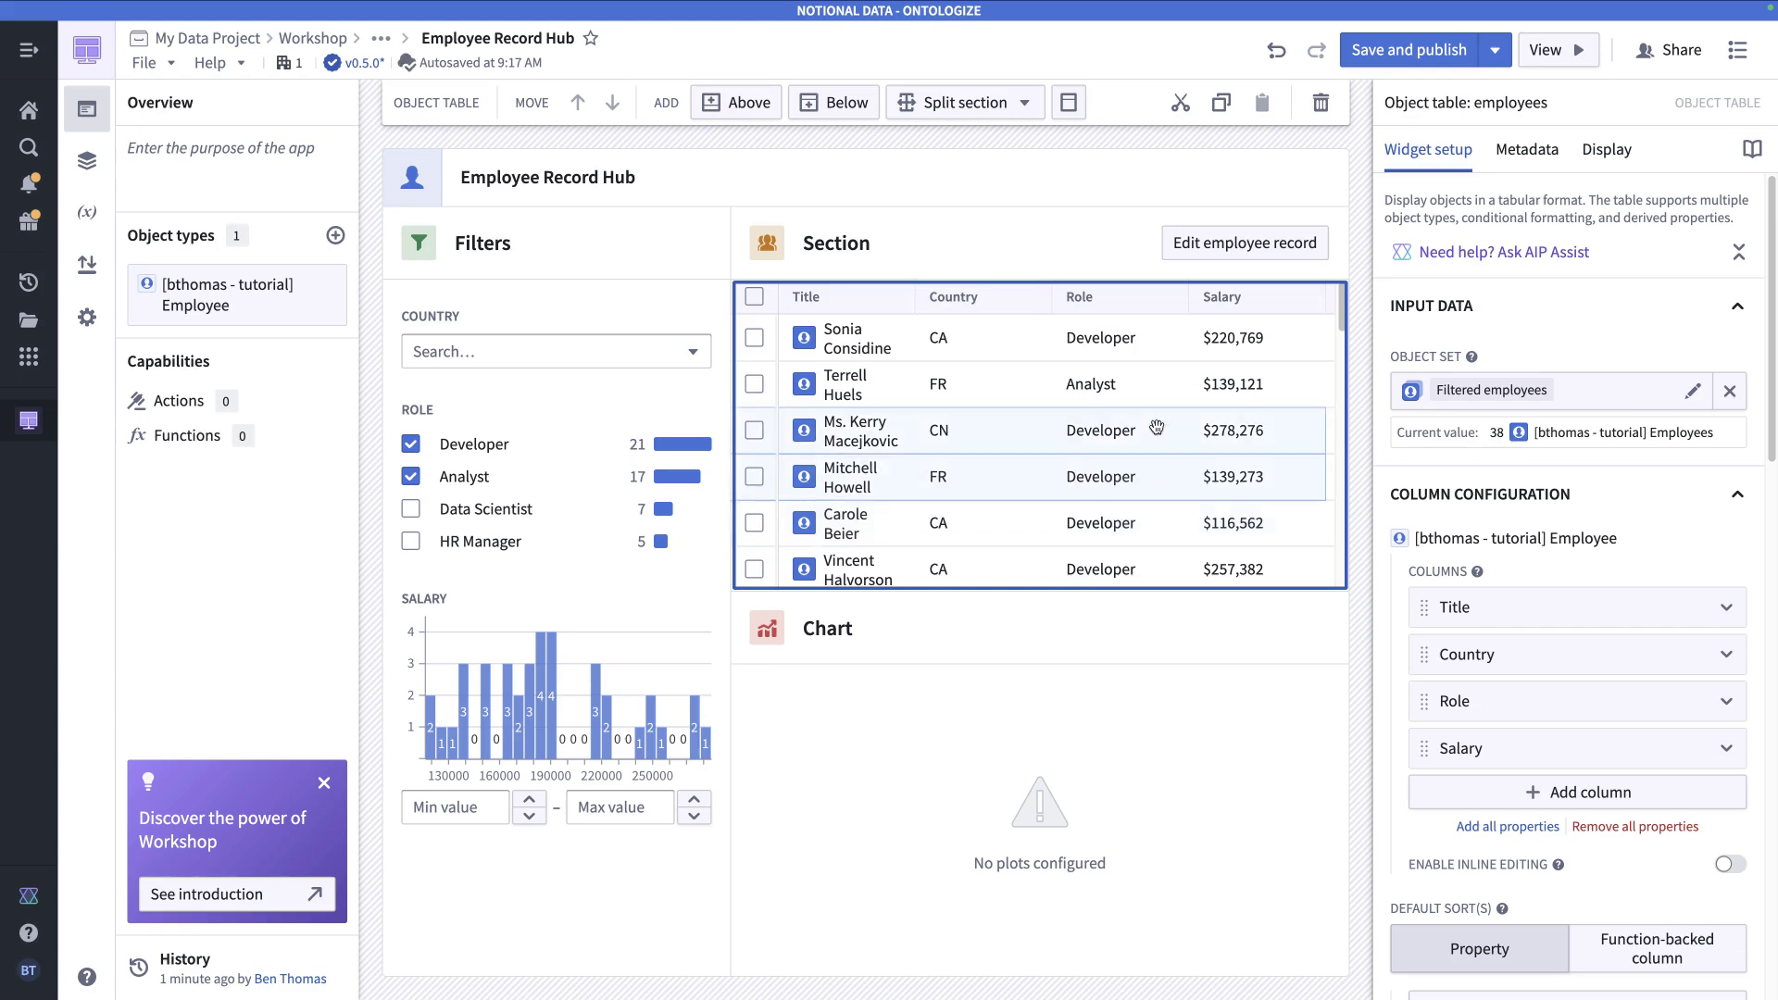
pyautogui.click(1218, 259)
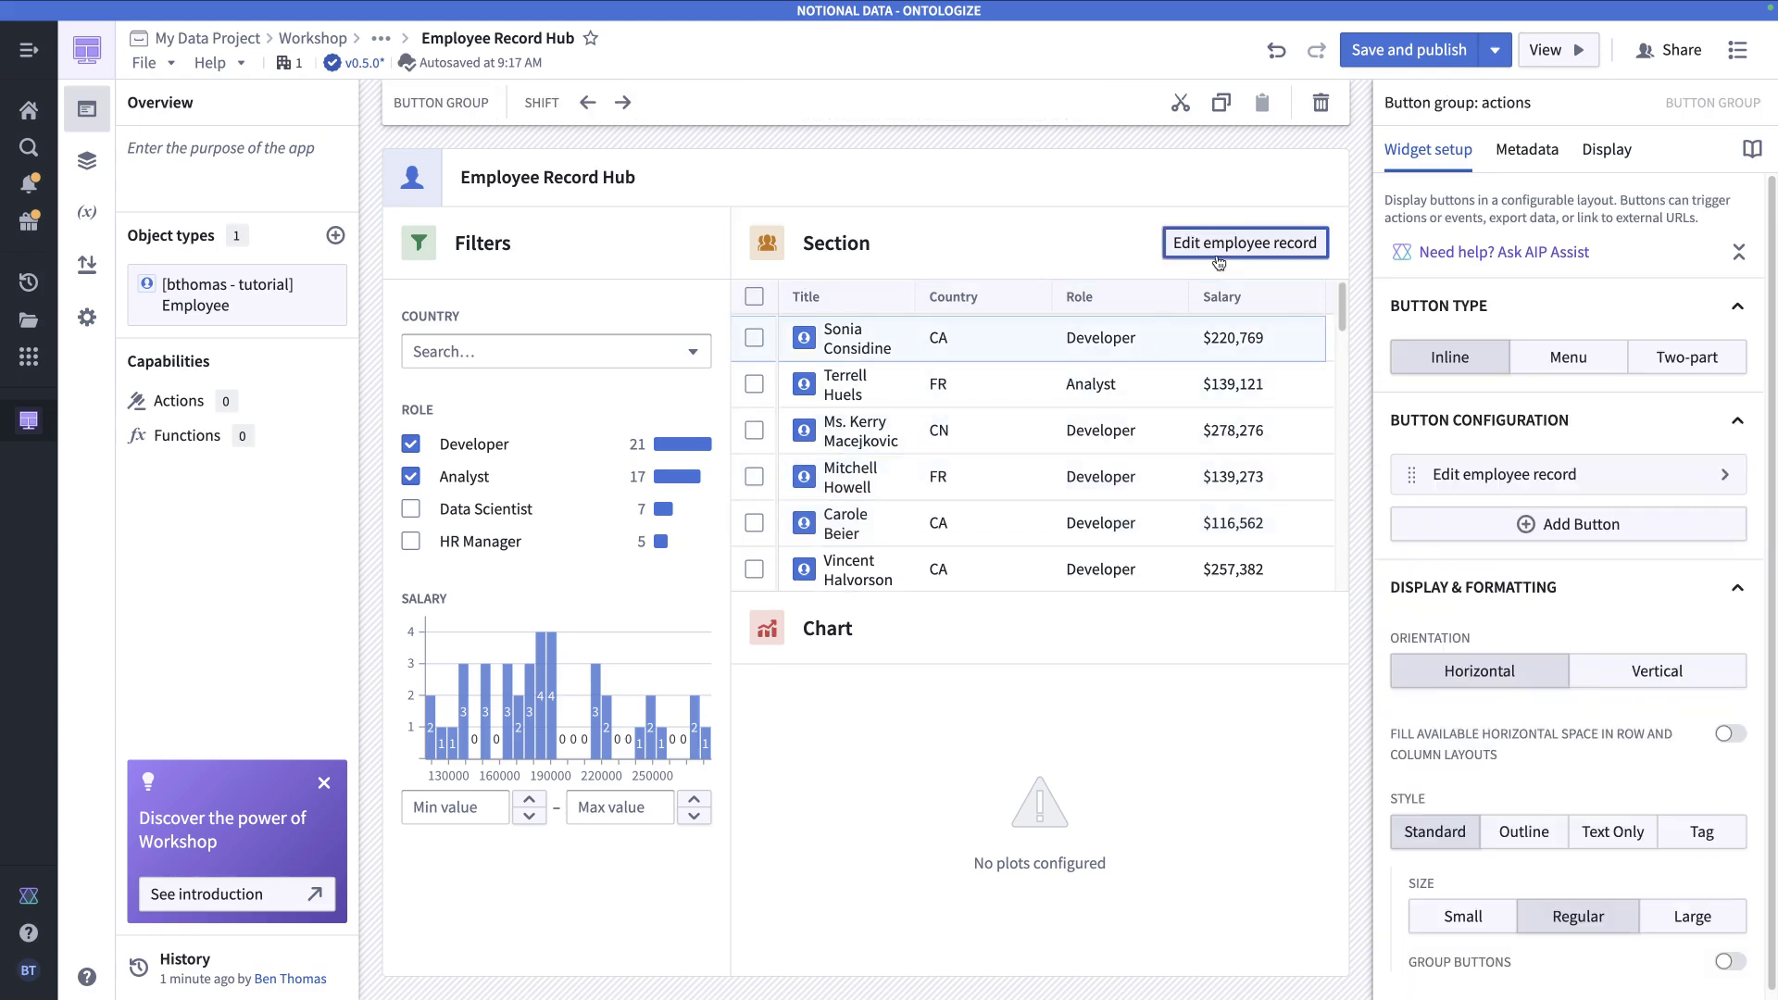
pyautogui.click(1561, 474)
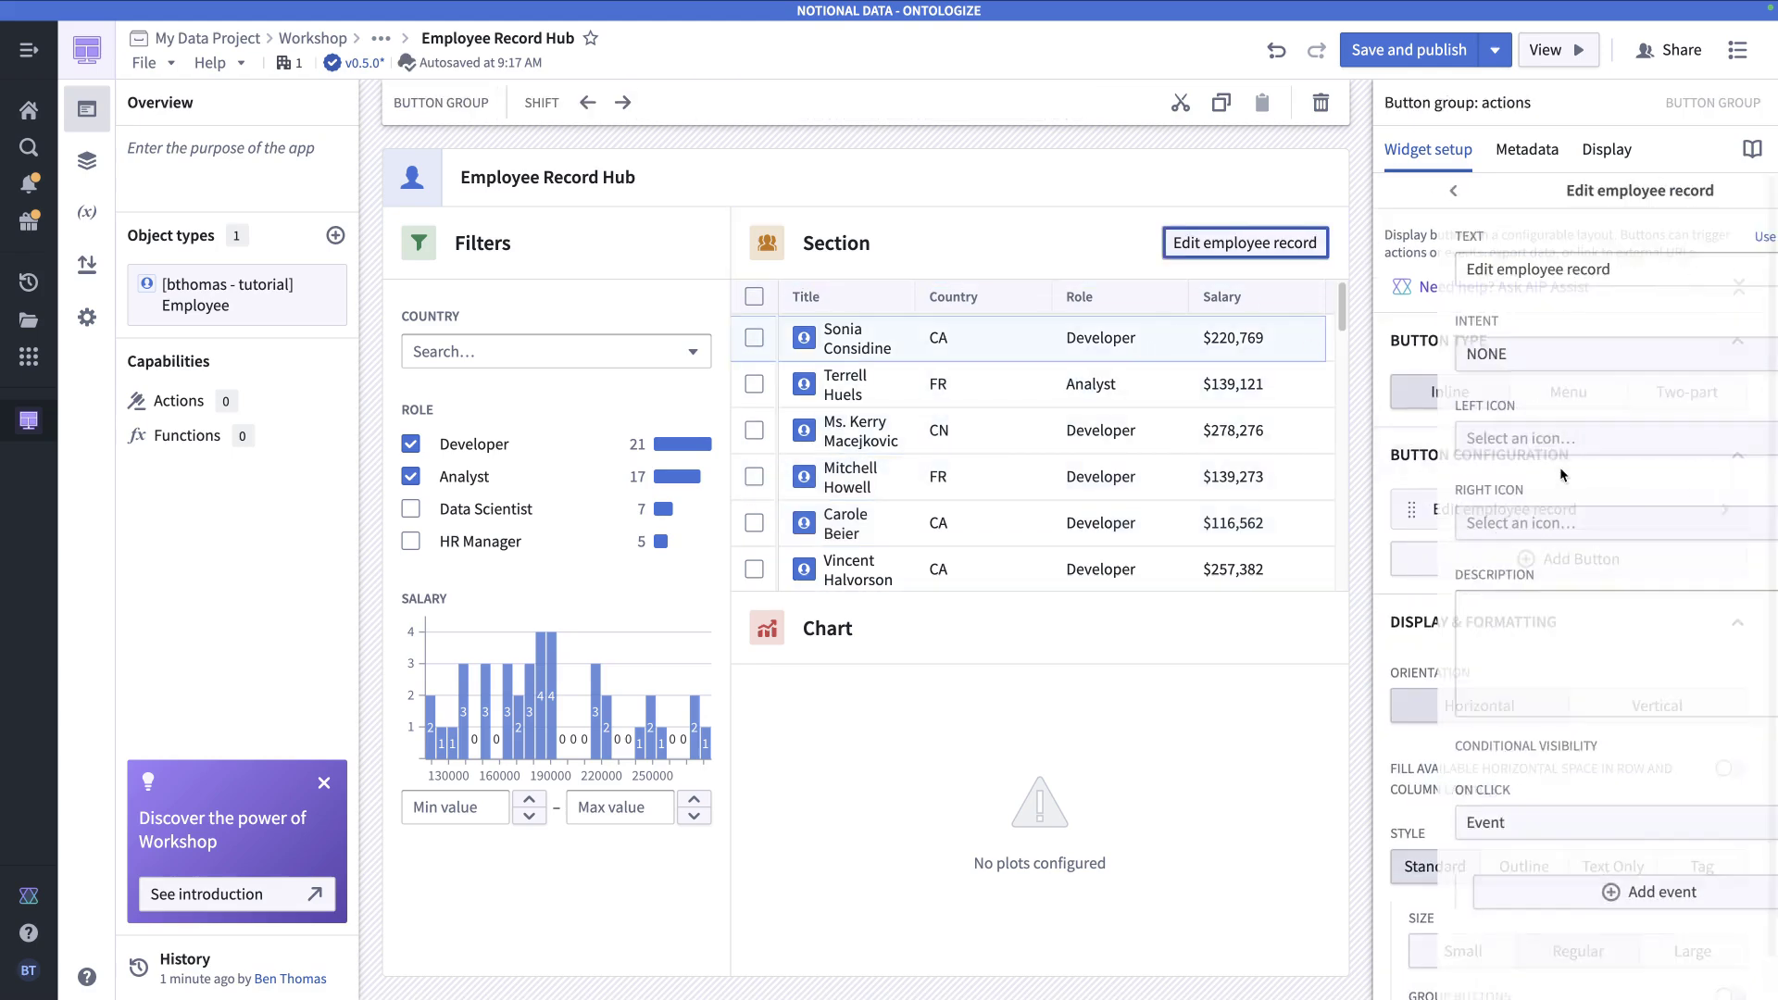
pyautogui.tripleClick(1458, 266)
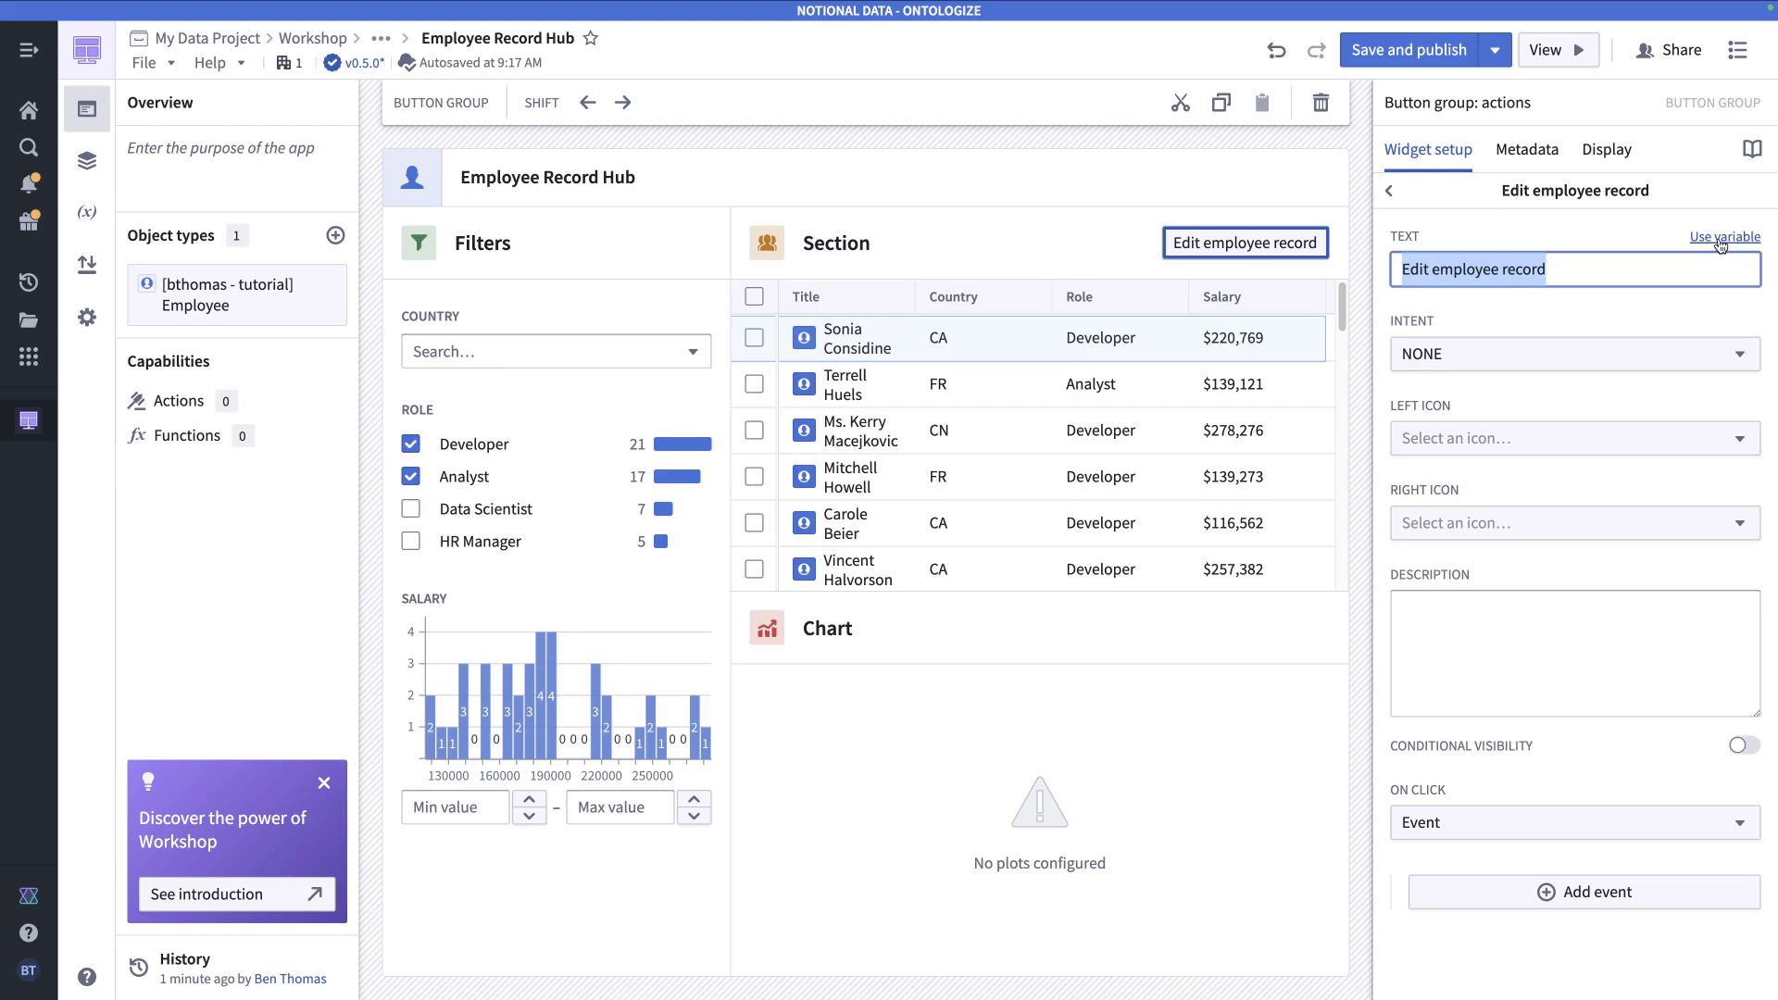
pyautogui.tripleClick(1467, 263)
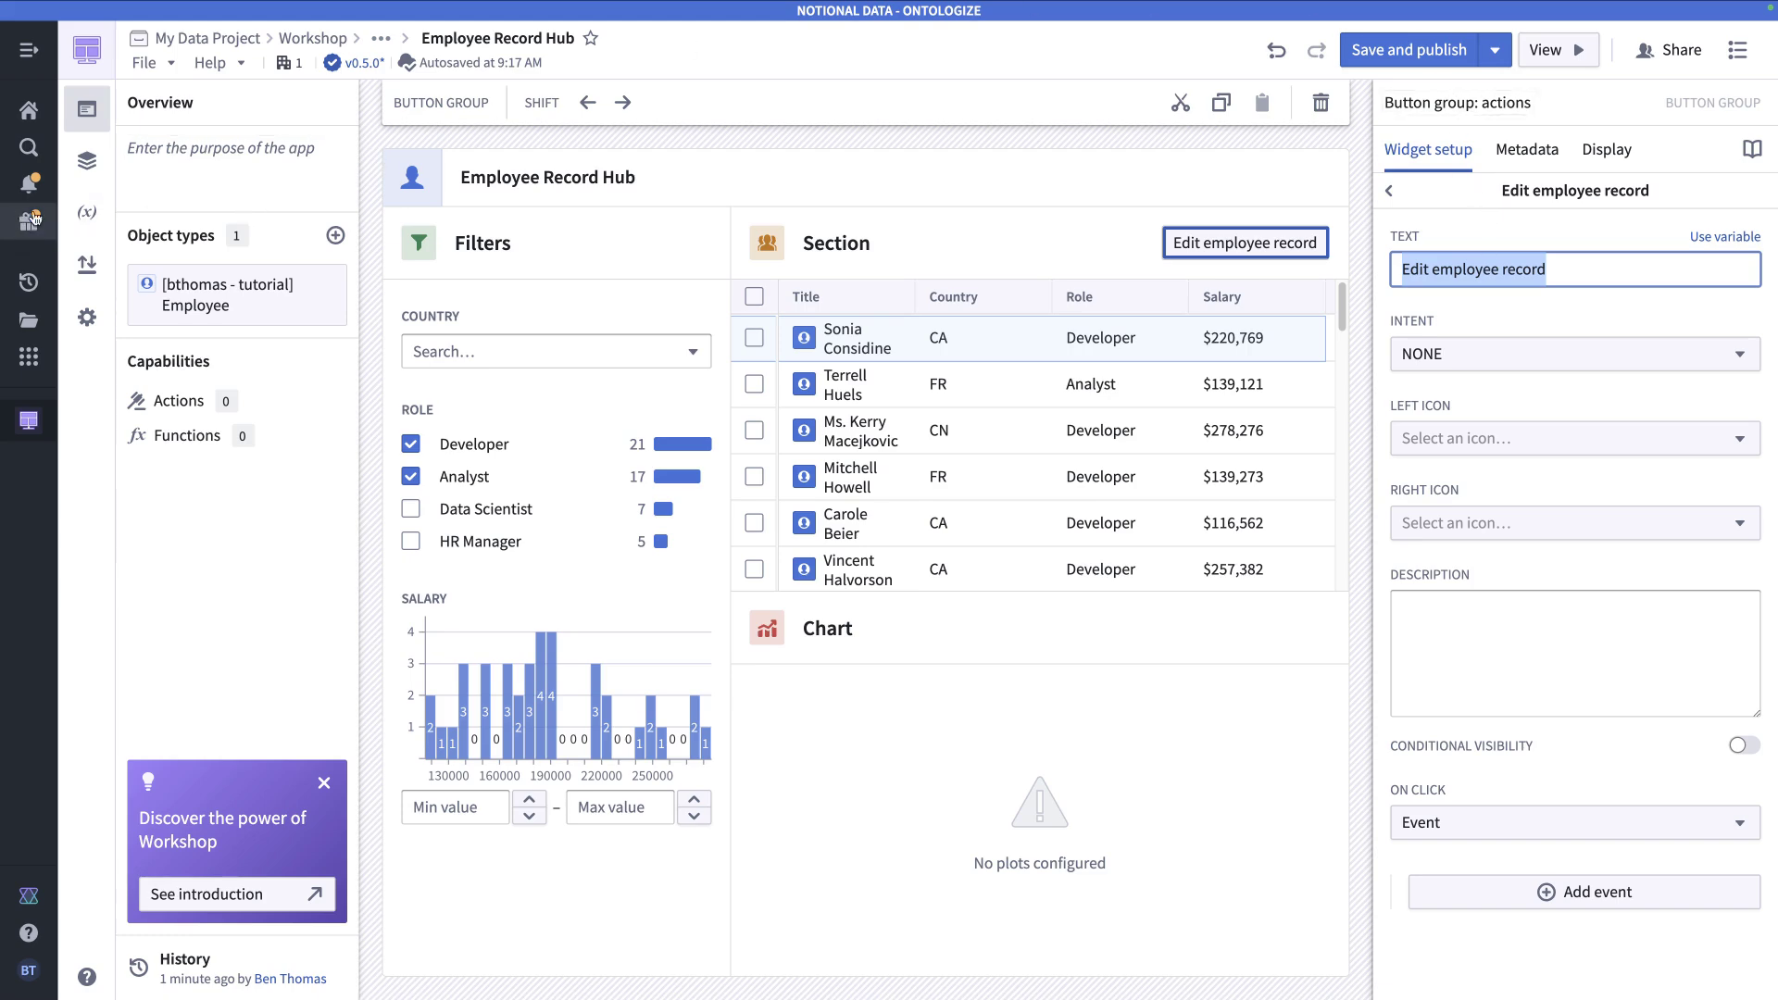
# - Create a string variable based on an object property and name it "Active employee name"
pyautogui.click(86, 215)
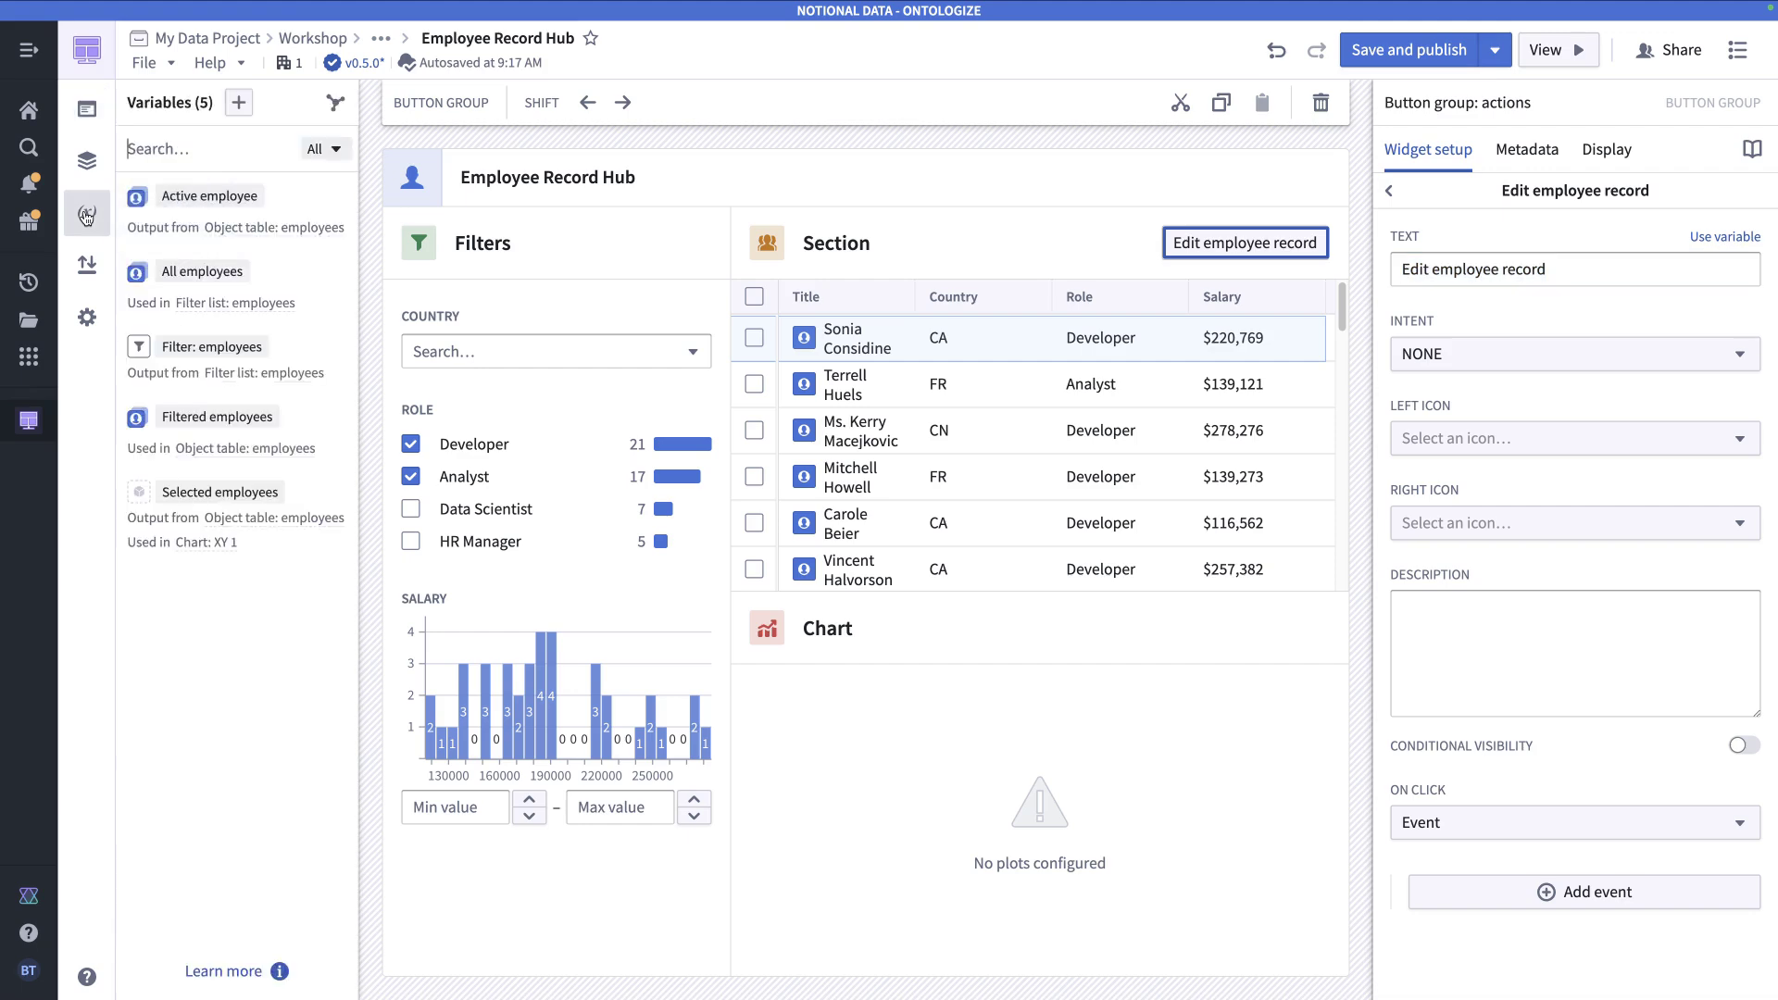
pyautogui.click(243, 105)
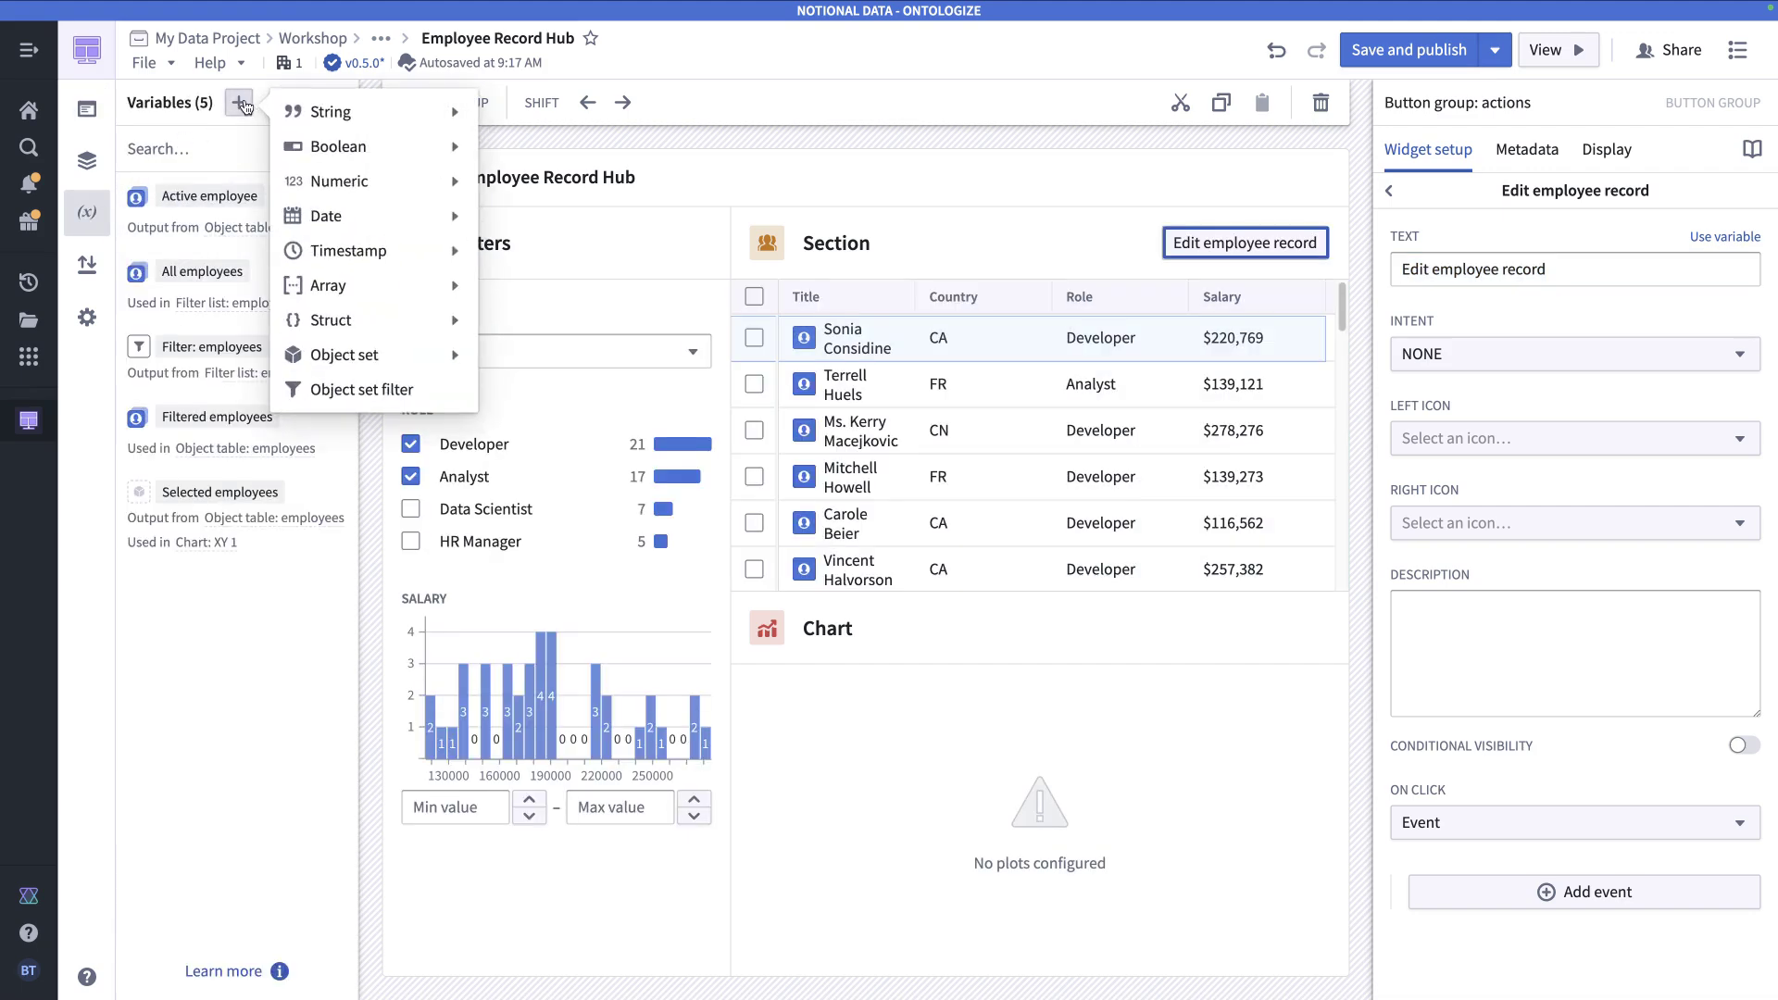
pyautogui.moveTo(314, 111)
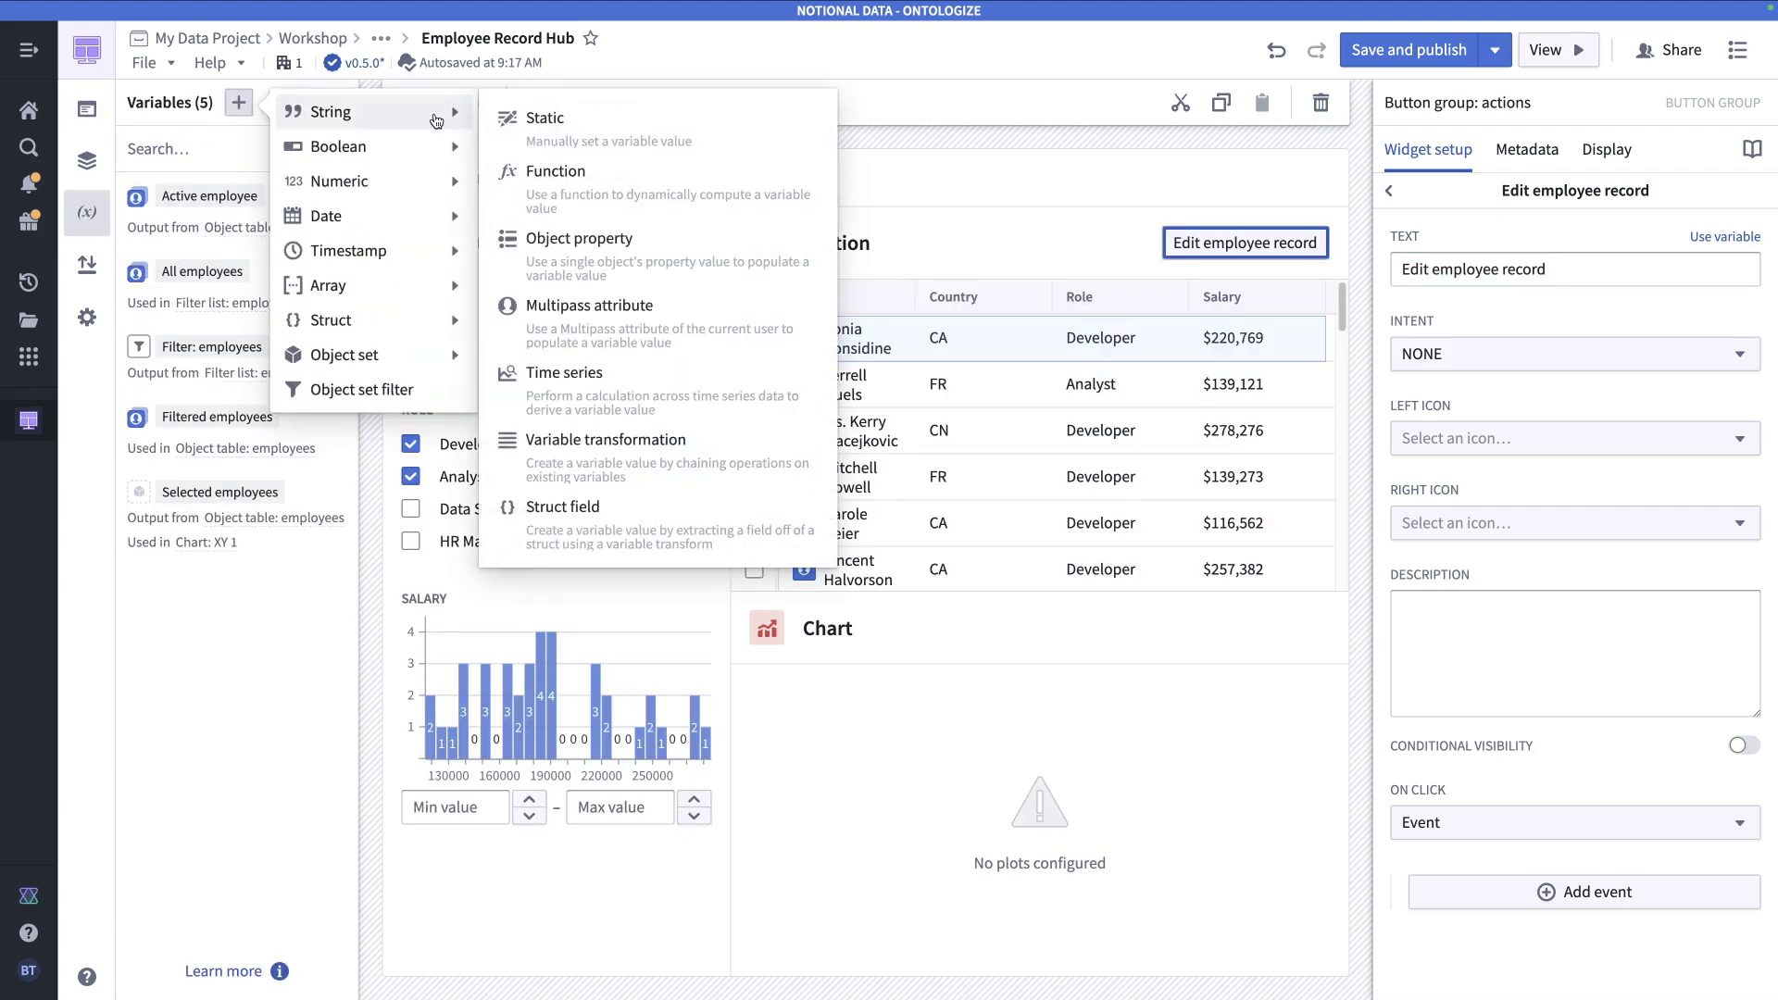
pyautogui.click(631, 265)
pyautogui.click(458, 159)
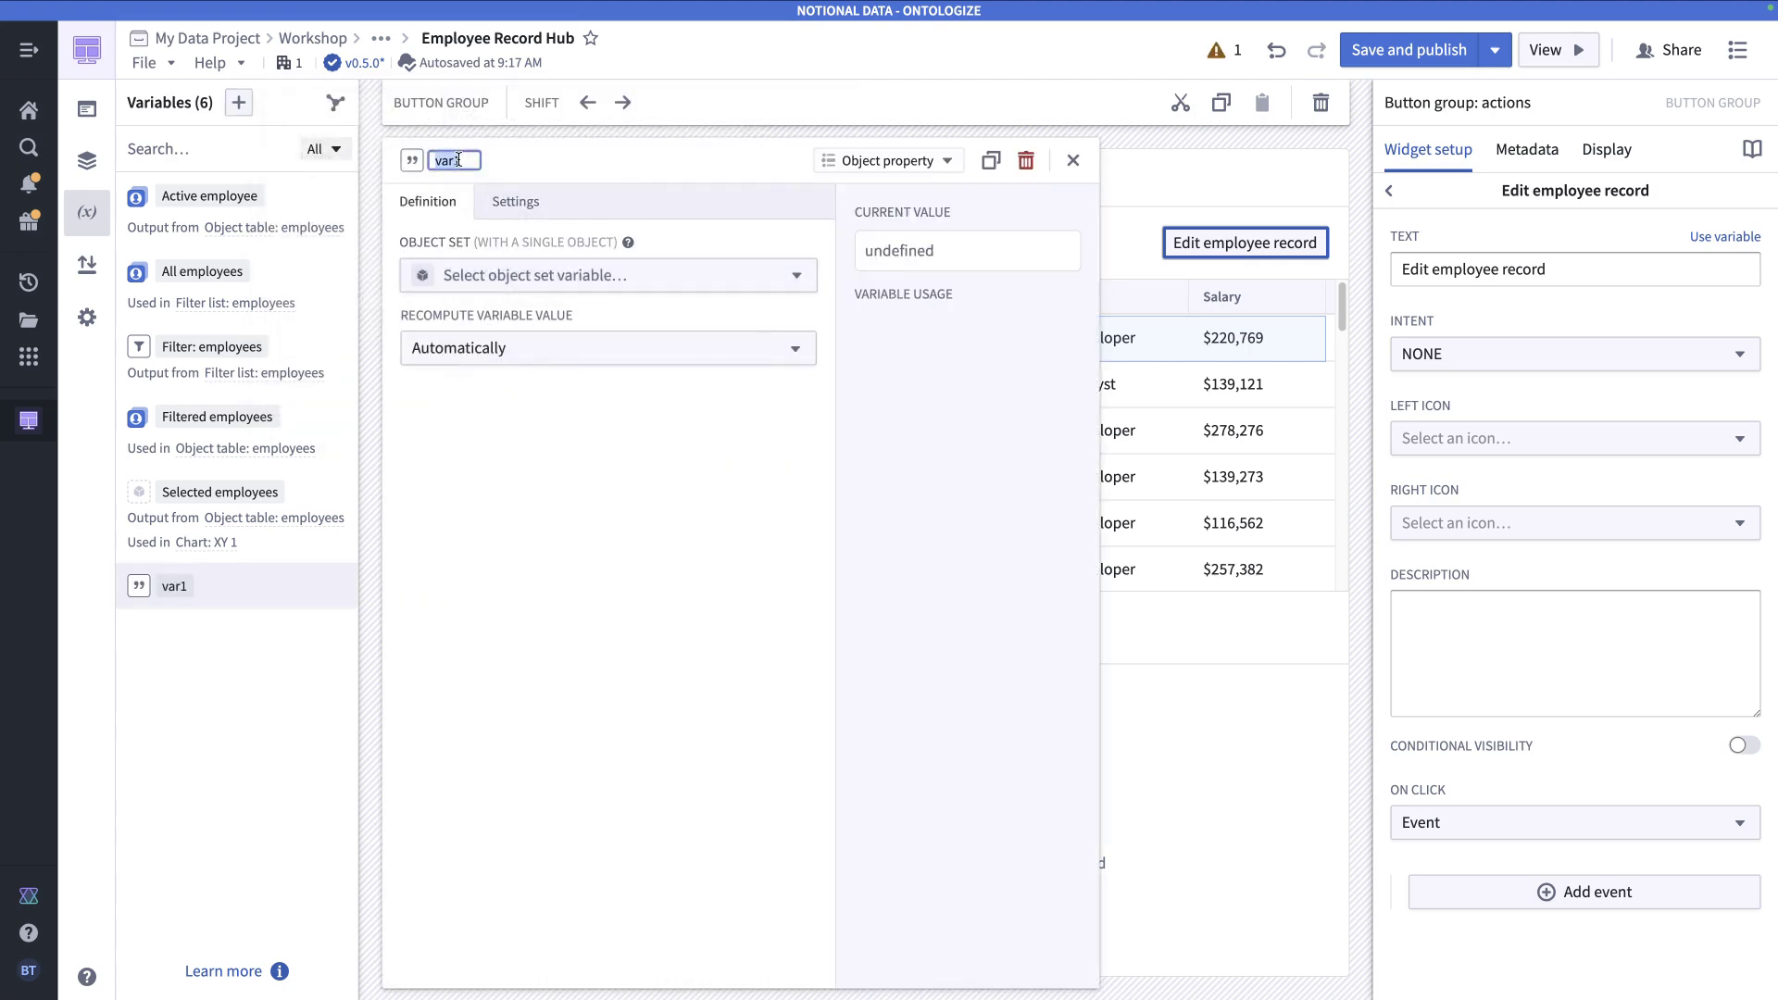
pyautogui.write('ACtive employee name')
pyautogui.press('Return')
pyautogui.click(447, 162)
pyautogui.click(447, 161)
pyautogui.press('Delete')
pyautogui.write('c')
# - Define the Active employee name variable from the Active employee object set, using its Name property
pyautogui.click(605, 278)
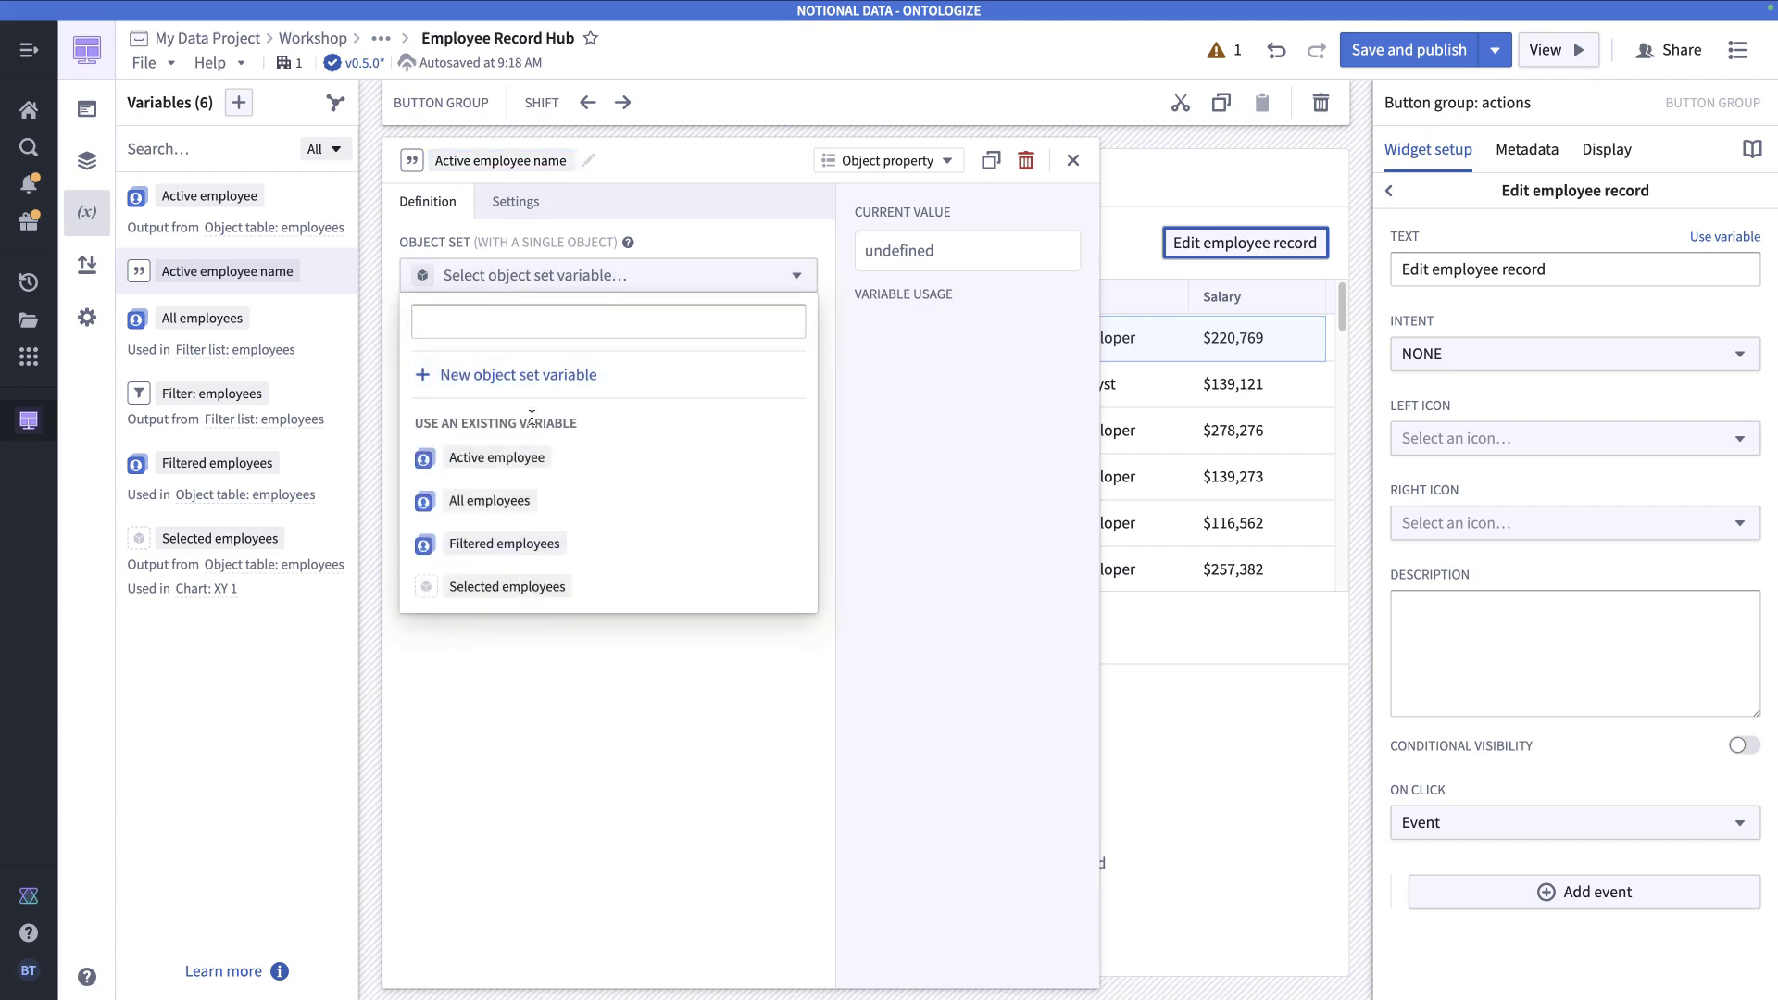
pyautogui.click(499, 460)
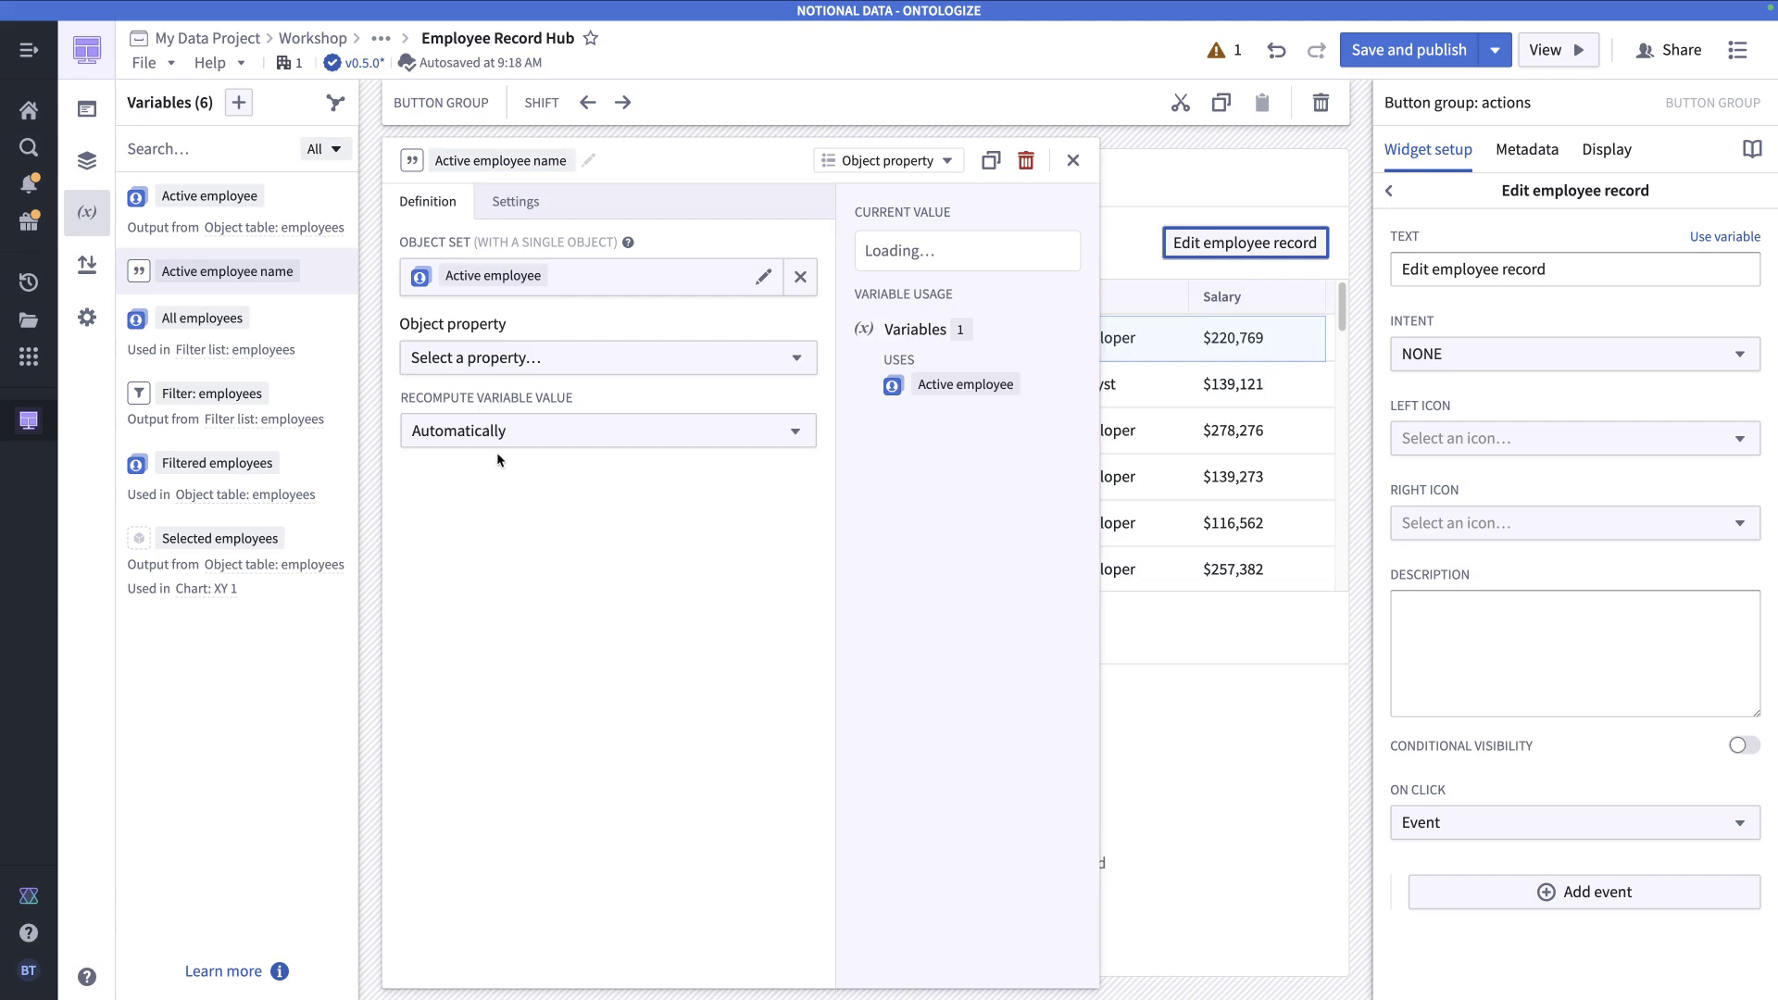
pyautogui.click(540, 361)
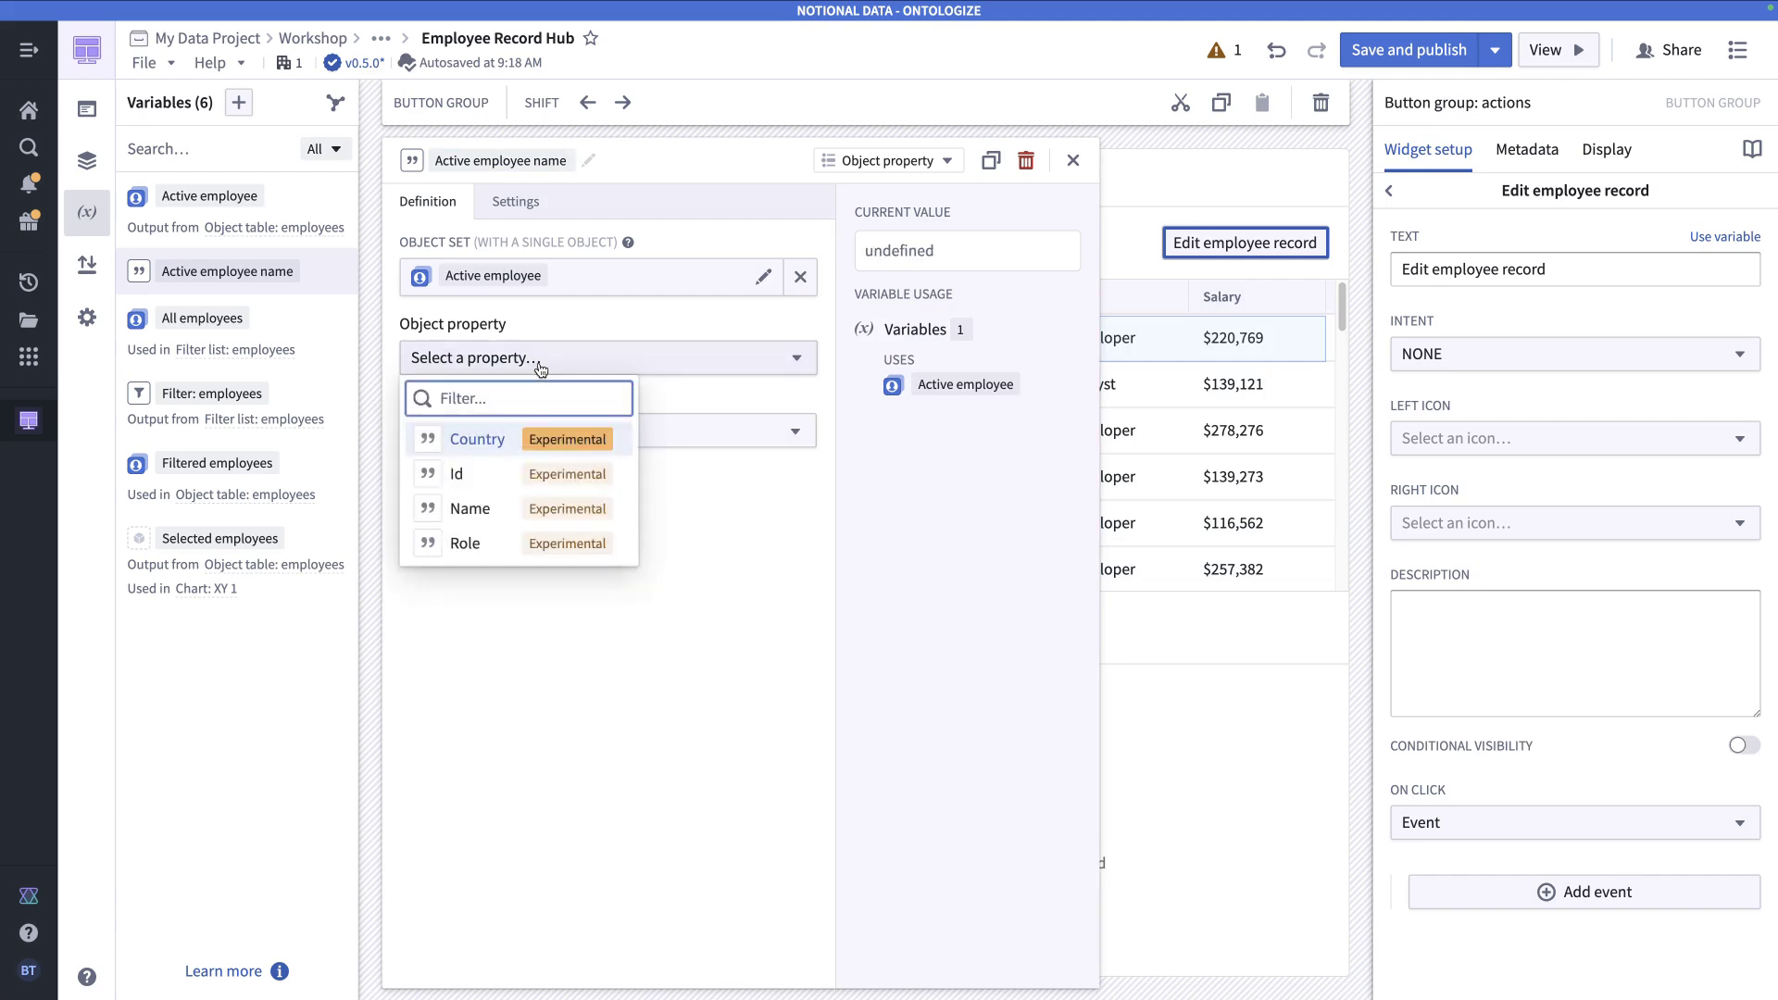
pyautogui.click(473, 508)
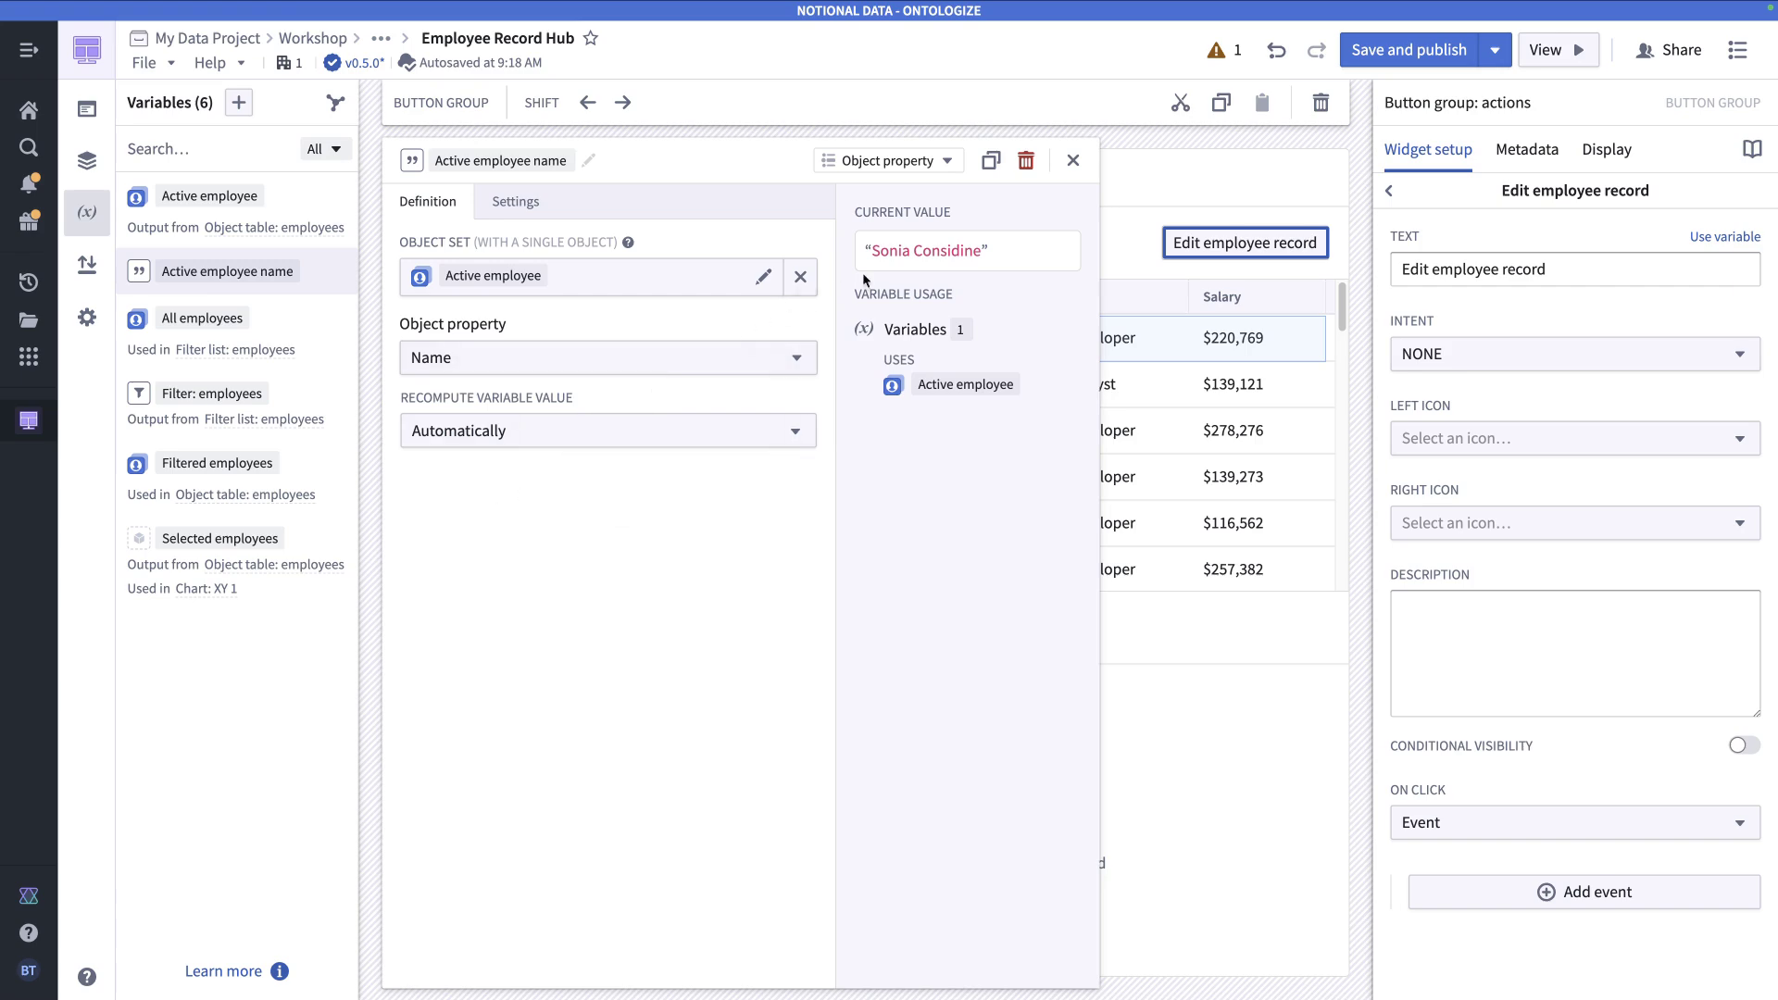
# - Check the variable's current value while selecting different employee table rows, and close the variable's definition
pyautogui.tripleClick(949, 250)
pyautogui.click(1183, 381)
pyautogui.click(1174, 434)
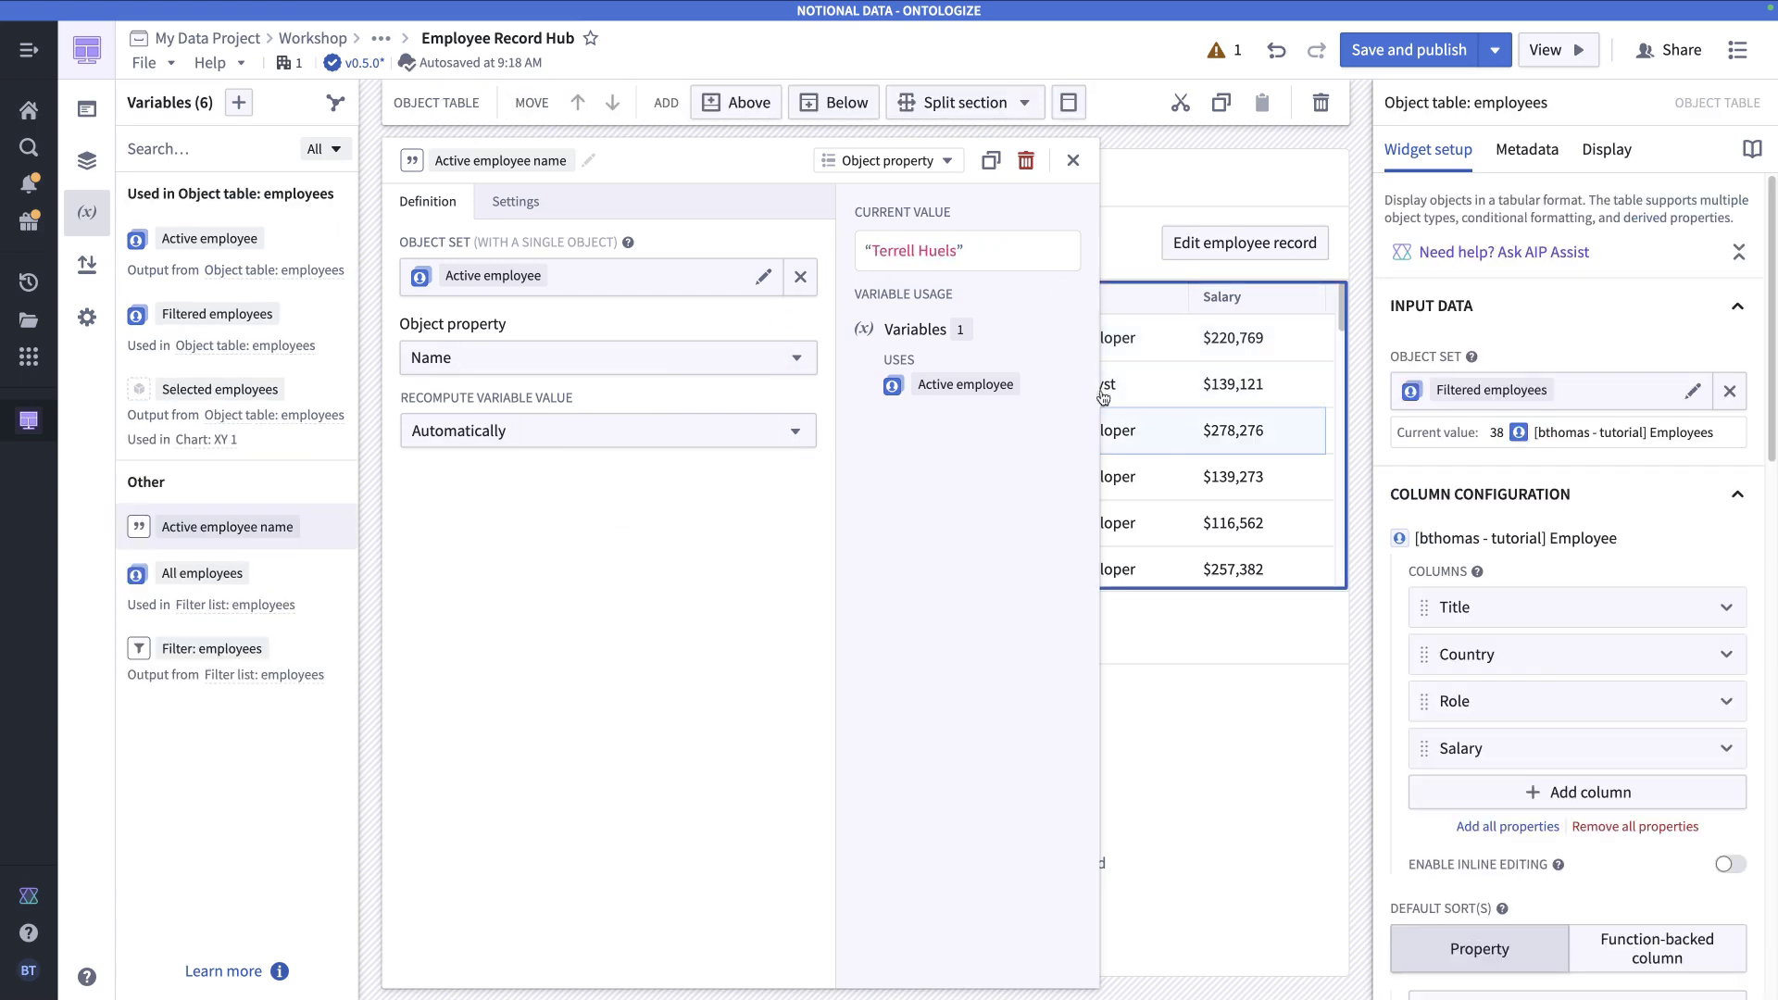
pyautogui.click(1174, 343)
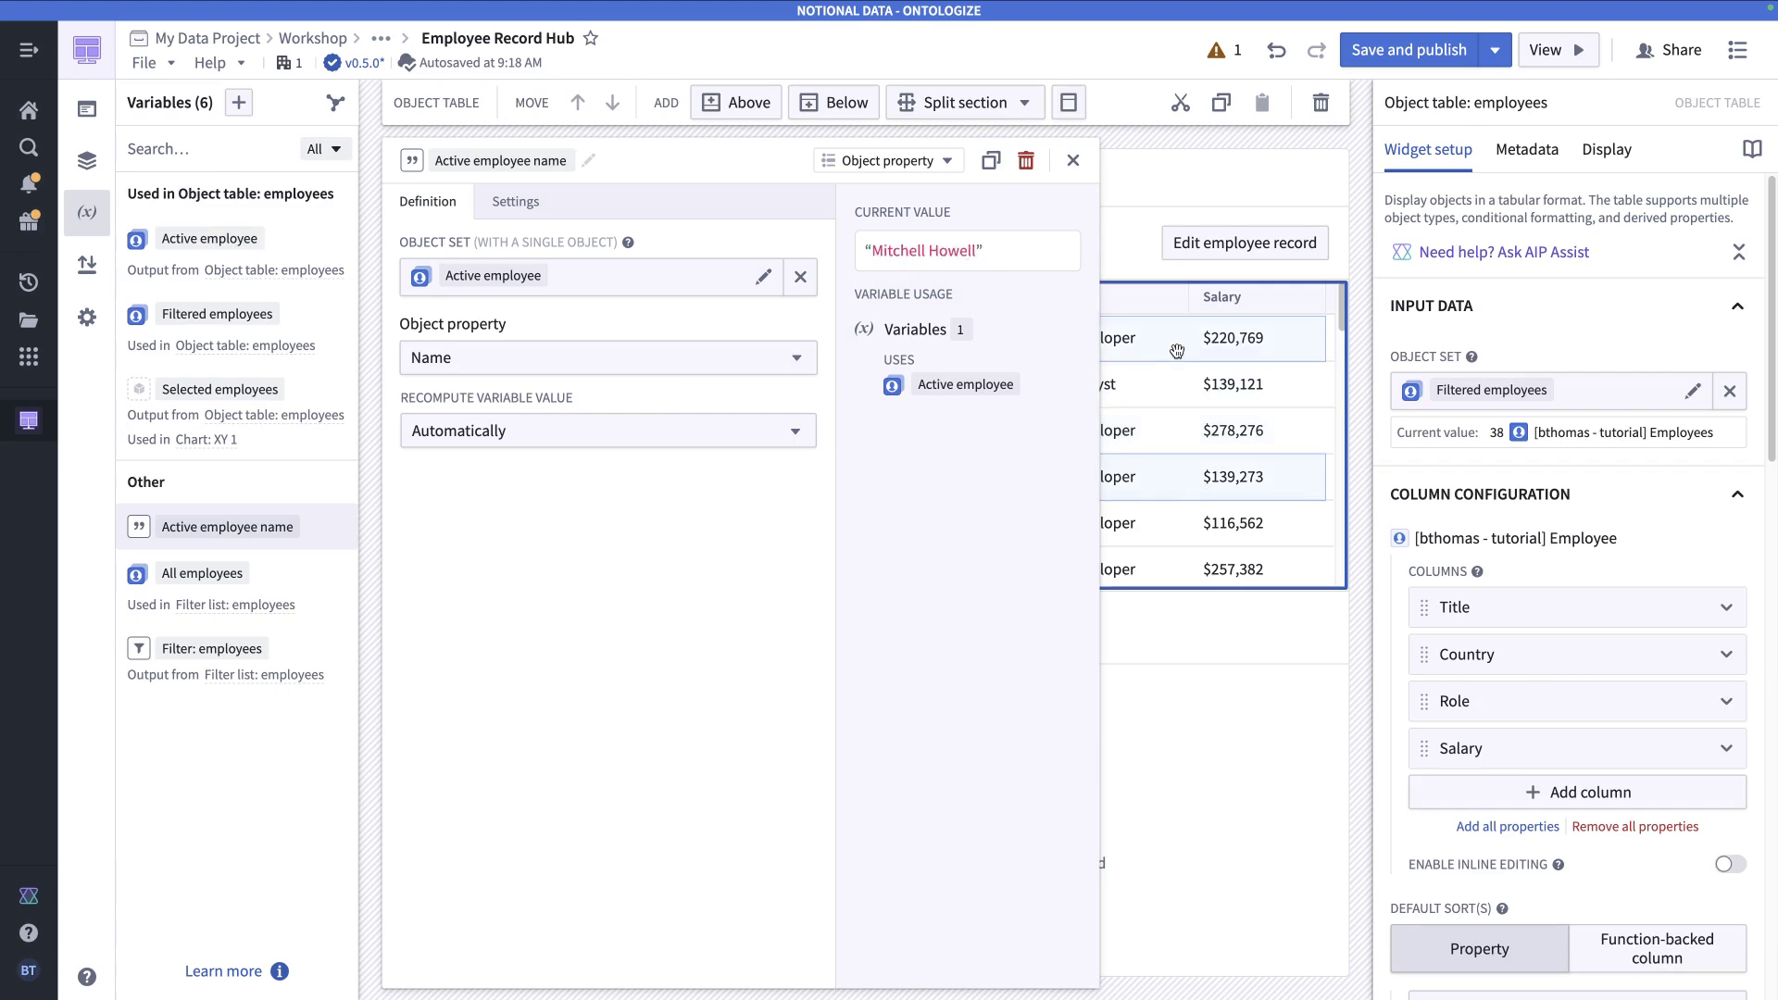
pyautogui.click(1073, 160)
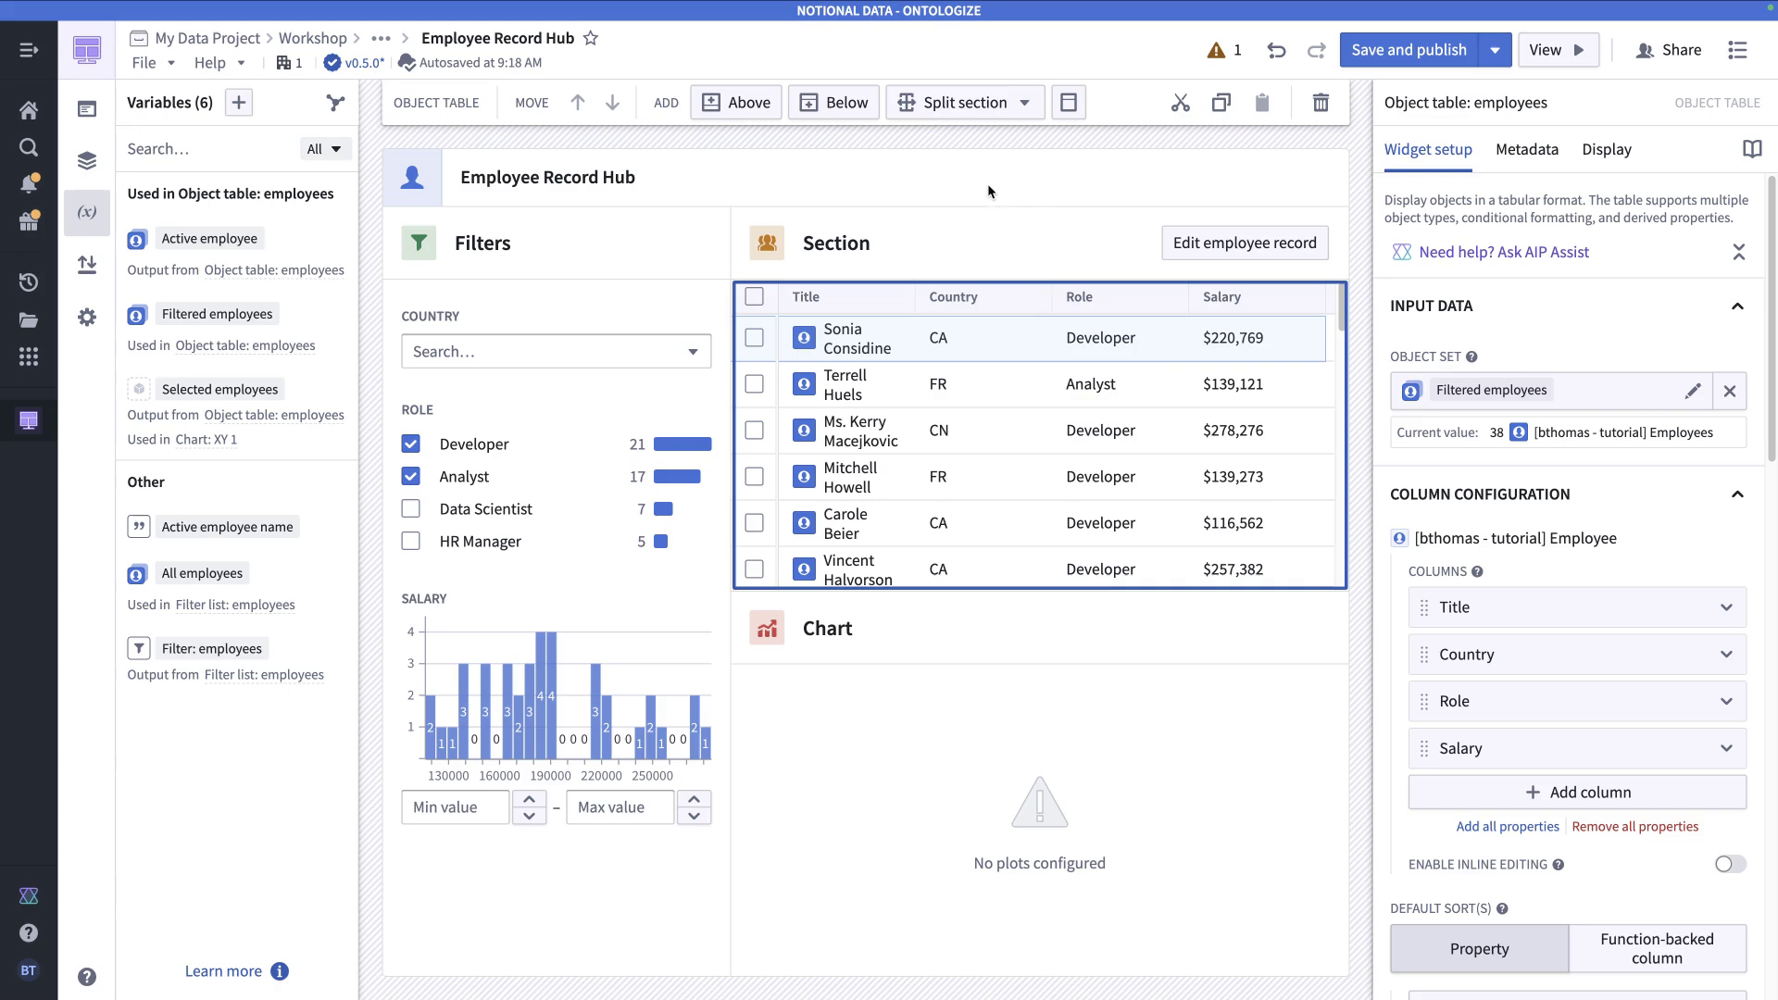
pyautogui.click(987, 192)
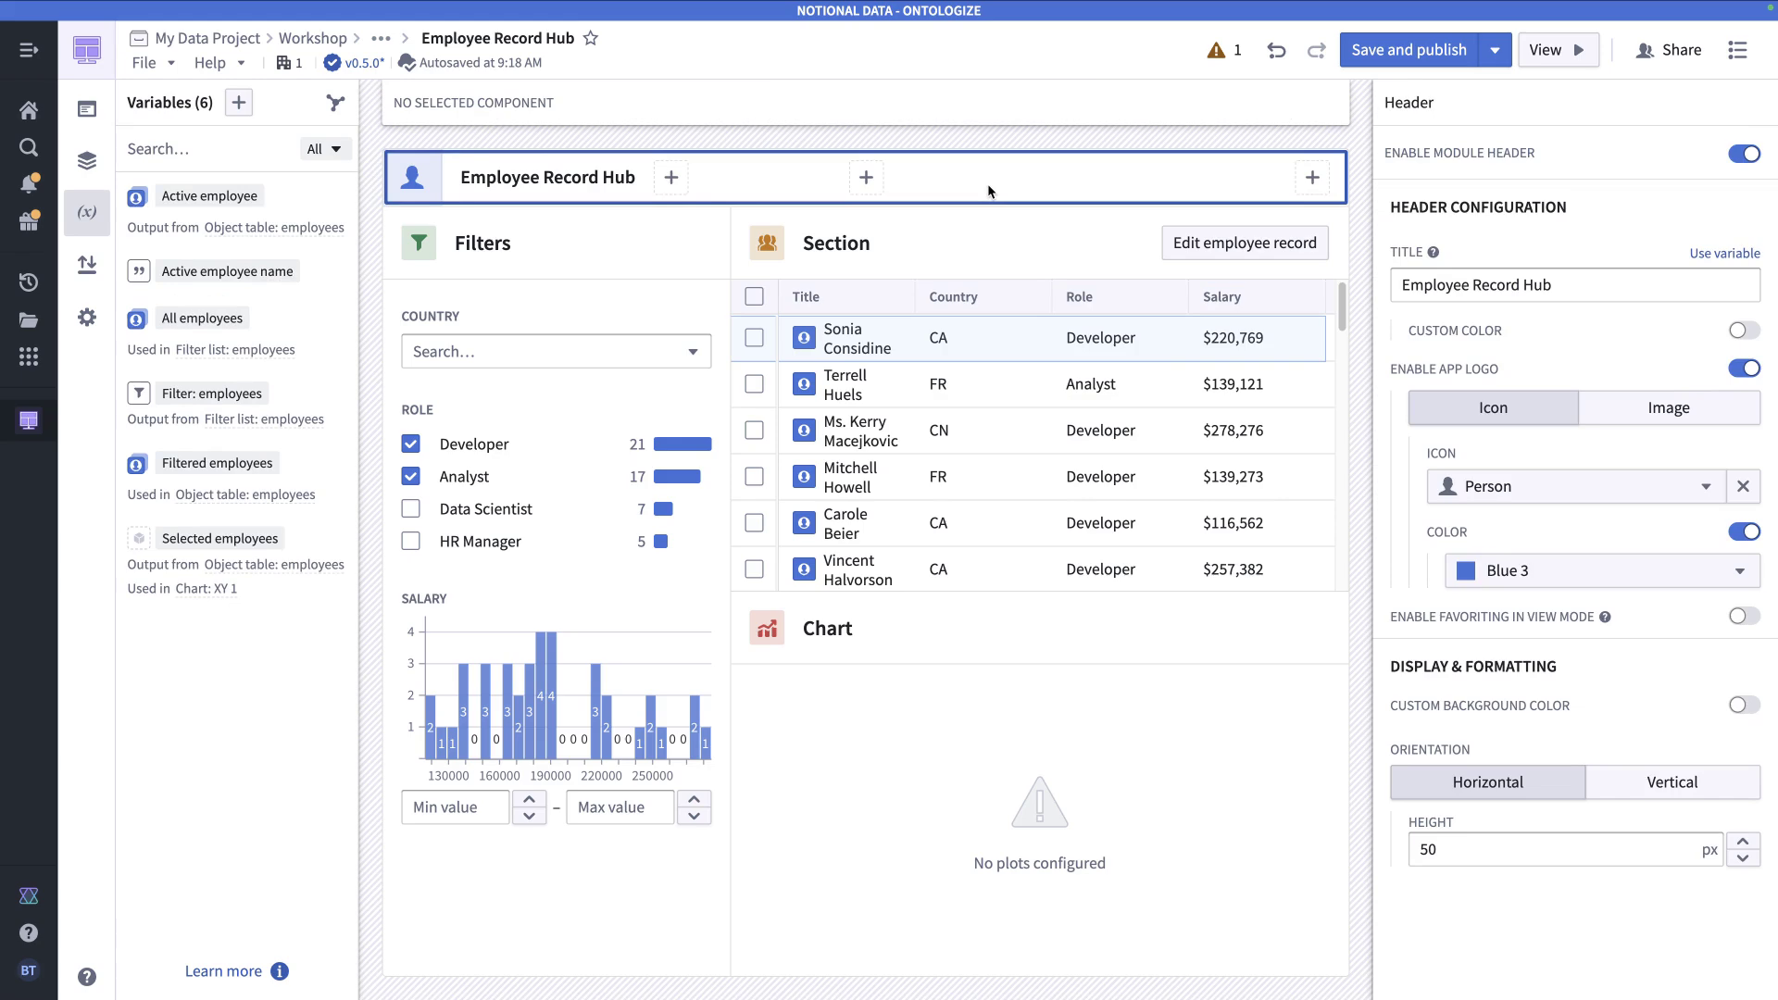
# - Create a string variable based on a variable transformation and name it "Button label"
pyautogui.click(240, 104)
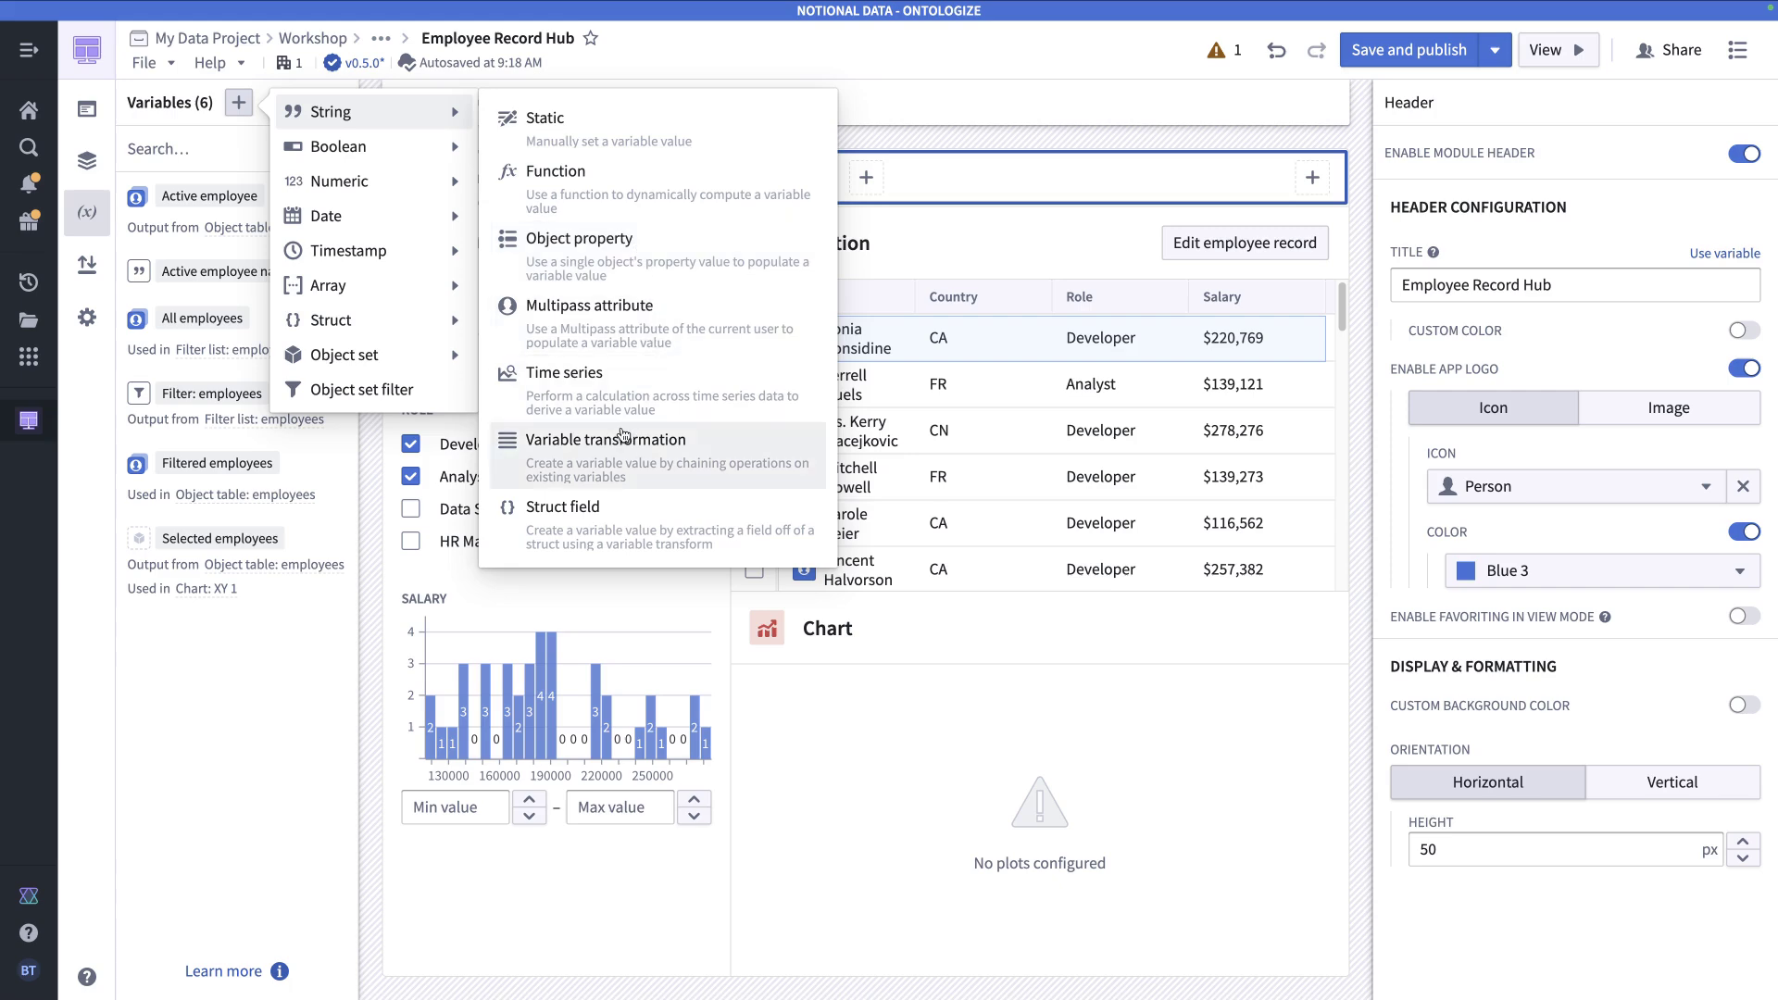
pyautogui.click(621, 458)
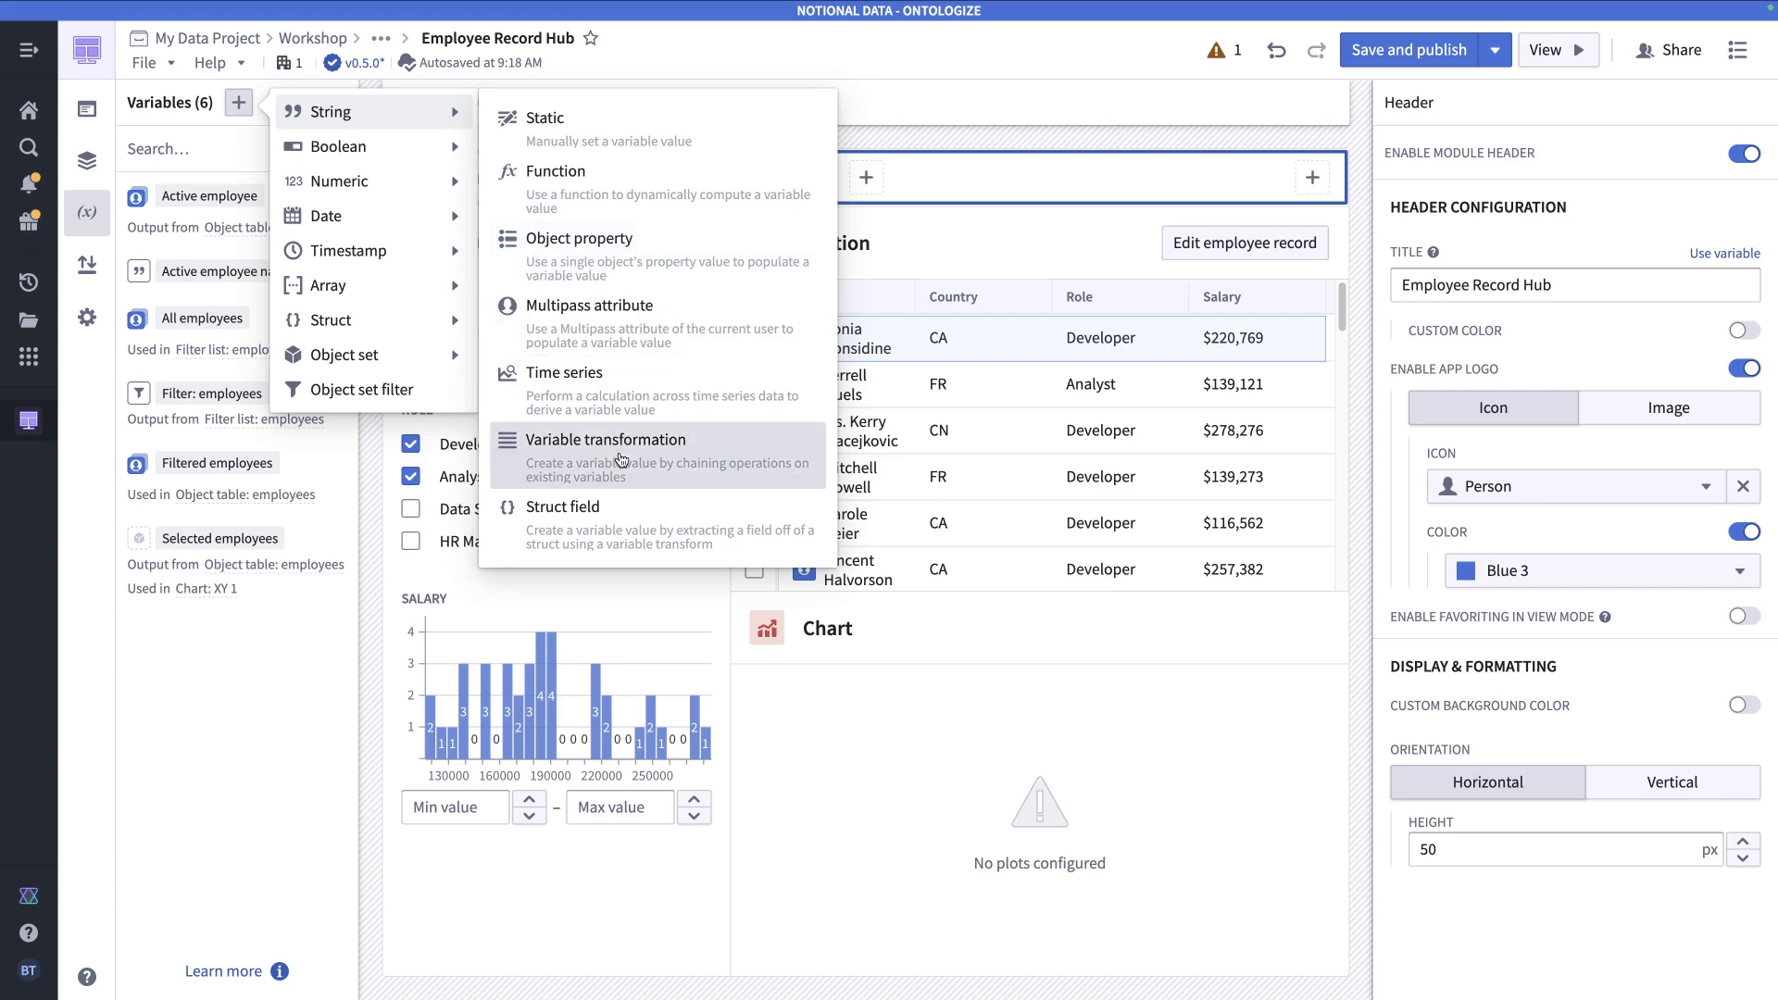
pyautogui.click(454, 161)
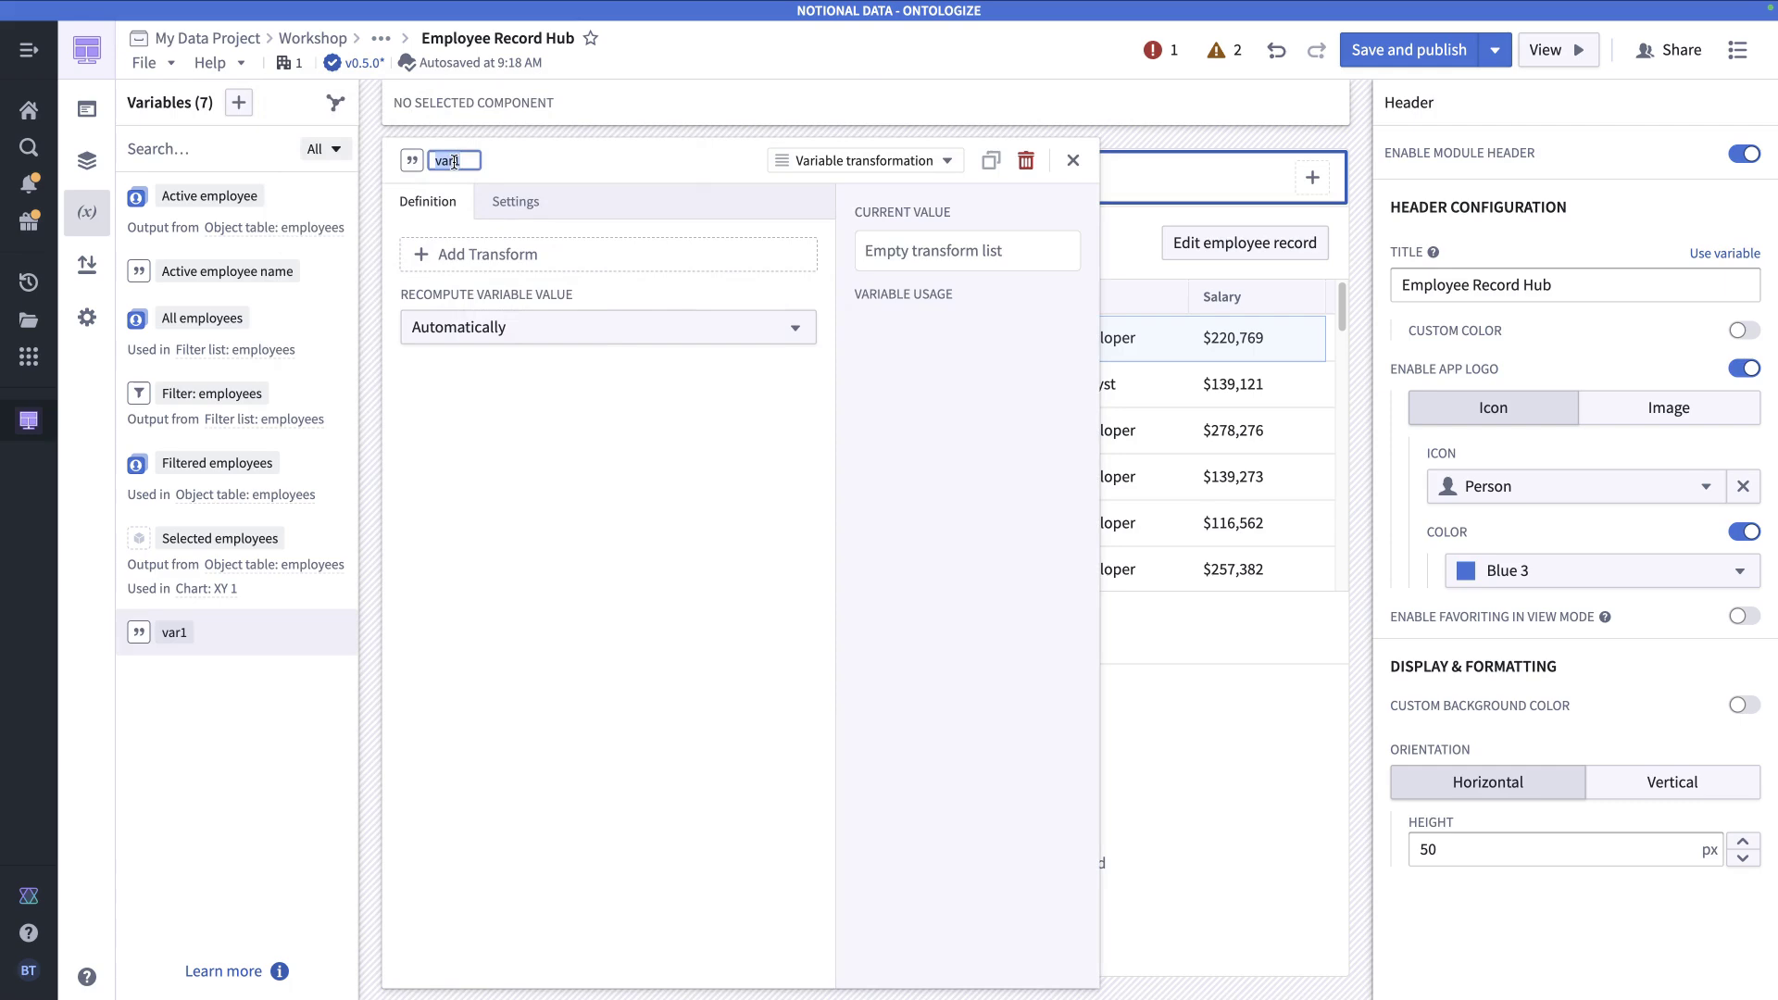
pyautogui.write('Button label')
pyautogui.press('Return')
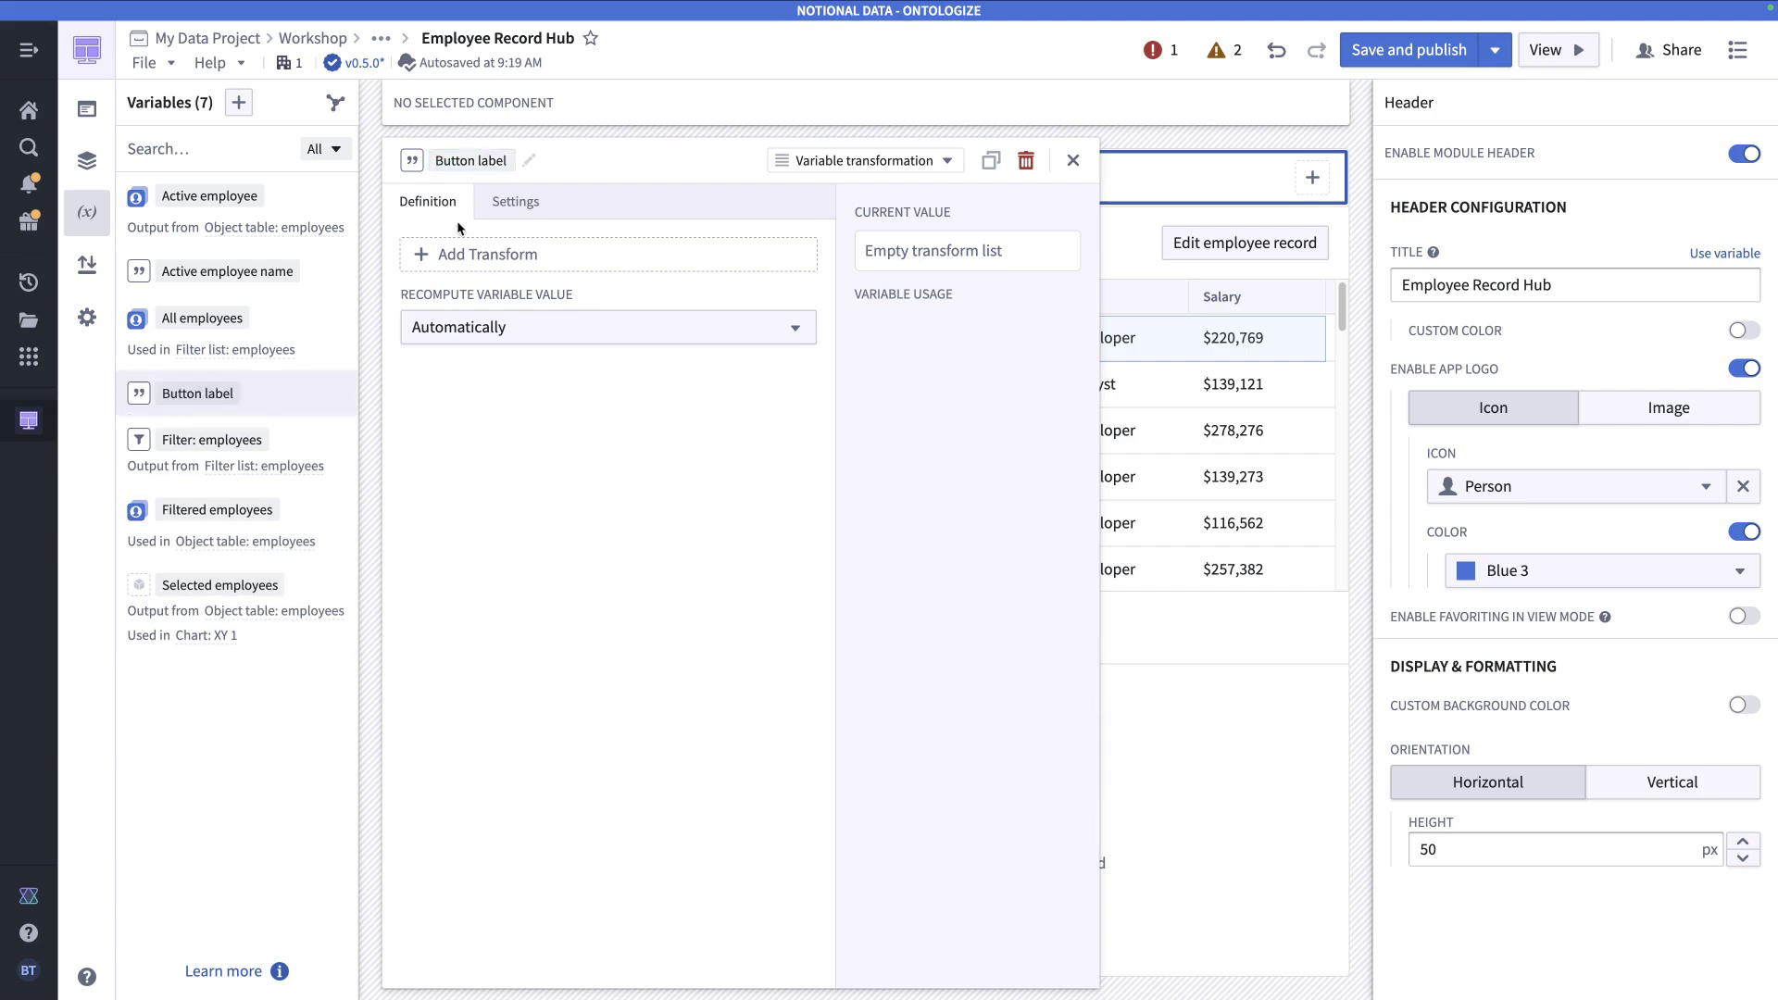
# - Add a String concatenation transform to Button label, combining the text "Update record for " with the Active employee name variable
pyautogui.click(480, 267)
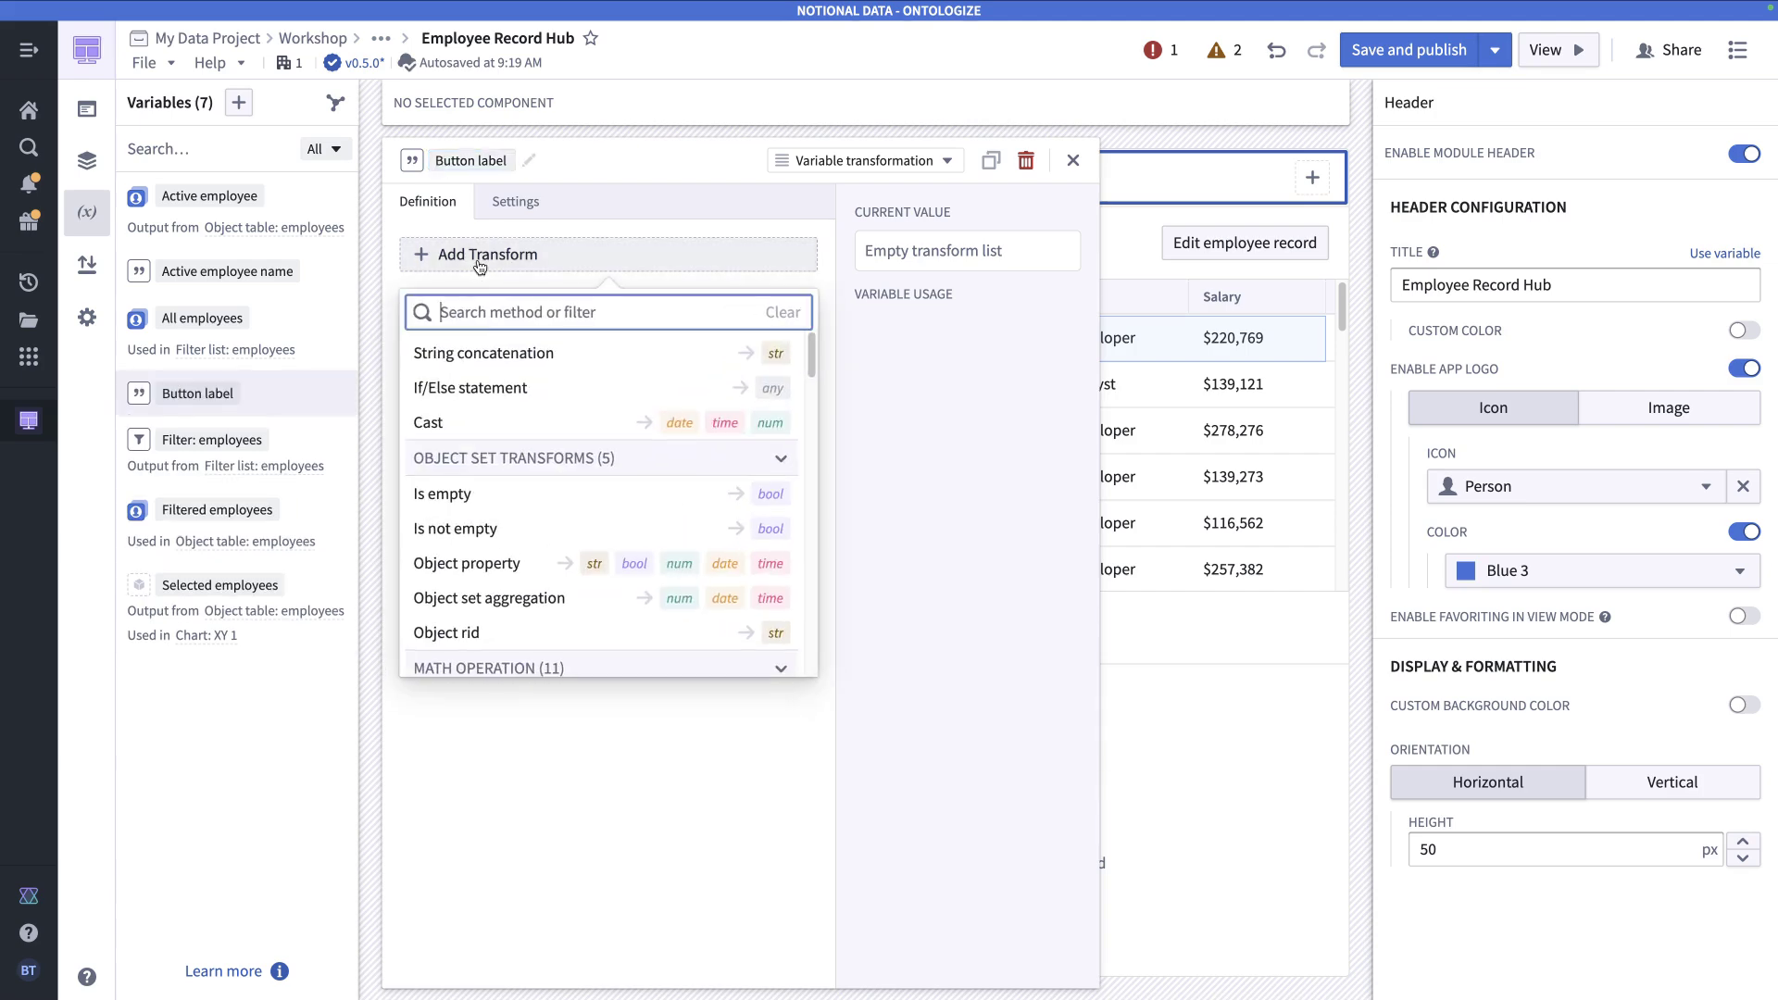
pyautogui.click(460, 357)
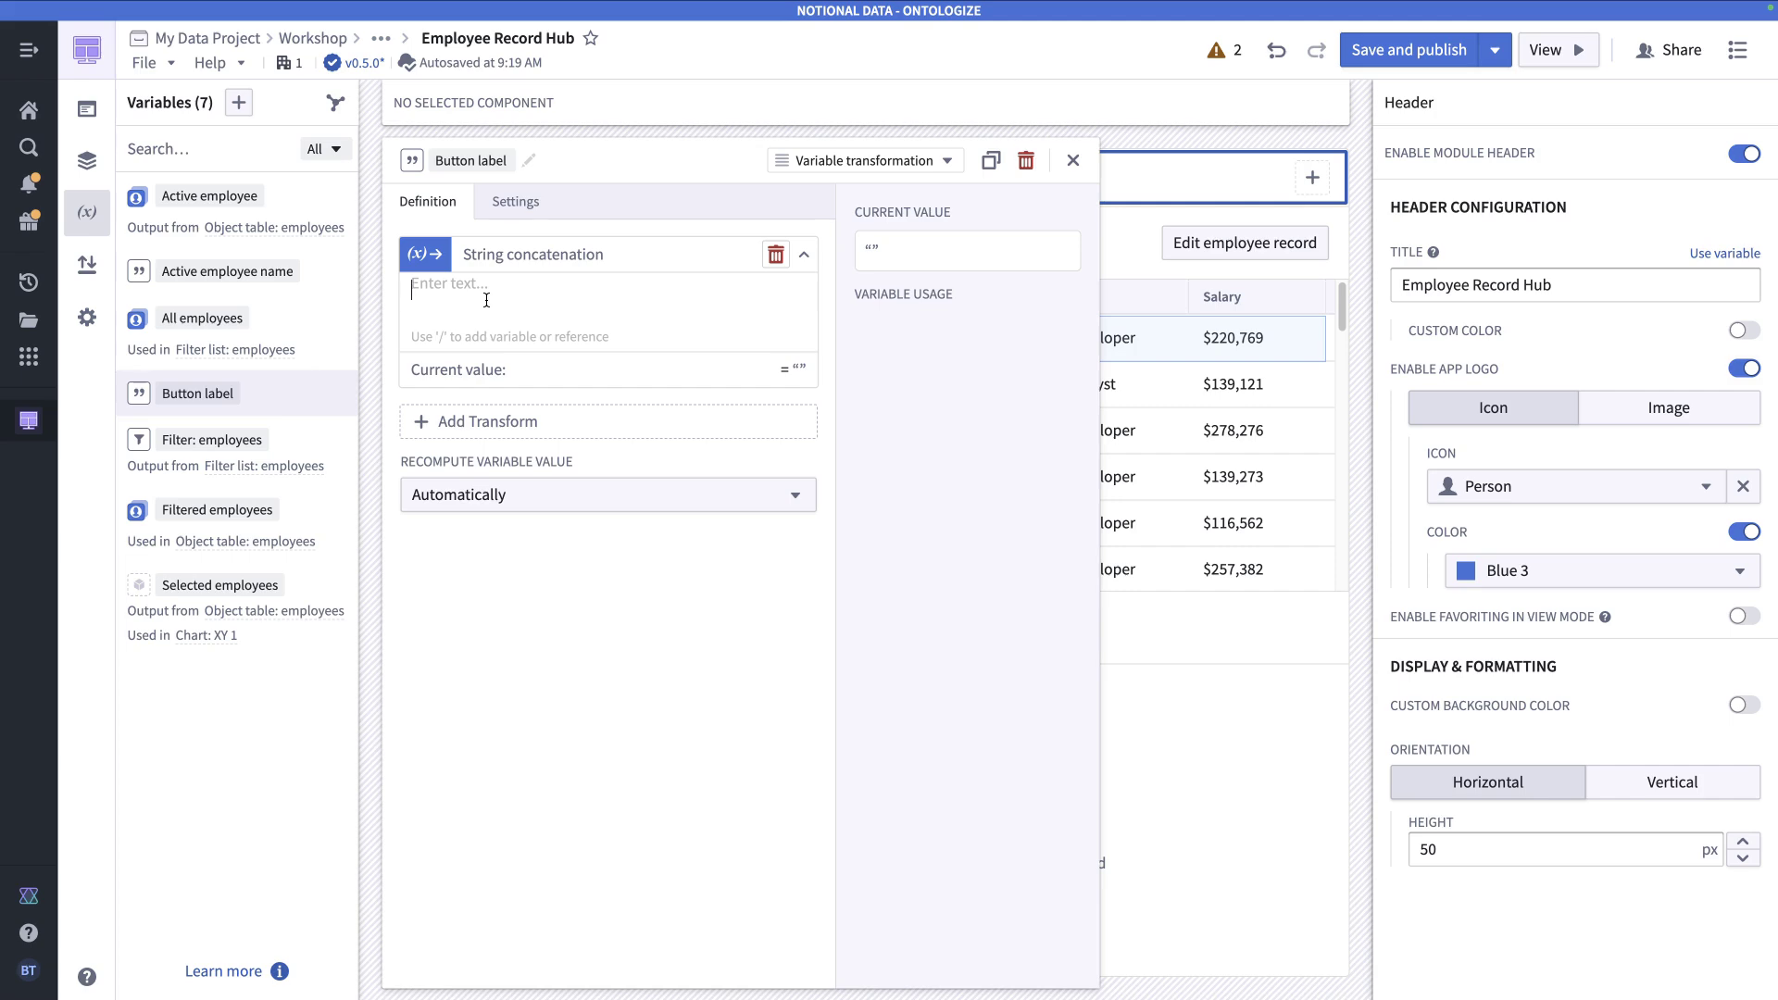
pyautogui.write('Update record for')
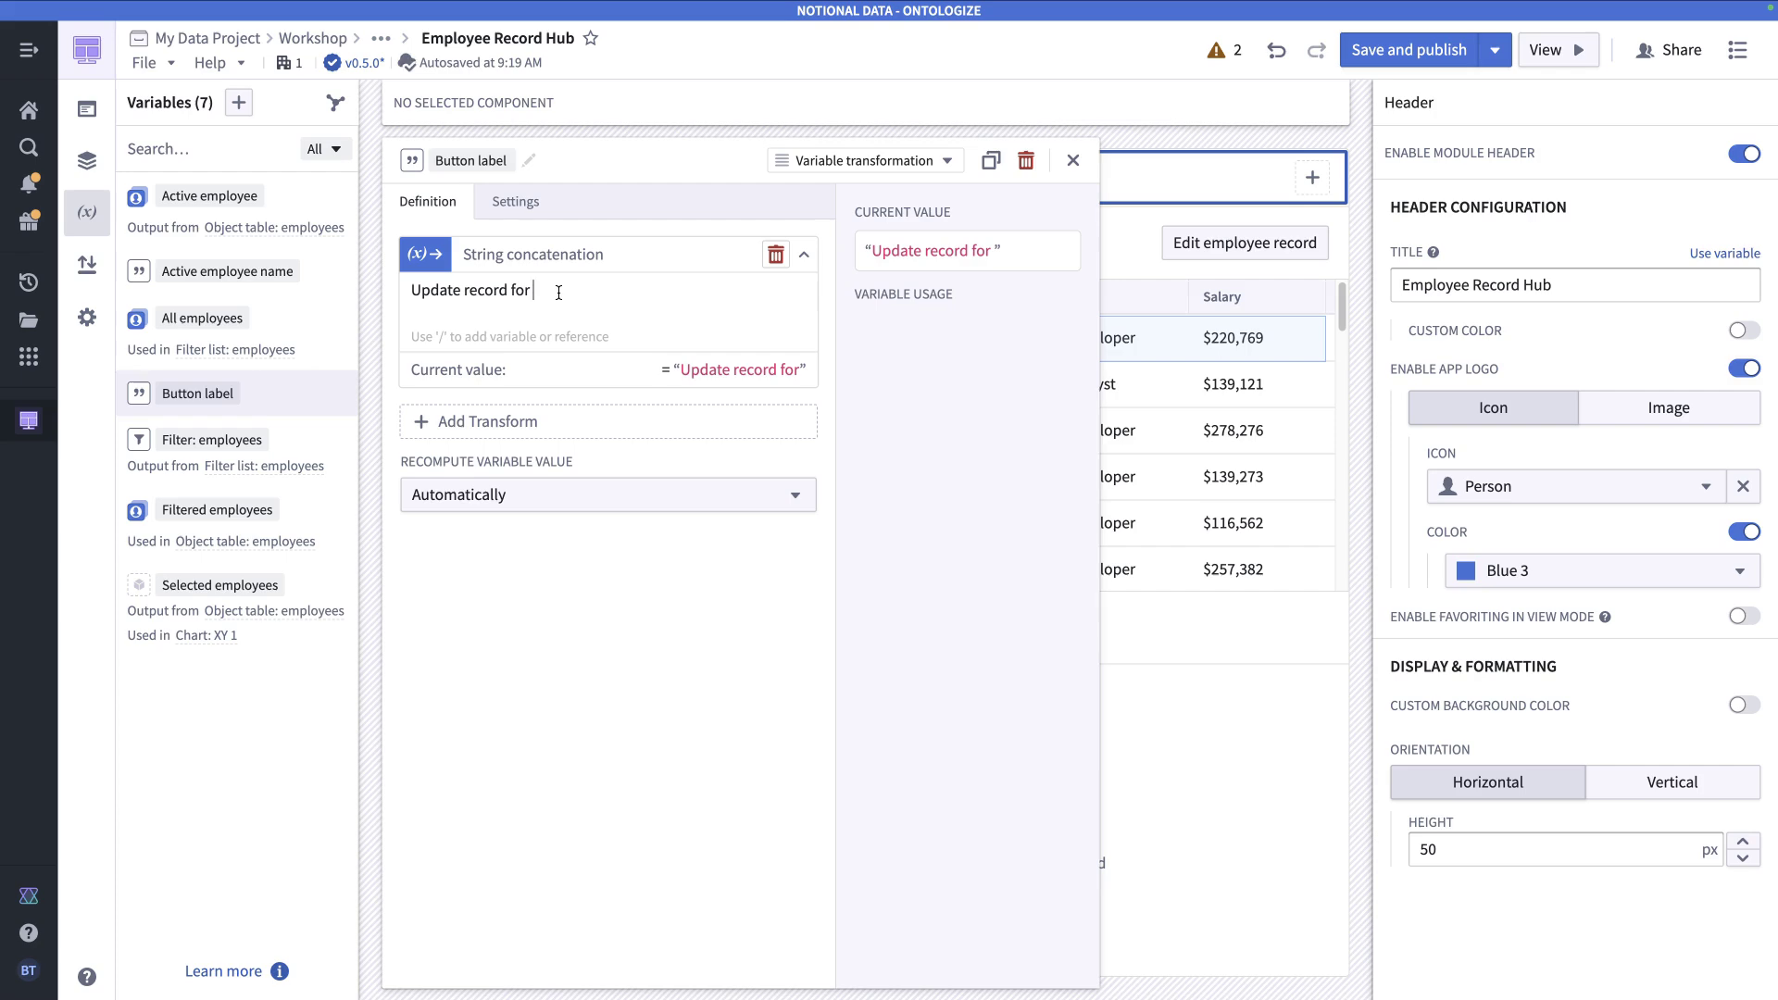
pyautogui.write('/')
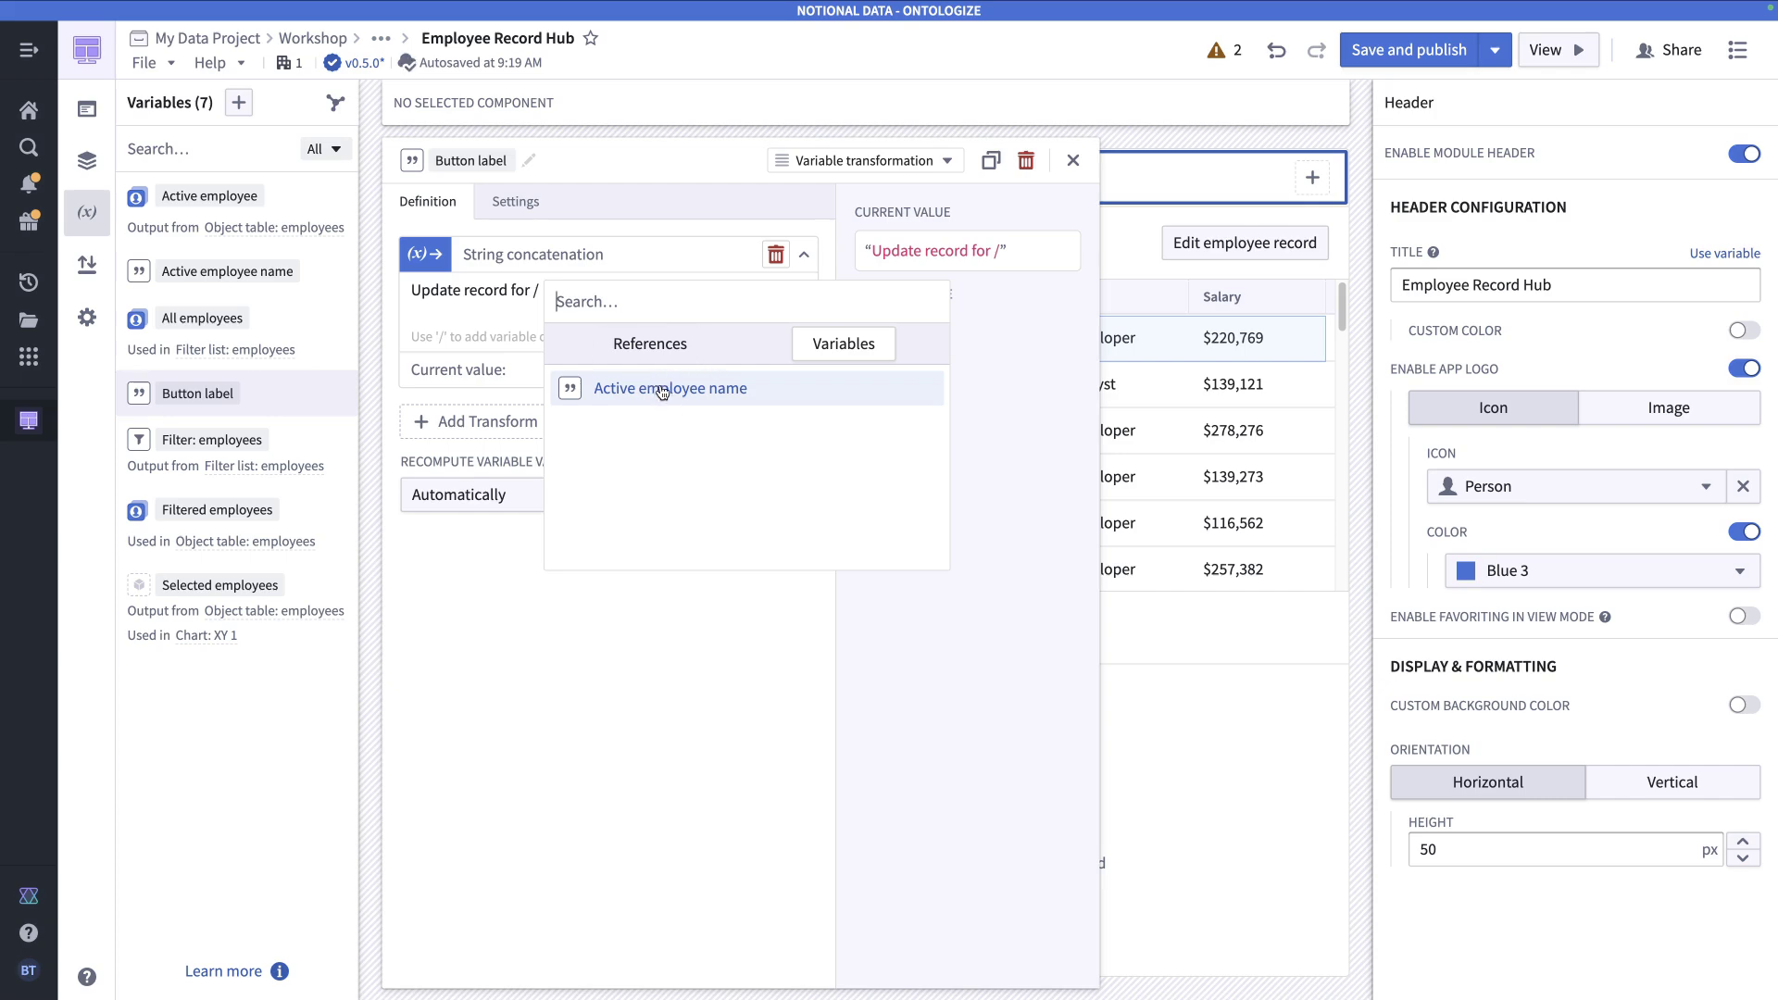
pyautogui.click(677, 389)
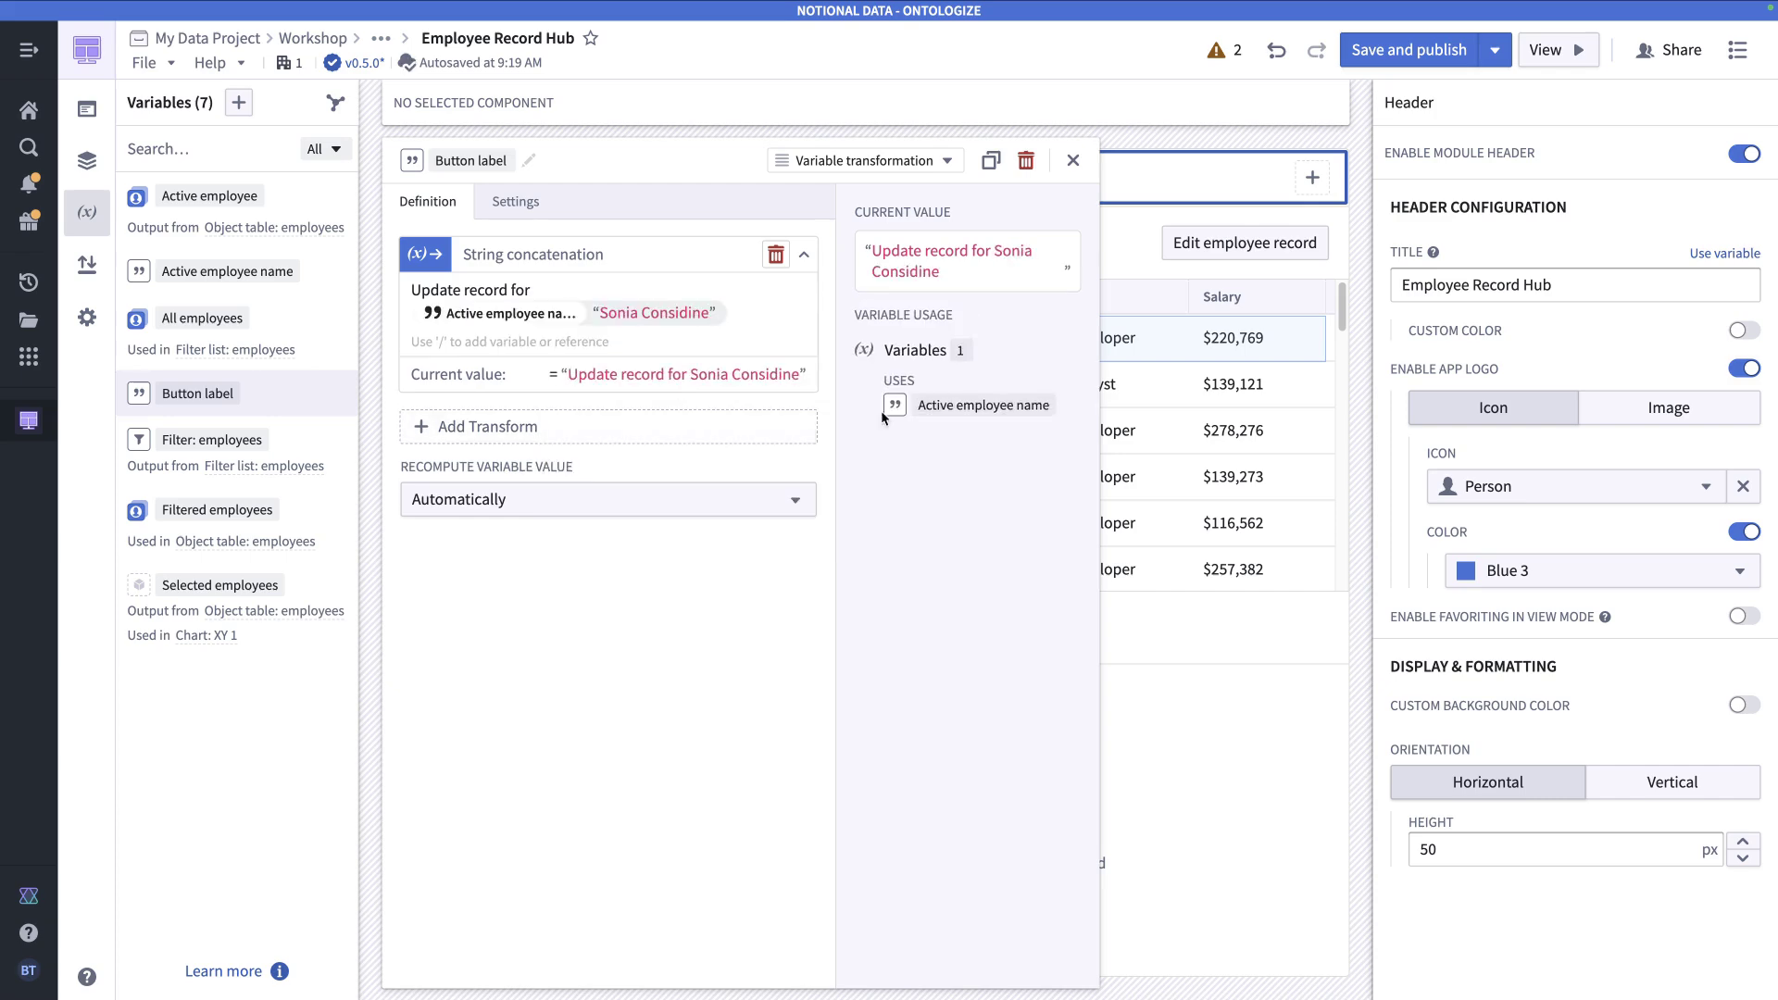
# - Check the Button label variable's current value while selecting different employee table rows, and close the variable's definition
pyautogui.click(1148, 432)
pyautogui.click(1163, 476)
pyautogui.click(1168, 512)
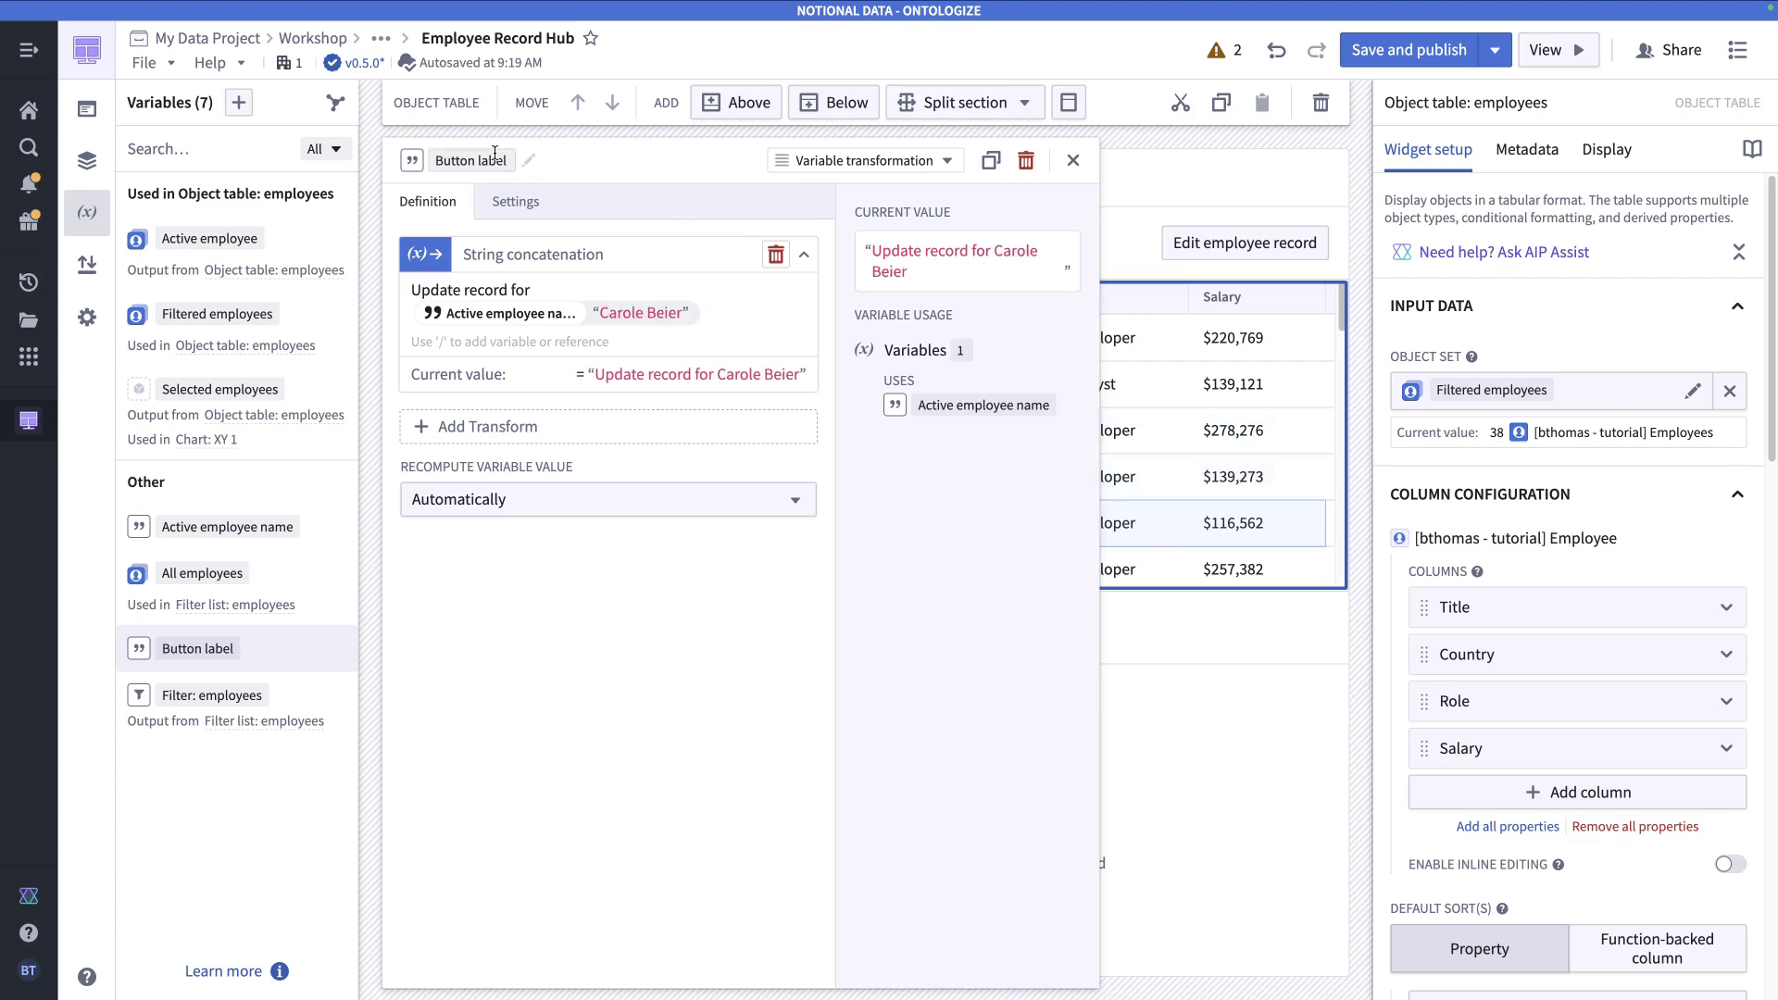
pyautogui.click(1074, 162)
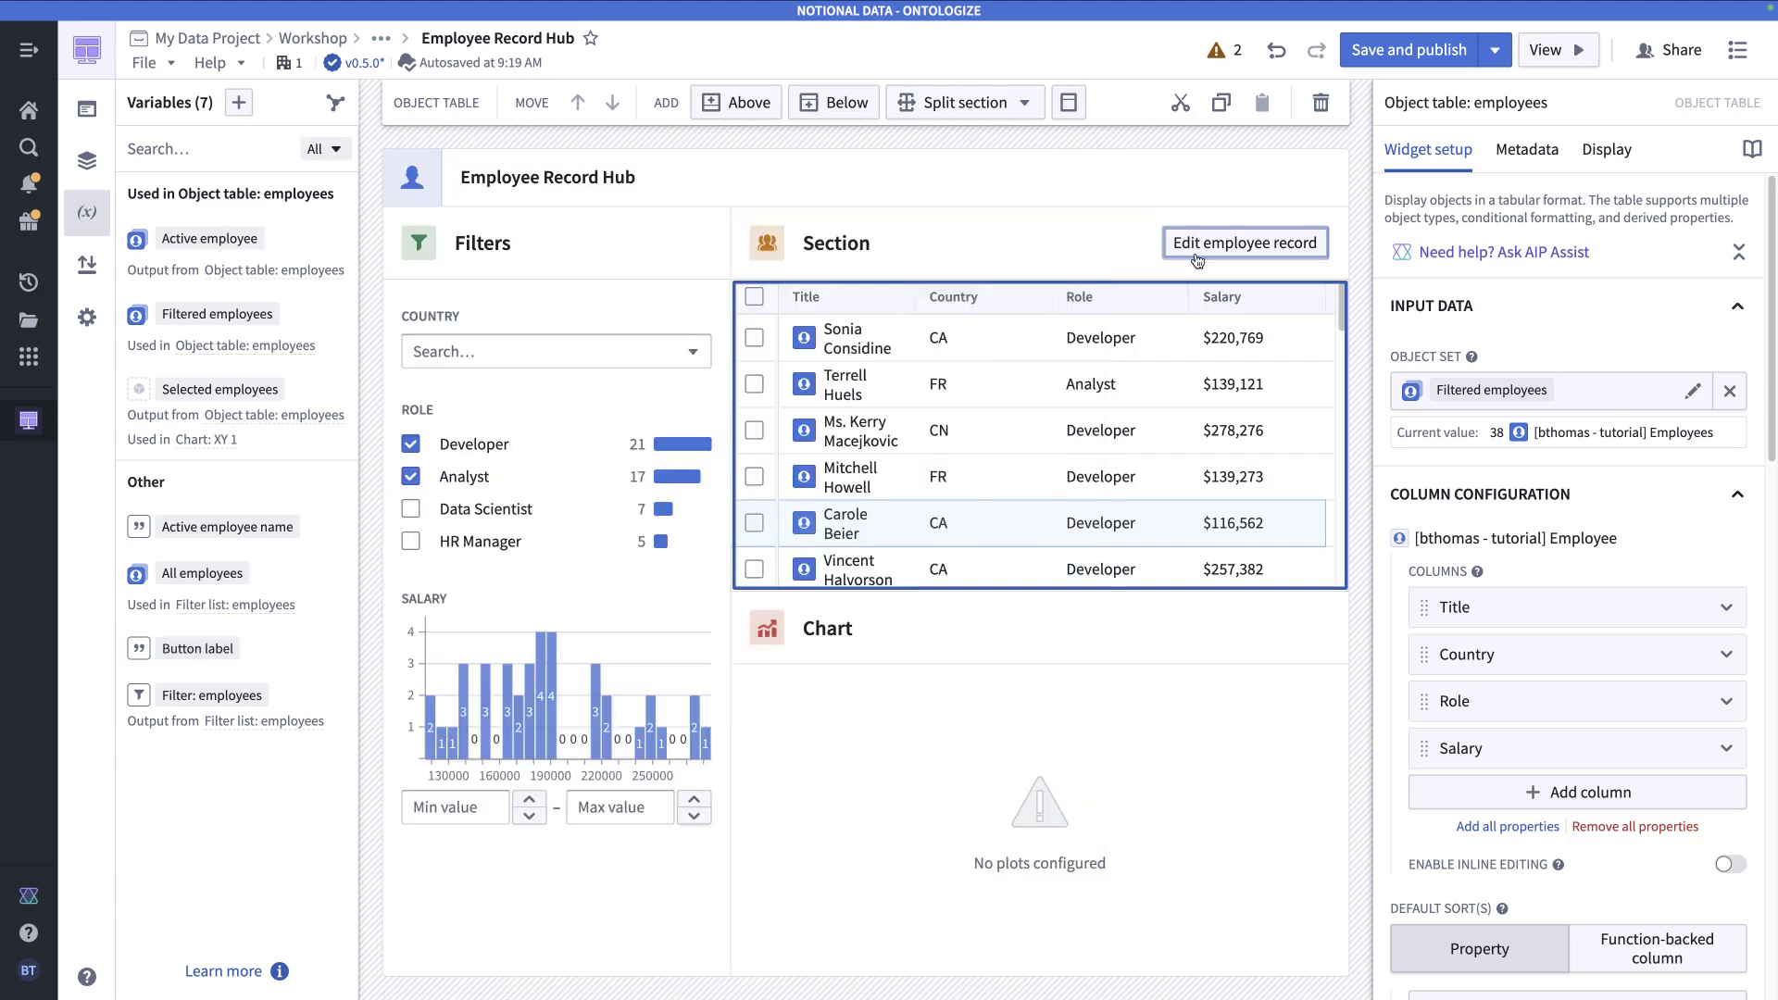
# - Switch the text of the Edit employee record button from static text to the Button label variable
pyautogui.click(1232, 250)
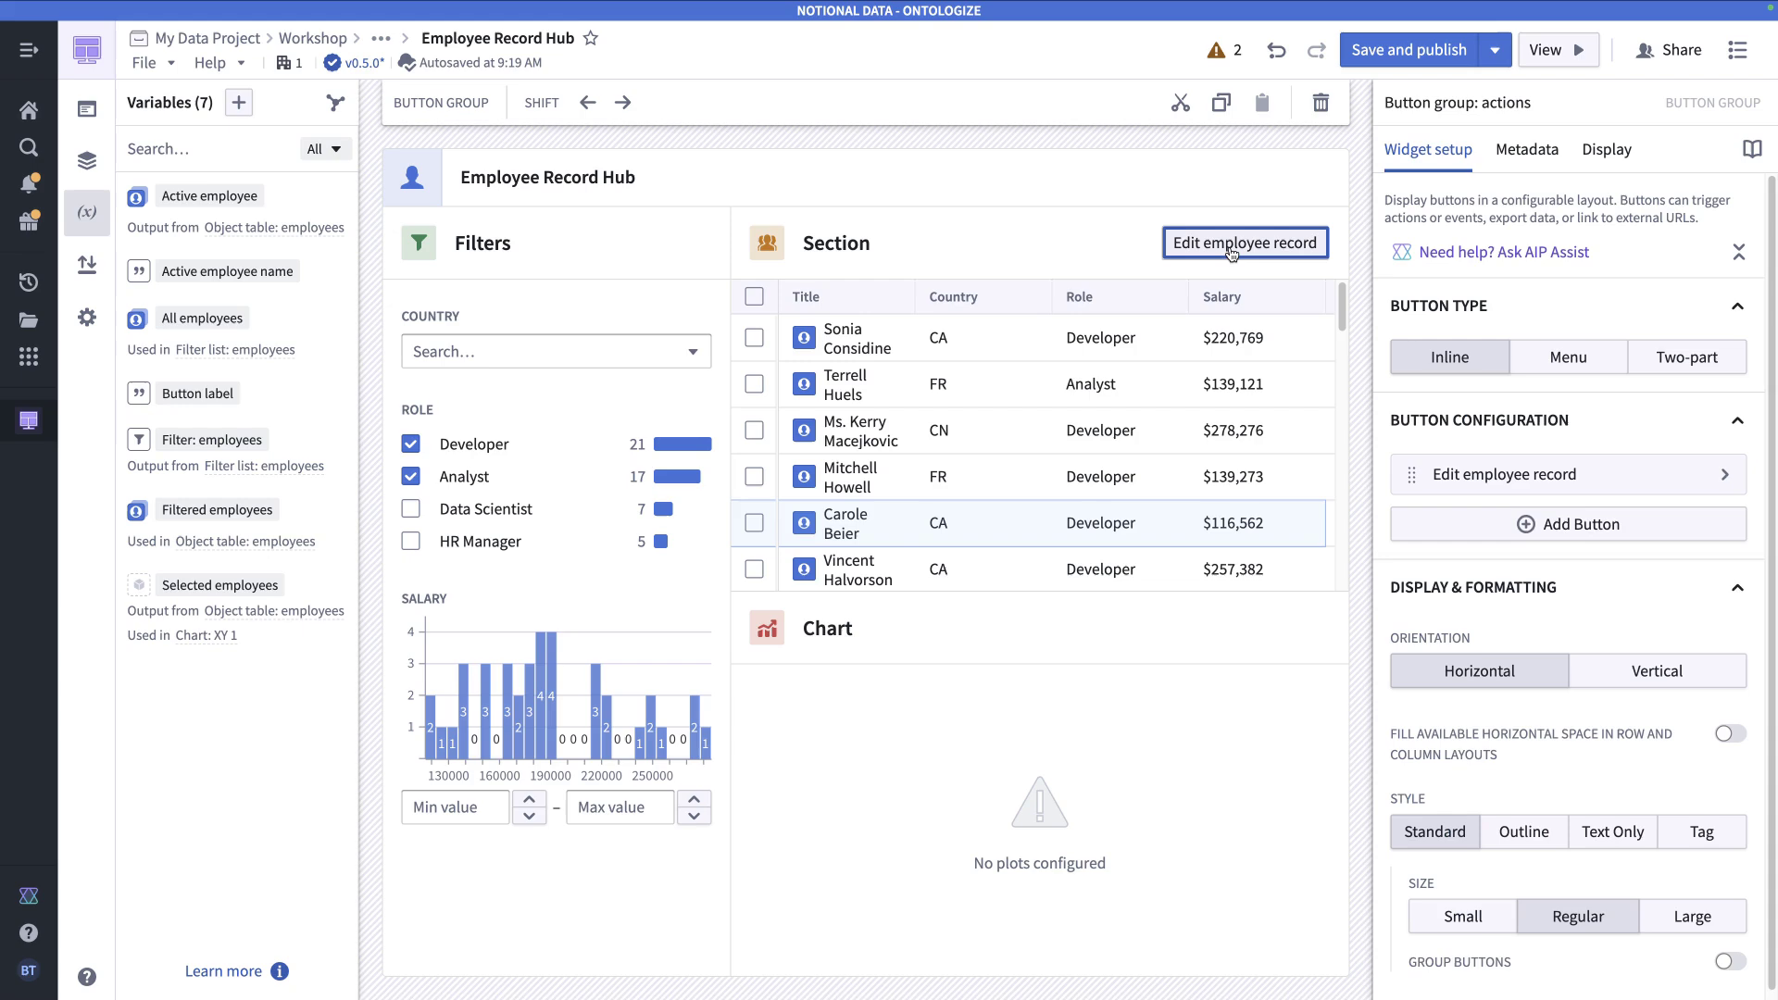
pyautogui.click(1476, 470)
pyautogui.tripleClick(1594, 258)
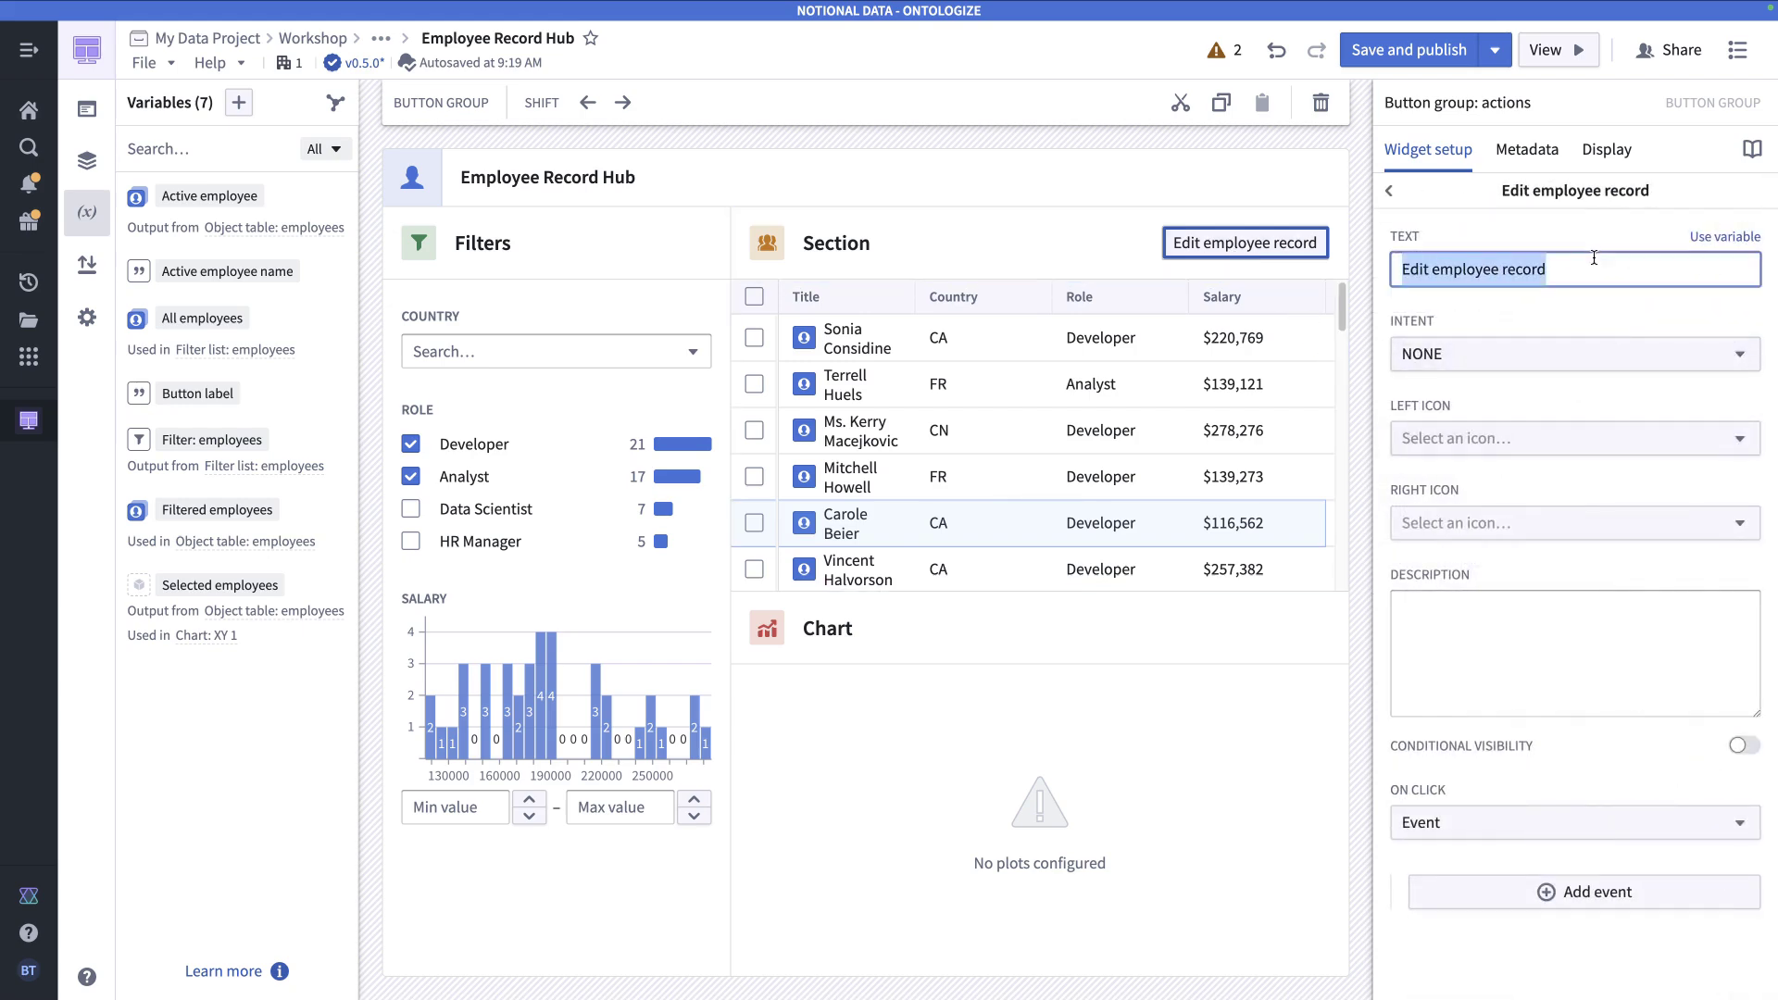
pyautogui.click(1724, 237)
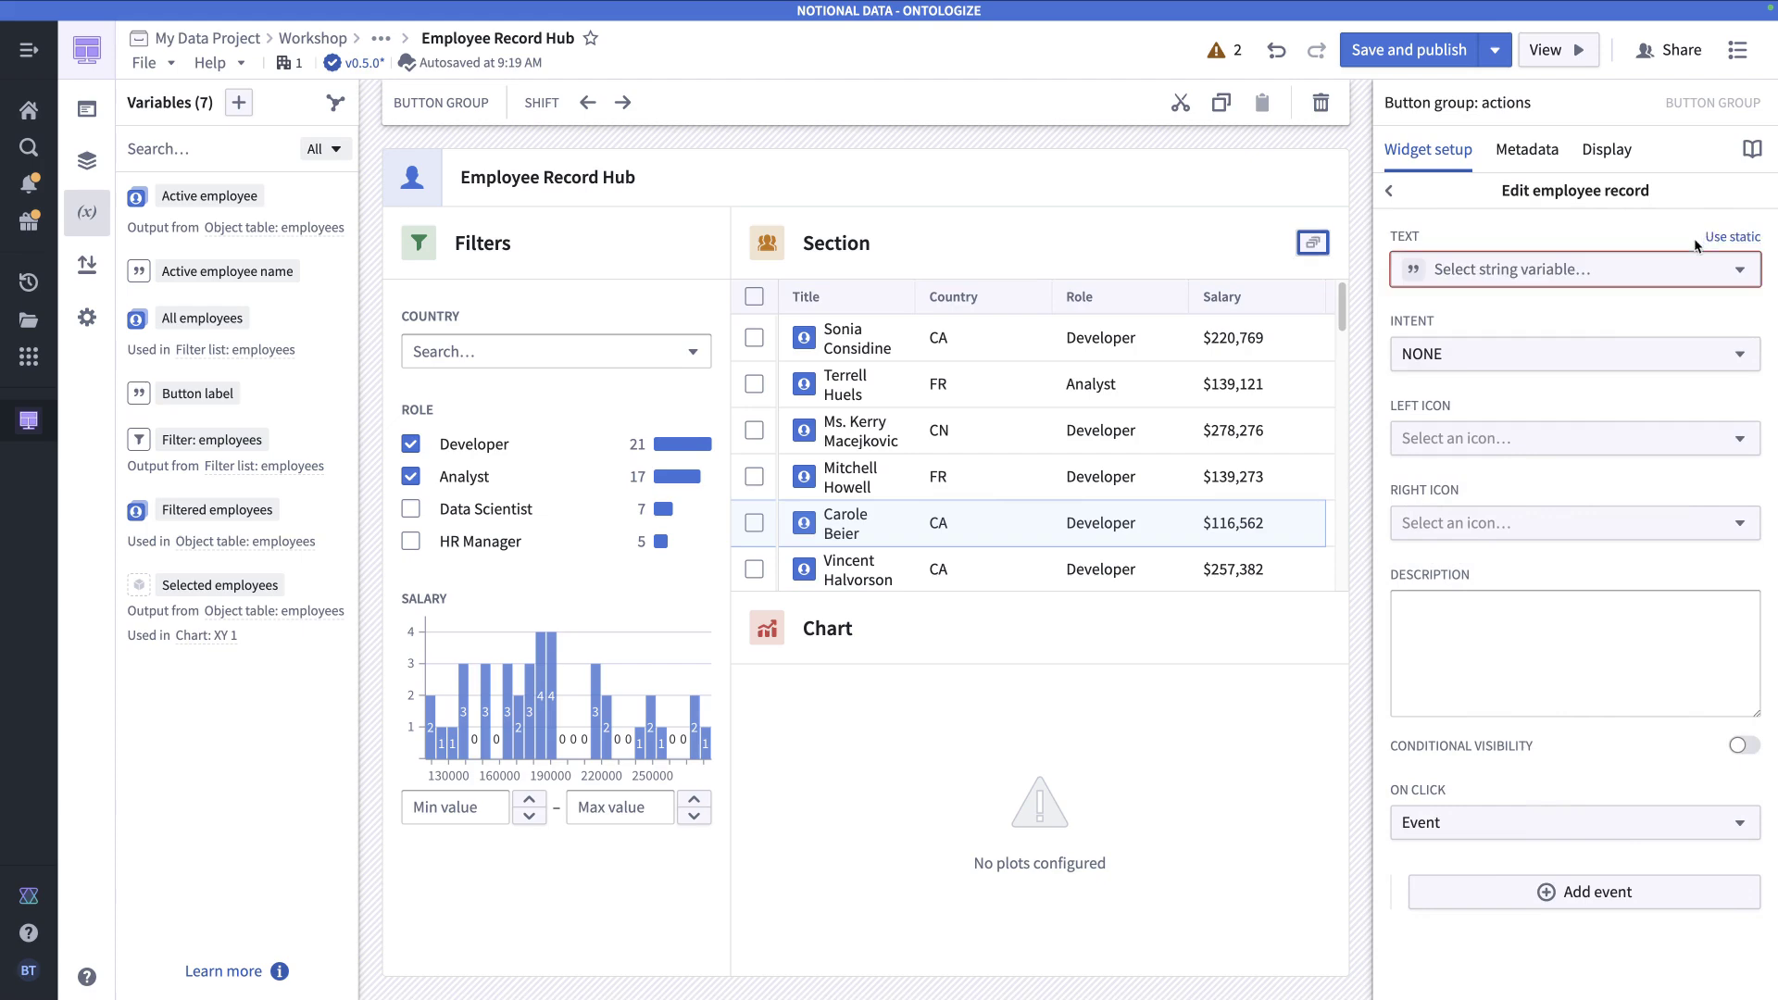
pyautogui.click(1685, 267)
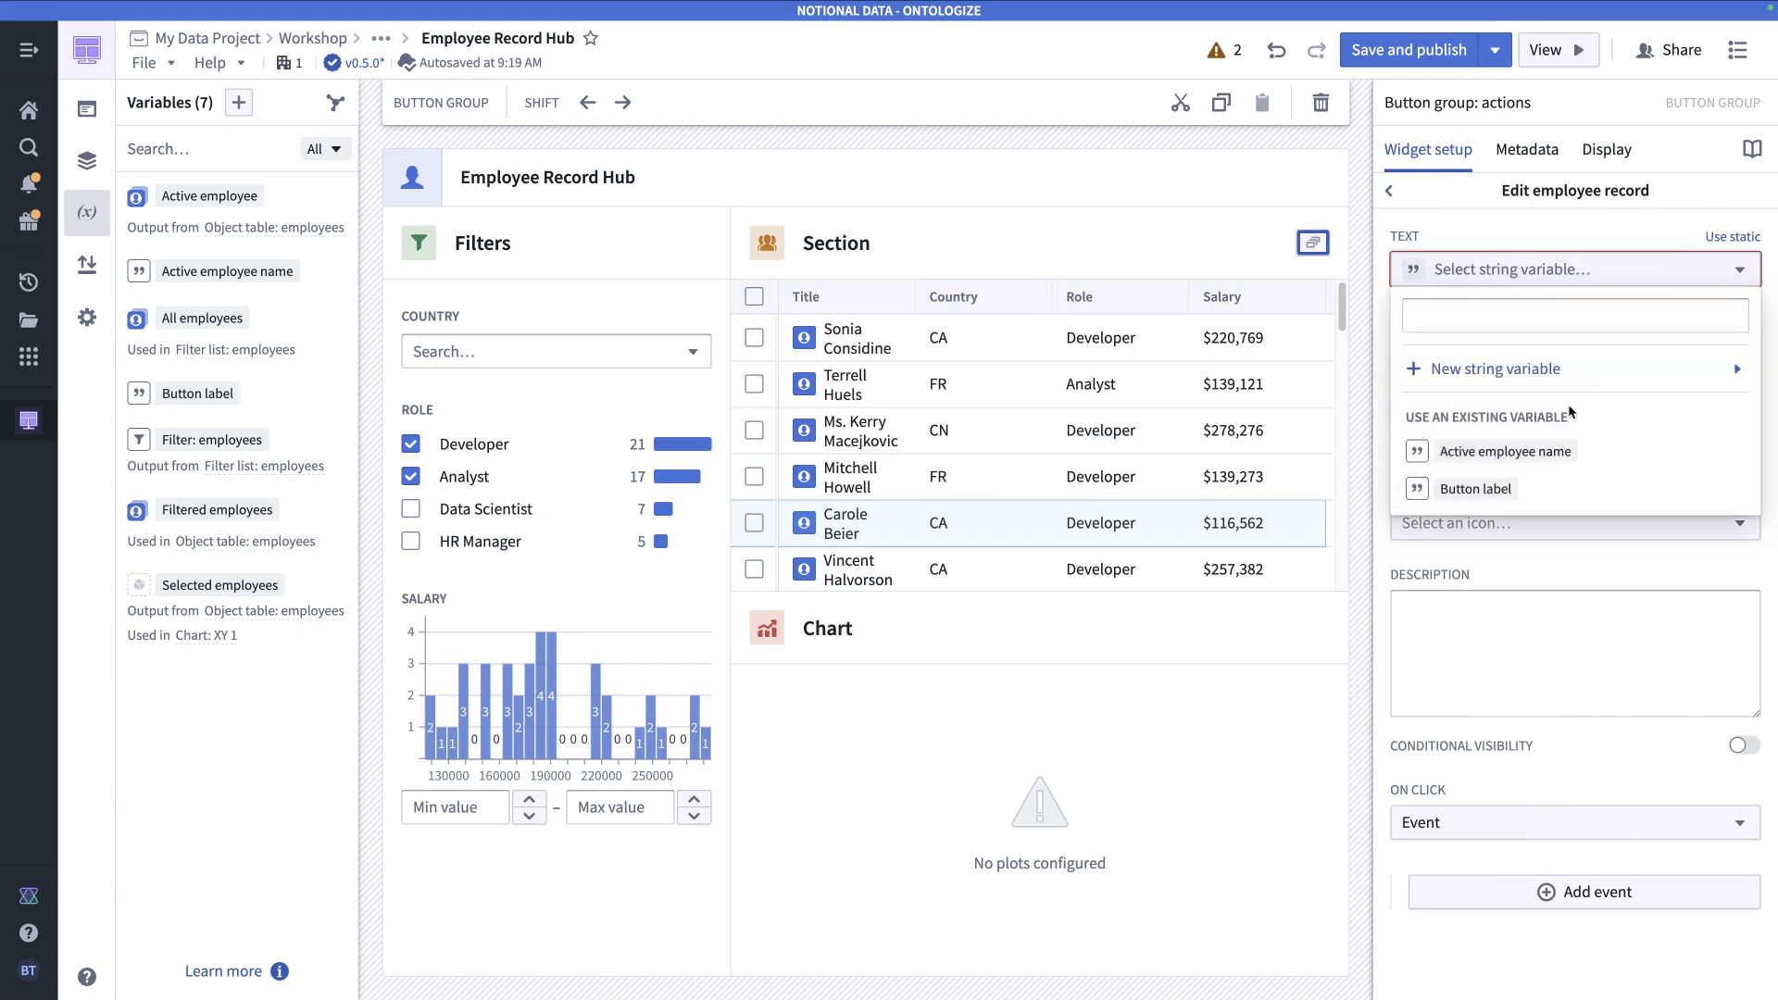
pyautogui.click(1502, 491)
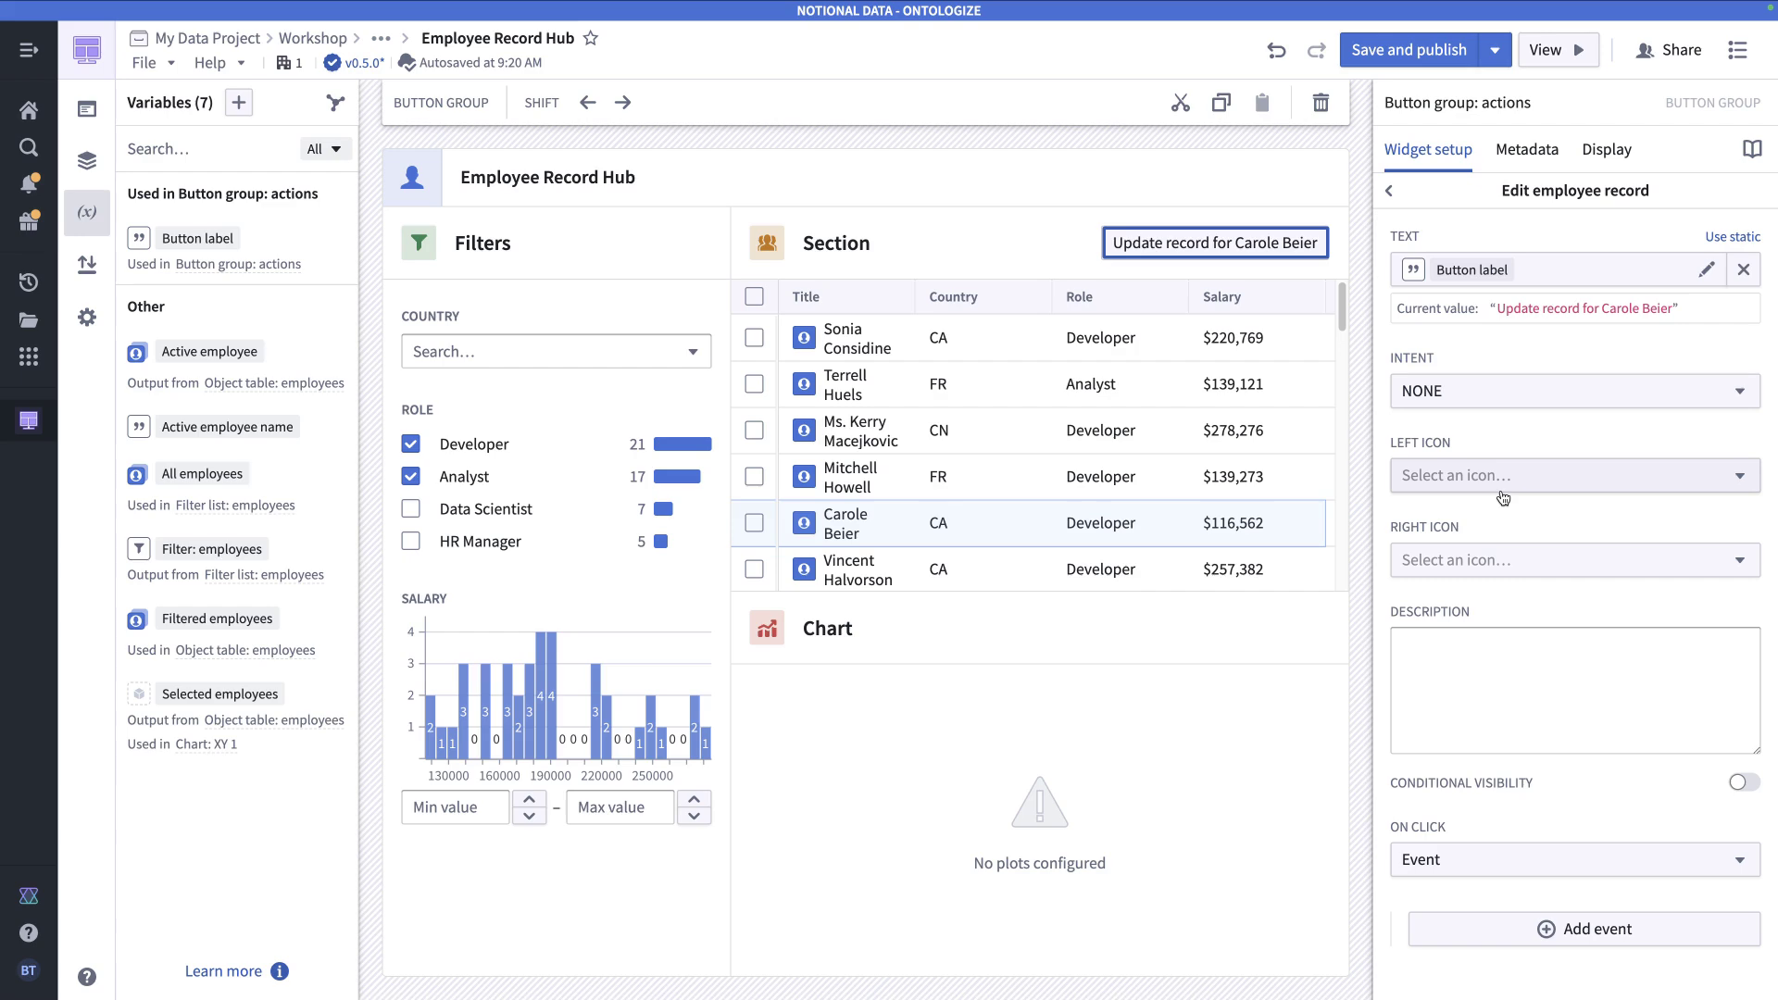
# - Check the button's text while selecting different employee table rows, and select its button group
pyautogui.click(1128, 426)
pyautogui.click(1152, 339)
pyautogui.click(1250, 246)
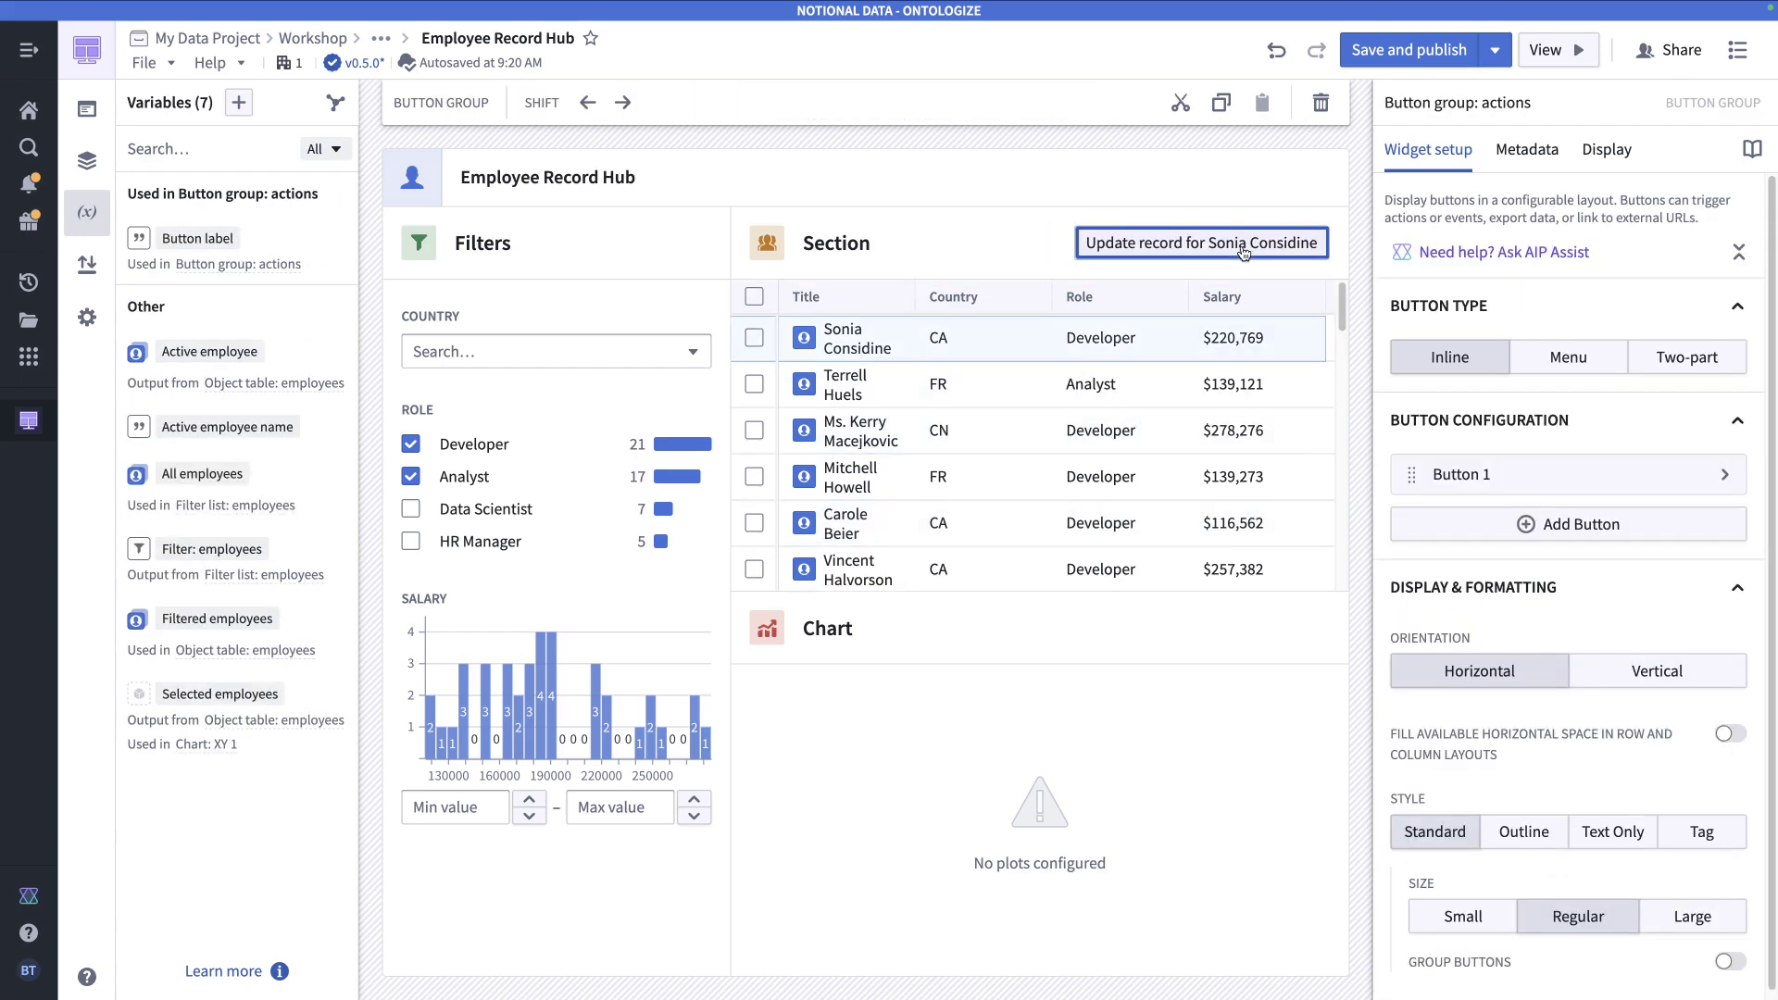
pyautogui.click(1239, 255)
pyautogui.click(1232, 249)
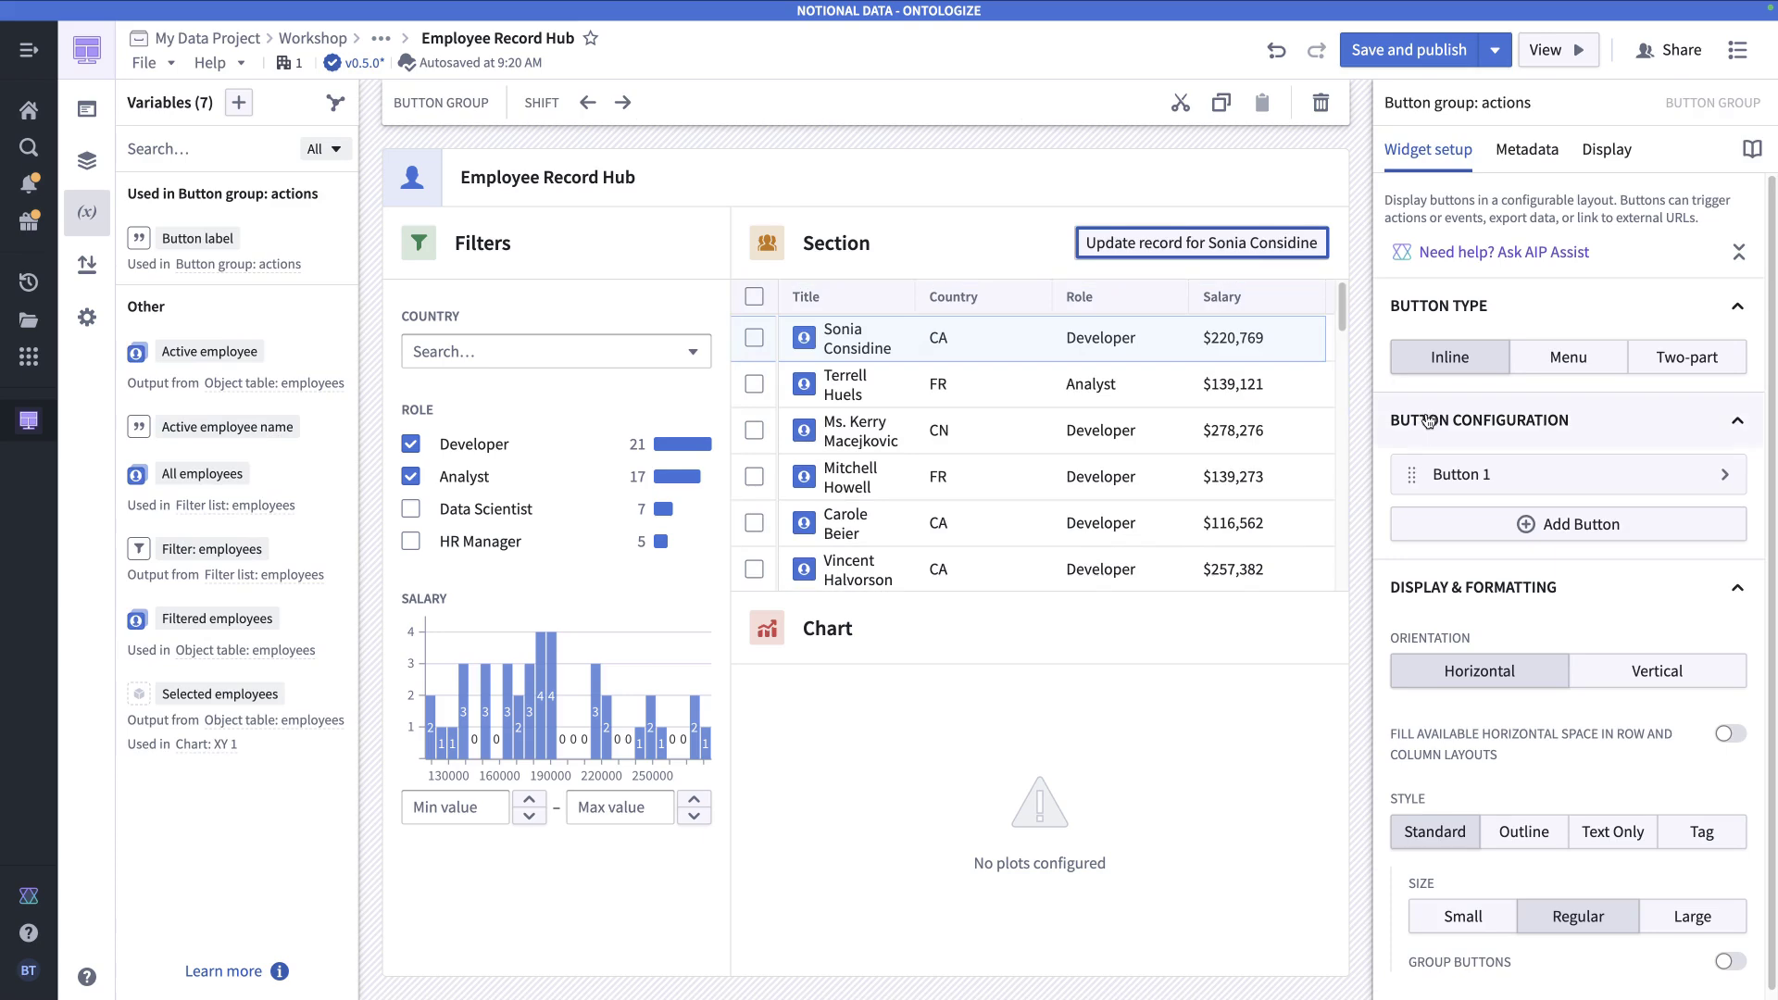
# - Set the button group's style to Outline and the intent of Button 1 to WARNING
pyautogui.scroll(-1, 1476, 518)
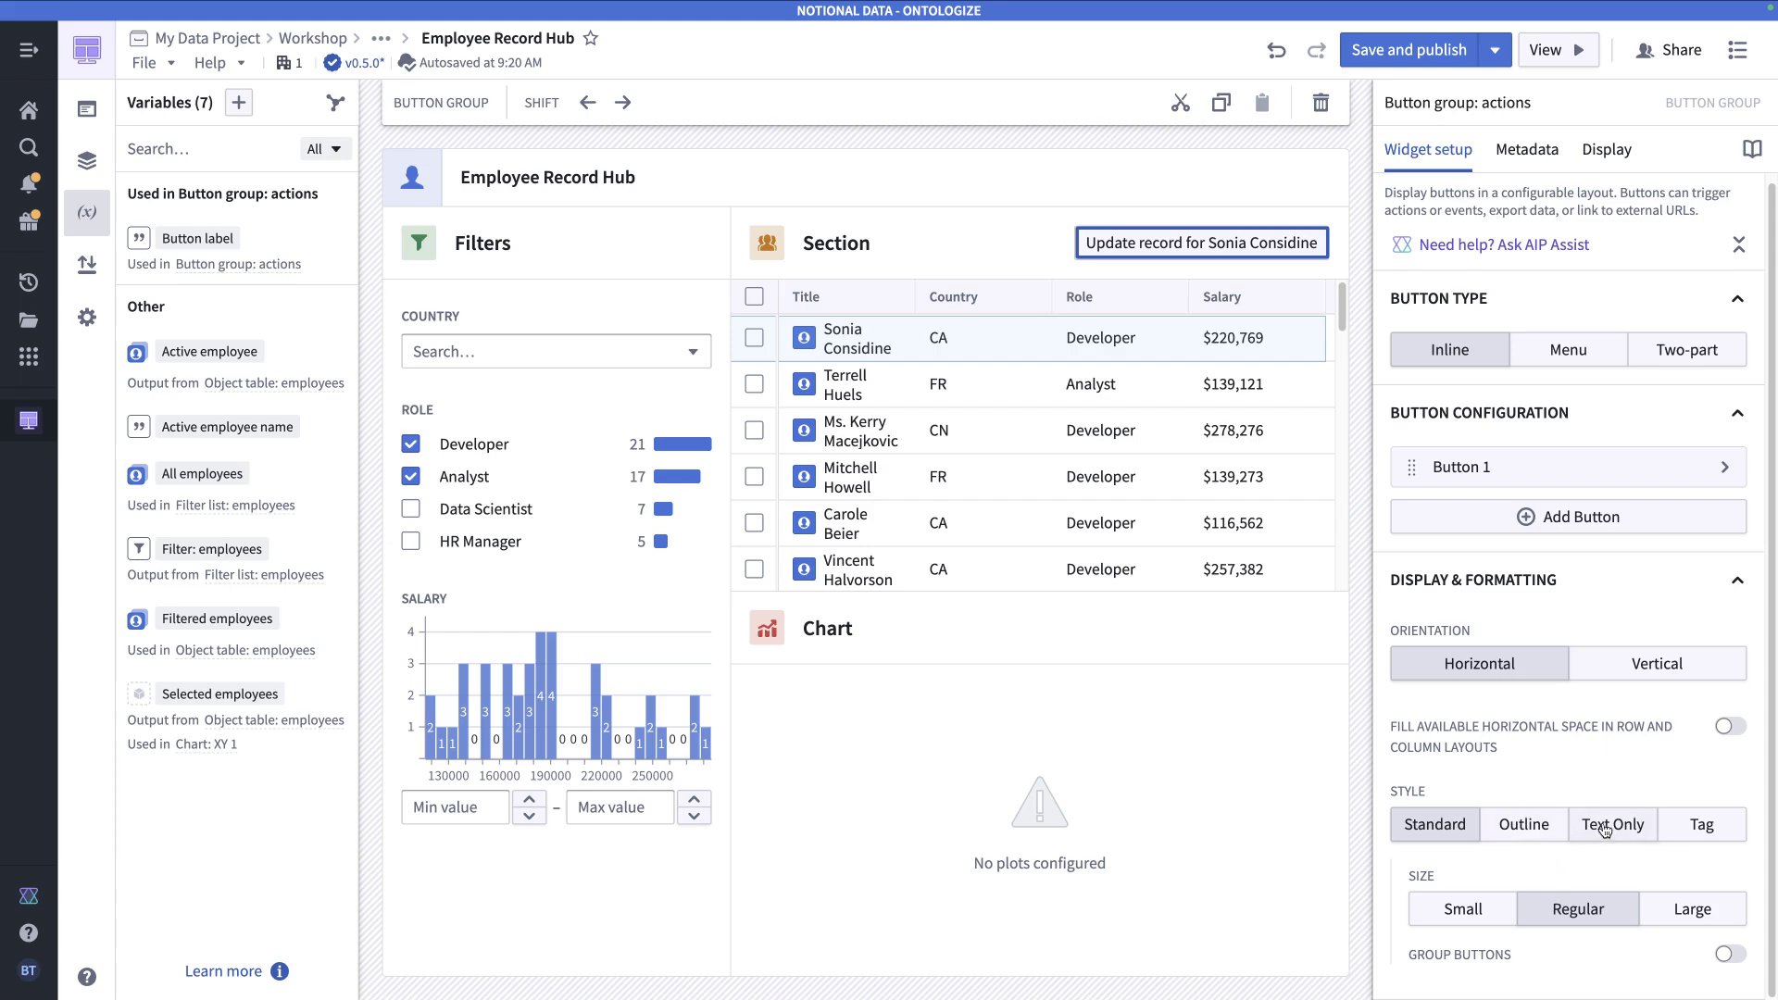
pyautogui.click(1540, 827)
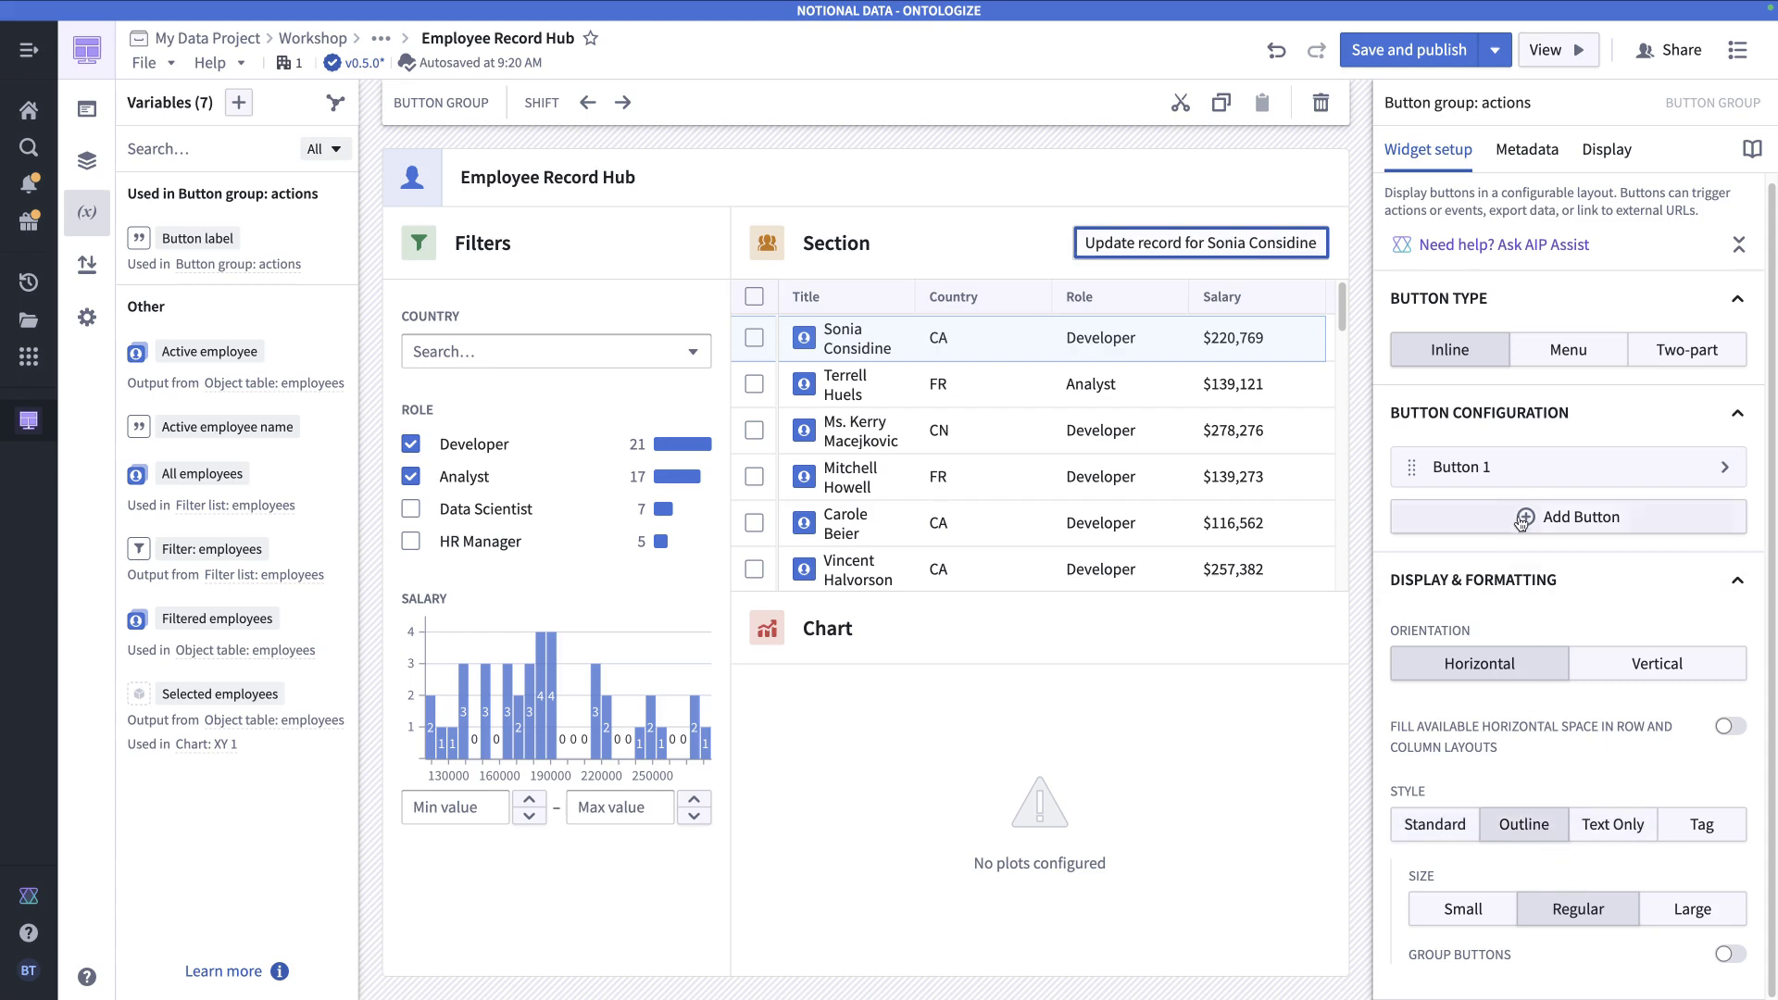
pyautogui.click(1511, 465)
pyautogui.click(1489, 391)
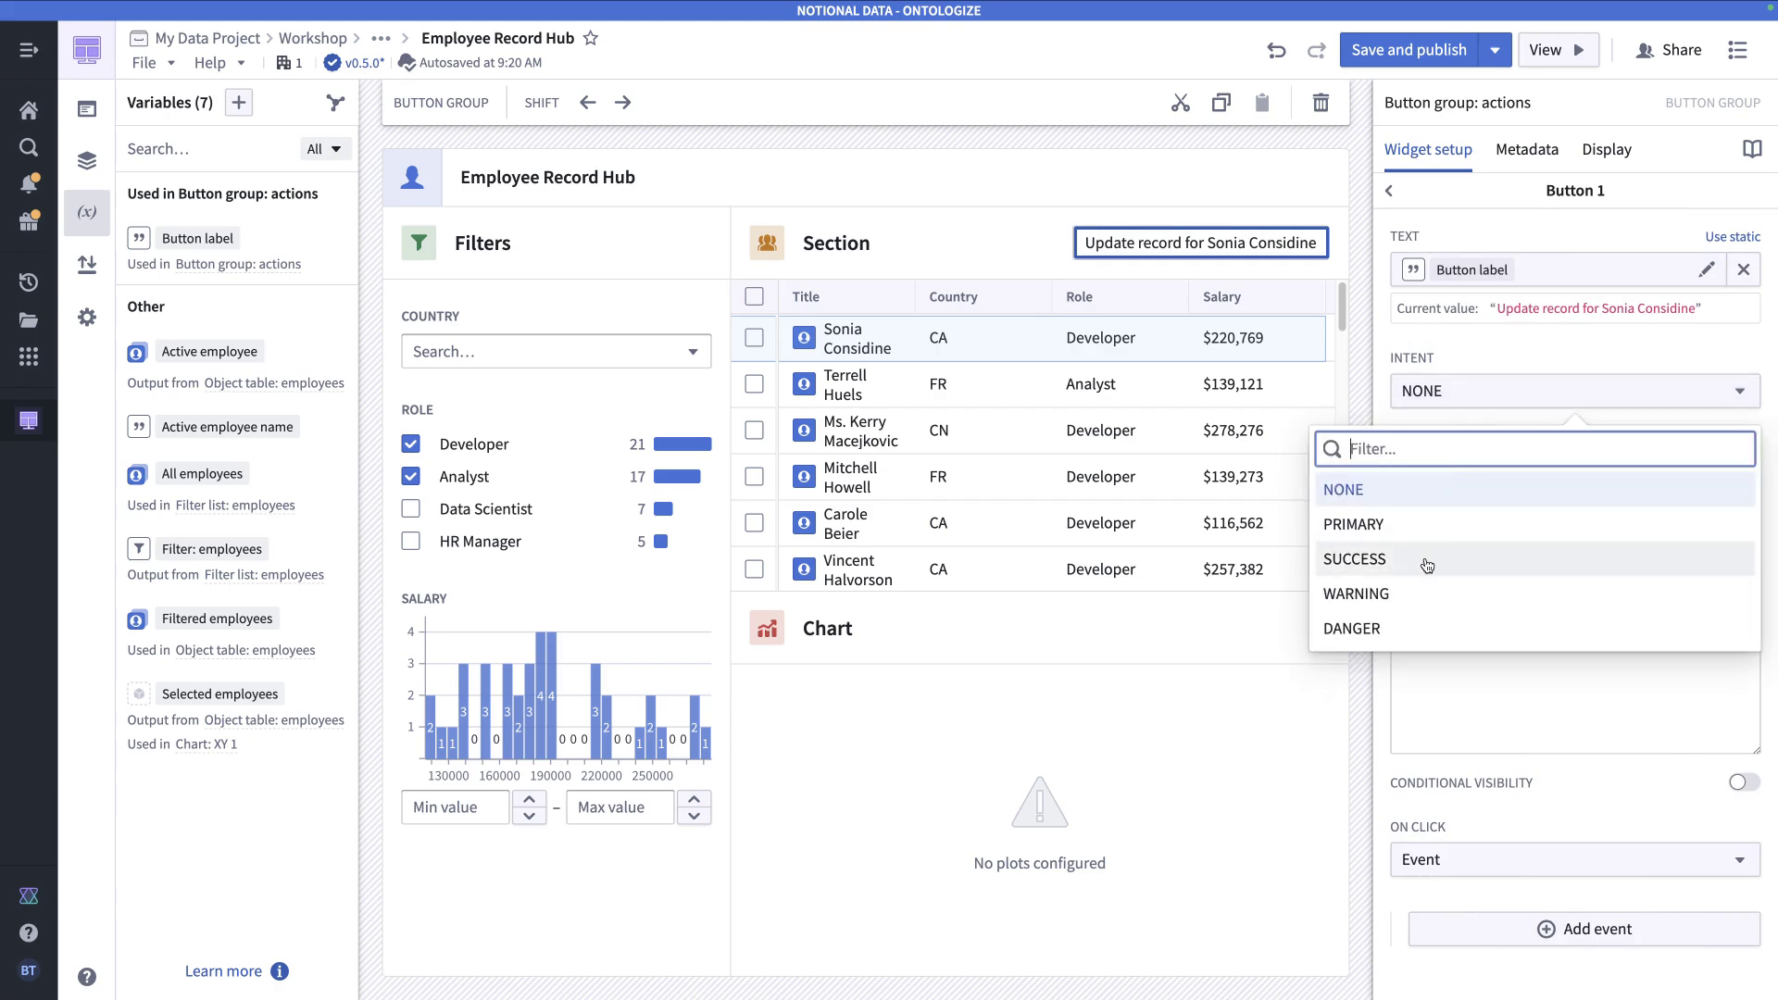
pyautogui.click(1424, 593)
pyautogui.click(1475, 350)
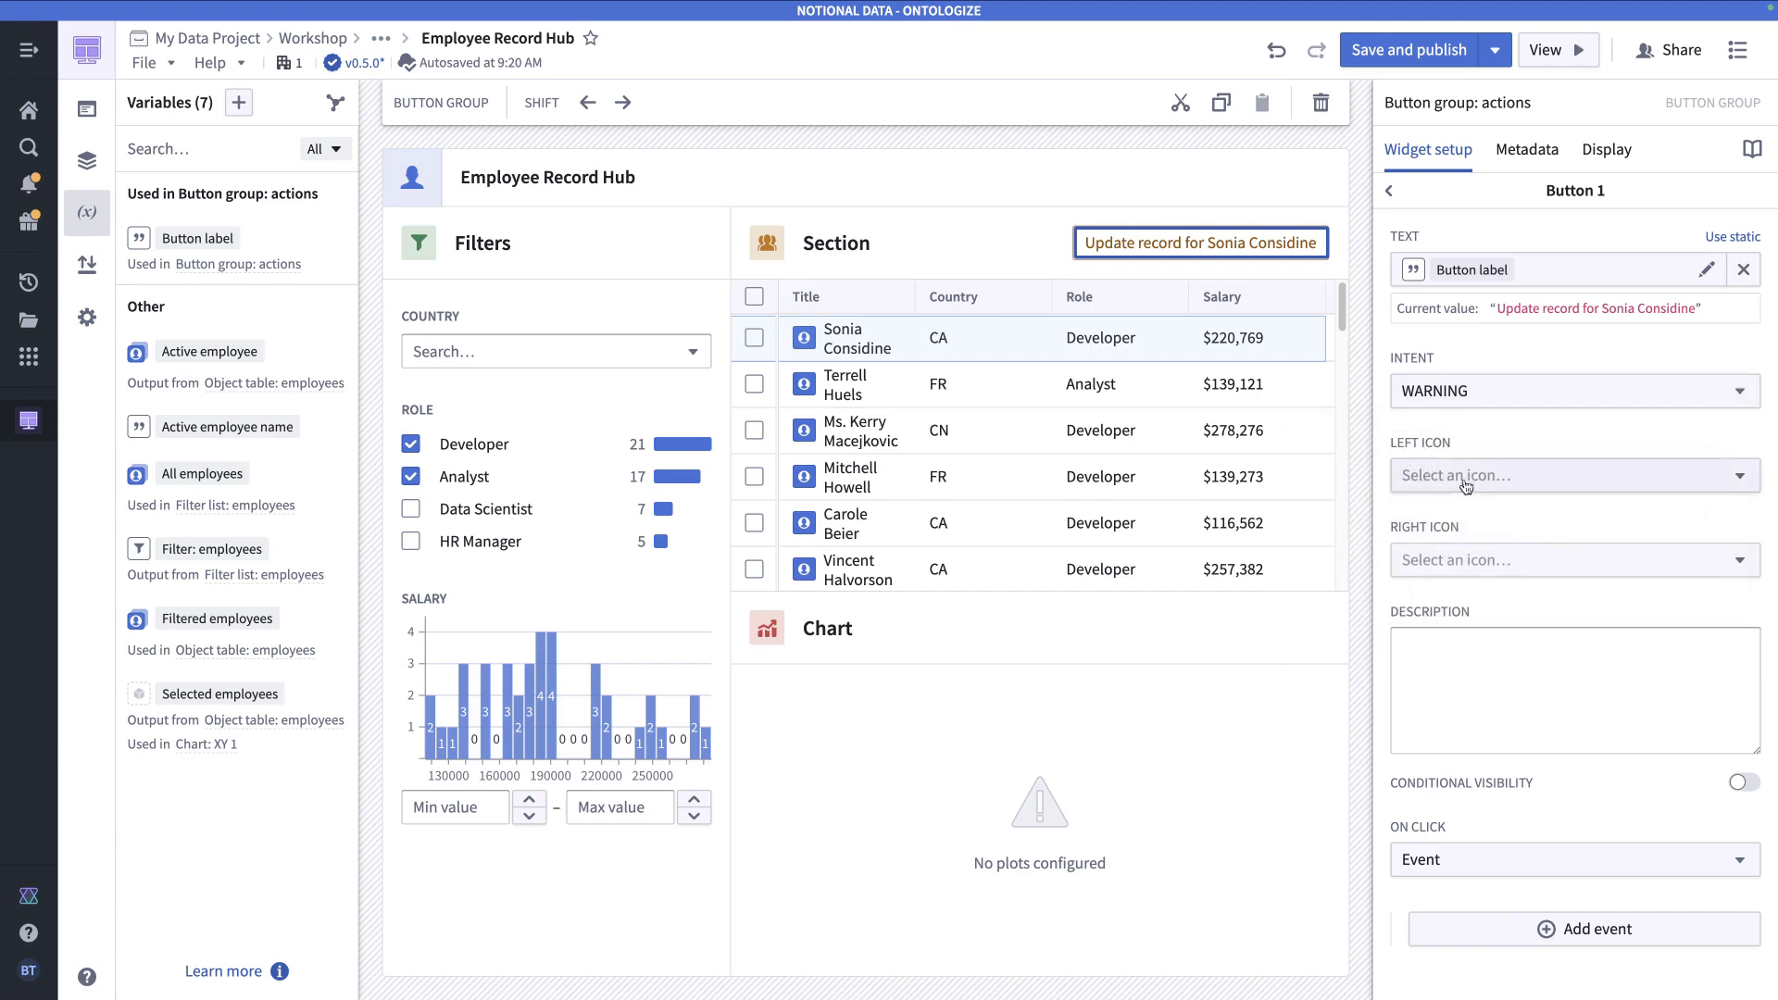
# - Search the icons for "edit" and give Button 1 the "Manually entered data" icon as its left icon
pyautogui.click(1472, 475)
pyautogui.write('edit')
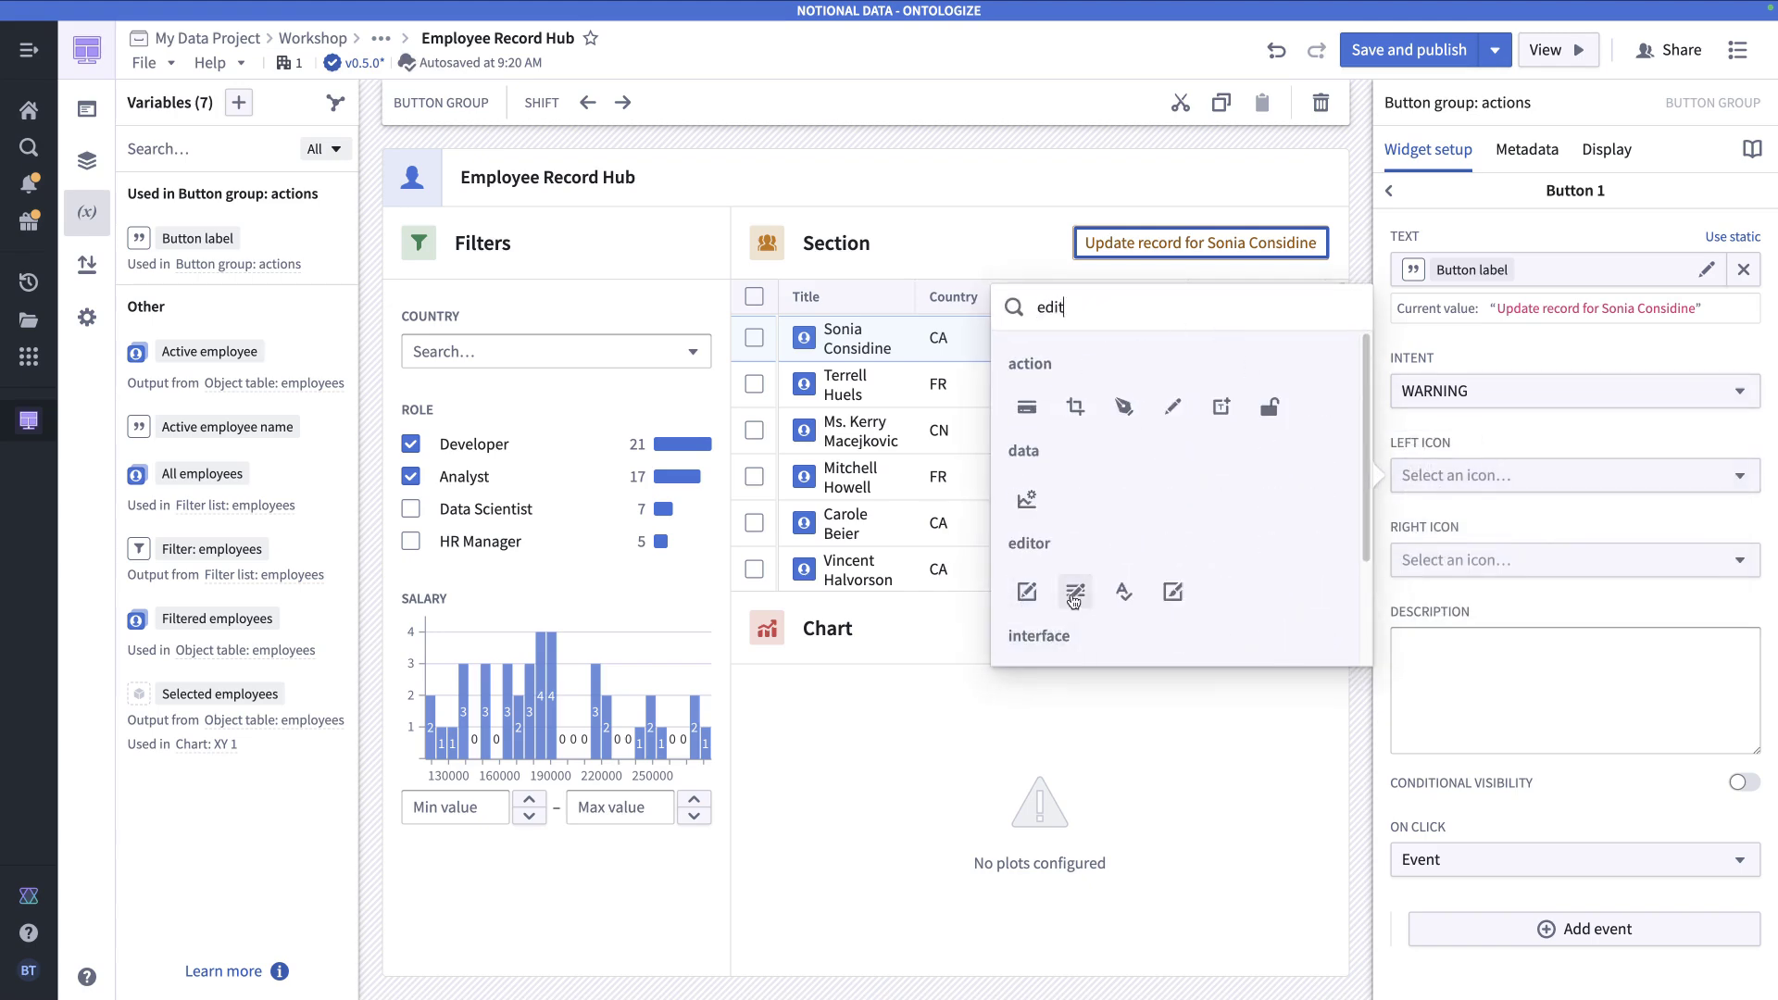
pyautogui.click(1073, 597)
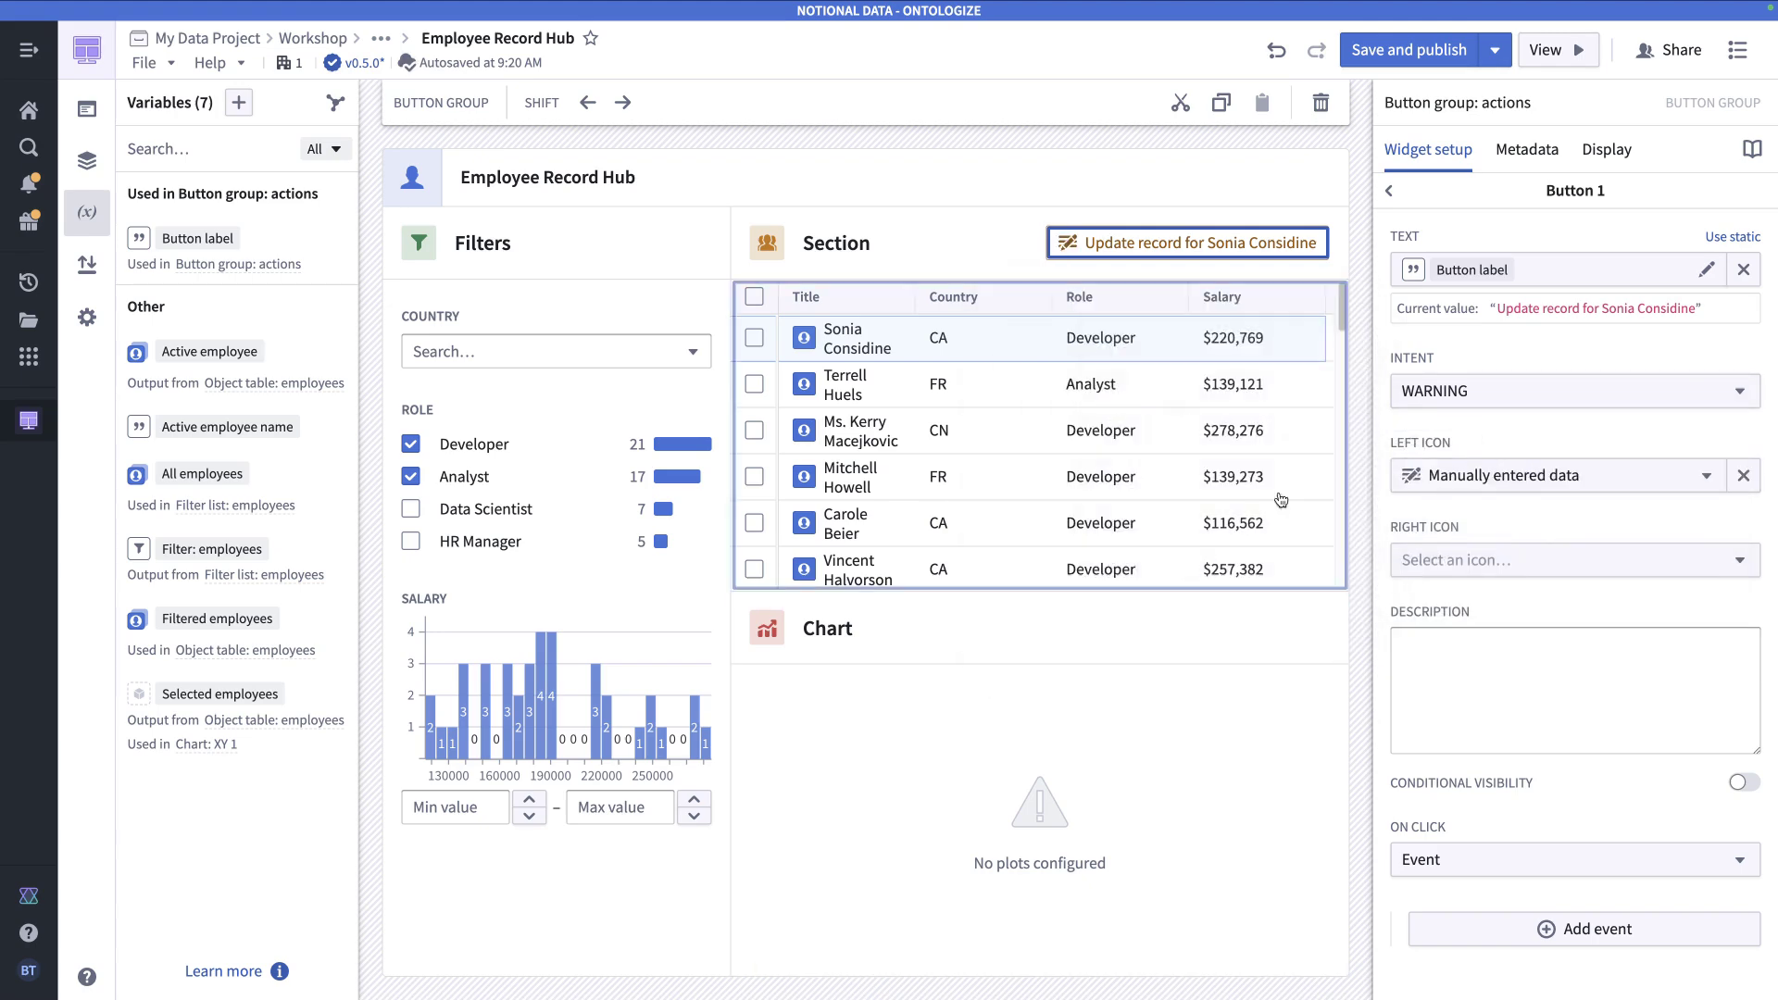
# - Check the restyled button's label by selecting several employees in the table
pyautogui.click(1150, 389)
pyautogui.click(1157, 427)
pyautogui.click(1147, 337)
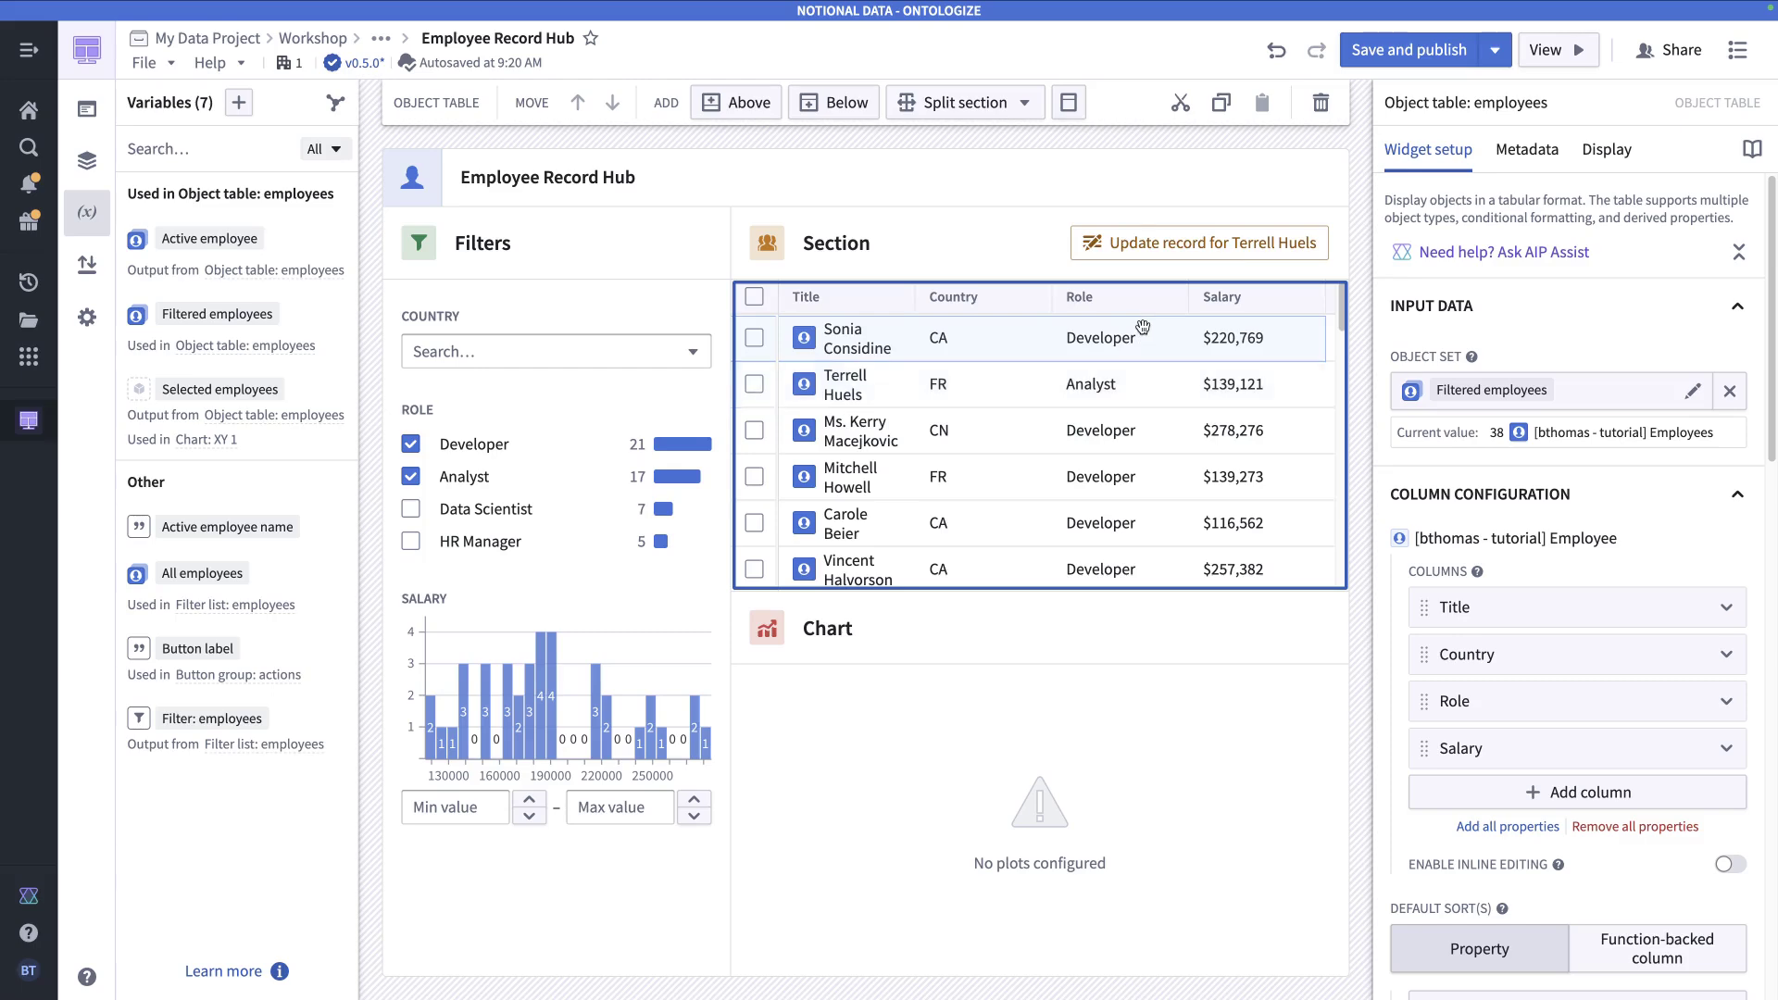
# - Make Button 1 trigger an Action on click, using the Edit employee record action on the Employee object type
pyautogui.click(1180, 245)
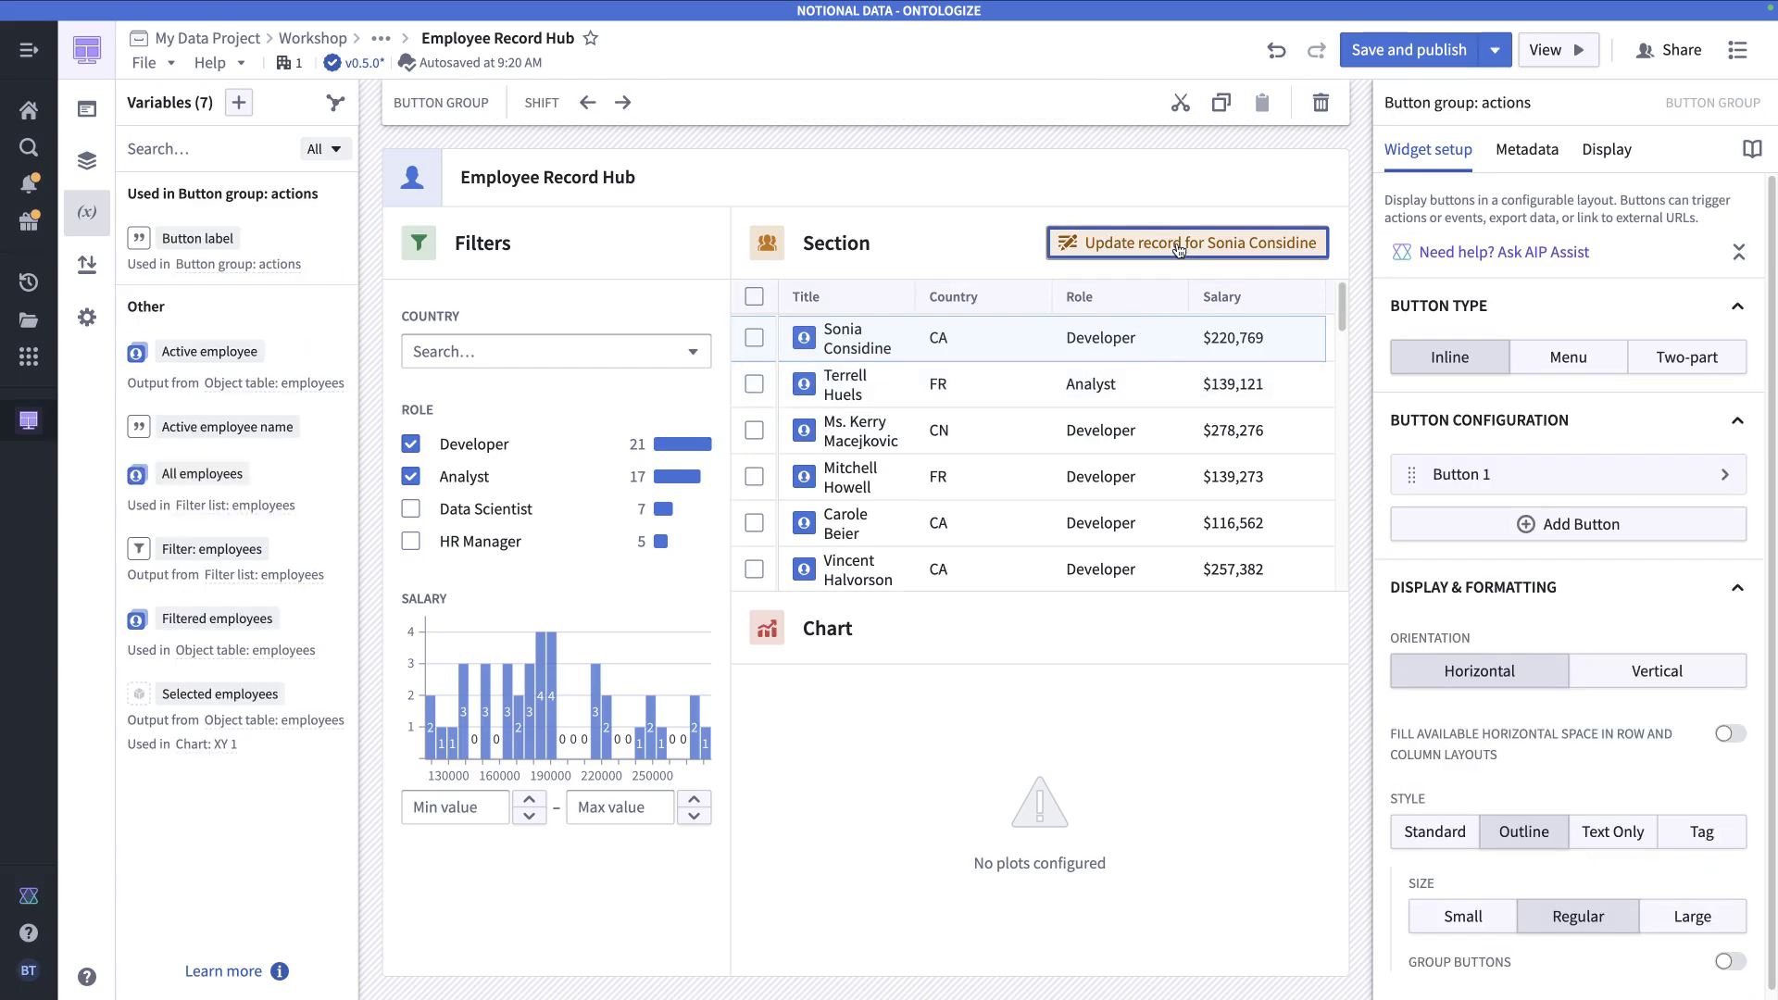
pyautogui.click(1533, 474)
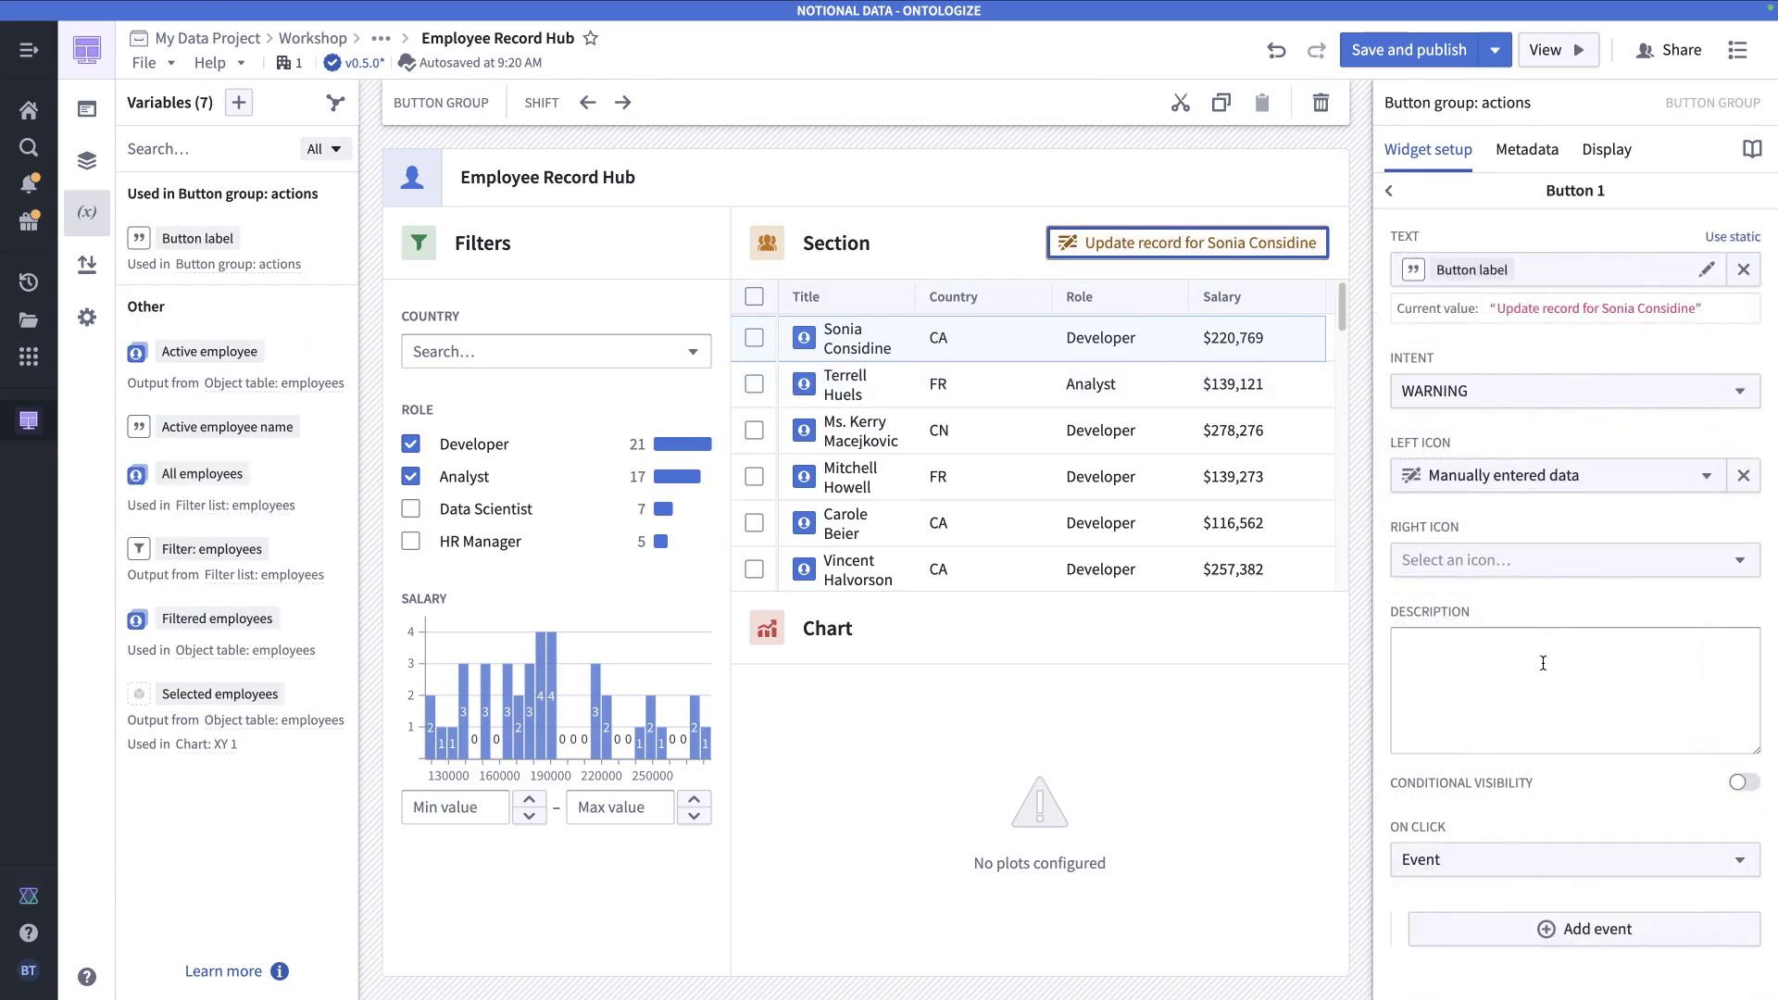
pyautogui.click(1446, 866)
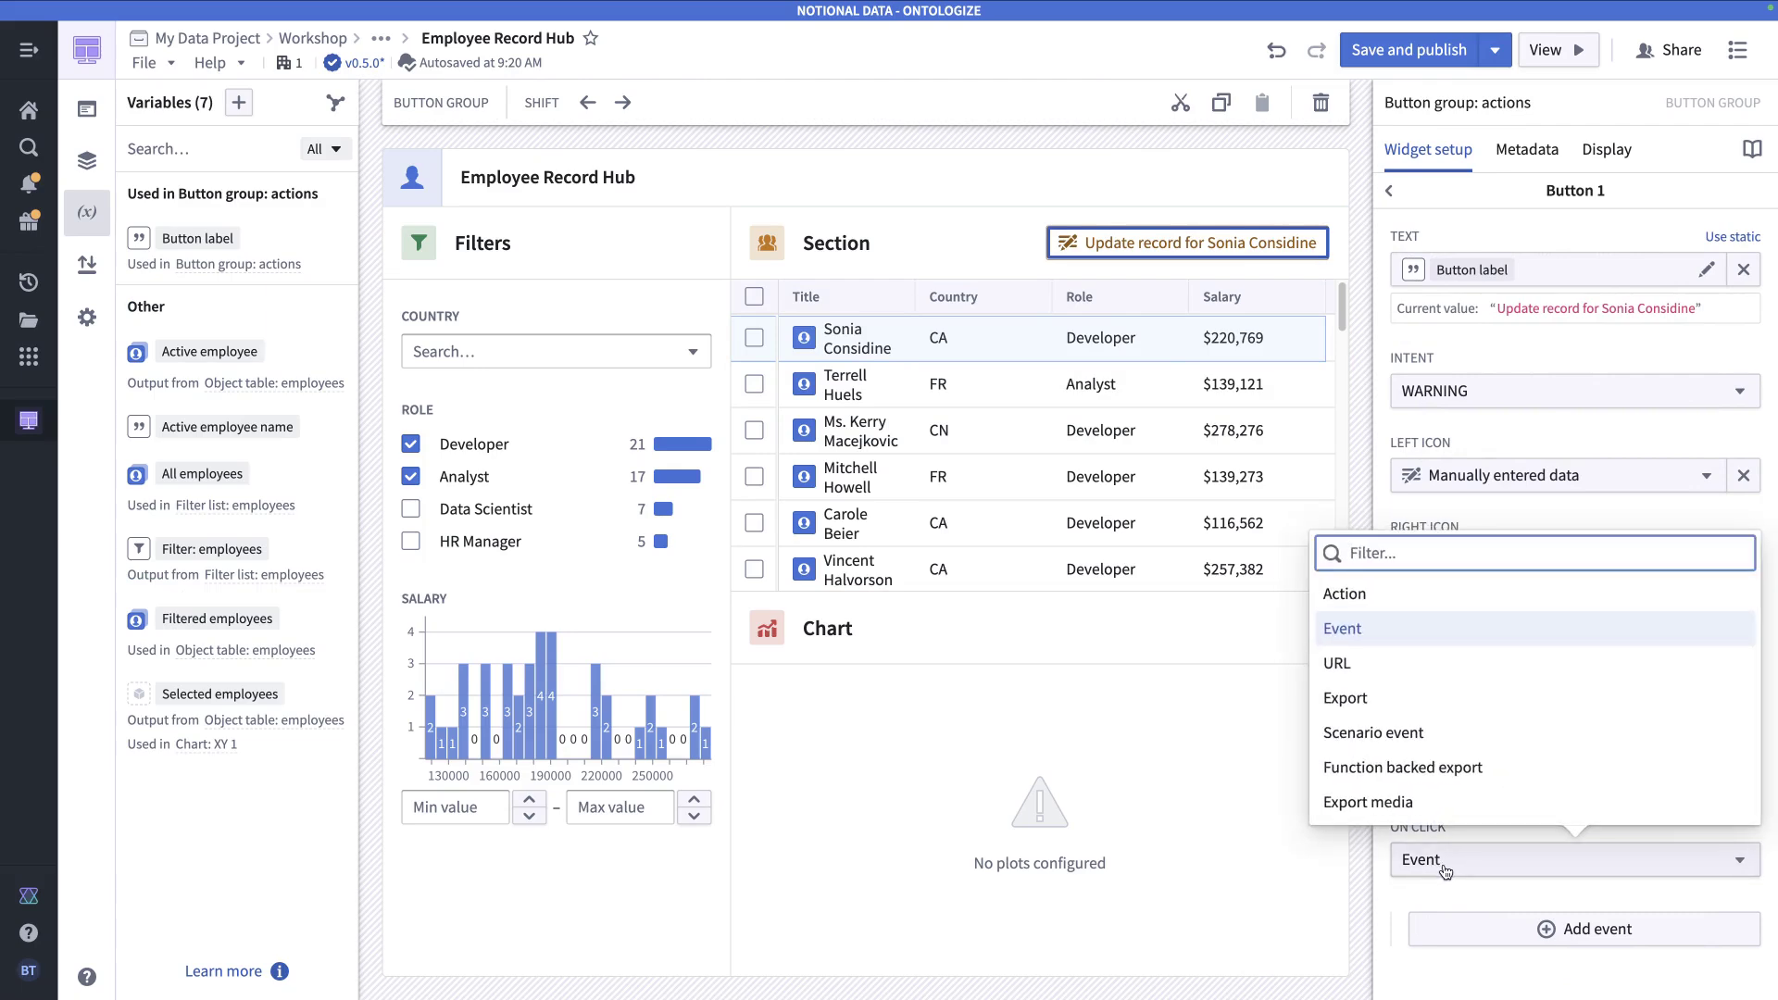
pyautogui.click(1344, 594)
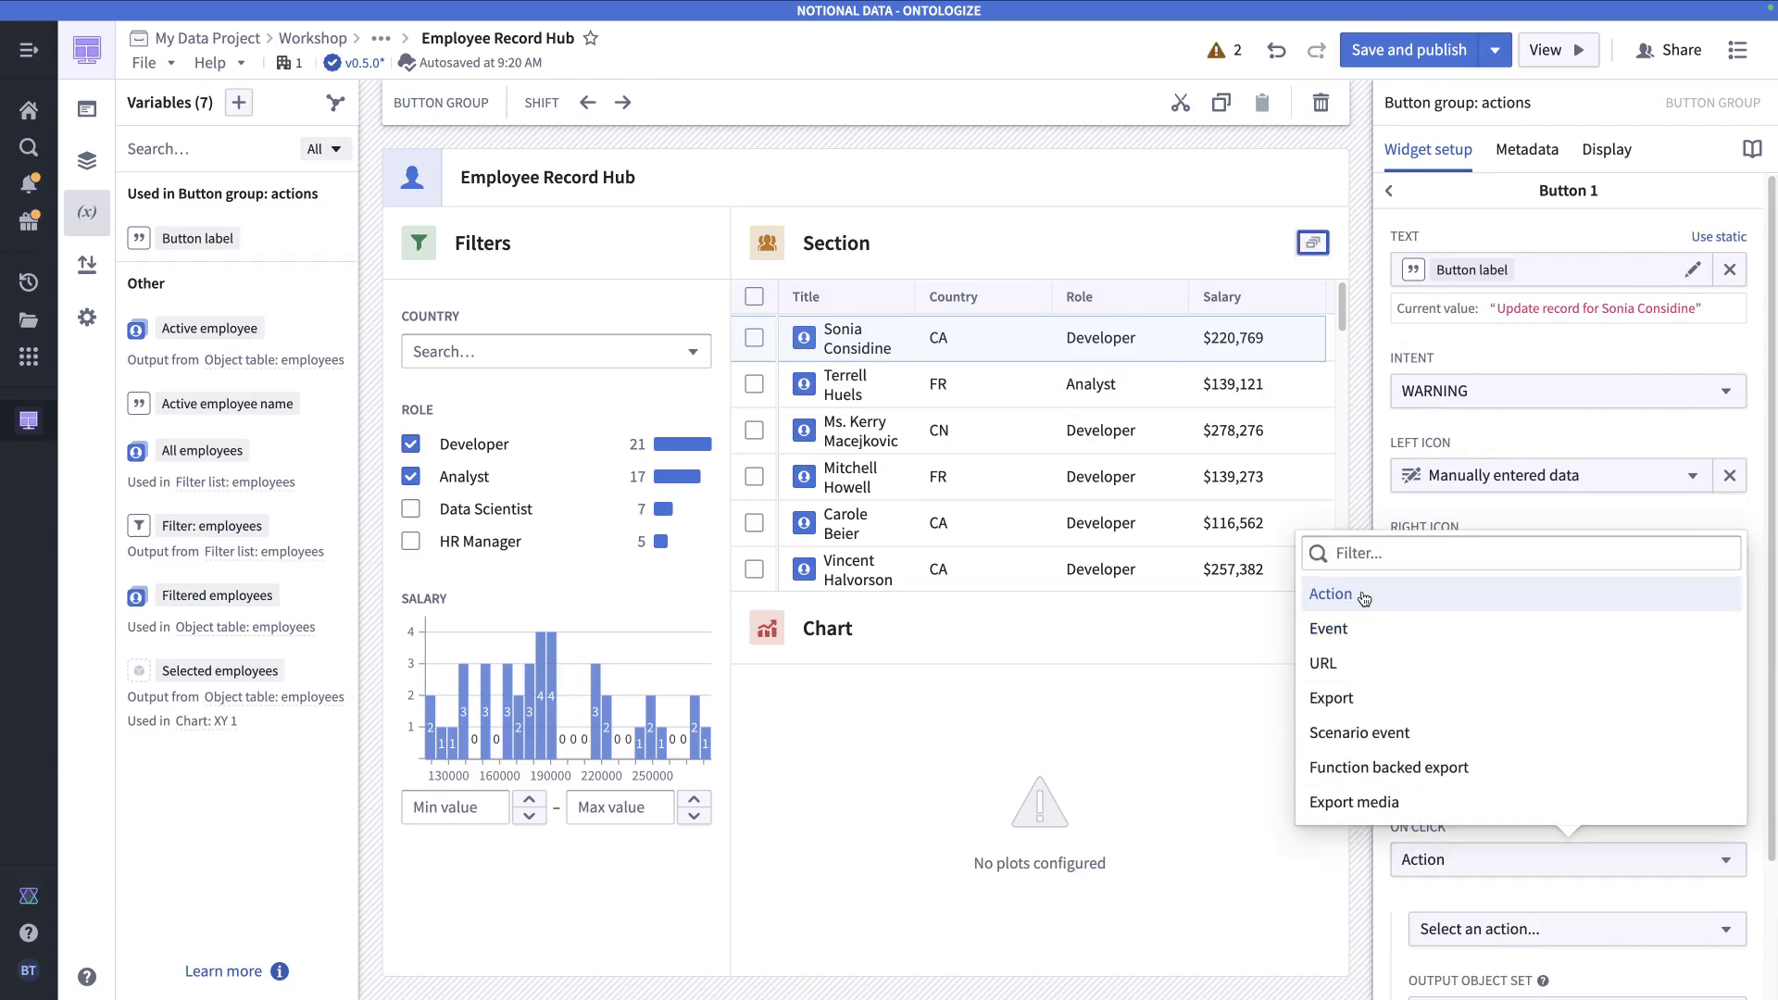
pyautogui.click(1491, 930)
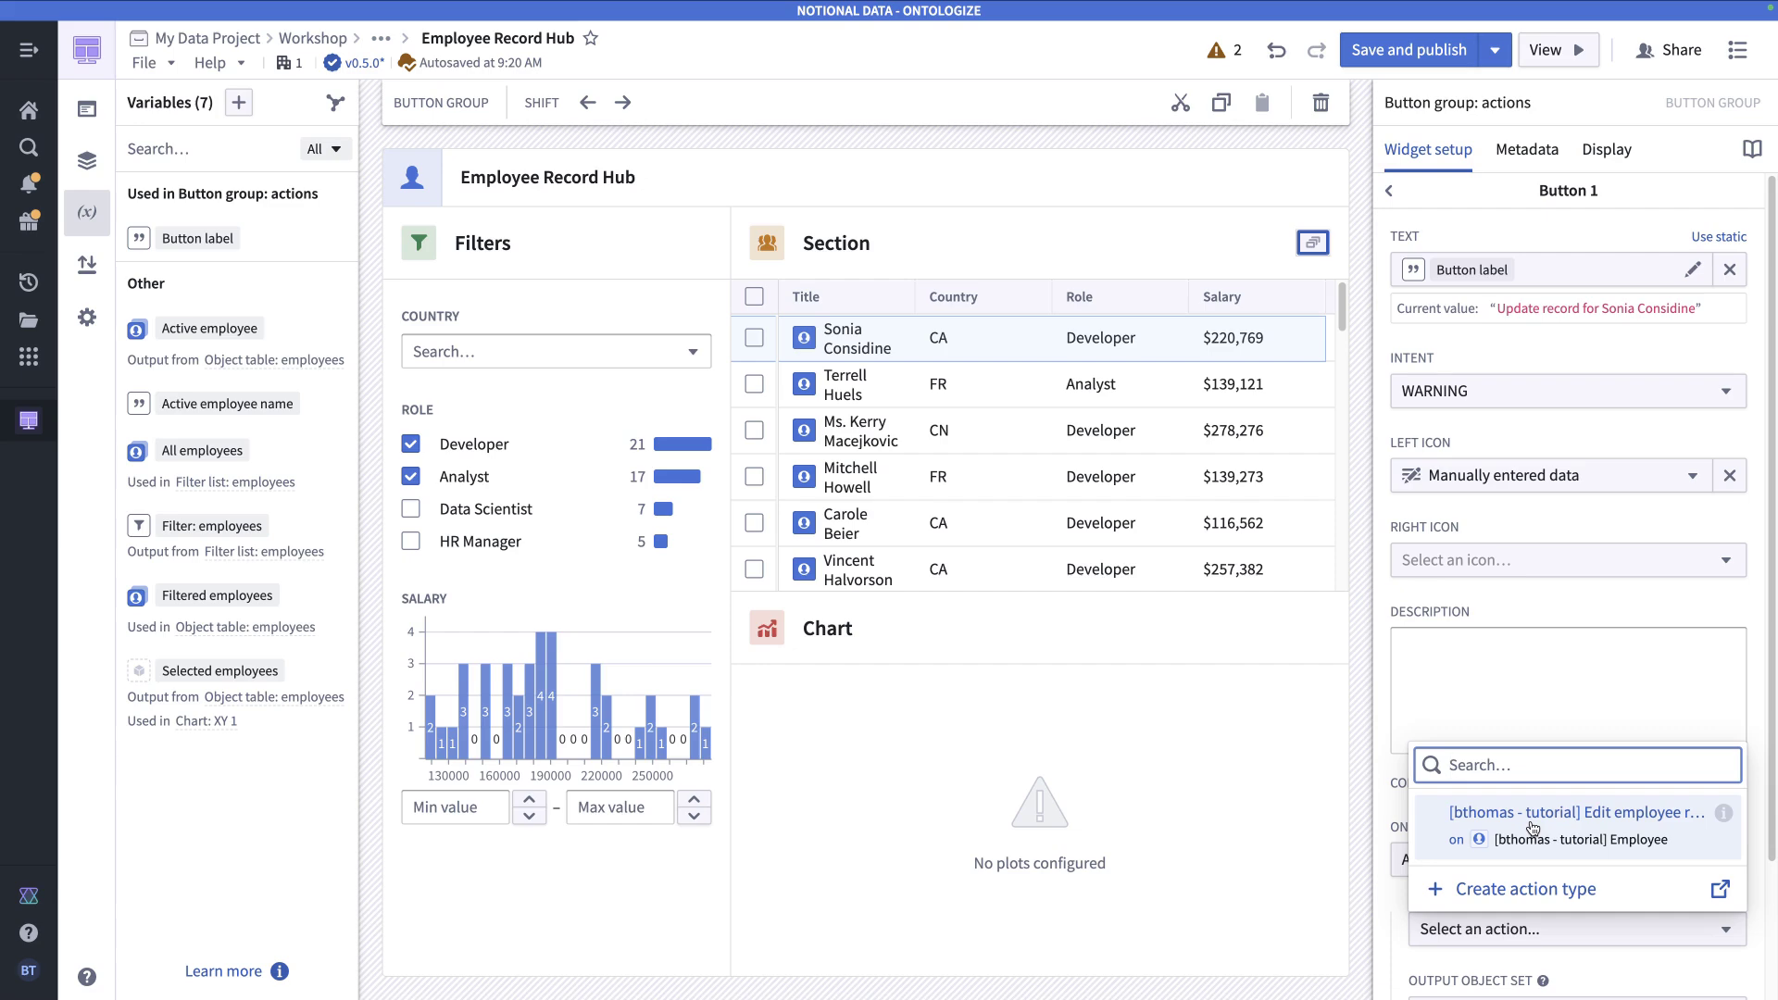
pyautogui.click(1620, 826)
# - Add a parameter default for the action's Employee parameter, with the Active employee variable as its local default value
pyautogui.scroll(-3, 1620, 820)
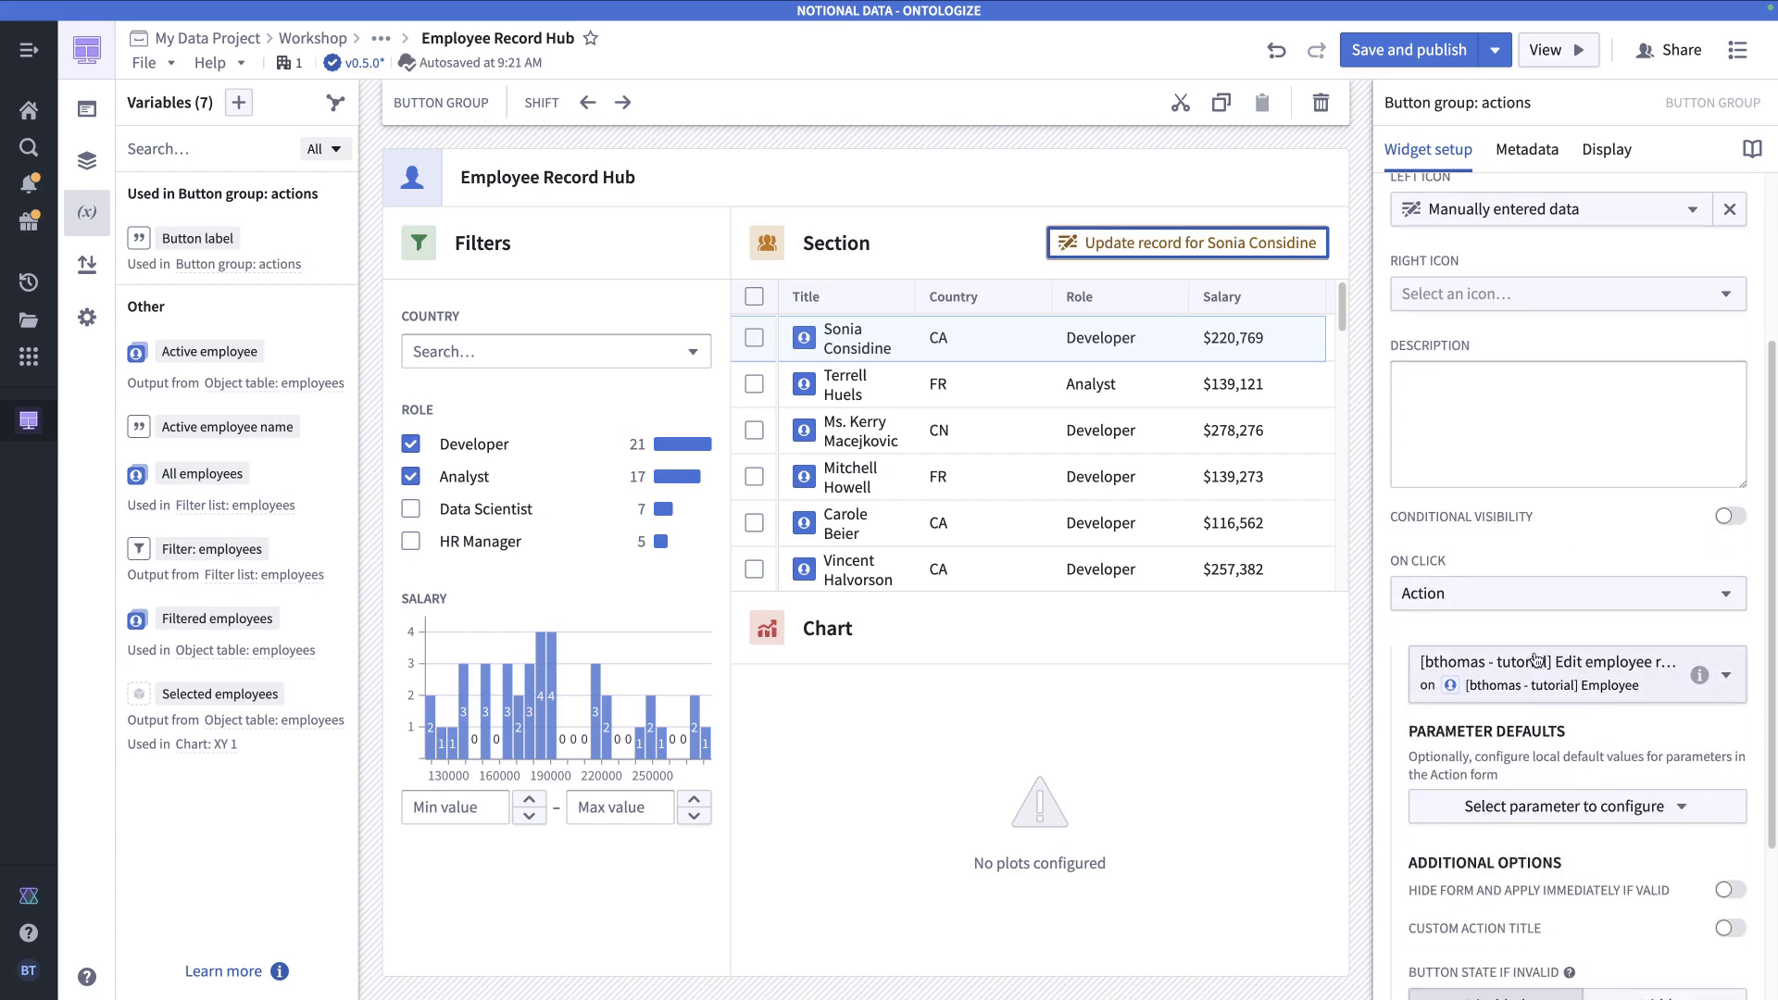
pyautogui.click(1593, 814)
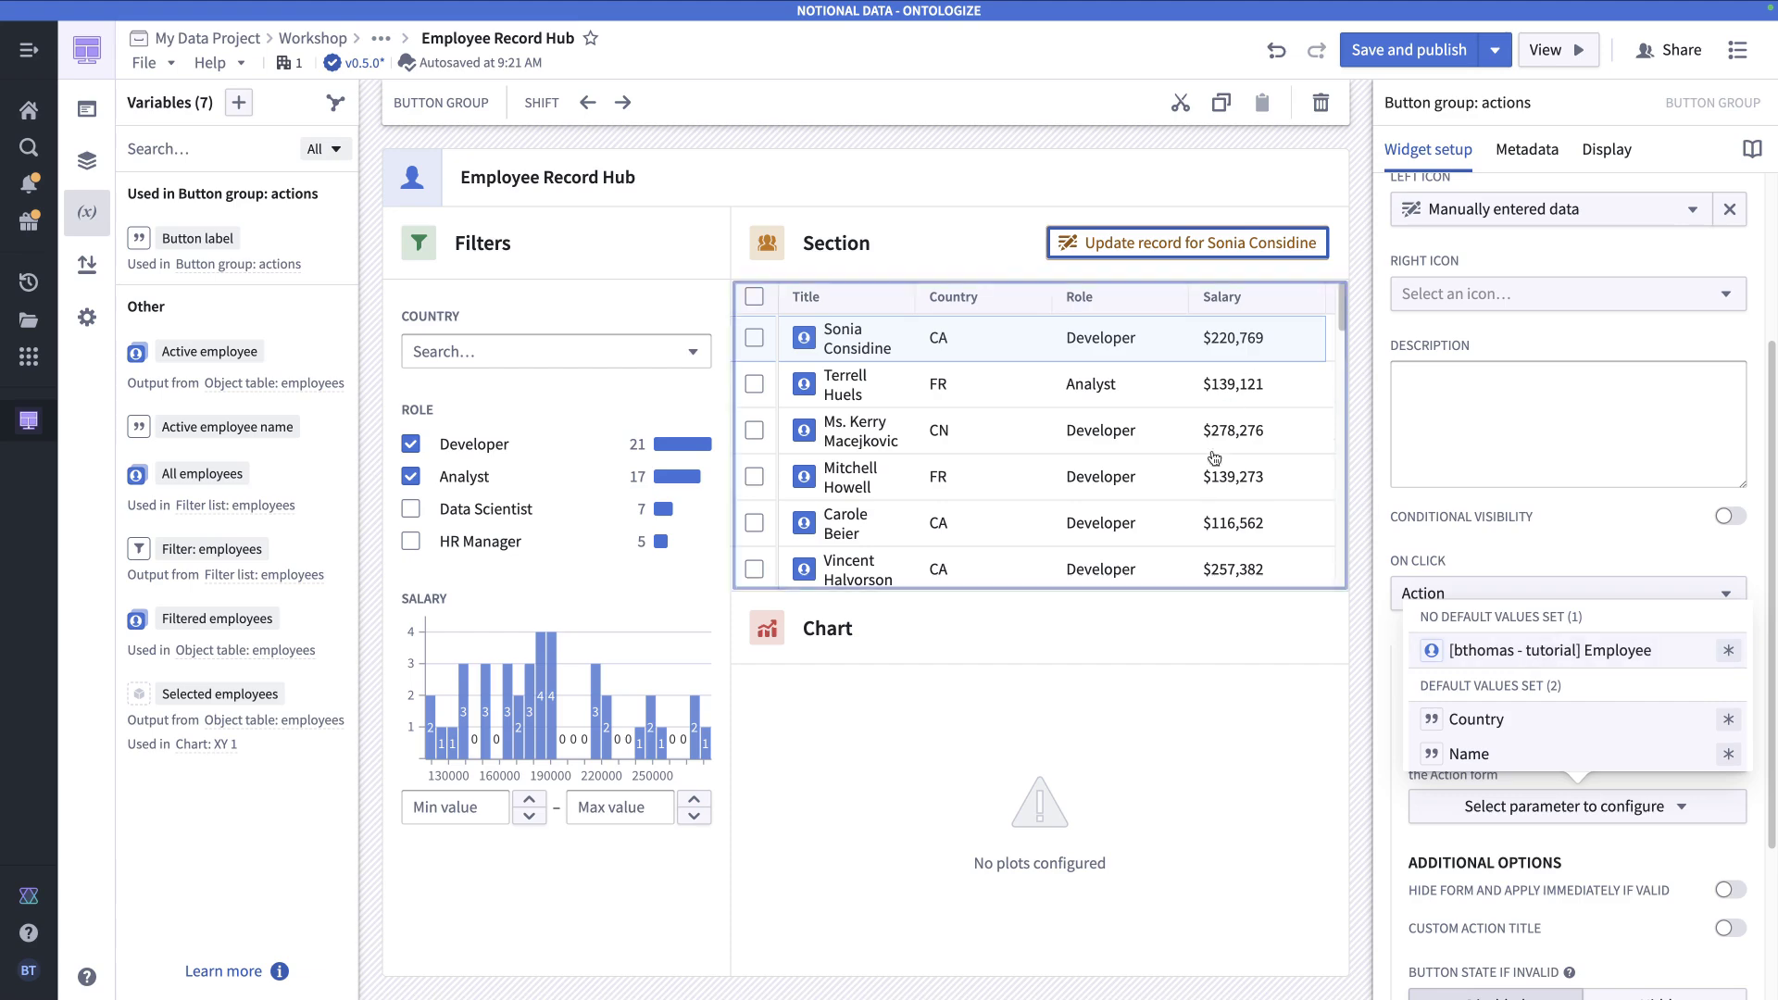
pyautogui.click(1488, 649)
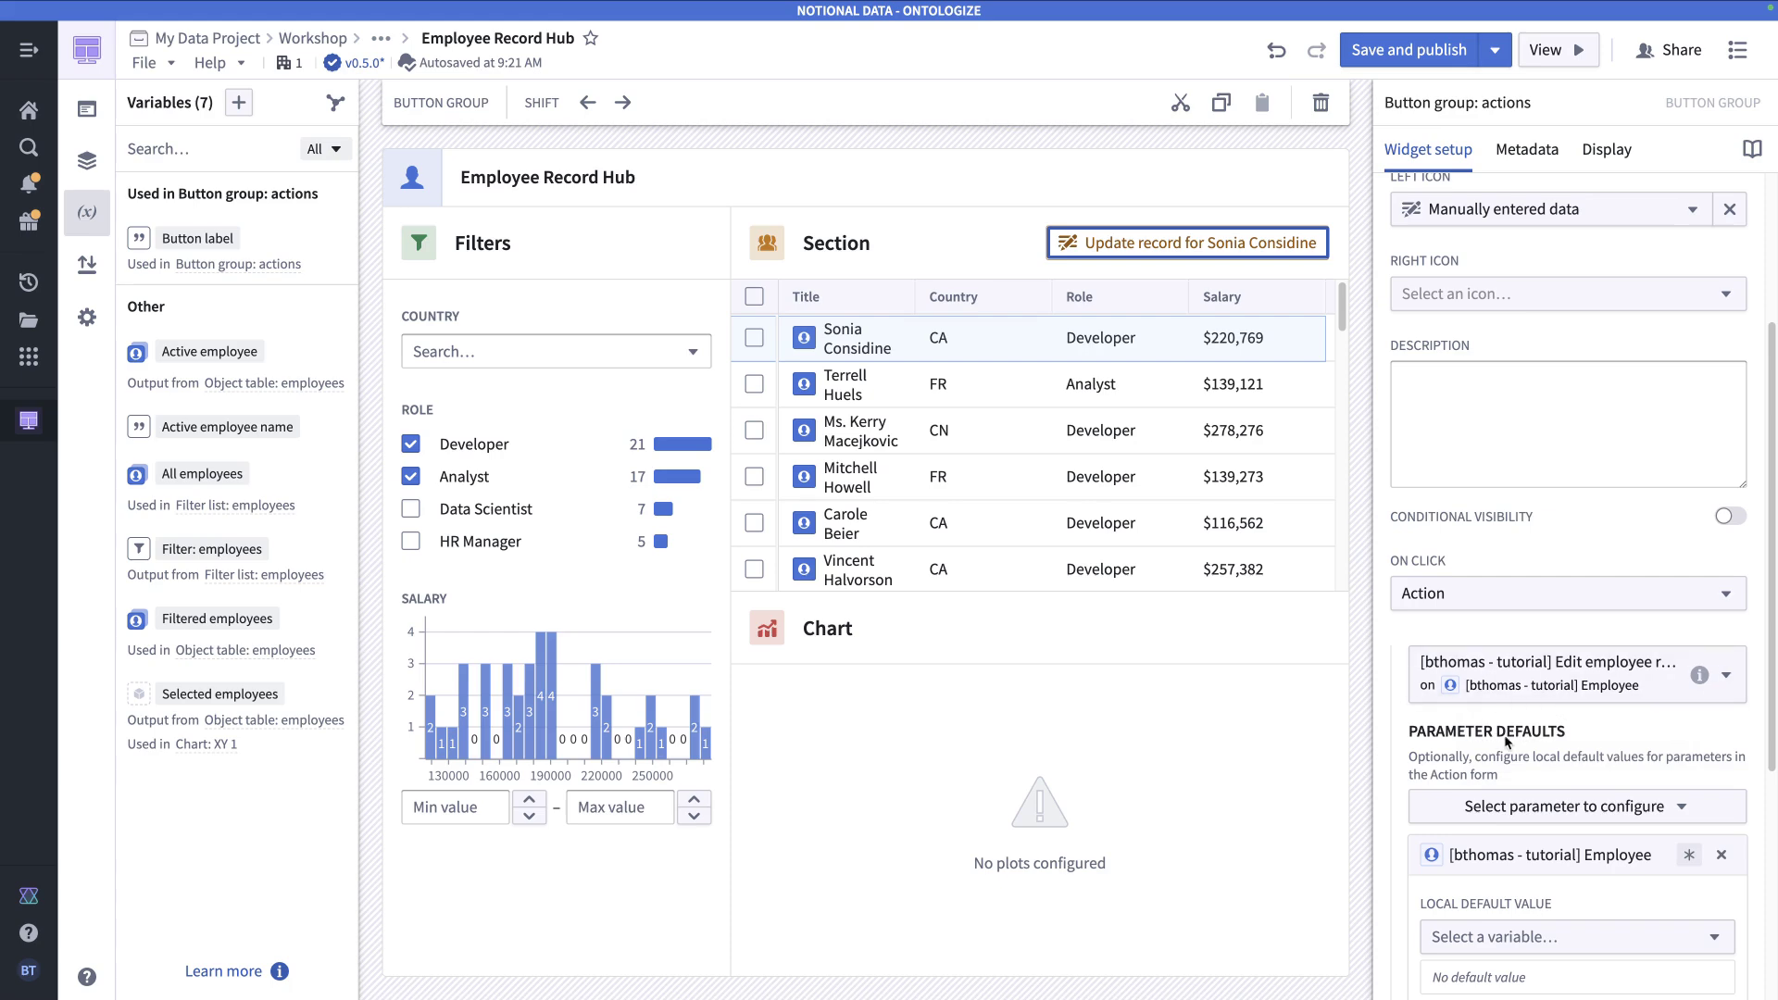
pyautogui.scroll(-3, 1509, 745)
pyautogui.click(1545, 749)
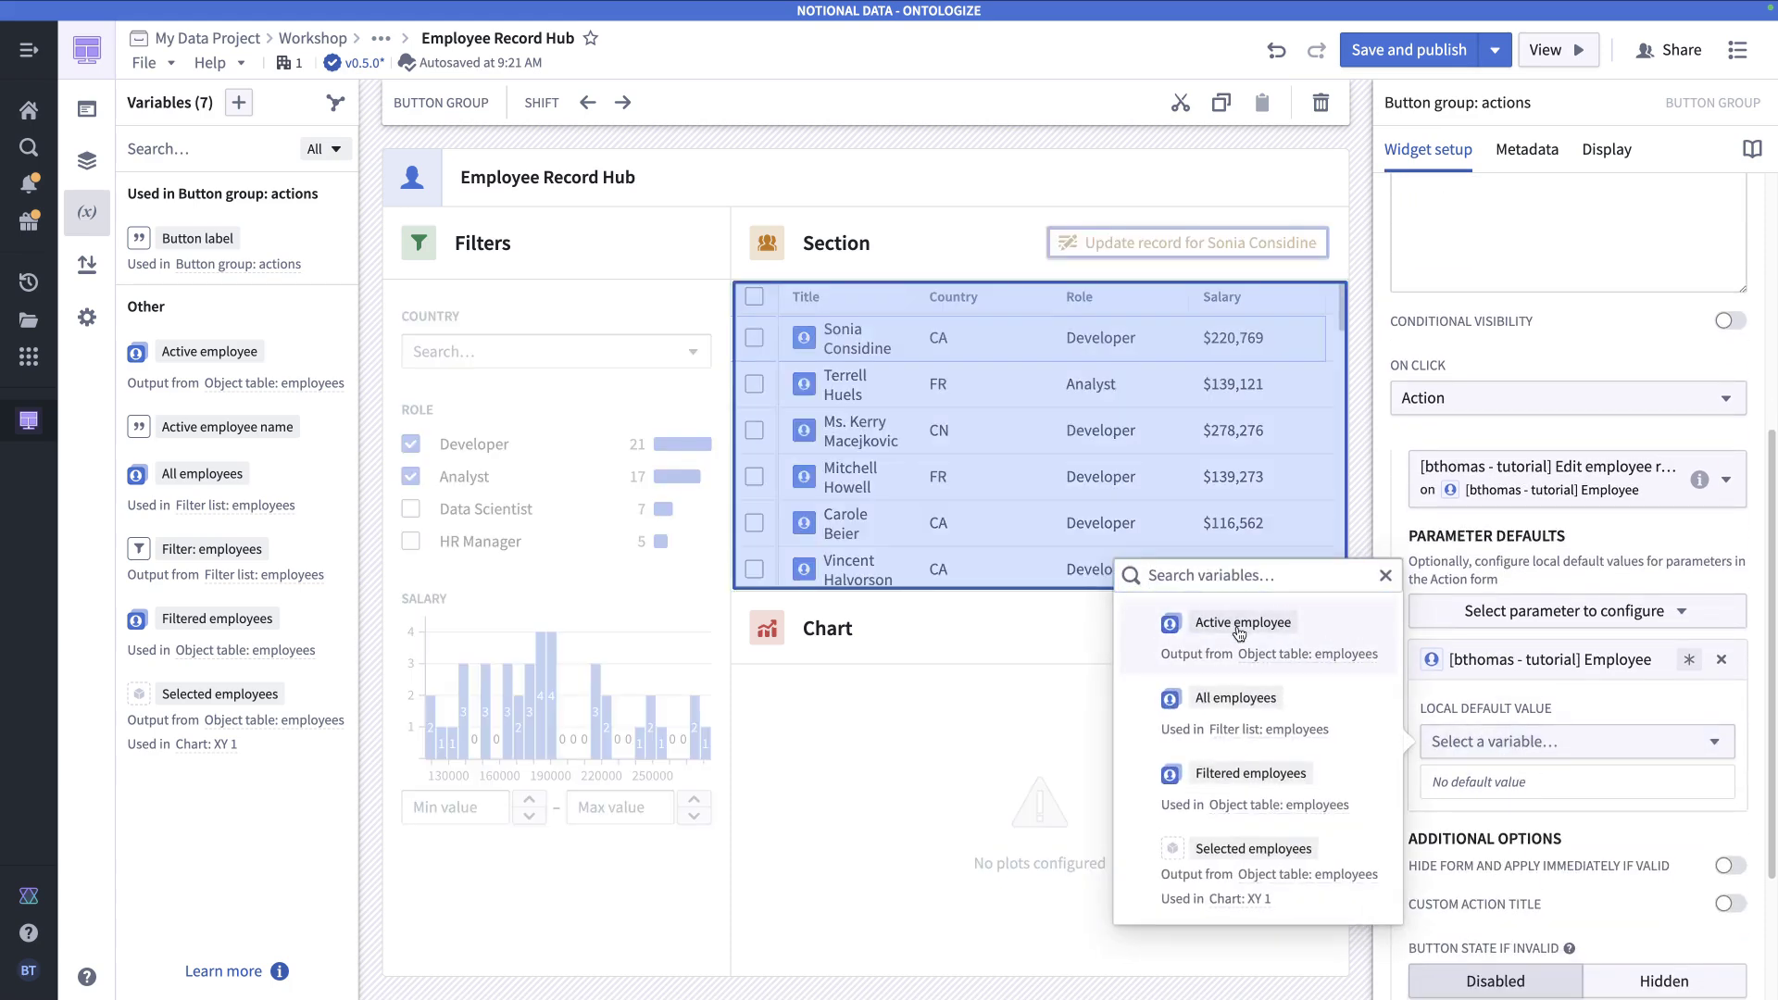
pyautogui.click(1239, 632)
# - Test the button by selecting different employee rows, opening the edit form for one of them and cancelling it
pyautogui.click(1146, 384)
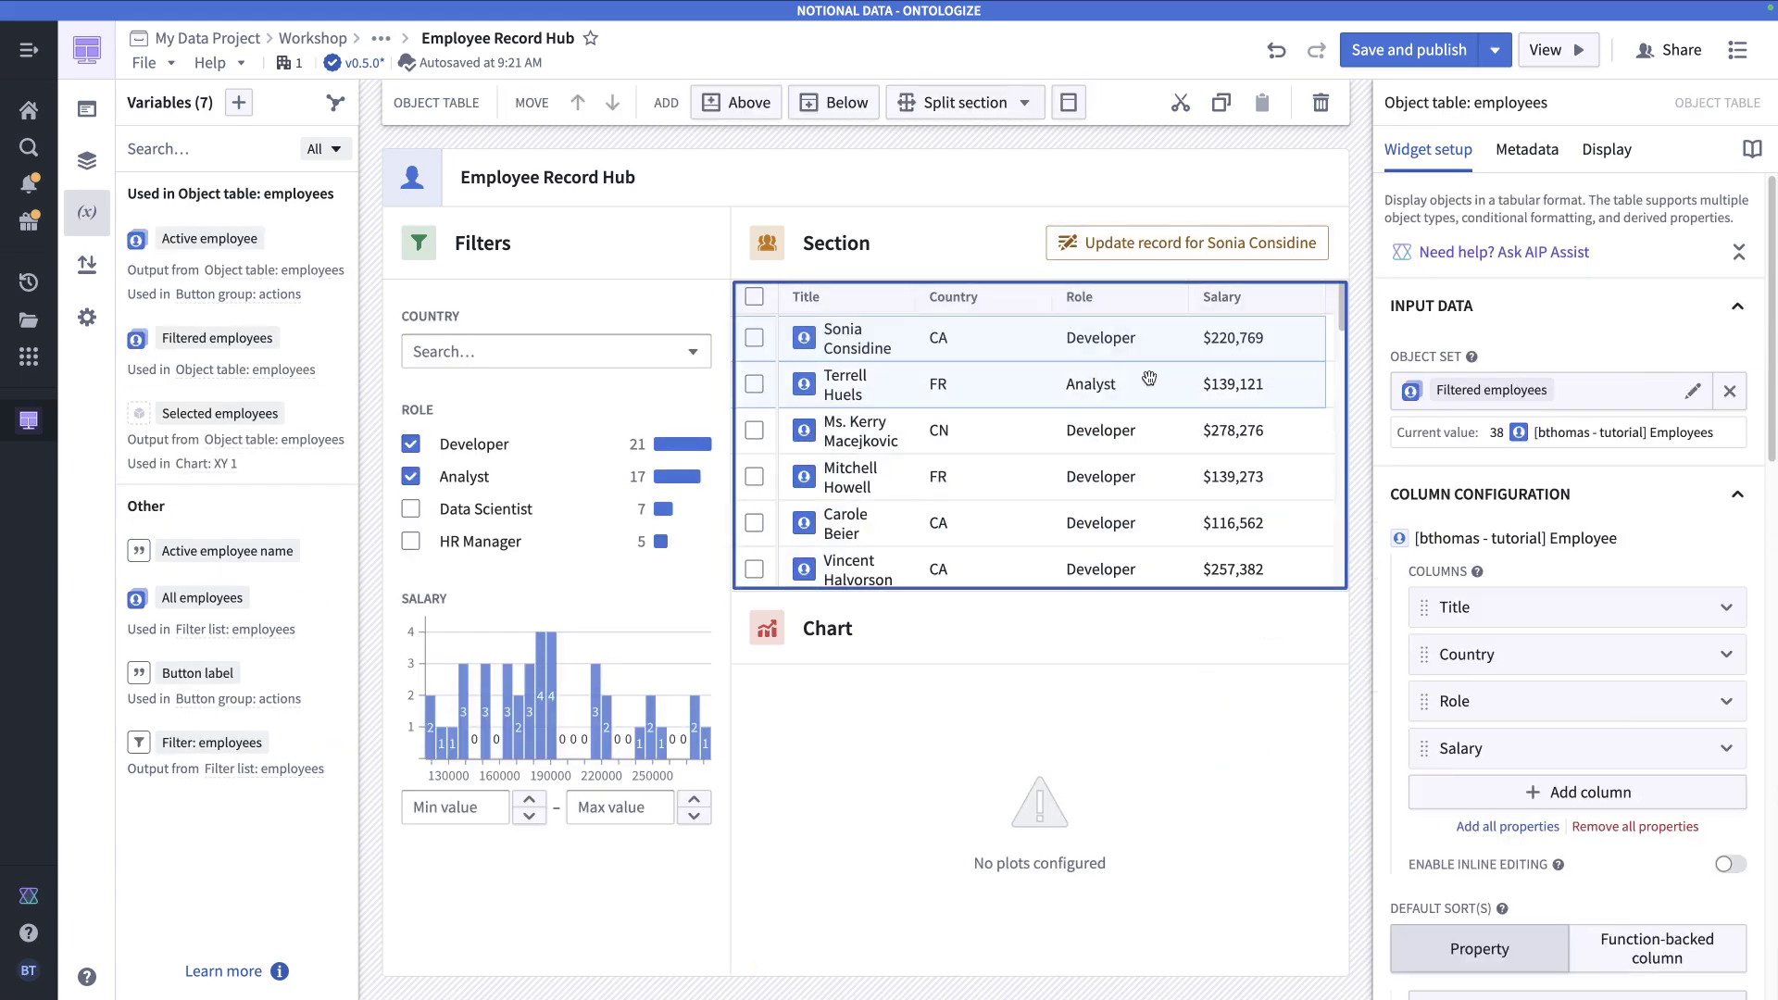
pyautogui.click(1153, 445)
pyautogui.click(1176, 478)
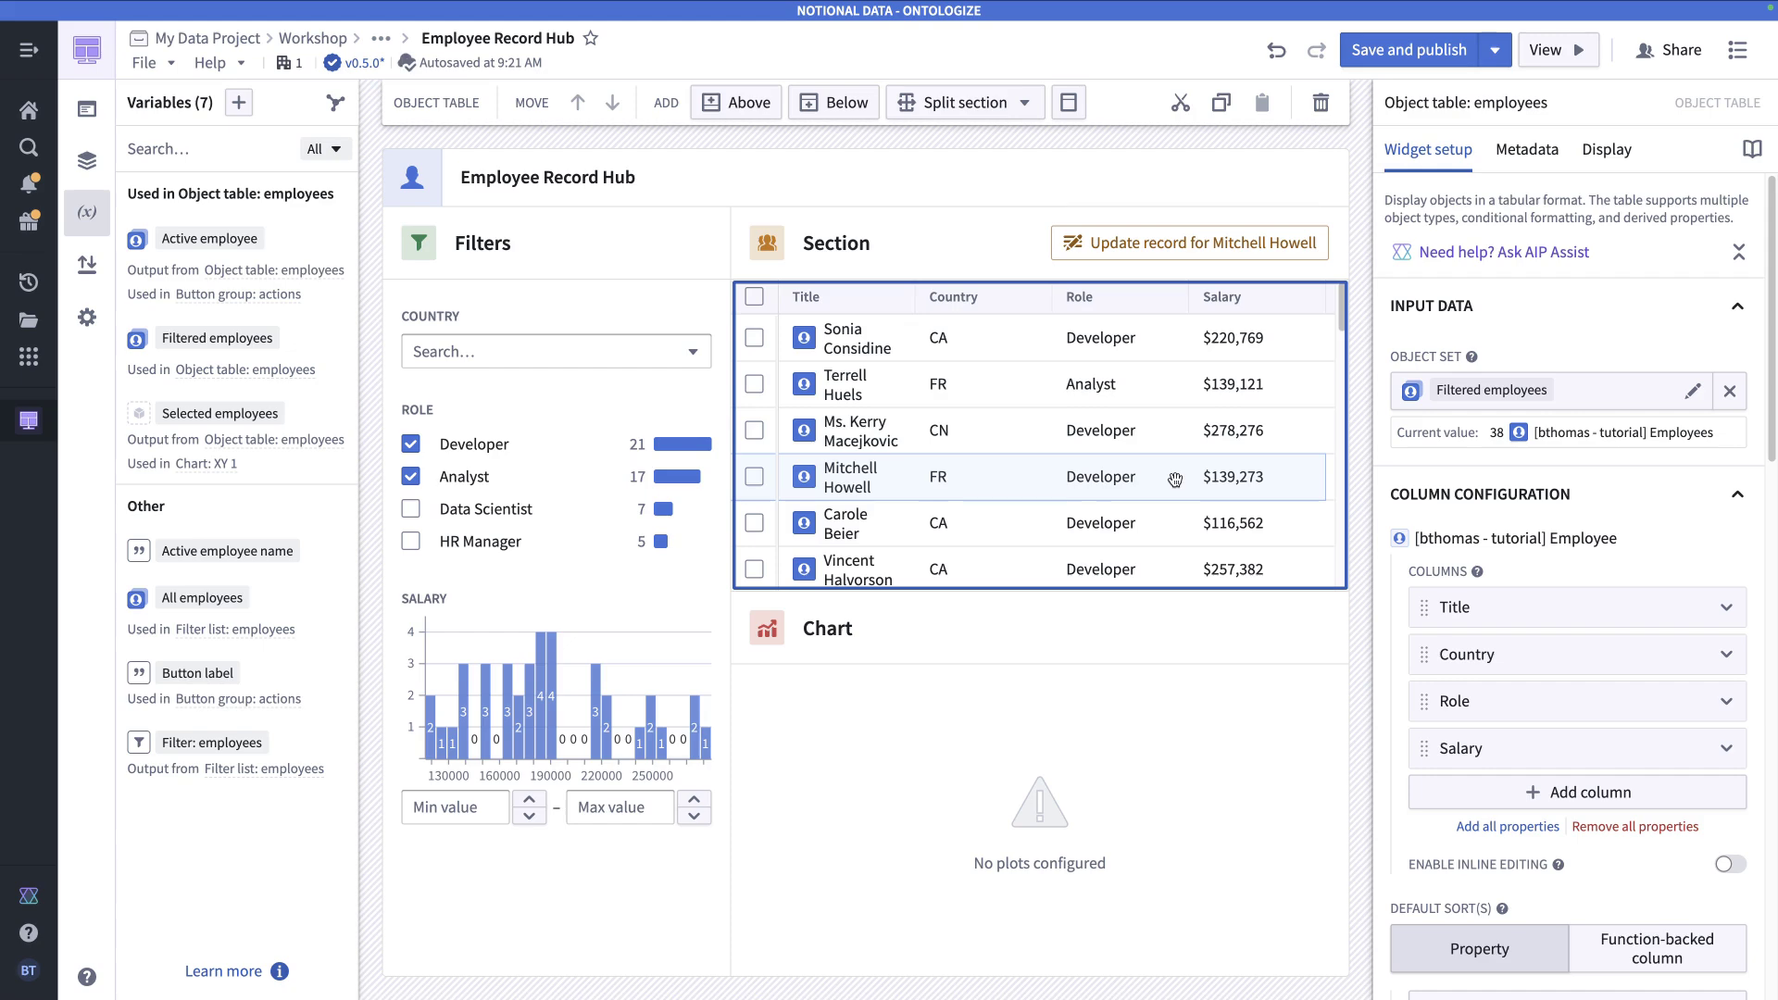
pyautogui.click(1192, 247)
pyautogui.click(1194, 244)
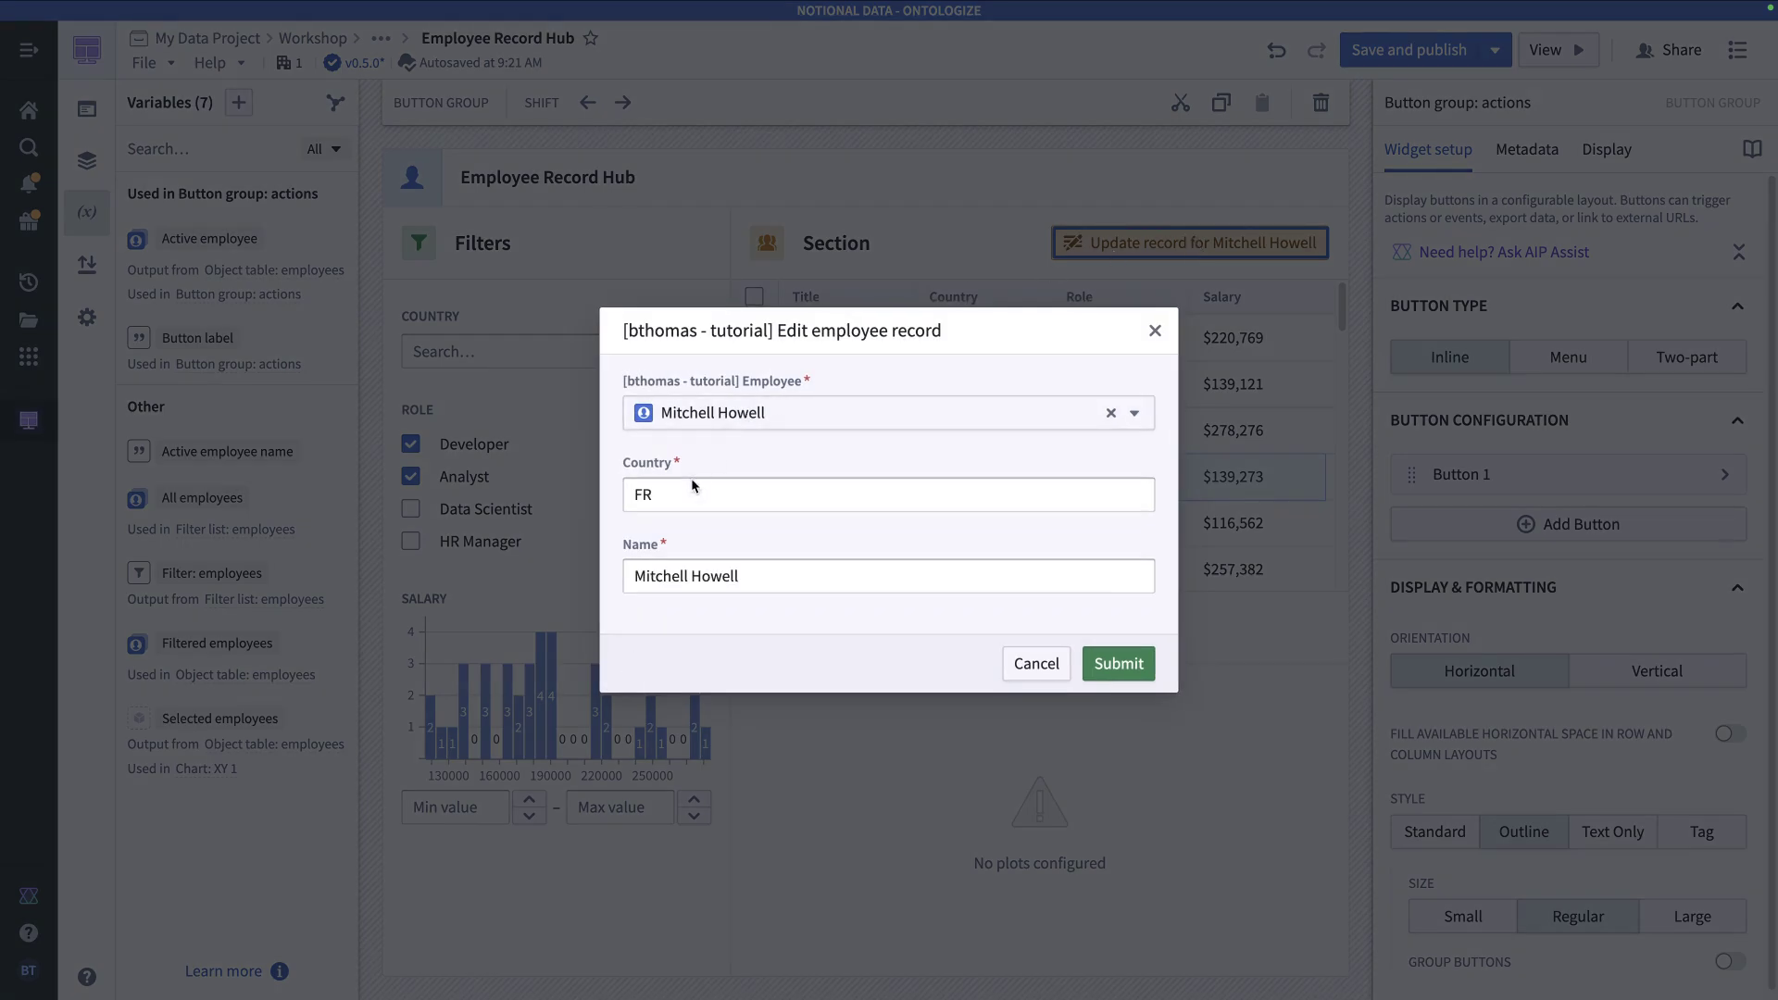
pyautogui.click(1049, 663)
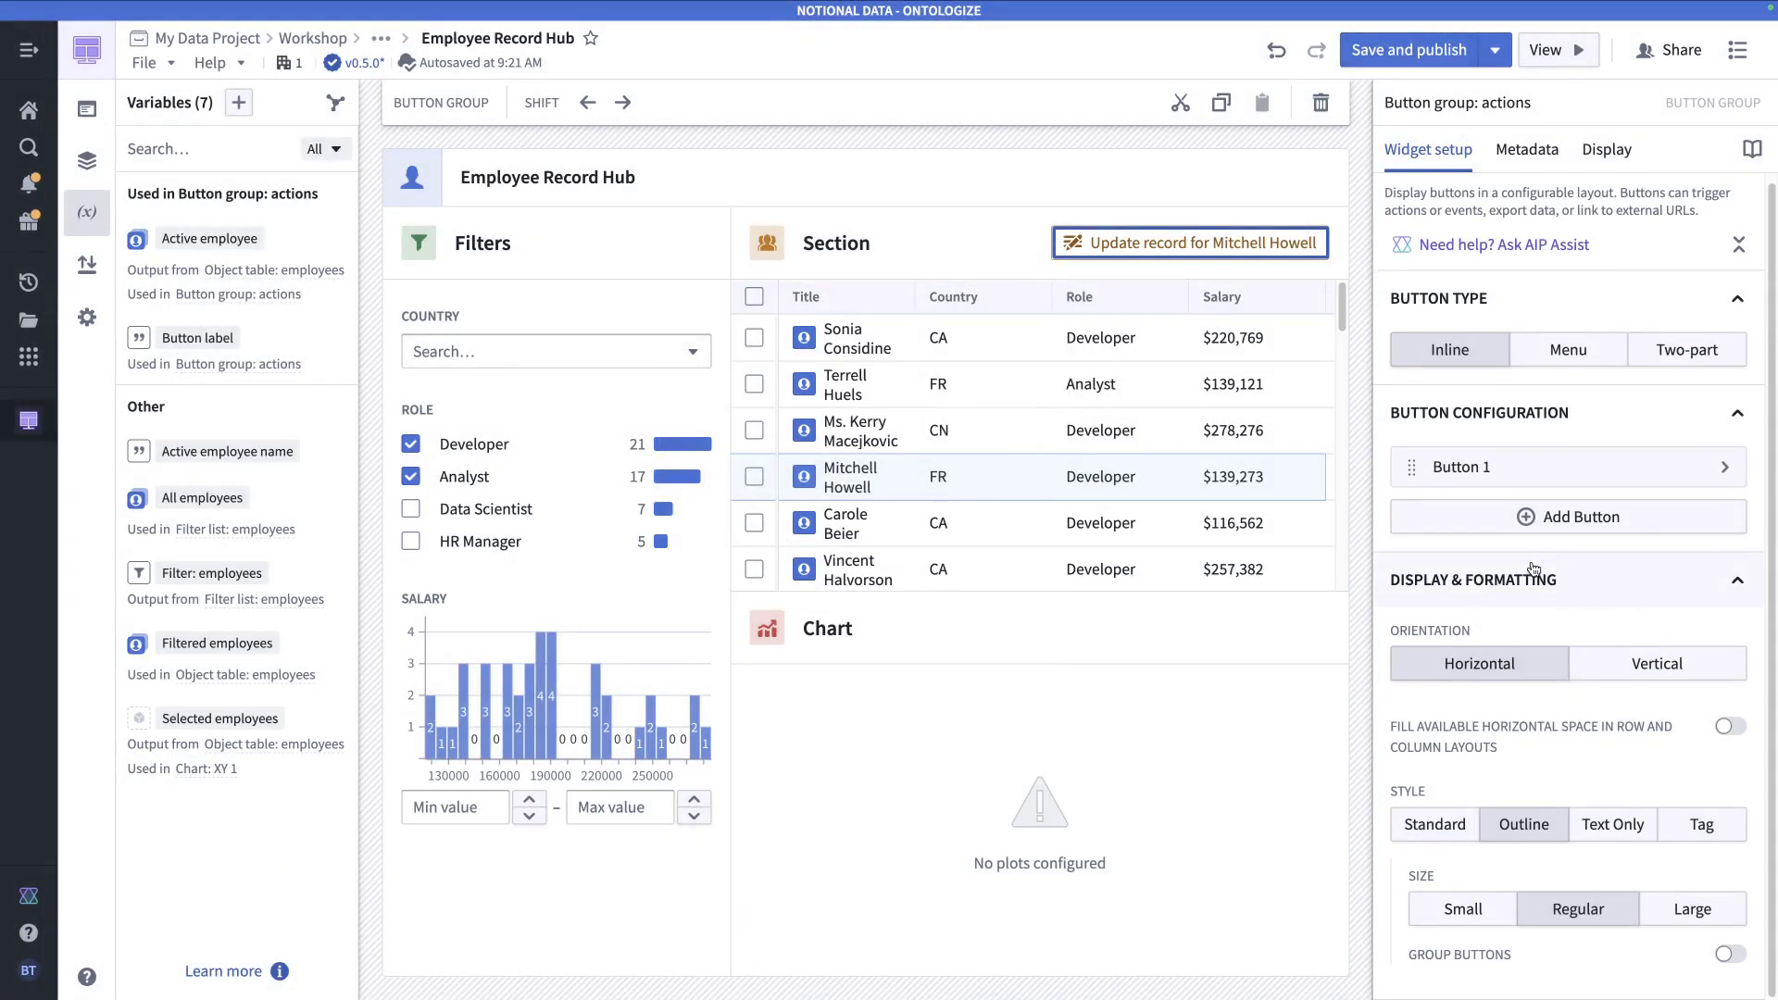
# - Set the Employee parameter's visibility in the action form of Button 1 to Disabled
pyautogui.click(1556, 467)
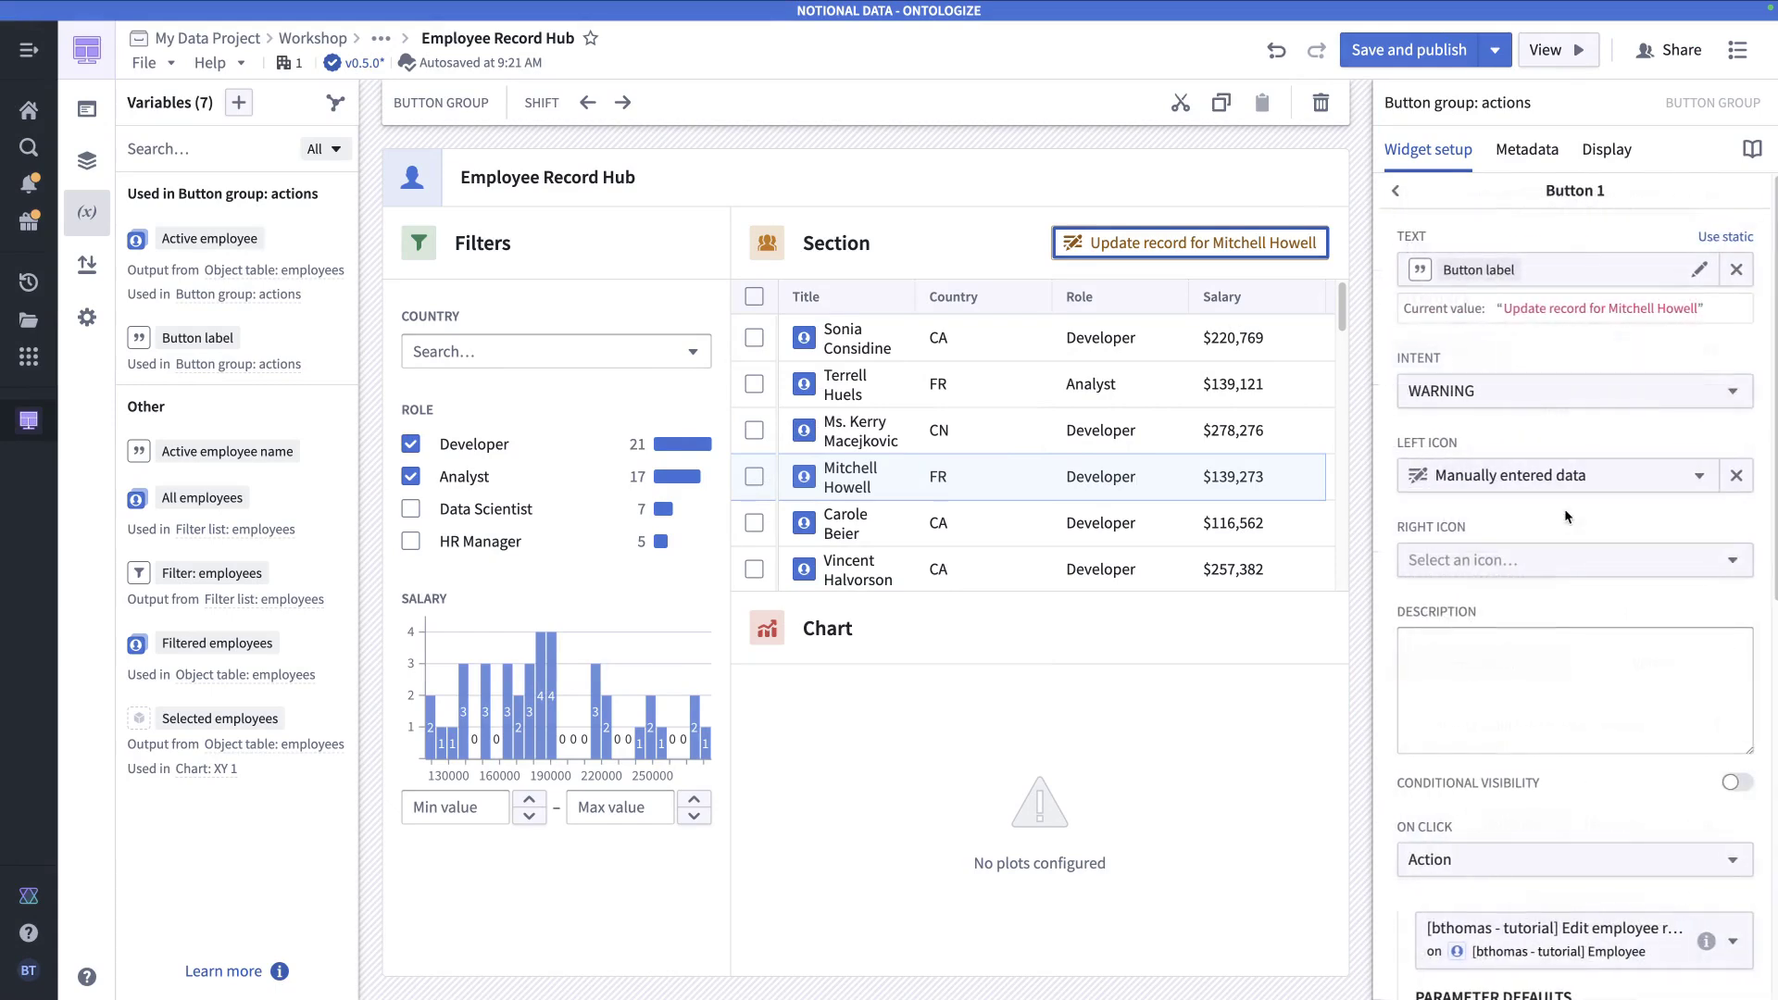
pyautogui.scroll(-6, 1565, 500)
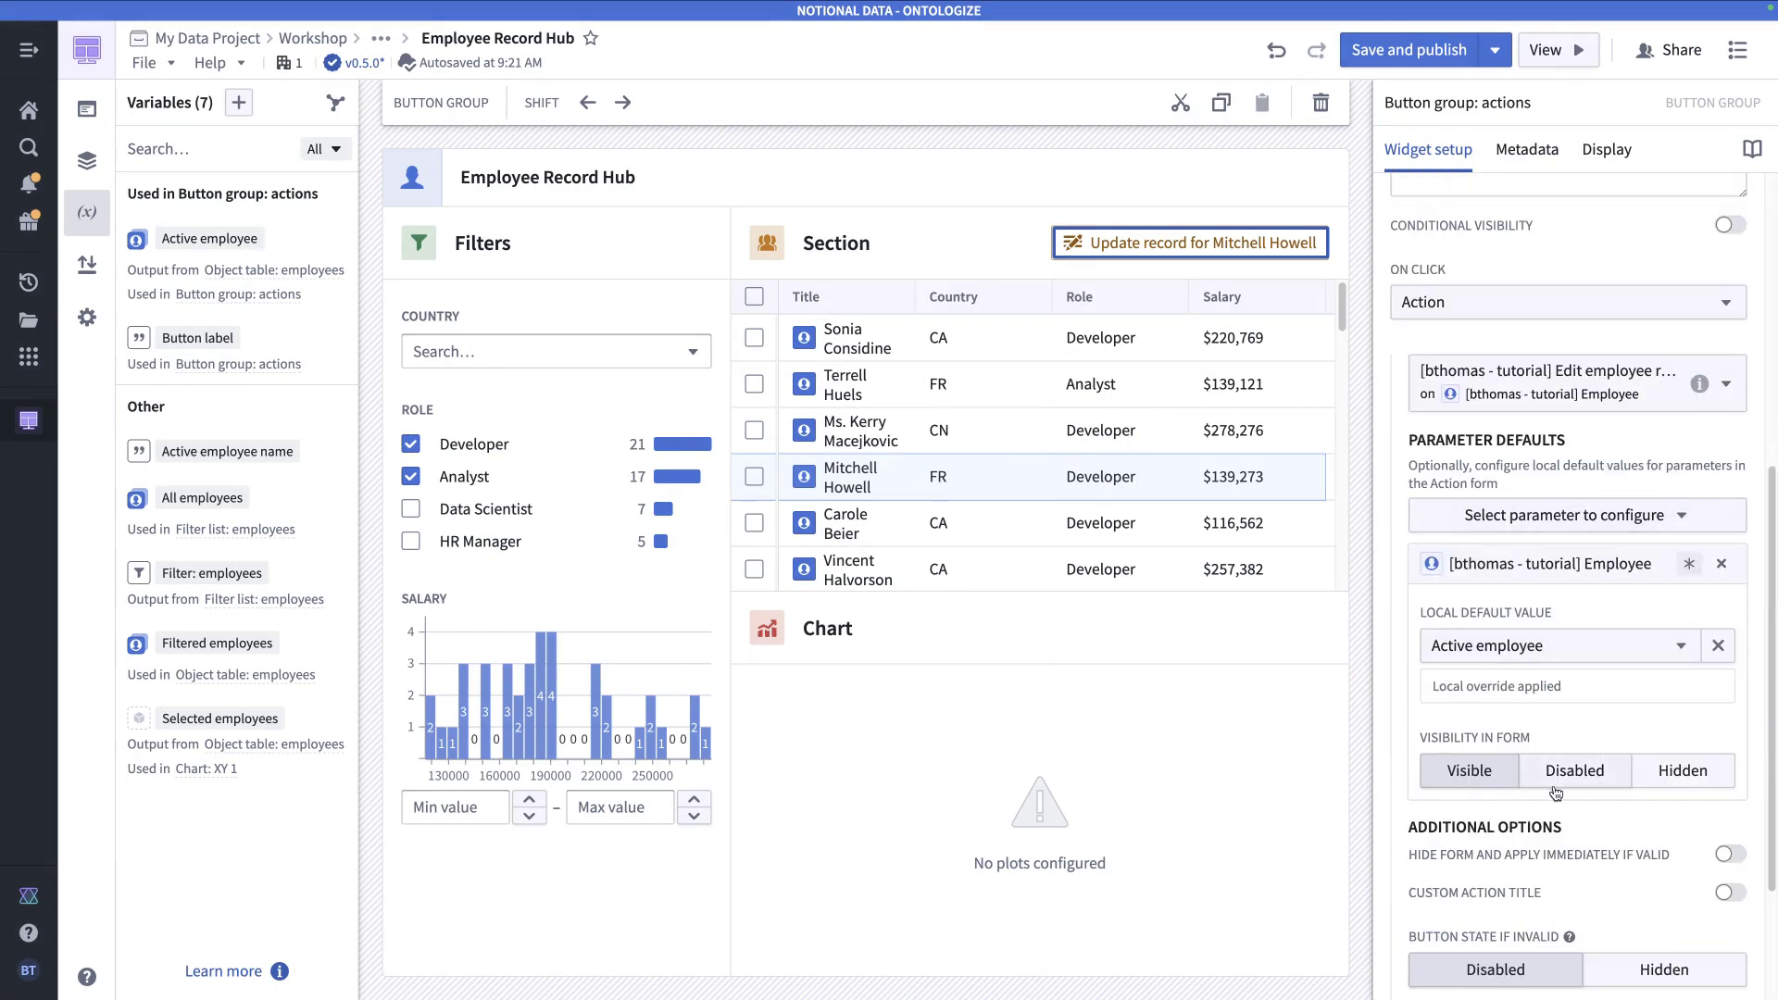
pyautogui.click(1584, 774)
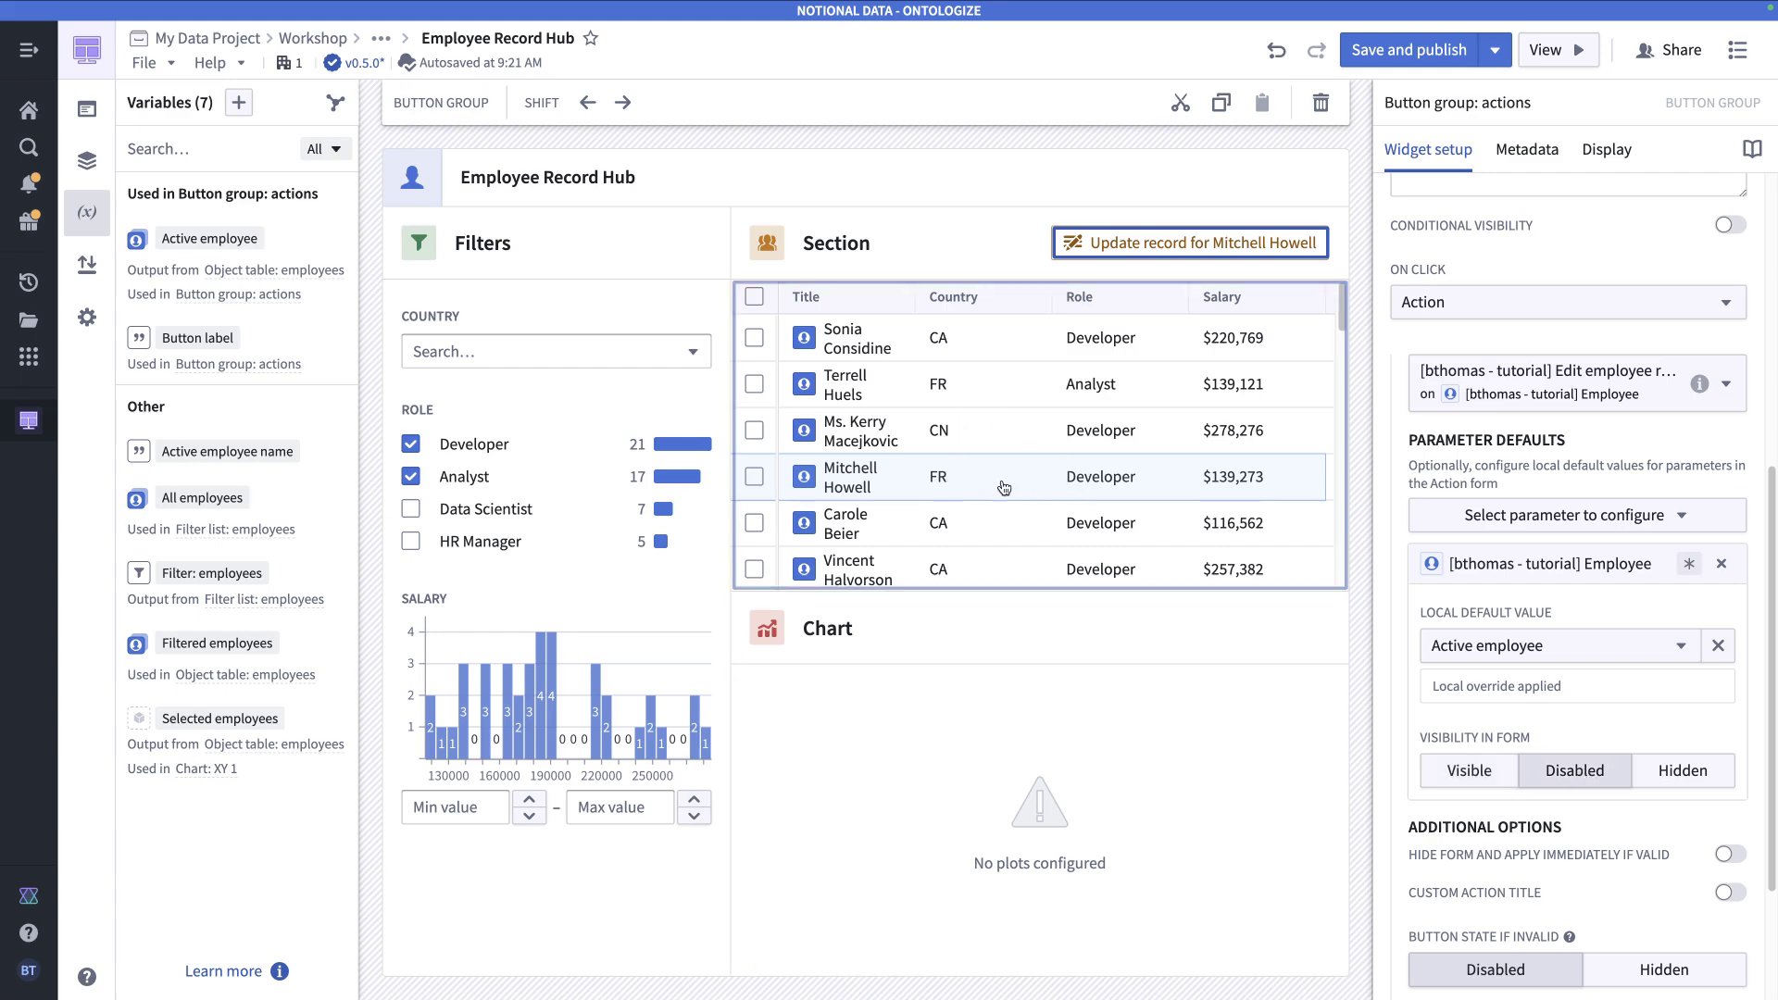
# - Check that the Employee field cannot be edited in the button's form, close it and look over the remaining action options
pyautogui.click(1075, 243)
pyautogui.doubleClick(714, 405)
pyautogui.doubleClick(701, 411)
pyautogui.click(701, 411)
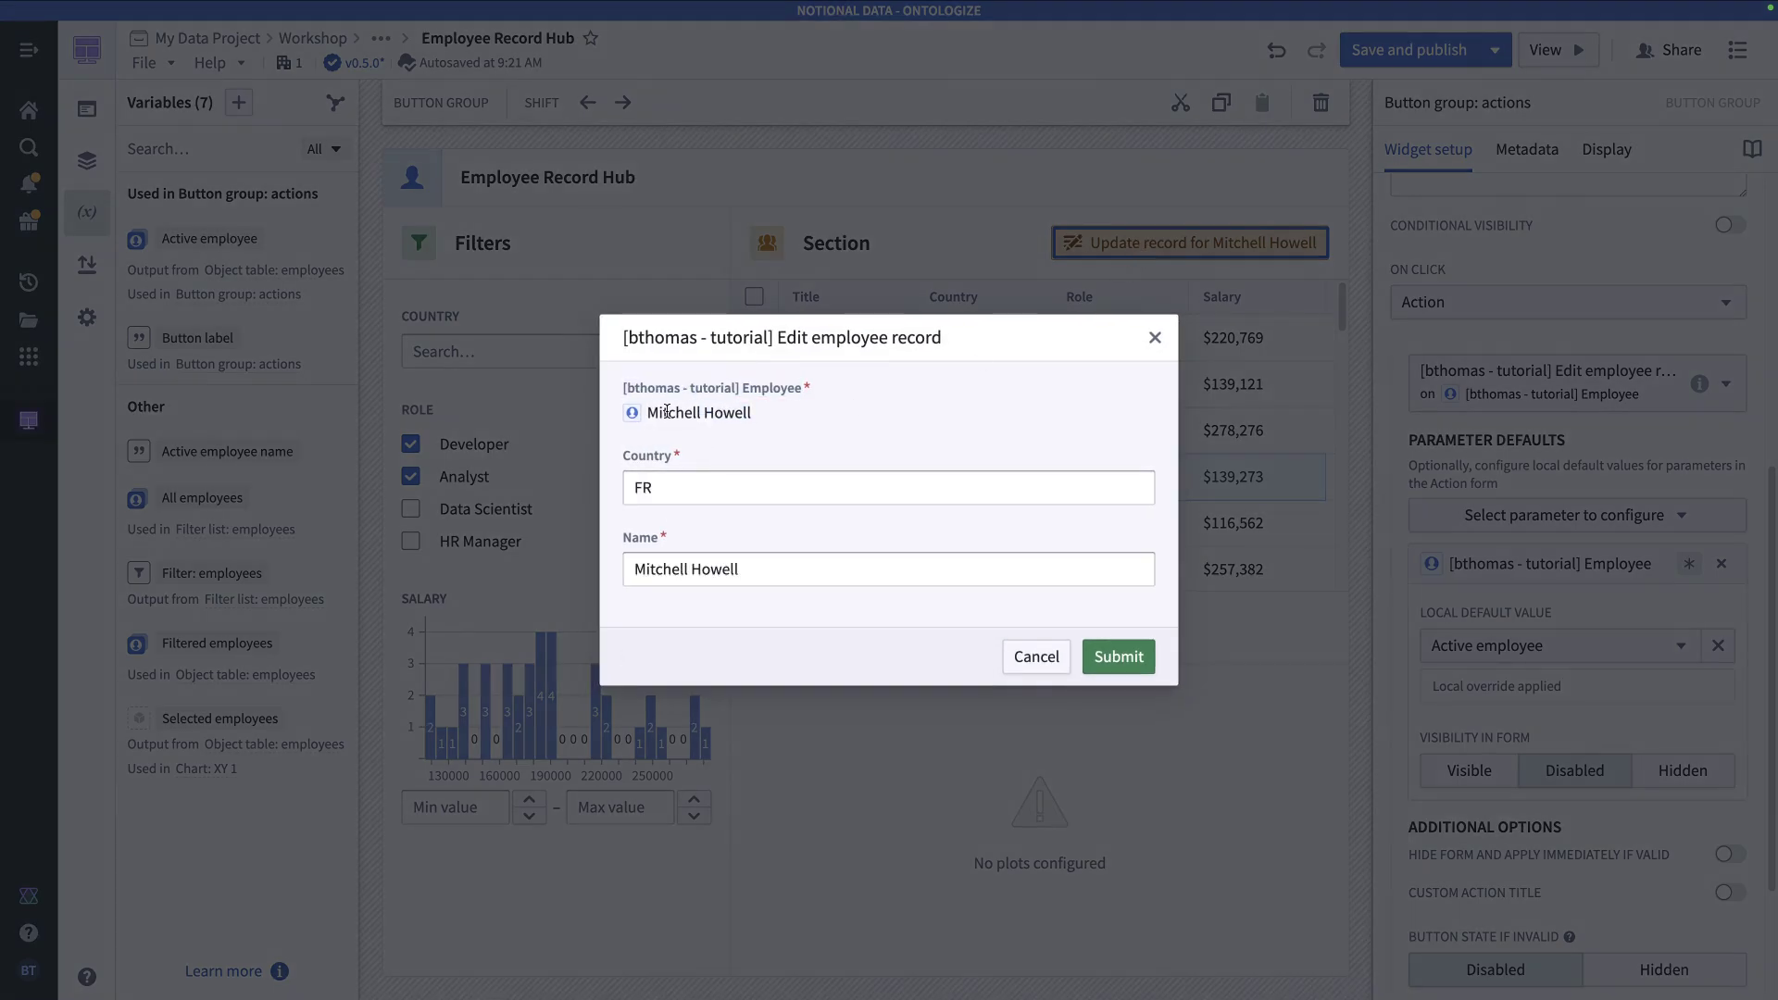
pyautogui.click(1155, 337)
pyautogui.scroll(-2, 1580, 726)
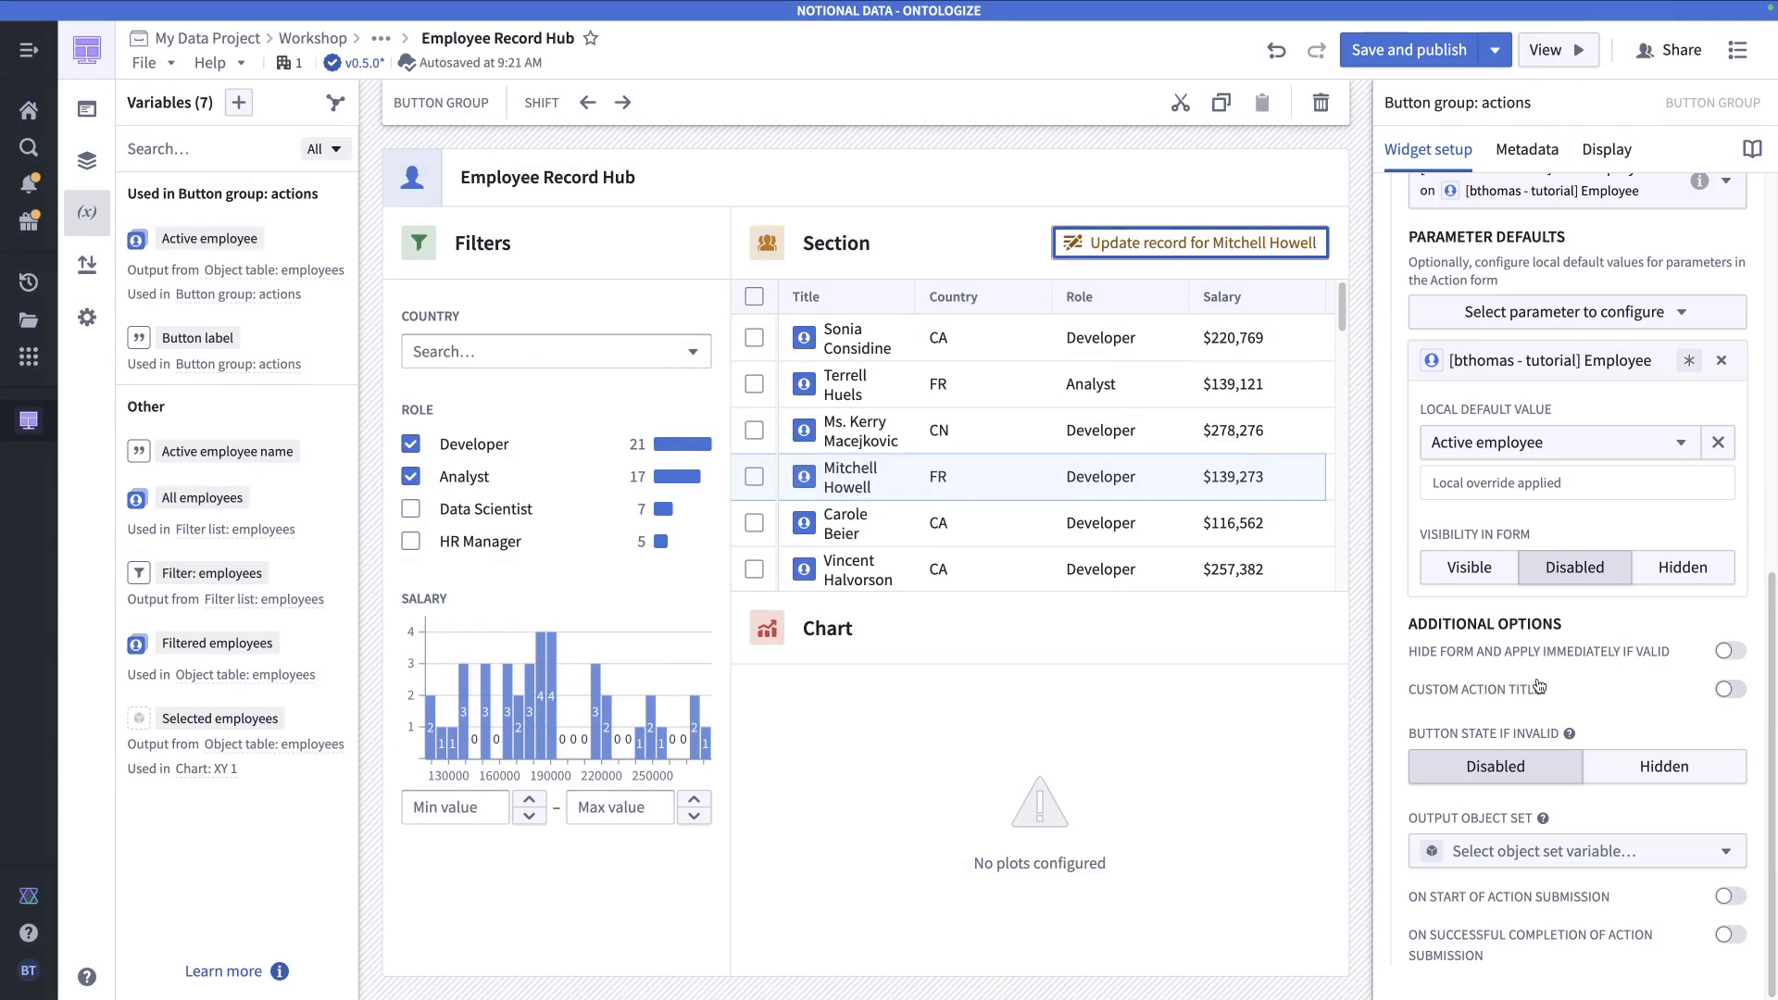
pyautogui.scroll(2, 1520, 569)
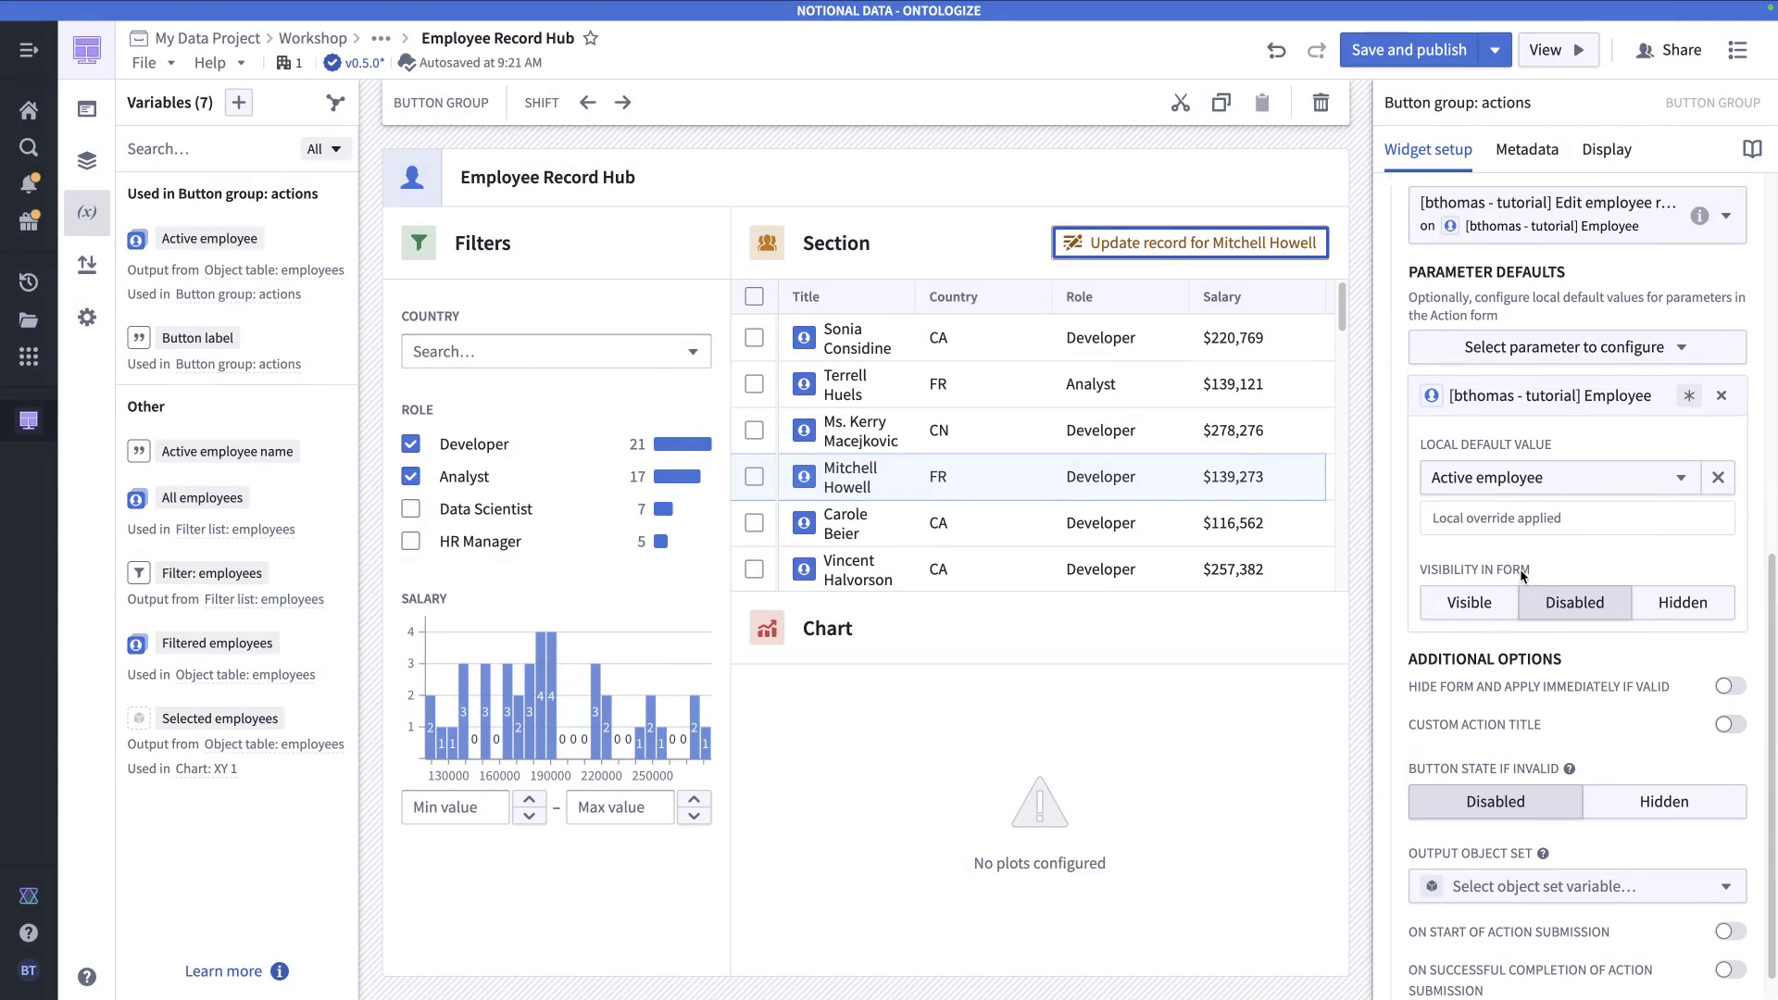
# - Set the button's state when the action is invalid to Hidden, and save and publish the module
pyautogui.scroll(1, 1519, 592)
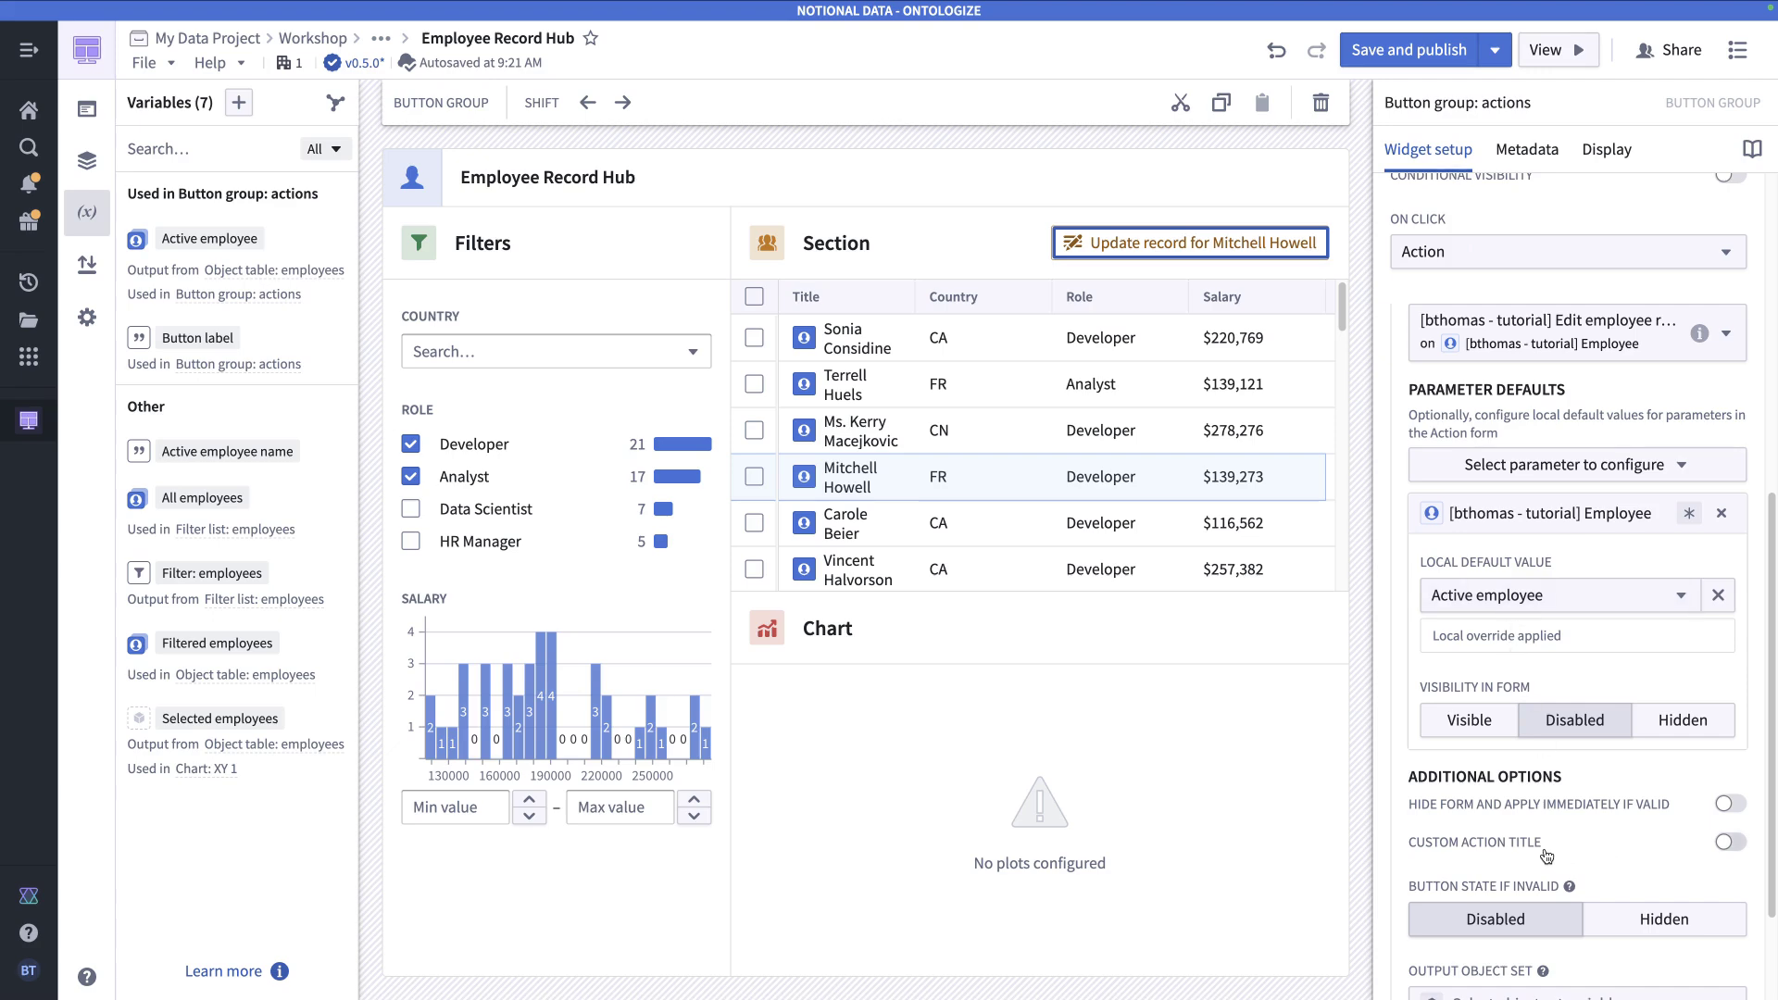
pyautogui.scroll(-2, 1586, 815)
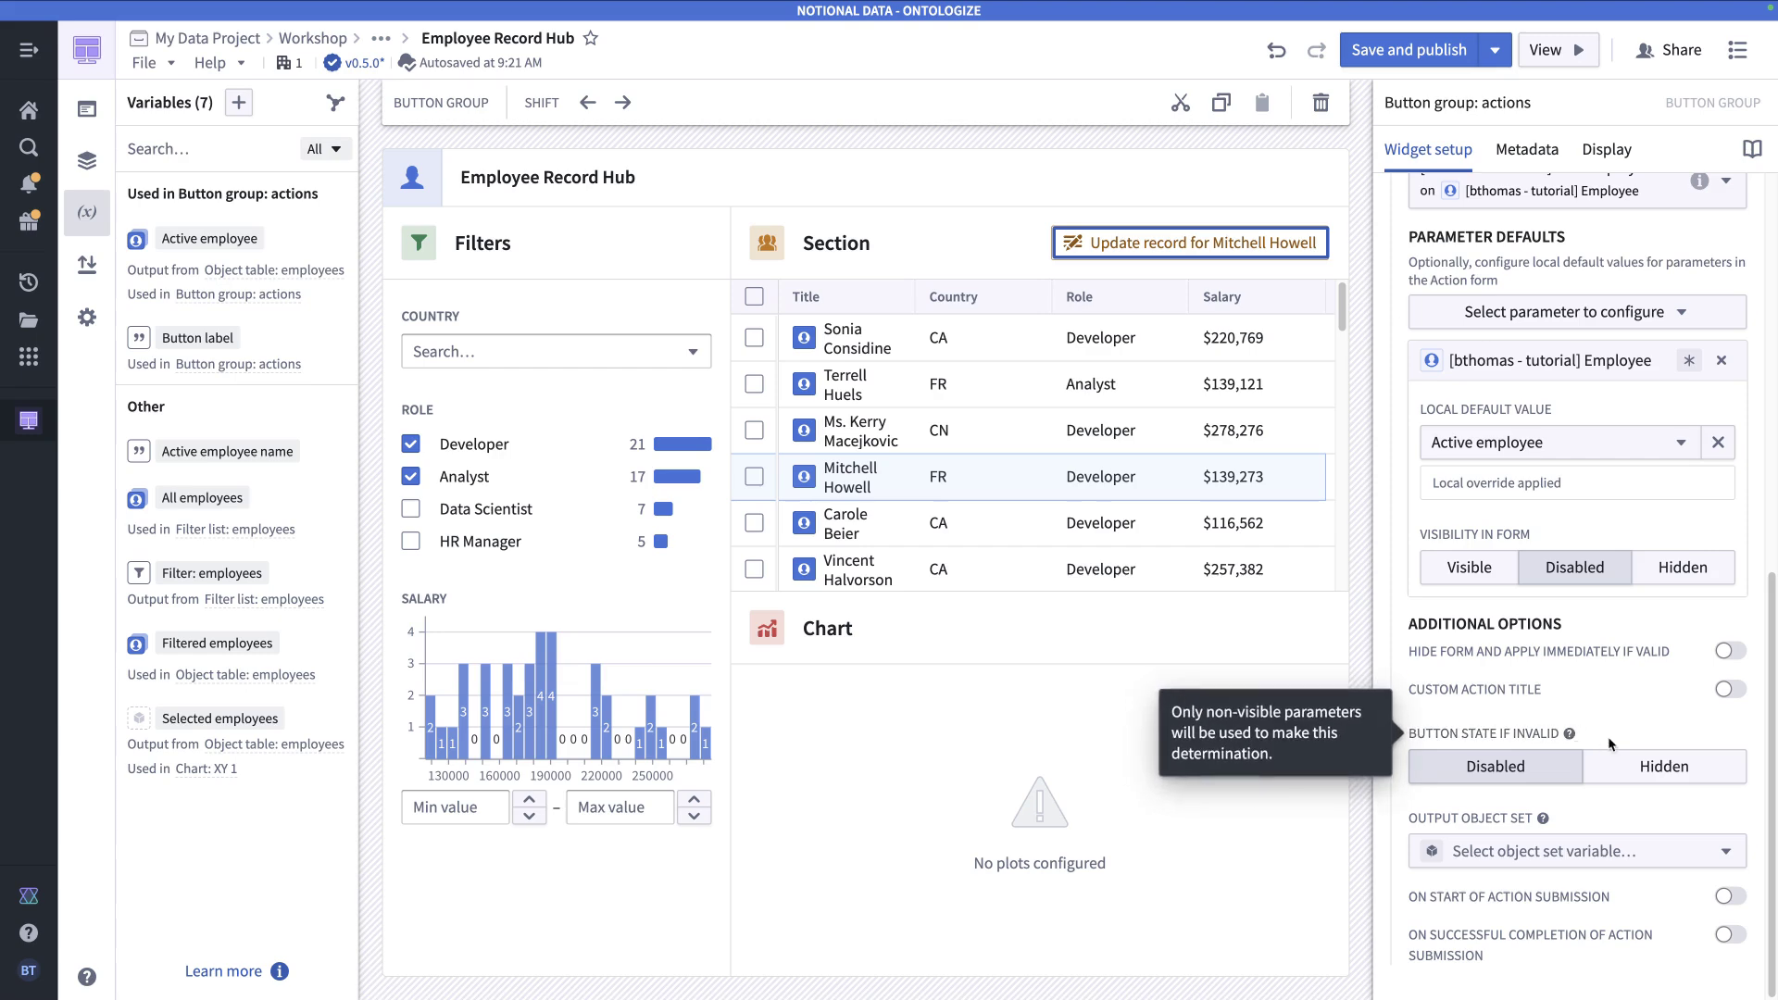
pyautogui.click(1689, 774)
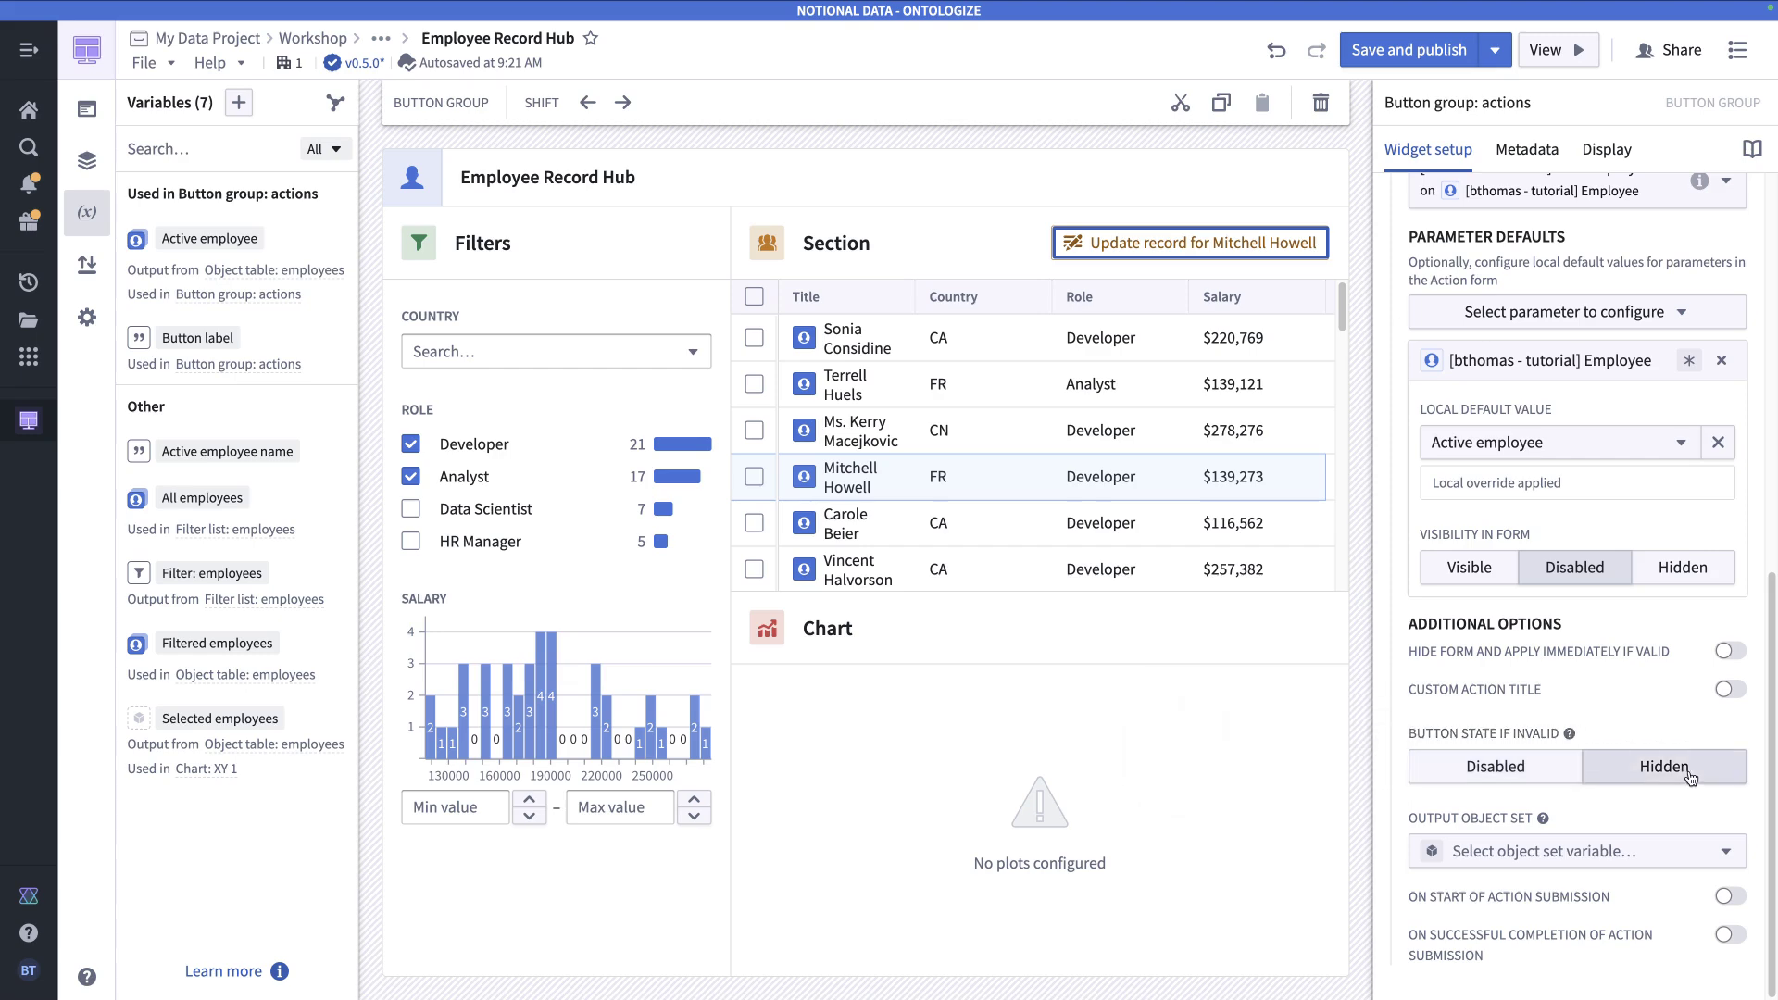
pyautogui.click(1499, 780)
pyautogui.click(1667, 774)
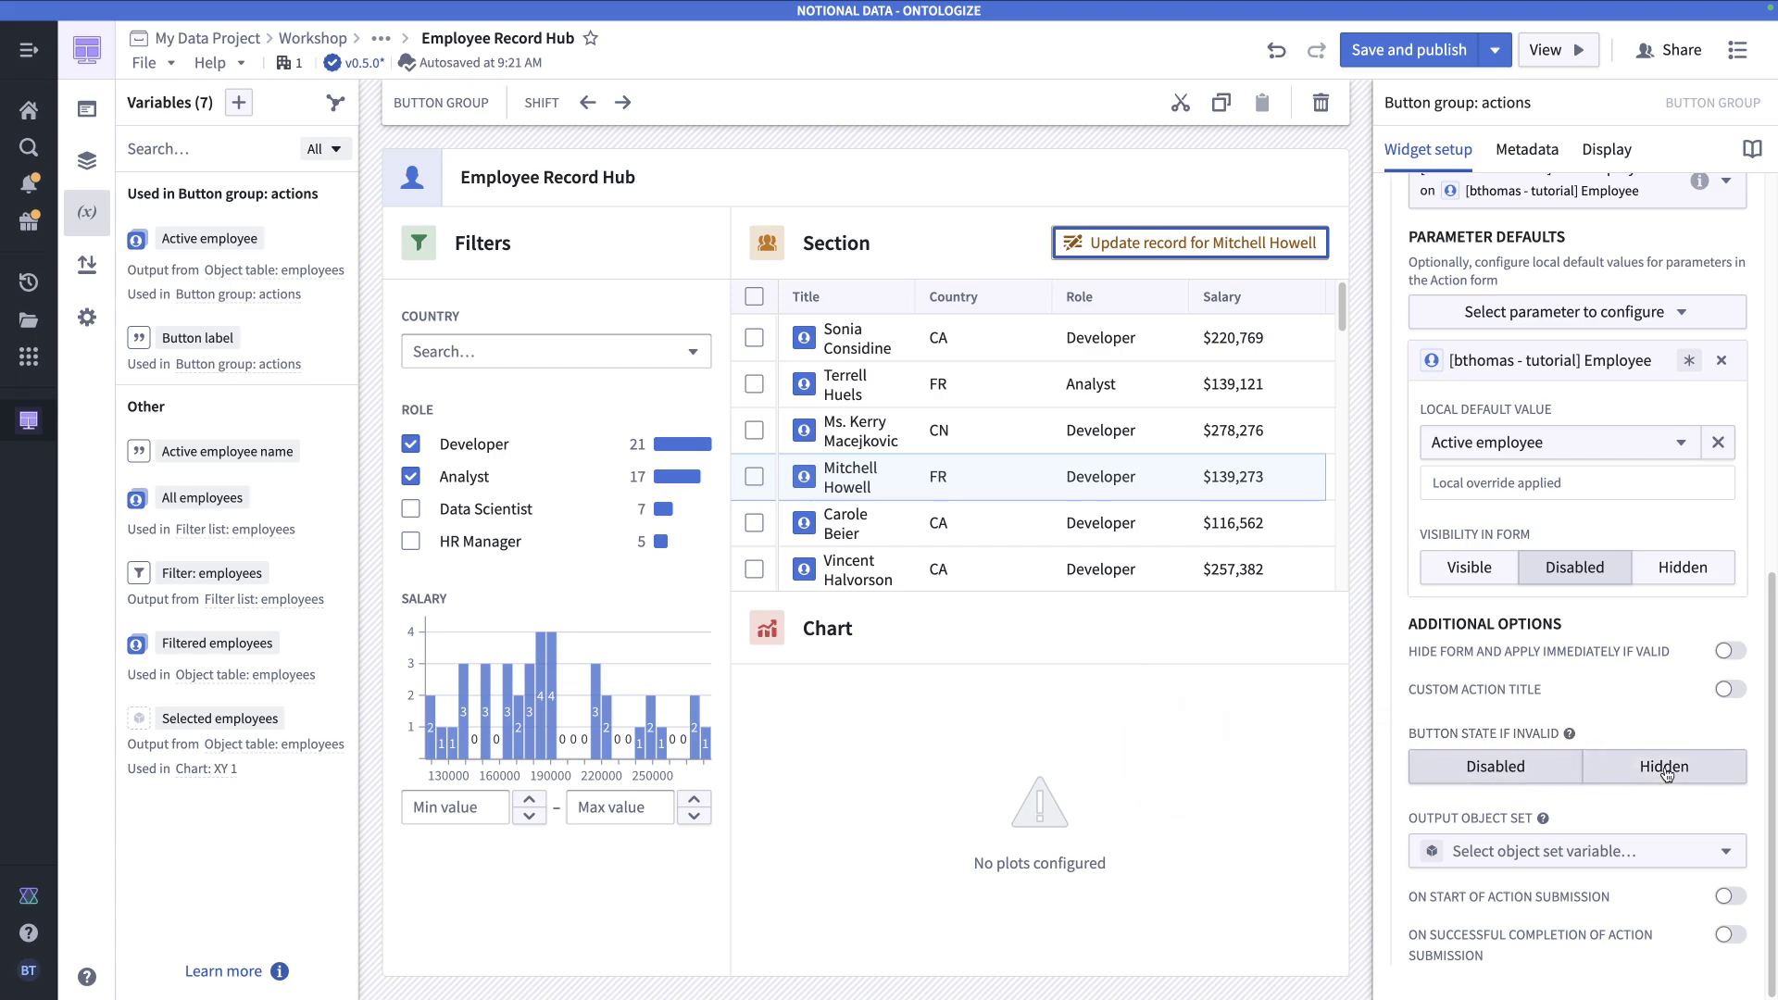
pyautogui.click(1430, 49)
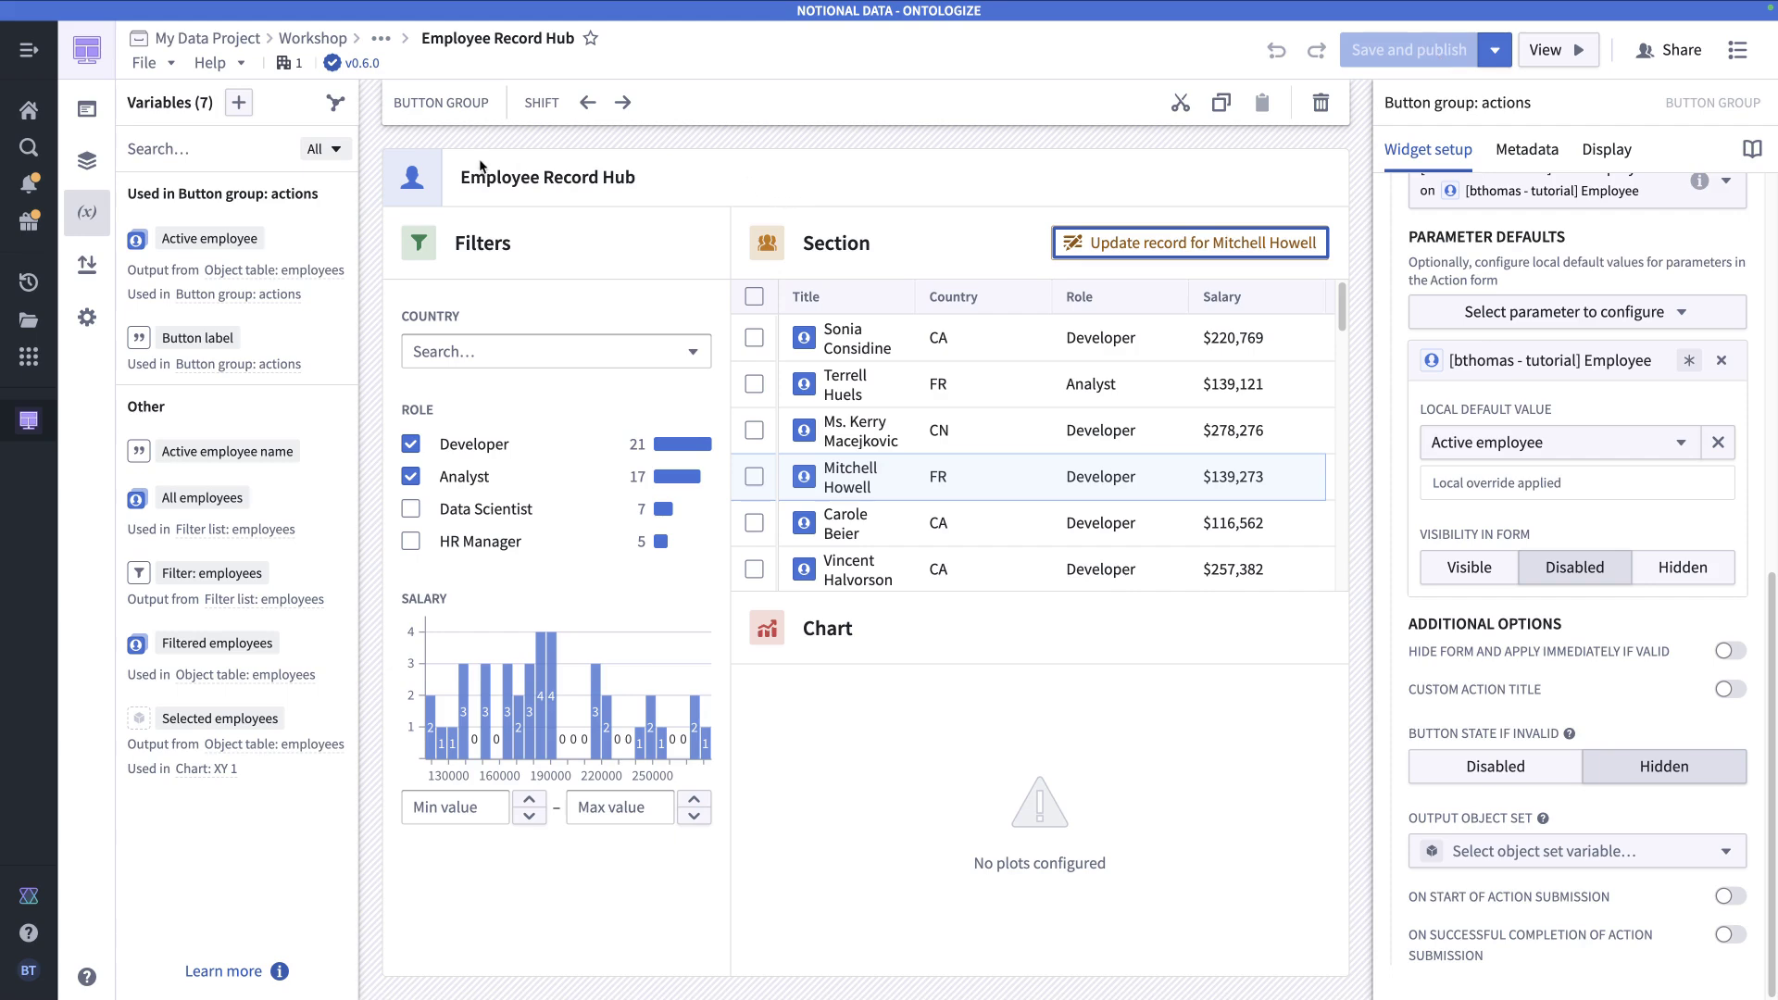
# - Rename the XY chart widget in the page layout as "Chart: employee country"
pyautogui.click(87, 161)
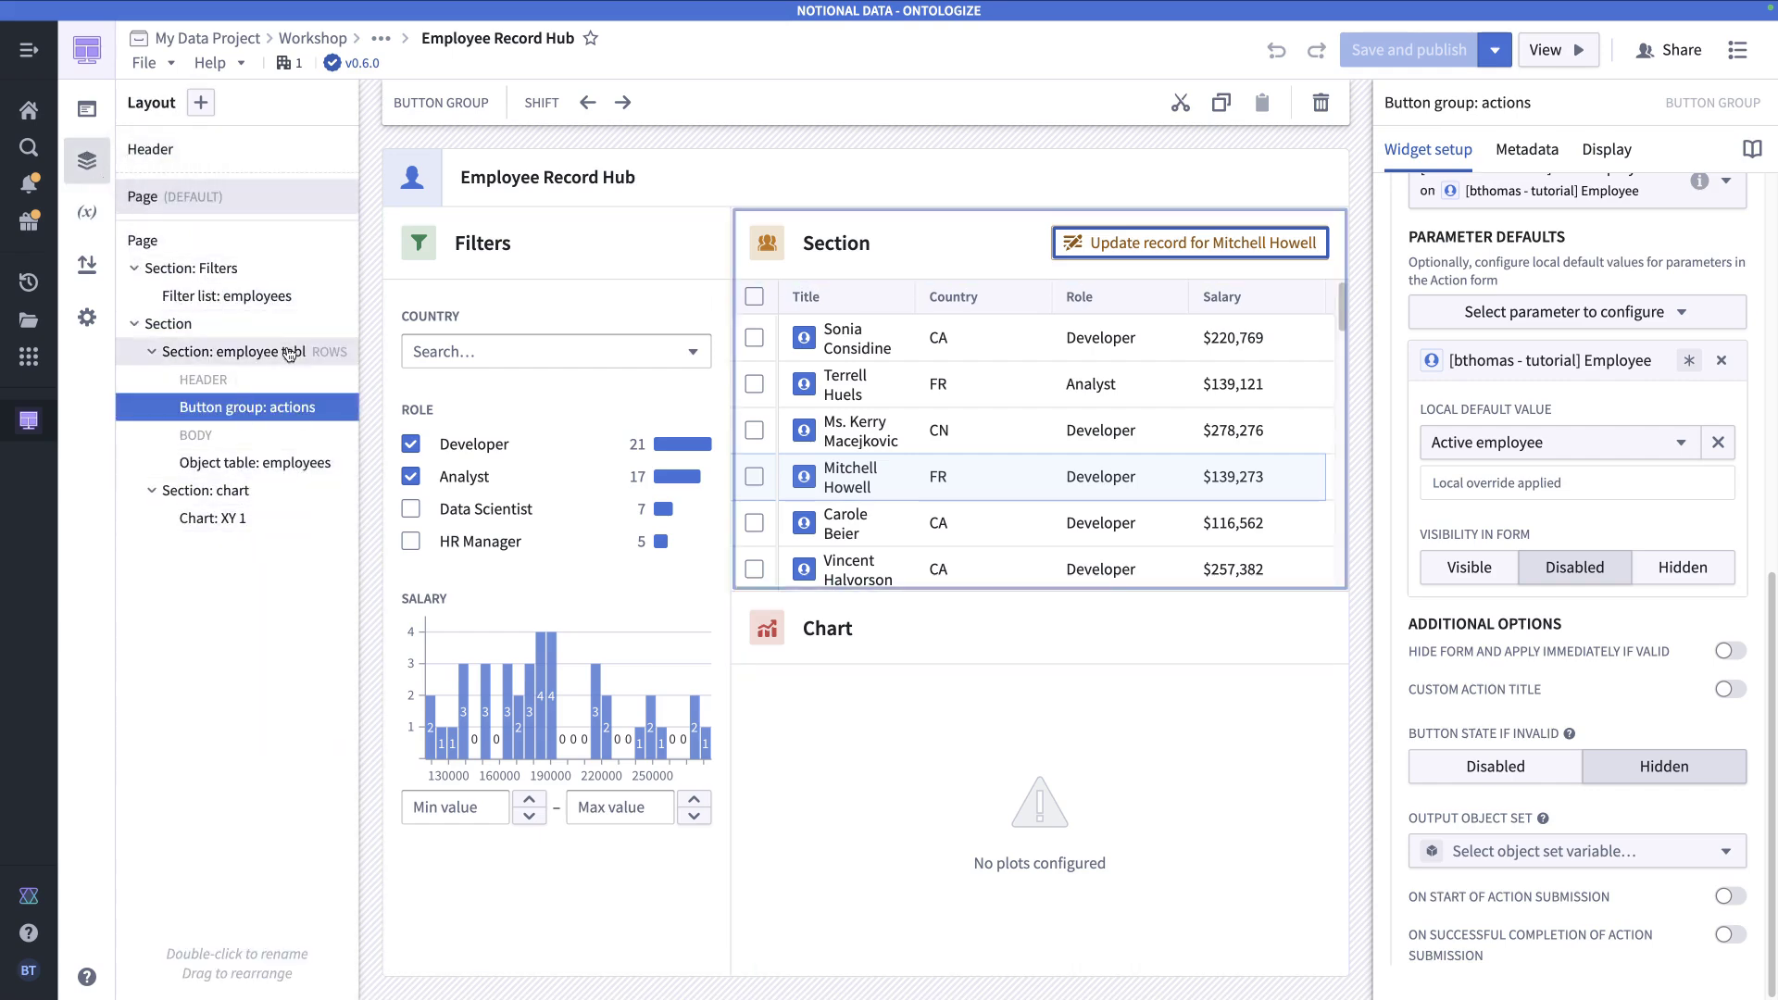
pyautogui.click(244, 521)
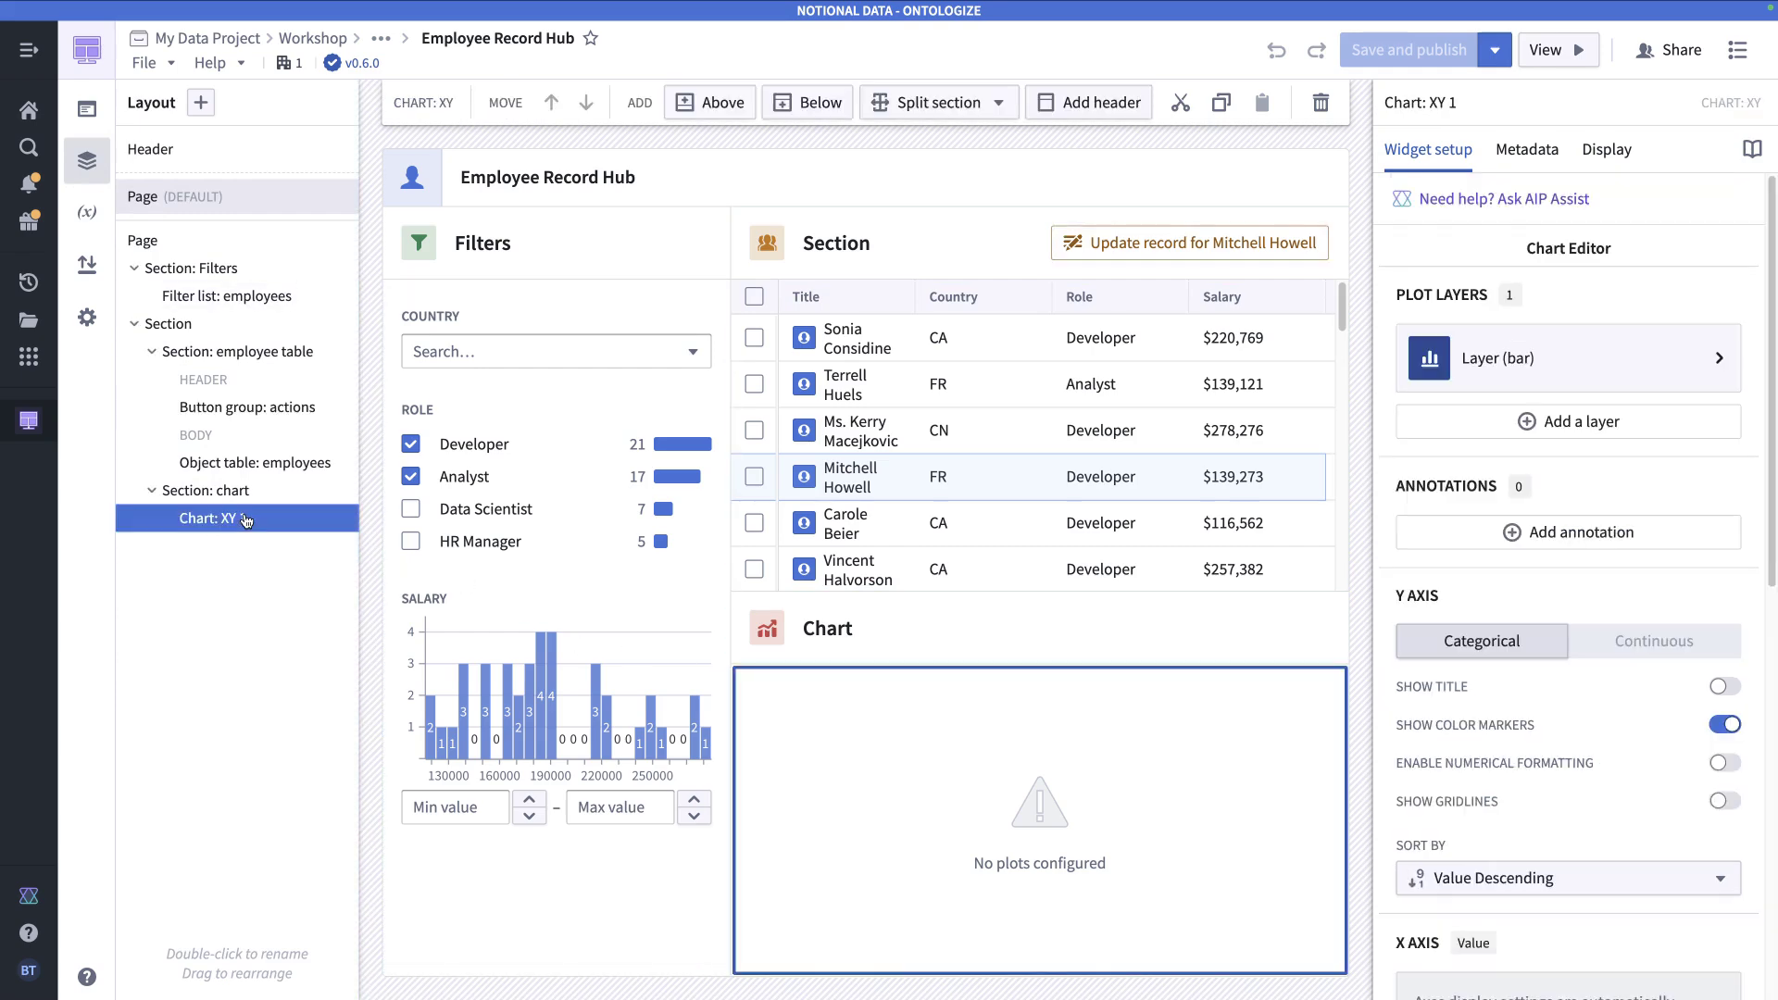
pyautogui.click(1432, 100)
pyautogui.moveTo(1431, 102); pyautogui.dragTo(1477, 99)
pyautogui.write('employee country')
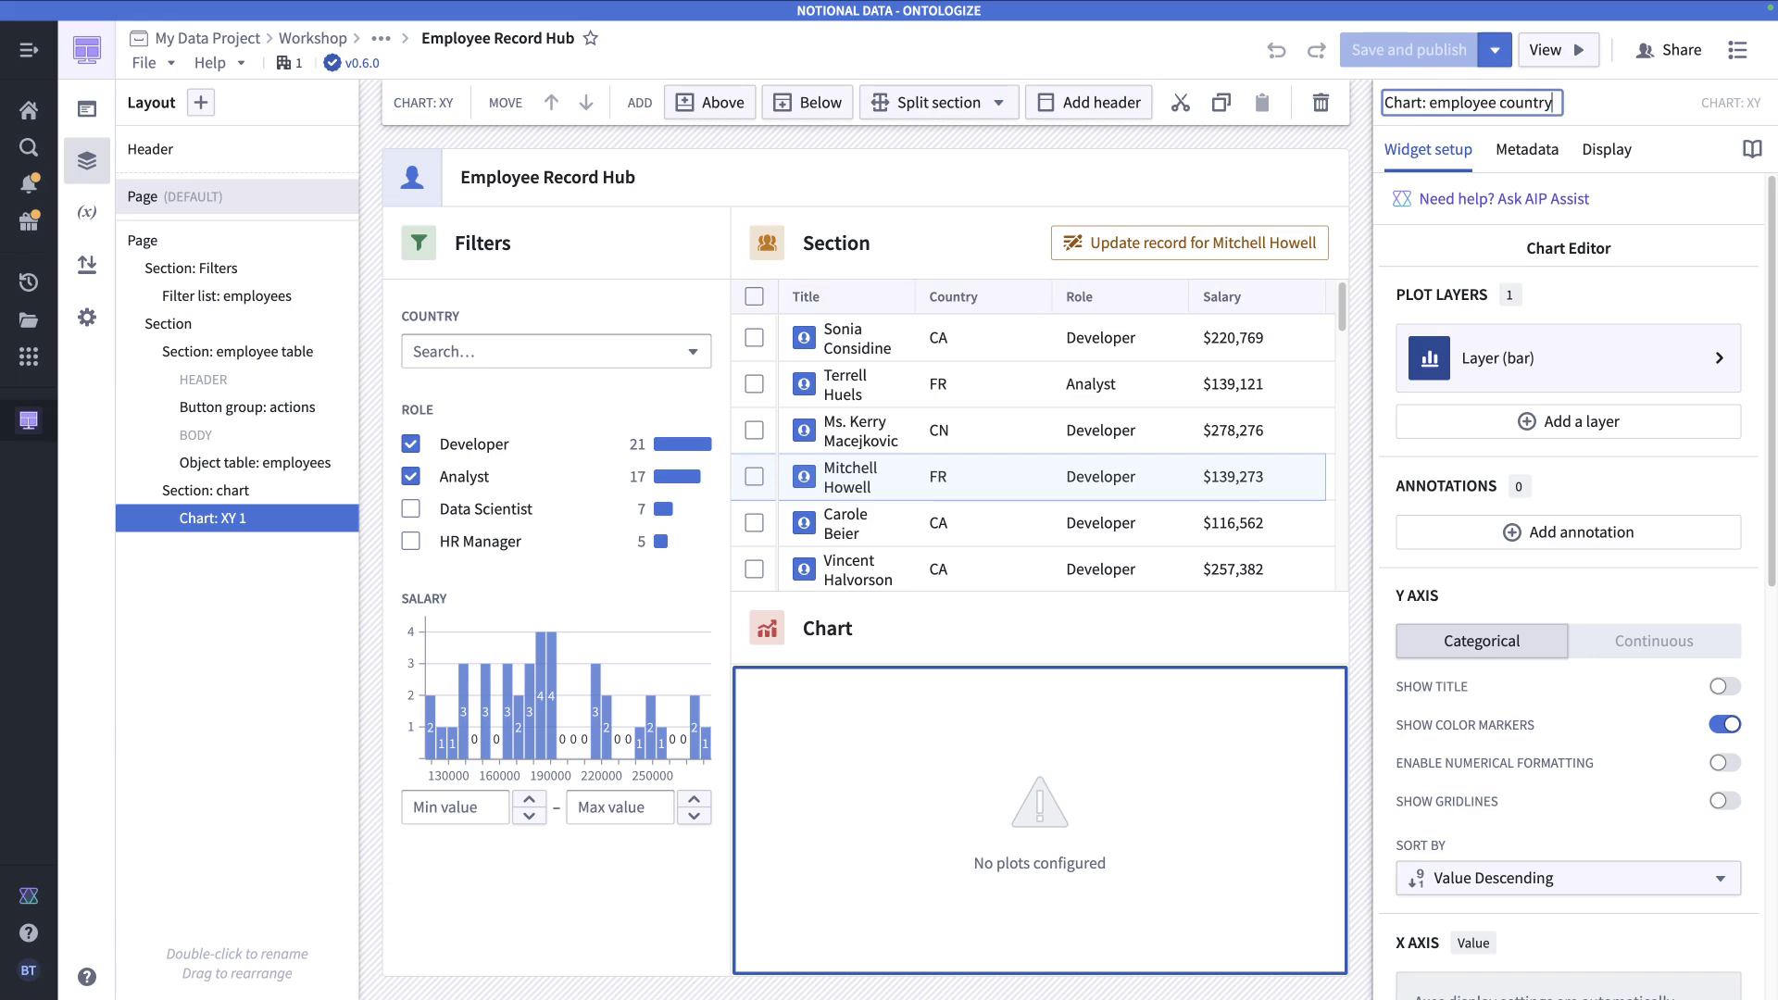
pyautogui.press('Return')
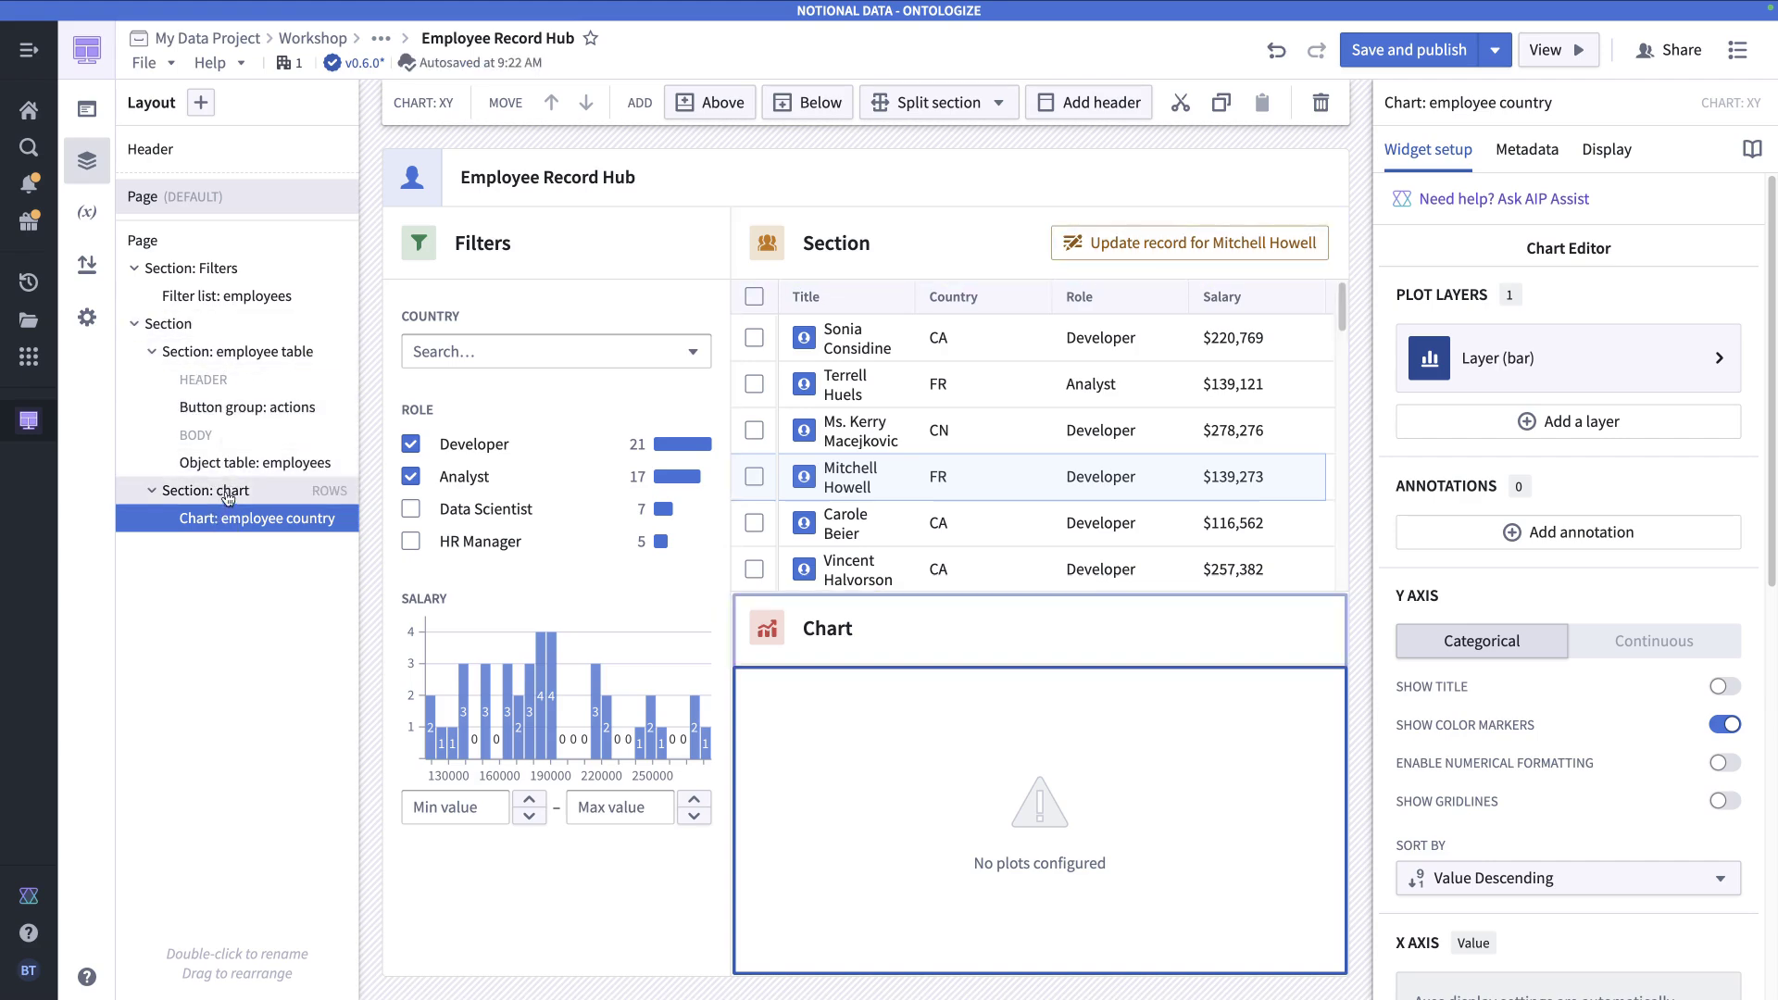
# - Set the padding of the whole page to Compact
pyautogui.click(226, 331)
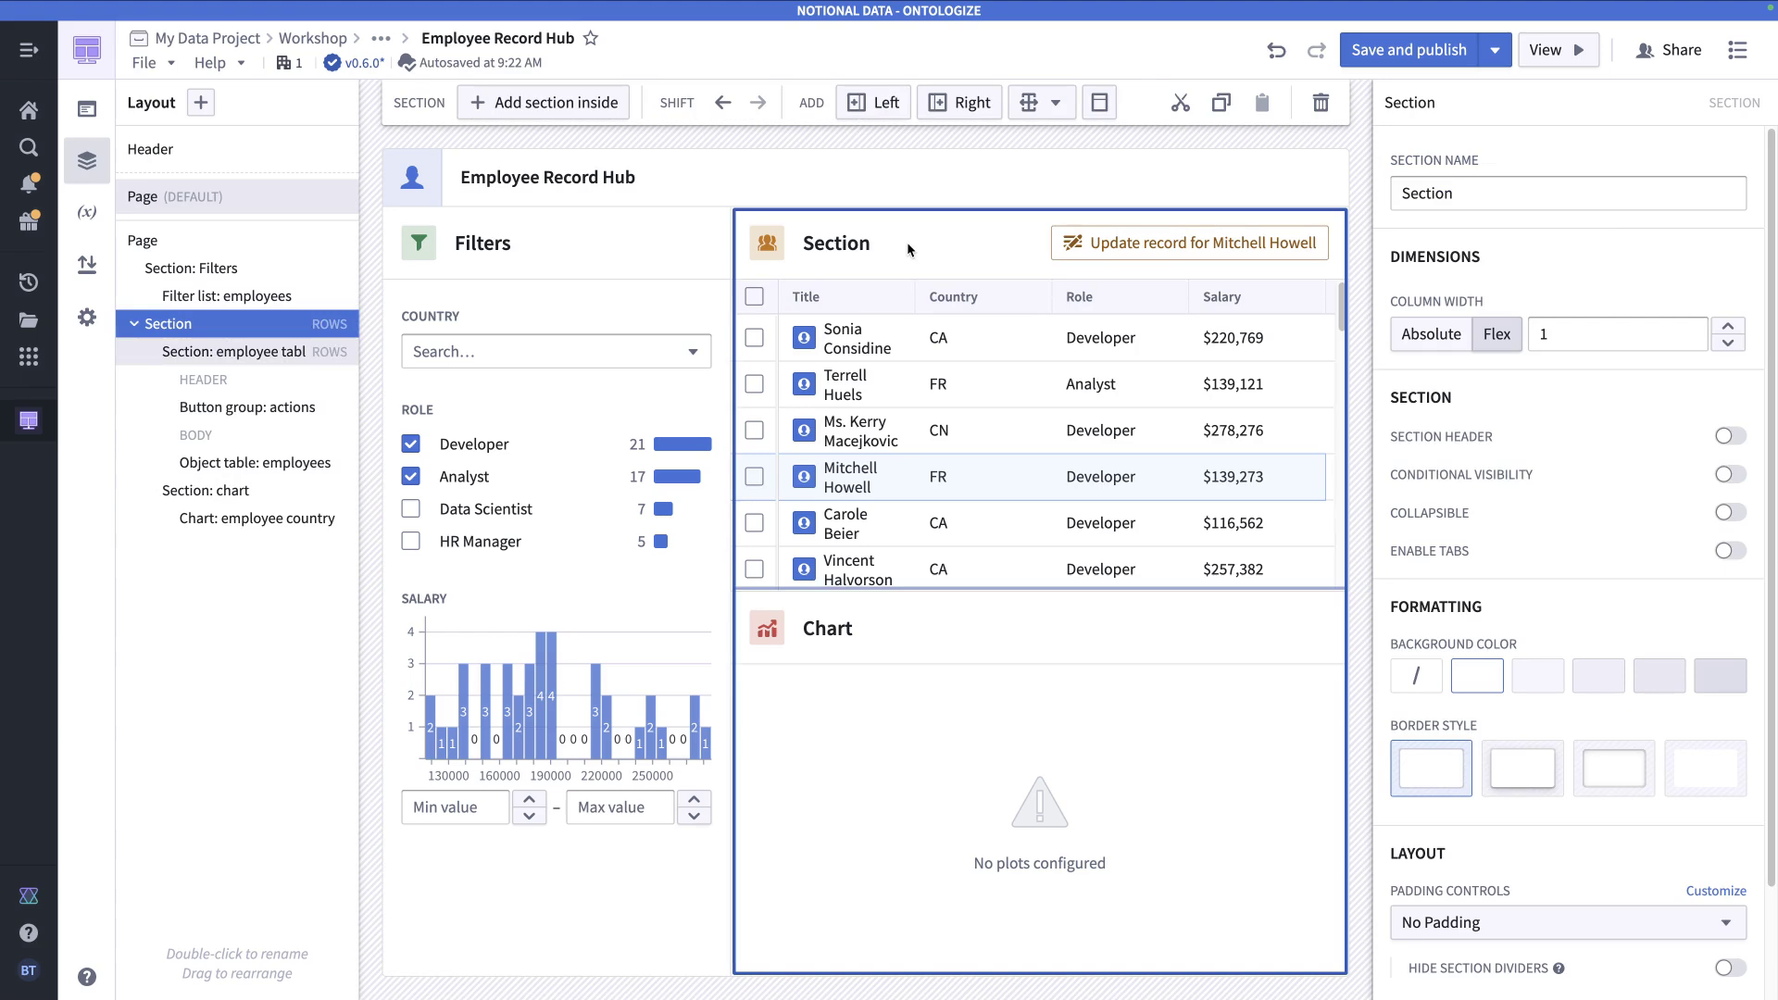
pyautogui.click(183, 243)
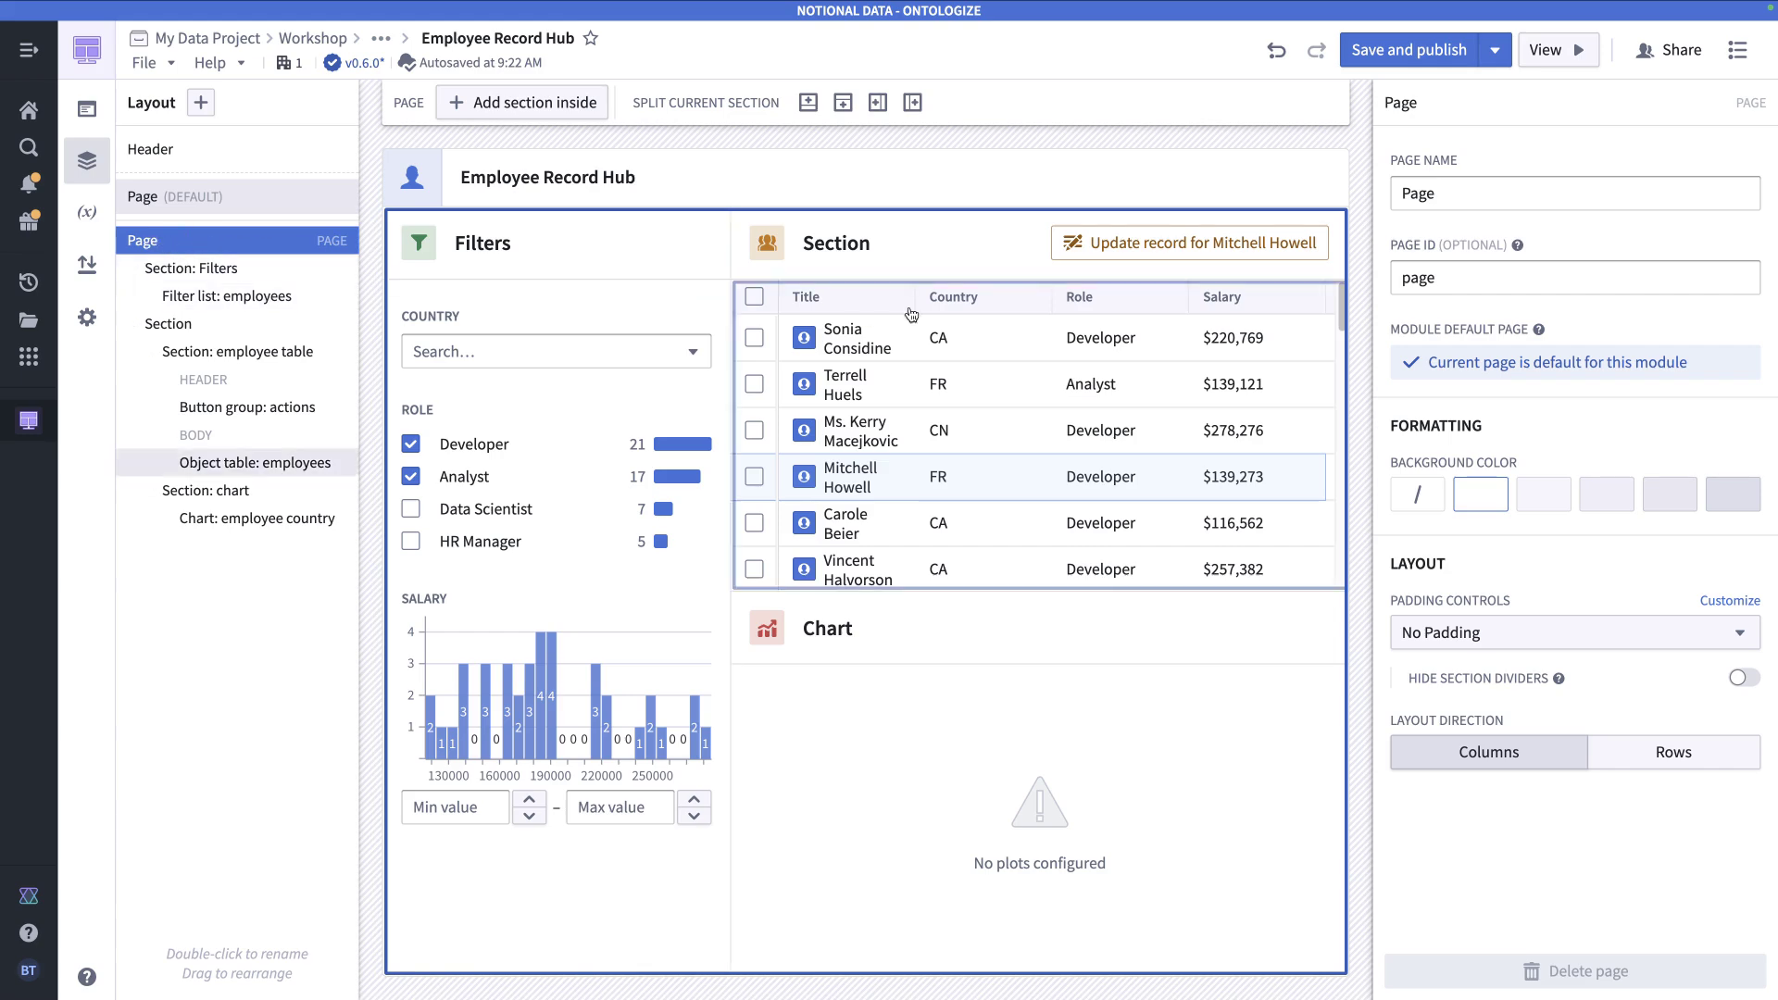
pyautogui.click(1599, 640)
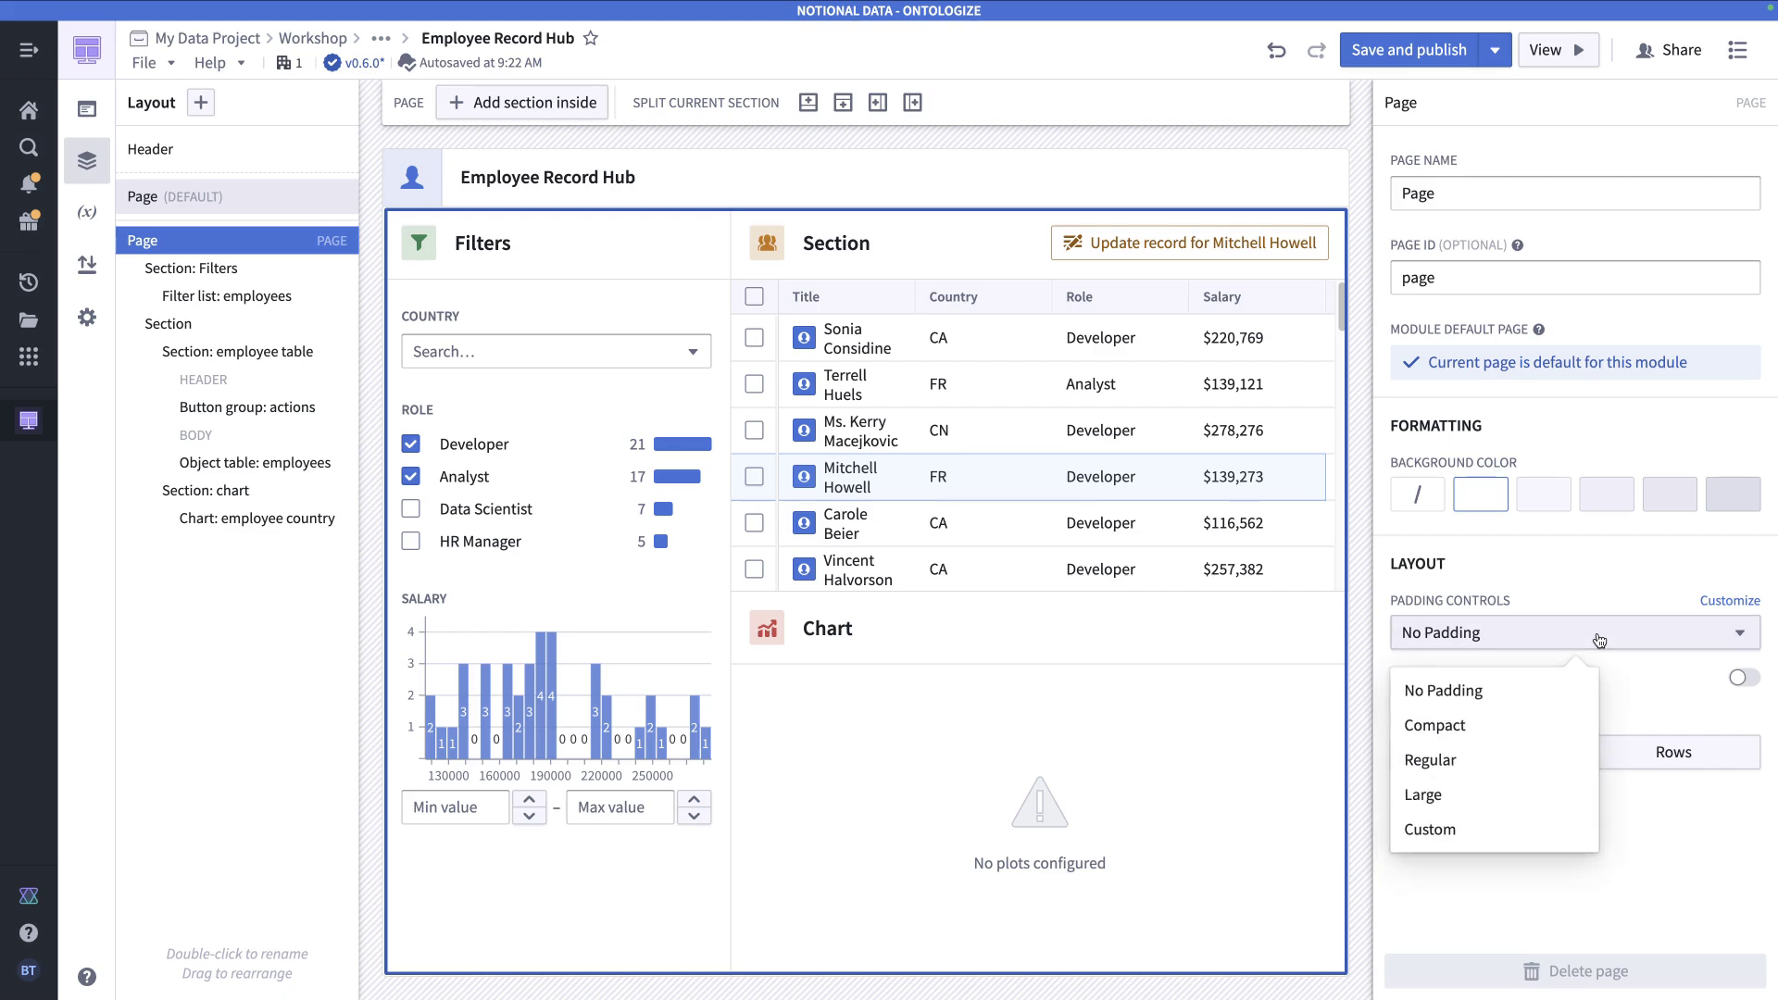
pyautogui.click(1494, 727)
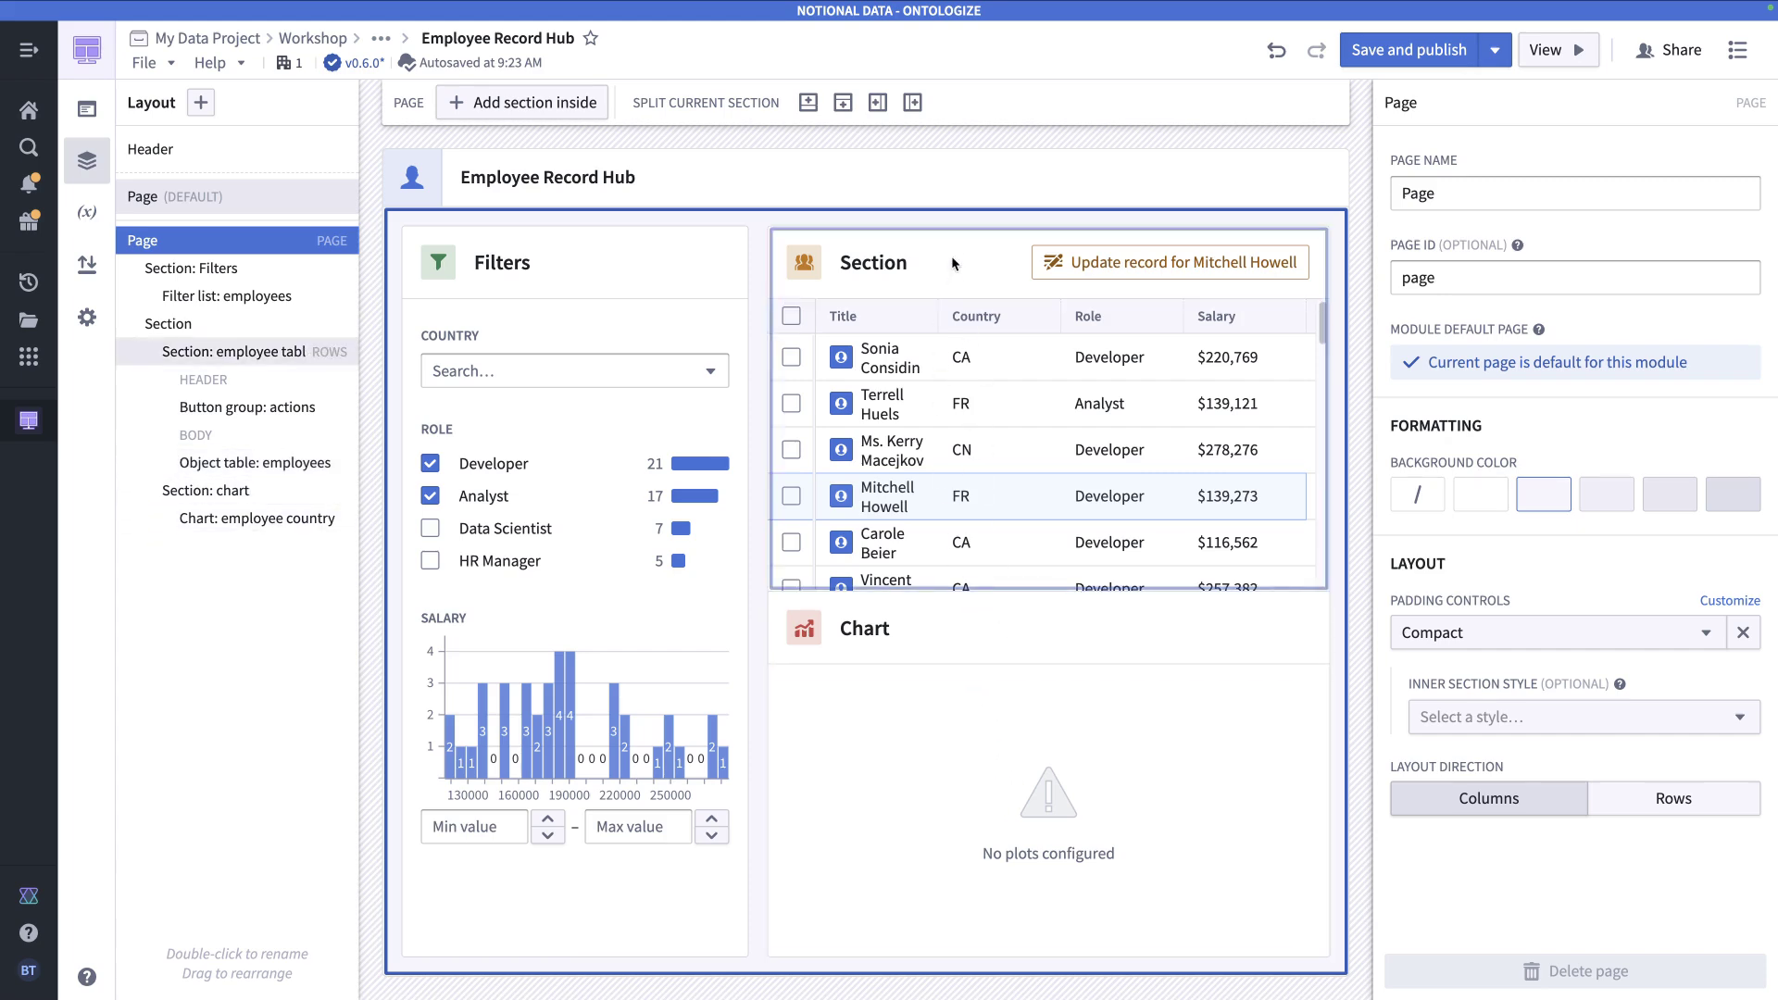
# - Set the header title of the employee table section to "Employee Records"
pyautogui.click(232, 329)
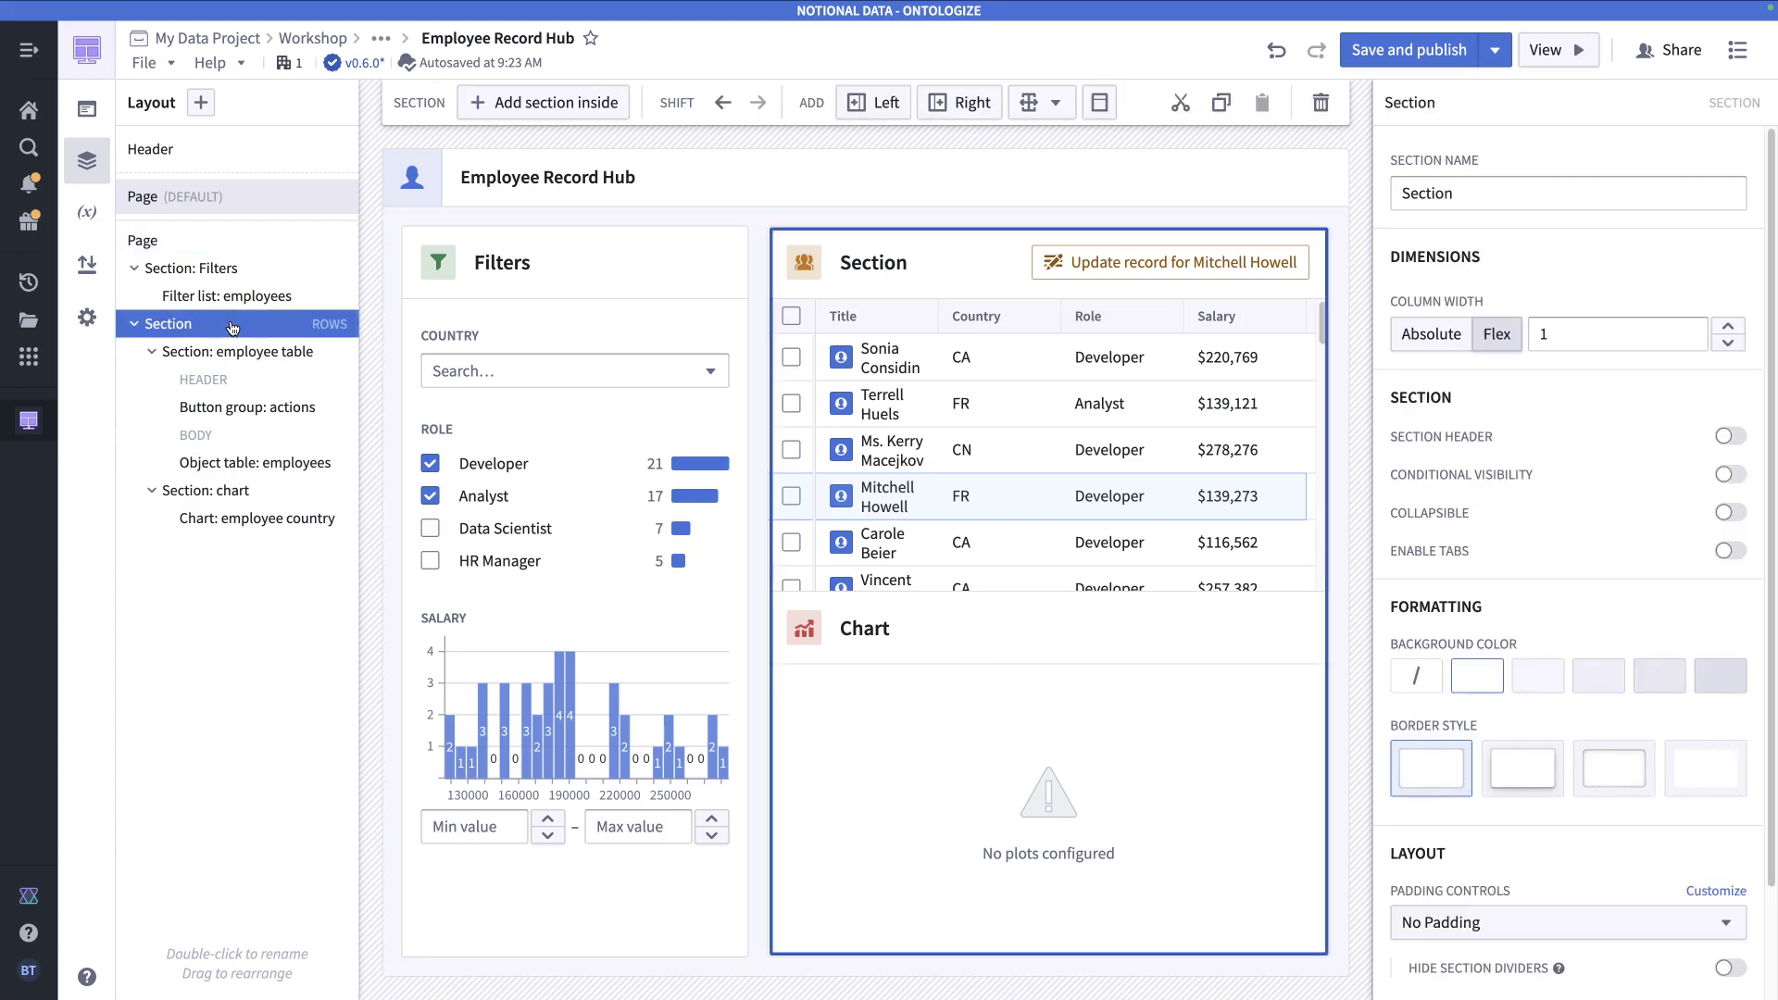
pyautogui.click(914, 266)
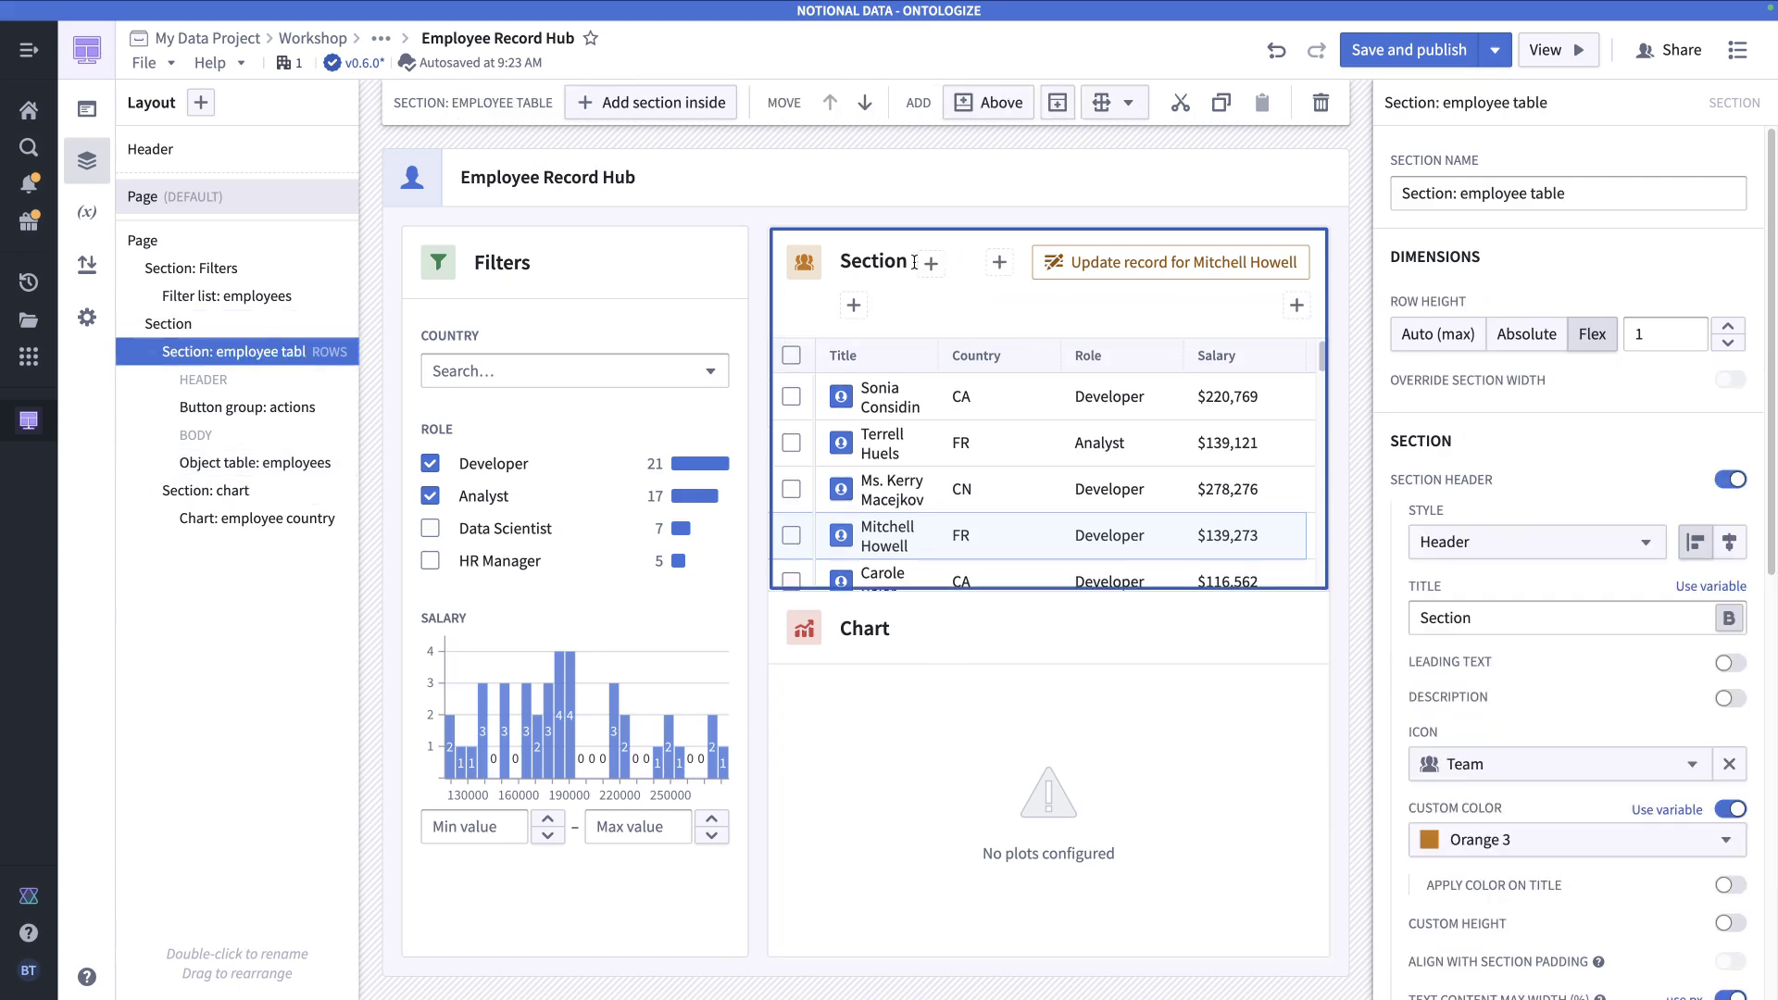
pyautogui.doubleClick(1507, 617)
pyautogui.write('Em')
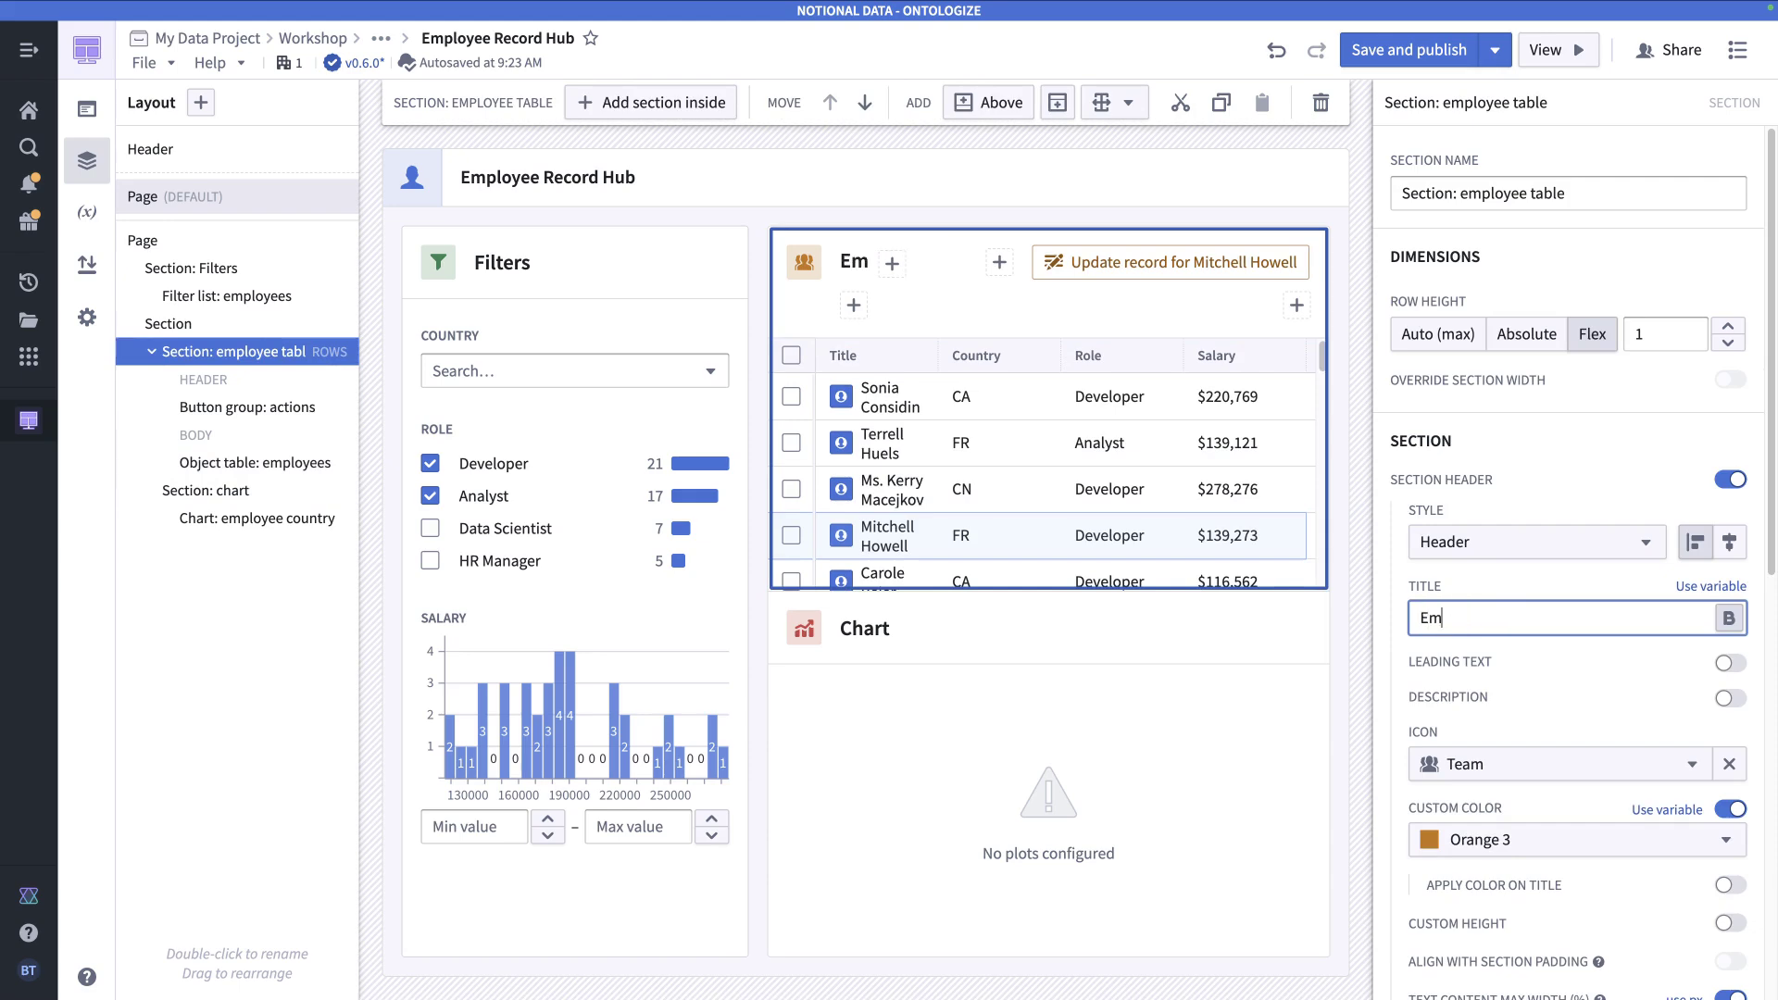
pyautogui.write('ployee REcords')
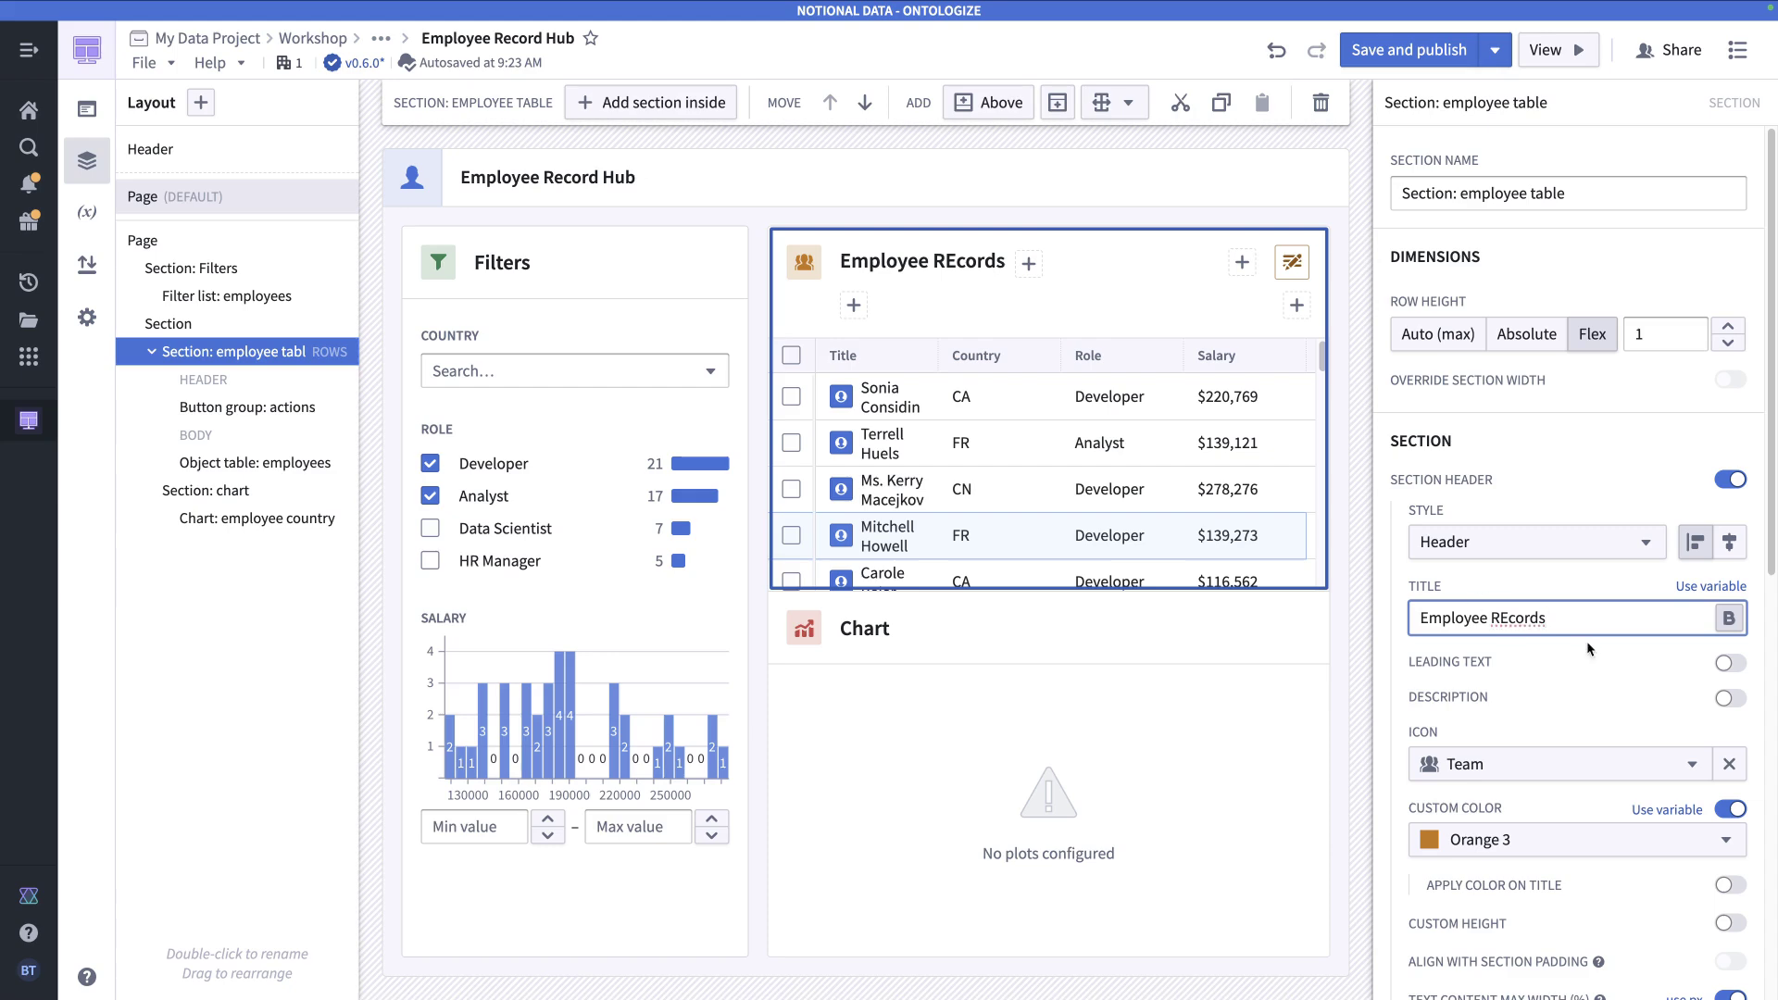
pyautogui.press('Right')
pyautogui.press('BackSpace')
pyautogui.write('e')
pyautogui.click(1389, 609)
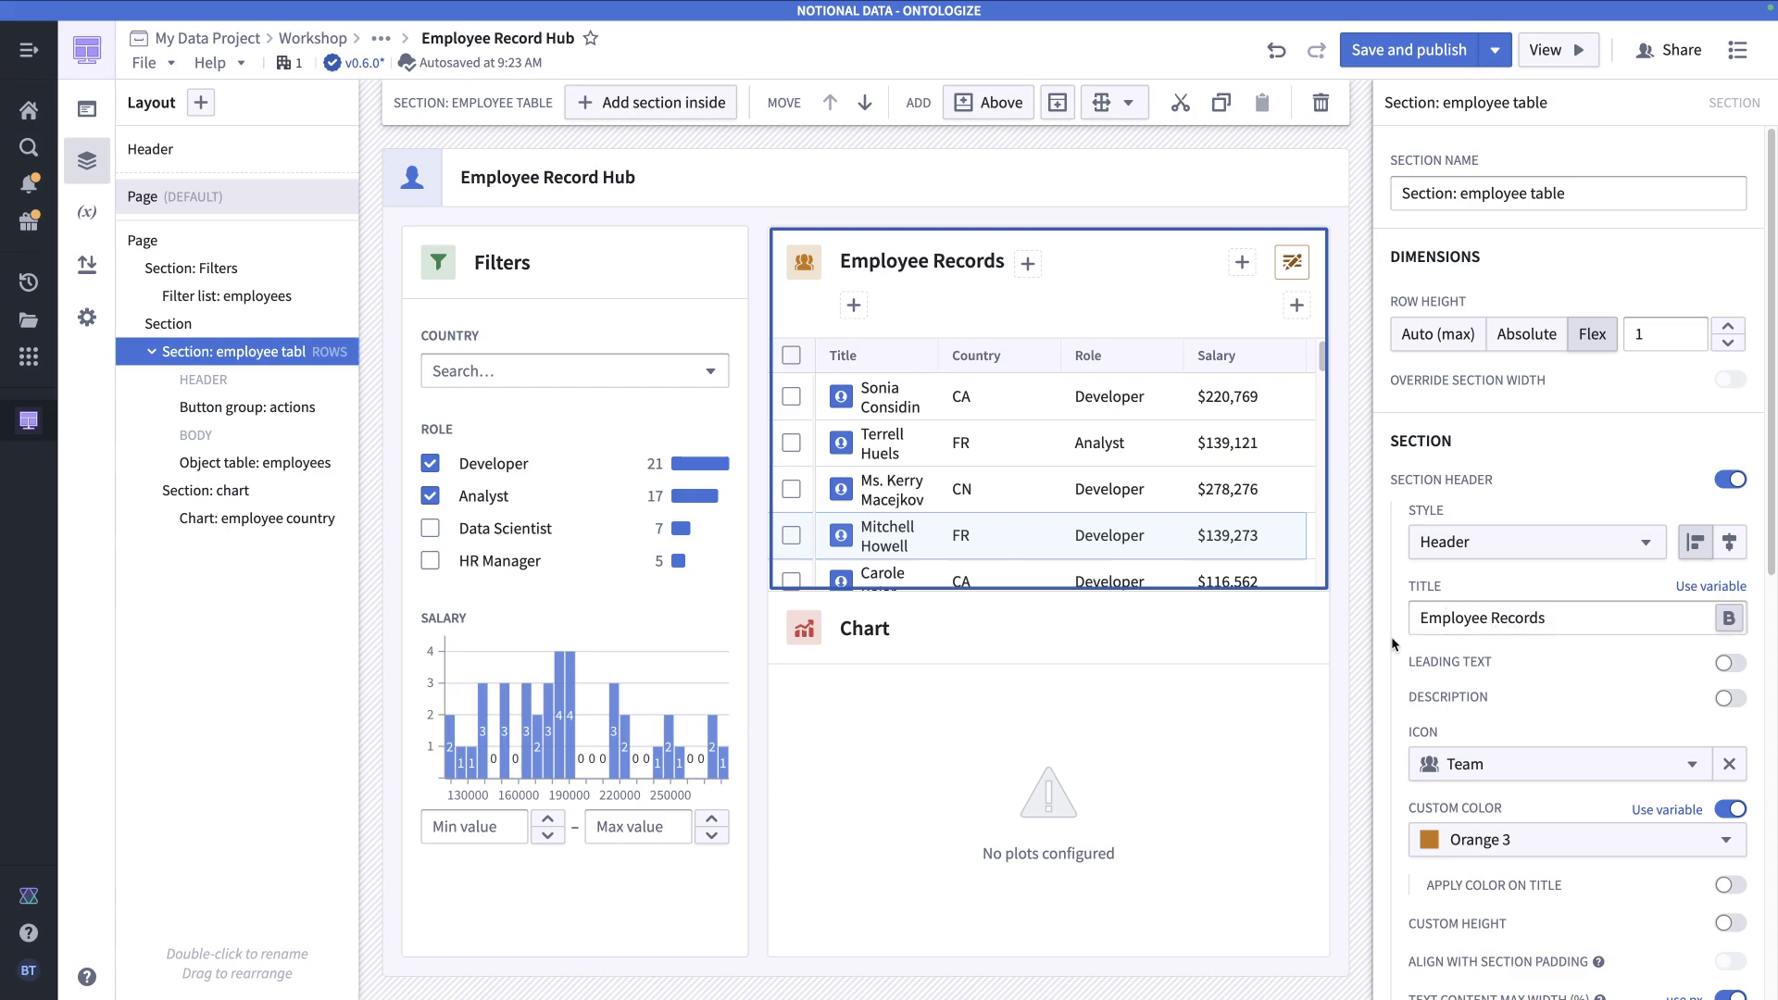
# - Give the section containing the employee table and chart custom padding with a space between of 20
pyautogui.click(184, 323)
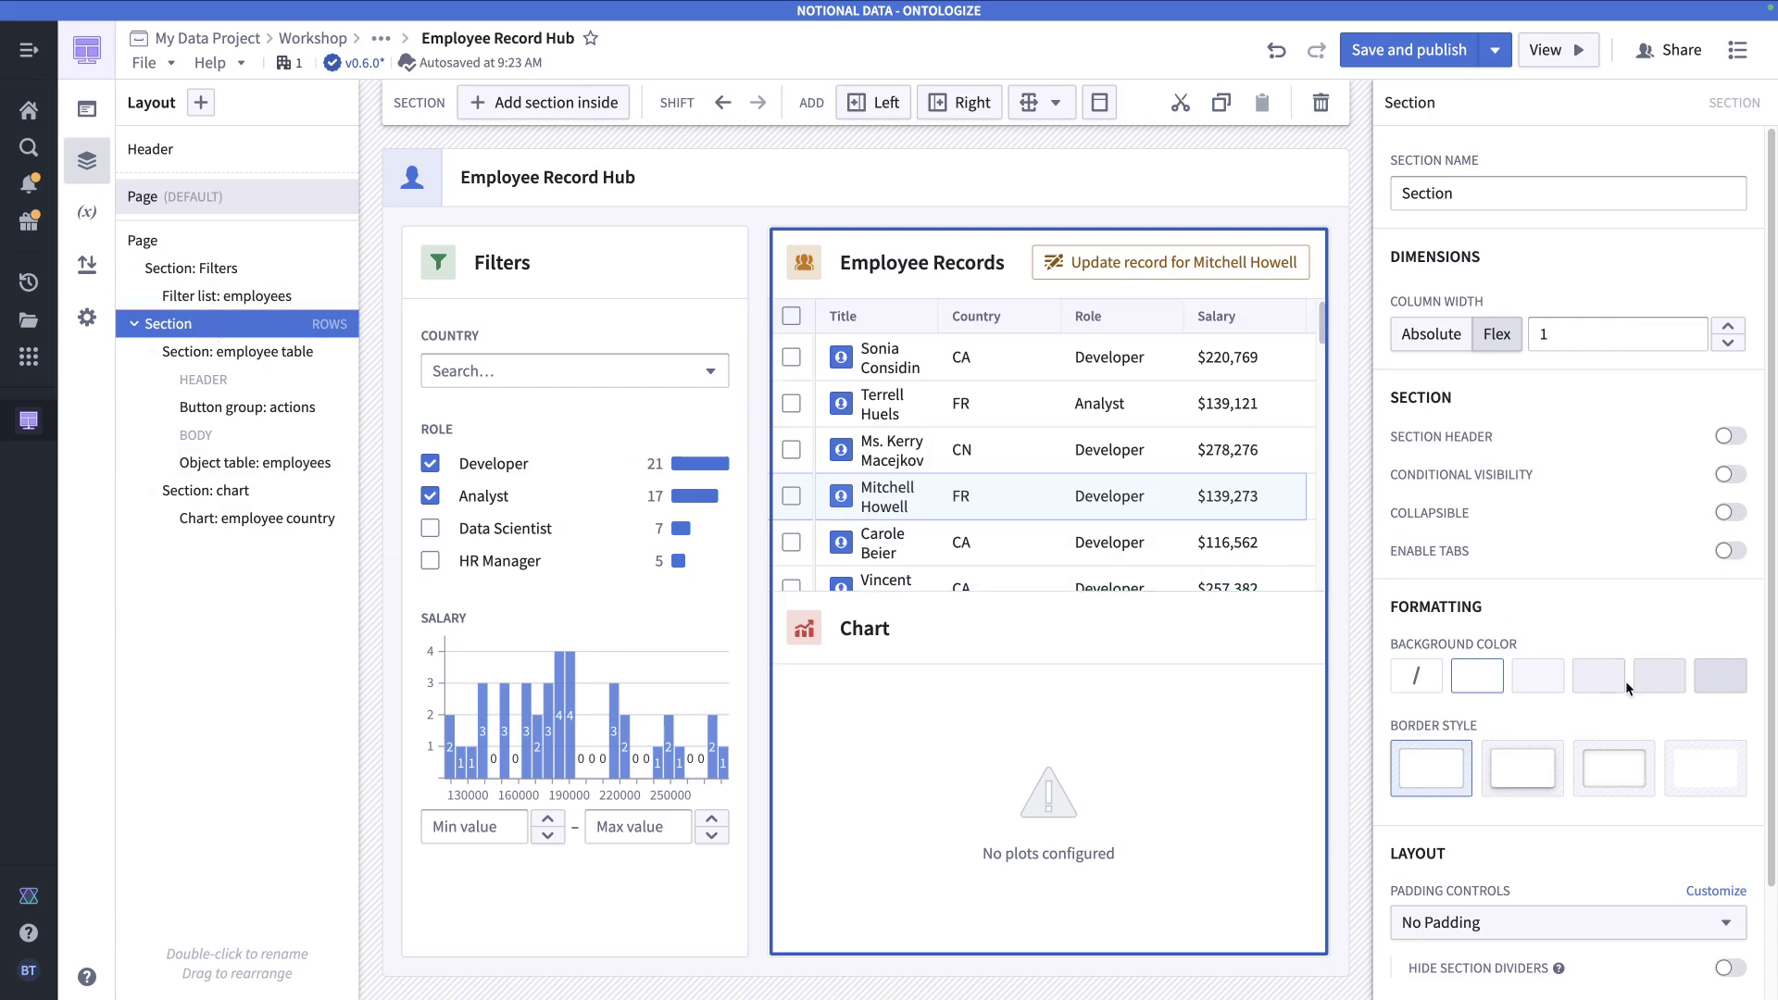
pyautogui.scroll(-2, 1625, 680)
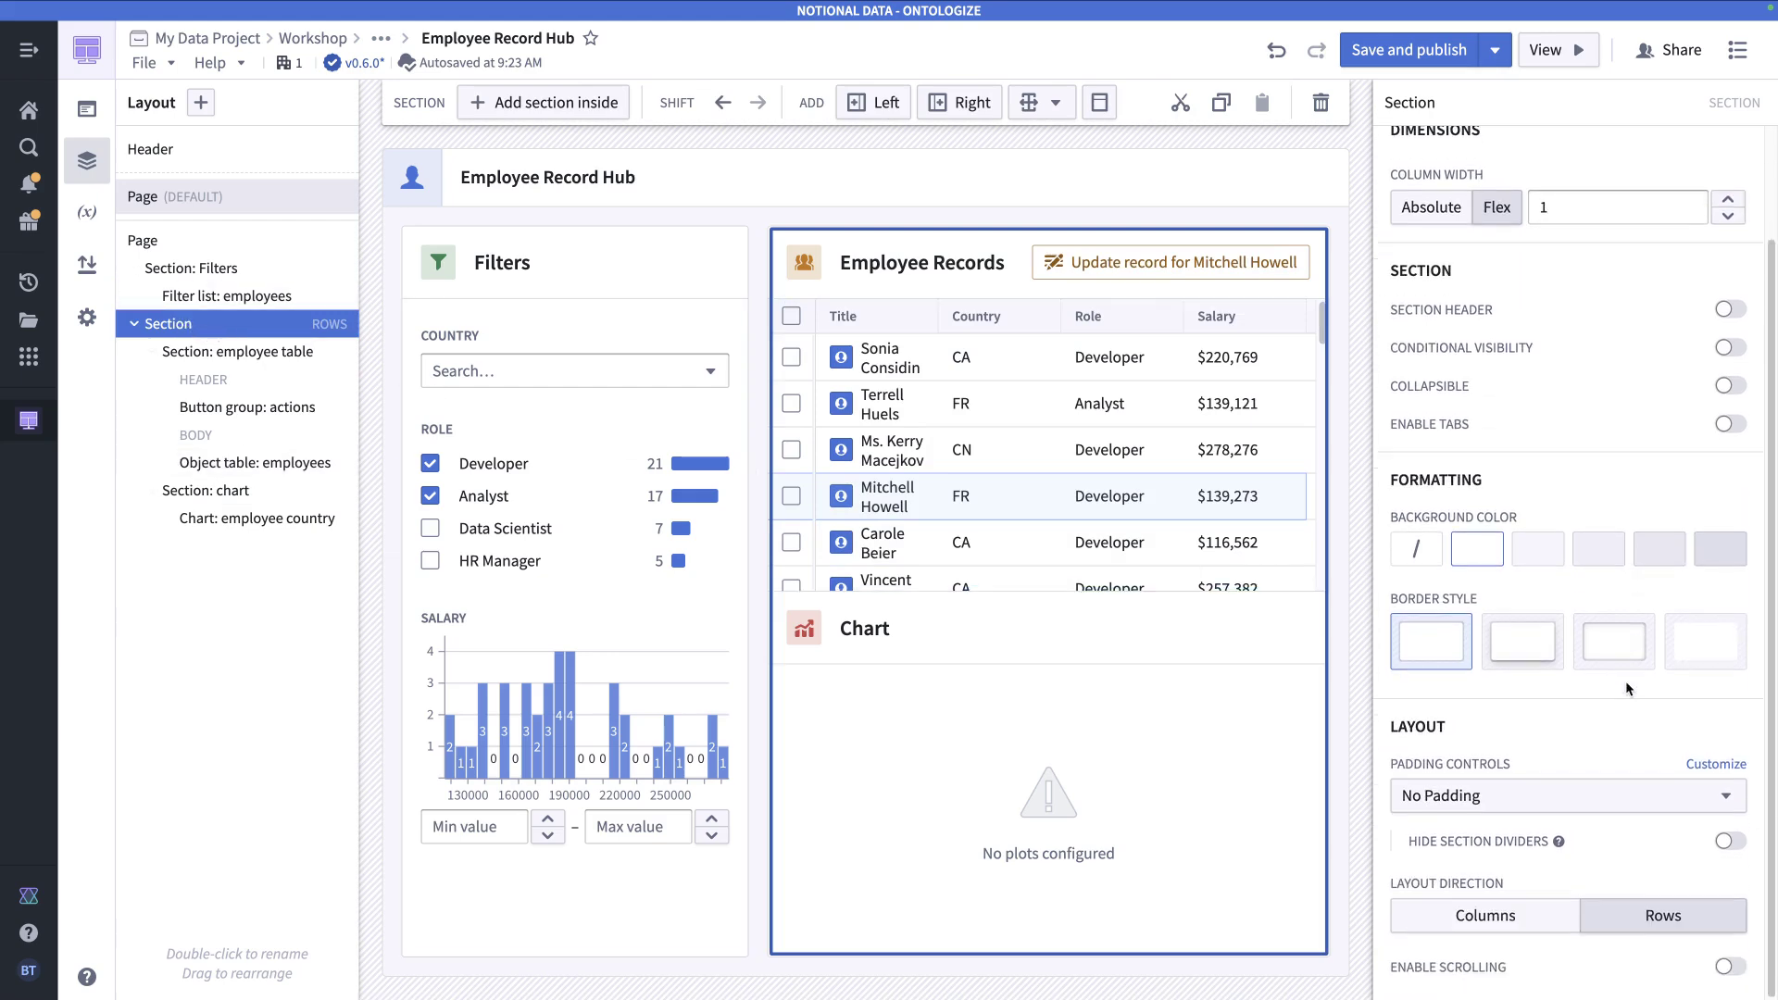
pyautogui.click(1493, 801)
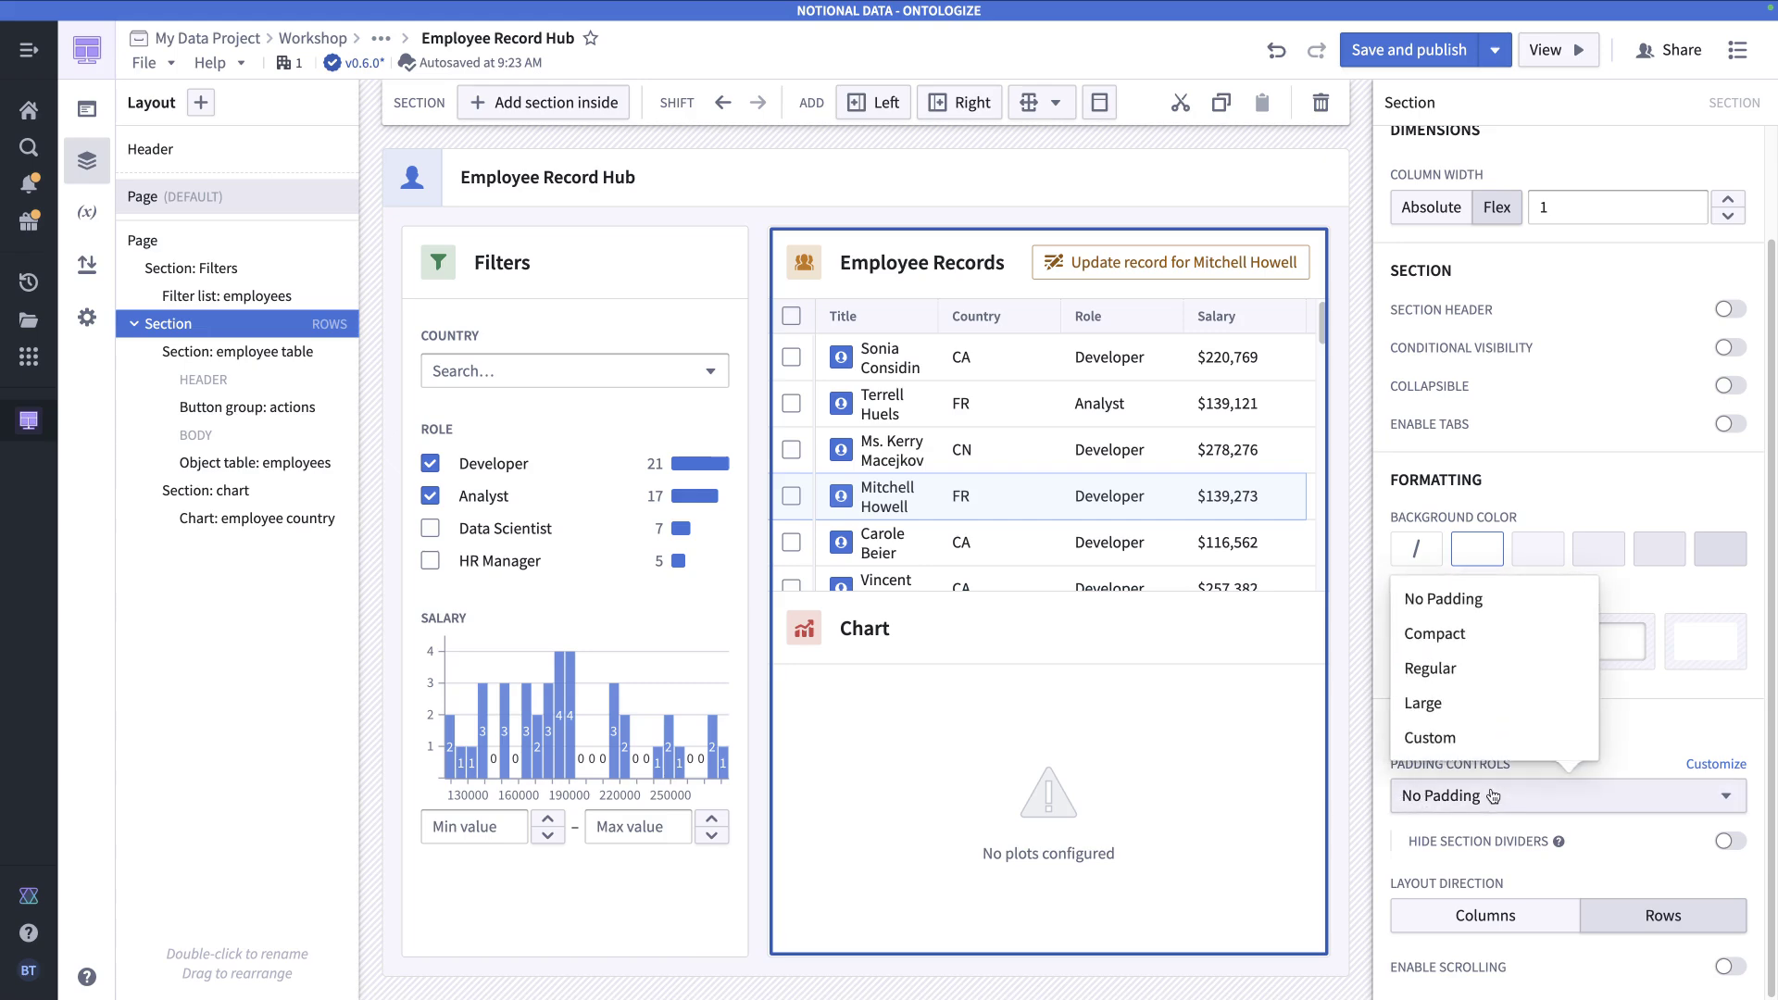
pyautogui.click(1459, 747)
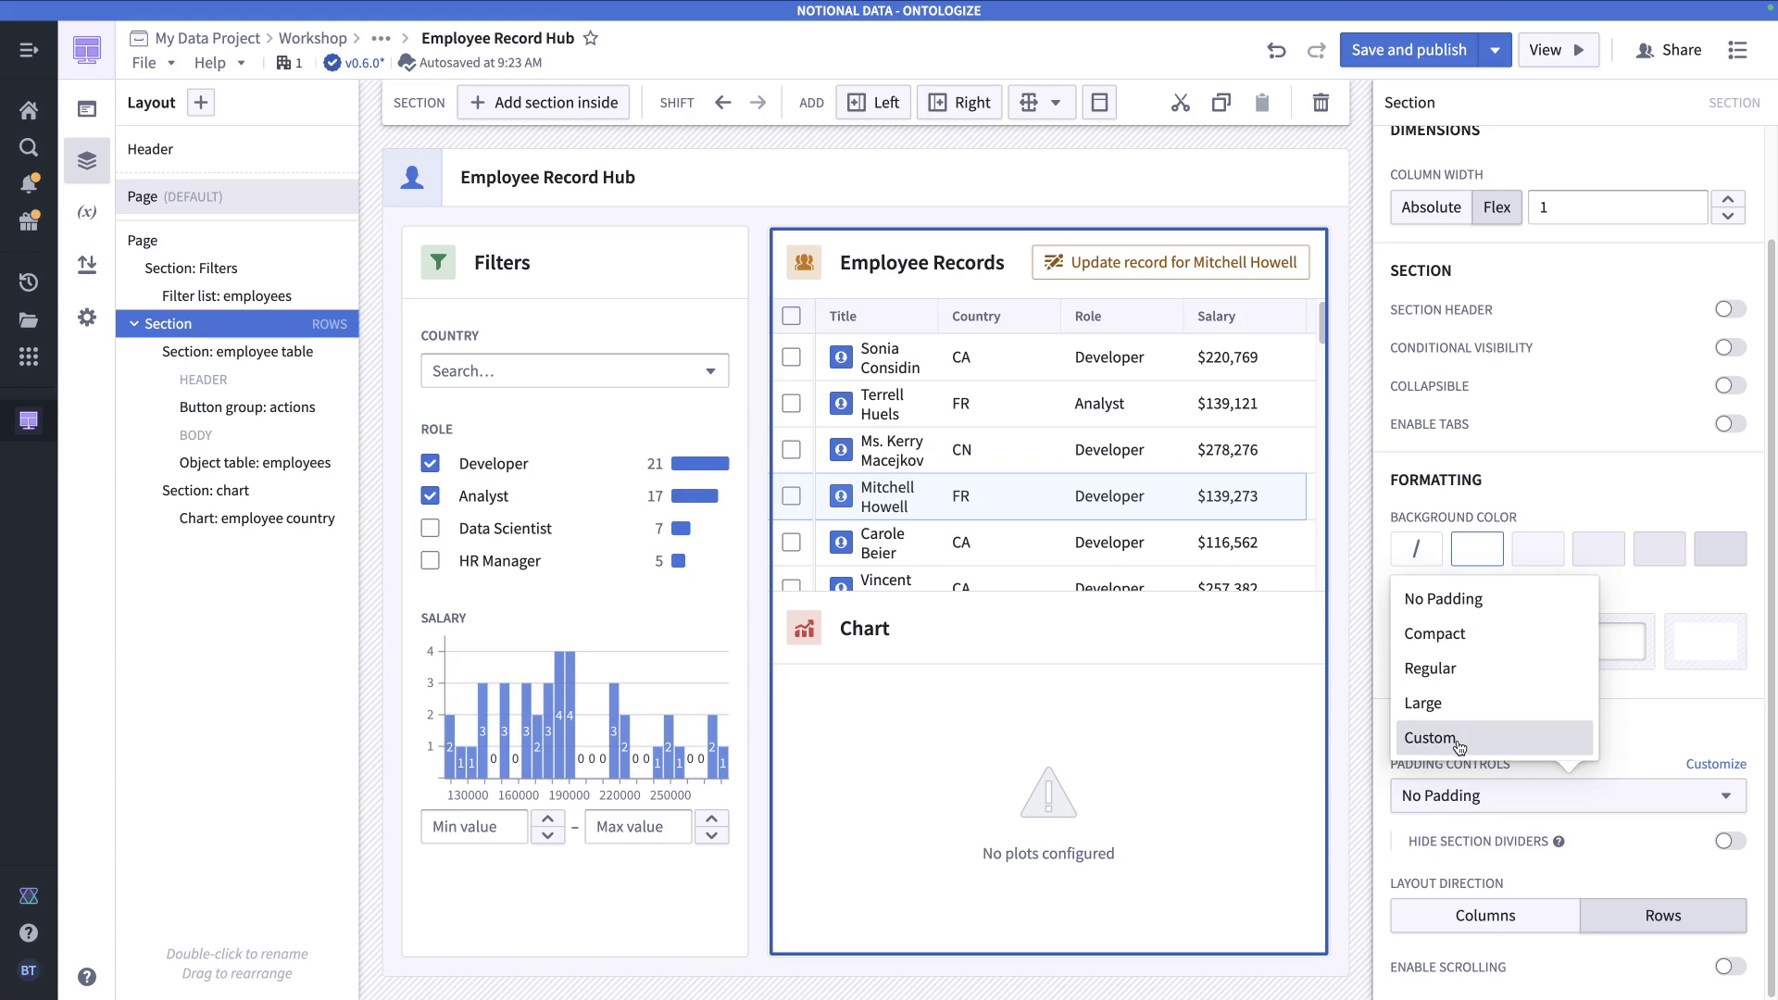
pyautogui.scroll(-3, 1523, 788)
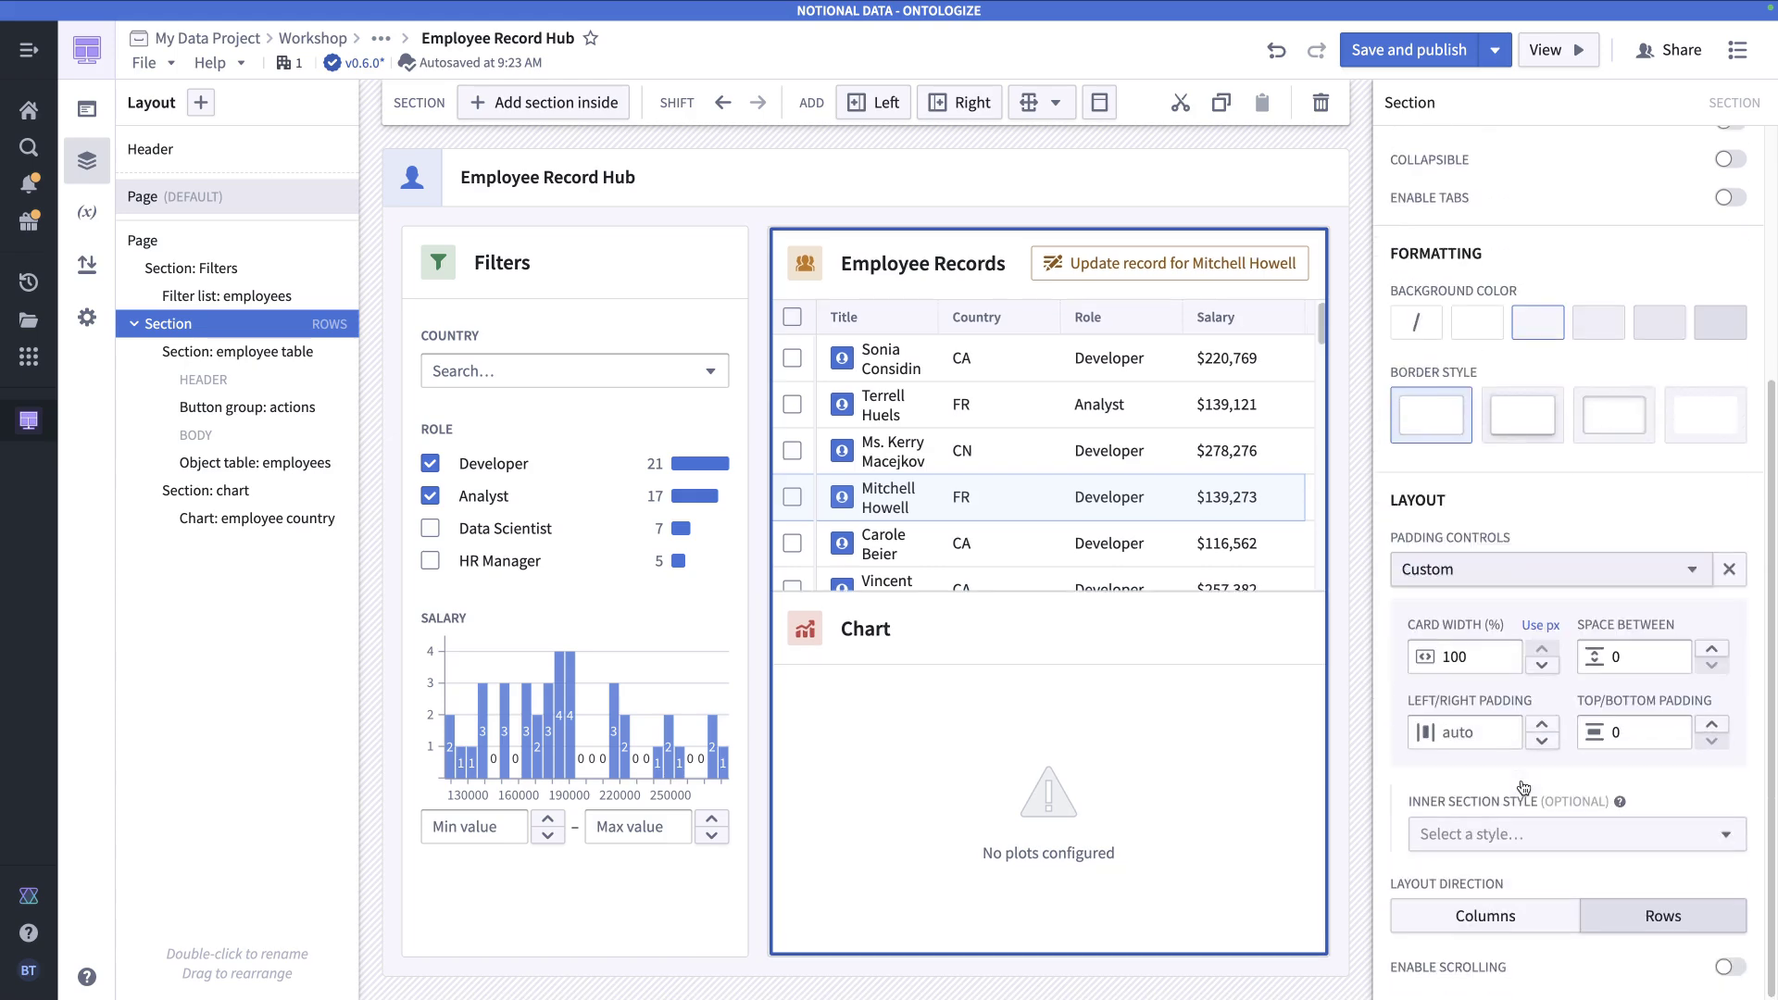
pyautogui.write('20')
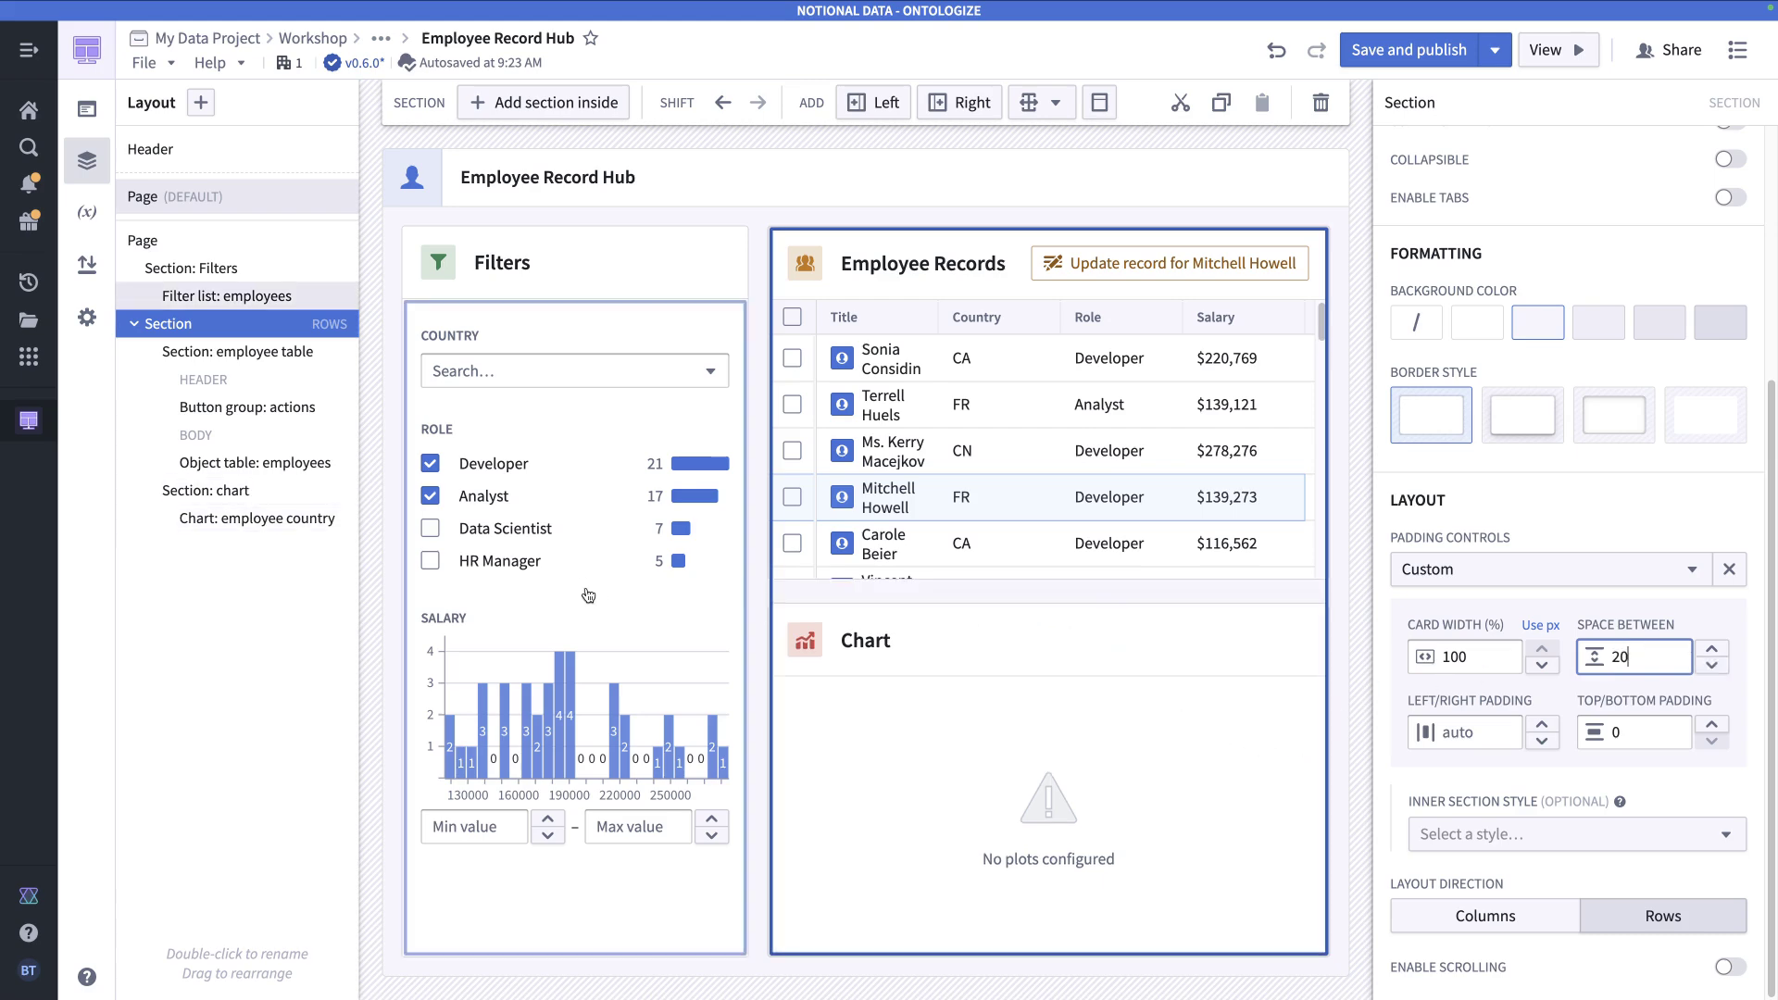
# - Set the border style of the section that holds the employee table and chart to Borderless
pyautogui.click(604, 619)
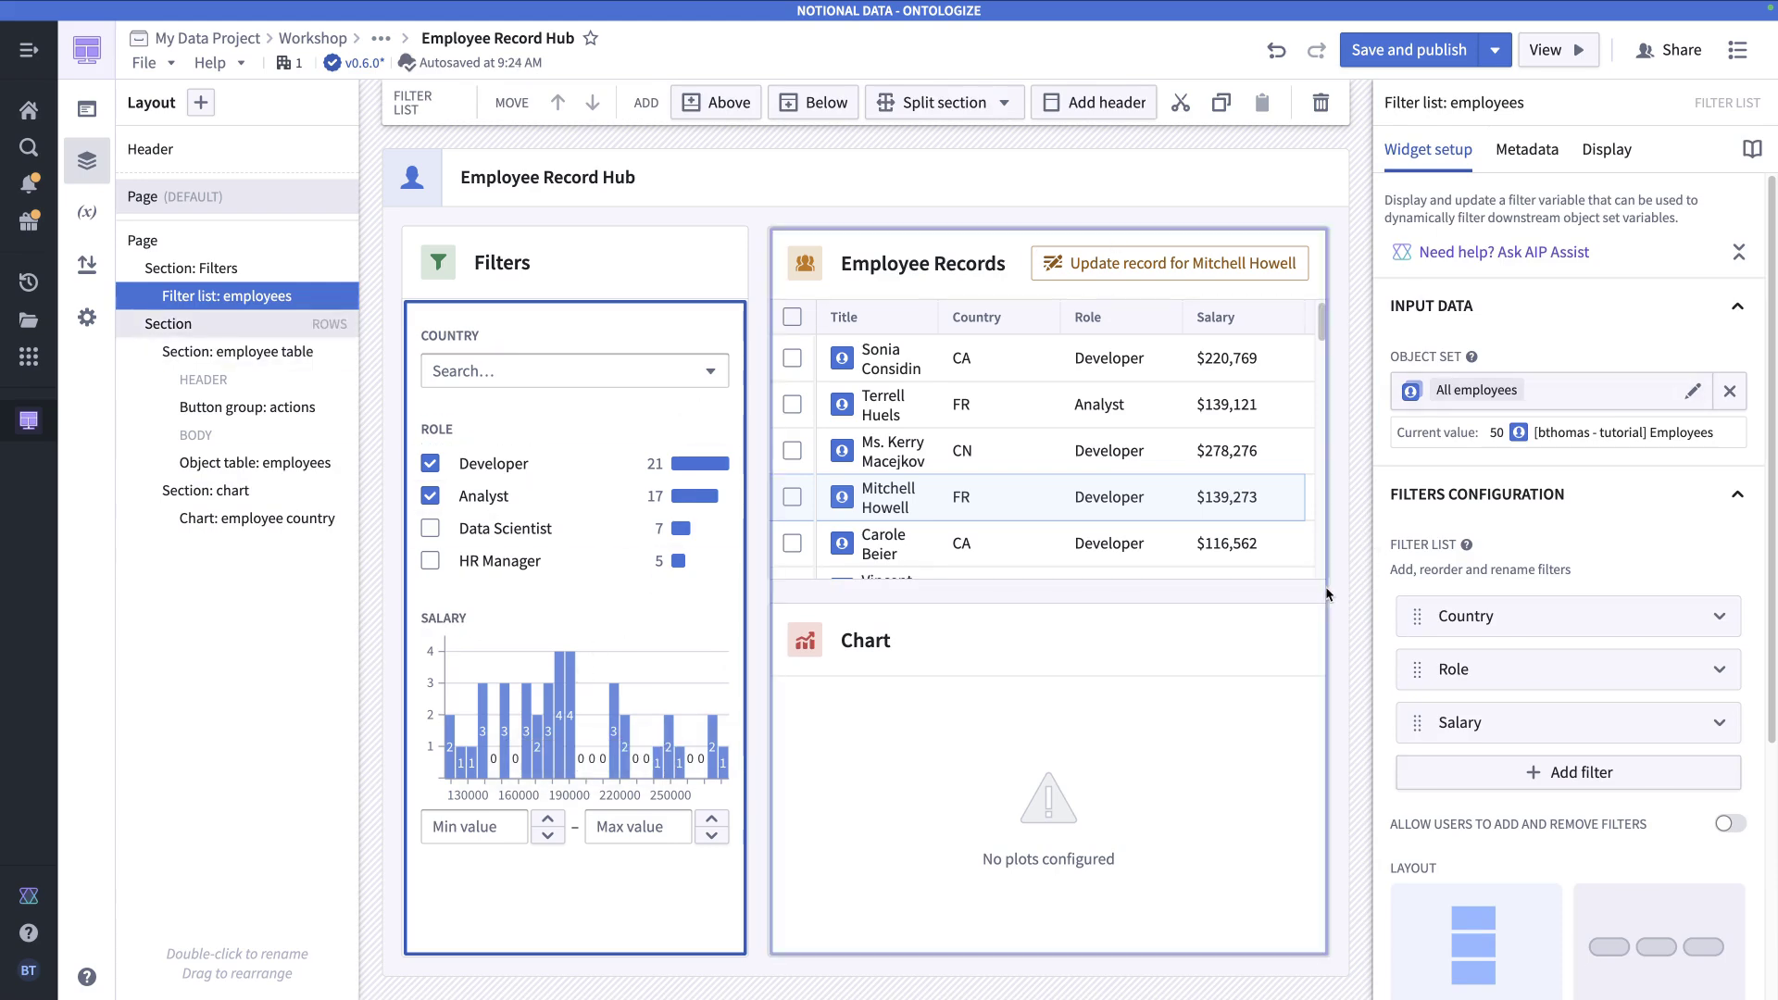
pyautogui.click(223, 330)
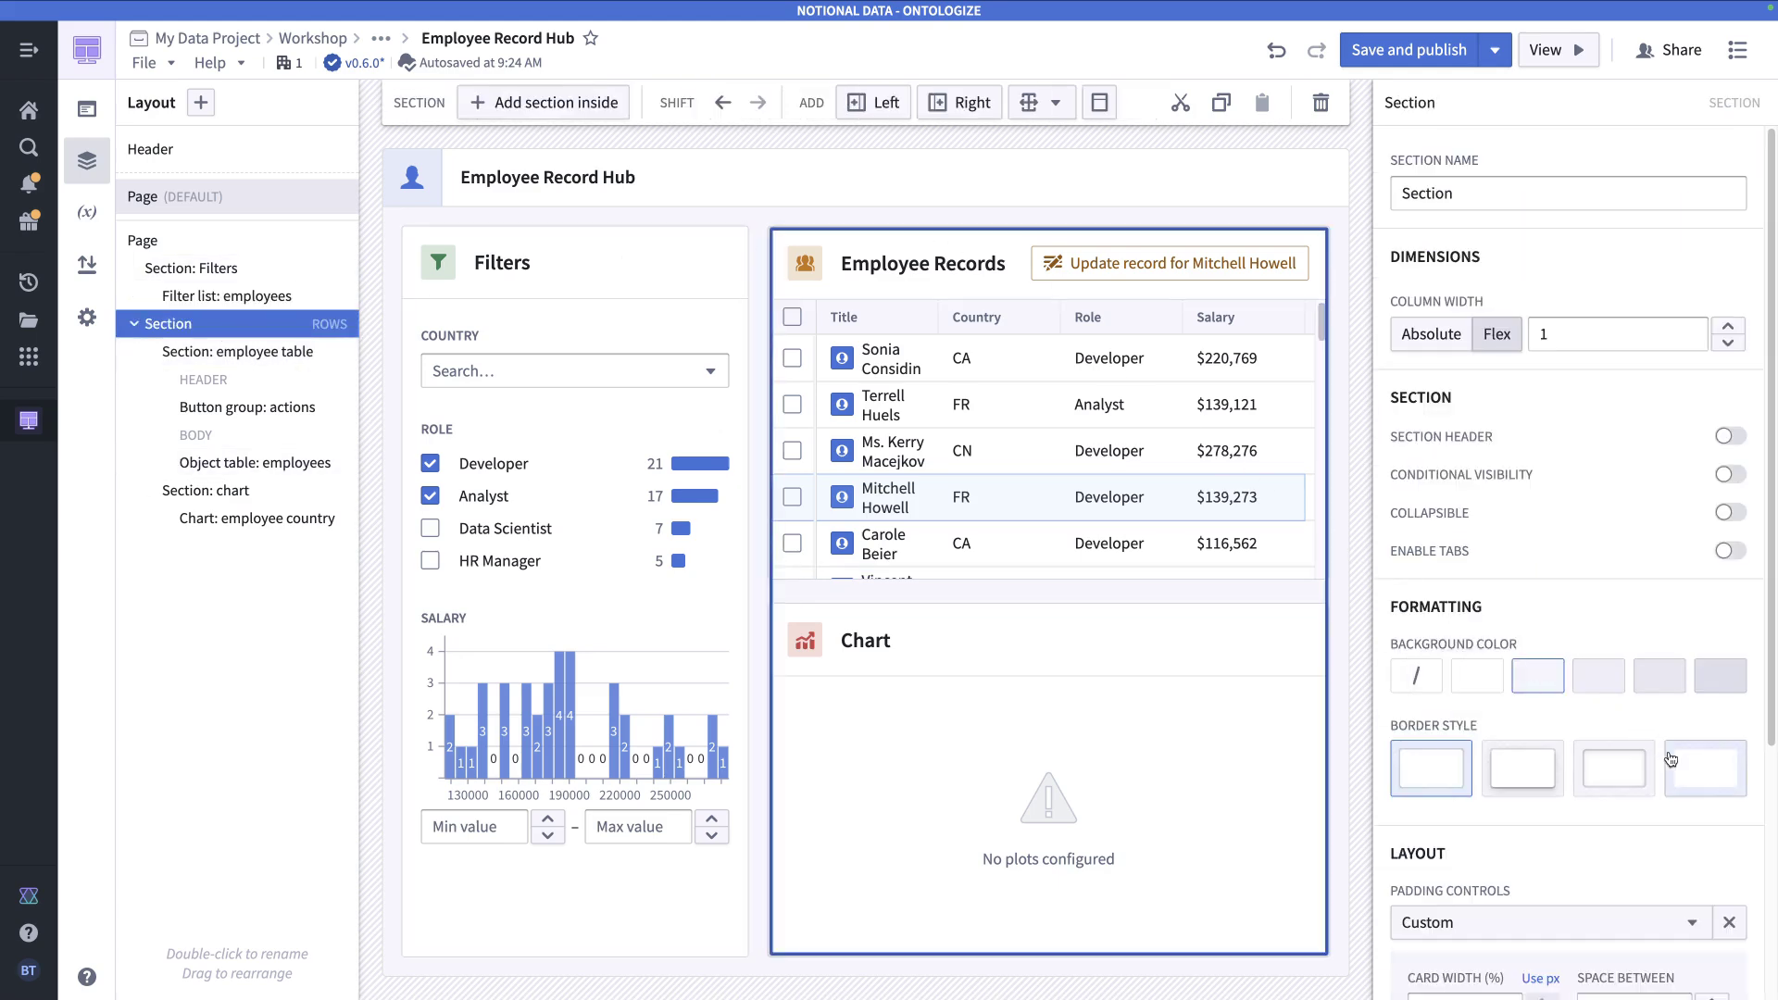
pyautogui.click(1712, 782)
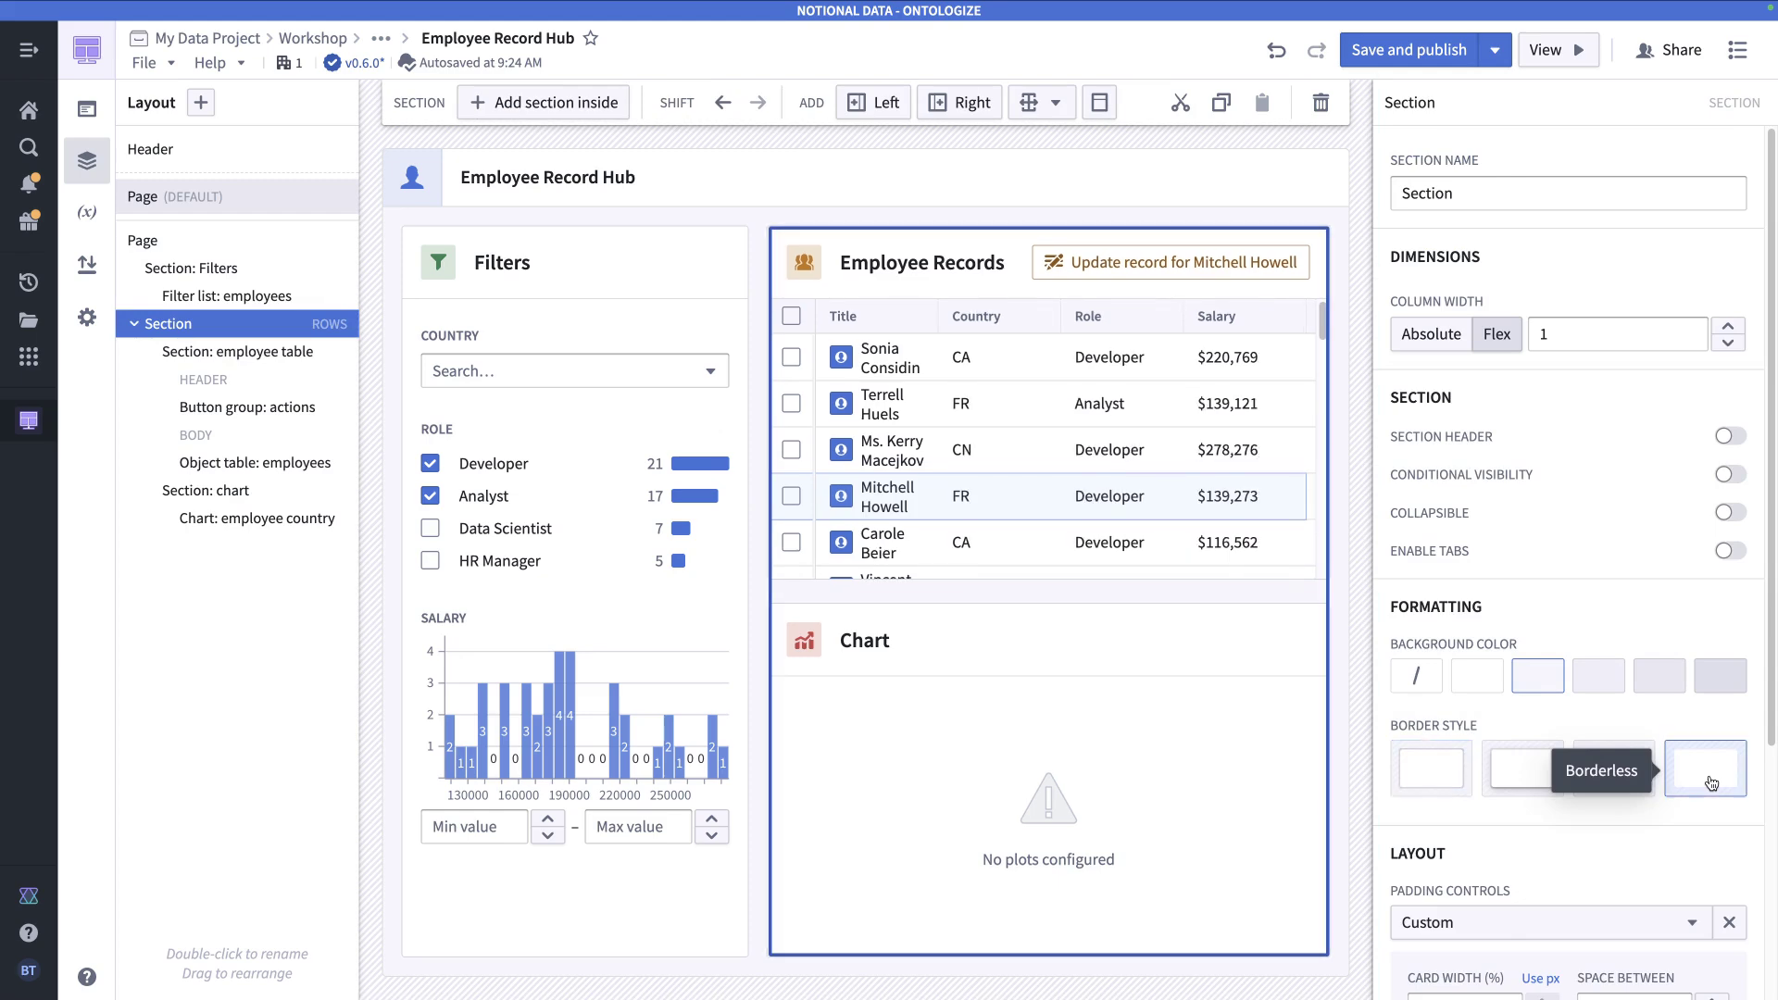
# - Apply the Outer drop shadow border style to the Filters, employee table and chart sections, and save and publish the module
pyautogui.click(586, 246)
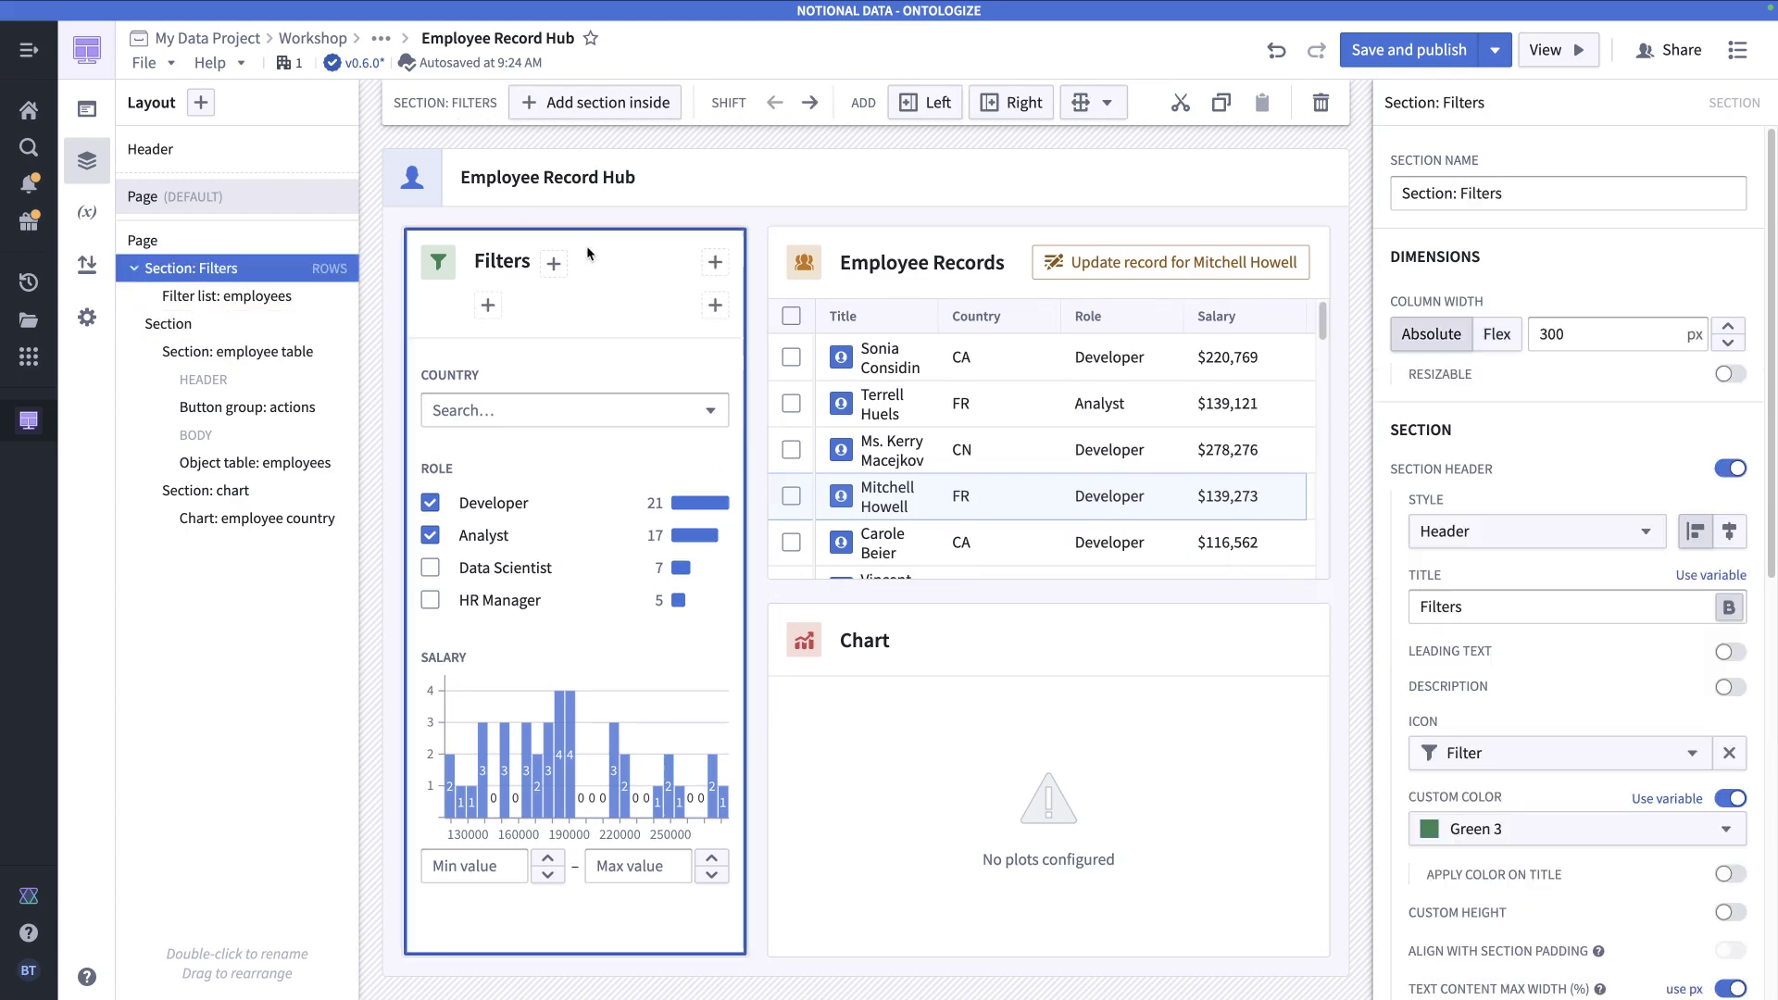
pyautogui.click(978, 250)
pyautogui.click(707, 245)
pyautogui.scroll(-9, 1411, 706)
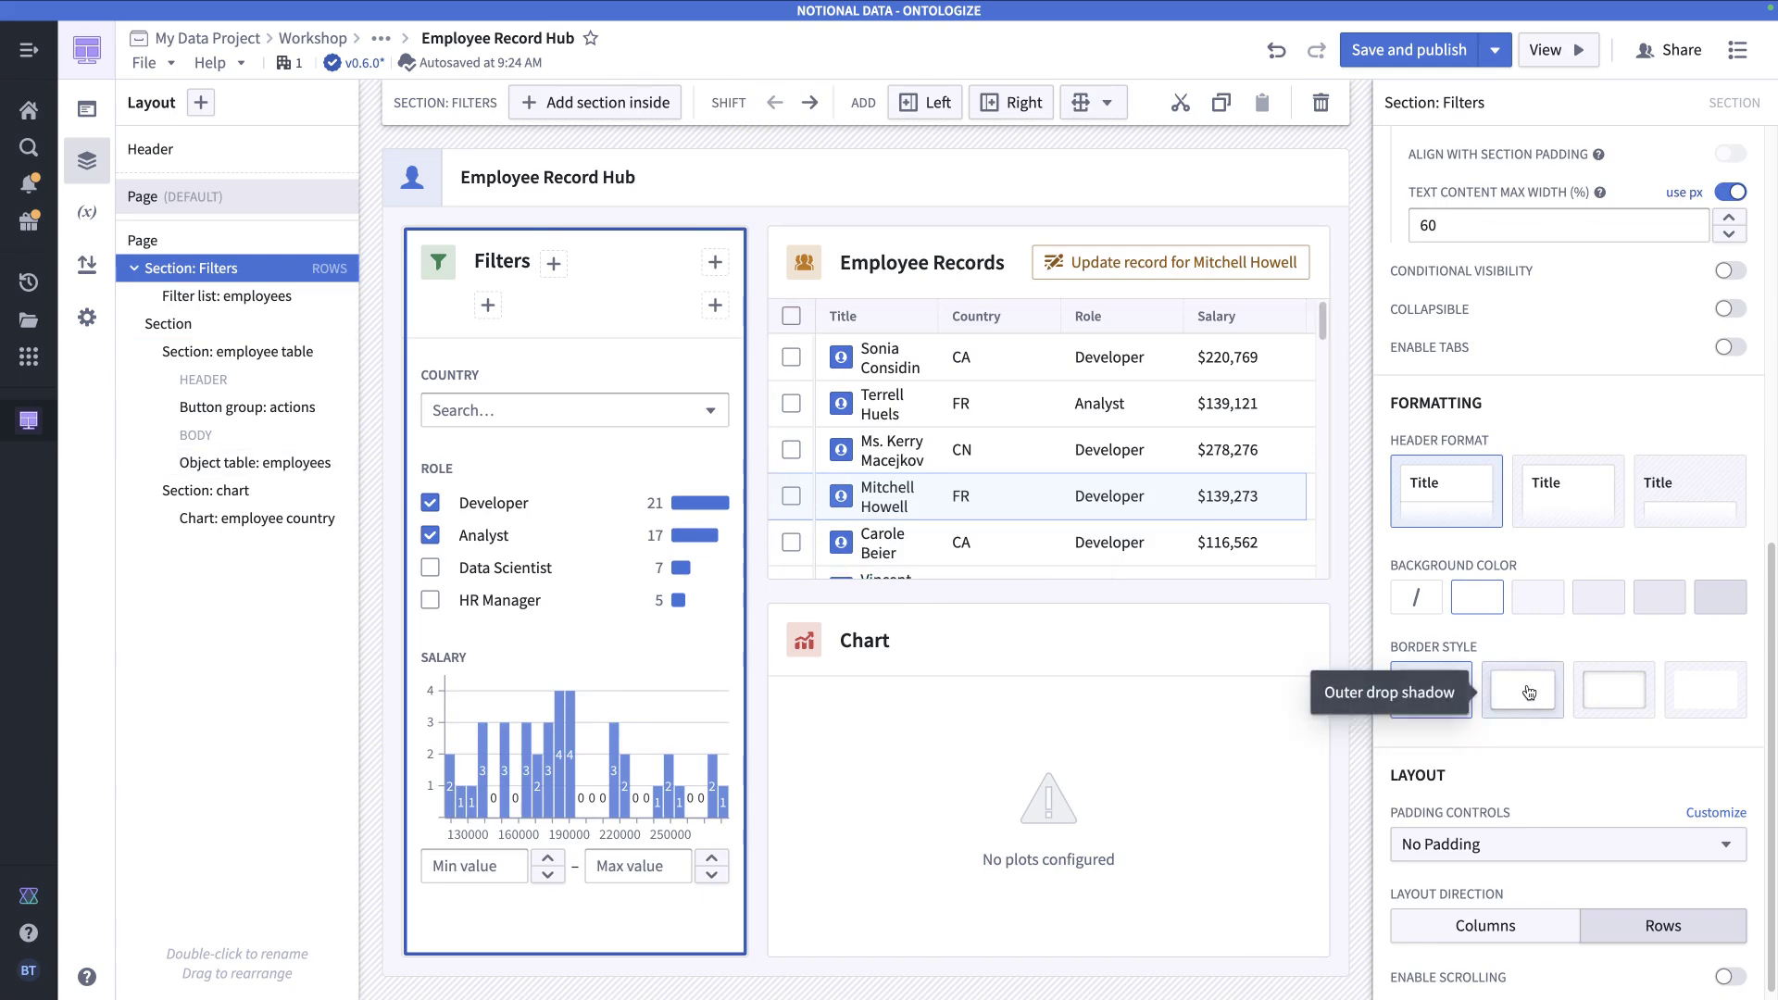
pyautogui.click(1529, 693)
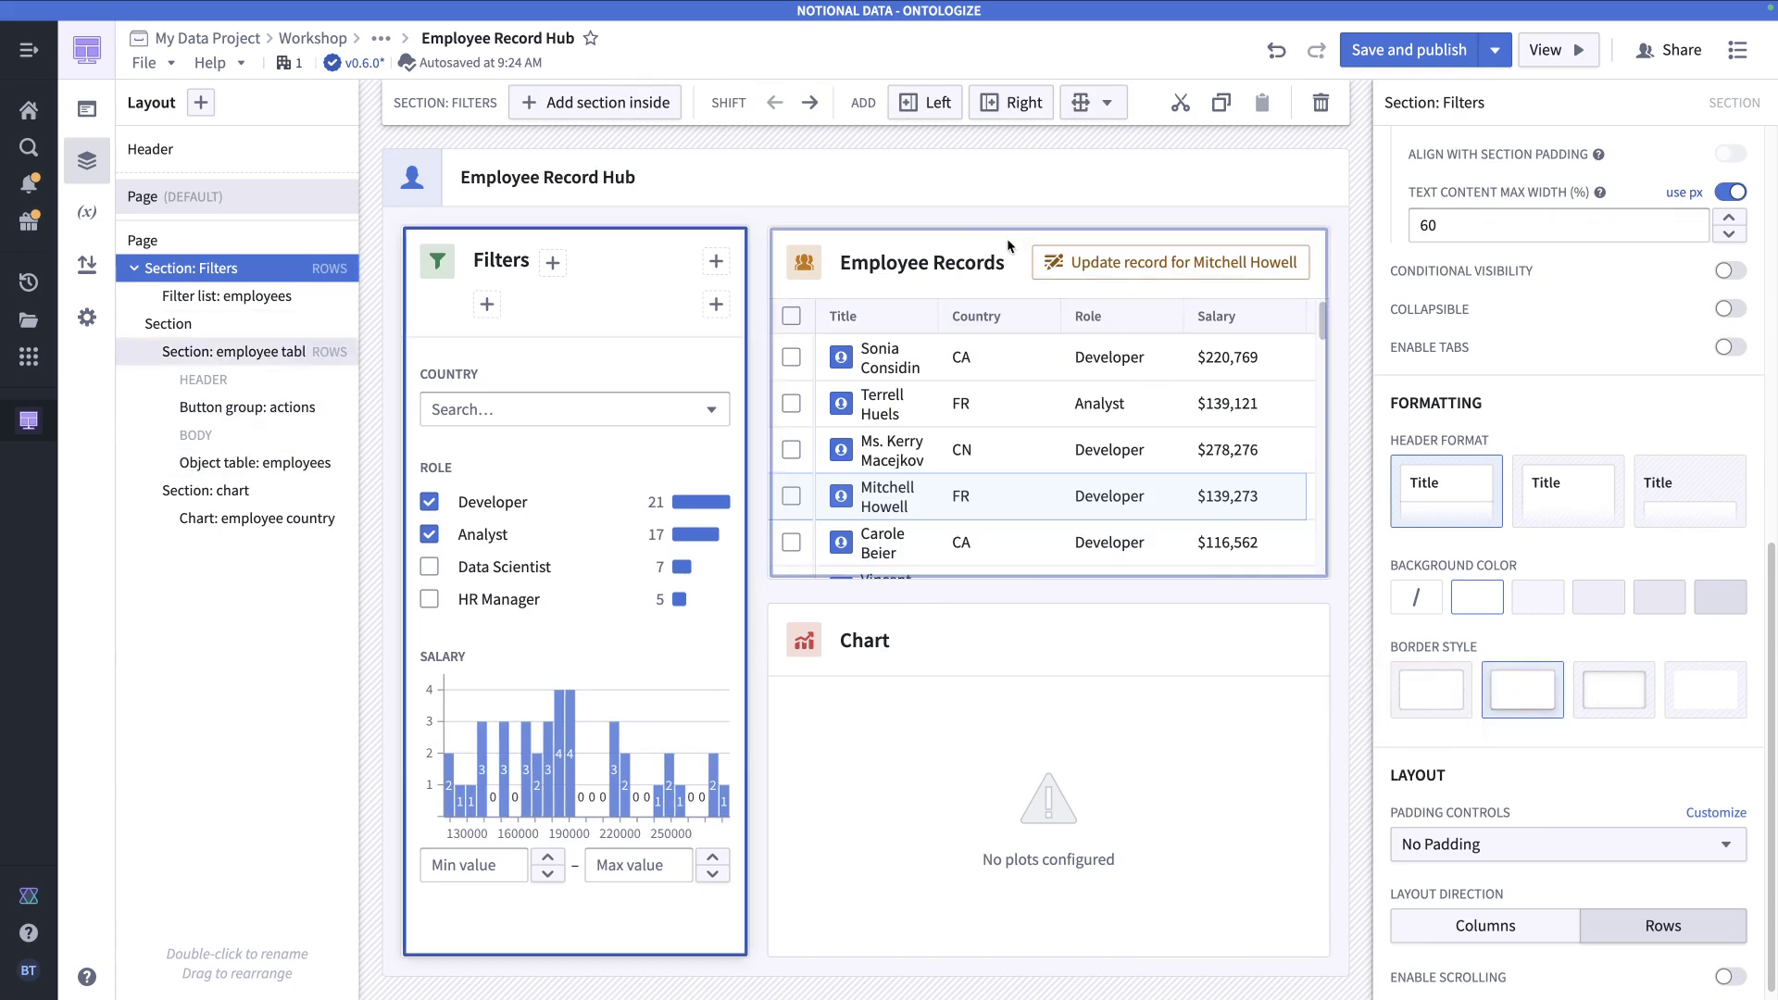
pyautogui.click(1008, 239)
pyautogui.click(1523, 700)
pyautogui.click(1271, 636)
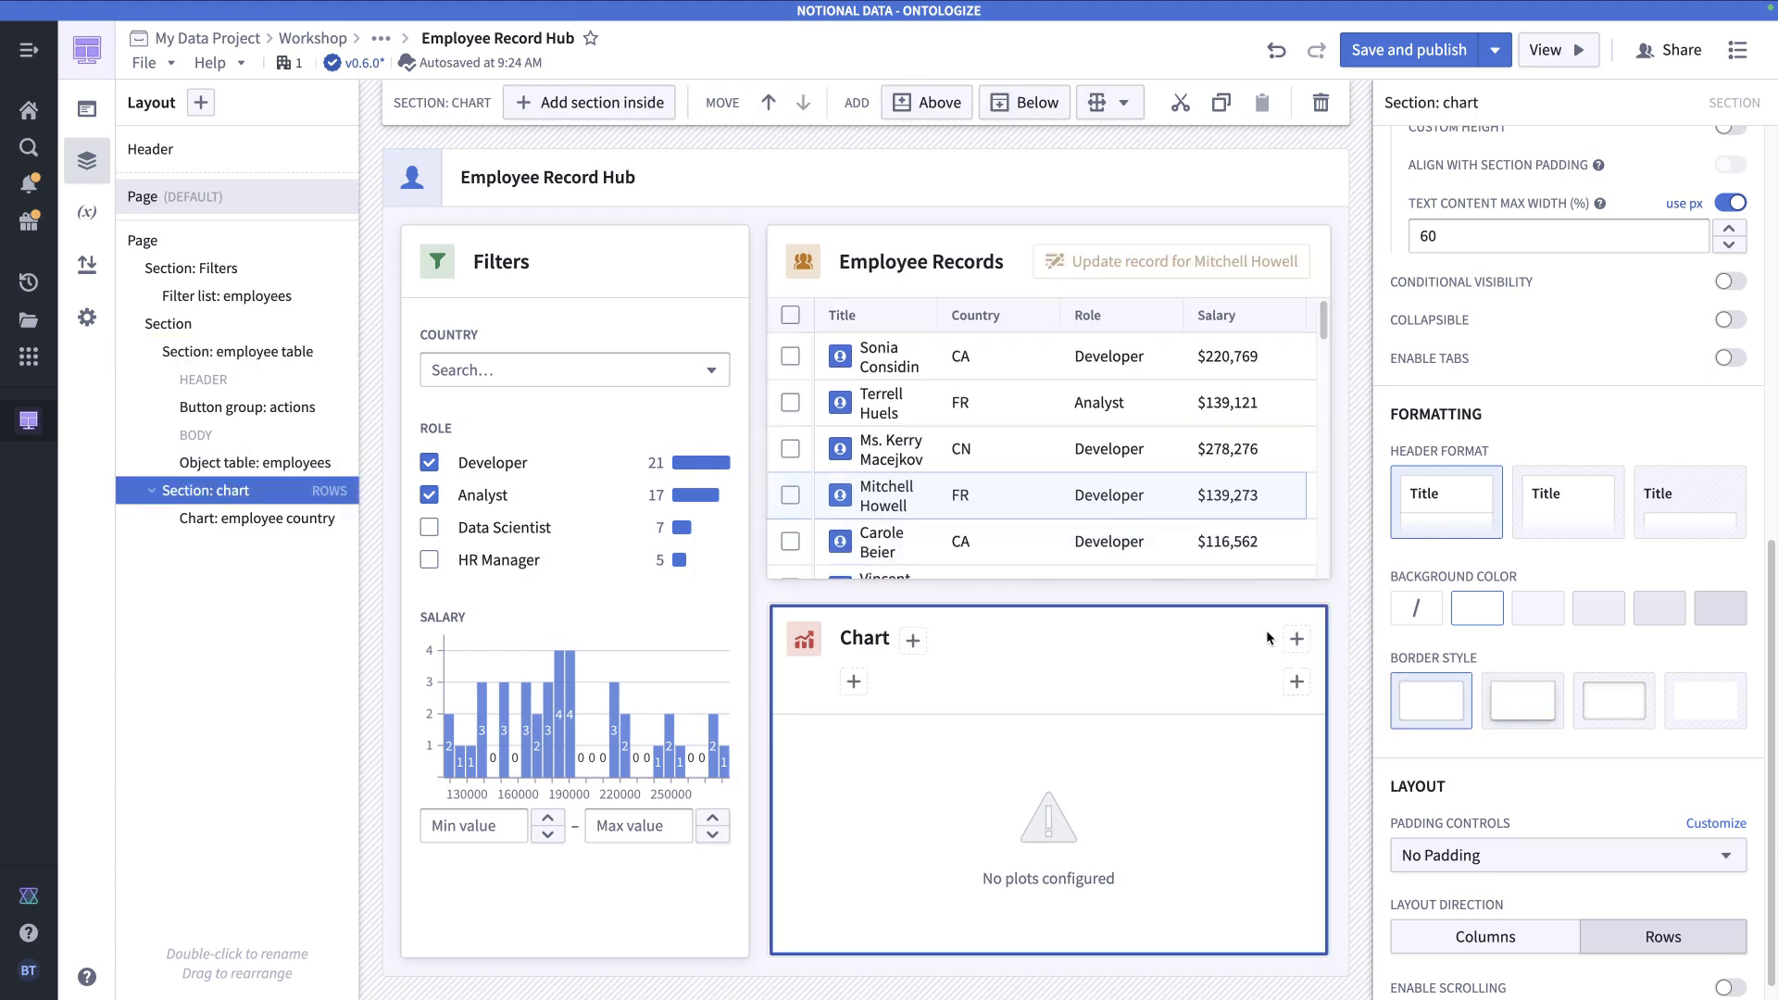
pyautogui.click(1502, 709)
pyautogui.click(642, 247)
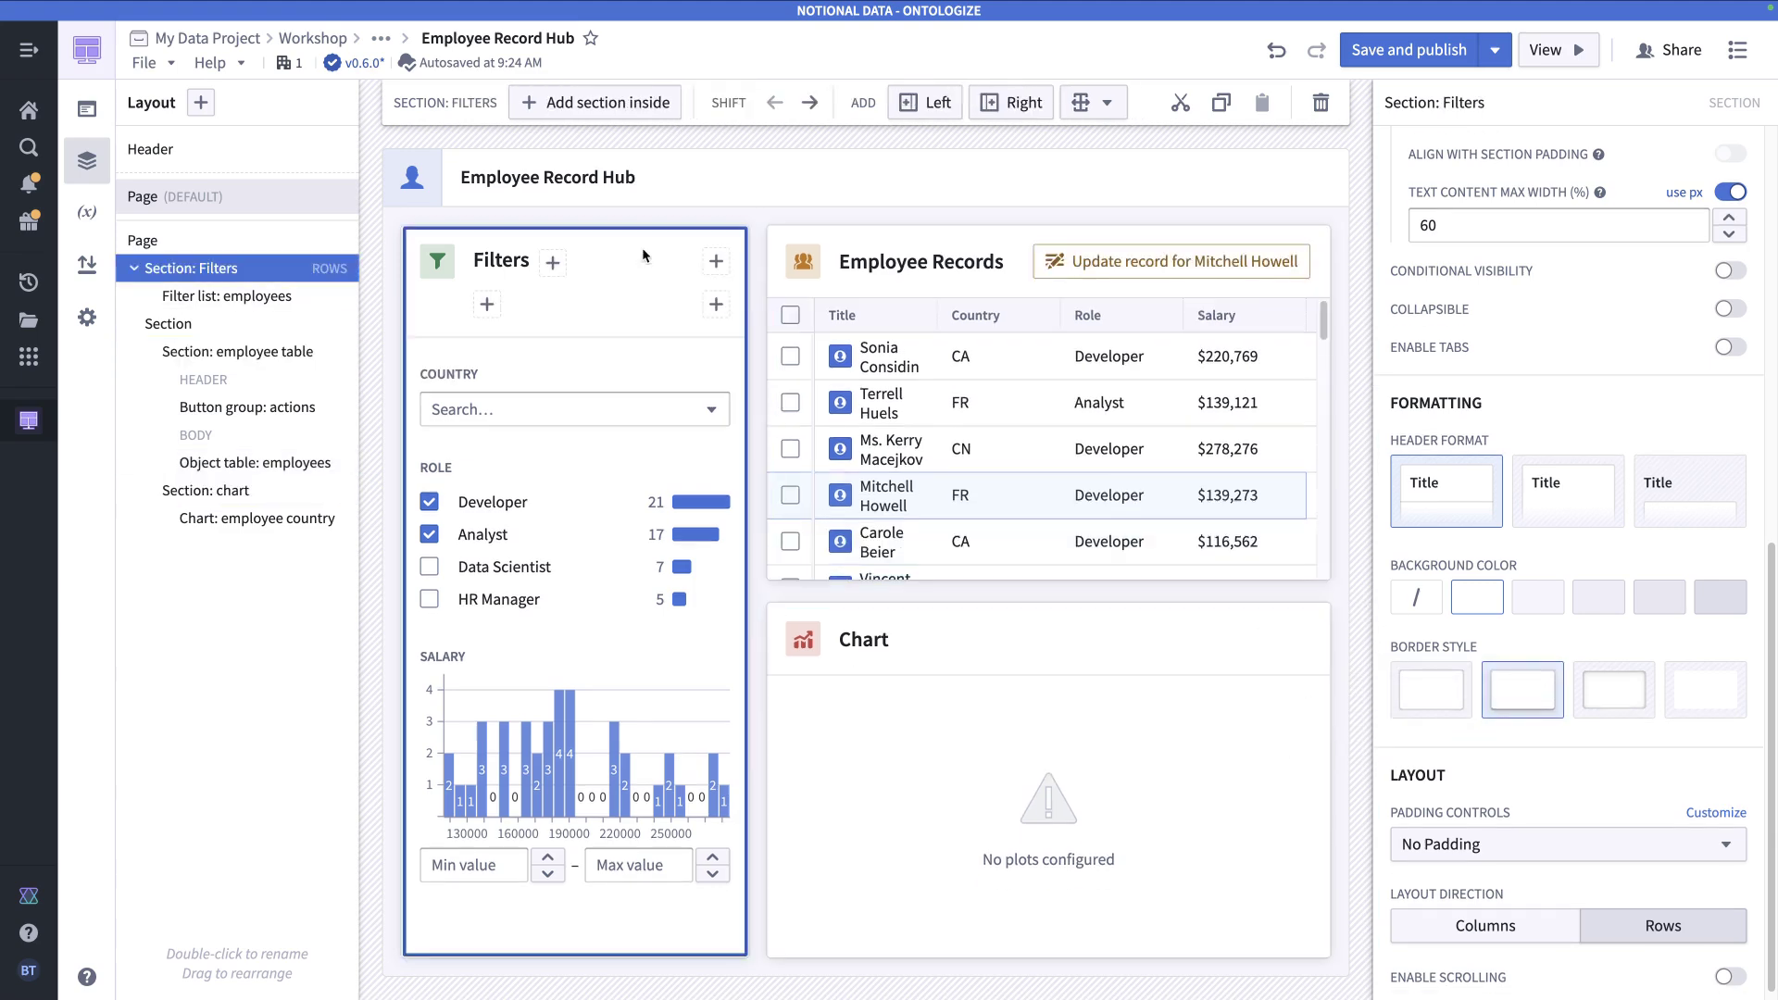
pyautogui.click(1405, 49)
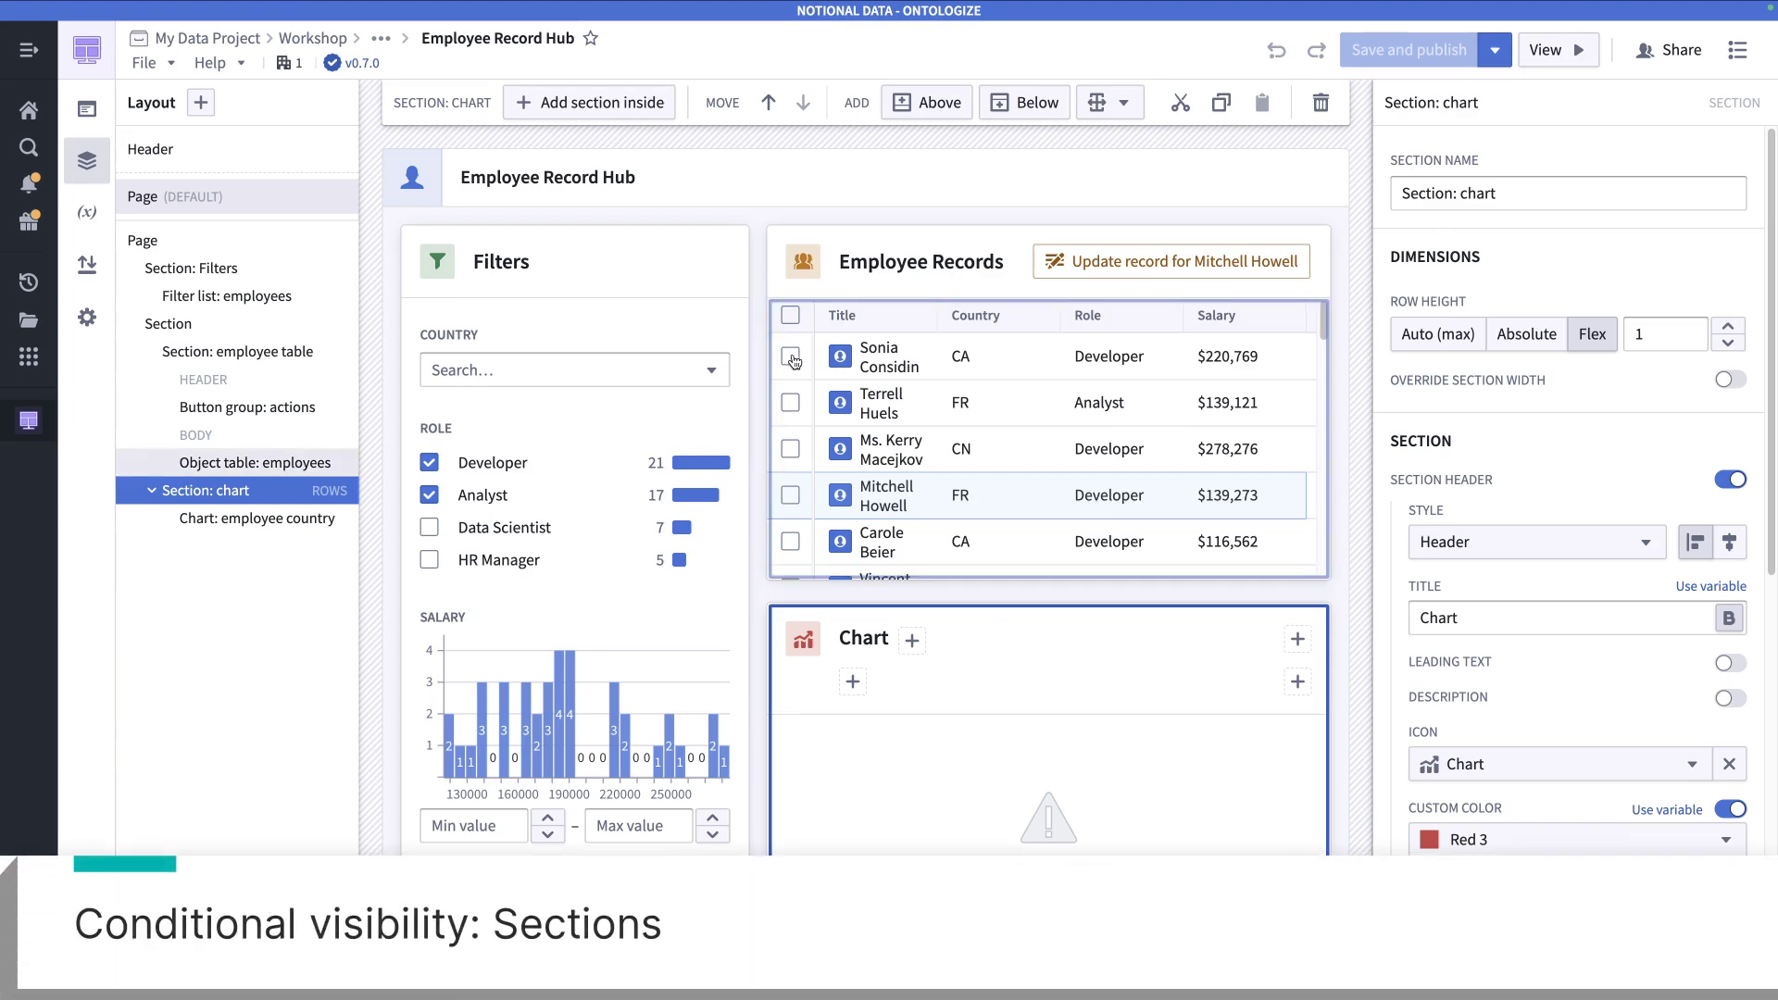
# - Try out row selection in the employee table by ticking the first three rows, selecting all rows and clearing the selection
pyautogui.click(790, 356)
pyautogui.click(790, 402)
pyautogui.click(790, 450)
pyautogui.click(790, 314)
pyautogui.click(790, 315)
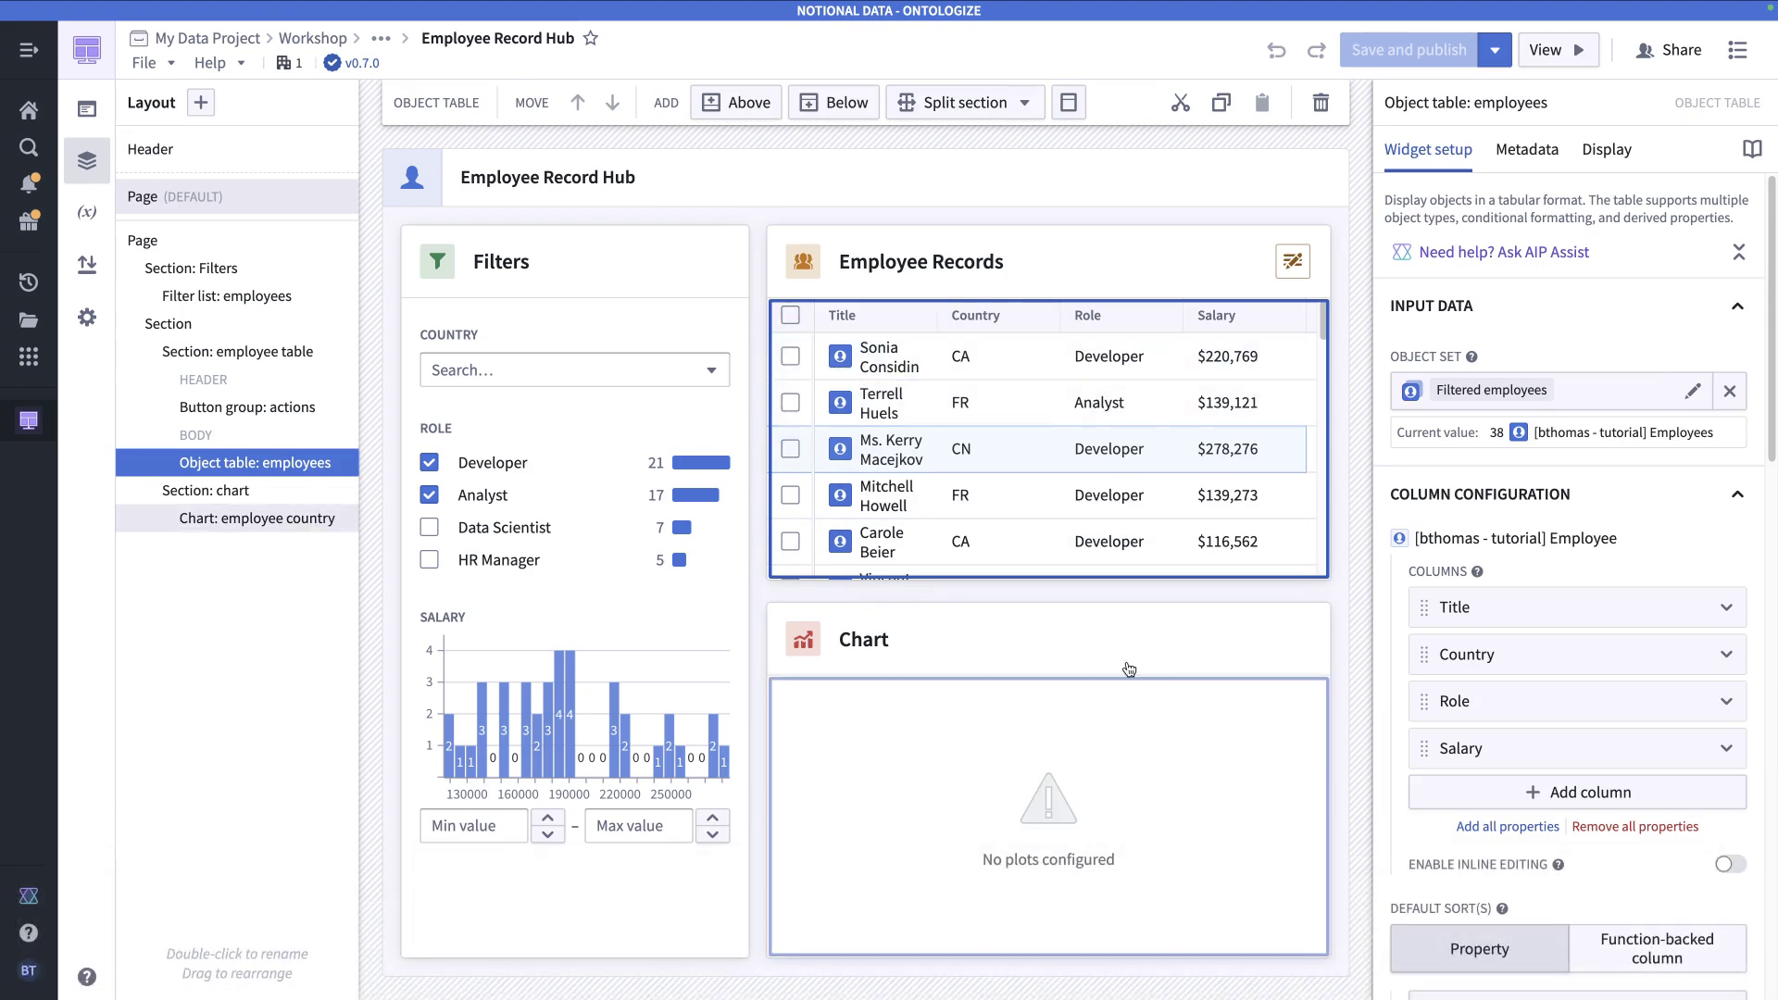
# - Select the chart section and try out its conditional visibility option
pyautogui.click(1094, 626)
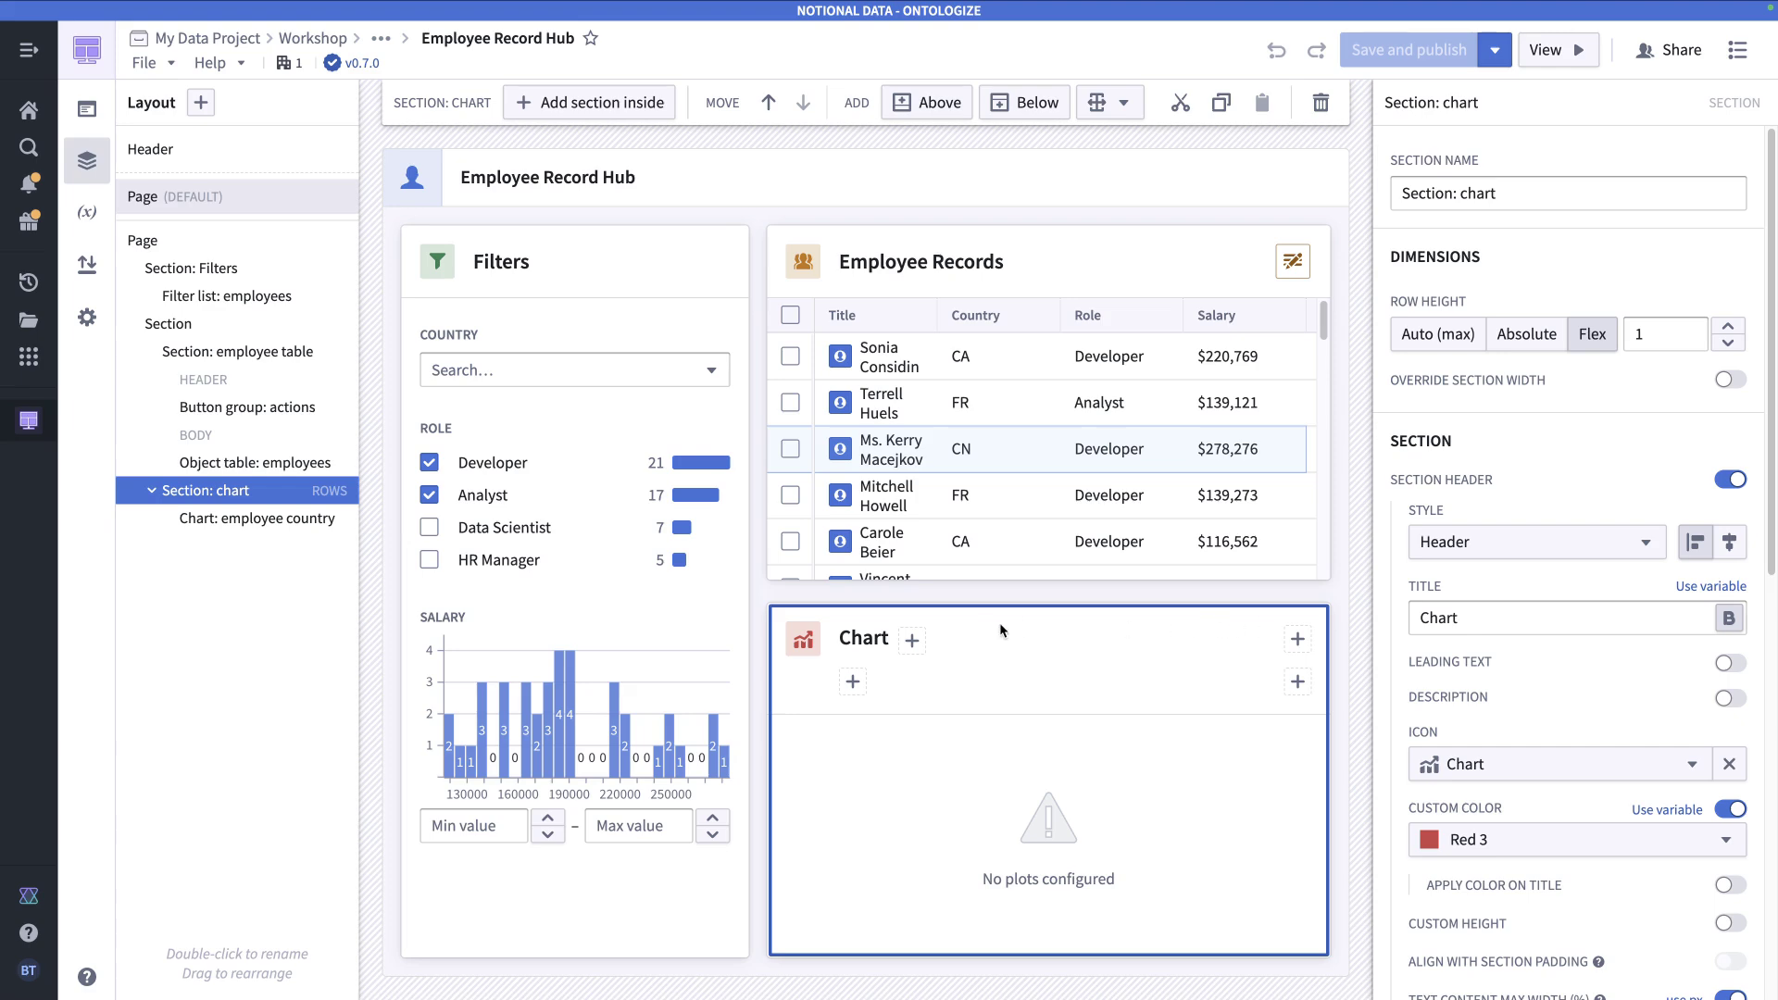
pyautogui.scroll(-5, 1604, 645)
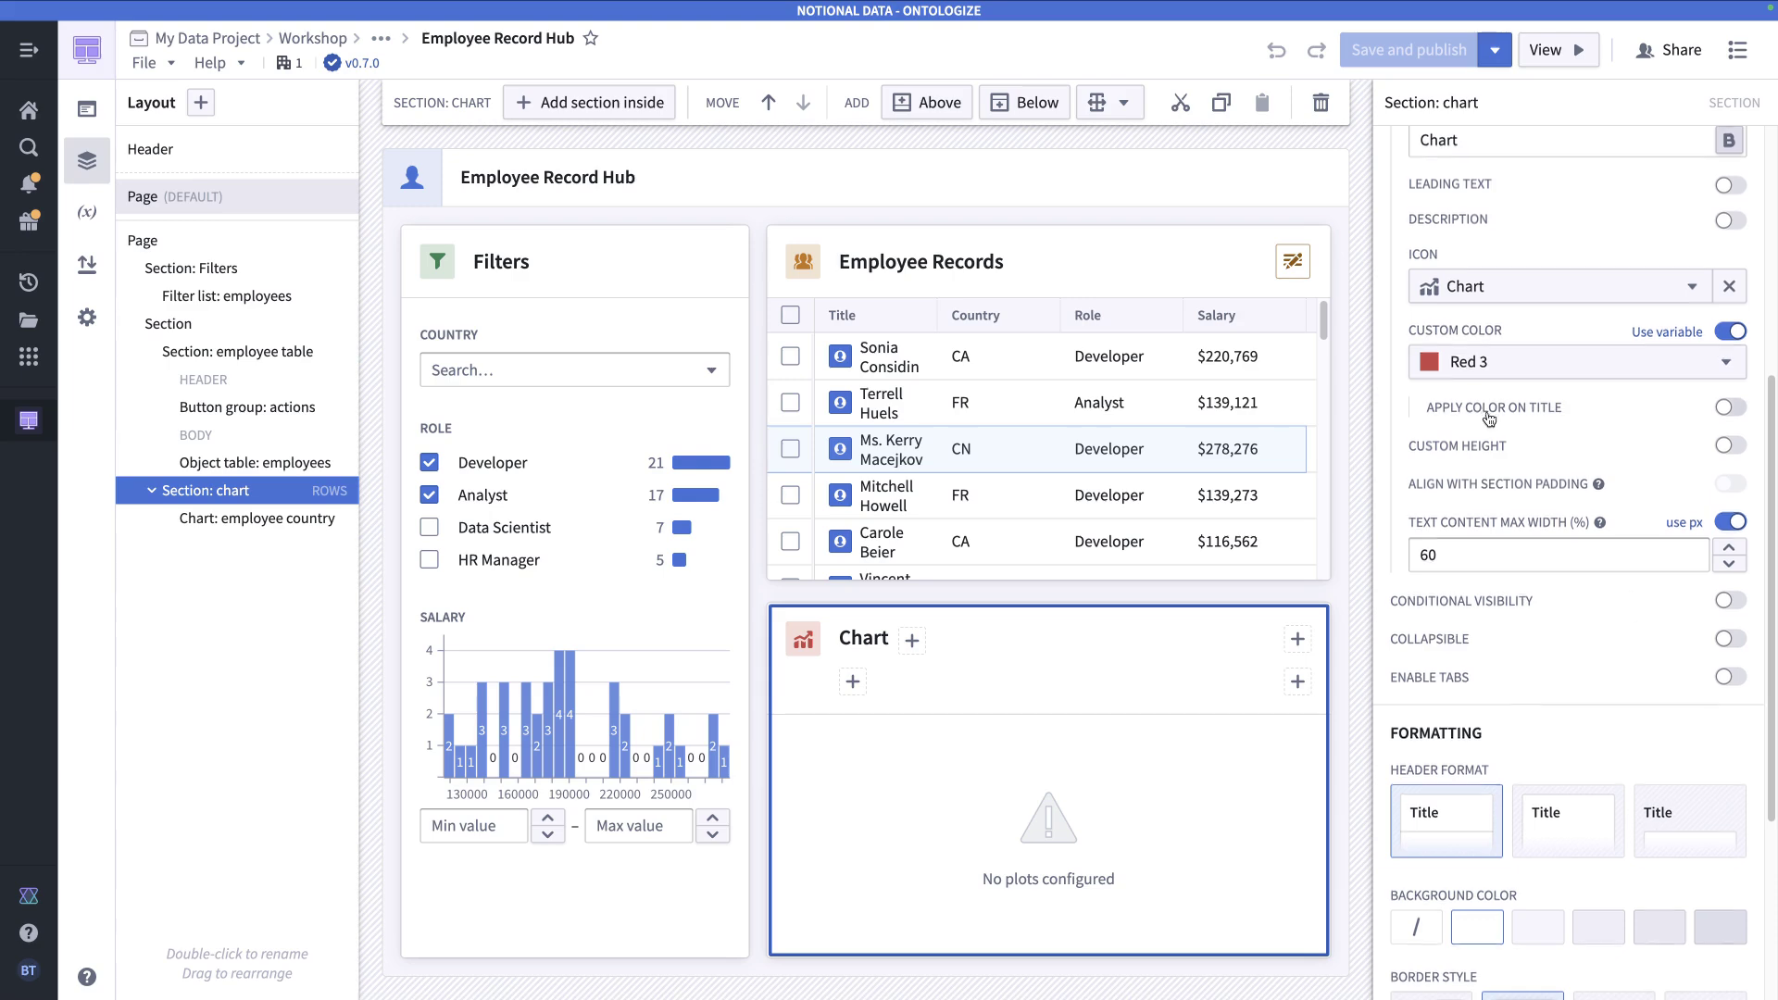
pyautogui.scroll(-1, 1690, 593)
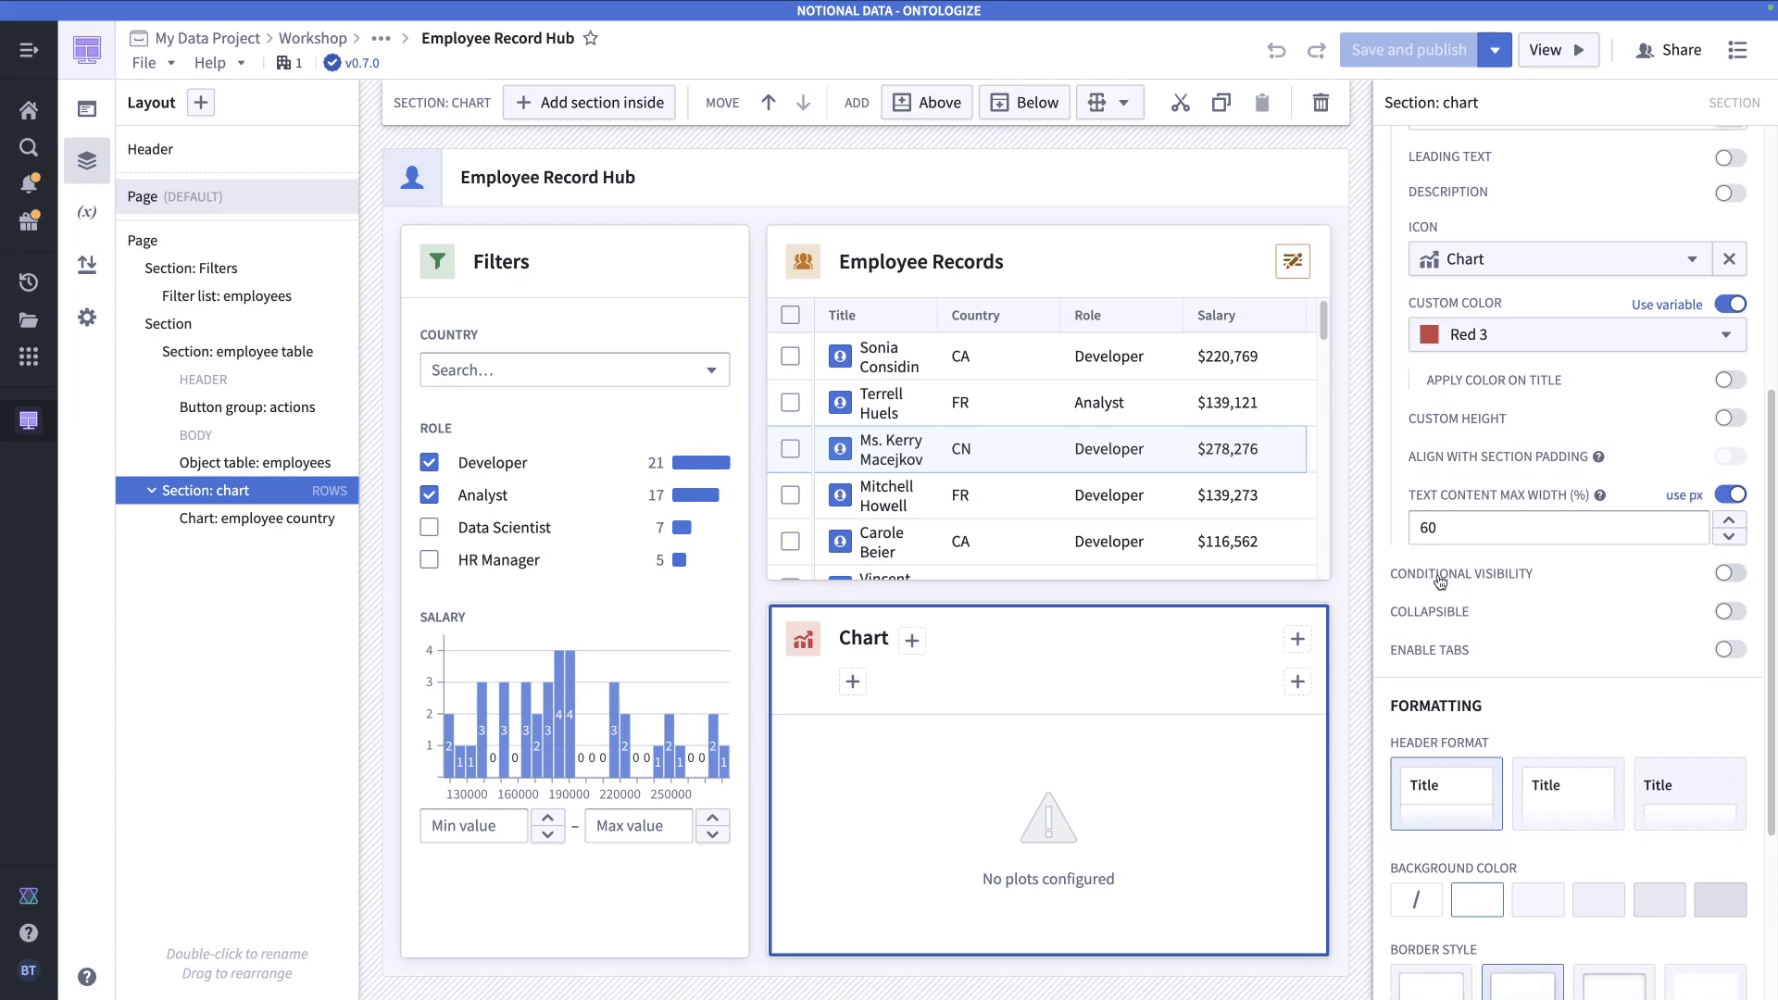
pyautogui.click(1731, 574)
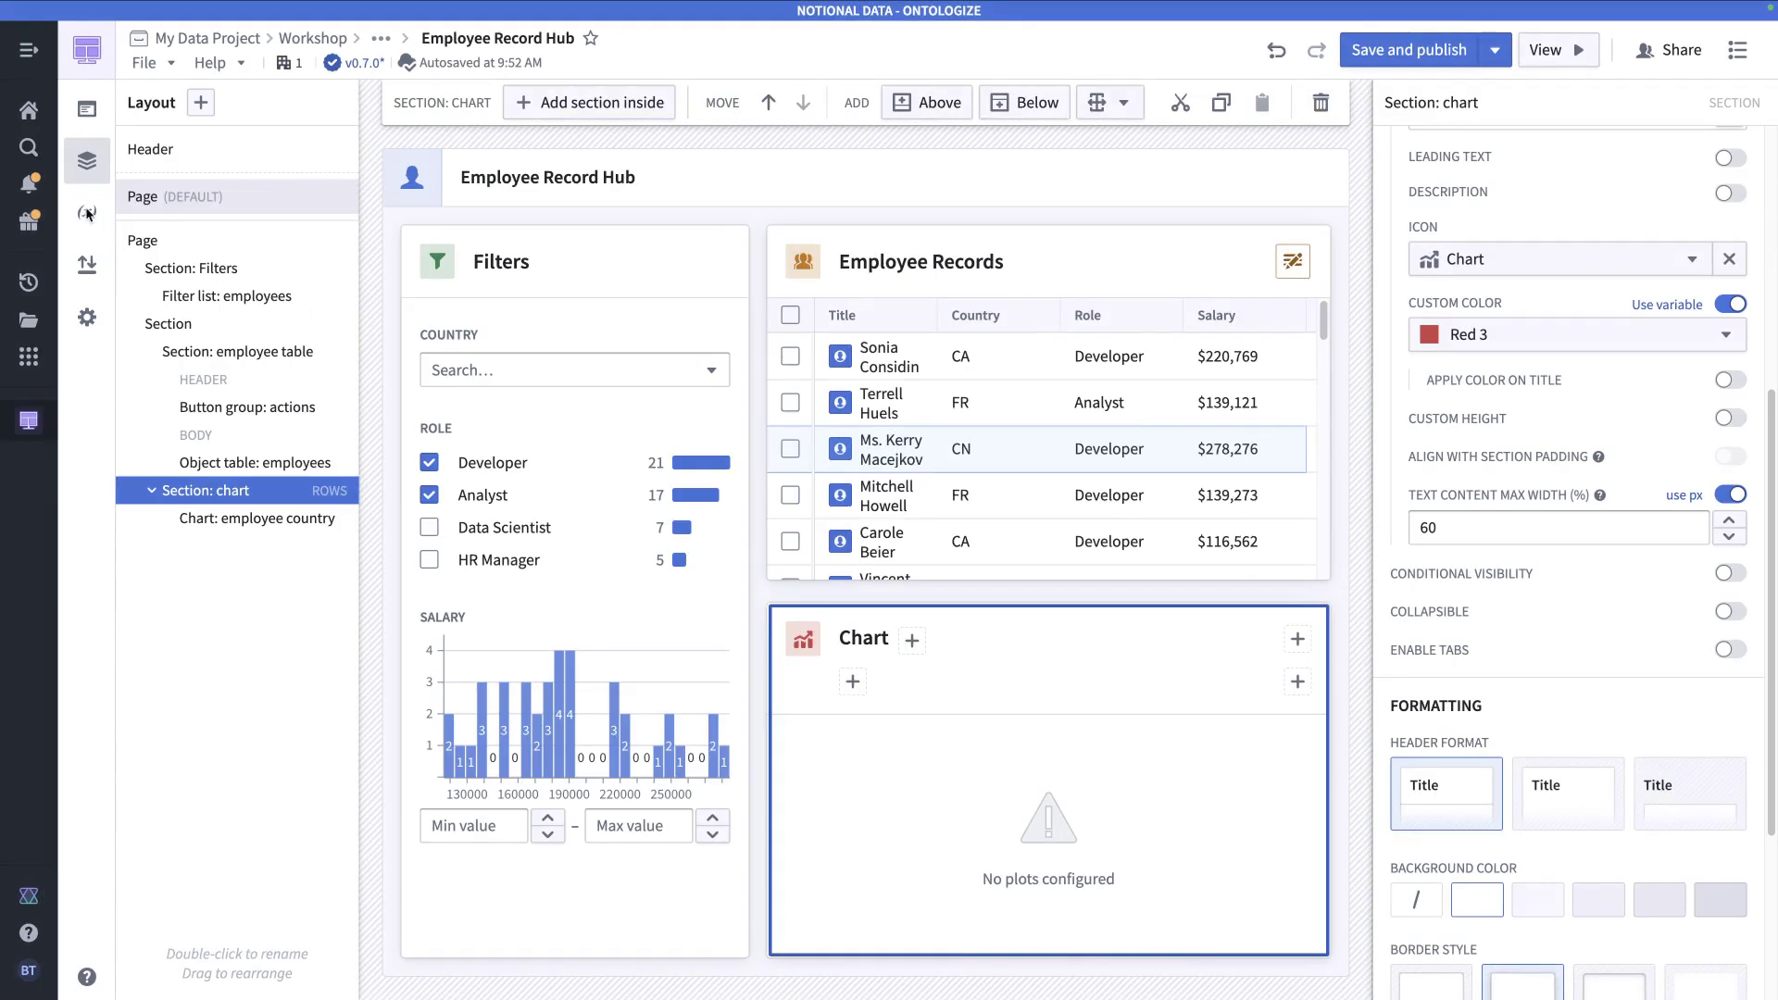
# - Create a new Boolean variable of the variable transformation type and name it Graph Visible
pyautogui.click(88, 214)
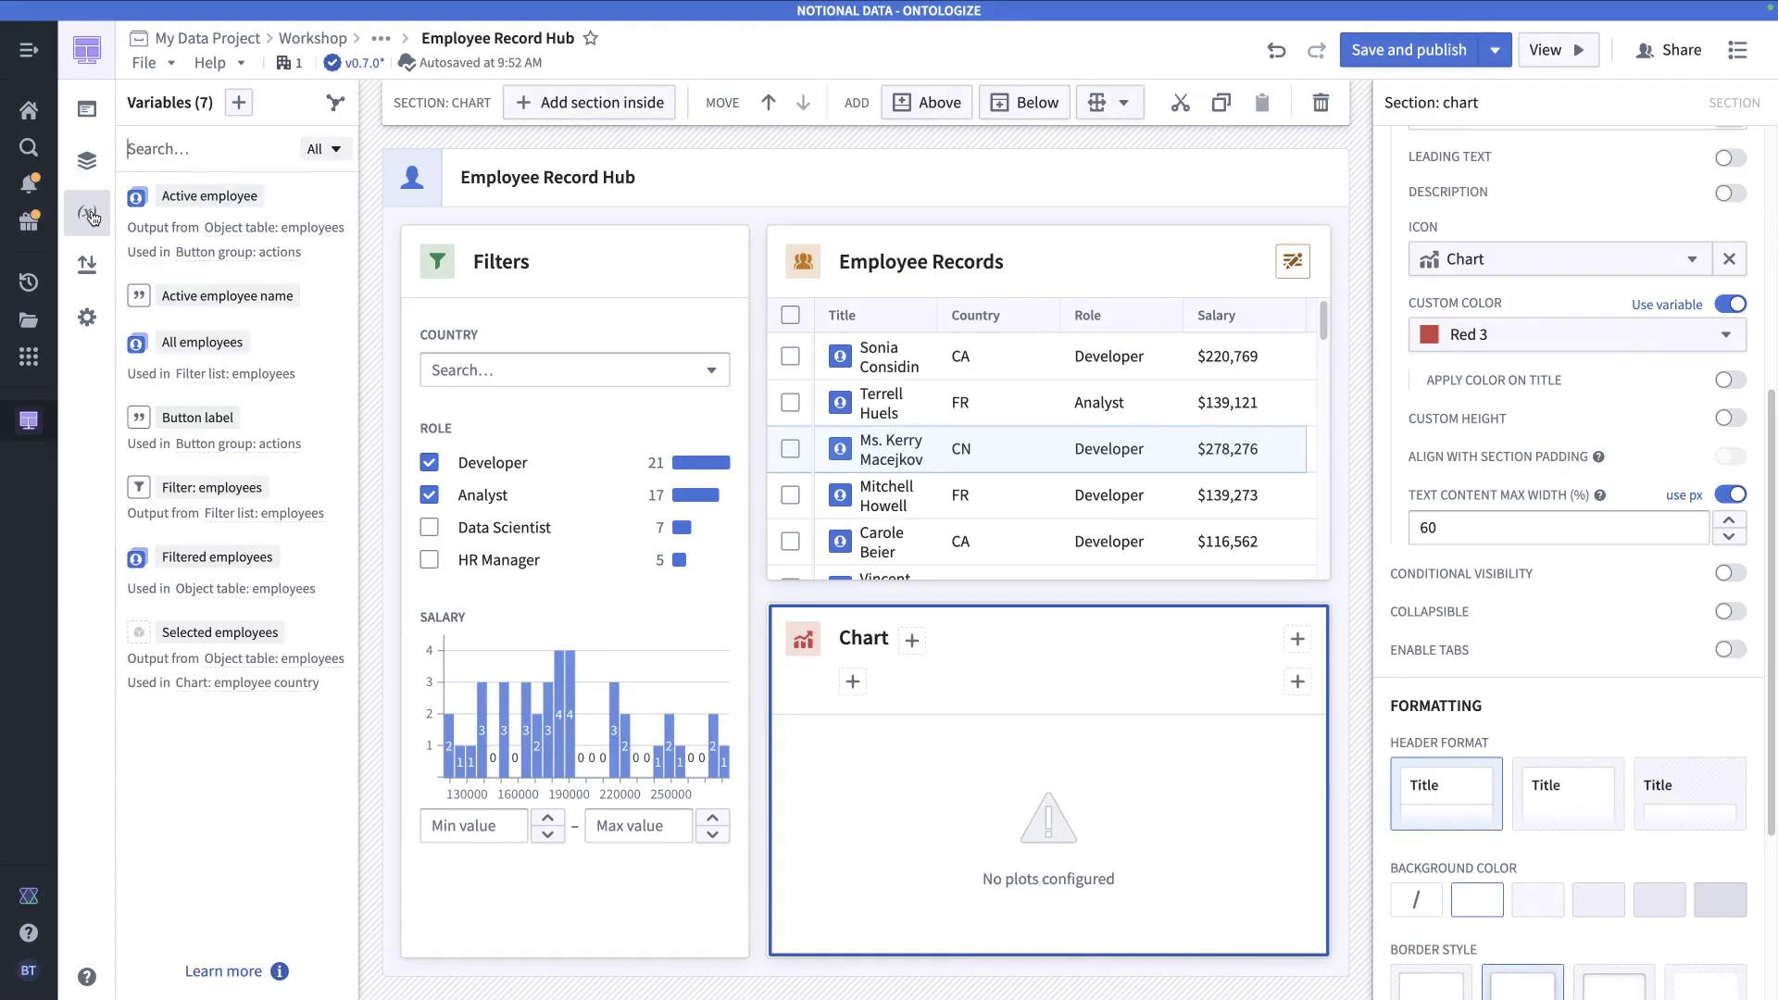
pyautogui.click(241, 101)
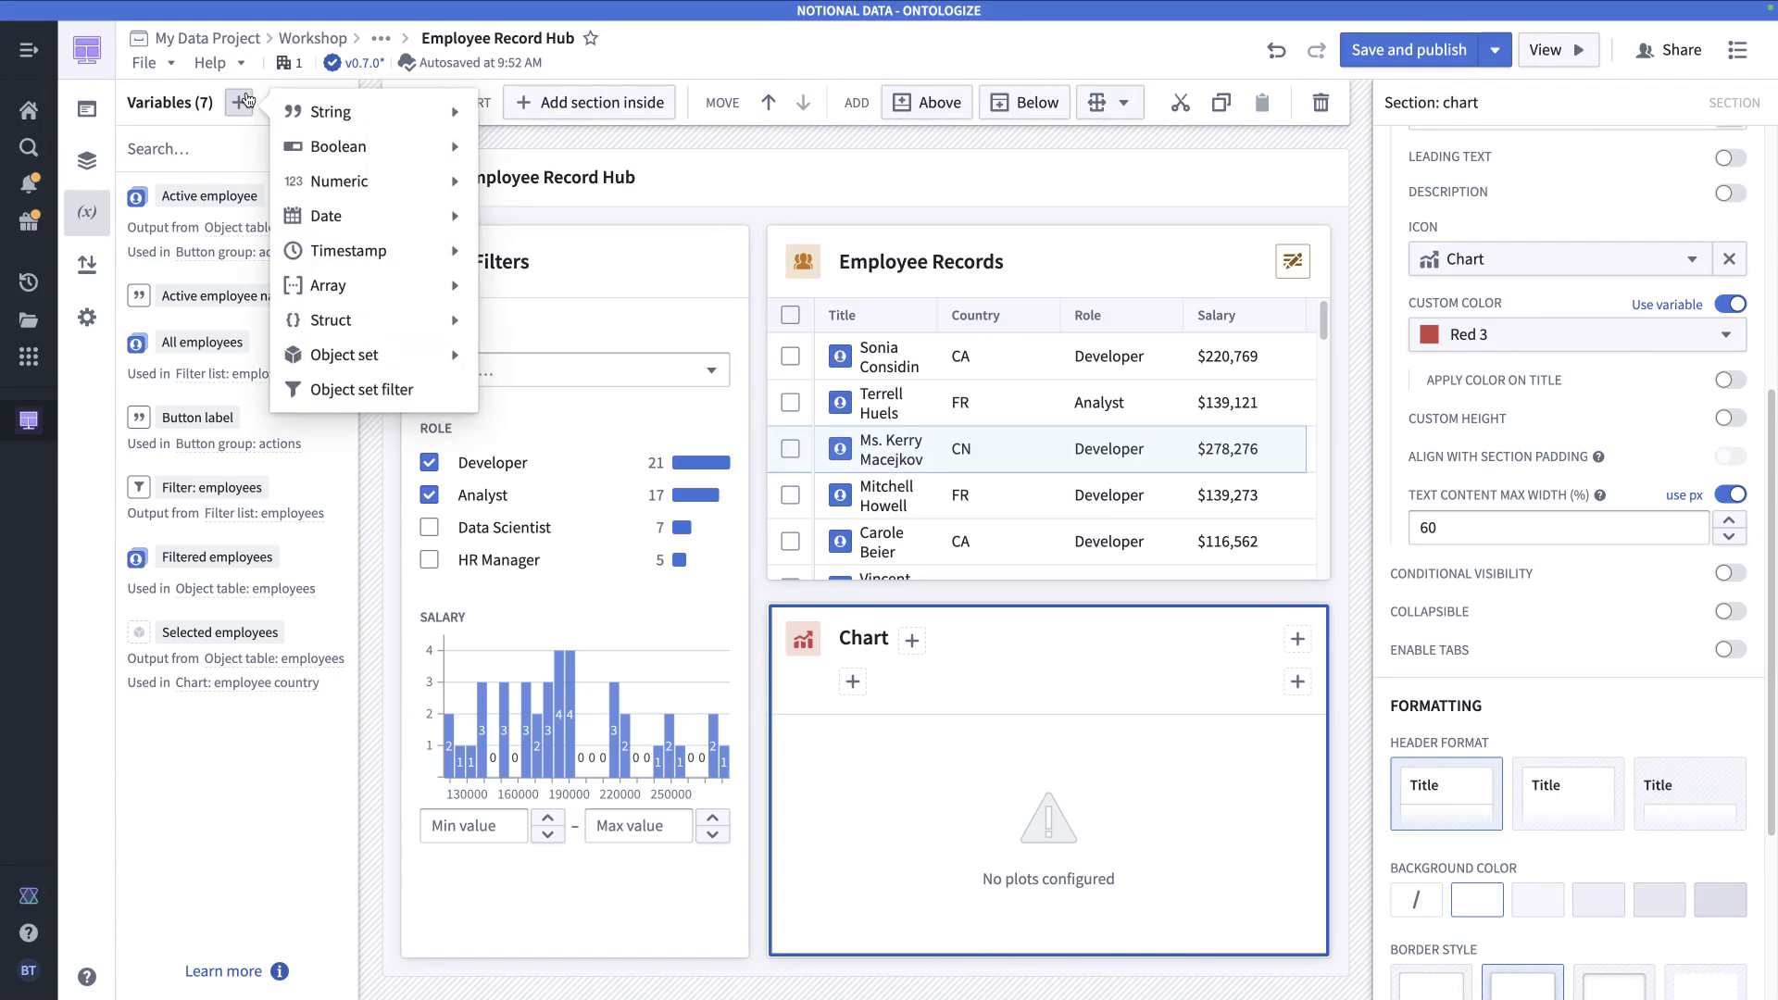
pyautogui.moveTo(364, 148)
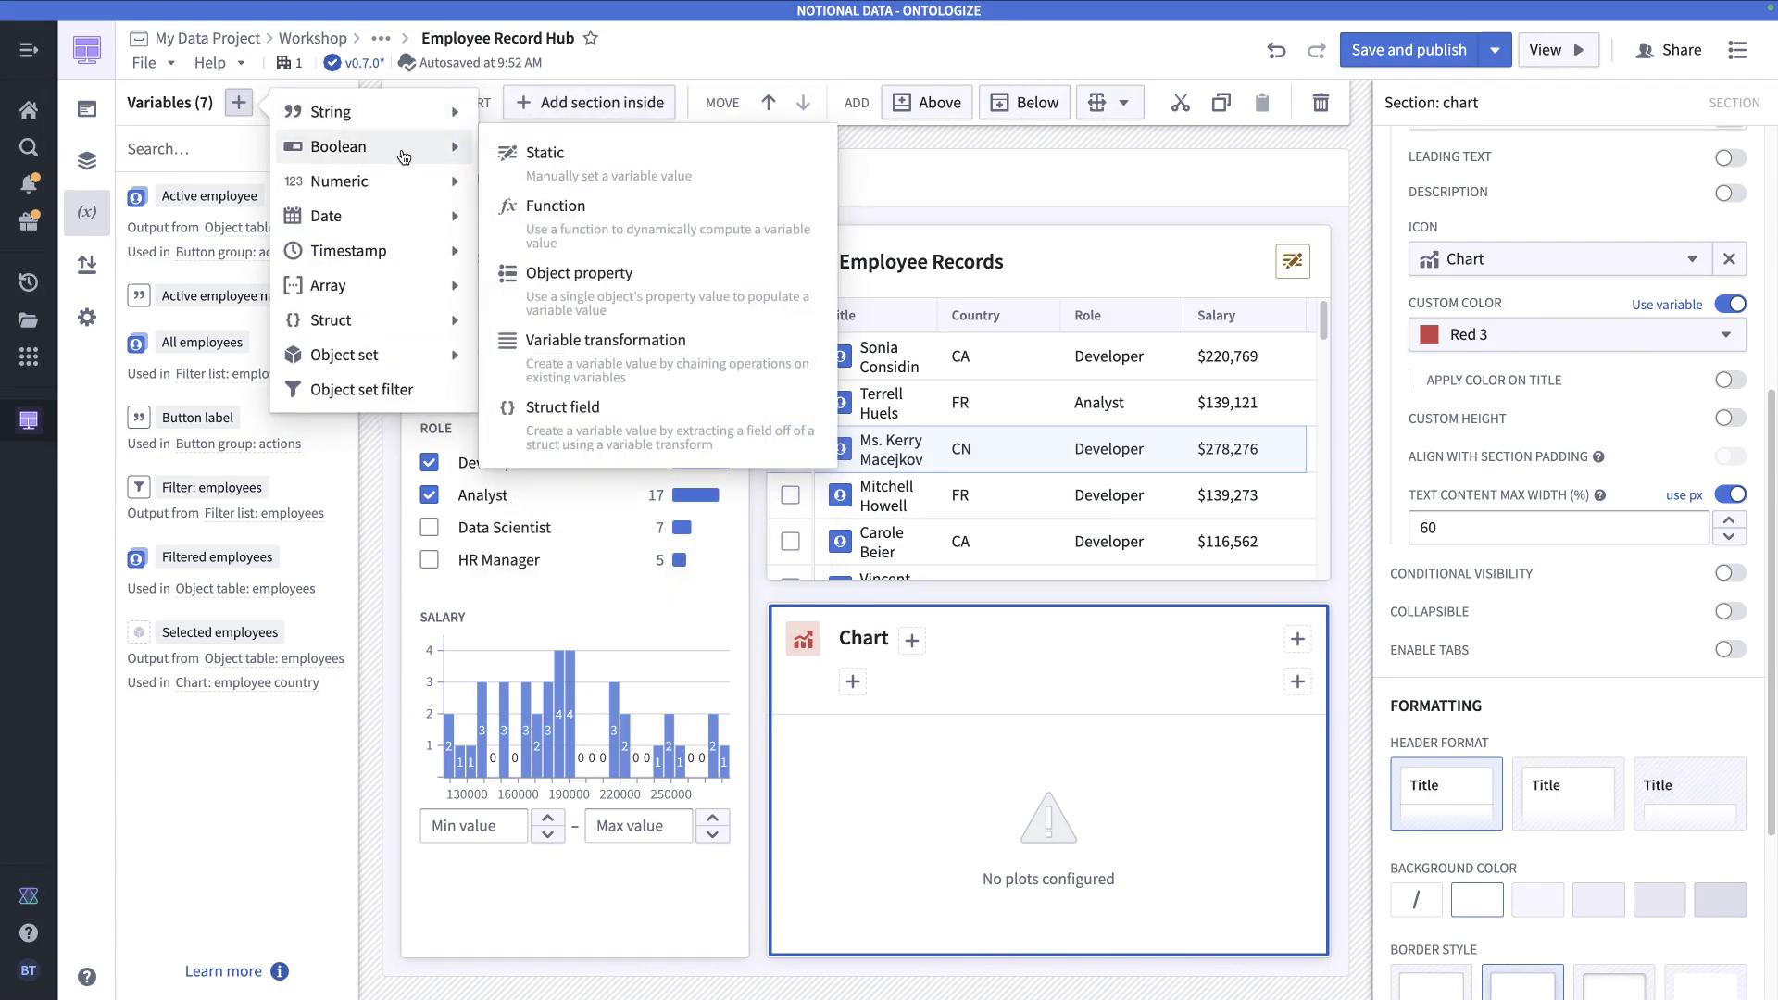
pyautogui.click(604, 359)
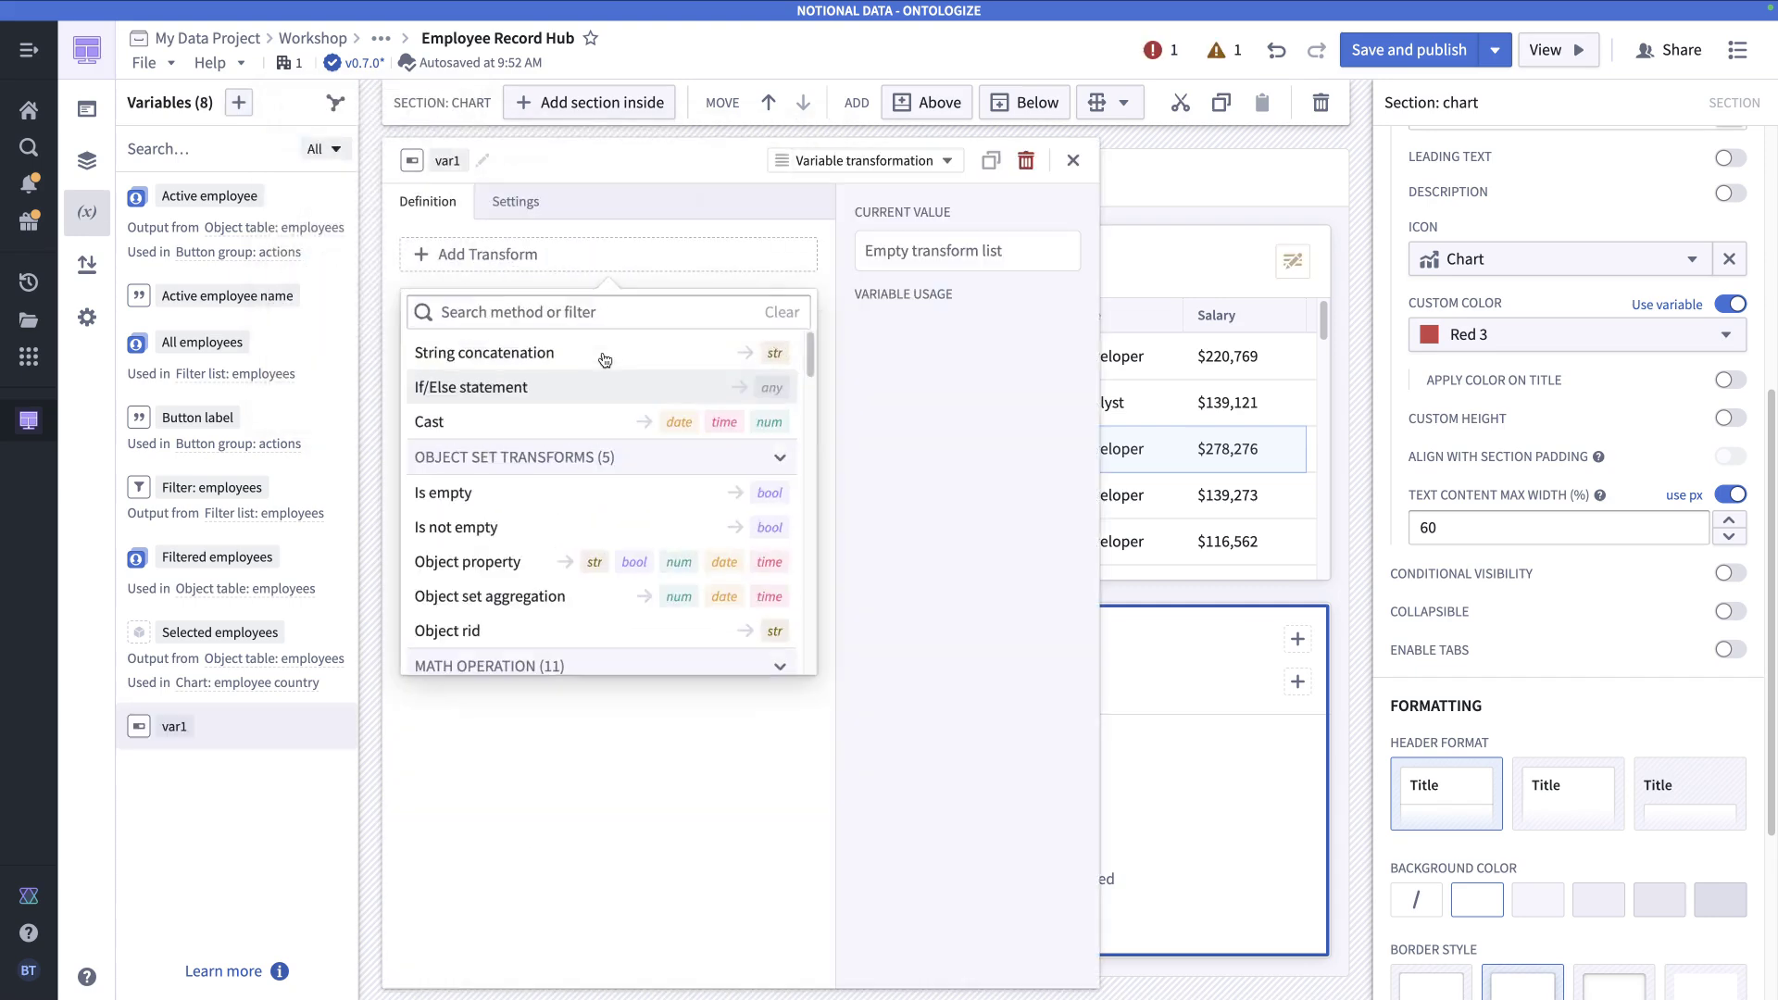
pyautogui.click(441, 162)
pyautogui.write('G')
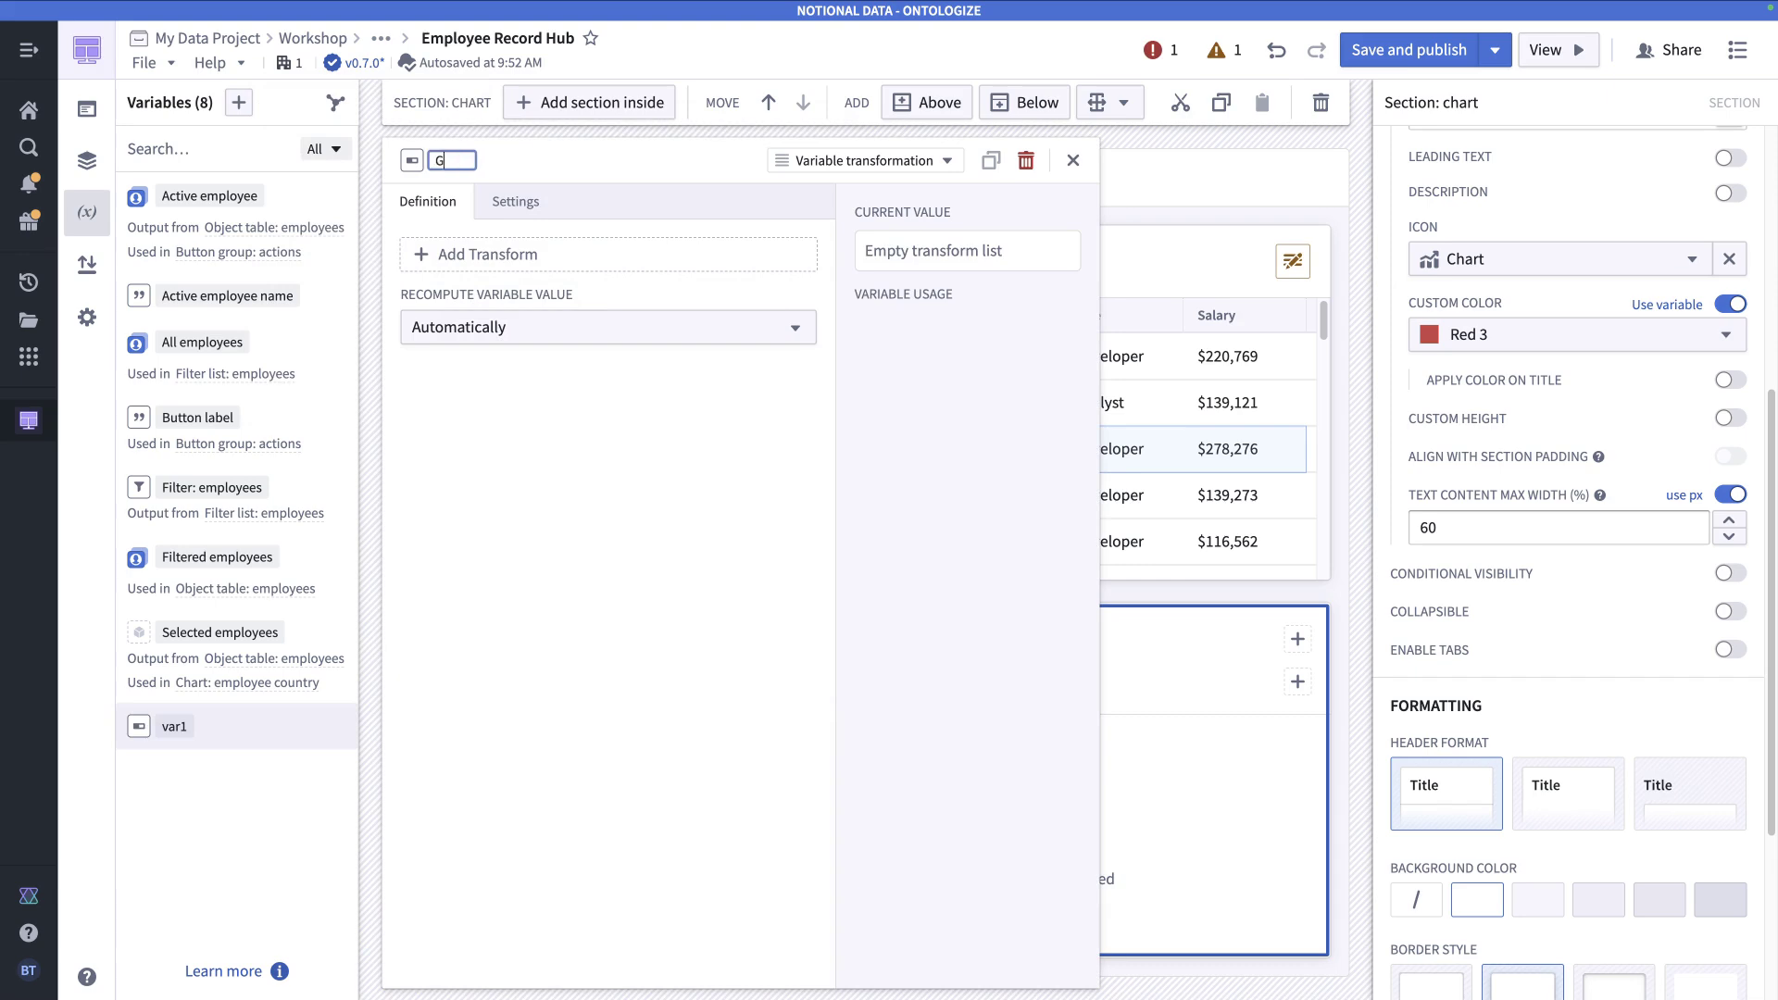
pyautogui.write('raph Visible')
pyautogui.press('Return')
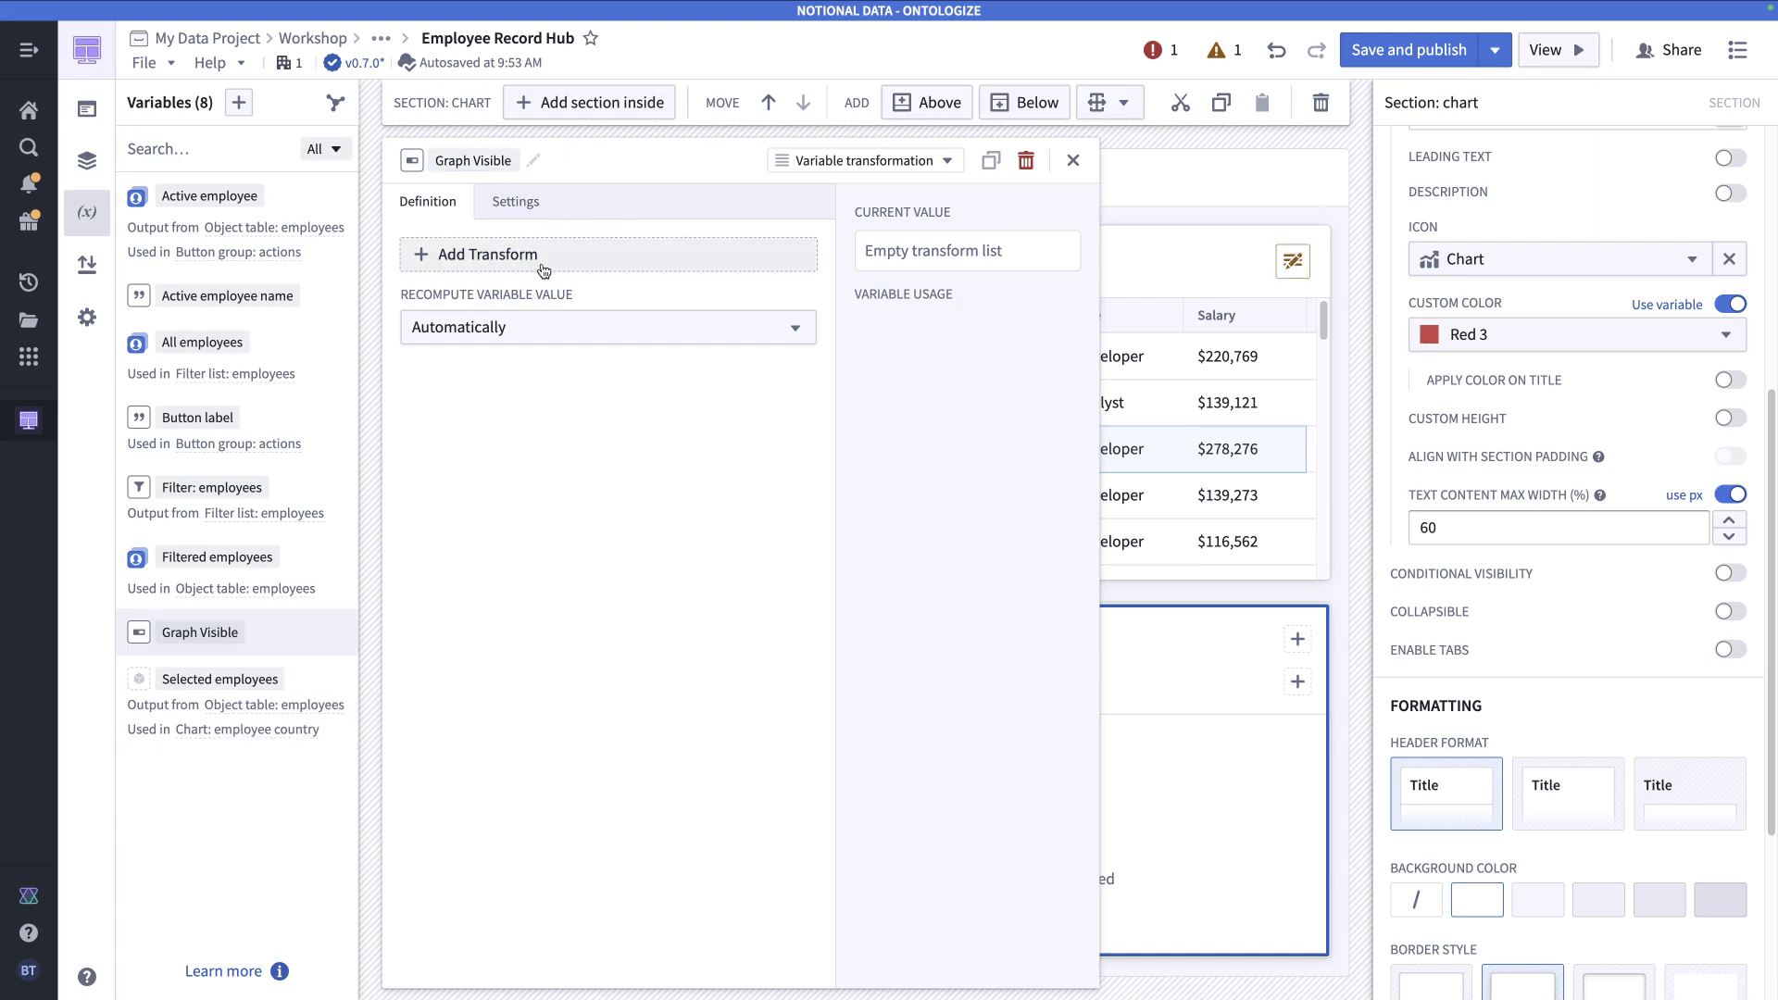
# - Define Graph Visible with an Is empty object set transform on the Selected employees variable
pyautogui.click(559, 263)
pyautogui.write('object')
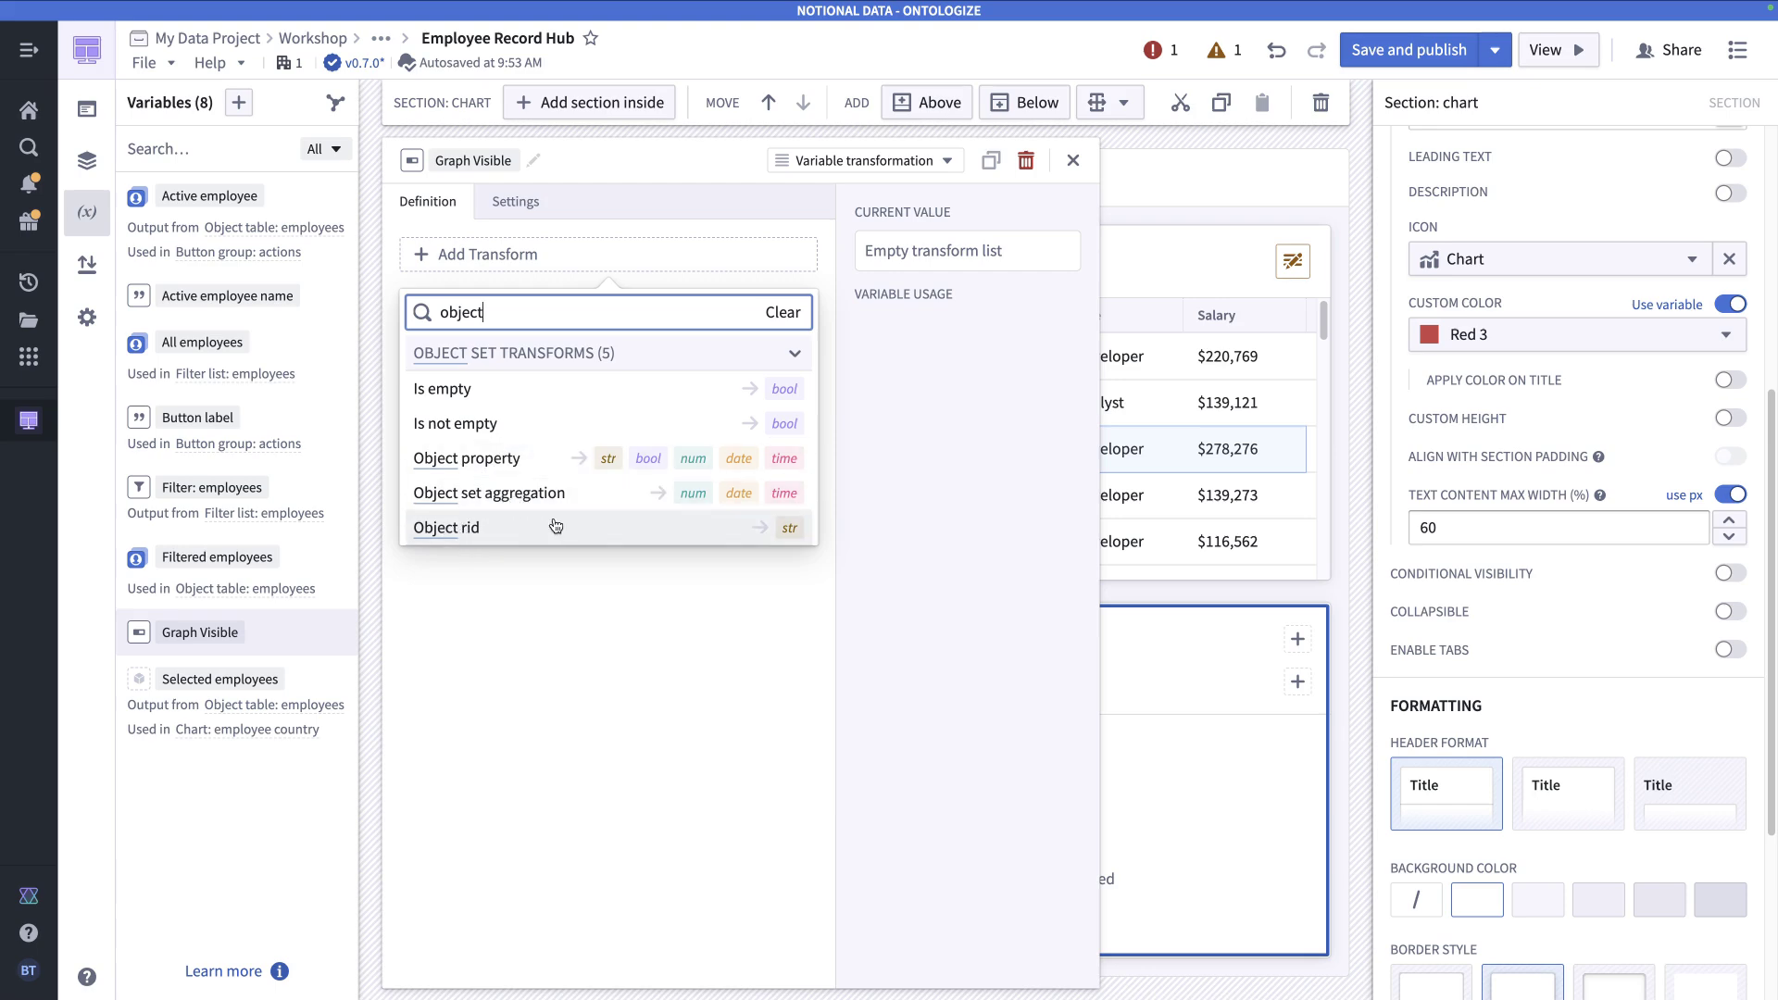
pyautogui.click(455, 396)
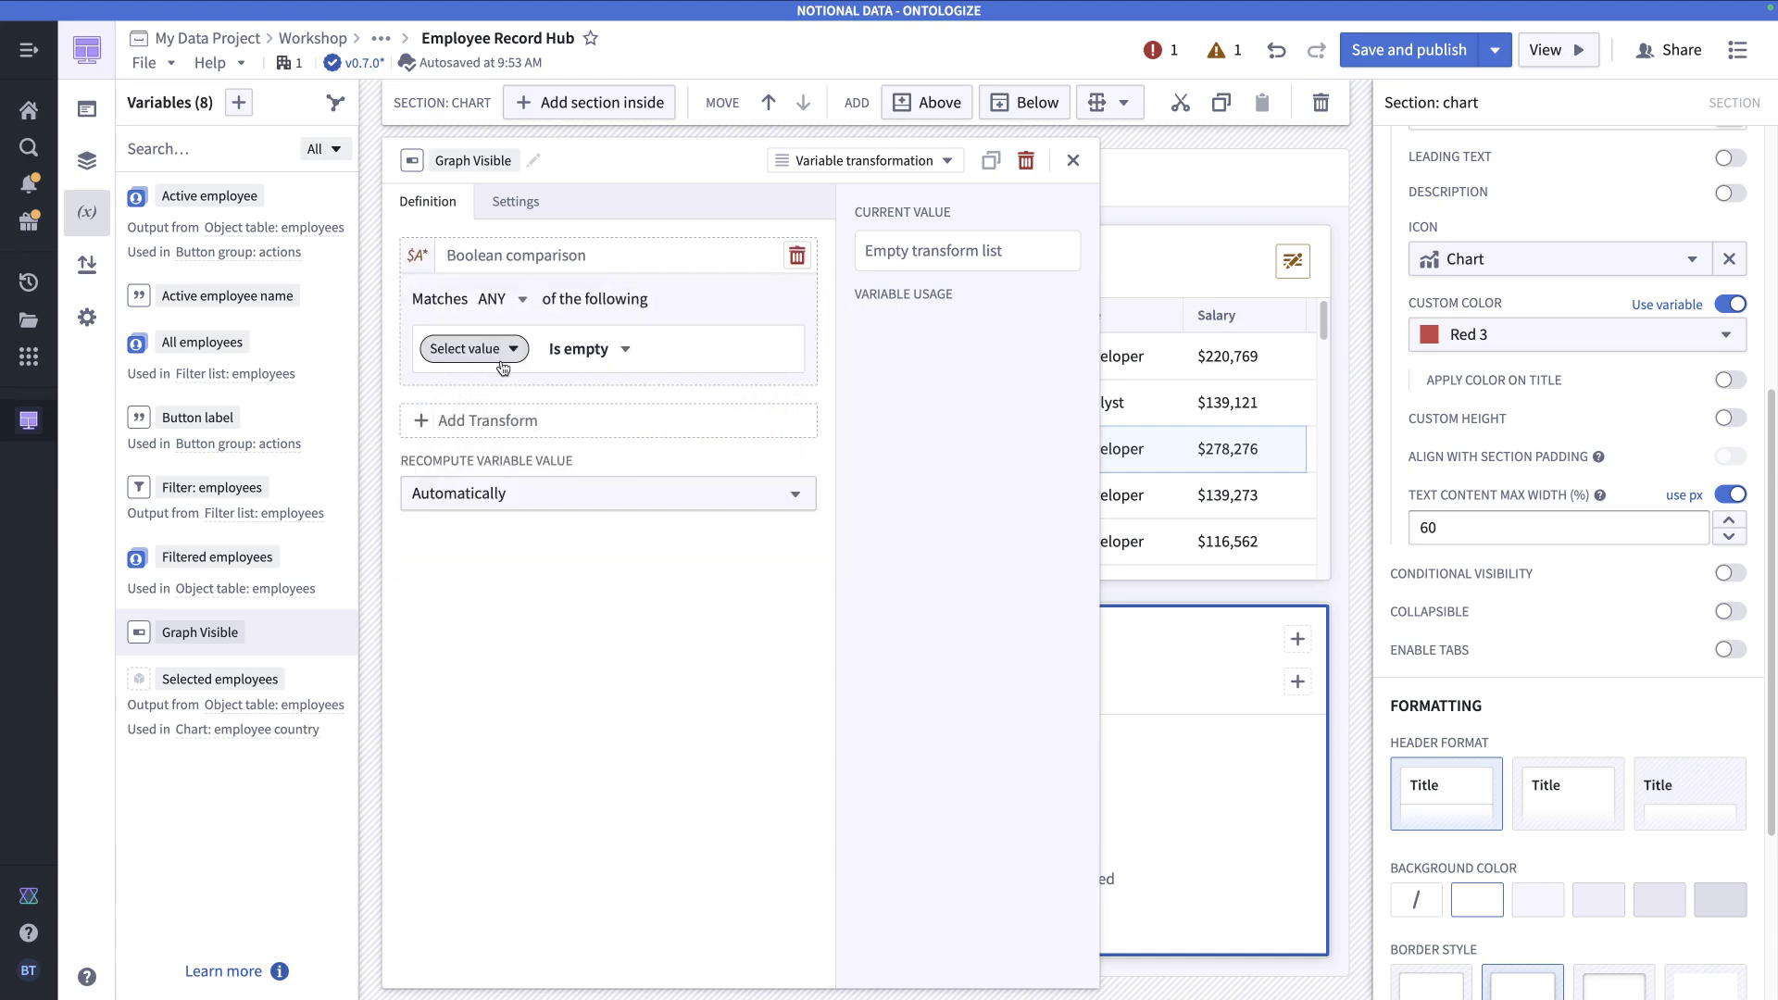
pyautogui.click(512, 359)
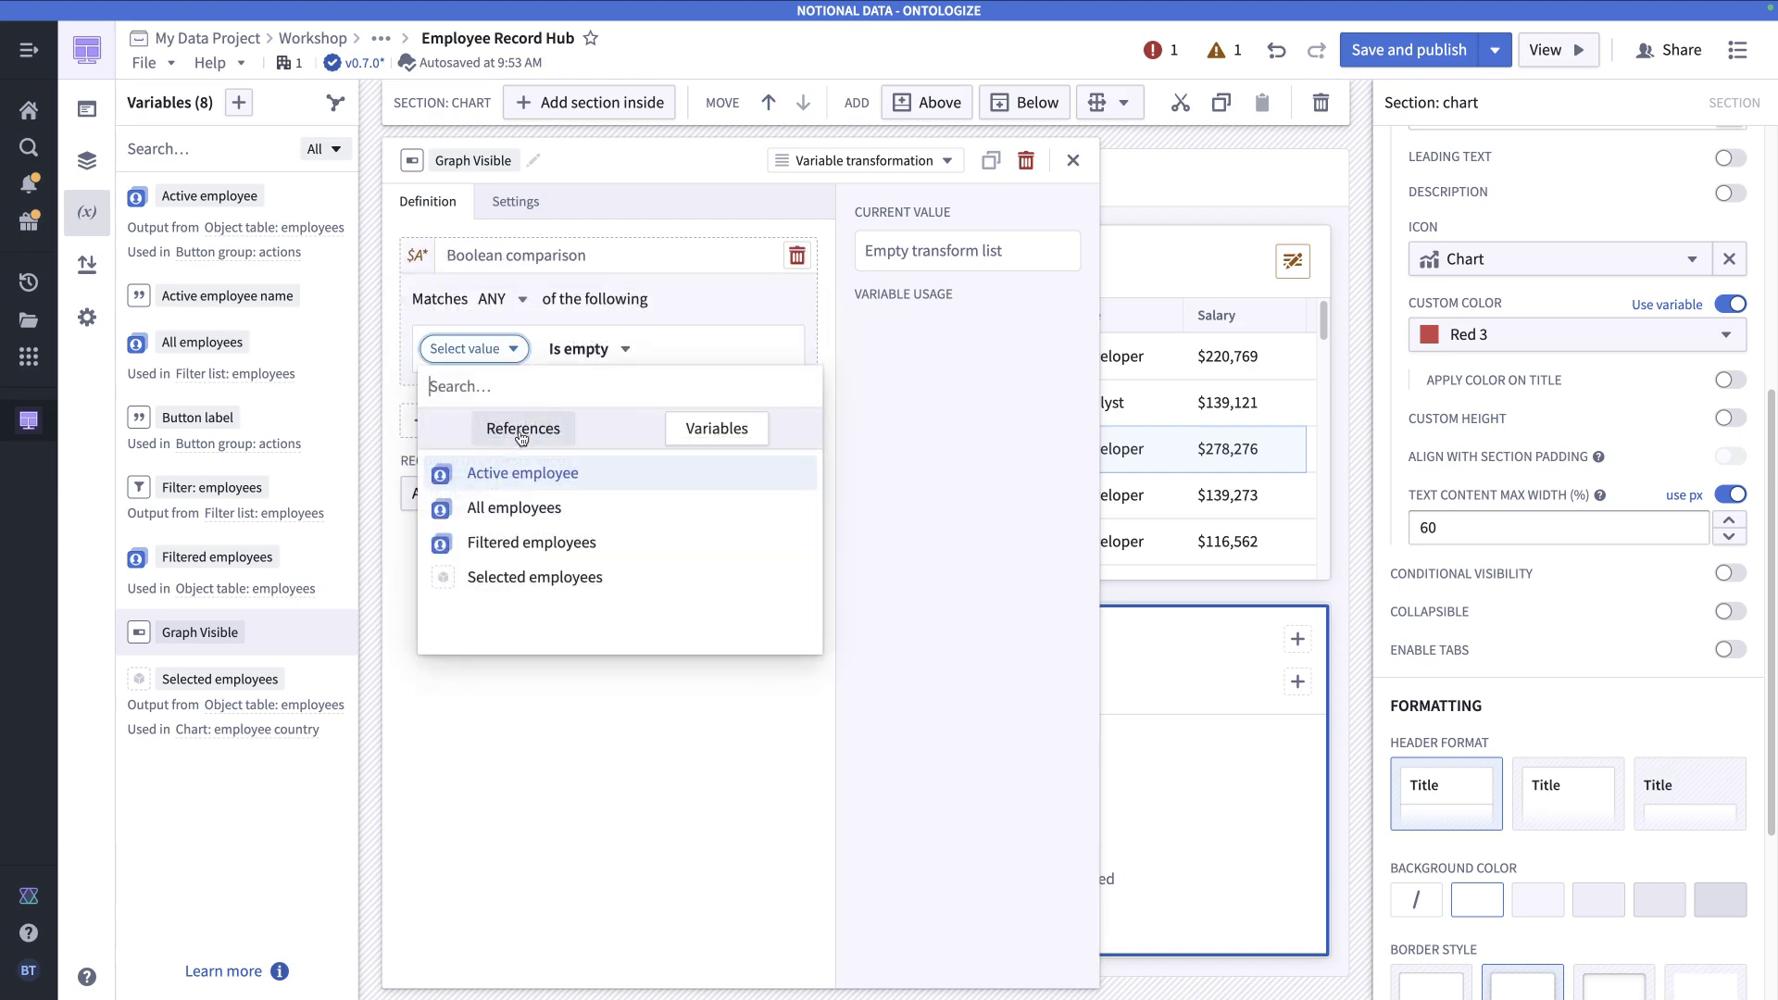
pyautogui.click(515, 579)
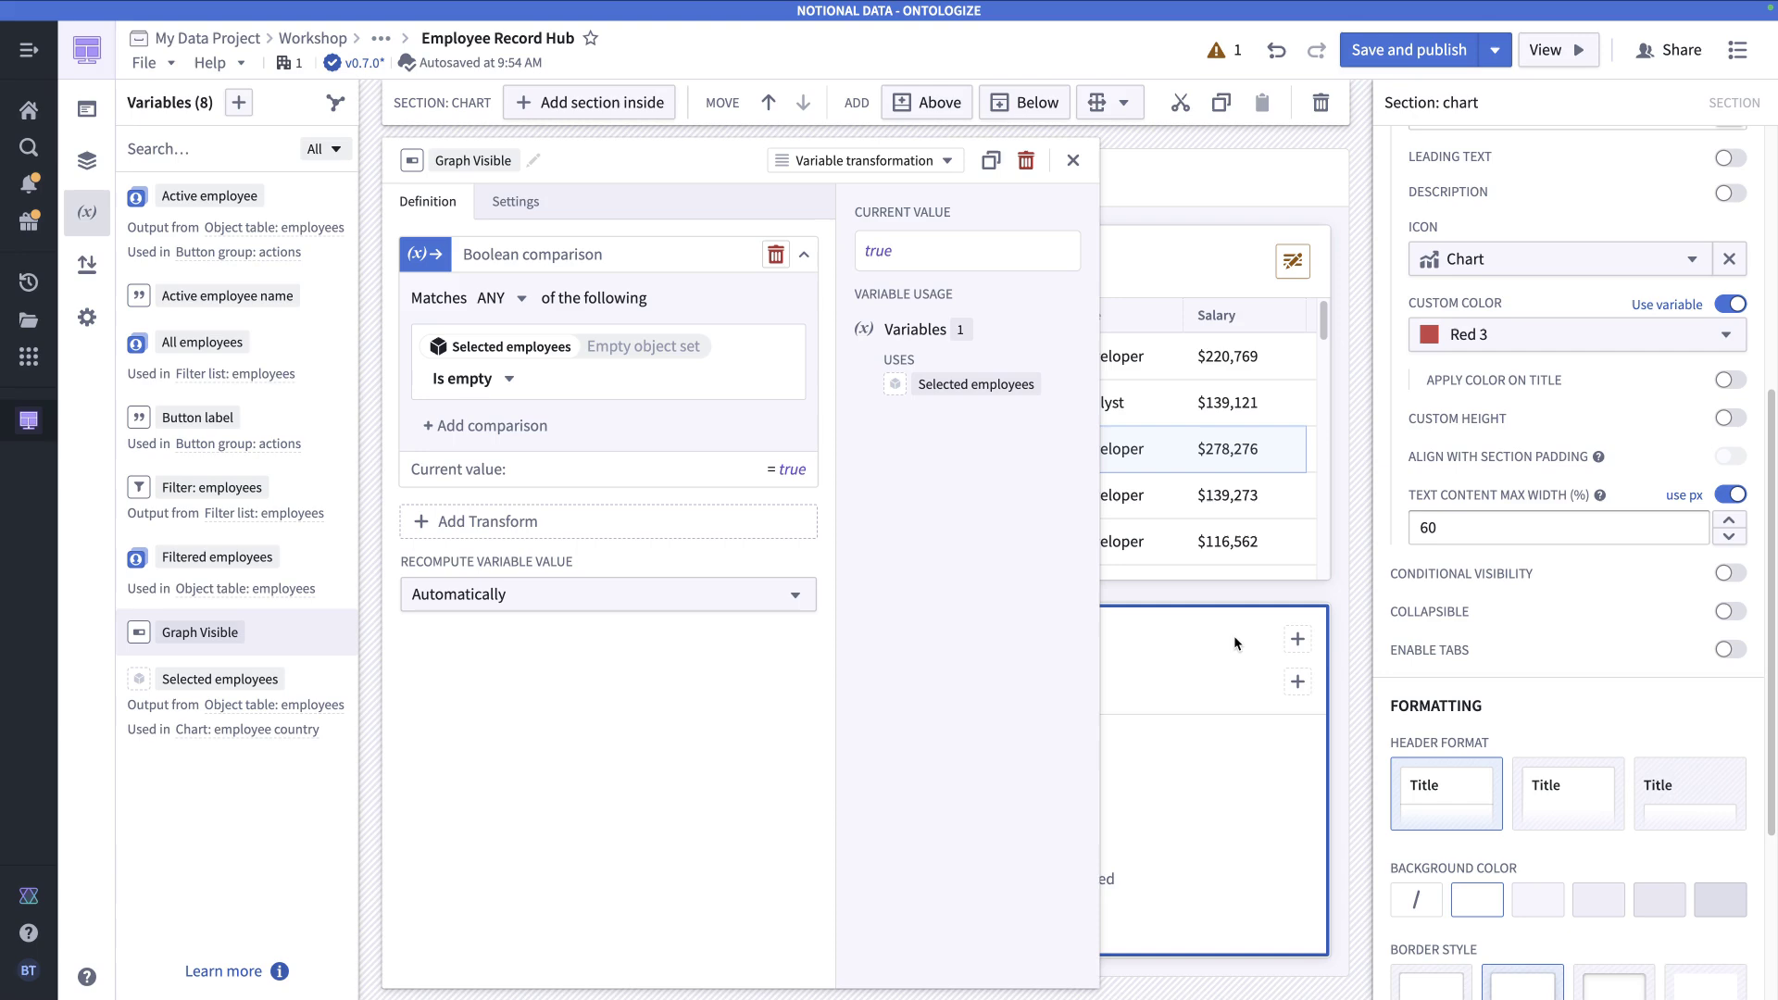
# - Enable conditional visibility on the chart section, hiding it if Graph Visible is True, and close the variable editor
pyautogui.click(1728, 573)
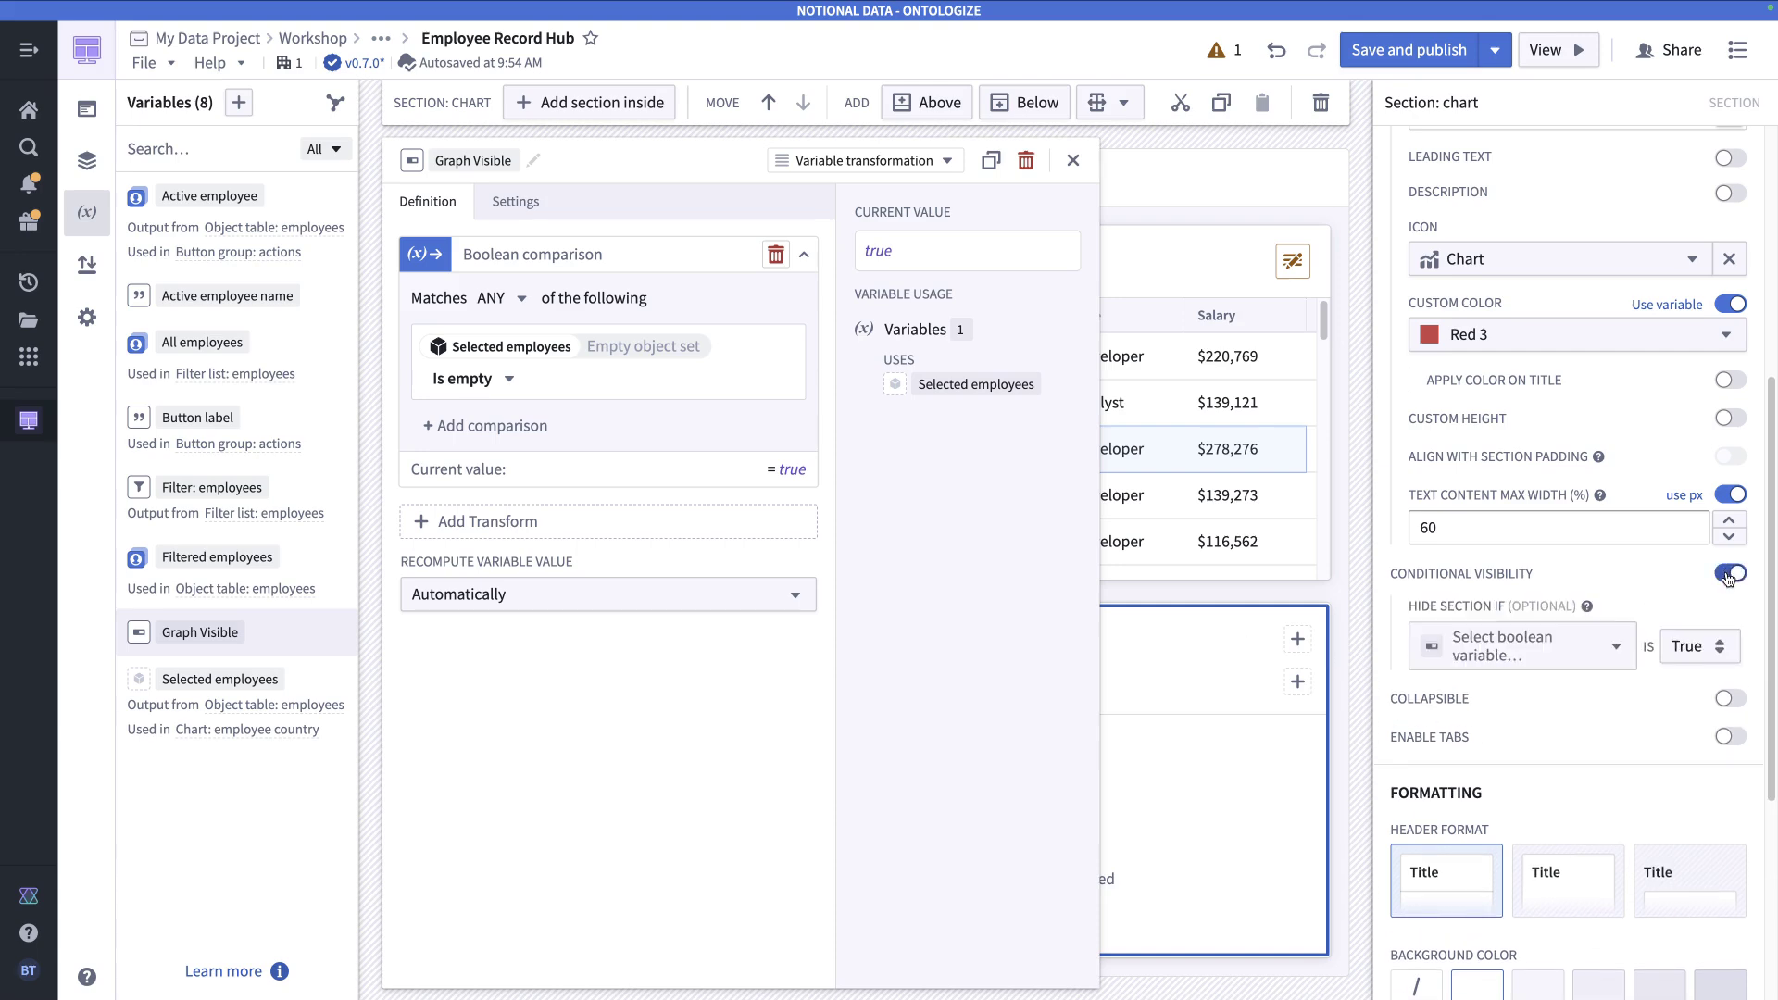
pyautogui.click(1566, 663)
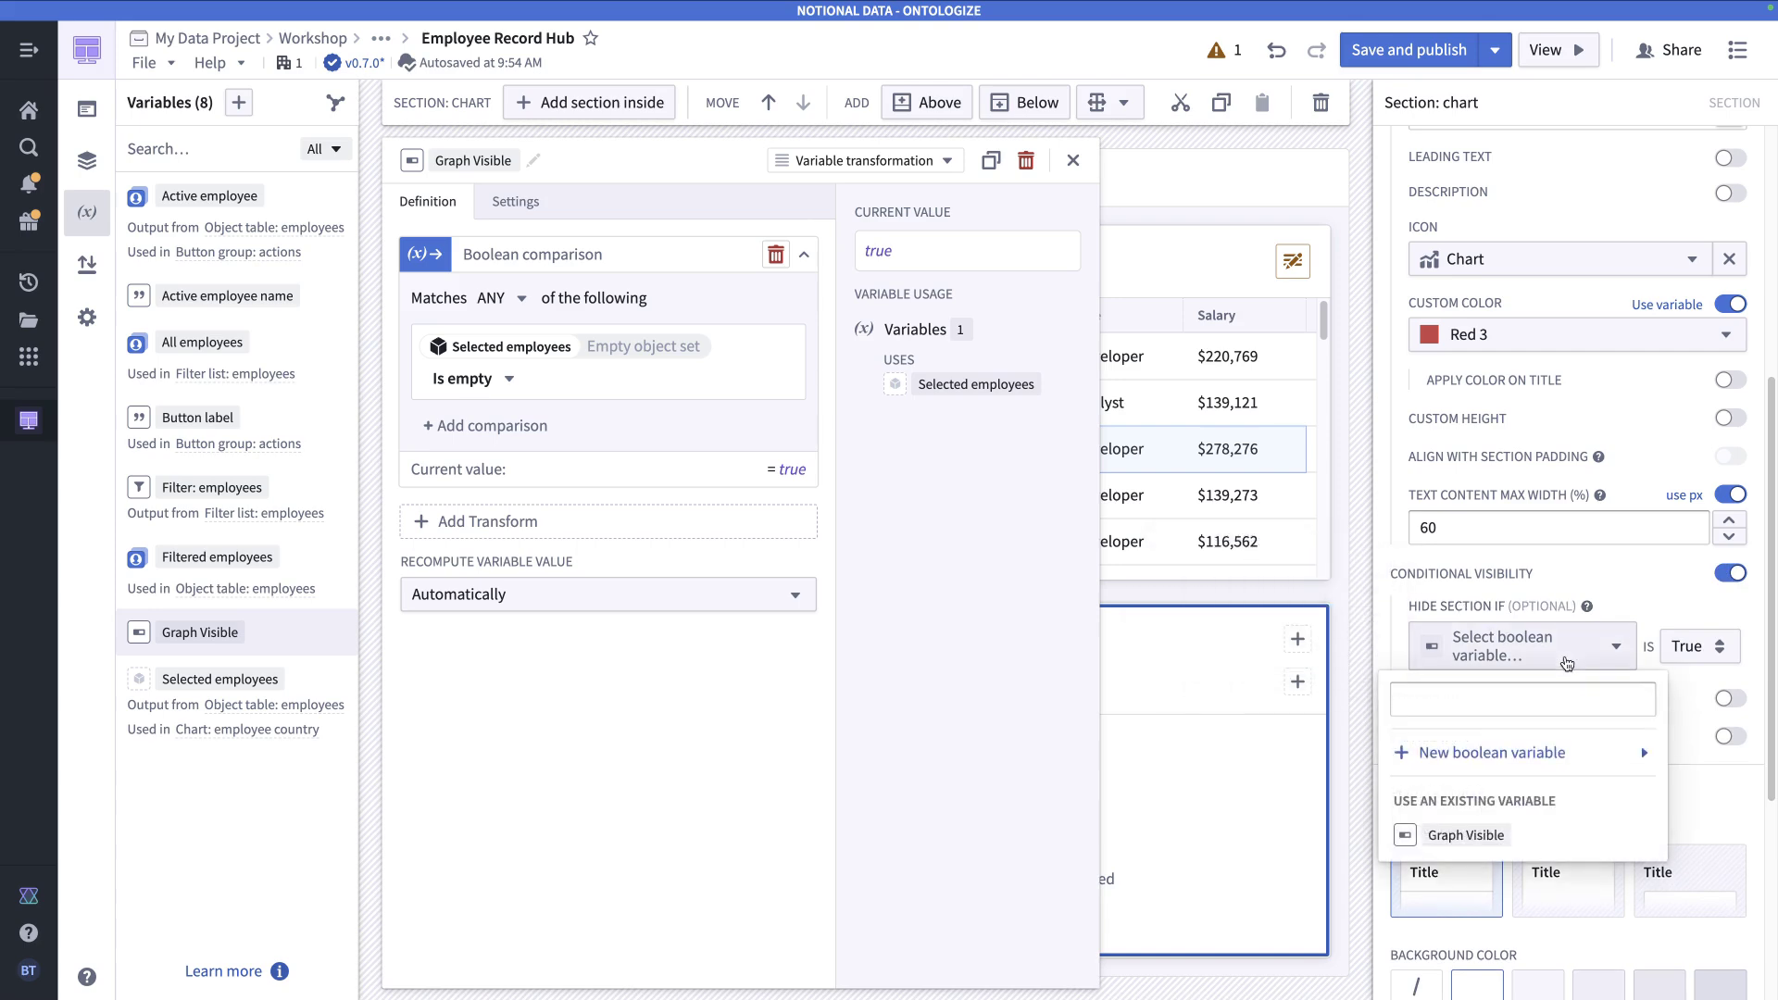
pyautogui.click(1506, 835)
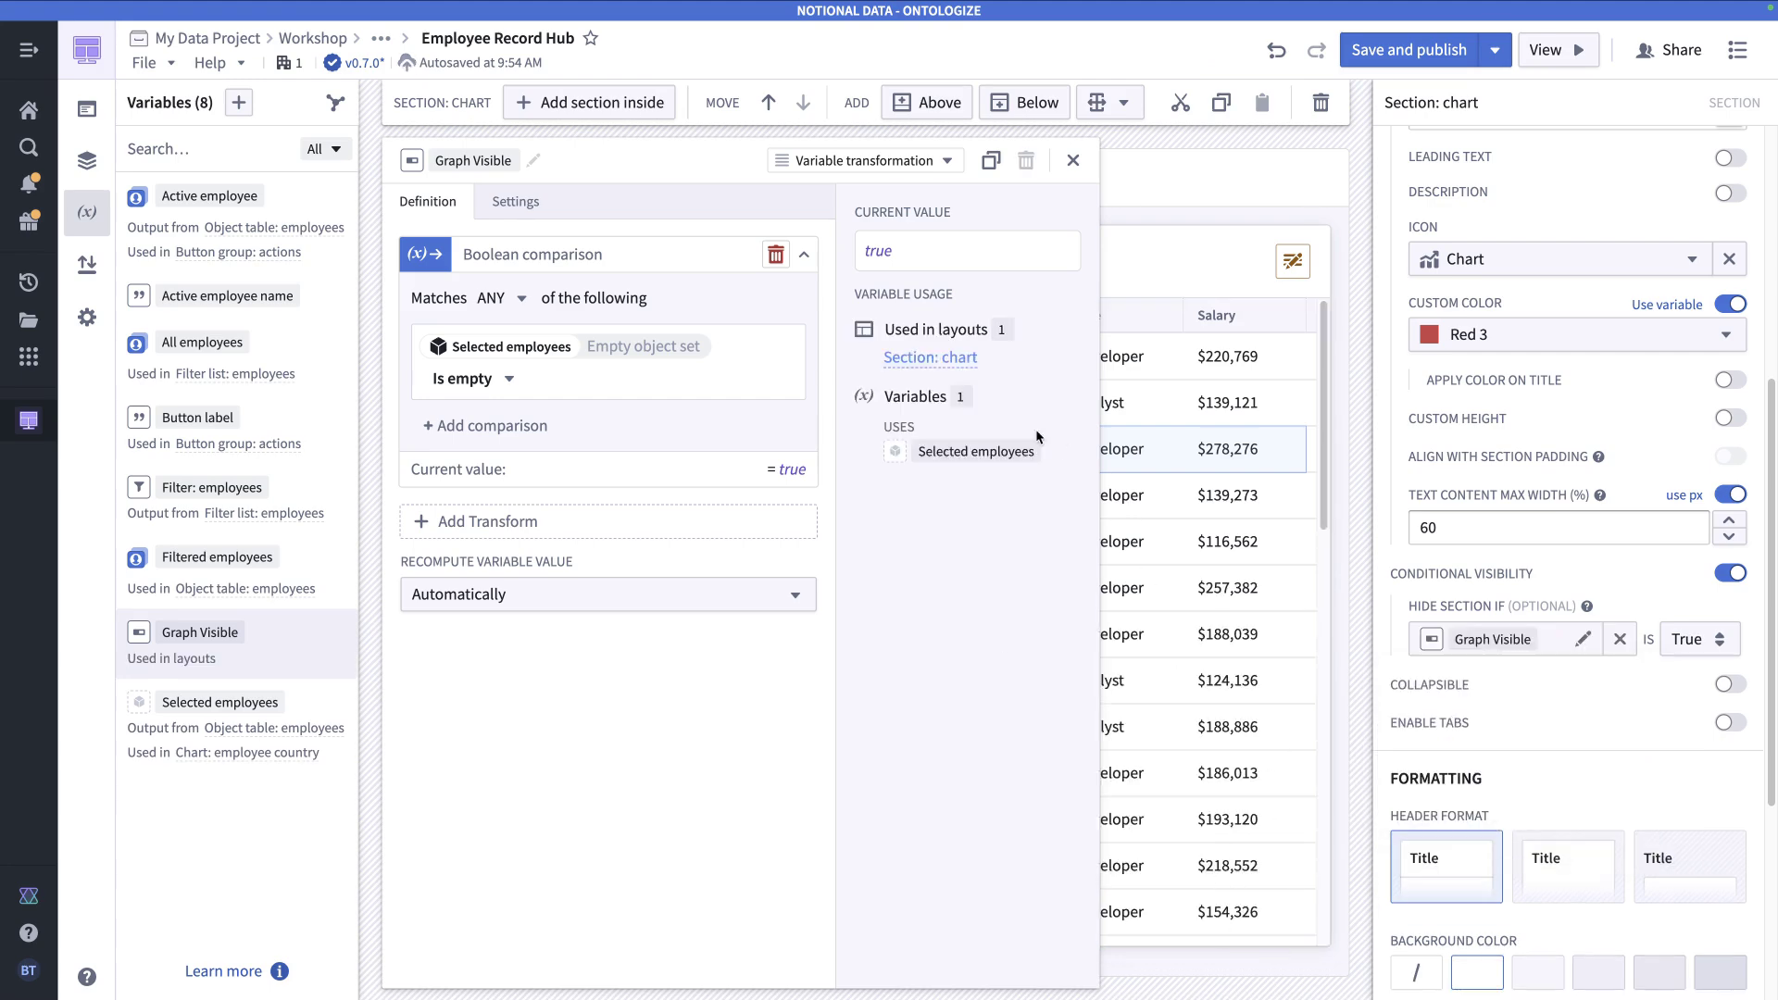
pyautogui.click(1072, 160)
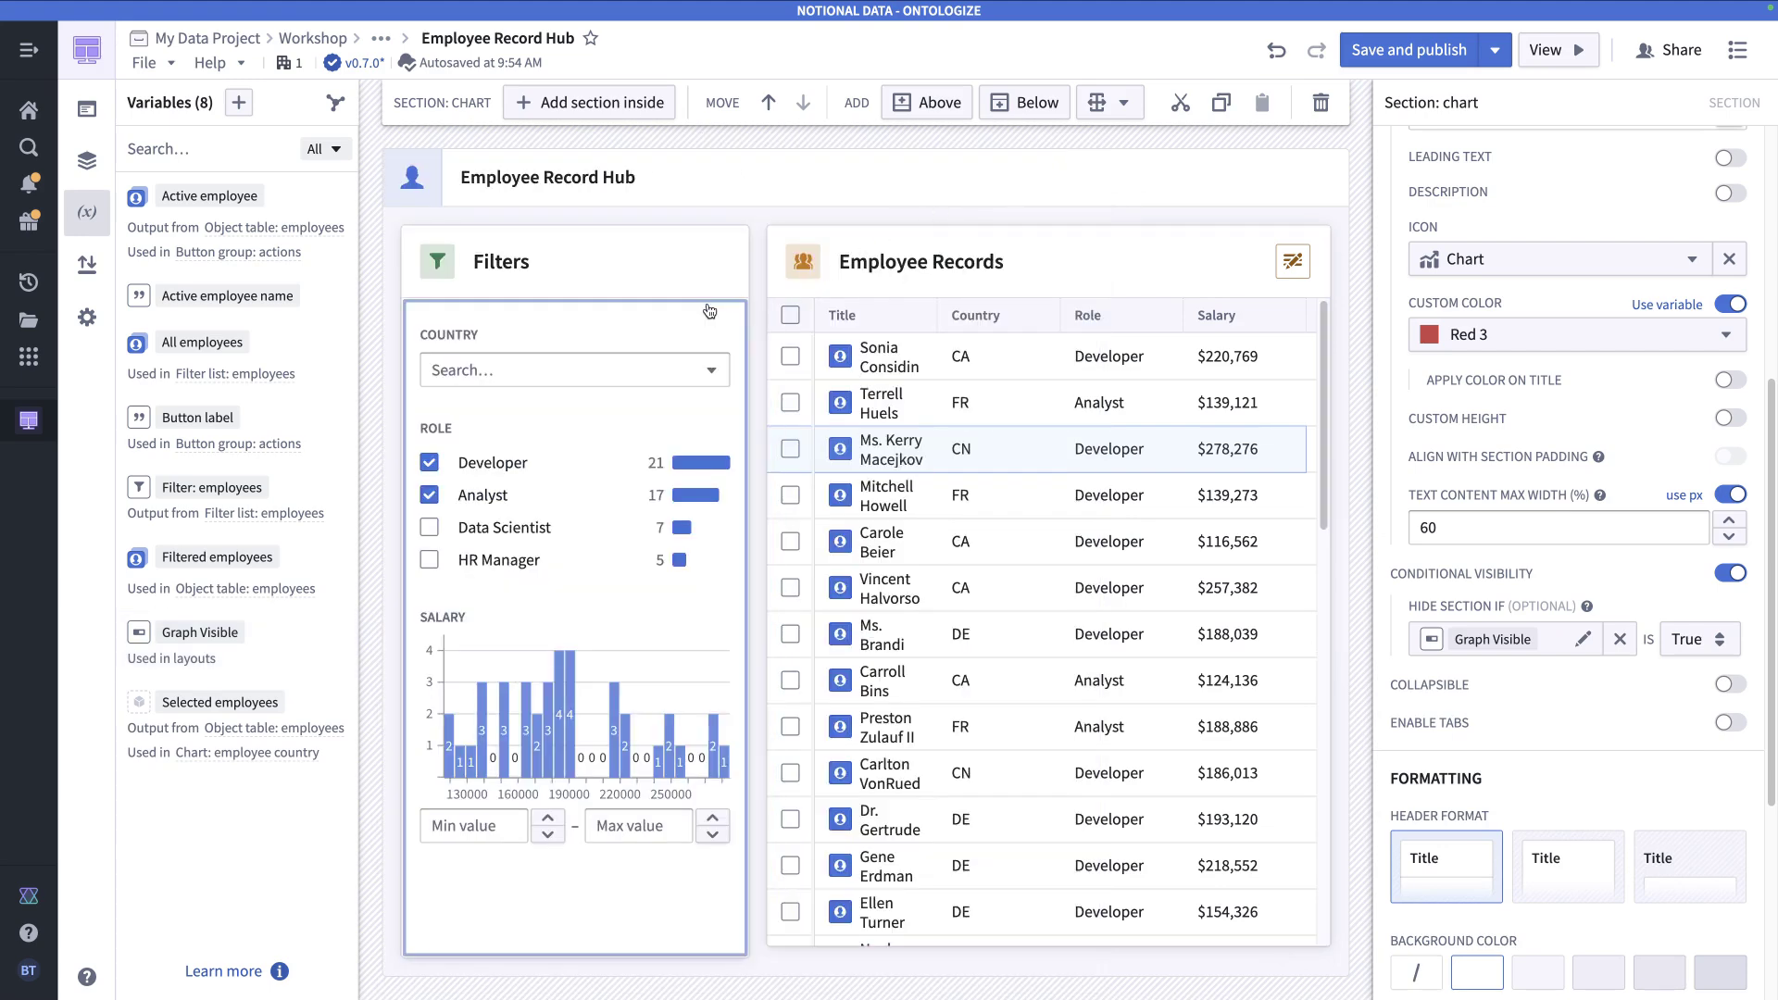
# - Test the chart section's visibility by ticking the first three rows of the employee table and clearing the selection
pyautogui.click(790, 358)
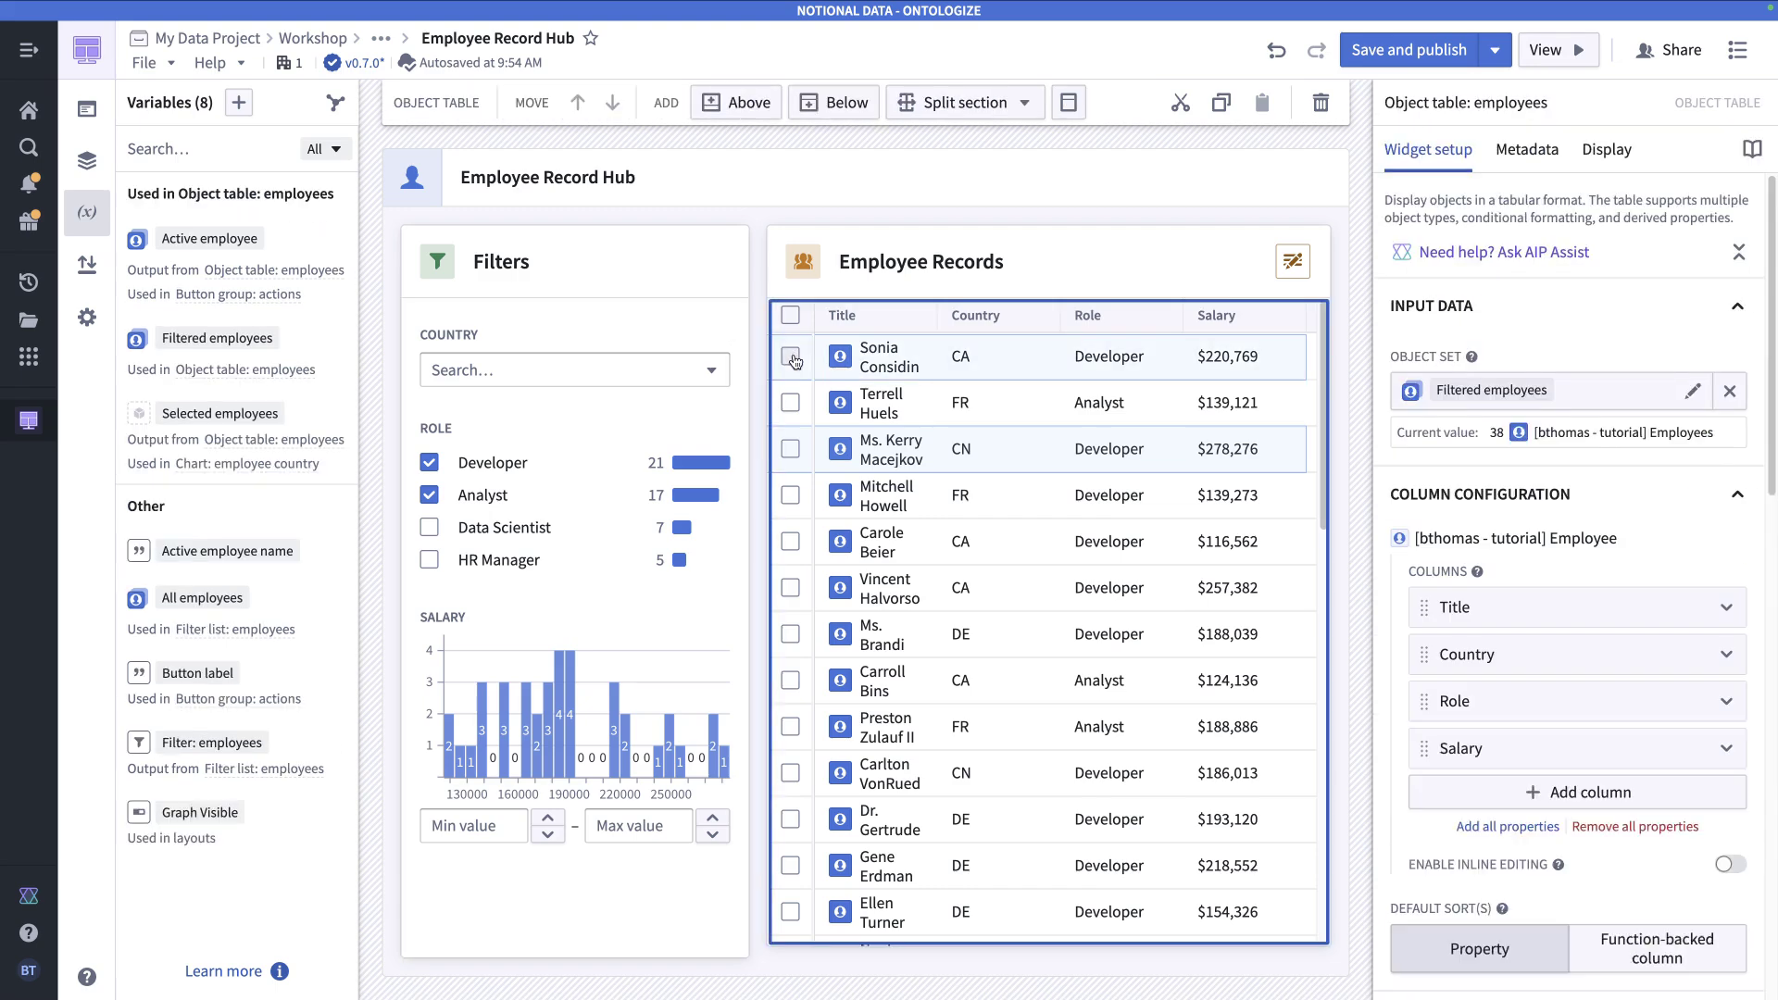
pyautogui.click(790, 423)
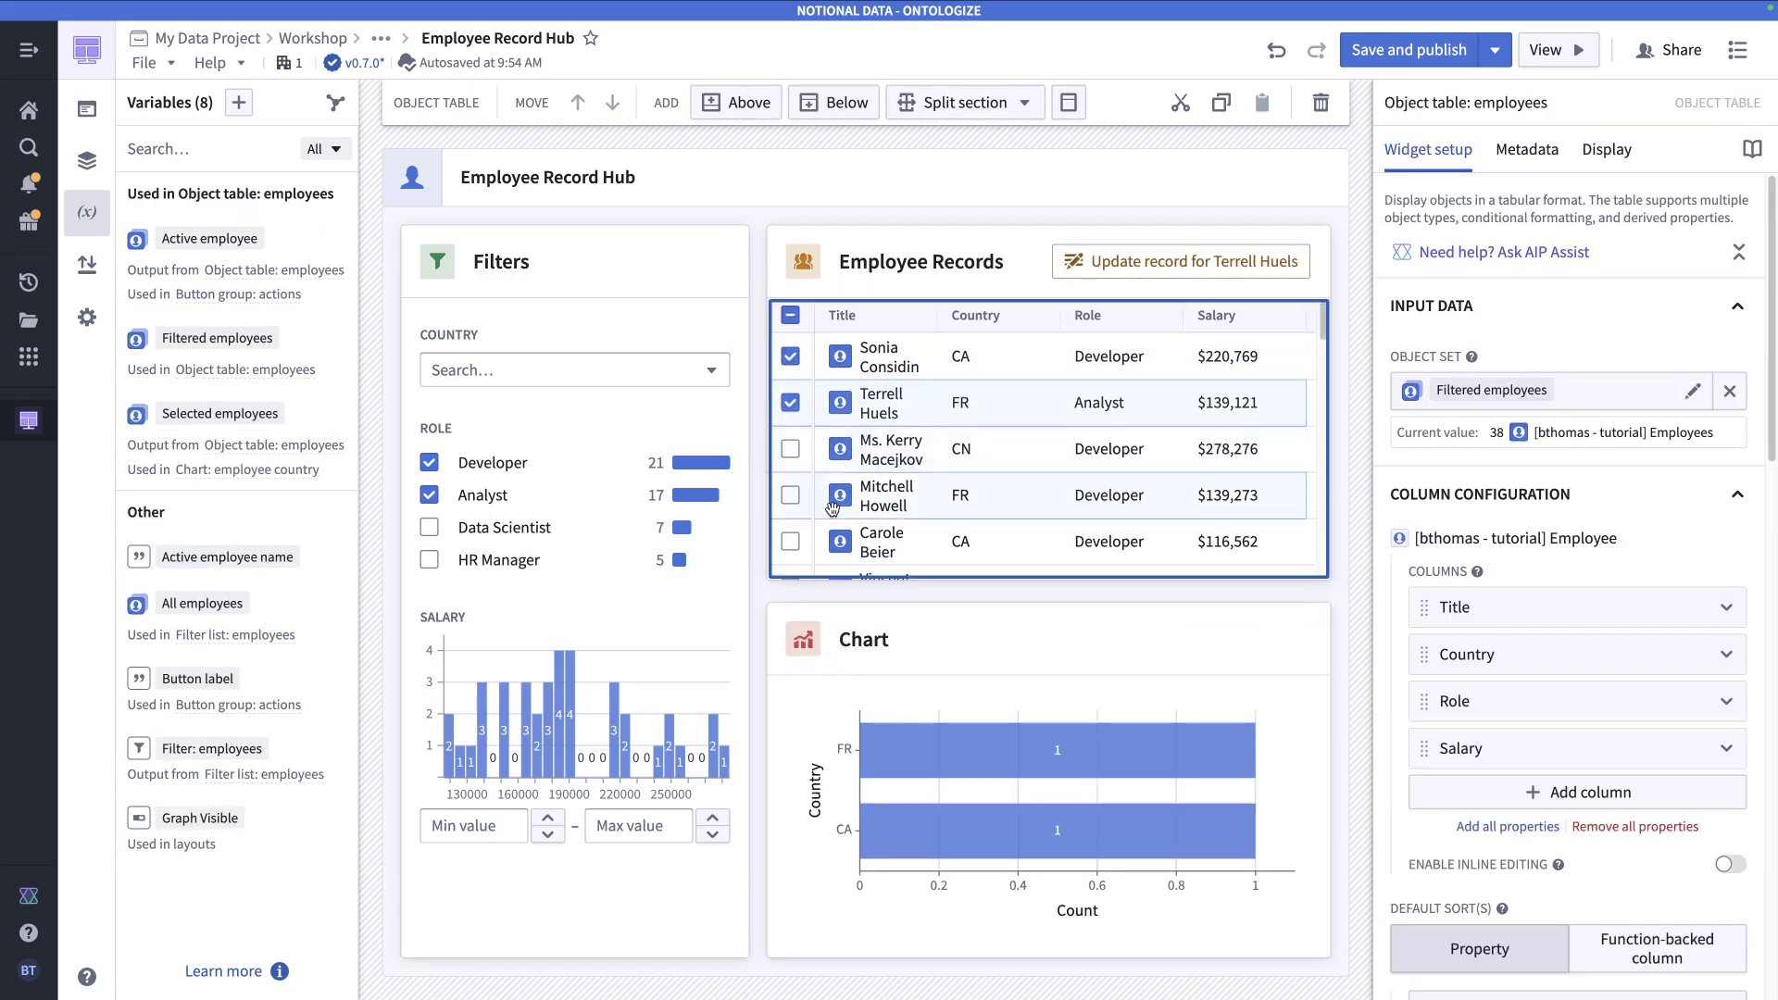
pyautogui.click(789, 449)
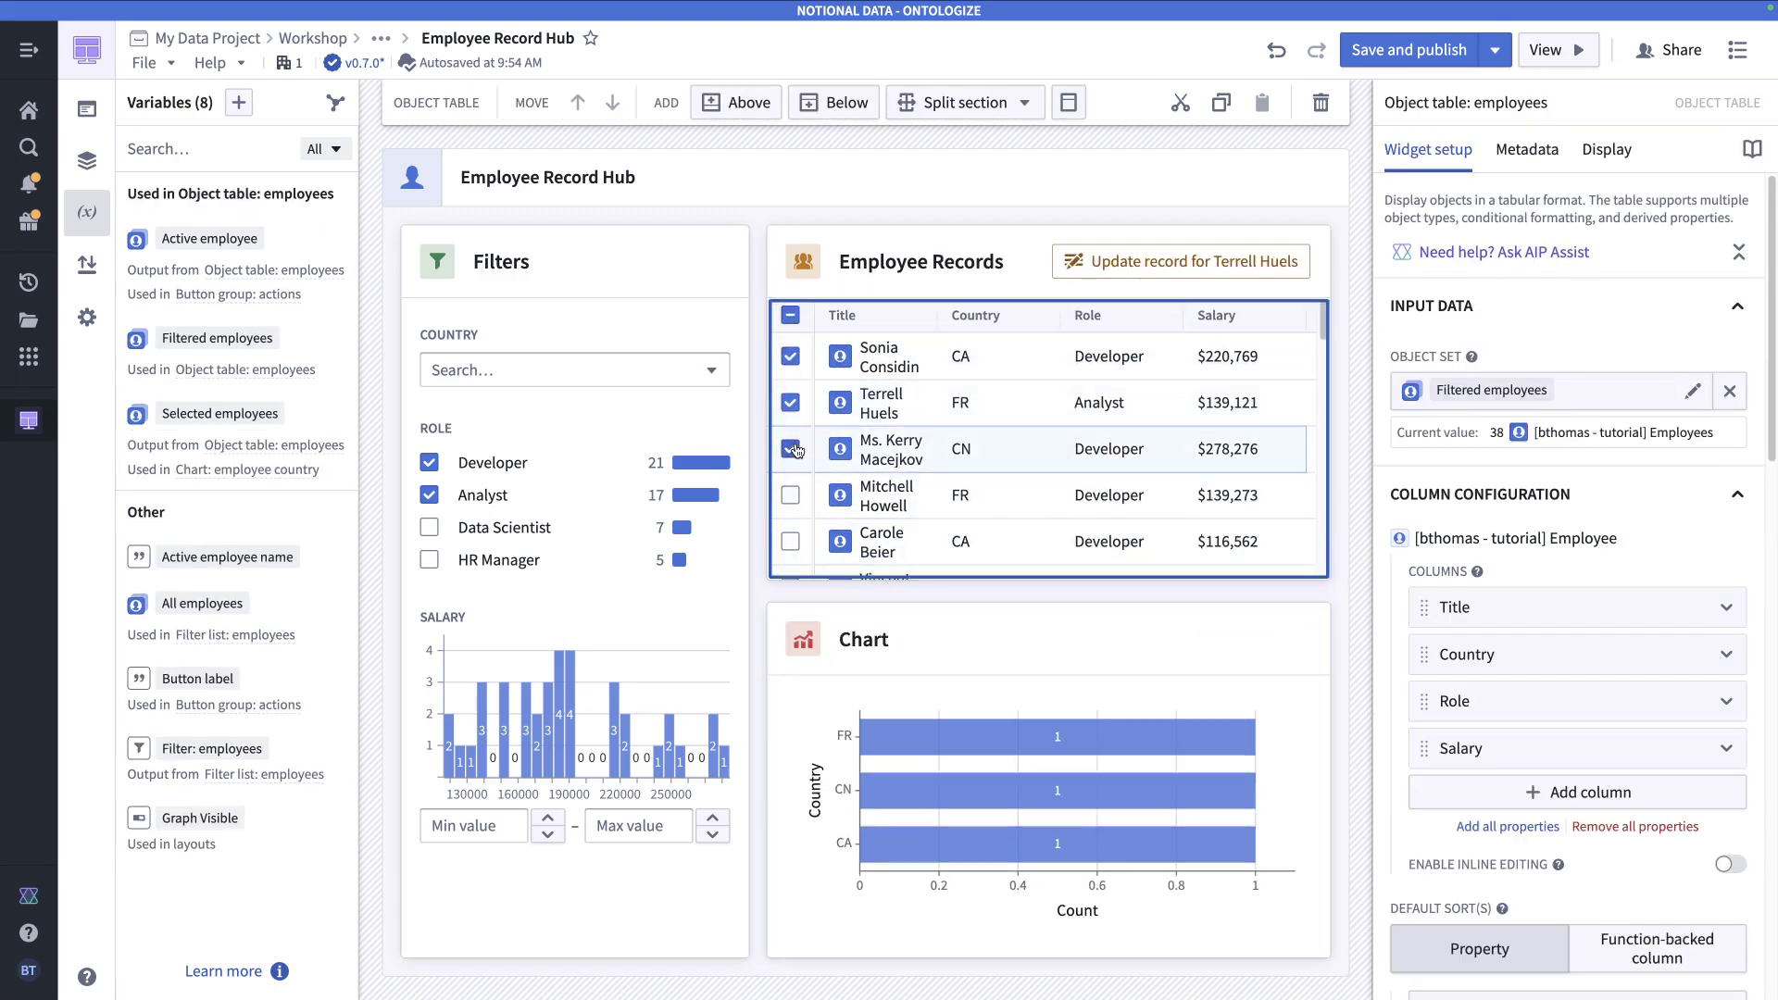
pyautogui.click(790, 315)
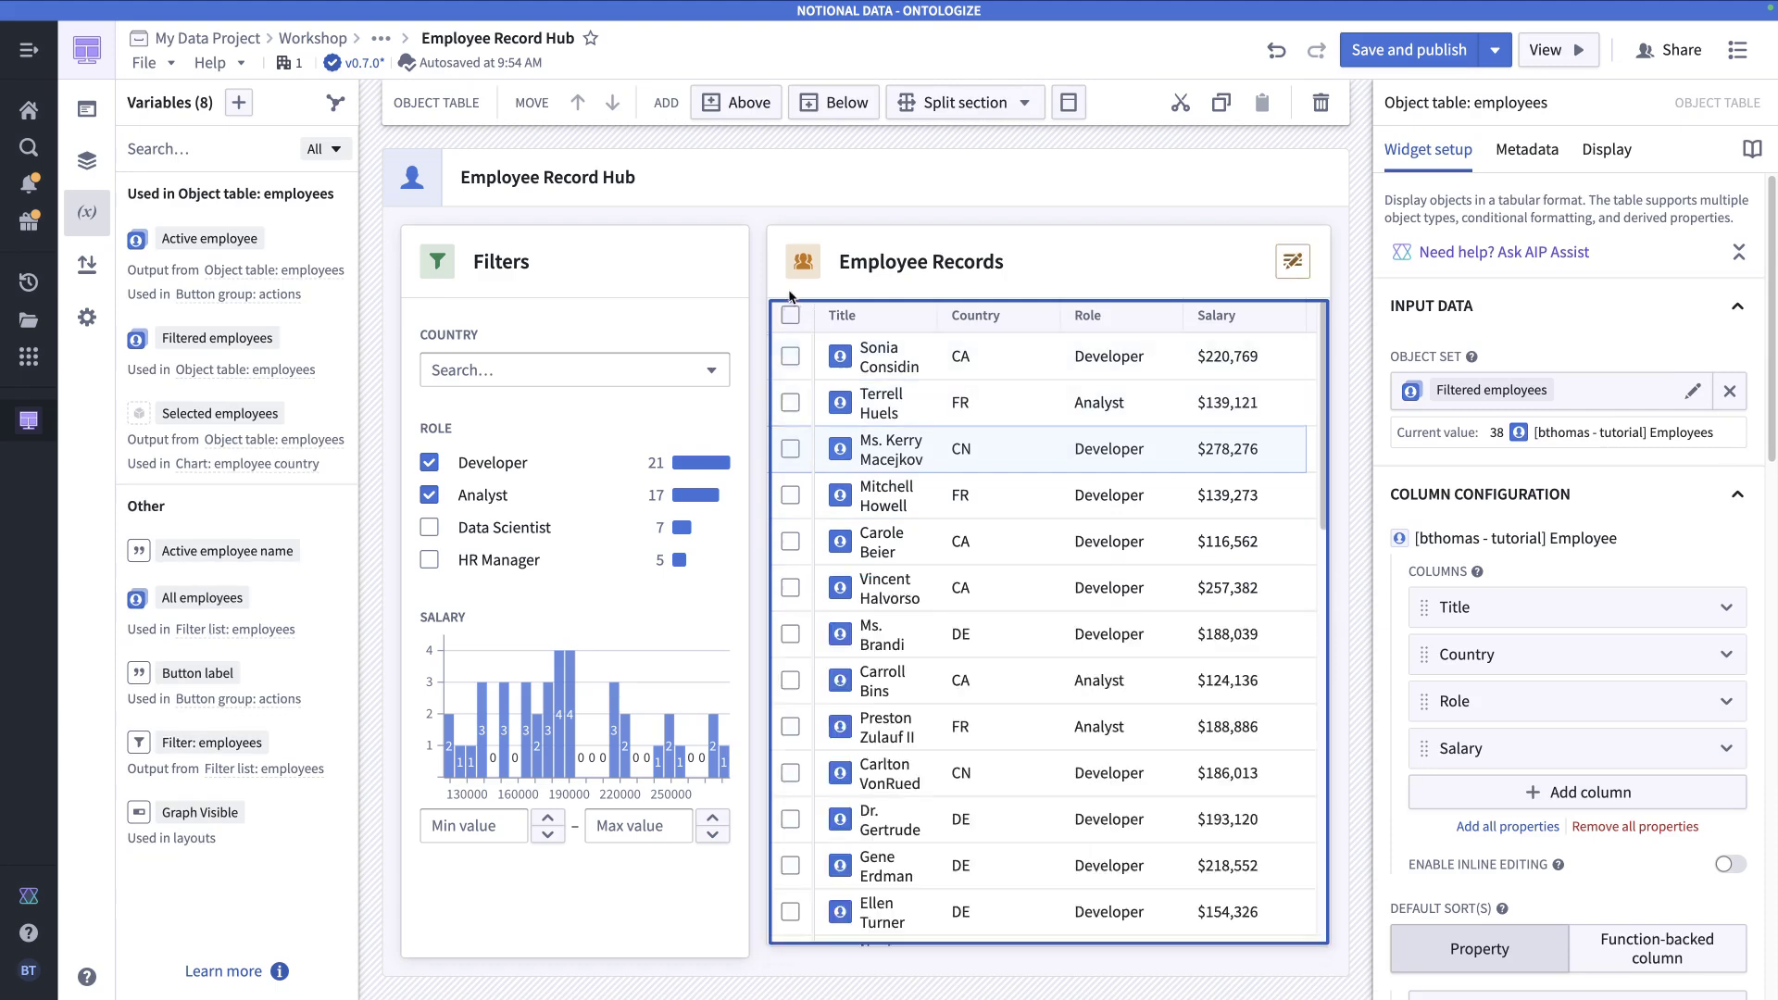
# - Save and publish the module and open it in view mode
pyautogui.click(1409, 50)
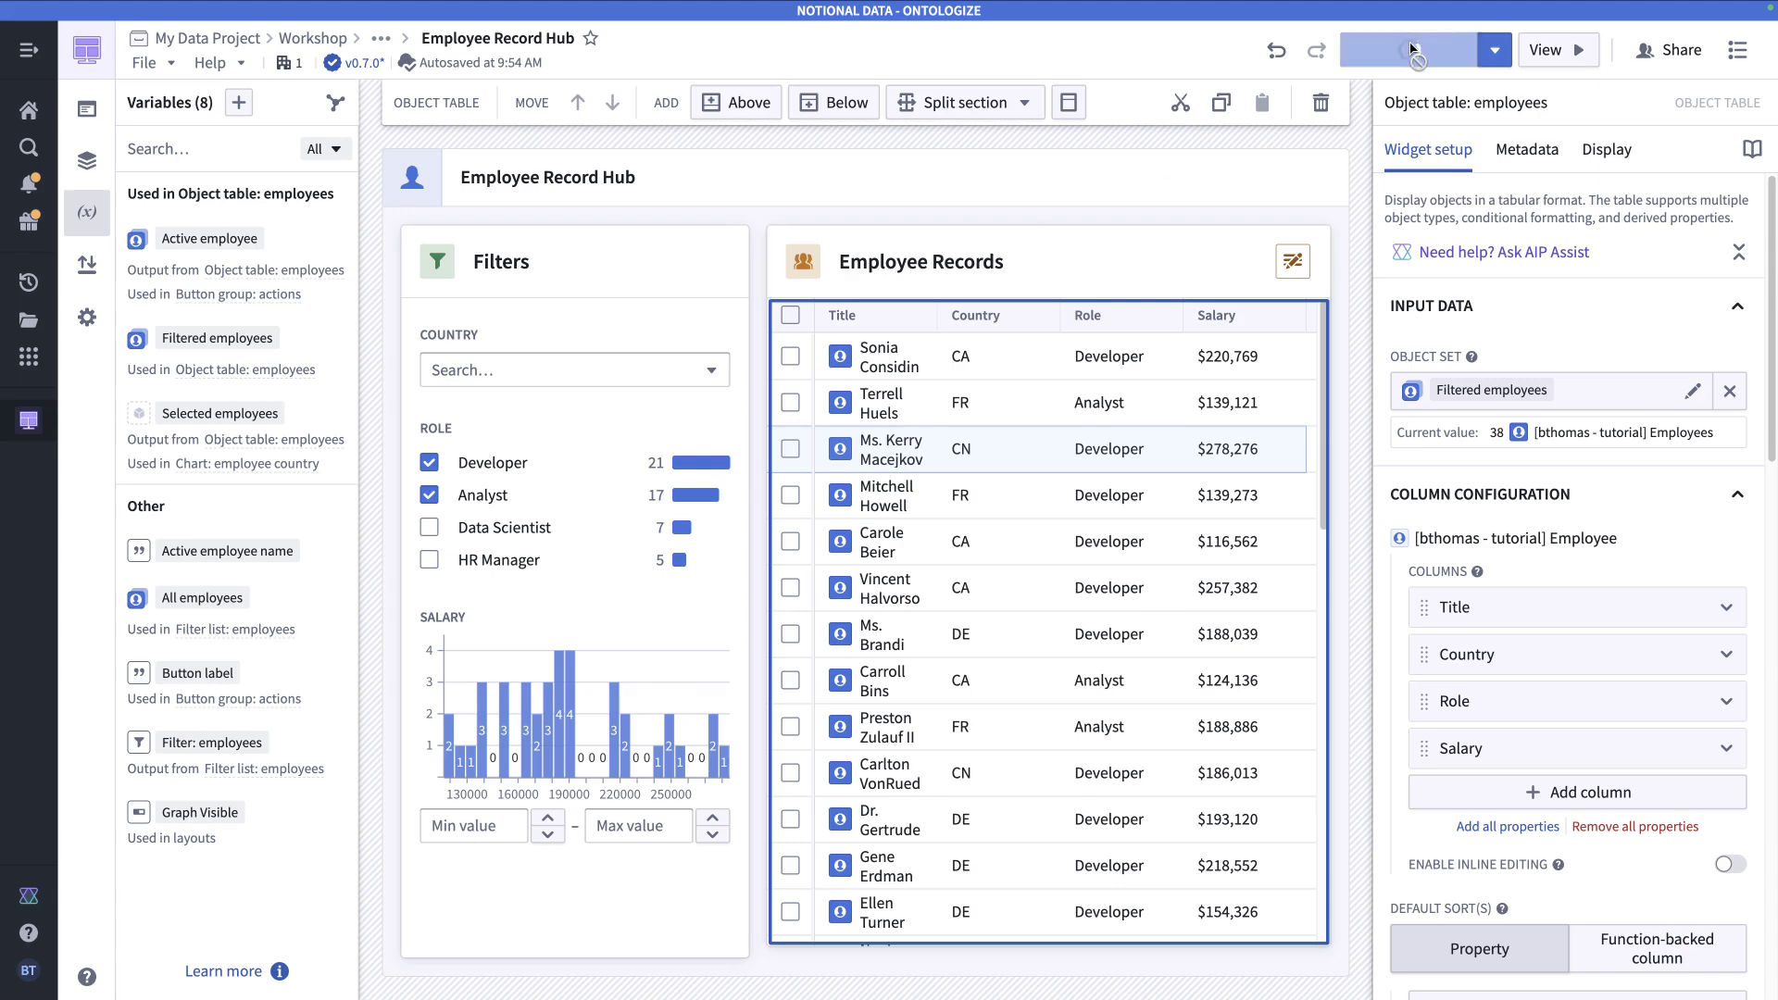
pyautogui.click(1555, 50)
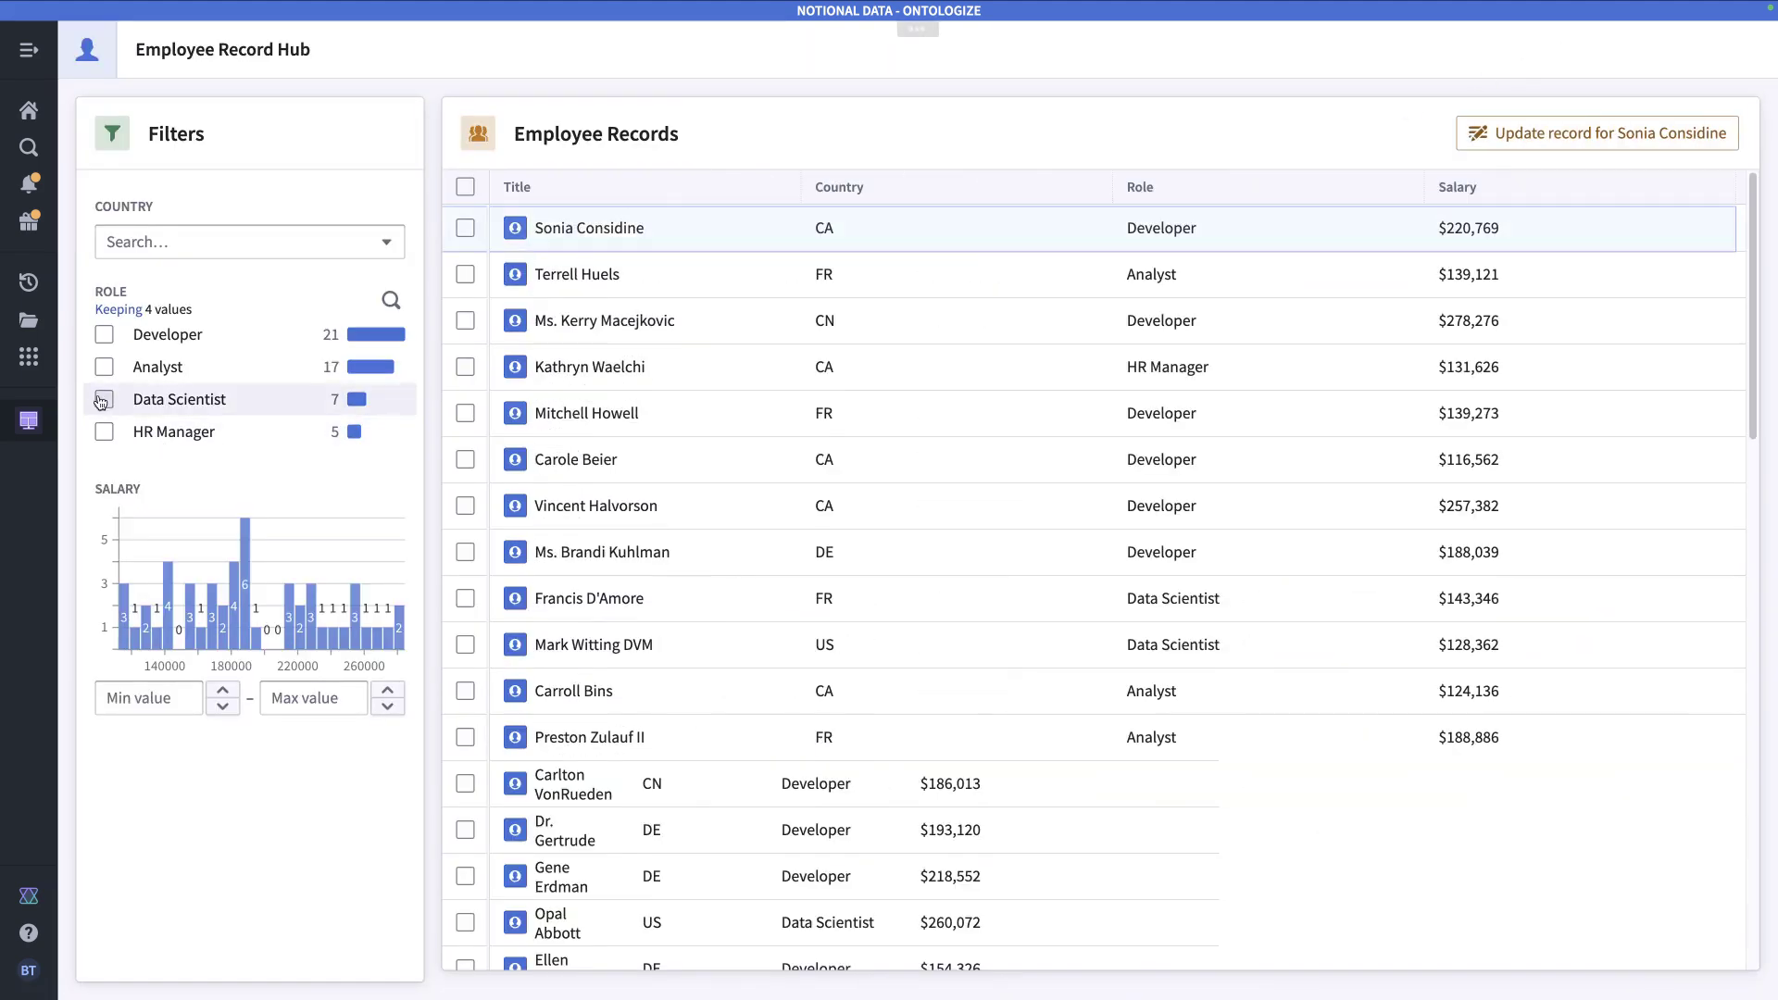
# - Test the published module by filtering to the Developer role and selecting all rows, and clear both the selection and the filter
pyautogui.click(103, 336)
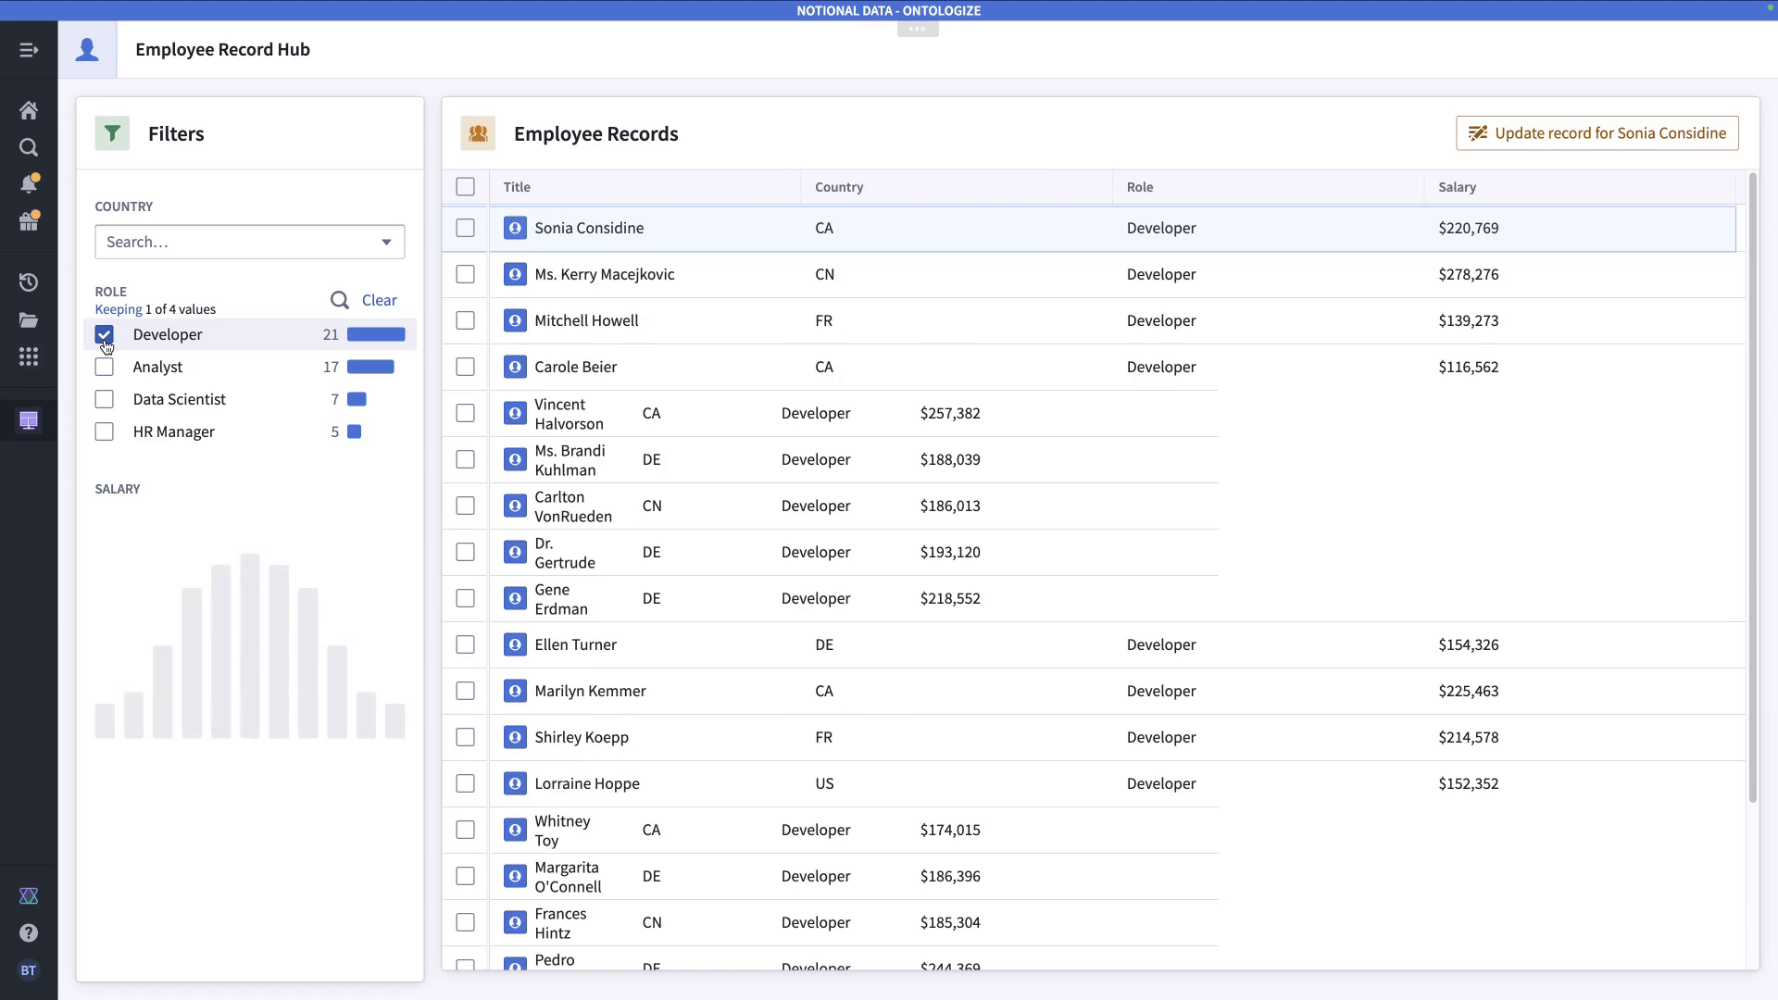
pyautogui.click(465, 188)
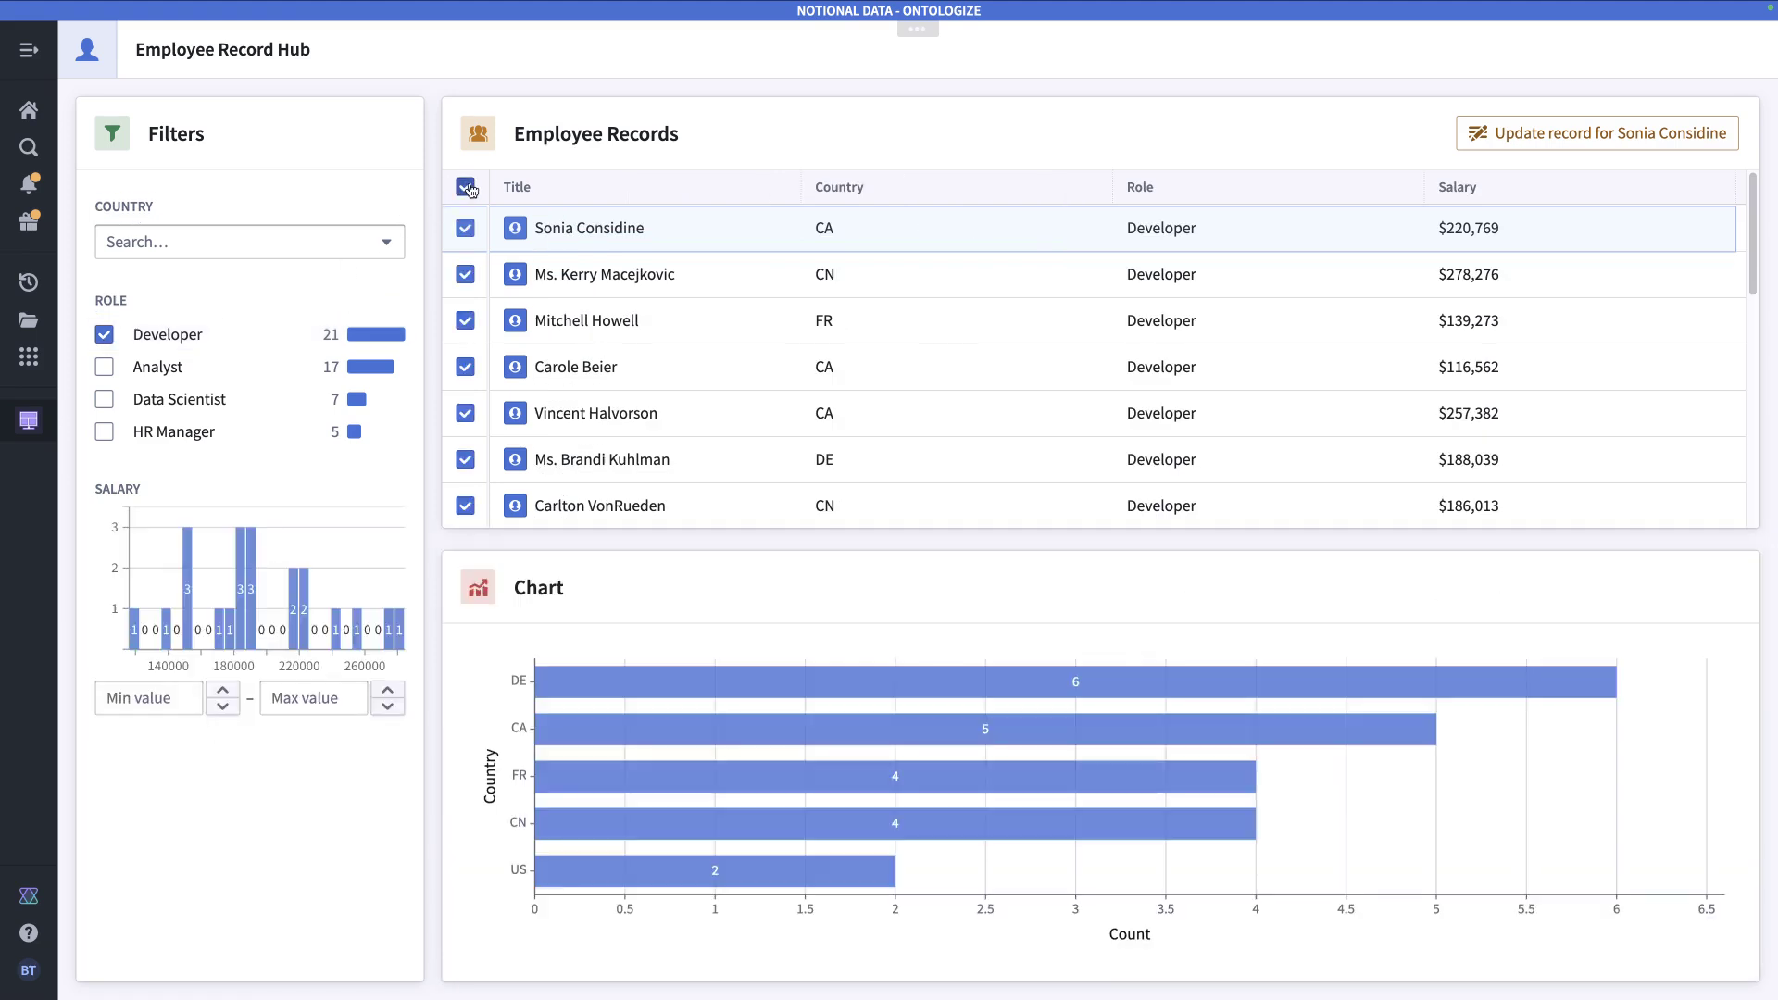
pyautogui.click(465, 188)
pyautogui.click(104, 335)
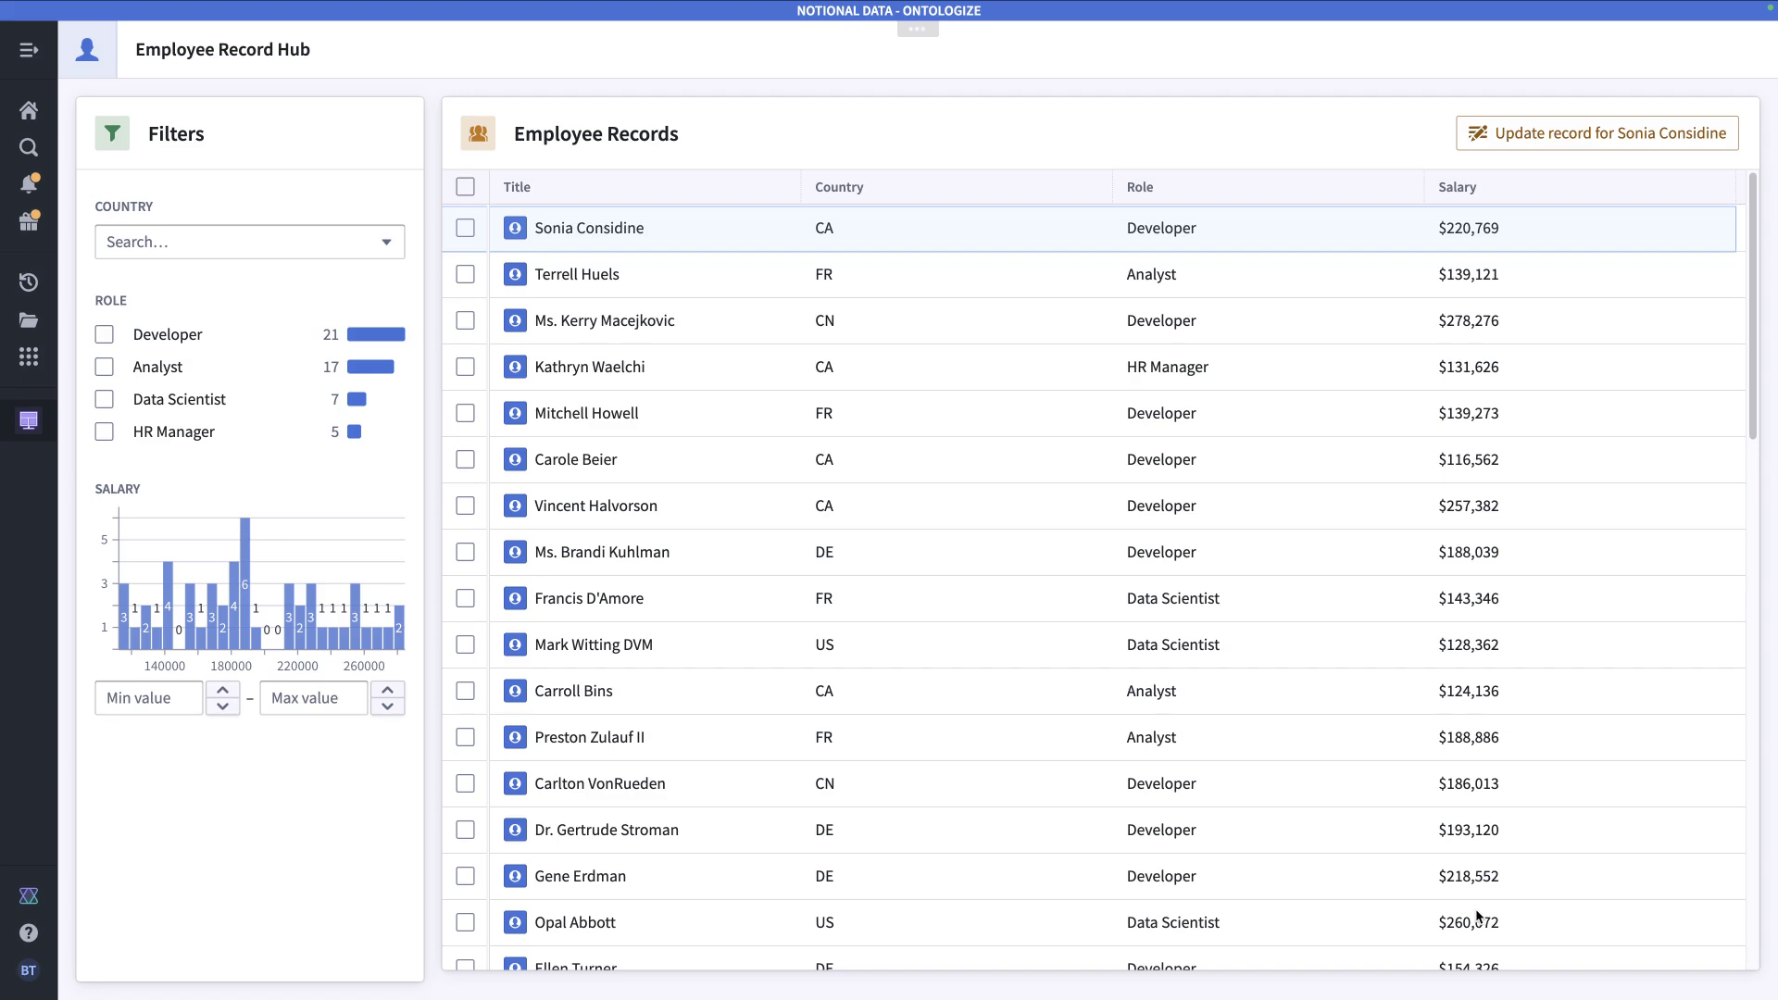
# - Return the module to edit mode and select the employee object table
pyautogui.click(918, 30)
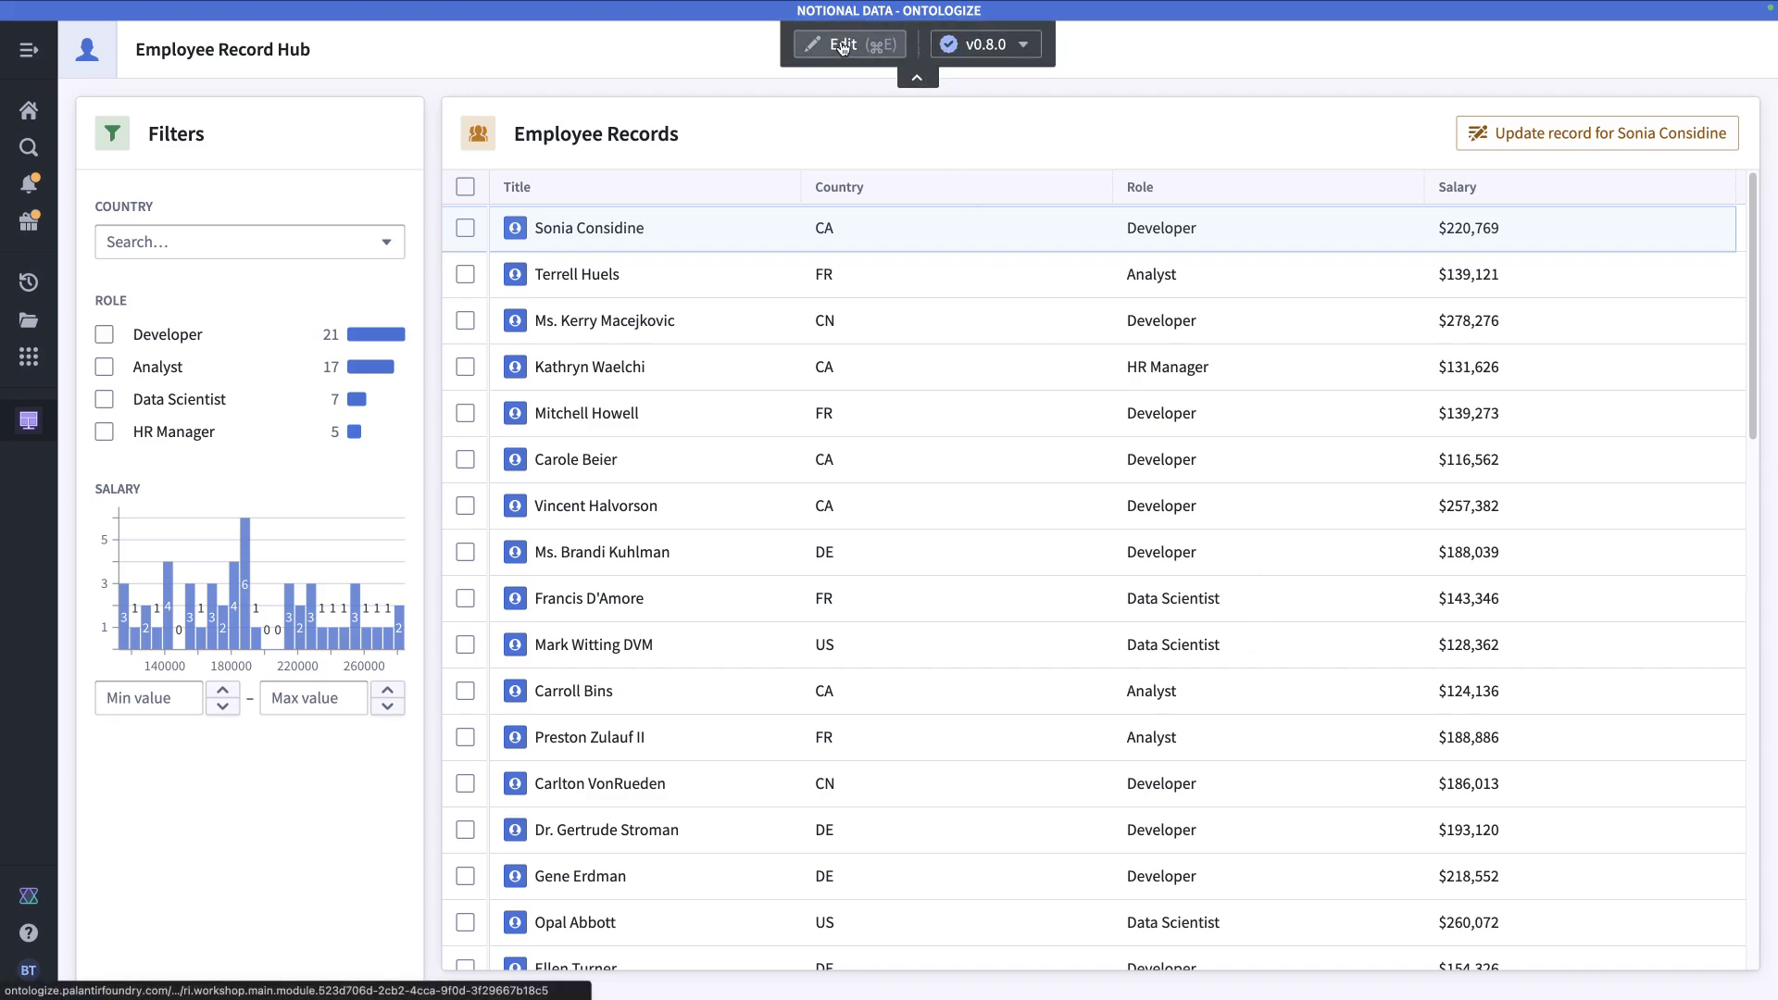
pyautogui.click(841, 46)
pyautogui.click(1085, 533)
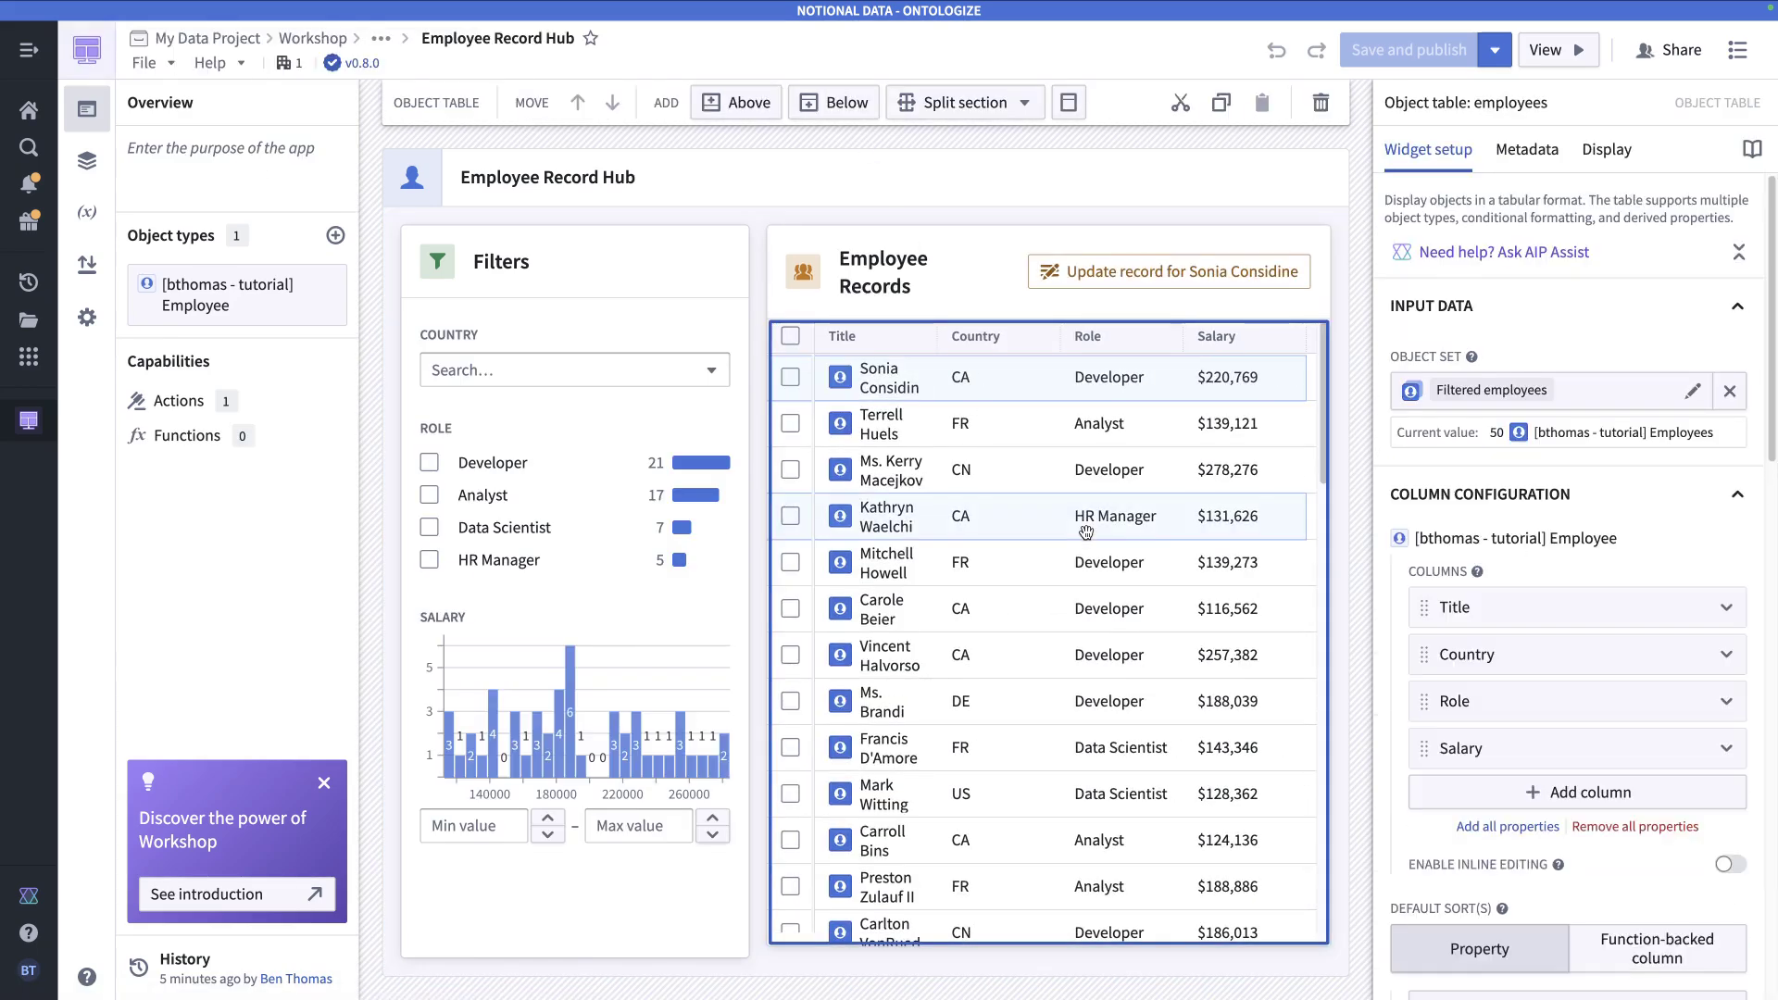
# - Try turning on variable-backed column visibility in the employee table's Display & Formatting settings
pyautogui.scroll(-5, 1563, 561)
pyautogui.scroll(-8, 1563, 561)
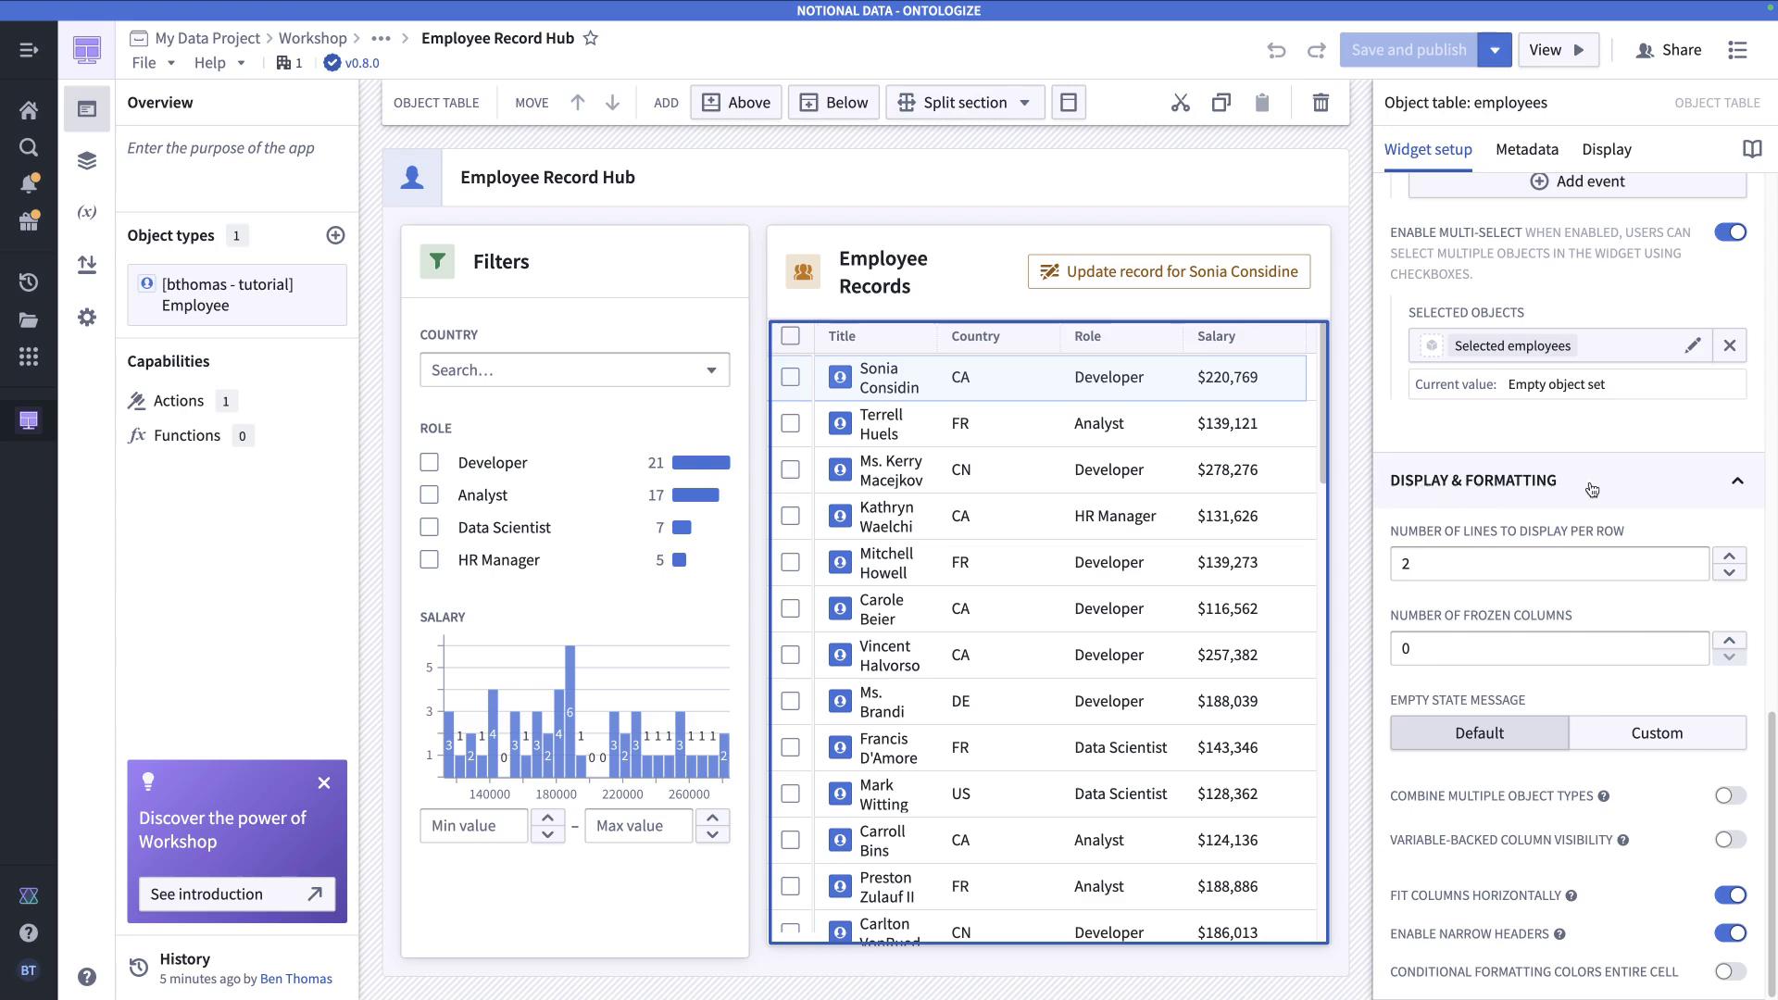
pyautogui.moveTo(1533, 841)
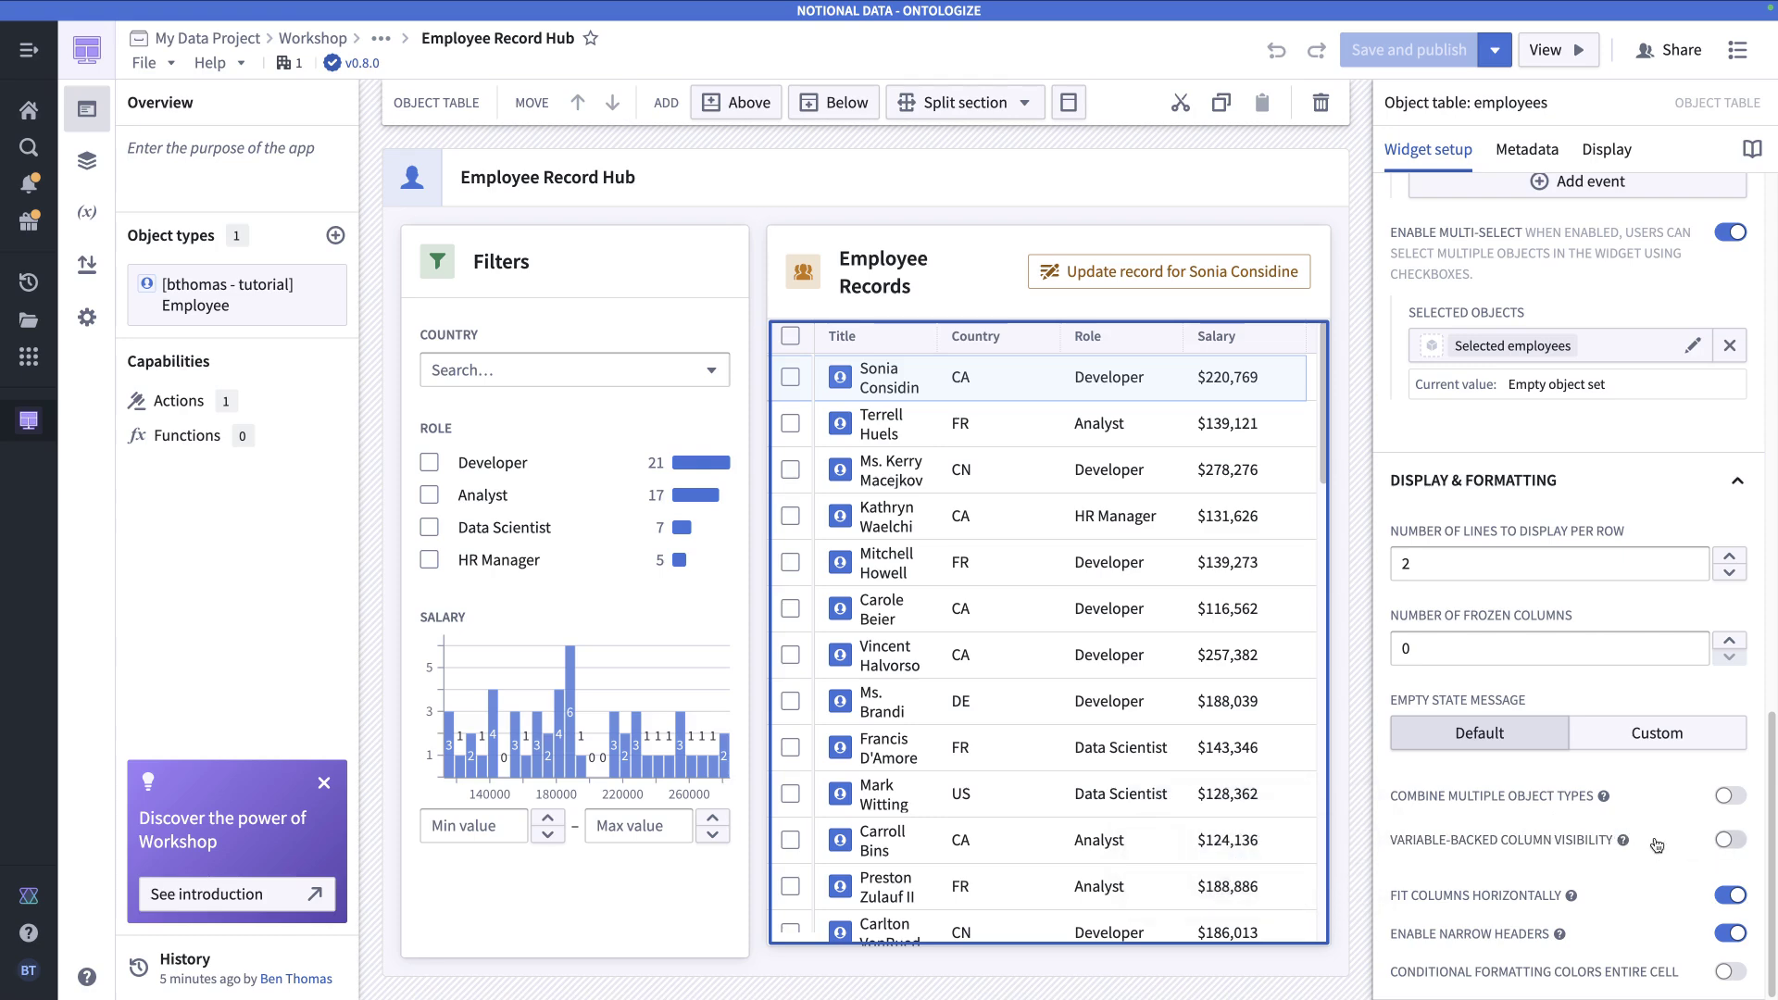
pyautogui.click(1732, 841)
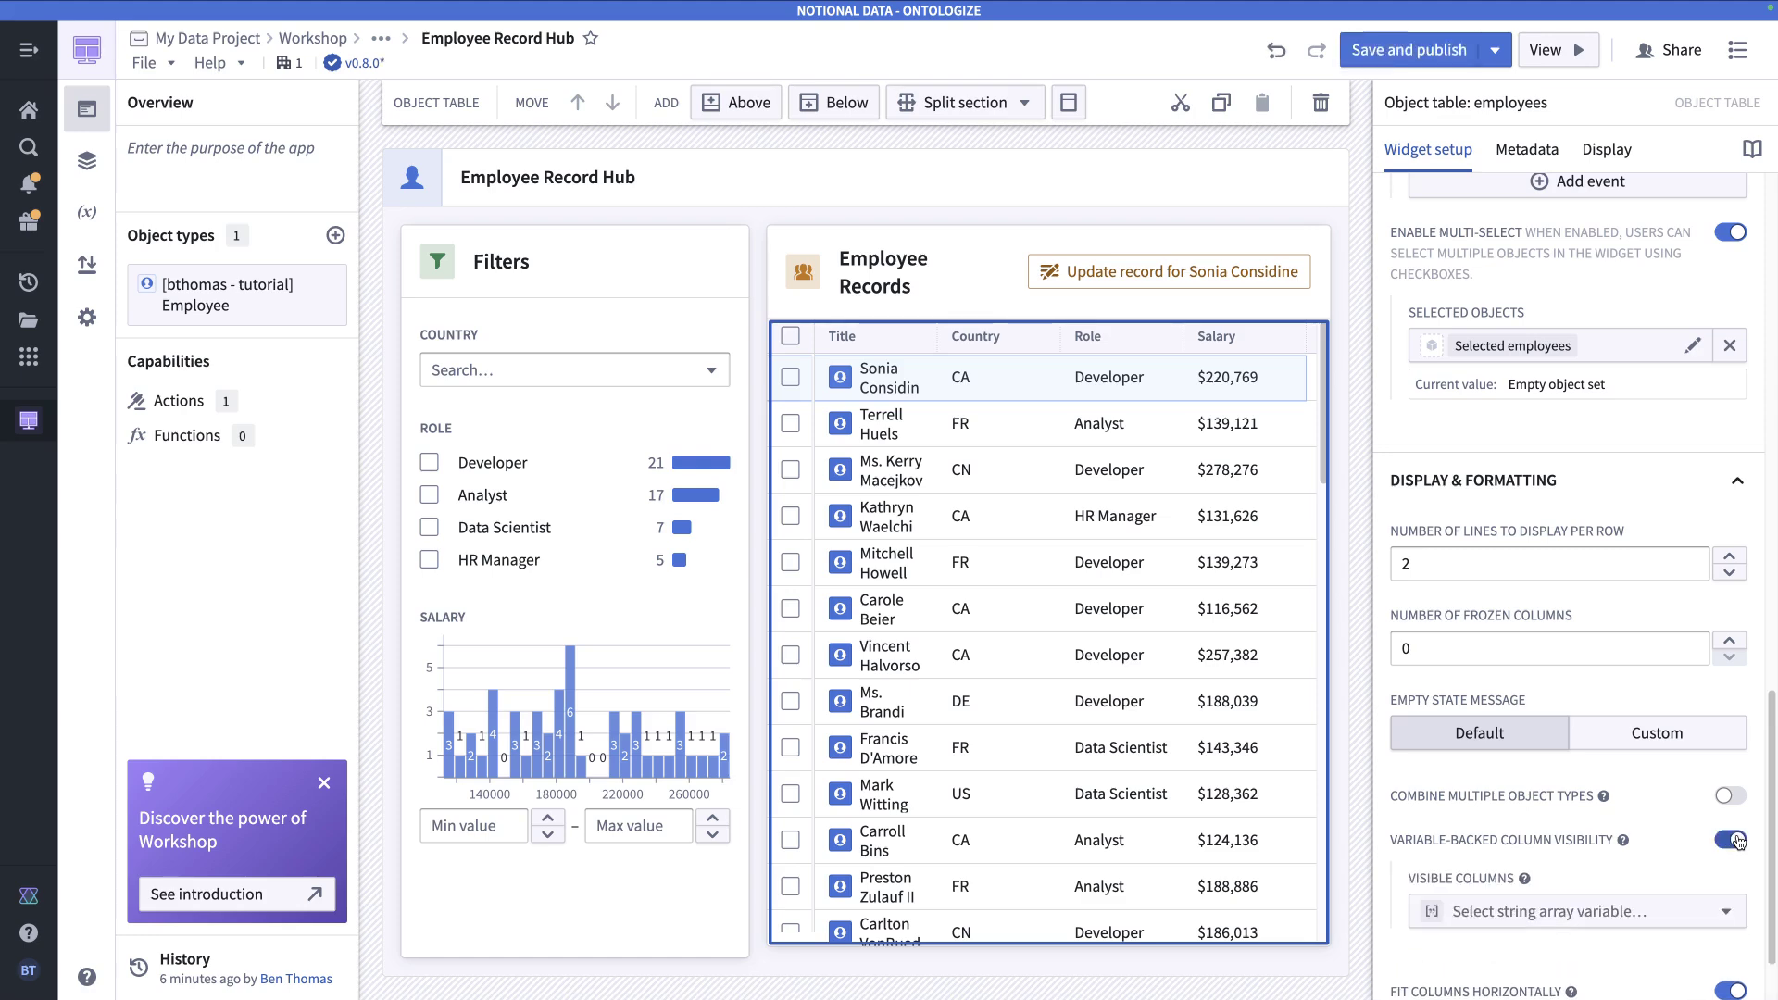
pyautogui.scroll(-1, 1634, 825)
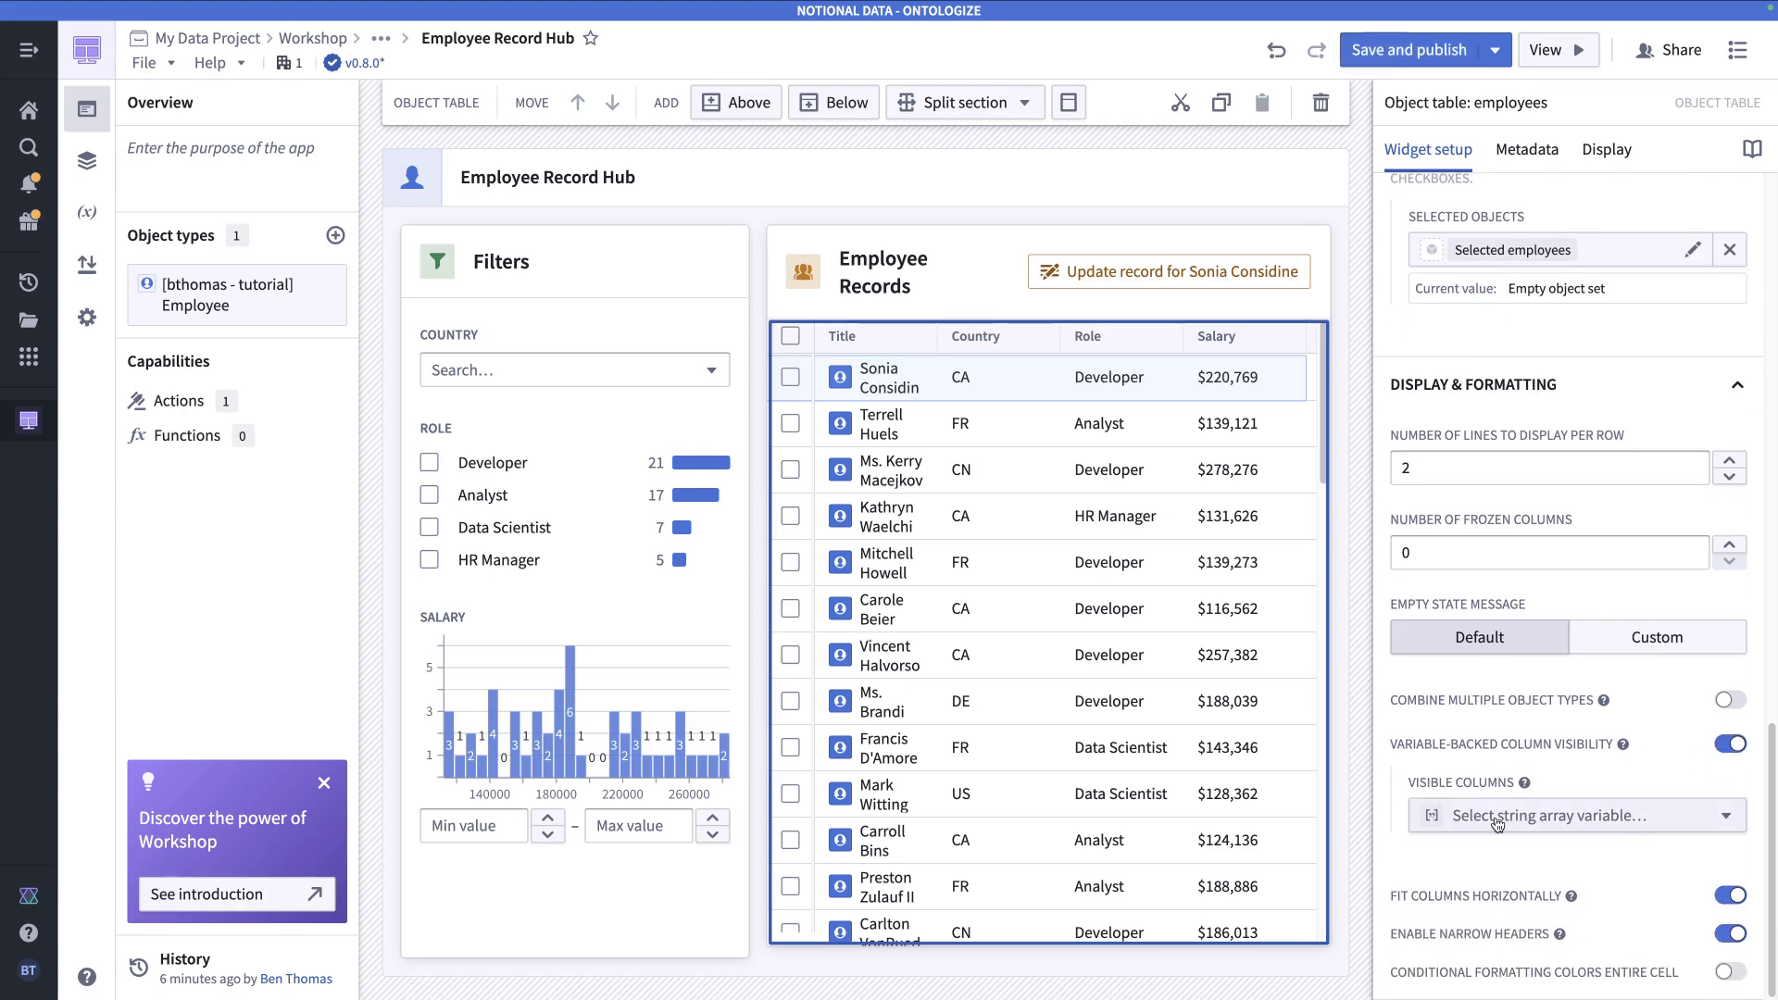
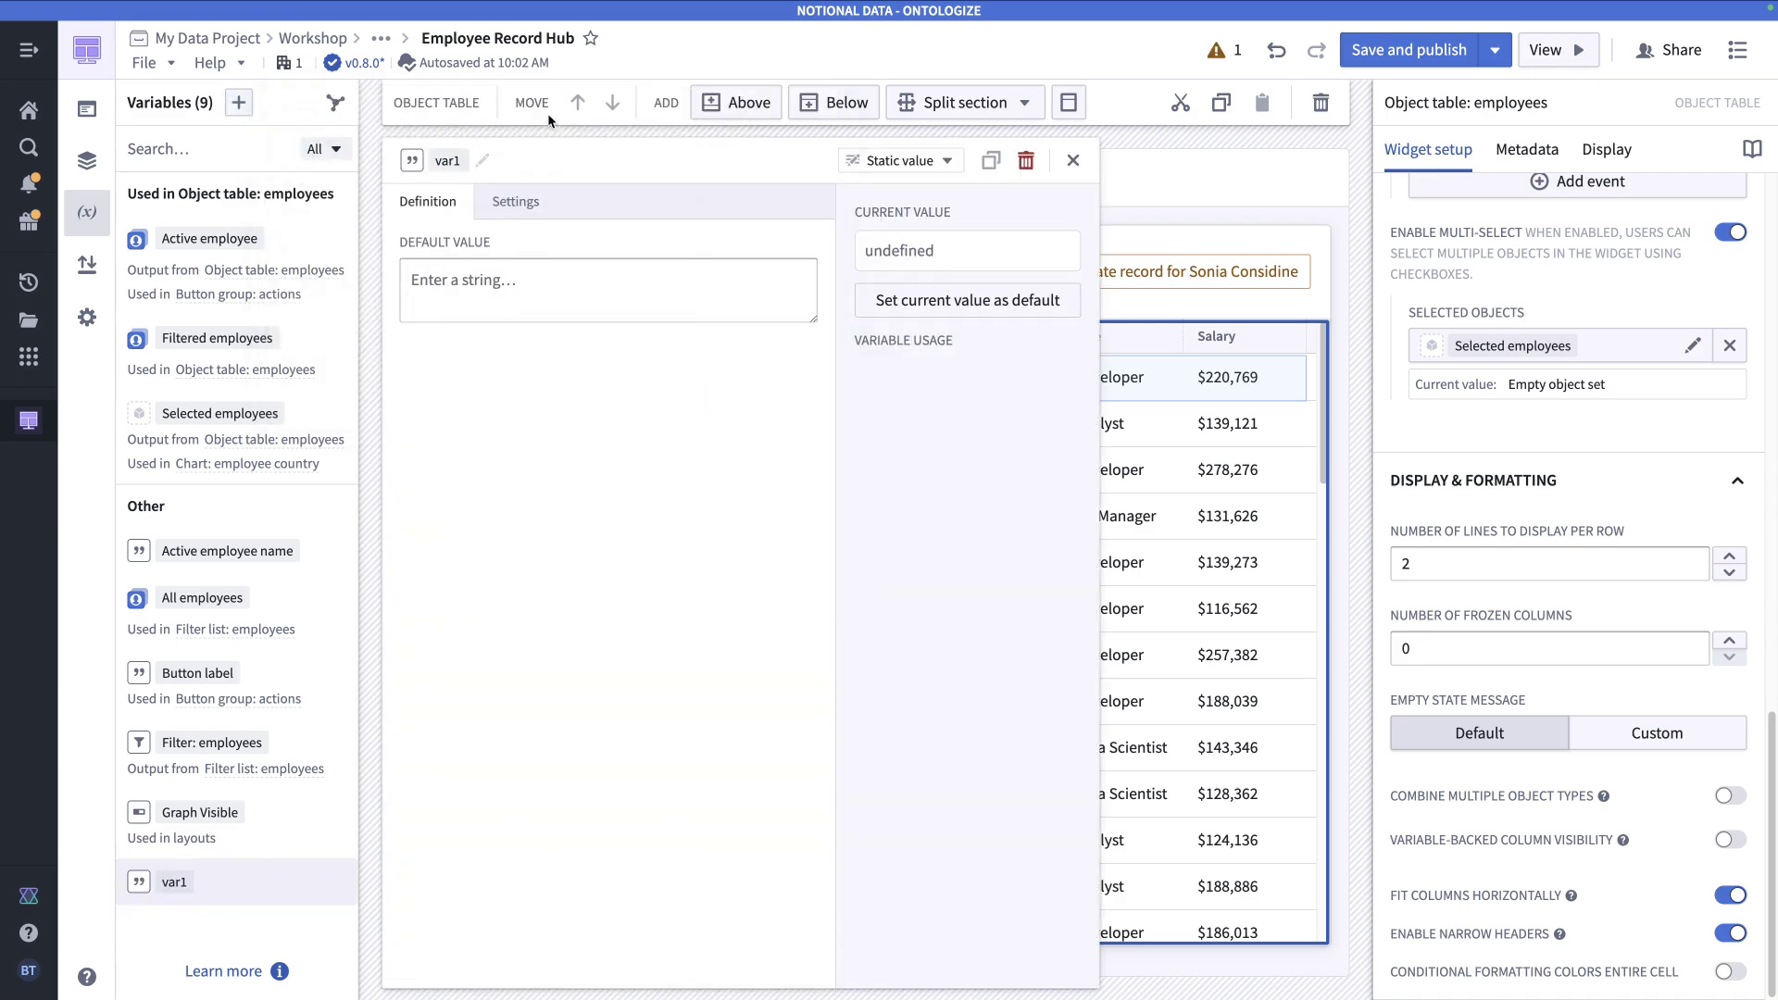
# - Name the new static string variable Admin Group ID and set its default value to 2f3f812a-2513-40d7-af8c-e9096d93967b
pyautogui.click(439, 161)
pyautogui.press('BackSpace')
pyautogui.write('Admin Group ID')
pyautogui.click(501, 297)
pyautogui.write('2f3f812a-2513-40d7-af8c-e9096d93967b')
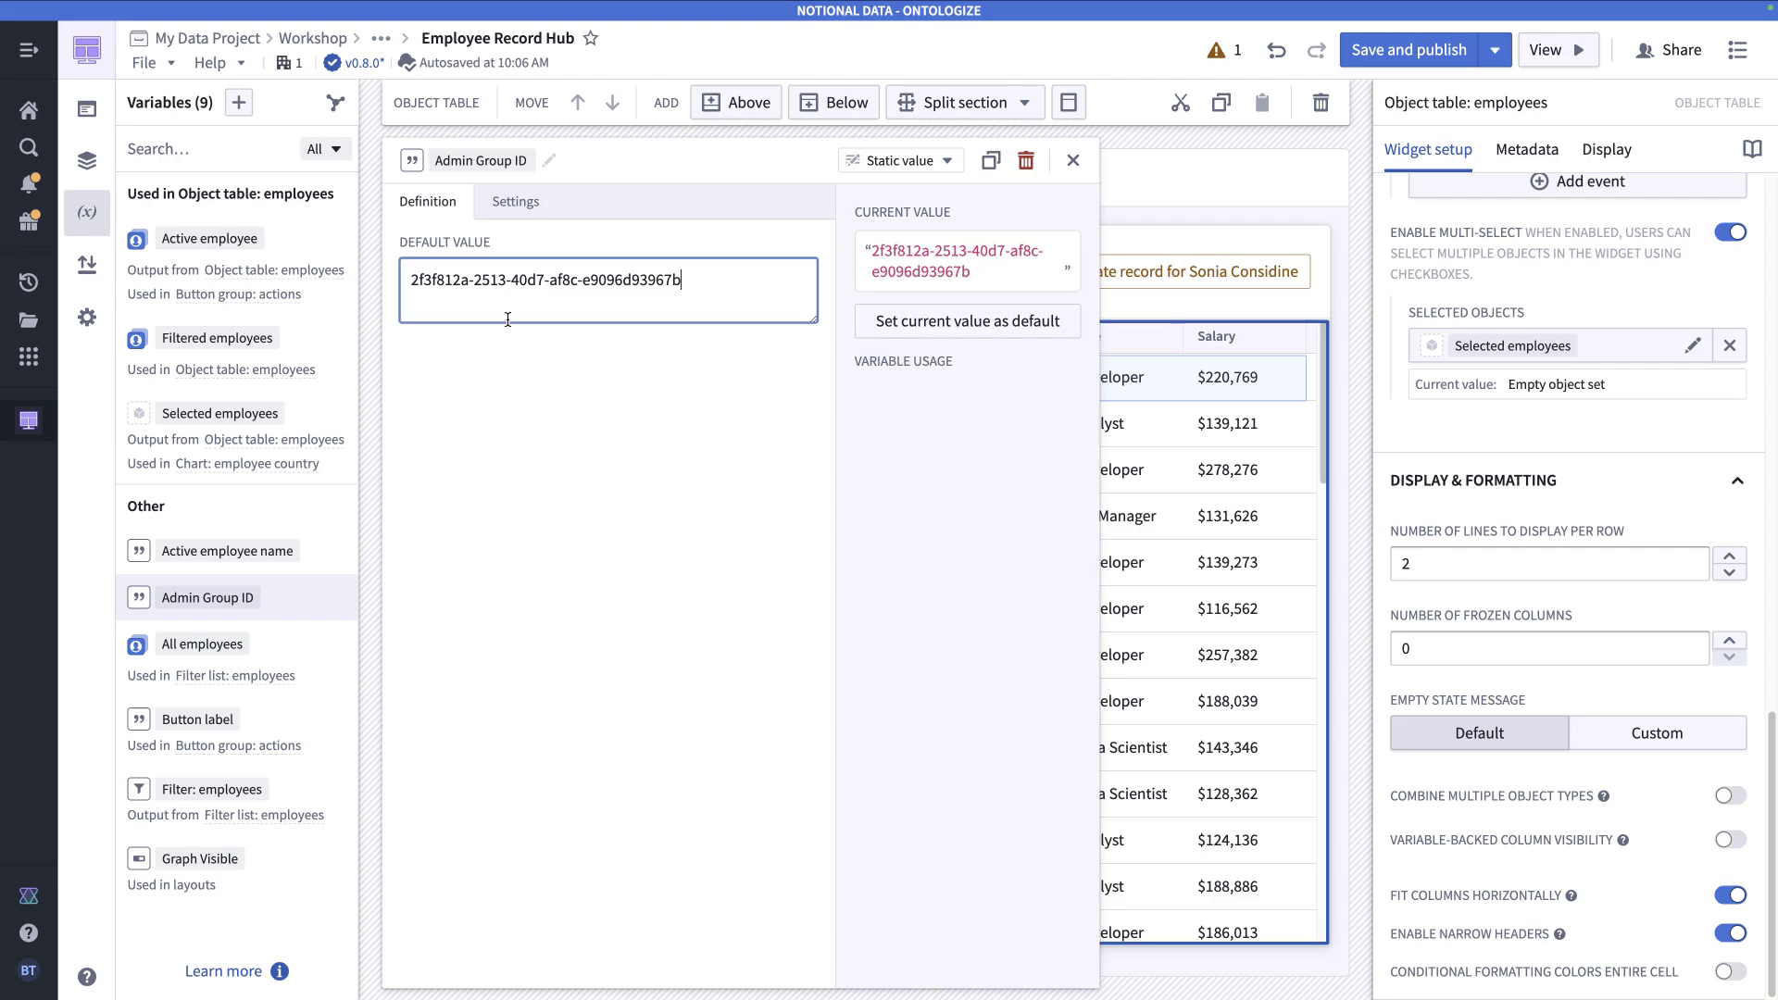
# - Close the Admin Group ID definition and add a string array variable sourced from a Multipass attribute
pyautogui.click(1075, 162)
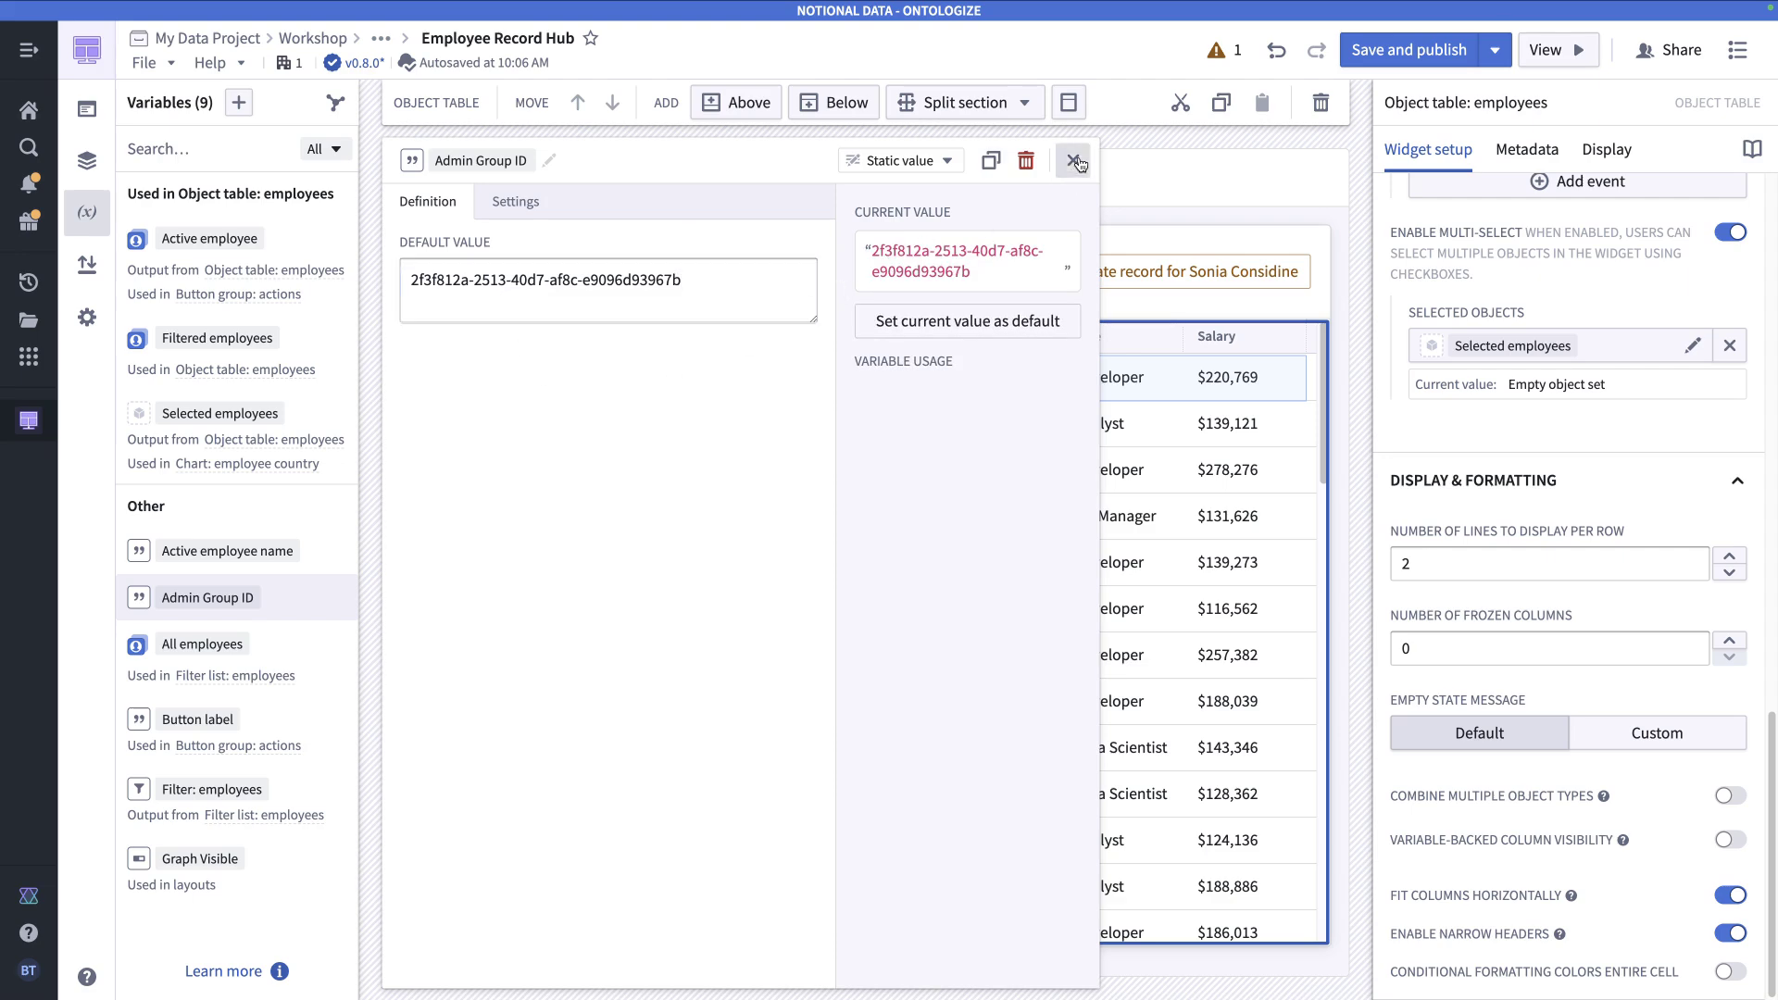
pyautogui.click(1076, 162)
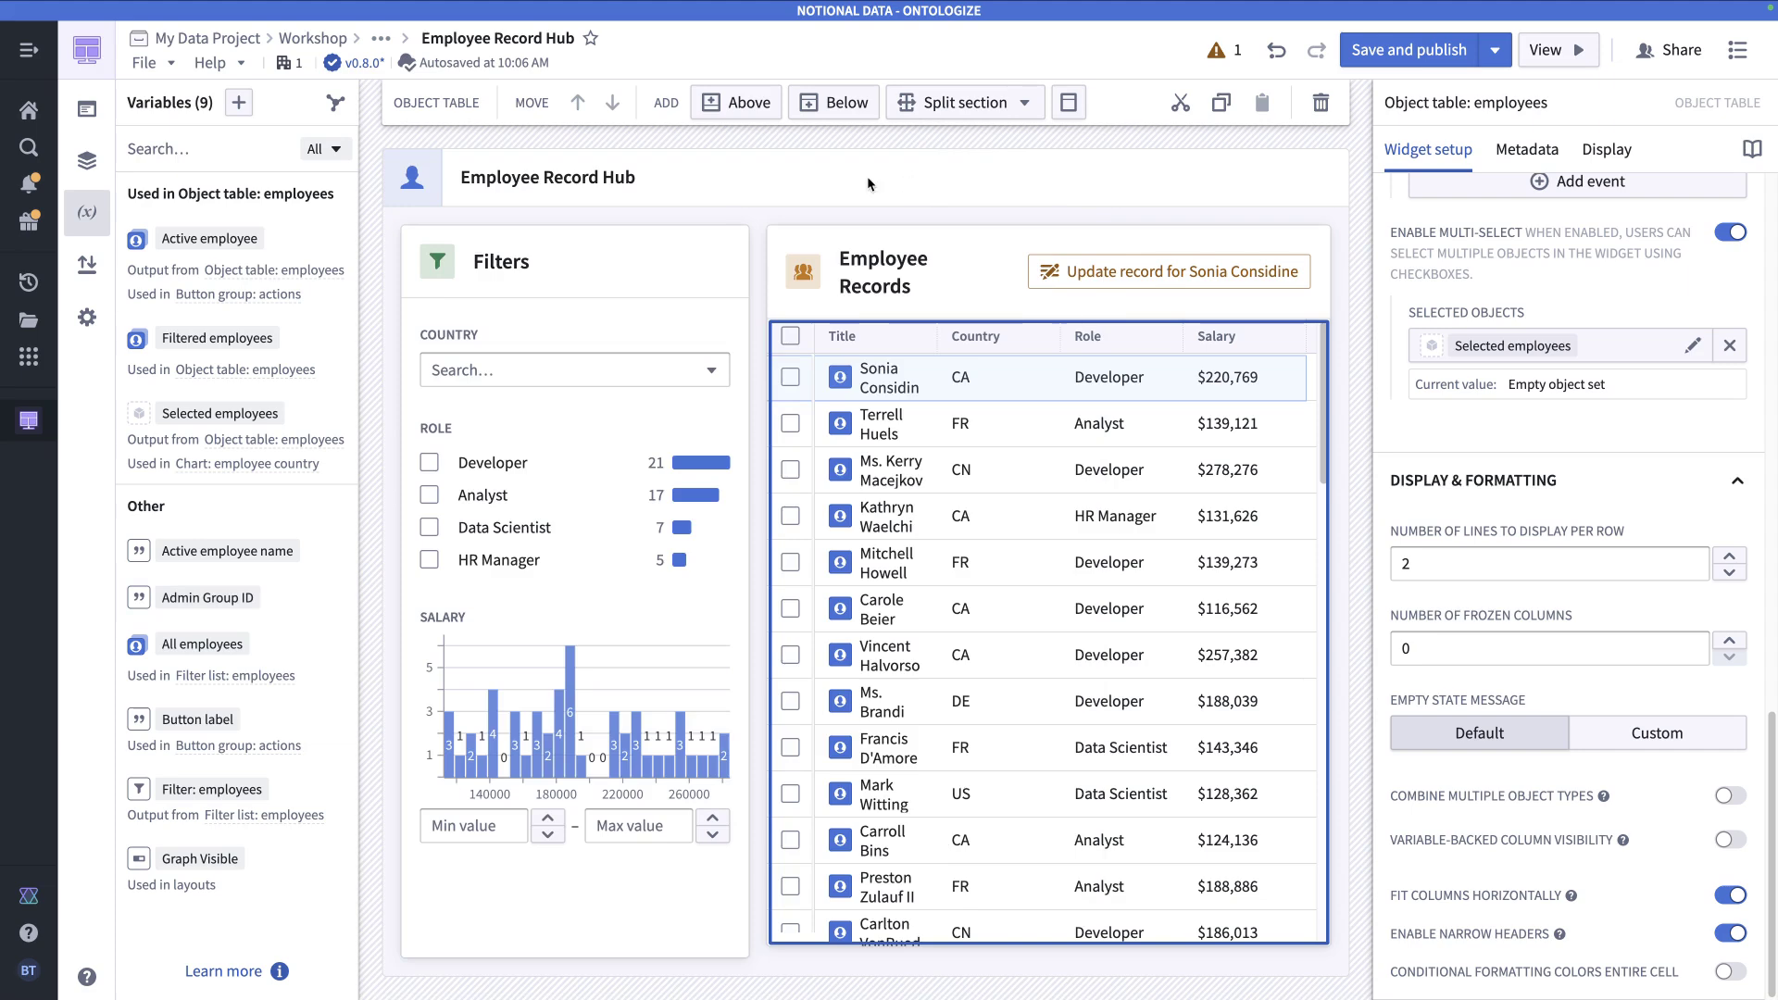
pyautogui.click(238, 105)
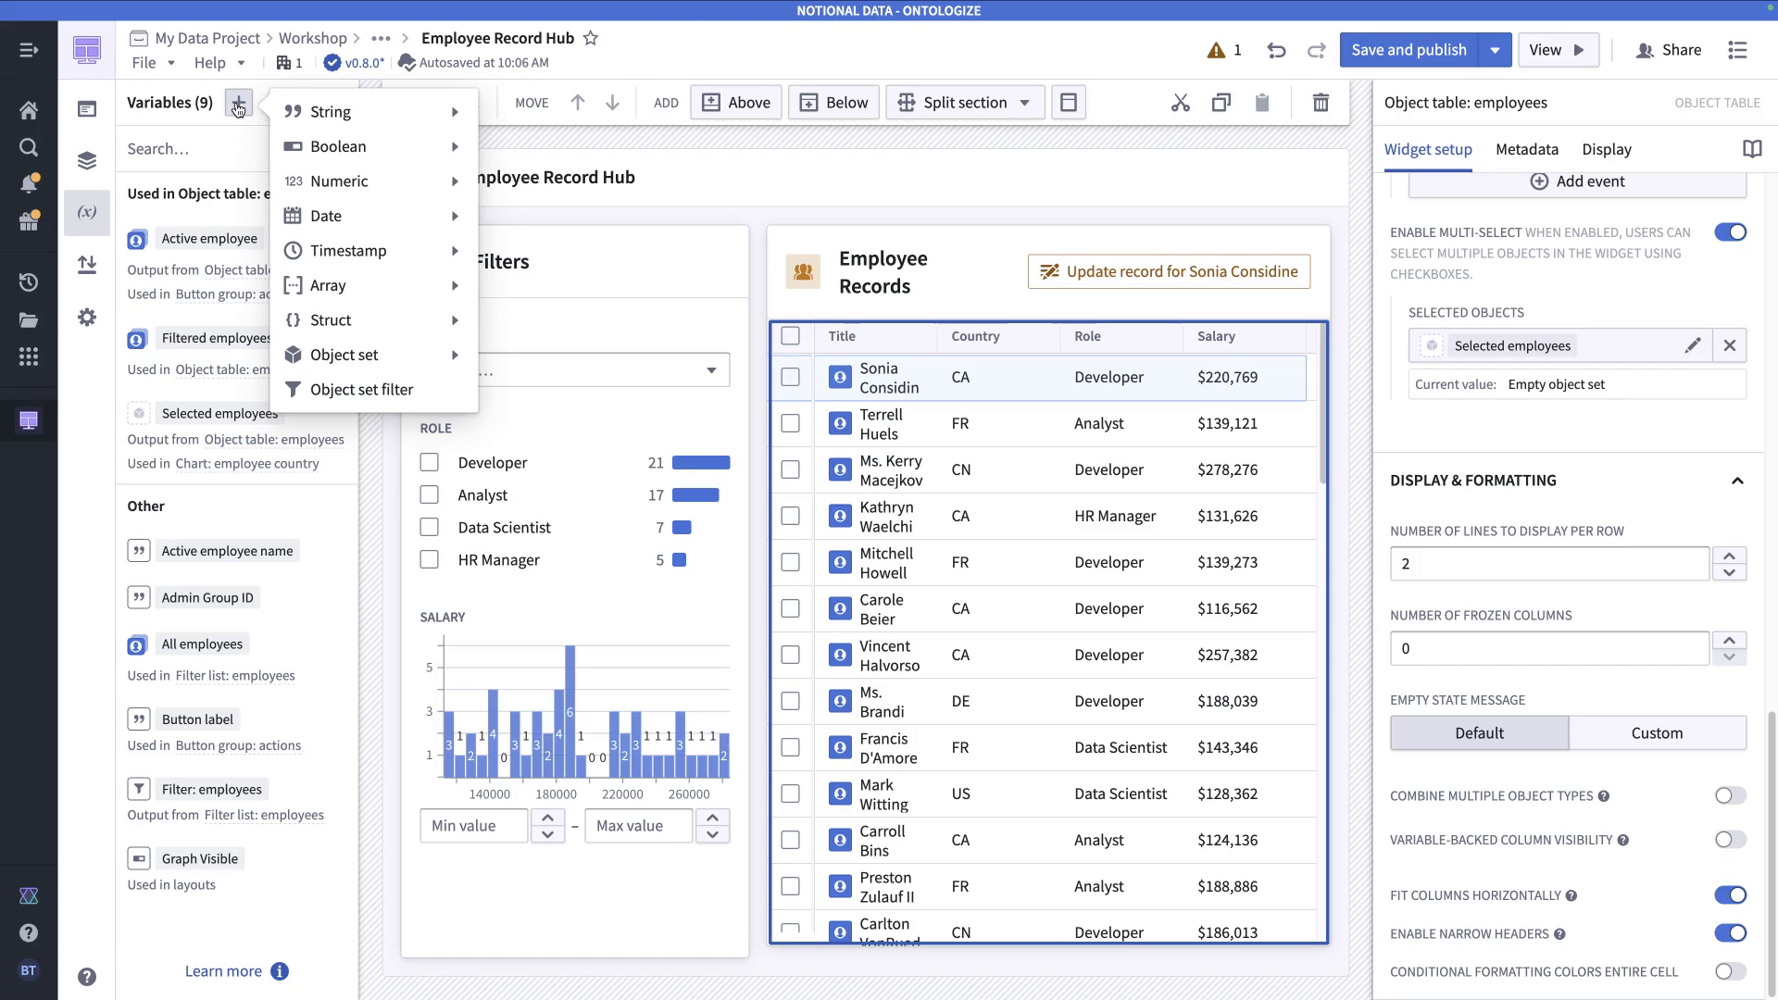
pyautogui.moveTo(352, 285)
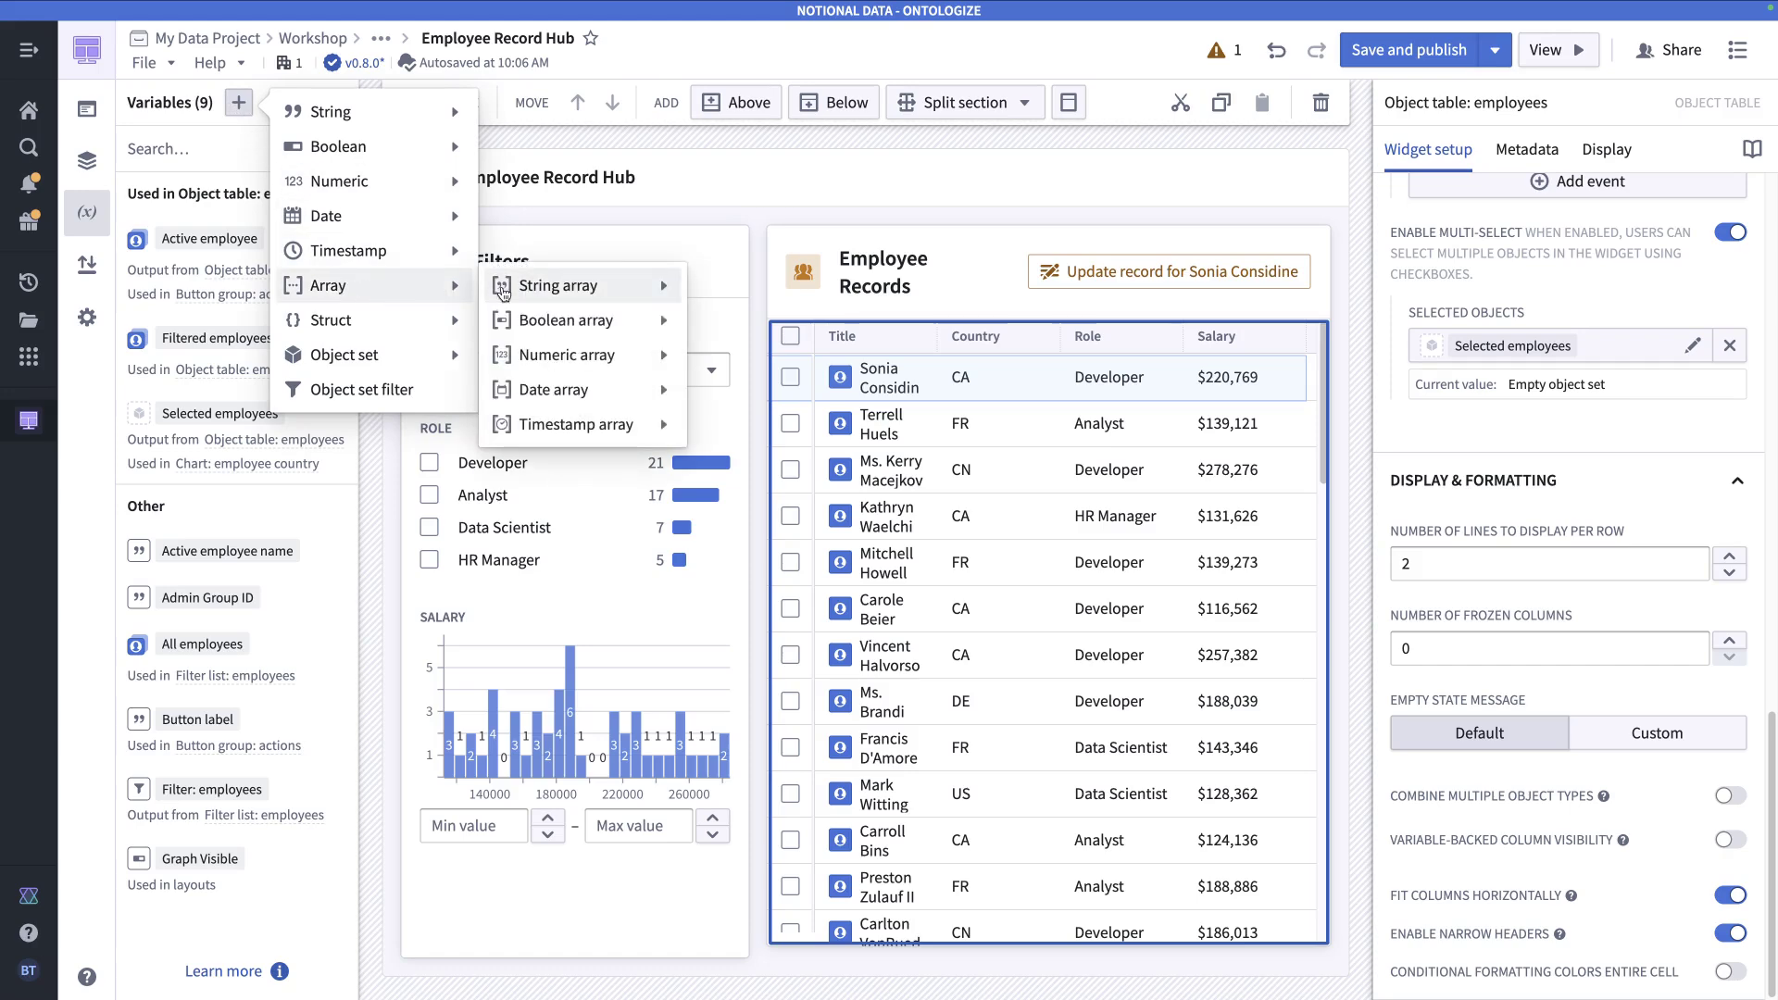
pyautogui.moveTo(643, 293)
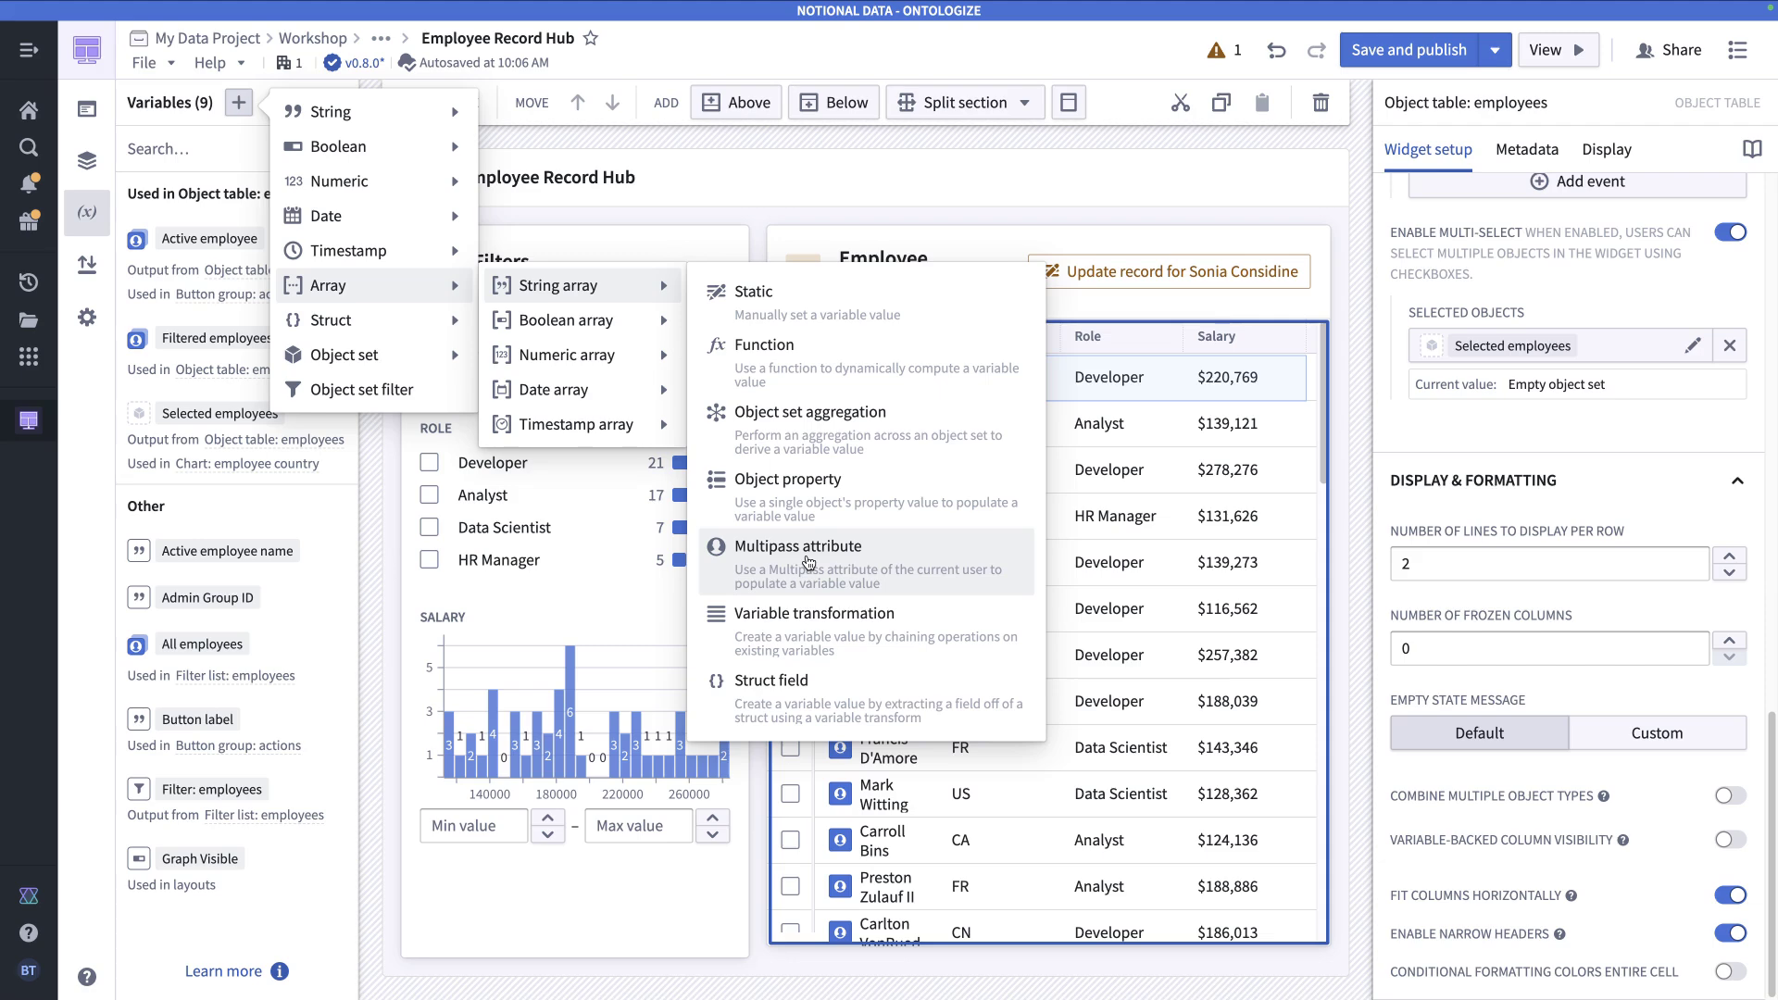
pyautogui.click(808, 562)
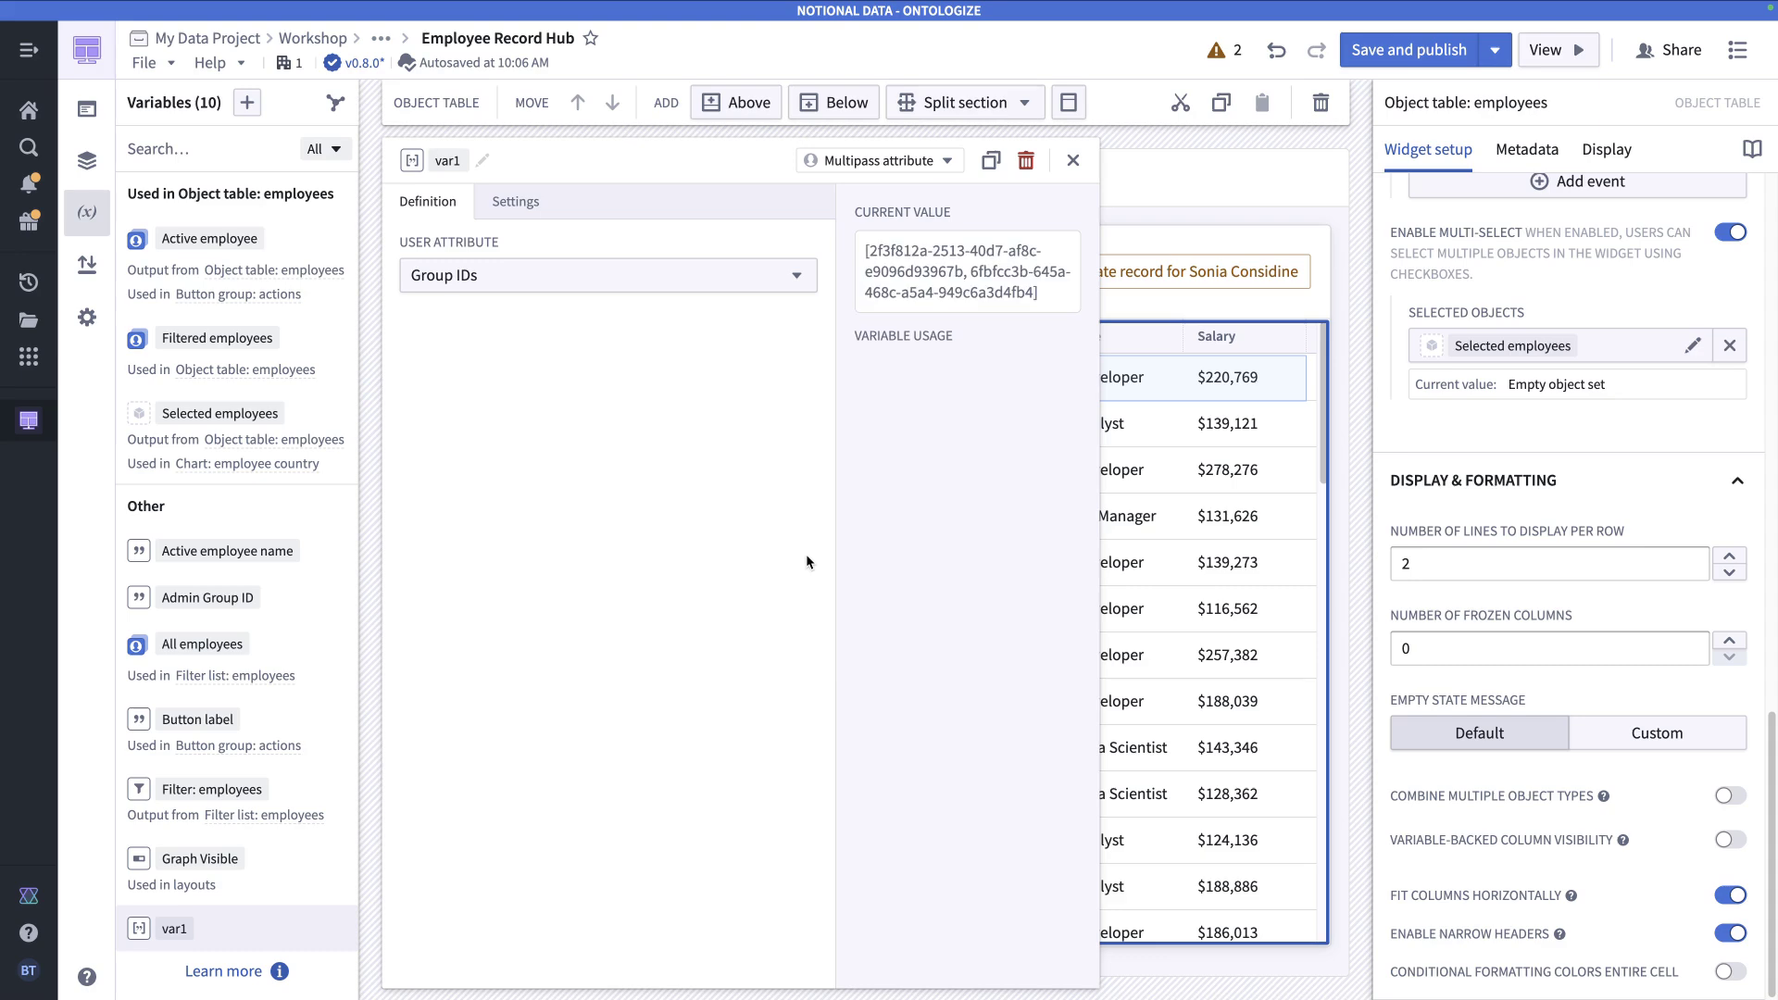
# - Keep Group IDs as the new array variable's user attribute, name the variable User's Groups, and close its definition
pyautogui.click(443, 276)
pyautogui.click(444, 275)
pyautogui.click(452, 160)
pyautogui.write("User's GRoups")
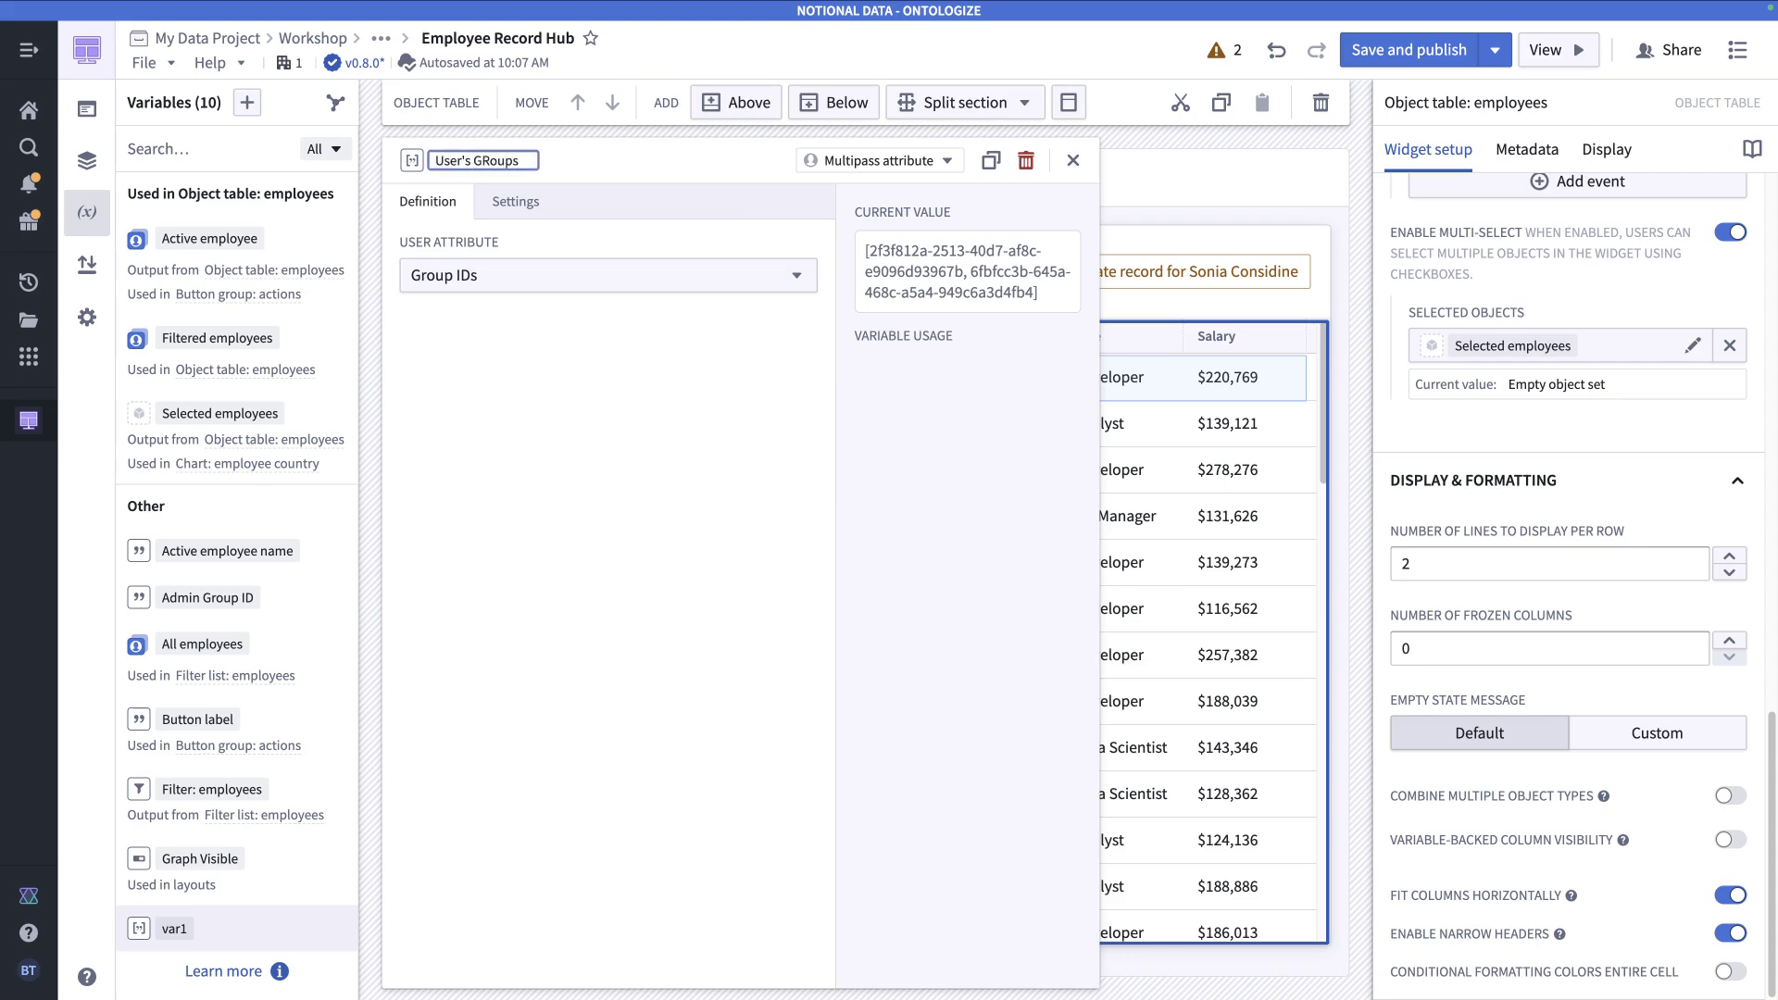
pyautogui.press('Left')
pyautogui.press('Left')
pyautogui.press('BackSpace')
pyautogui.write('r')
pyautogui.click(1075, 160)
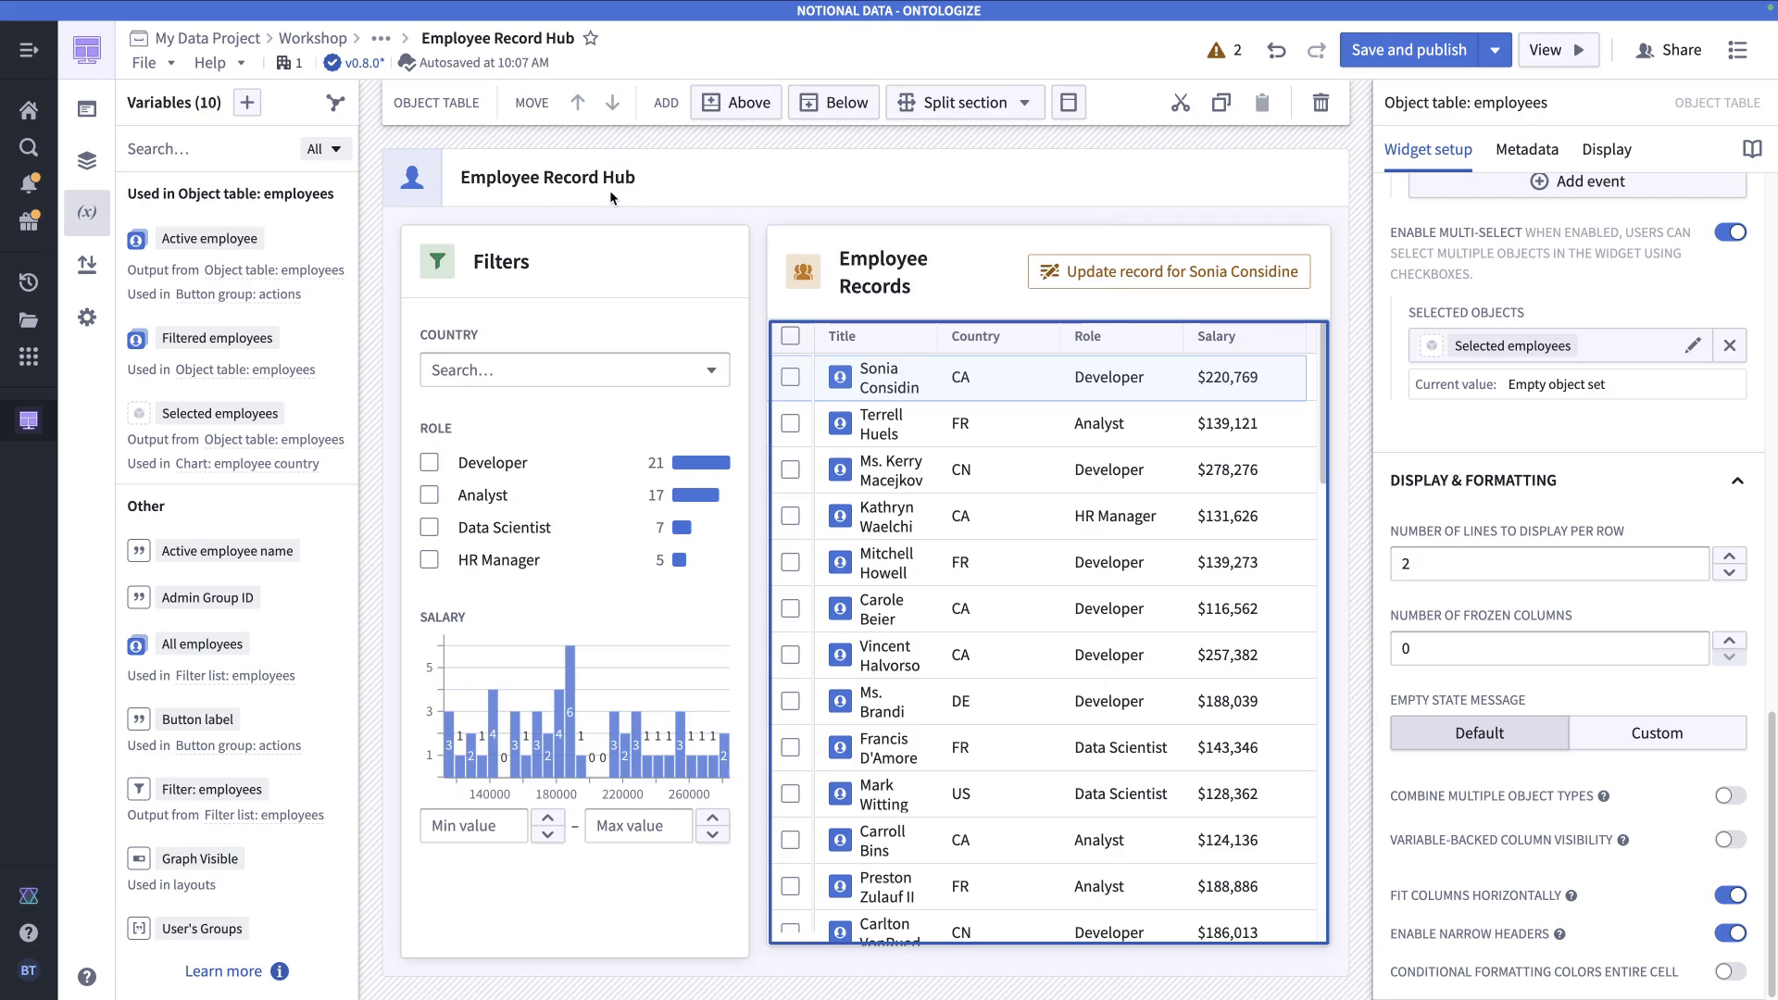
# - Add a Boolean variable based on a variable transformation and name it User is admin
pyautogui.click(249, 104)
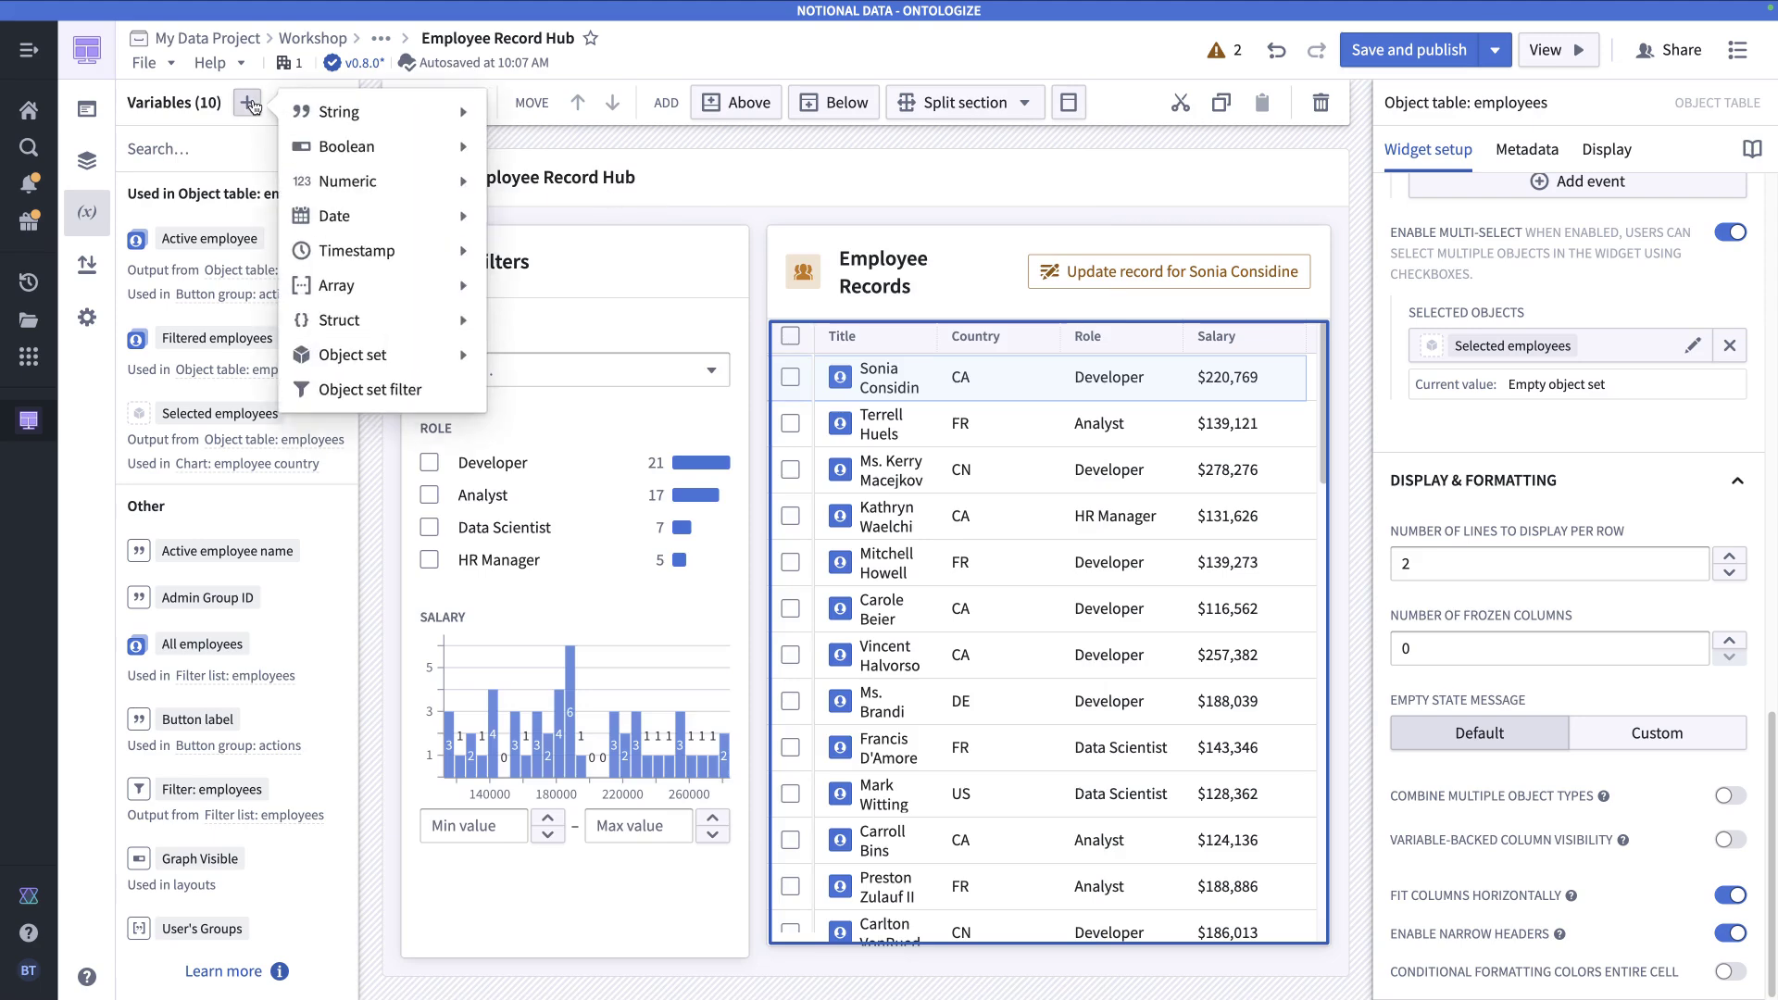
pyautogui.moveTo(396, 155)
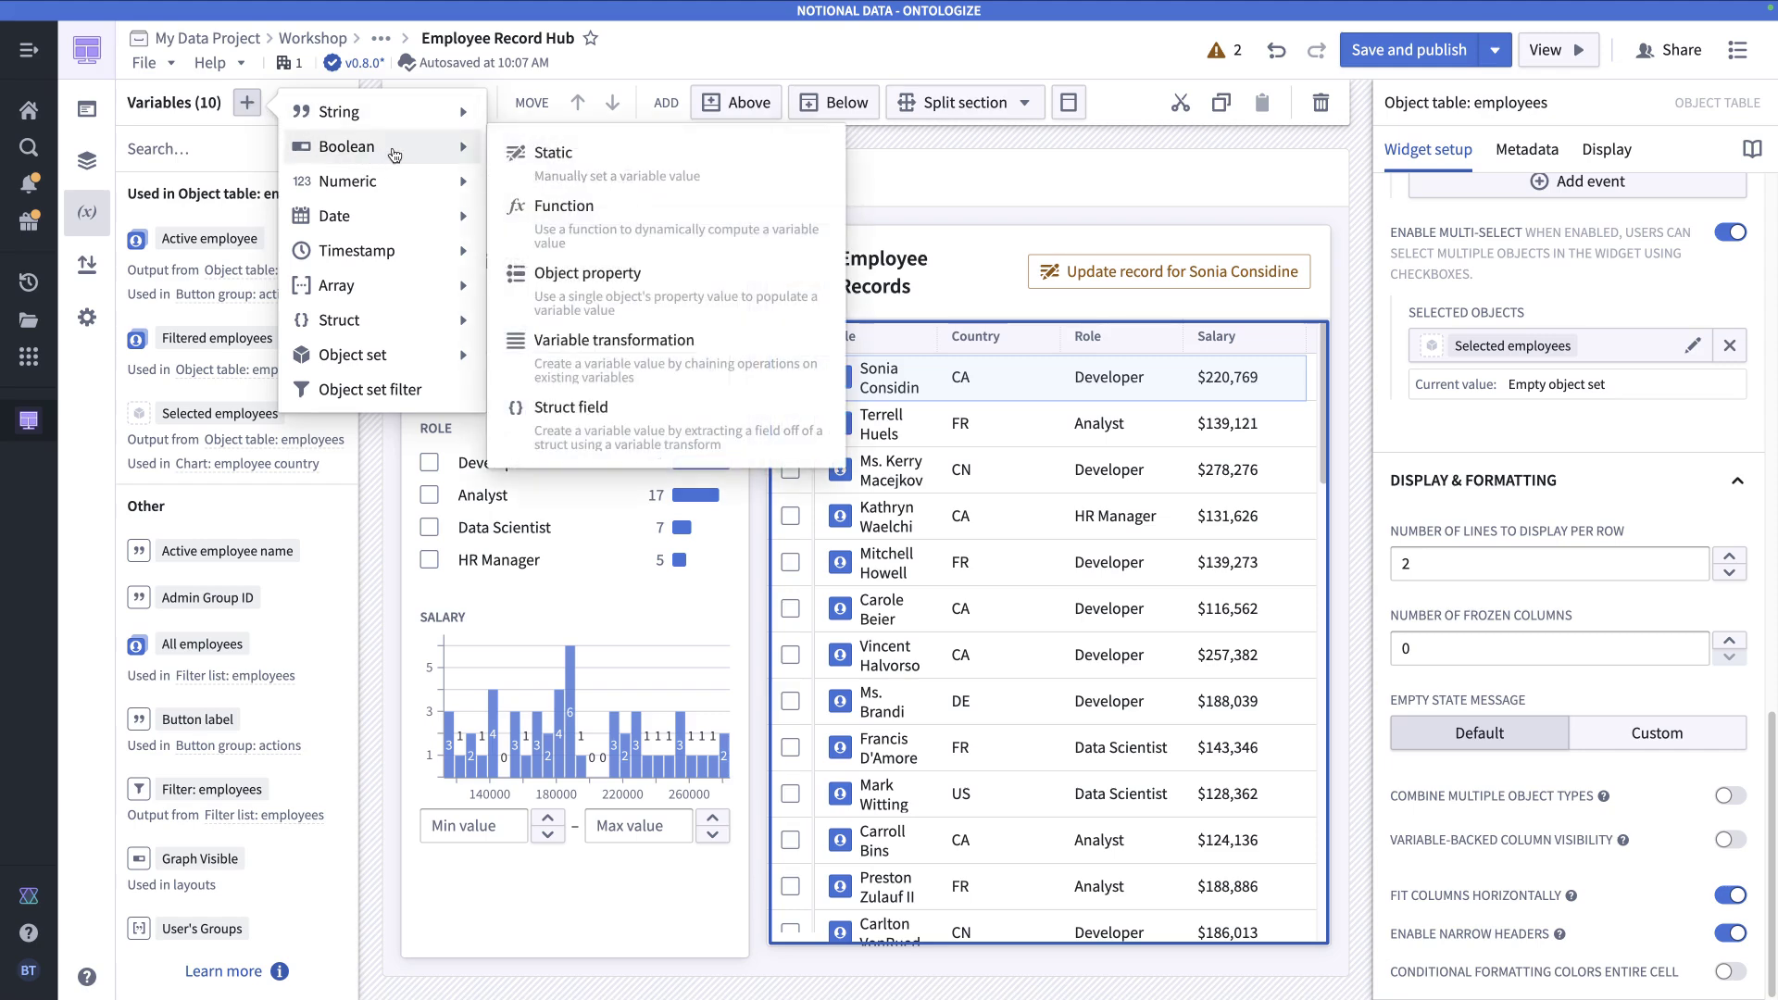
pyautogui.click(612, 360)
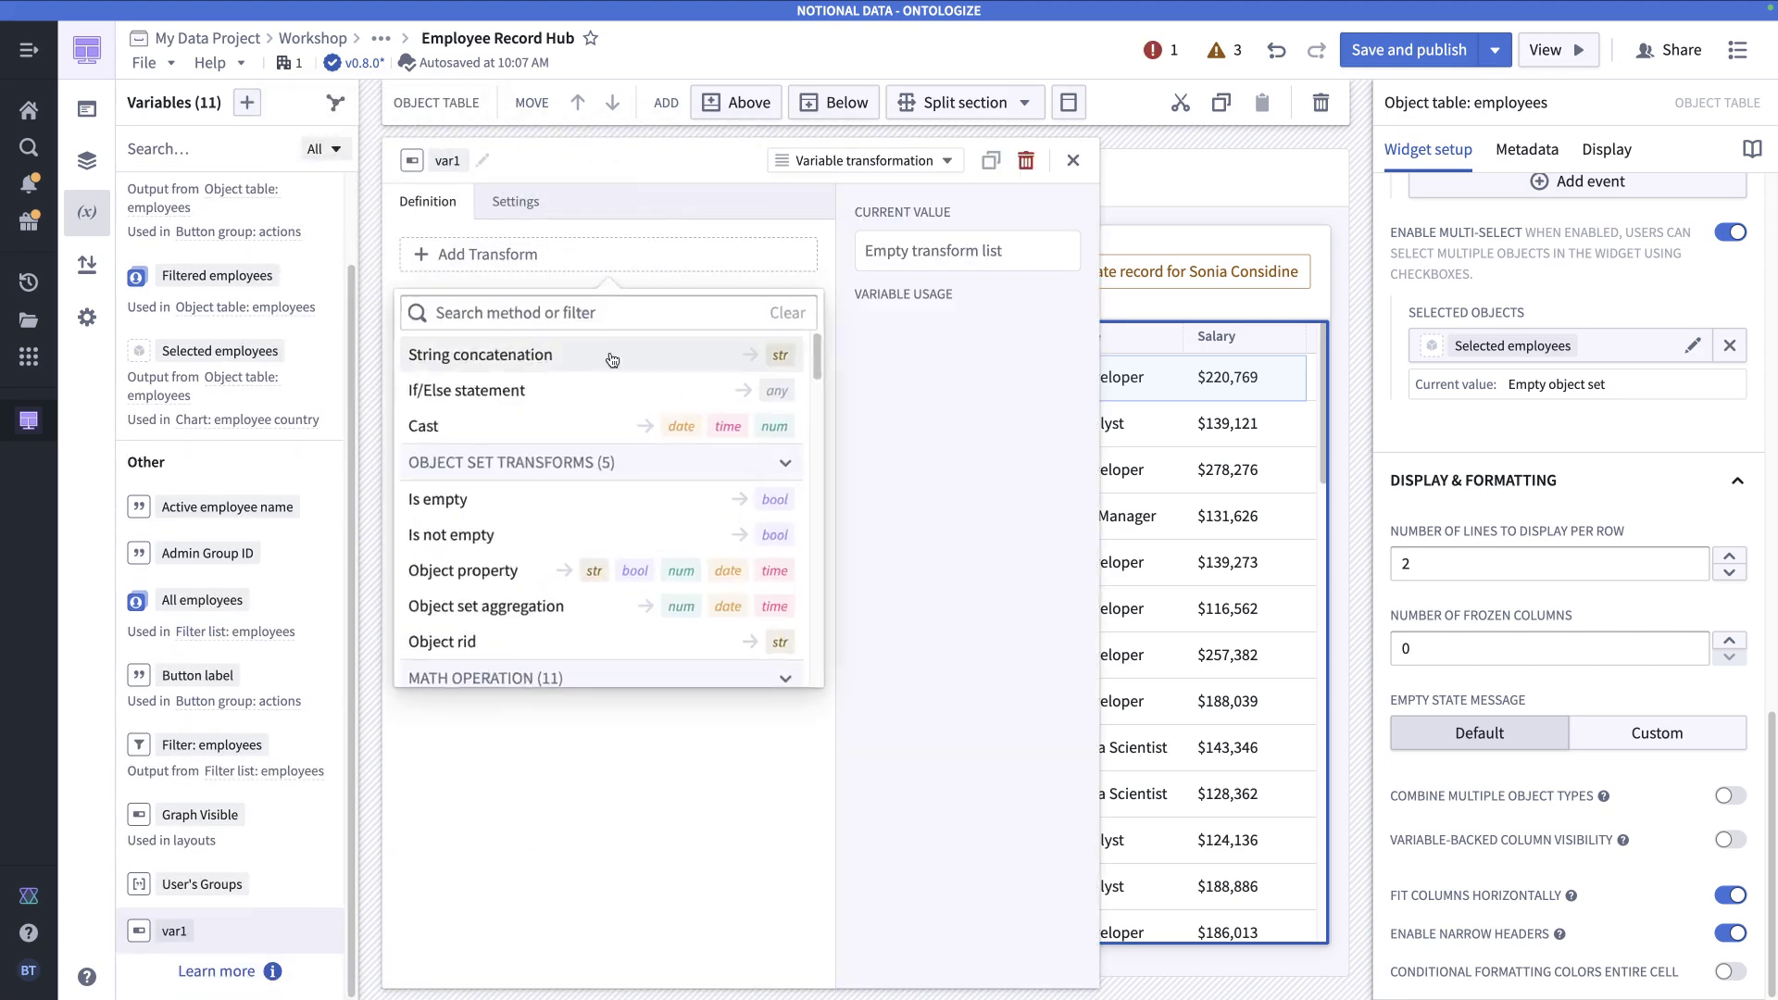
pyautogui.click(462, 162)
pyautogui.write('U')
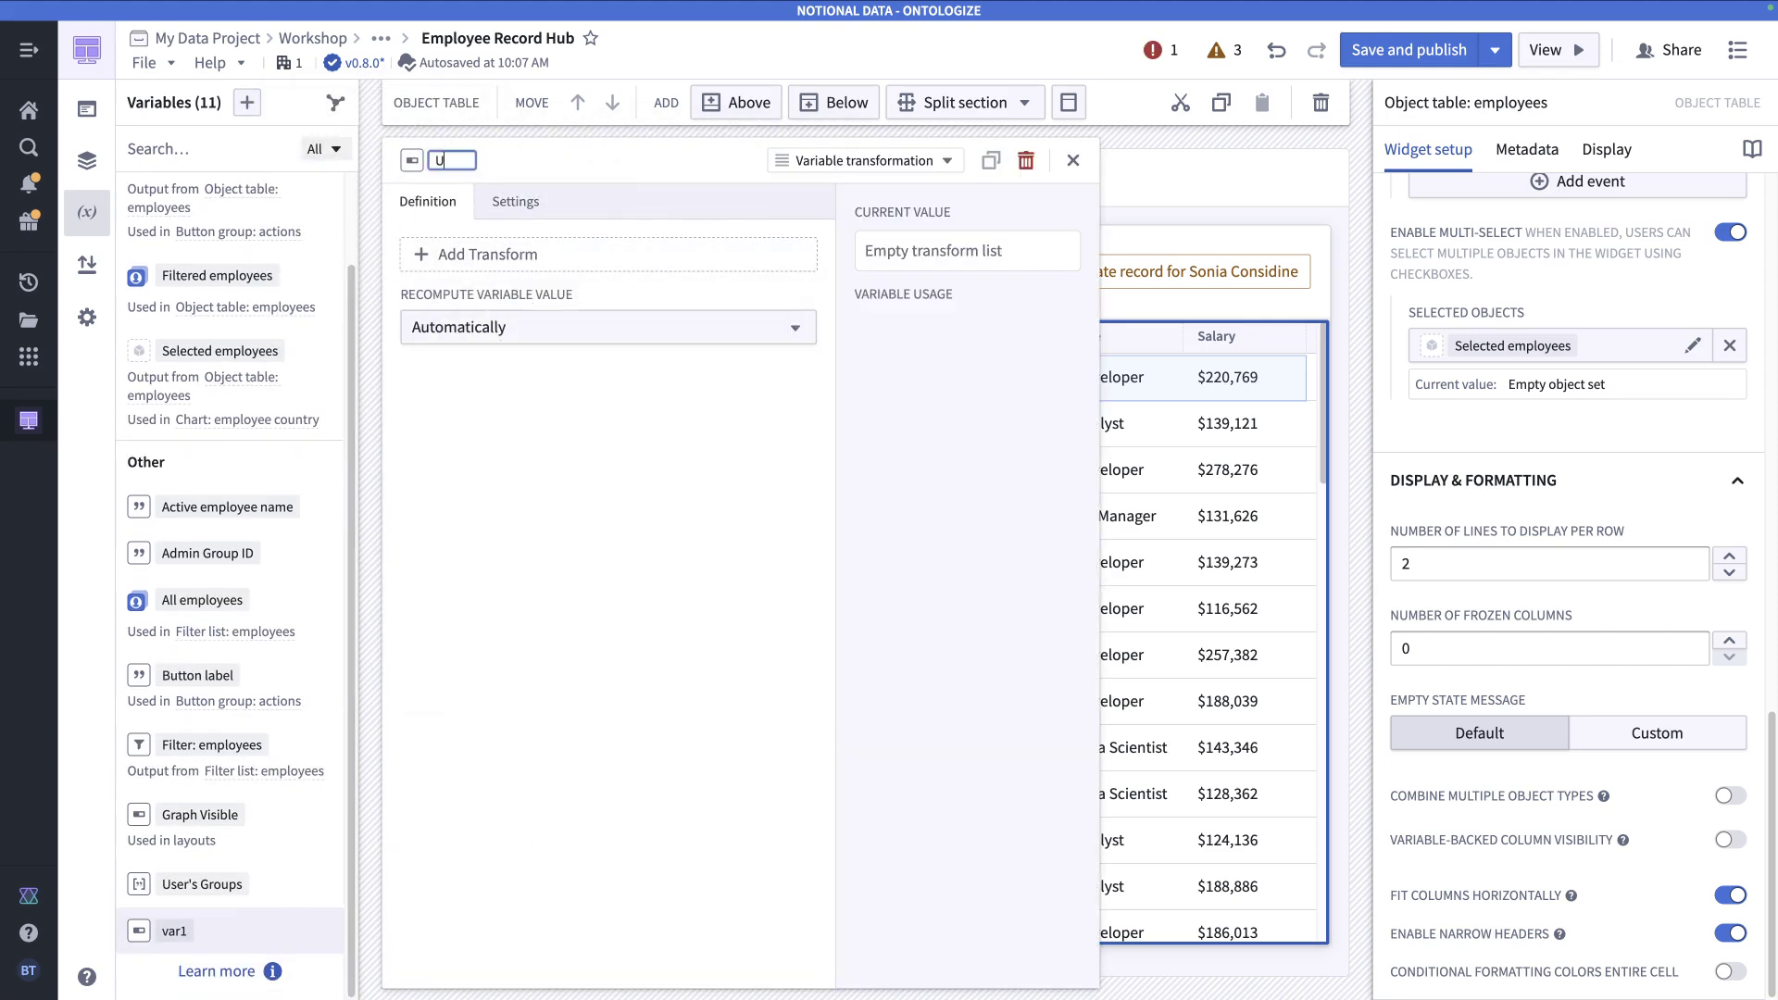
pyautogui.write('ser is admin')
pyautogui.press('Return')
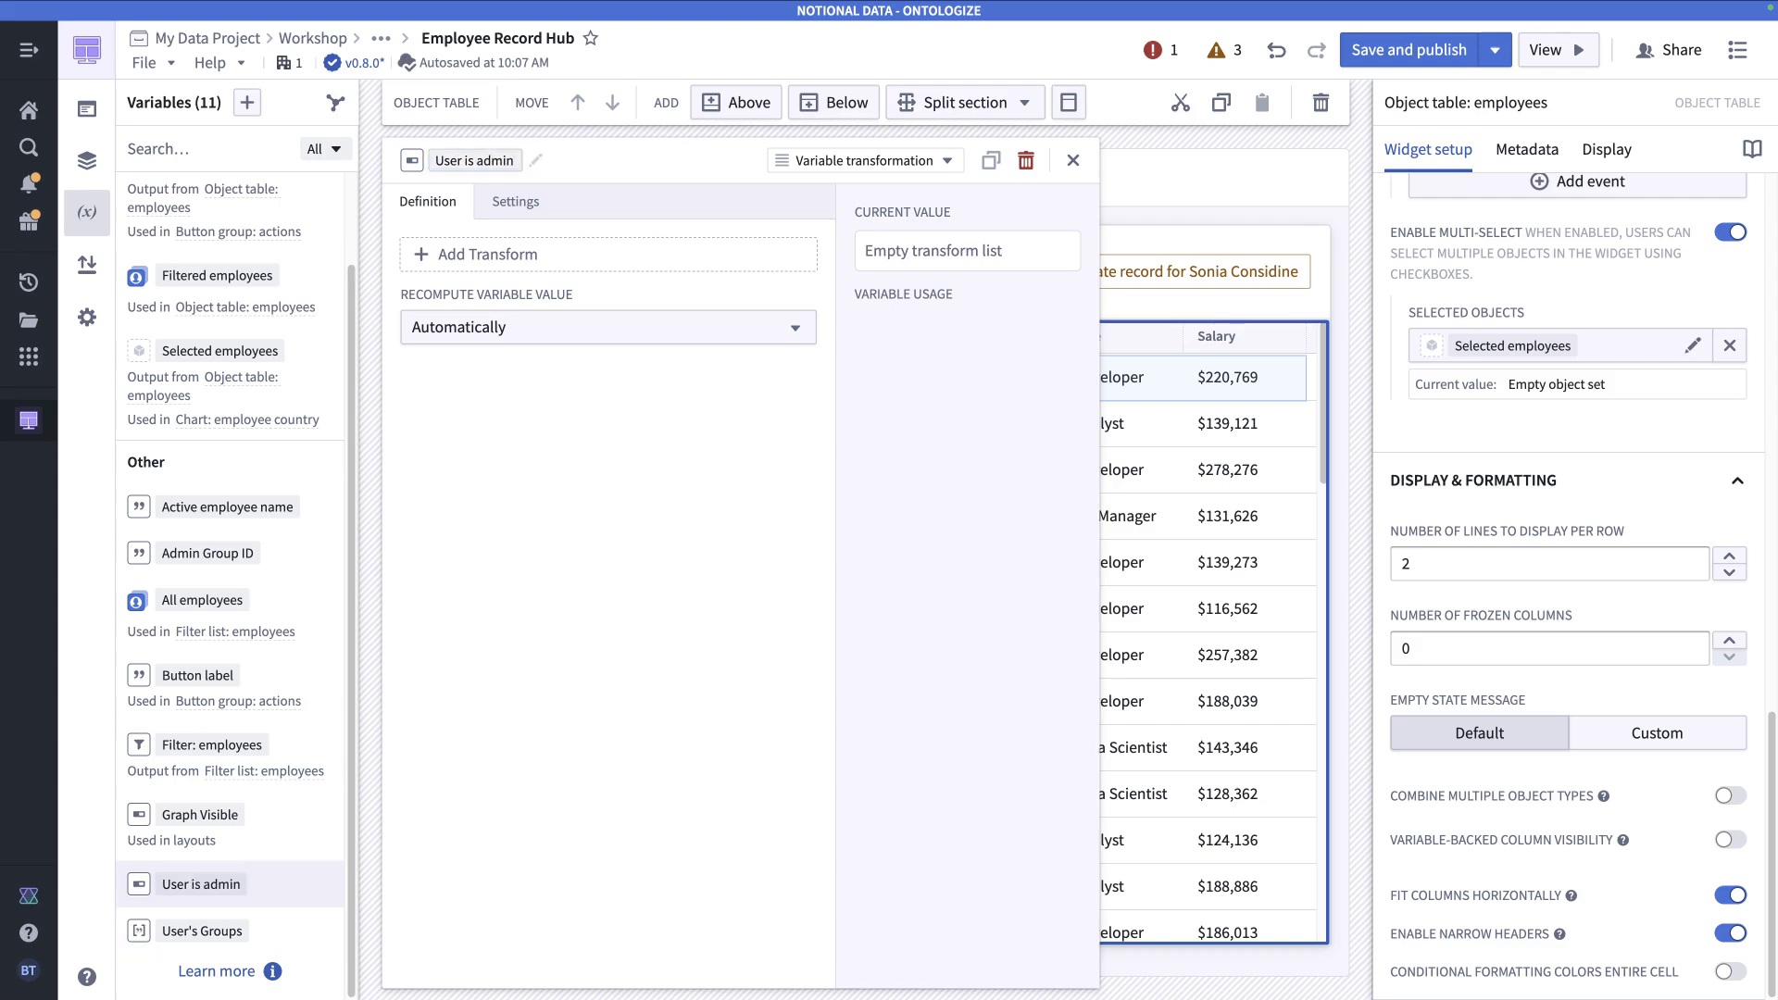
# - Define User is admin with an array Contains check that User's Groups contains any of Admin Group ID
pyautogui.click(476, 256)
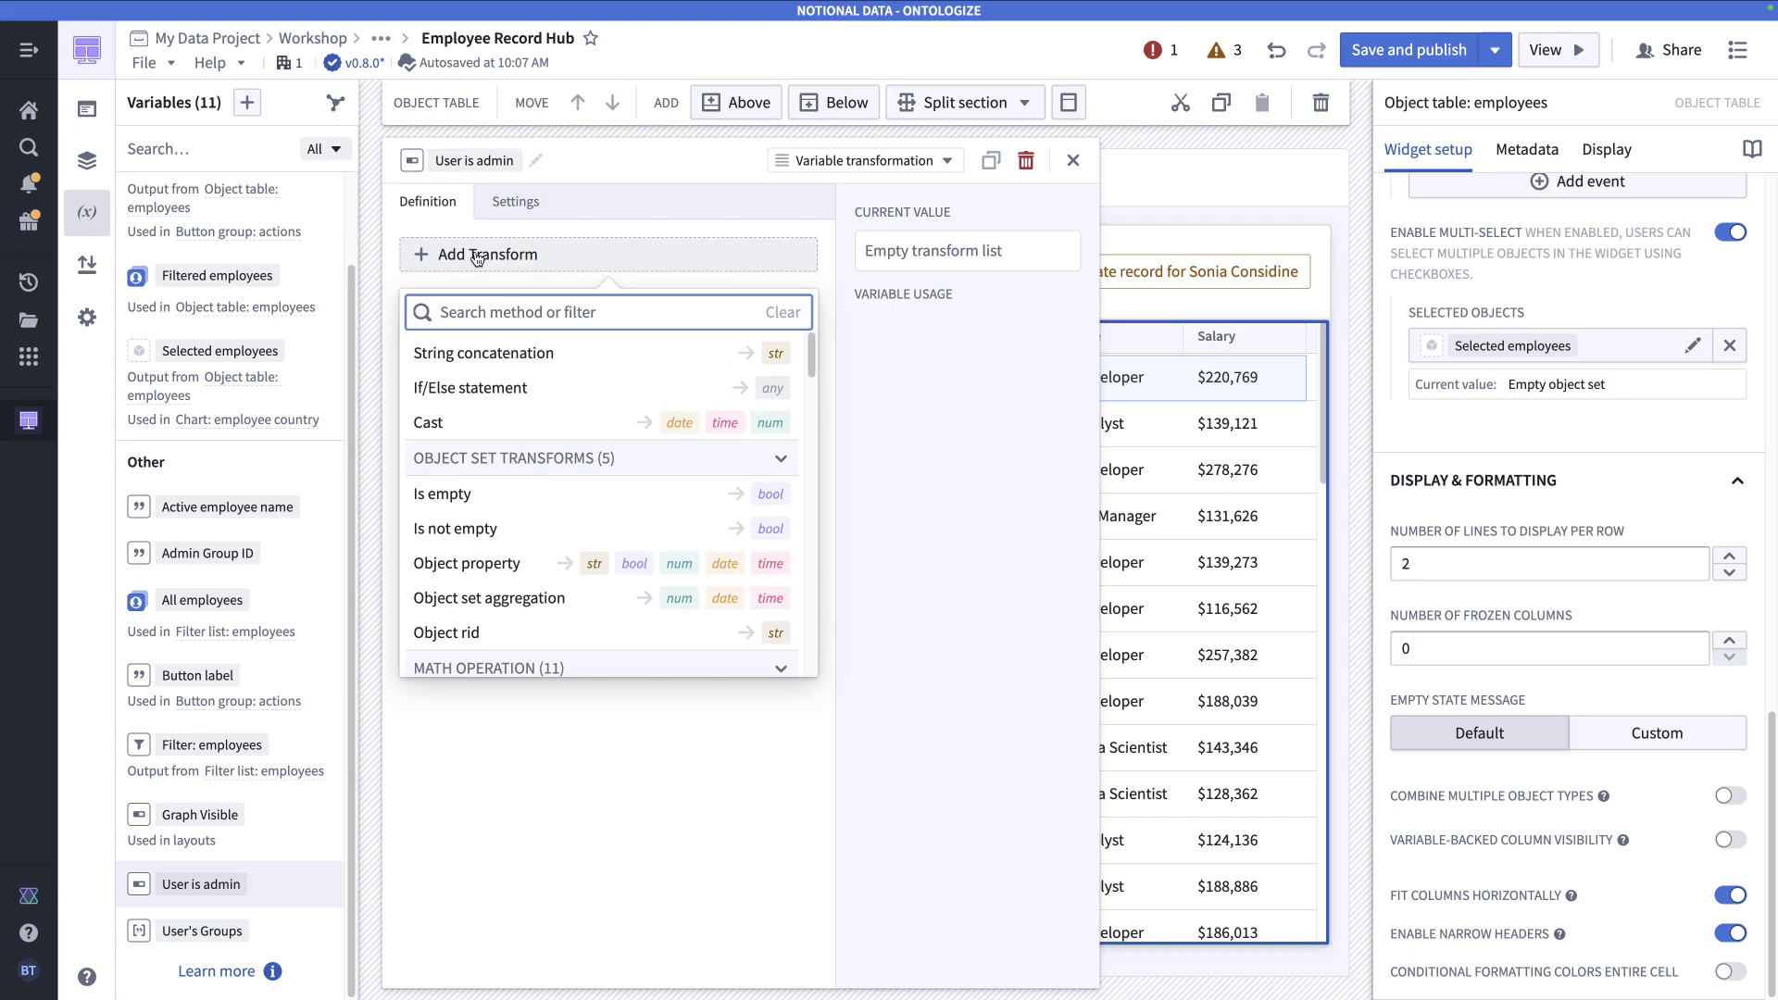
pyautogui.write('cont')
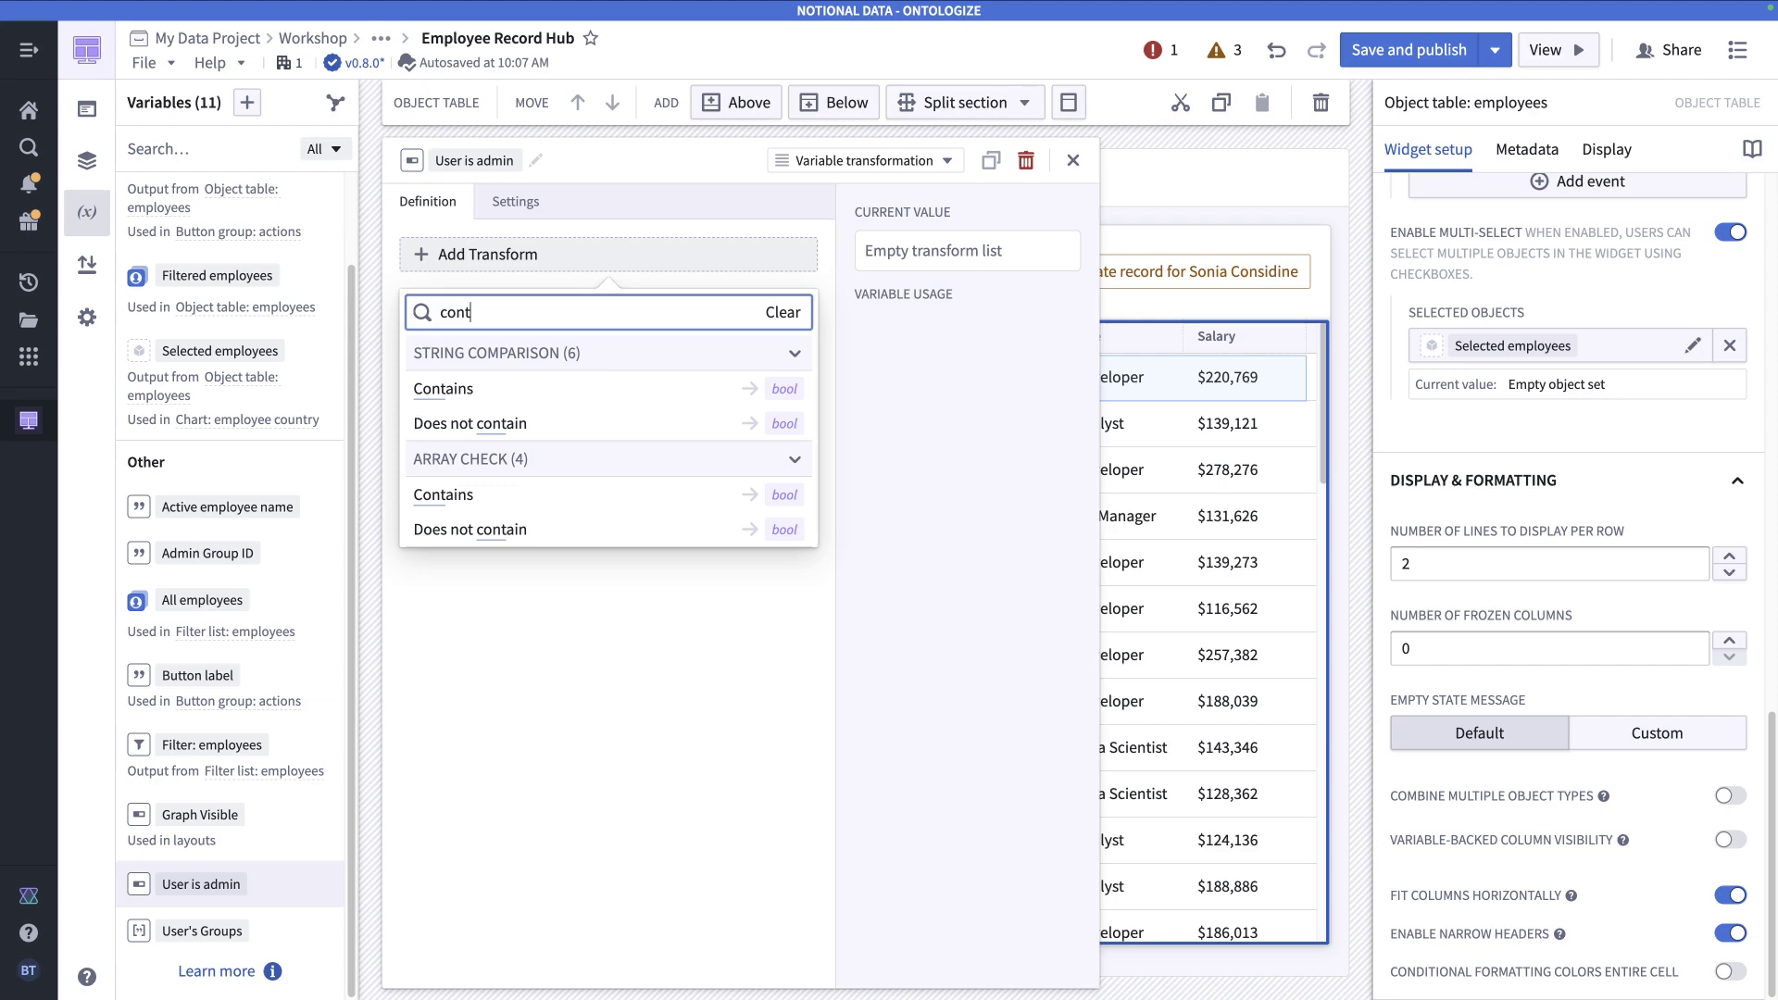
pyautogui.click(443, 495)
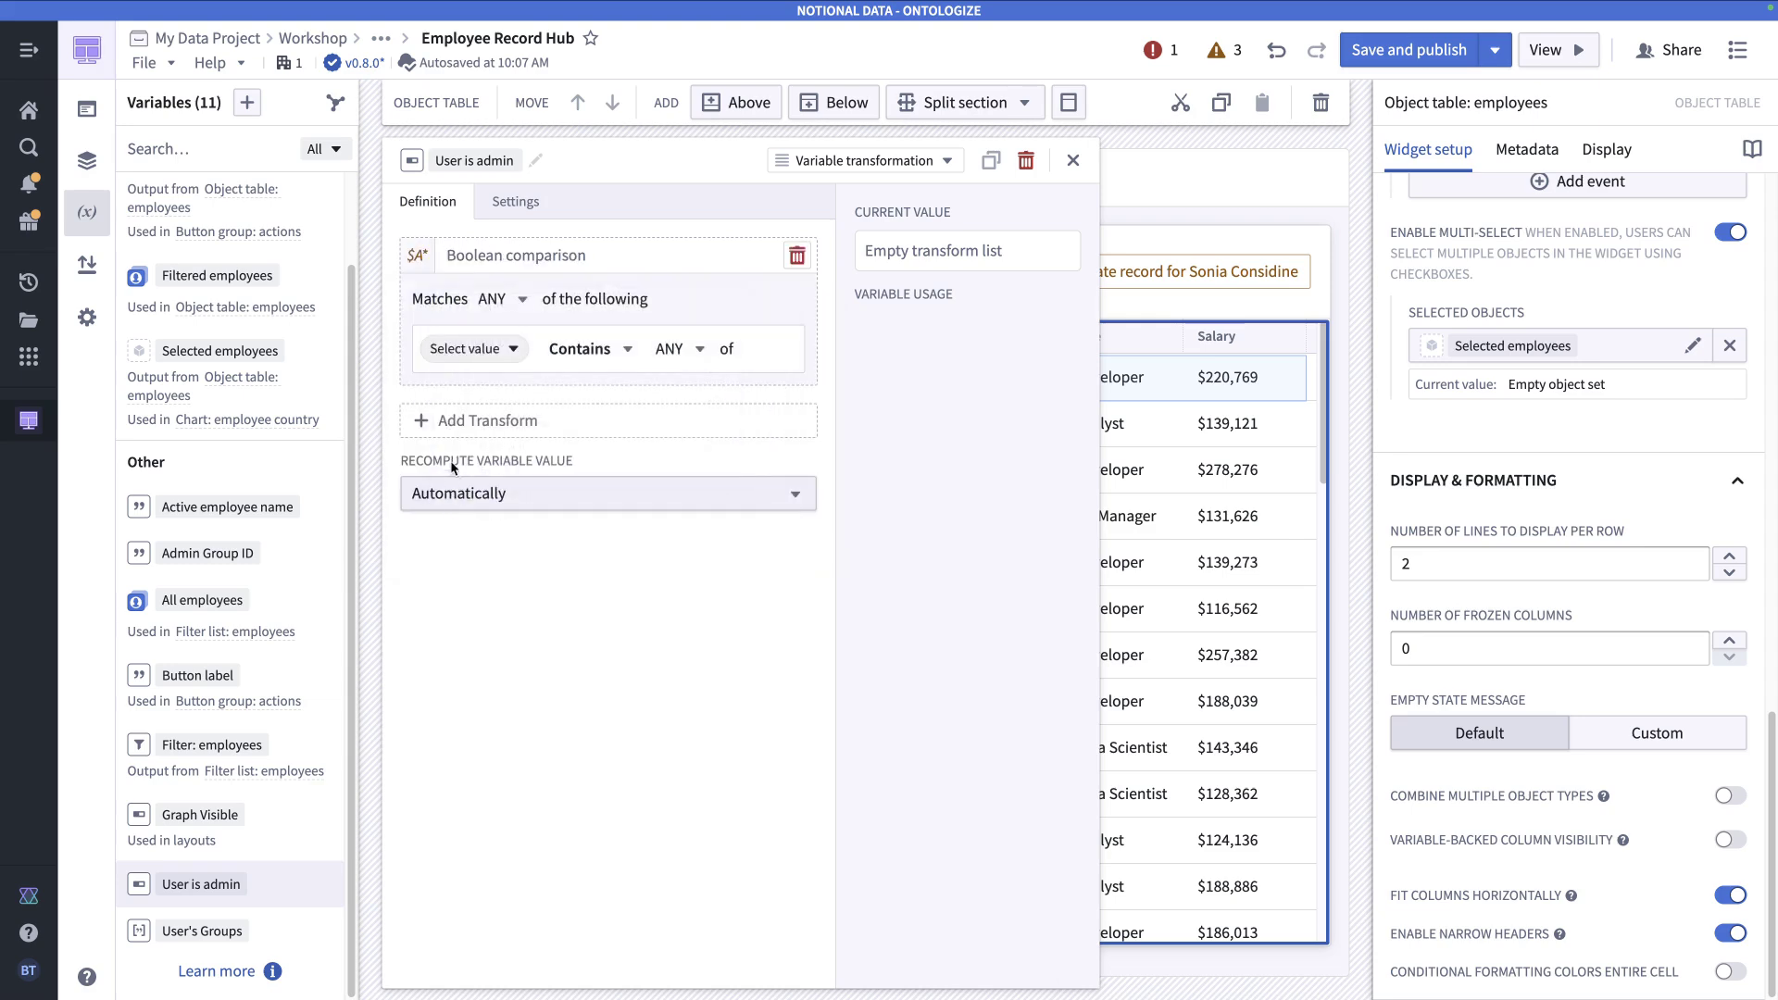
pyautogui.click(512, 352)
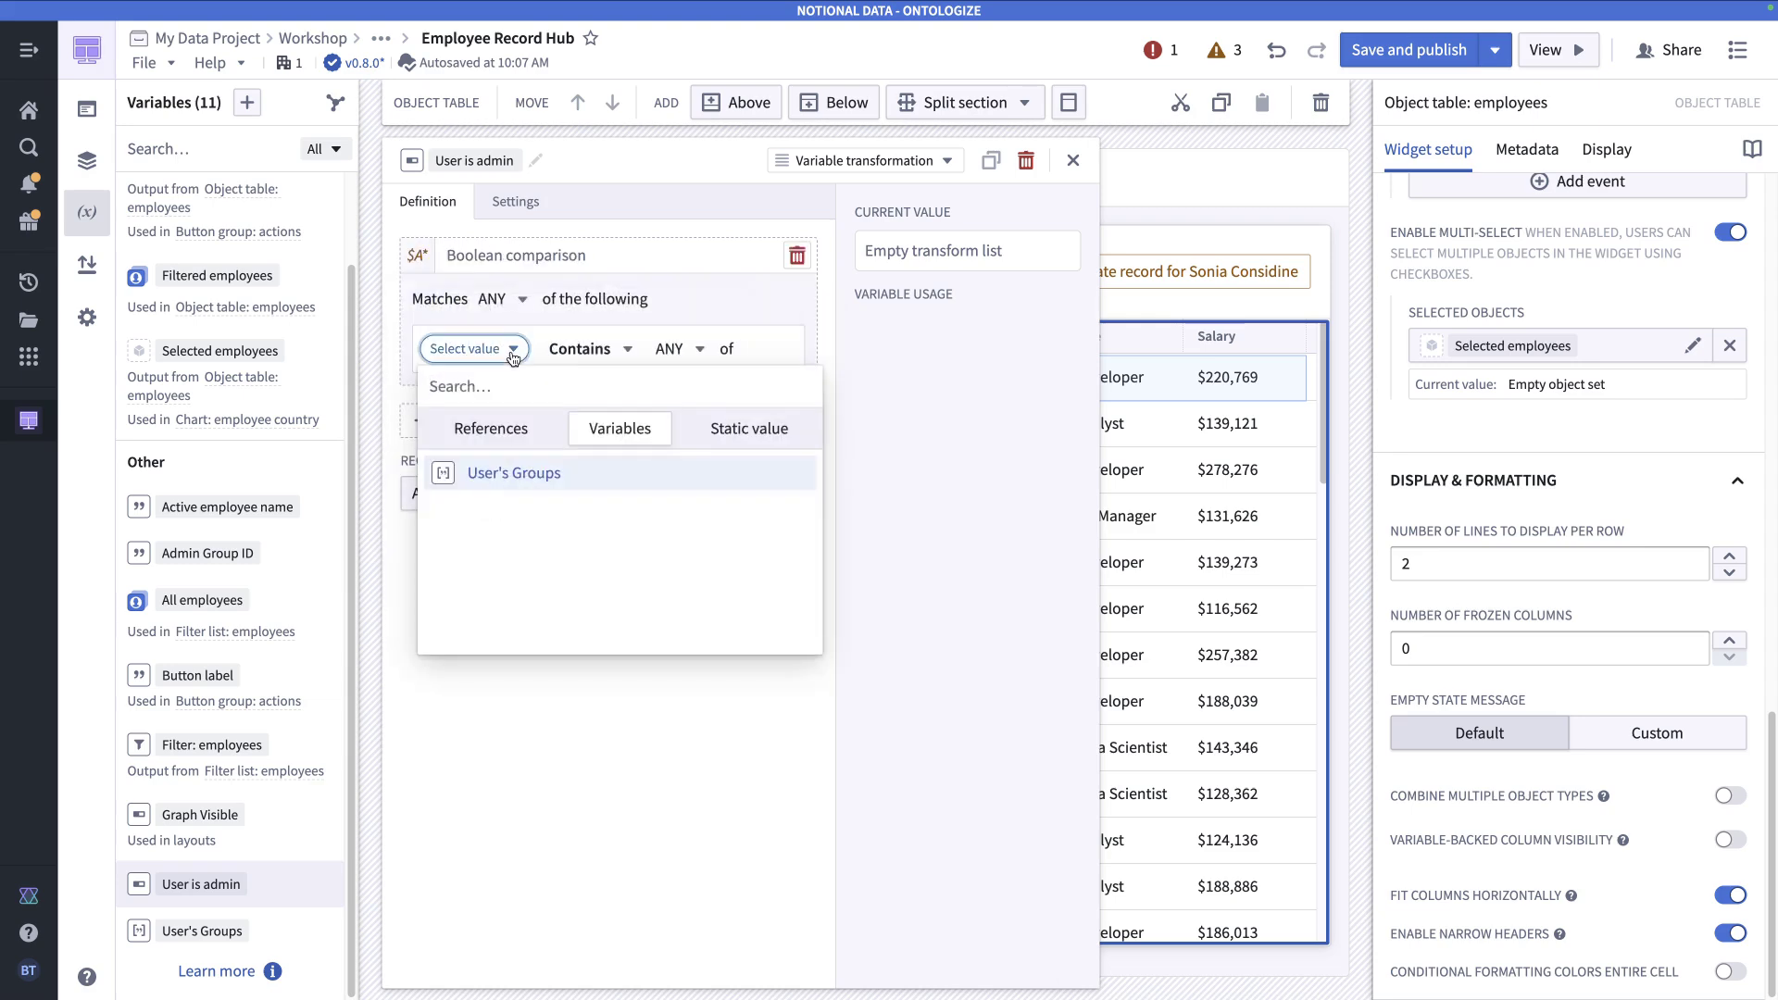
pyautogui.click(510, 474)
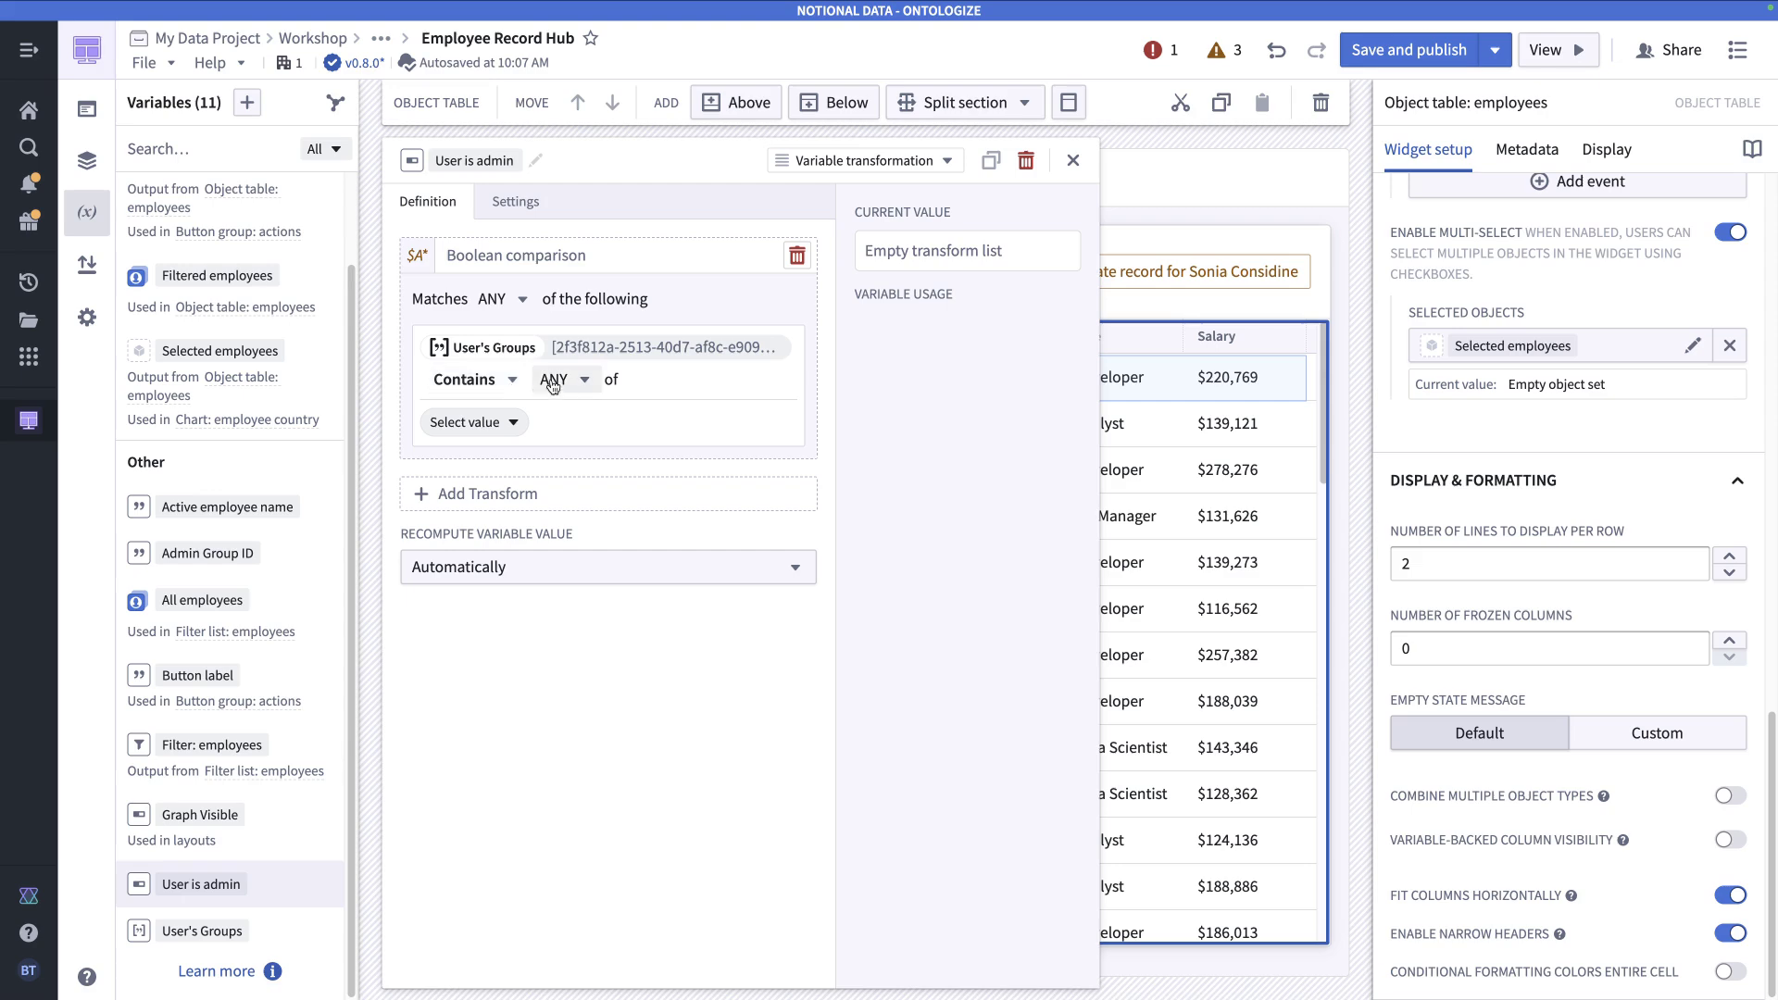
pyautogui.click(505, 423)
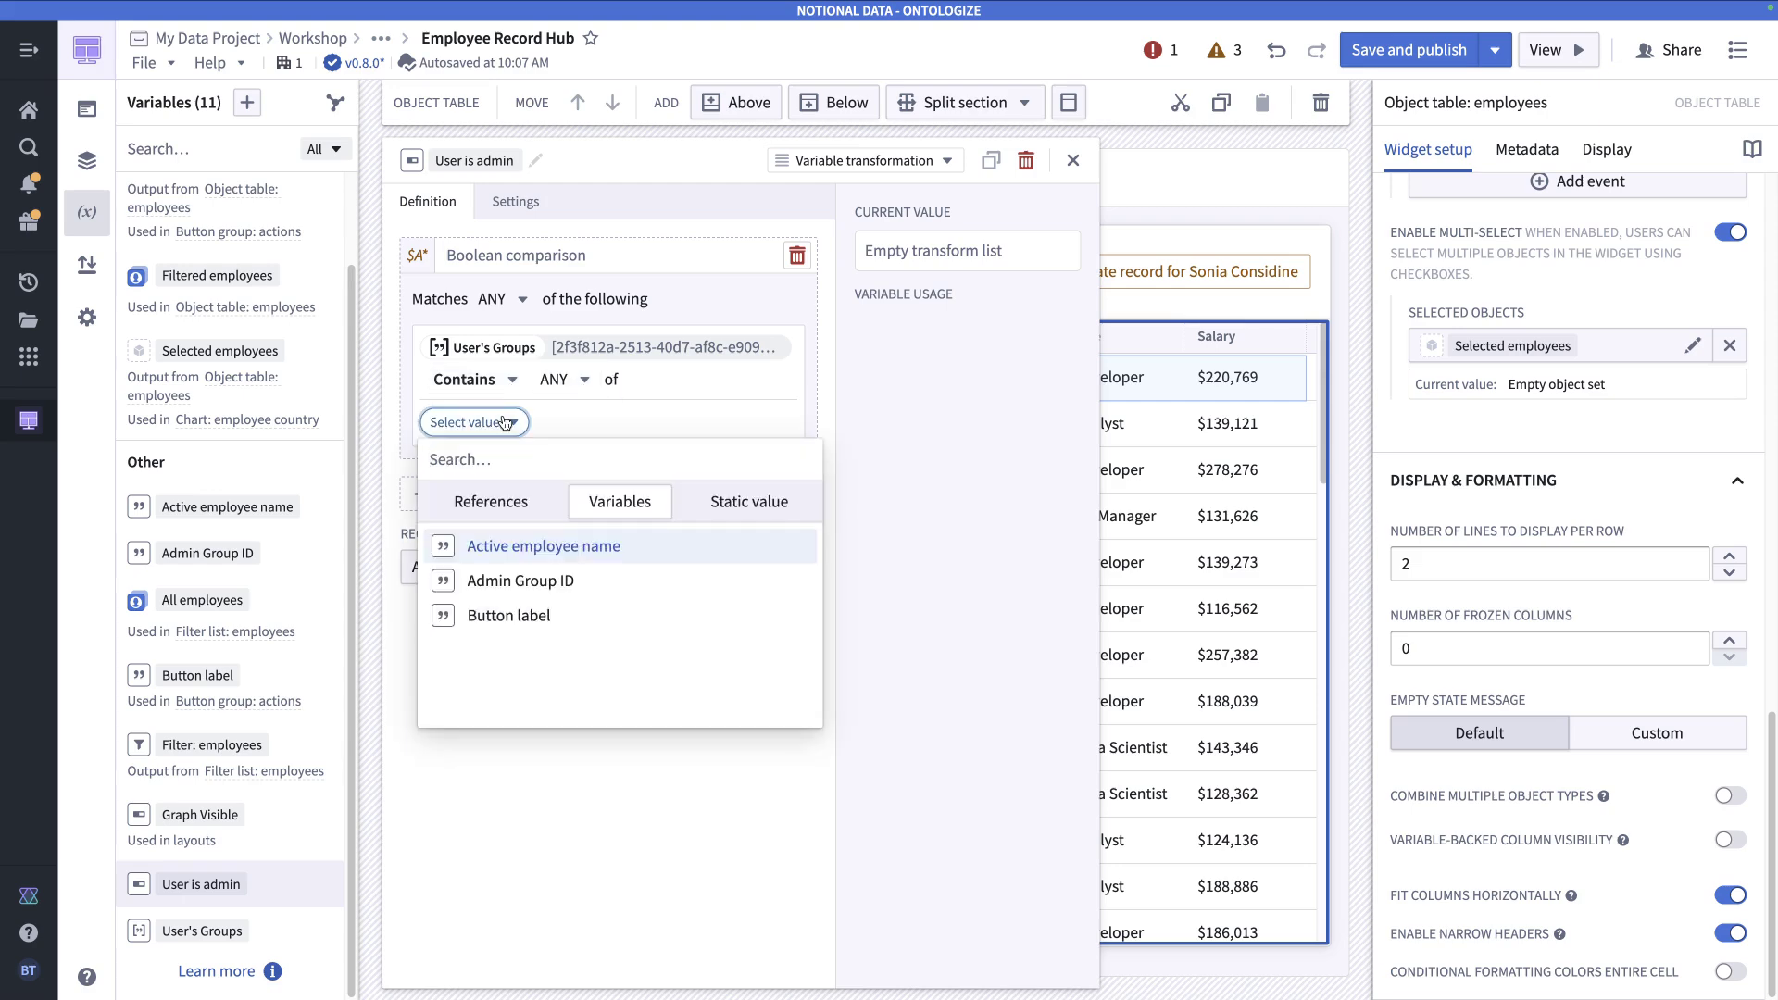
pyautogui.click(553, 571)
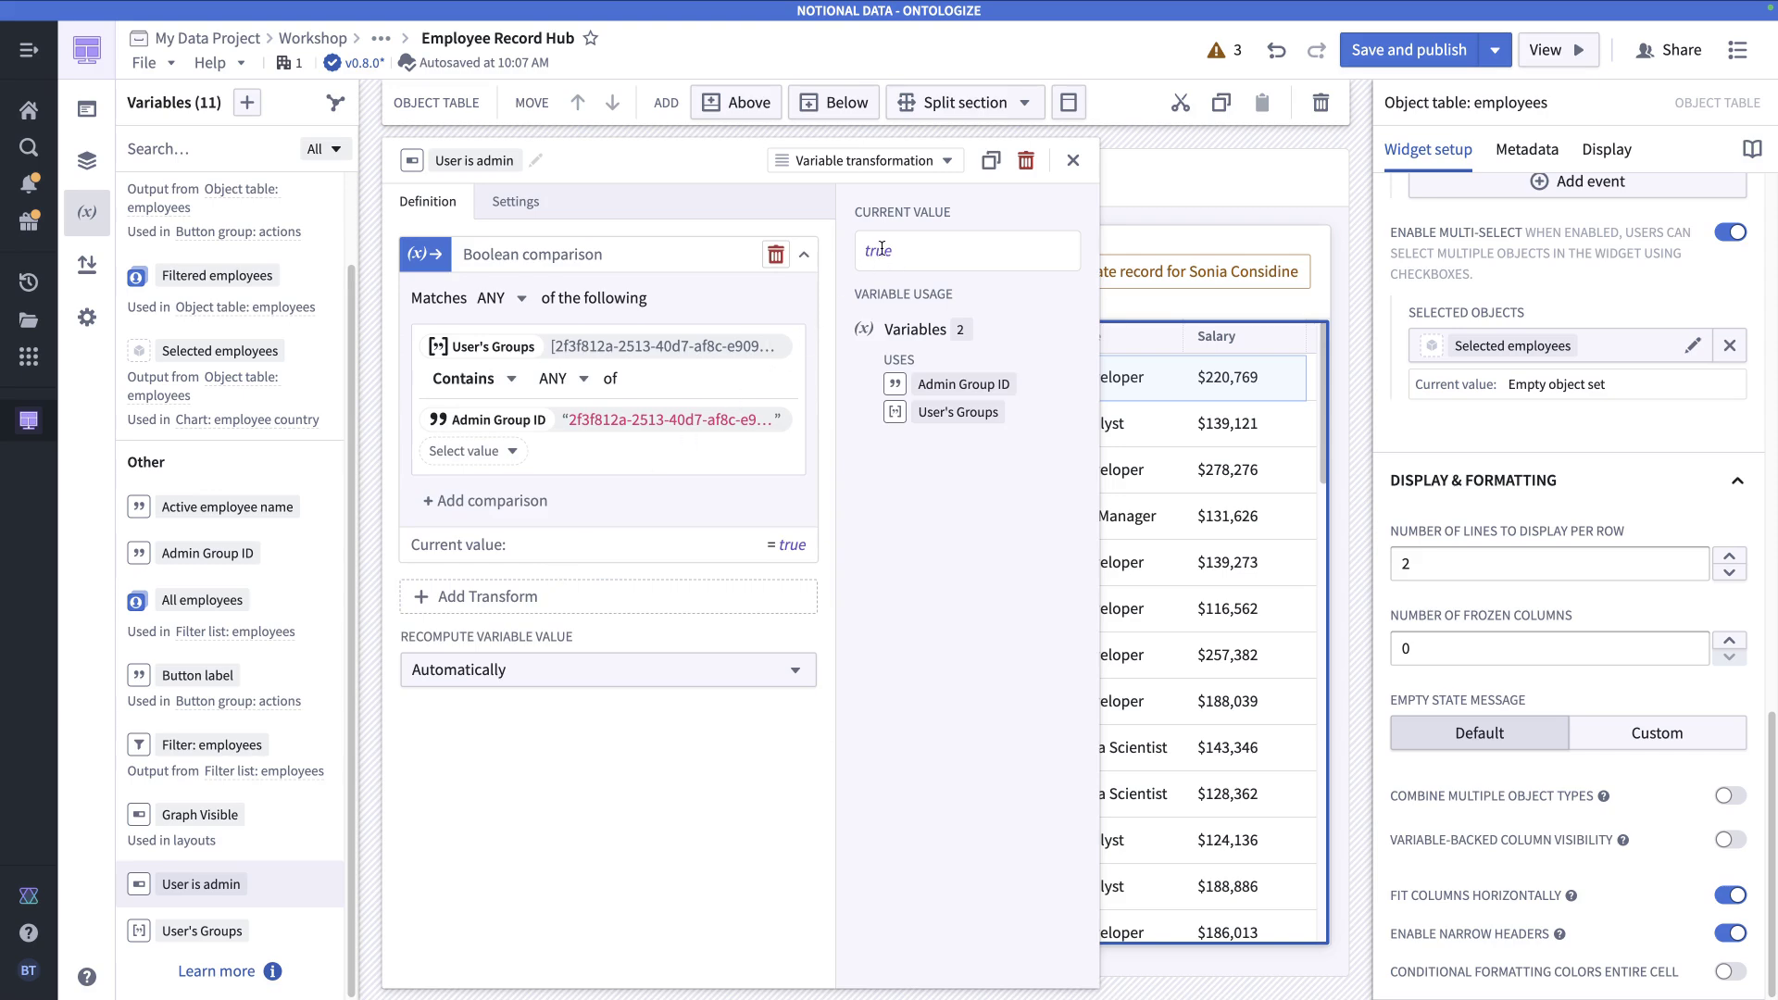
pyautogui.moveTo(896, 249); pyautogui.dragTo(868, 251)
pyautogui.click(637, 163)
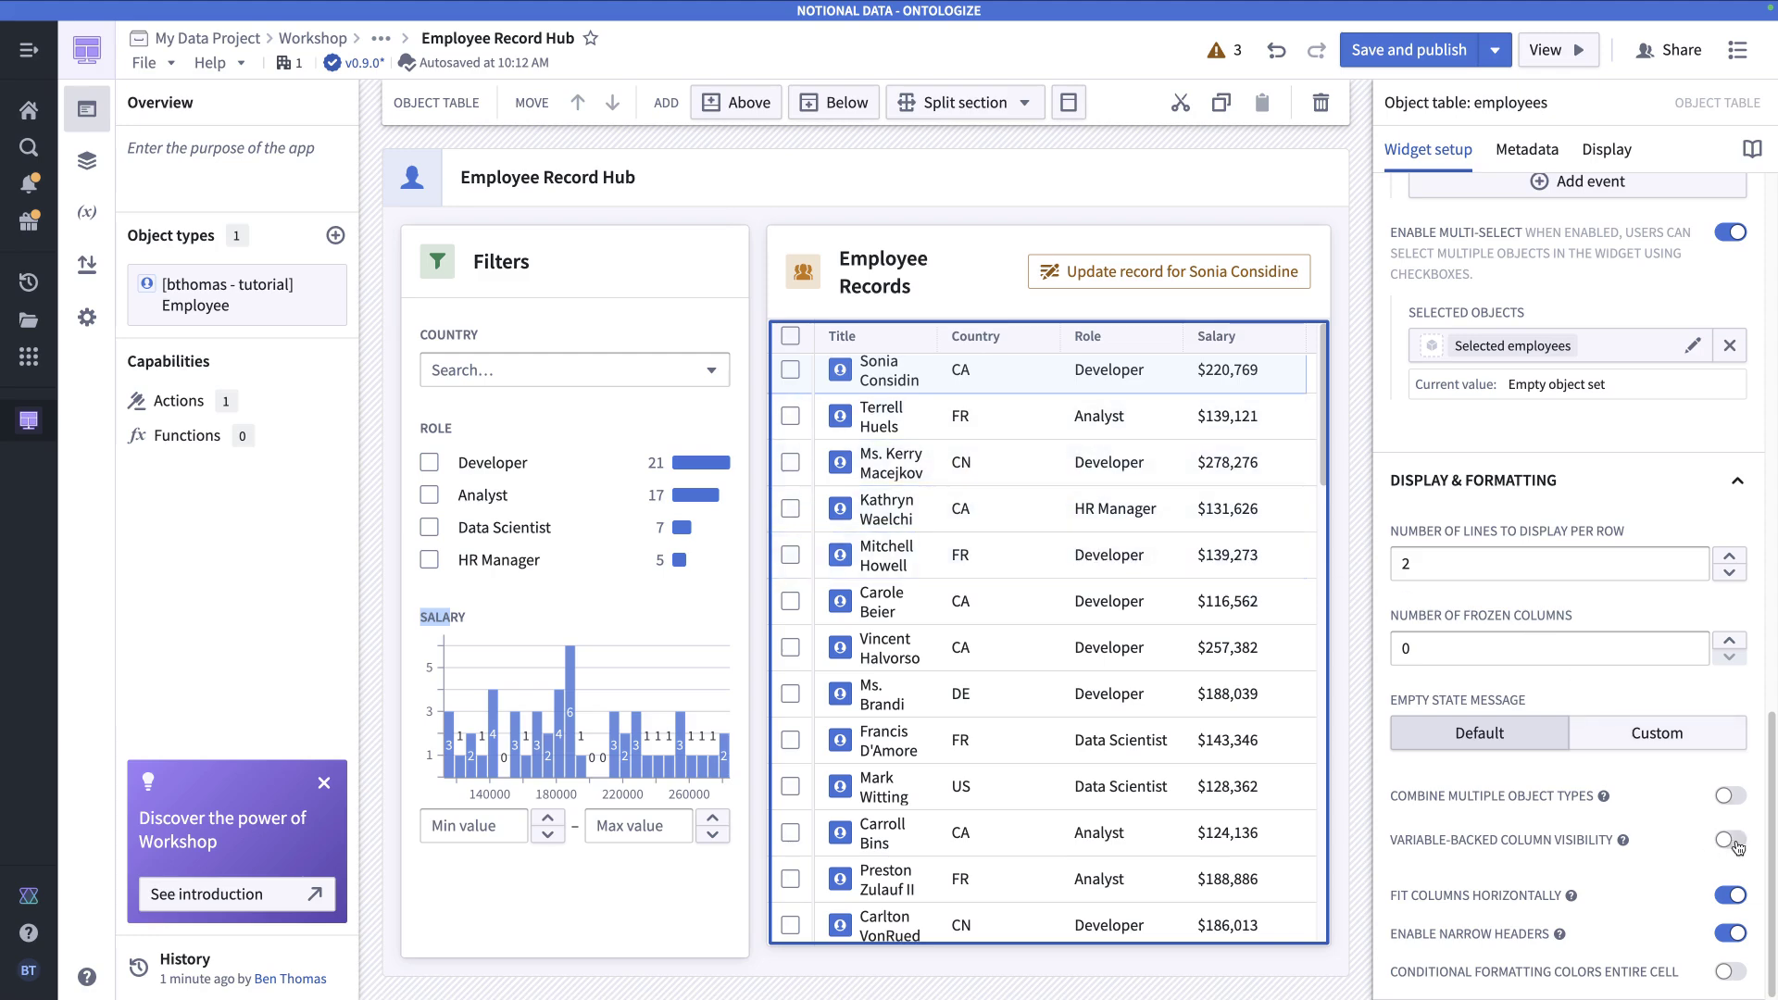
# - Turn on variable-backed column visibility for the employee table and show the API names of its configured columns
pyautogui.moveTo(1431, 841)
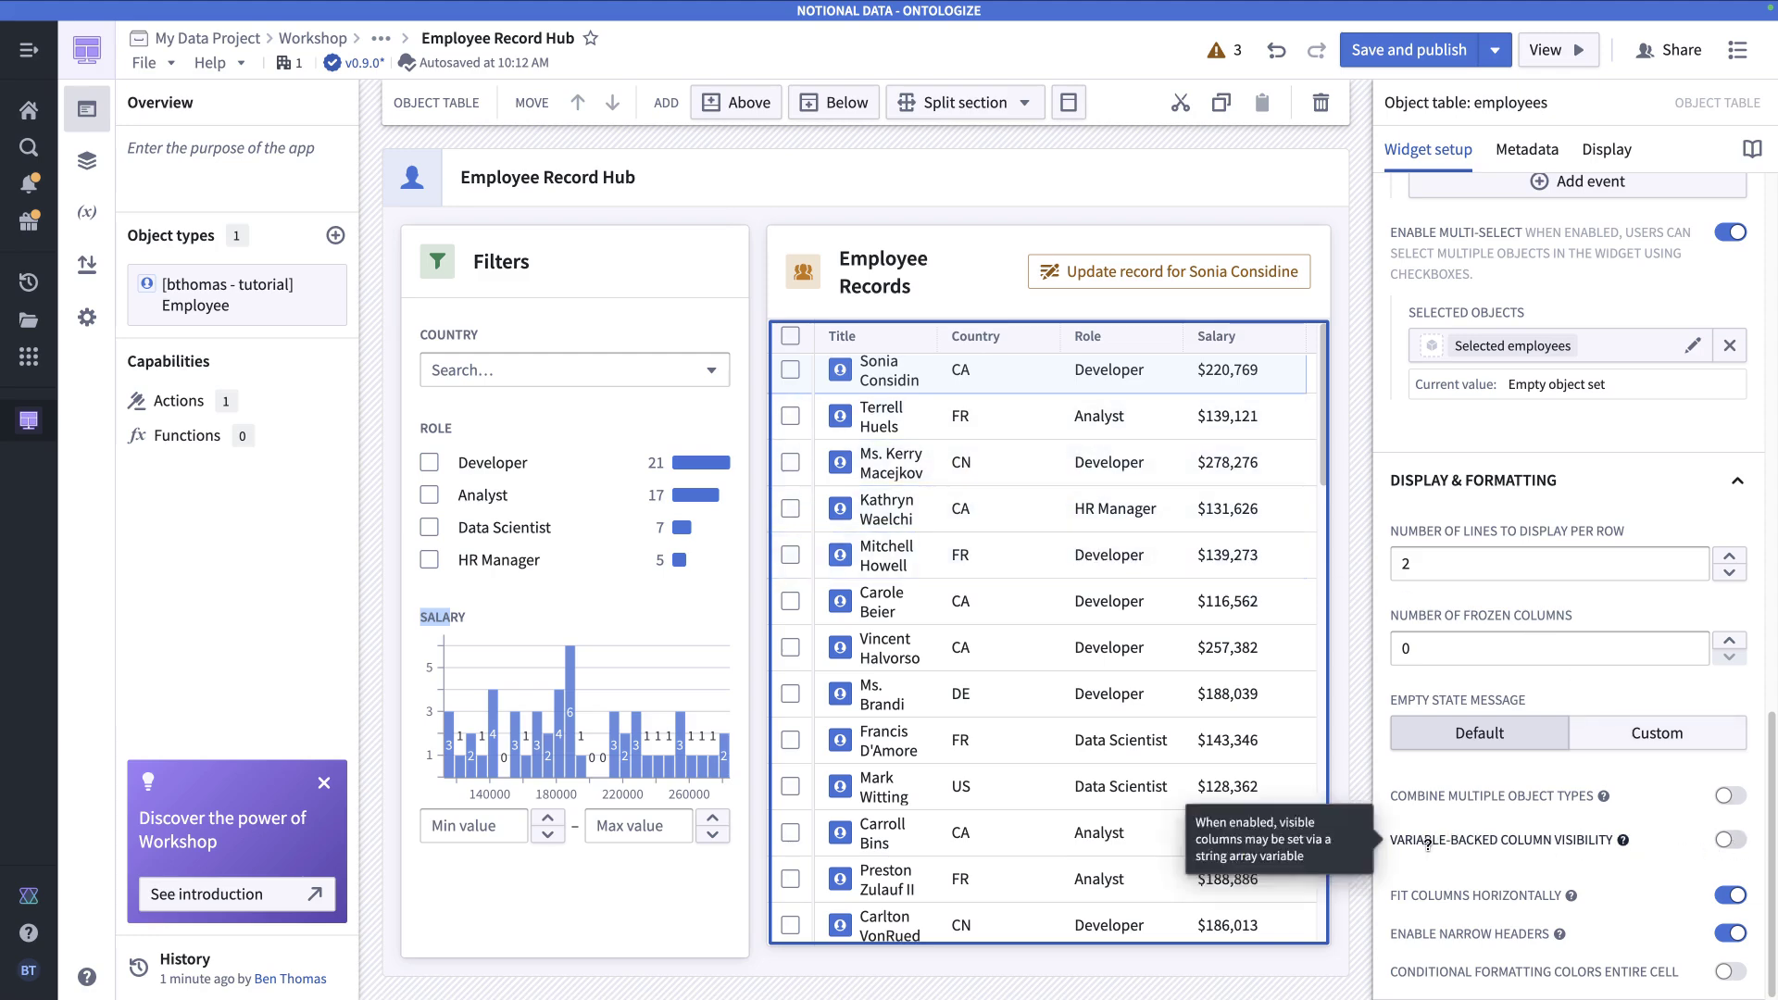
pyautogui.click(1729, 841)
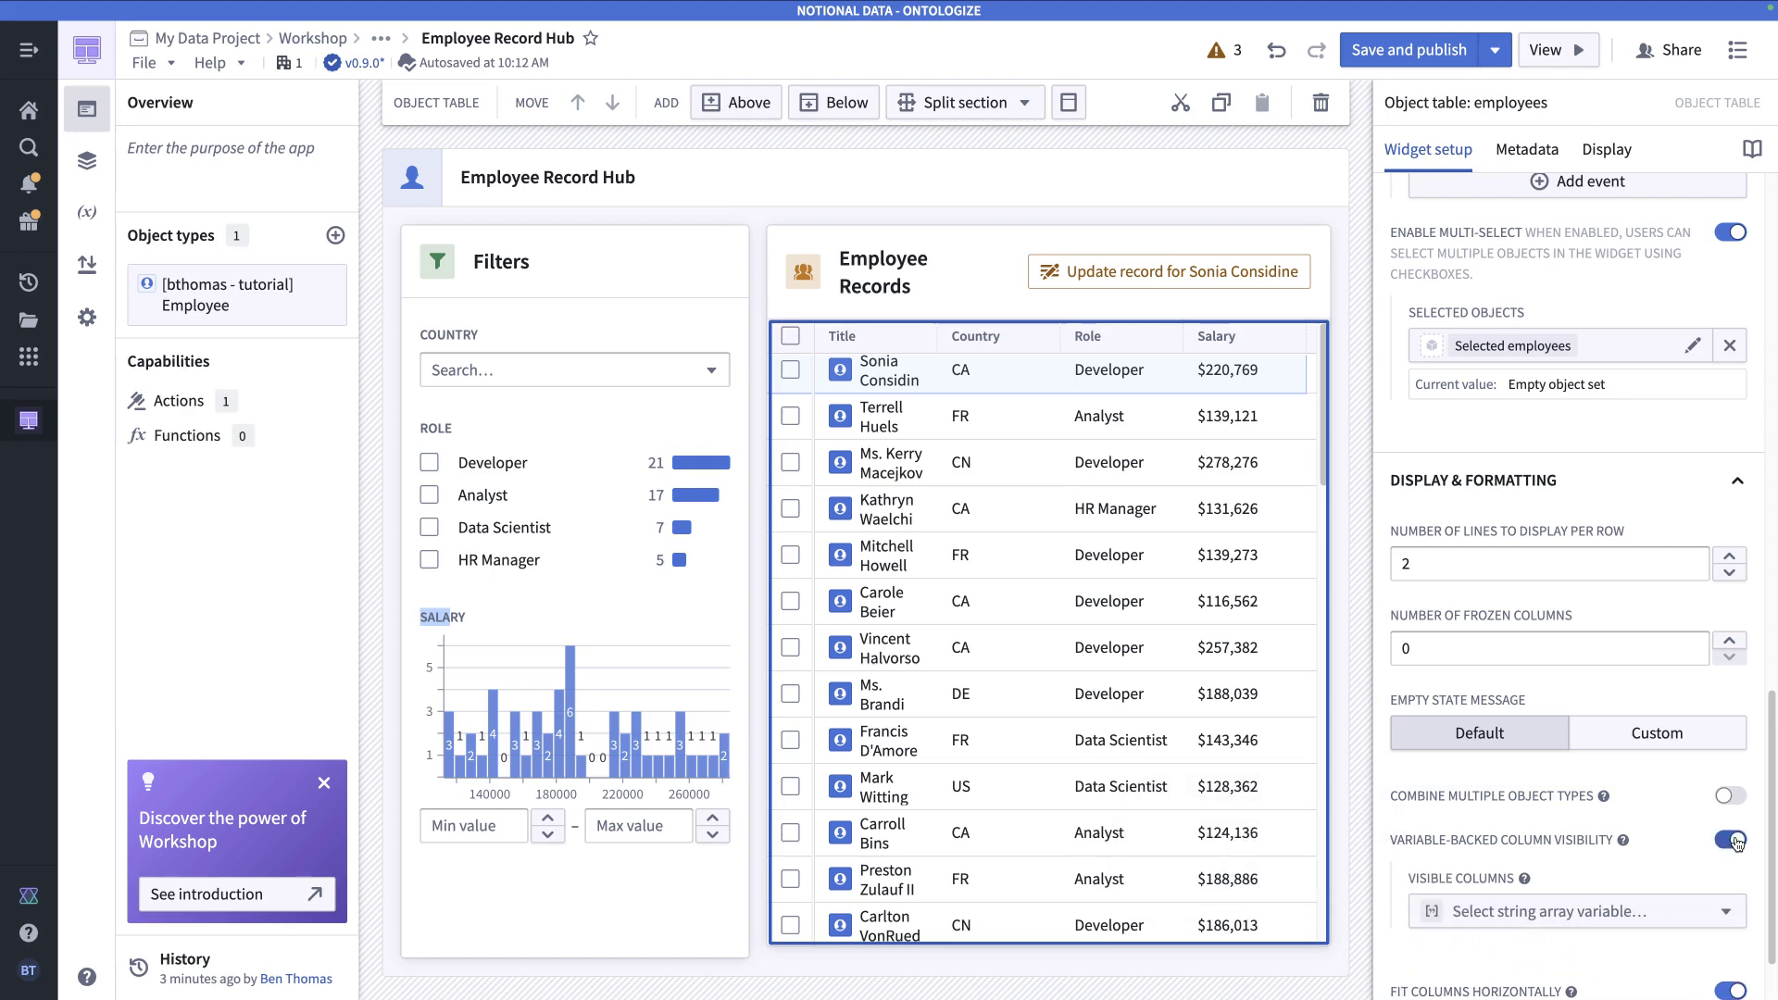
pyautogui.scroll(3, 1645, 667)
pyautogui.scroll(10, 1645, 667)
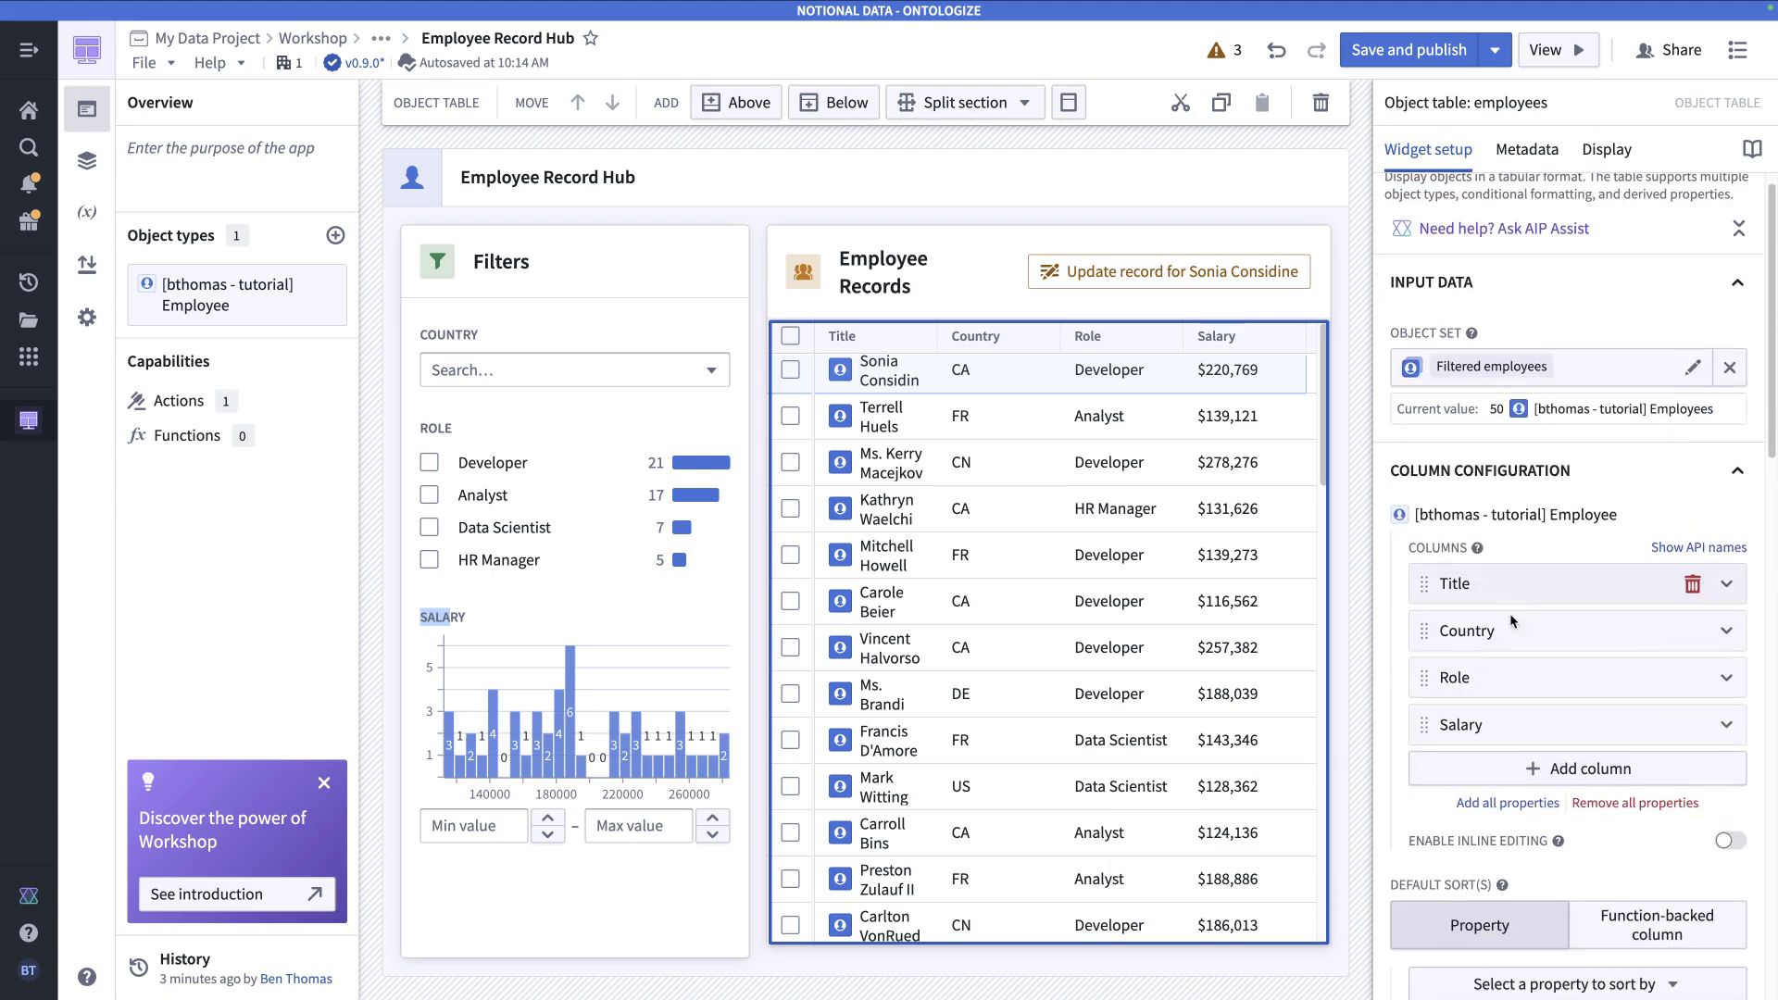
pyautogui.moveTo(1694, 550)
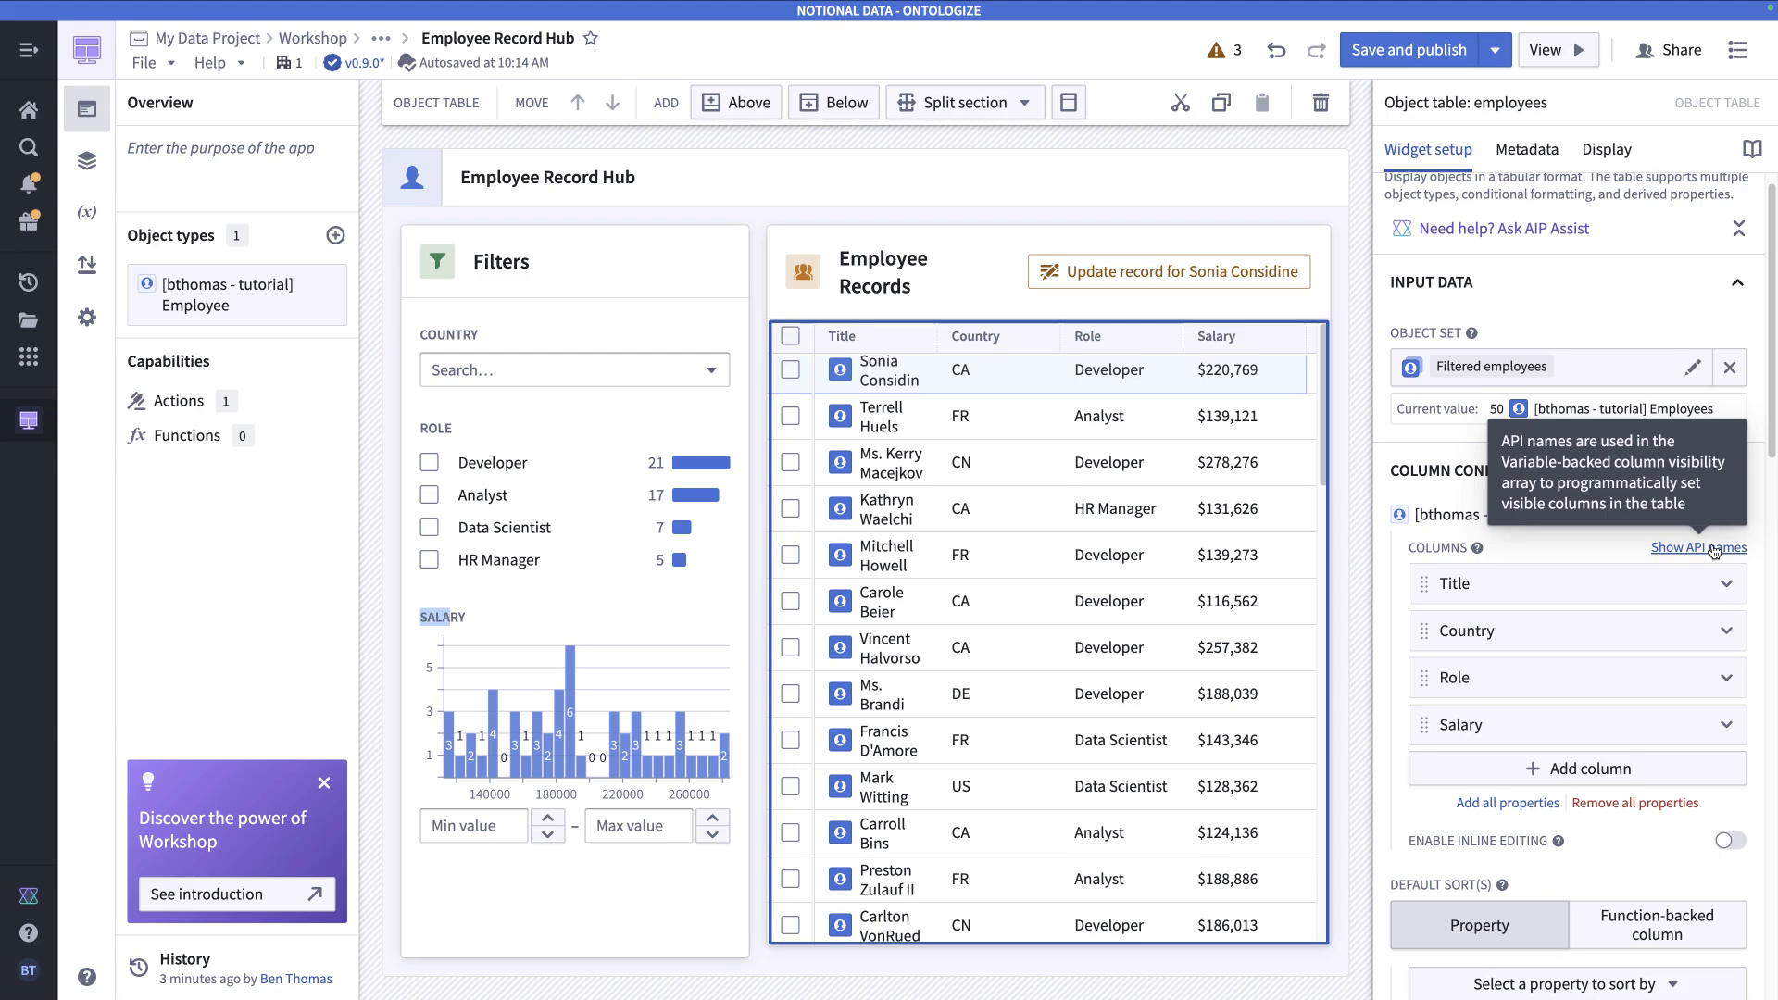
pyautogui.click(1714, 550)
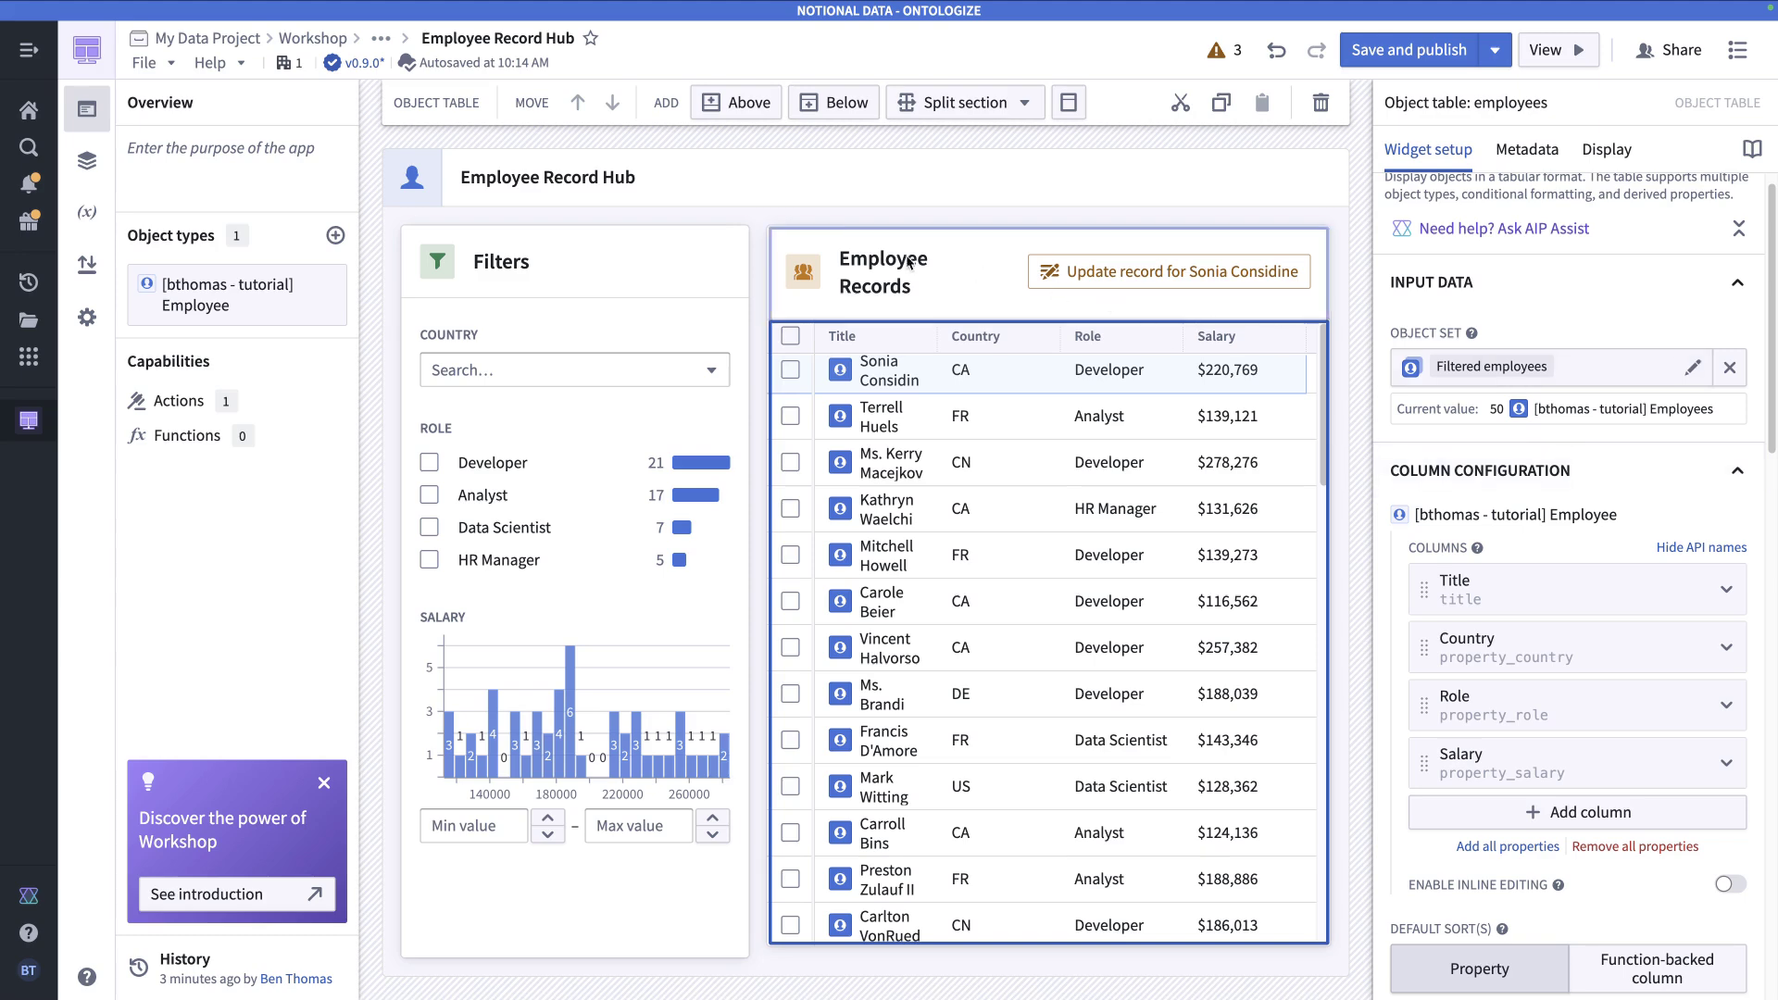
# - Add a static string array variable and name it Admin columns
pyautogui.click(87, 211)
pyautogui.click(252, 103)
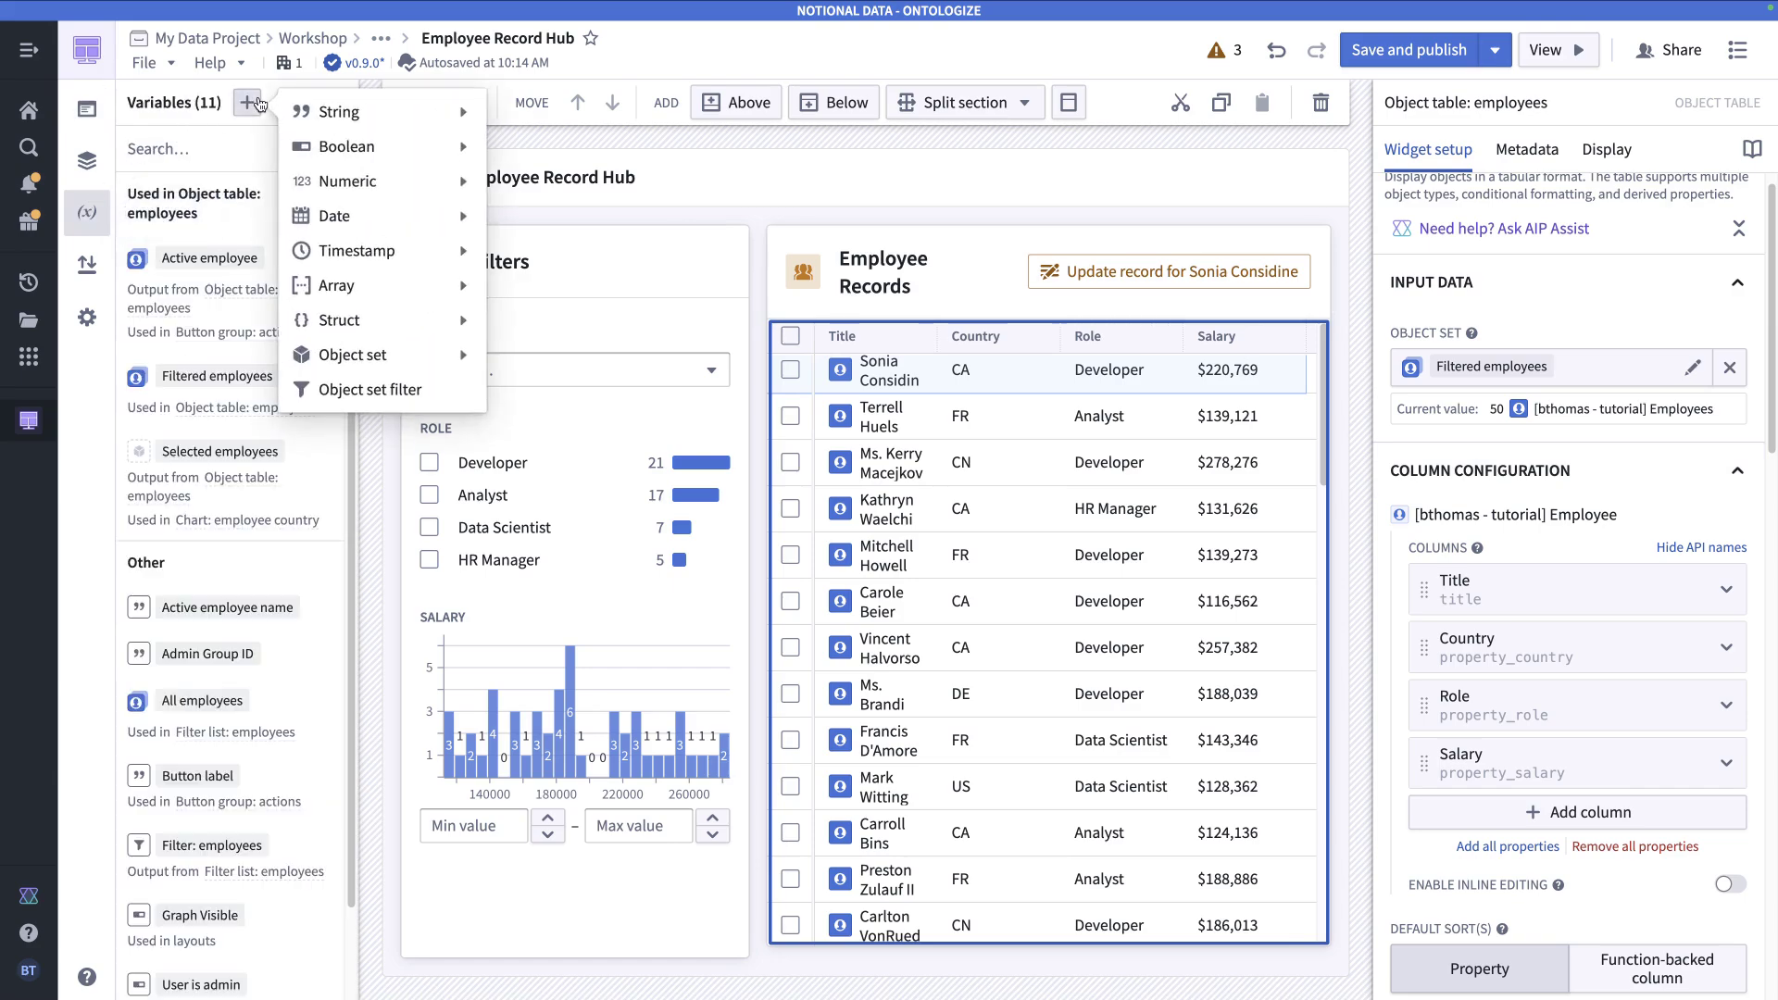
pyautogui.moveTo(375, 287)
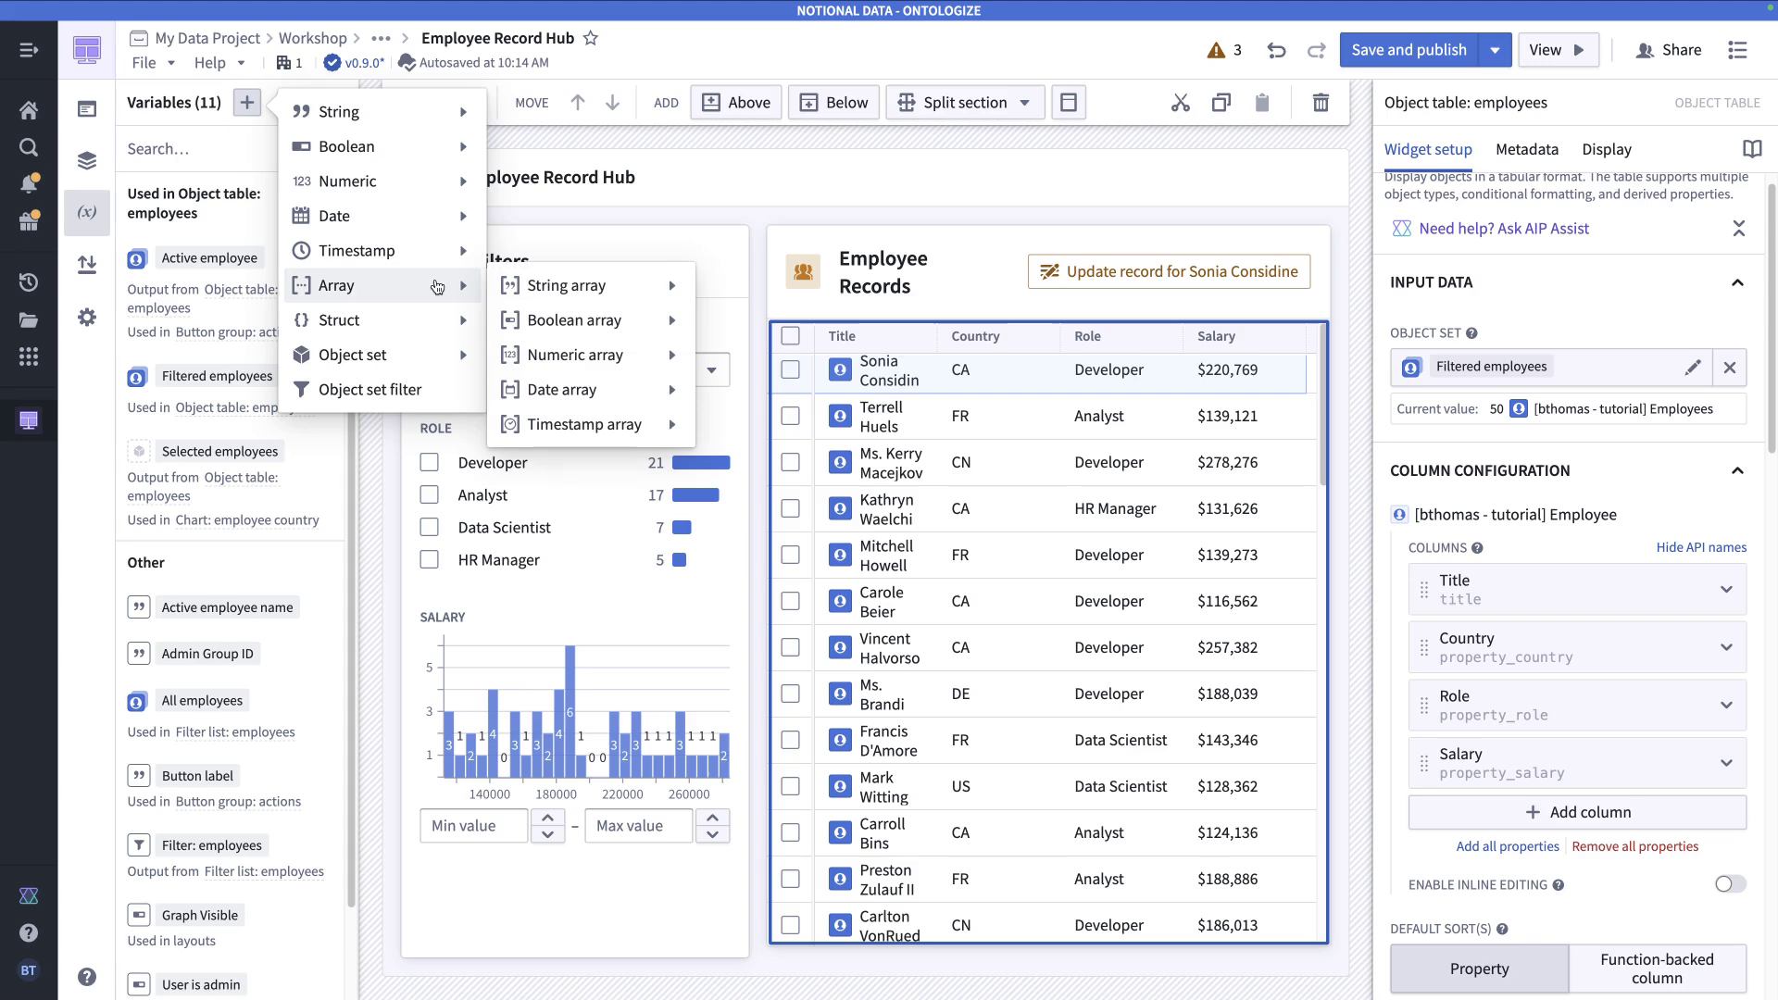
pyautogui.moveTo(595, 288)
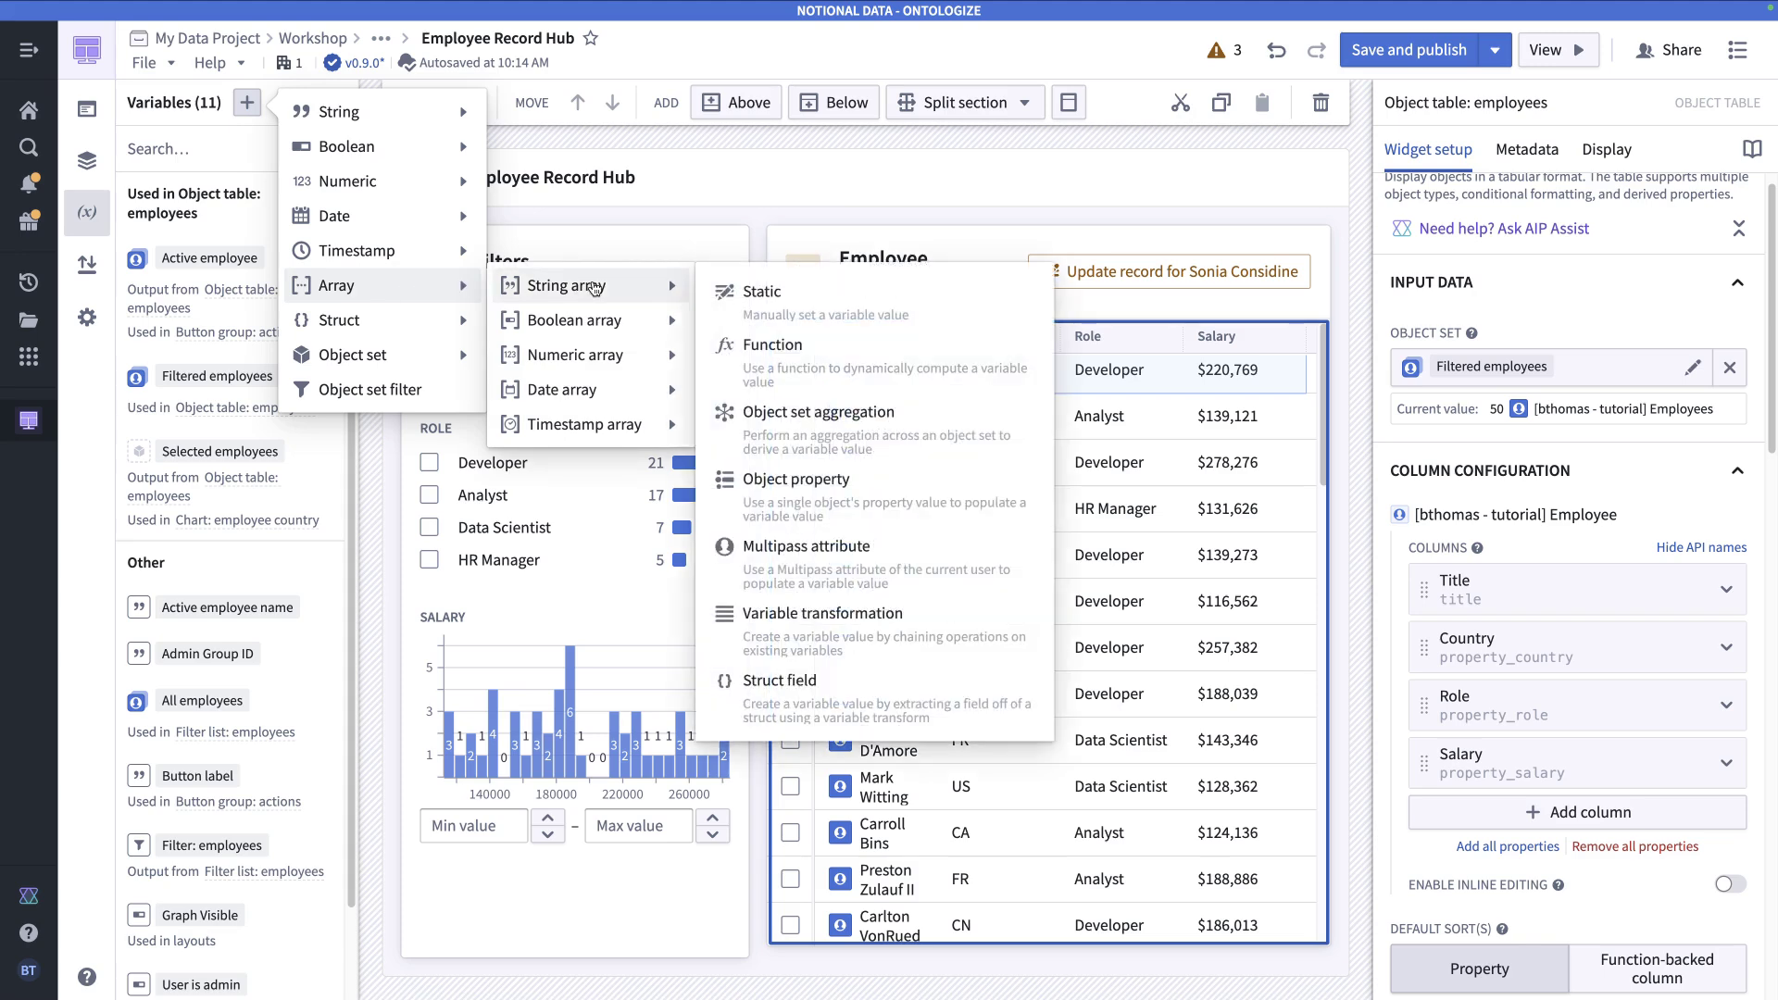
pyautogui.click(819, 309)
pyautogui.click(448, 161)
pyautogui.write('Admin columns')
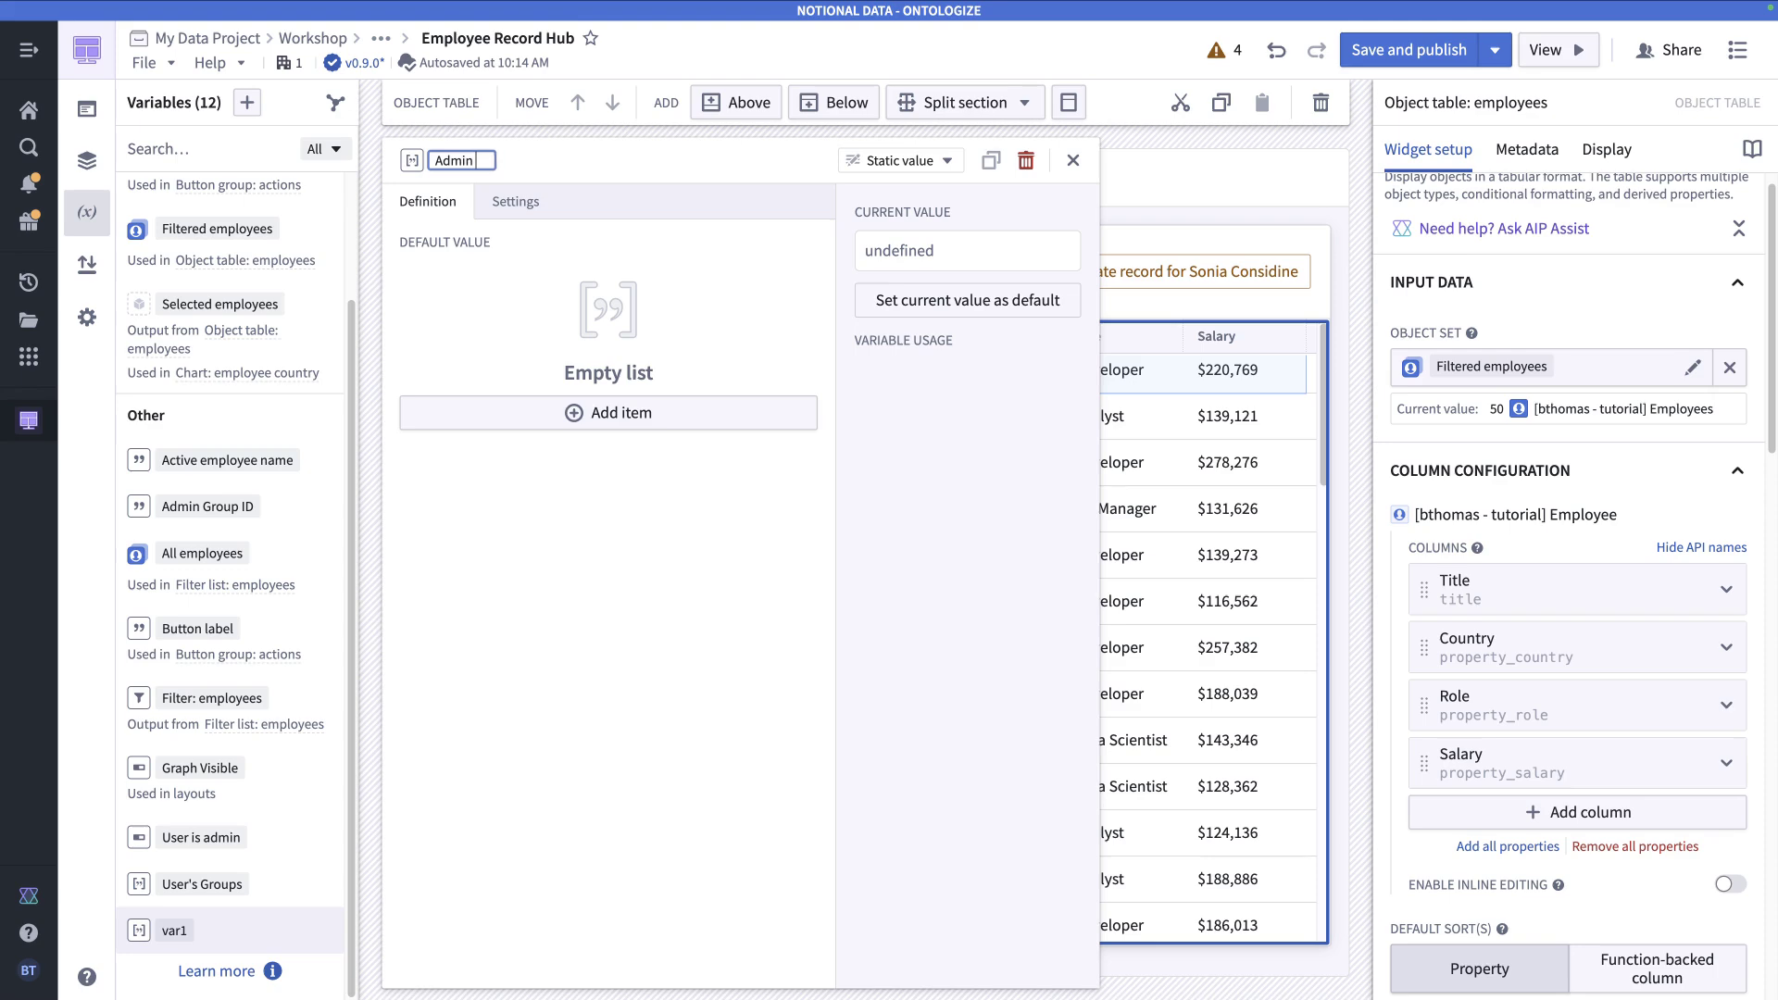
pyautogui.press('Return')
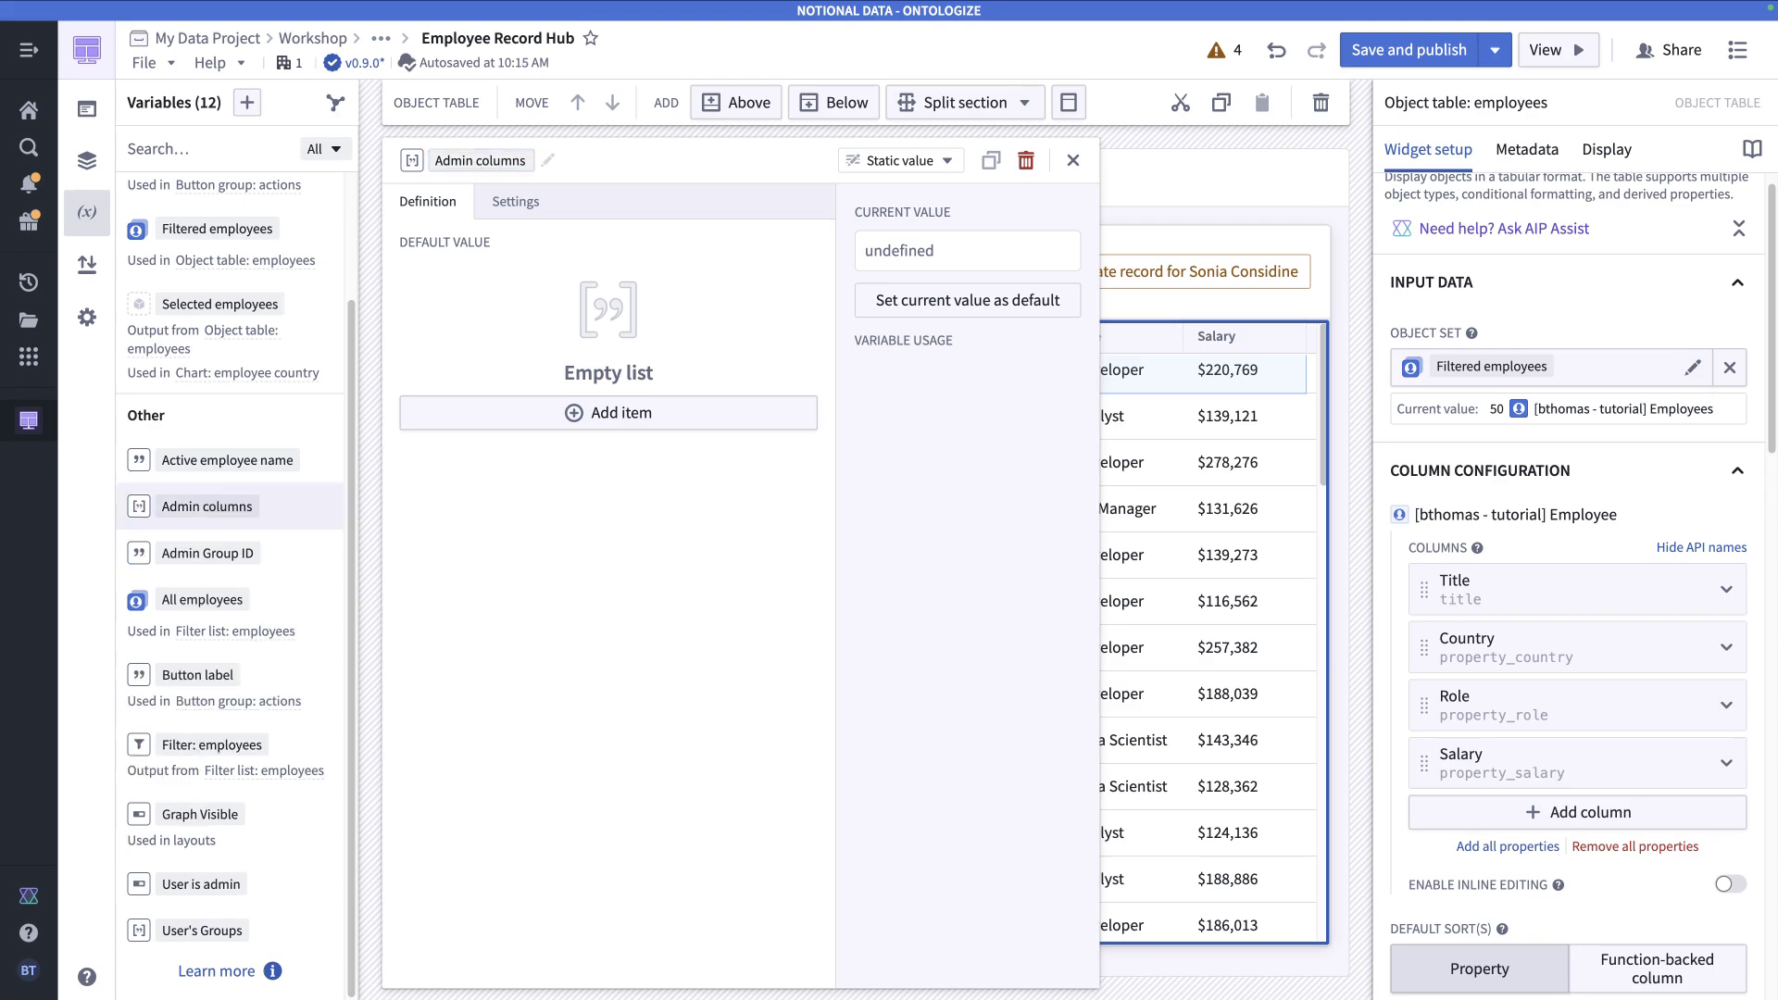
# - Add four empty items to the default value list of Admin columns
pyautogui.click(644, 412)
pyautogui.click(655, 331)
pyautogui.click(654, 385)
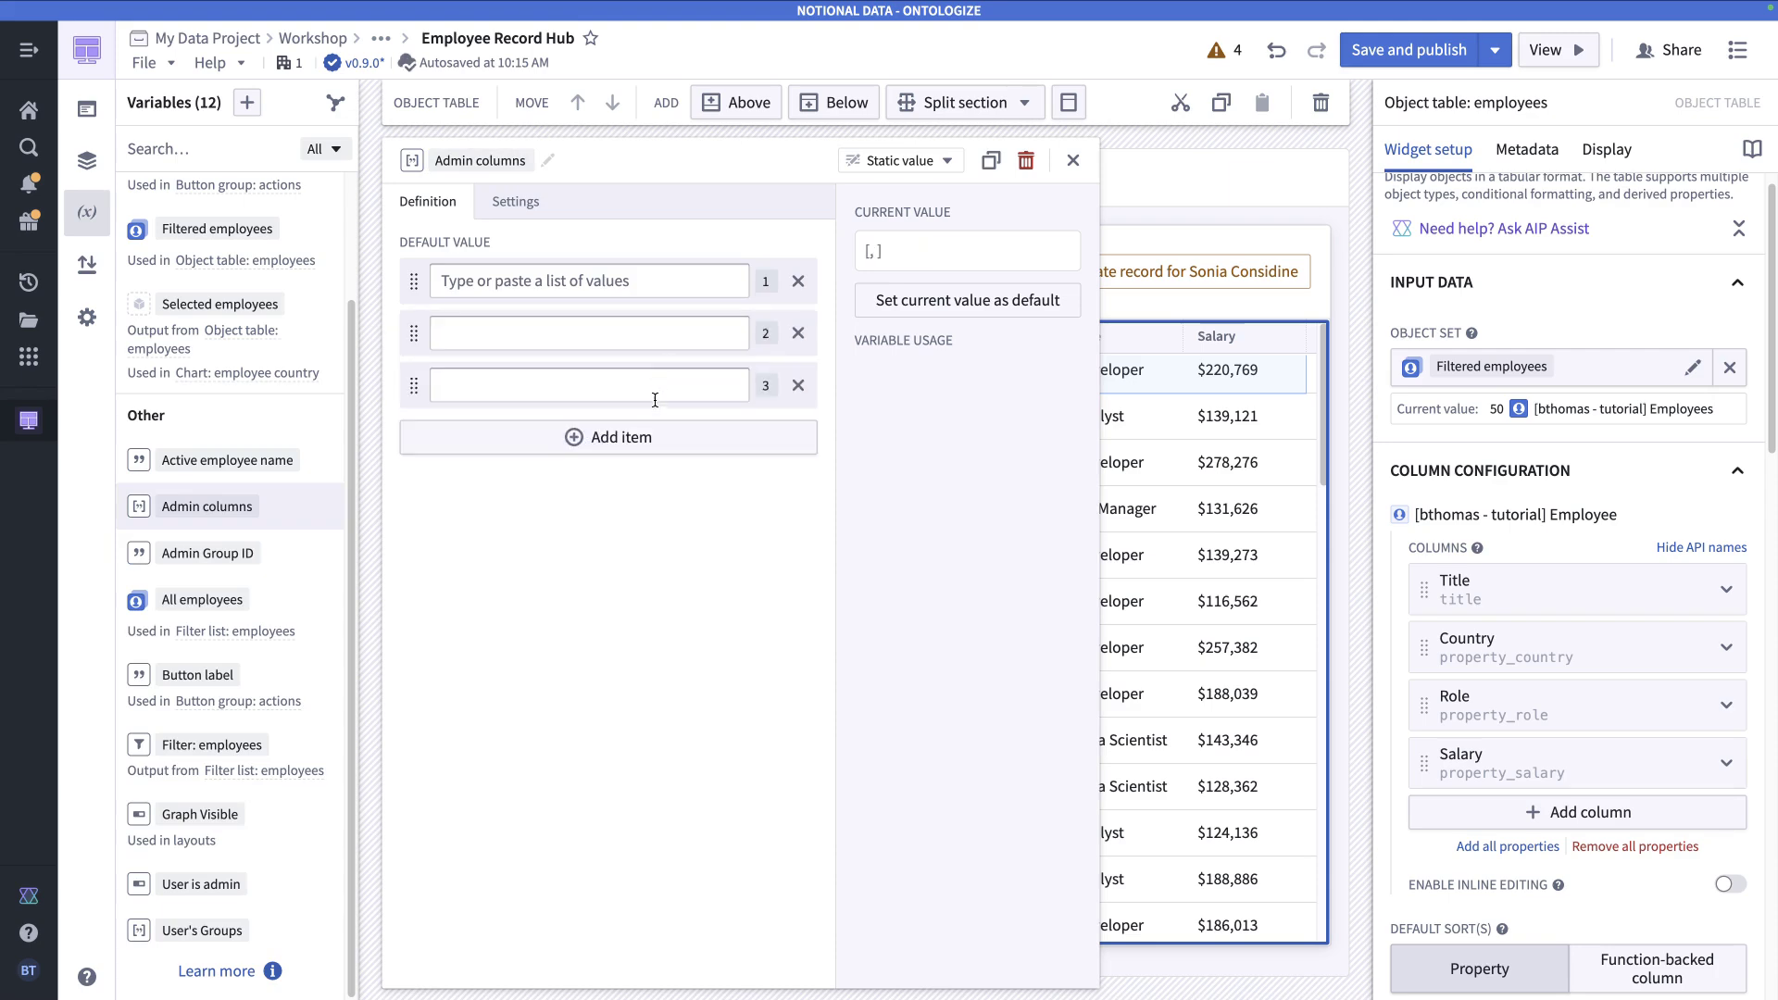
pyautogui.click(652, 435)
pyautogui.click(654, 278)
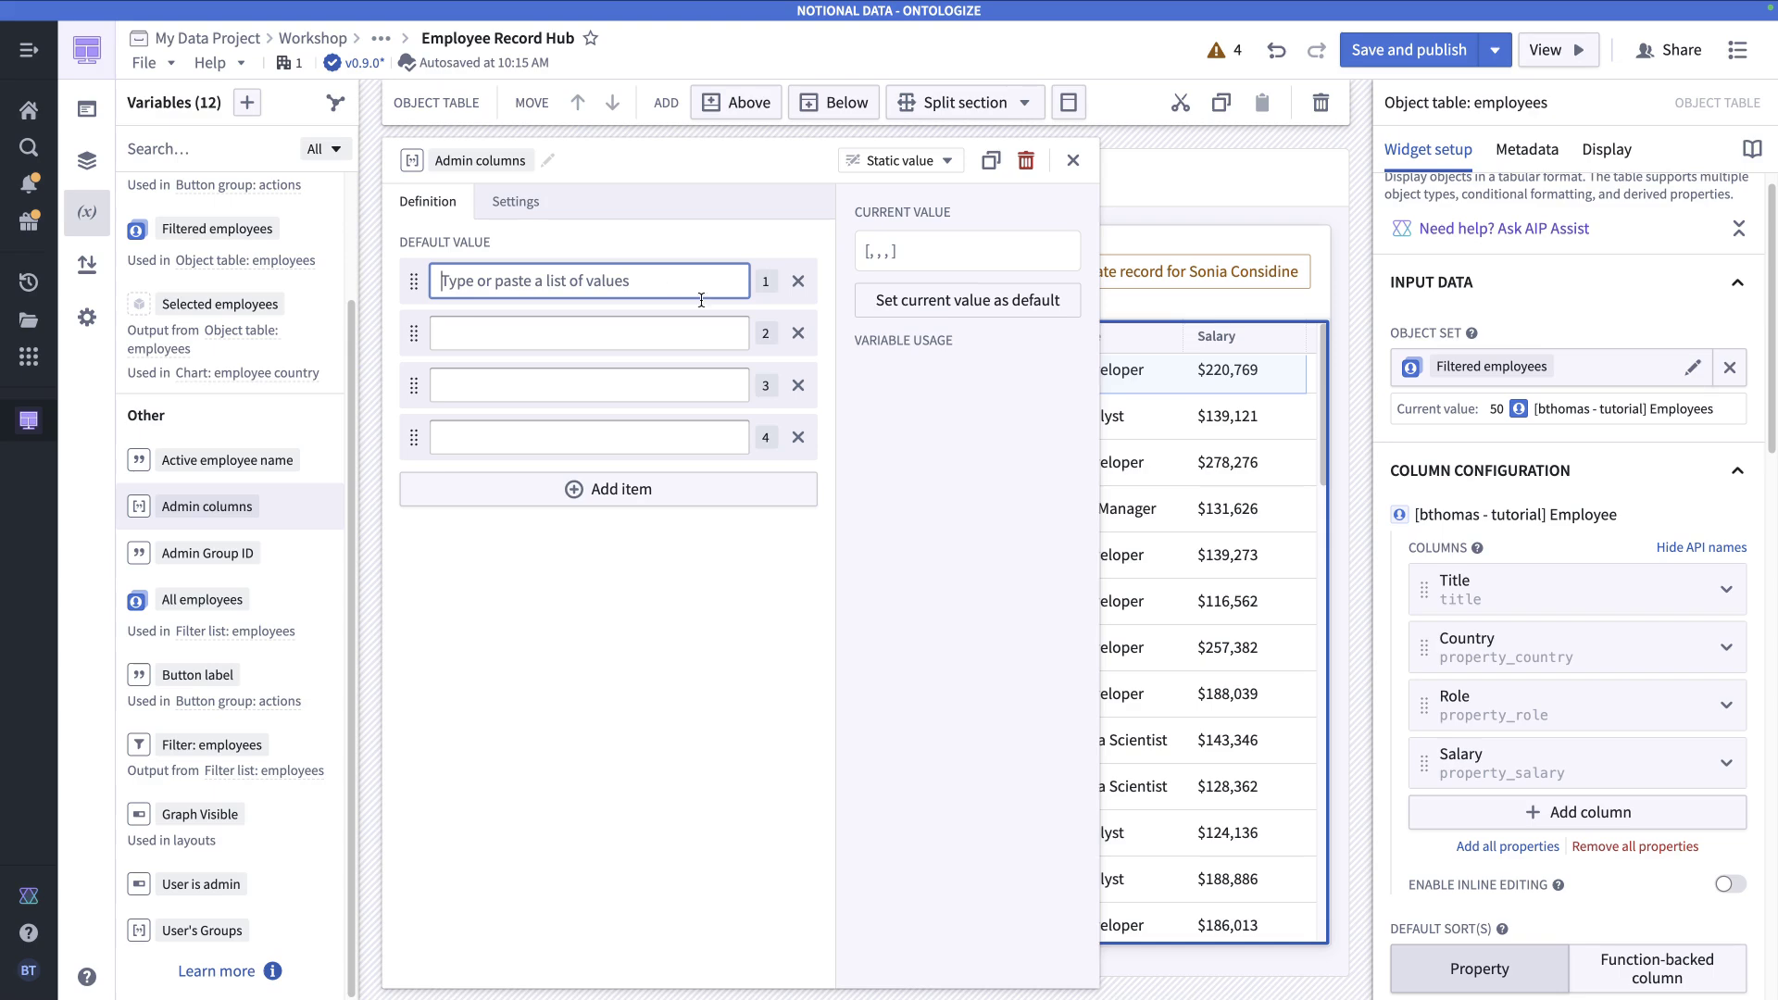
# - Copy the Title column's API name, title, into the first item of the Admin columns list
pyautogui.rightClick(1463, 604)
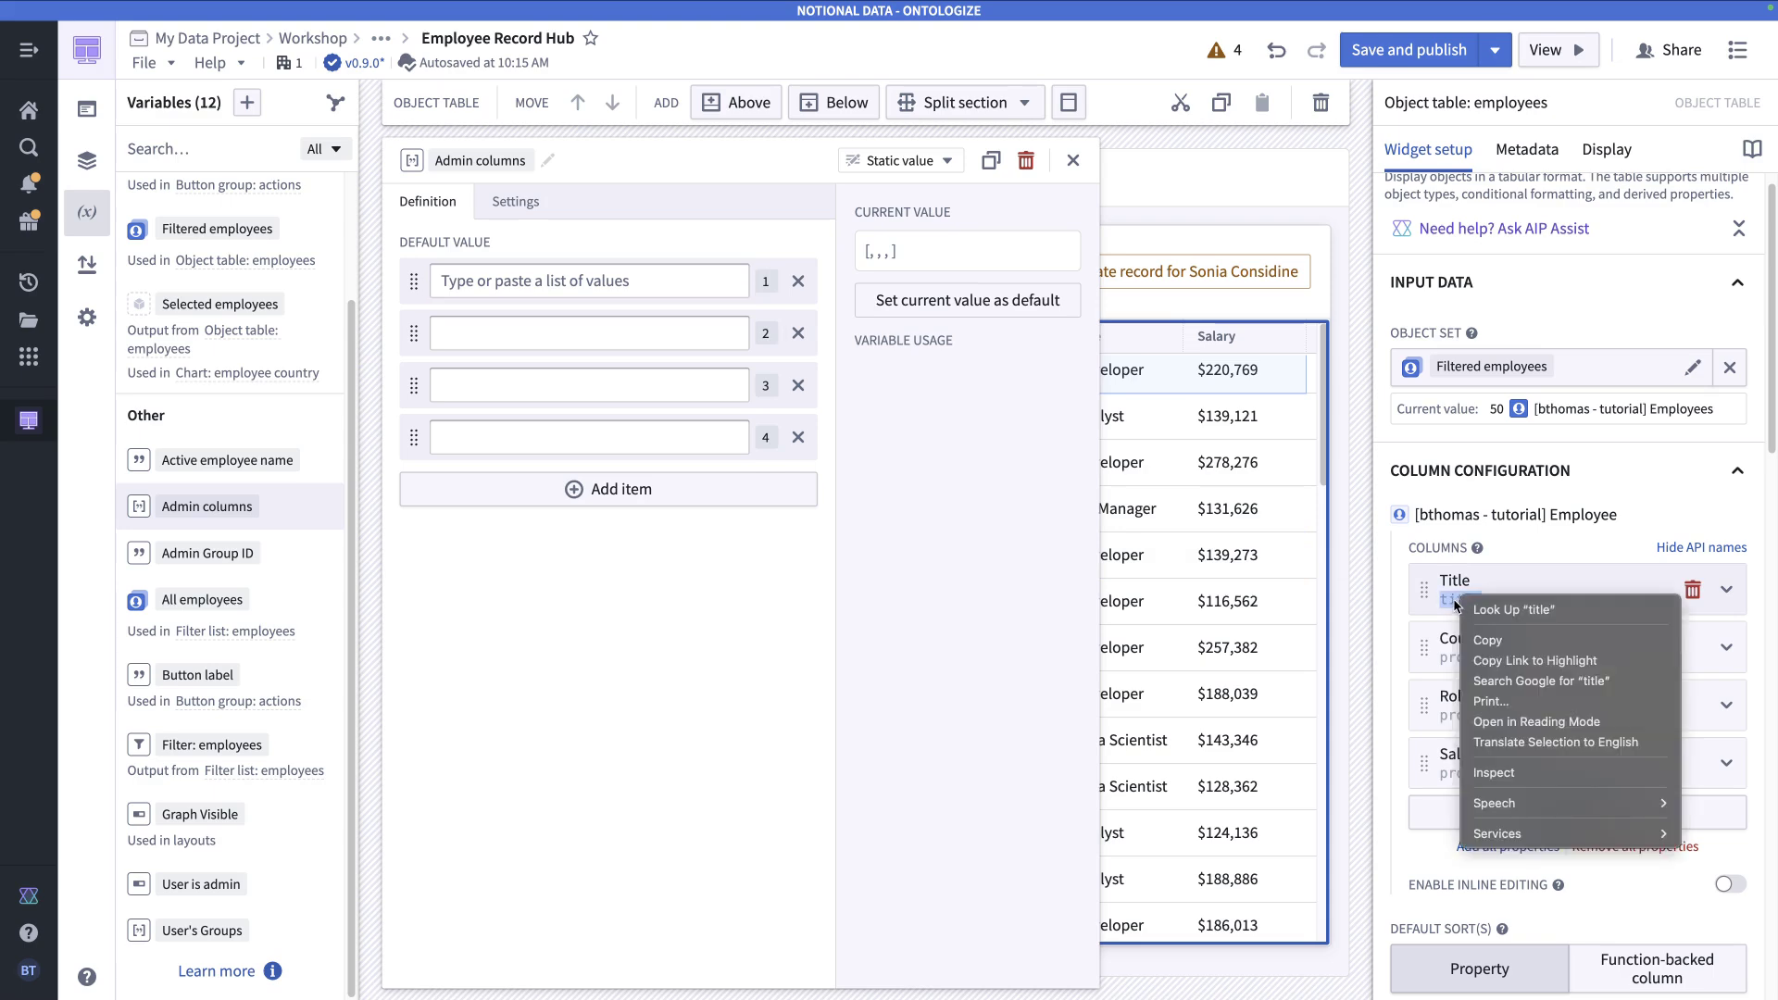
pyautogui.click(1489, 641)
pyautogui.click(567, 278)
pyautogui.hotkey('ctrl', 'v')
pyautogui.click(575, 335)
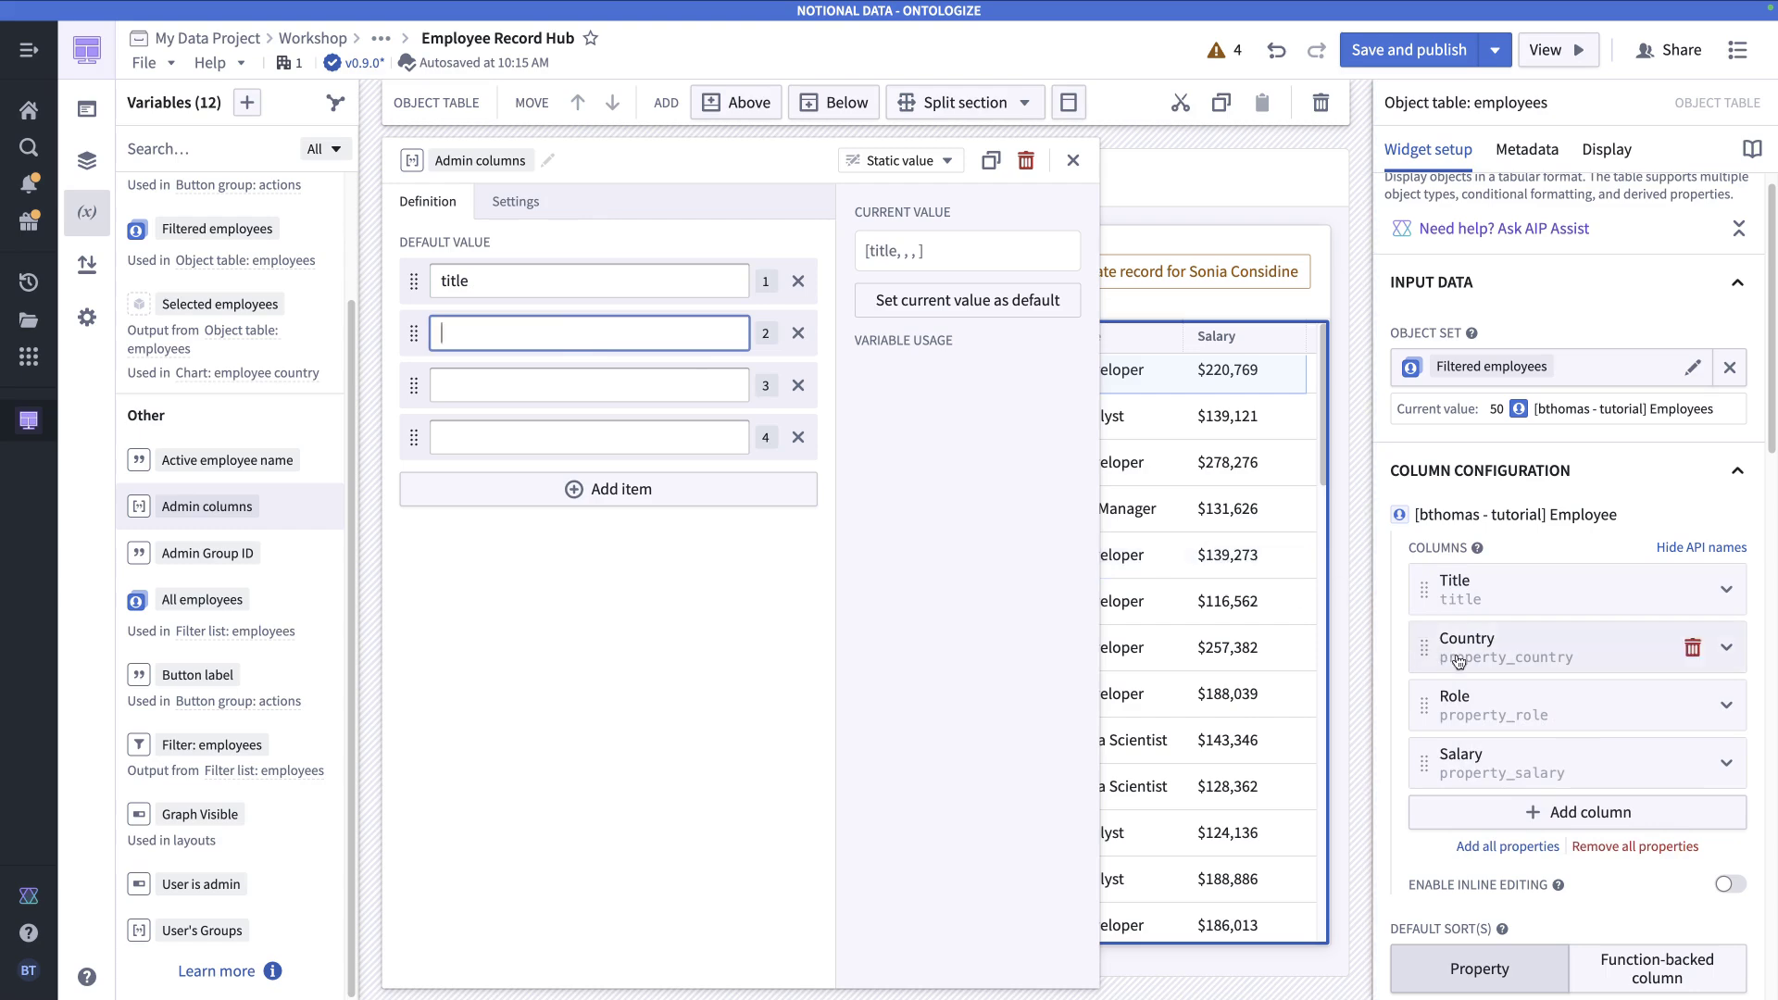
# - Copy the Country column's API name, property_country, into the second item of the Admin columns list
pyautogui.doubleClick(1455, 657)
pyautogui.rightClick(1456, 657)
pyautogui.click(1493, 699)
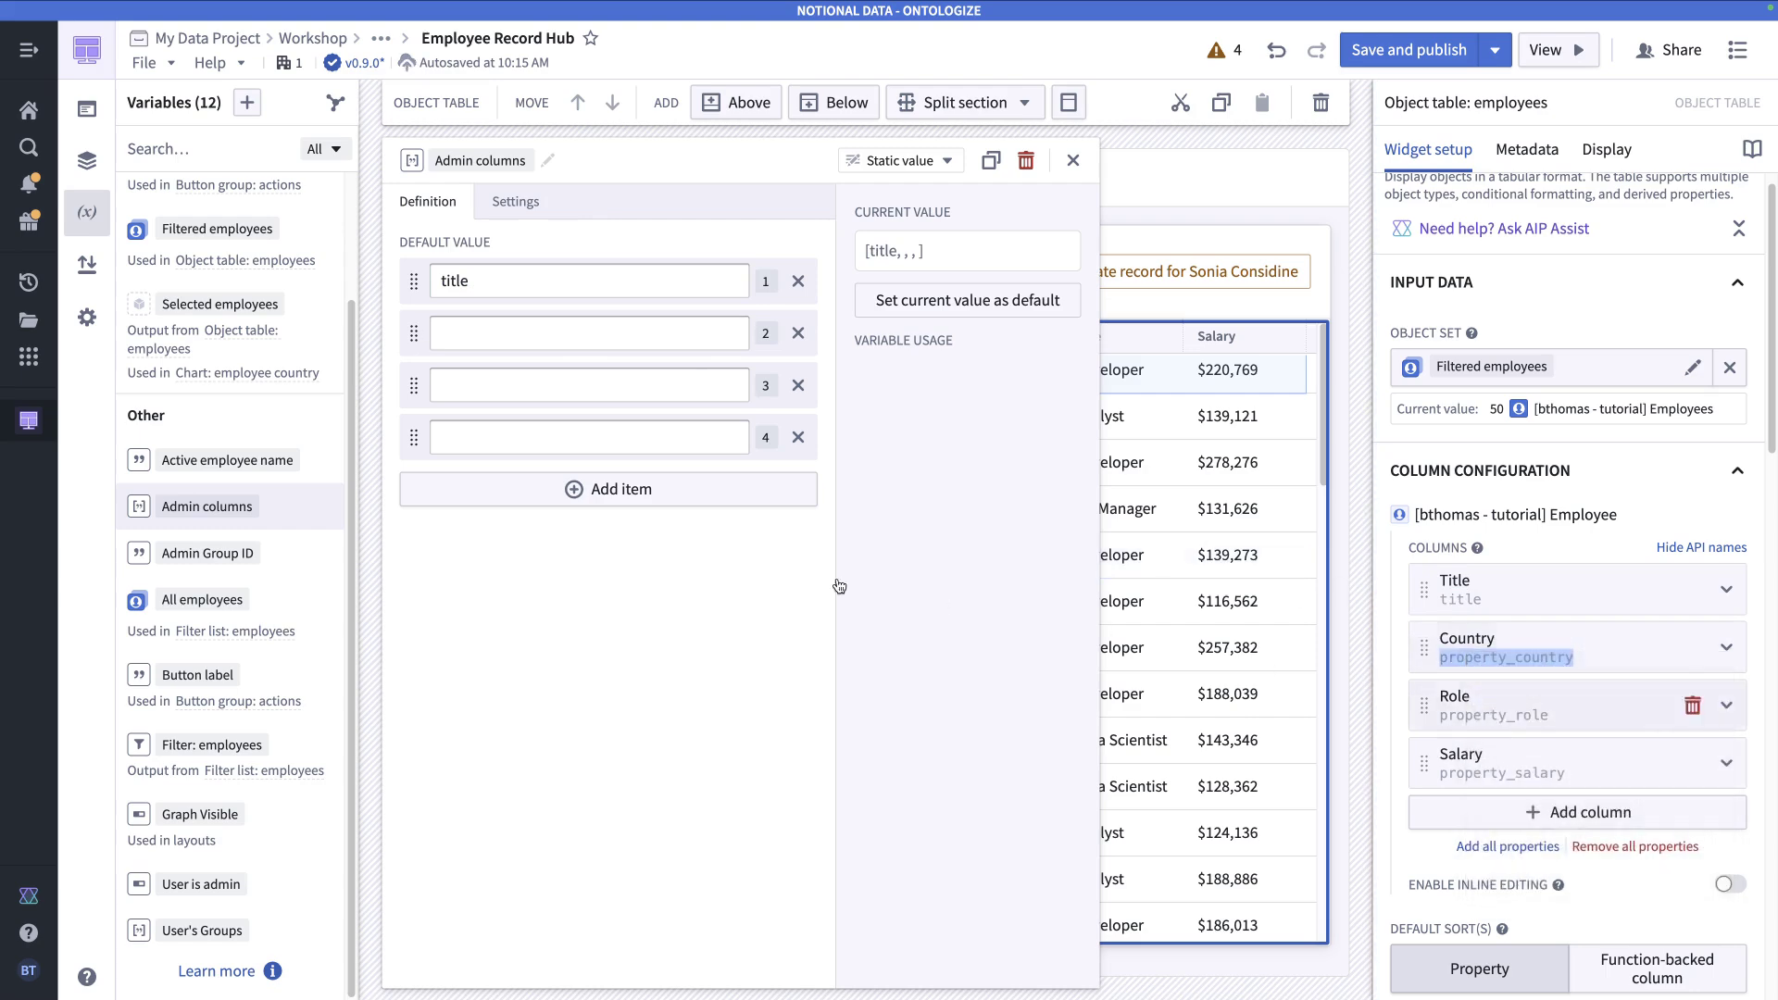
pyautogui.click(592, 335)
pyautogui.hotkey('ctrl', 'v')
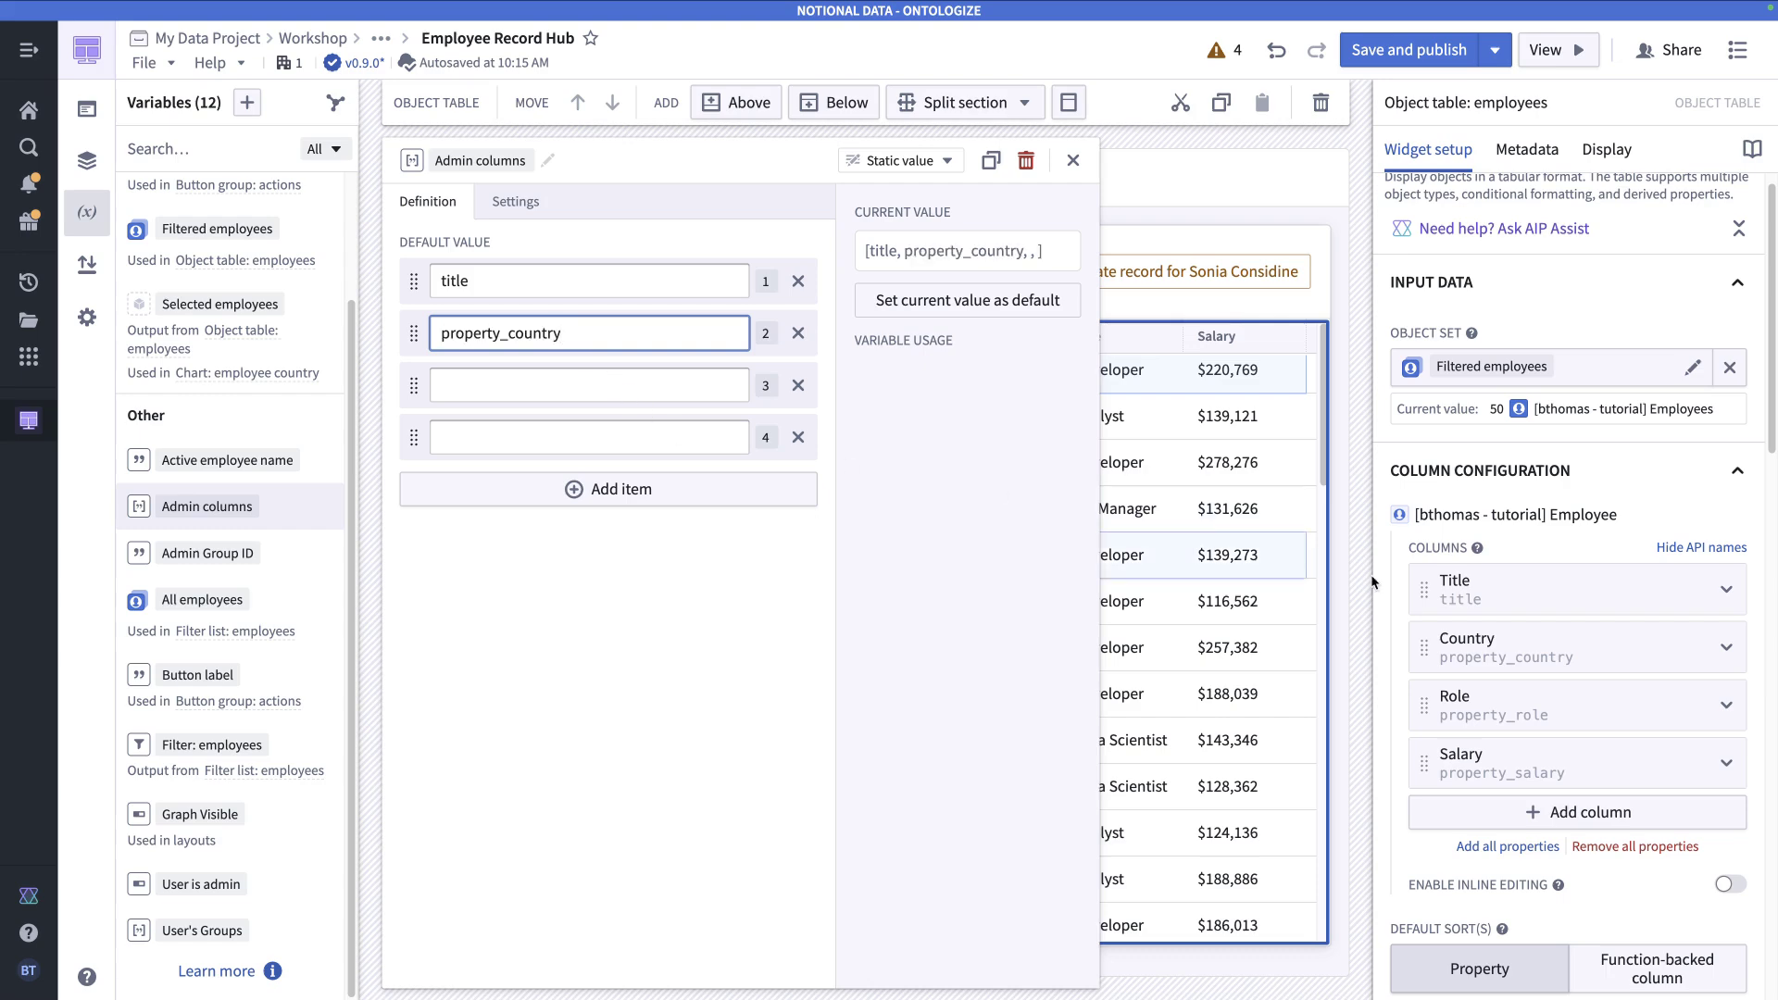
# - Copy the Role column's API name, property_role, into the third item of the Admin columns list
pyautogui.doubleClick(1480, 716)
pyautogui.rightClick(1480, 716)
pyautogui.click(1521, 756)
pyautogui.click(644, 387)
pyautogui.hotkey('ctrl', 'v')
# - Copy the Salary column's API name, property_salary, into the fourth Admin columns item and close the variable's definition
pyautogui.doubleClick(1495, 774)
pyautogui.rightClick(1495, 773)
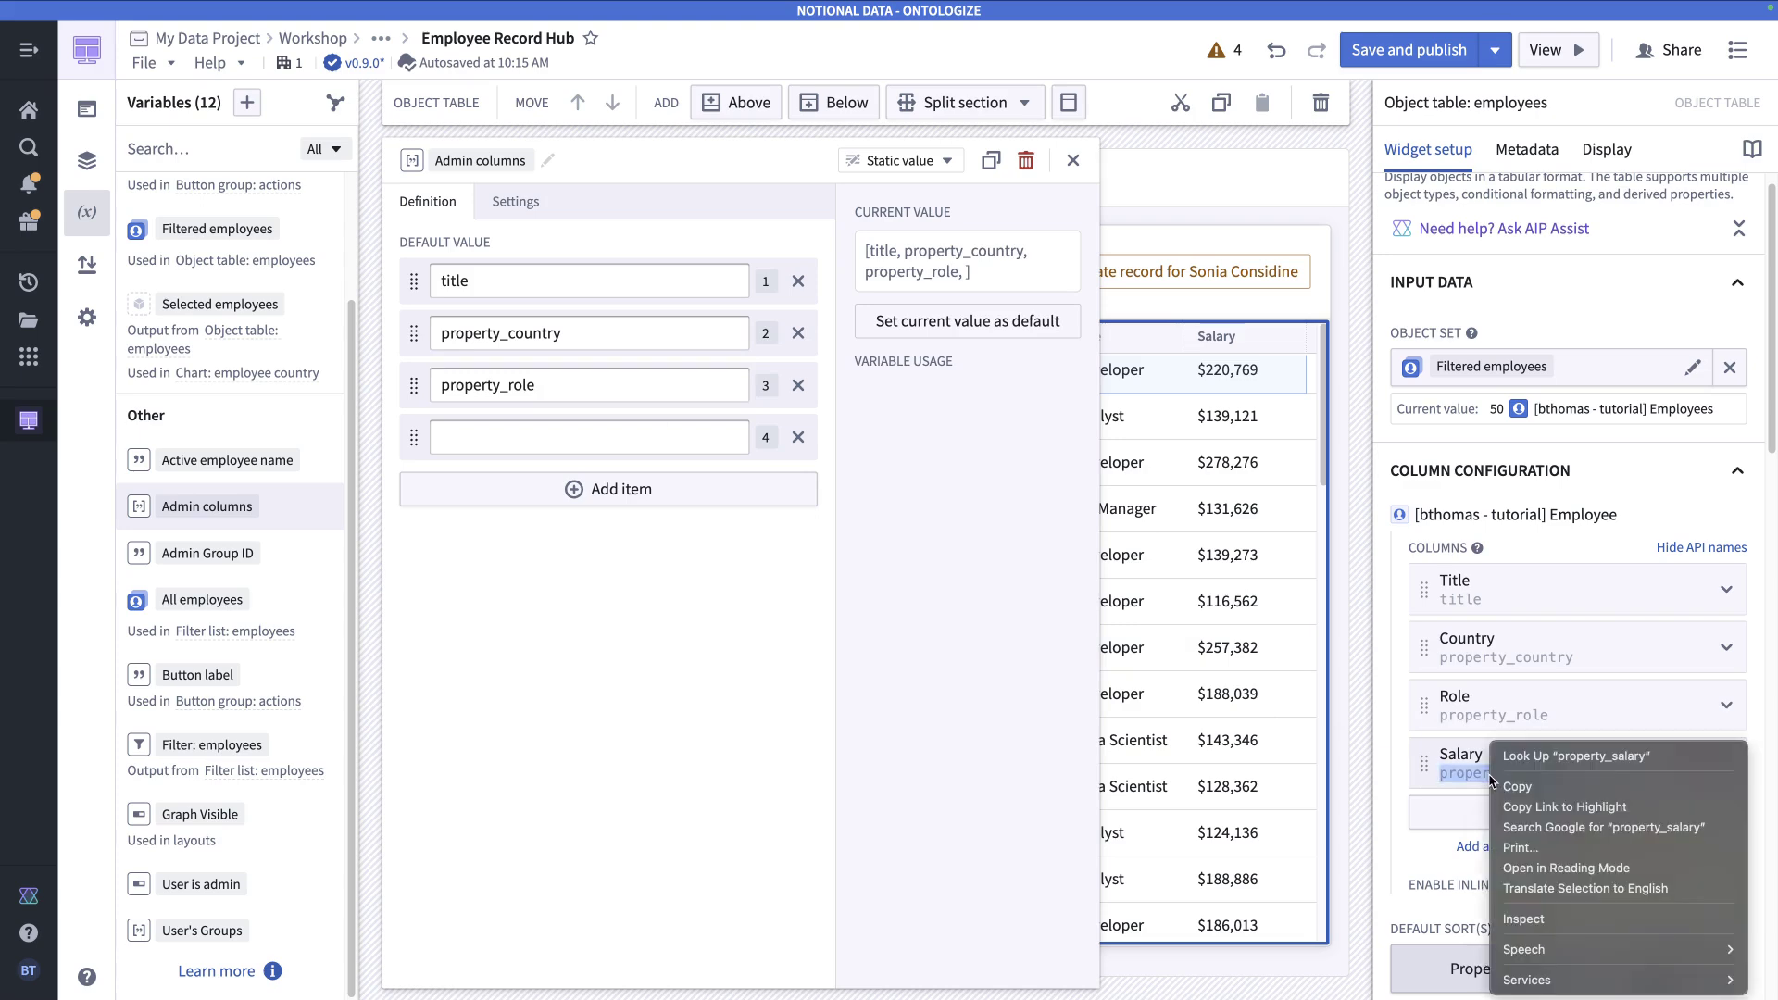
pyautogui.click(1519, 785)
pyautogui.click(567, 431)
pyautogui.hotkey('ctrl', 'v')
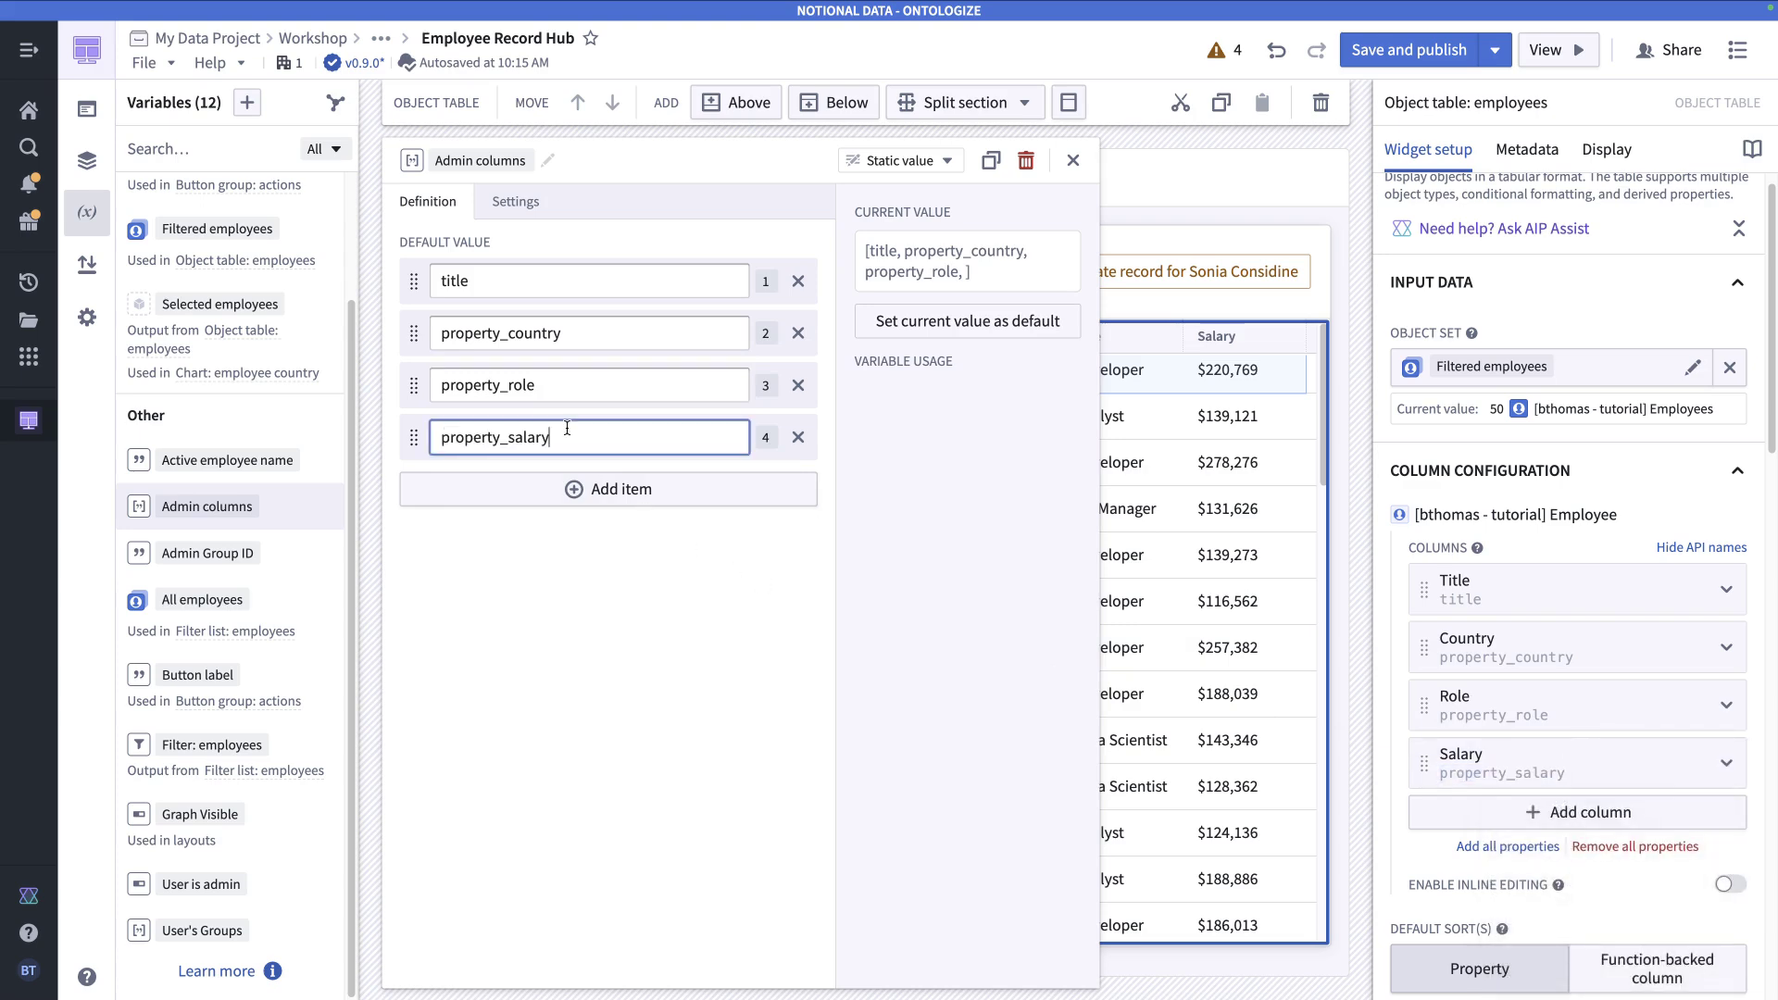
pyautogui.click(639, 573)
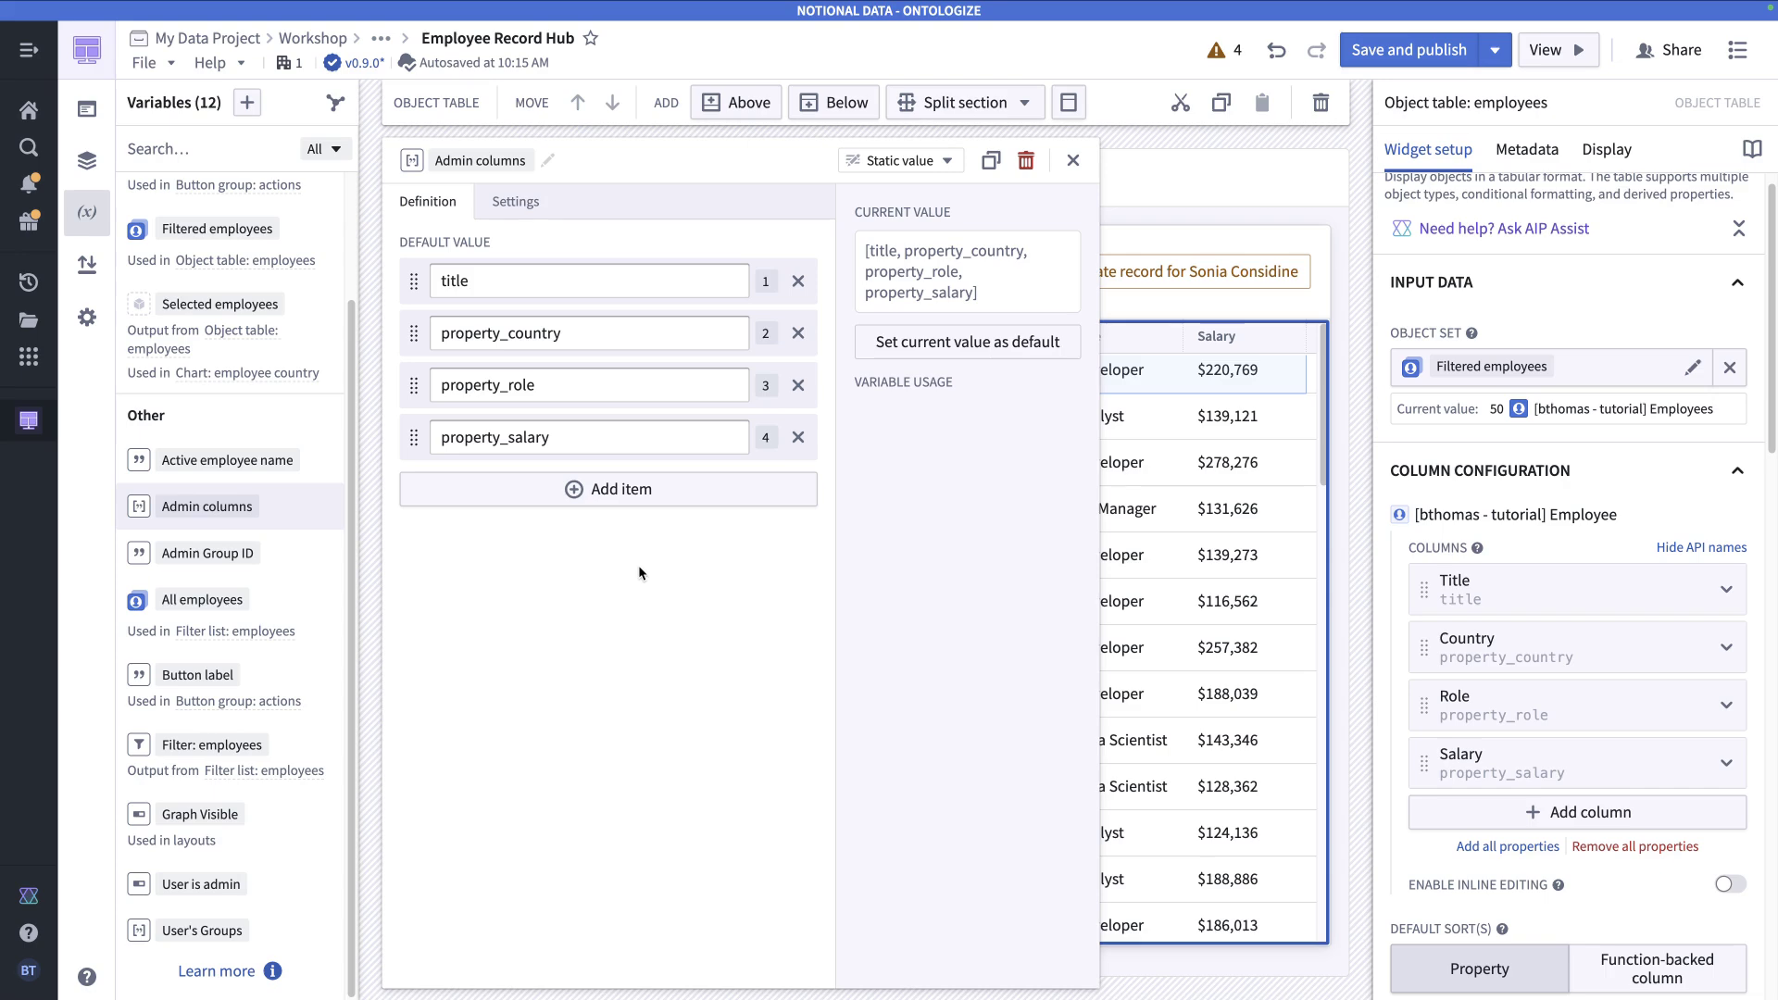
pyautogui.click(1072, 161)
# - Add another static string array variable and name it General columns
pyautogui.click(247, 102)
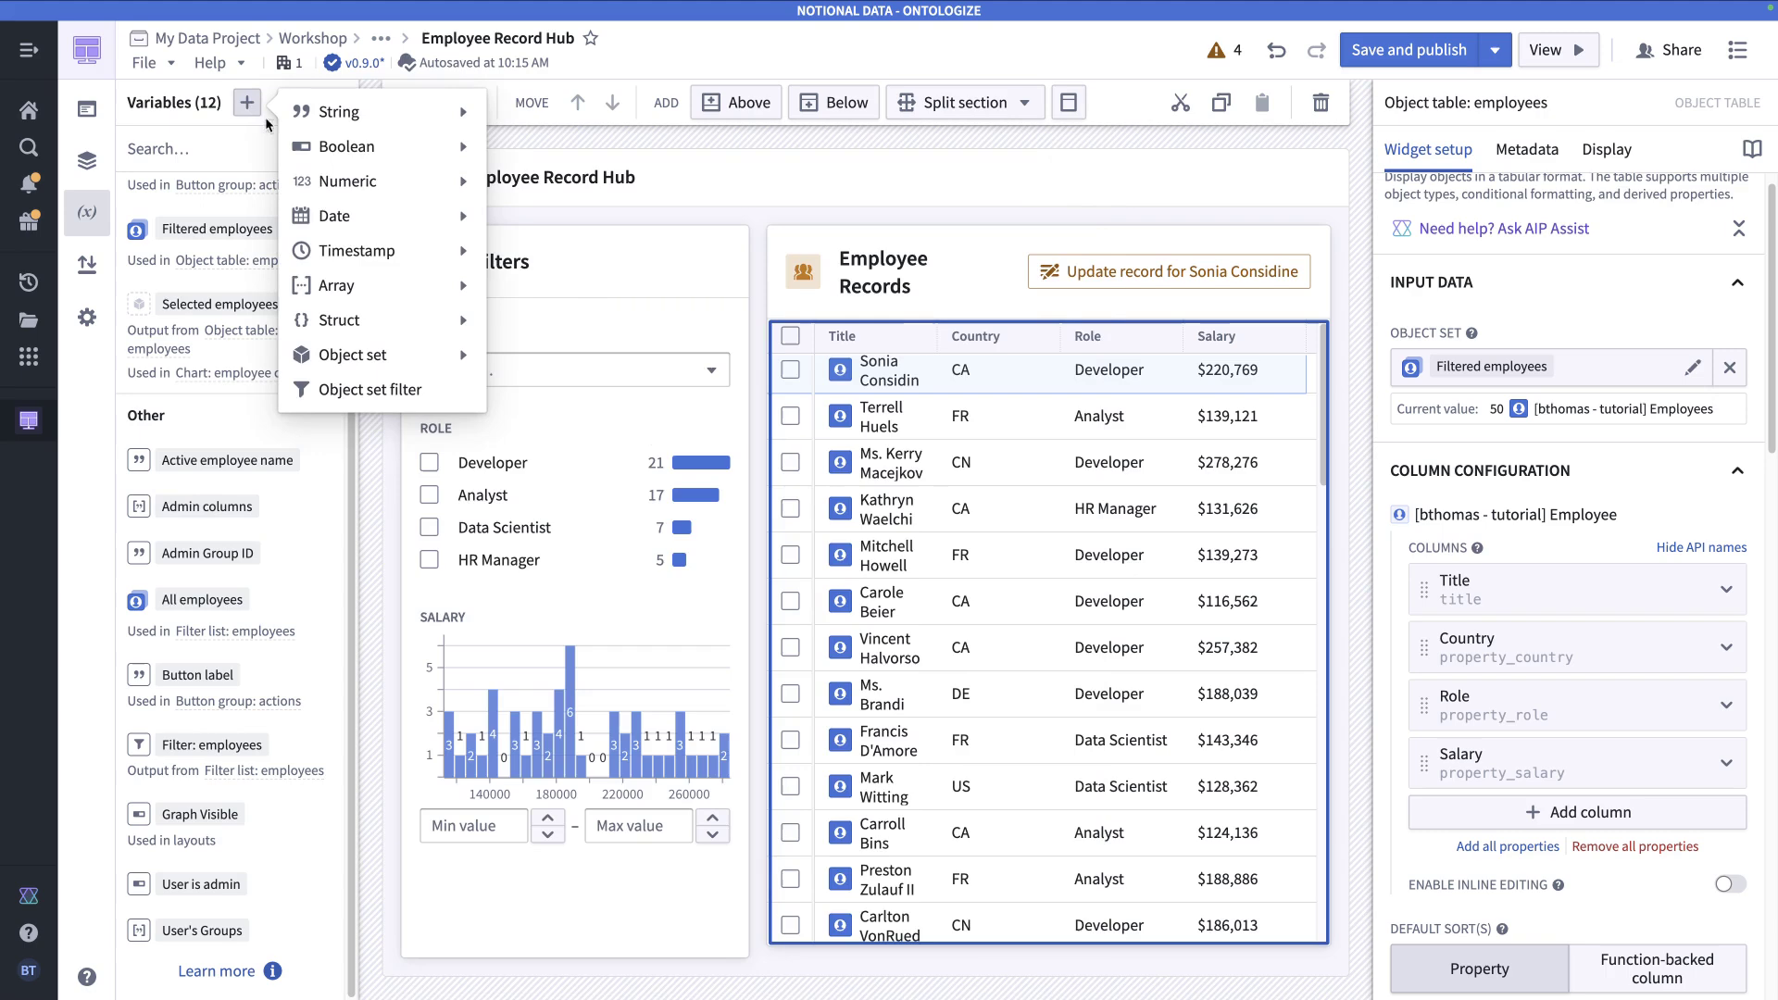
pyautogui.moveTo(574, 288)
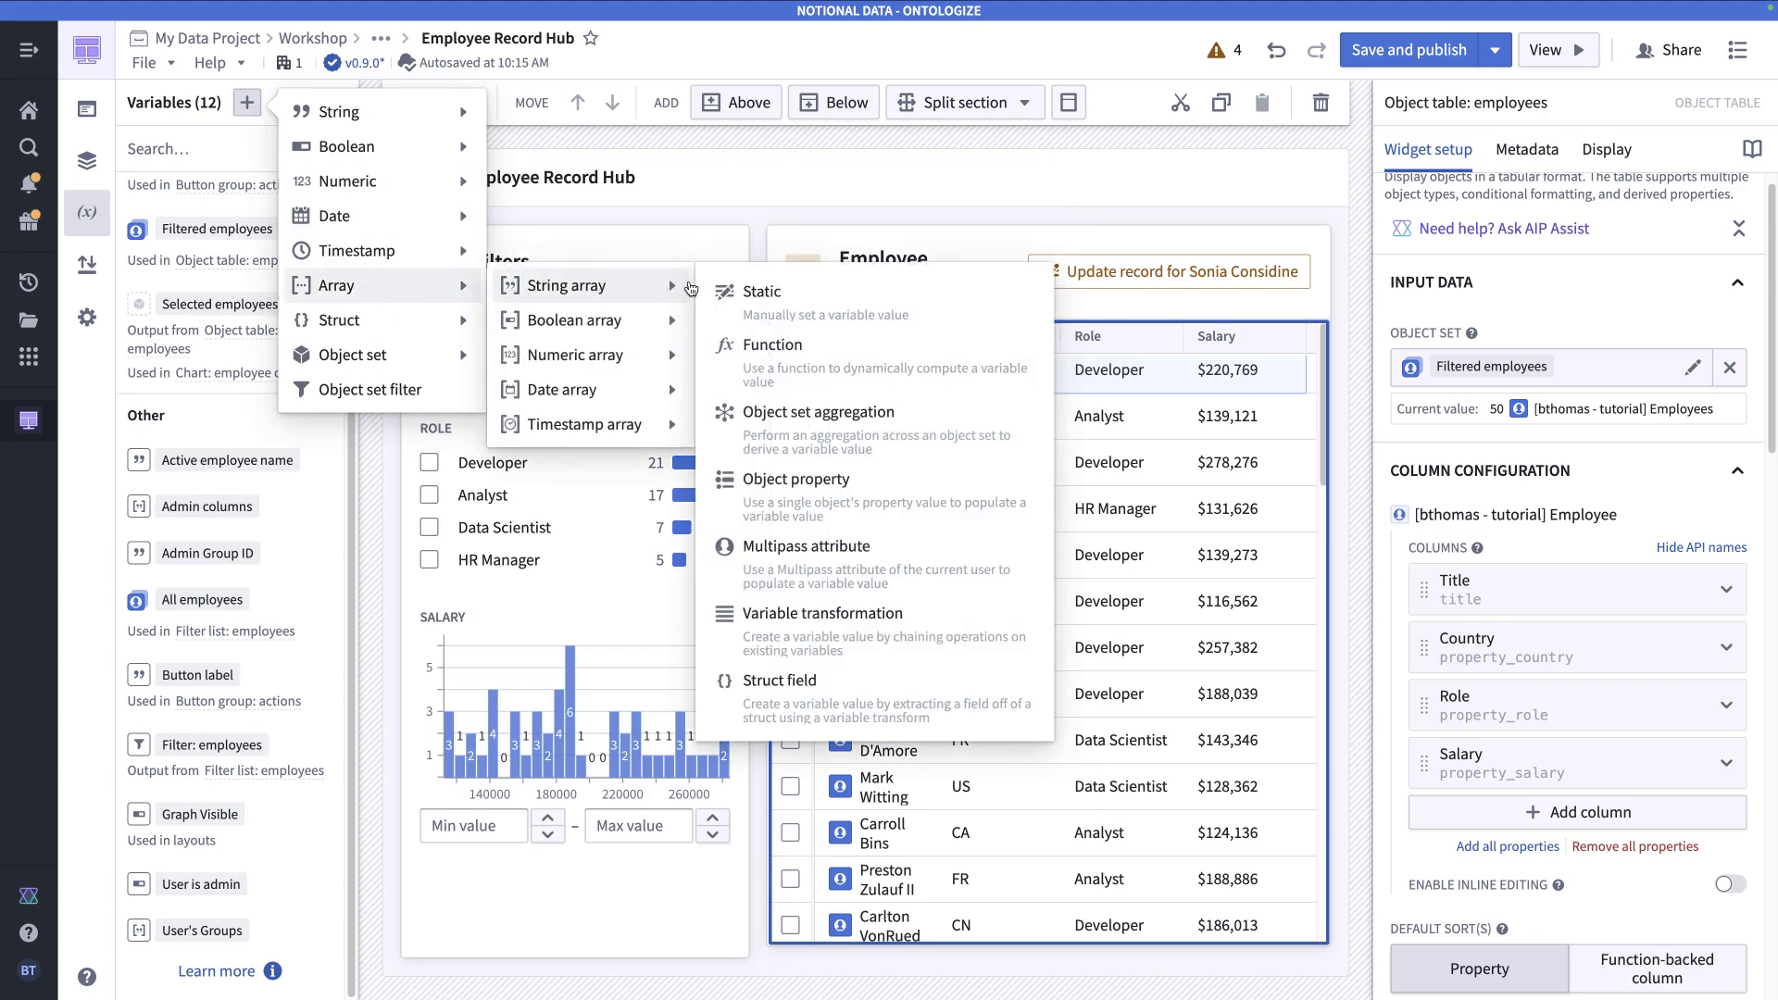
pyautogui.click(754, 288)
pyautogui.click(451, 161)
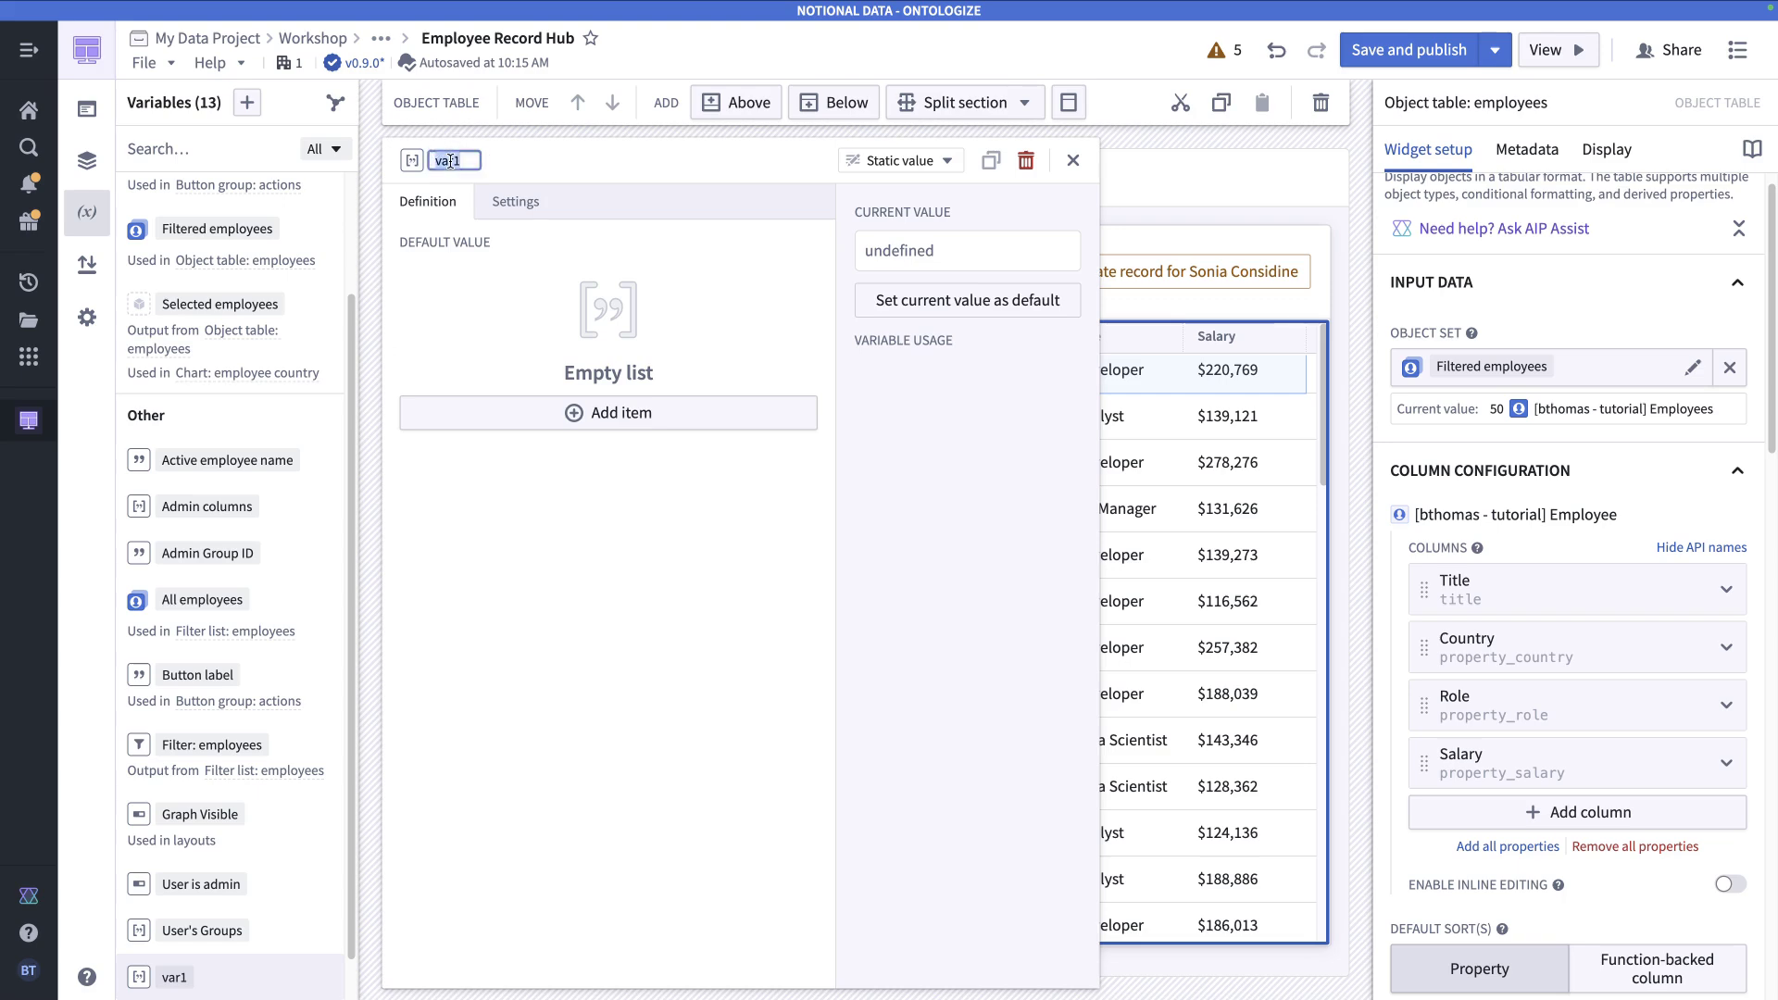
pyautogui.write('General')
pyautogui.write('columns')
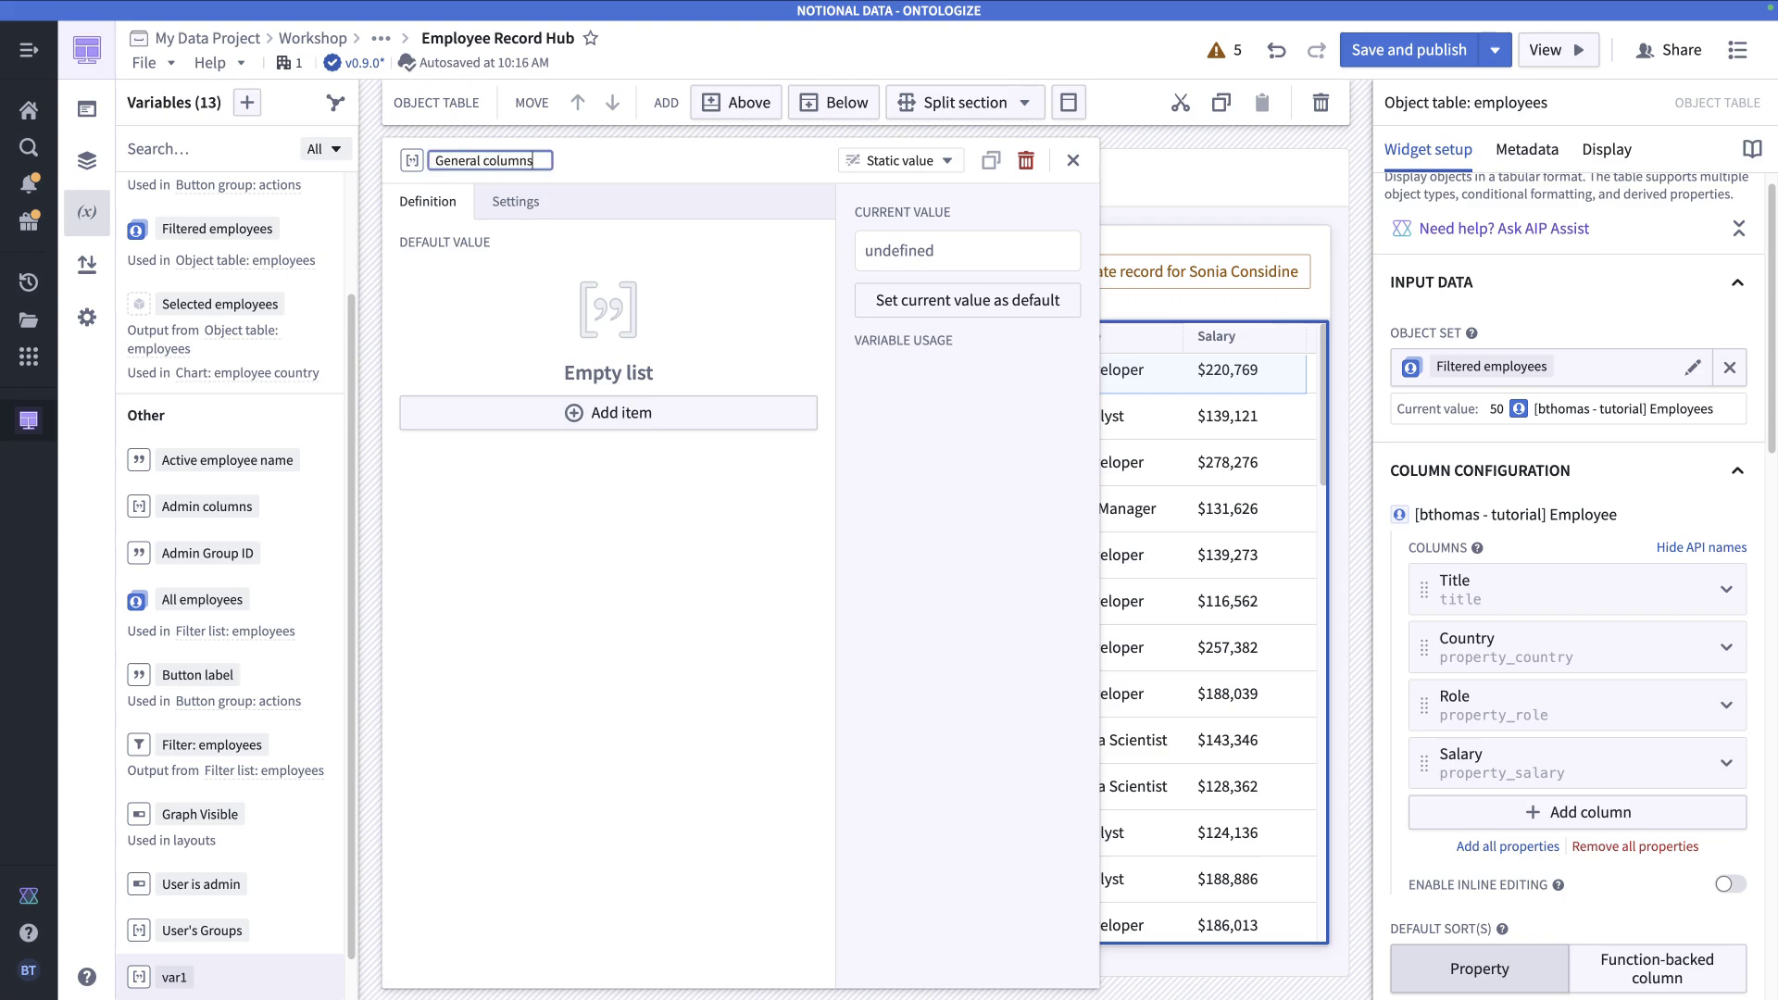
pyautogui.press('Return')
# - Add three empty items to the default value list of General columns
pyautogui.rightClick(448, 156)
pyautogui.click(743, 414)
pyautogui.click(740, 415)
pyautogui.click(701, 343)
pyautogui.click(686, 389)
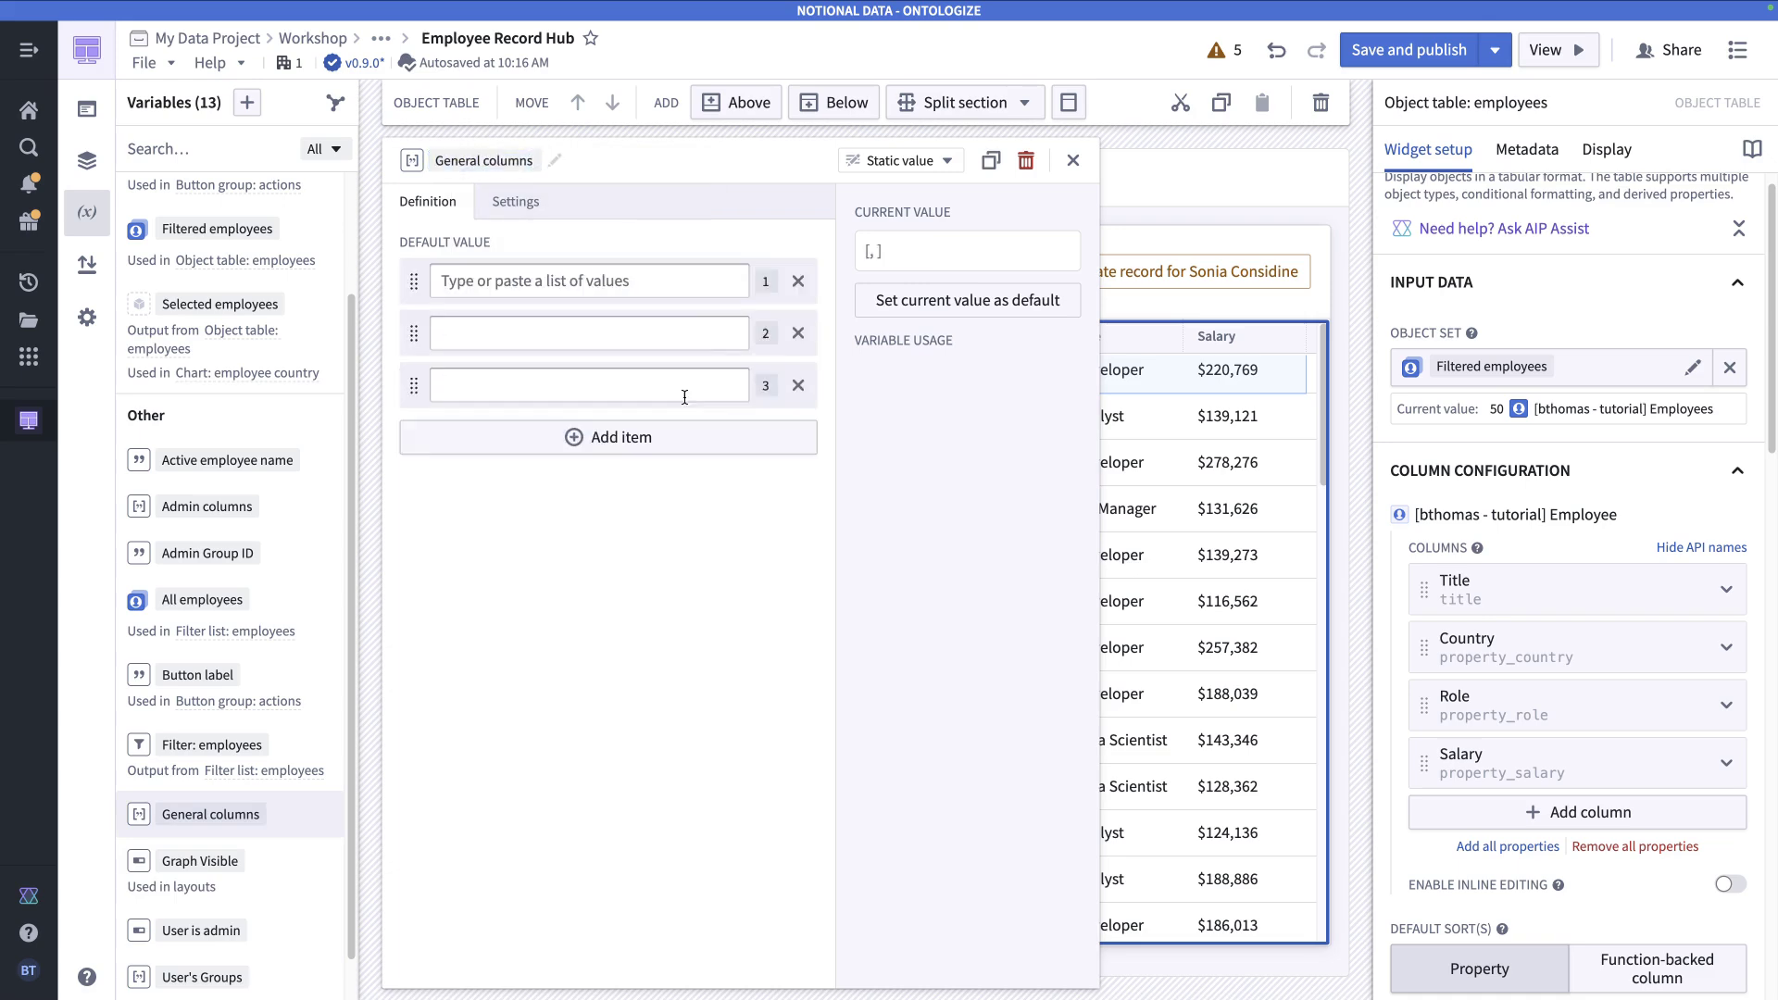
# - Copy the API names title and property_country into the first and second items of the General columns list
pyautogui.rightClick(1469, 604)
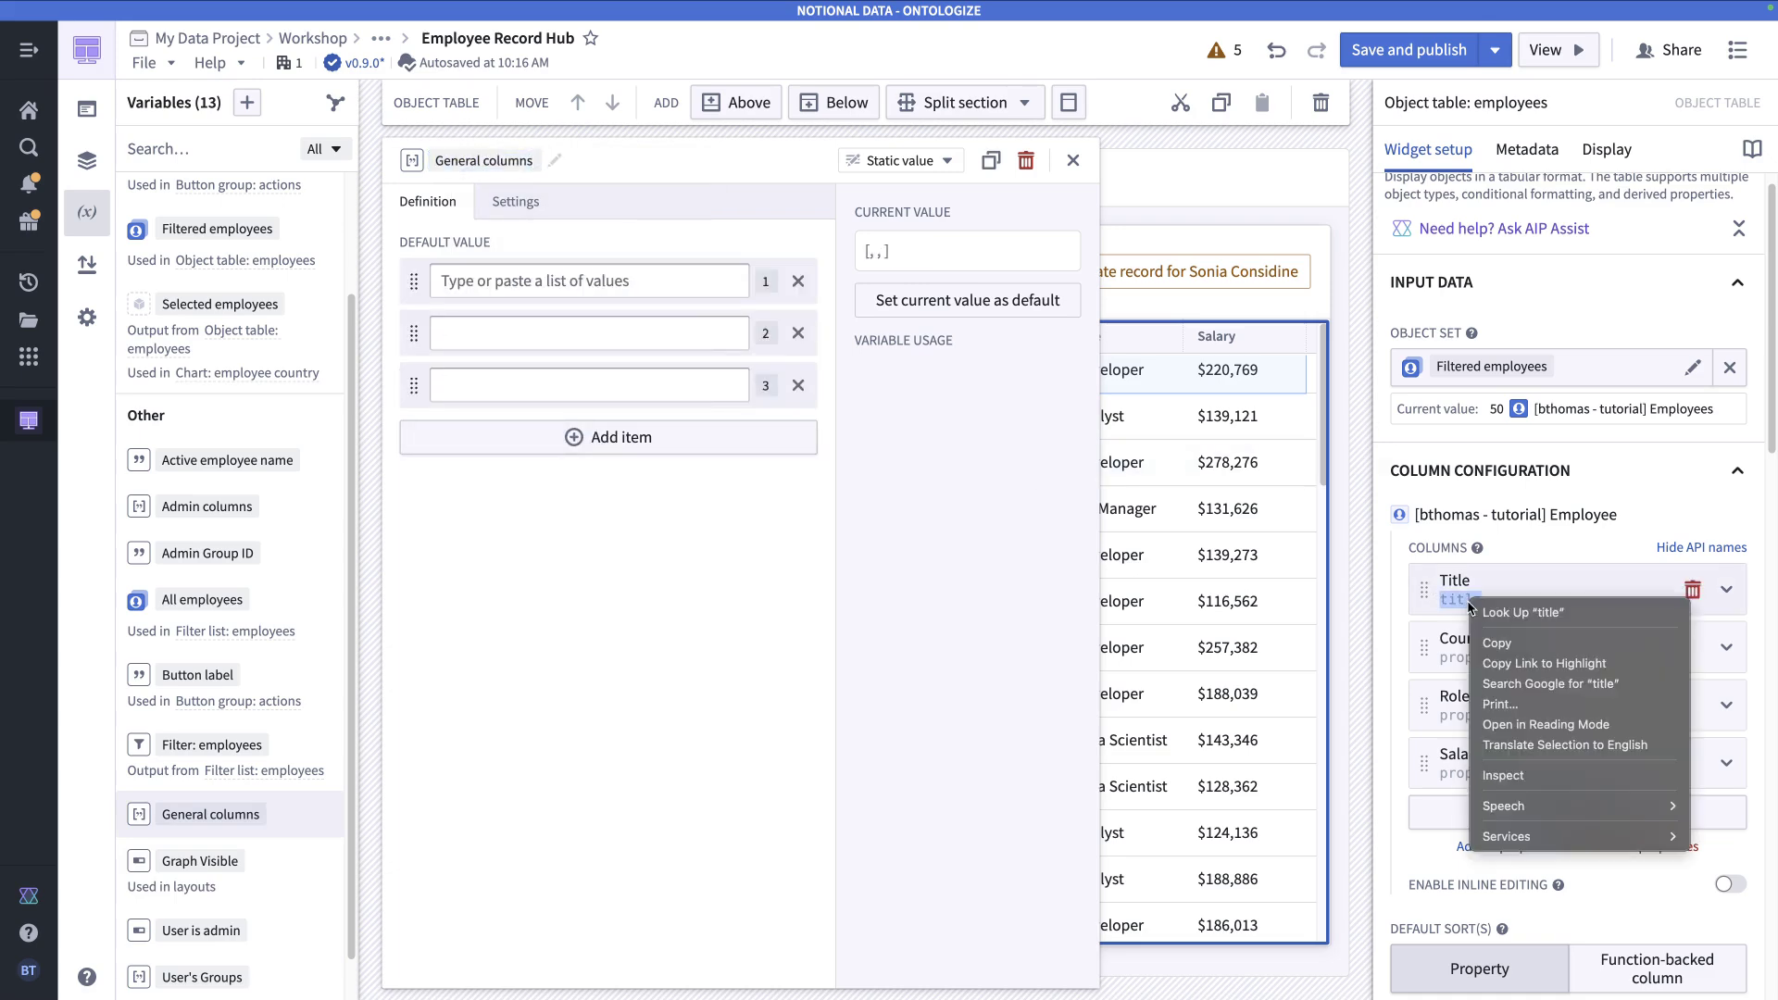
pyautogui.click(1497, 642)
pyautogui.click(645, 283)
pyautogui.press('super+v')
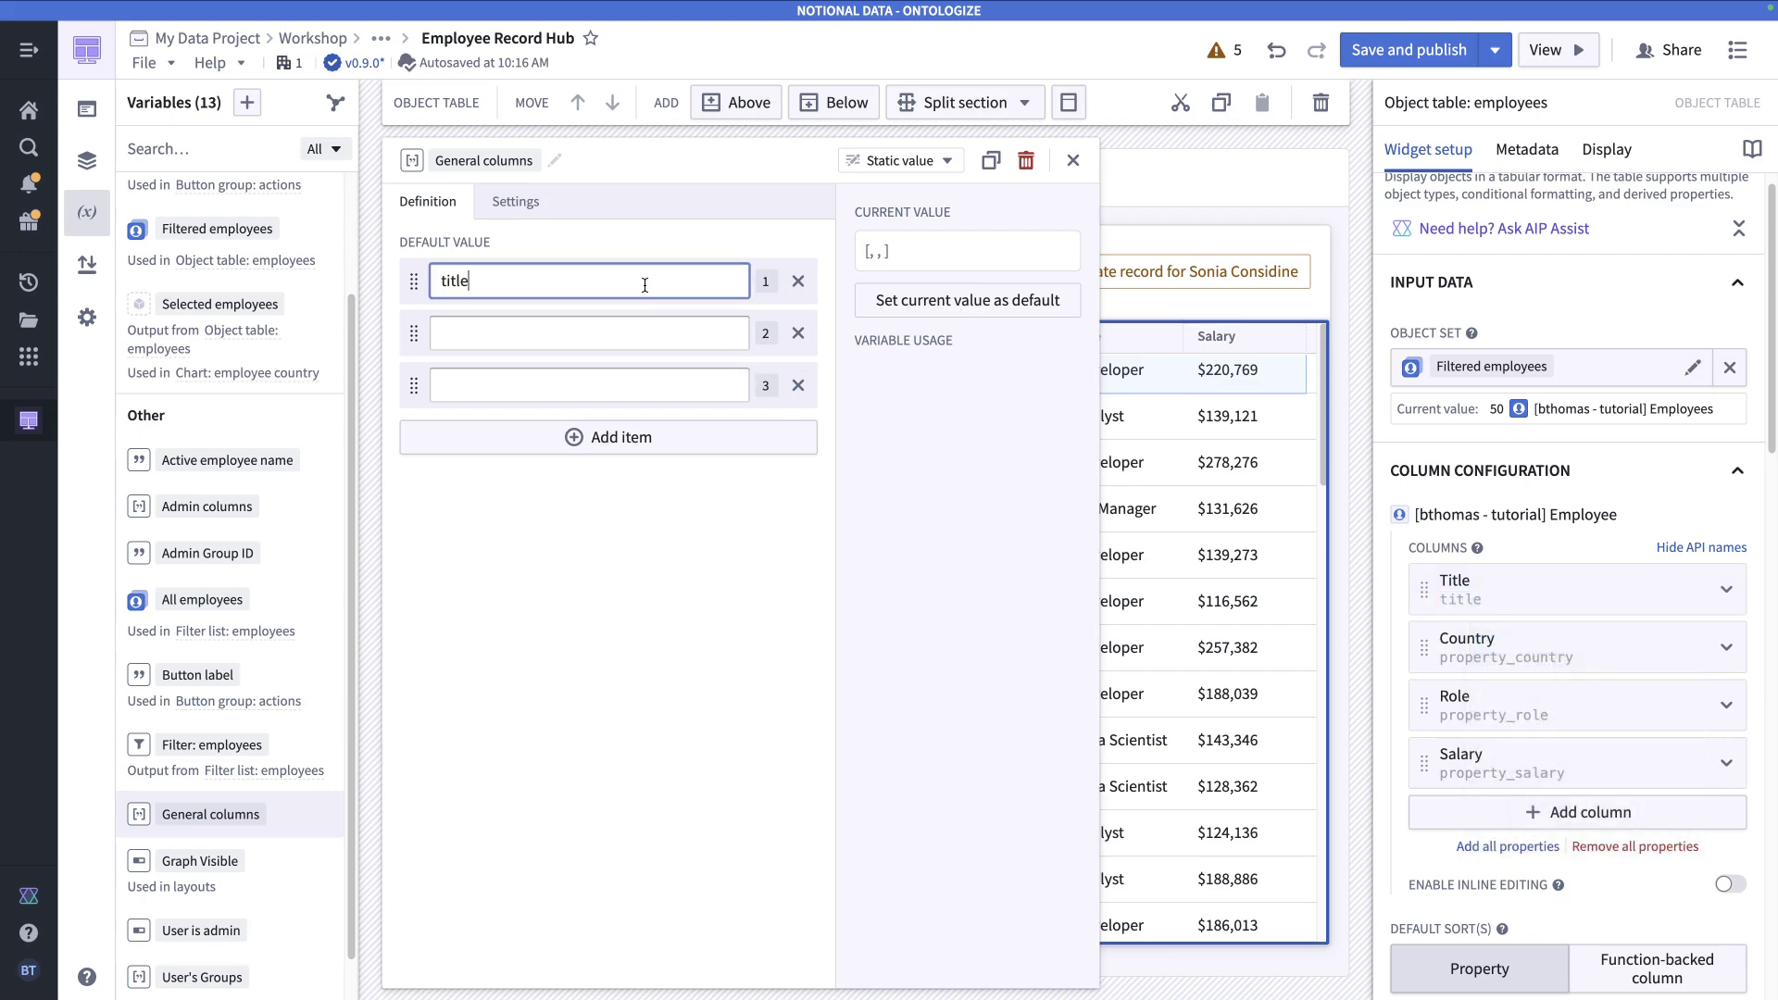
pyautogui.rightClick(1479, 659)
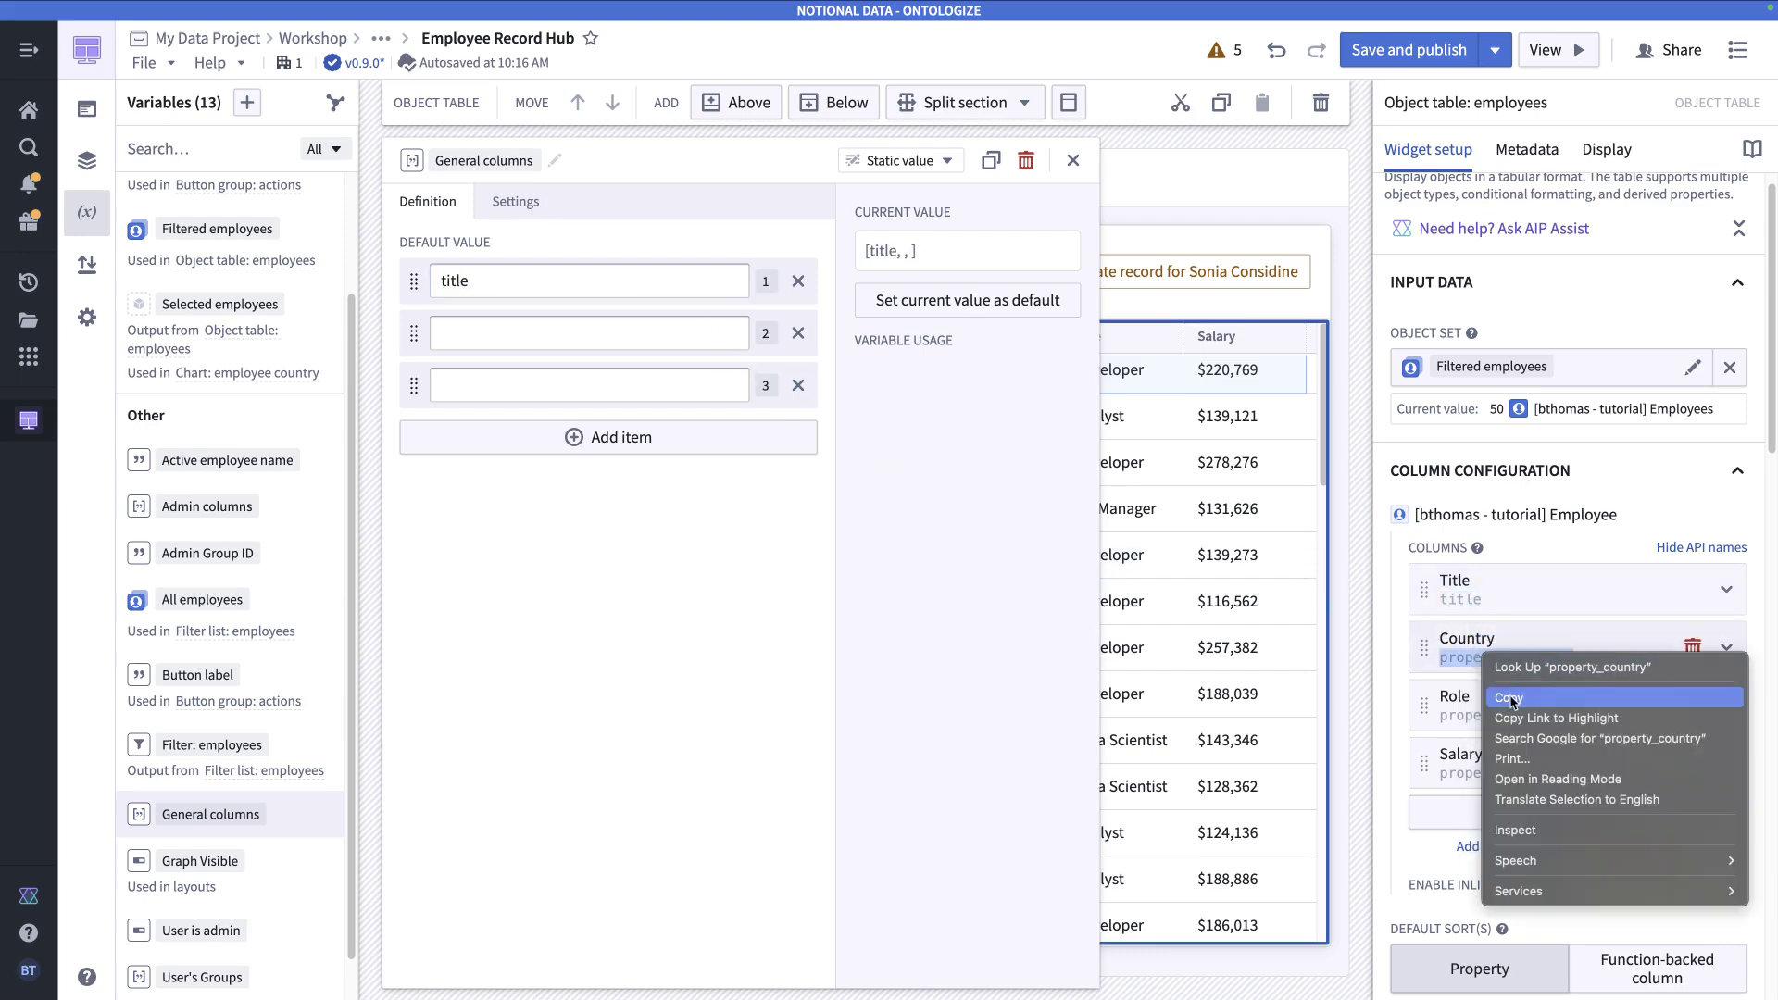
pyautogui.click(1510, 697)
pyautogui.click(575, 335)
pyautogui.press('super+v')
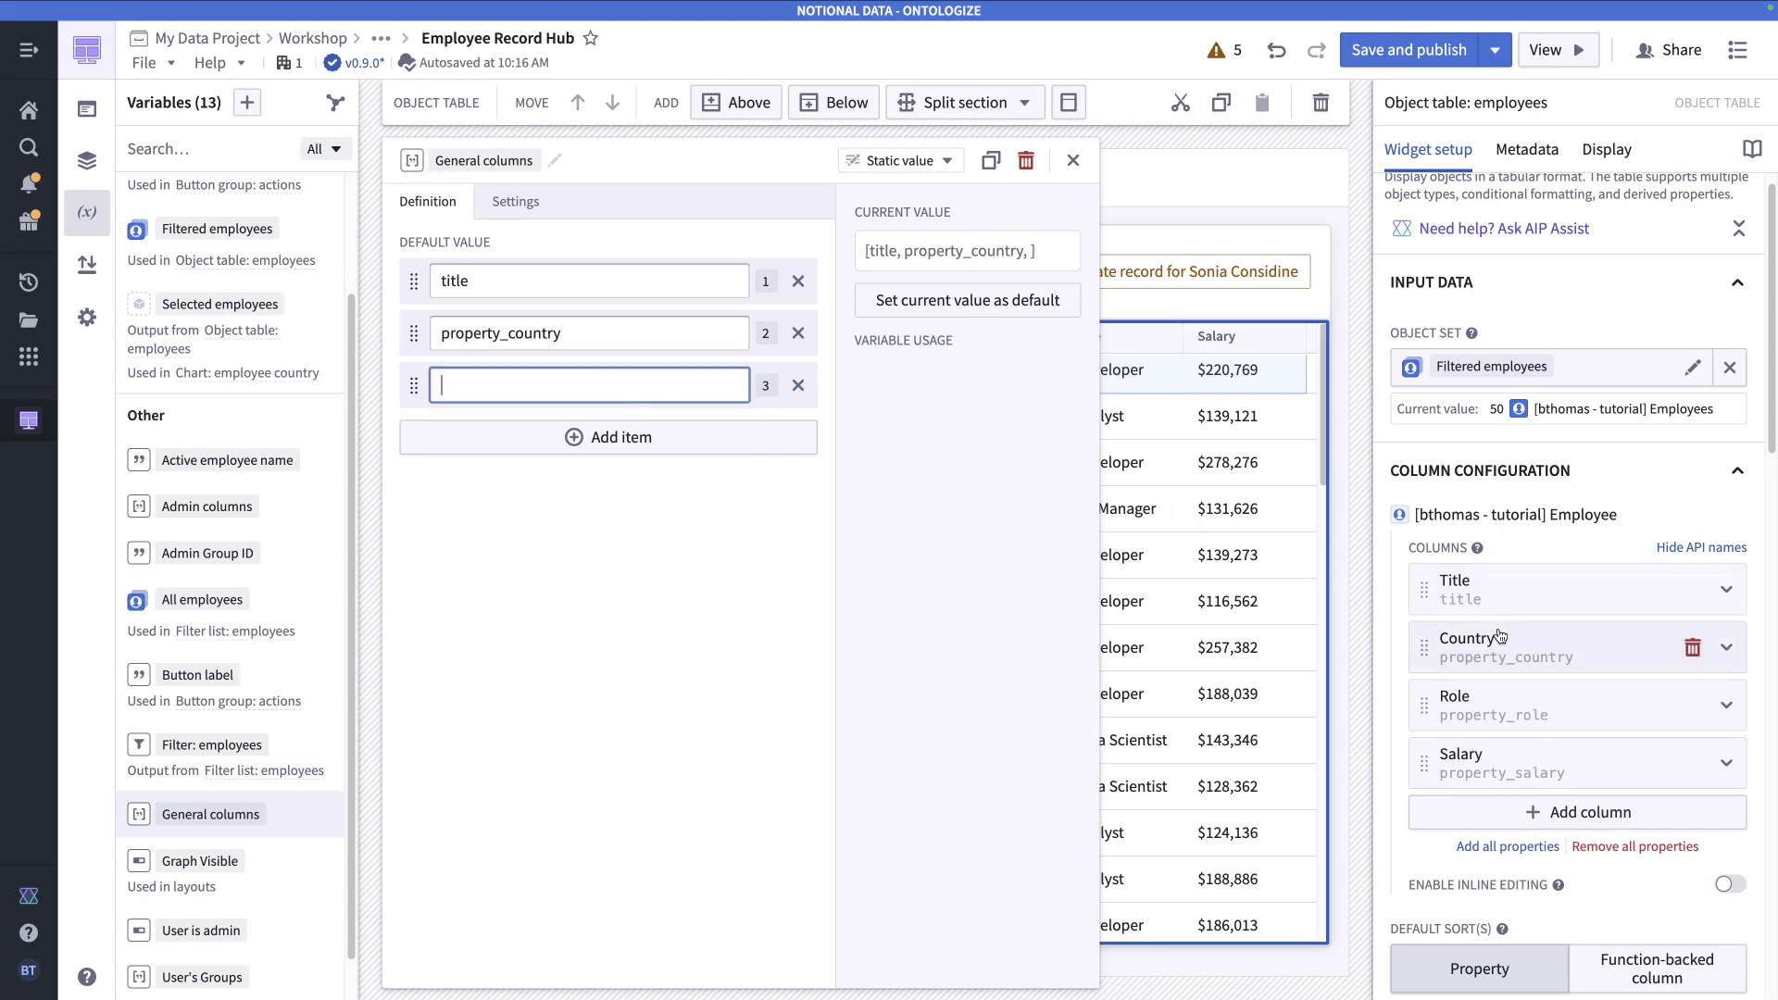
# - Copy the Role column's API name, property_role, into the third General columns item and close the variable's definition
pyautogui.rightClick(1509, 719)
pyautogui.click(1538, 758)
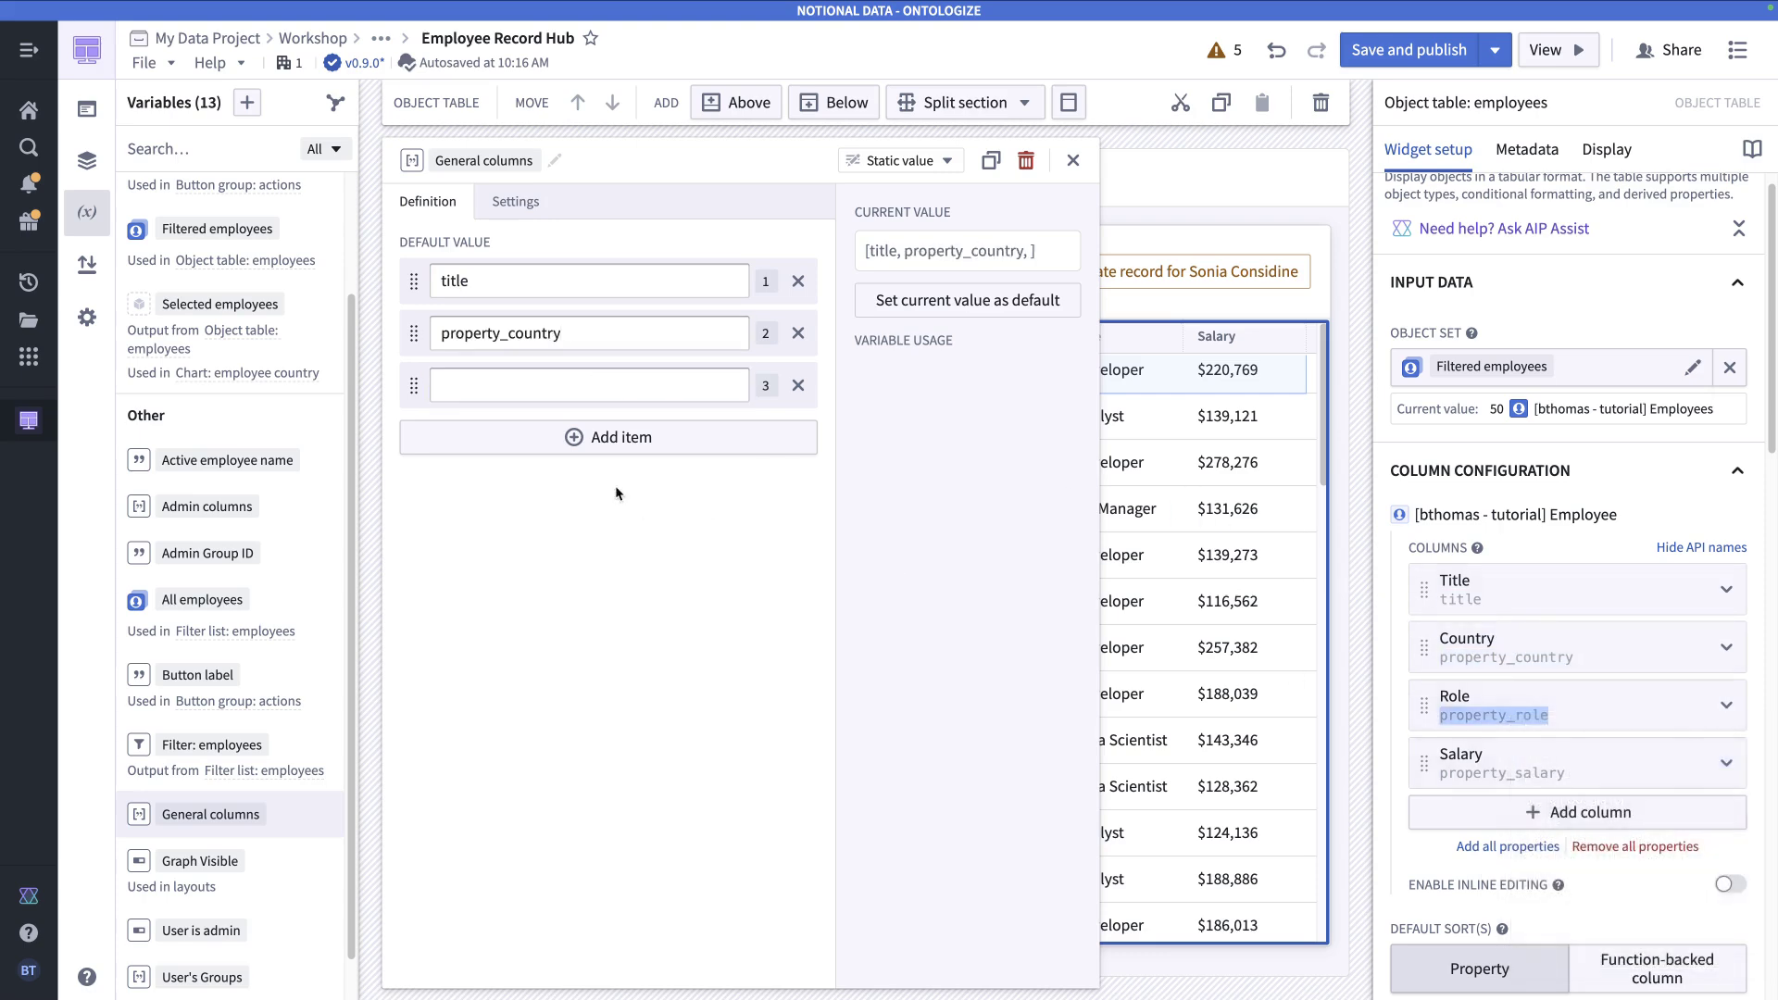
pyautogui.click(575, 385)
pyautogui.press('super+v')
pyautogui.click(949, 256)
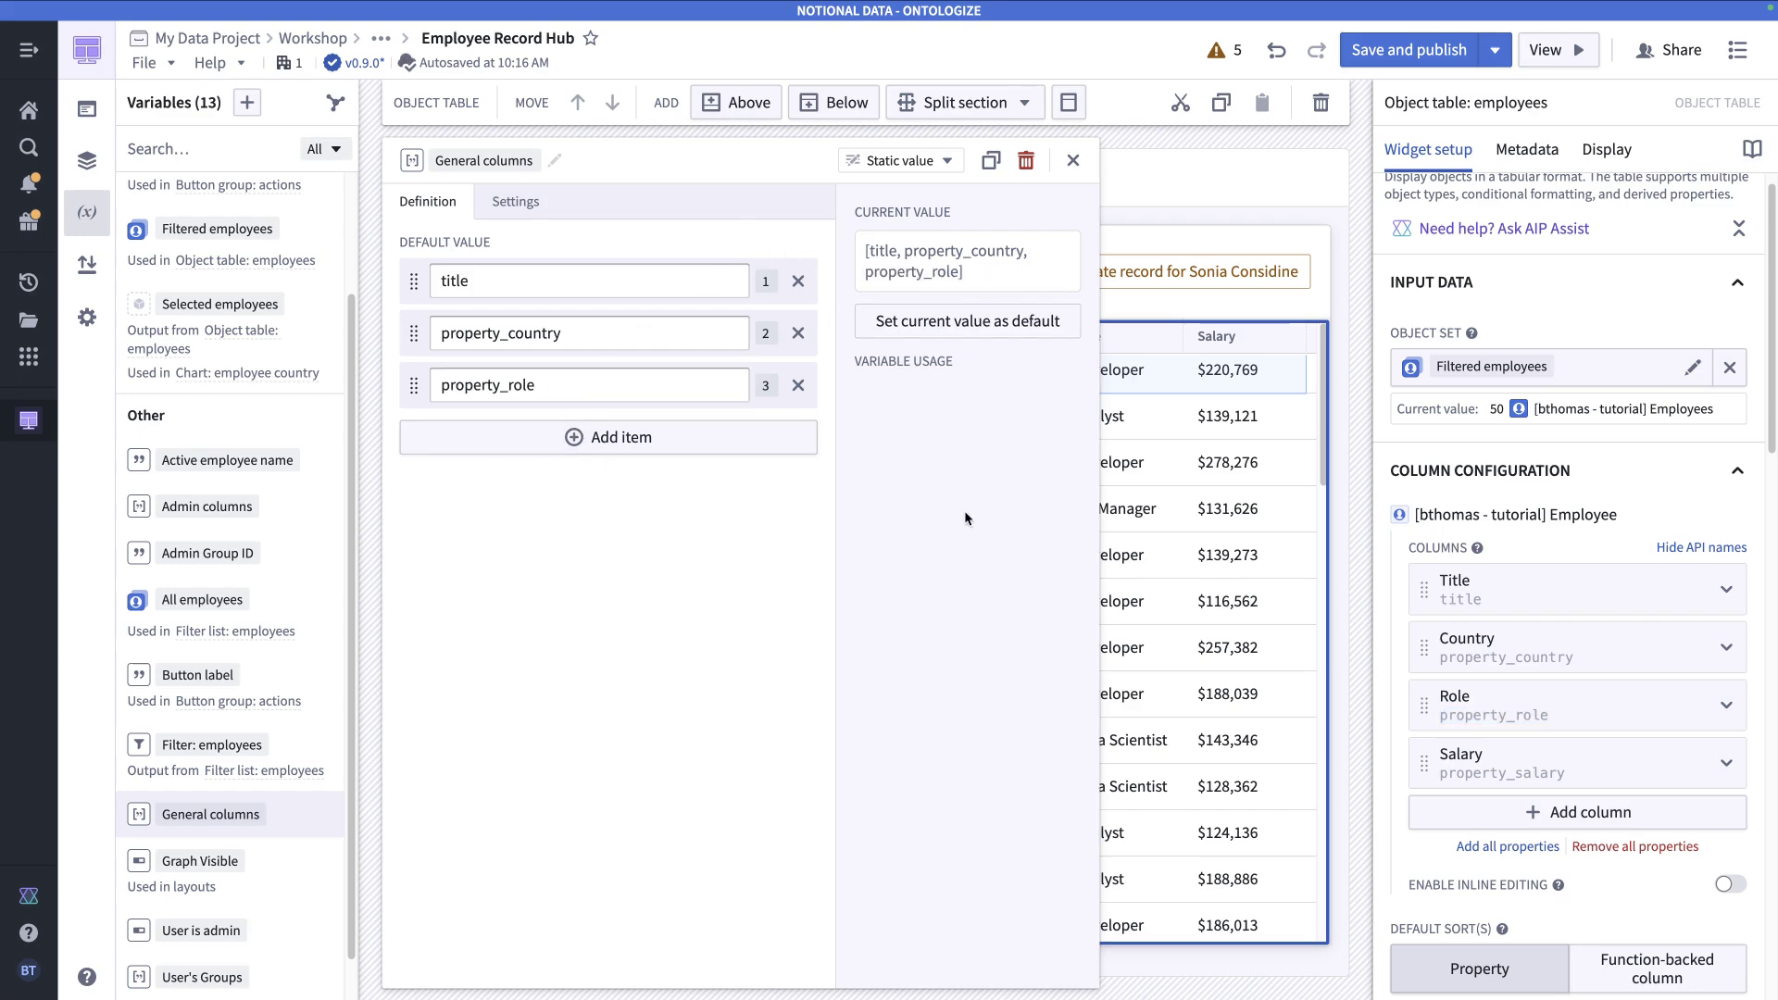
pyautogui.click(1074, 161)
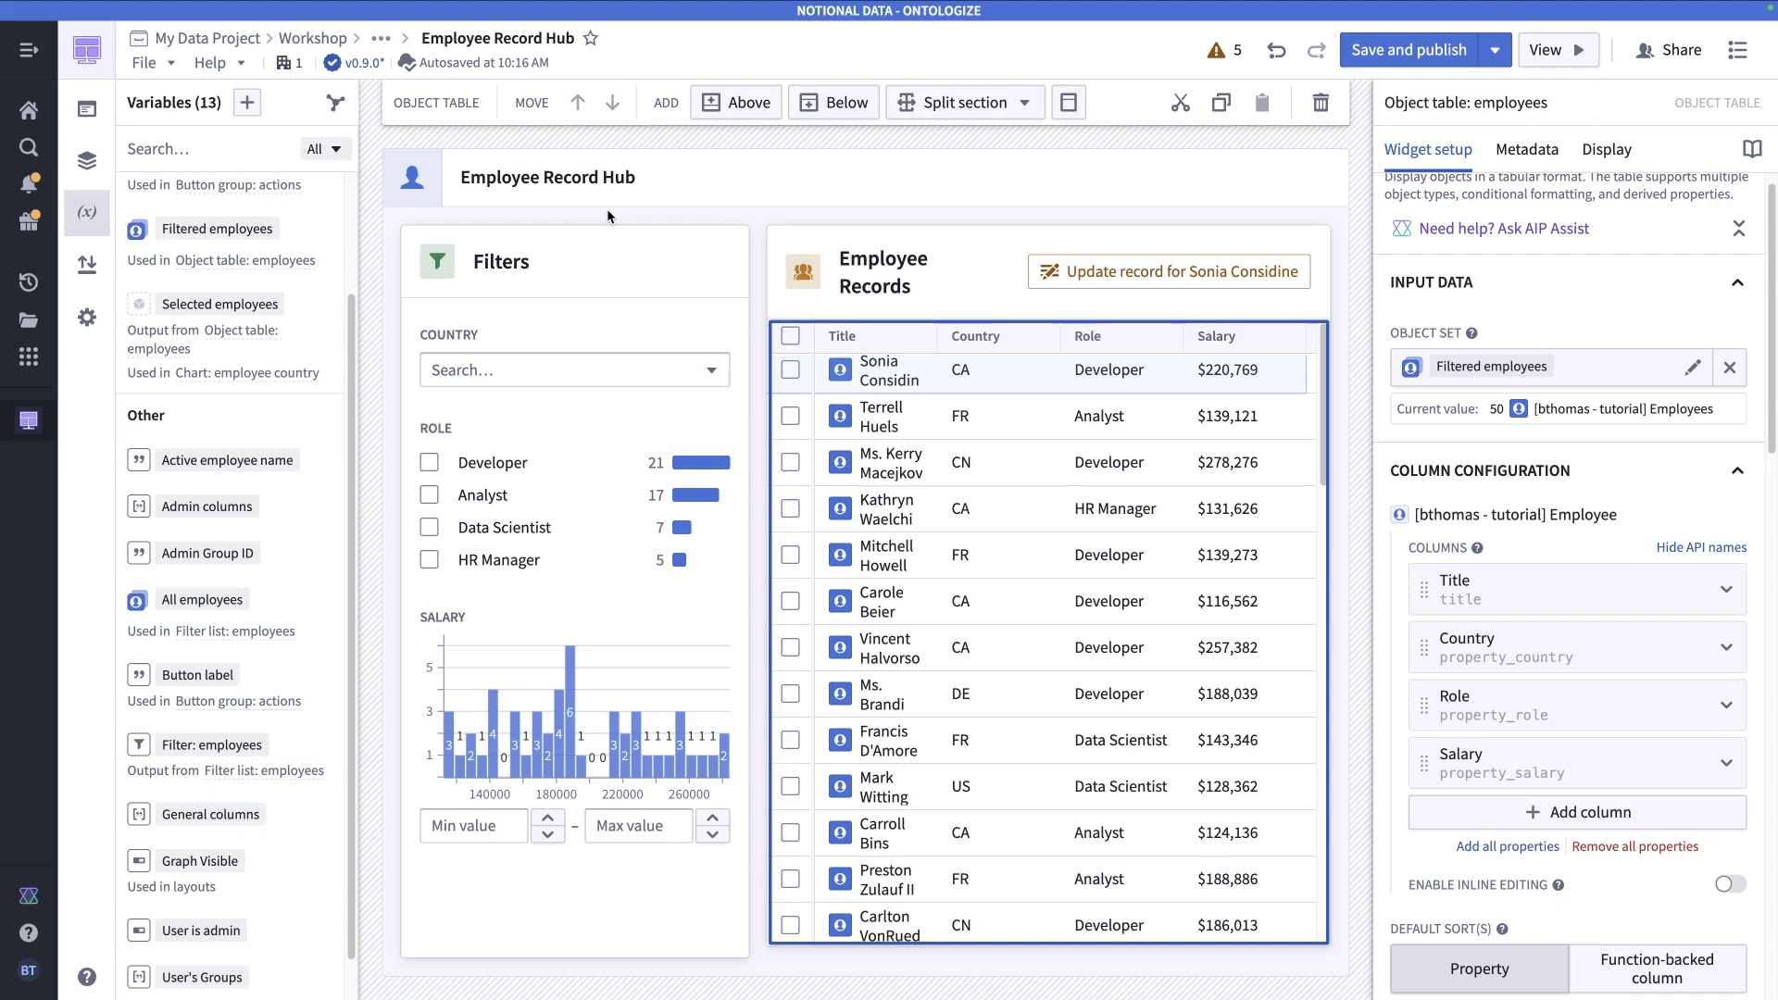
# - Add a string array variable based on a variable transformation and name it Visible columns
pyautogui.click(251, 105)
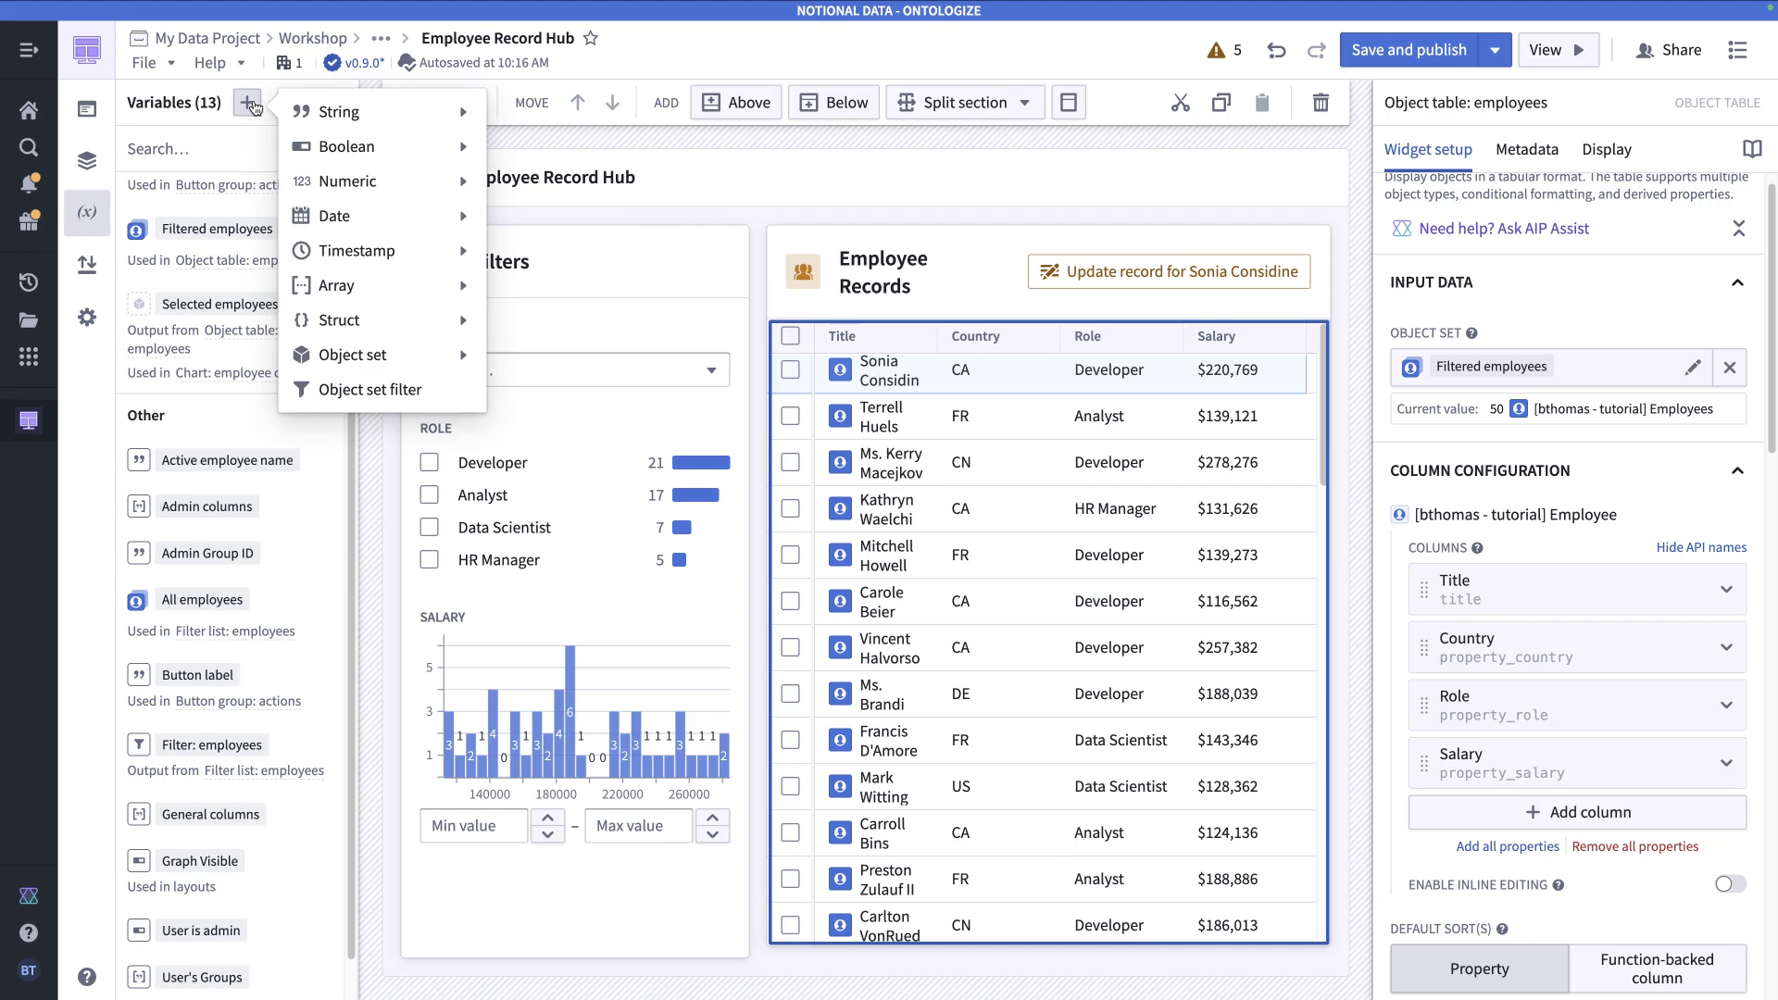
pyautogui.moveTo(374, 293)
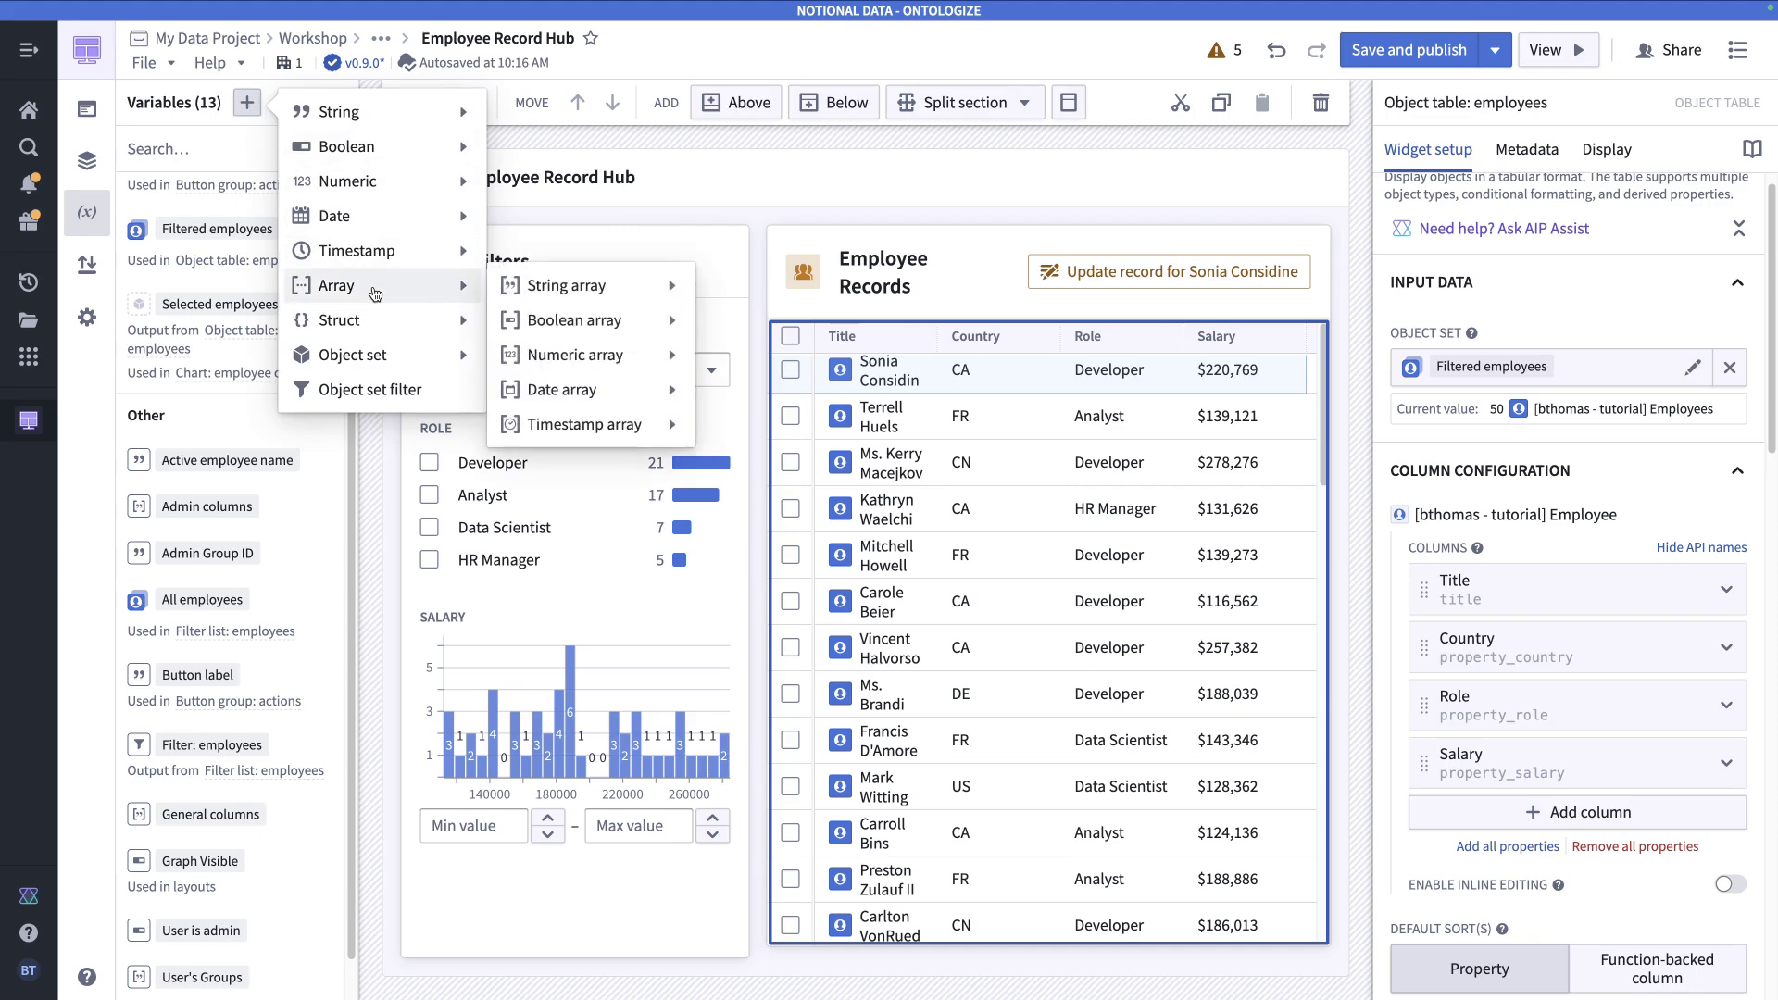
pyautogui.moveTo(624, 285)
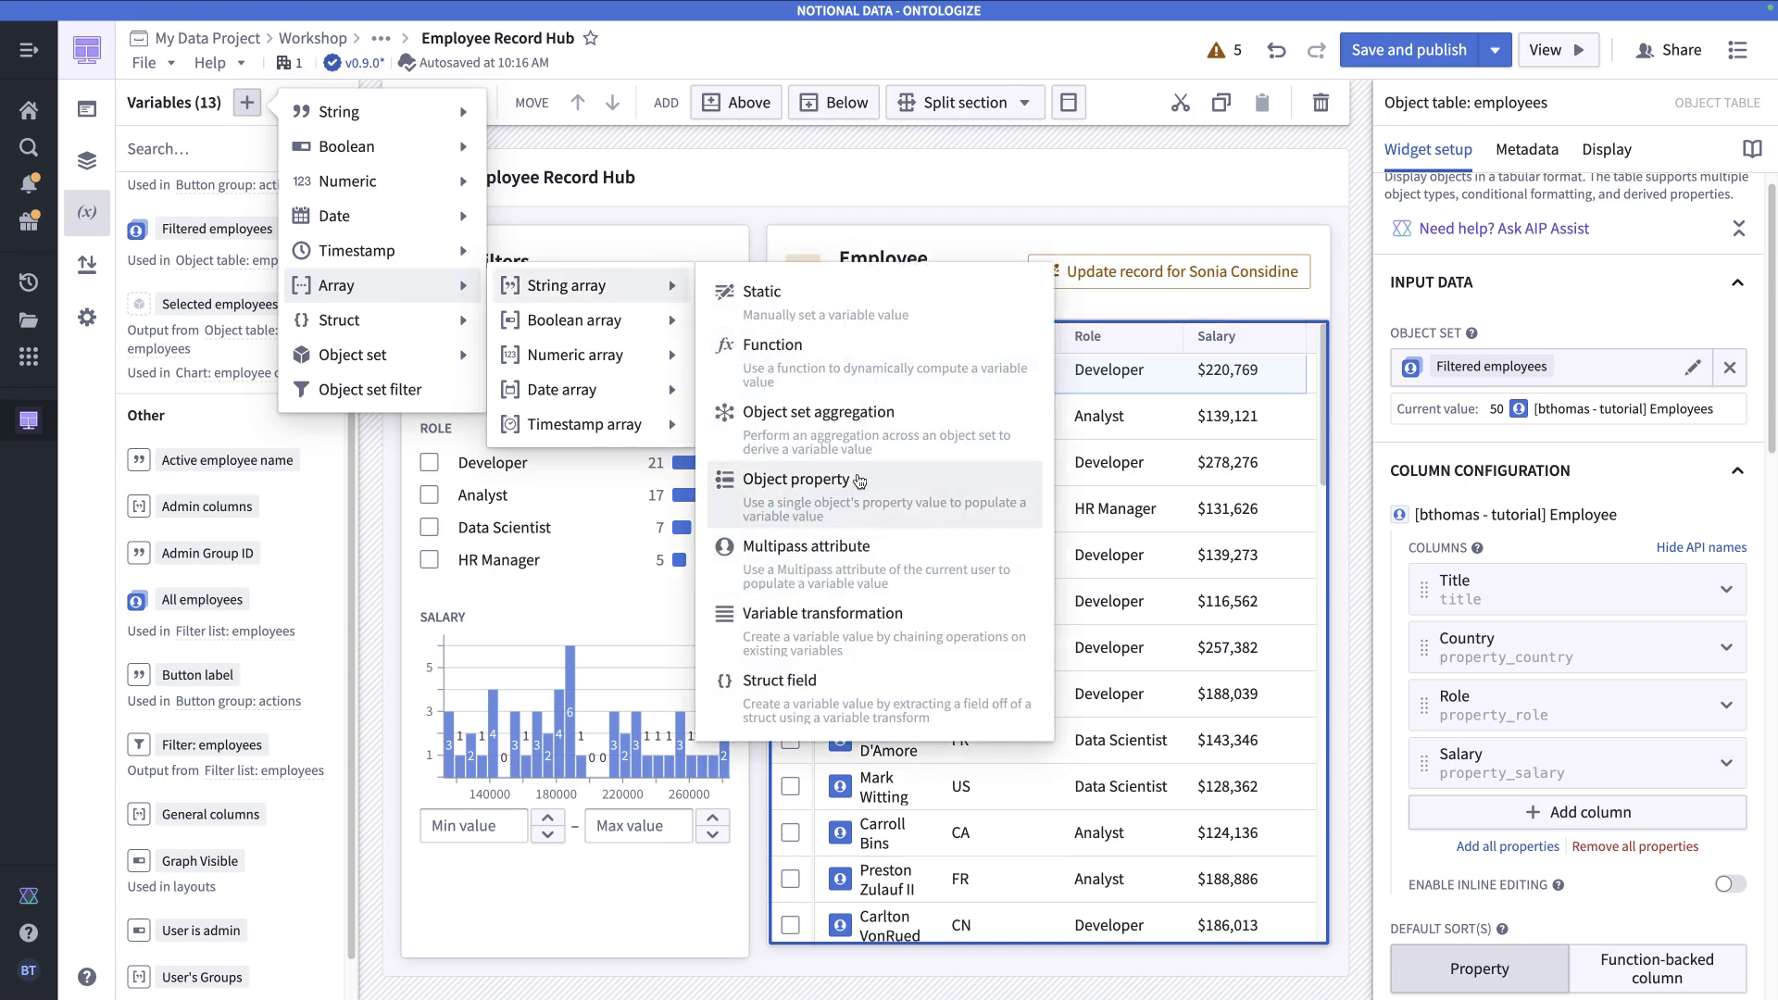
pyautogui.click(815, 640)
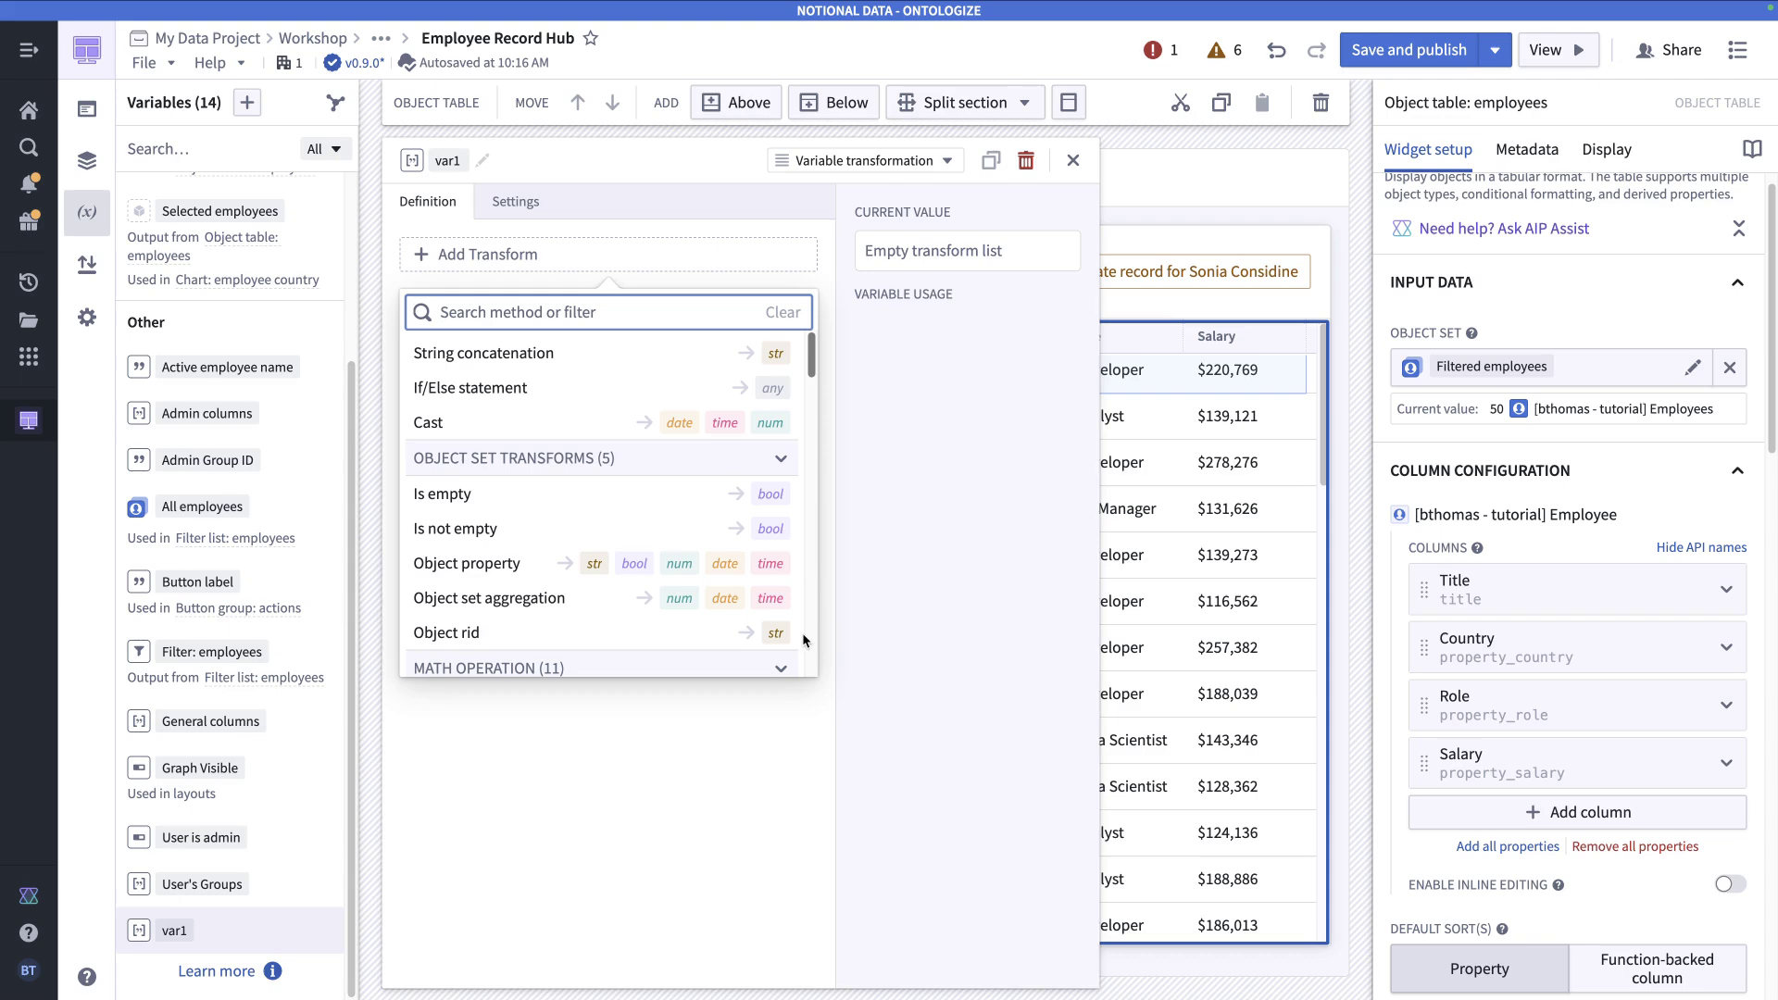
pyautogui.click(449, 163)
pyautogui.write('Visible columns')
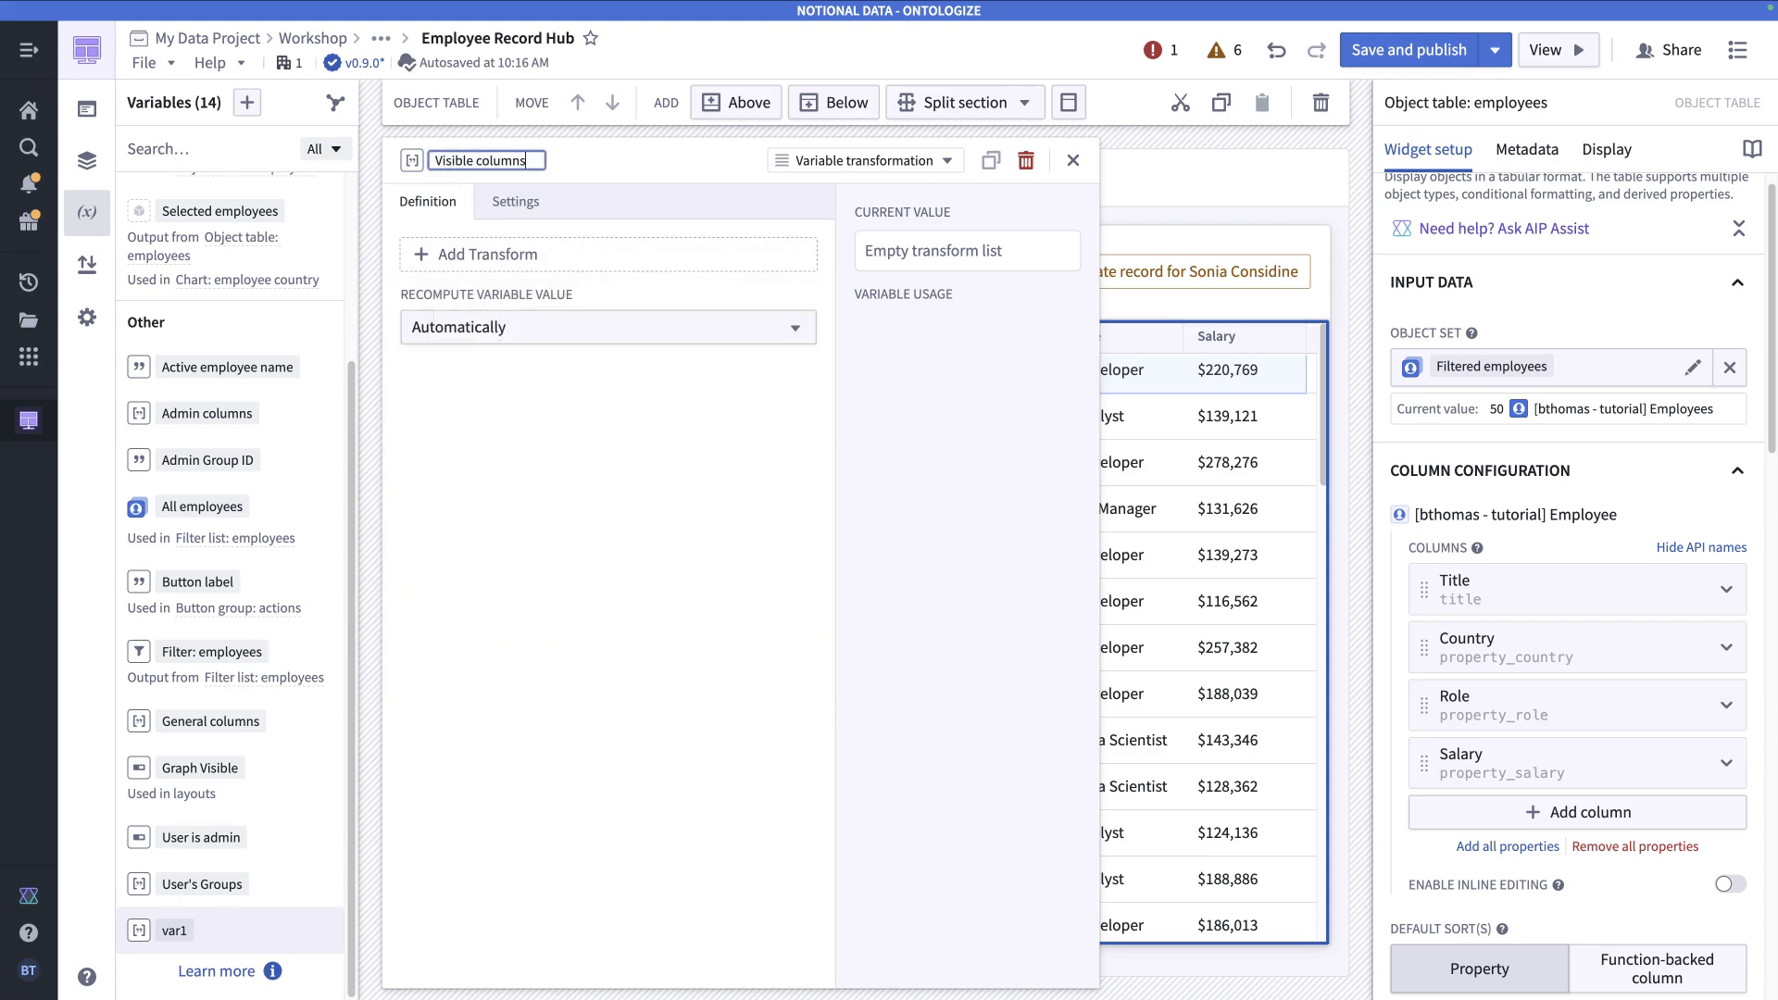
pyautogui.press('Return')
# - Add an If/Else statement transform with a String array output type to Visible columns
pyautogui.click(455, 255)
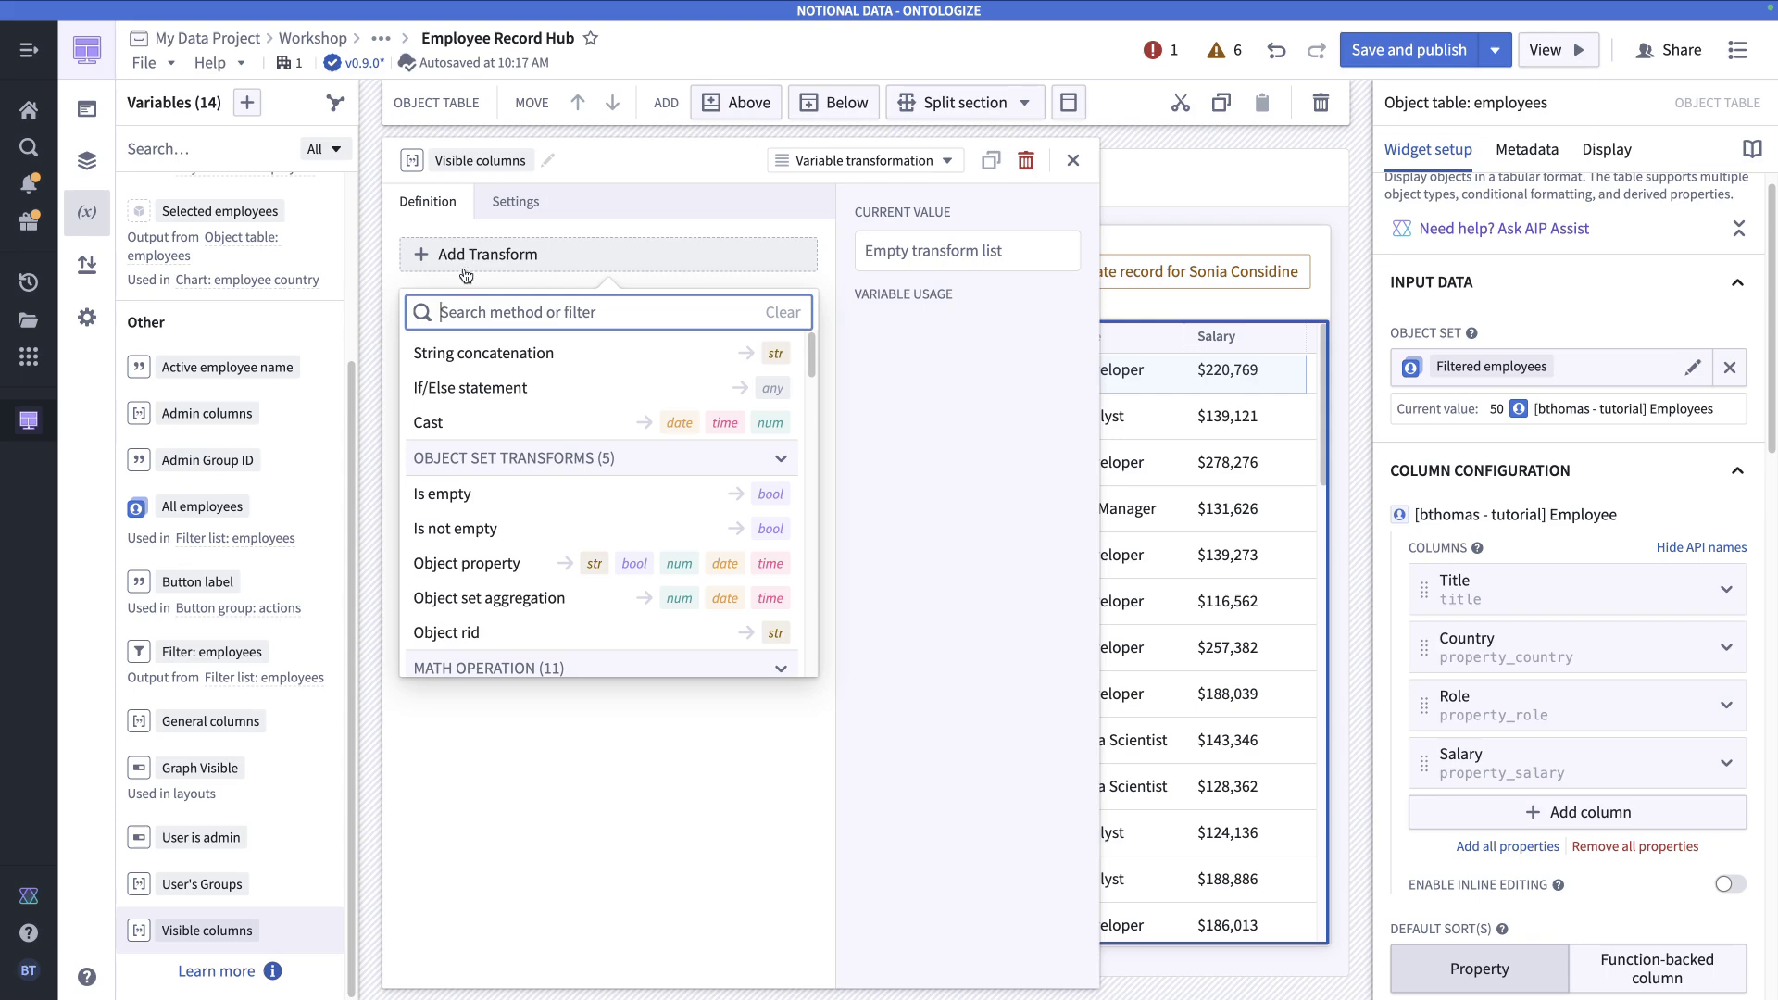
pyautogui.click(454, 395)
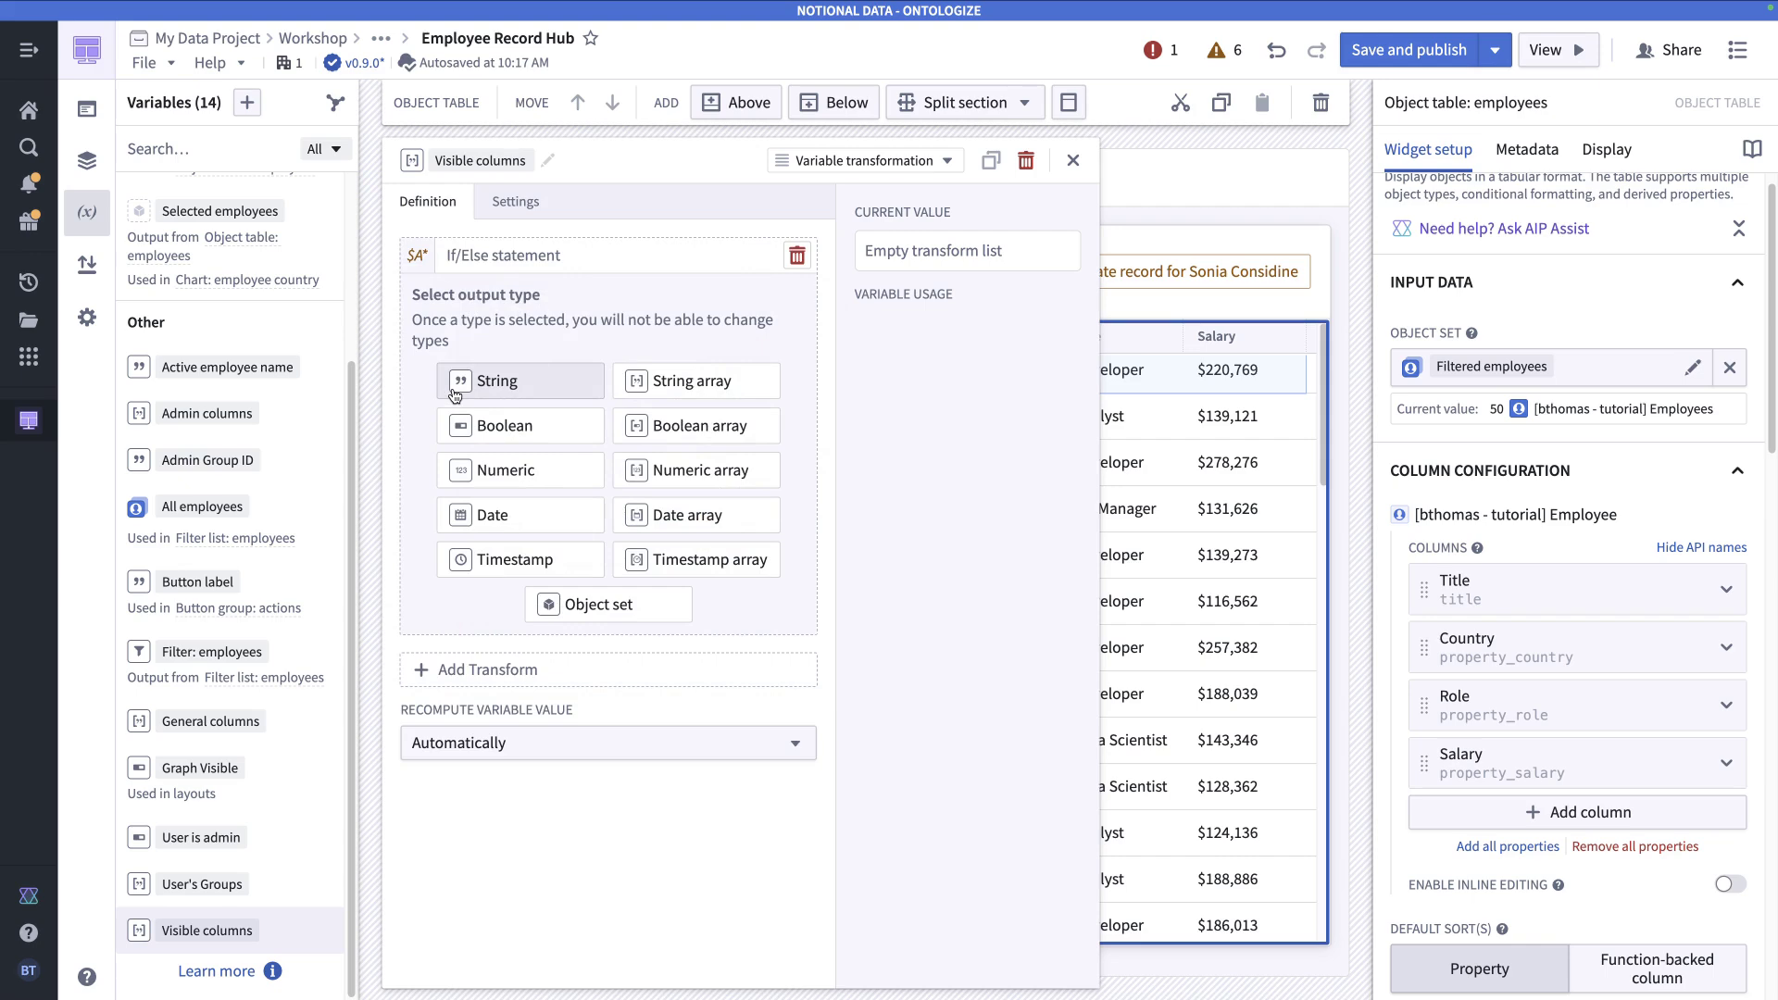
pyautogui.click(688, 387)
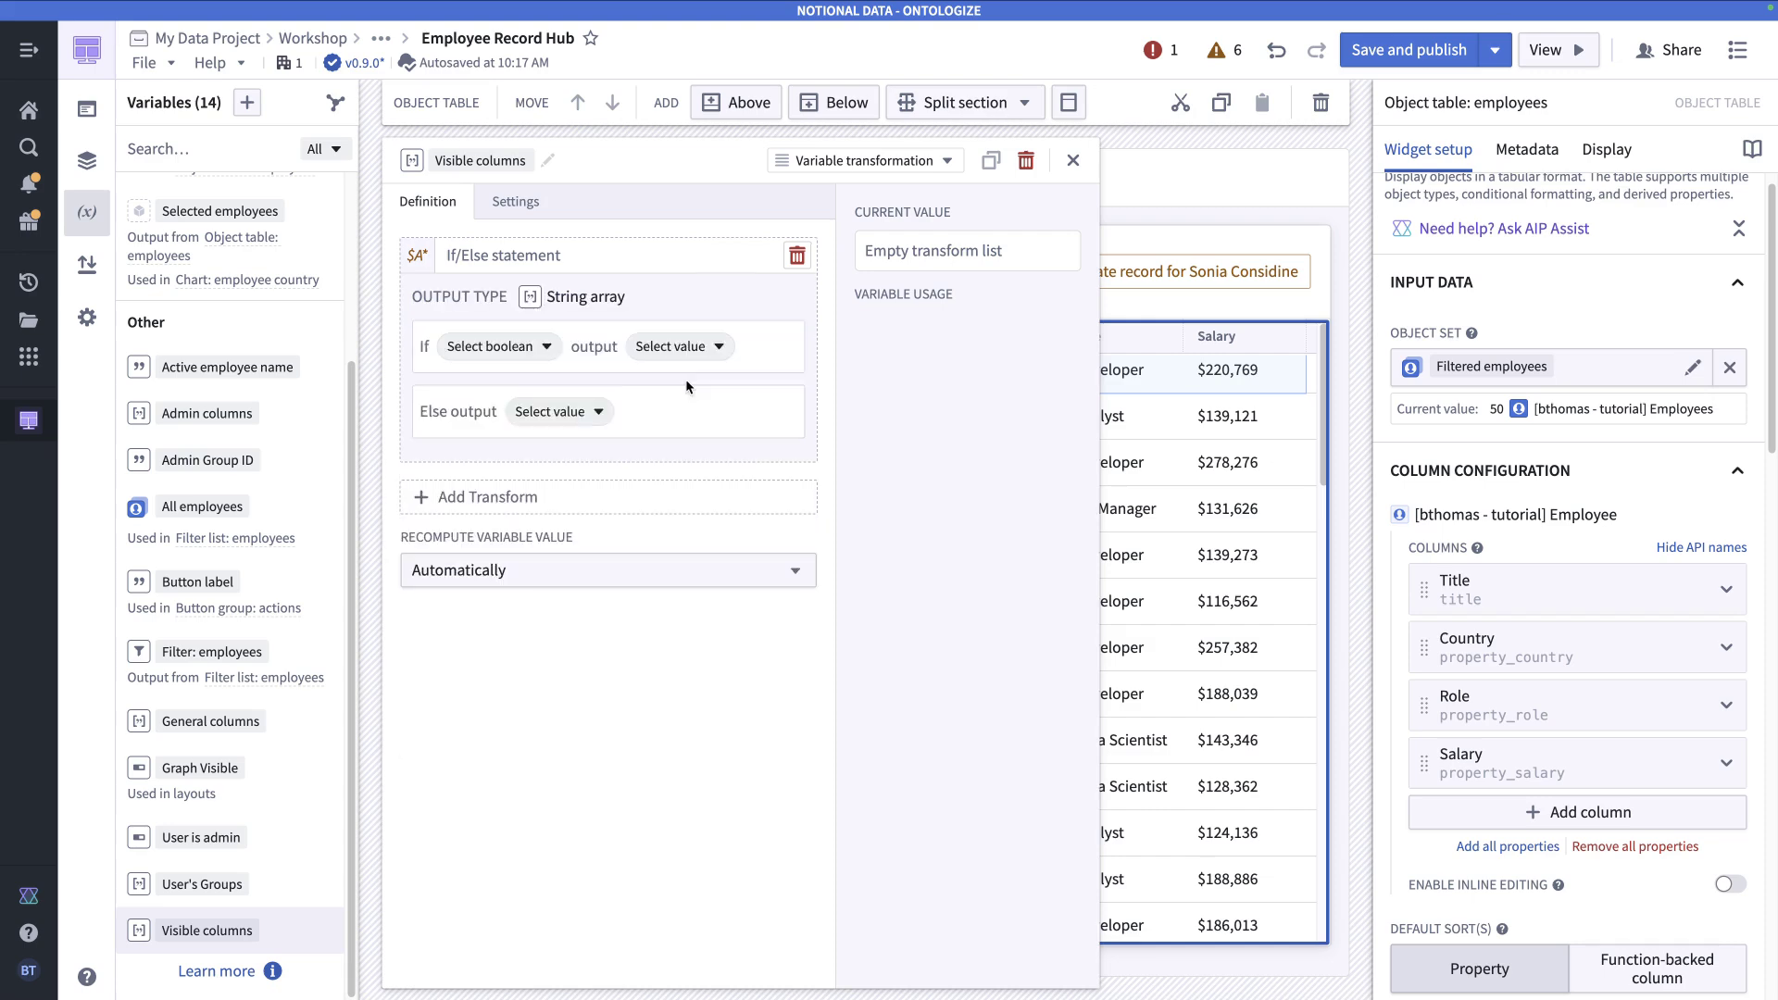
# - Make the If/Else statement output Admin columns when User is admin is true and General columns otherwise, and close the definition
pyautogui.click(504, 352)
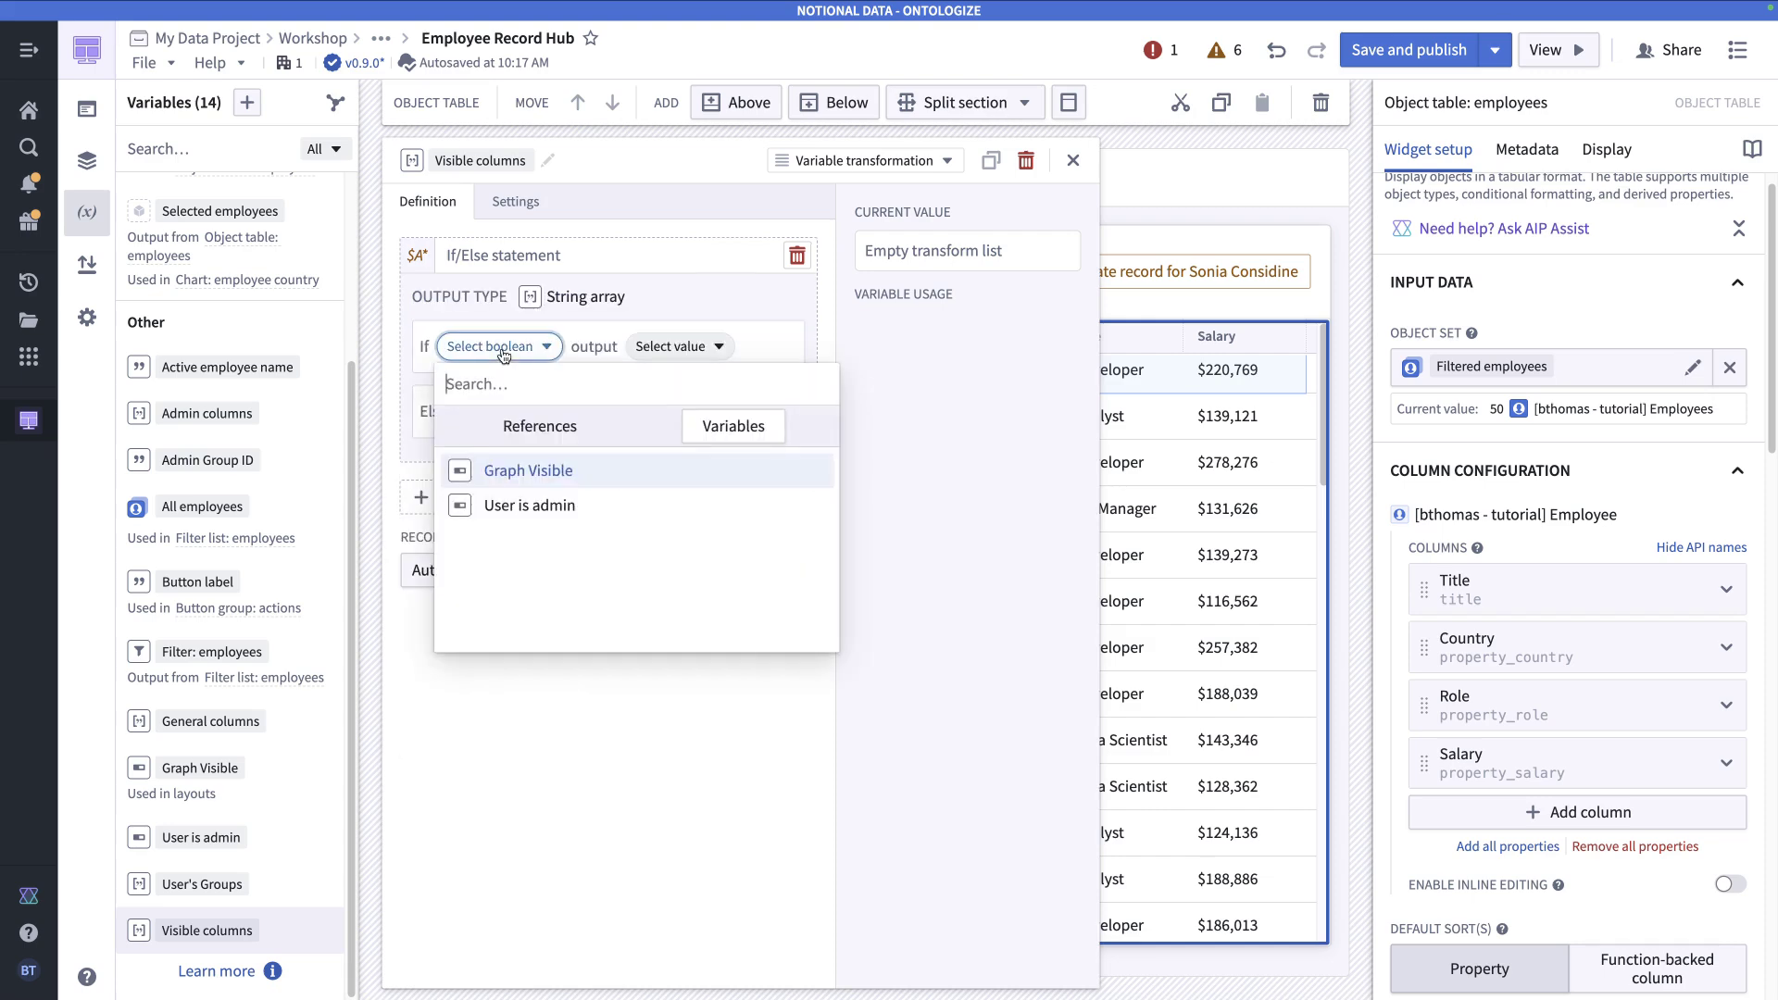
pyautogui.click(530, 506)
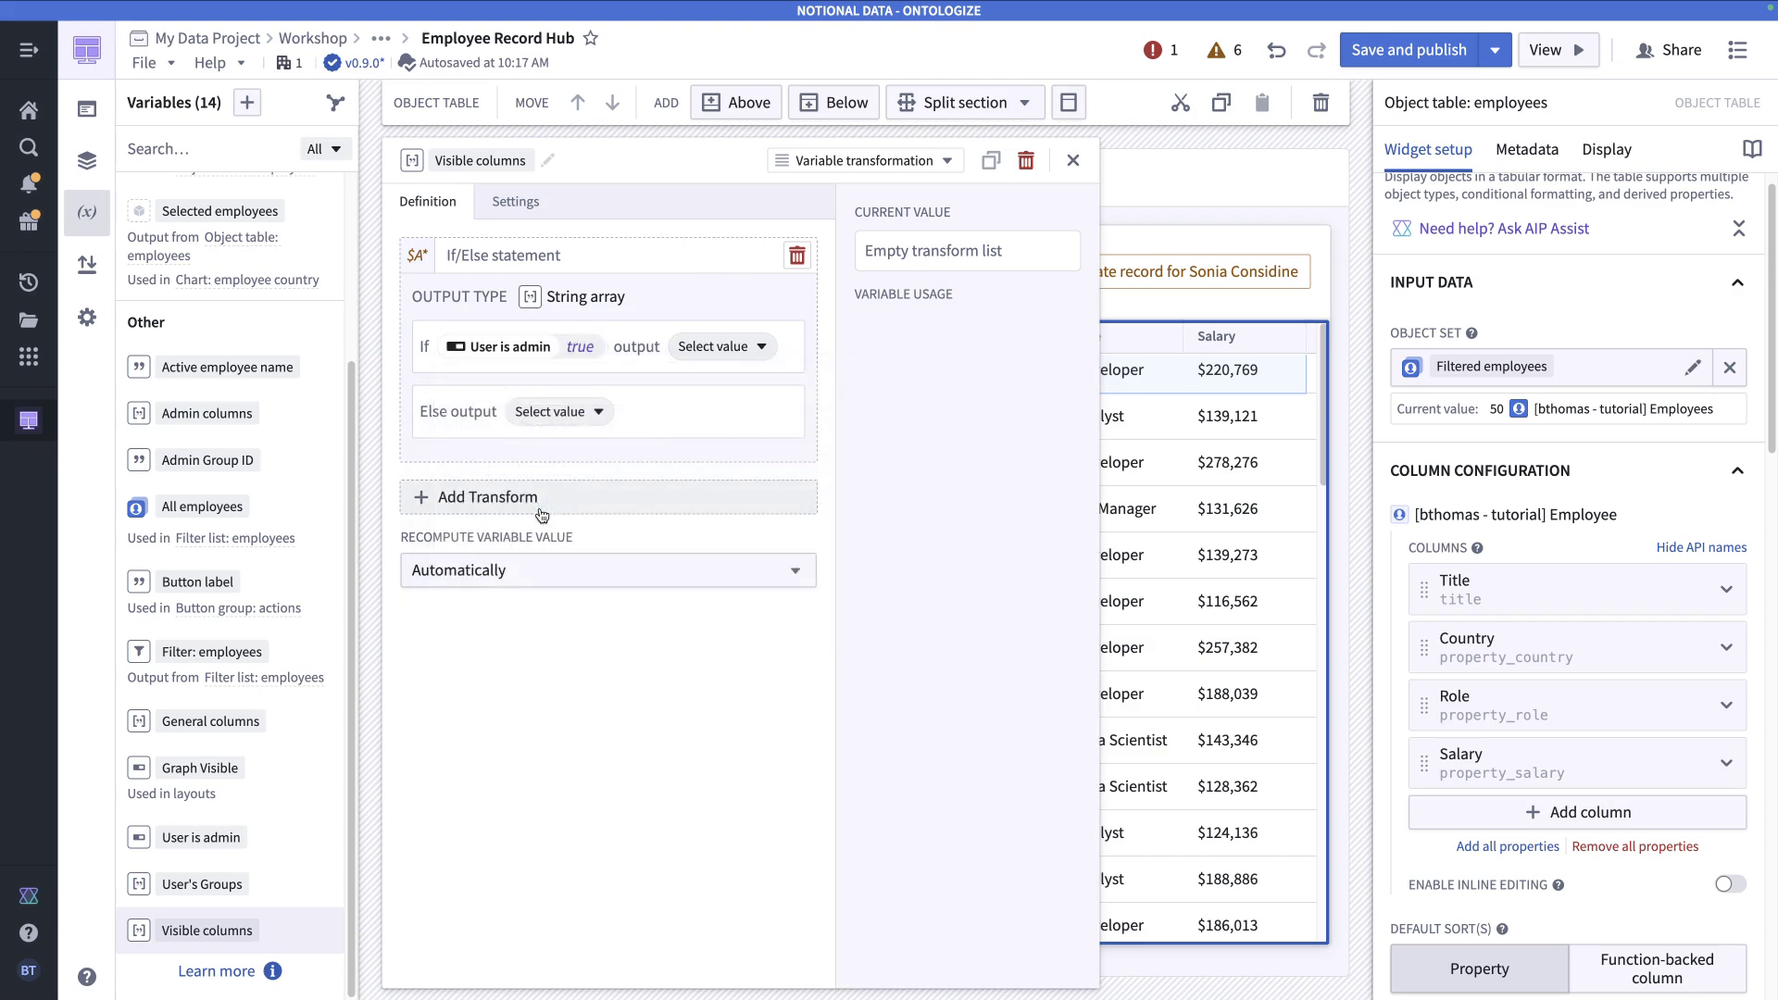
pyautogui.click(723, 348)
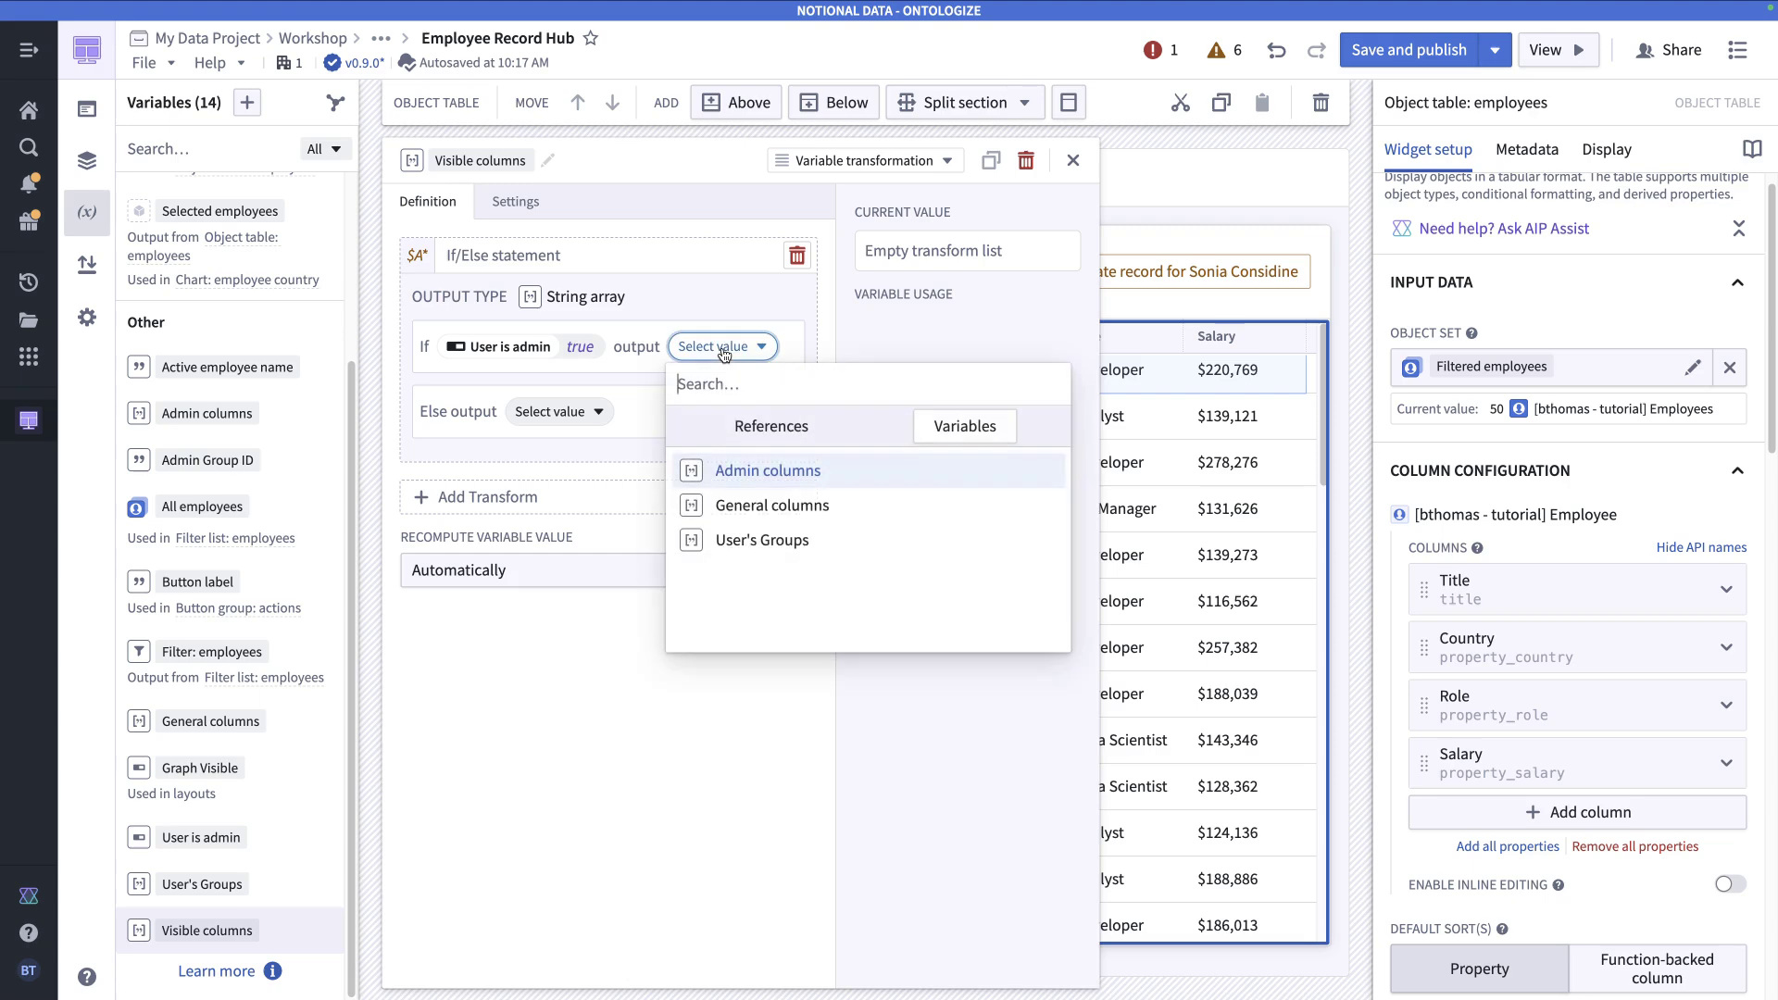
pyautogui.click(733, 473)
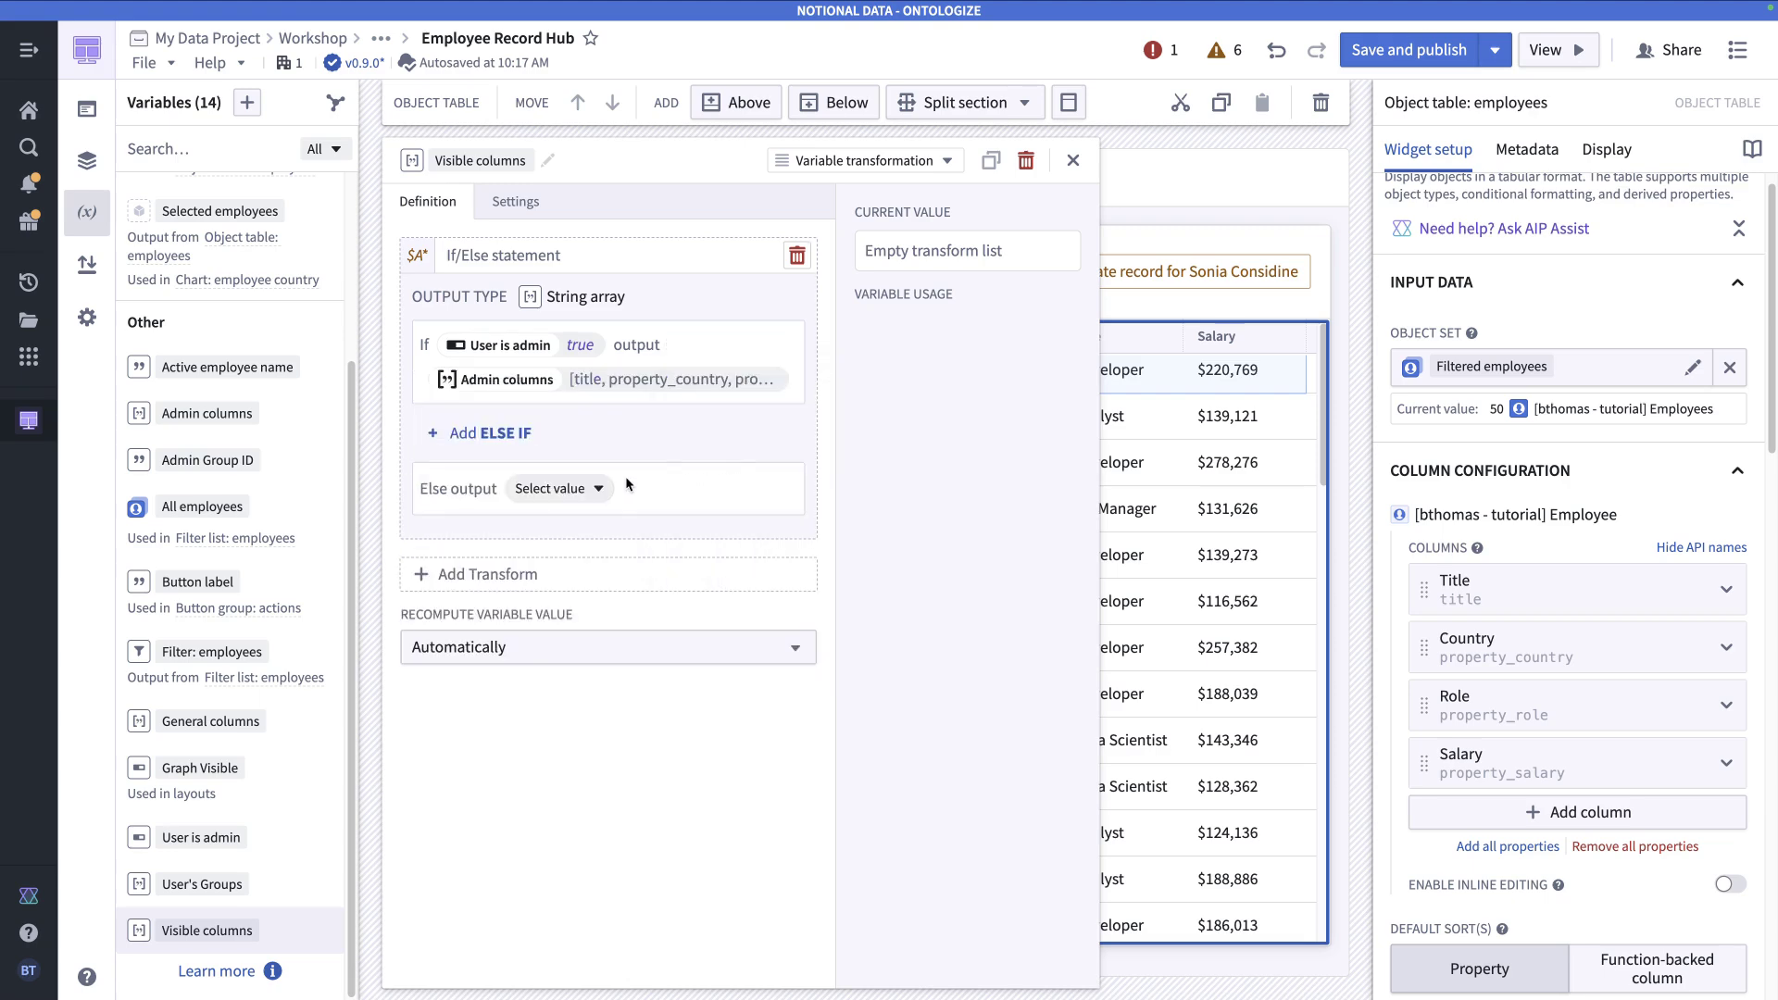
pyautogui.click(596, 490)
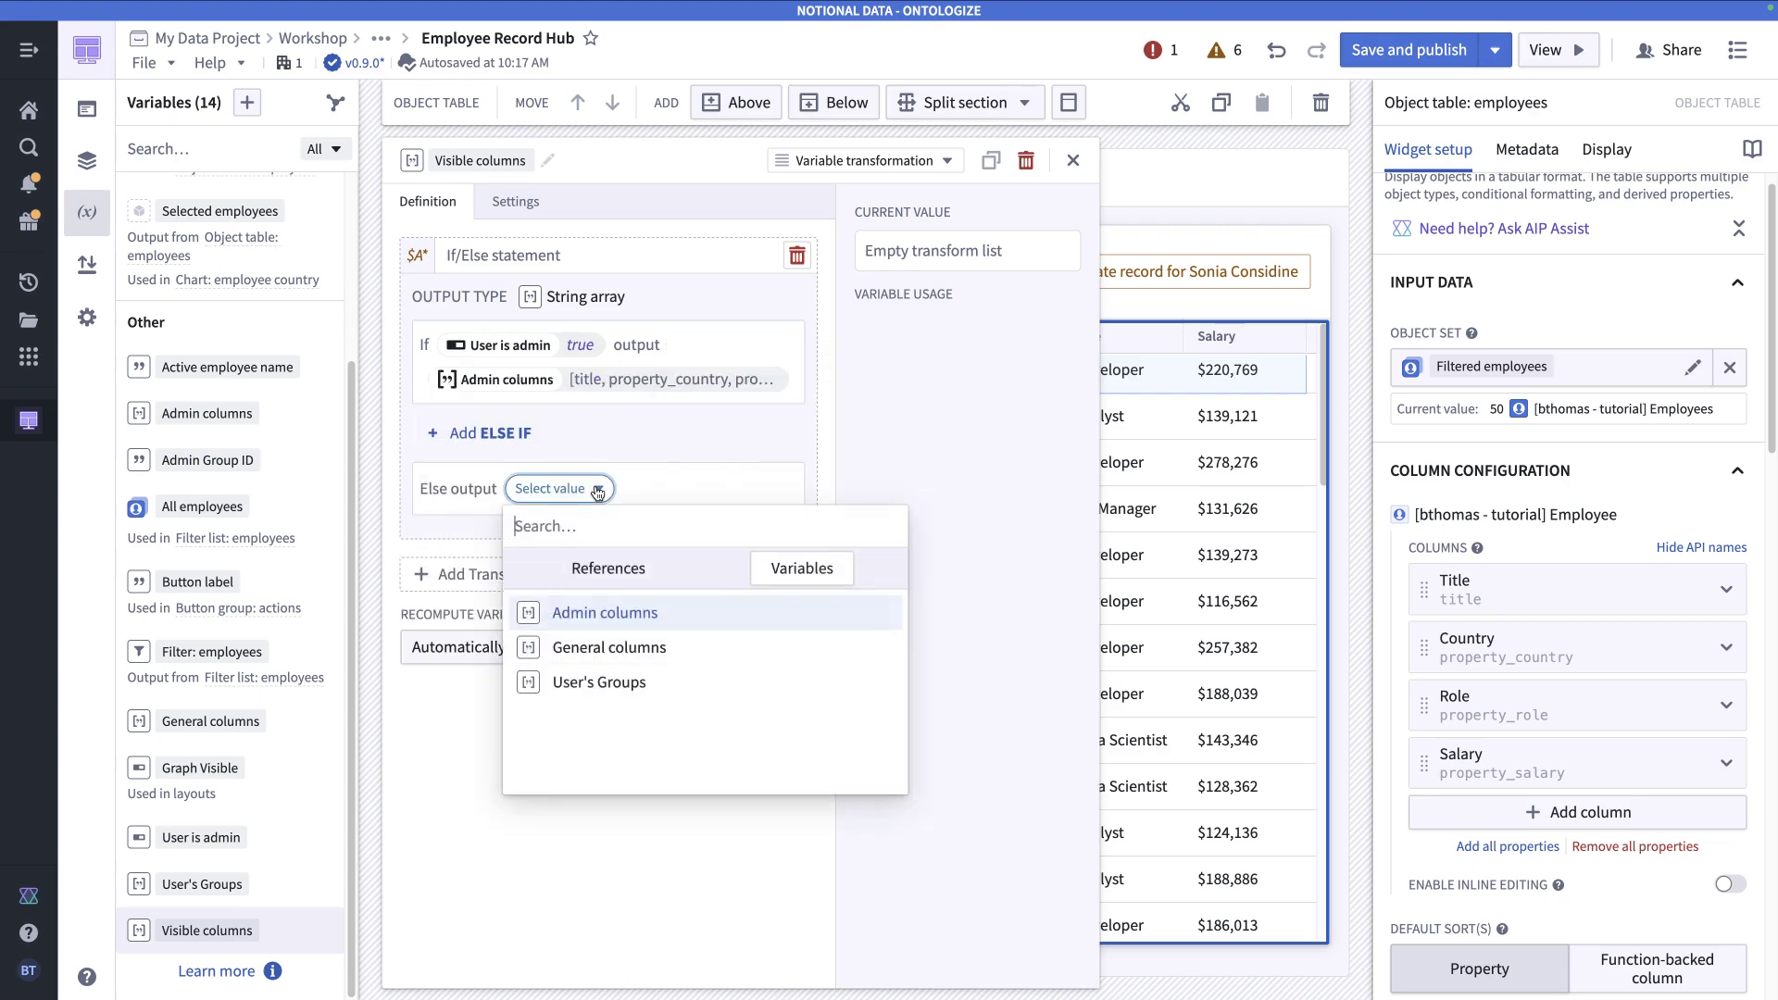
pyautogui.click(630, 648)
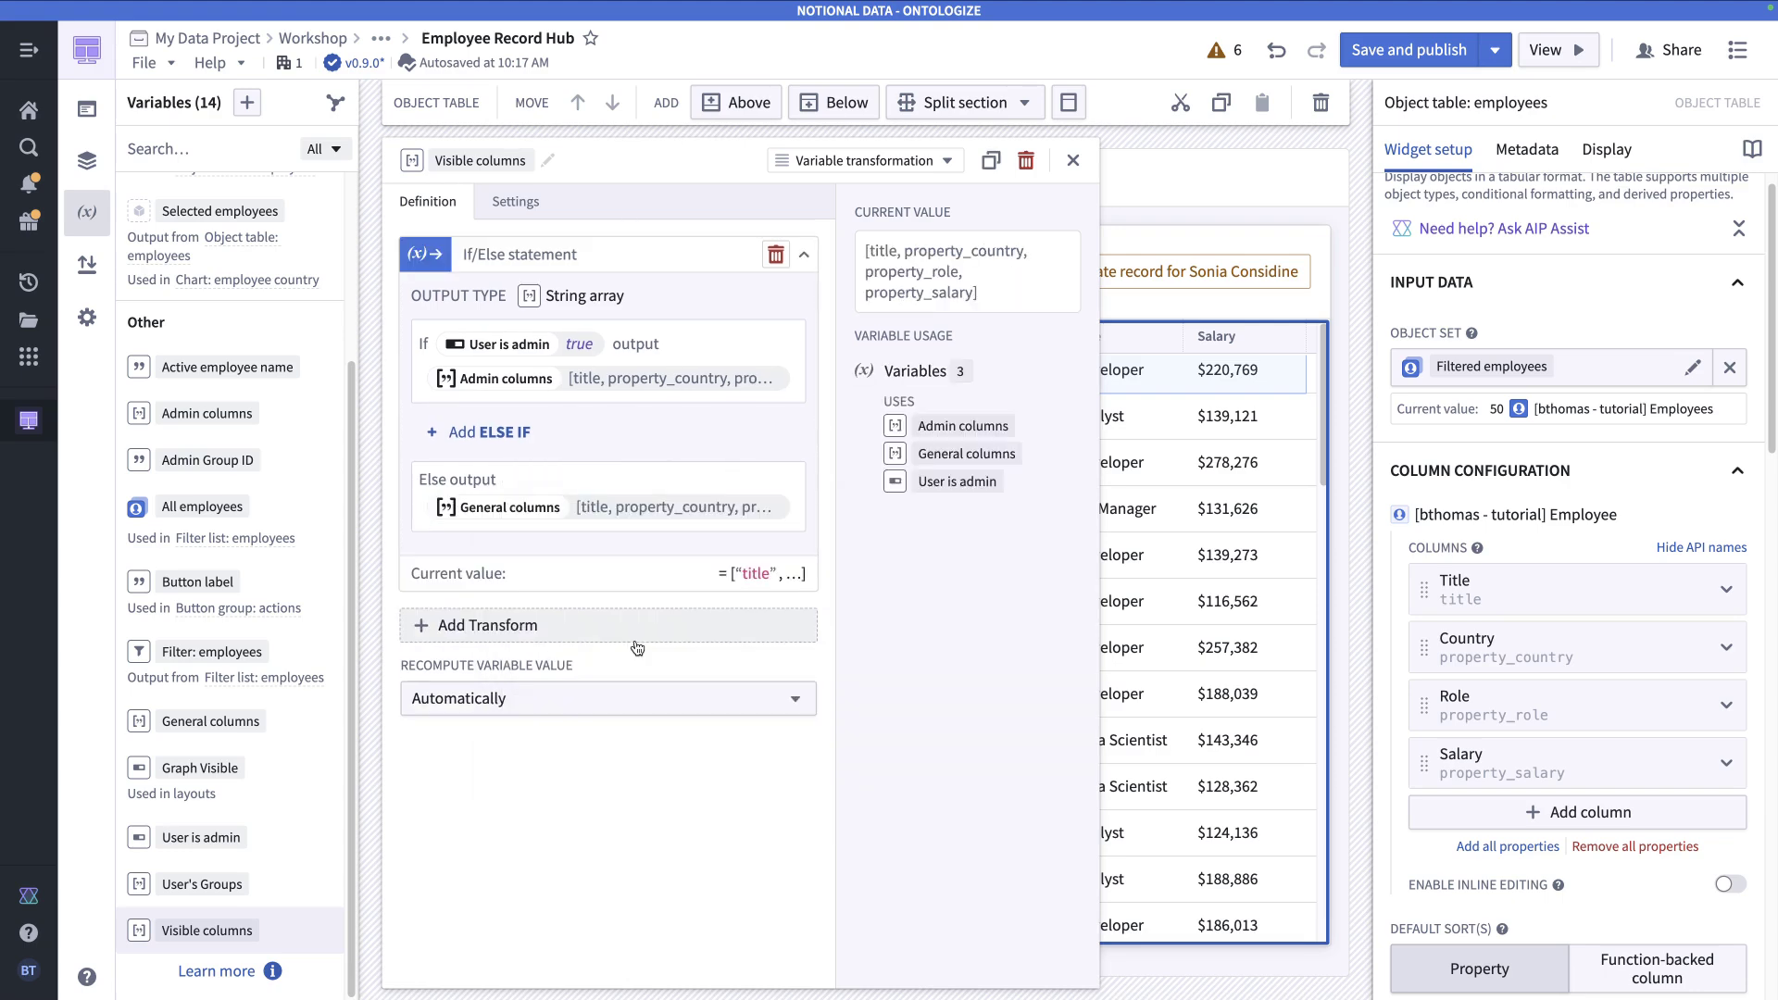
pyautogui.moveTo(881, 252); pyautogui.dragTo(864, 294)
pyautogui.click(972, 295)
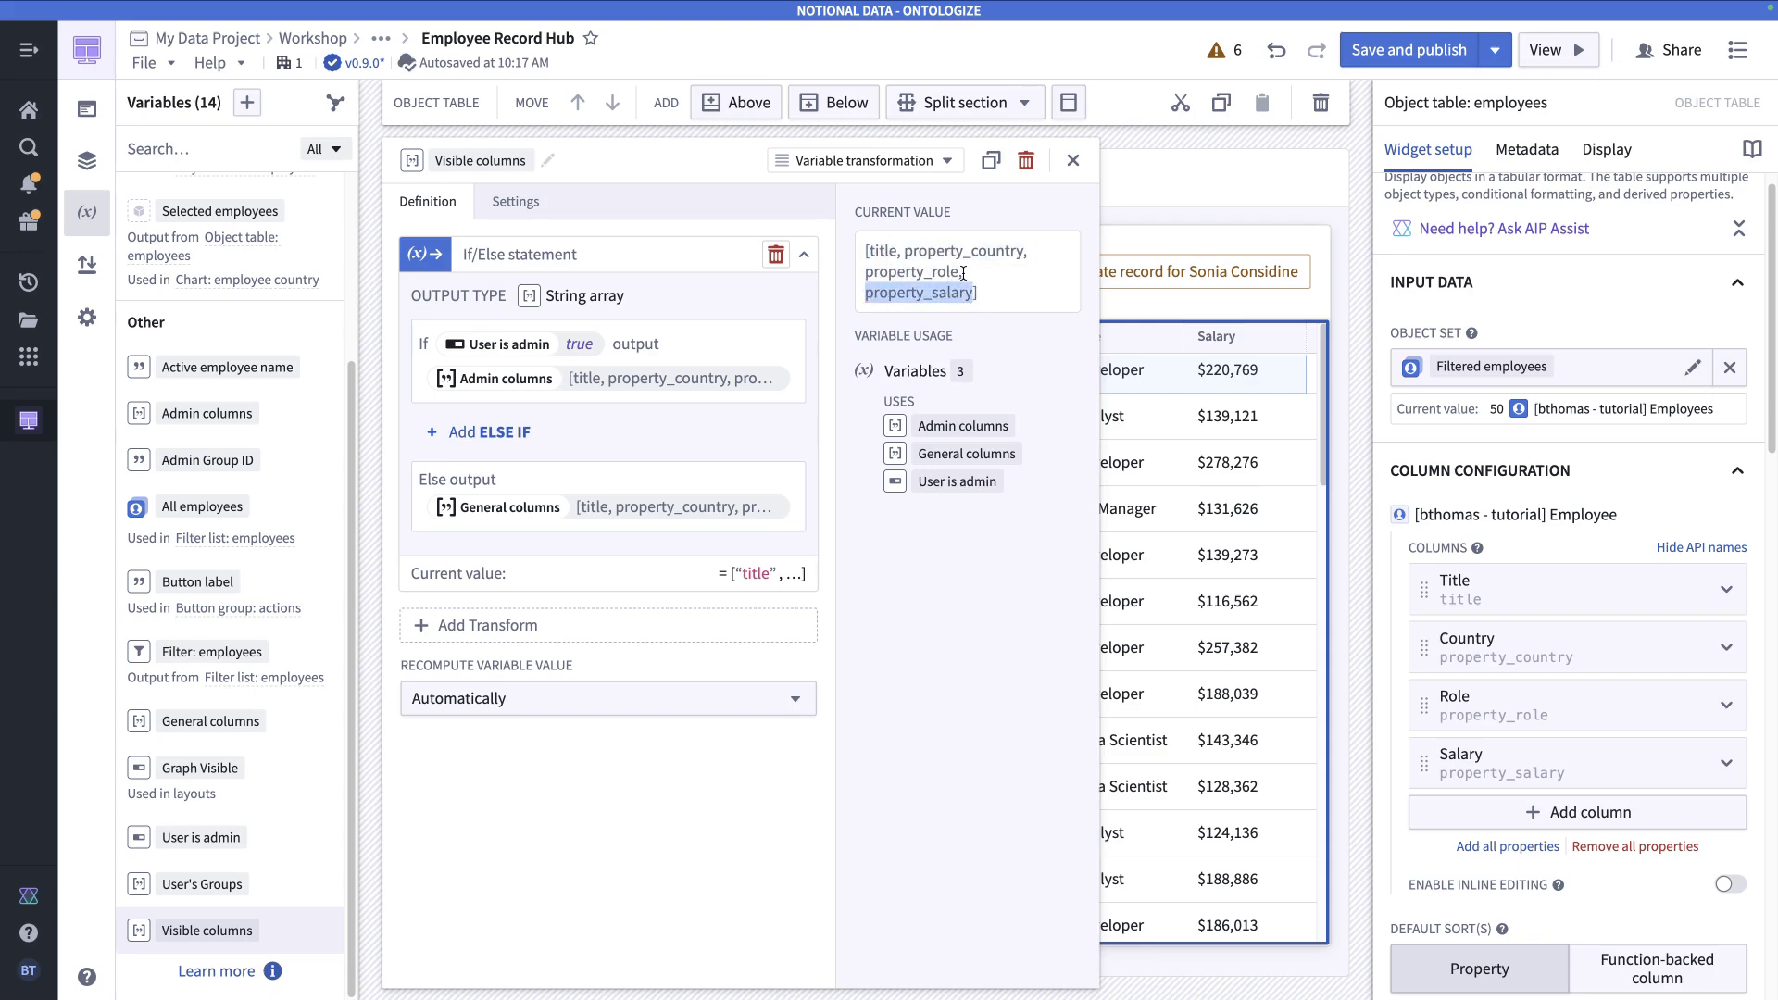
pyautogui.click(963, 273)
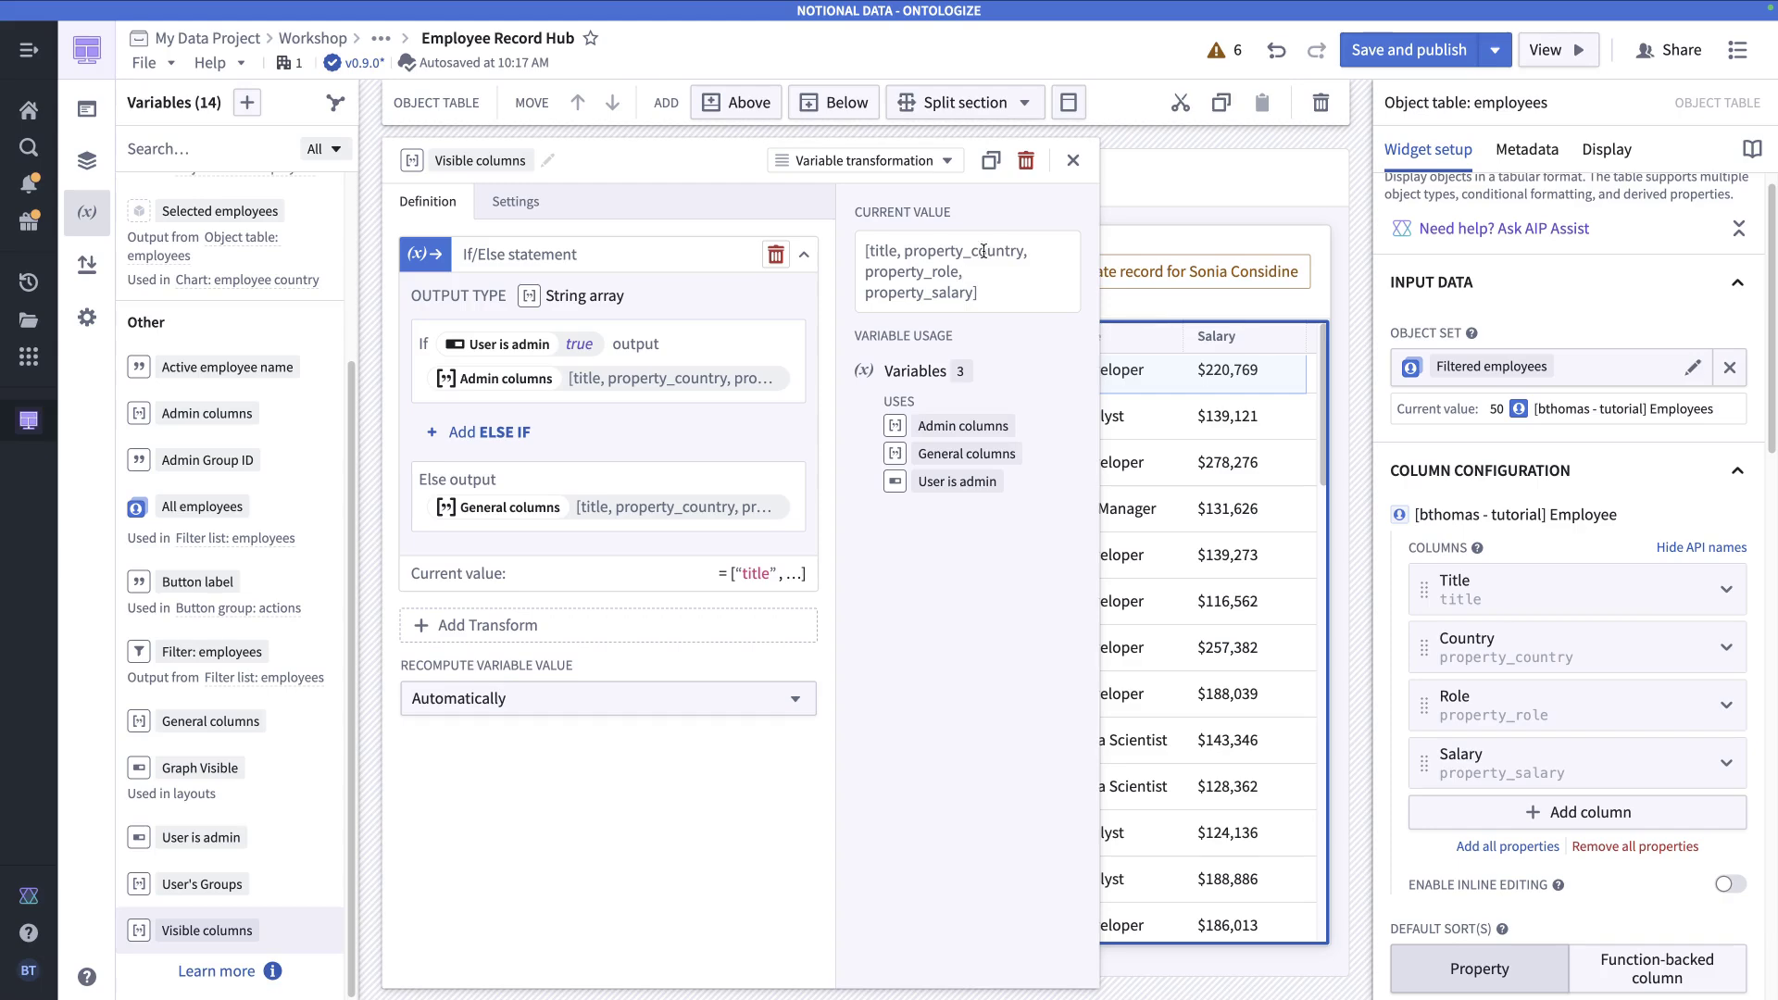
pyautogui.click(1075, 163)
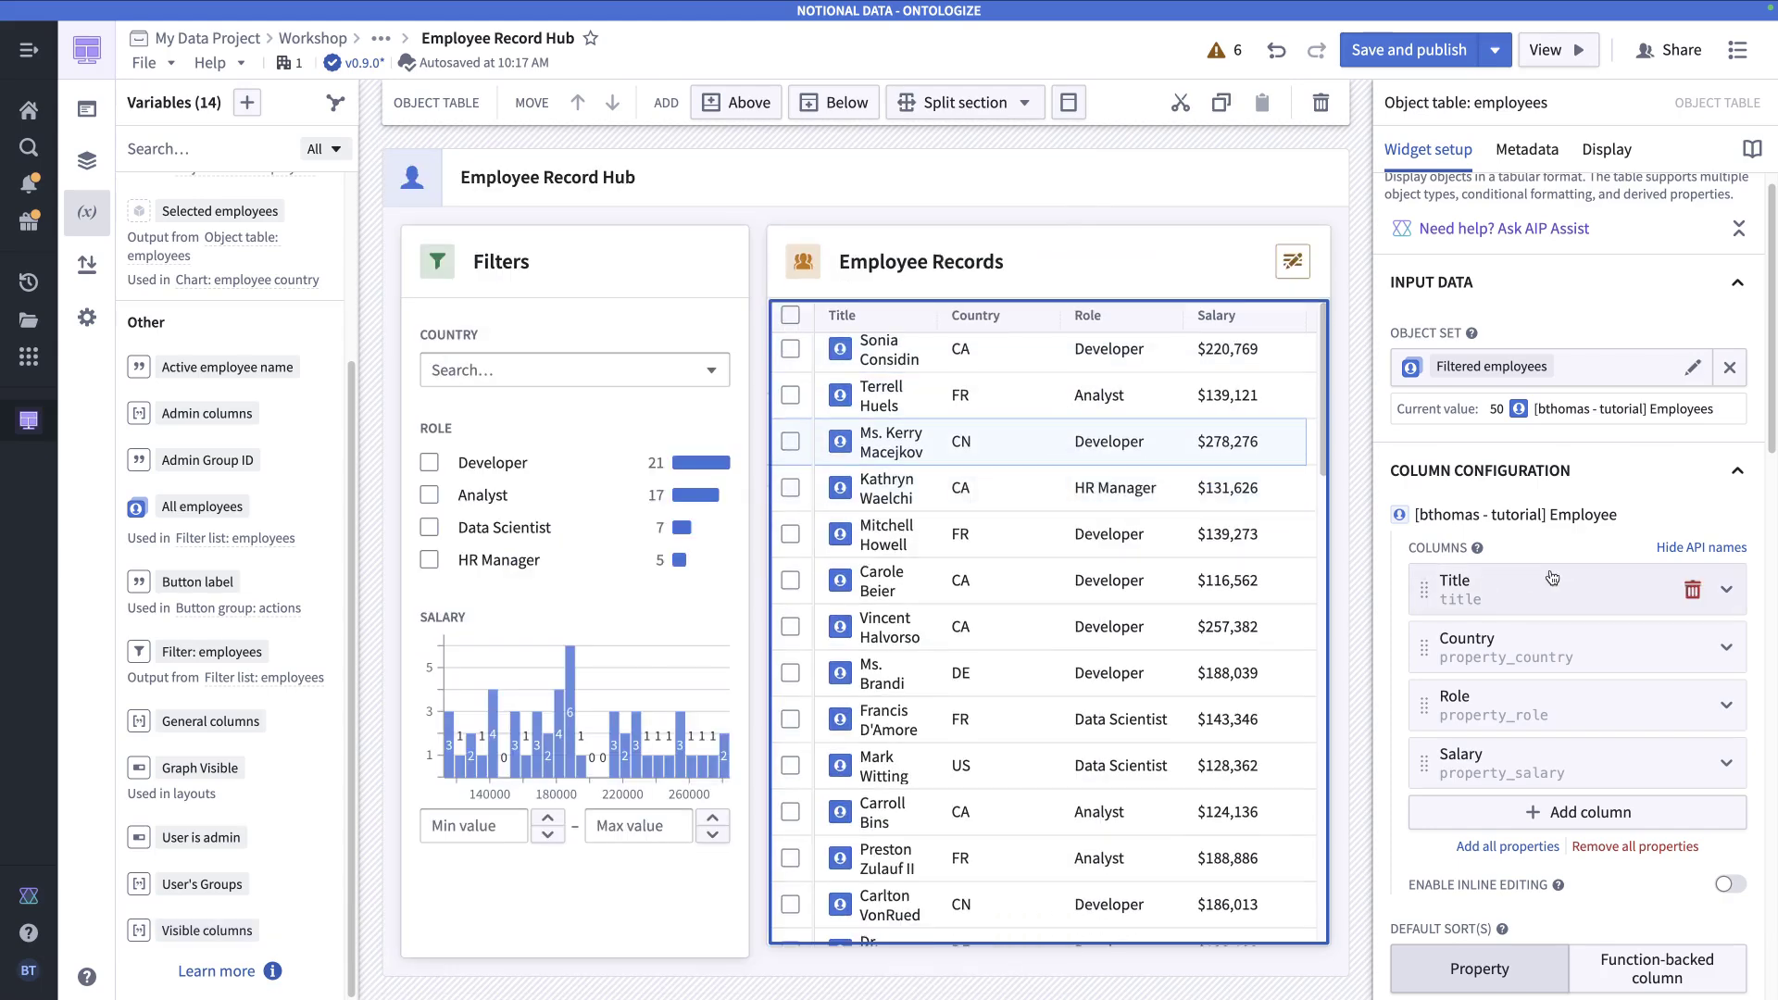
# - Back the employee table's column visibility with the Visible columns variable, and save and publish the module
pyautogui.scroll(-10, 1645, 581)
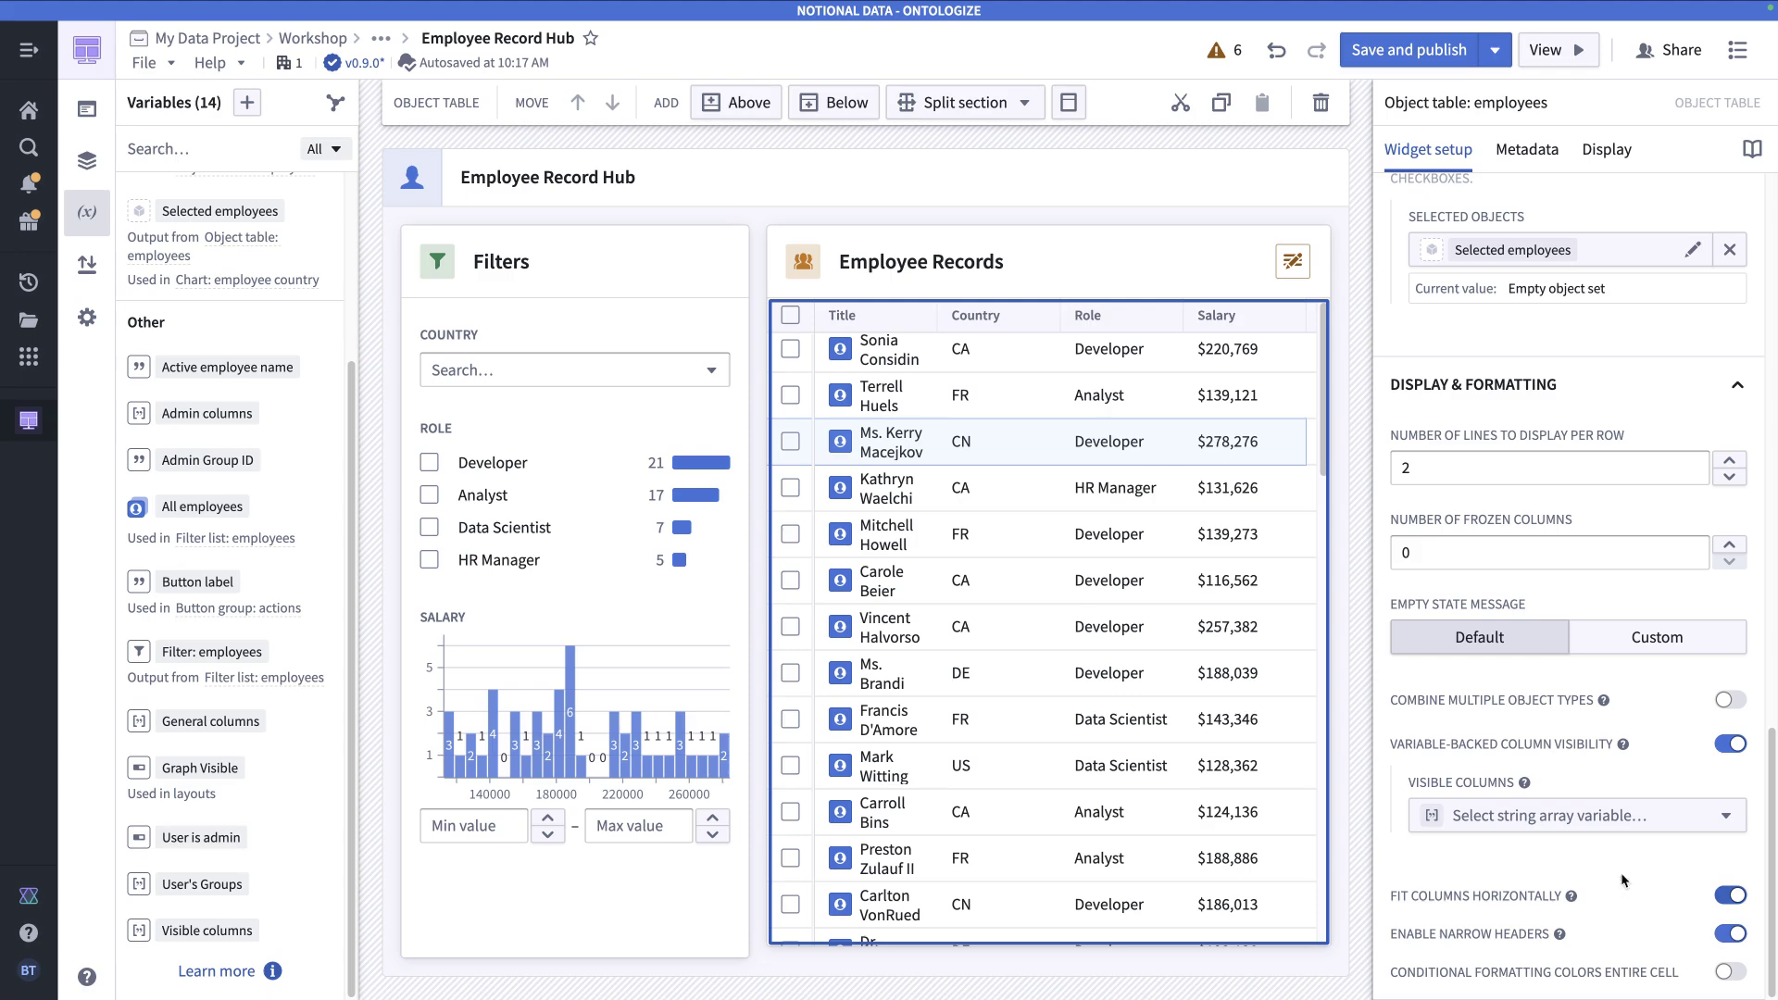
pyautogui.click(1670, 819)
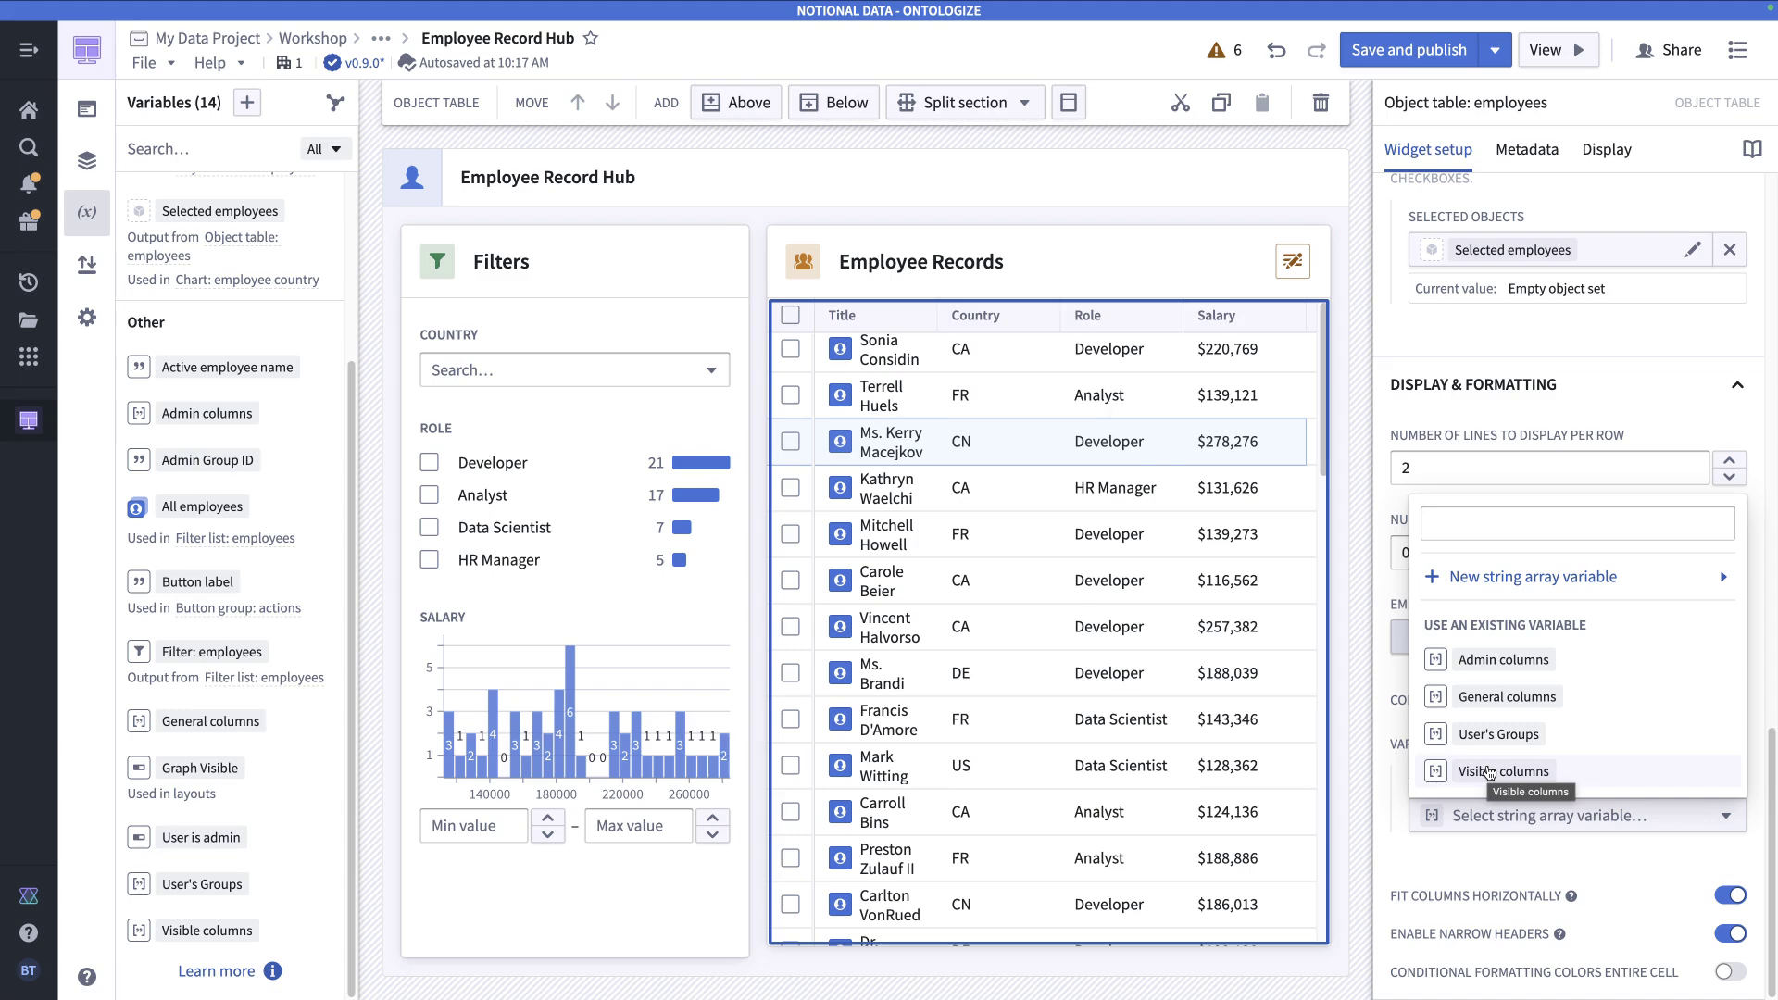
pyautogui.click(1501, 771)
pyautogui.click(1384, 50)
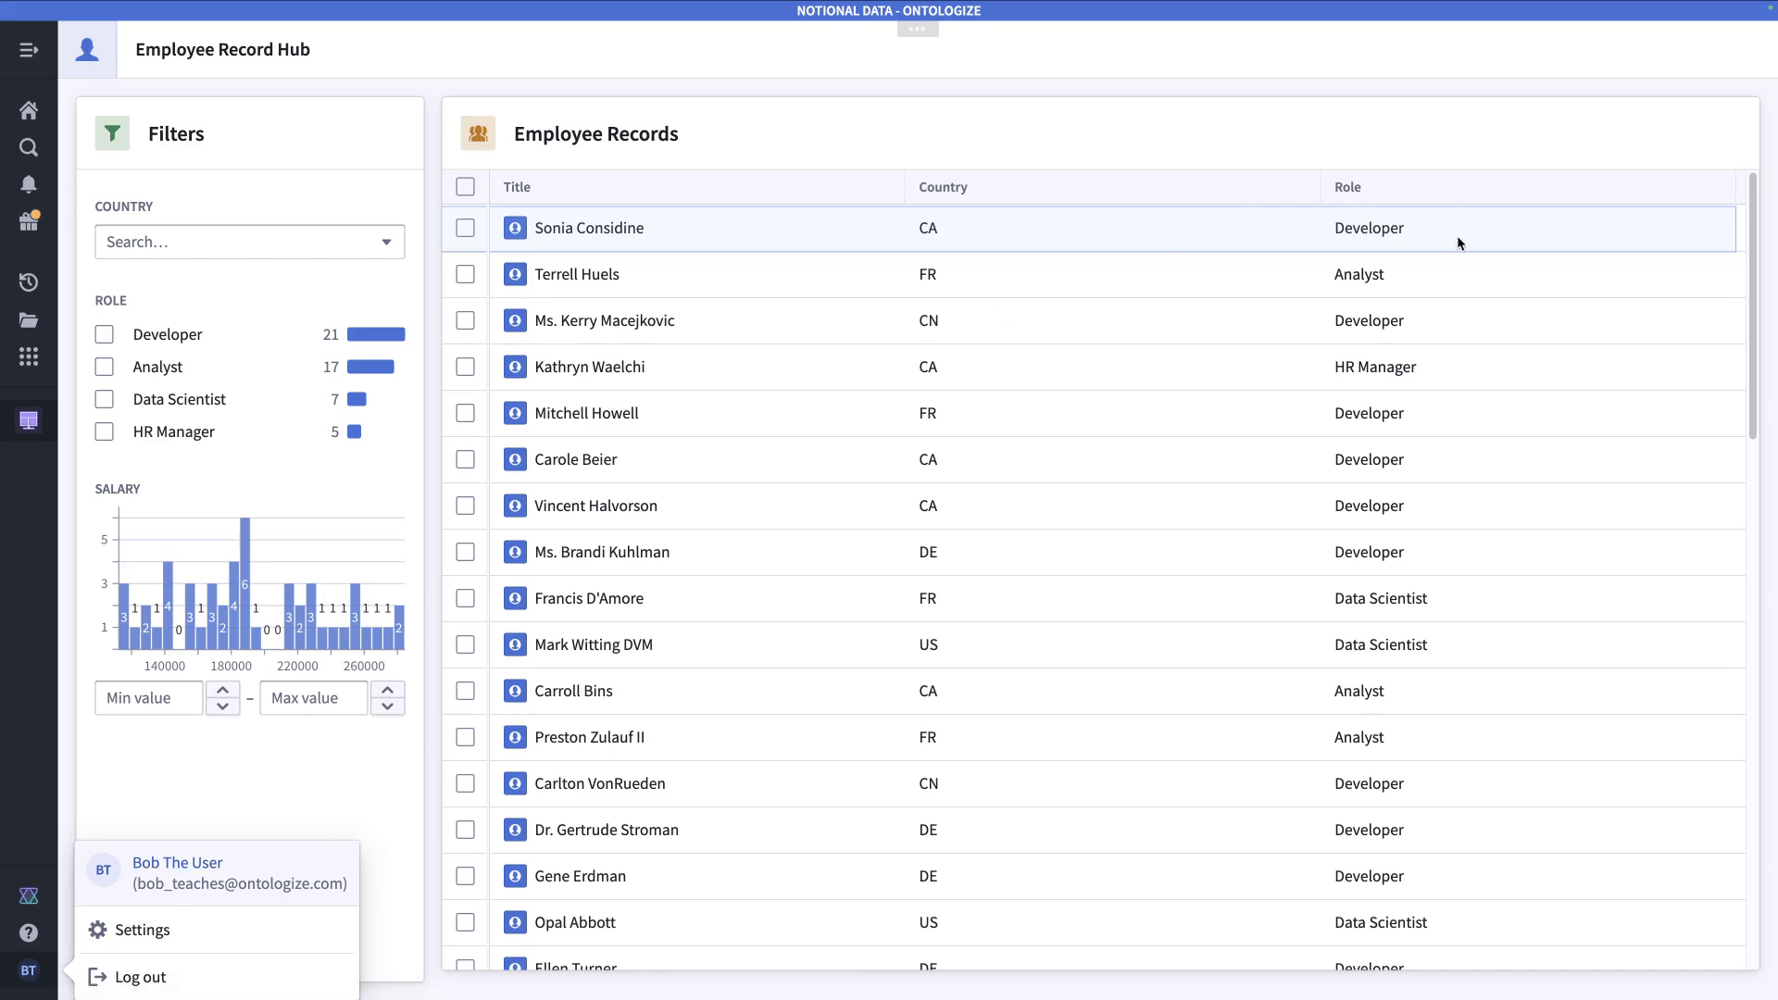
# - Return the published Employee Record Hub to edit mode and dismiss the What's new notice
pyautogui.click(919, 29)
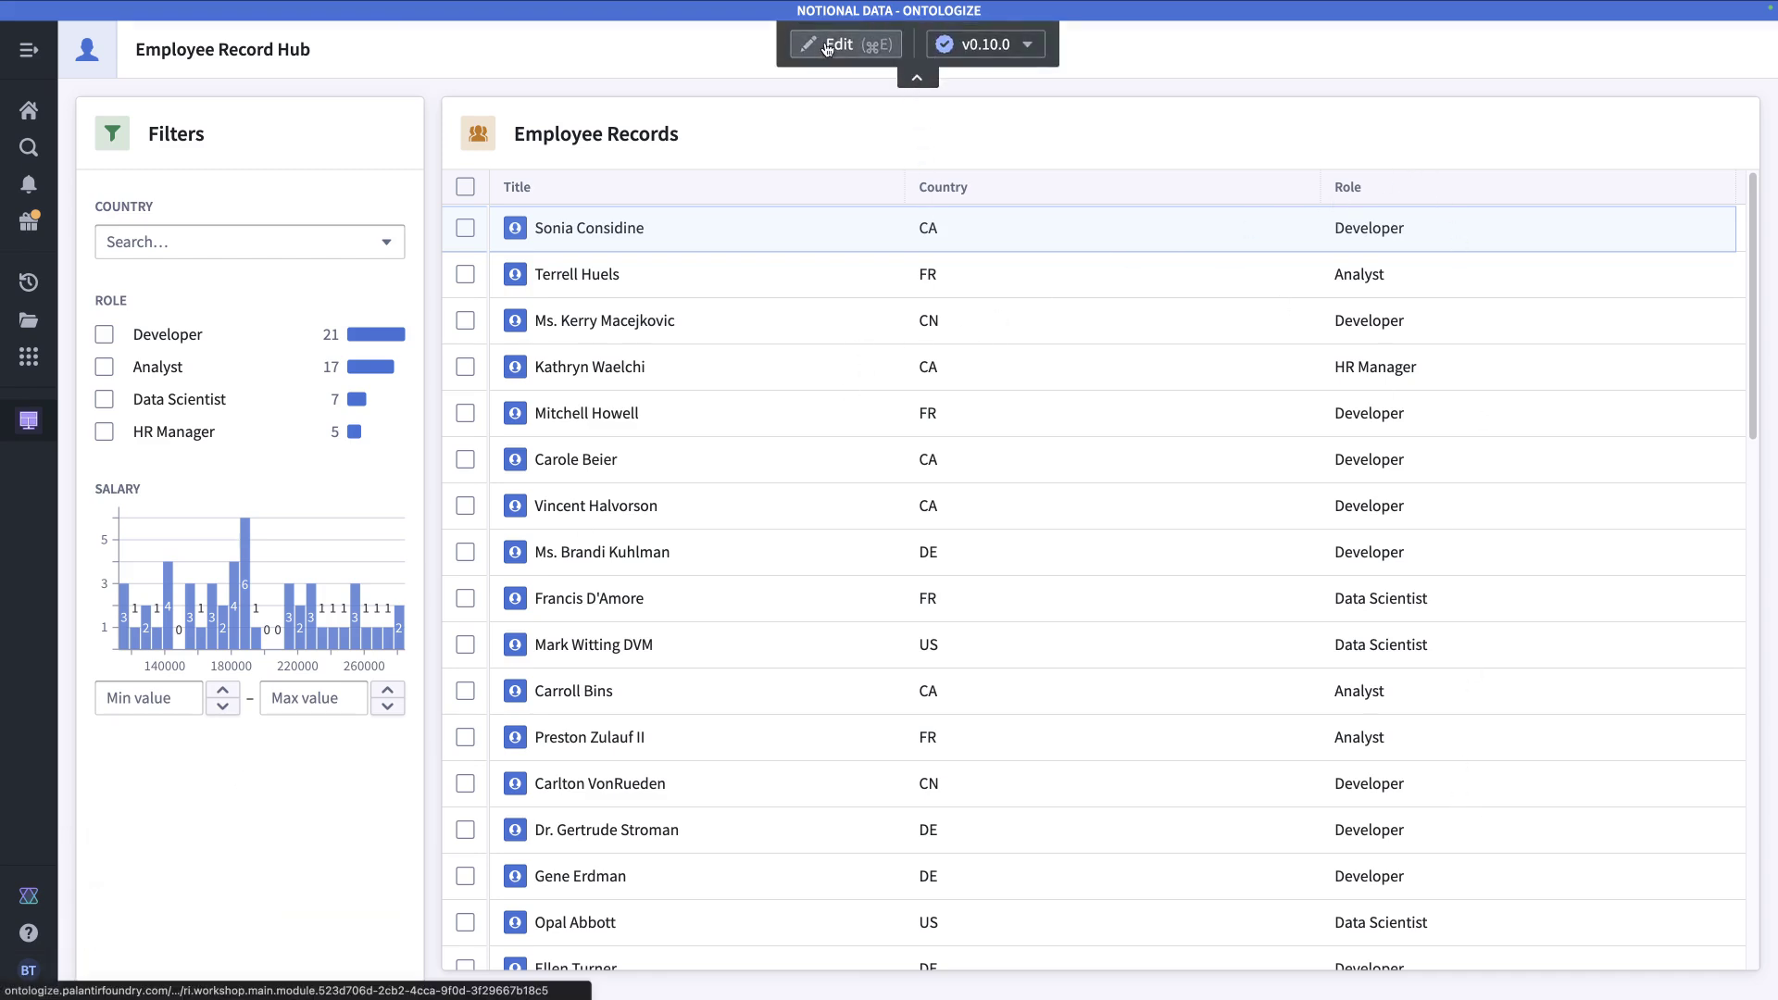
pyautogui.click(825, 44)
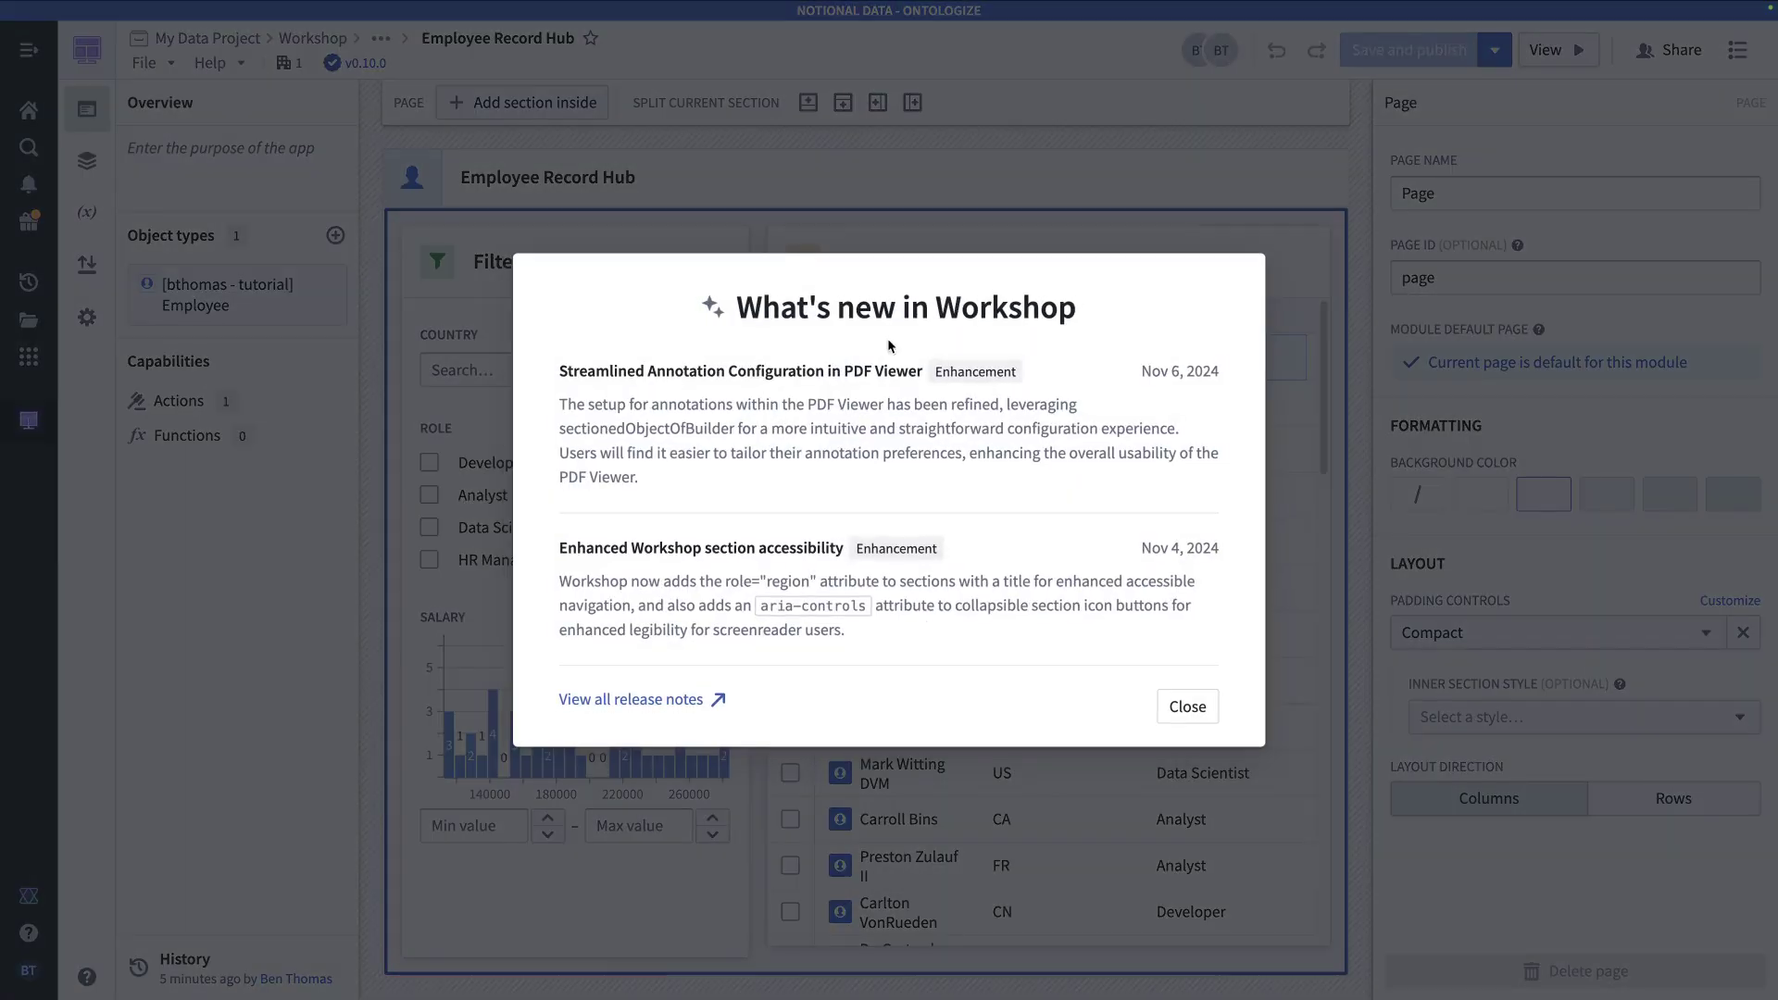
pyautogui.click(1187, 706)
# - Find the User is admin variable, check its current value in the definition, and close it
pyautogui.click(87, 212)
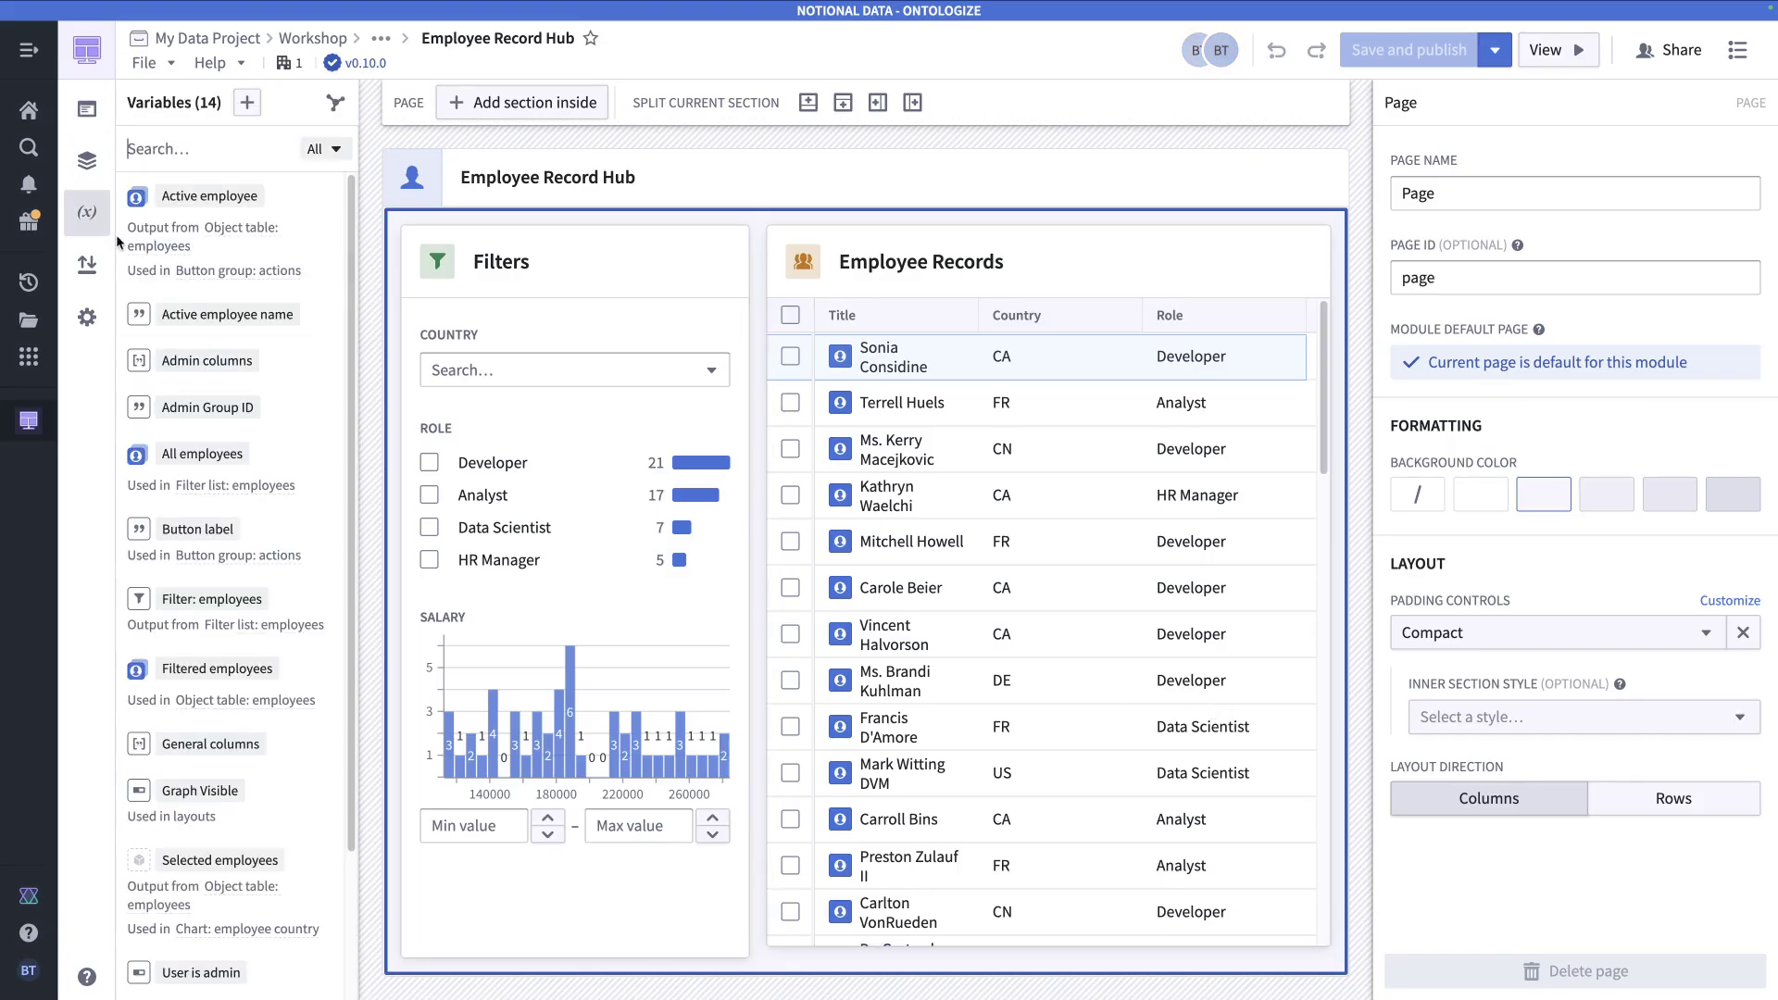
pyautogui.scroll(-2, 238, 732)
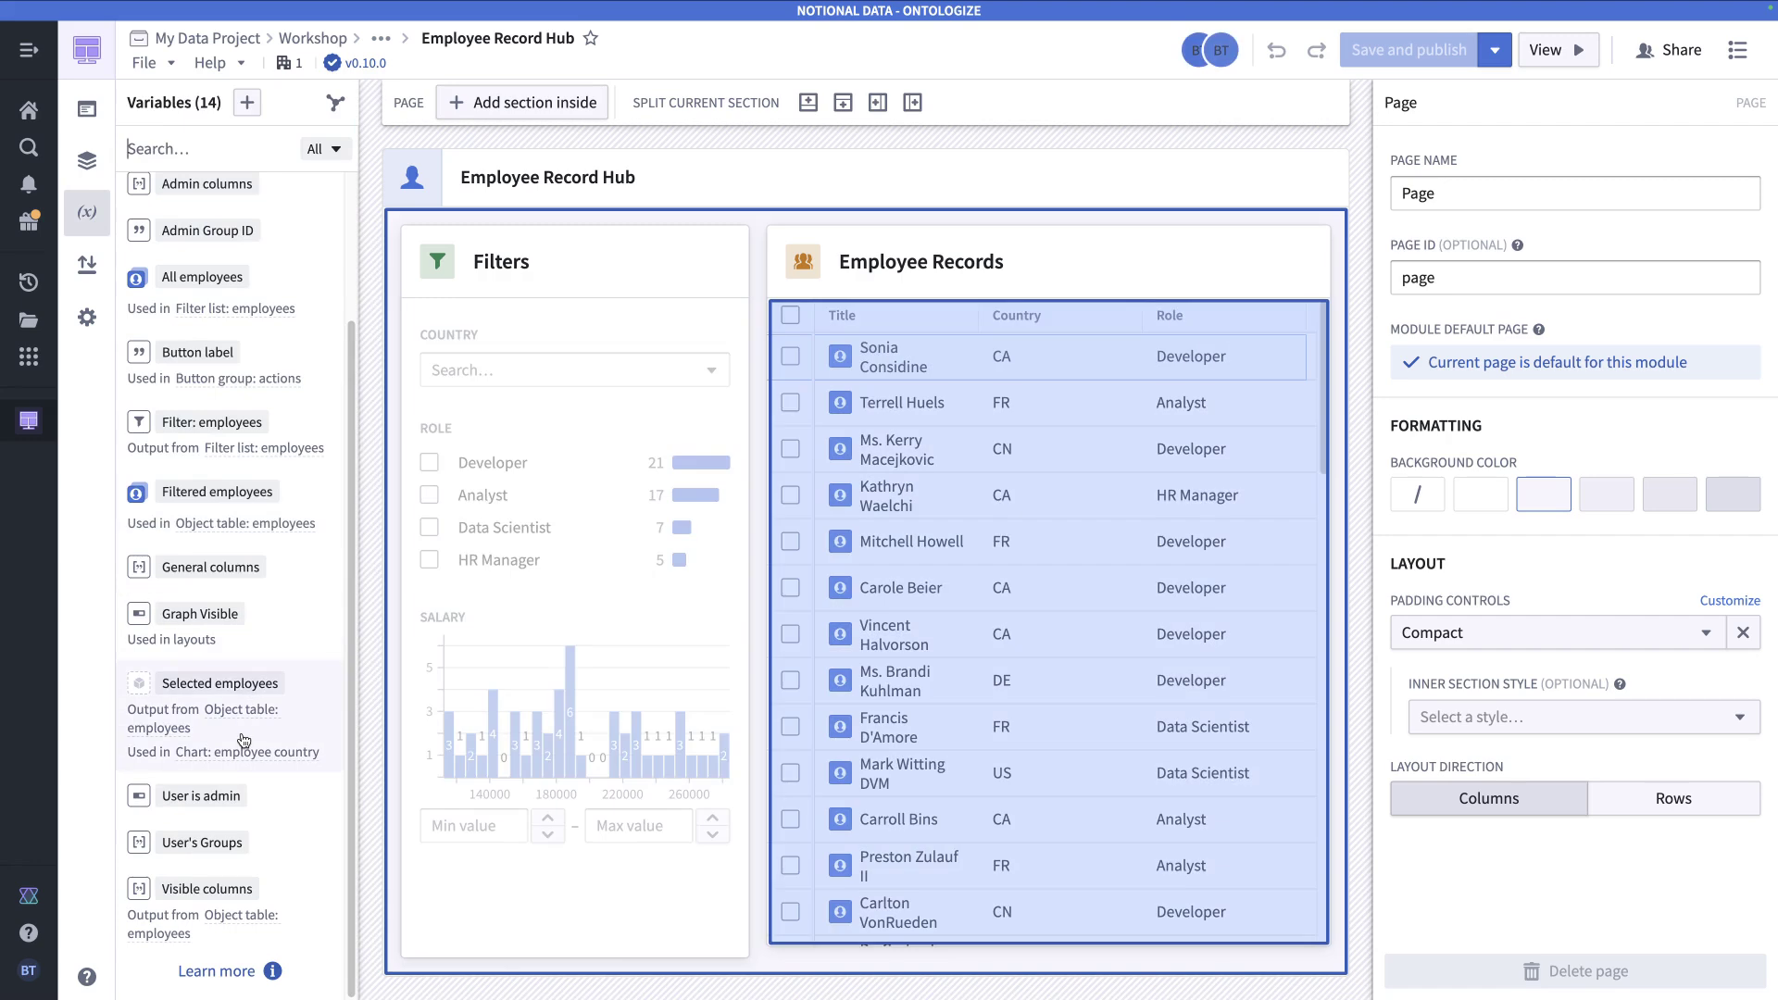
pyautogui.scroll(2, 241, 737)
pyautogui.click(185, 141)
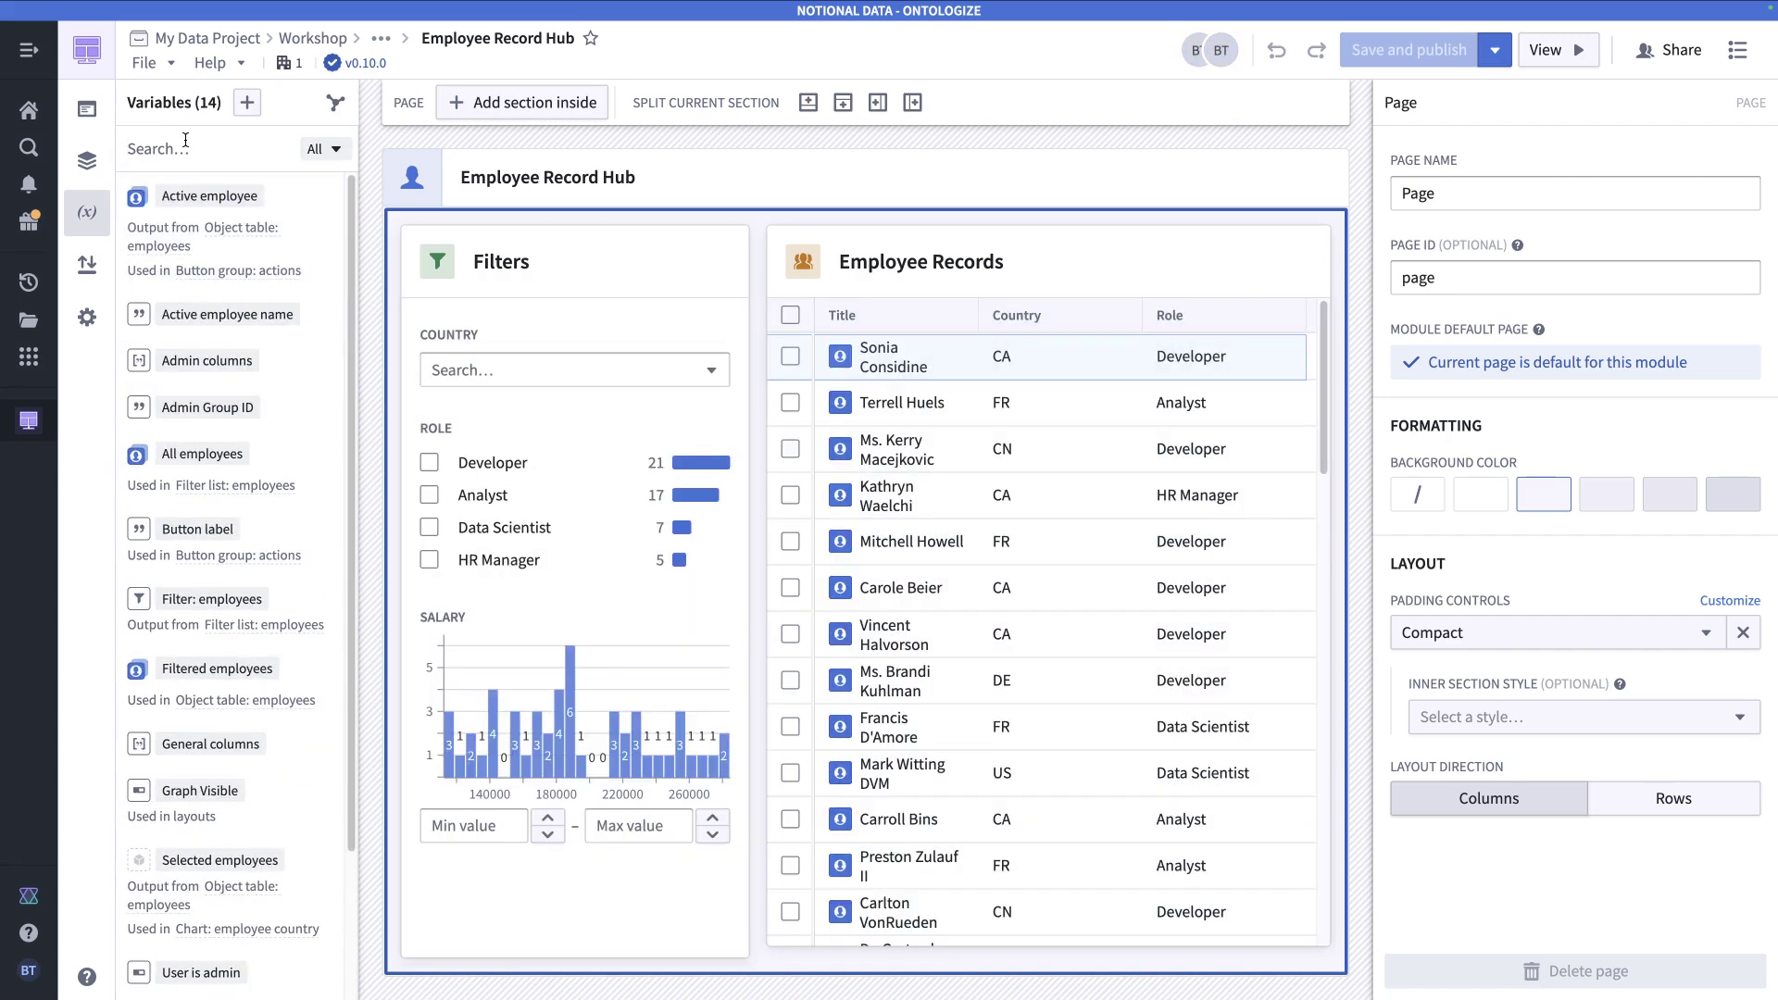
pyautogui.write('is use')
pyautogui.click(229, 197)
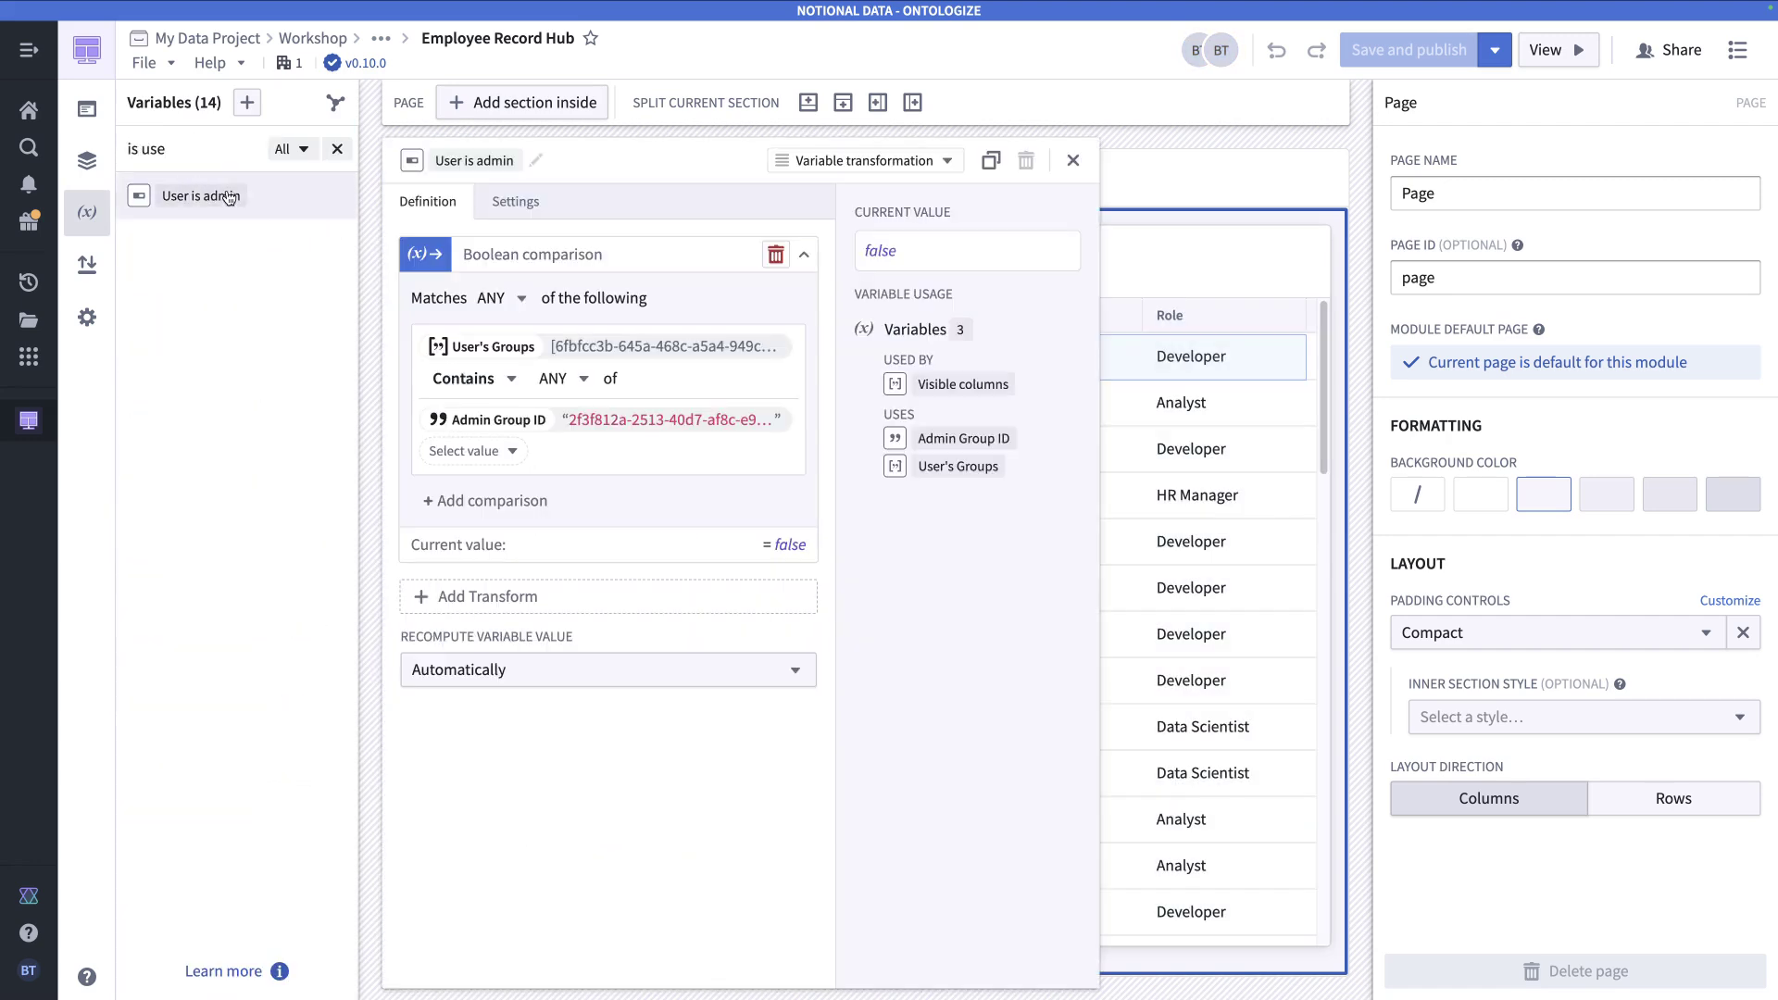
pyautogui.doubleClick(878, 247)
pyautogui.click(1073, 160)
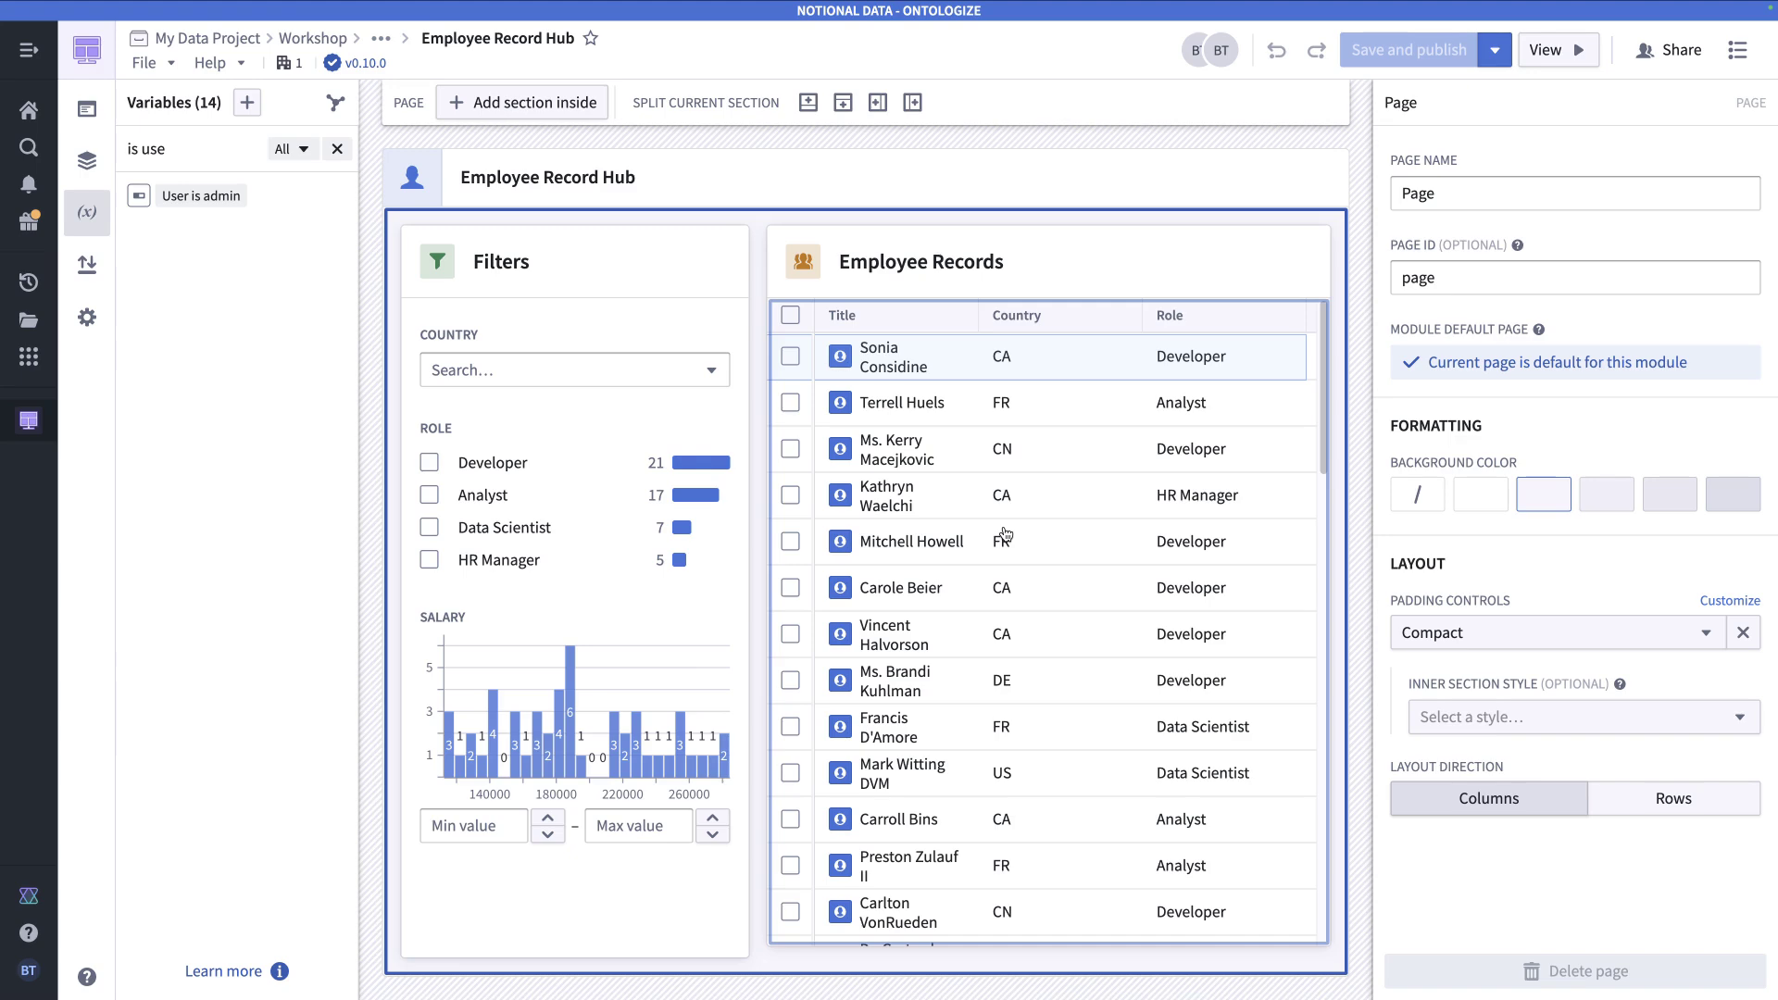
# - Test the chart section's visibility by selecting all rows in the Employee Records table
pyautogui.click(791, 315)
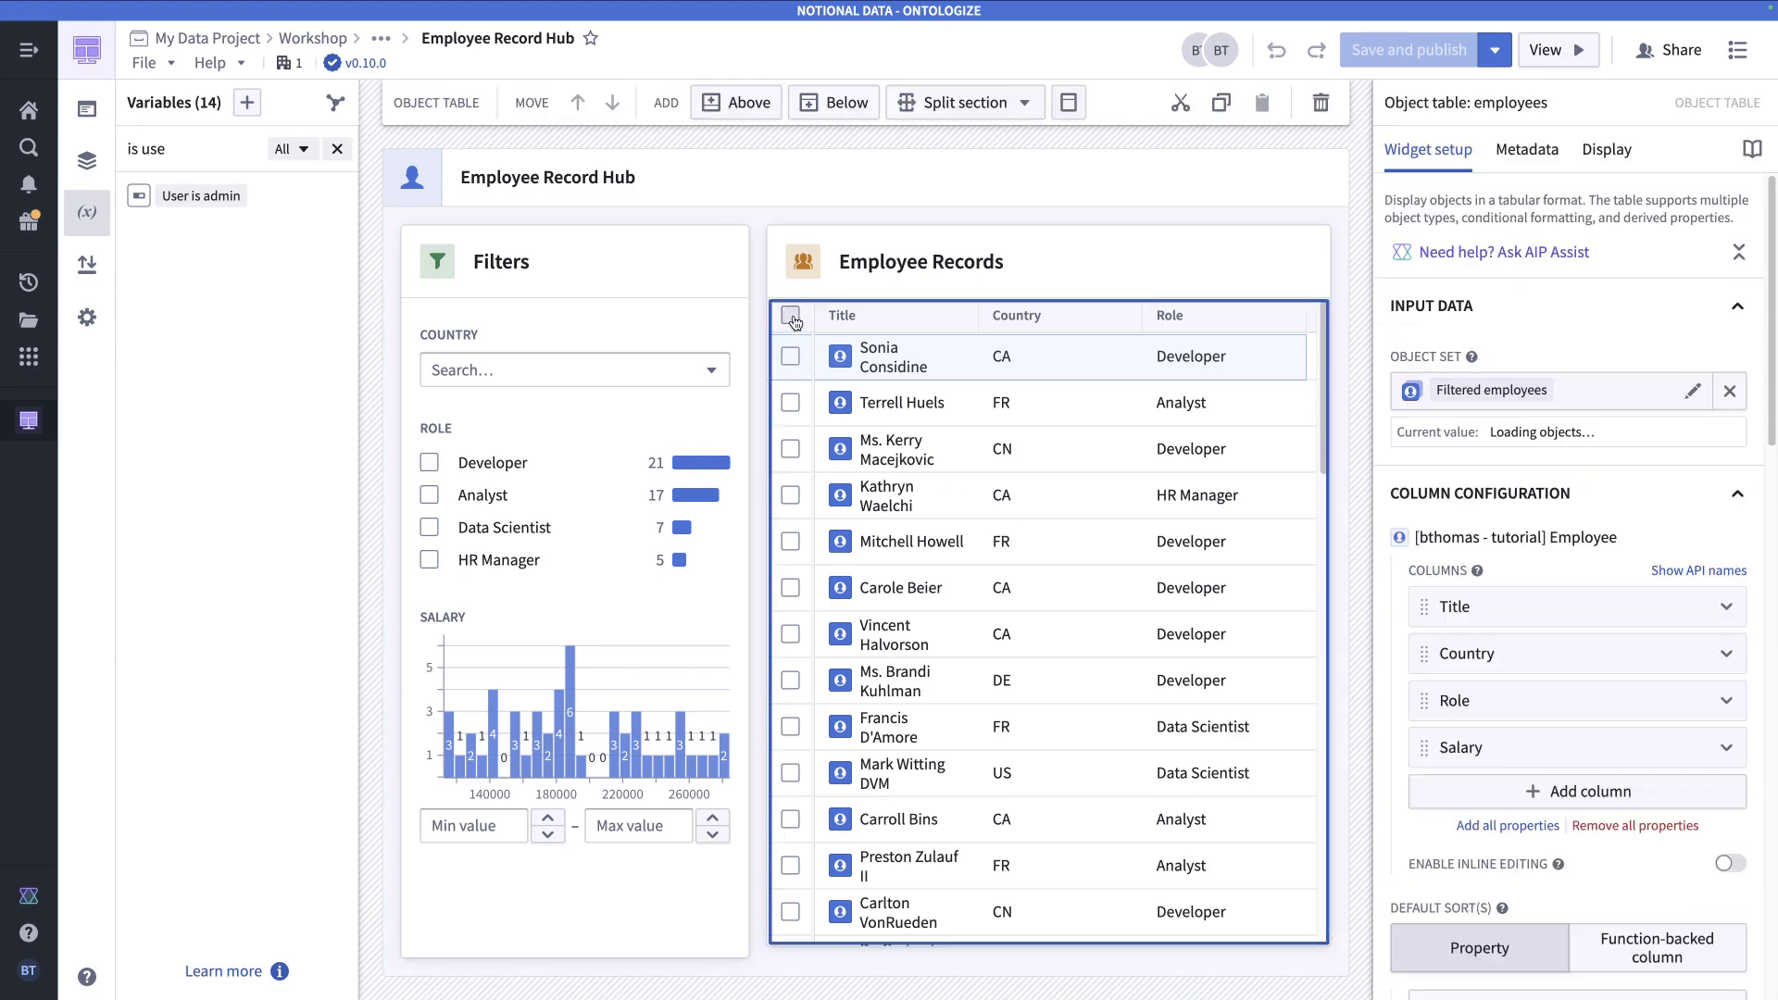
pyautogui.click(792, 318)
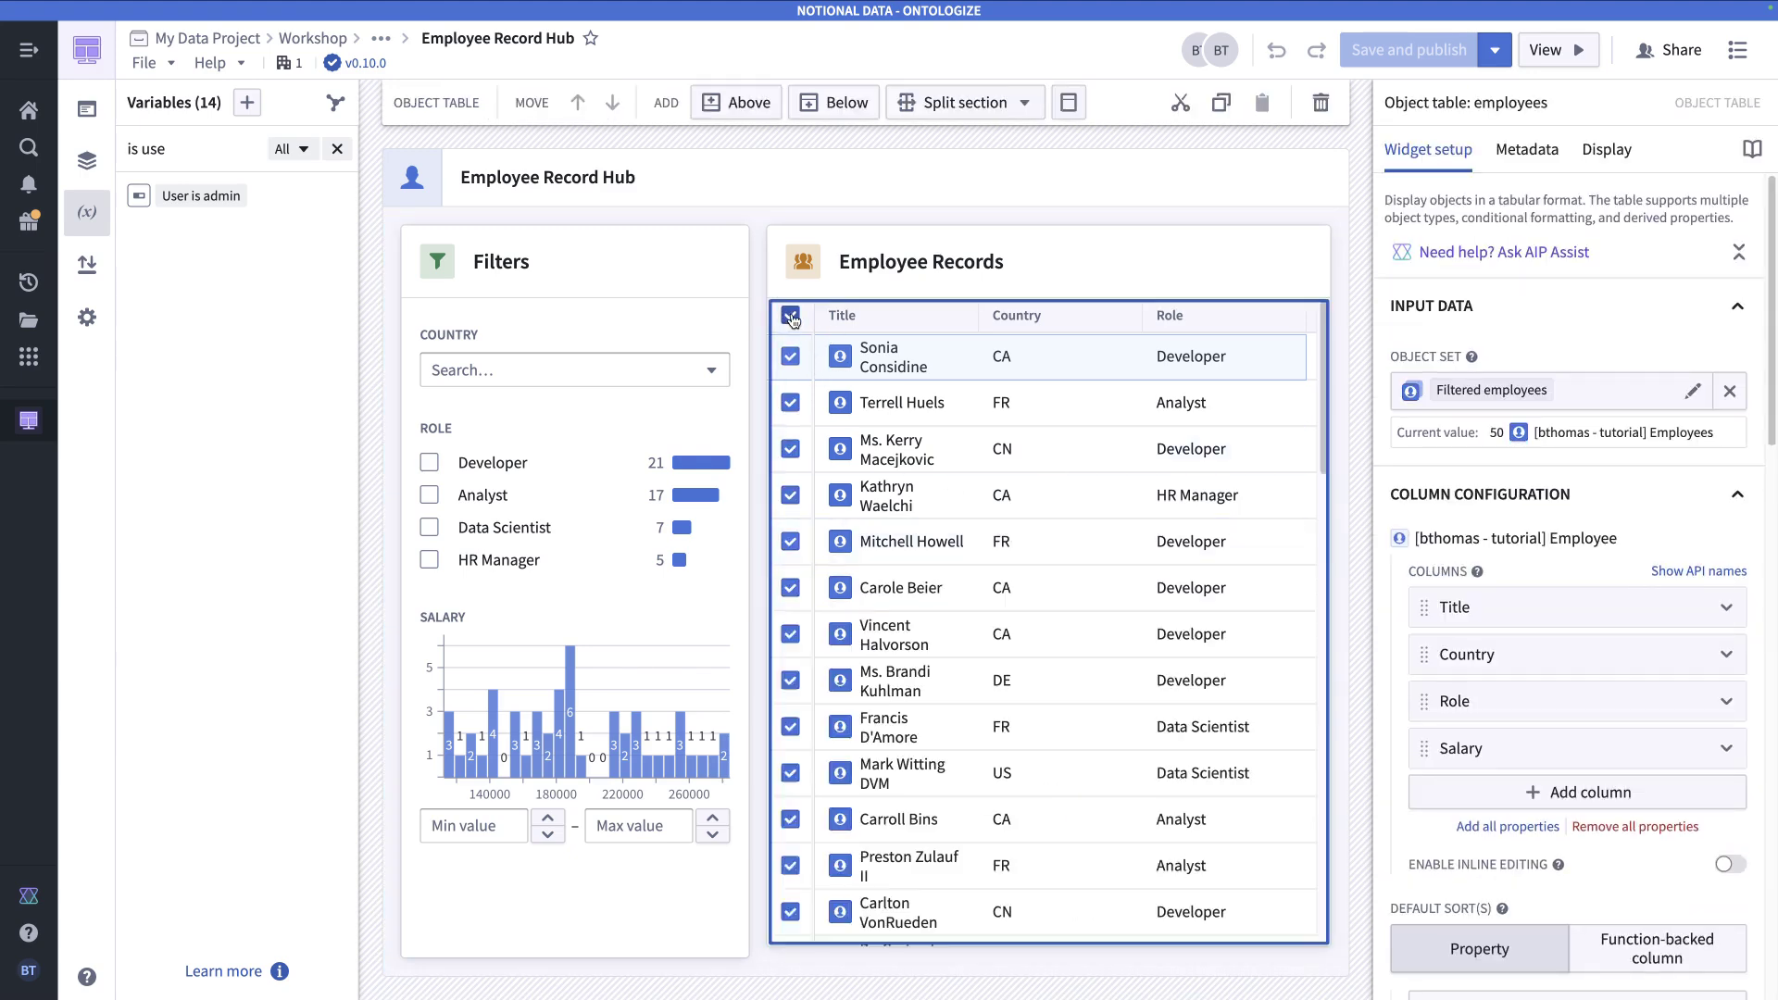
pyautogui.click(1264, 293)
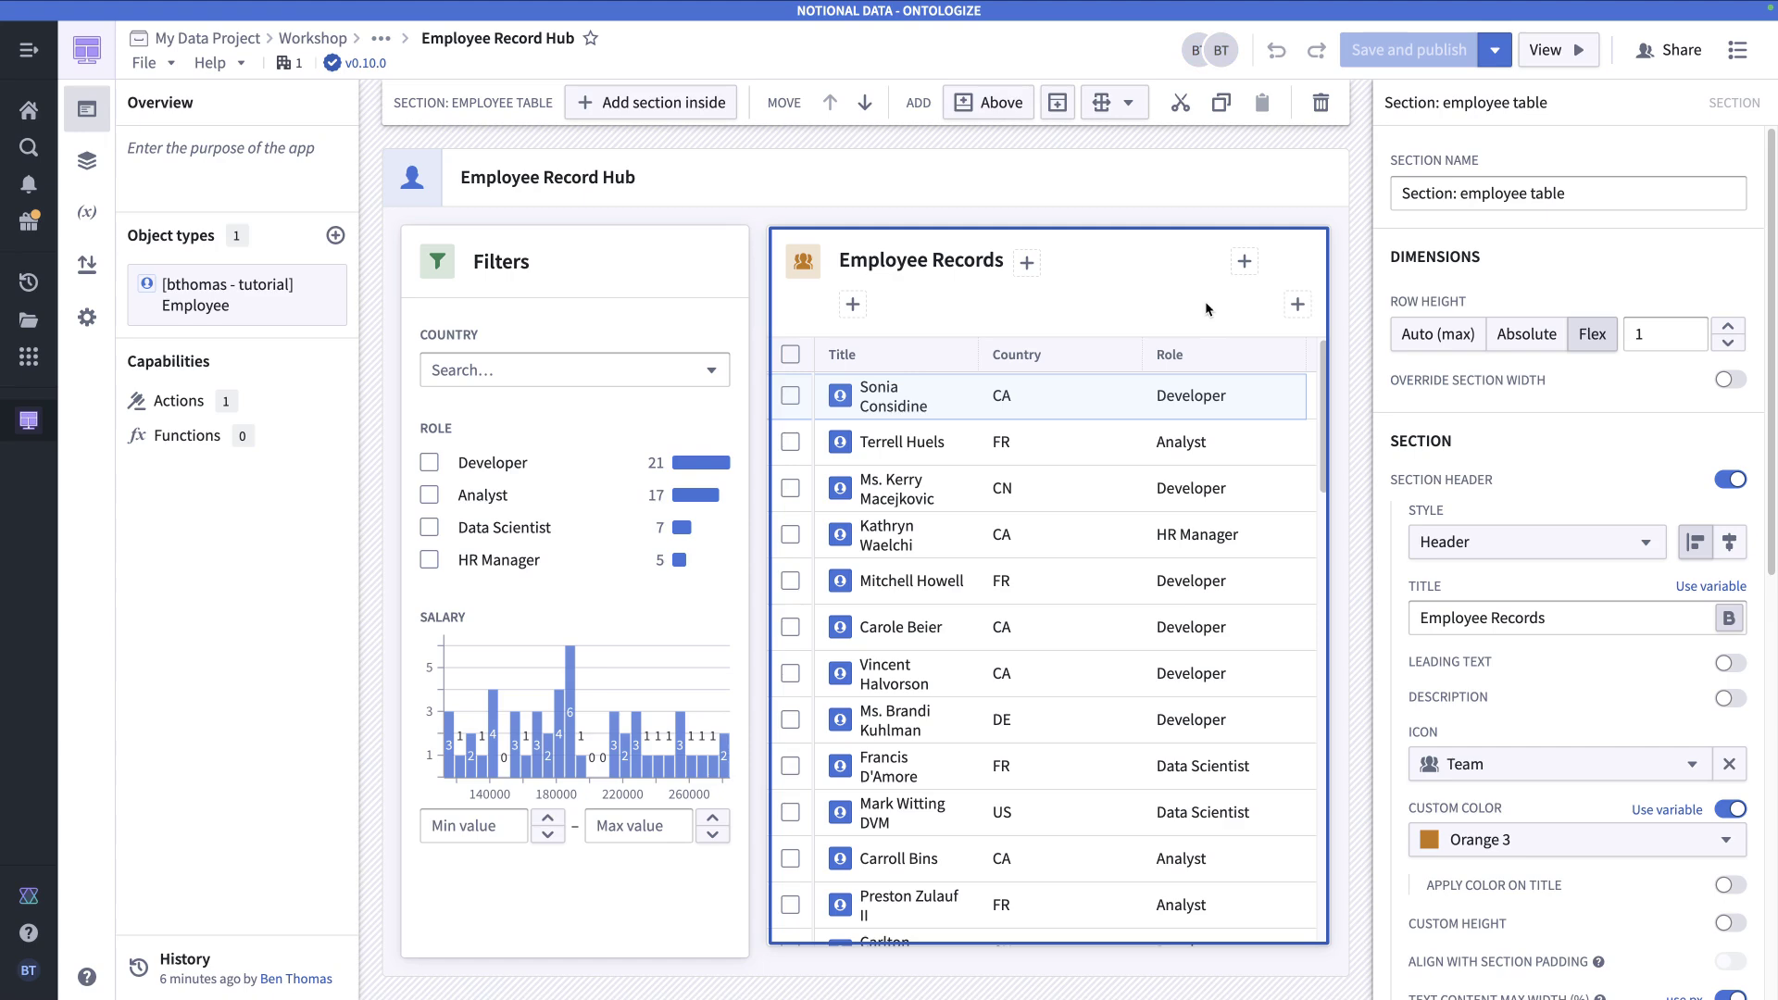
# - Examine Button 1 of the actions button group, down to its parameter defaults and button state if invalid
pyautogui.click(88, 160)
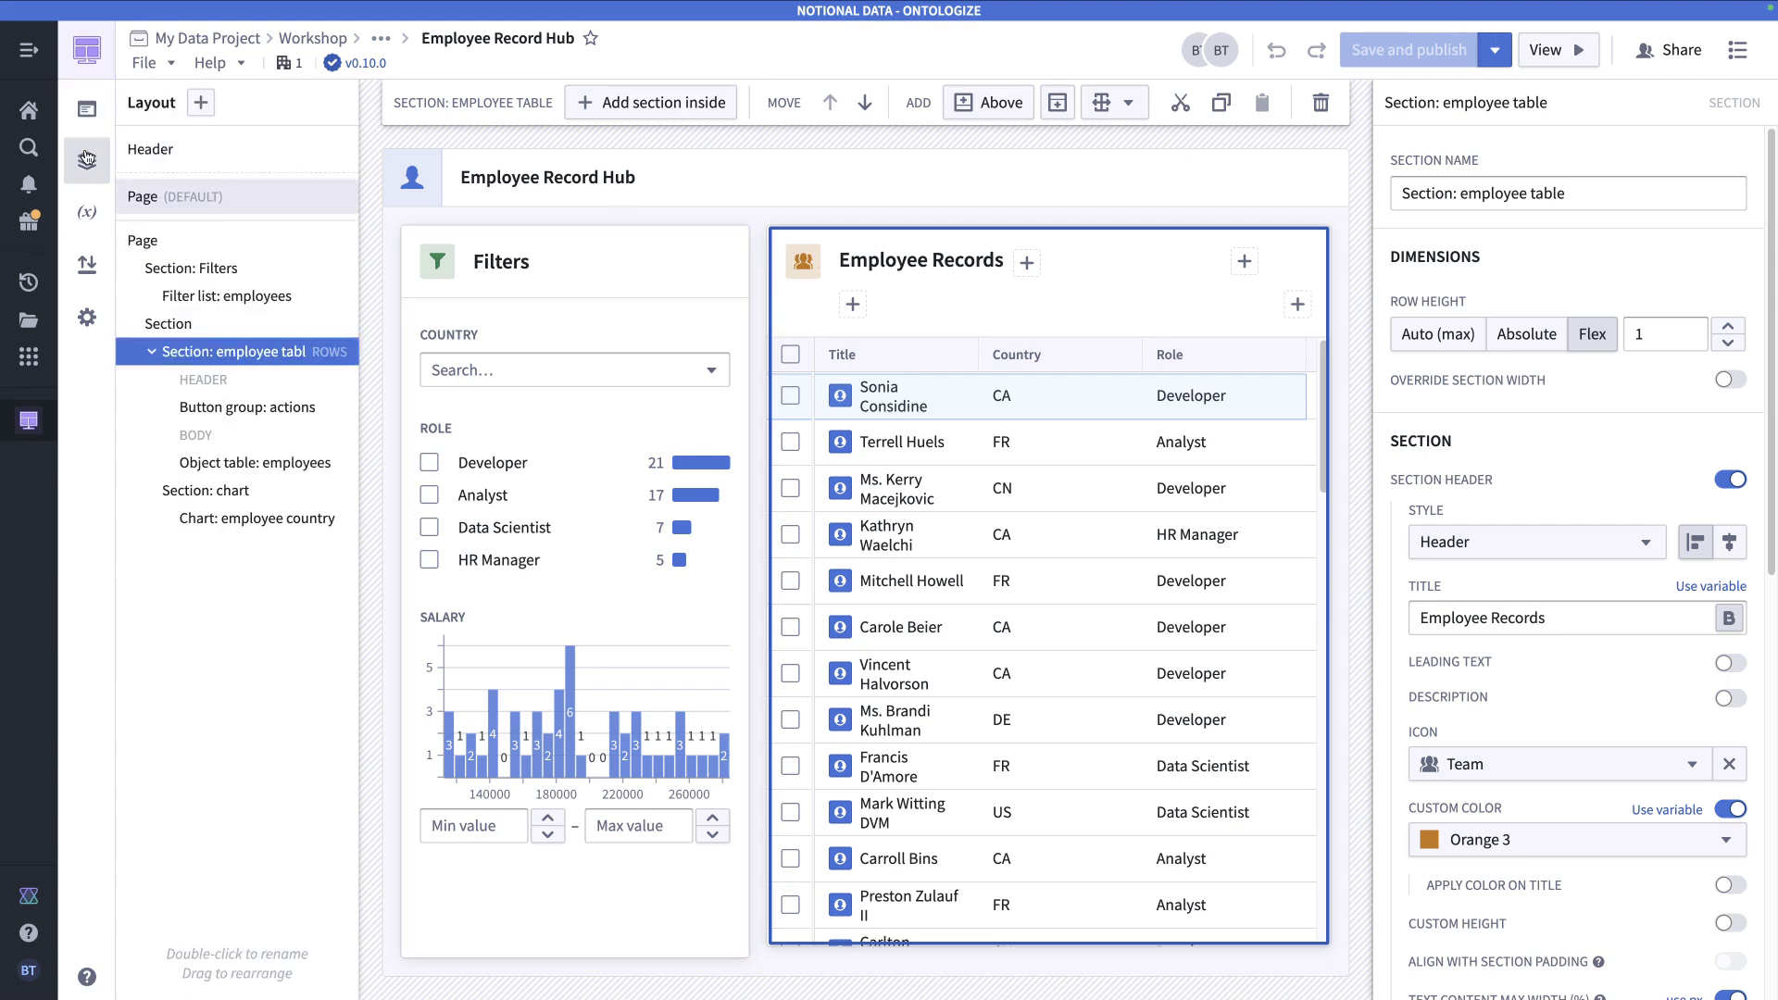
pyautogui.click(251, 405)
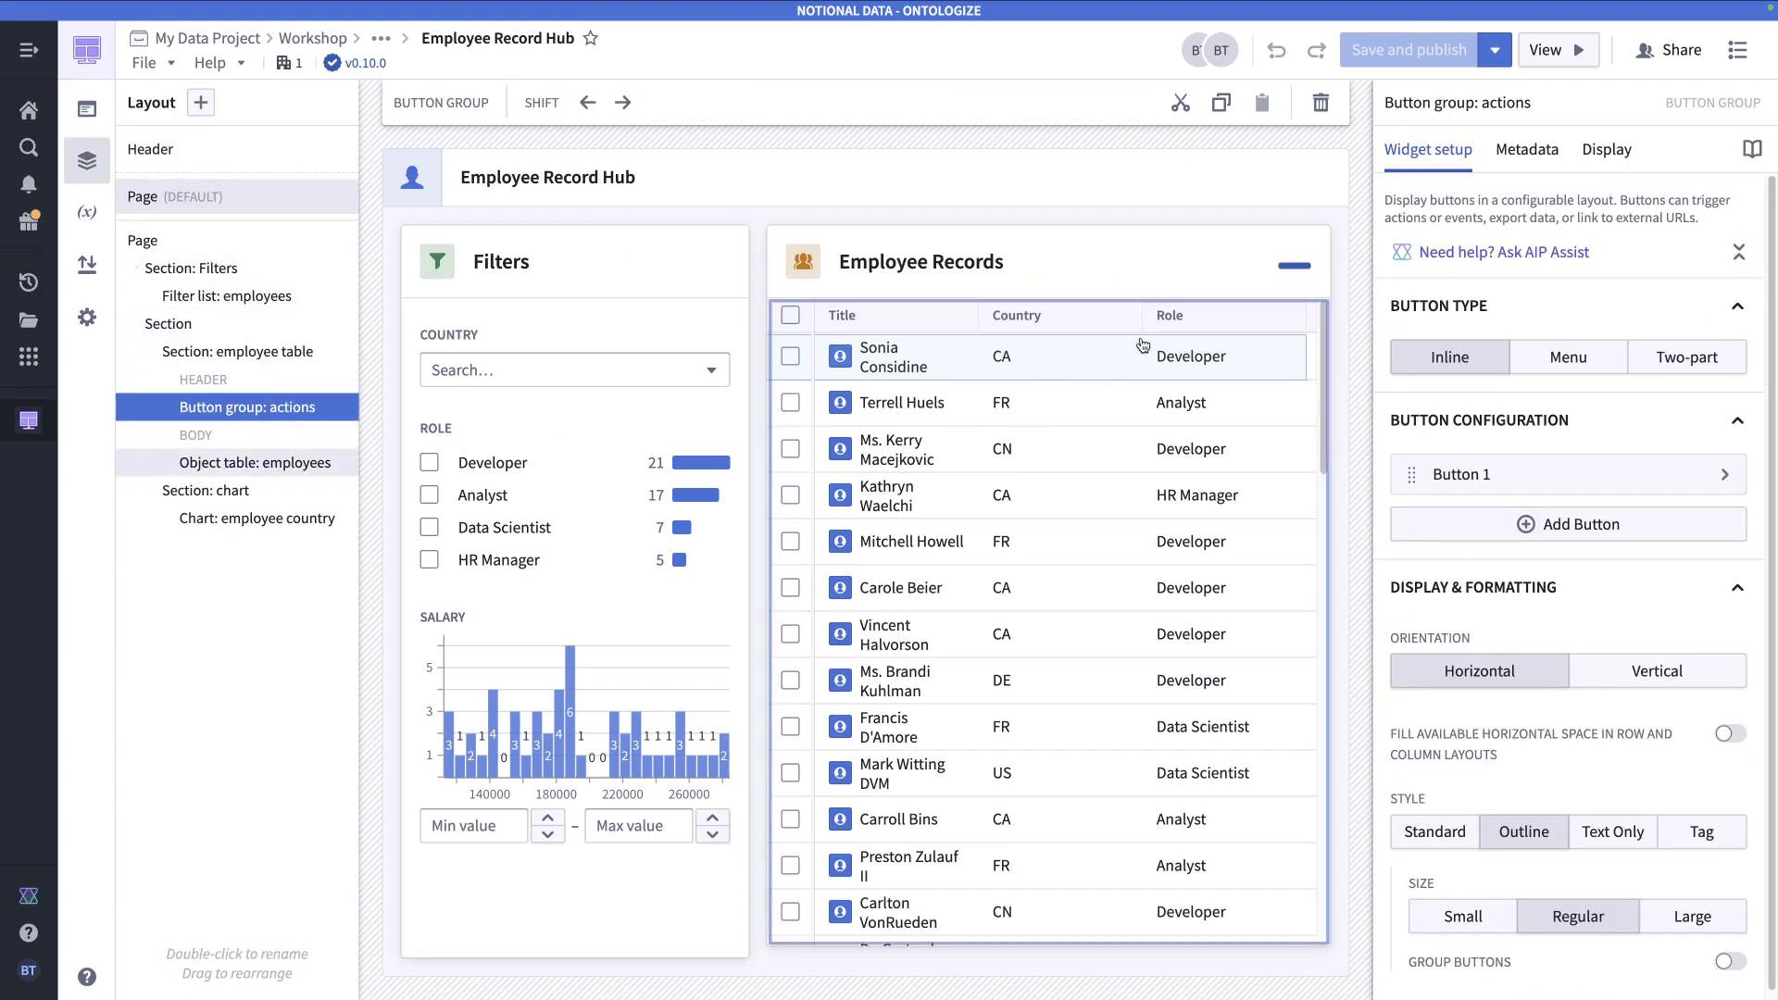
pyautogui.click(1482, 474)
pyautogui.scroll(-5, 1628, 668)
pyautogui.scroll(-1, 1627, 668)
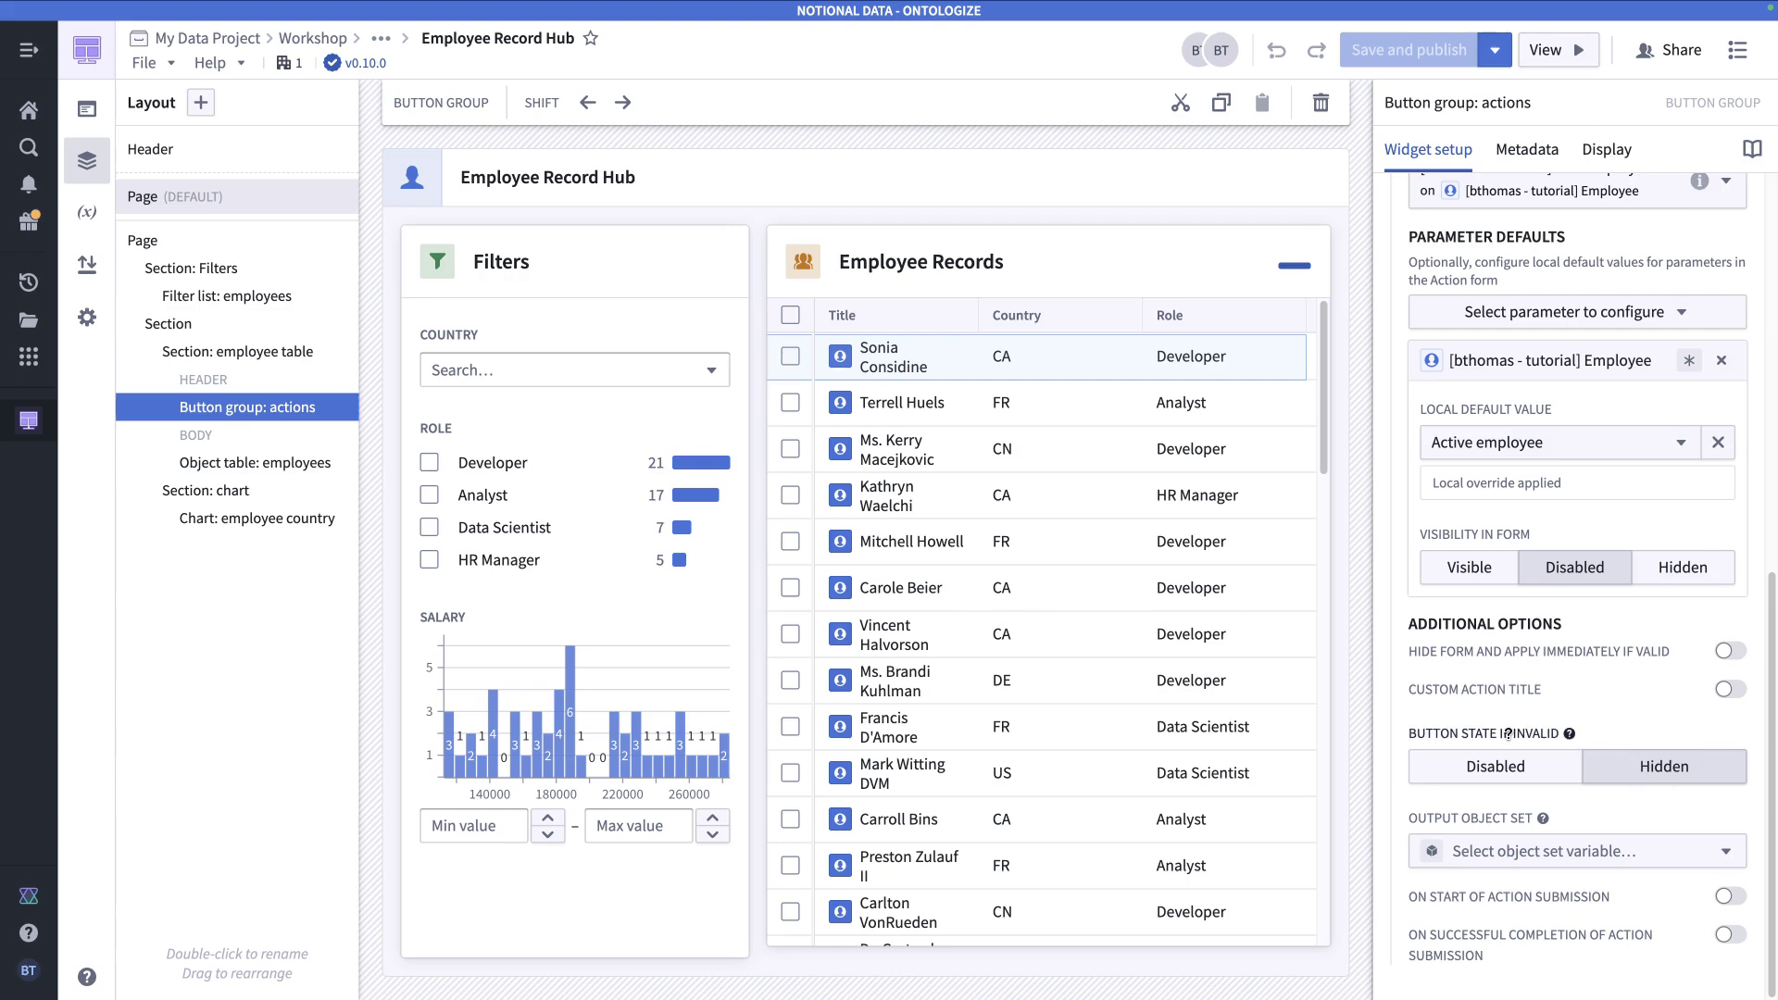
pyautogui.moveTo(1532, 731)
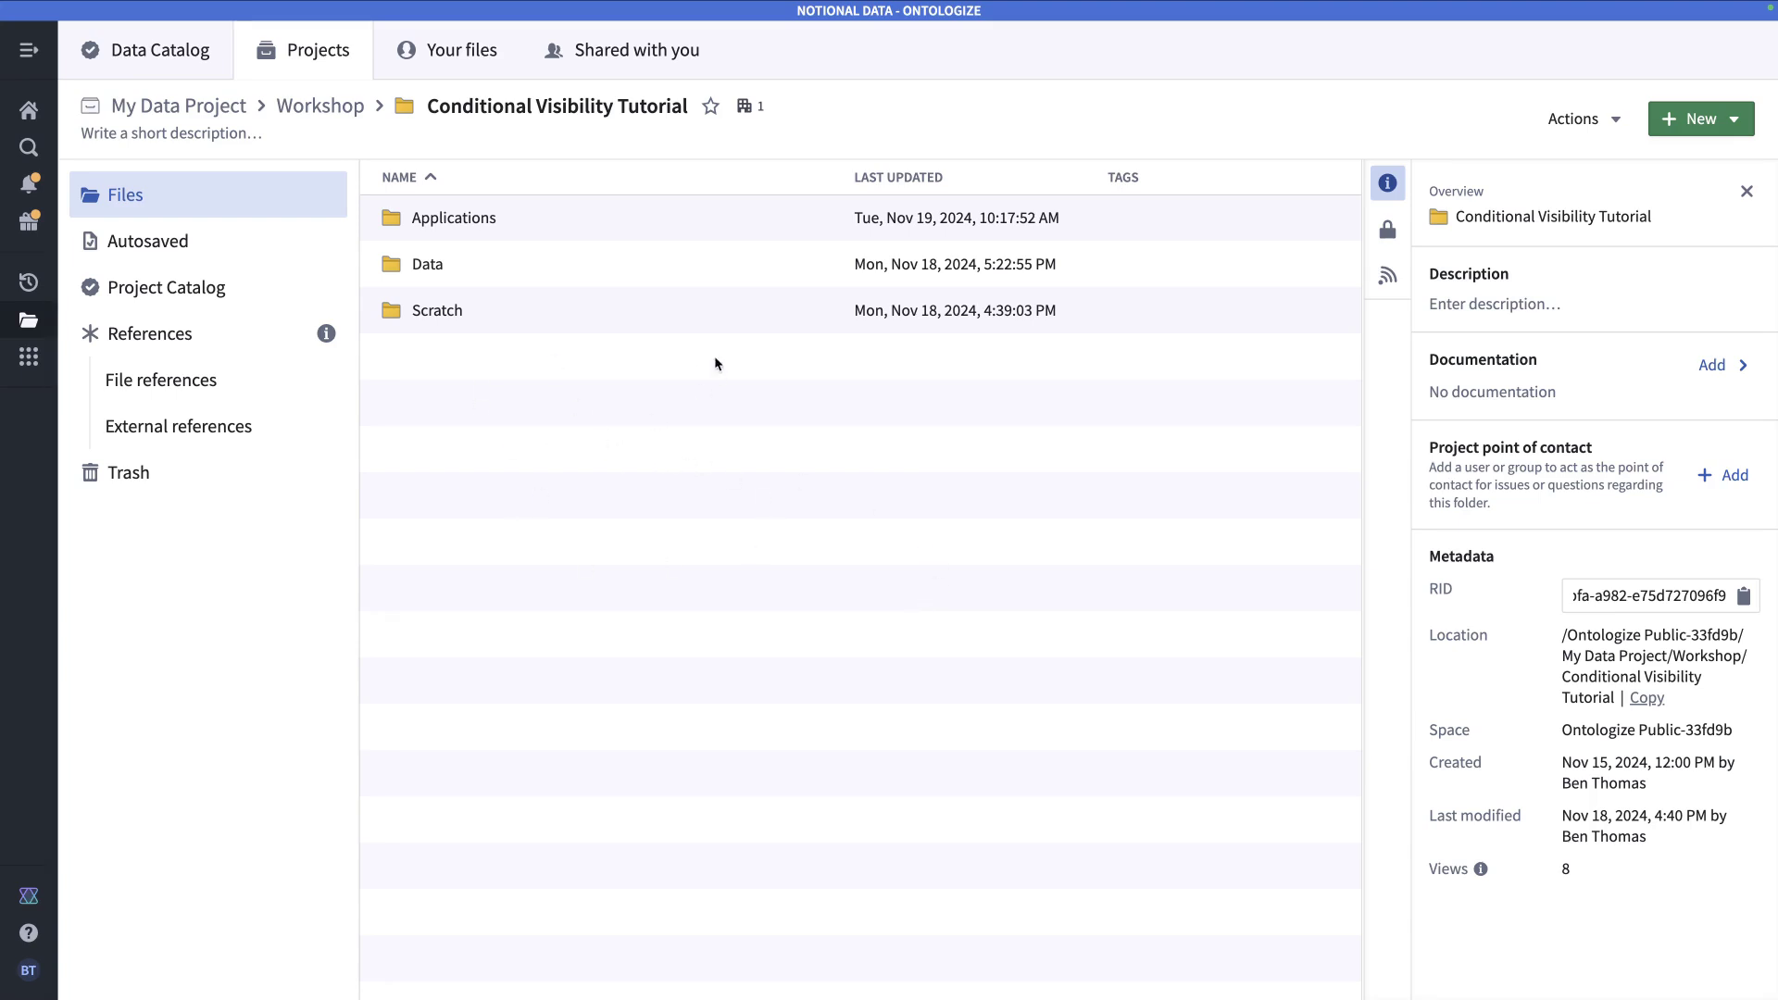
# - In the Conditional Visibility Tutorial folder, create a folder named Functions and open it
pyautogui.rightClick(921, 469)
pyautogui.moveTo(1139, 532)
pyautogui.click(1202, 532)
pyautogui.write('Fuctions')
pyautogui.press('Return')
pyautogui.doubleClick(458, 313)
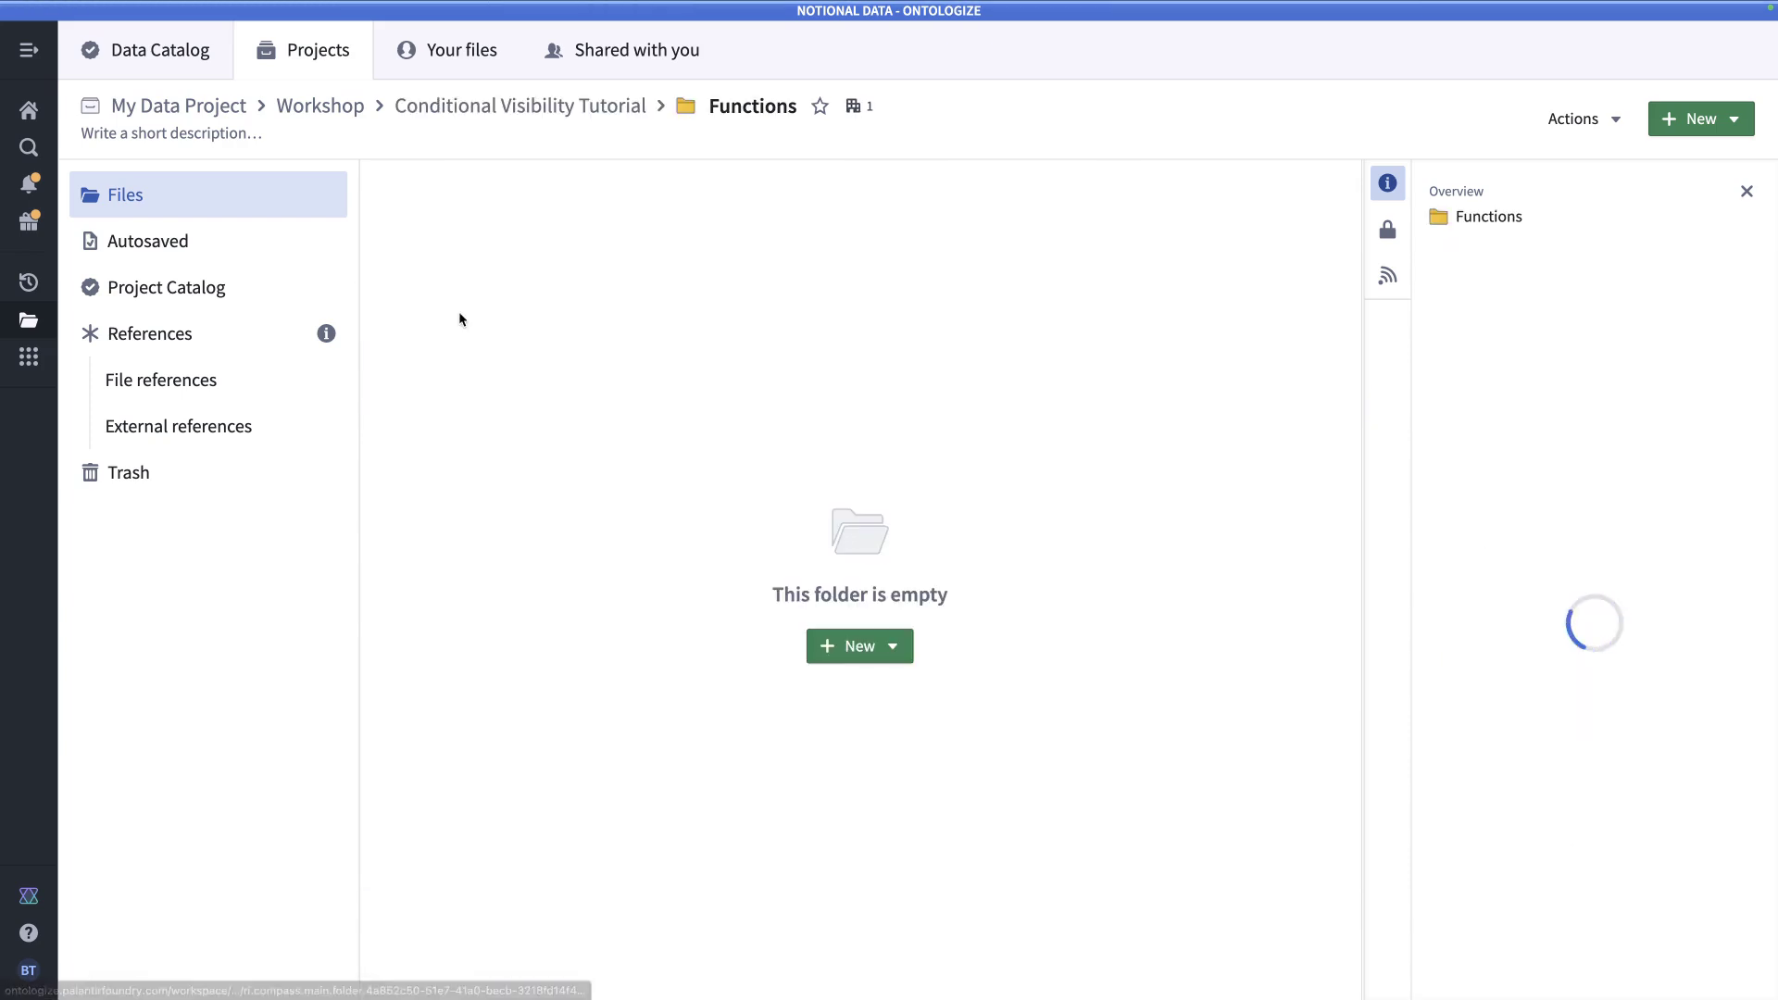
# - Start a new code repository in the Functions folder, choosing Functions as its type and TypeScript Functions as the language
pyautogui.click(882, 657)
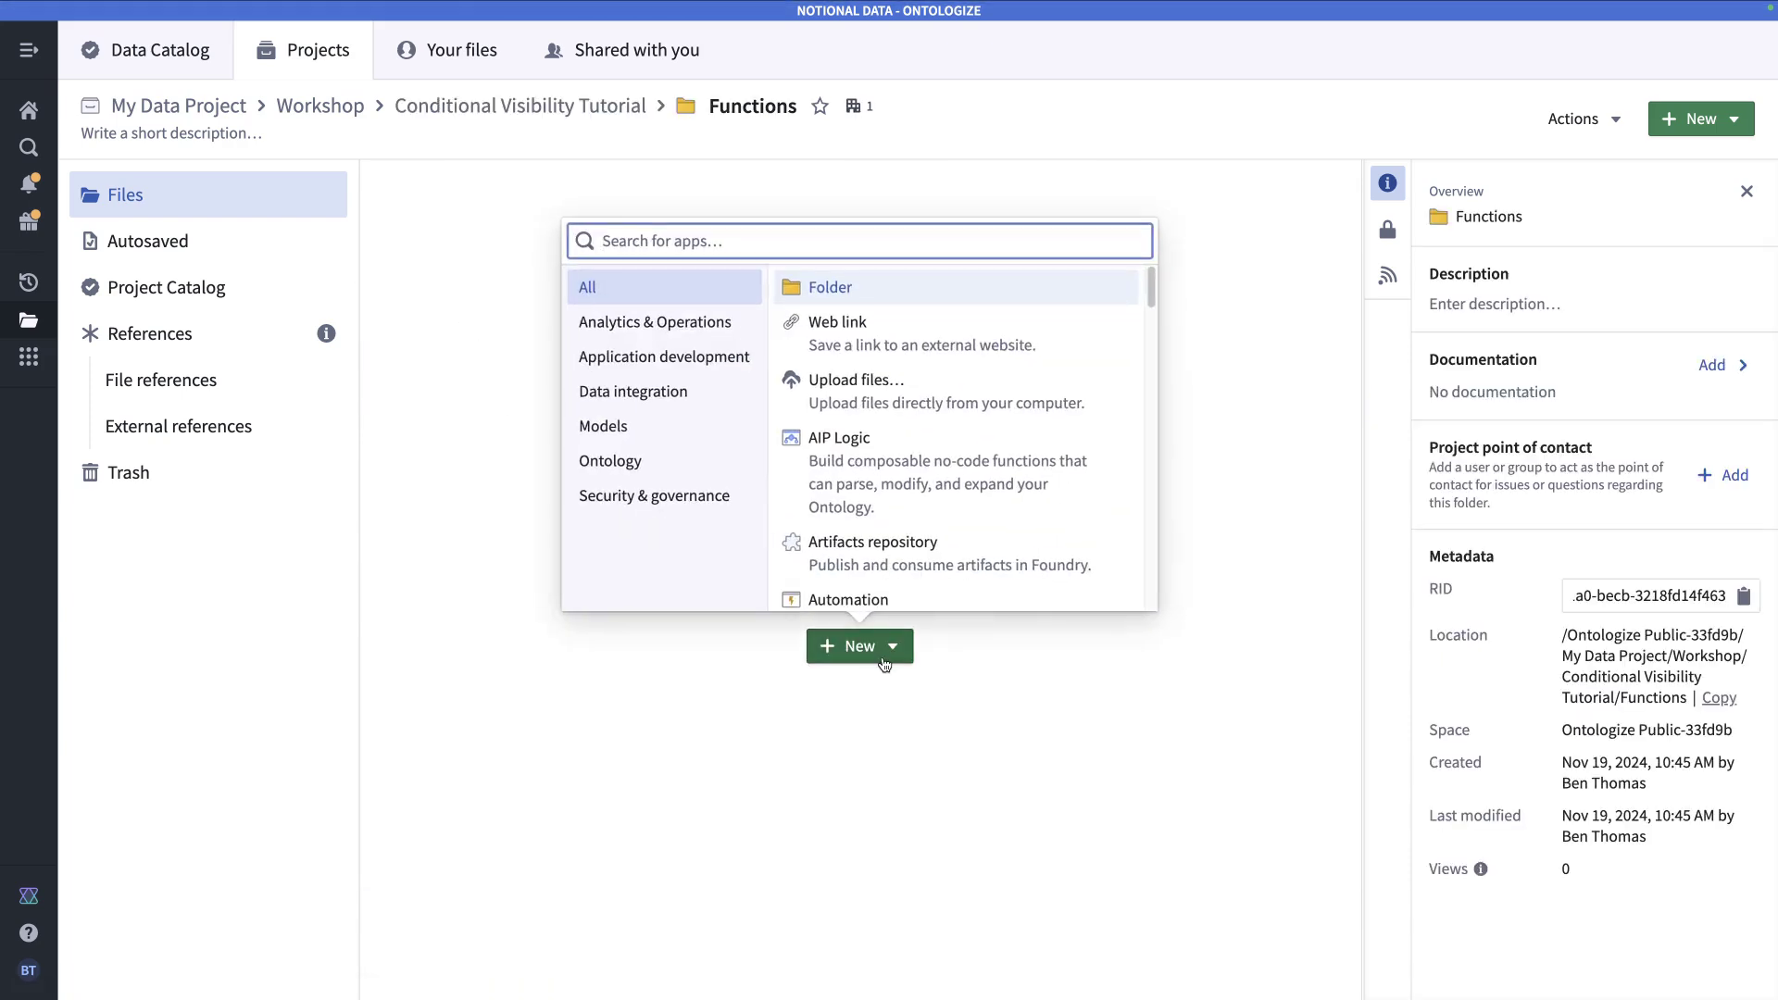
pyautogui.write('code repo')
pyautogui.click(881, 333)
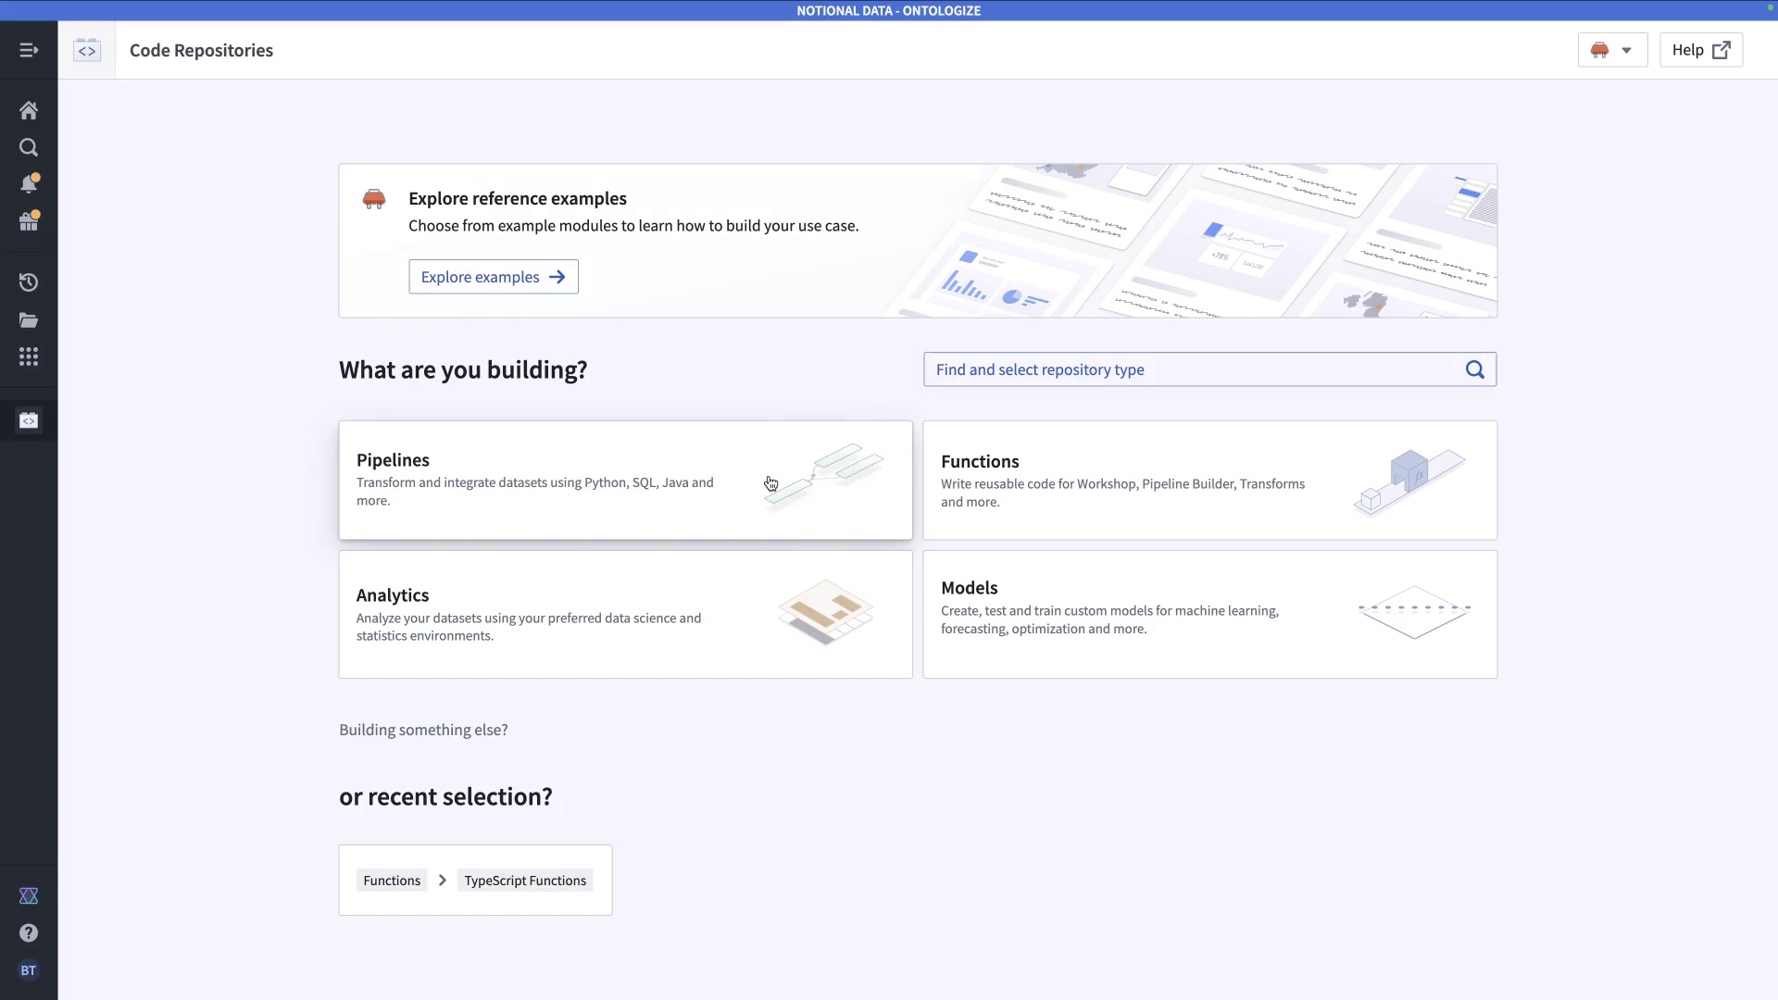
pyautogui.click(1092, 491)
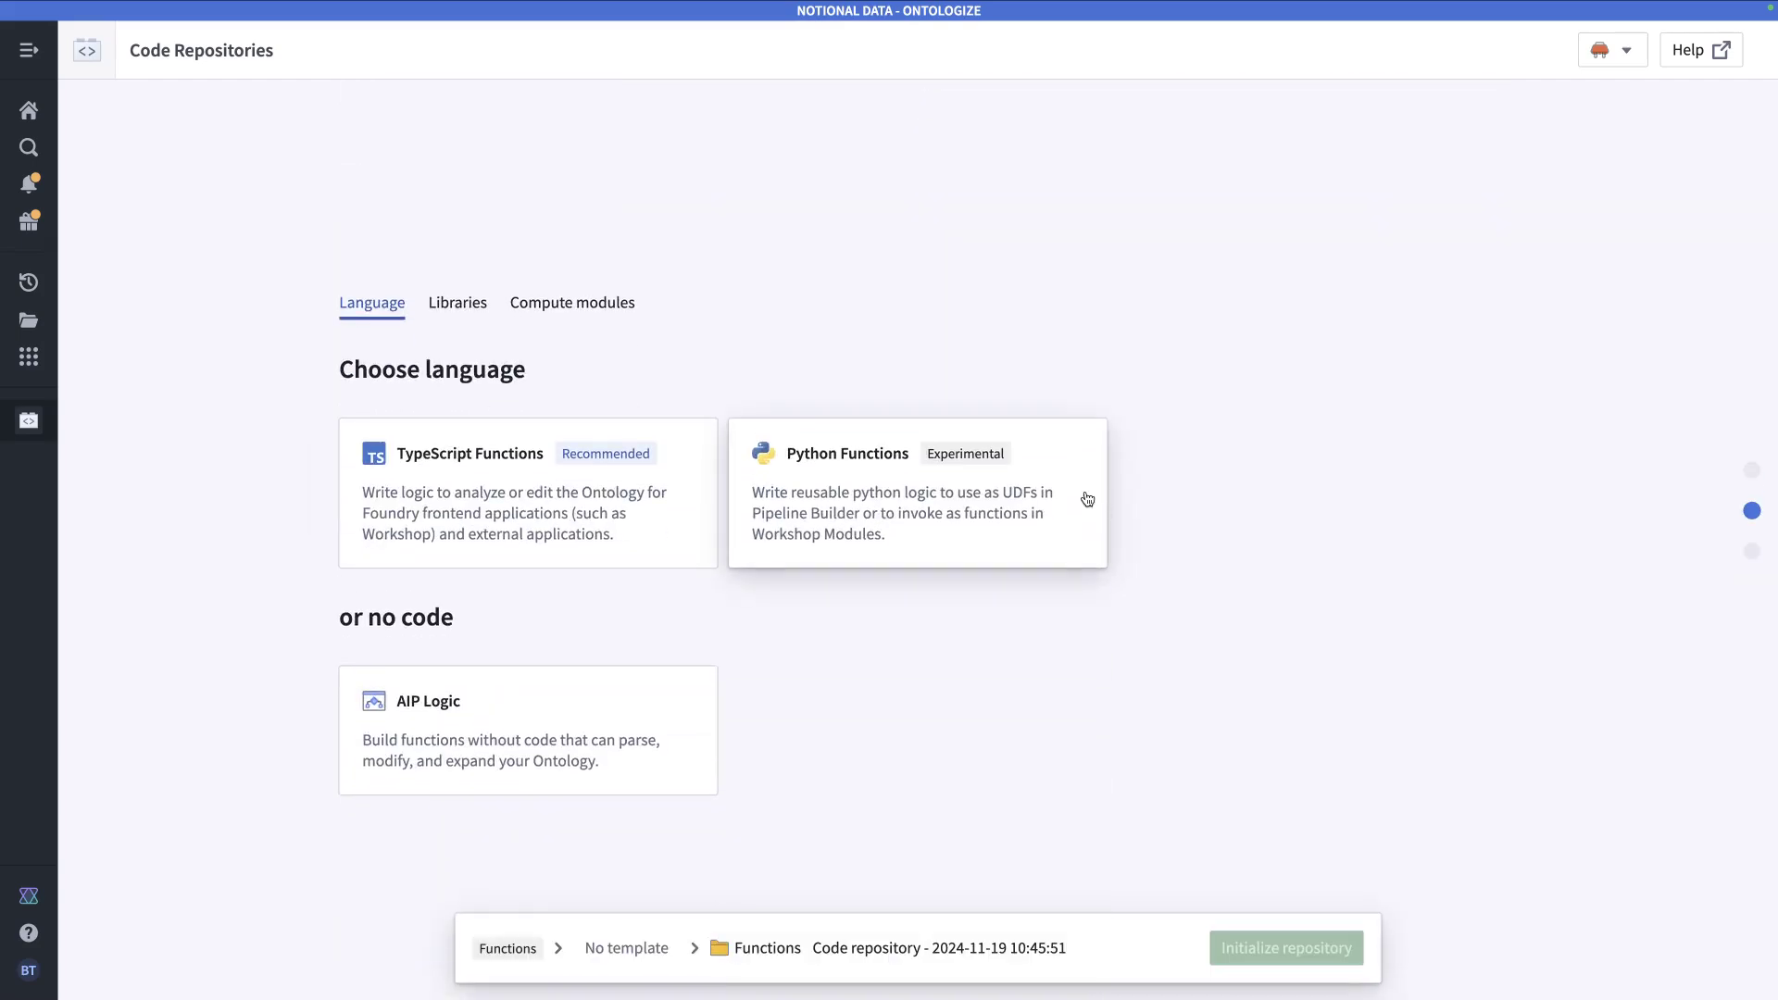
pyautogui.click(530, 465)
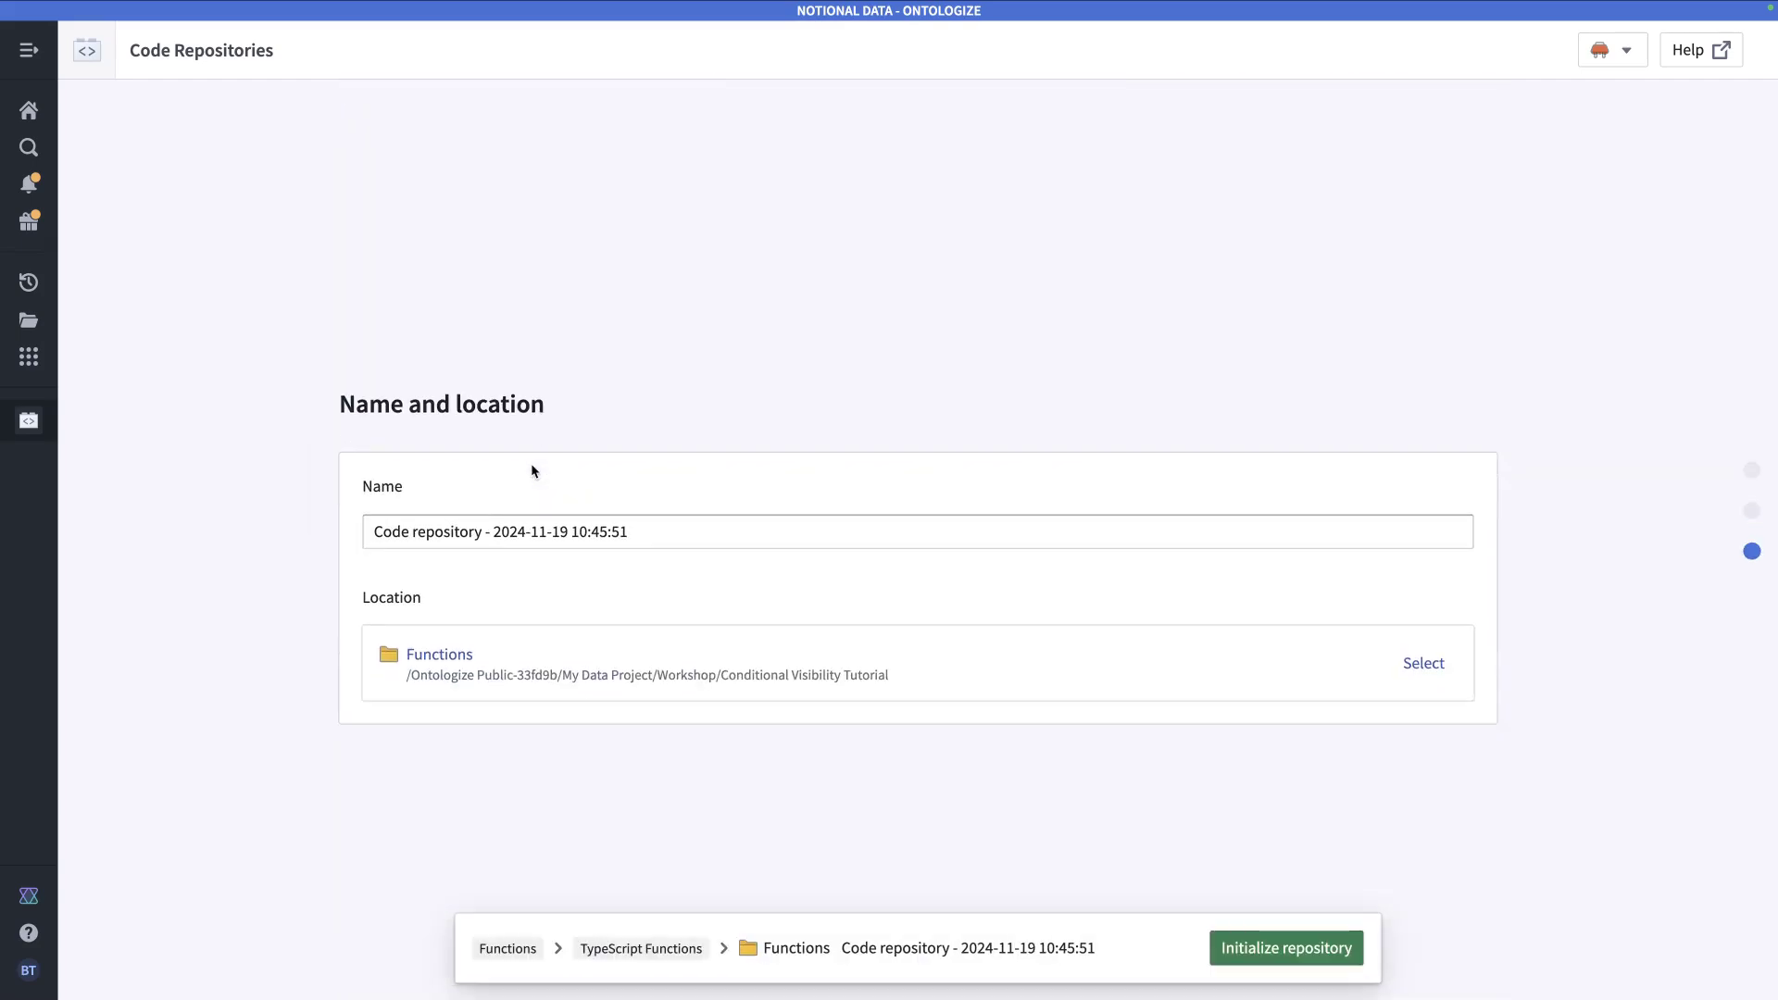
# - Name the repository Employee Record Functions and initialize it
pyautogui.tripleClick(519, 510)
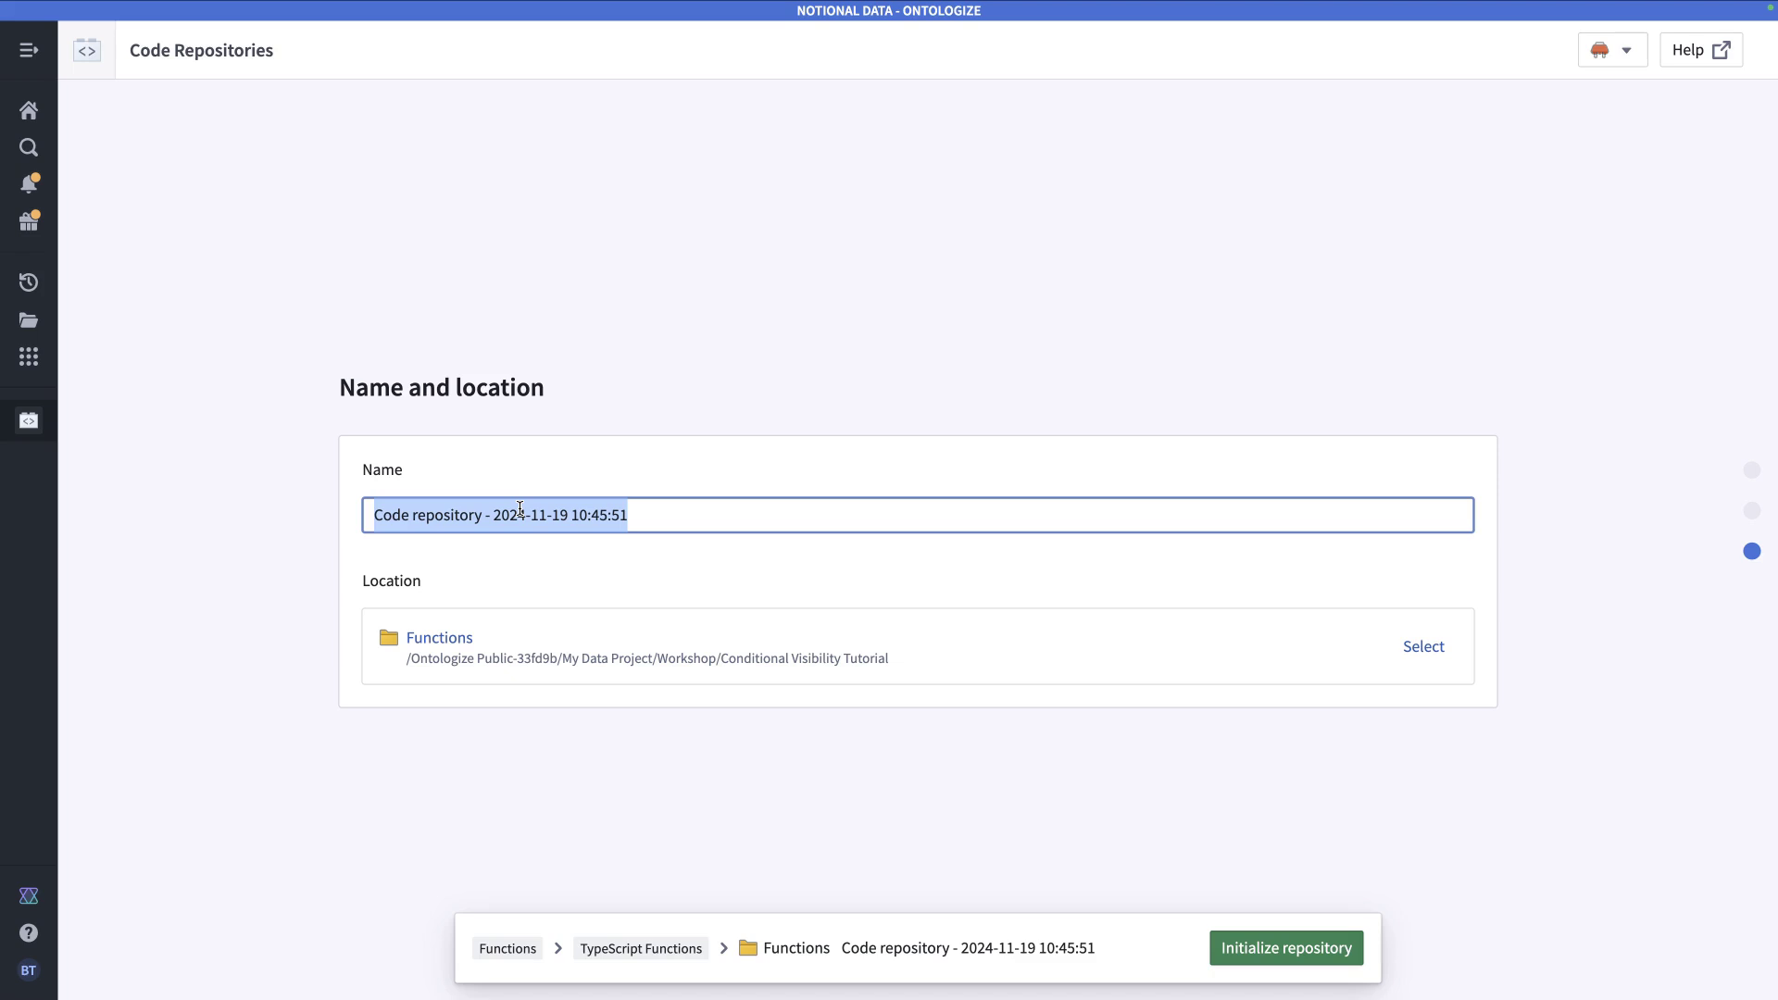
pyautogui.write('Employee R')
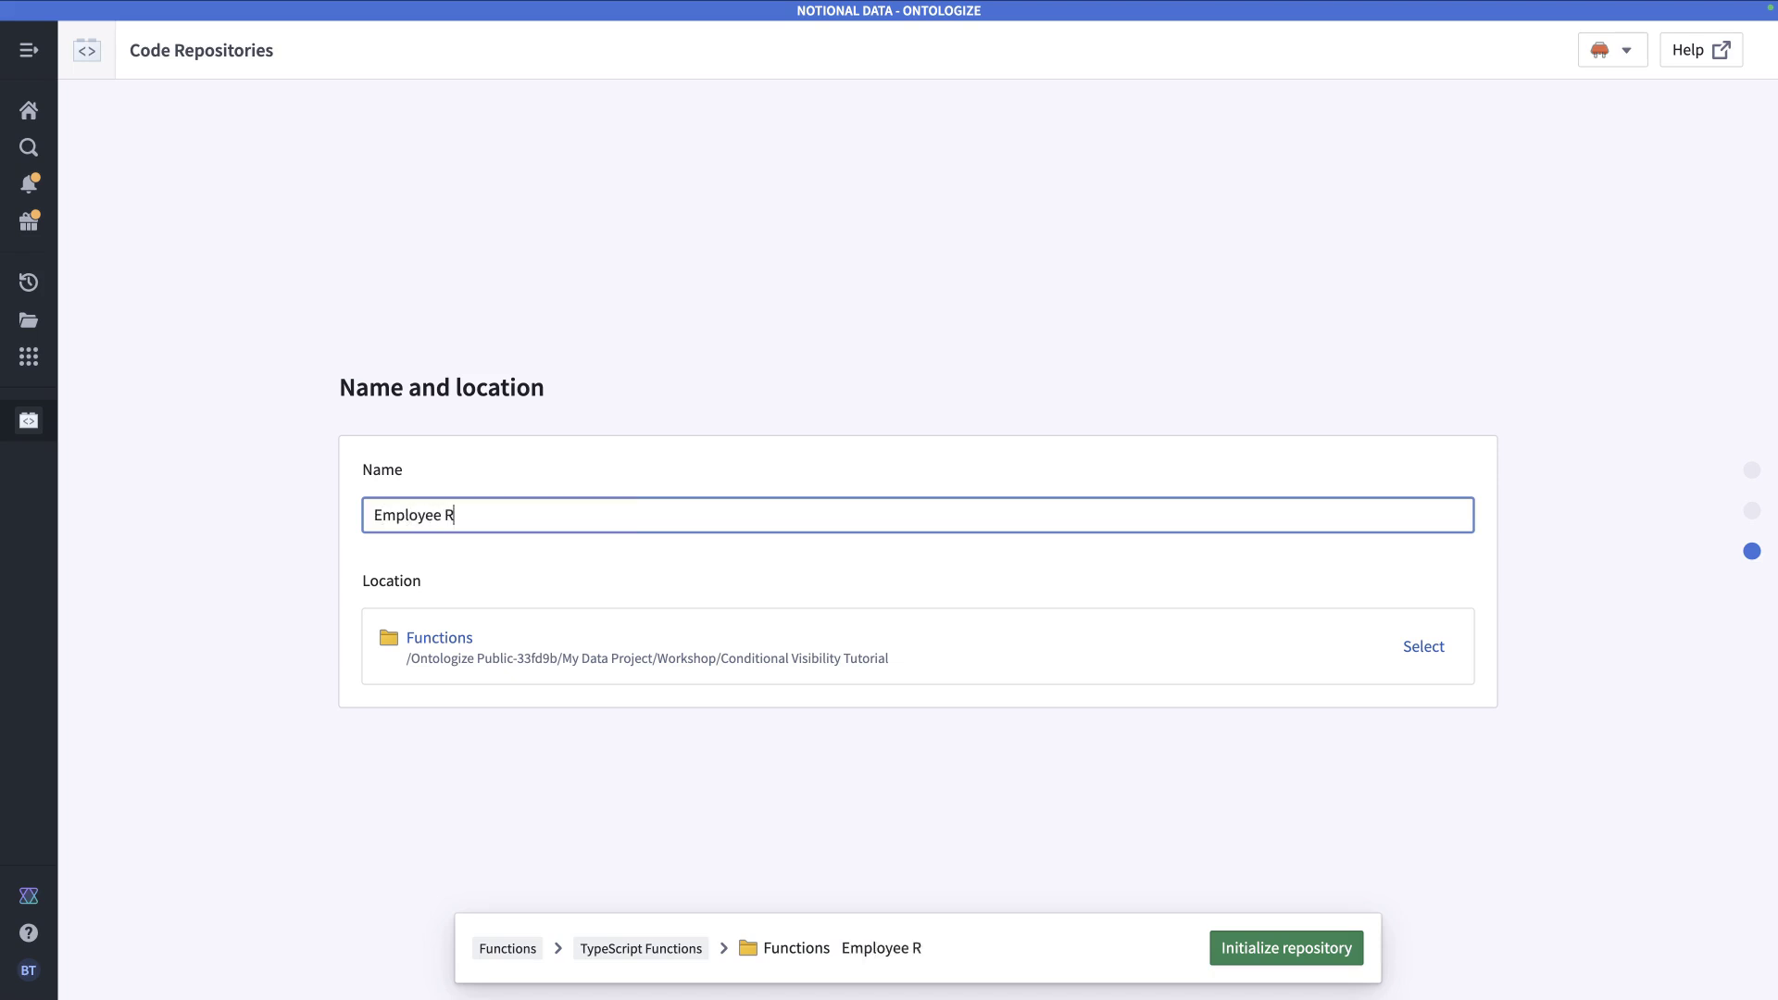
pyautogui.write('Ecord Functions')
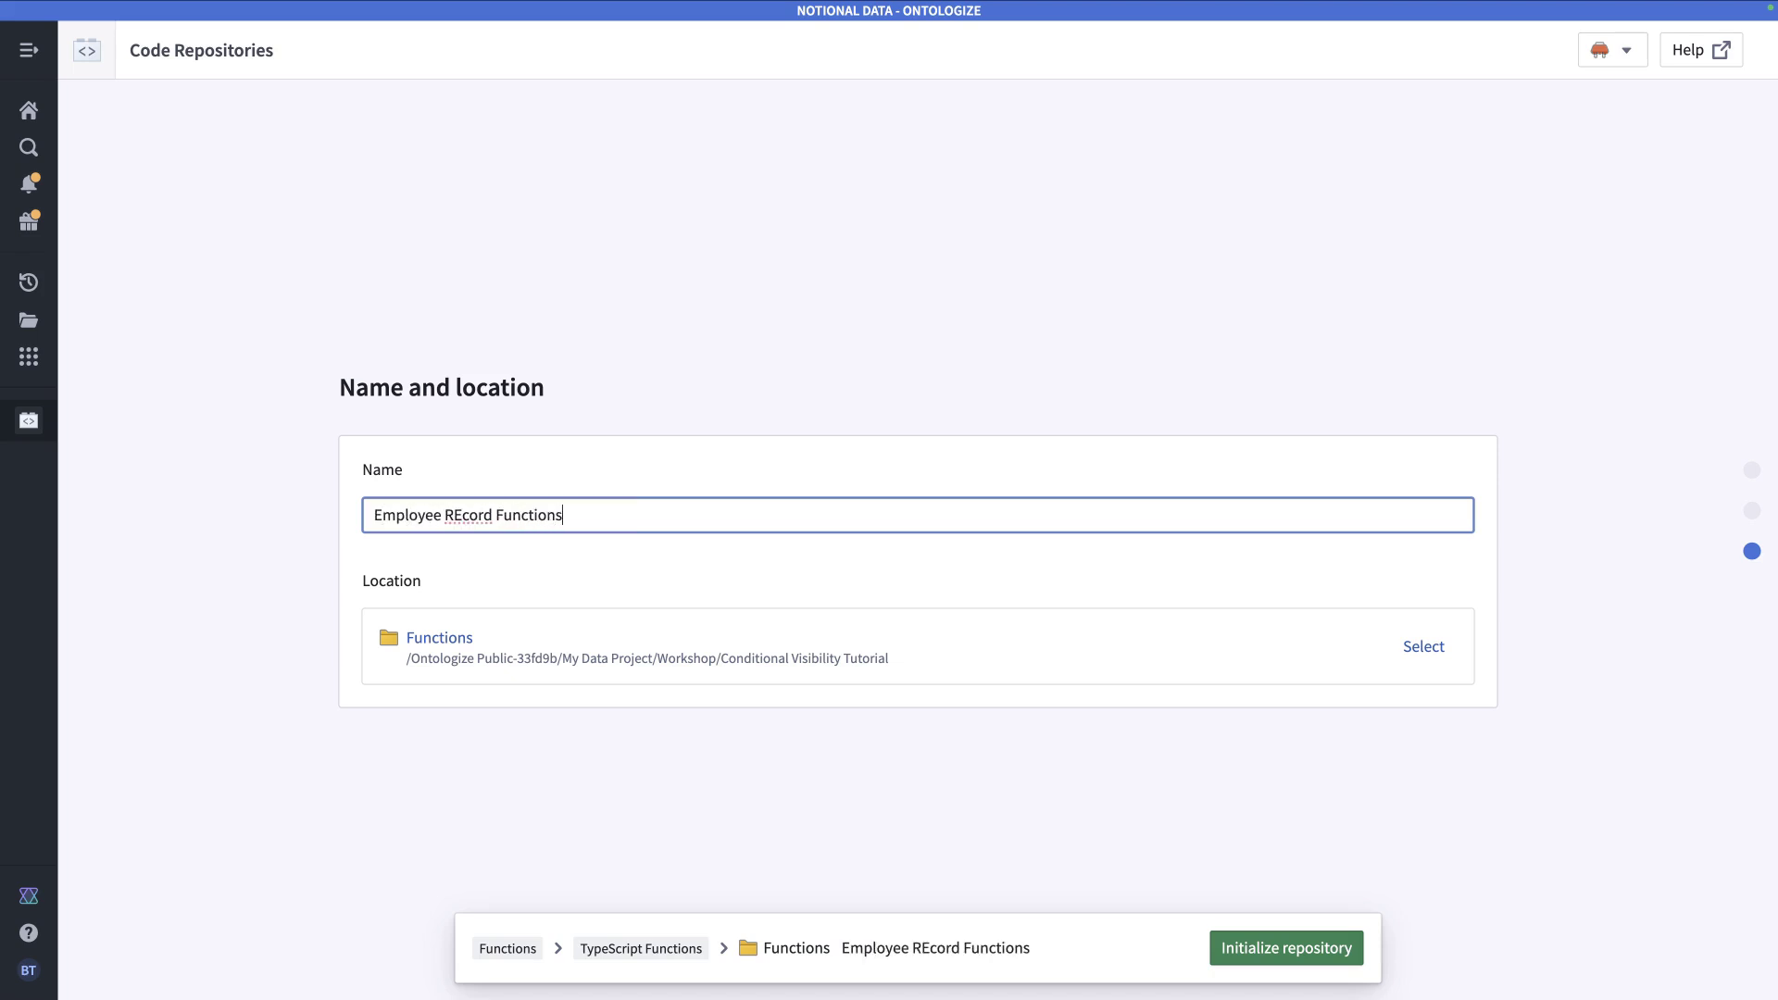
pyautogui.hotkey('alt', 'Left')
pyautogui.press('Right')
pyautogui.press('BackSpace')
pyautogui.write('e')
pyautogui.click(850, 567)
pyautogui.click(1292, 954)
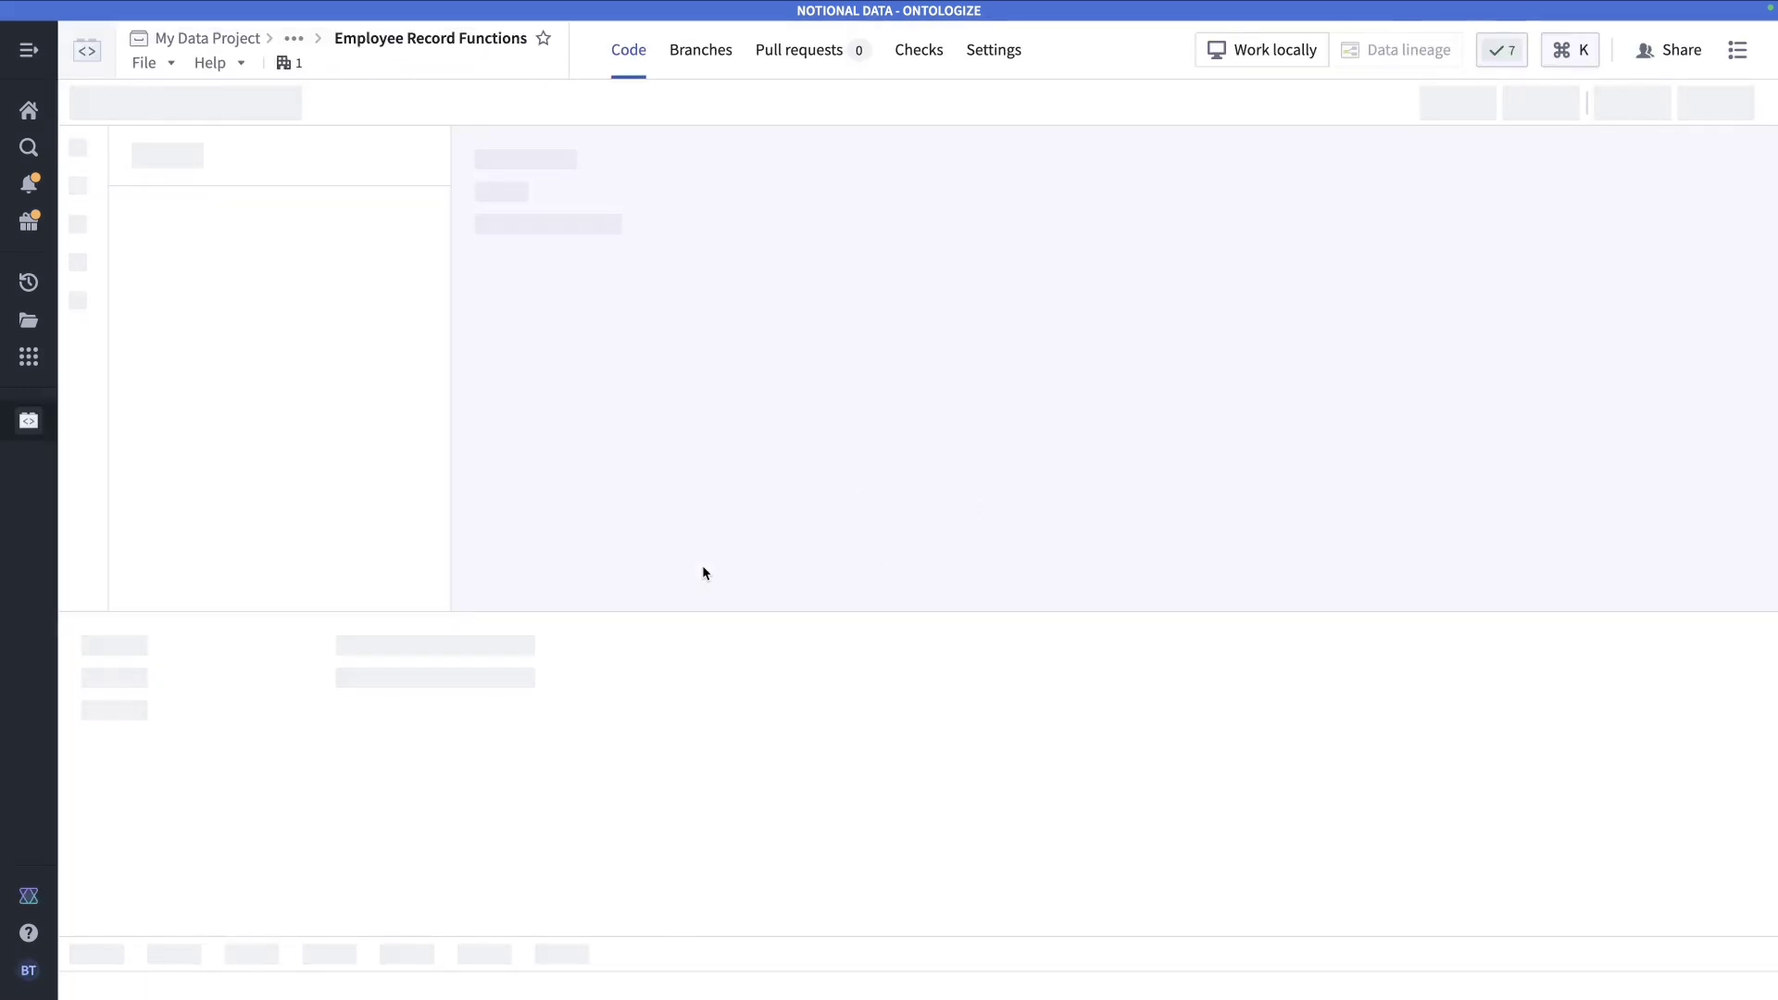
# - Open index.ts in the src folder and delete the commented-out ontology-api import together with the note above it
pyautogui.rightClick(435, 241)
pyautogui.click(500, 257)
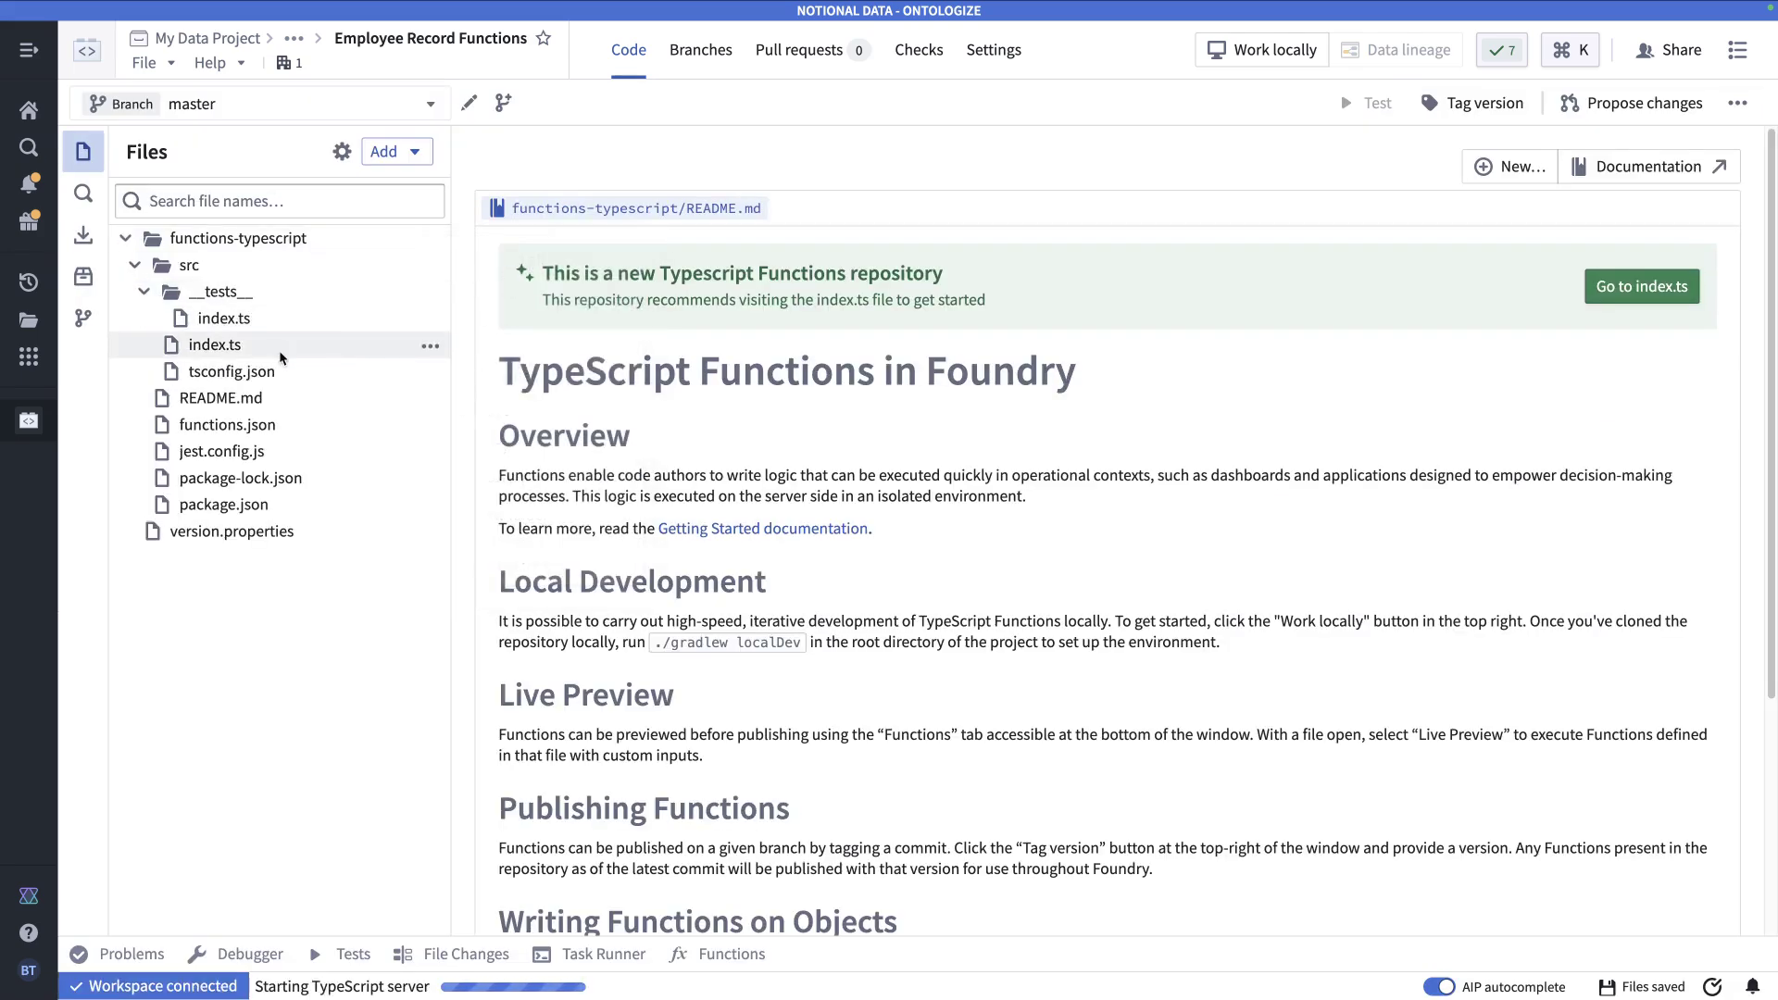
pyautogui.click(213, 349)
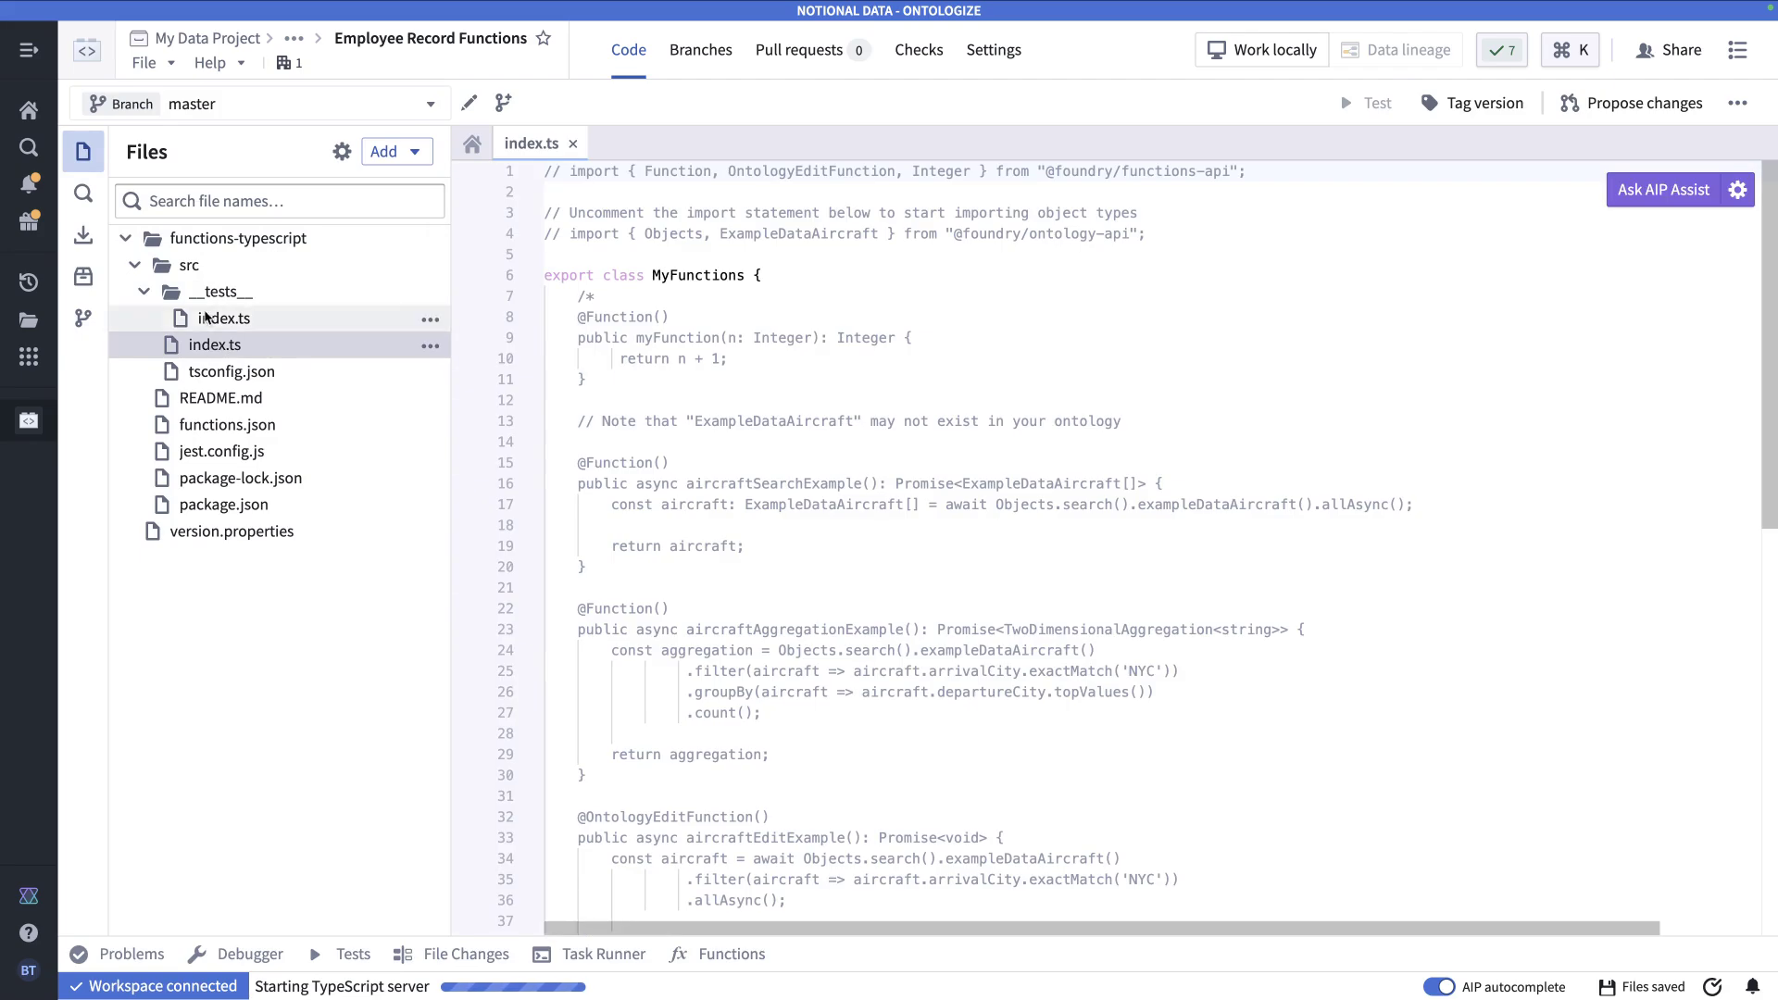
pyautogui.click(804, 235)
pyautogui.click(613, 209)
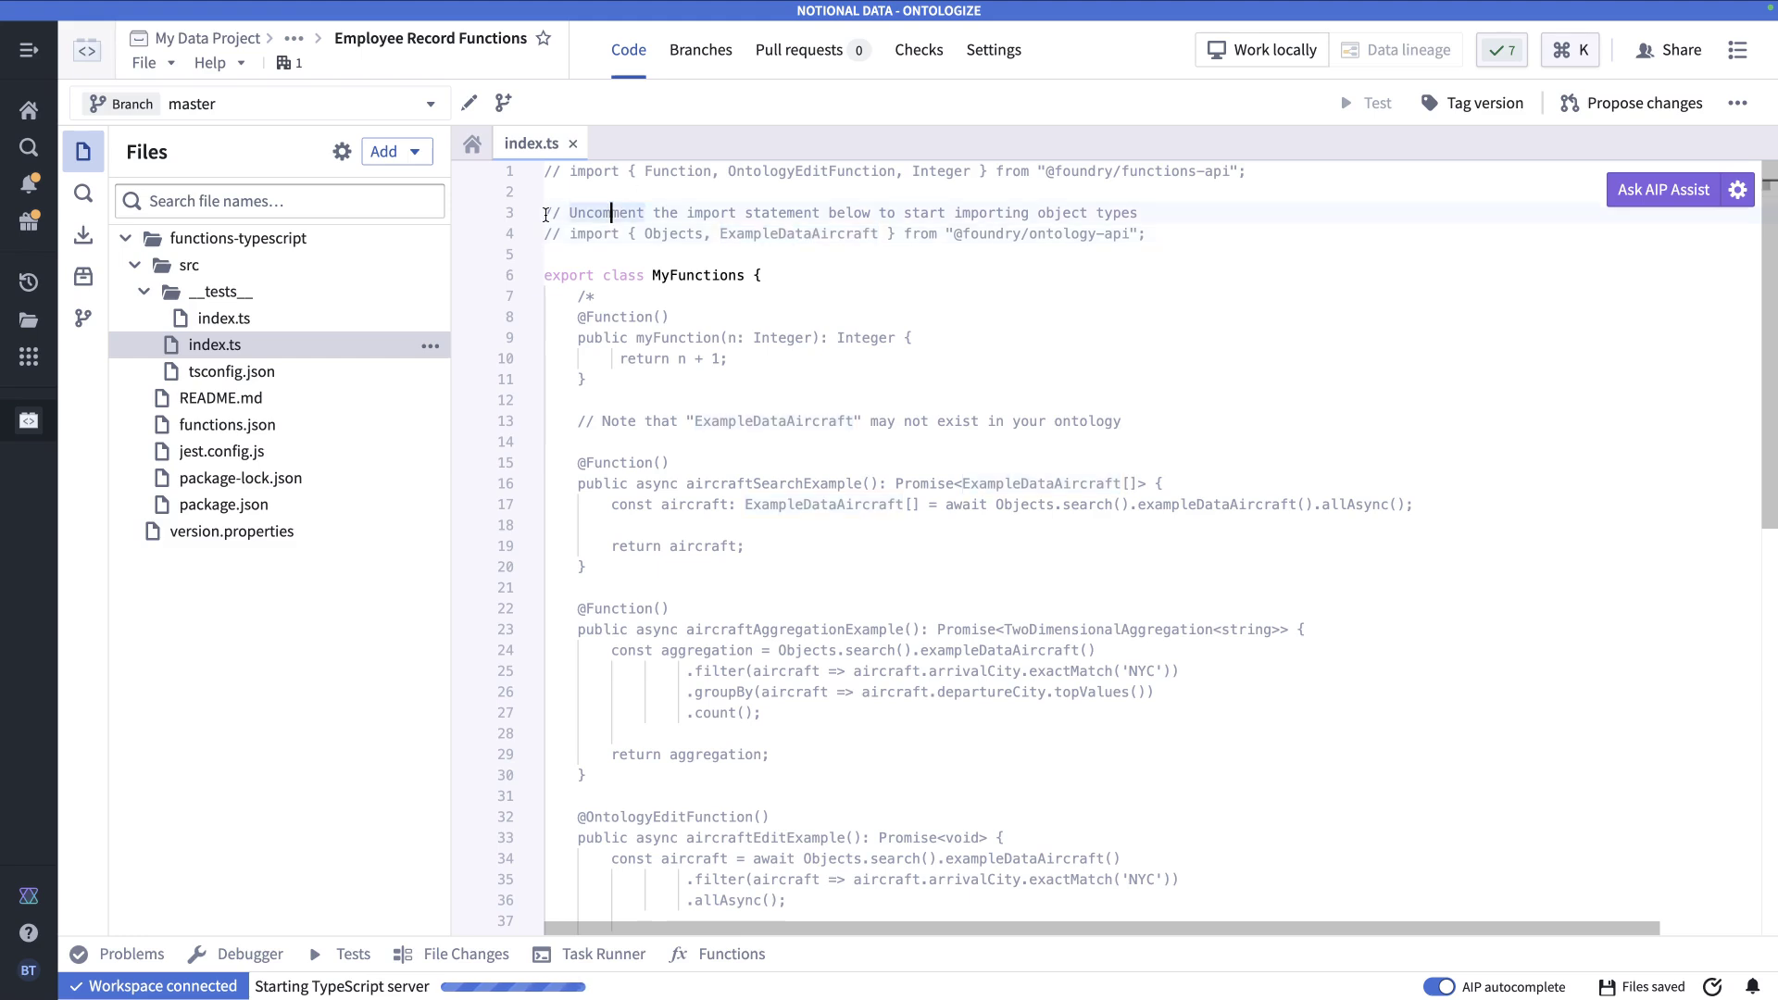
pyautogui.click(547, 212)
pyautogui.moveTo(547, 212); pyautogui.dragTo(1227, 249)
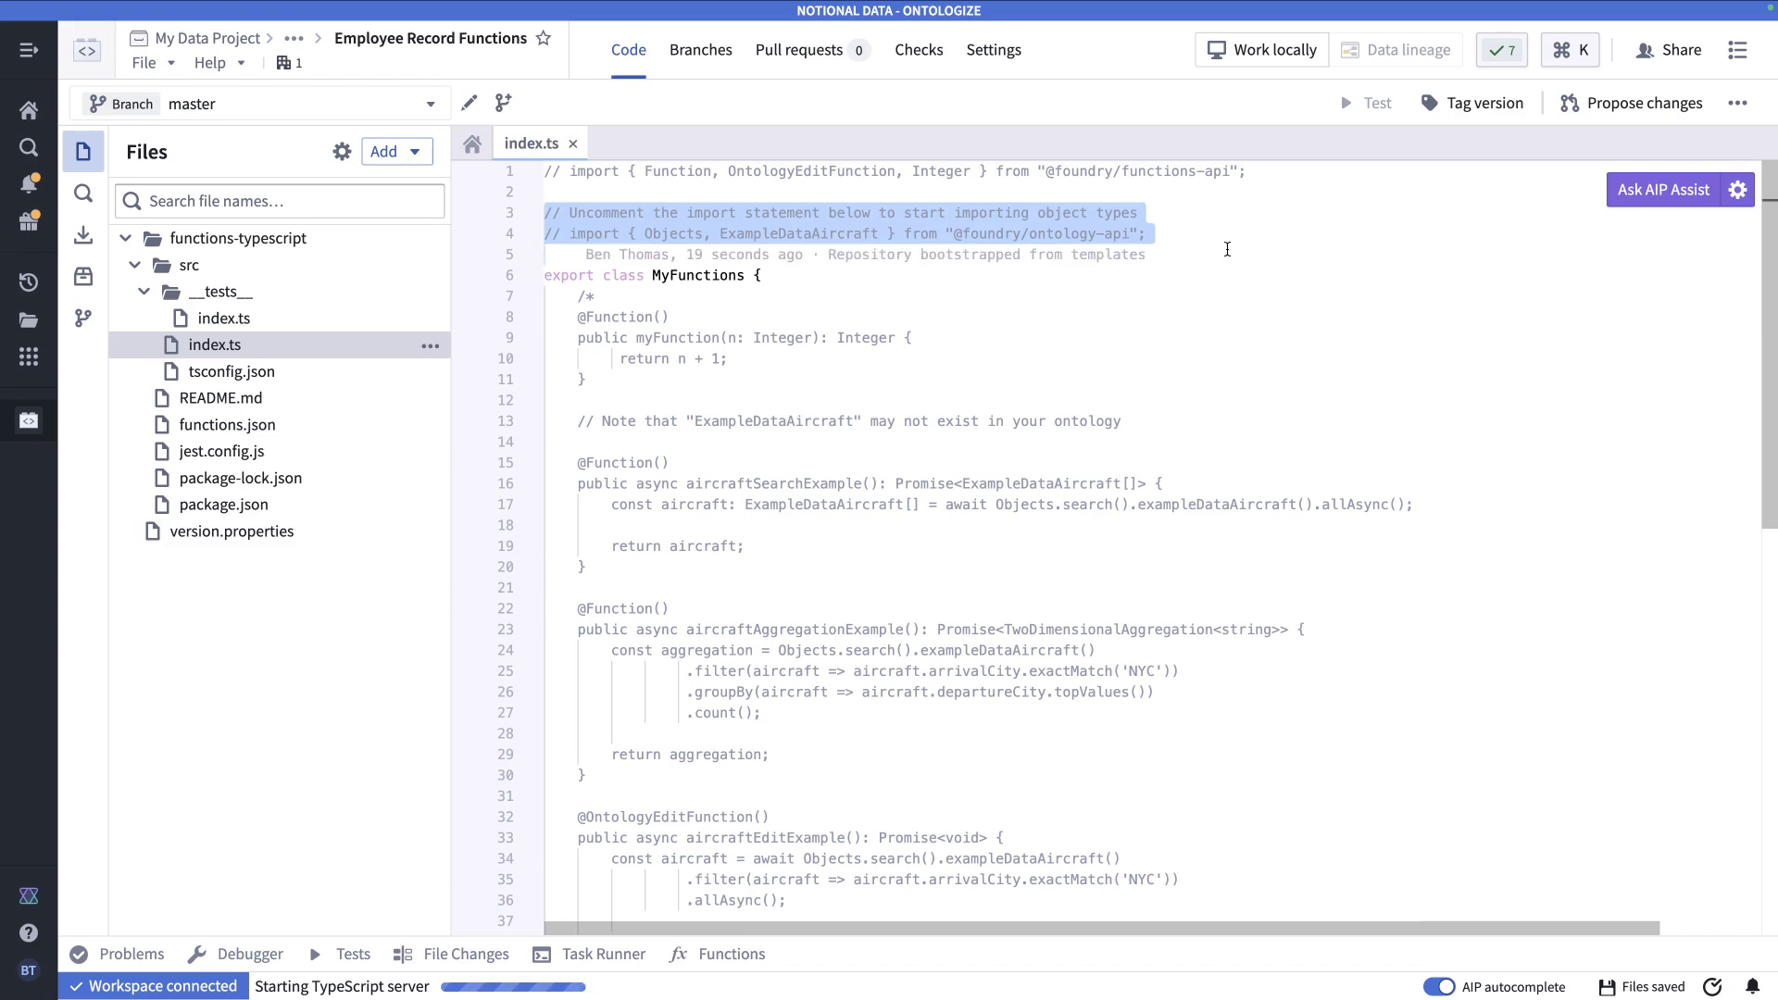
pyautogui.press('BackSpace')
# - Uncomment the functions-api import in index.ts and reduce it to import only Function
pyautogui.click(572, 172)
pyautogui.hotkey('ctrl', '/')
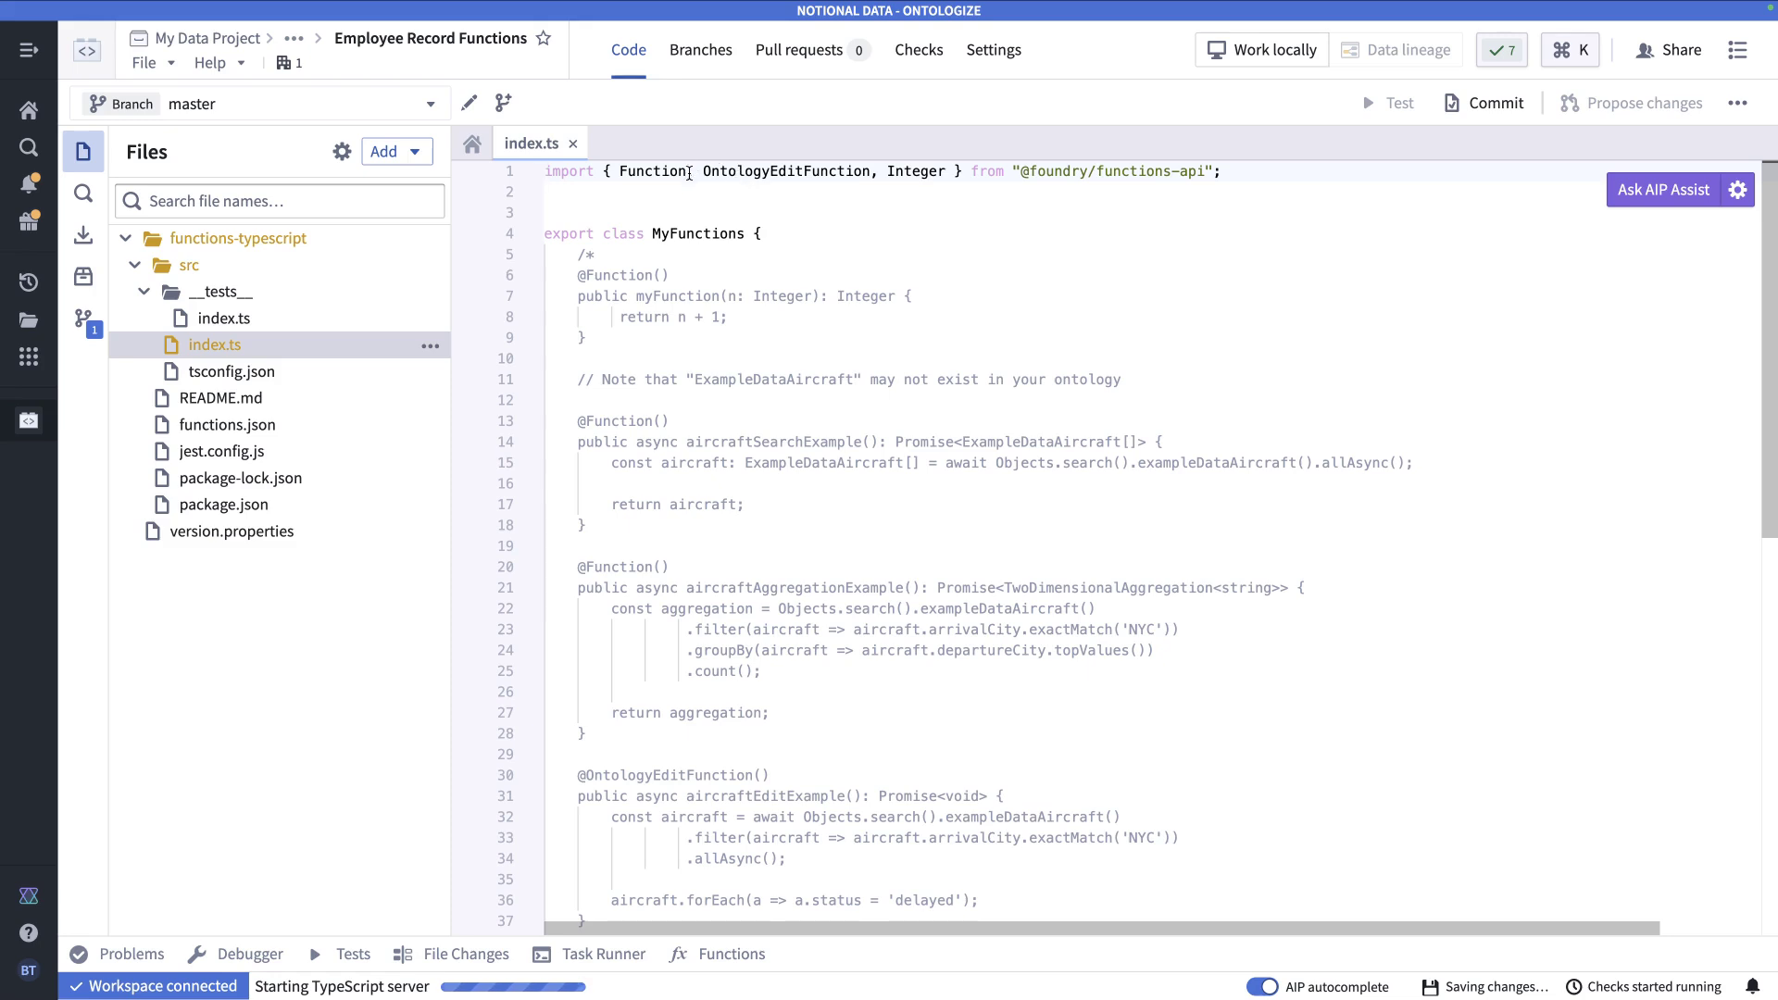
pyautogui.moveTo(689, 174); pyautogui.dragTo(946, 171)
pyautogui.press('BackSpace')
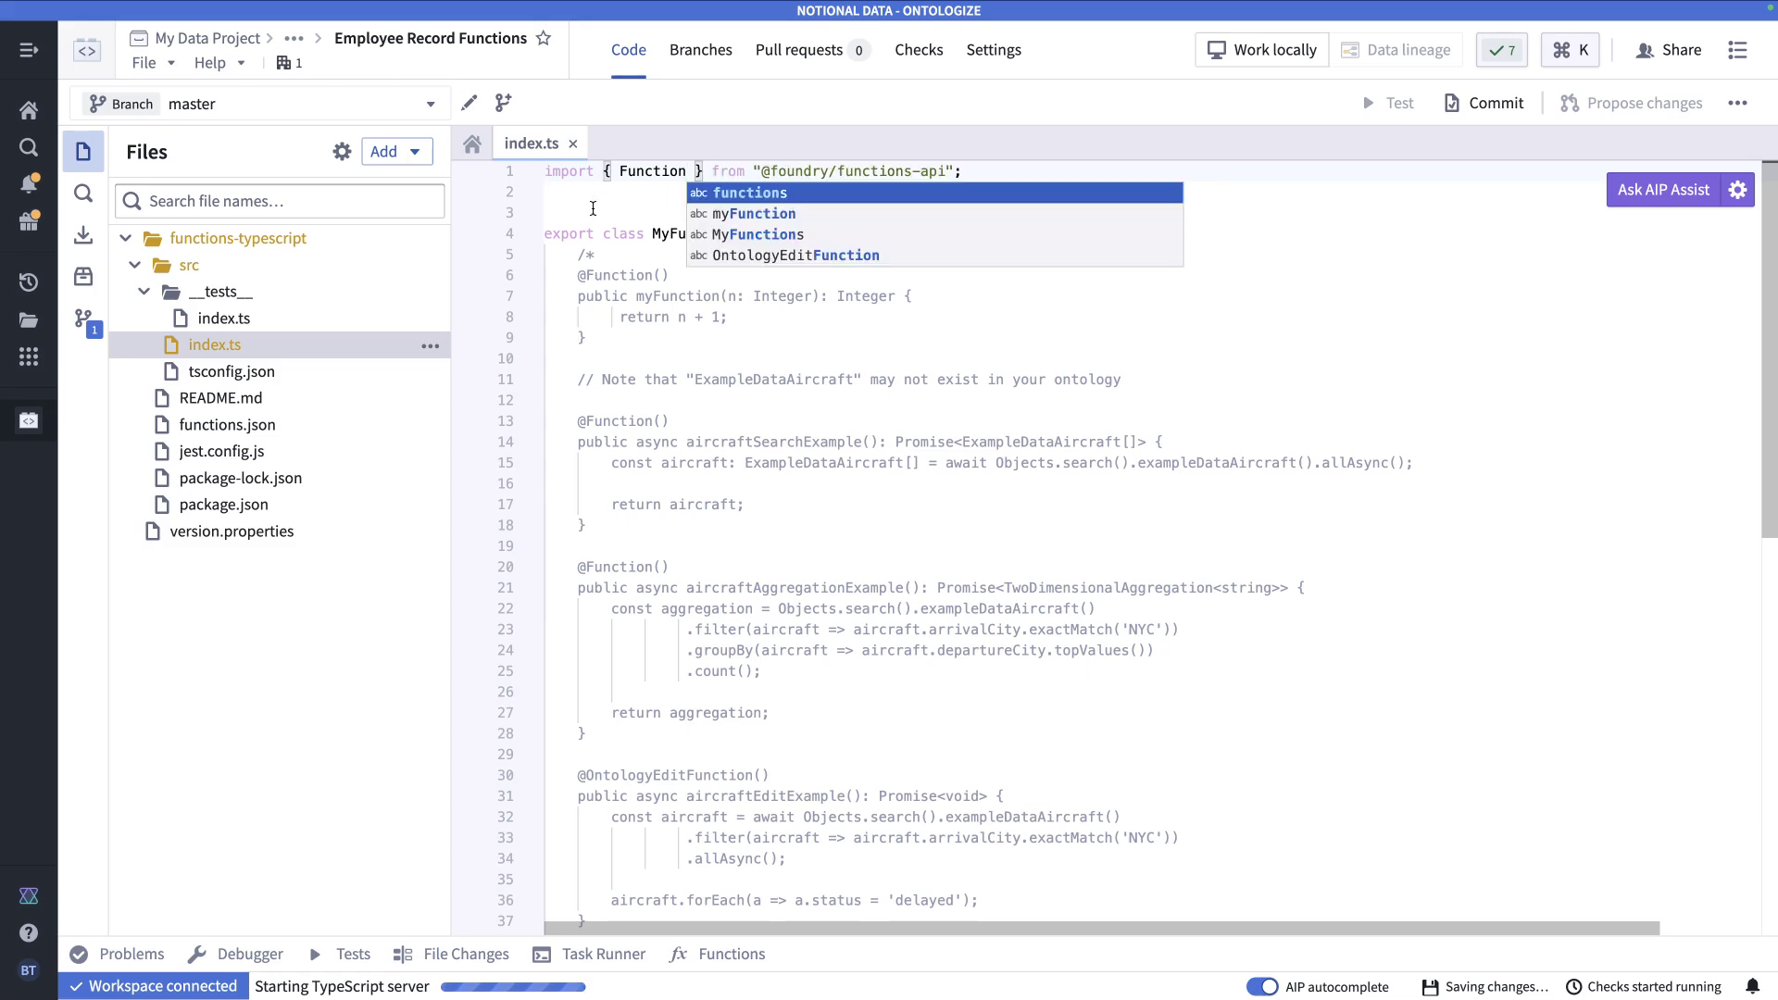
pyautogui.click(593, 209)
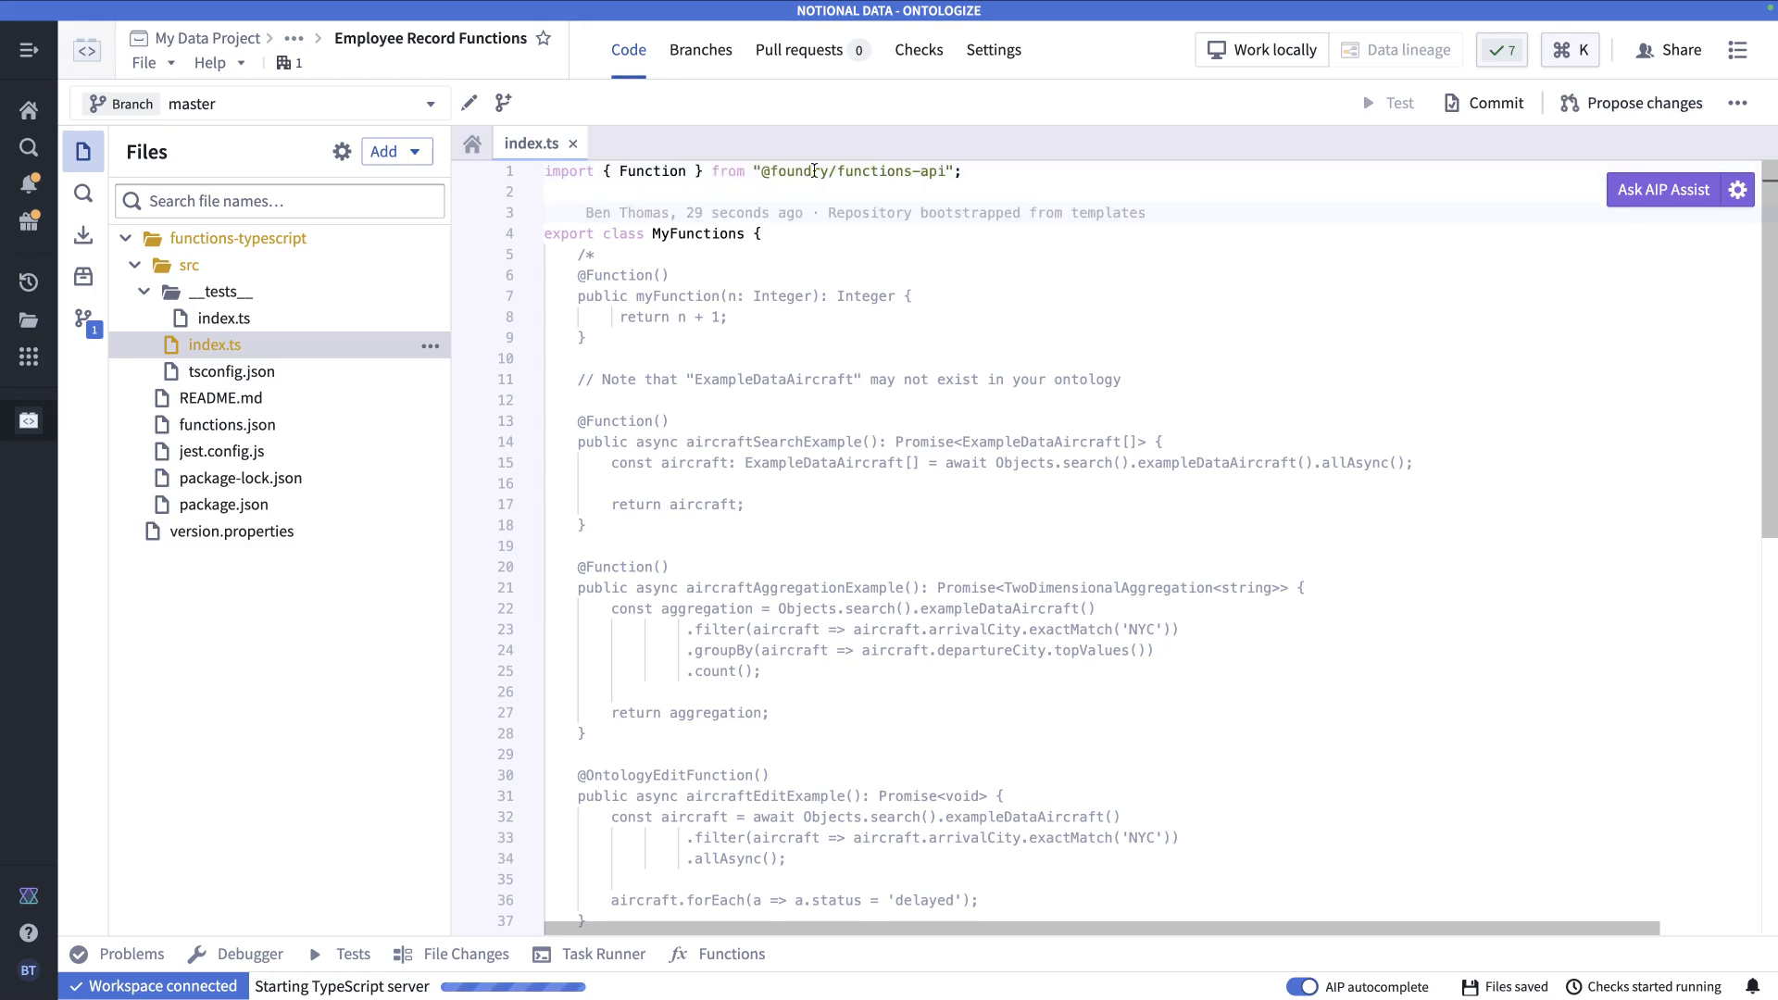
# - Uncomment myFunction in the MyFunctions class and delete all the aircraft example code below it through the closing comment marker
pyautogui.moveTo(596, 255); pyautogui.dragTo(545, 255)
pyautogui.press('BackSpace')
pyautogui.moveTo(589, 351); pyautogui.dragTo(565, 548)
pyautogui.scroll(-5, 655, 604)
pyautogui.keyDown('shift'); pyautogui.click(585, 247); pyautogui.keyUp('shift')
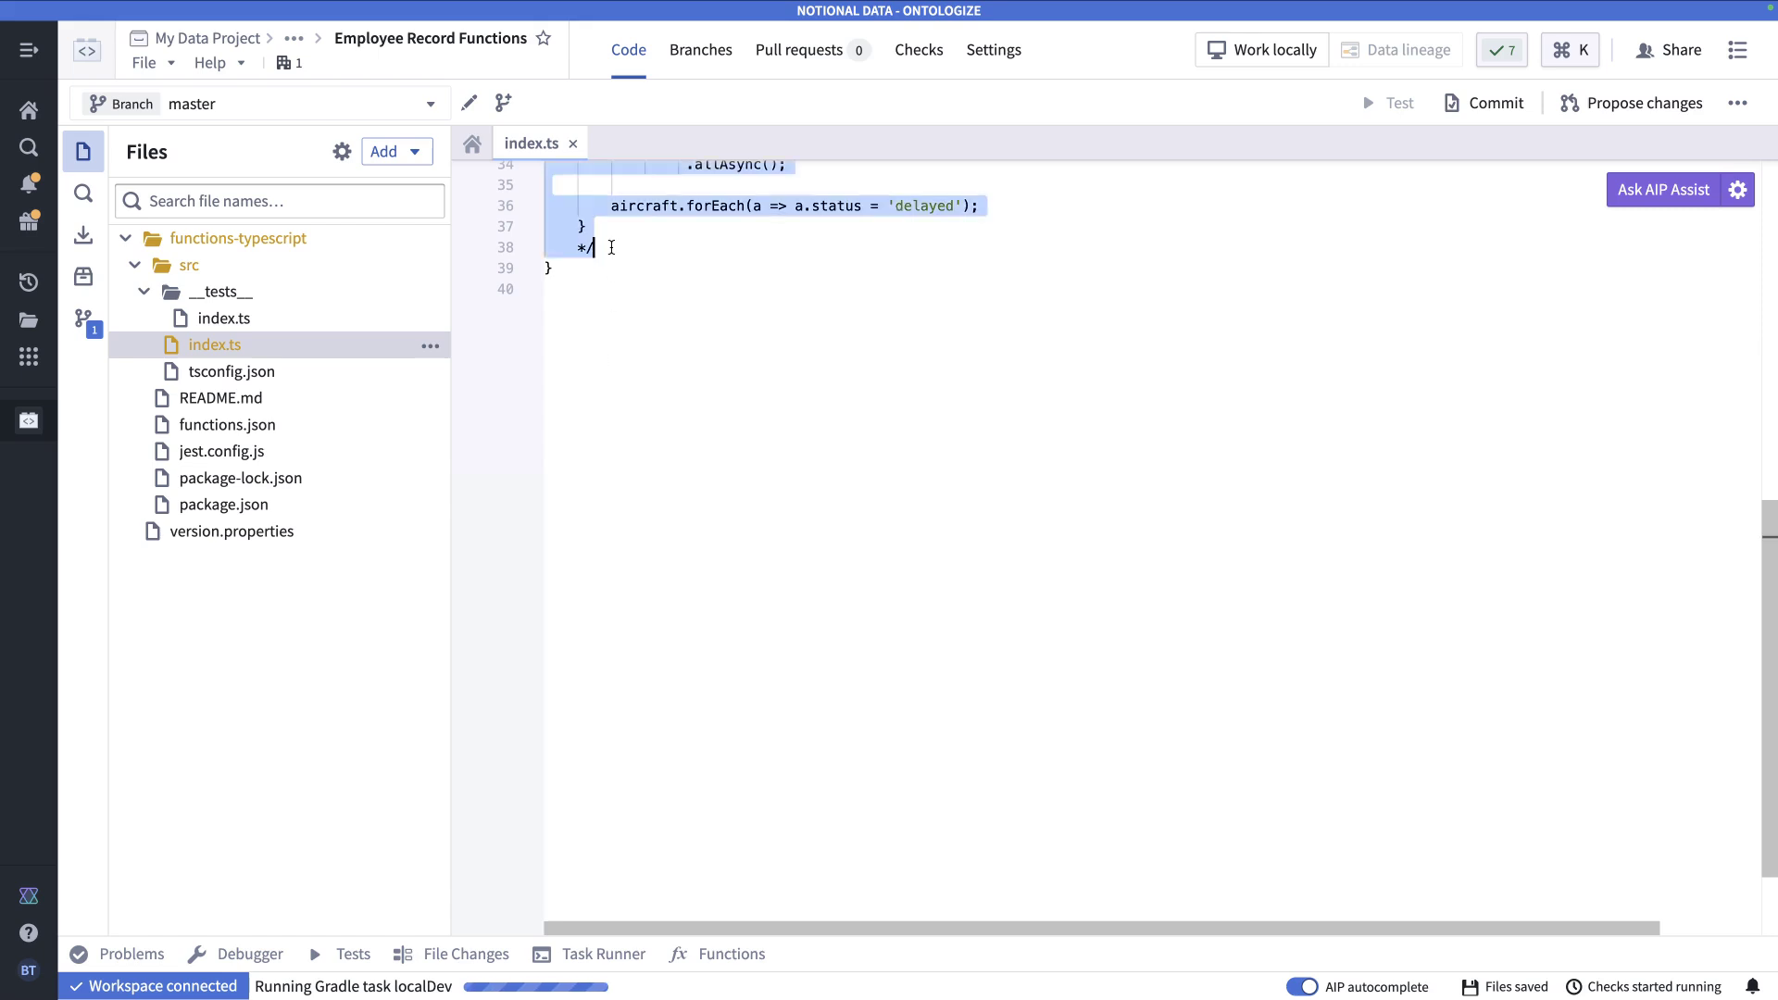
pyautogui.press('BackSpace')
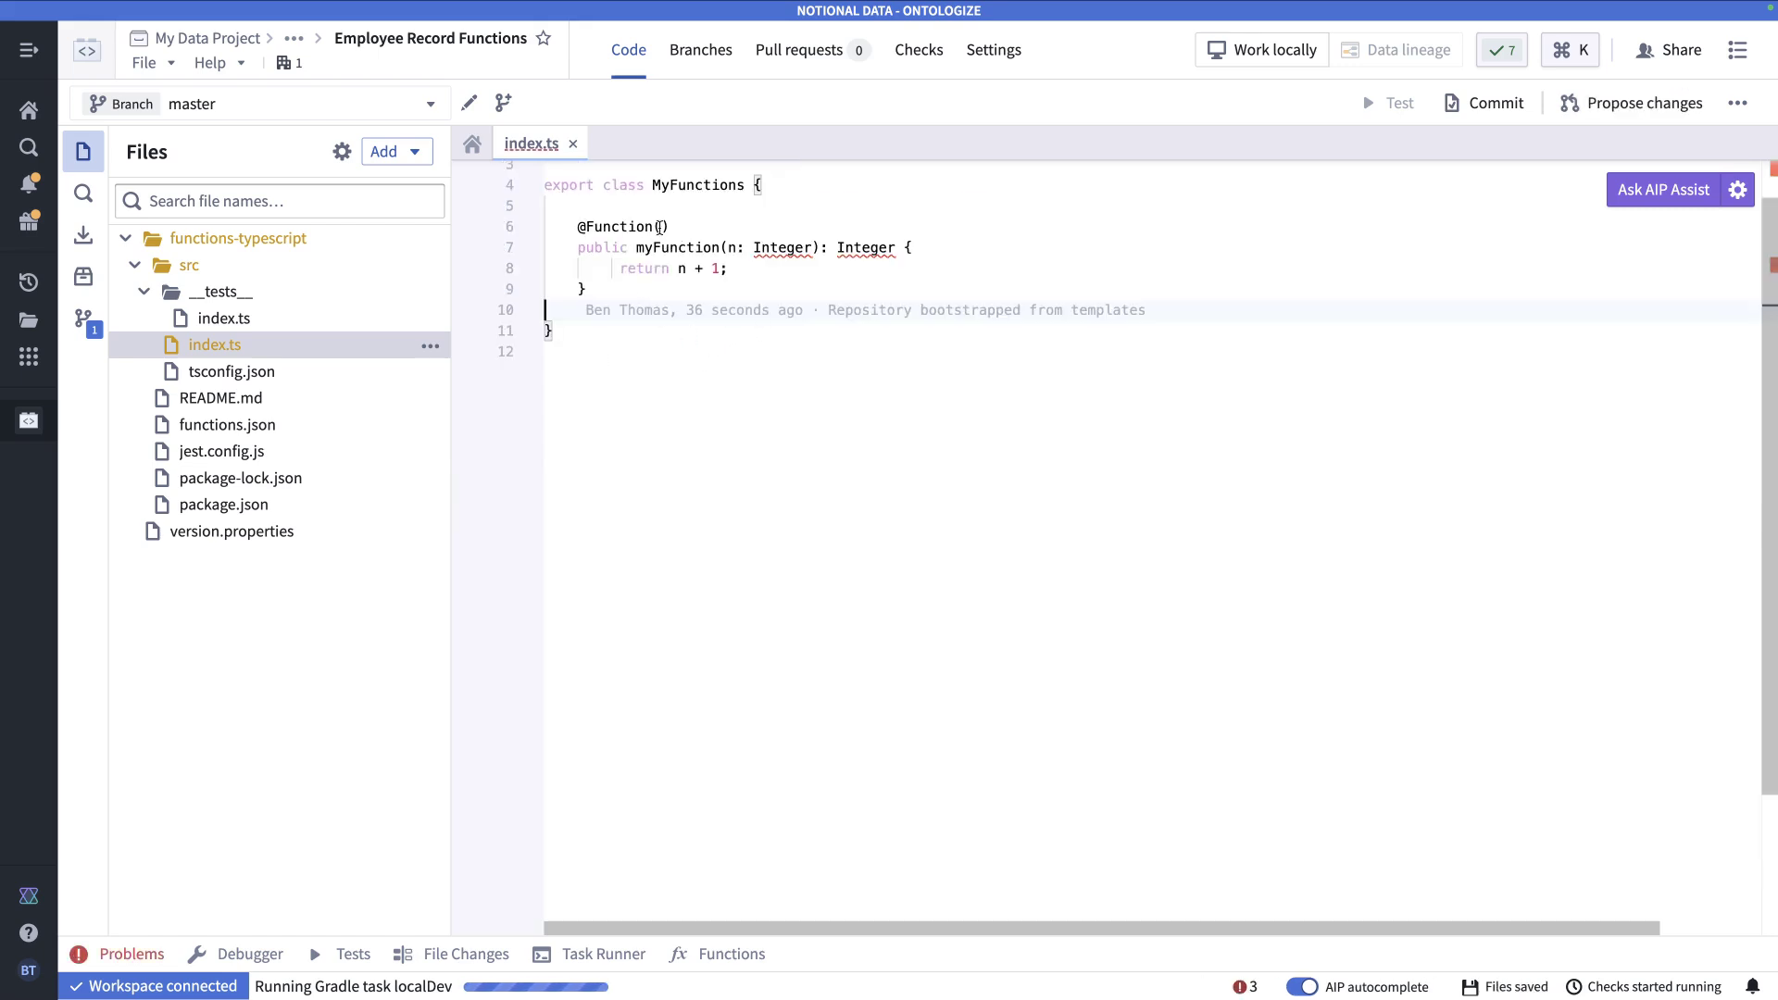
# - Rename myFunction to isItFriday in the MyFunctions class and remove its n: Integer parameter
pyautogui.scroll(1, 685, 296)
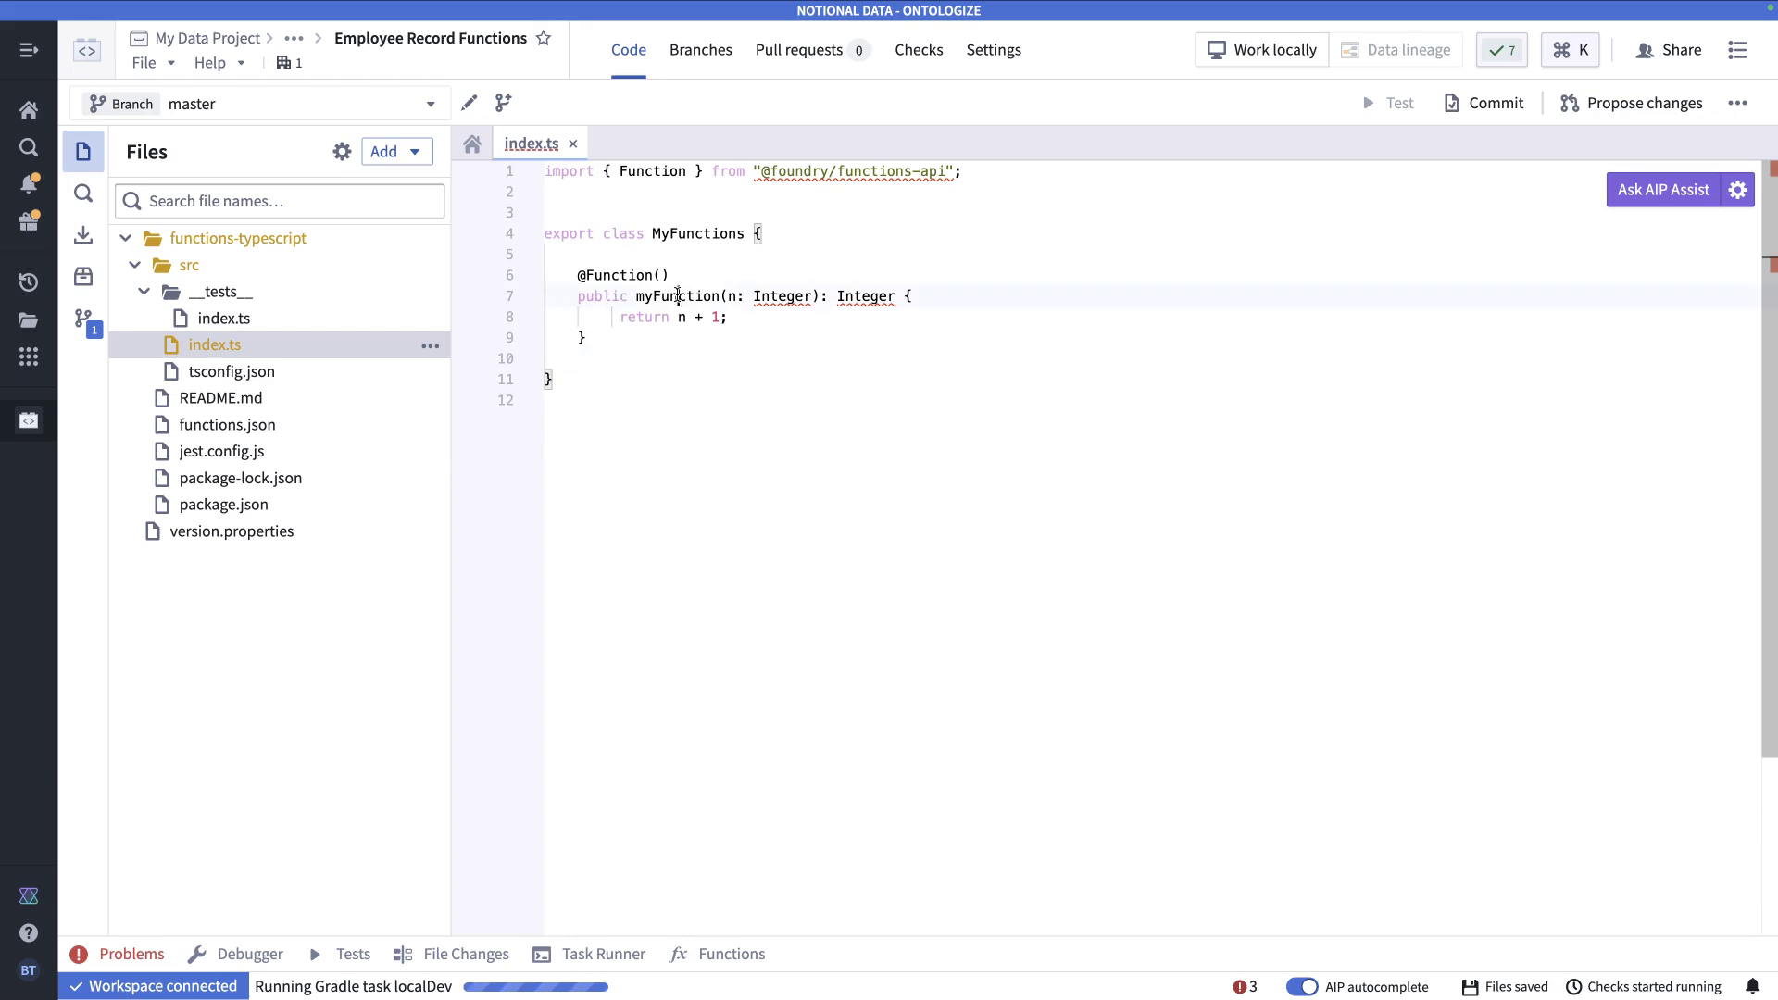
pyautogui.doubleClick(648, 297)
pyautogui.write('isItFrida')
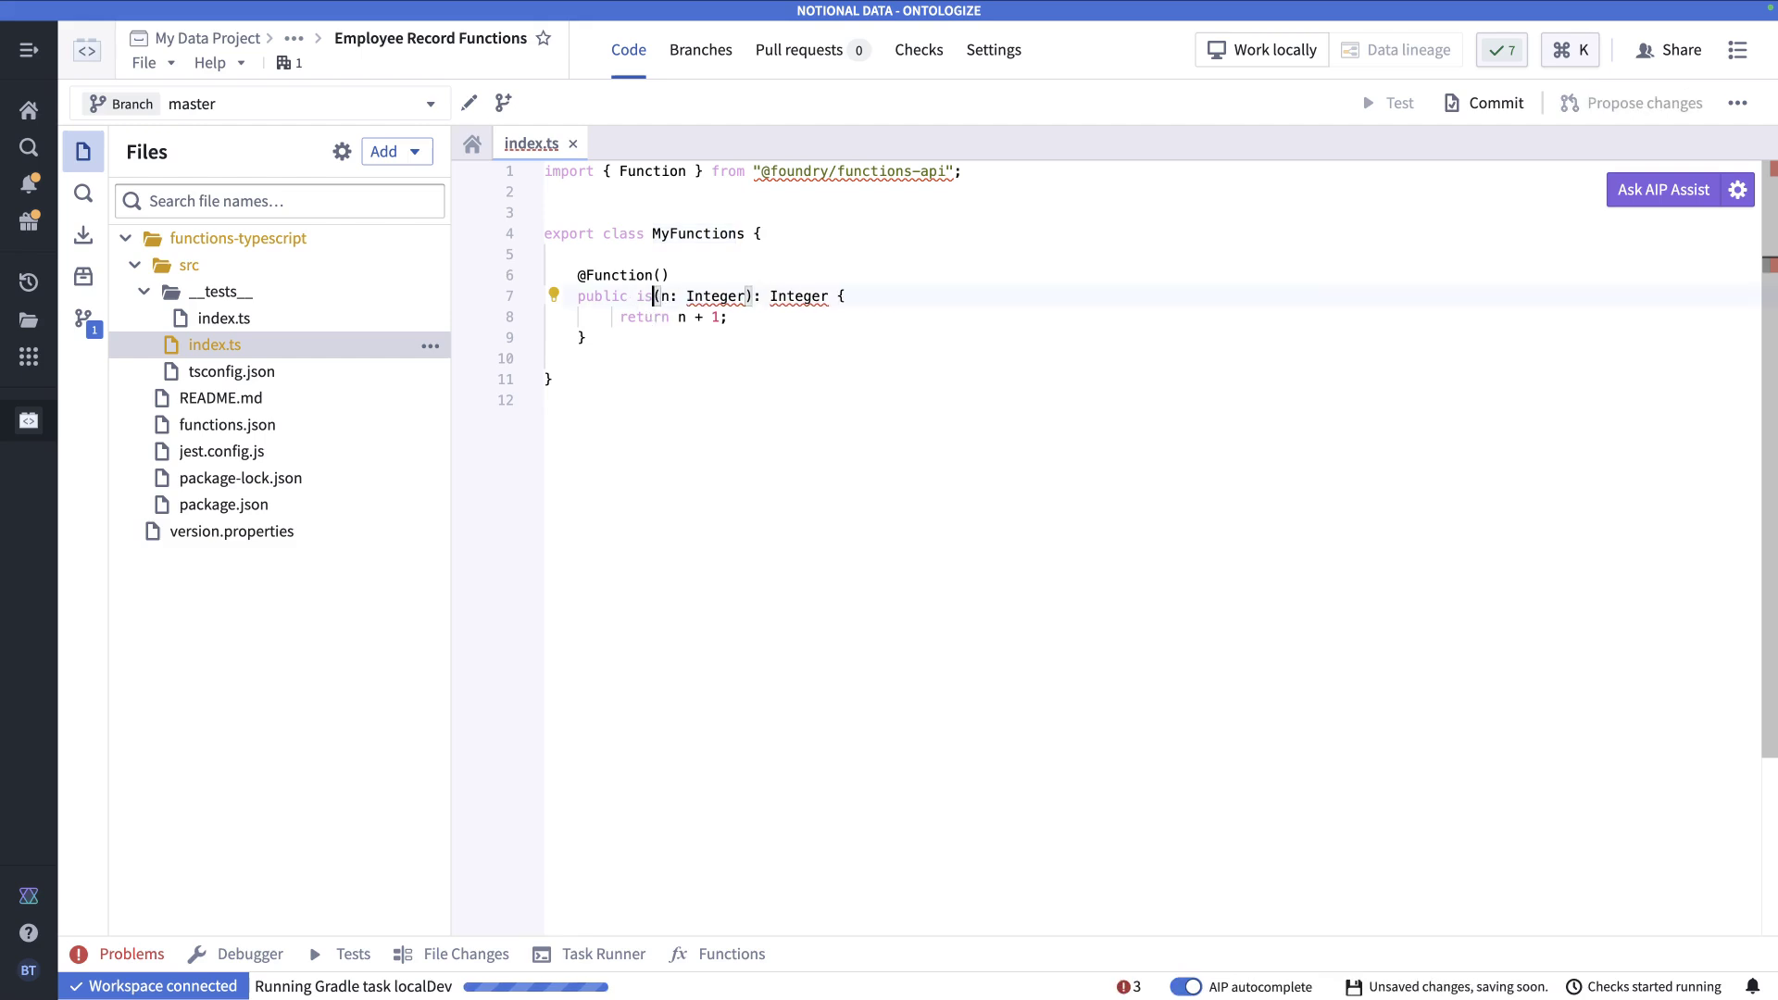
pyautogui.write('y')
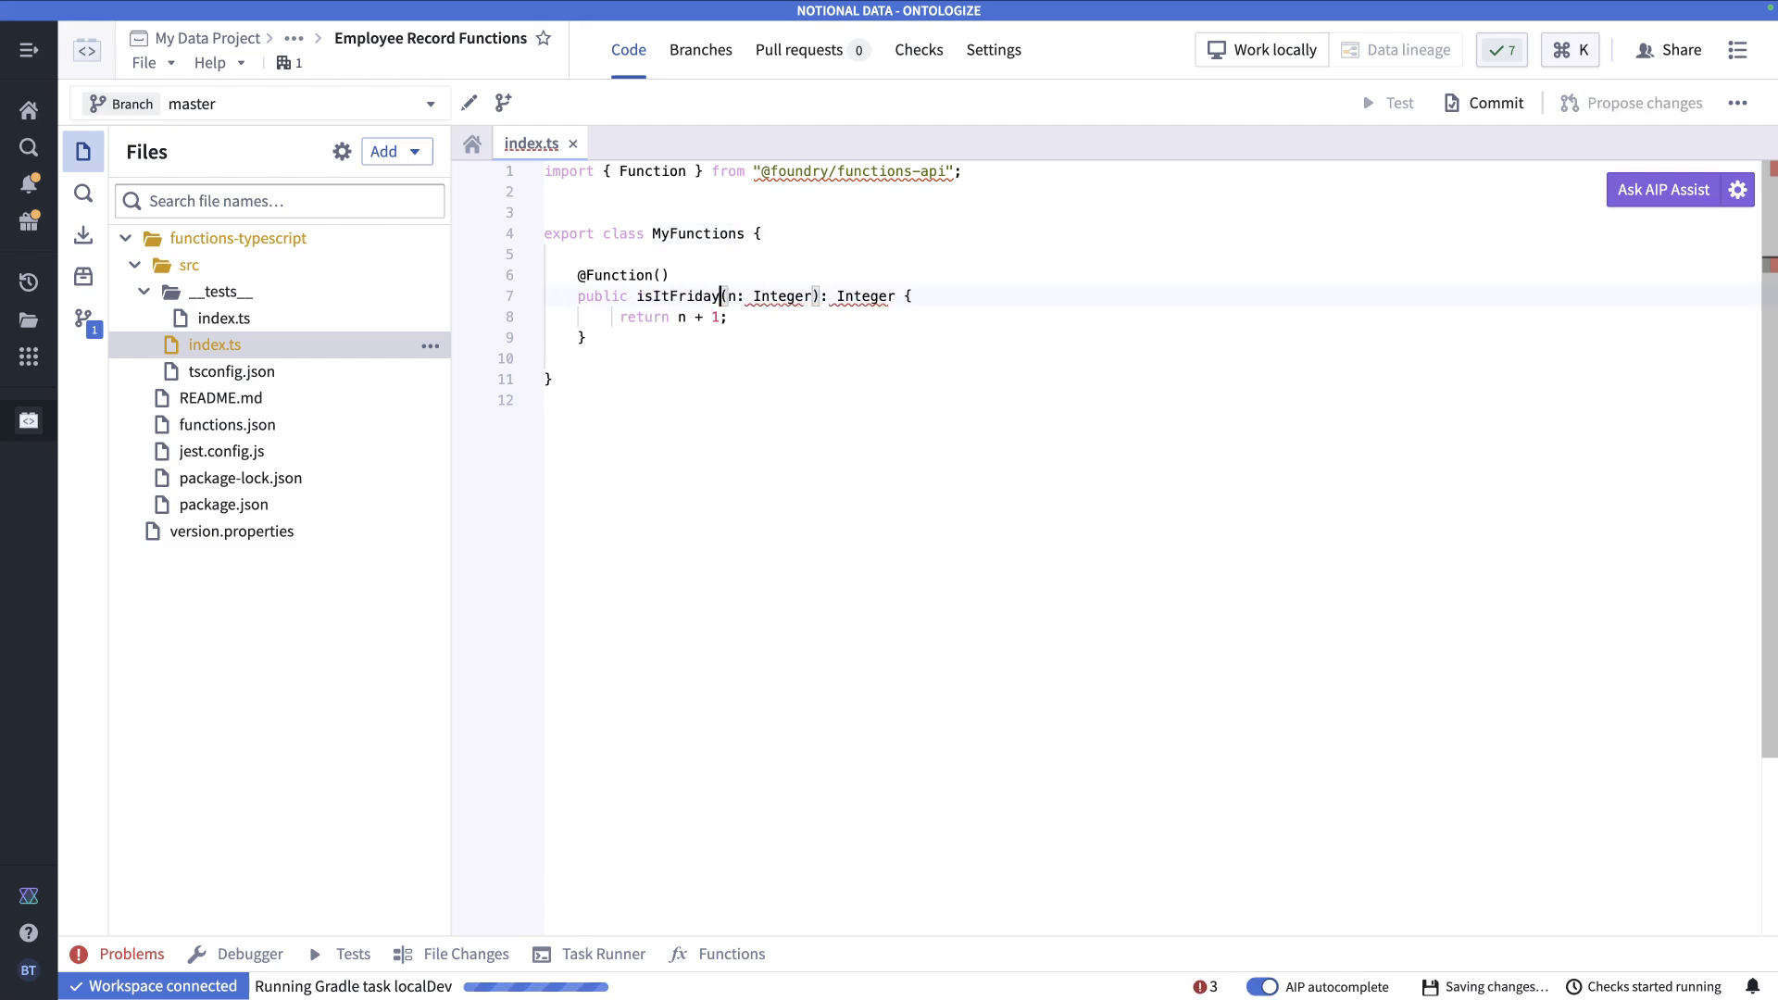
pyautogui.press('Right')
pyautogui.hotkey('ctrl', 'shift', 'Right')
pyautogui.hotkey('ctrl', 'shift', 'Right')
pyautogui.hotkey('ctrl', 'shift', 'Right')
pyautogui.press('BackSpace')
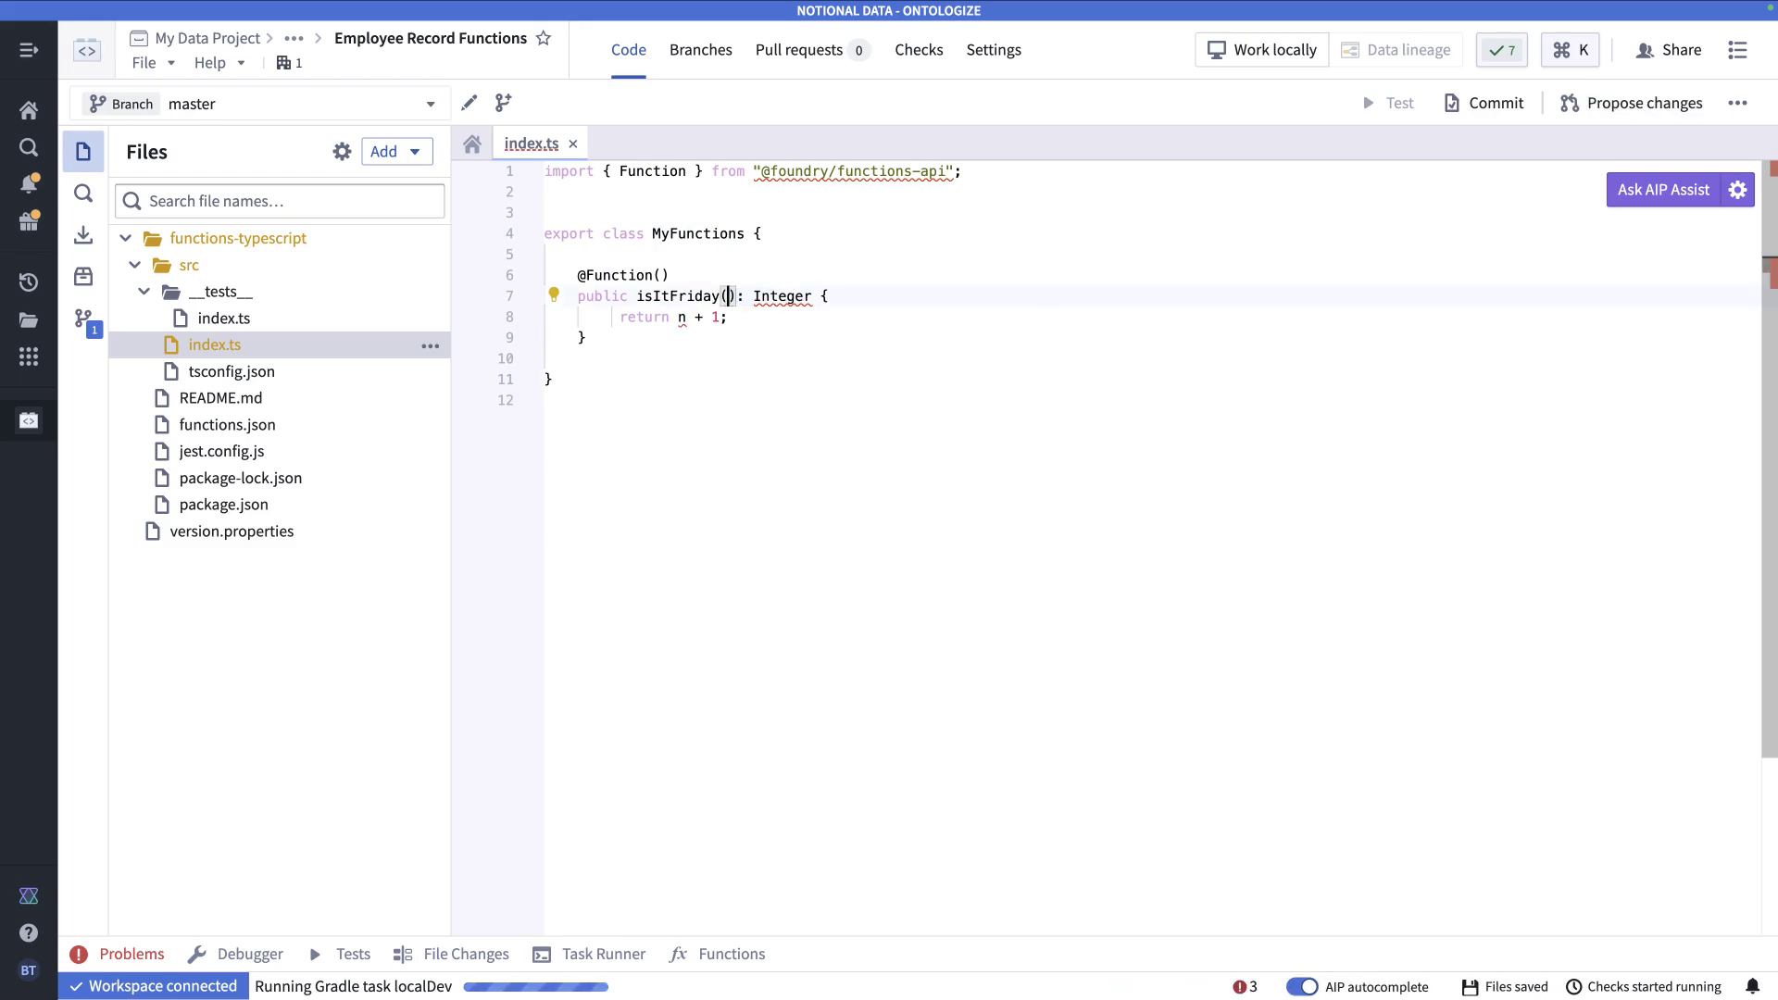
# - Change the return type of isItFriday to boolean
pyautogui.press('Right')
pyautogui.press('Right')
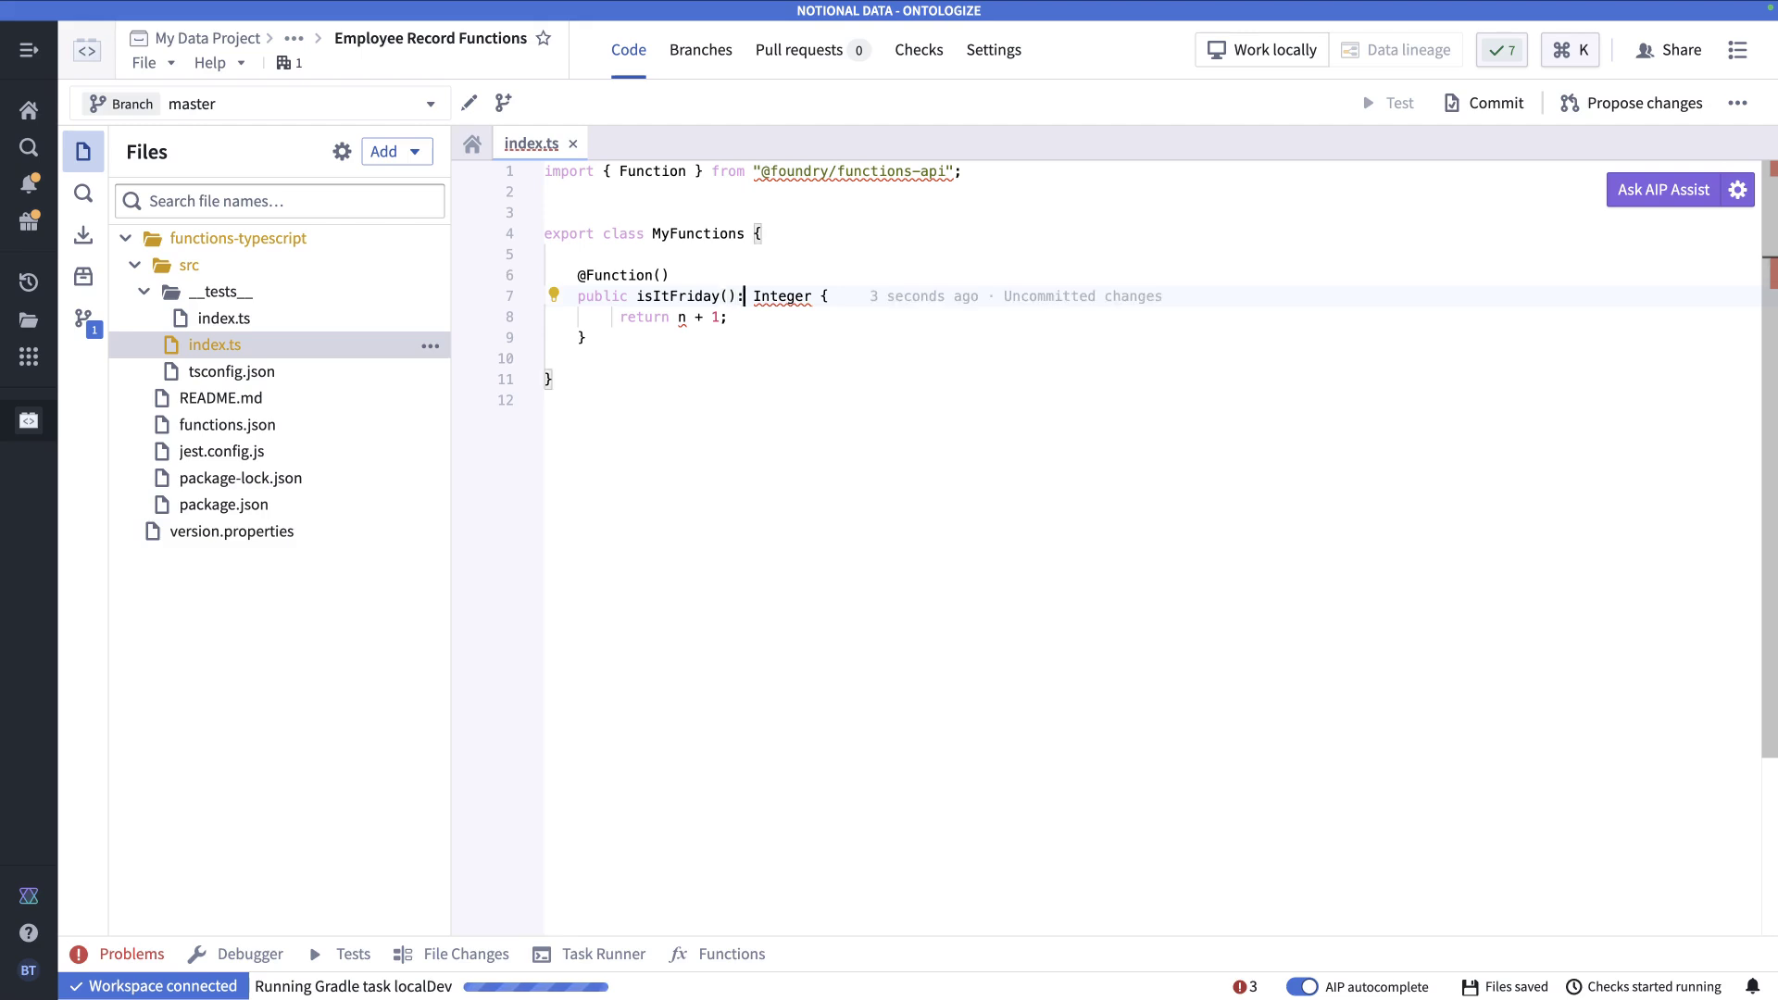
pyautogui.hotkey('ctrl', 'shift', 'Right')
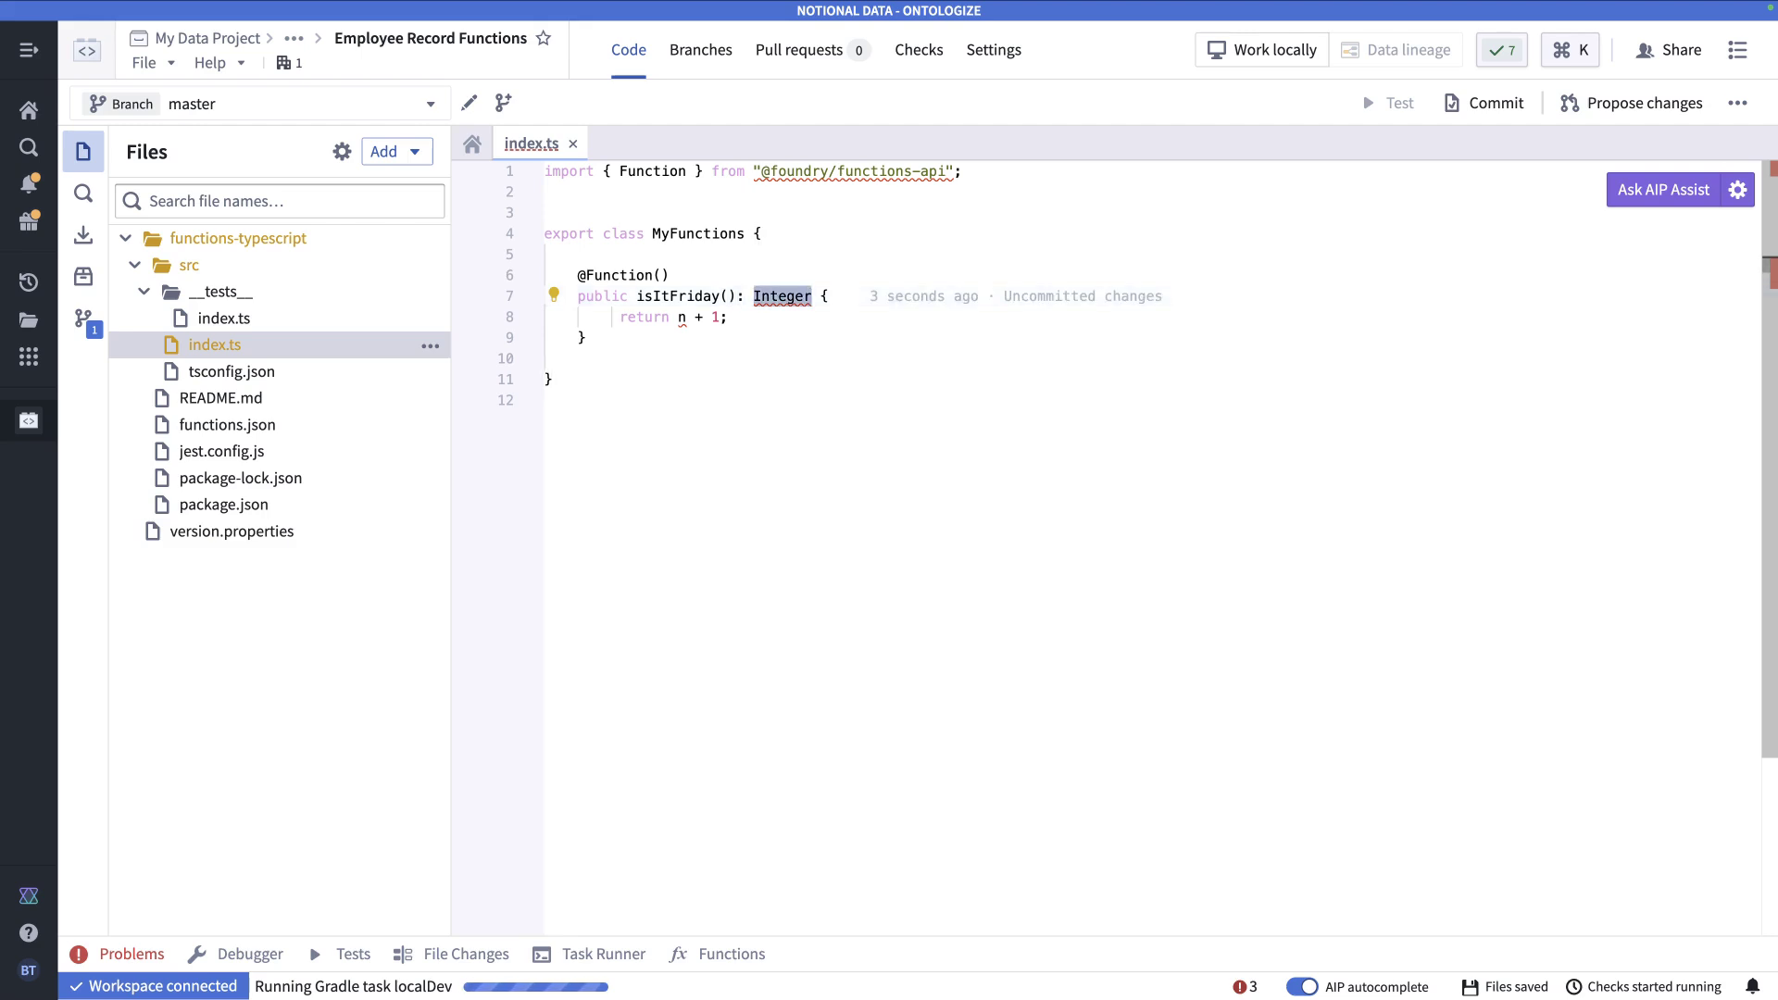
pyautogui.write('boolean')
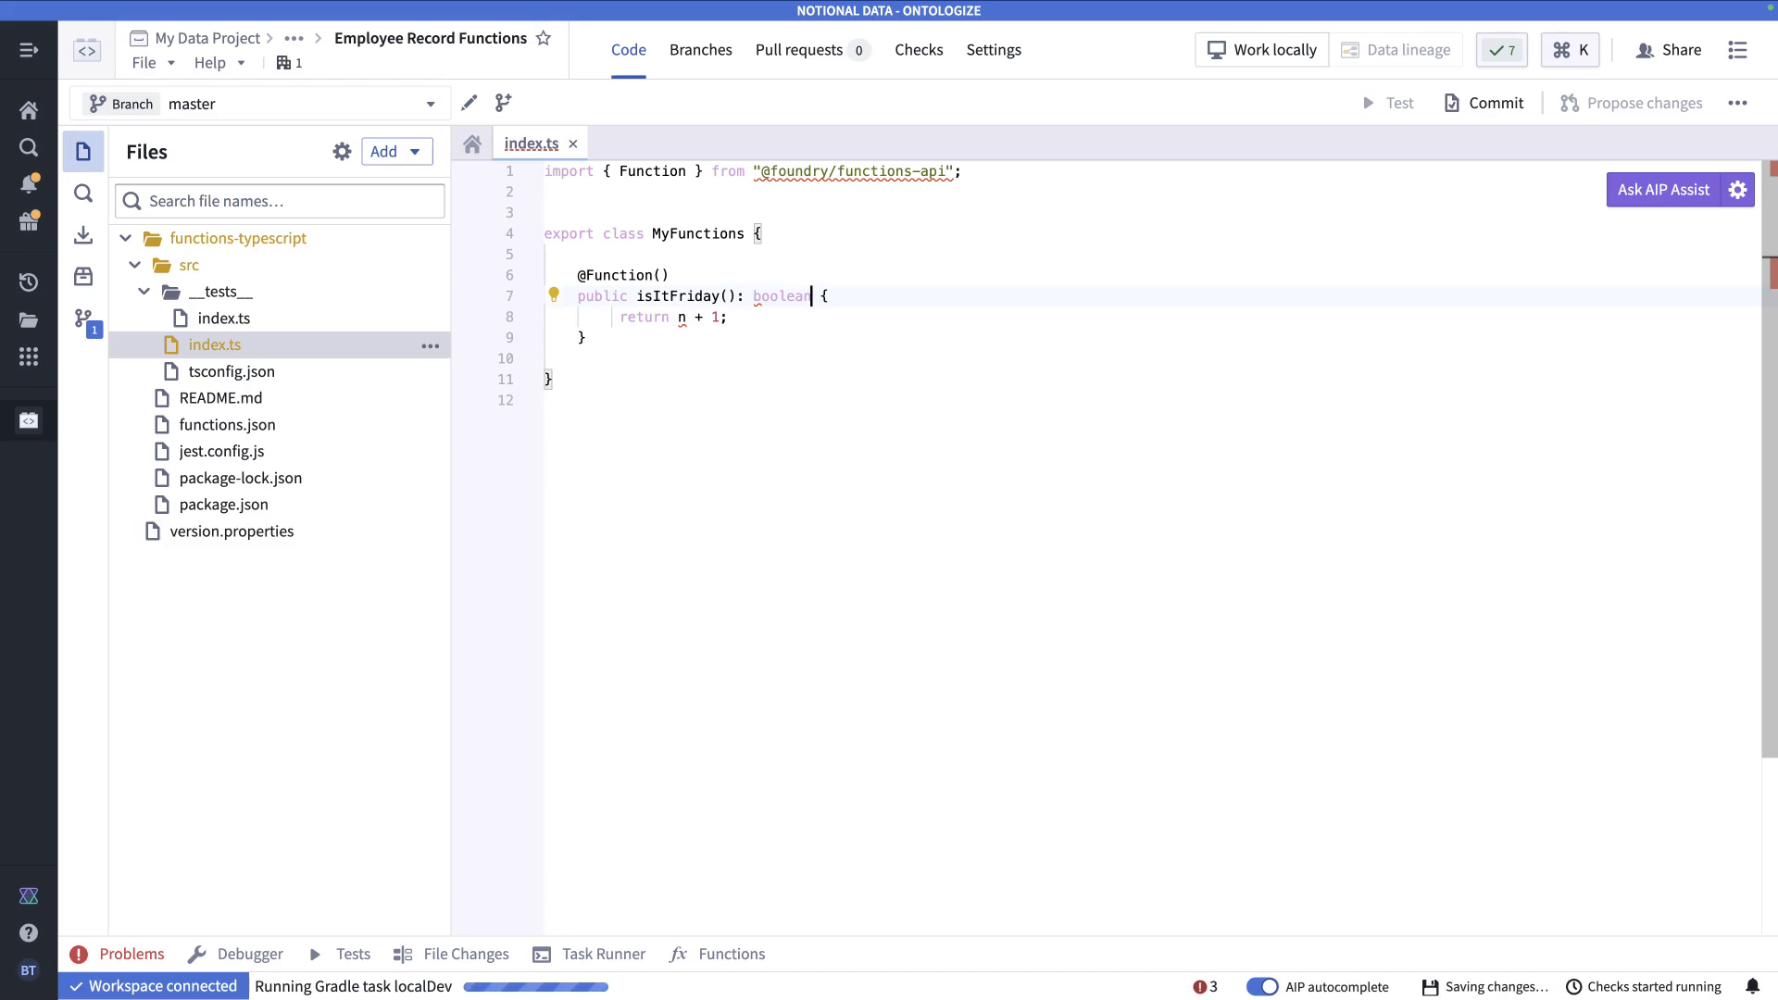
# - Delete the return n + 1 statement from the isItFriday body and leave an empty line for new code
pyautogui.click(643, 317)
pyautogui.moveTo(730, 316); pyautogui.dragTo(611, 320)
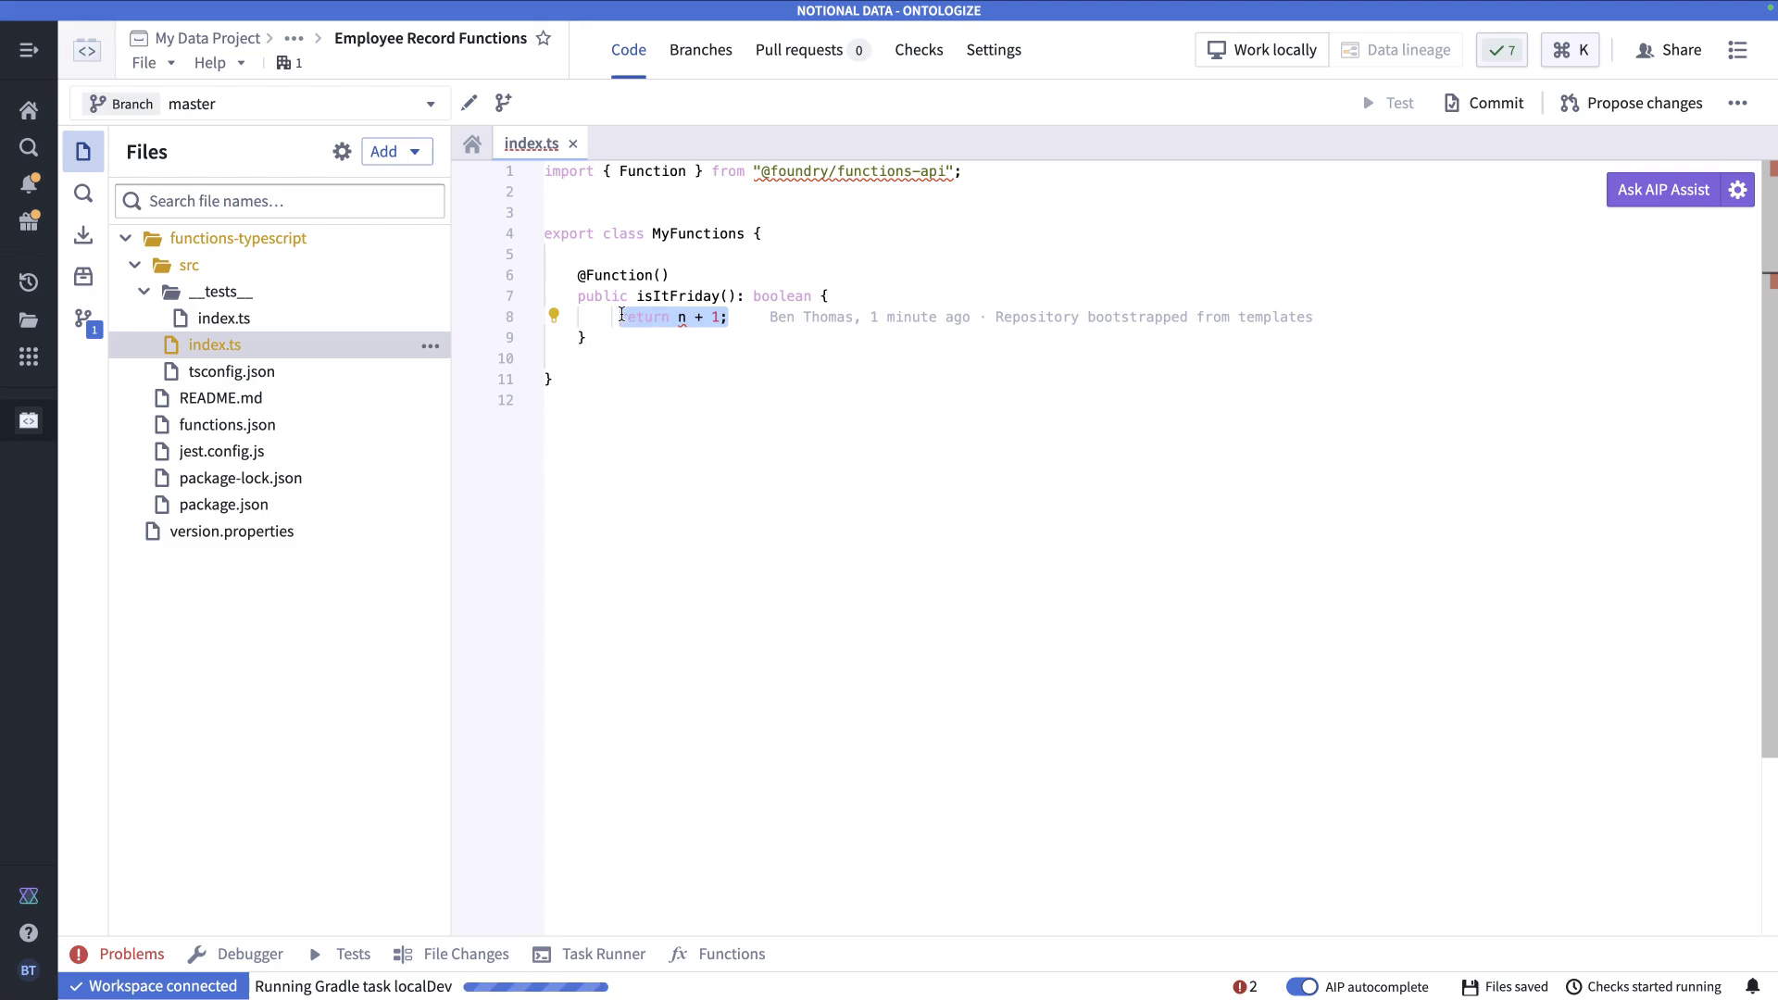
pyautogui.press('BackSpace')
pyautogui.press('BackSpace')
pyautogui.press('BackSpace')
pyautogui.press('BackSpace')
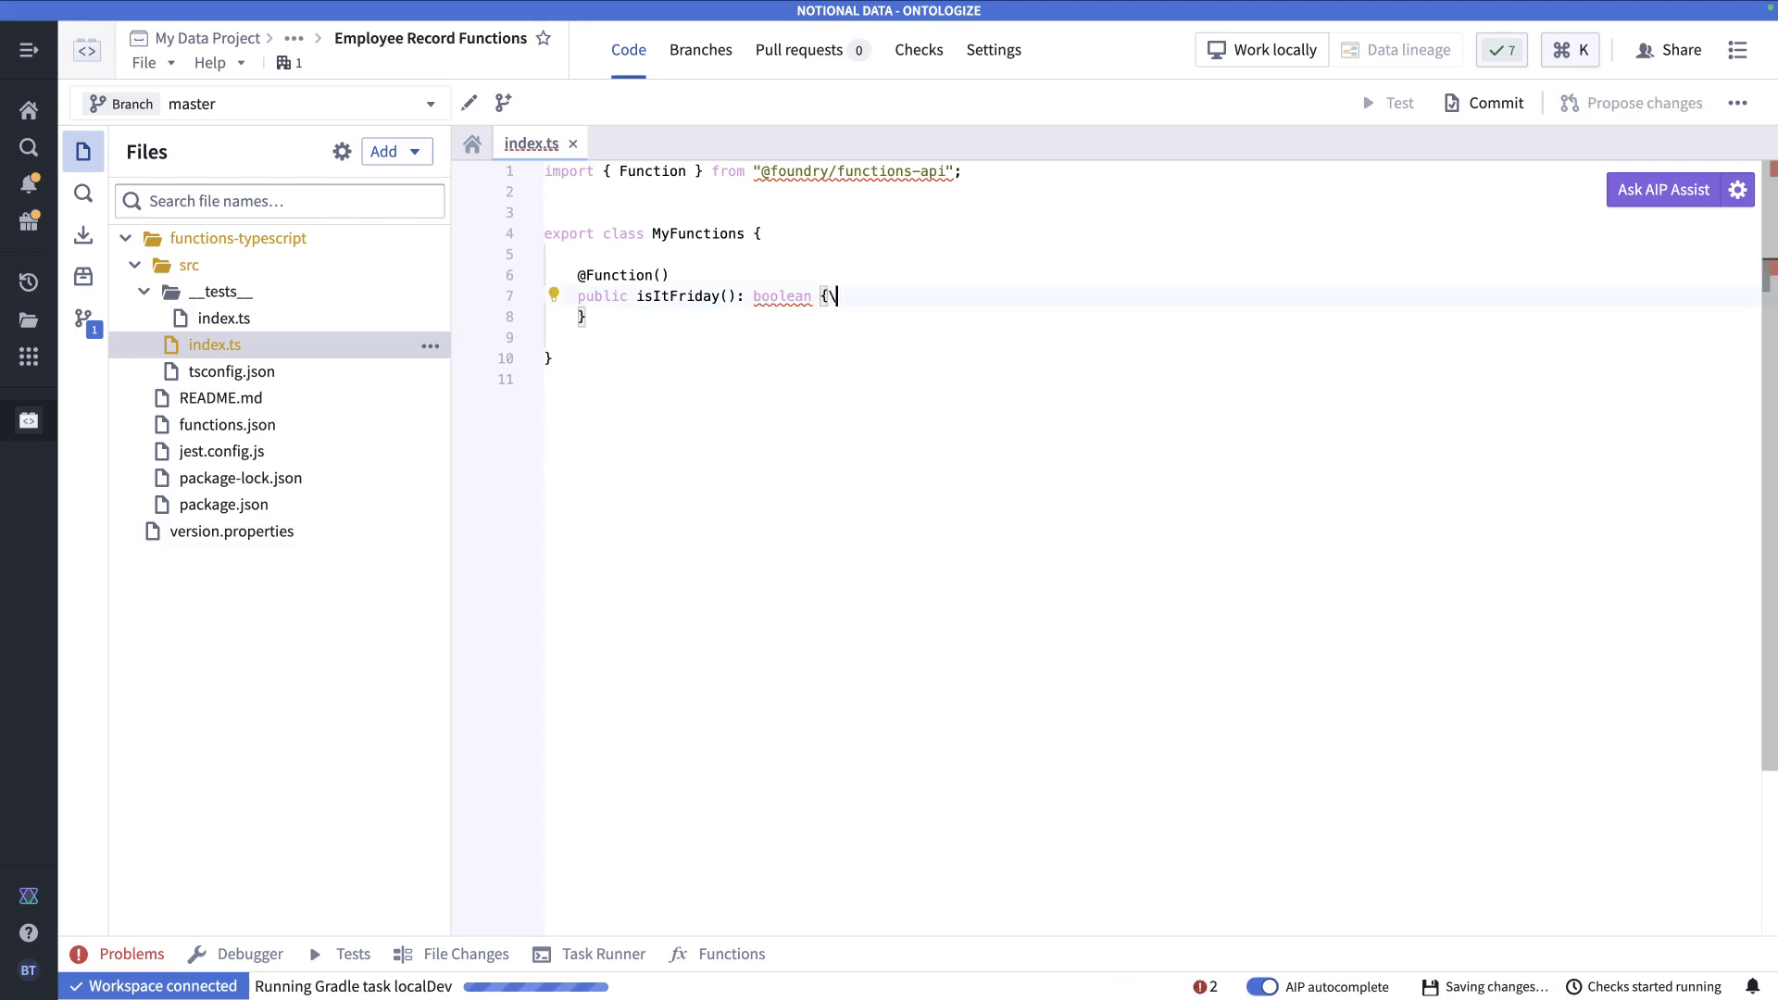
pyautogui.press('Return')
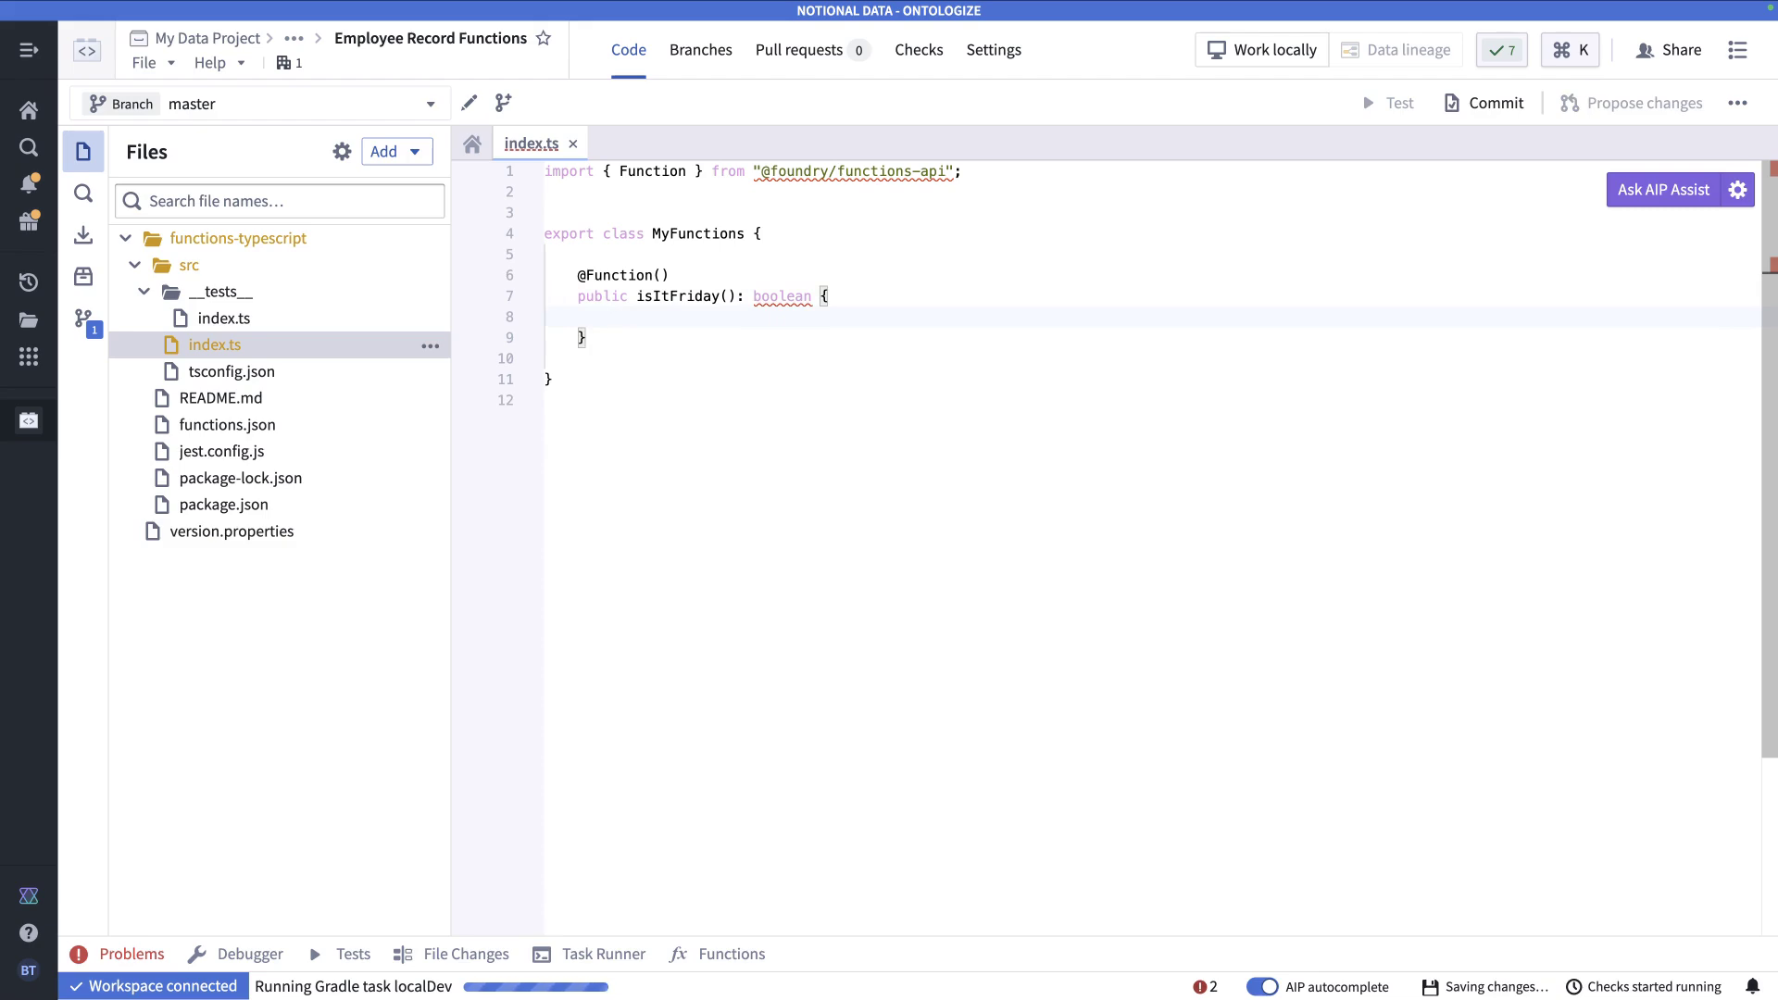
# - Declare a constant in the isItFriday body with const today = new Date();
pyautogui.write('const totay')
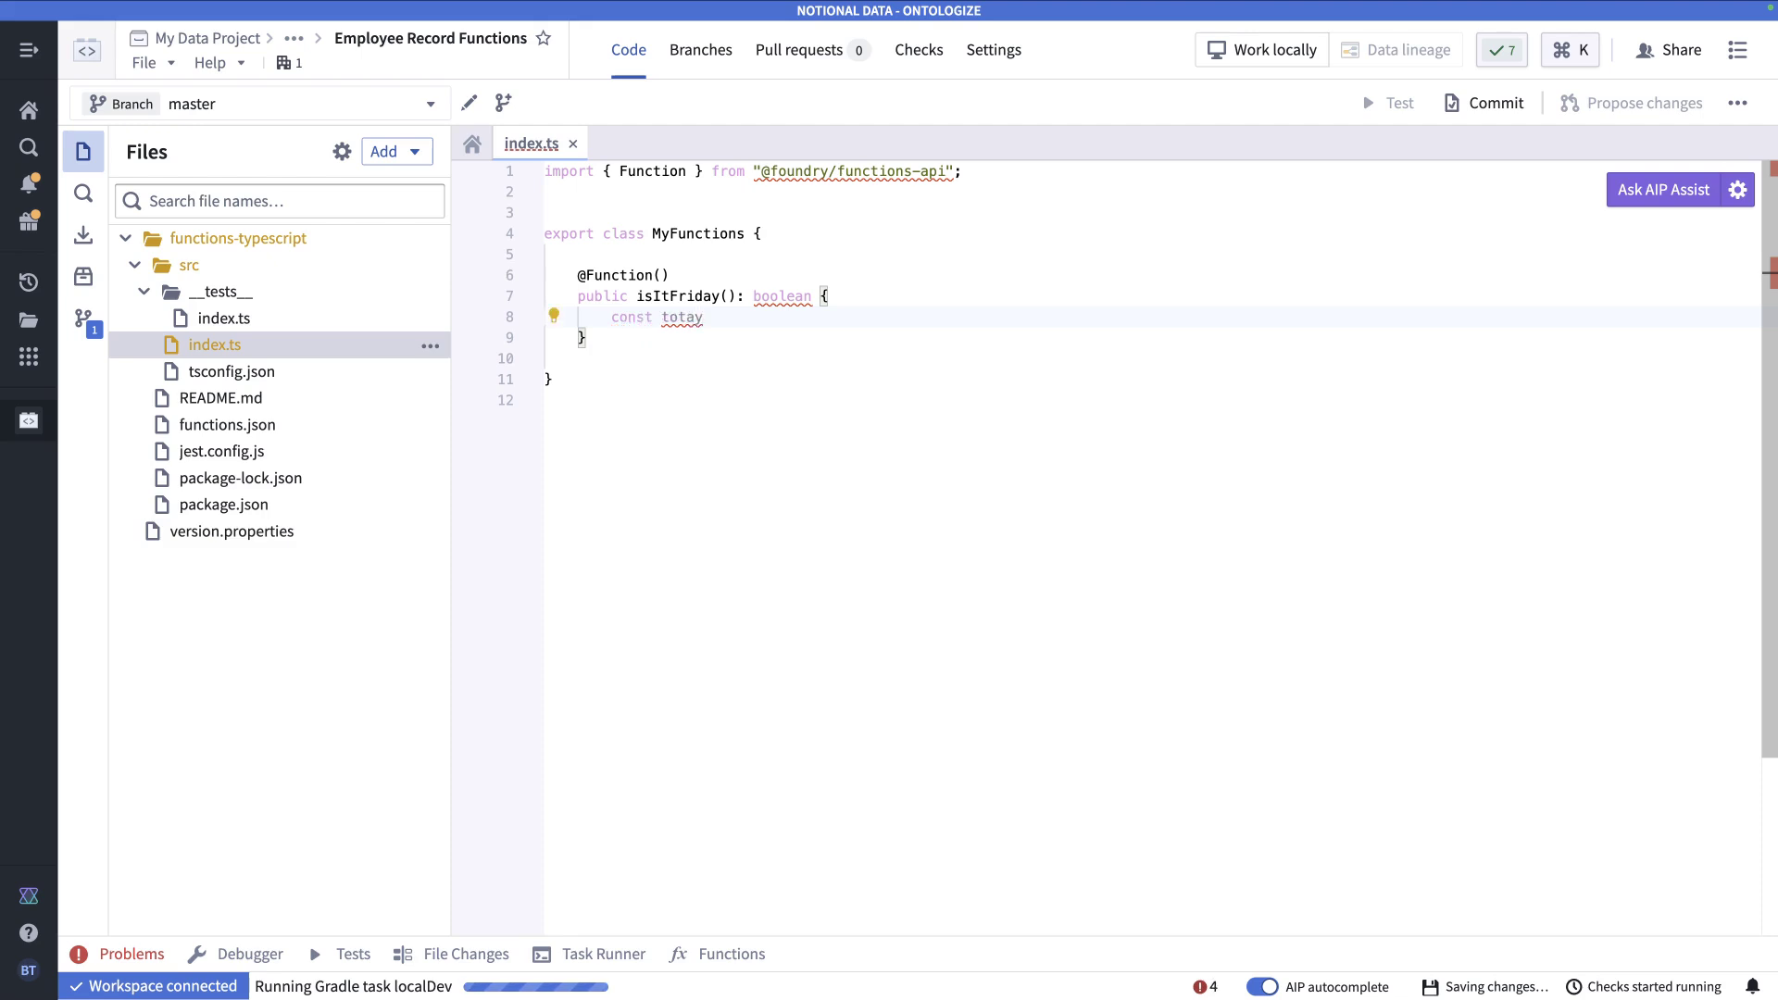
pyautogui.write(' = new')
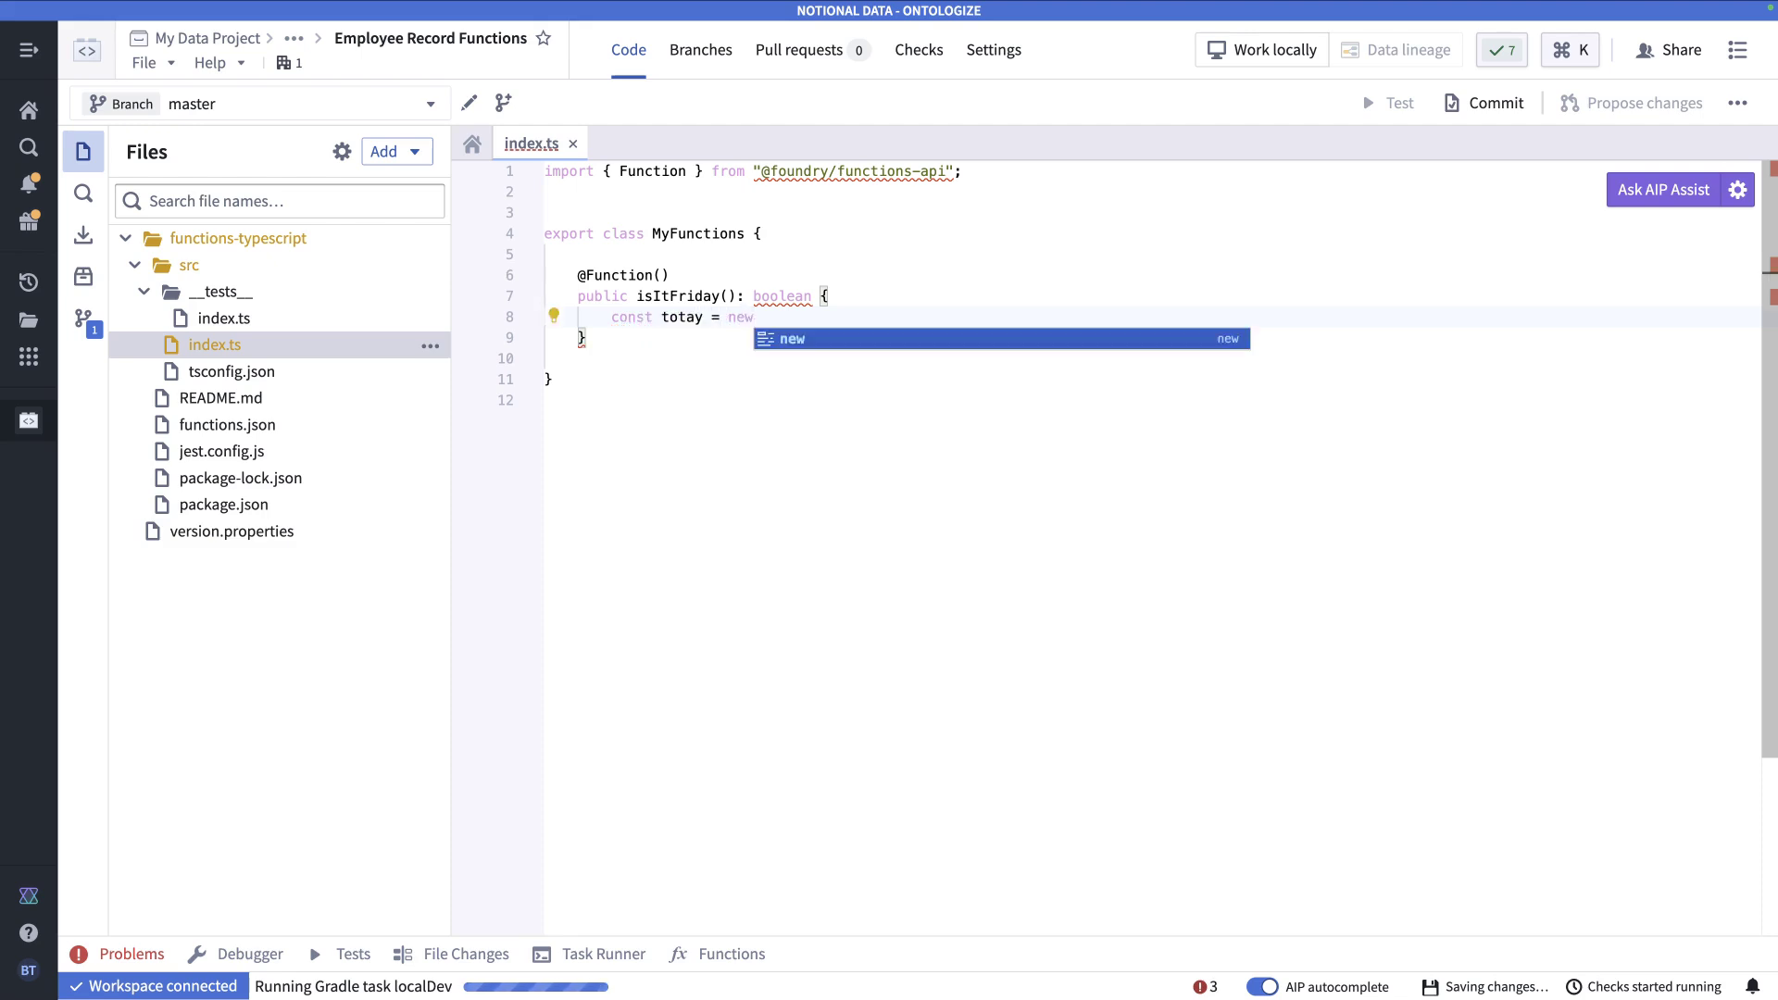
pyautogui.write(' Date')
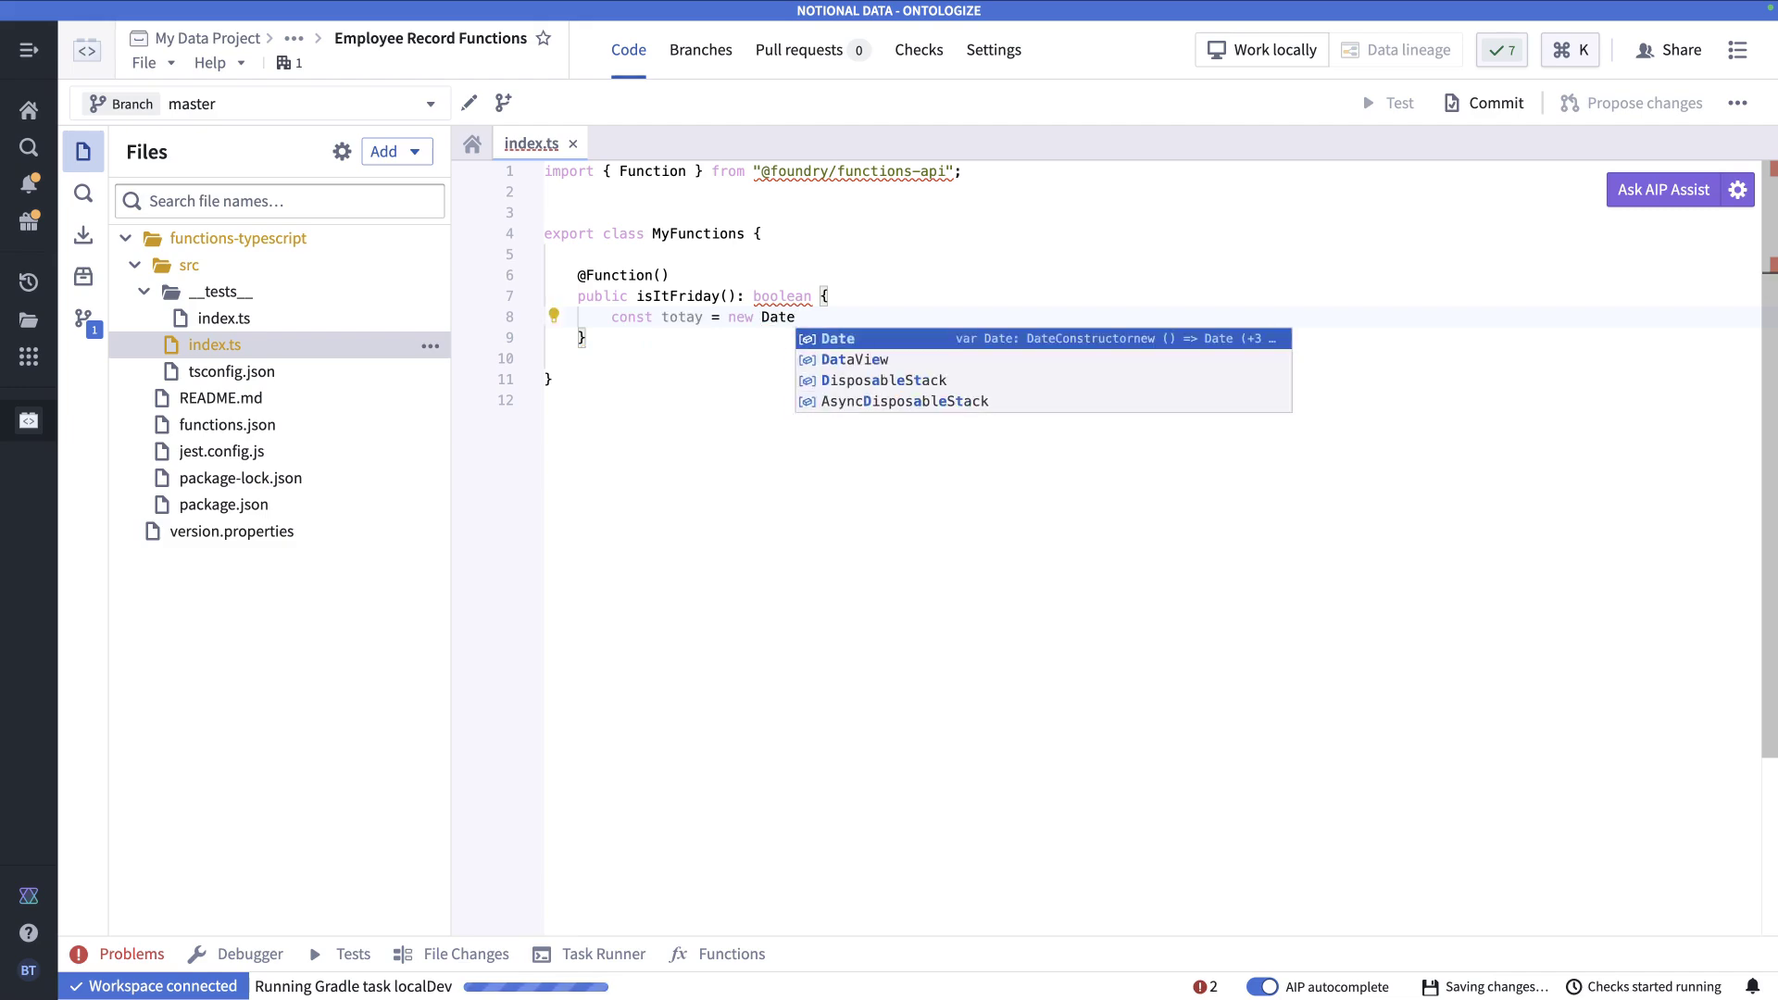
pyautogui.write('();')
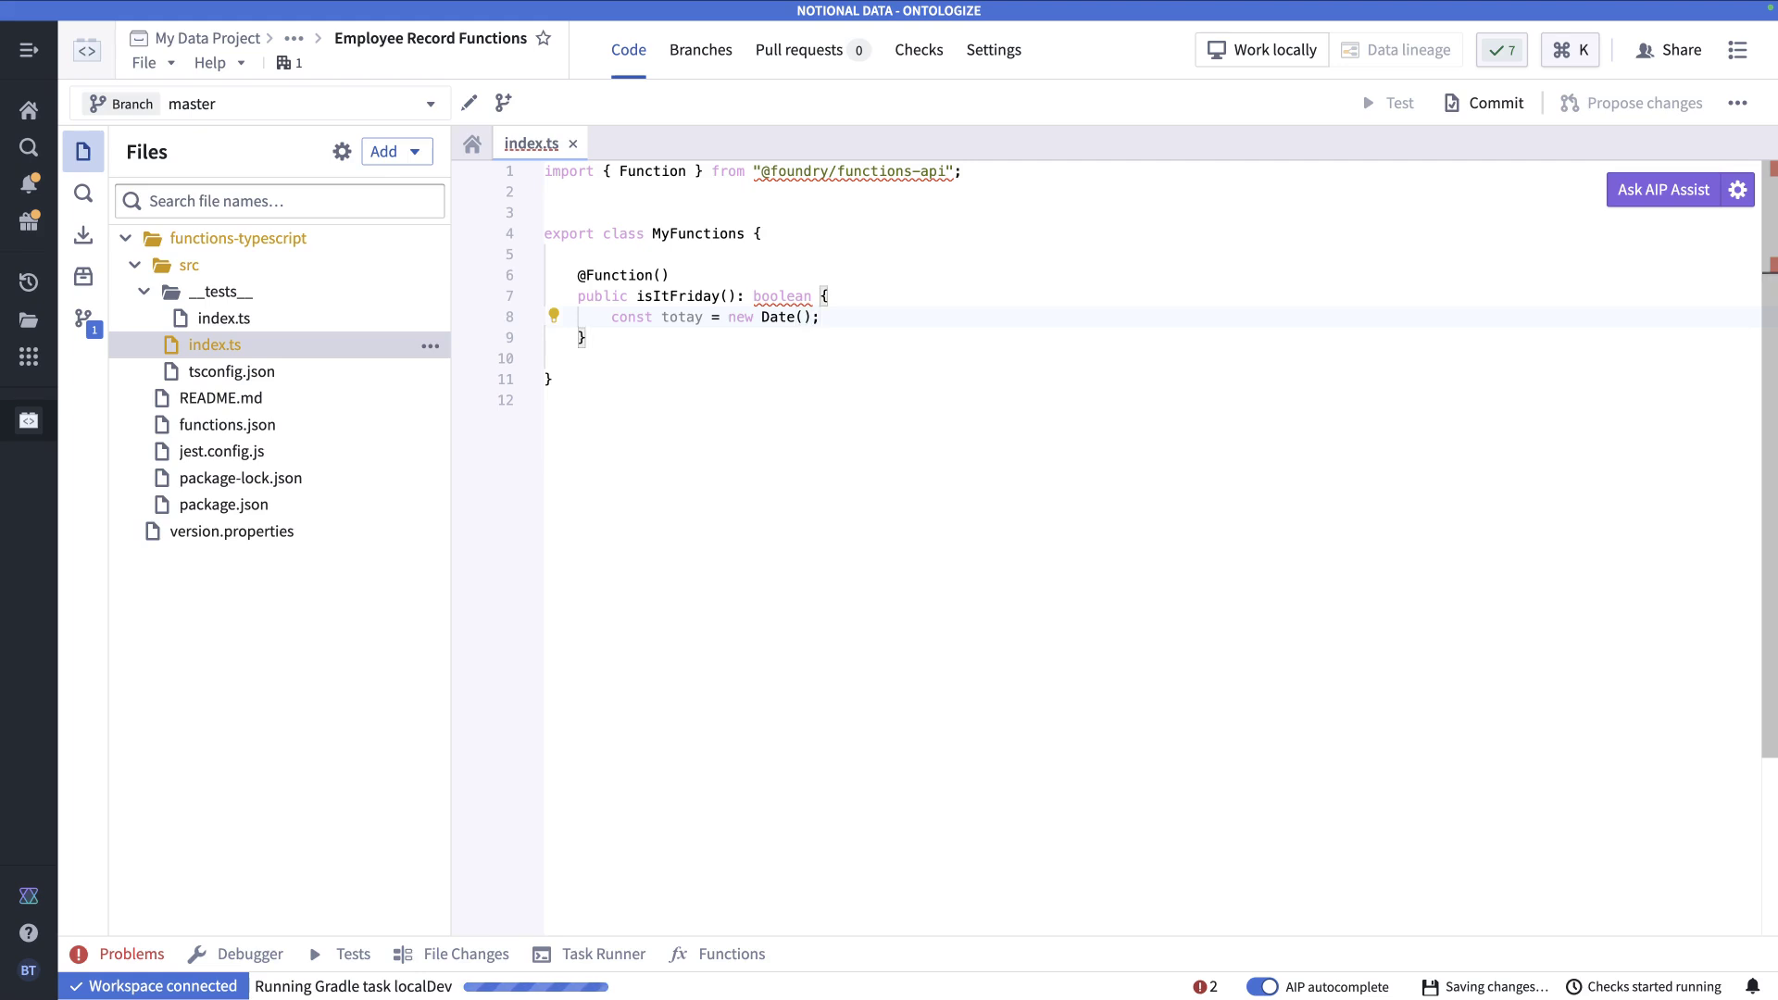
pyautogui.press('Left')
pyautogui.press('Left')
pyautogui.press('Left')
pyautogui.press('Left')
pyautogui.press('Left')
pyautogui.press('Left')
pyautogui.press('Left')
pyautogui.press('Left')
pyautogui.press('Left')
pyautogui.press('Left')
pyautogui.press('Left')
pyautogui.press('Left')
pyautogui.press('Left')
pyautogui.press('Left')
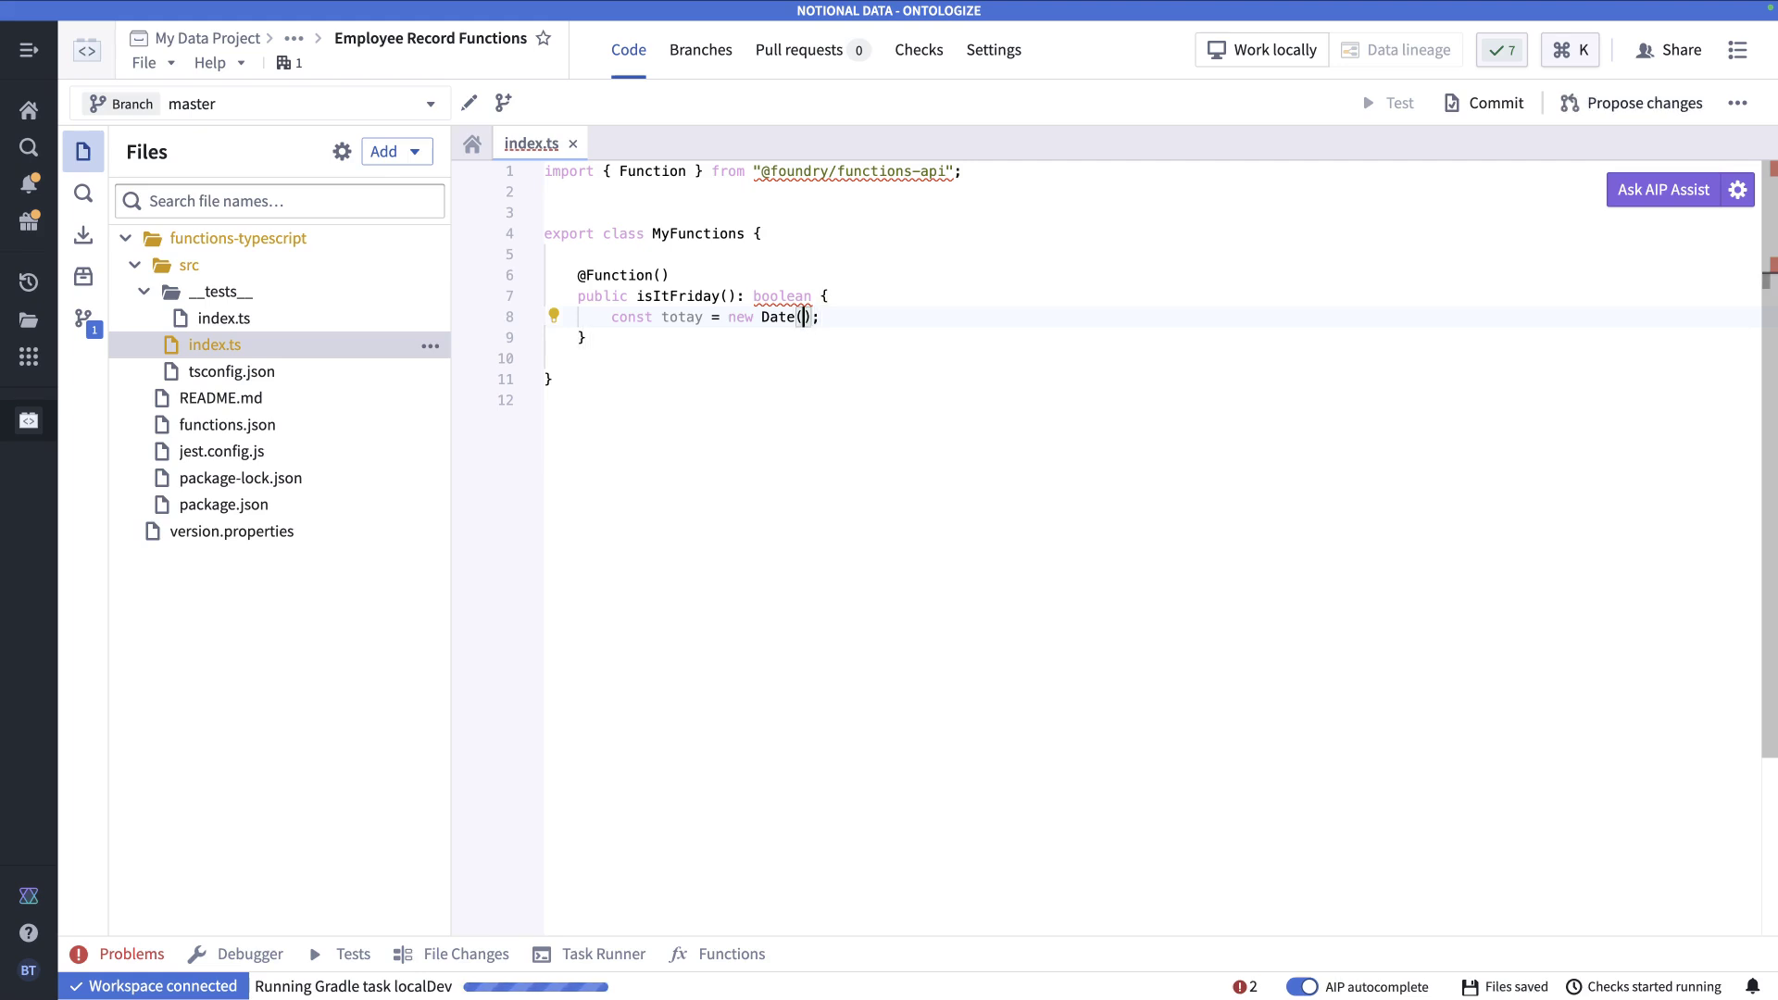
pyautogui.press('Left')
pyautogui.press('Left')
pyautogui.press('BackSpace')
pyautogui.write('d')
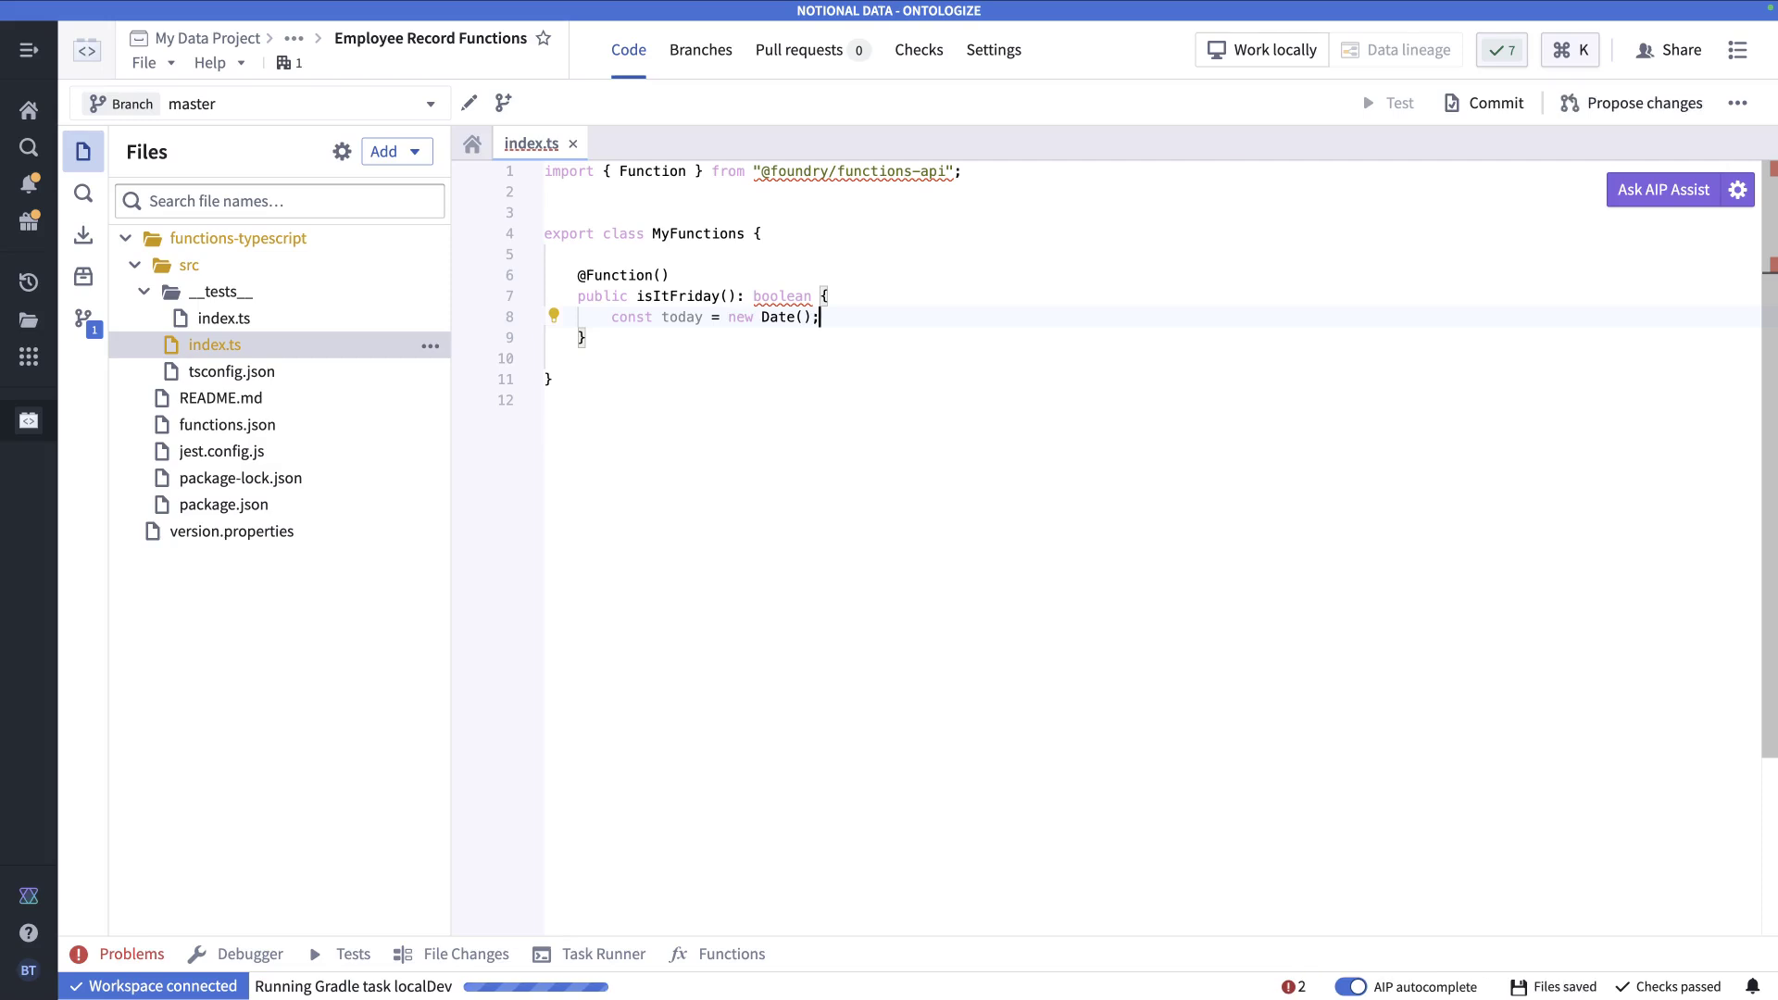
# - Add the statement return today.getDay() === 5; below the today constant in isItFriday
pyautogui.press('Return')
pyautogui.write('re')
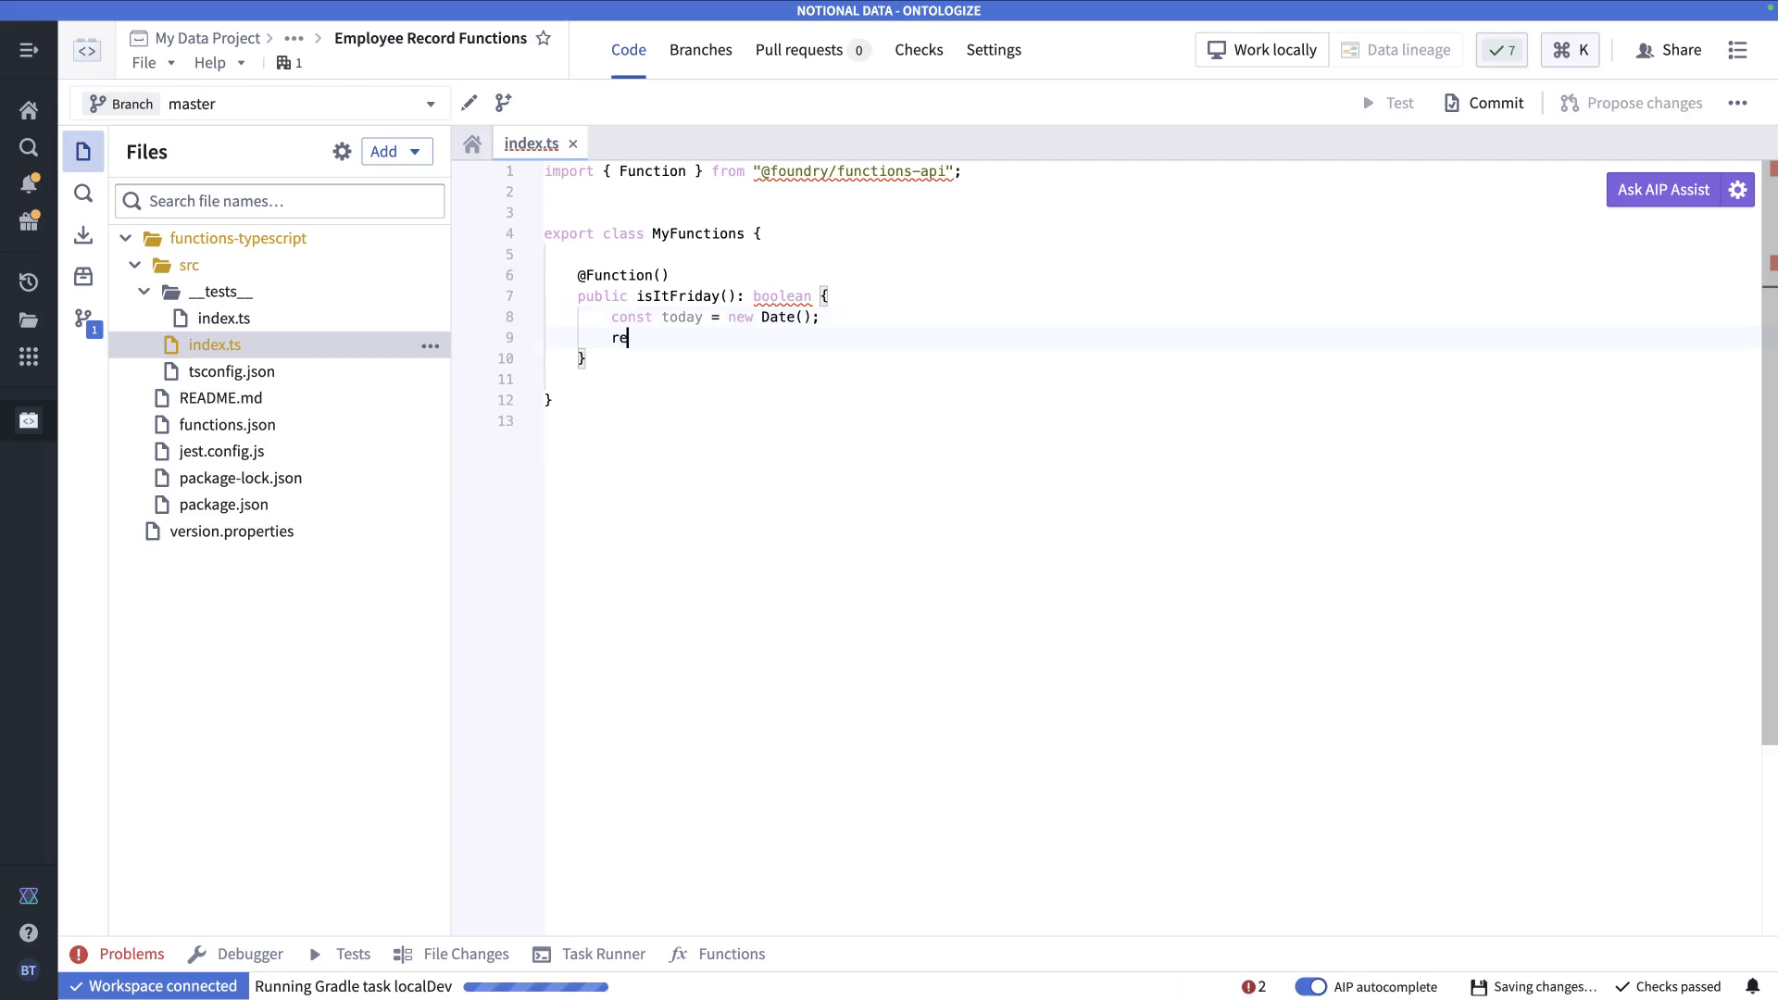
pyautogui.write('turn today')
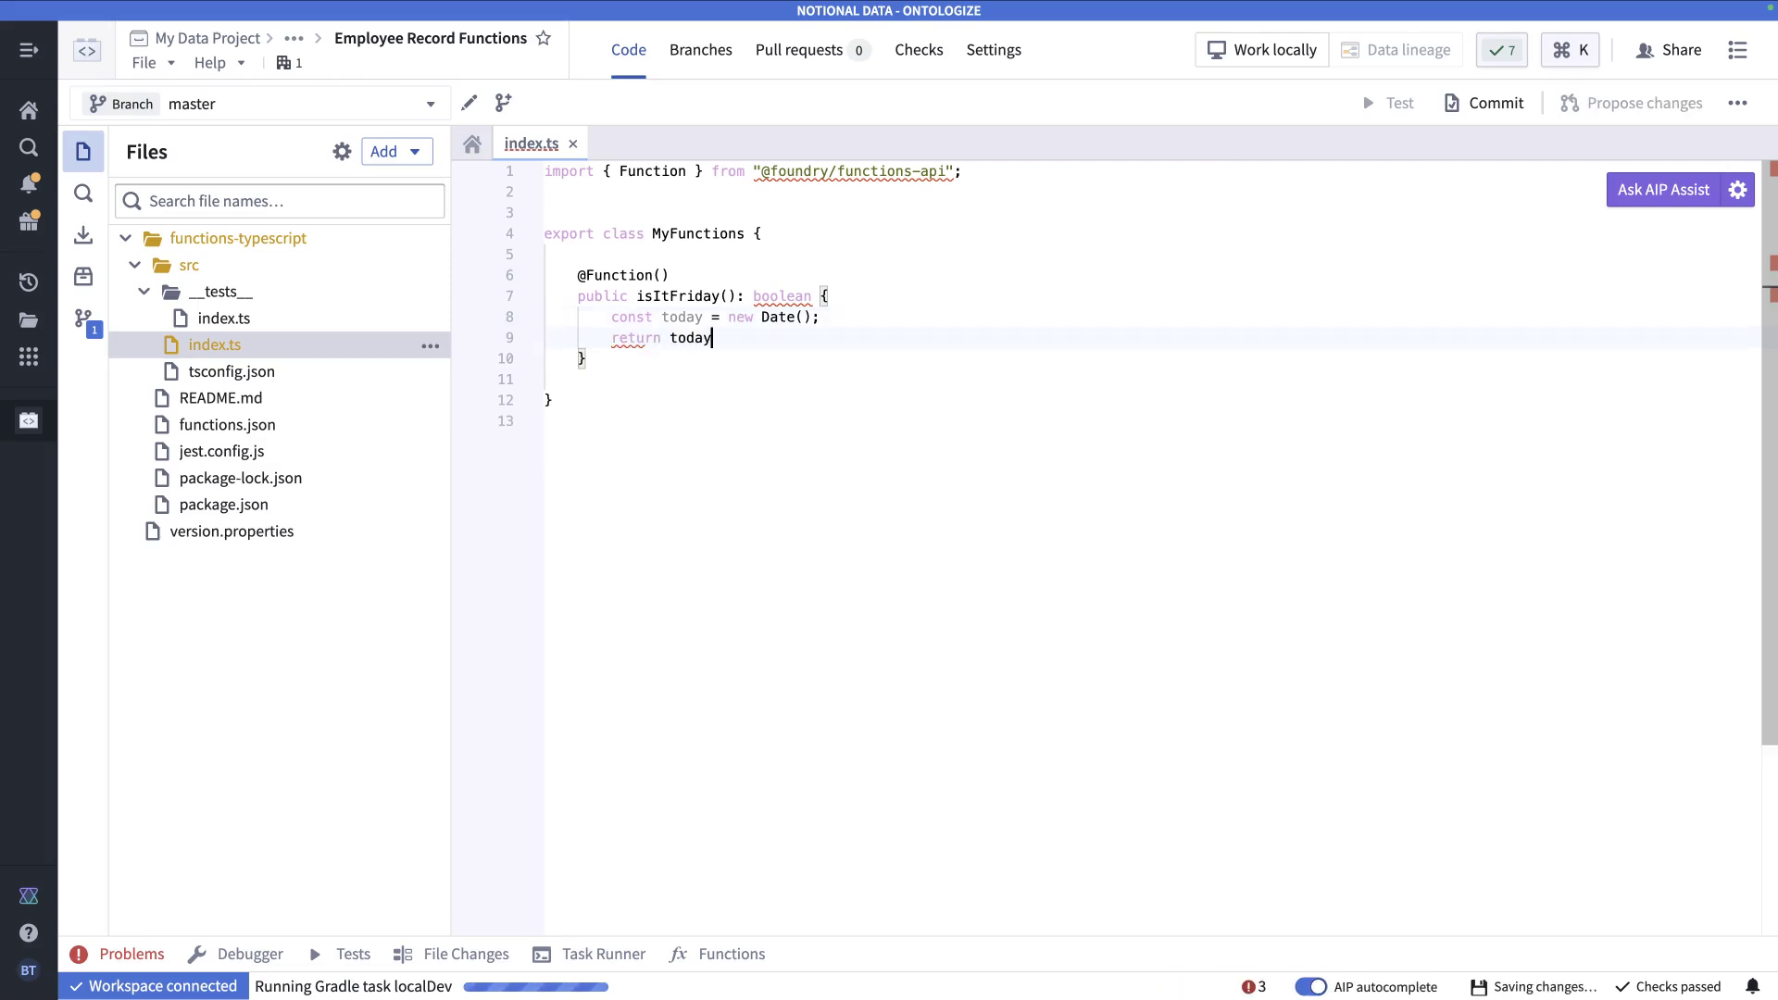
pyautogui.write('.')
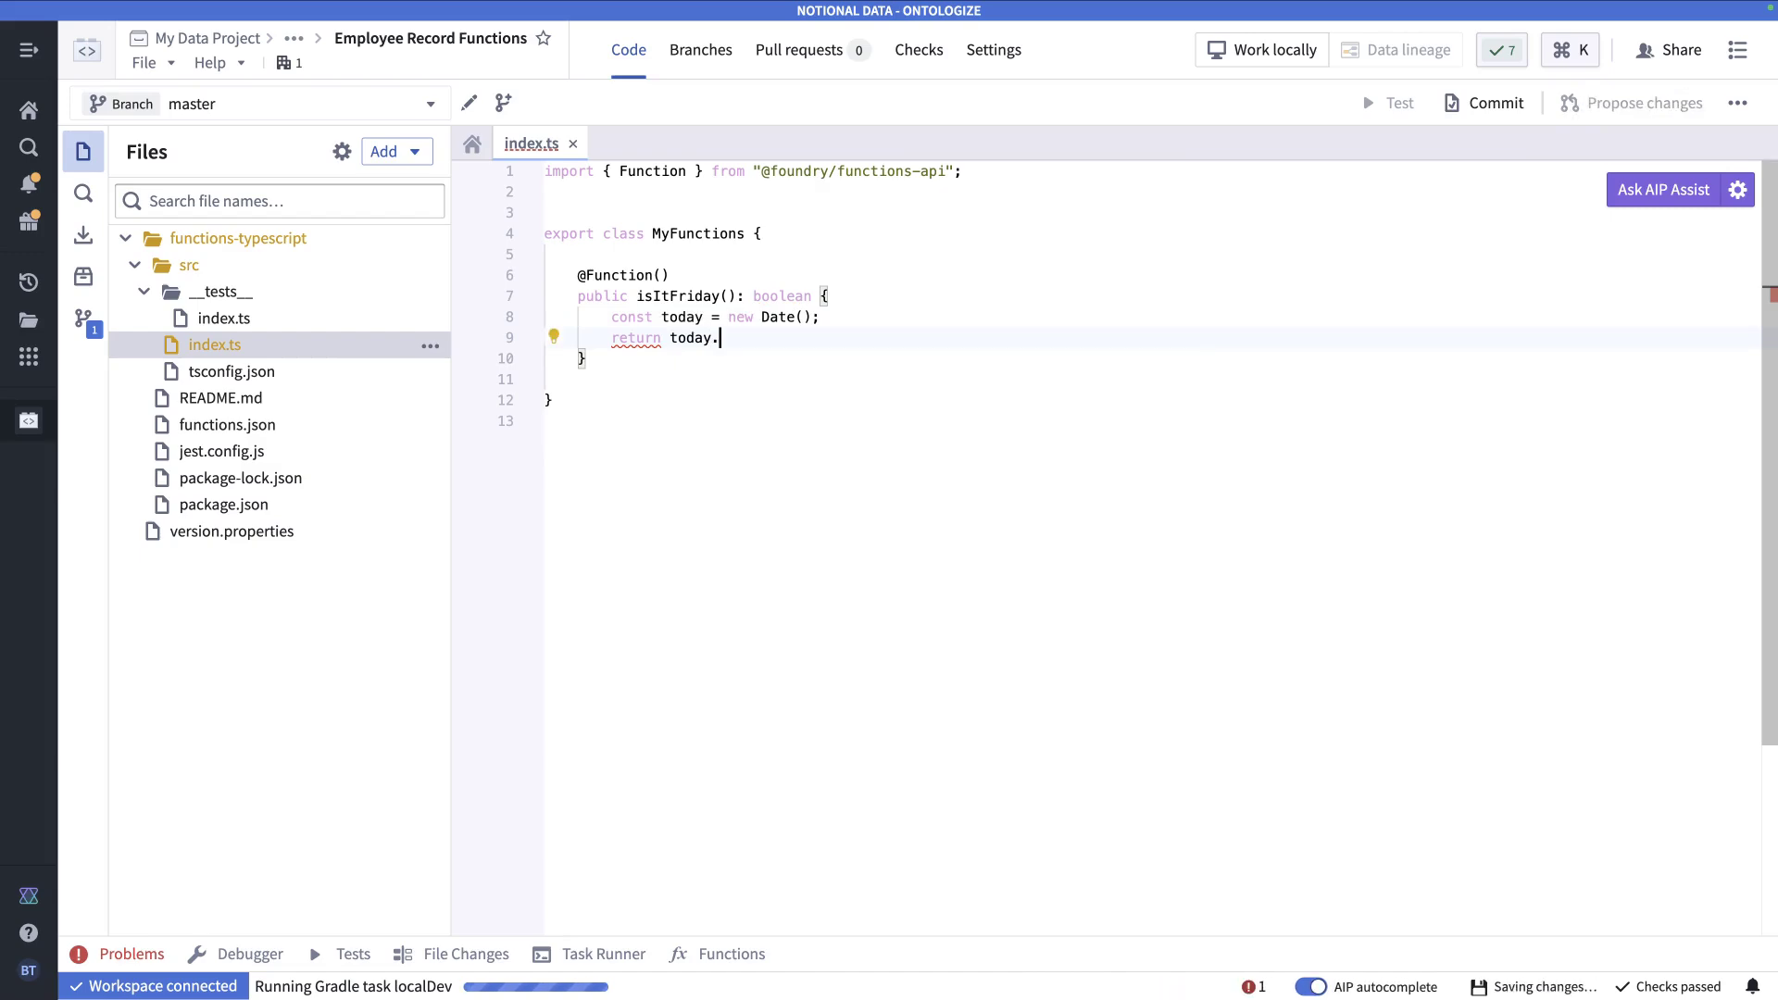
pyautogui.press('Down')
pyautogui.press('Down')
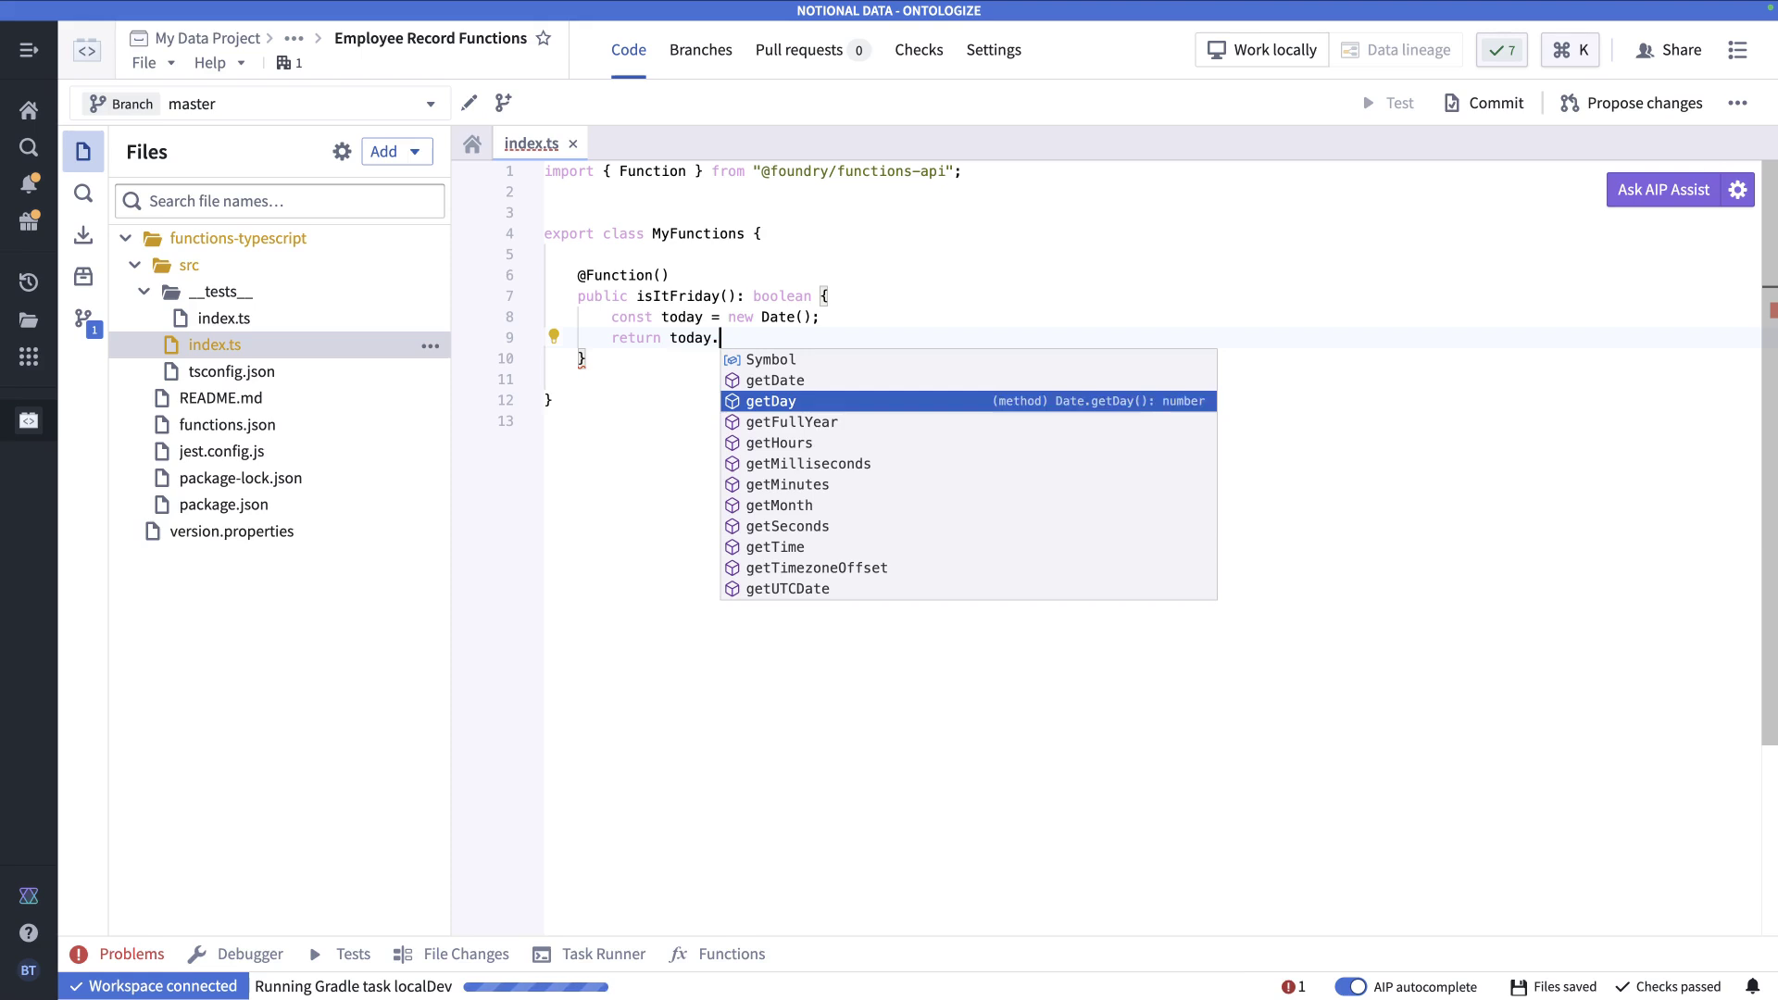
pyautogui.press('Return')
pyautogui.write('() === 5;')
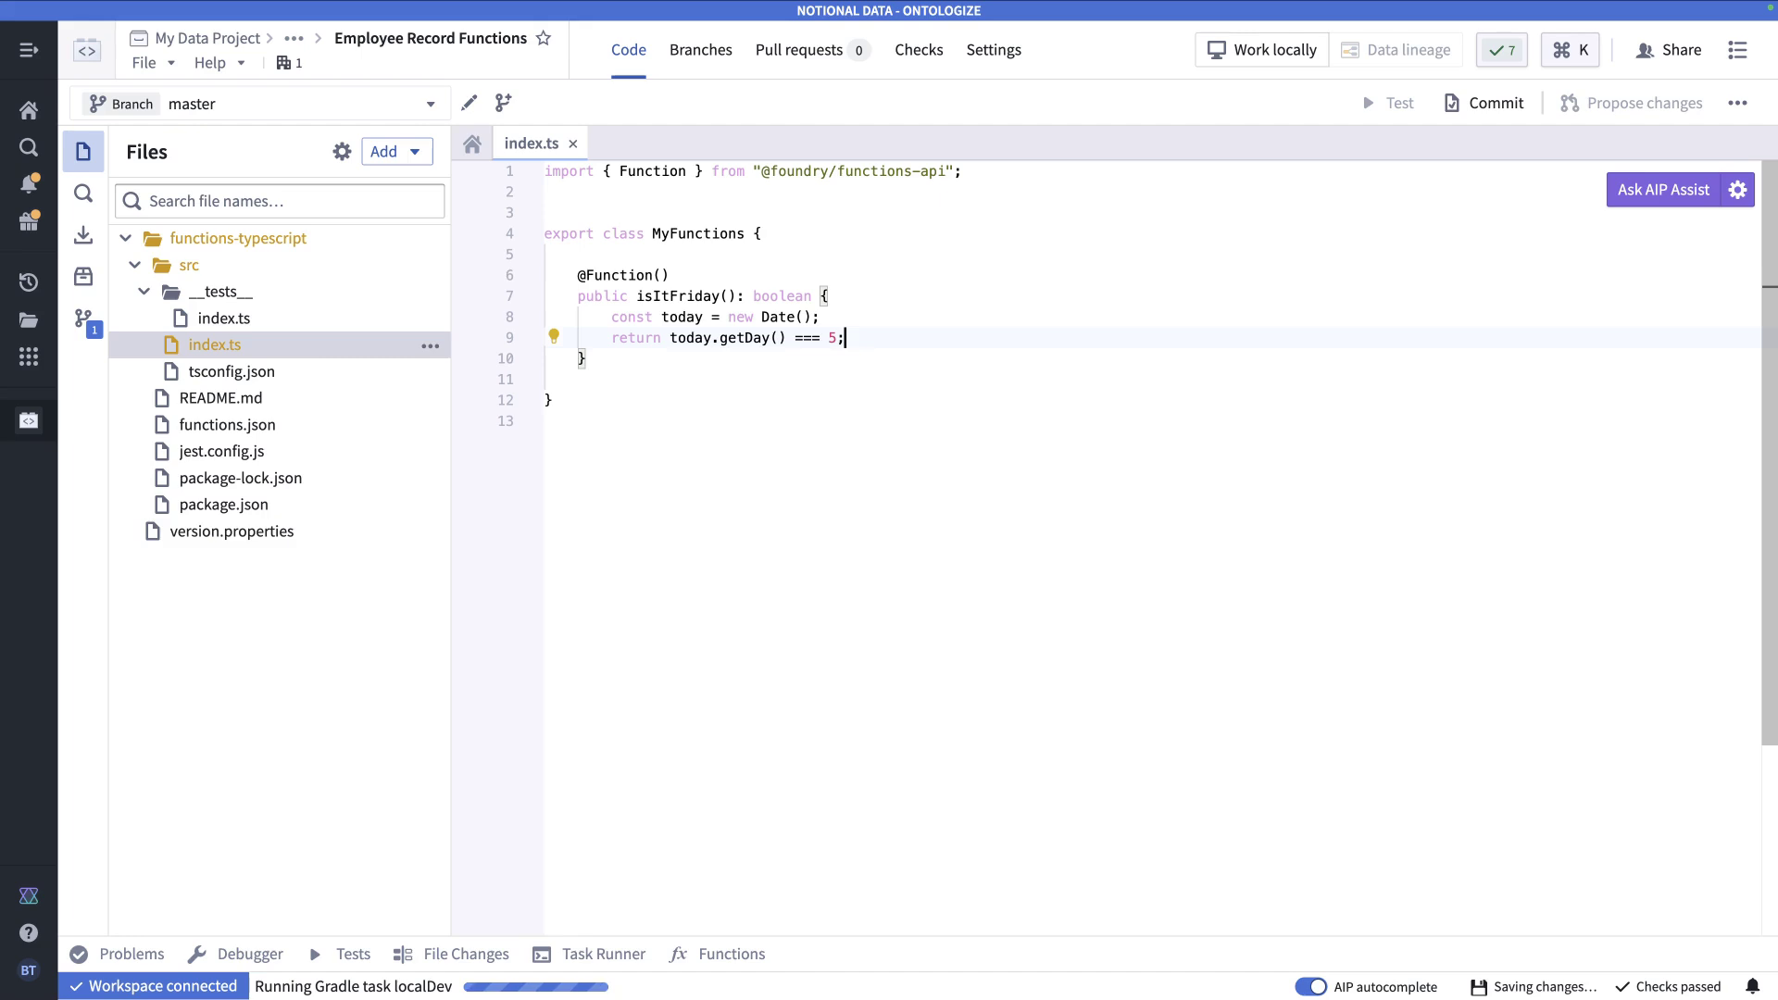
pyautogui.click(656, 381)
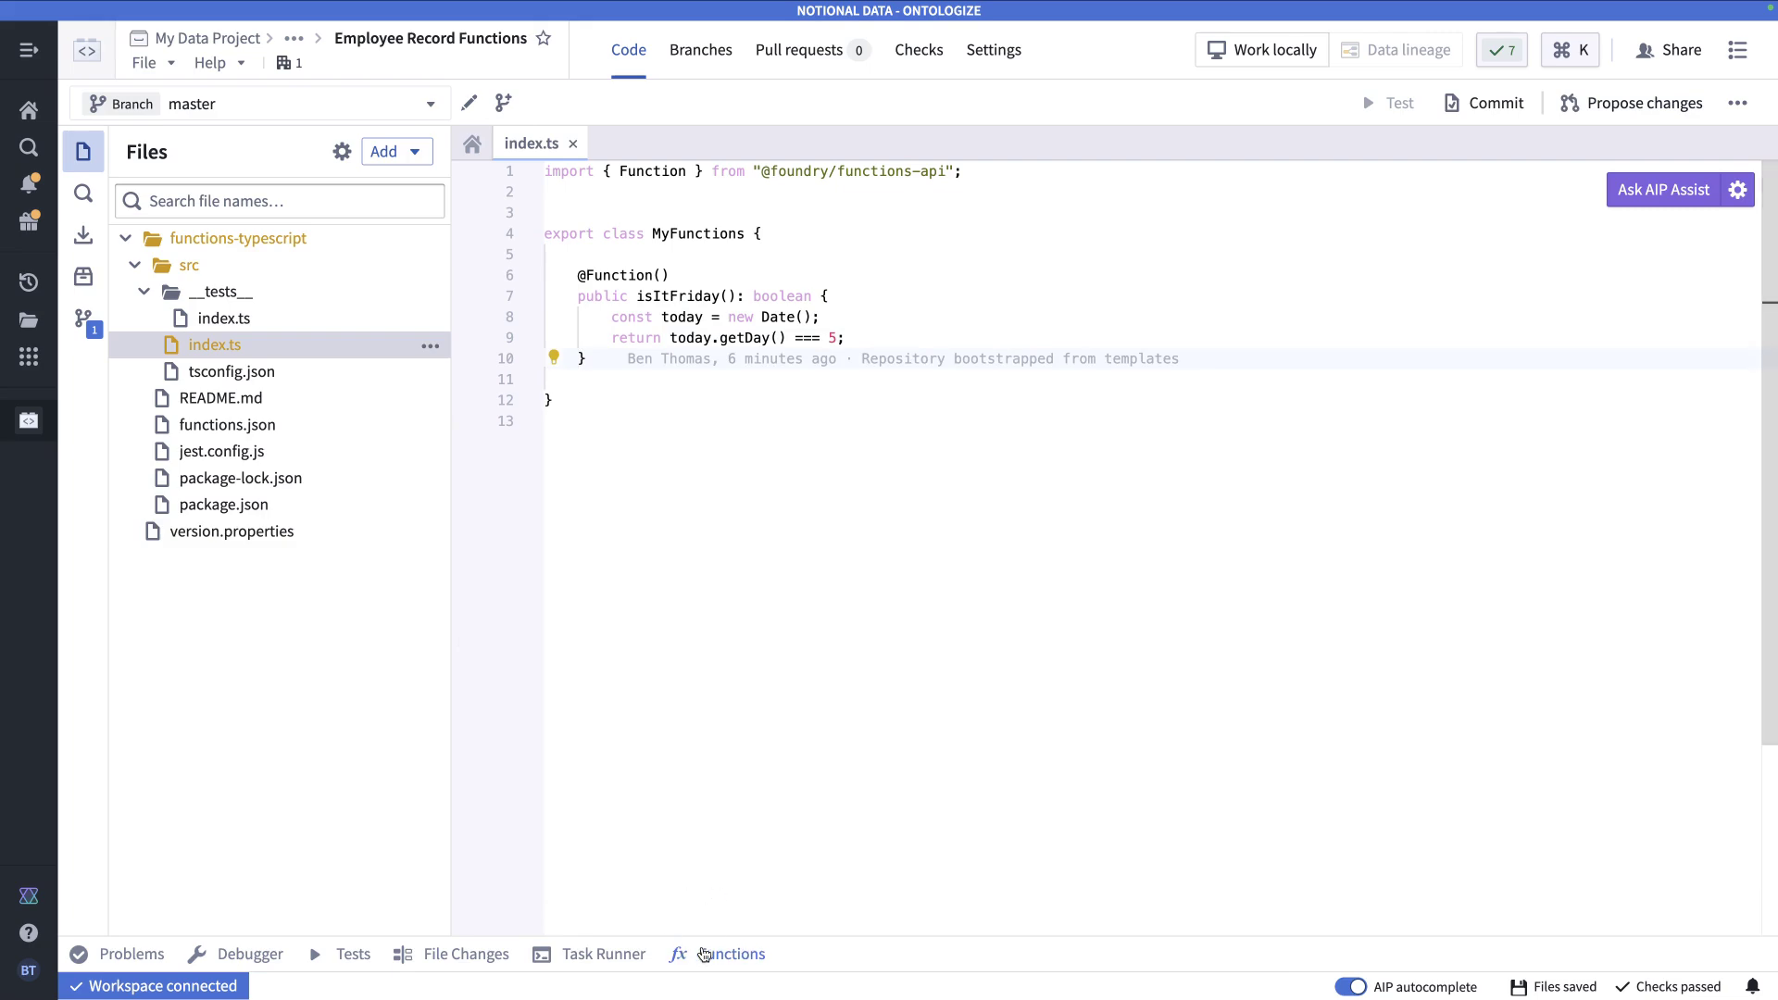
# - Test isItFriday by running its live preview version
pyautogui.click(708, 956)
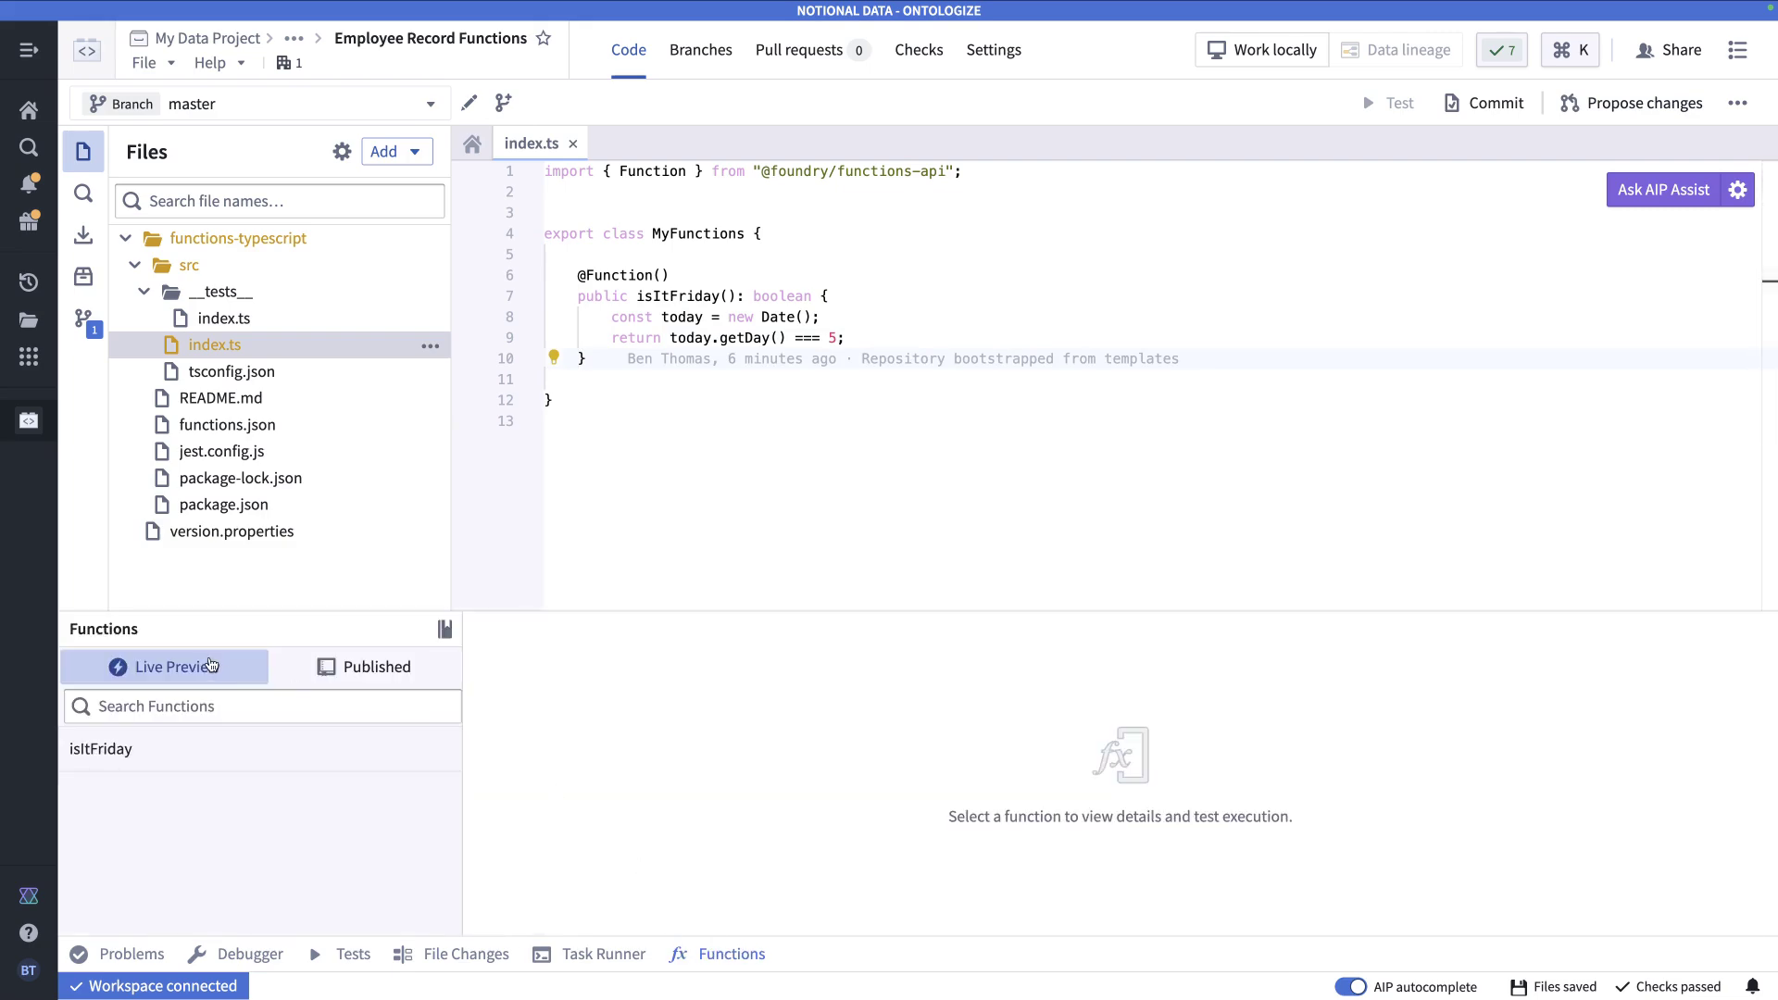
pyautogui.click(89, 750)
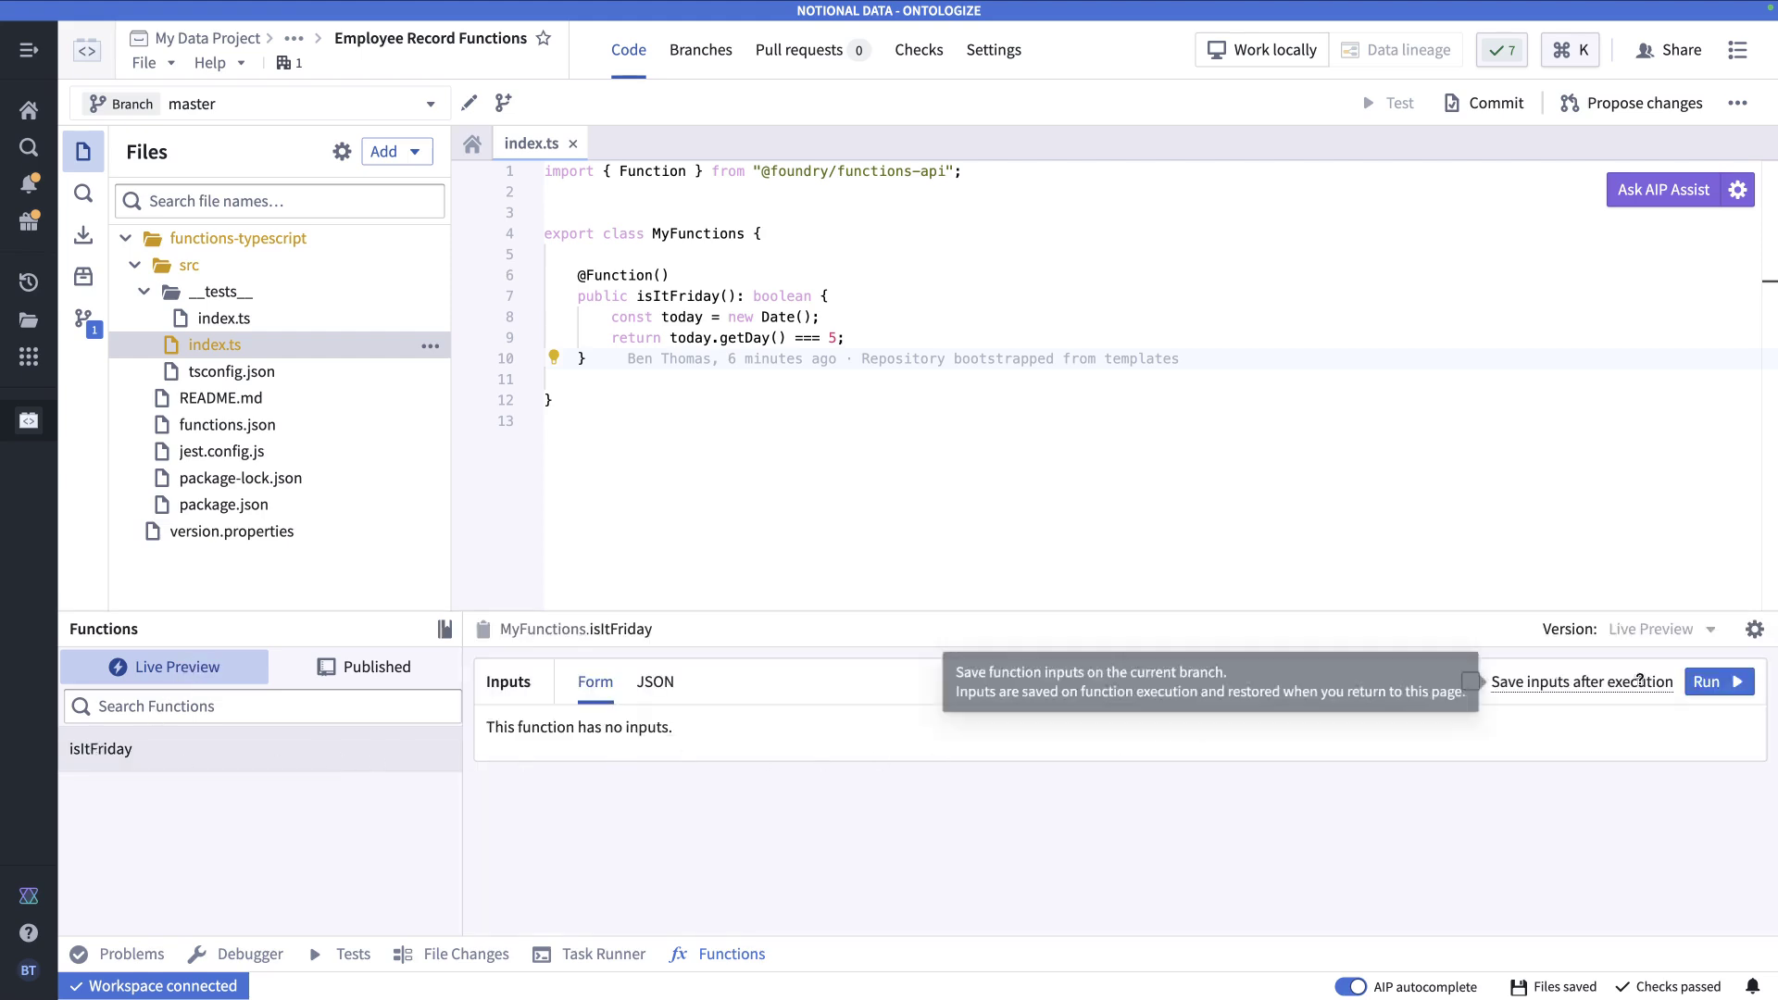
pyautogui.click(1733, 687)
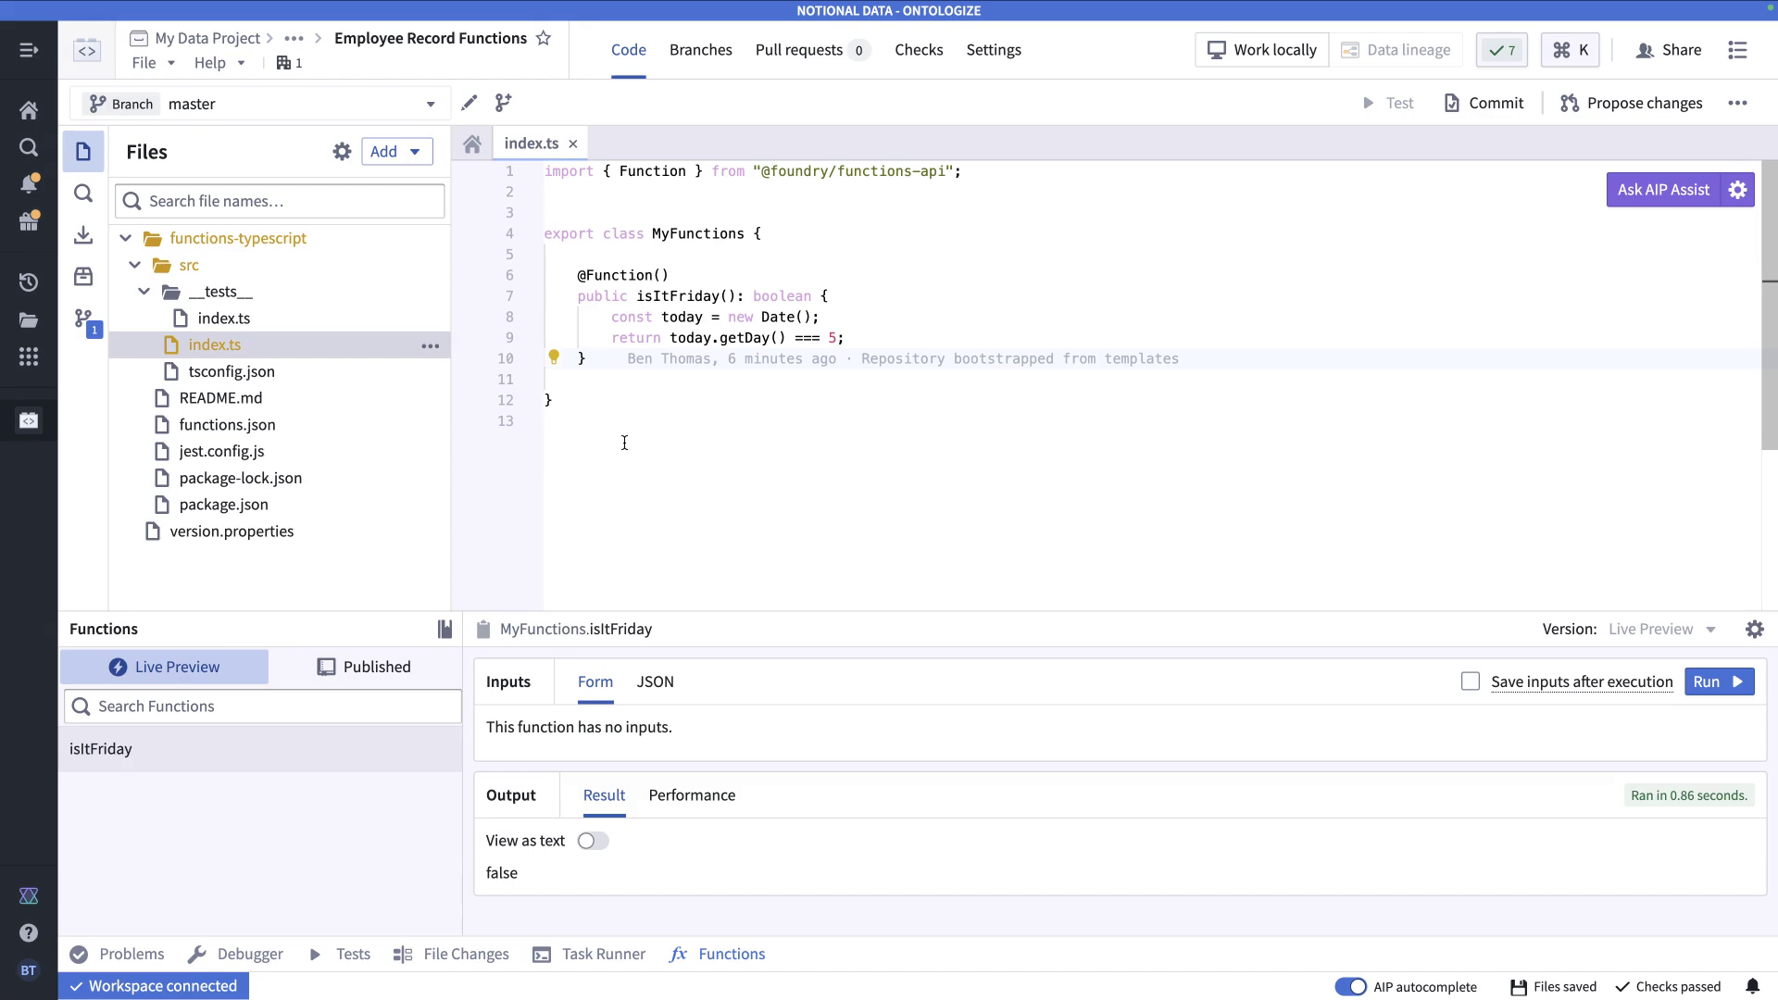
# - Commit the index.ts changes to master with the message "initial commit"
pyautogui.click(1495, 104)
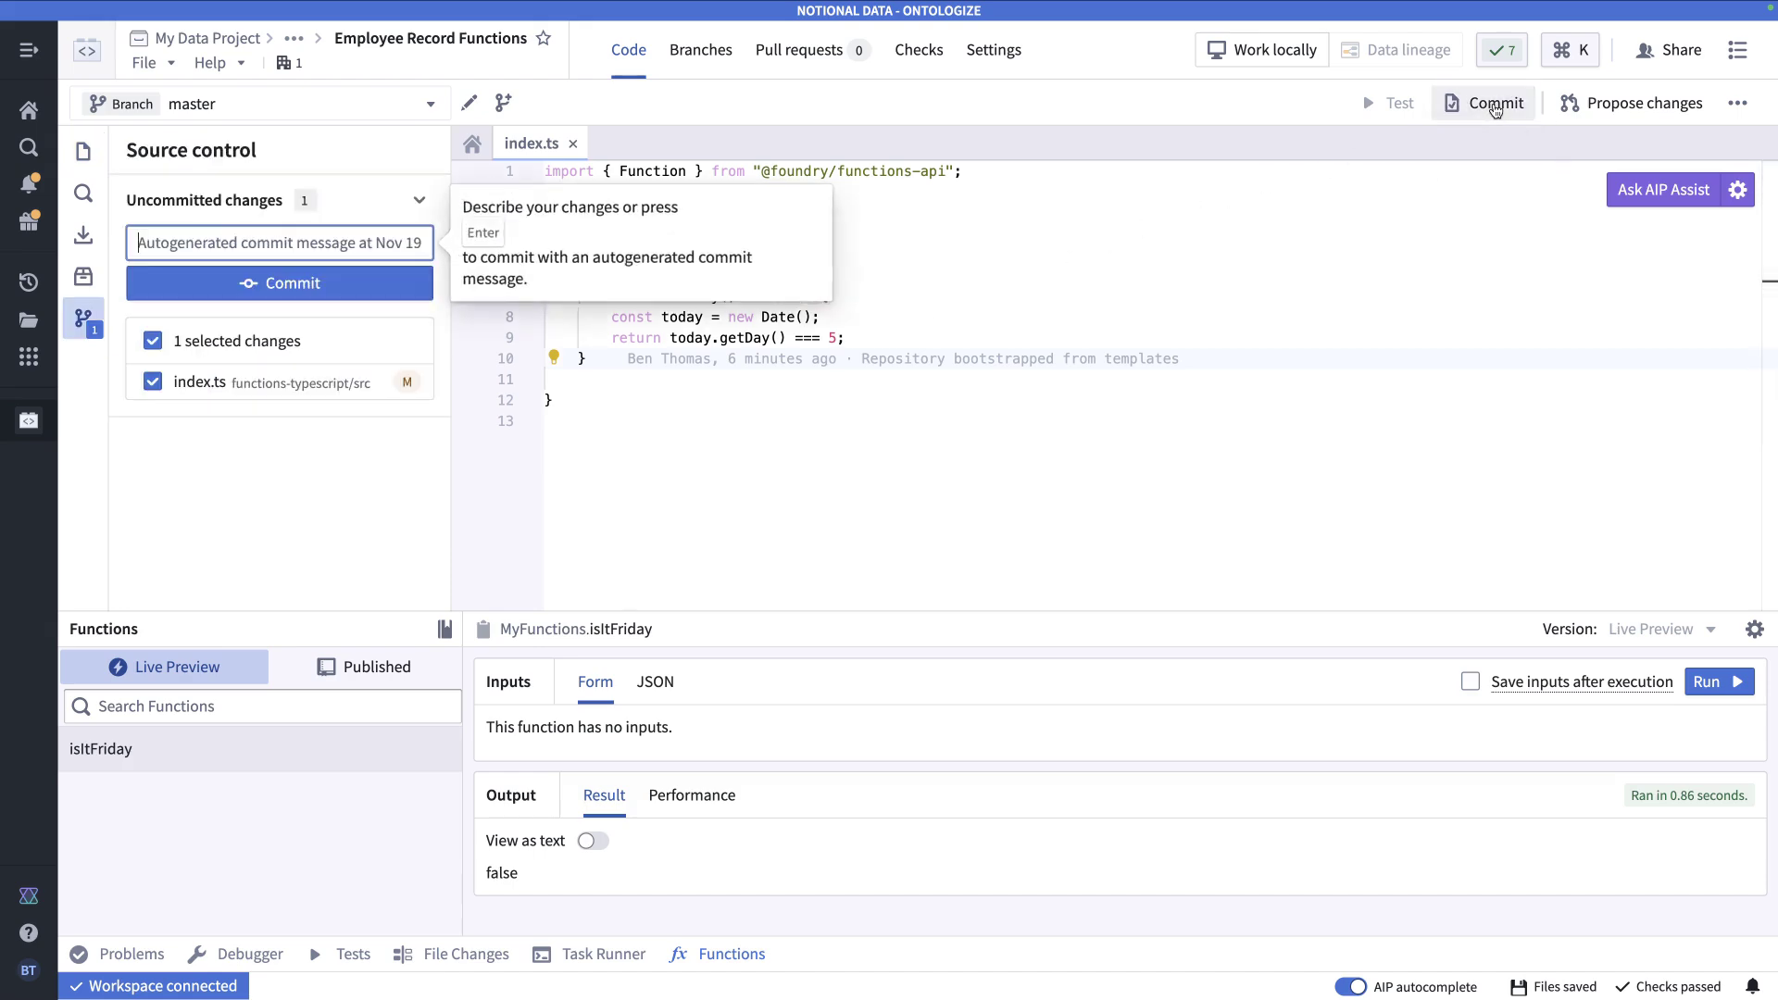
pyautogui.click(349, 241)
pyautogui.write('initial commit')
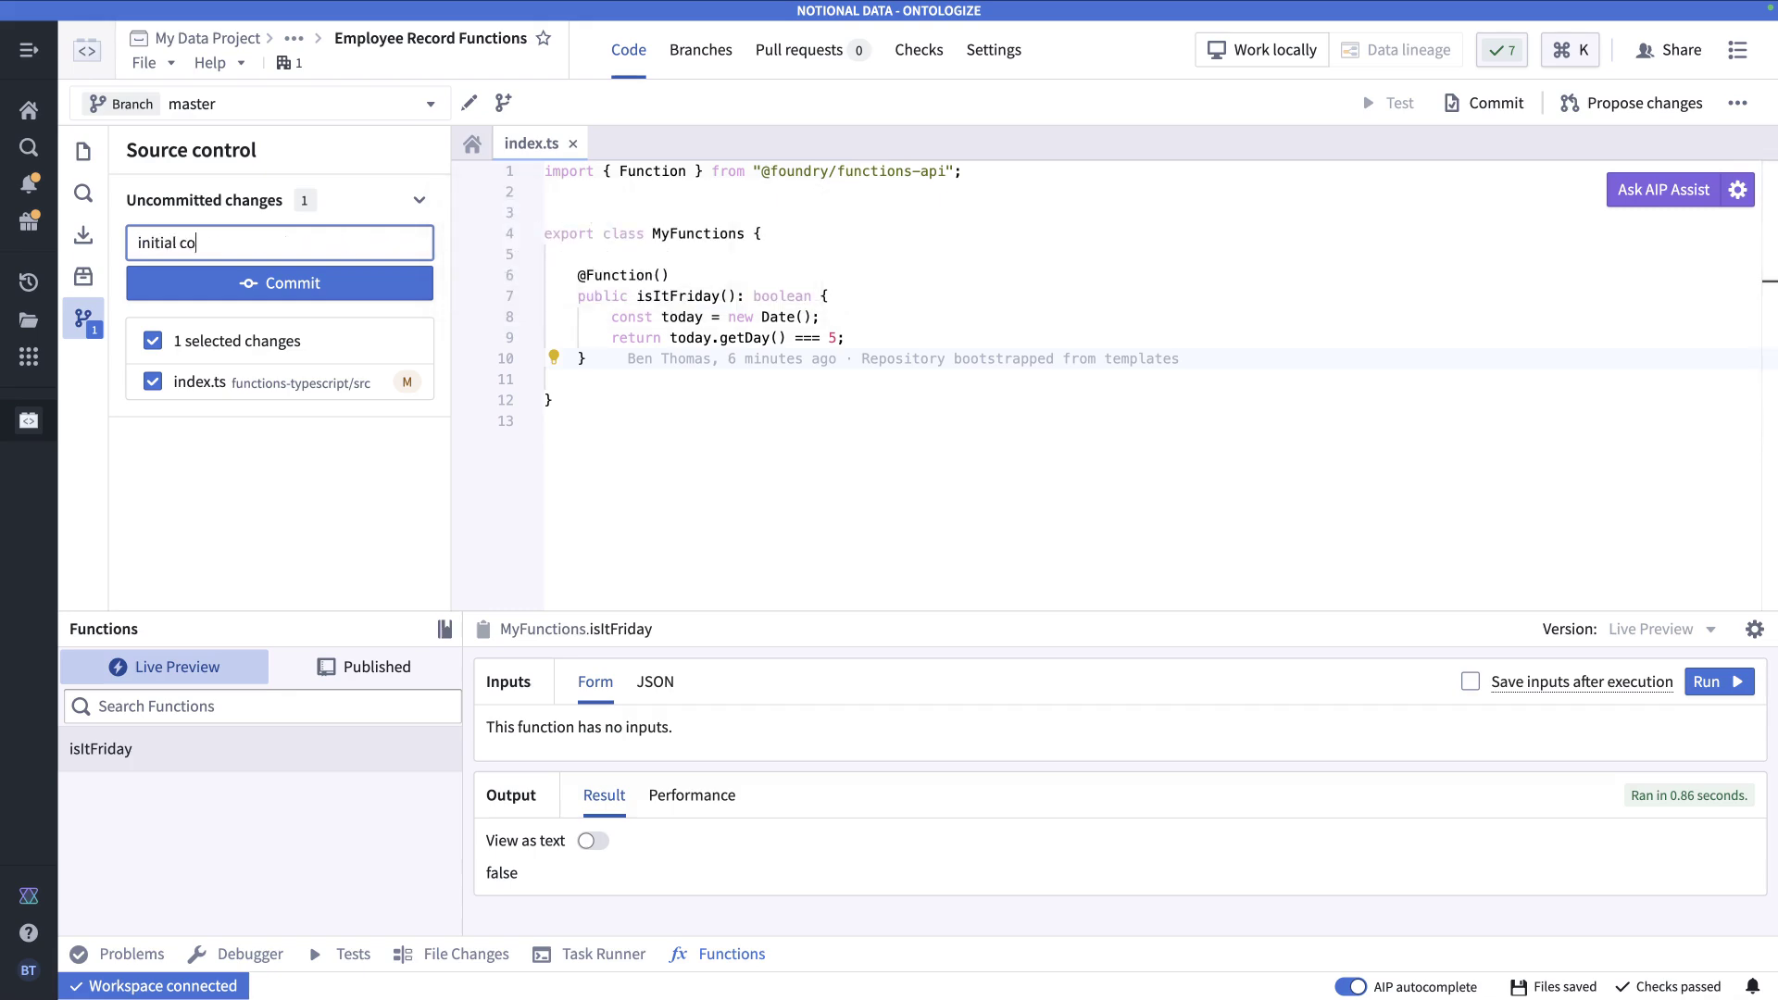
pyautogui.press('Return')
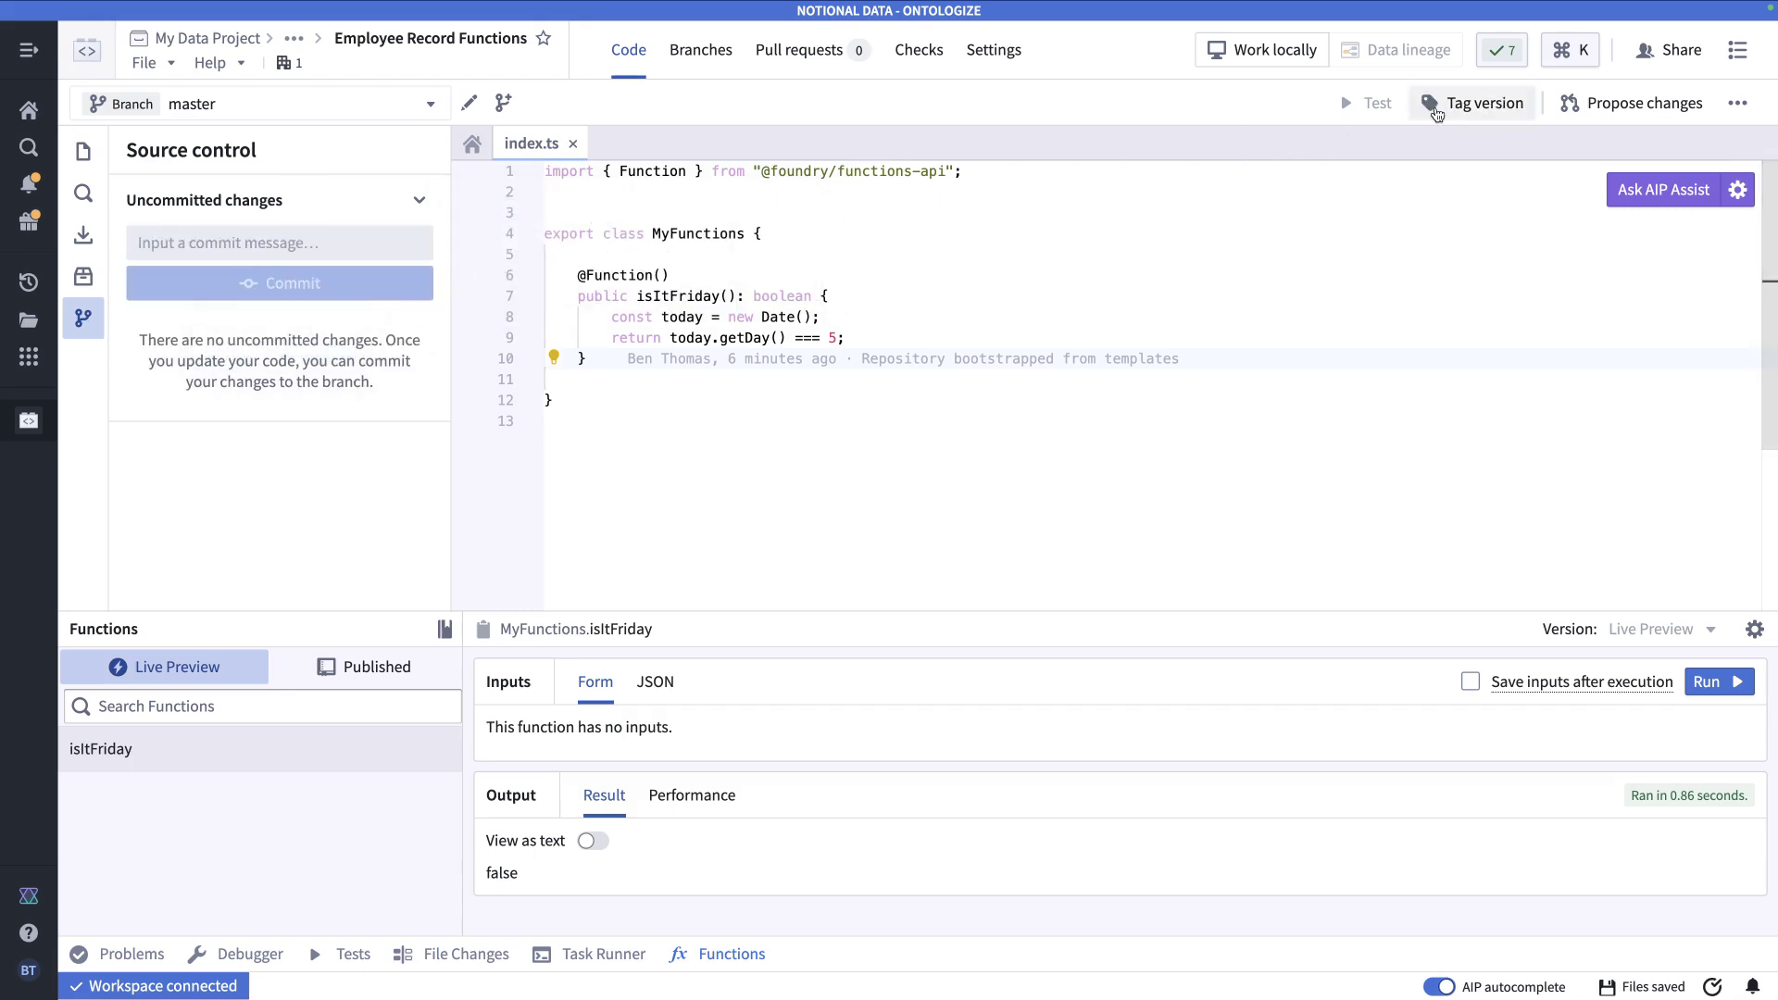
# - Tag and release the master branch as minor version 0.1.0
pyautogui.click(1458, 103)
pyautogui.click(762, 463)
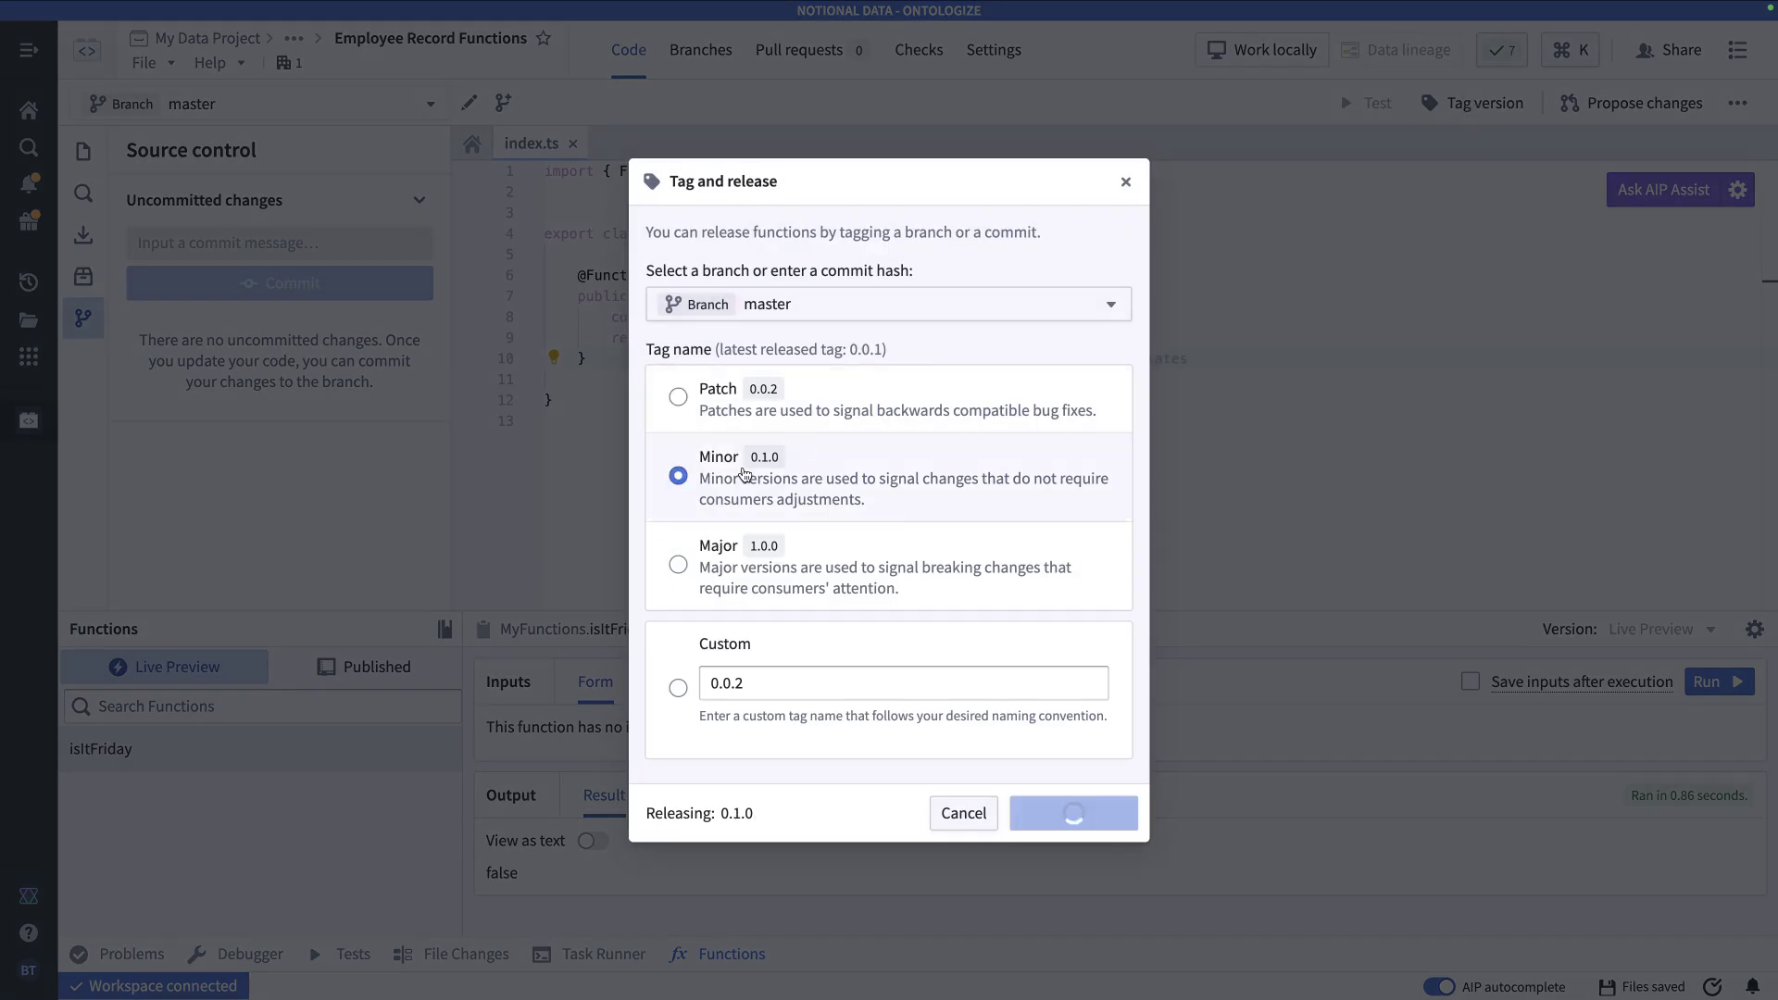
pyautogui.click(1068, 814)
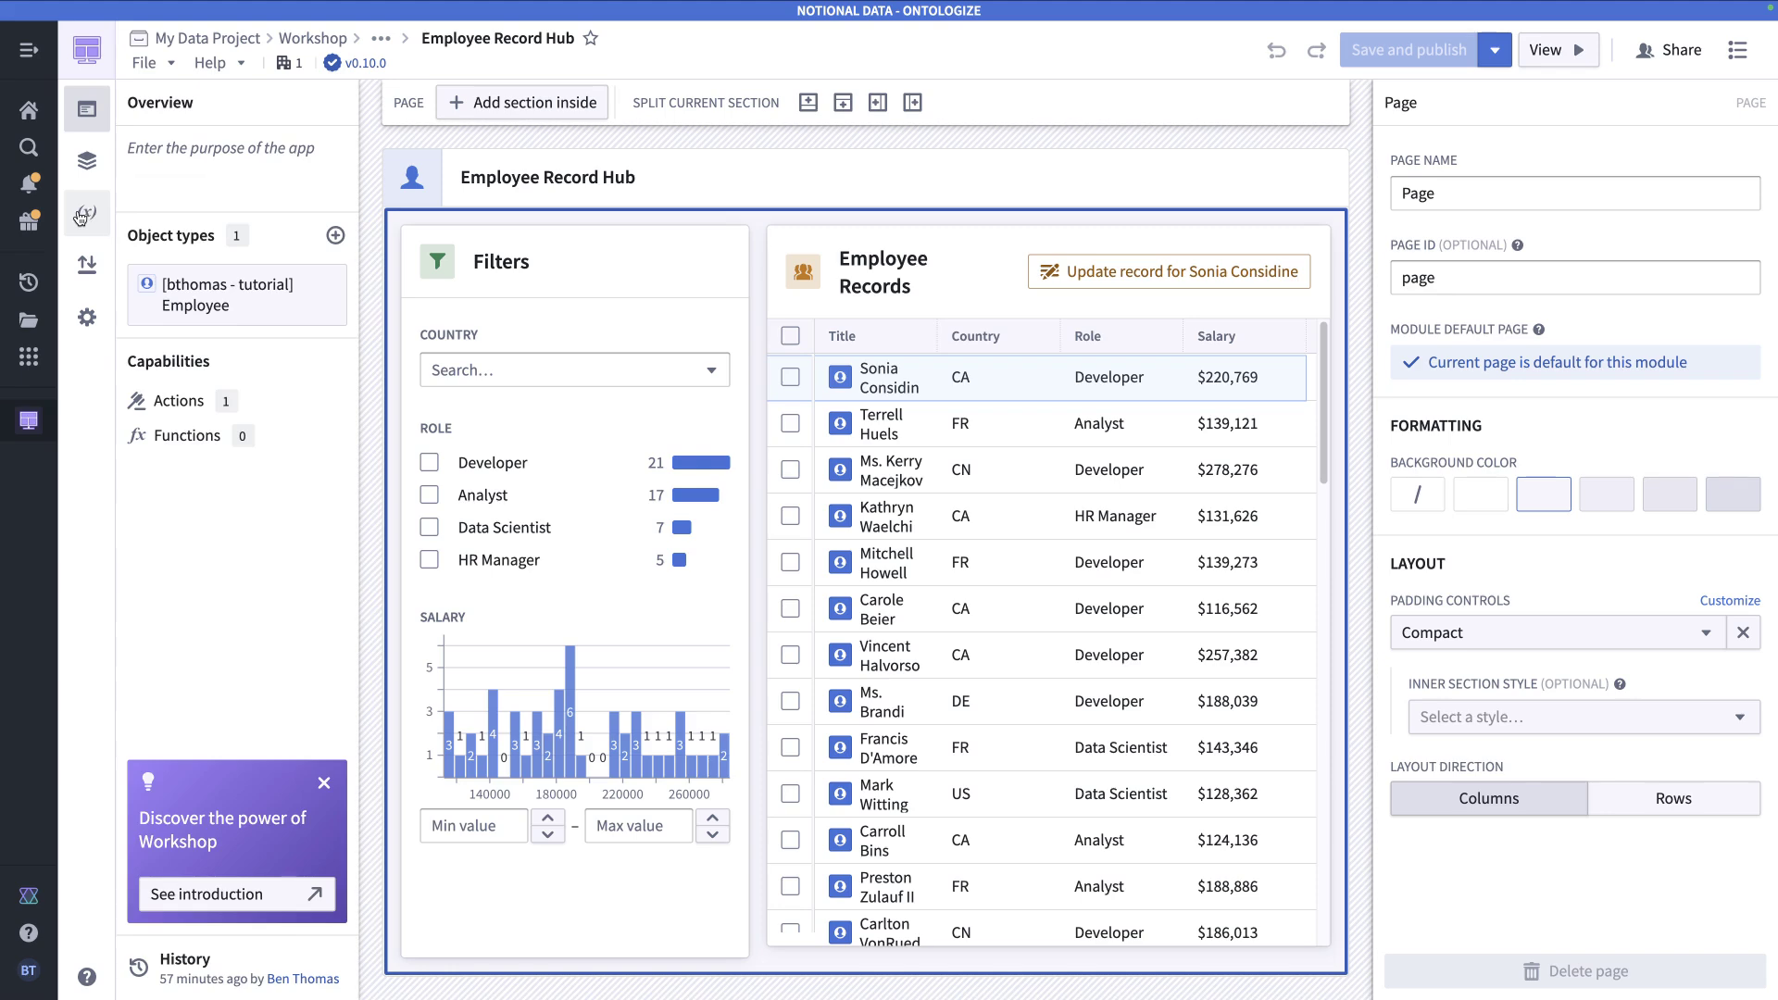
# - In the Employee Record Hub module, create a function-backed Boolean variable and name it "Is it Friday?"
pyautogui.click(87, 212)
pyautogui.click(246, 103)
pyautogui.moveTo(364, 160)
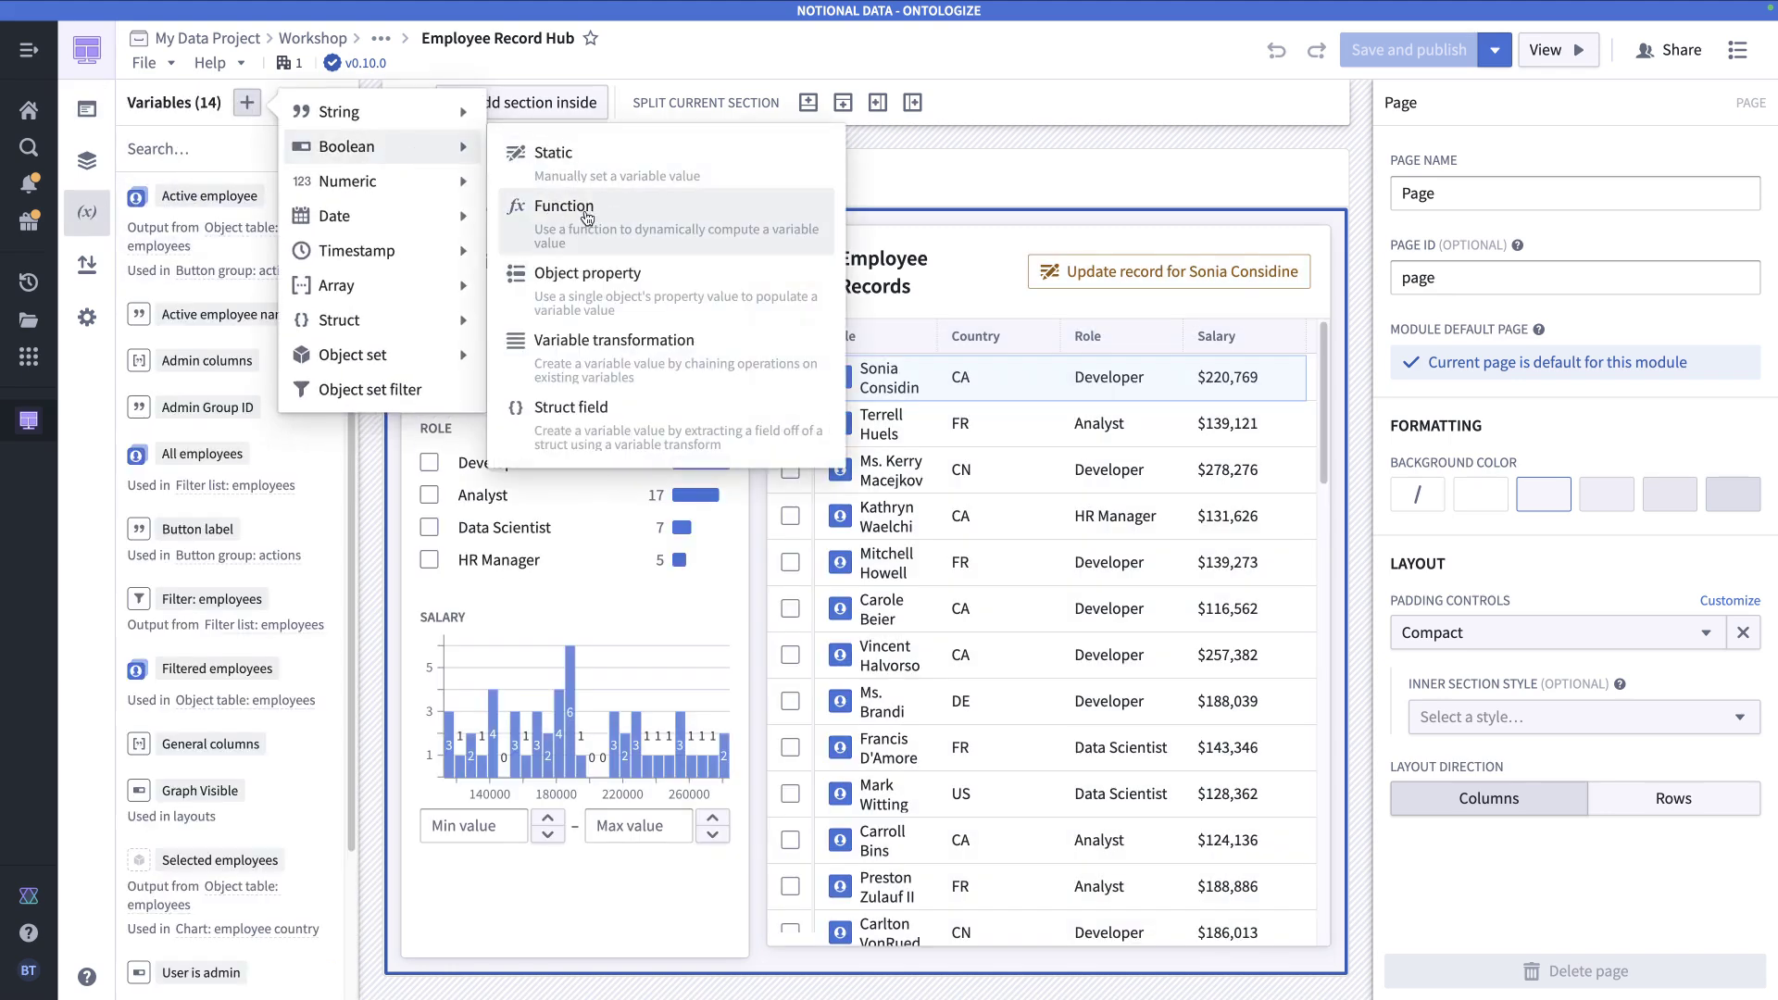
pyautogui.click(586, 215)
pyautogui.click(454, 162)
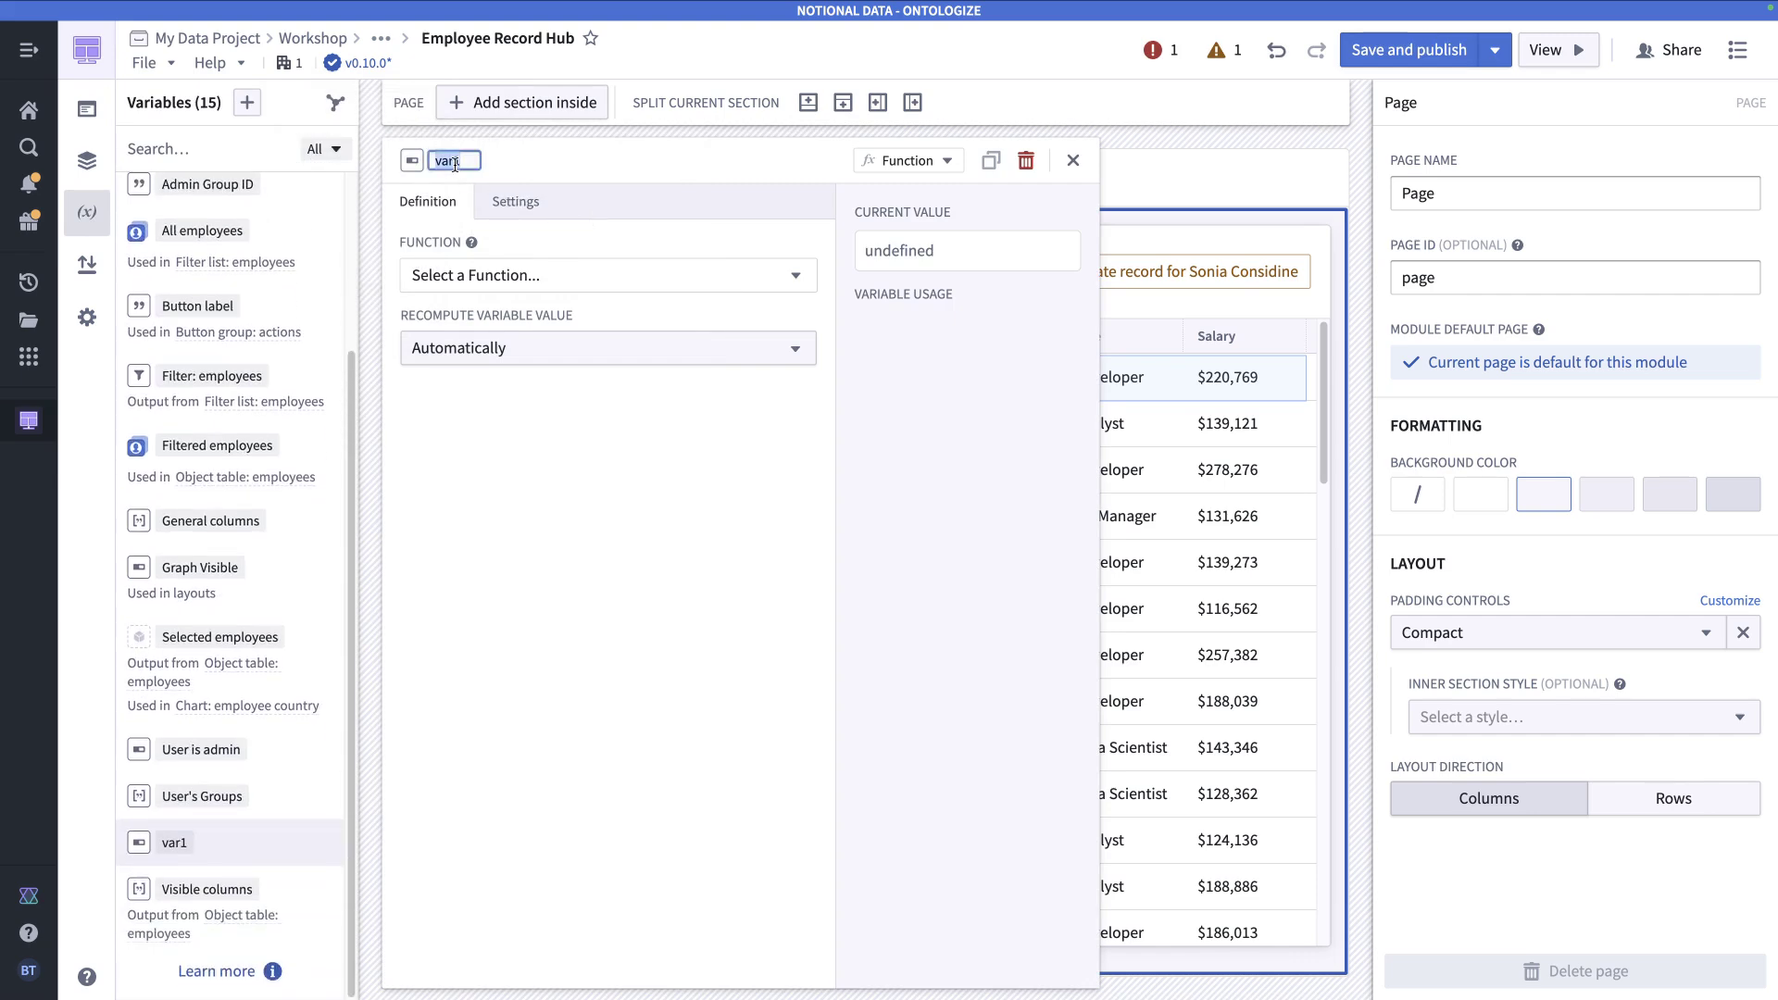
pyautogui.write('IS it')
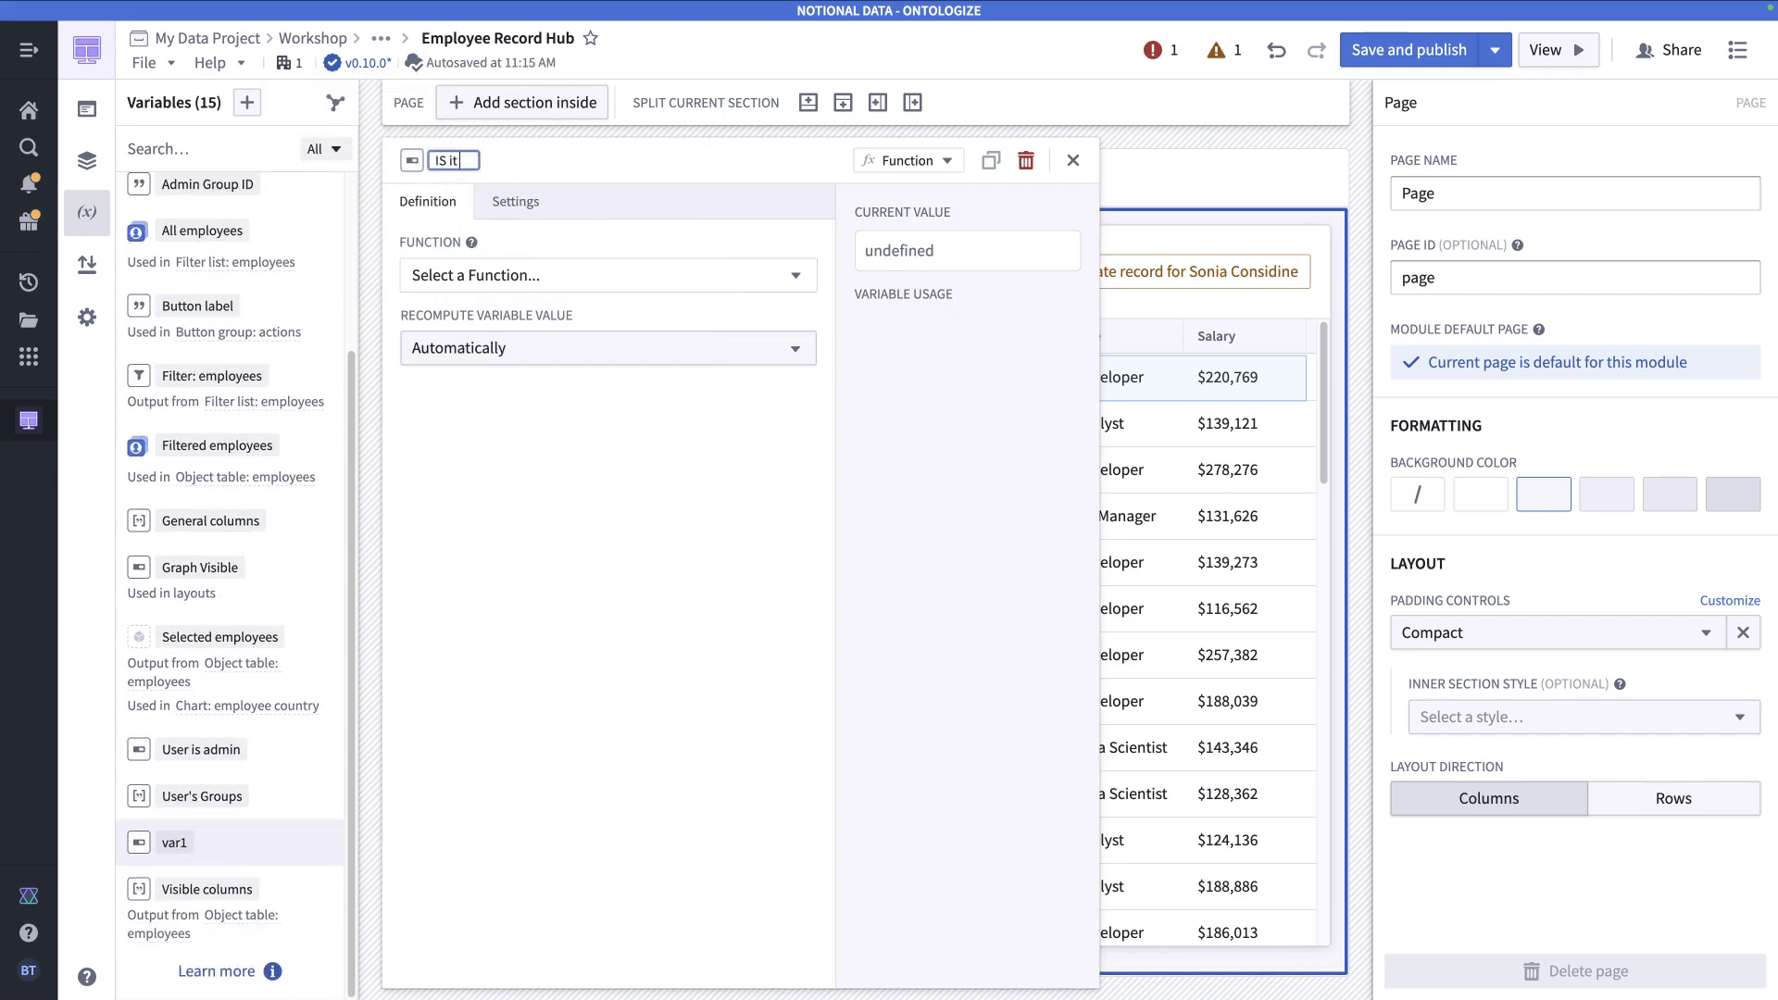
pyautogui.write(' Friday?')
pyautogui.press('super+Left')
pyautogui.press('Right')
pyautogui.press('Right')
pyautogui.press('BackSpace')
pyautogui.write('s')
# - Set isItFriday as the function that computes the "Is it Friday?" variable
pyautogui.click(535, 241)
pyautogui.click(533, 275)
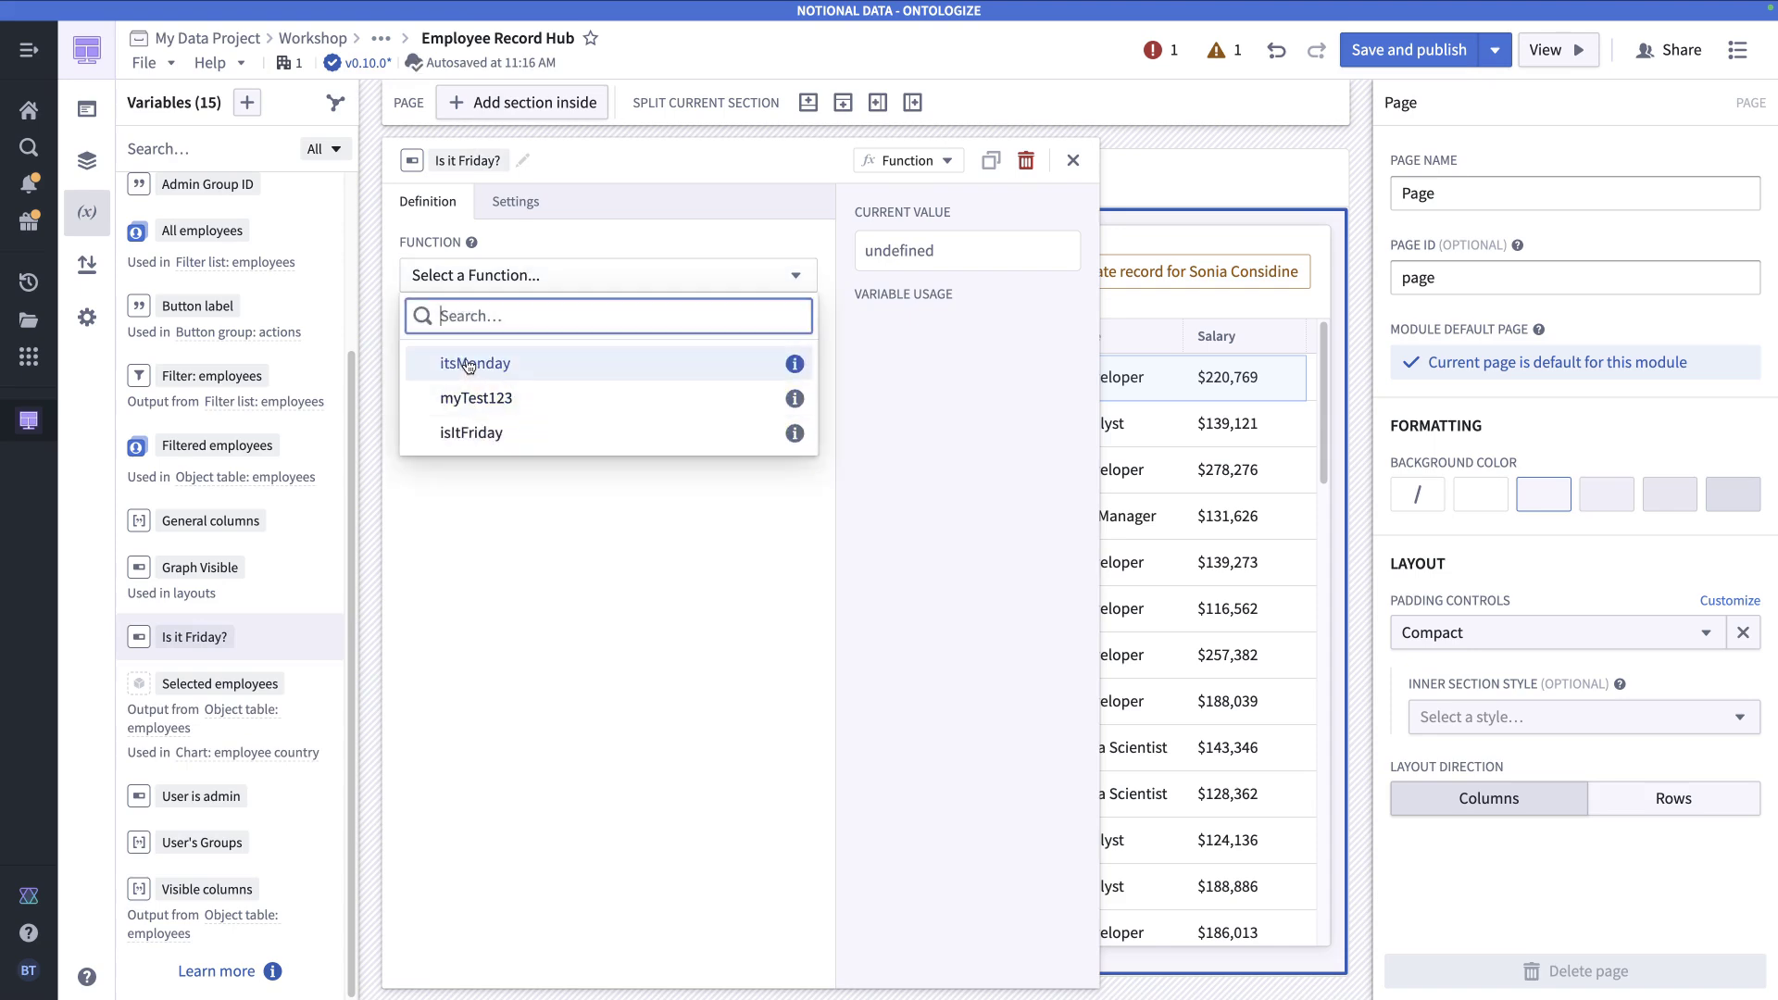
pyautogui.click(478, 437)
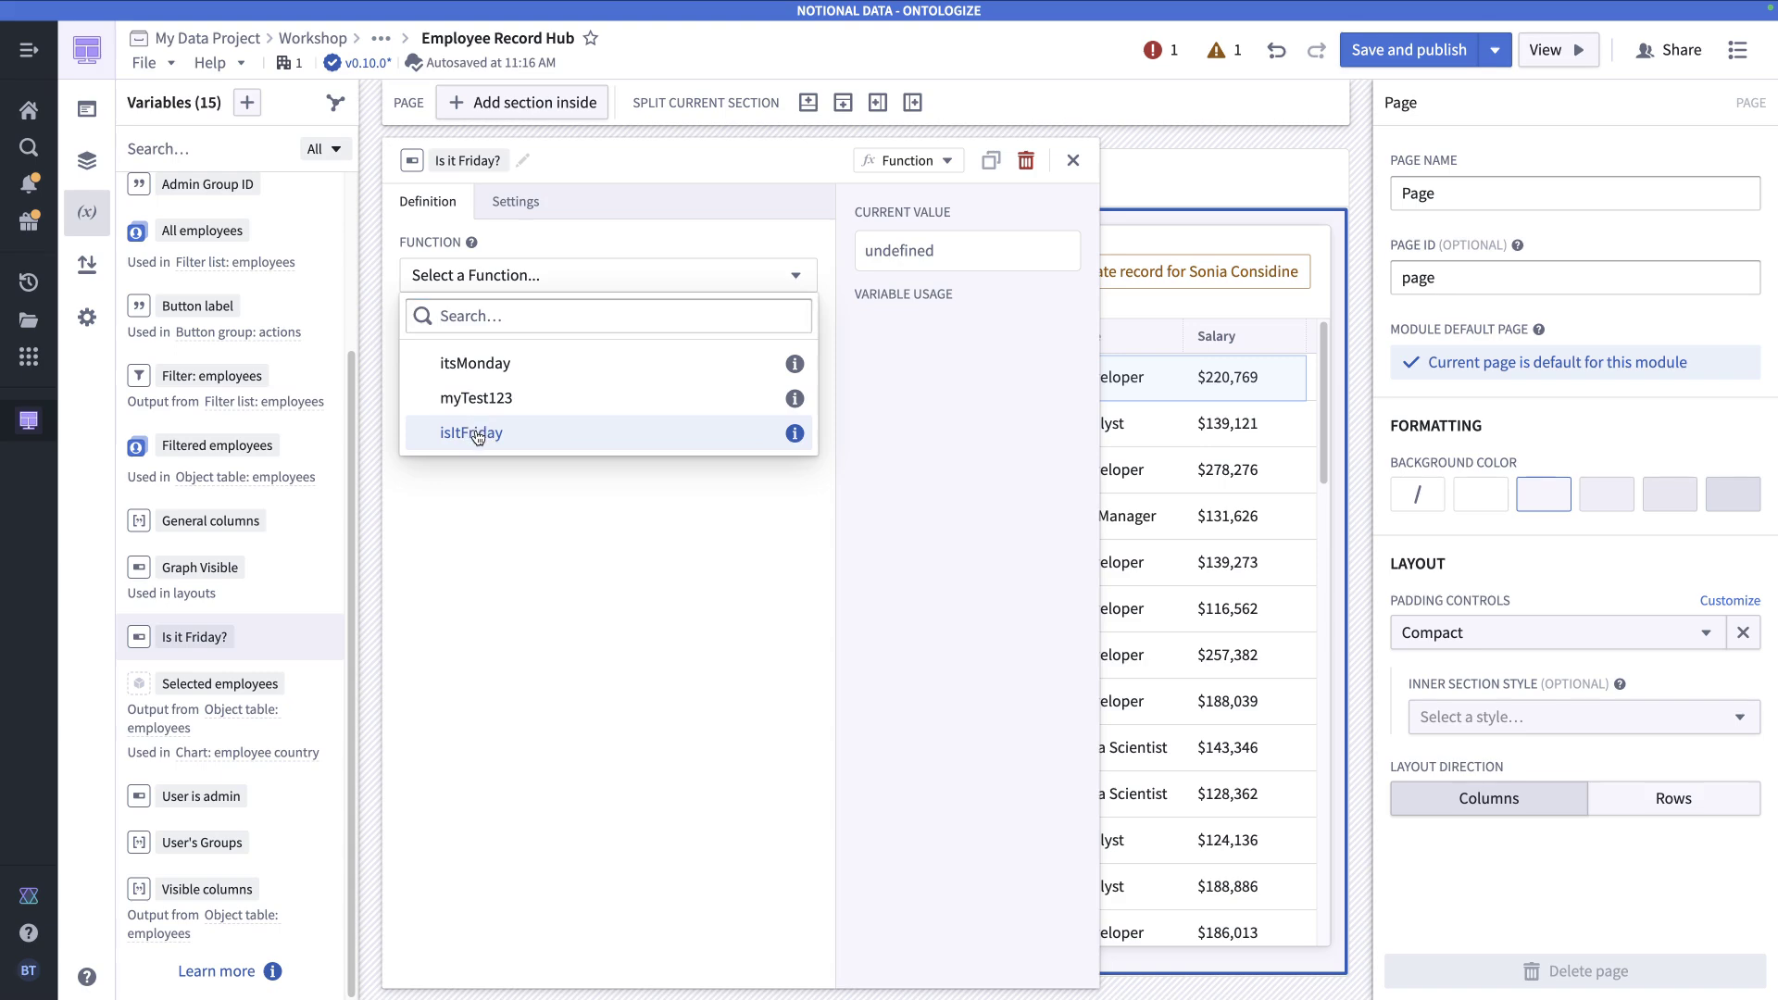
# - Choose the isItFriday function at version 0.1.0 for the "Is it Friday?" variable, check its current value, and close the variable editor
pyautogui.click(706, 440)
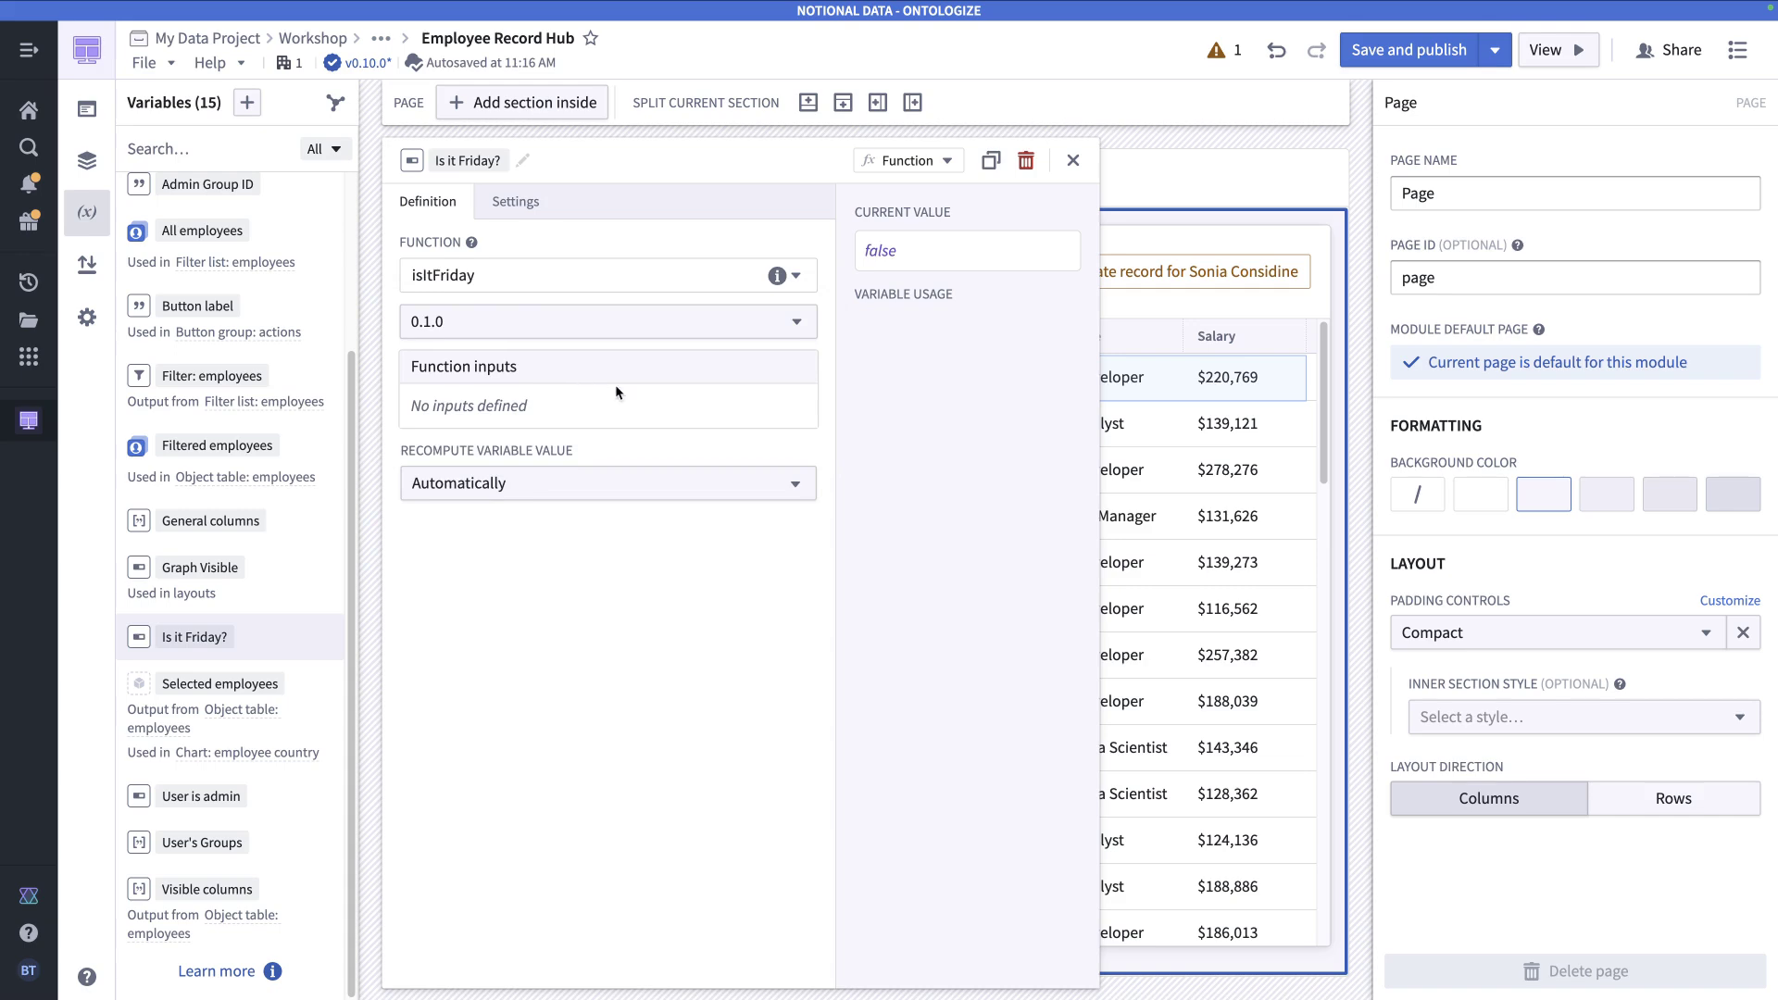
pyautogui.doubleClick(877, 252)
pyautogui.click(886, 247)
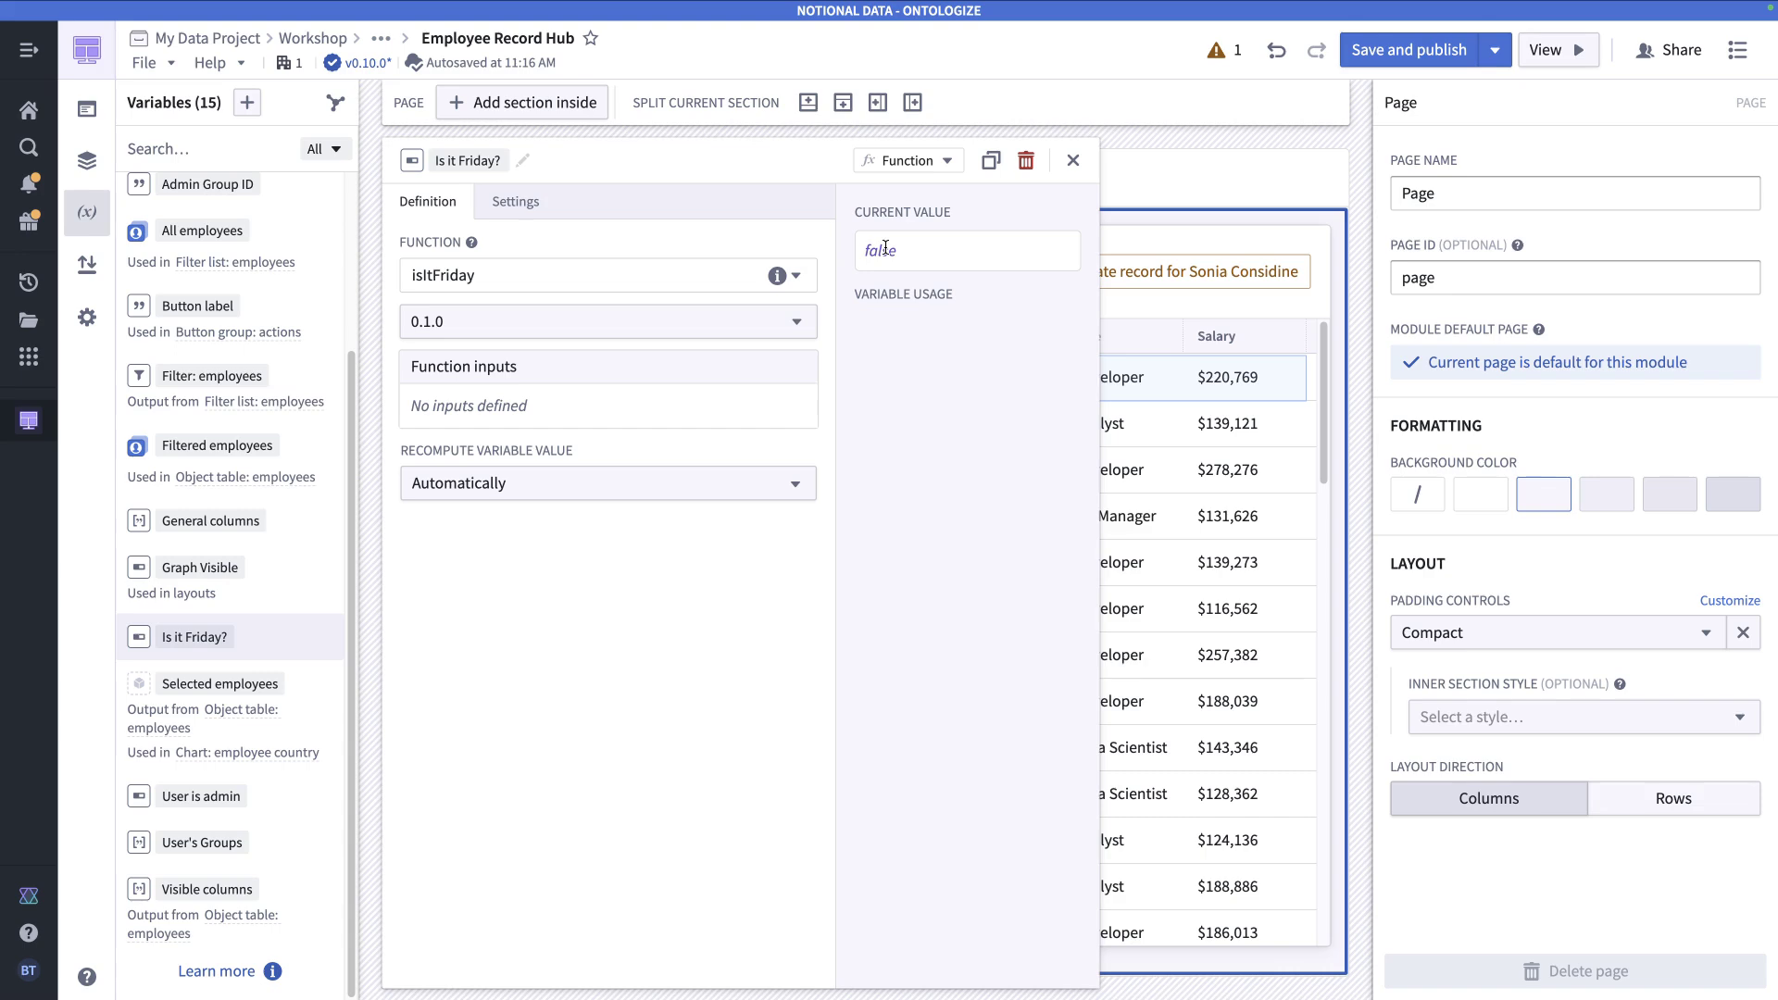
pyautogui.click(1074, 161)
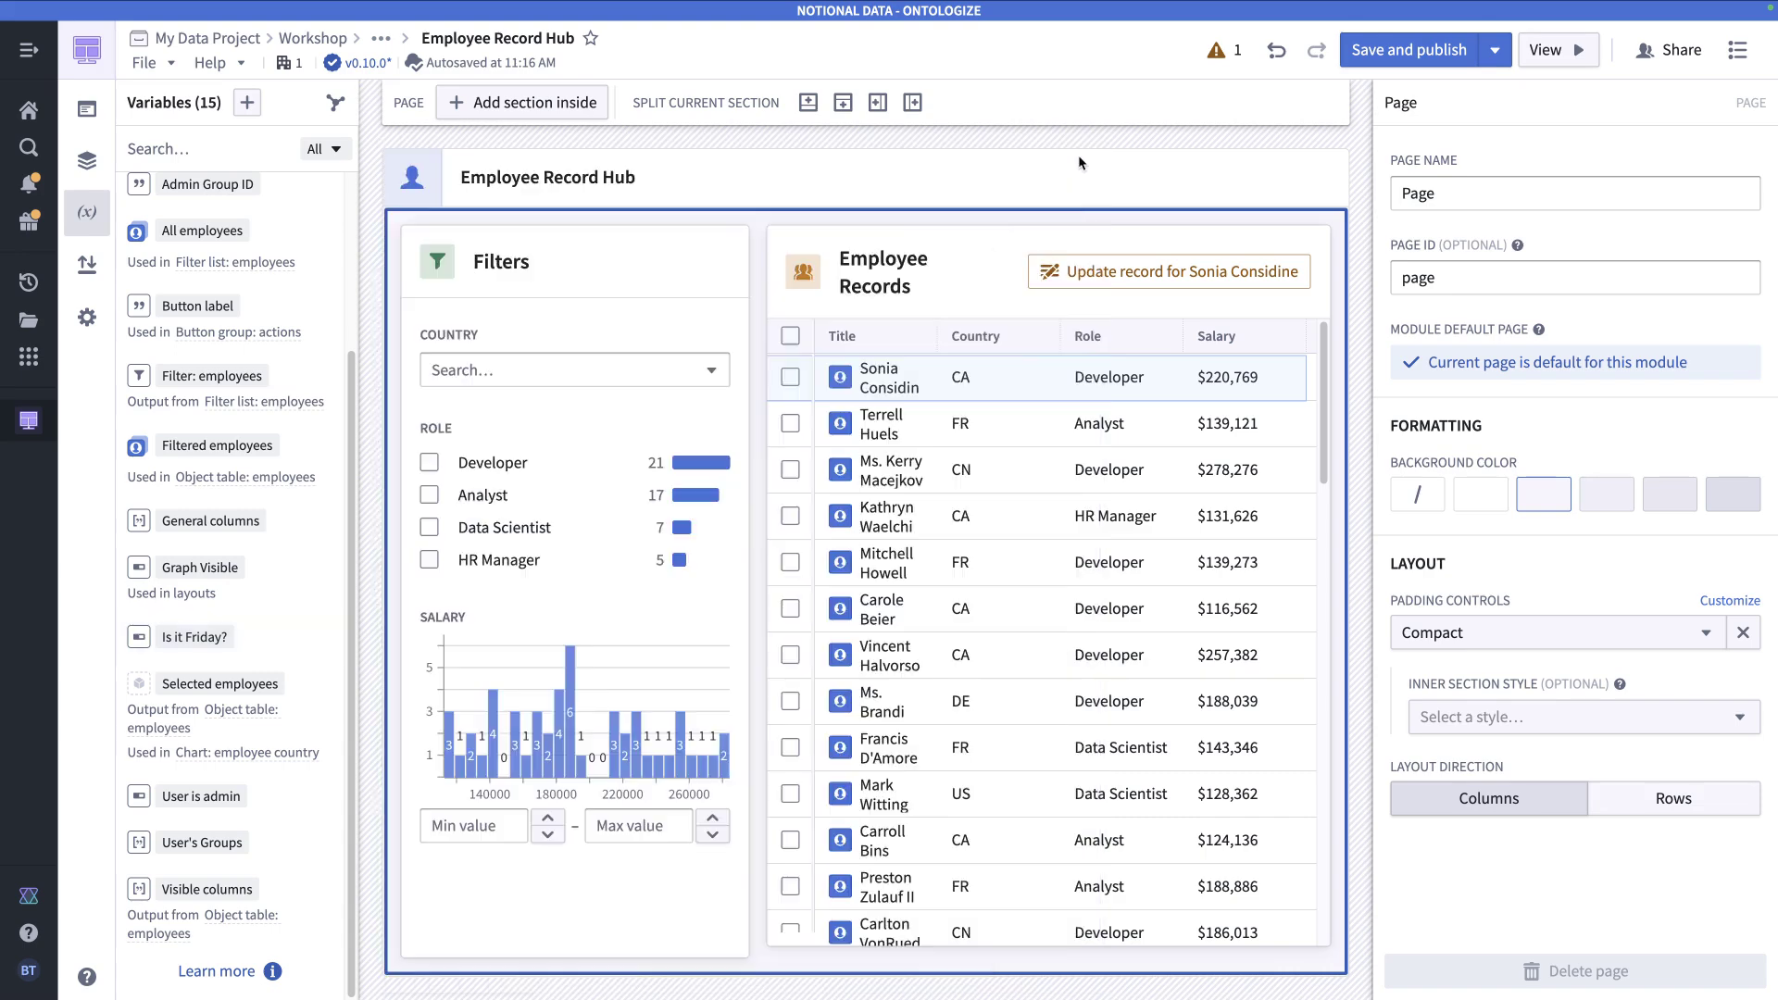
# - Give Button 1 in the Employee Records header the description "Admins can only update employee records on Friday." and preview its tooltip
pyautogui.click(1088, 289)
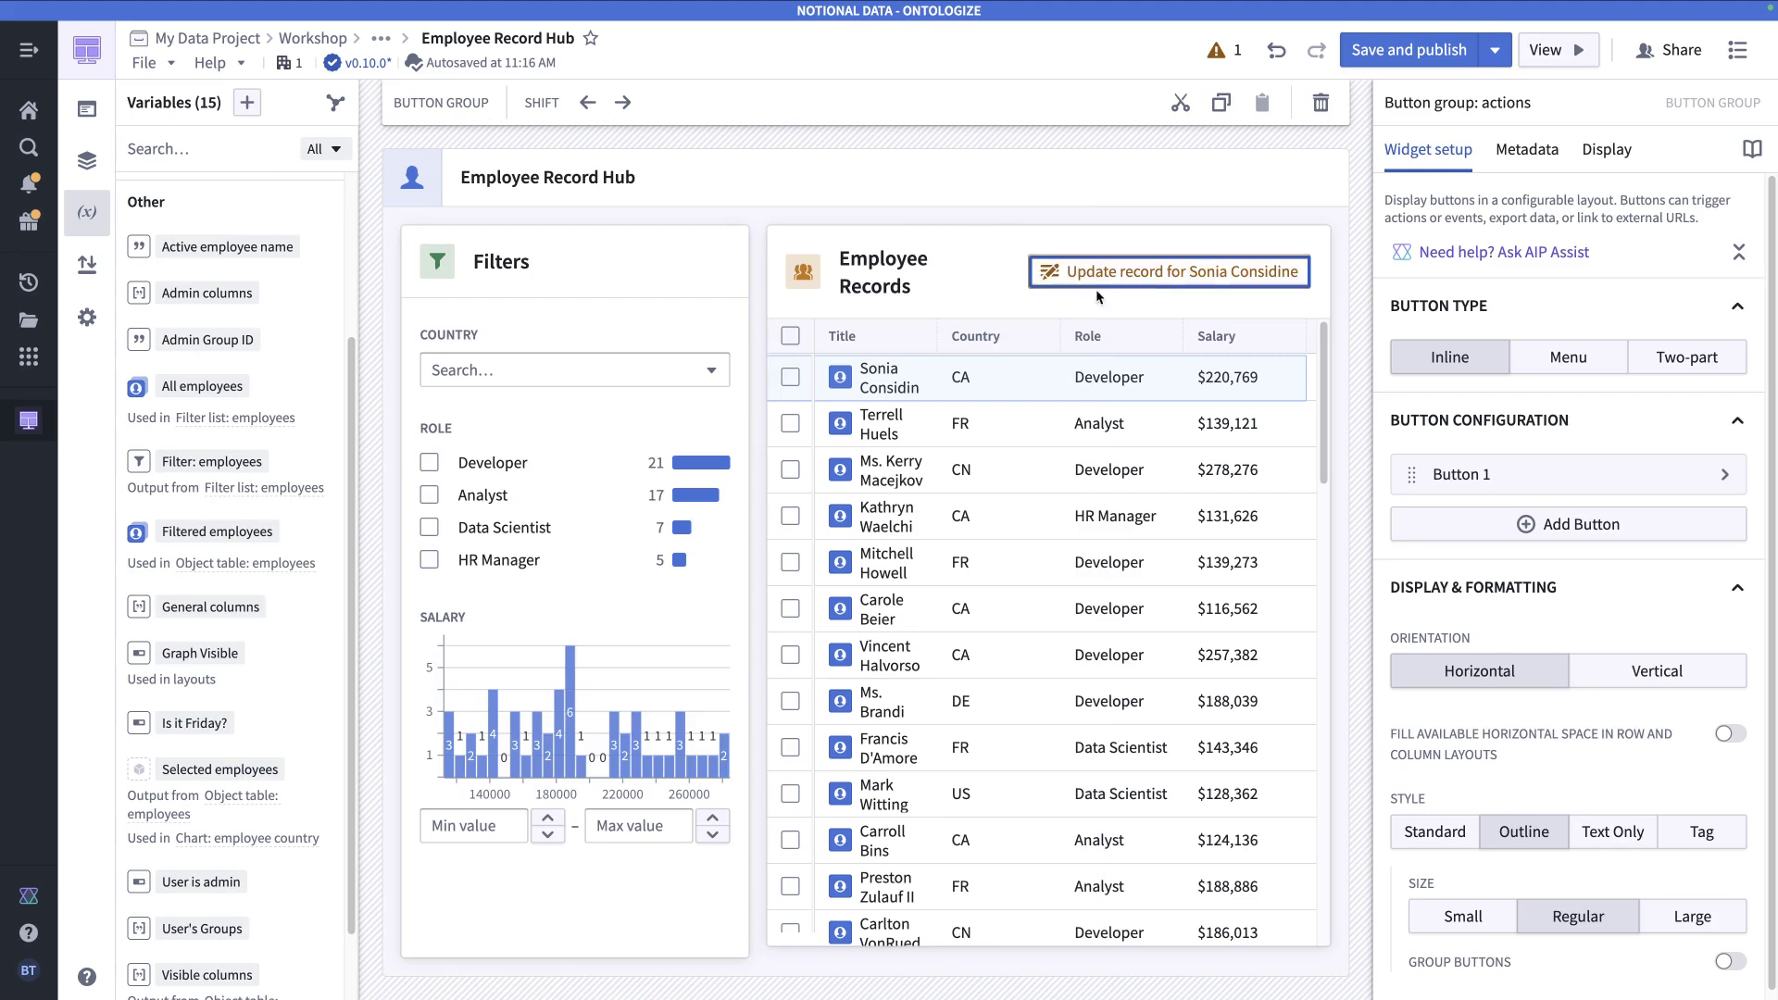
pyautogui.click(1509, 476)
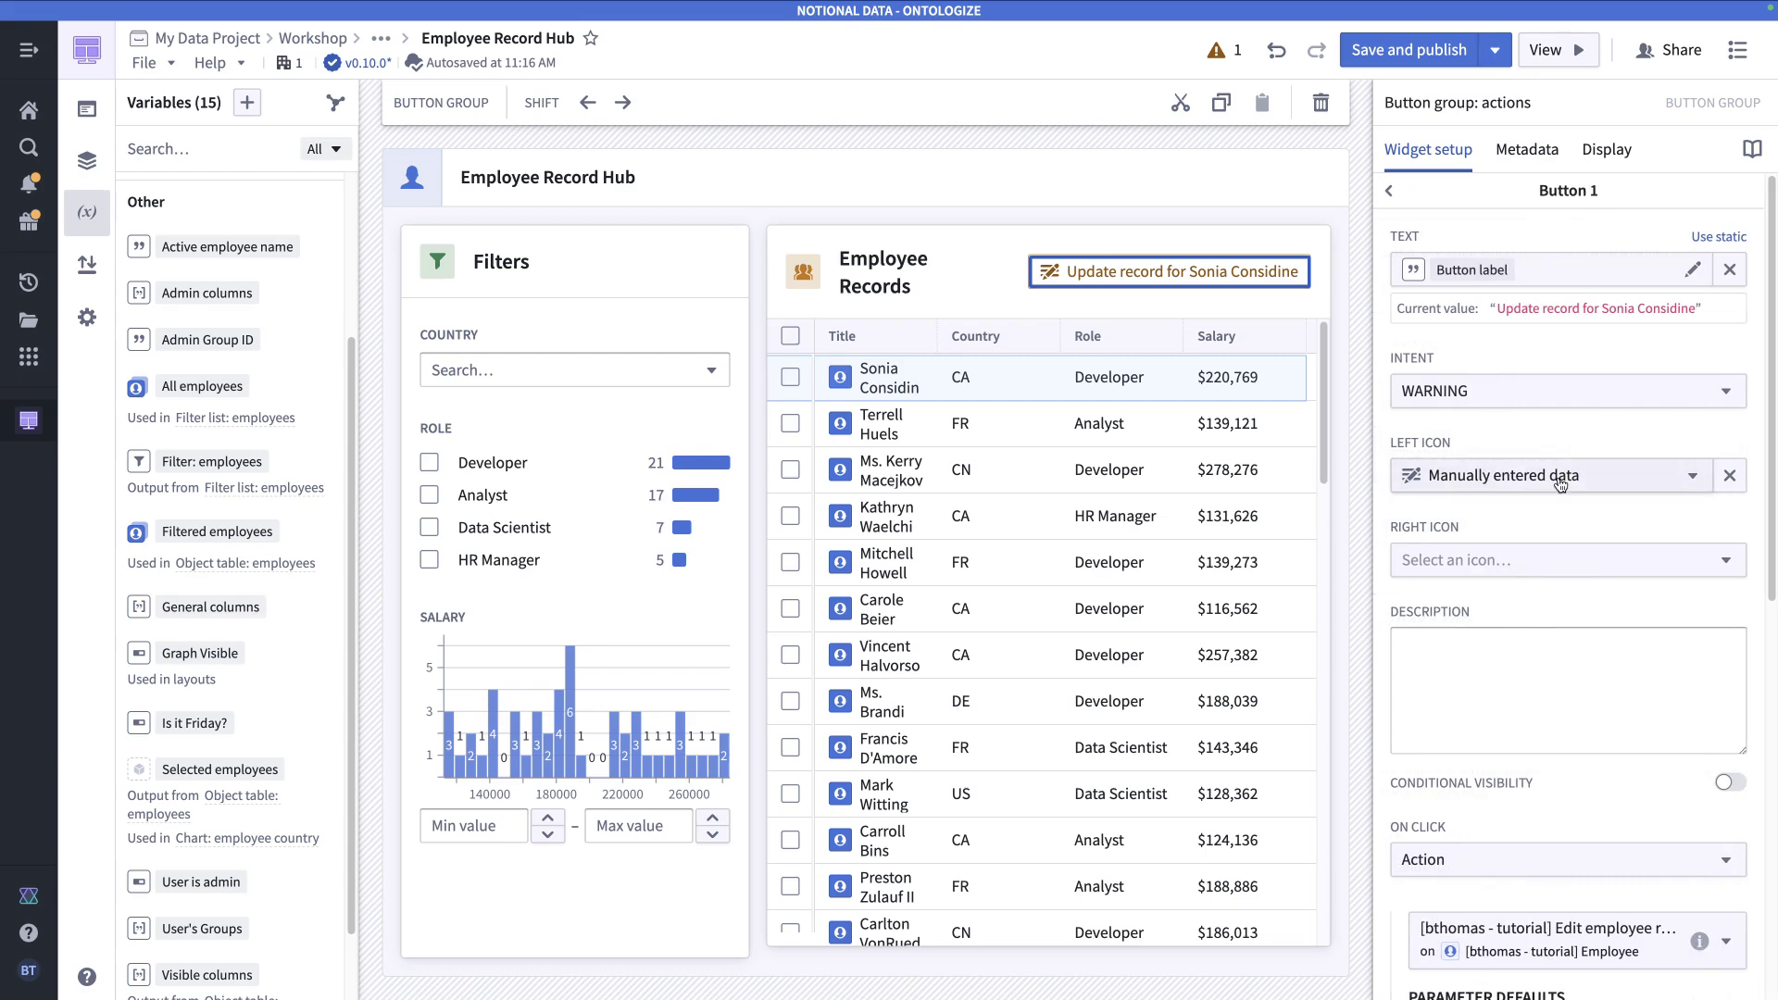
pyautogui.scroll(-2, 1676, 787)
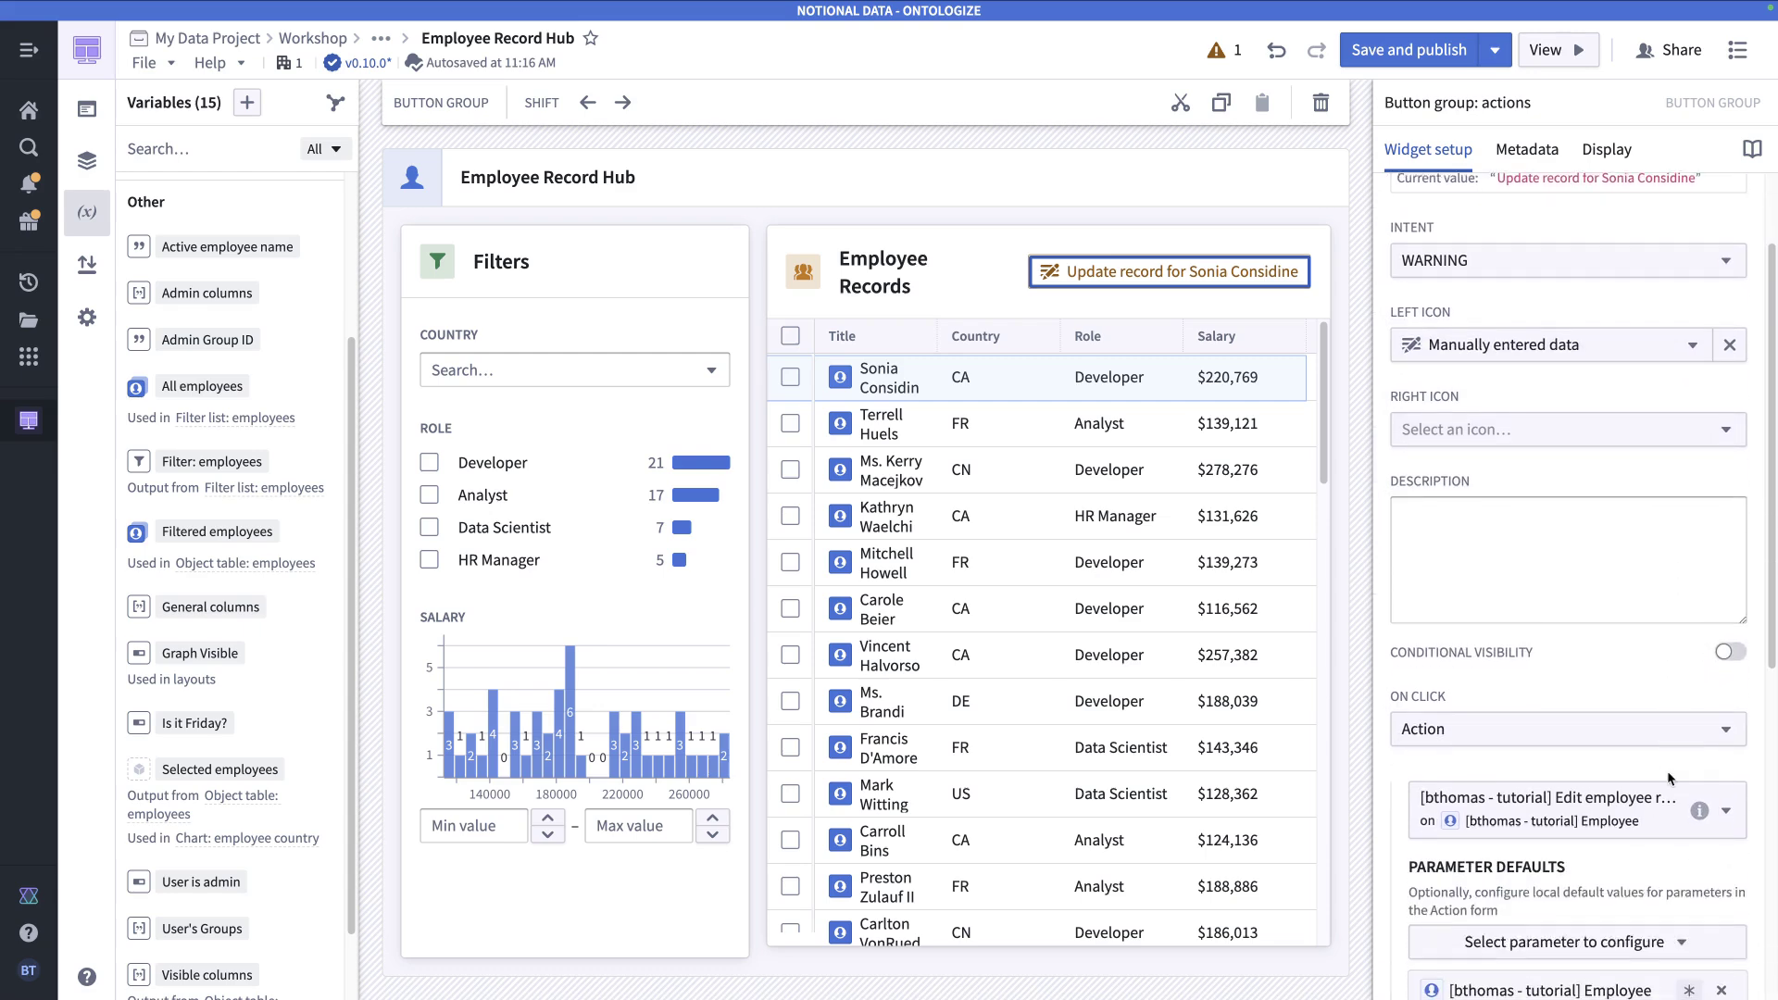
pyautogui.click(1468, 528)
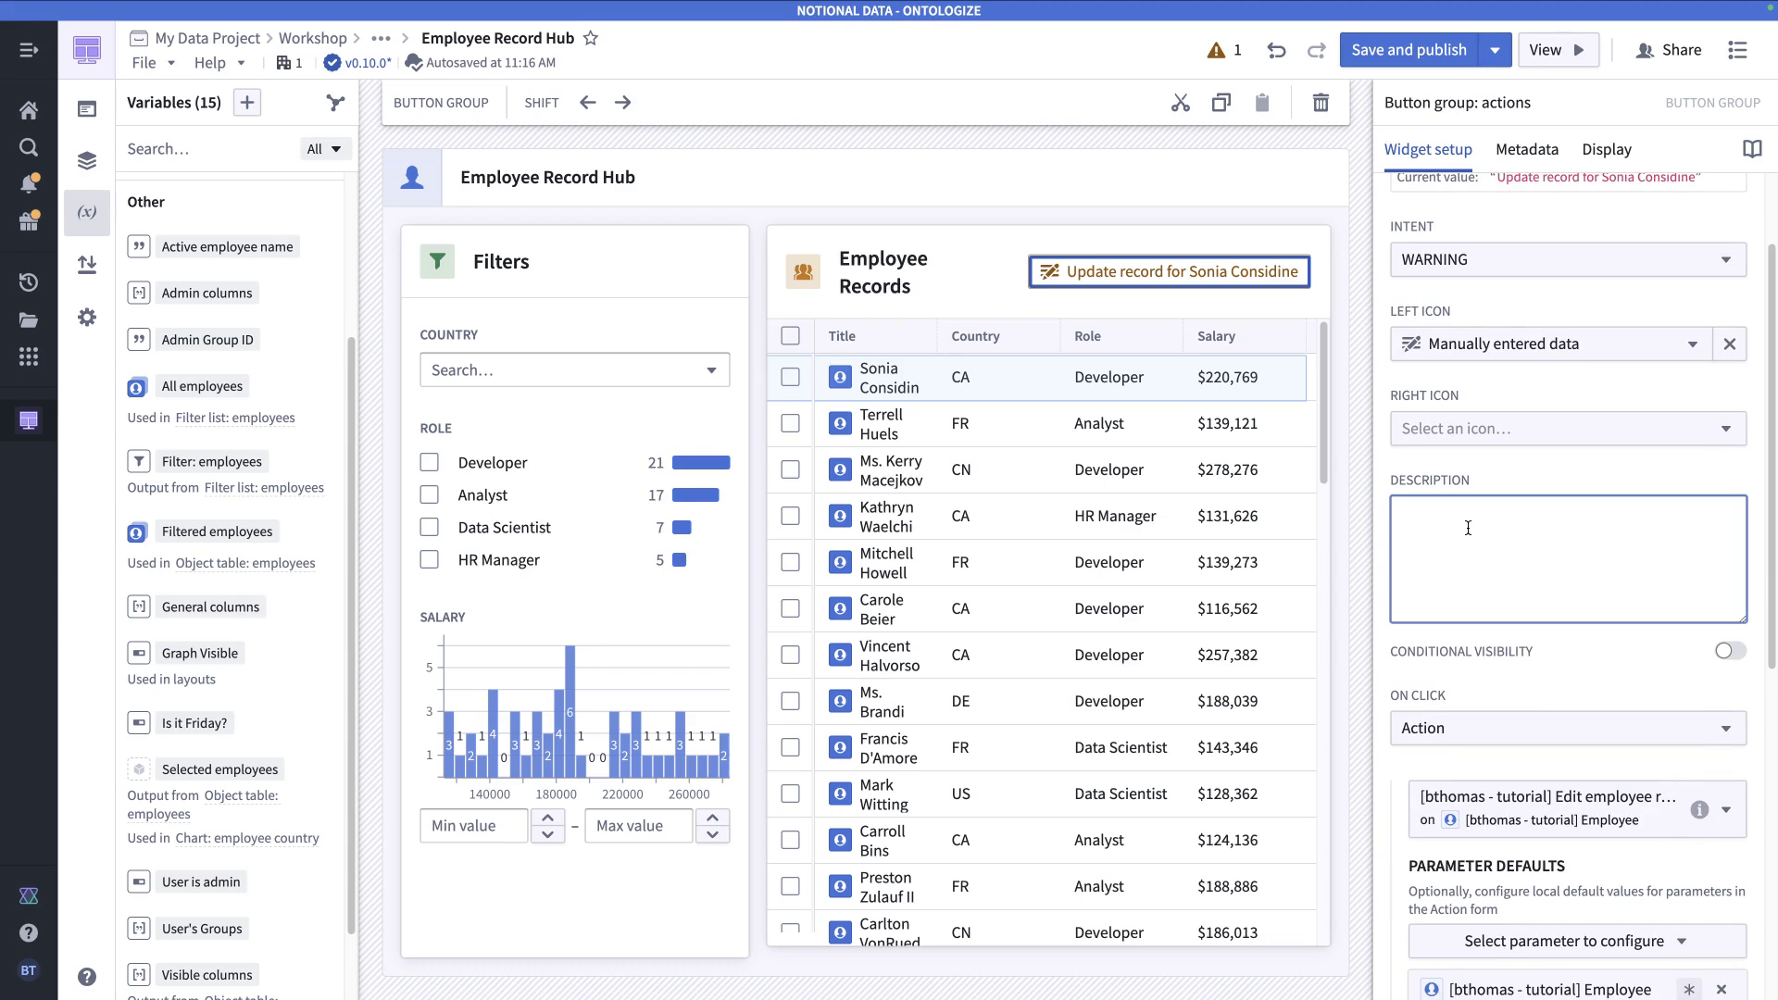
pyautogui.write('Admins can only update emplouyee records on ')
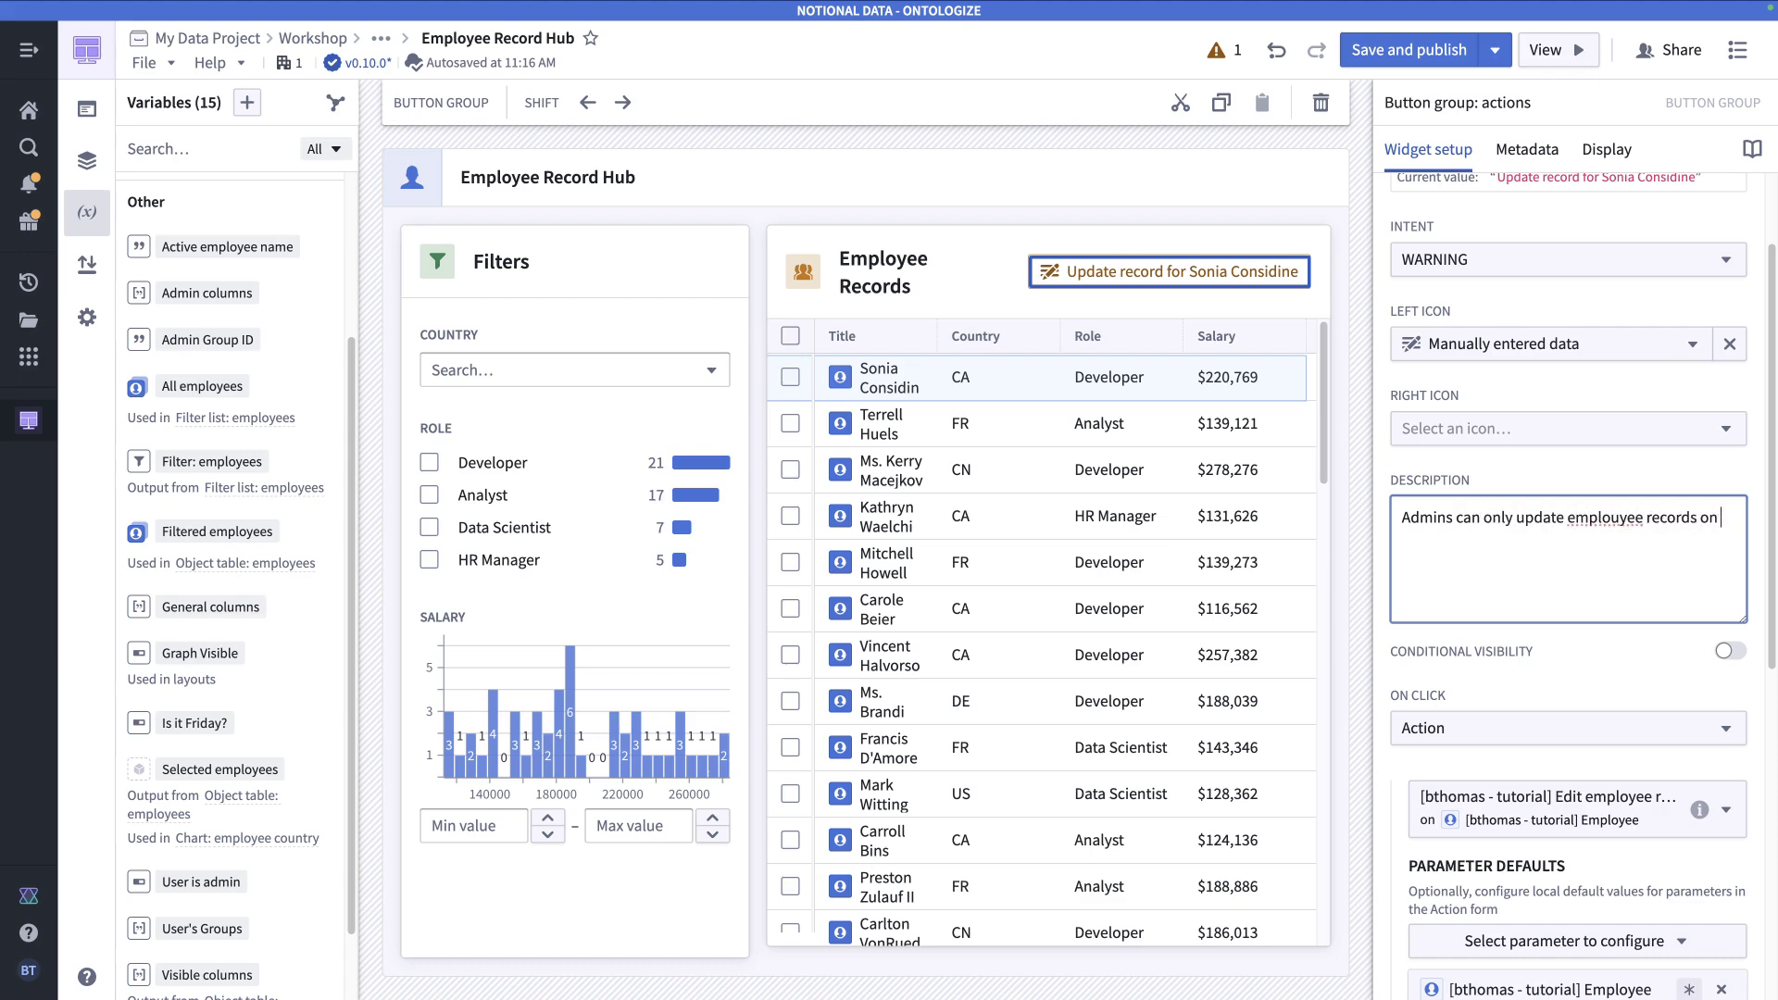
pyautogui.write('Friday.')
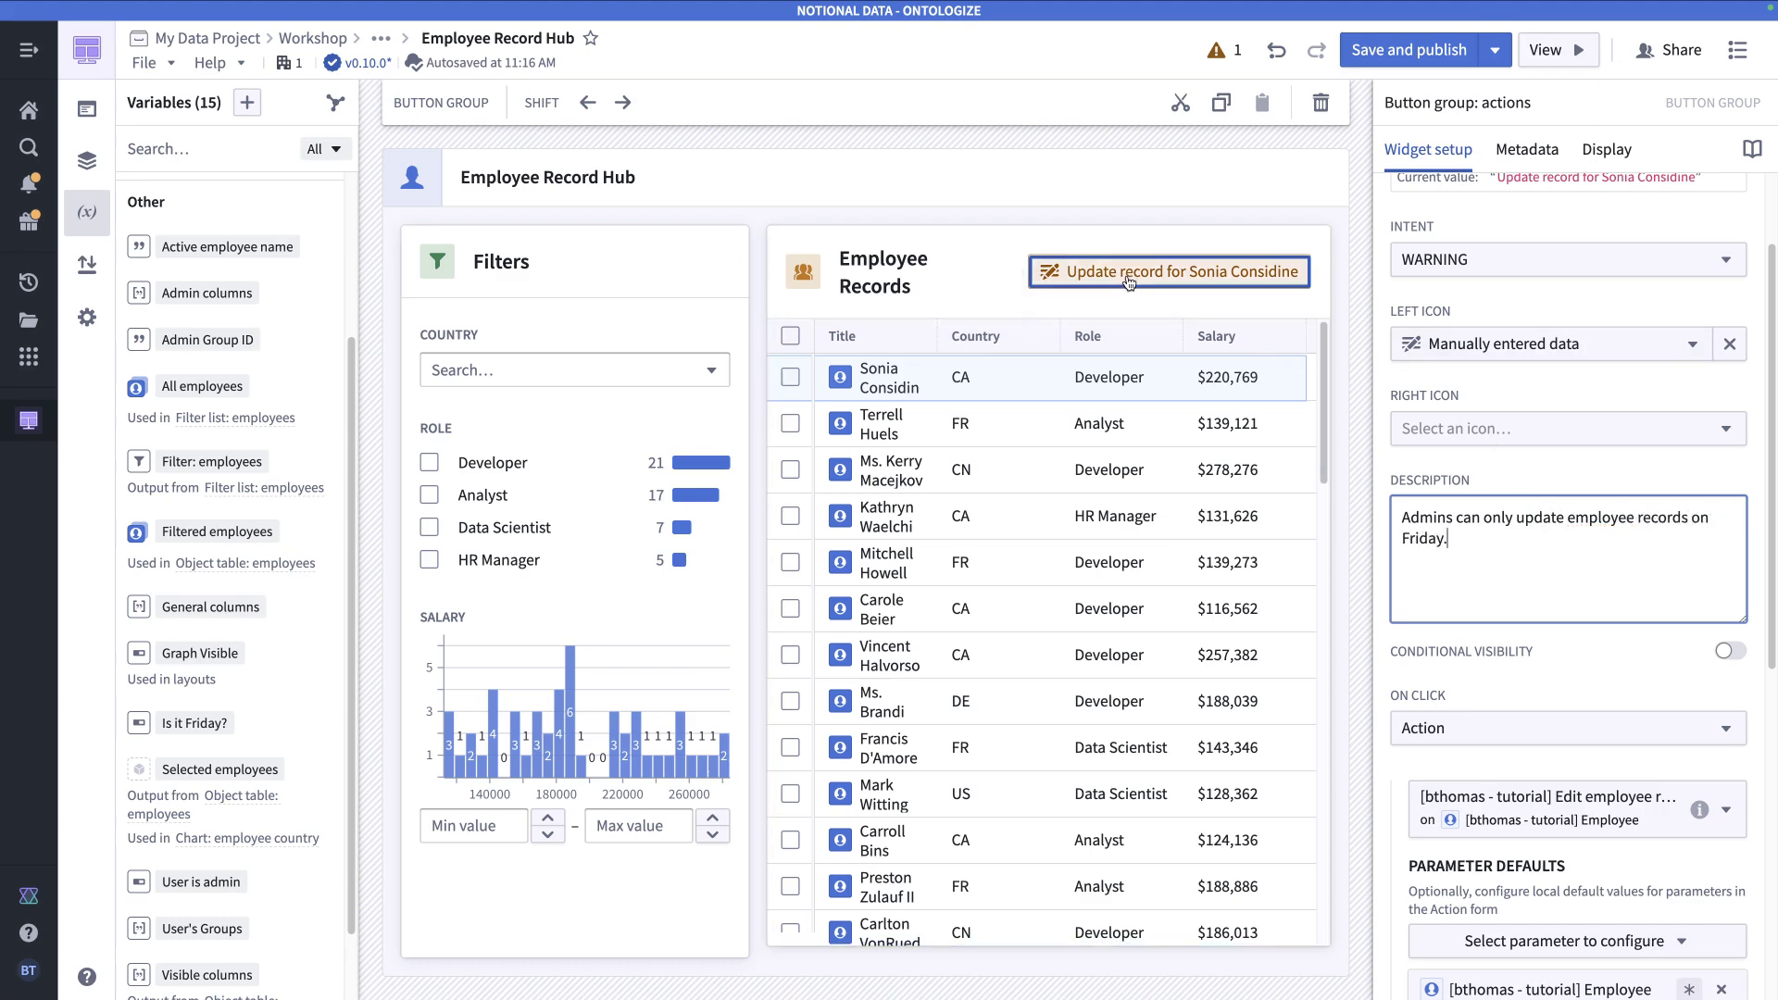
pyautogui.moveTo(1126, 282)
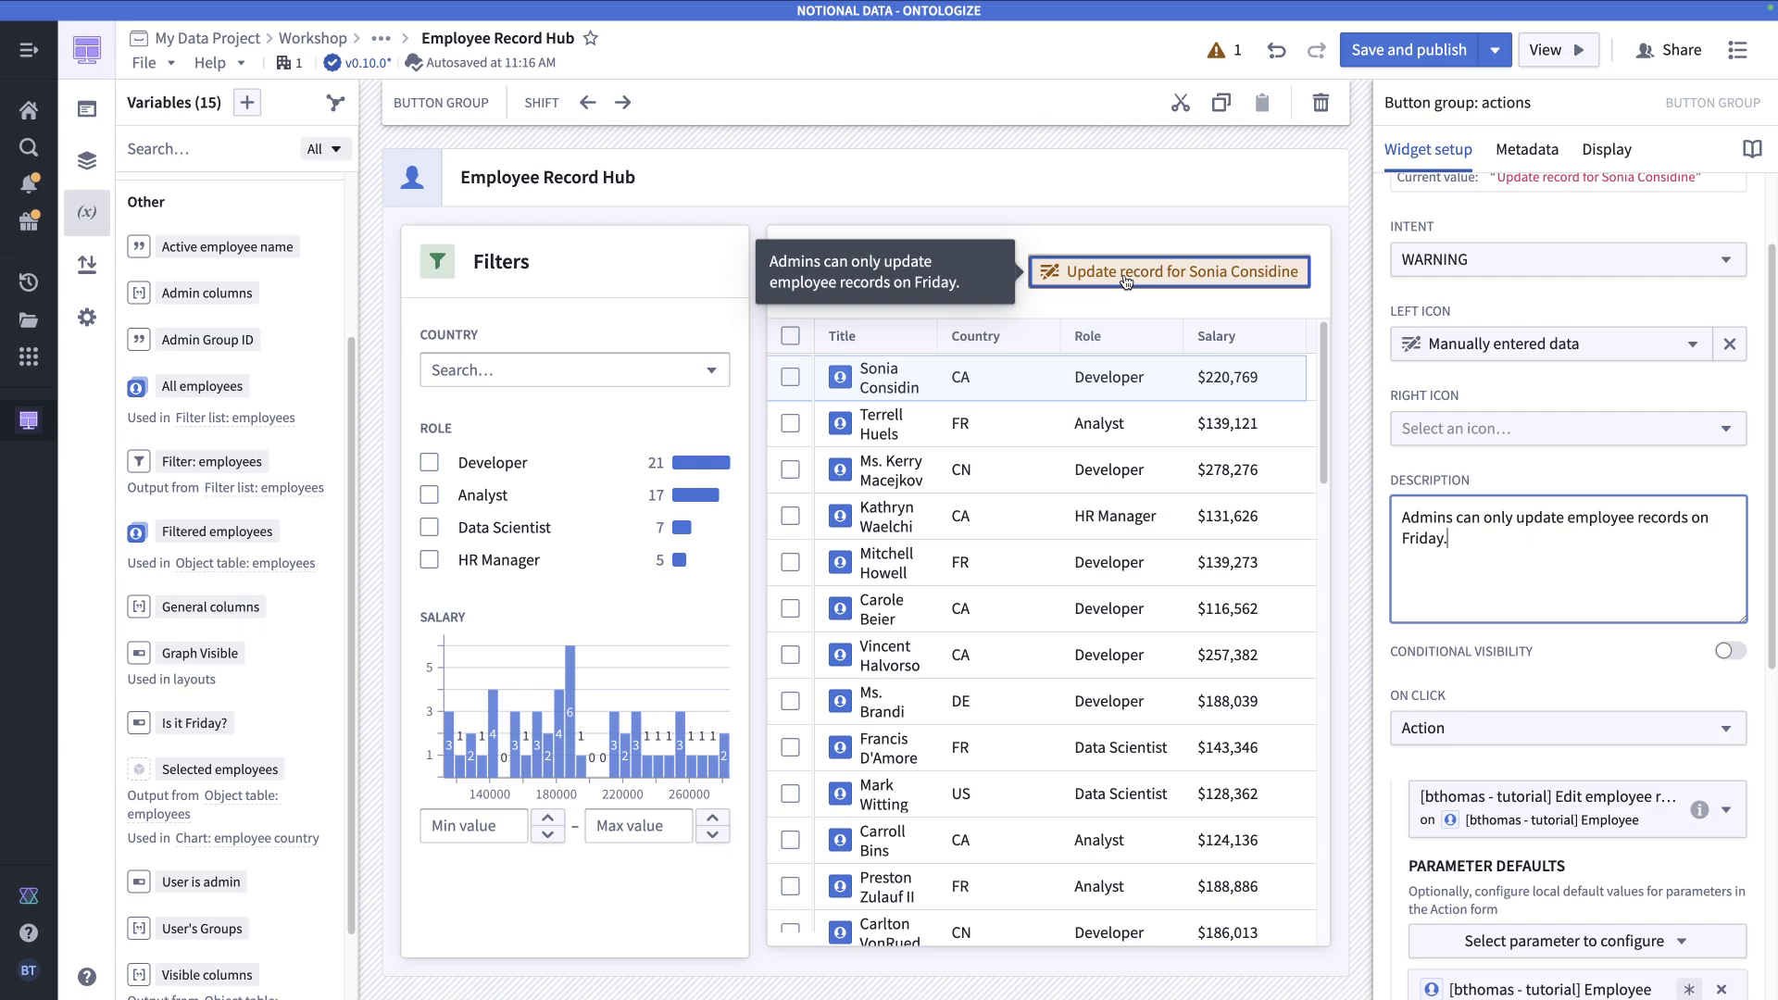
# - Enable conditional visibility on Button 1 using the "Is it Friday?" variable, with the state if false set to Disabled
pyautogui.click(1733, 654)
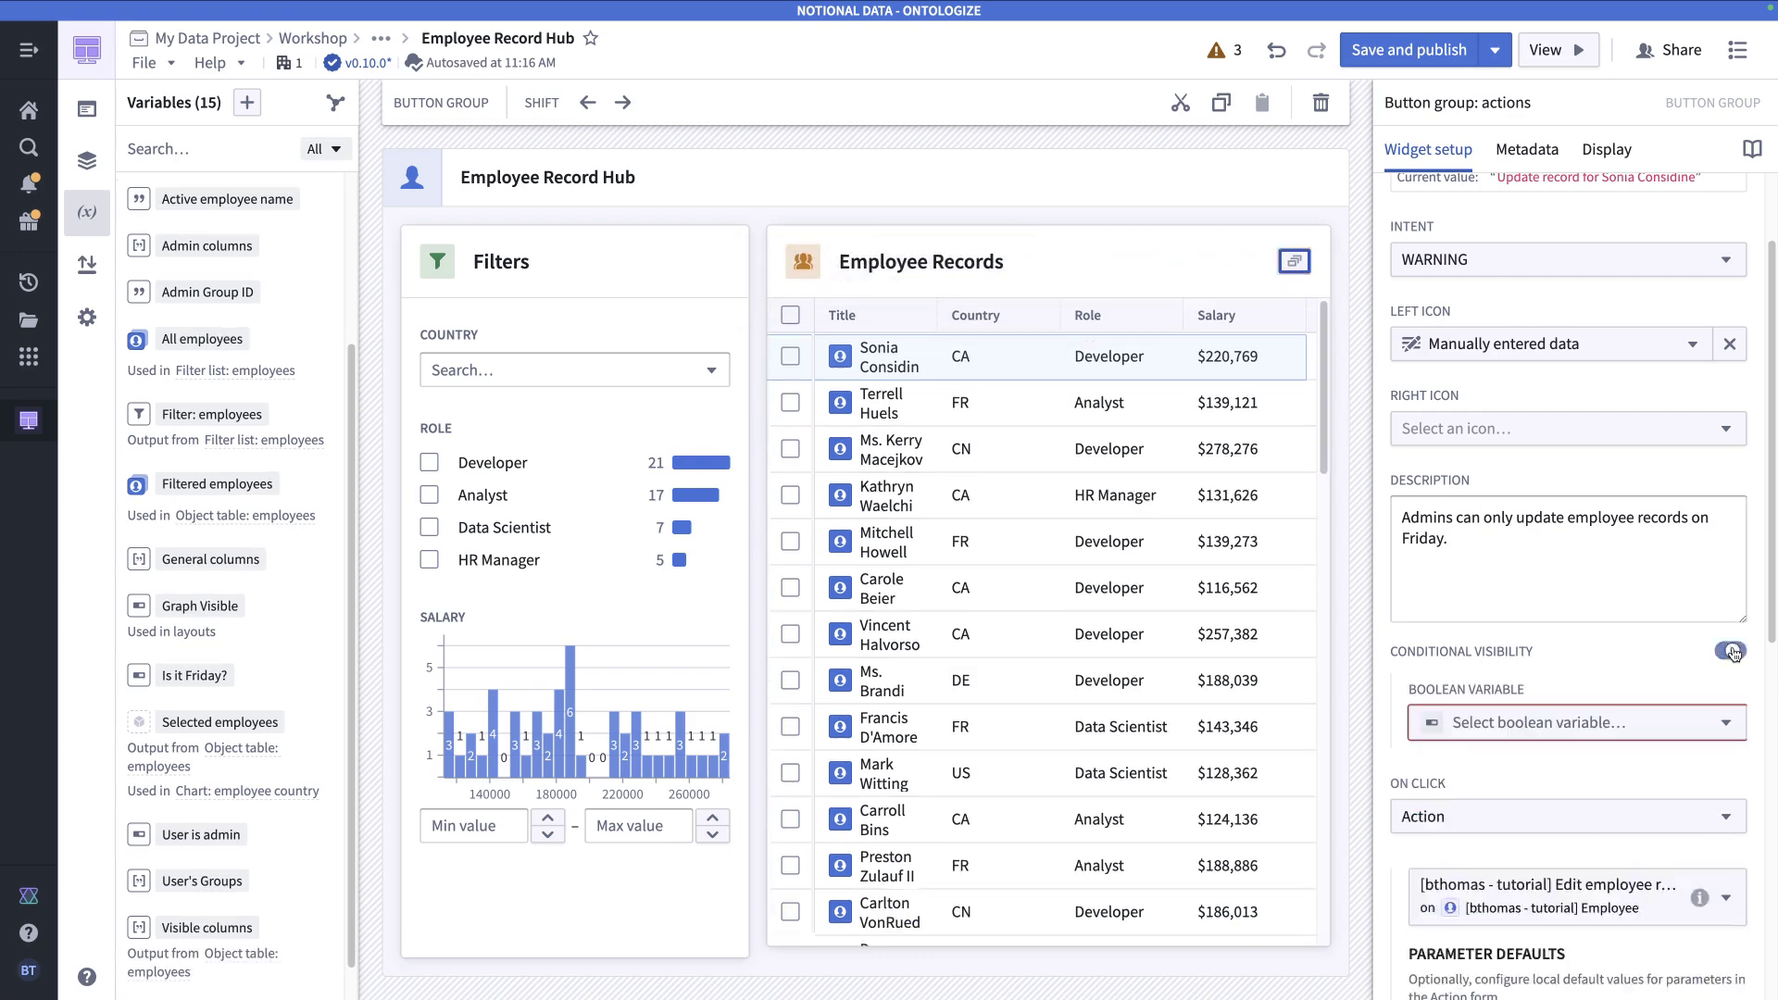
pyautogui.click(1548, 726)
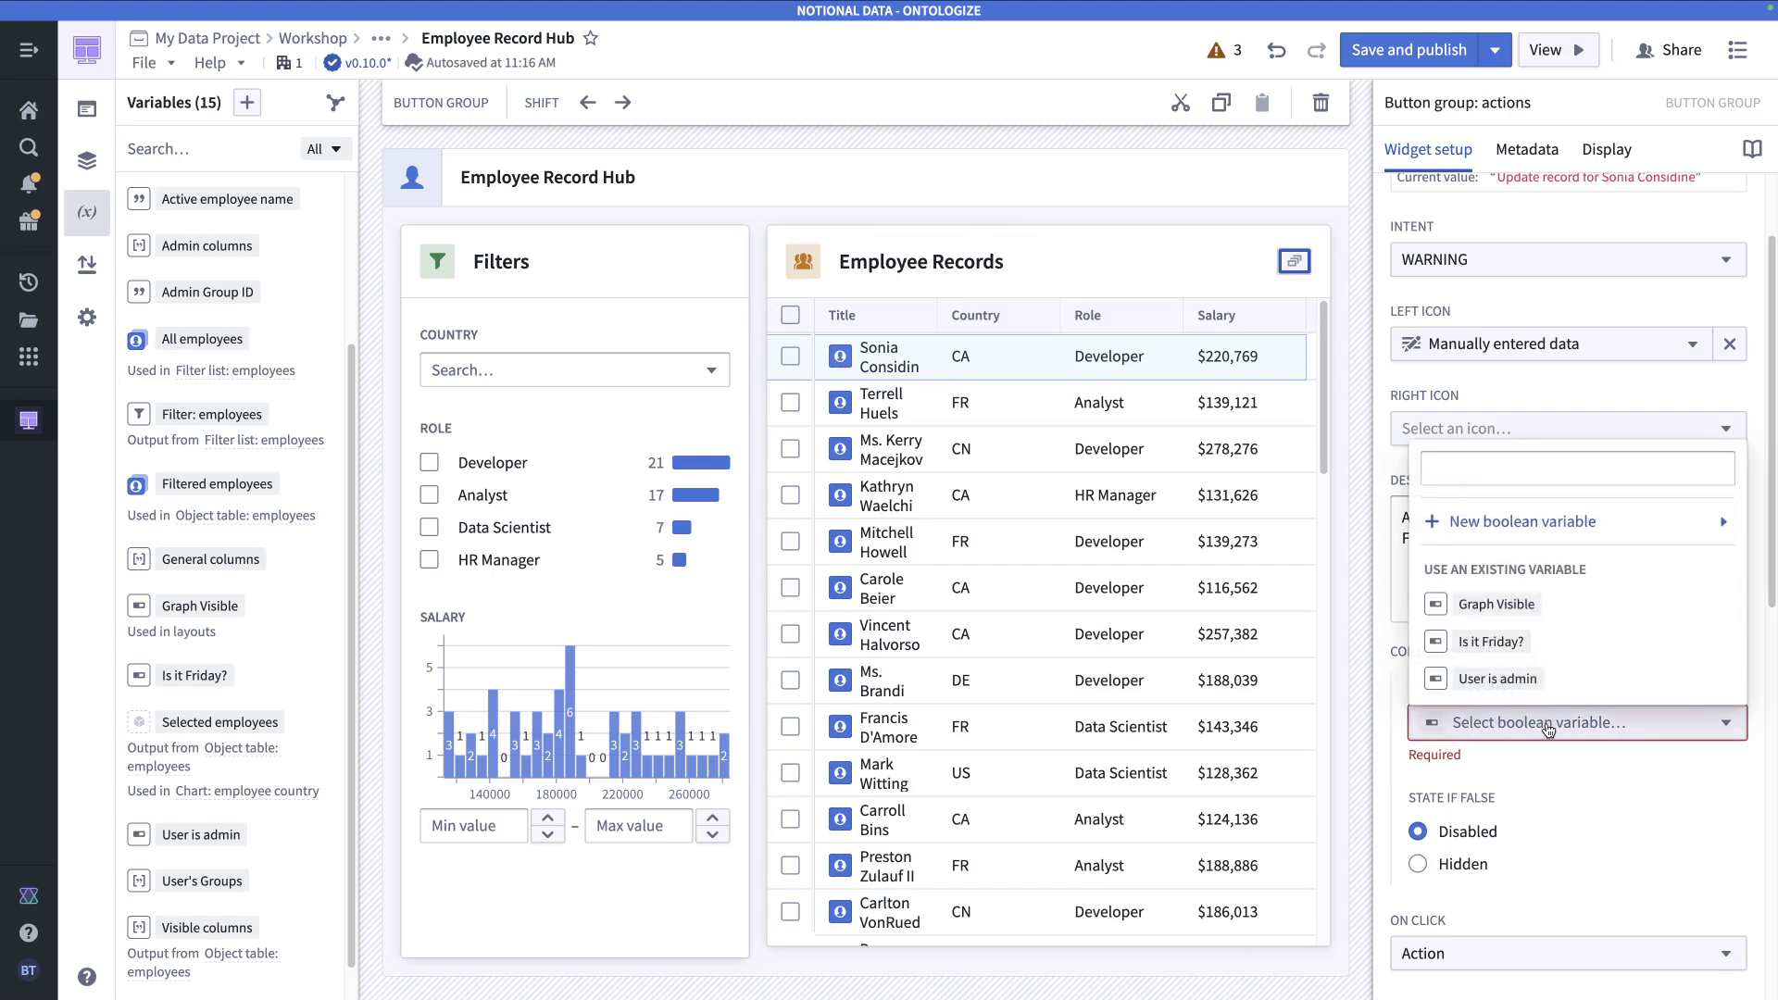
pyautogui.click(1515, 646)
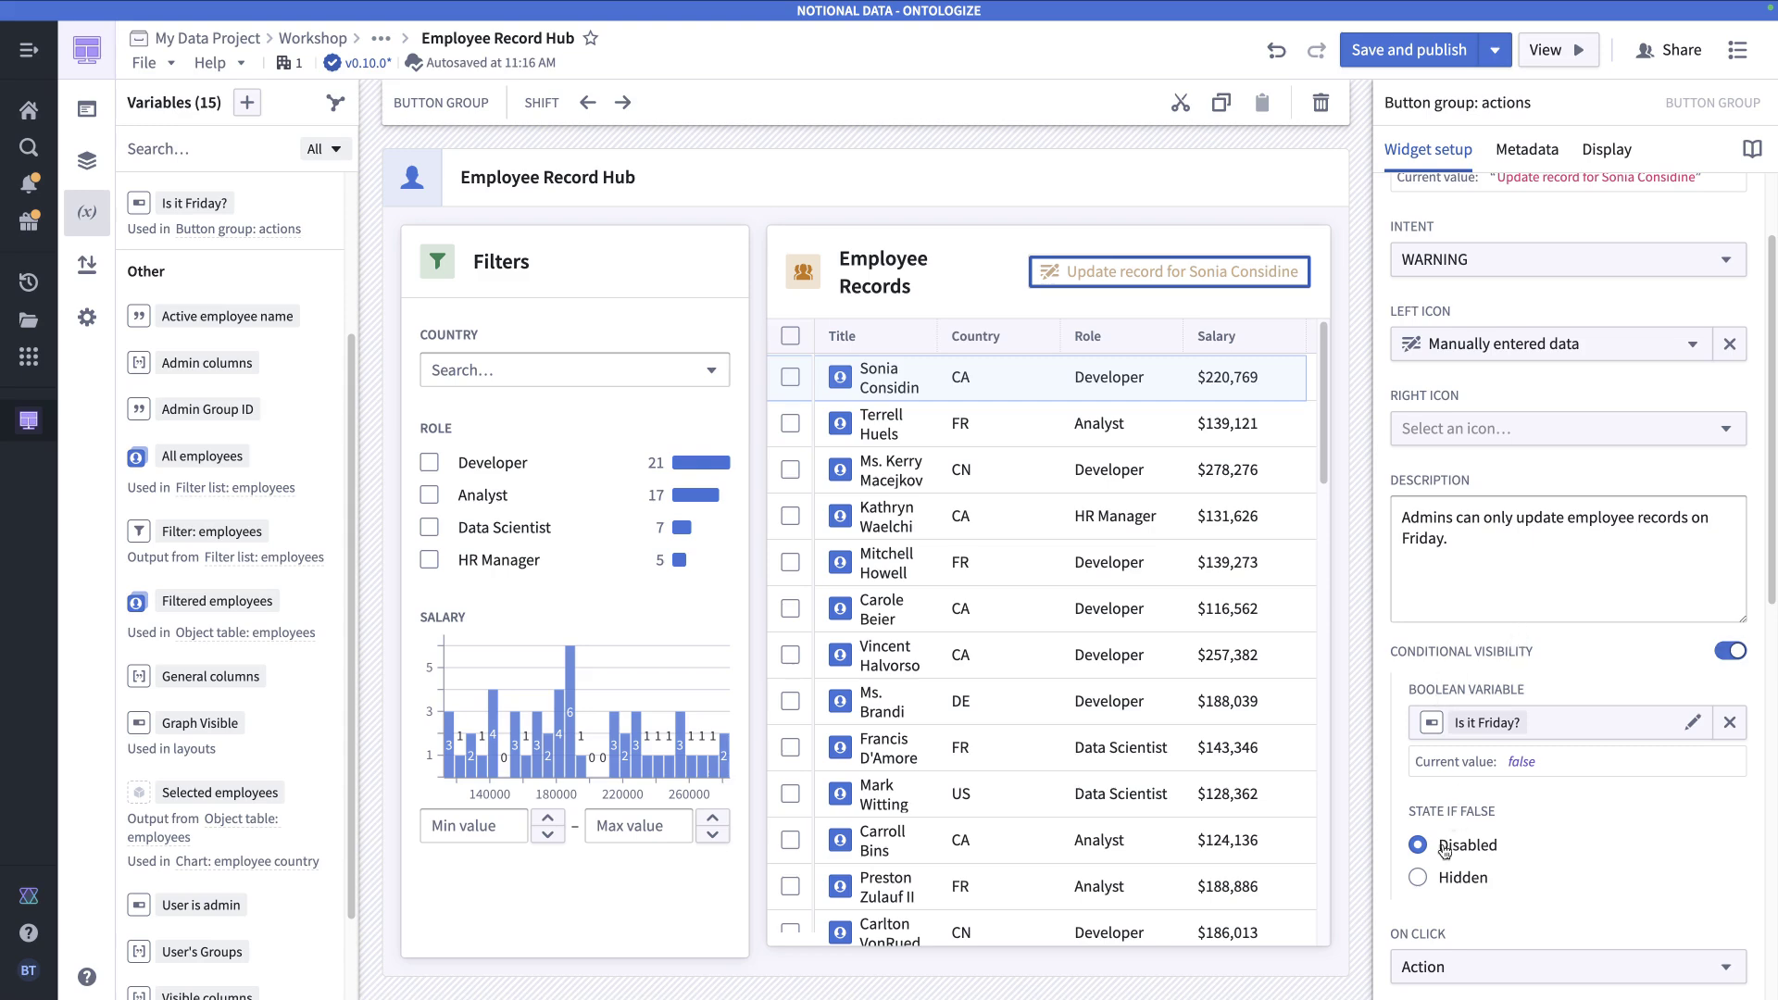
pyautogui.moveTo(1156, 298)
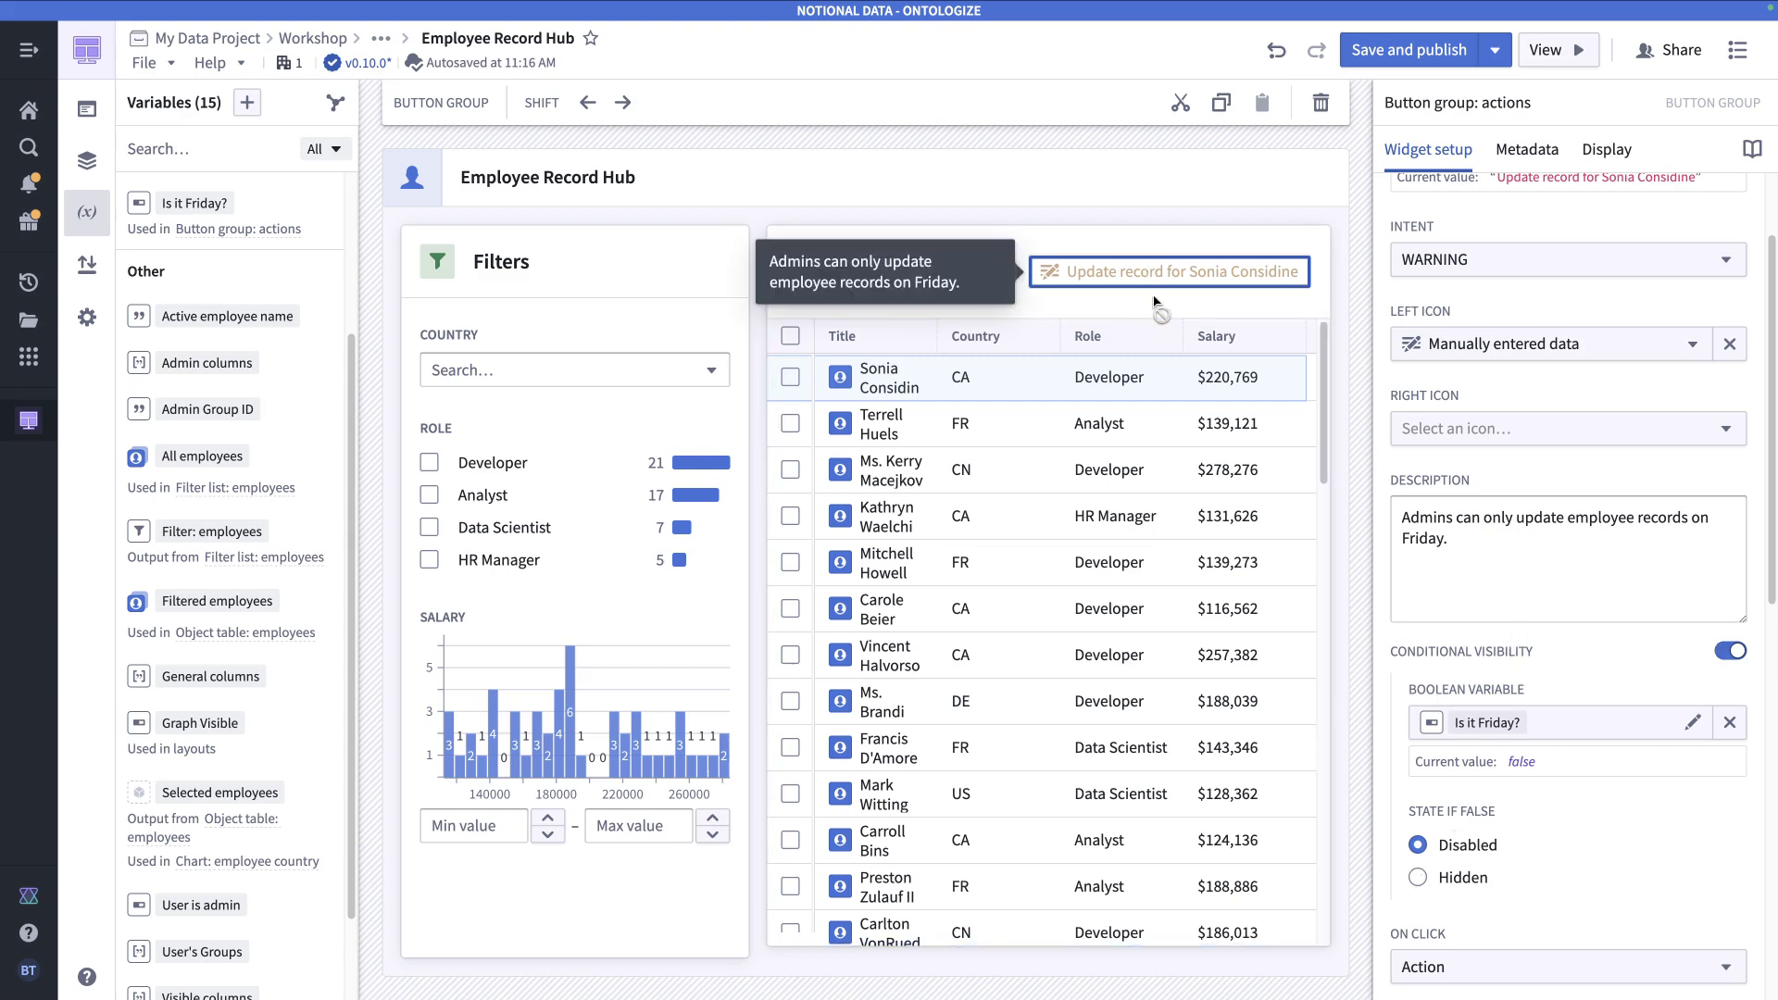
pyautogui.click(1418, 877)
pyautogui.click(1420, 846)
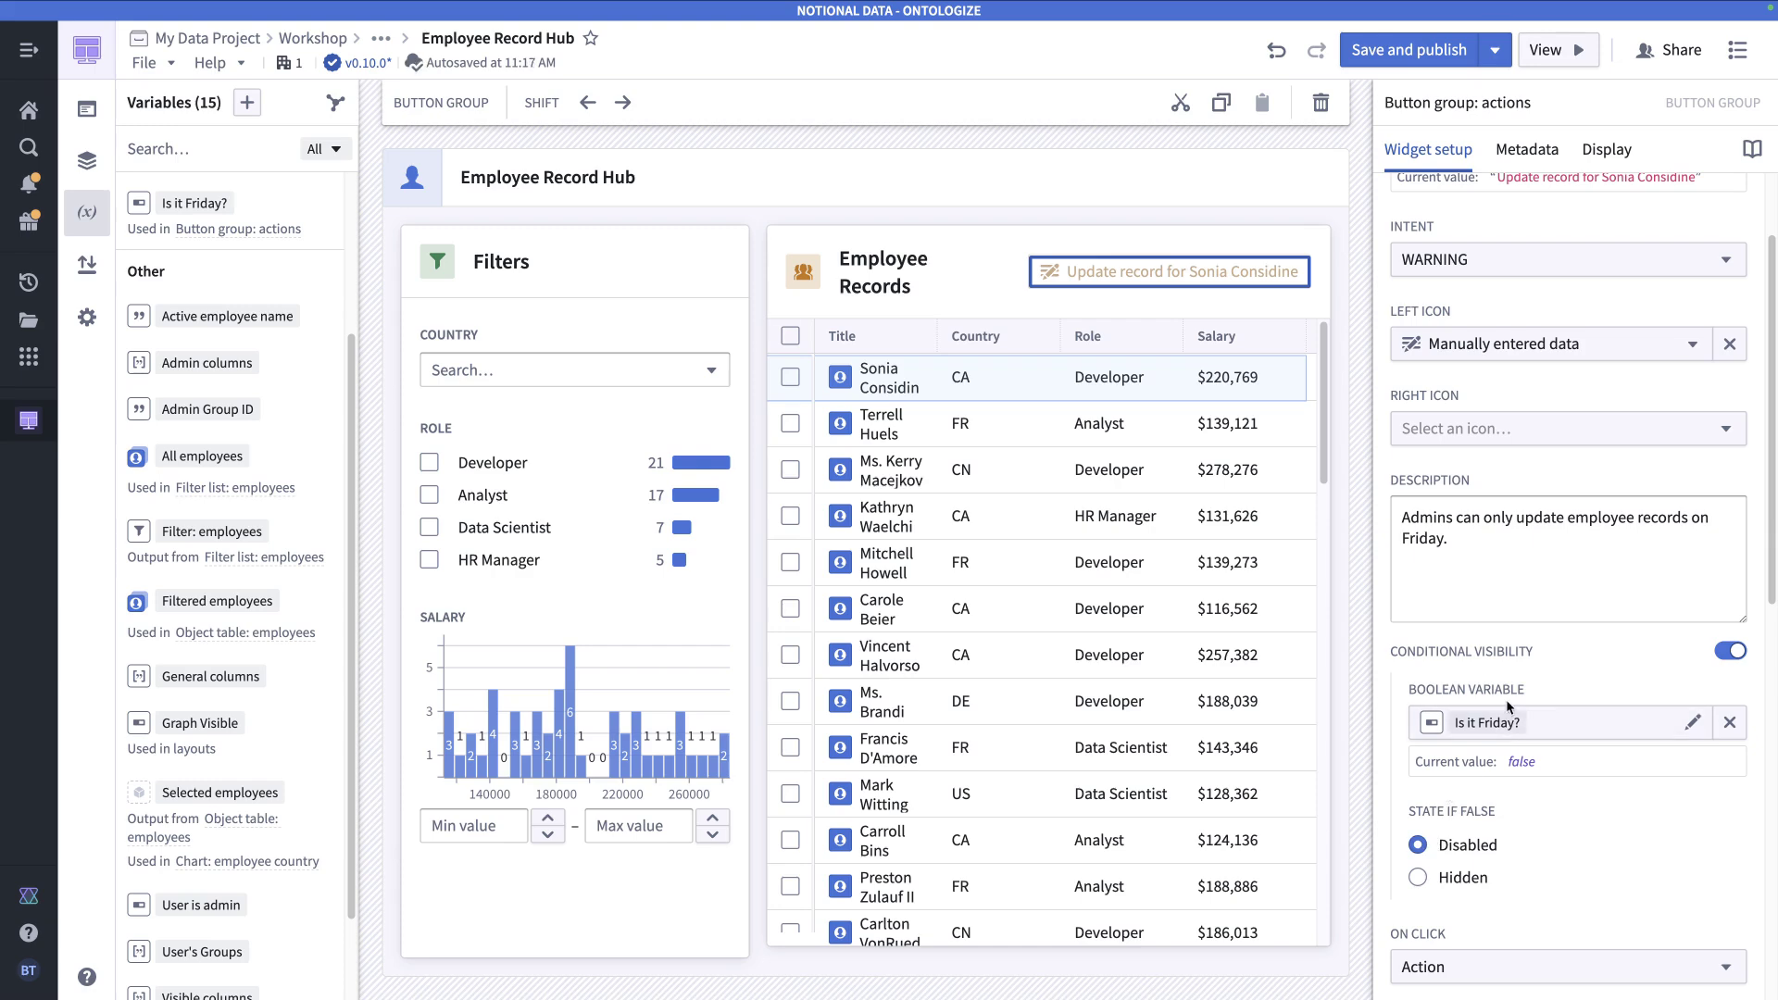
# - Check the update button's tooltip, then save and publish the module and open it in view mode
pyautogui.moveTo(1141, 276)
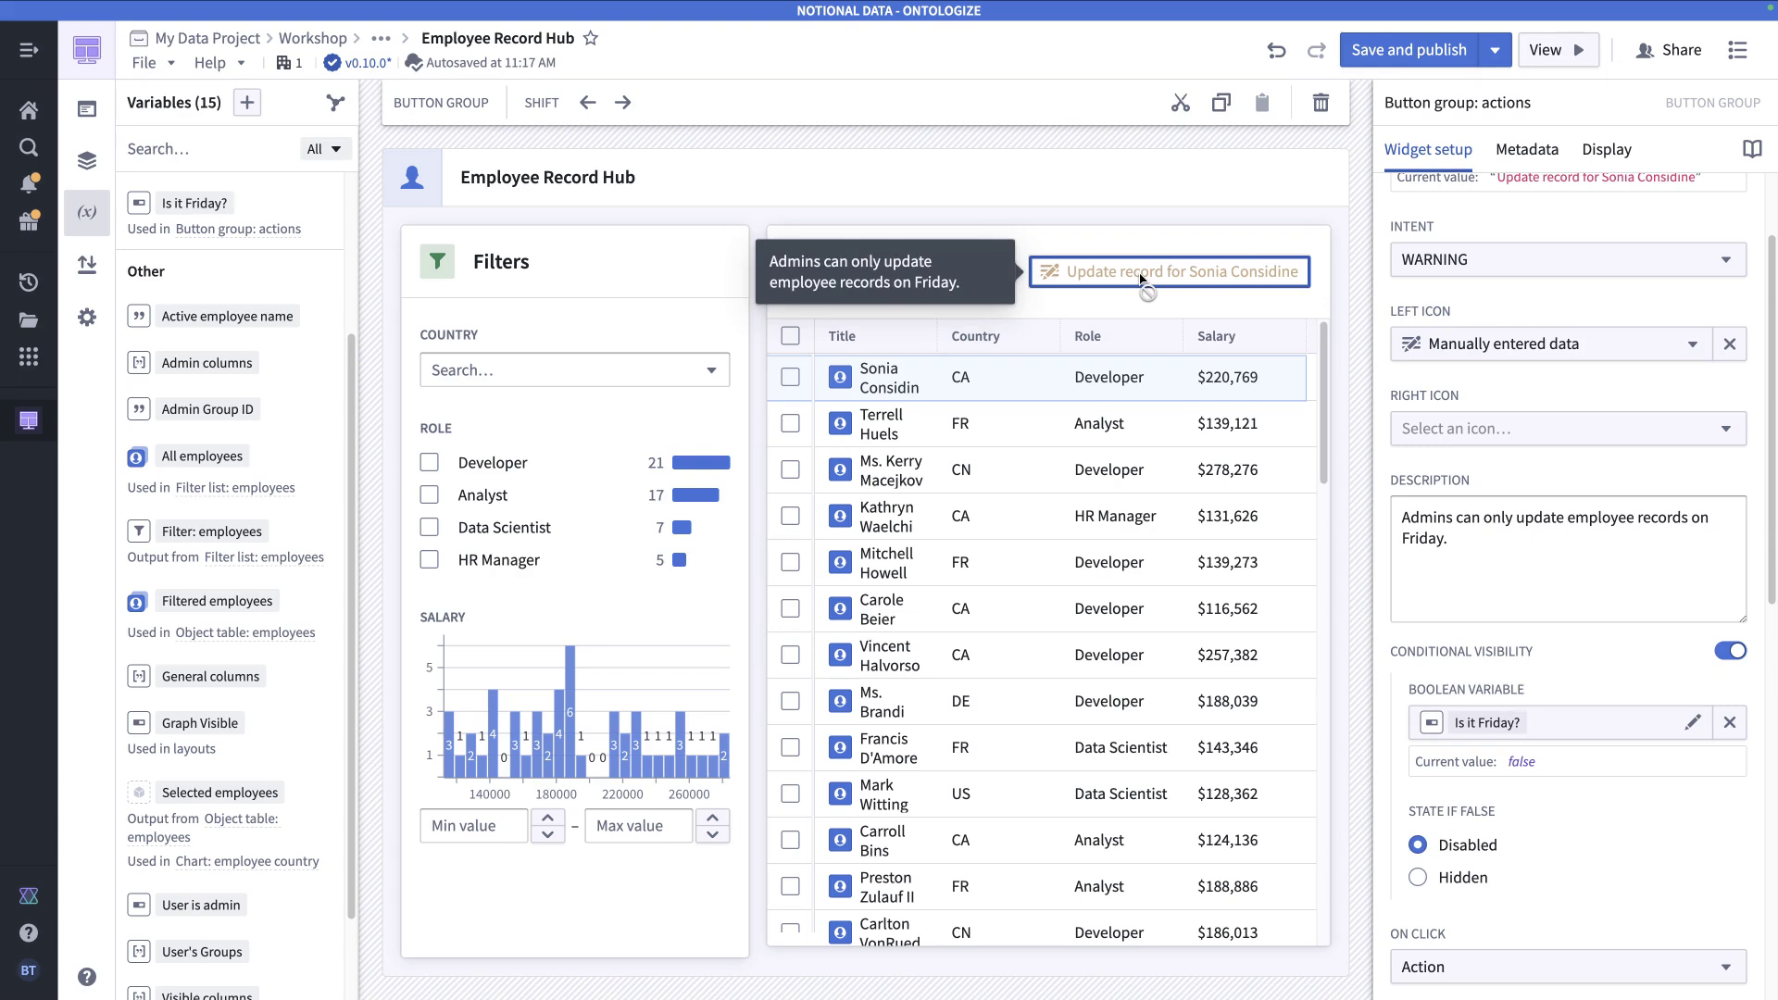
pyautogui.click(1387, 58)
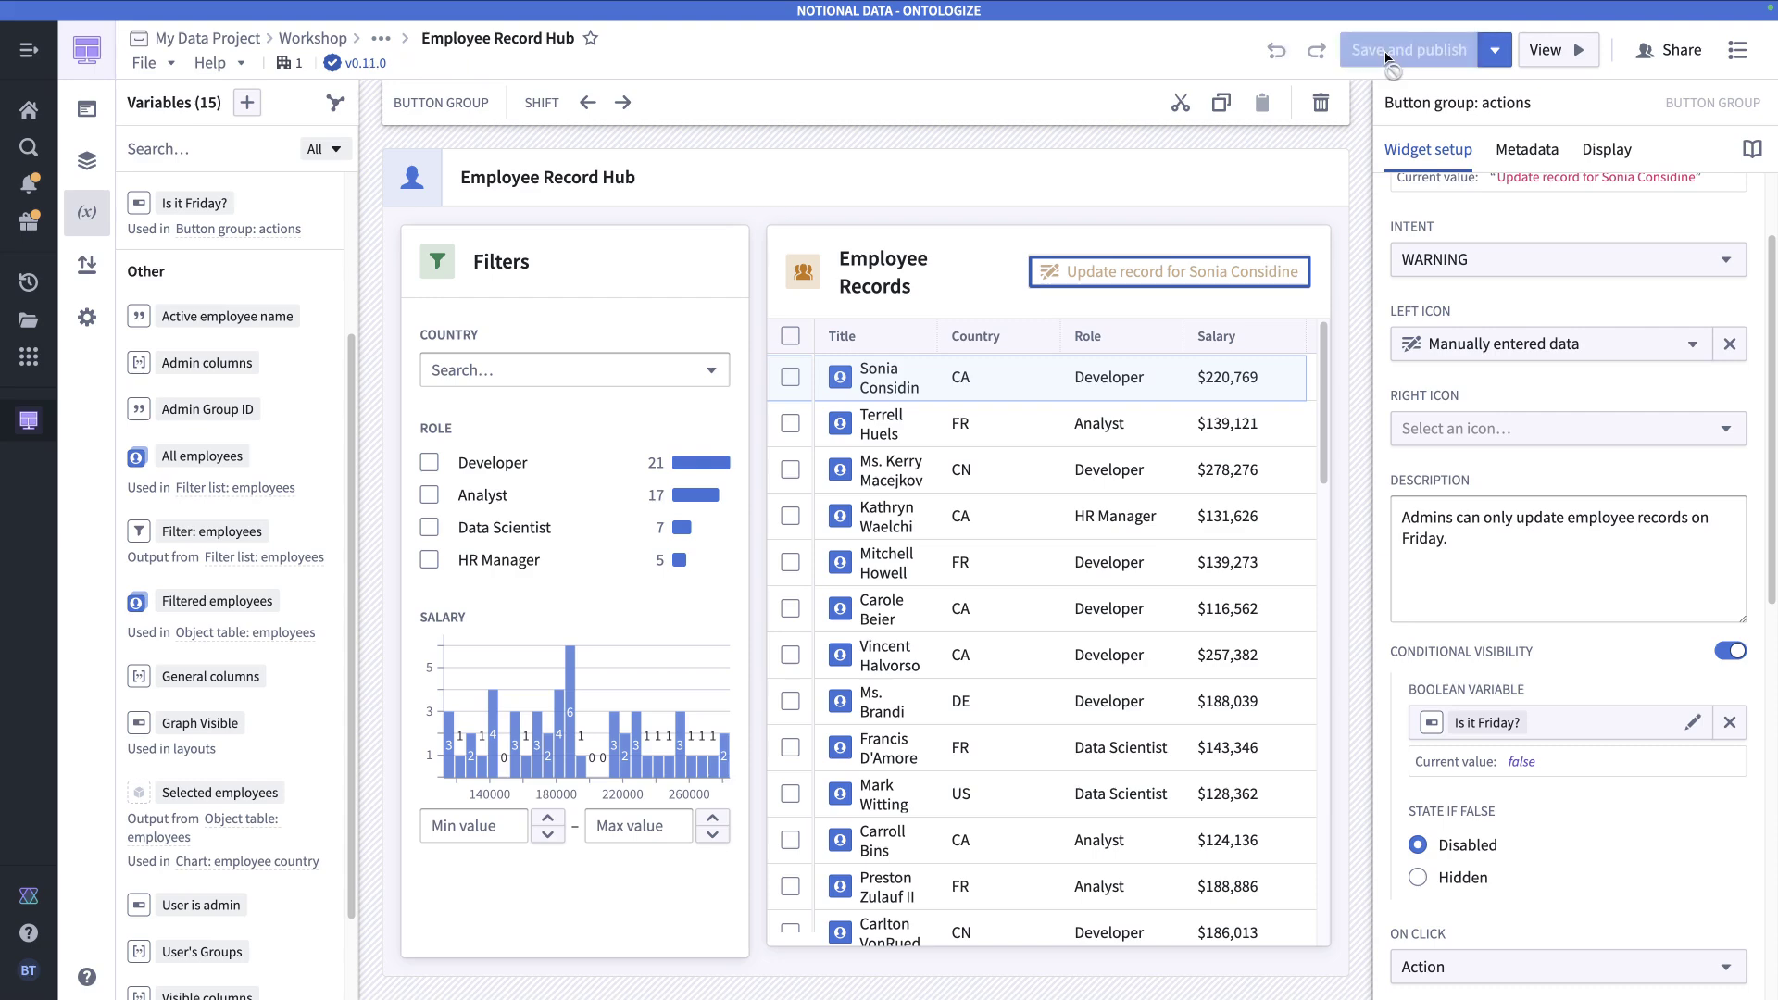
pyautogui.click(1553, 53)
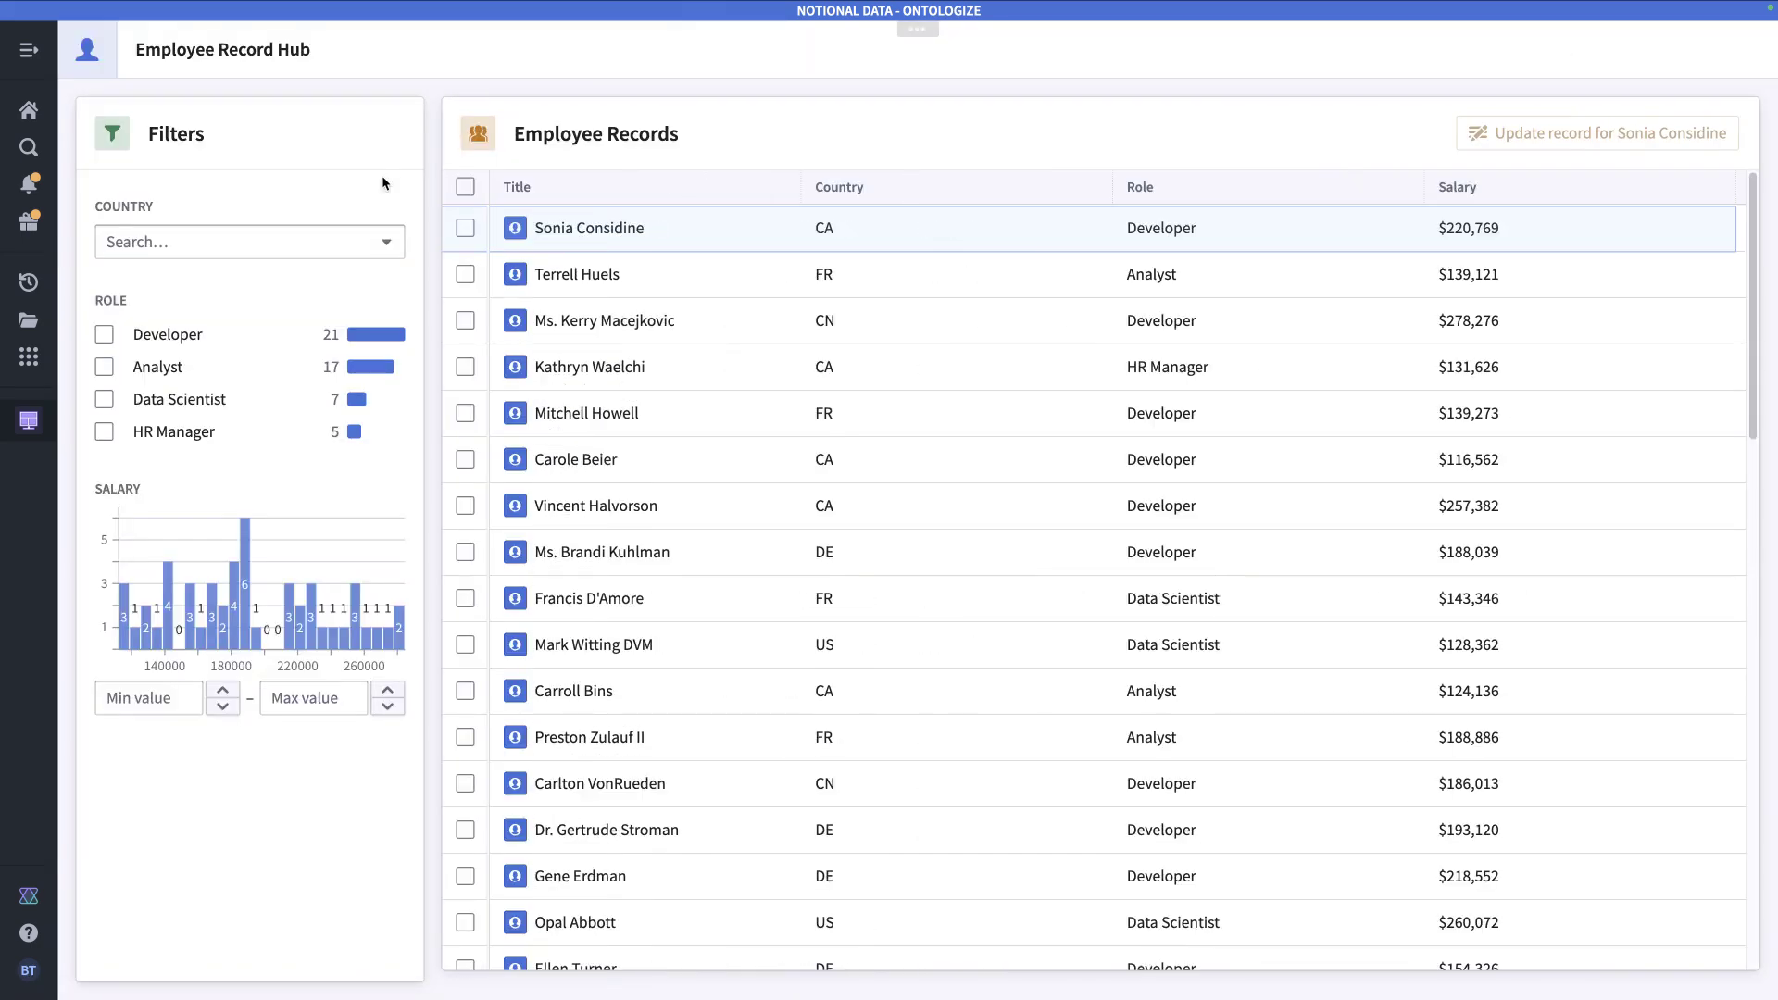
# - Filter the employee records to the Analyst and Data Scientist roles and select all the filtered records
pyautogui.click(103, 367)
pyautogui.click(104, 401)
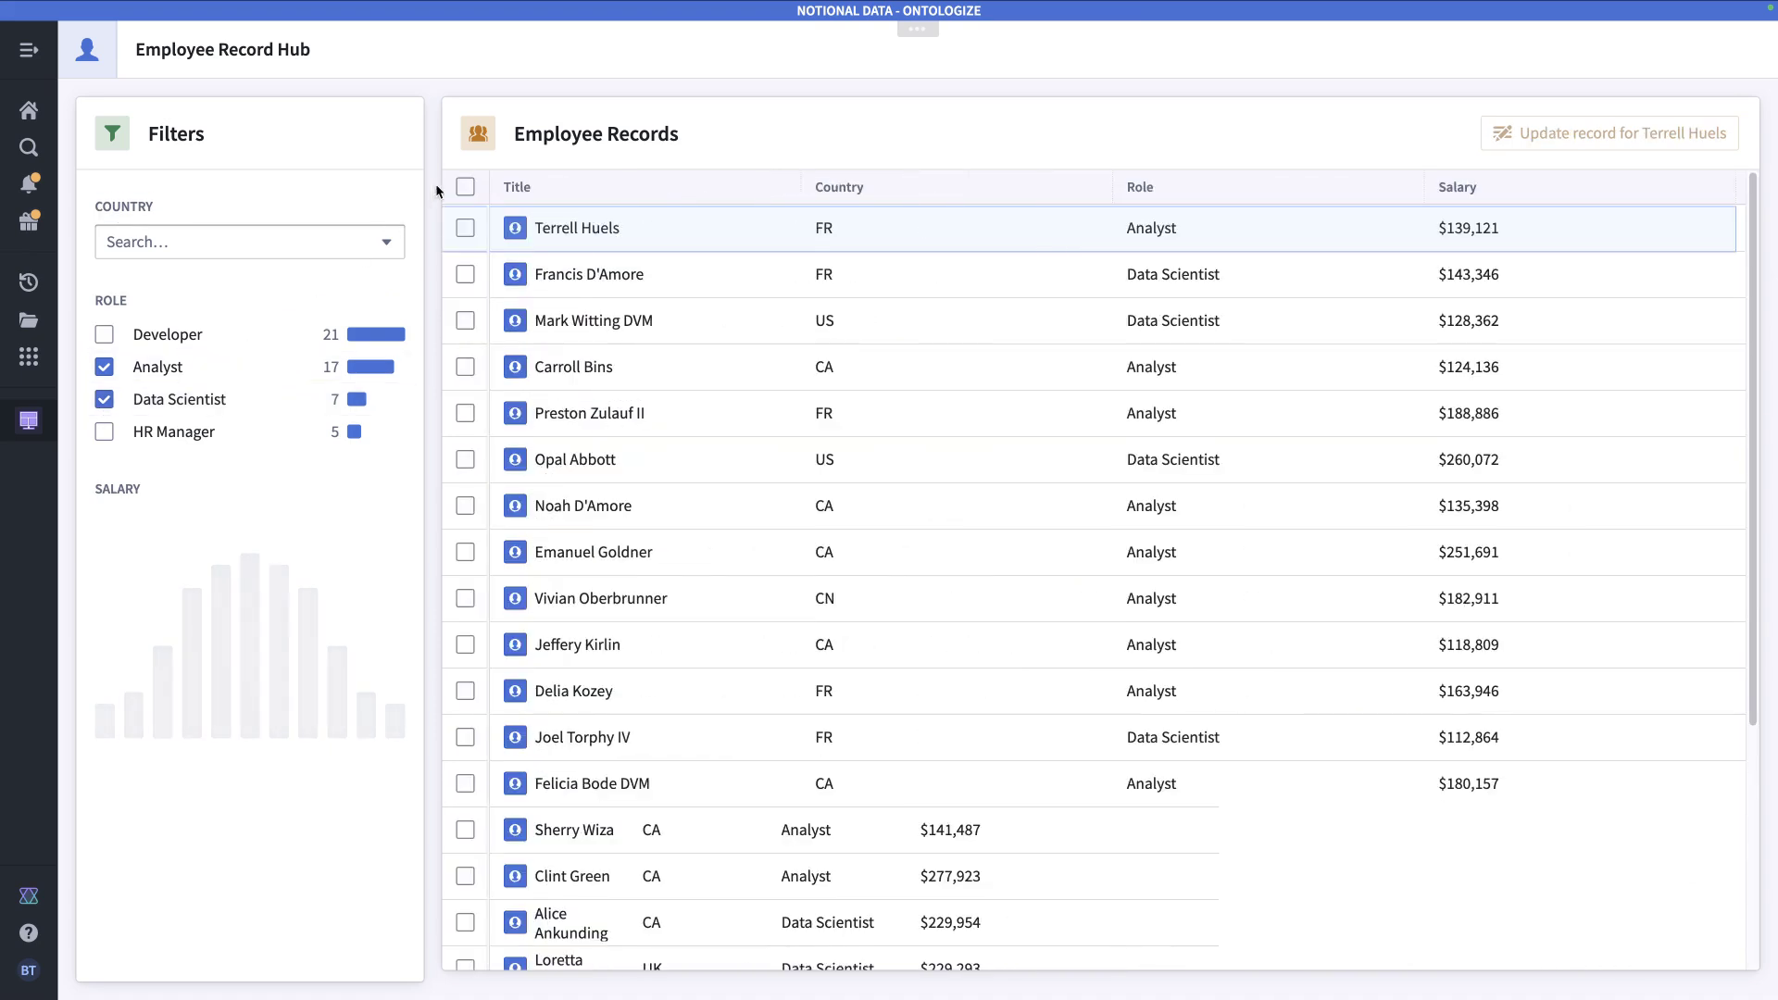
pyautogui.click(465, 188)
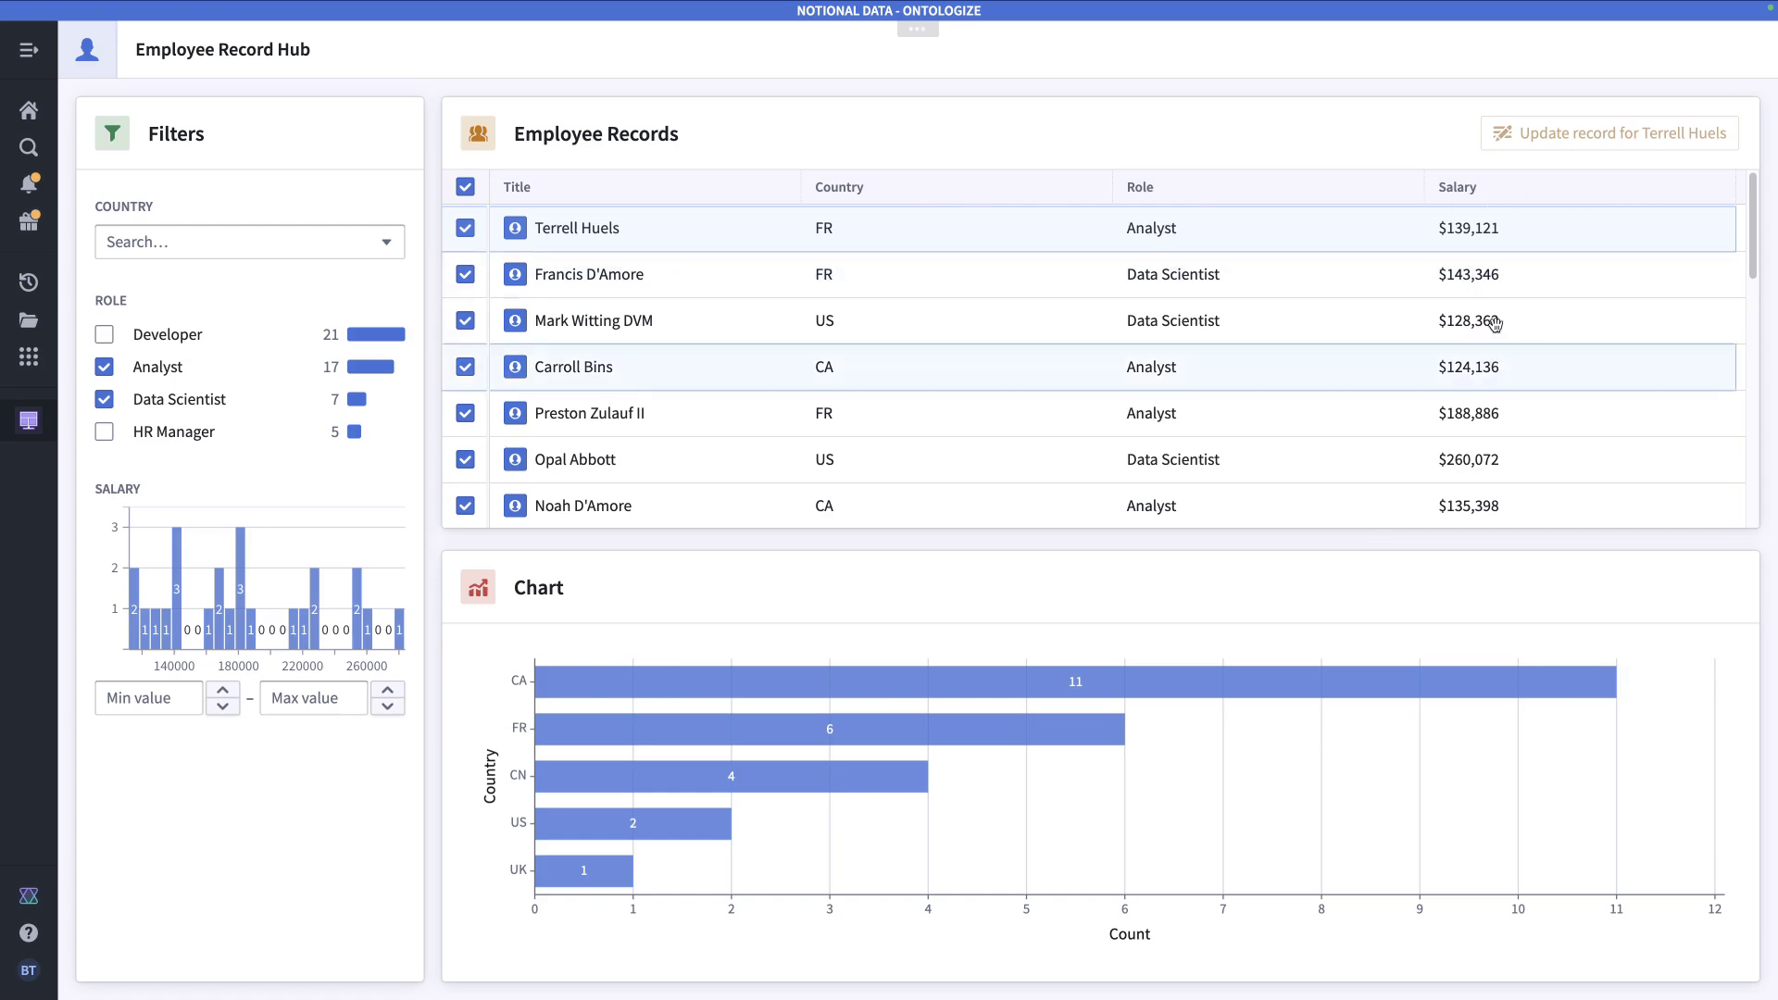
# - Make the fourth, sixth and second employee rows active in turn and check the update button's label and tooltip
pyautogui.click(1492, 365)
pyautogui.click(1520, 459)
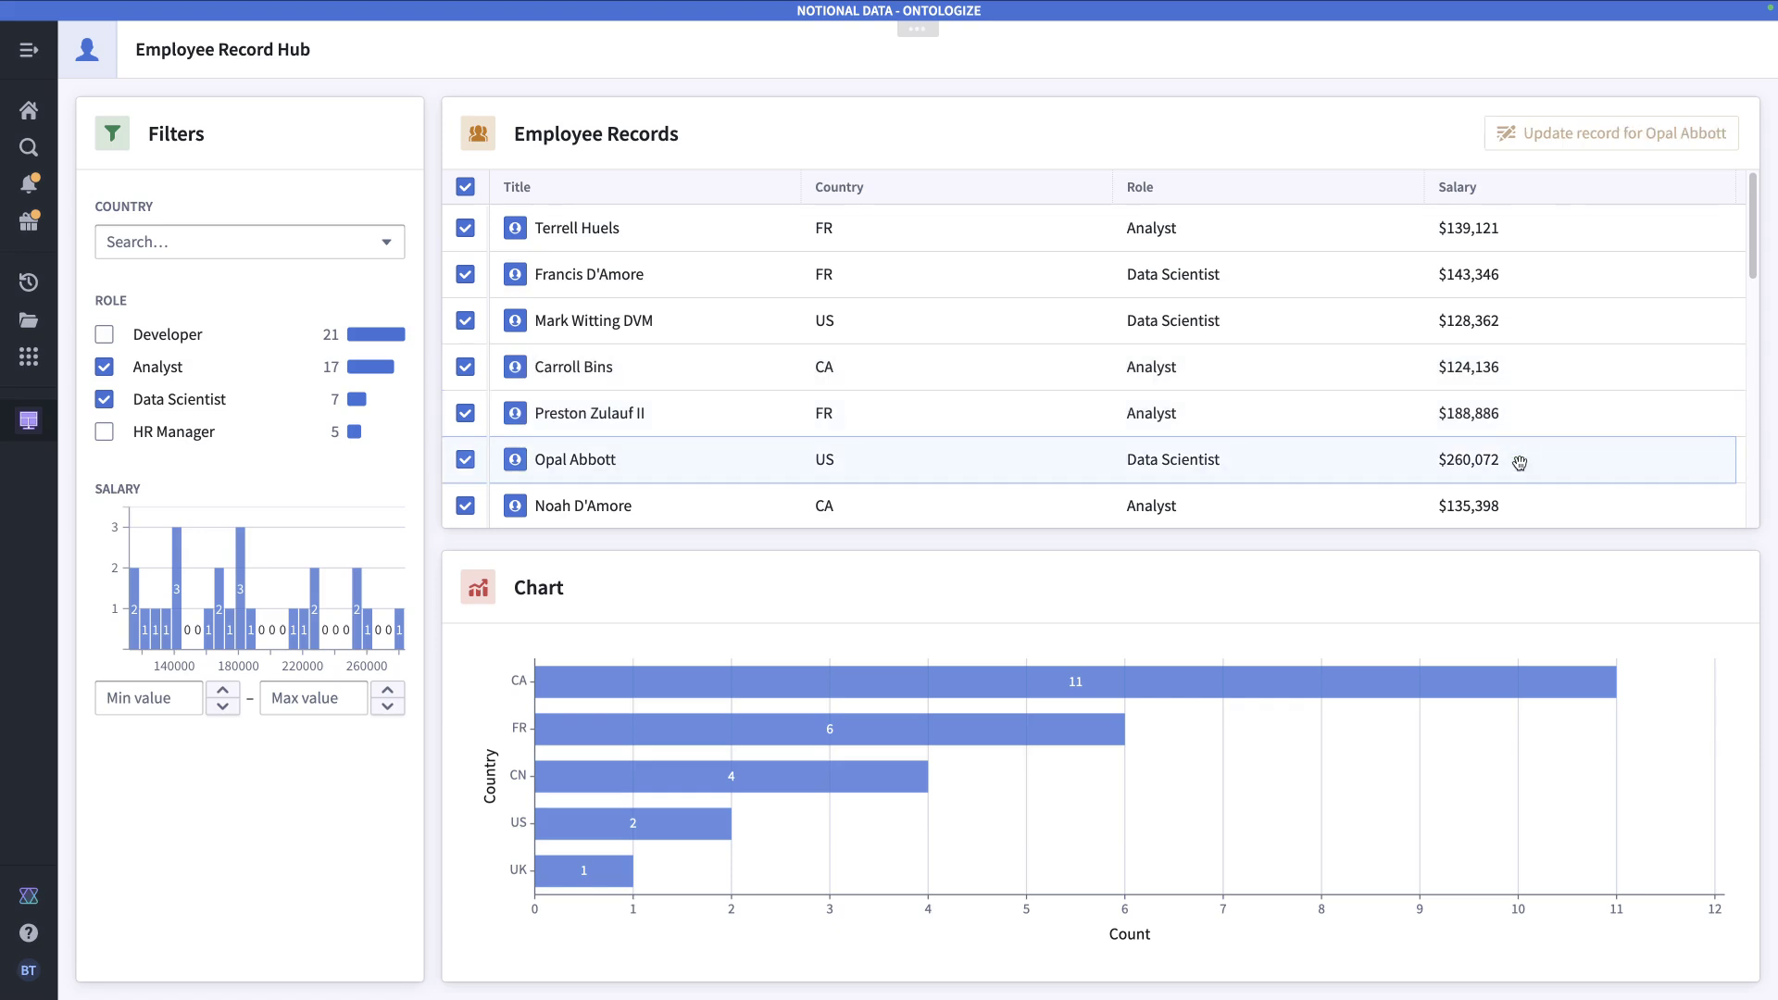
pyautogui.click(1506, 270)
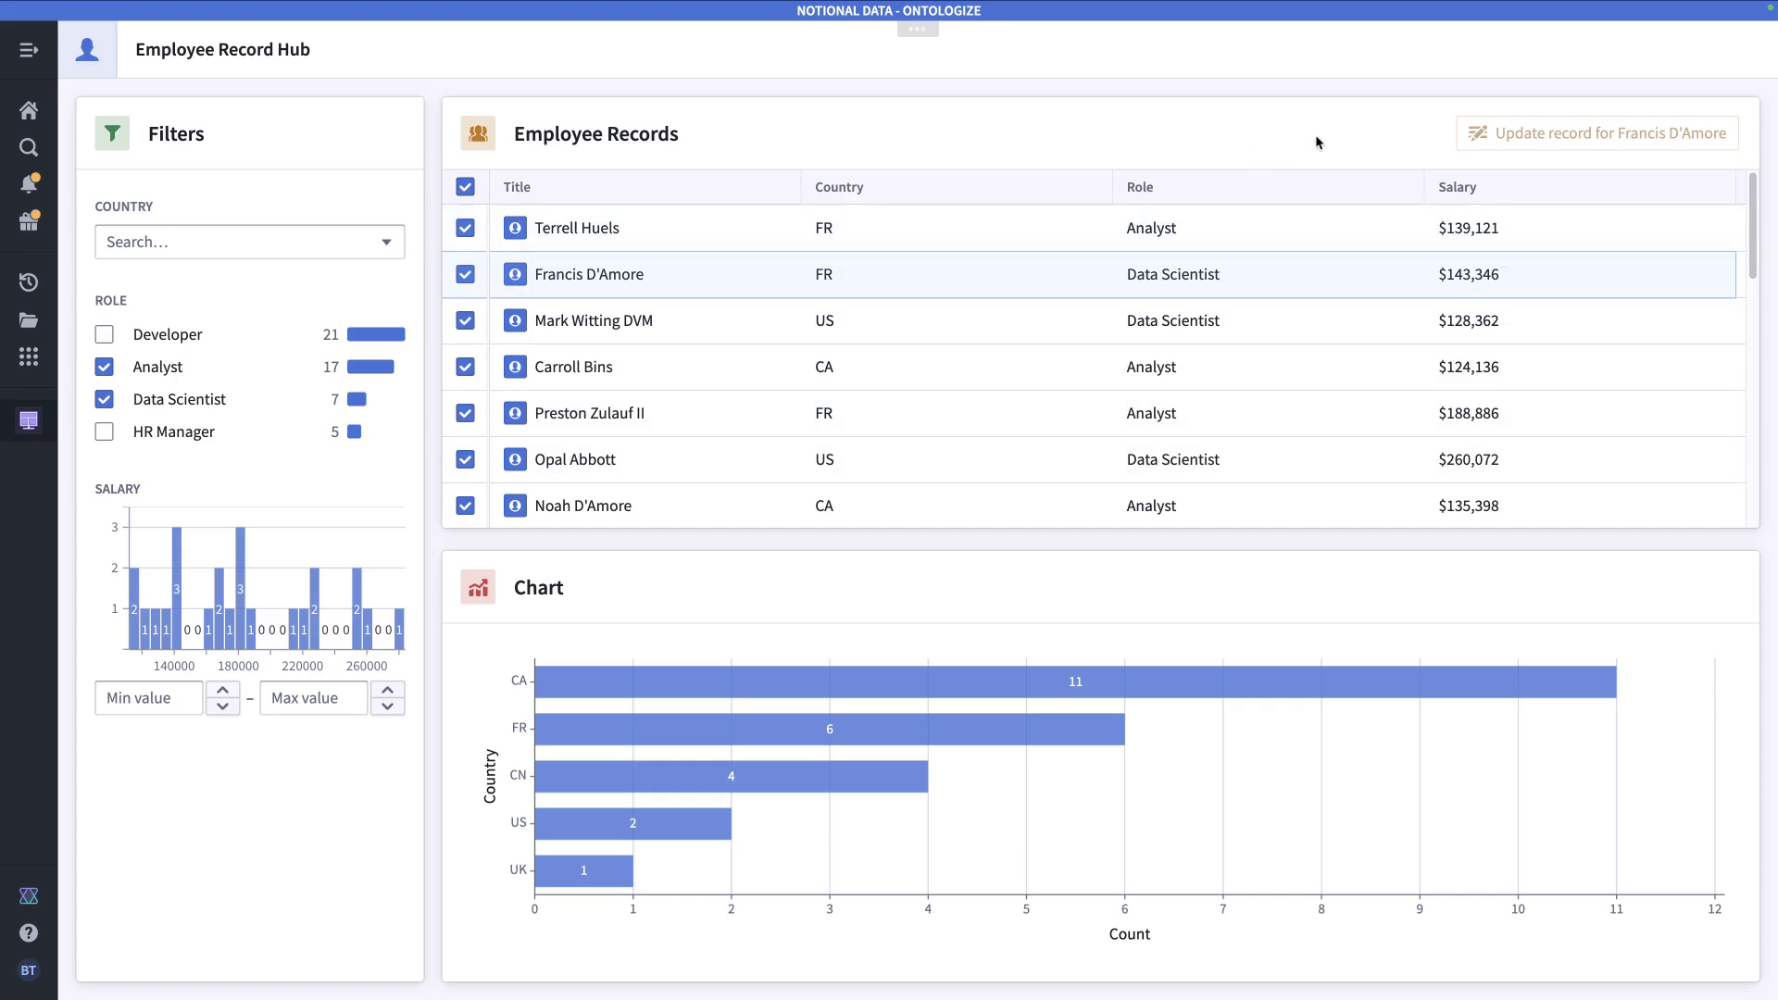
pyautogui.moveTo(1549, 147)
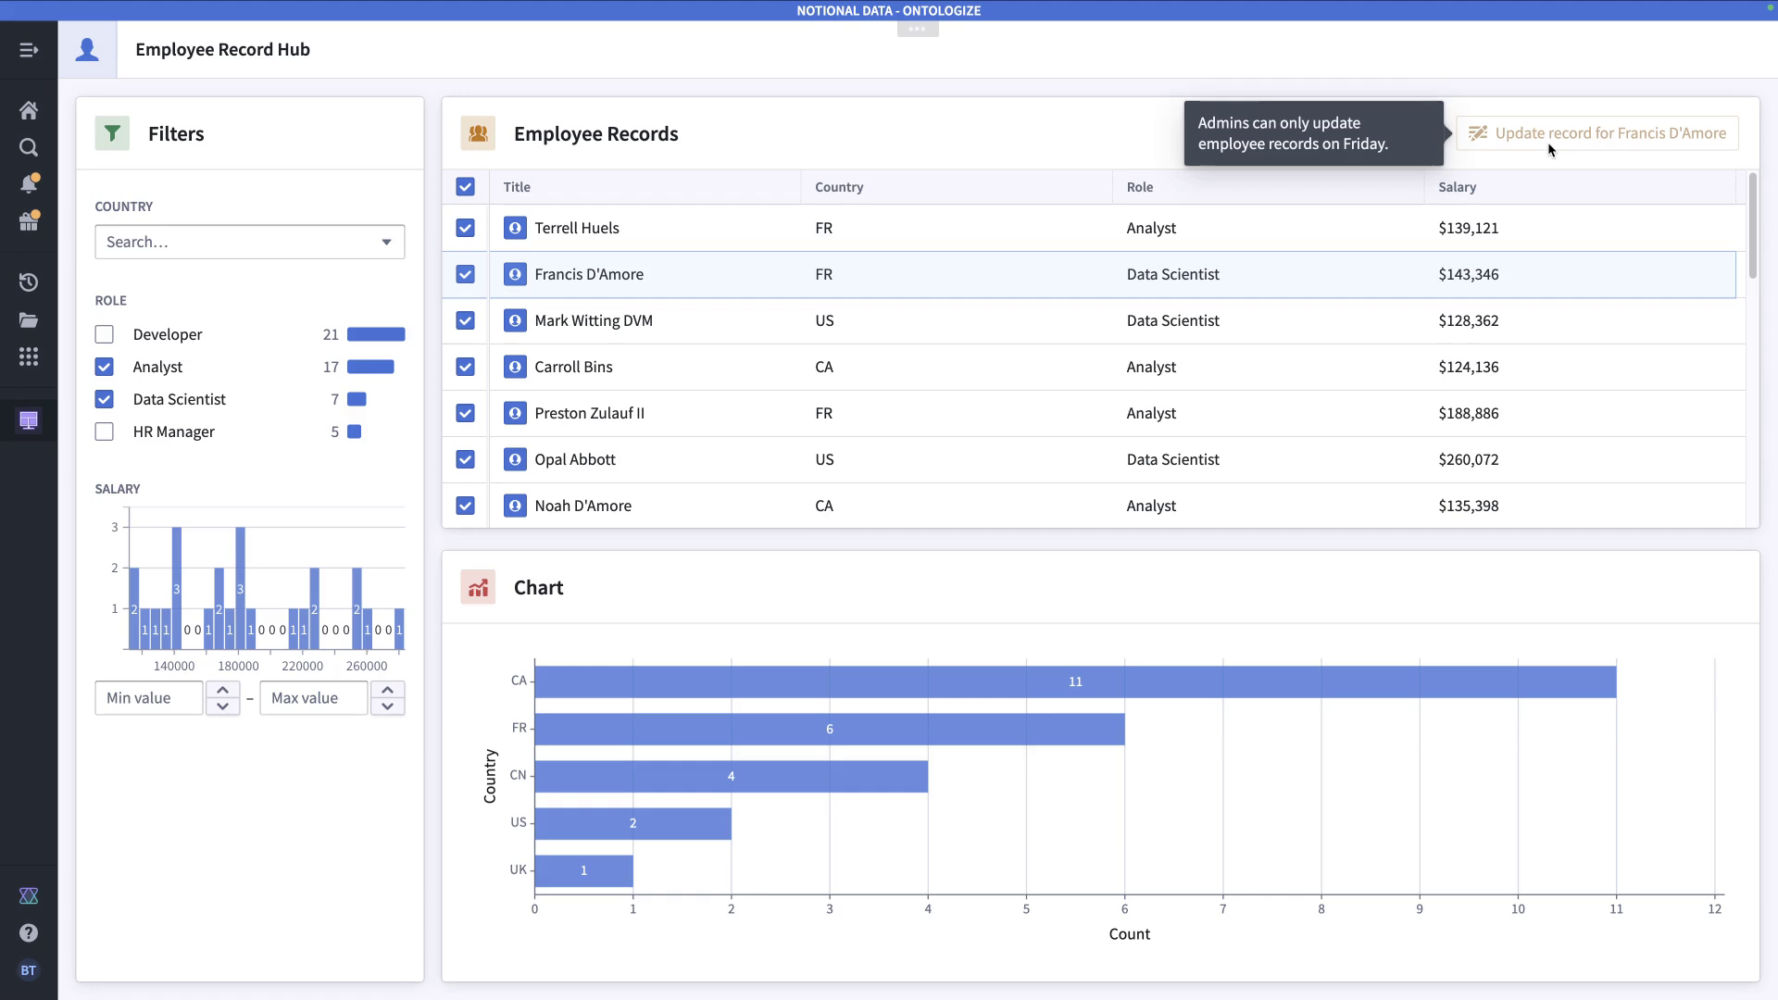